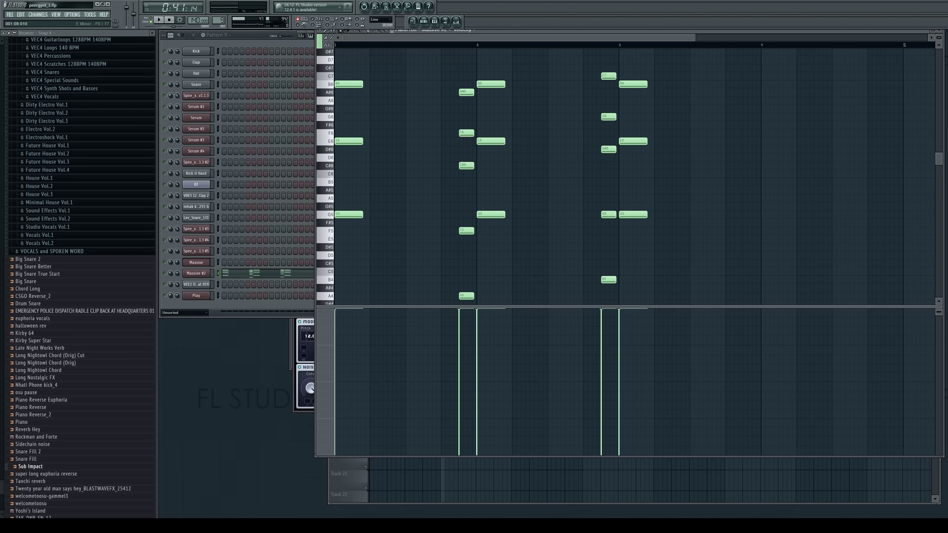
Try revoicing the chord at the start of bar 1 with A6, A5 and B4 alongside its E6
left_click(352, 101)
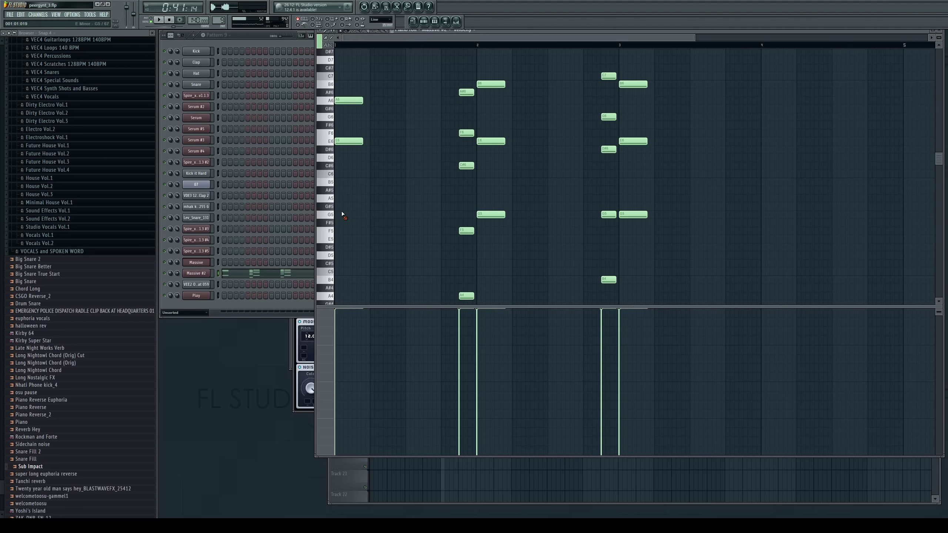
left_click(341, 198)
left_click(336, 279)
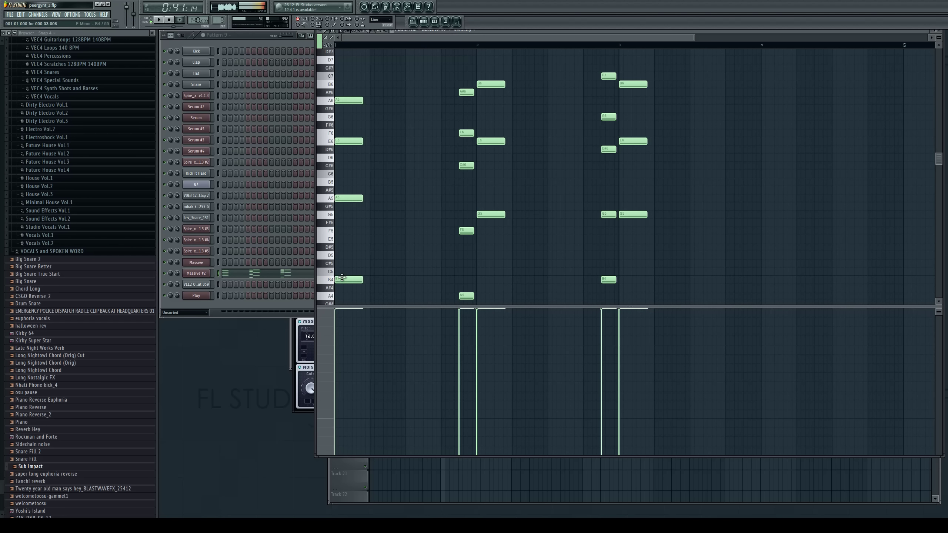
scroll(352, 275, "down", 2)
mouse_move(343, 262)
left_mouse_down()
mouse_move(331, 230)
mouse_move(333, 247)
left_mouse_up()
scroll(360, 268, "down", 4)
right_click(350, 192)
right_click(343, 232)
Audition the bar 1 chord, delete all its notes, and play the passage without them
scroll(404, 218, "up", 2)
key("space")
key("space")
scroll(381, 173, "up", 3)
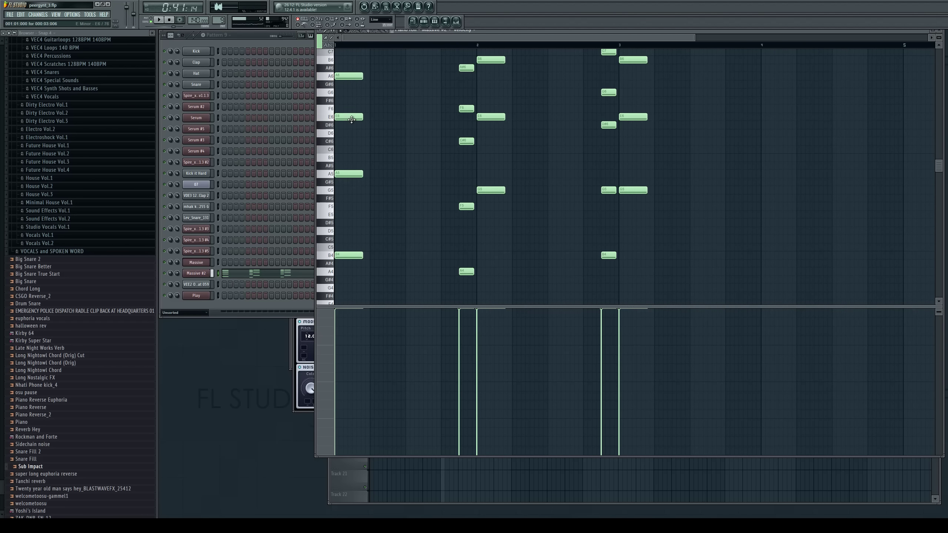
right_click(343, 177)
scroll(384, 231, "up", 4)
key("space")
key("space")
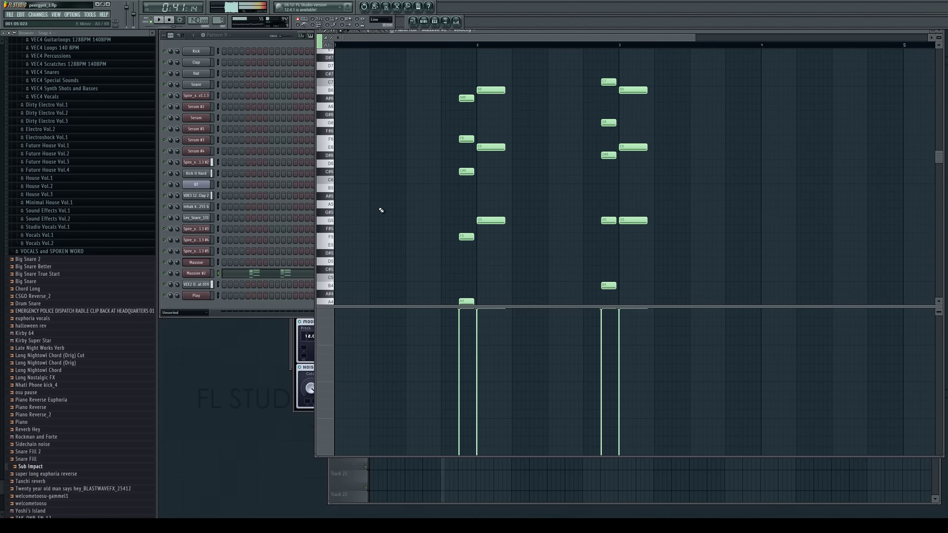
key("space")
key("space")
Rebuild the chord at the start of bar 1 with the notes A6, E6, C6, A5, C5 and G4
left_click_drag(353, 99, 332, 102)
right_click(345, 99)
left_click_drag(343, 157, 332, 151)
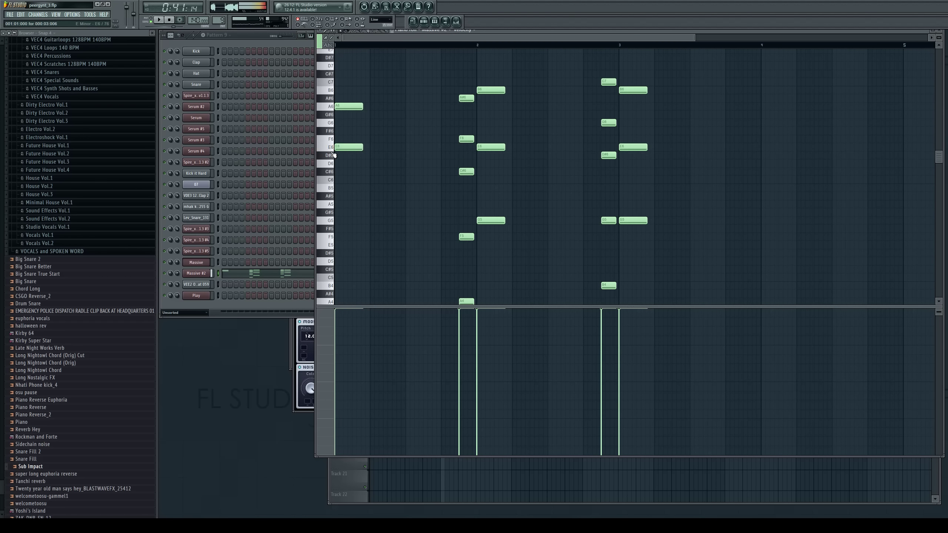
left_click_drag(356, 204, 331, 220)
scroll(367, 225, "down", 4)
scroll(388, 220, "up", 3)
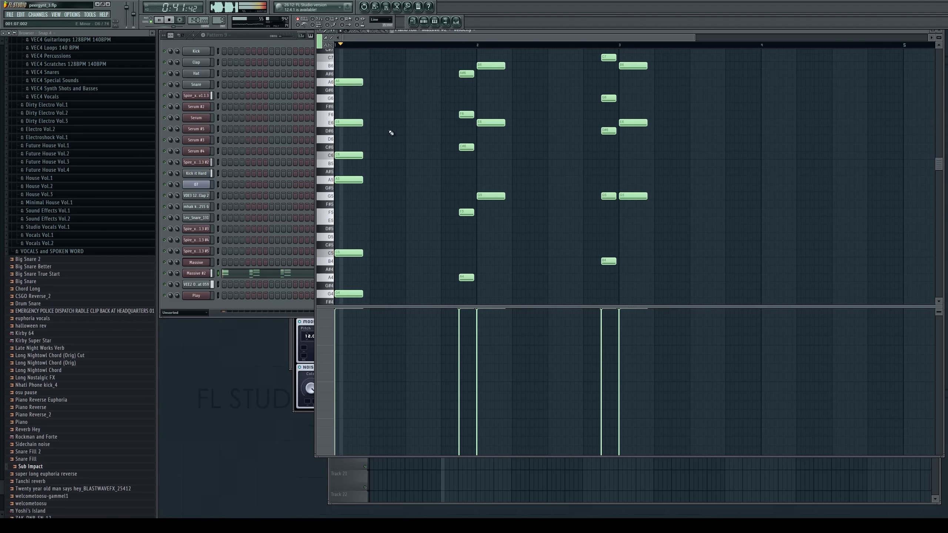
Audition the rebuilt bar 1 chord and delete its C6 note
key("space")
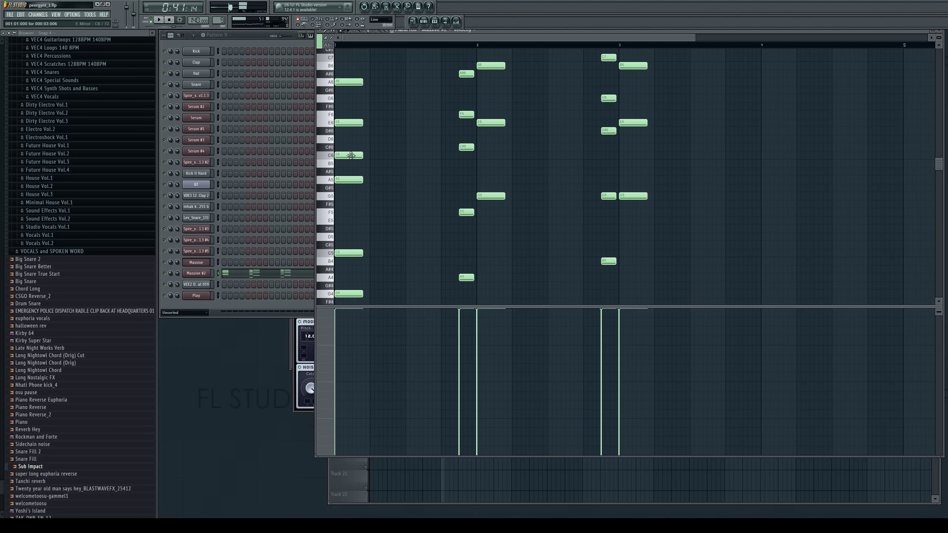
key("space")
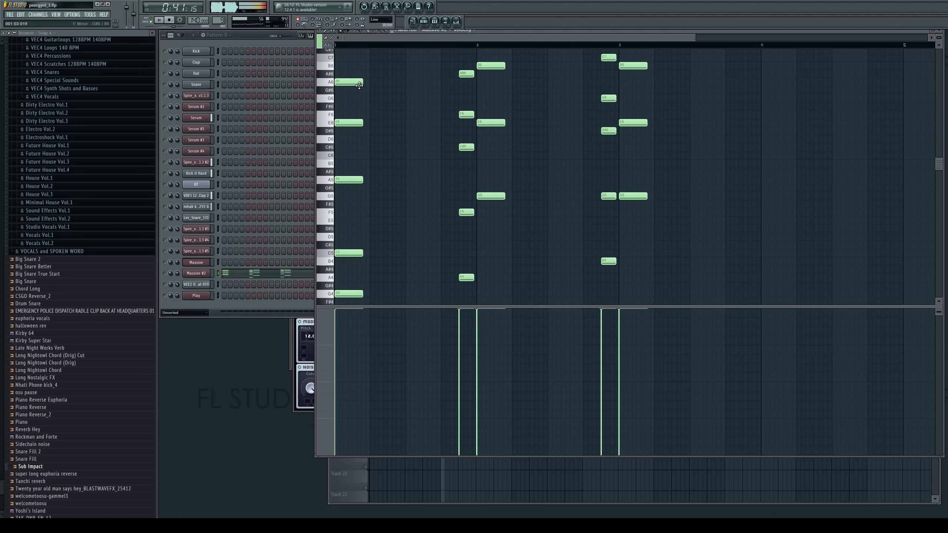
key("space")
Start a second chord halfway through bar 1 with the notes B6, F#6 and B5
left_click(407, 74)
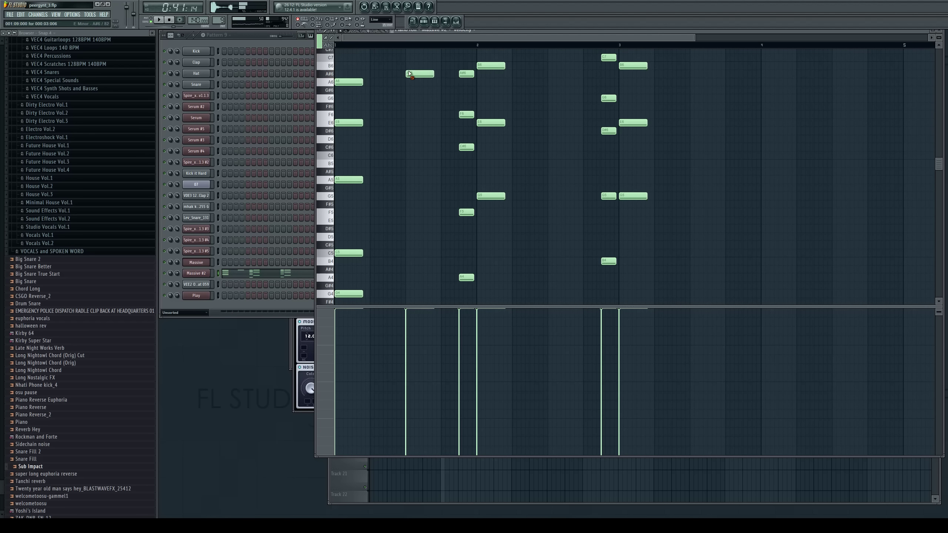
left_click_drag(410, 74, 405, 105)
left_click(403, 66)
left_click(409, 143)
left_click_drag(406, 143, 406, 166)
Add F#5, D#5 and B4 to the chord halfway through bar 1 and play it back
left_click(409, 214)
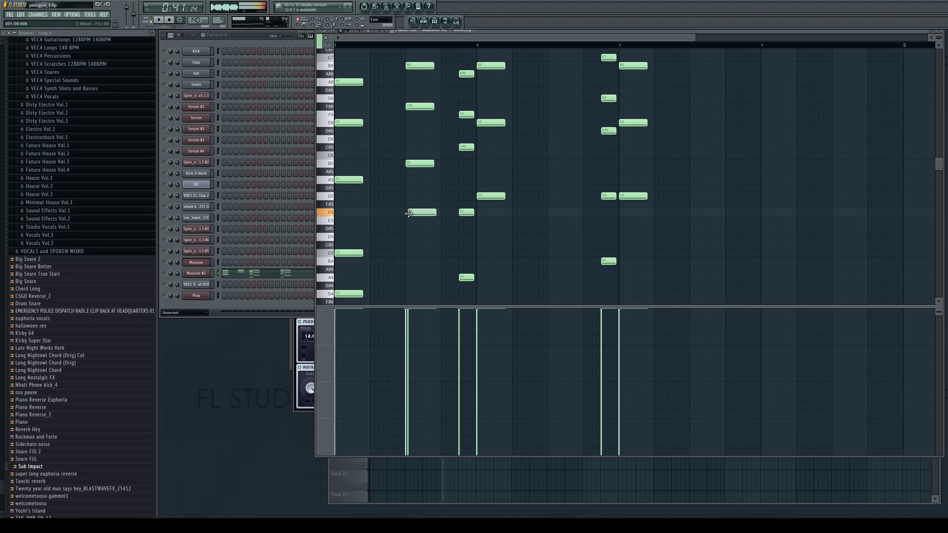
mouse_move(406, 214)
left_mouse_down()
mouse_move(406, 206)
mouse_move(413, 227)
left_mouse_up()
left_click(407, 230)
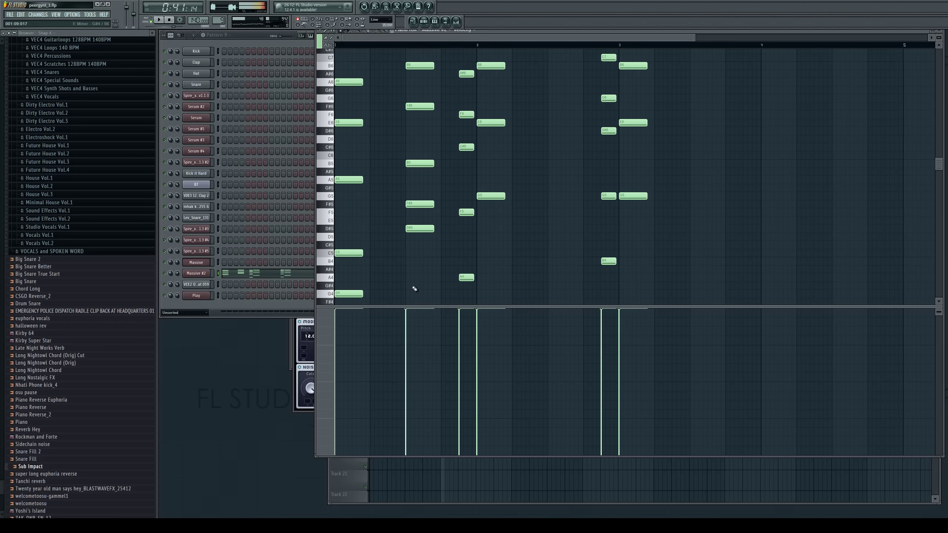
left_click_drag(415, 288, 406, 261)
key("space")
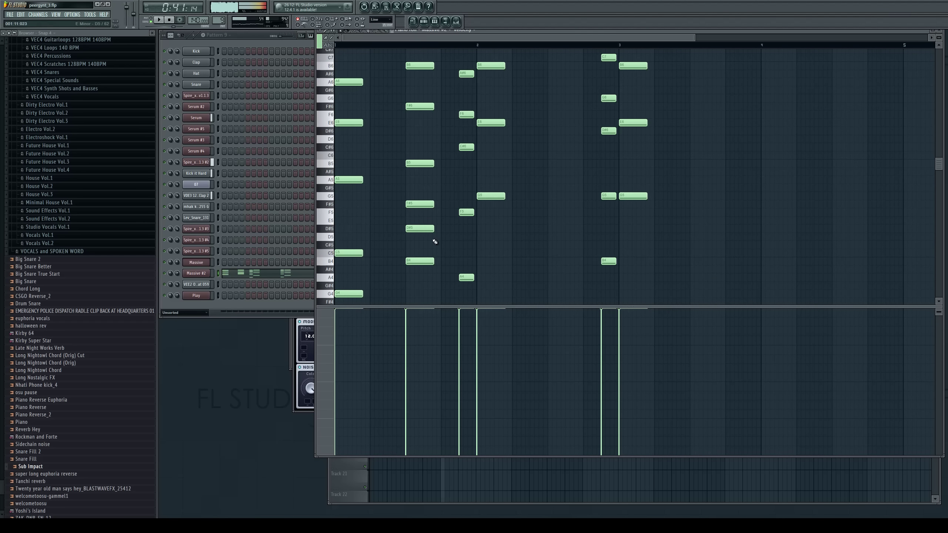
Delete A#6, F6, C#6, F5 and A4 from the short chord just before bar 2, and play the following bars
scroll(435, 242, "up", 2)
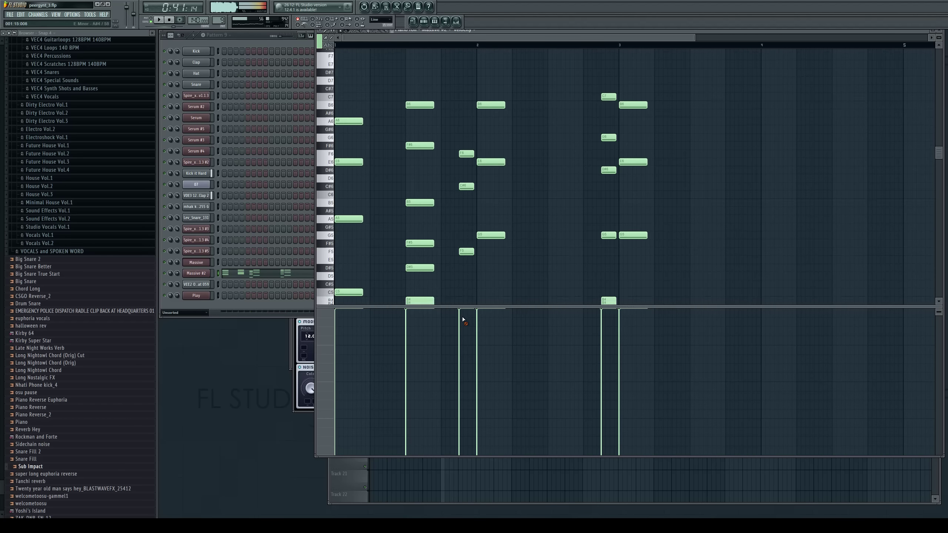
scroll(470, 247, "down", 3)
scroll(473, 164, "up", 1)
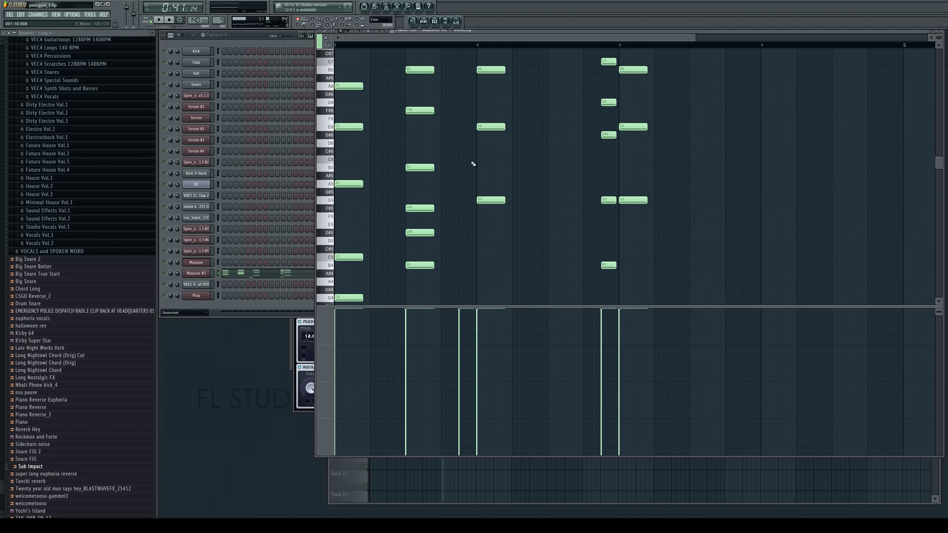
left_click_drag(475, 35, 553, 73)
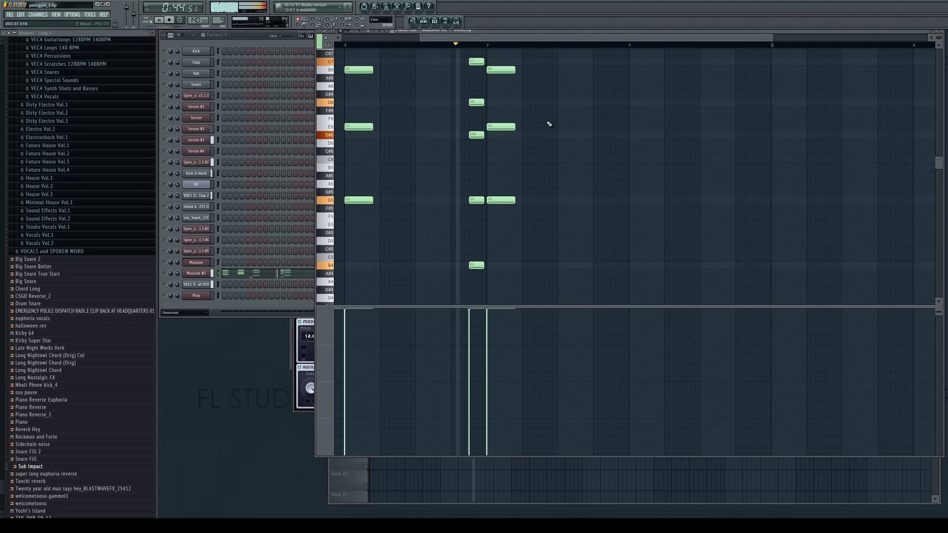
key("space")
Replace B6 with A6 and G5 with A5 in the chord at the start of bar 3
scroll(546, 119, "up", 3)
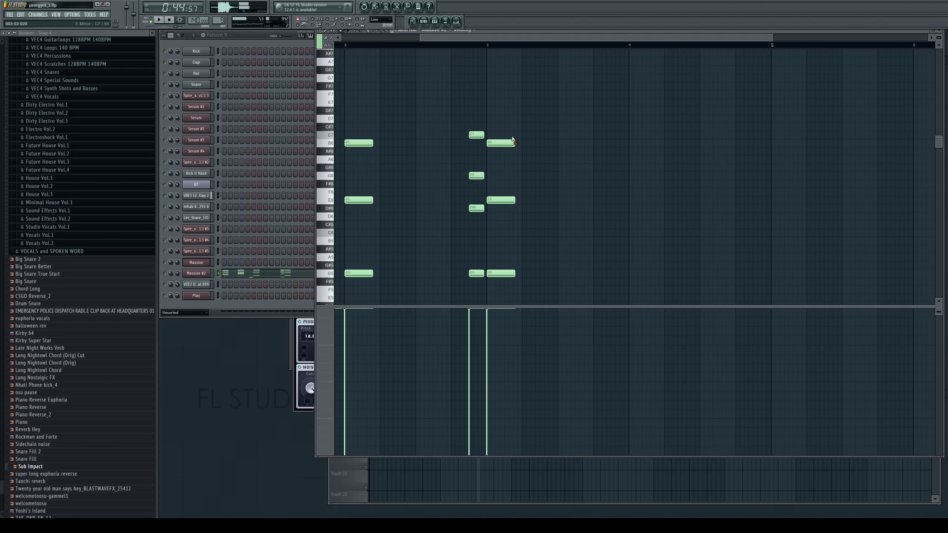
left_click(490, 158)
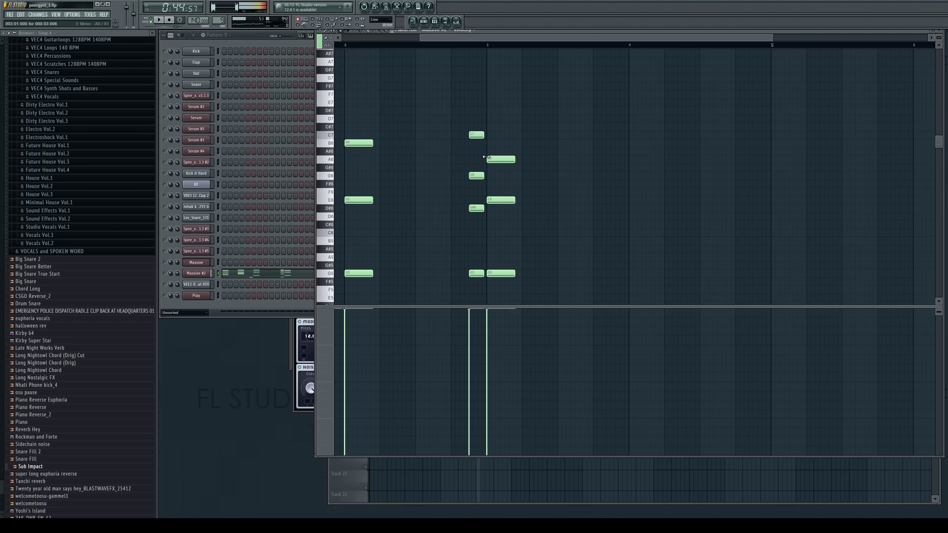
left_click(493, 209)
left_click_drag(486, 200, 486, 199)
left_click_drag(486, 242, 485, 262)
Add E5 and A4 to the bar 3 chord and remove its E4
scroll(498, 261, "down", 4)
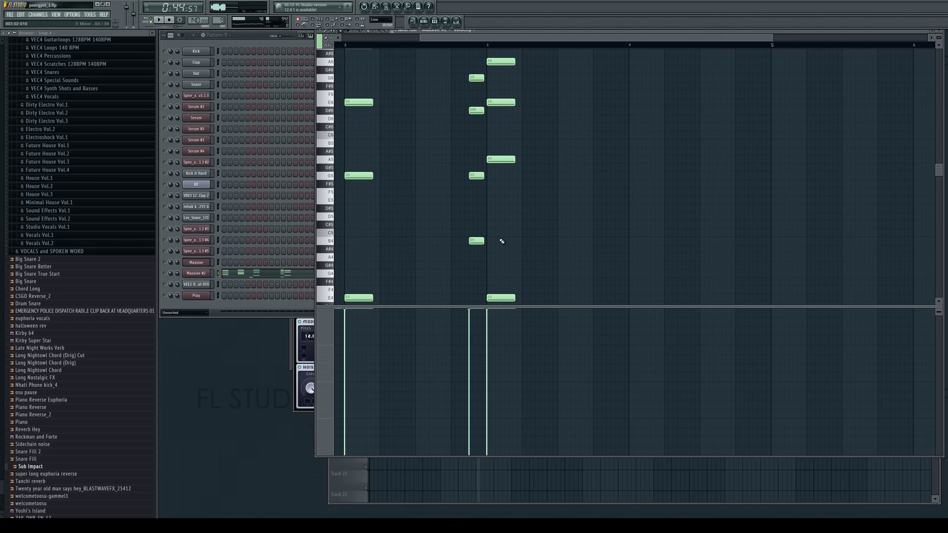
left_click_drag(489, 216, 486, 199)
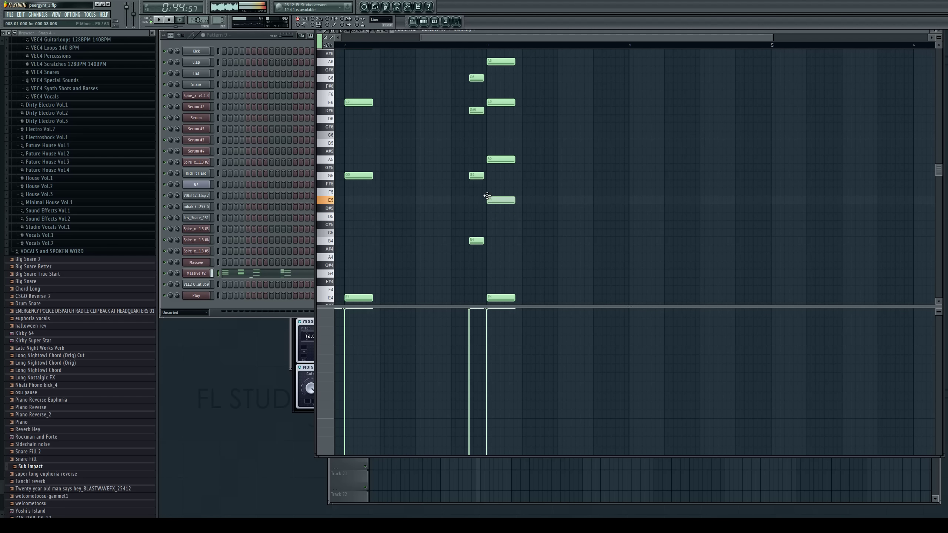
left_click(488, 264)
left_click_drag(487, 265, 485, 257)
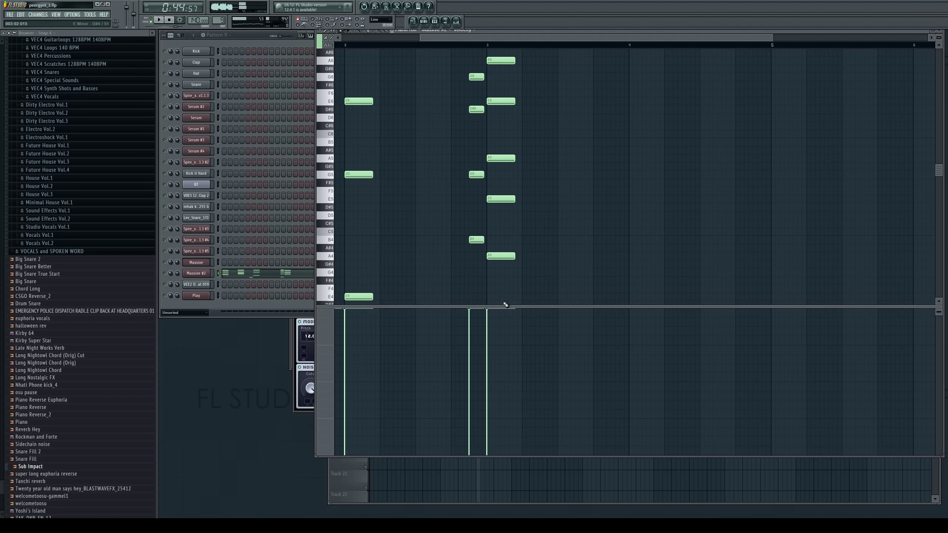
Try G6 and B6 in place of A6 as the top note of the bar 3 chord, and audition them
scroll(559, 202, "up", 2)
scroll(573, 185, "up", 2)
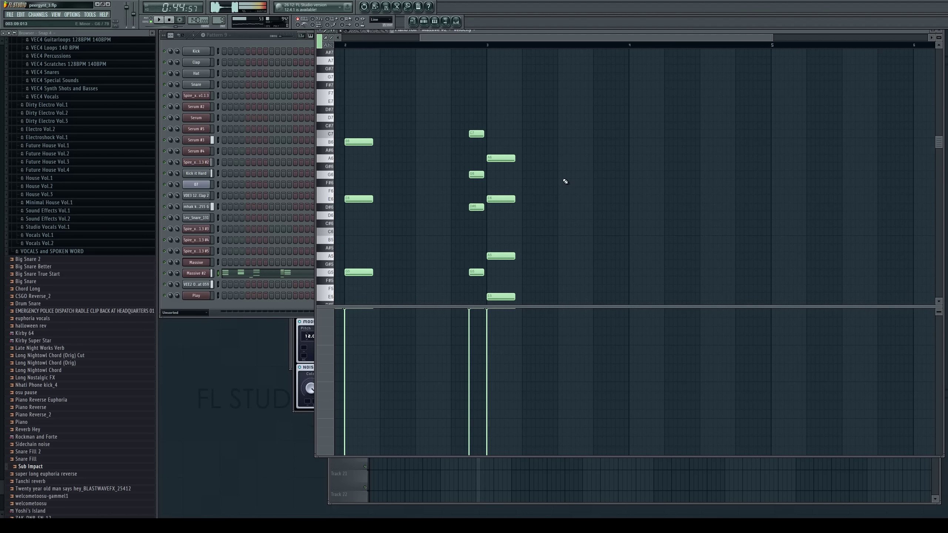
left_click(502, 159)
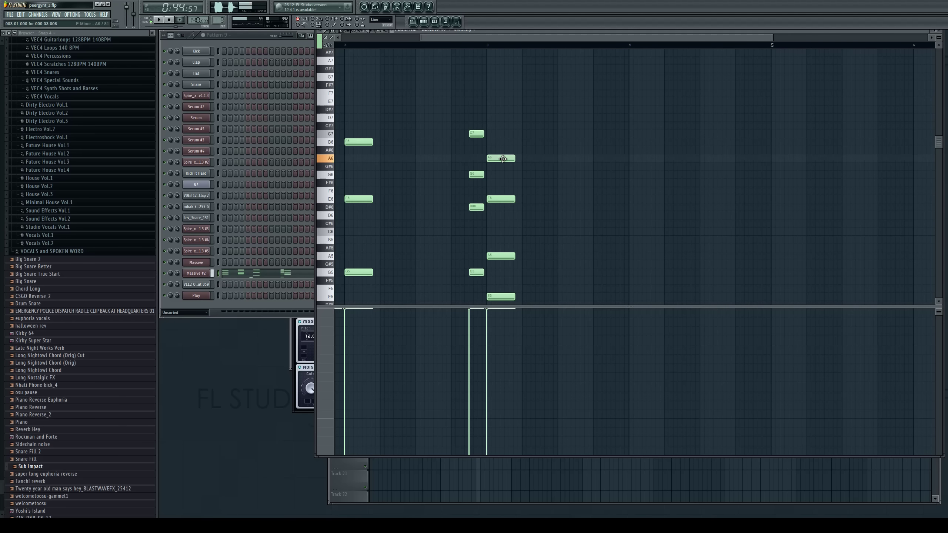
left_click(493, 175)
key("space")
key("space")
key("space")
key("space")
left_click_drag(495, 175, 485, 146)
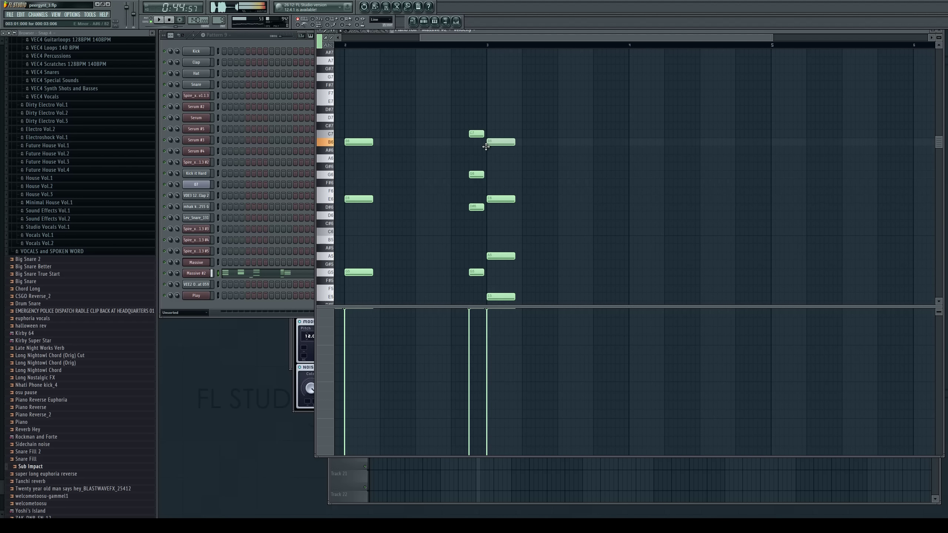
right_click(491, 142)
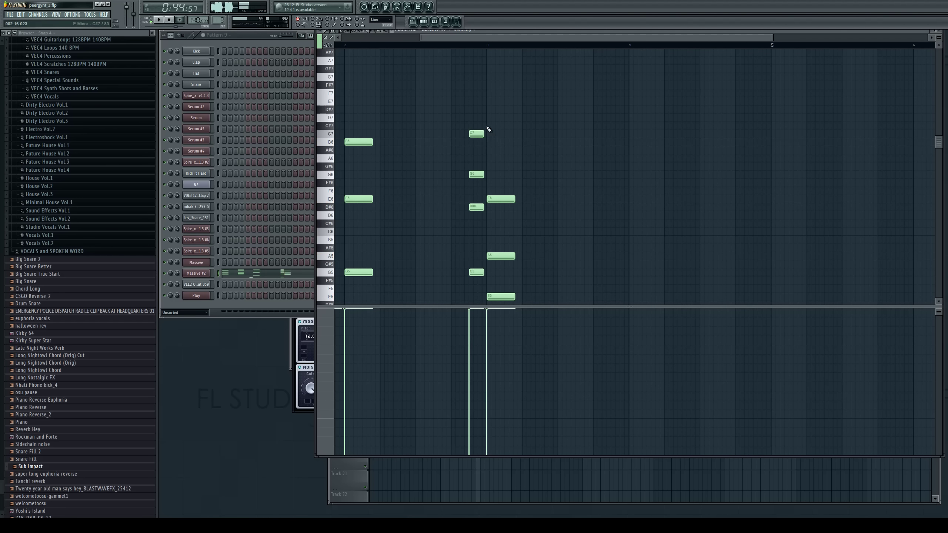
Try C#7, A#6 and B6 as the bar 3 chord's top note, playing it back between changes
left_click(489, 126)
key("space")
key("space")
left_click_drag(493, 151, 493, 142)
key("space")
key("space")
Start a new chord halfway through bar 3 with the notes B6, F#6, D#6 and B5
left_click(557, 150)
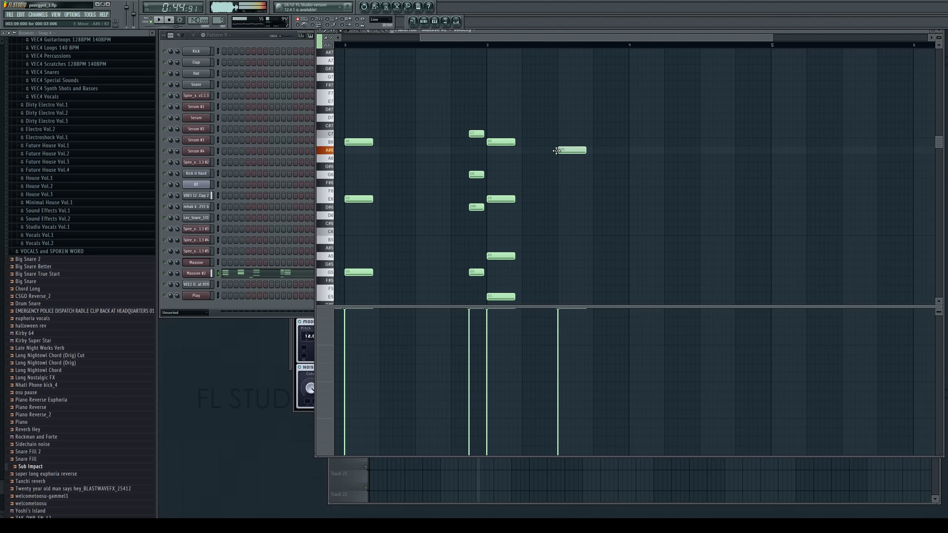
left_click(560, 134)
right_click(560, 133)
left_click(559, 142)
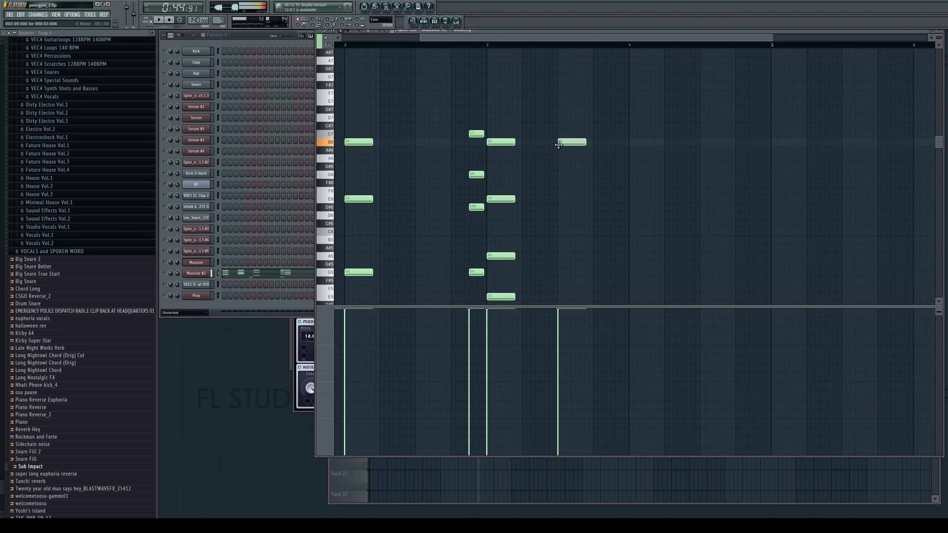
left_click(560, 182)
left_click_drag(559, 199, 559, 211)
left_click(560, 255)
left_click_drag(559, 256, 560, 233)
Add D#5 and B4 to the bottom of the chord halfway through bar 3
scroll(560, 238, "down", 3)
left_click(556, 217)
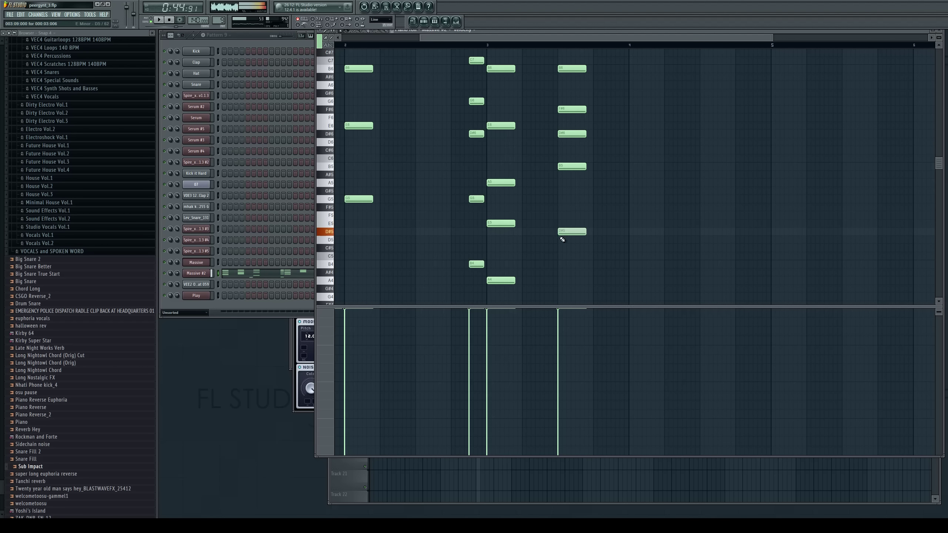
left_click(560, 272)
left_click_drag(560, 271, 557, 260)
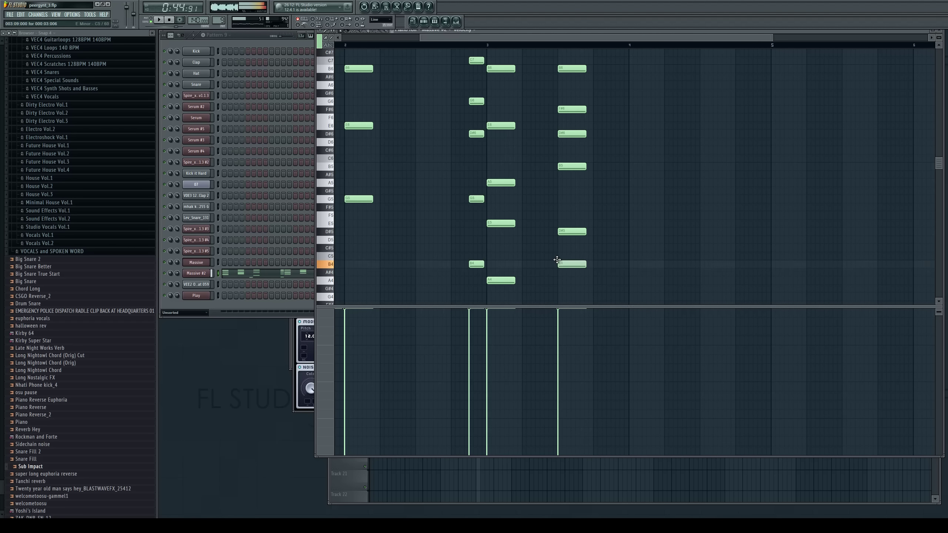
Play back from bar 3 and move the top note of the chord at its start to A6
scroll(518, 130, "up", 1)
left_click(488, 49)
key("space")
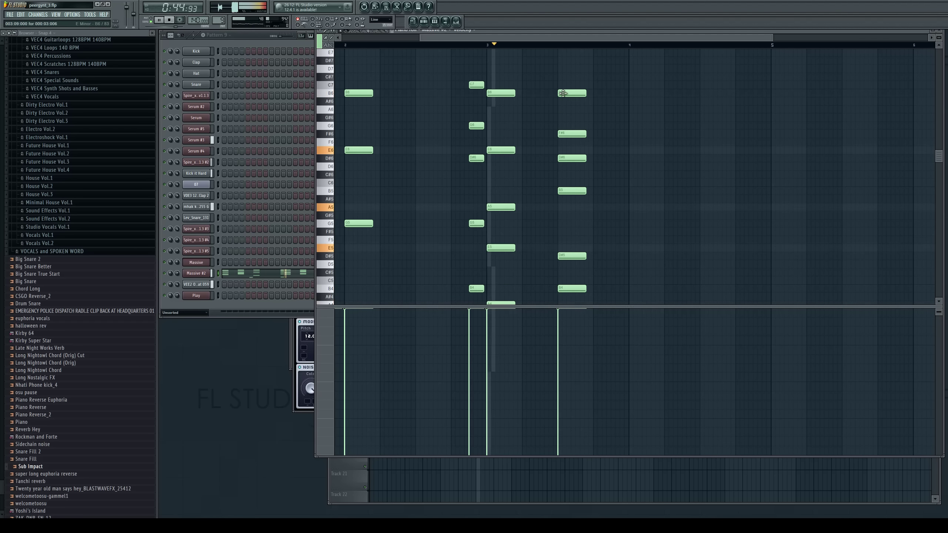
key("space")
key("space")
key("space")
left_click(499, 93)
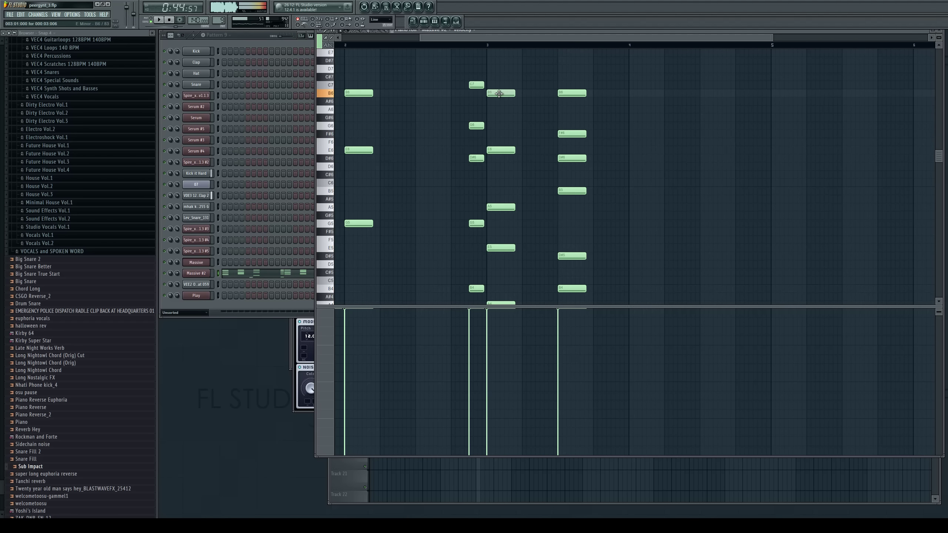
mouse_move(496, 95)
left_mouse_down()
mouse_move(483, 116)
mouse_move(494, 114)
left_mouse_up()
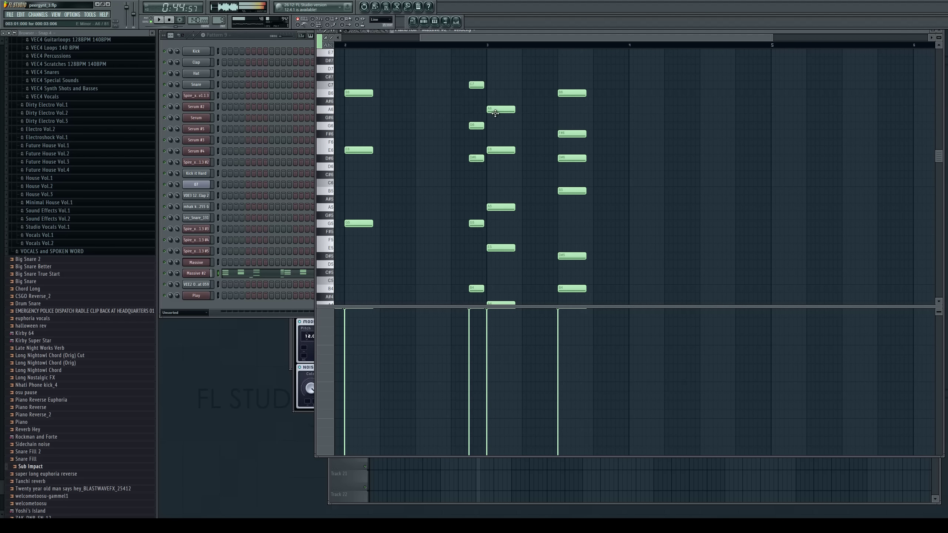
Replace A5 with C6 and E5 with D5 in the chord at the start of bar 3
left_click_drag(492, 176, 488, 187)
left_click(495, 241)
right_click(495, 240)
left_click(493, 255)
right_click(494, 255)
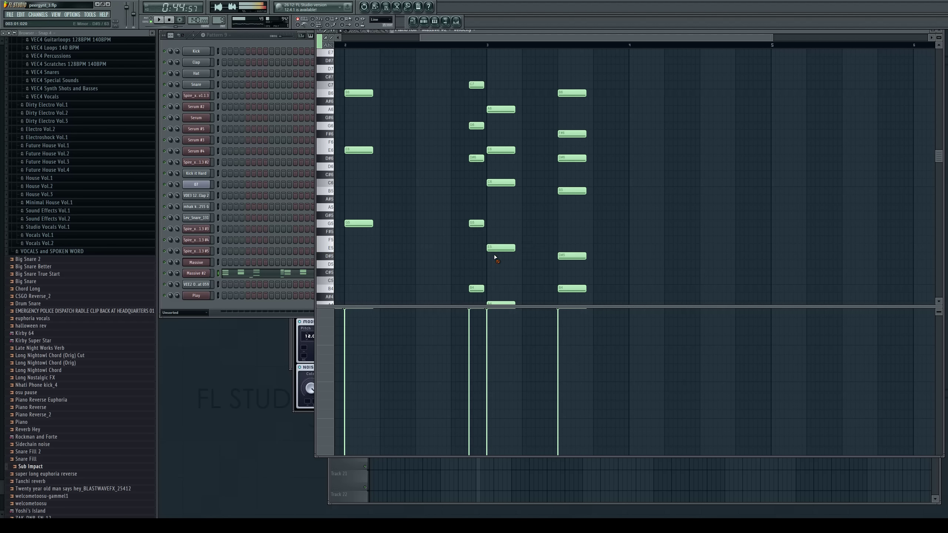
left_click(490, 265)
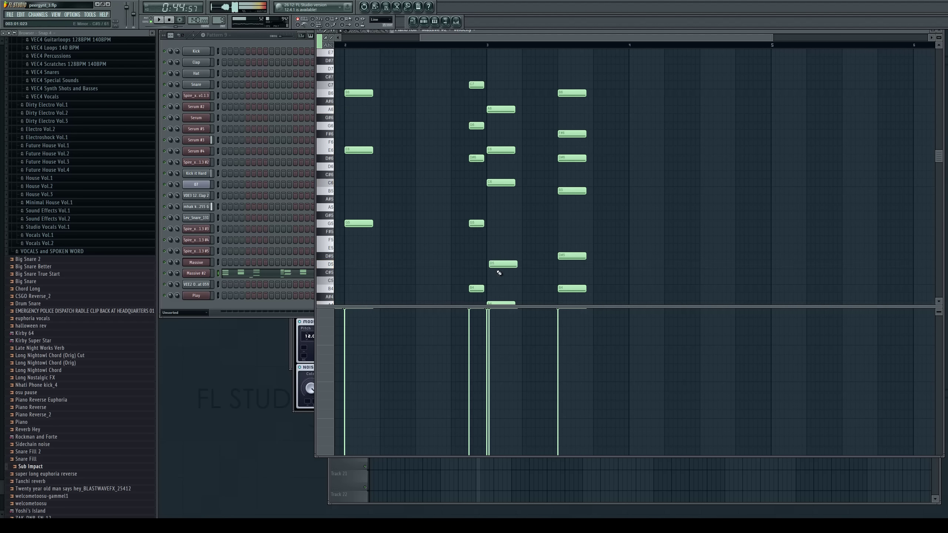
Align the D5 with the start of bar 3 and replace the chord's A4 with C5
scroll(499, 265, "down", 3)
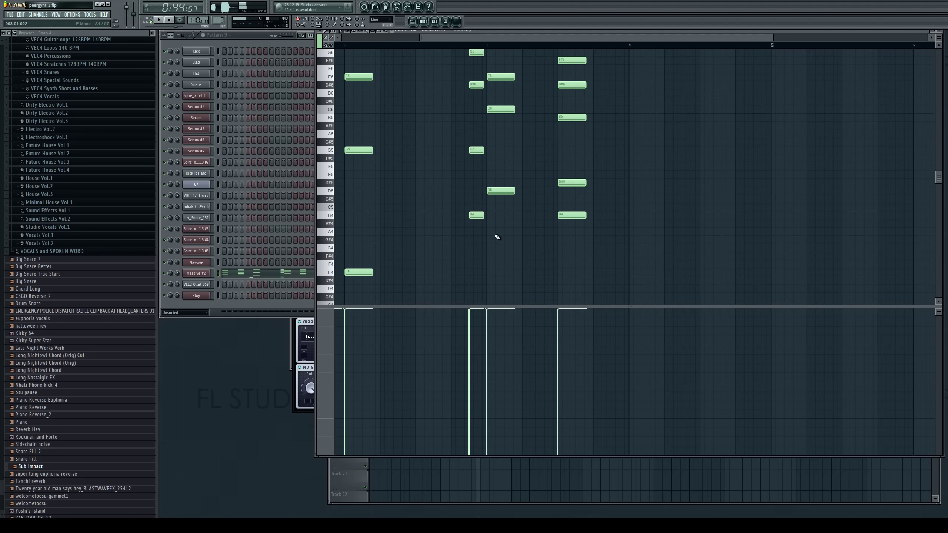
left_click(490, 231)
right_click(490, 232)
left_click(487, 207)
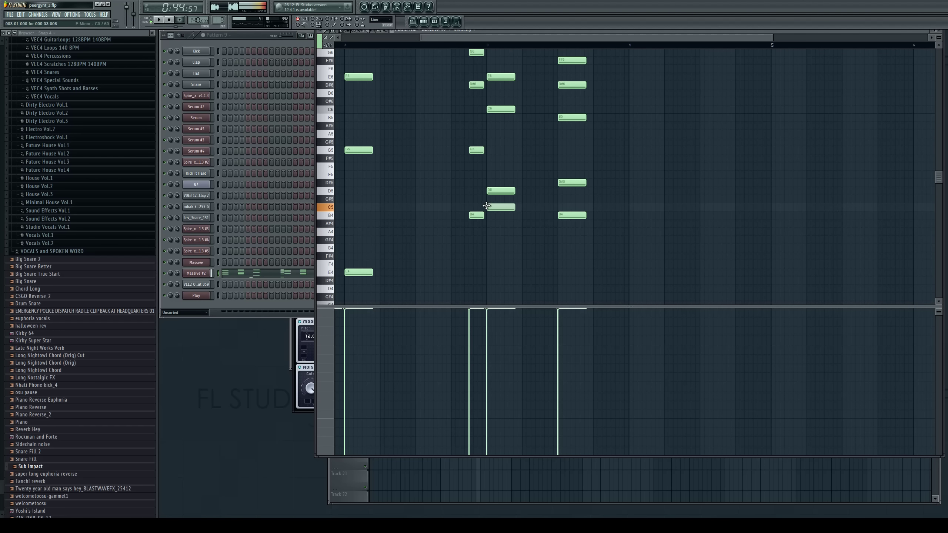
Lower the C5 to A4 in the chord at the start of bar 3
left_click_drag(487, 205, 488, 234)
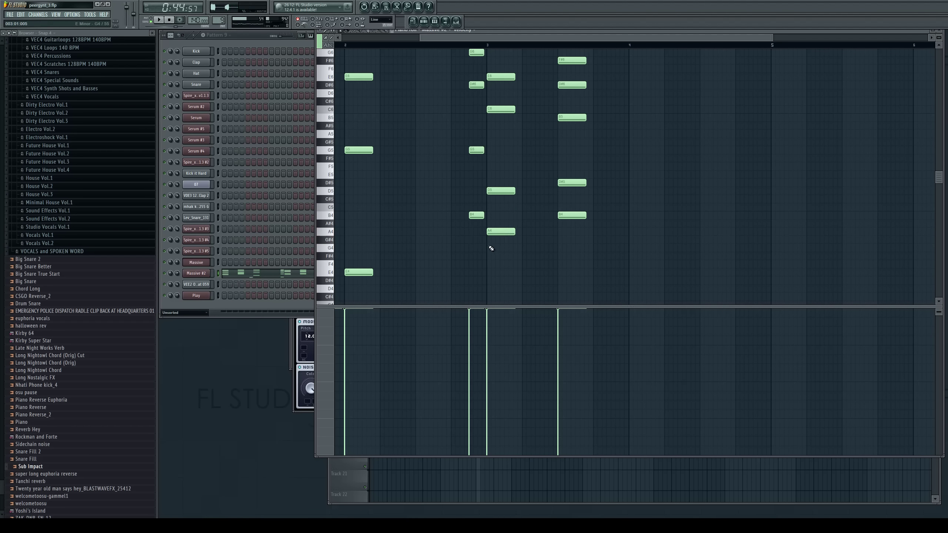
left_click(490, 247)
right_click(490, 232)
key("space")
key("space")
key("space")
key("space")
right_click(492, 246)
left_click(486, 231)
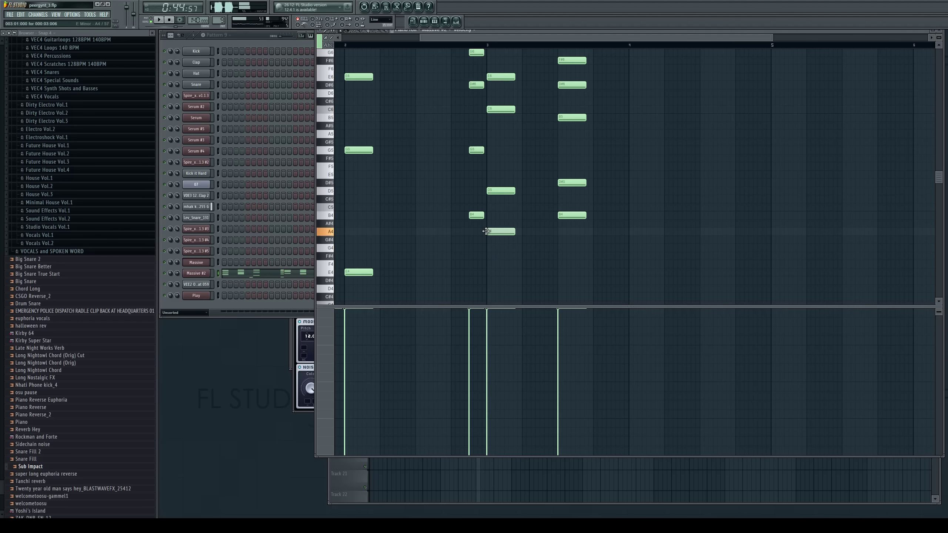
Play back the chord progression from the start of bar 3
key("space")
key("space")
key("space")
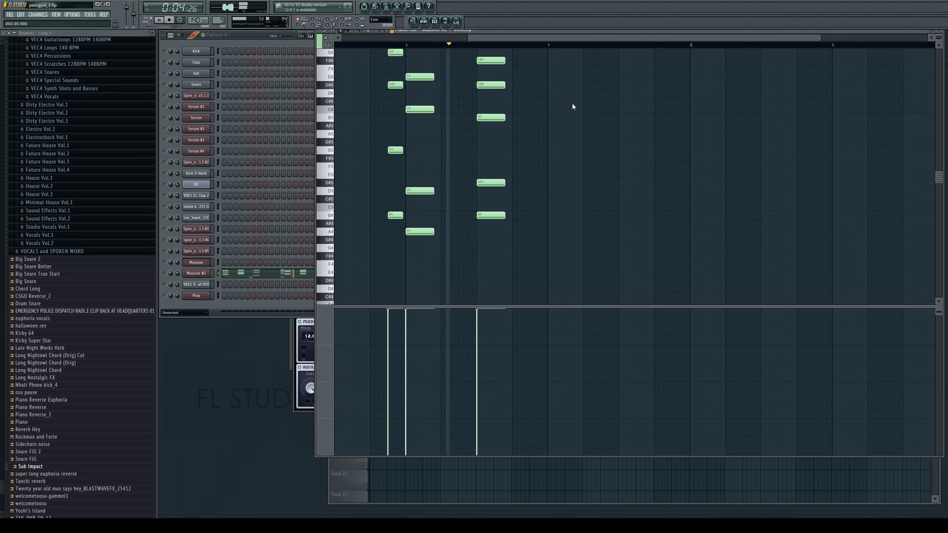
key("space")
scroll(530, 109, "up", 3)
left_click(404, 44)
key("space")
key("space")
scroll(443, 205, "down", 4)
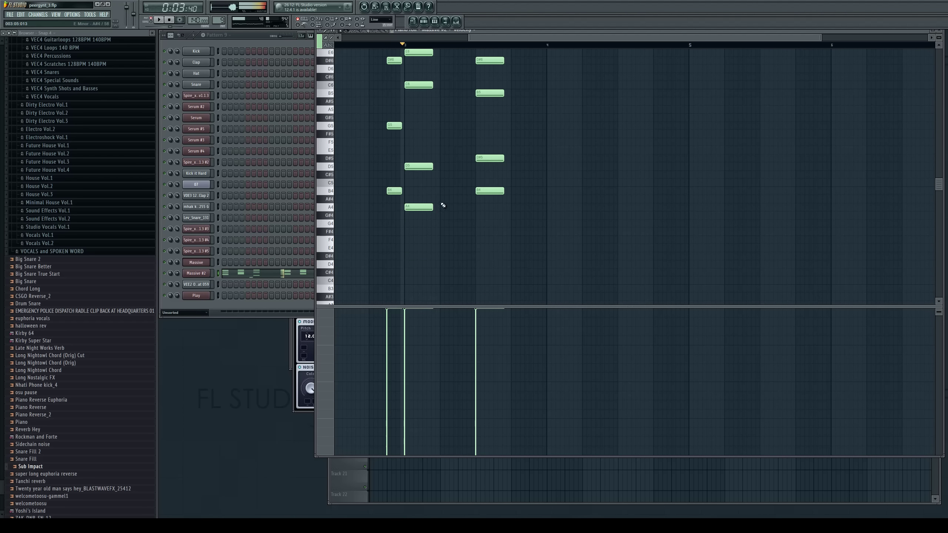
Raise the D5 to E5 in the chord at the start of bar 3 and add a G5 to it
left_click(421, 166)
mouse_move(418, 165)
left_mouse_down()
mouse_move(418, 148)
mouse_move(411, 168)
mouse_move(406, 160)
left_mouse_up()
scroll(446, 173, "up", 2)
key("space")
key("space")
right_click(411, 159)
left_click(415, 175)
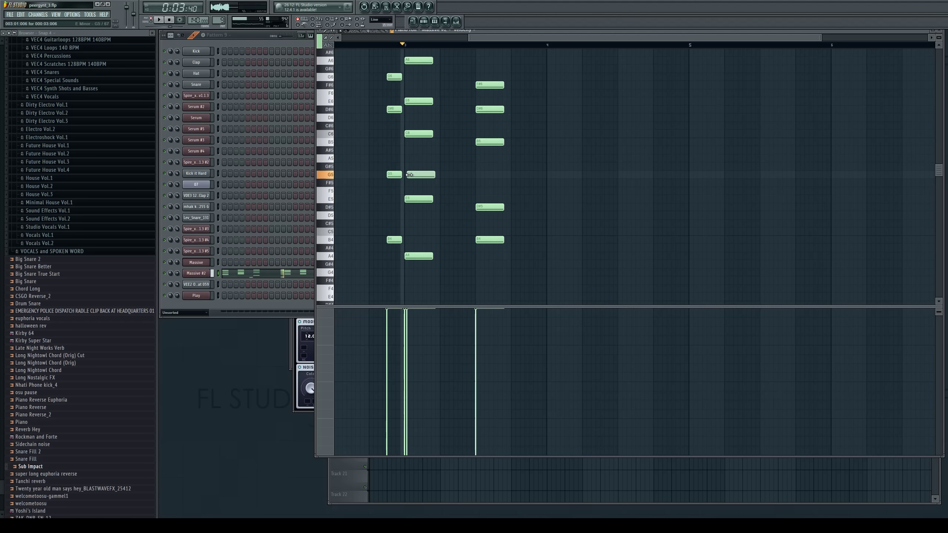
Replace the E6 with D6 in the chord at the start of bar 3
left_click_drag(412, 107, 411, 119)
key("space")
key("space")
right_click(412, 119)
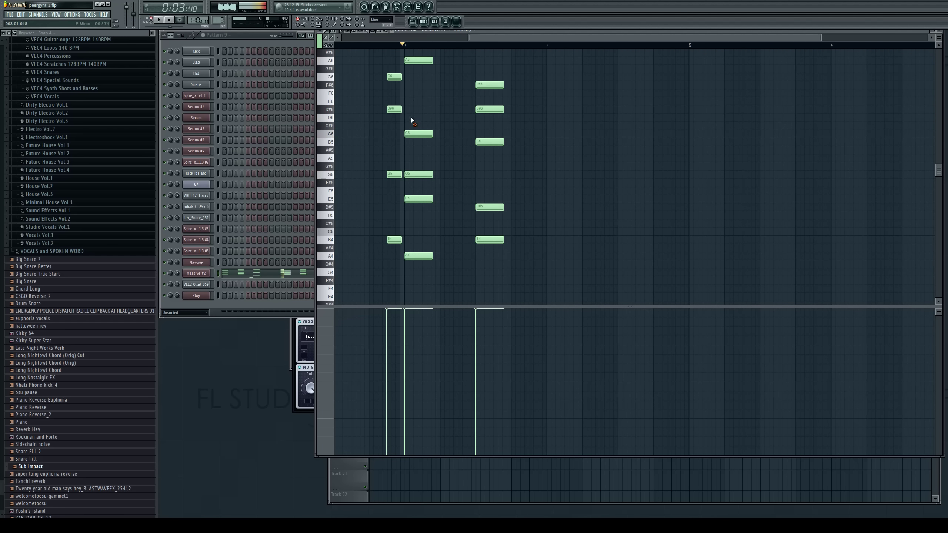
left_click(408, 120)
Play back from bar 3 and lower the B5 to A5 in the chord halfway through the bar
key("space")
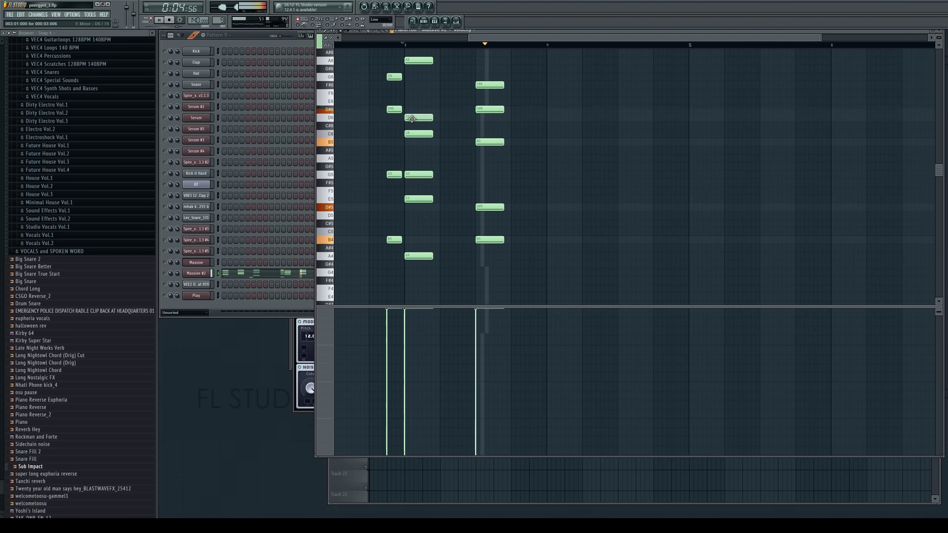
scroll(546, 120, "up", 1)
key("space")
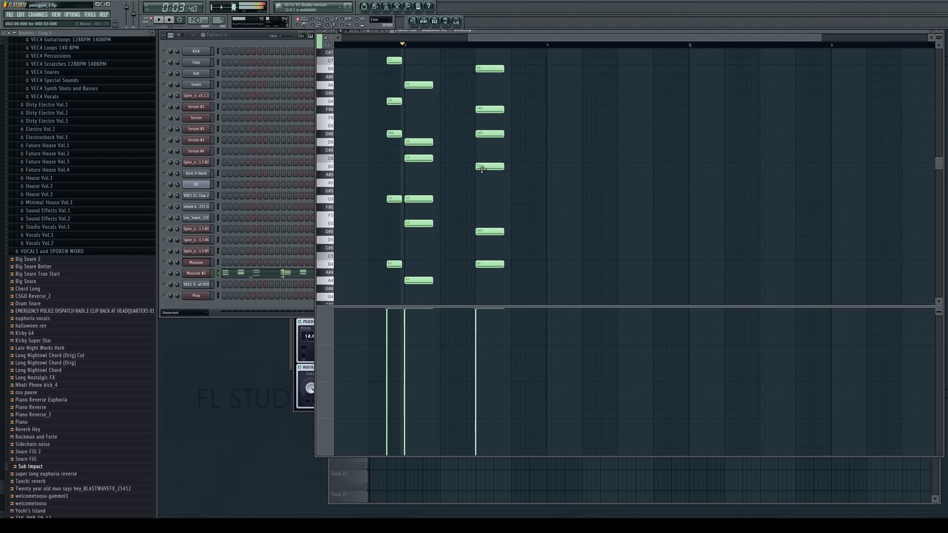
left_click_drag(485, 166, 489, 185)
key("space")
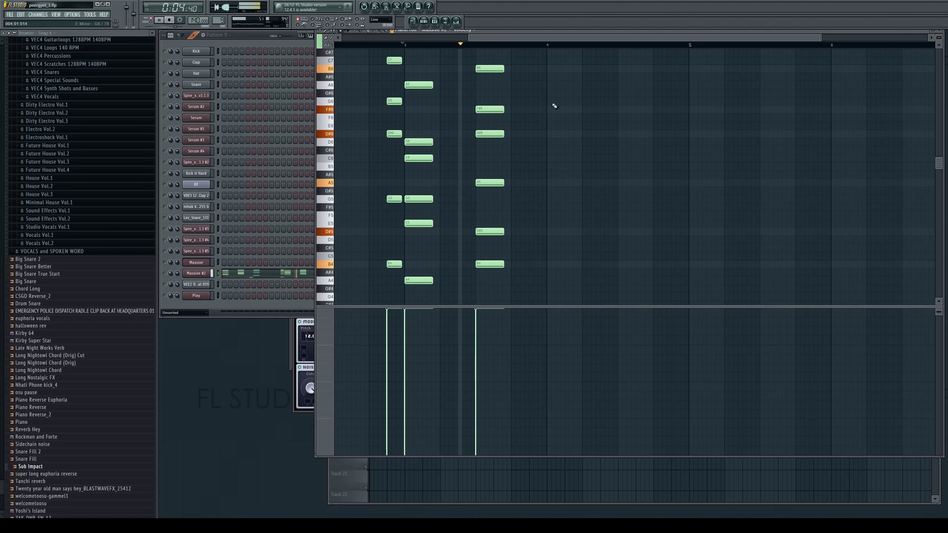
Start a new chord at the beginning of bar 4 with the notes G6 and E6
left_click(547, 88)
right_click(550, 85)
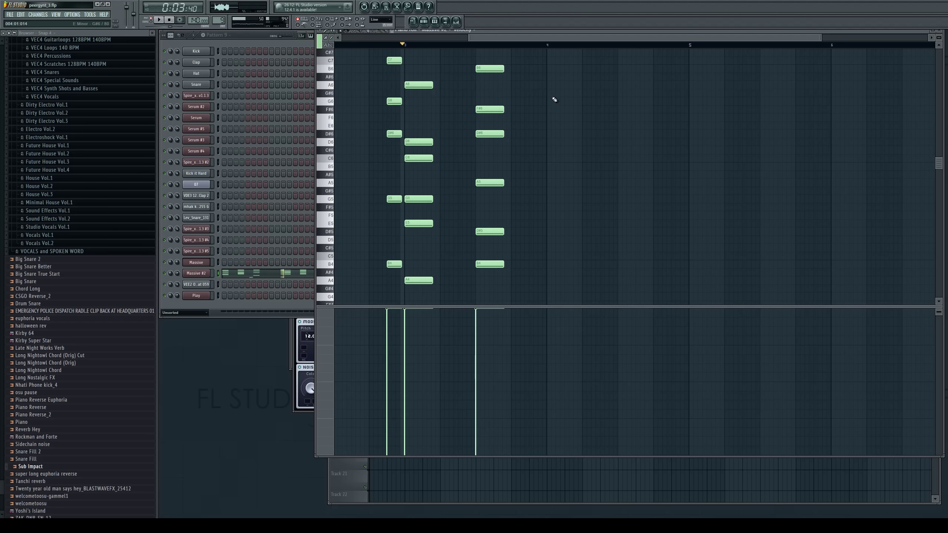
left_click(549, 101)
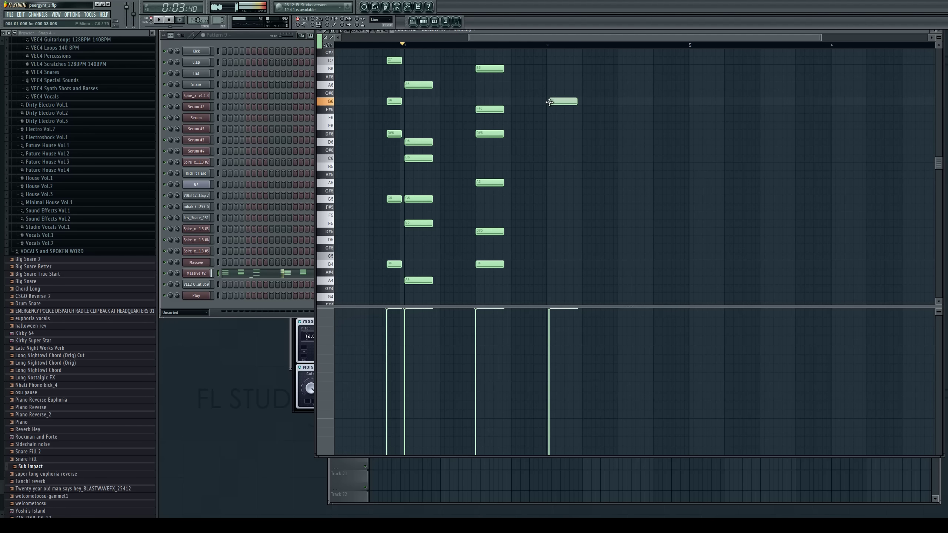
left_click(547, 134)
left_click_drag(558, 100, 555, 101)
left_click(547, 127)
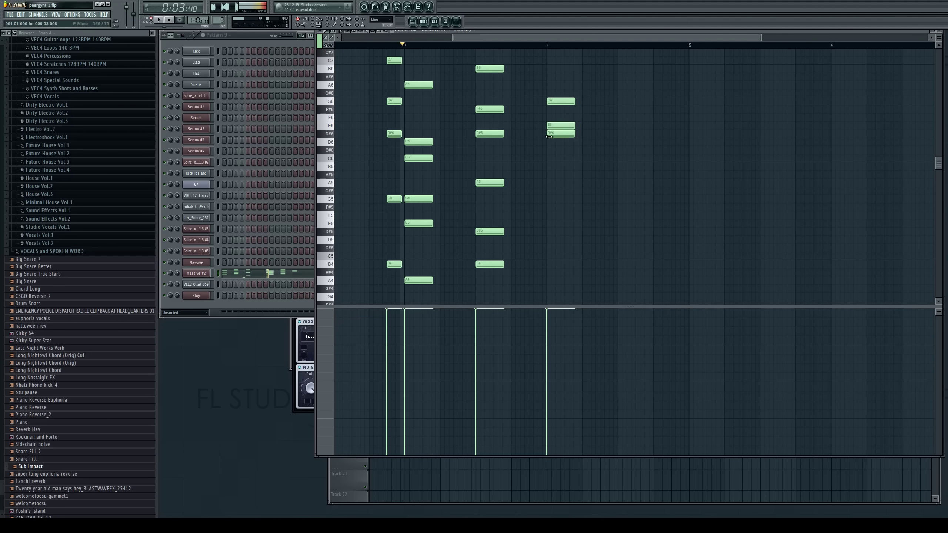
right_click(549, 134)
Add A5, E5, B4 and E4 below the upper notes of the bar 4 chord
left_click(547, 185)
left_click(550, 168)
right_click(551, 168)
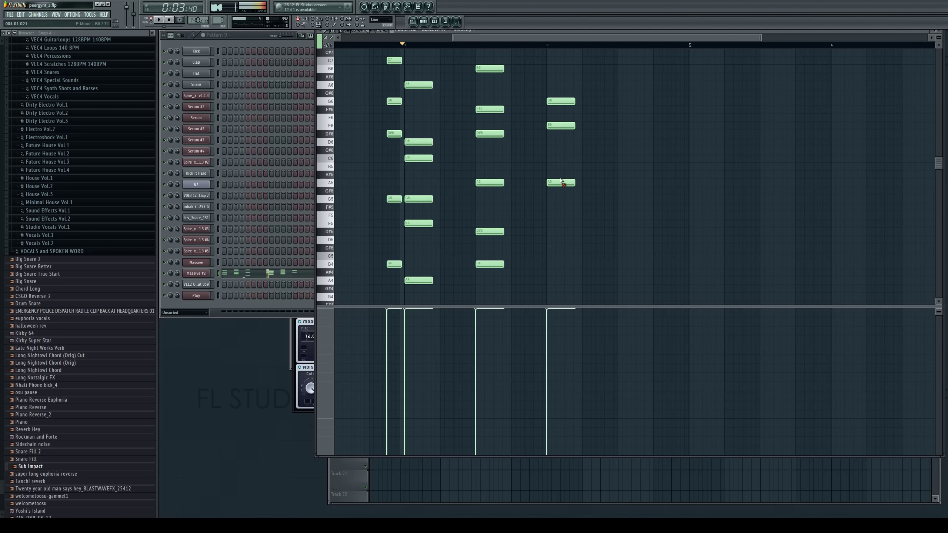
left_click_drag(551, 212, 547, 223)
left_click_drag(561, 257, 548, 223)
scroll(550, 255, "down", 4)
left_click(550, 263)
Lower the A5 to G5 in the bar 4 chord, play it back and close the piano roll
key("space")
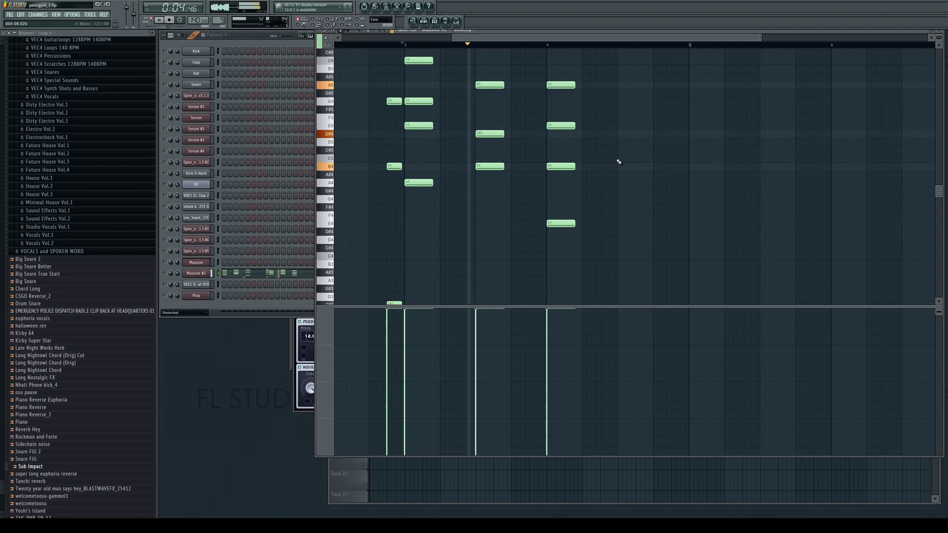
key("space")
scroll(636, 167, "up", 3)
left_click_drag(559, 245, 556, 200)
left_click_drag(557, 161, 557, 177)
left_click(548, 46)
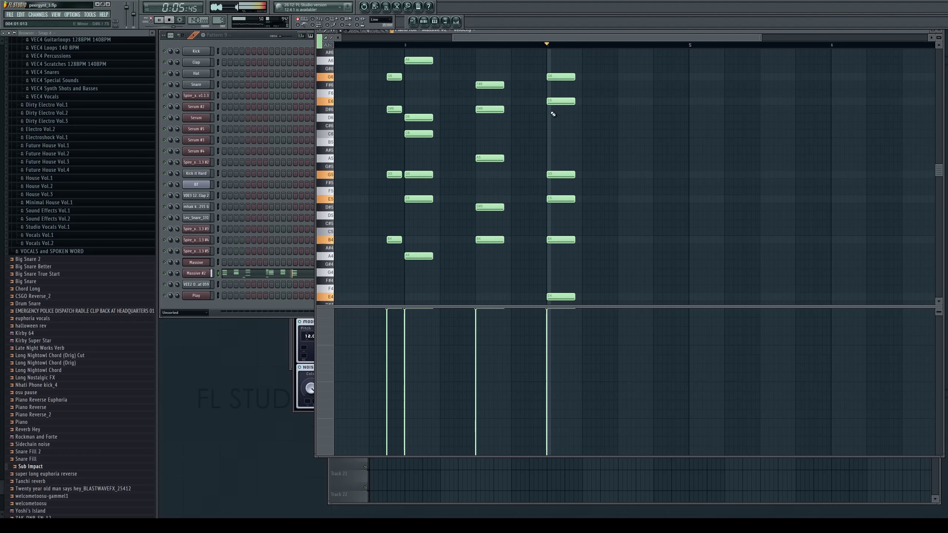
left_click(938, 34)
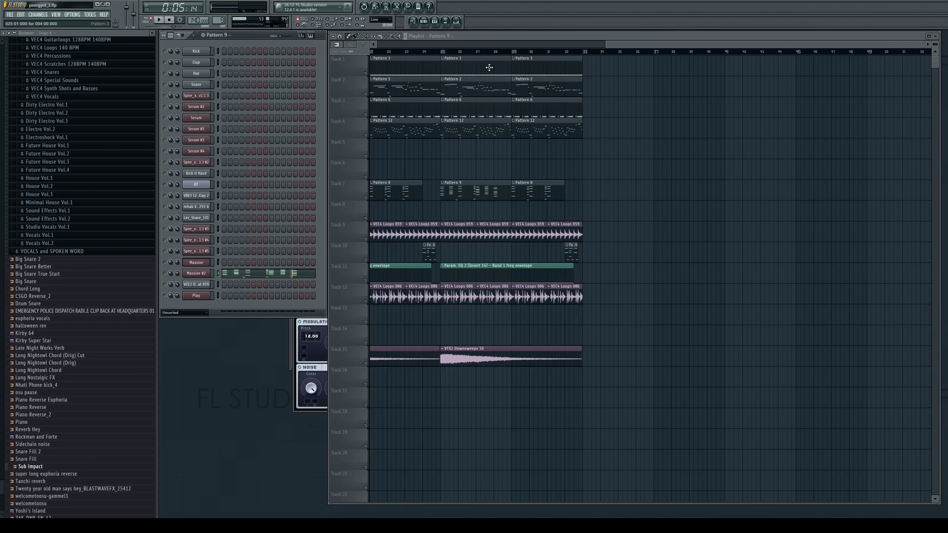
Replace the Pattern 8 clip at bar 29 on Track 7 with Pattern 9 and delete the last clip on Track 10
left_click(442, 52)
key("space")
right_click(545, 189)
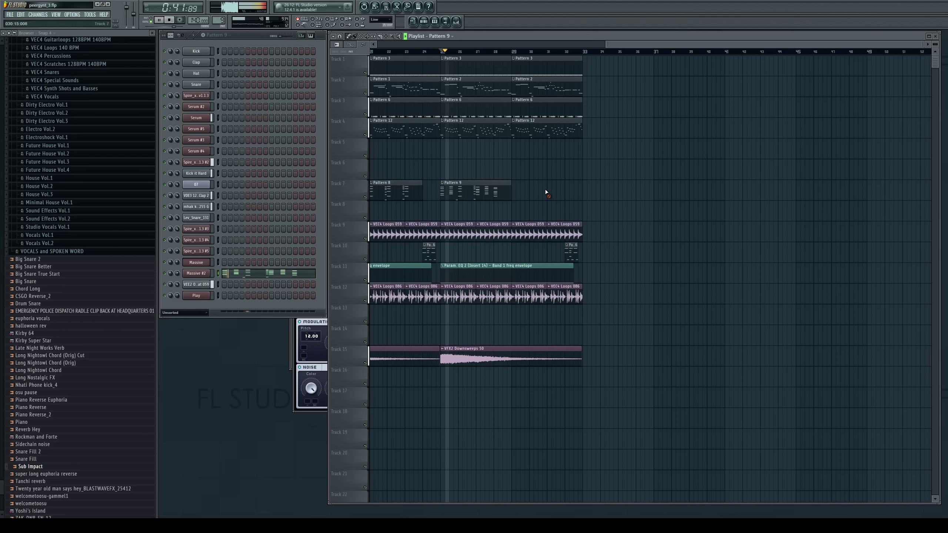
left_click_drag(533, 193, 510, 196)
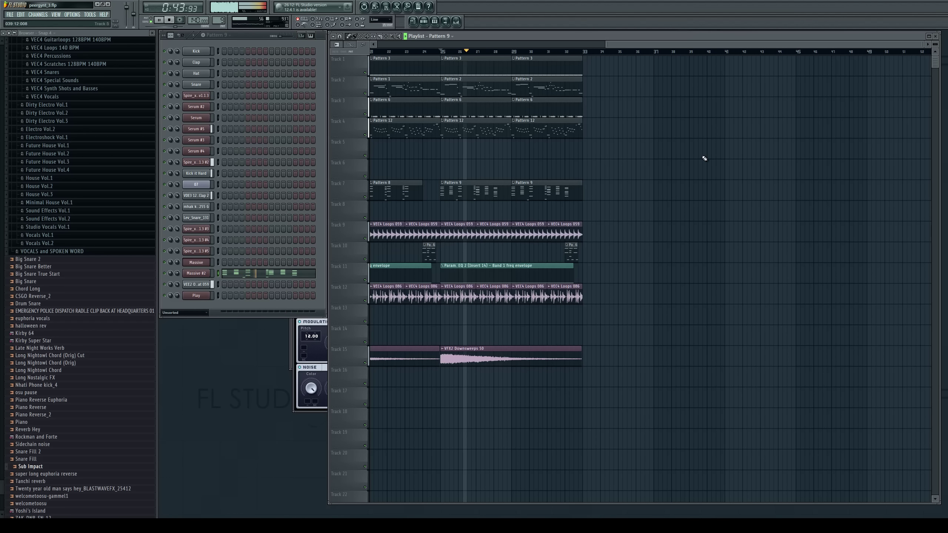
right_click(568, 251)
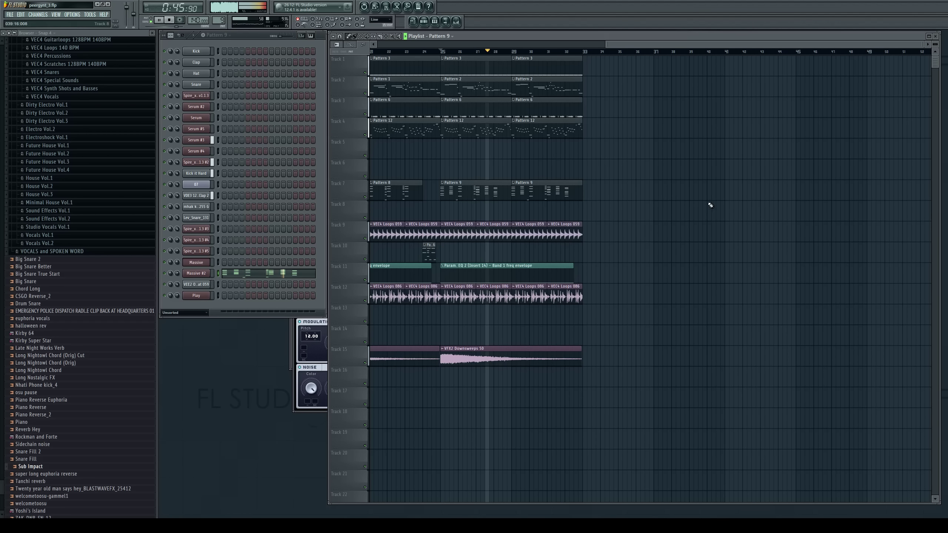
key("space")
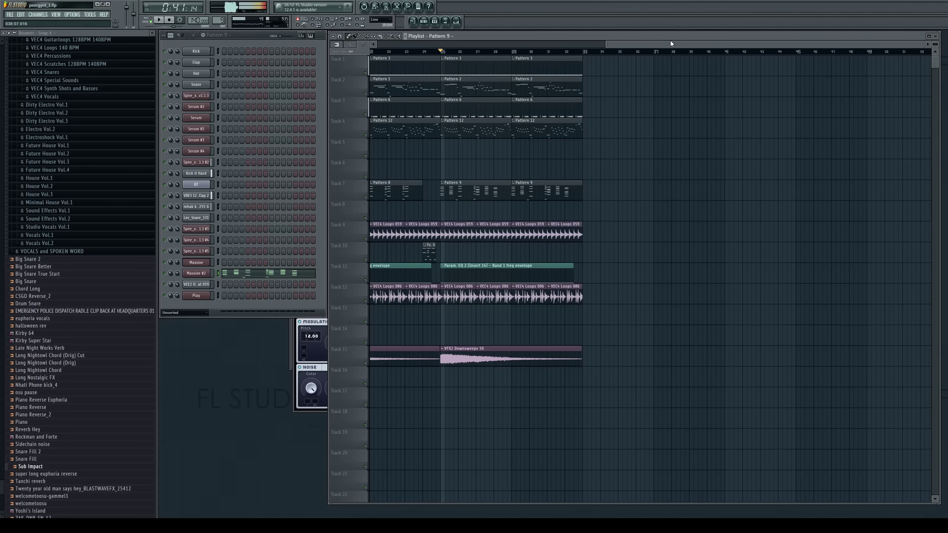
Play the arrangement from the beginning, follow it through the playlist and return to bar 25
left_click_drag(669, 40, 362, 50)
left_click(372, 57)
key("space")
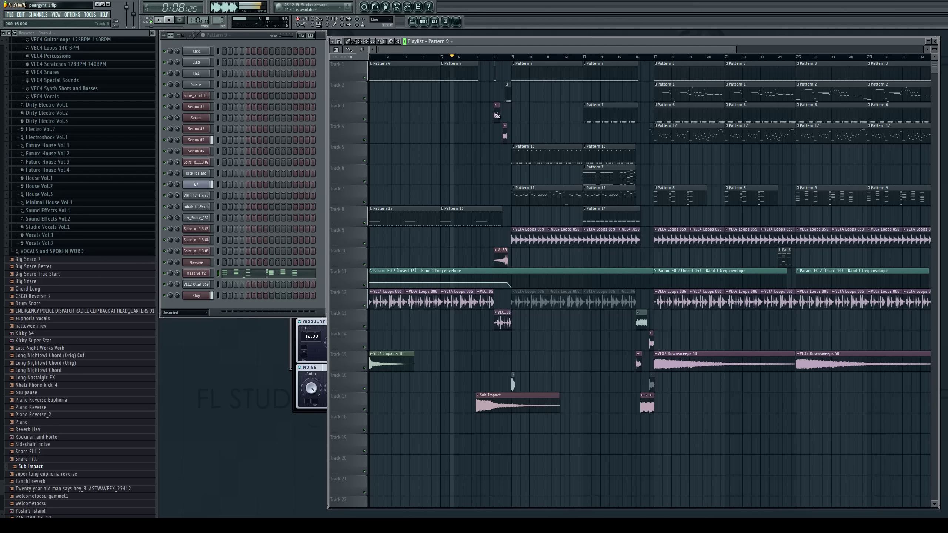
left_click_drag(490, 52, 553, 49)
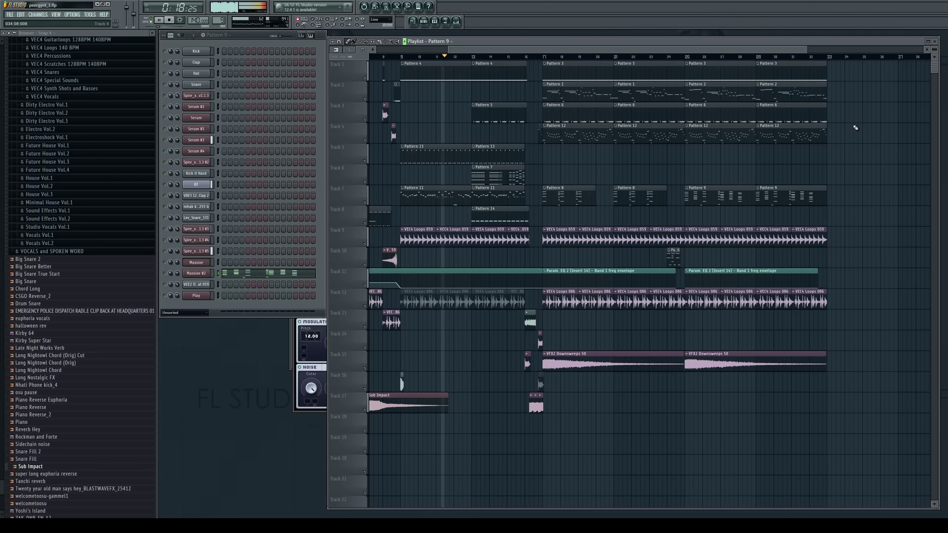
left_click_drag(521, 47, 561, 52)
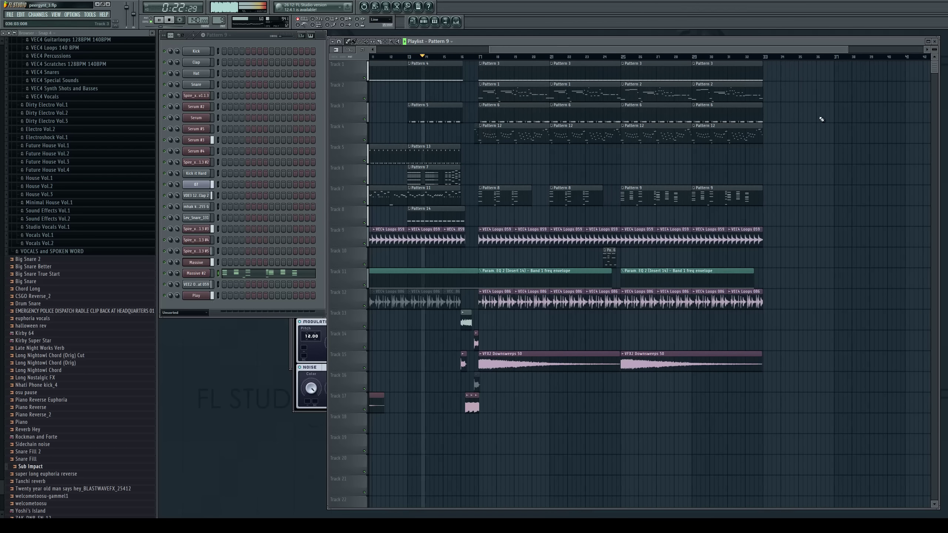
left_click_drag(721, 49, 737, 50)
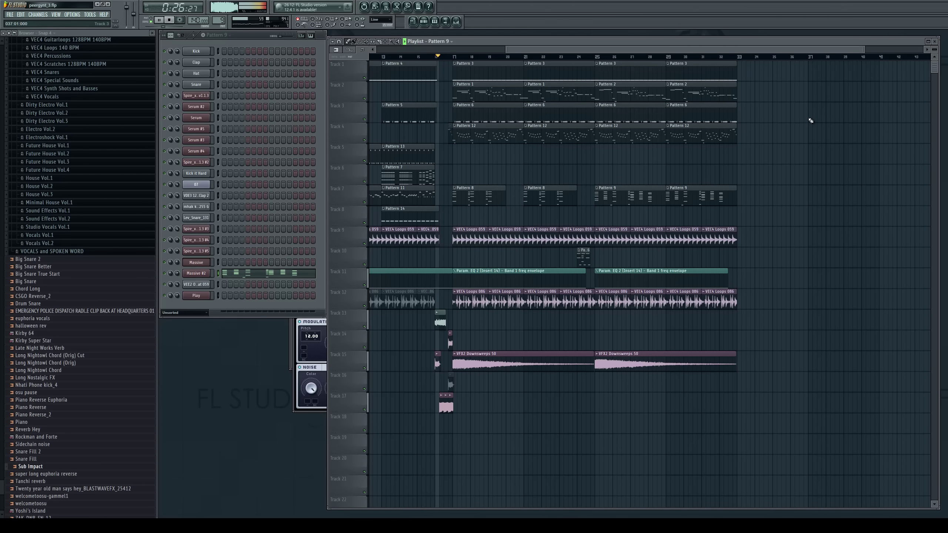
left_click_drag(670, 49, 688, 51)
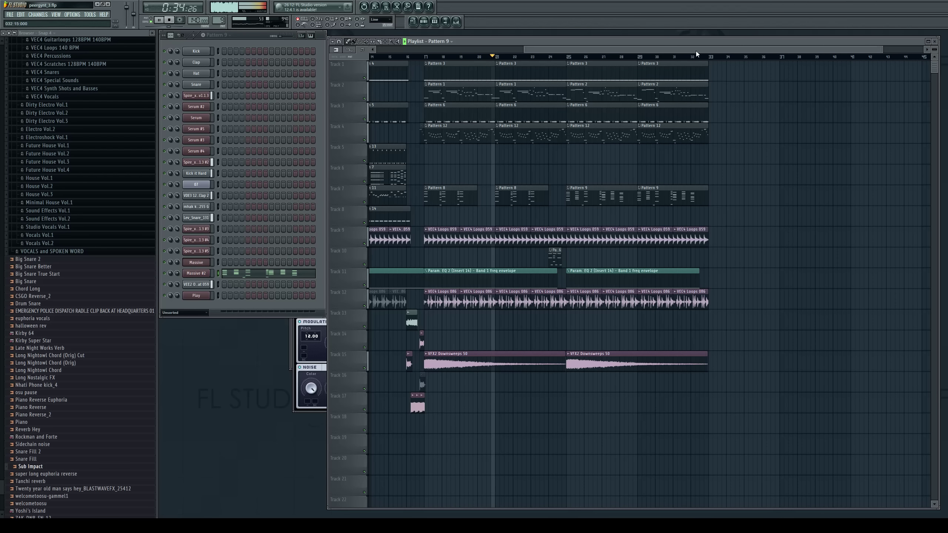
left_click_drag(700, 50, 739, 55)
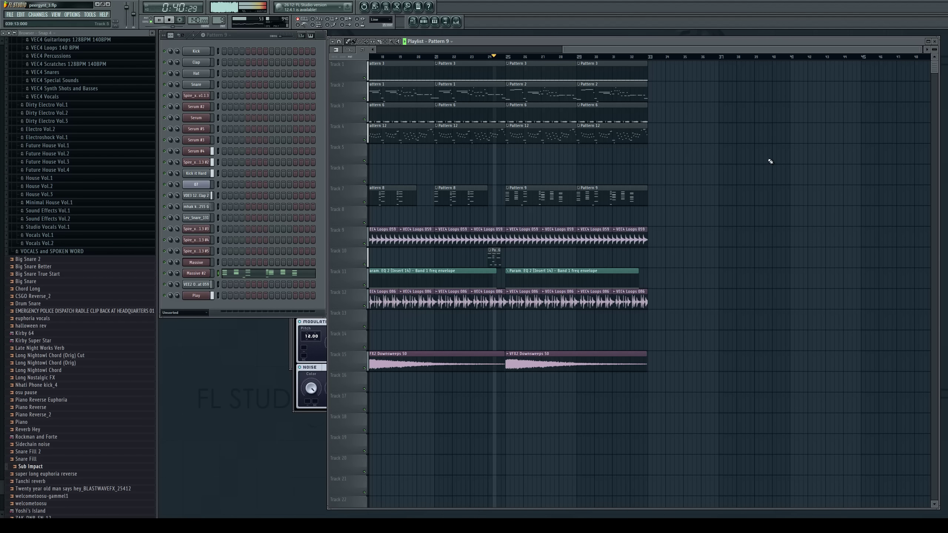
left_click_drag(626, 46, 651, 51)
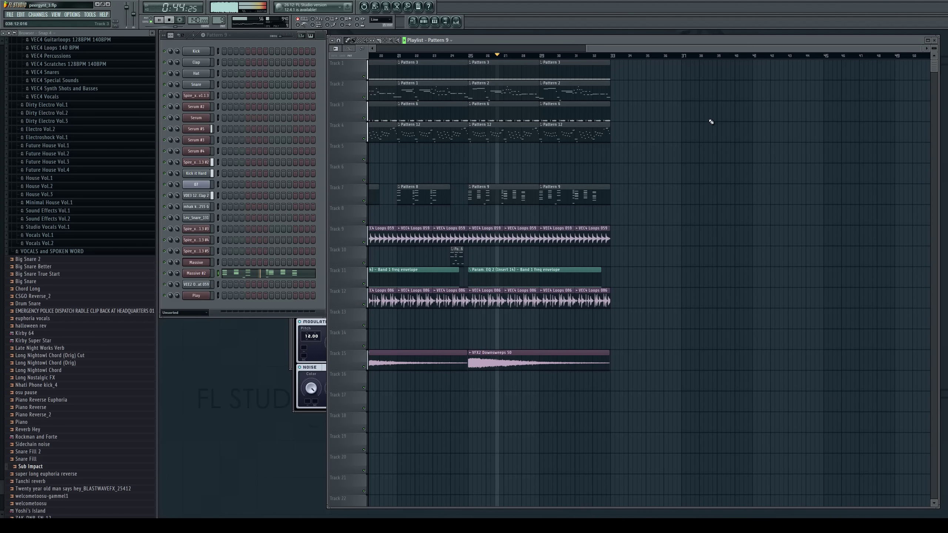
left_click(471, 58)
key("space")
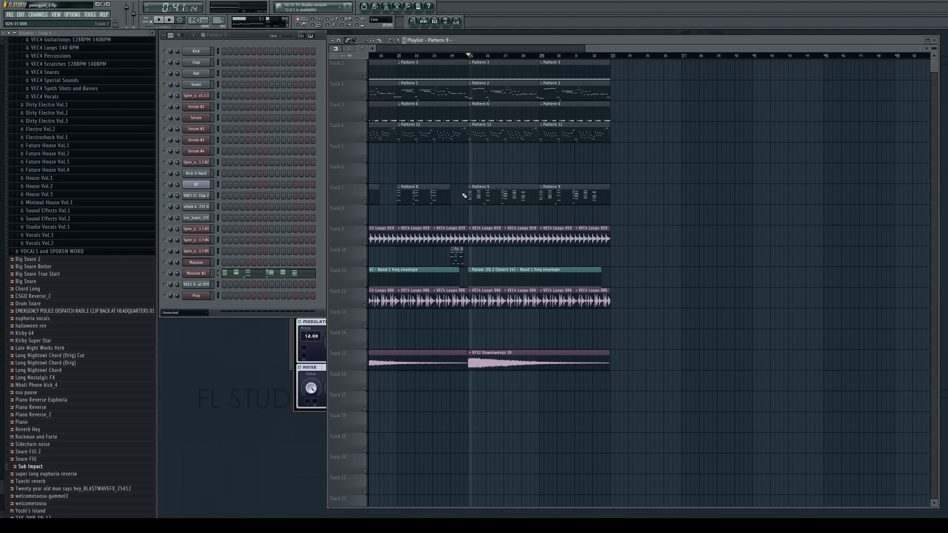
Play Pattern 9 on its own and review the Massive #2 chords in the piano roll
left_click(152, 20)
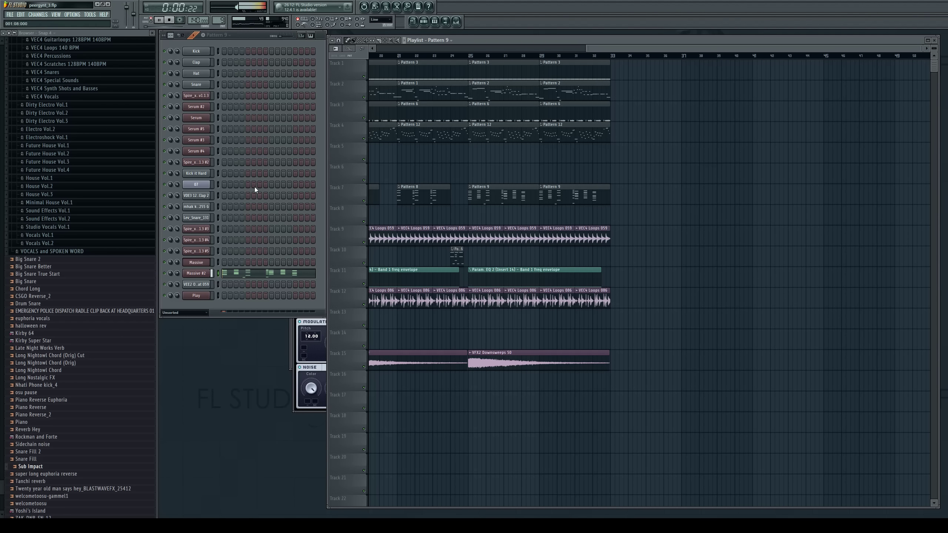
left_click(226, 272)
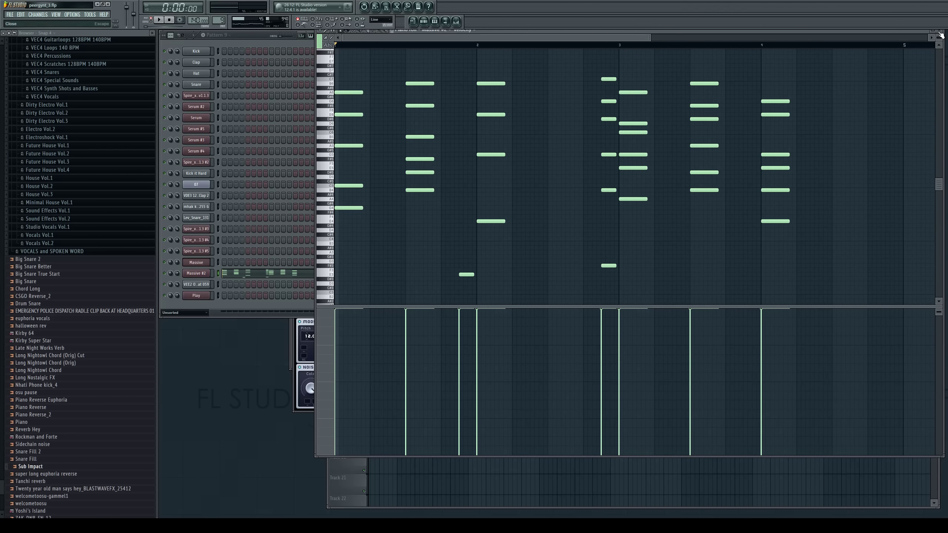
left_click(940, 34)
Clone the Massive #2 channel and swap the clone's instrument for Spire
left_click(201, 273)
key("alt+c")
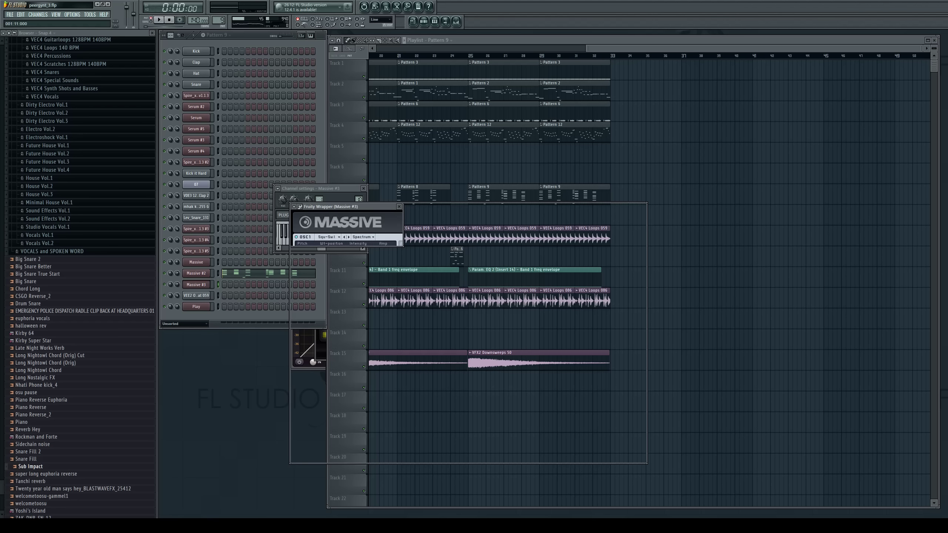
left_click(218, 285)
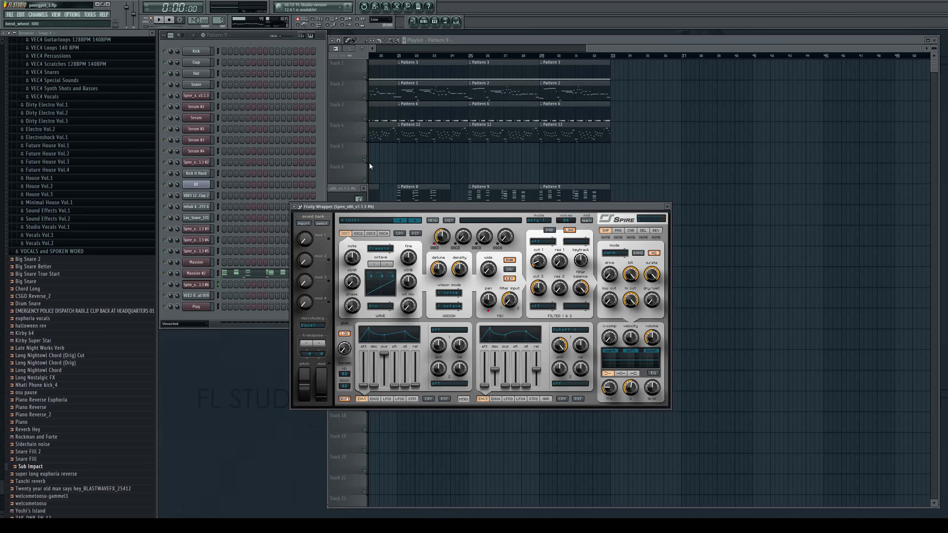
left_click(228, 317)
Step through the Spire presets, auditioning them with test notes, and settle on the house chord preset
left_click(370, 225)
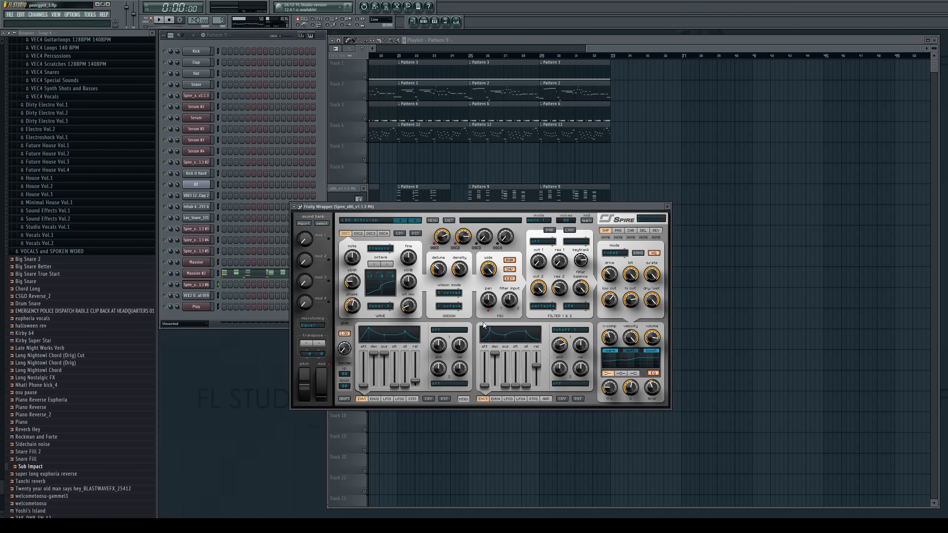
left_click(462, 366)
left_click(255, 420)
key("t")
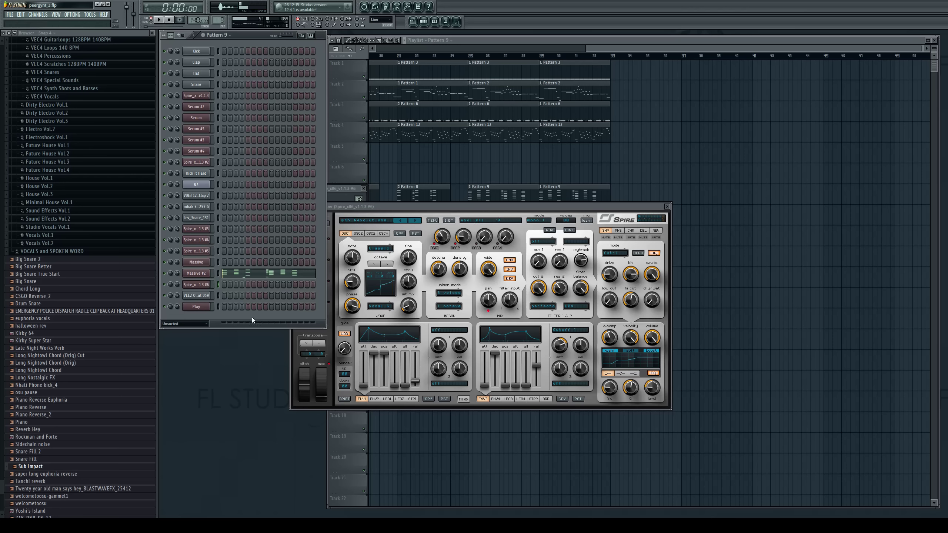
left_click(400, 224)
left_click(240, 409)
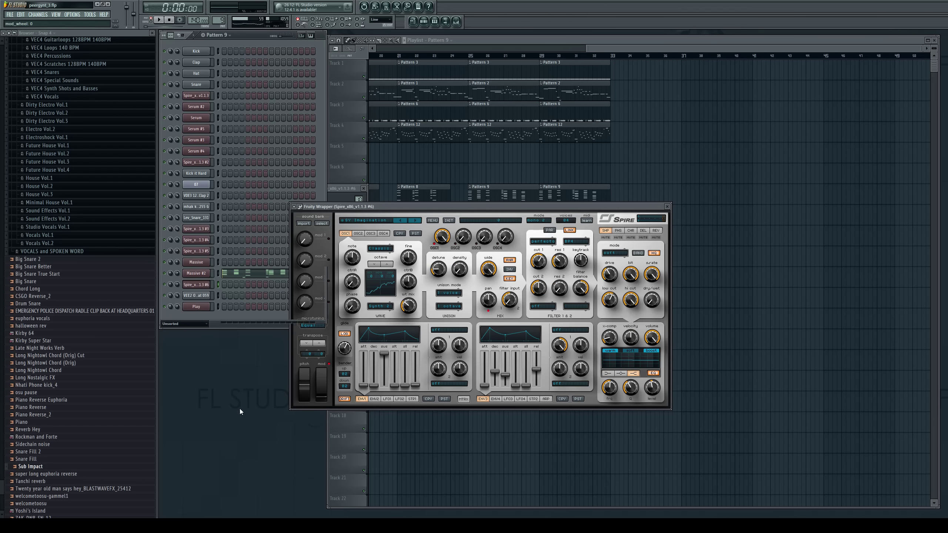
key("t")
left_click(395, 219)
left_click(283, 336)
key("t")
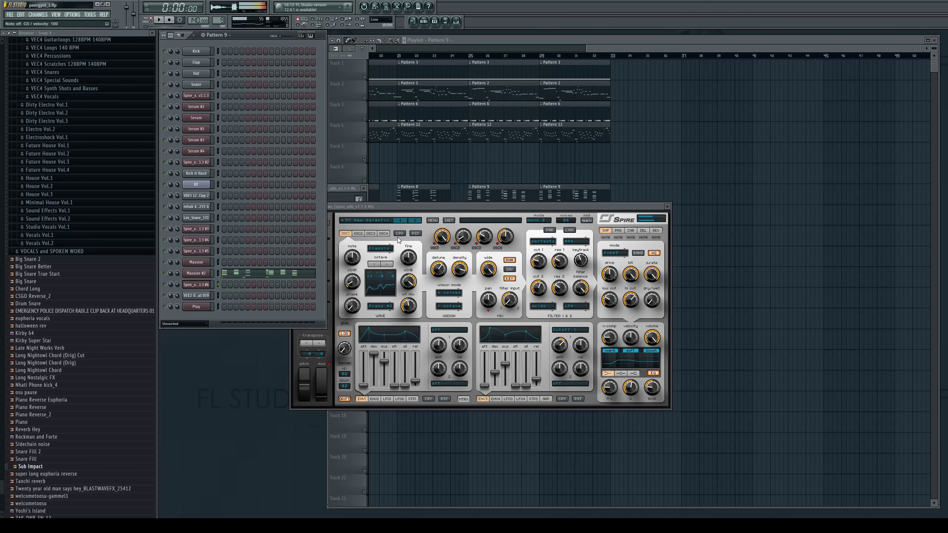
left_click(401, 222)
left_click(282, 338)
key("t")
left_click(399, 221)
left_click(283, 336)
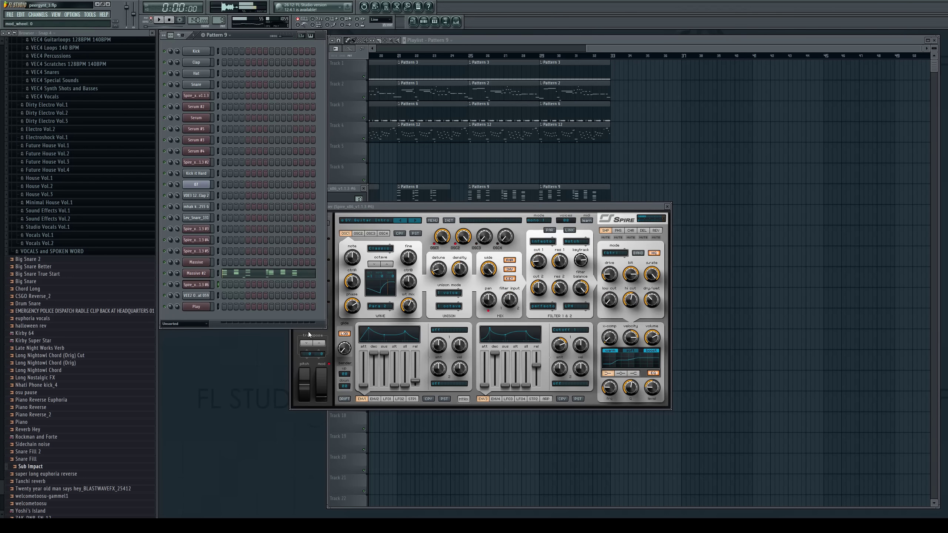
key("x")
left_click(395, 222)
left_click(234, 395)
key("x")
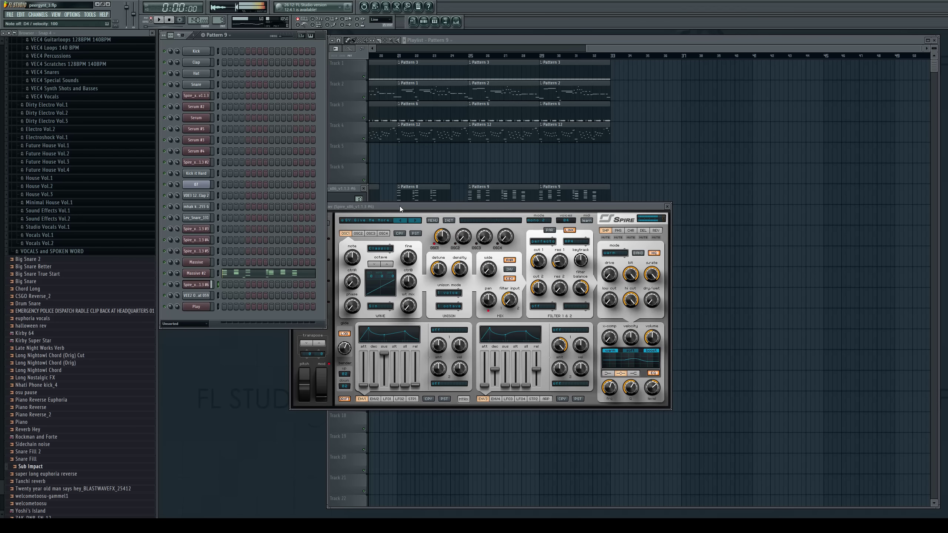
left_click(399, 220)
left_click(264, 383)
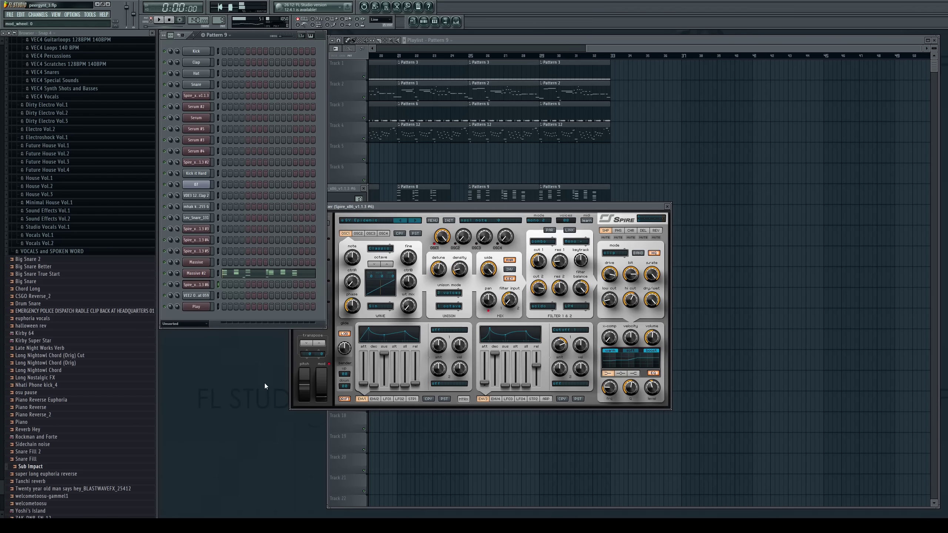
left_click(398, 222)
left_click(241, 410)
left_click(407, 221)
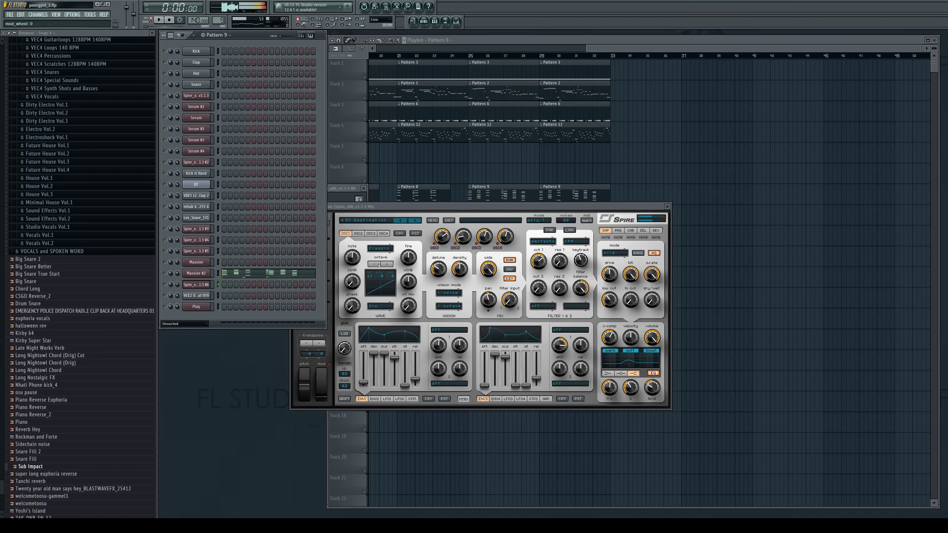
left_click(406, 222)
left_click(278, 384)
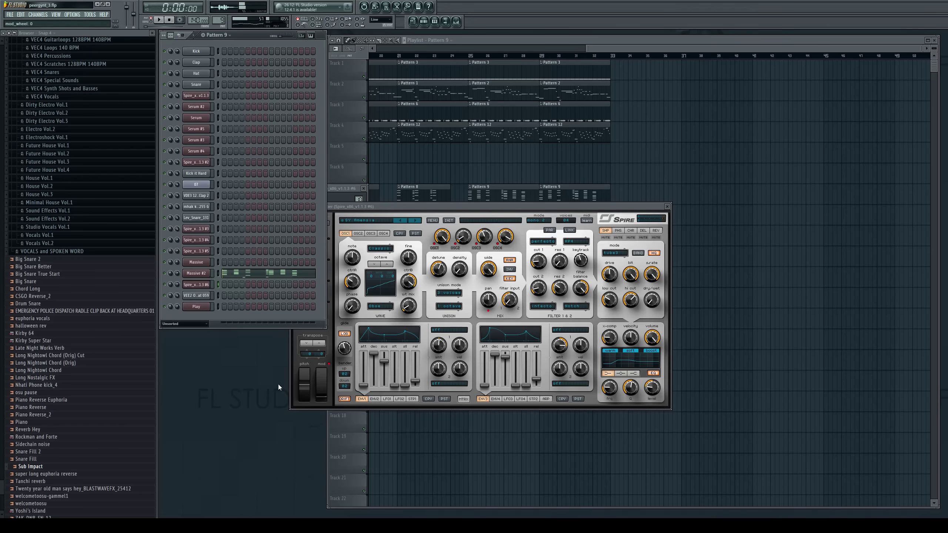
left_click(398, 222)
left_click(267, 400)
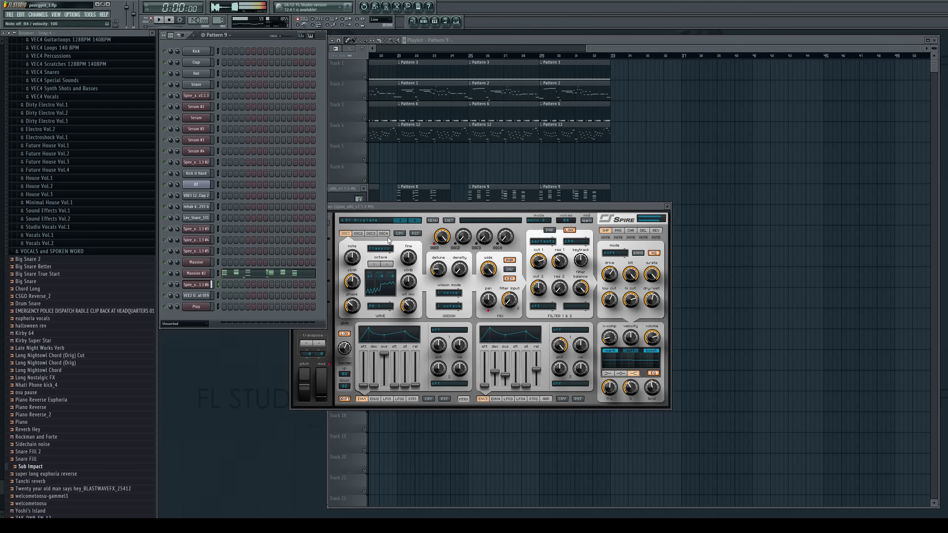
left_click(400, 220)
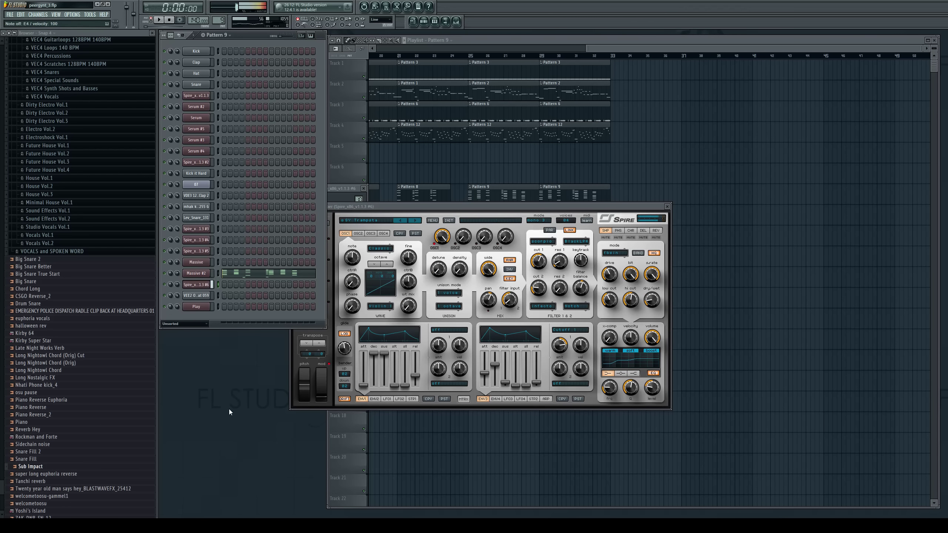
left_click(394, 220)
left_click(256, 392)
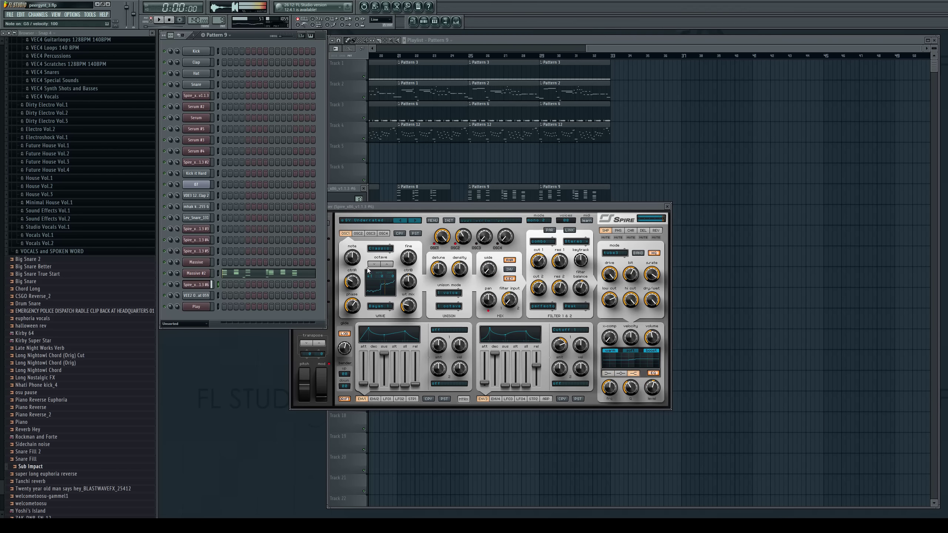
left_click(404, 221)
left_click(262, 374)
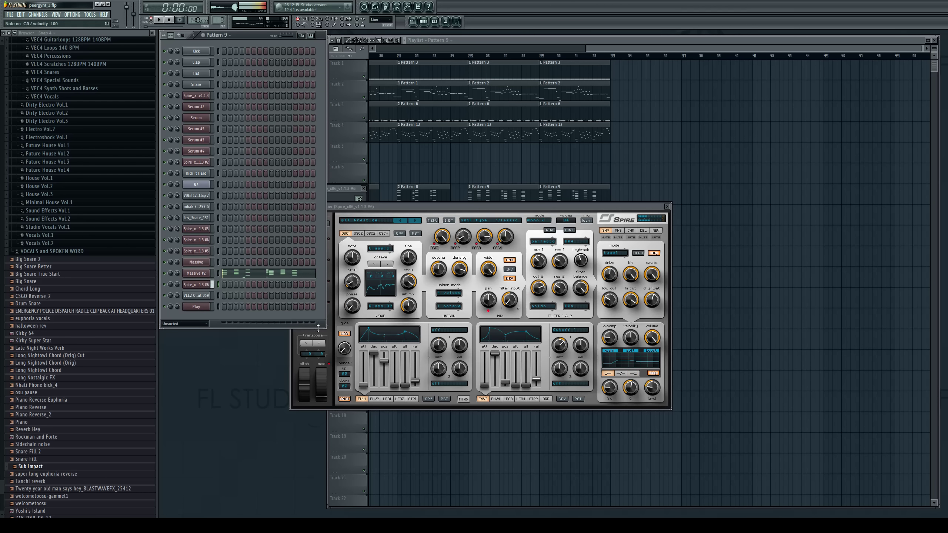
left_click(400, 220)
left_click(253, 396)
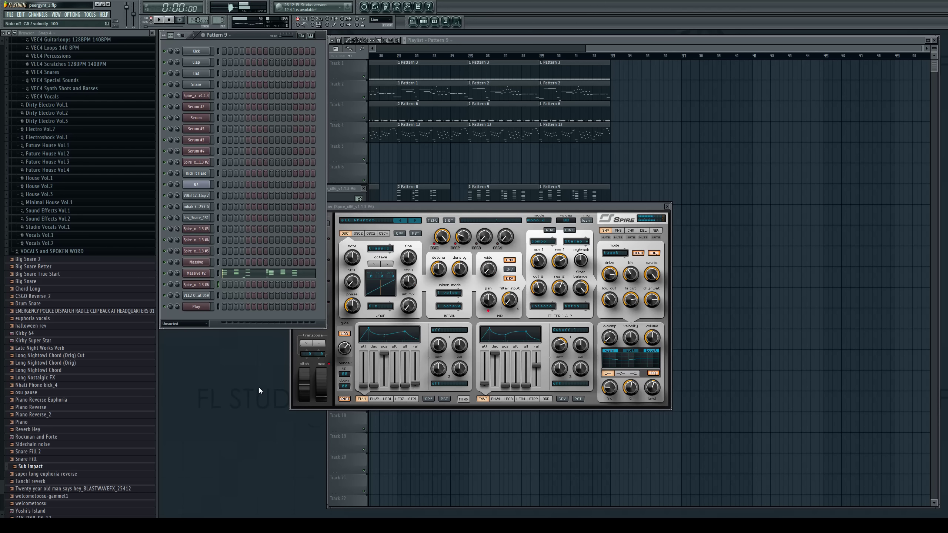
left_click(434, 229)
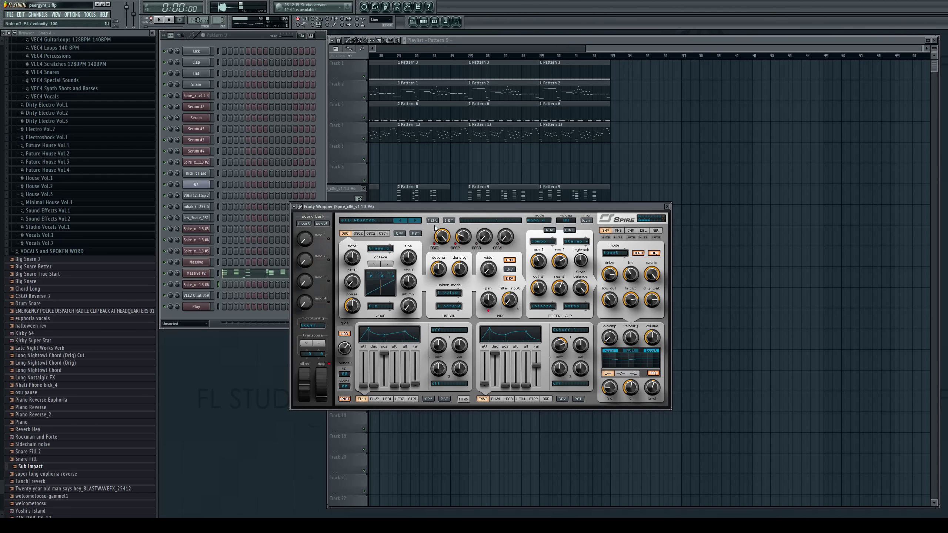
left_click(400, 221)
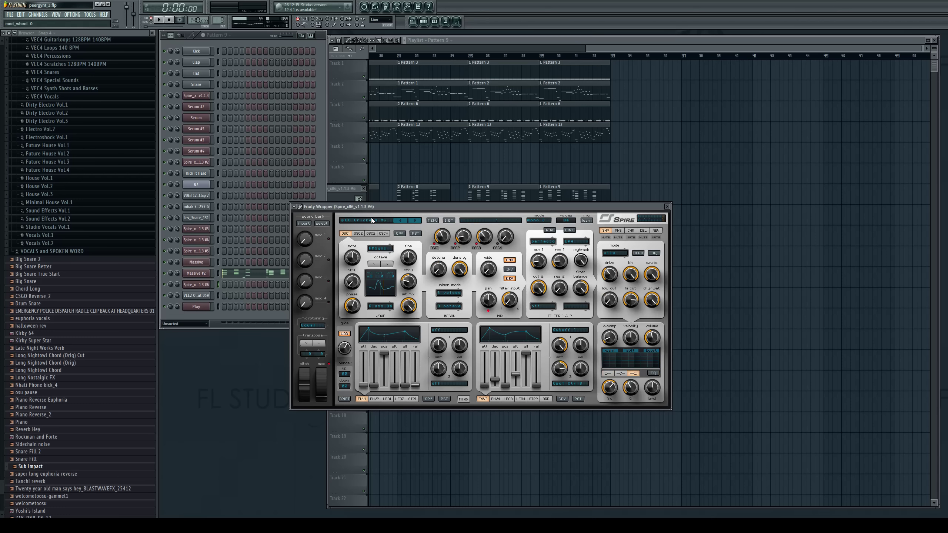
left_click(401, 222)
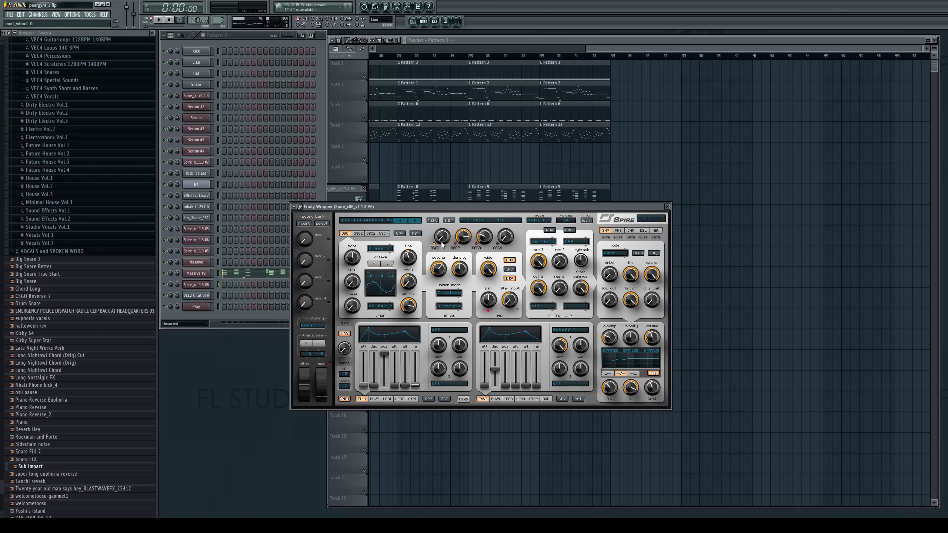
Raise the wide amount and lower the detune of Spire's oscillator 2, and audition the sound
left_click(359, 234)
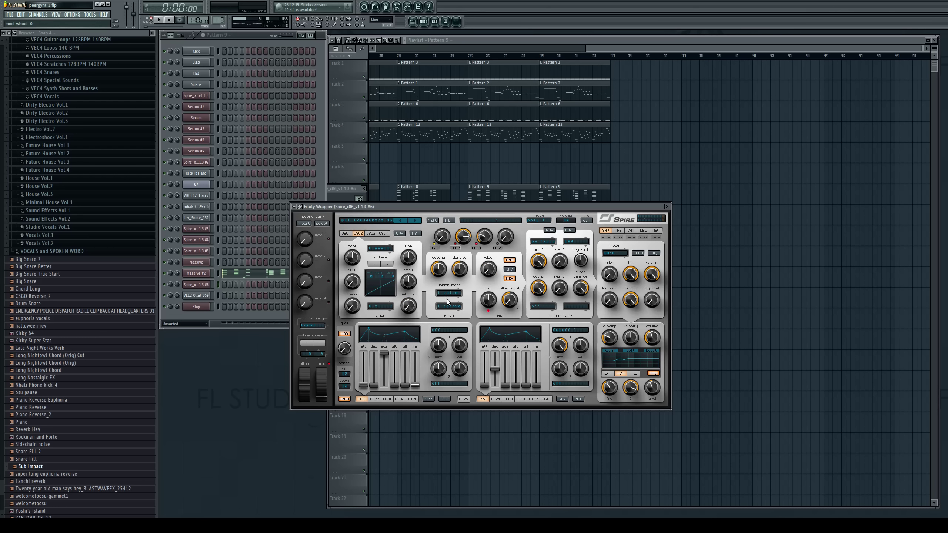
left_click_drag(484, 273, 528, 169)
left_click_drag(442, 260, 445, 284)
left_click(227, 401)
key("t")
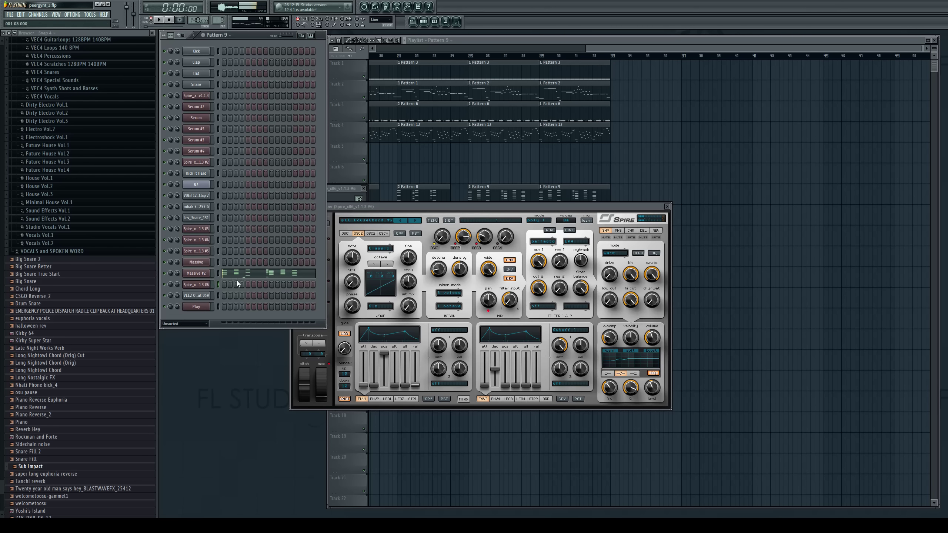
Adjust the Spire preset's reverb and delay settings, auditioning the sound after each effect
left_click(656, 232)
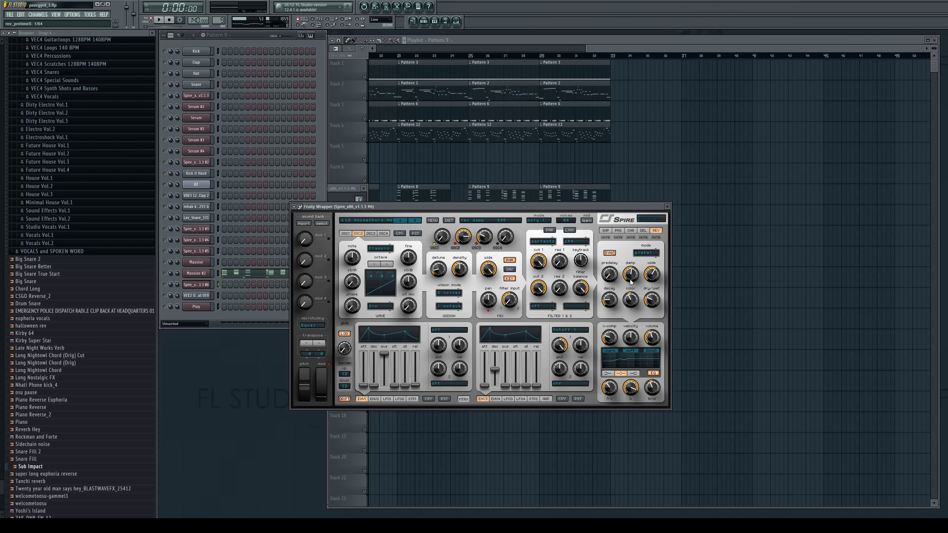
left_click(298, 428)
key("t")
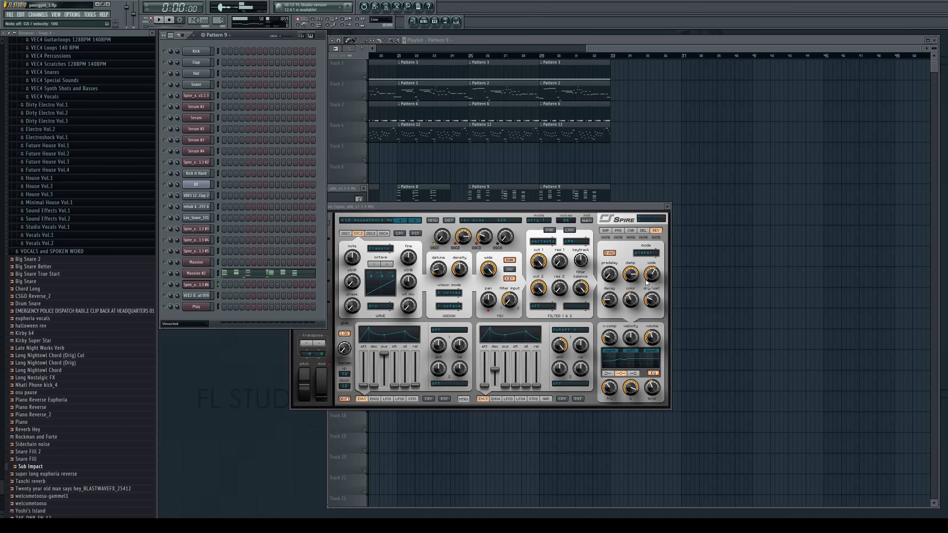
left_click(643, 232)
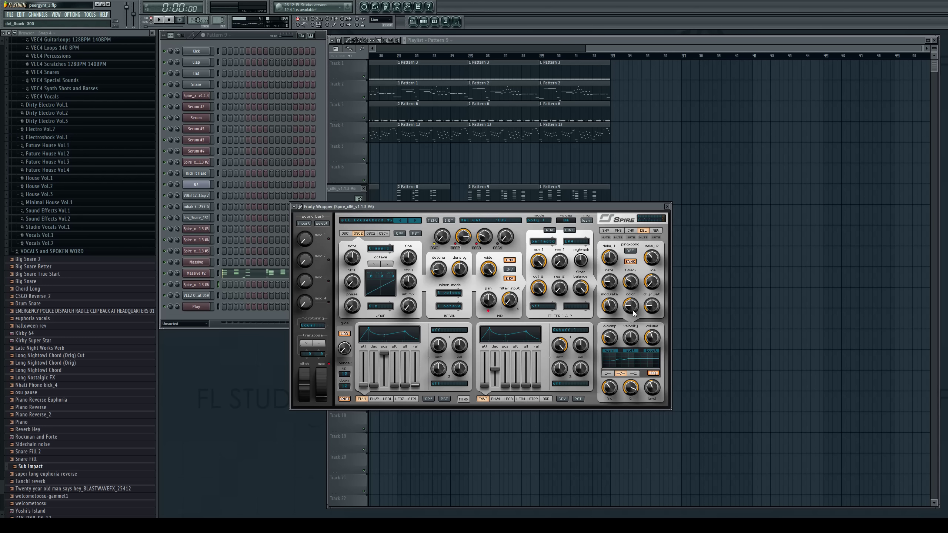
left_click(262, 435)
key("c")
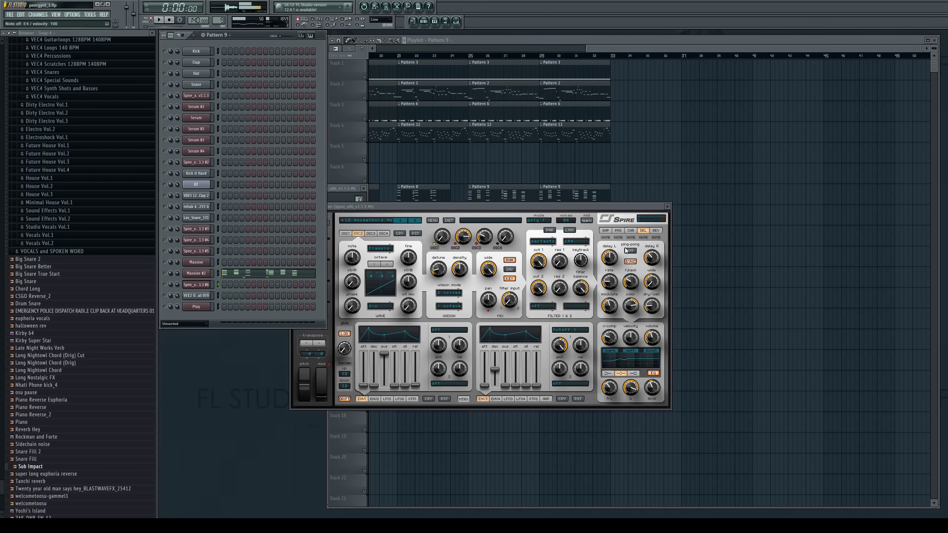
Cut the Massive #2 notes out of Pattern 9 and open the new Spire channel's piano roll
left_click(200, 276)
key("ctrl+x")
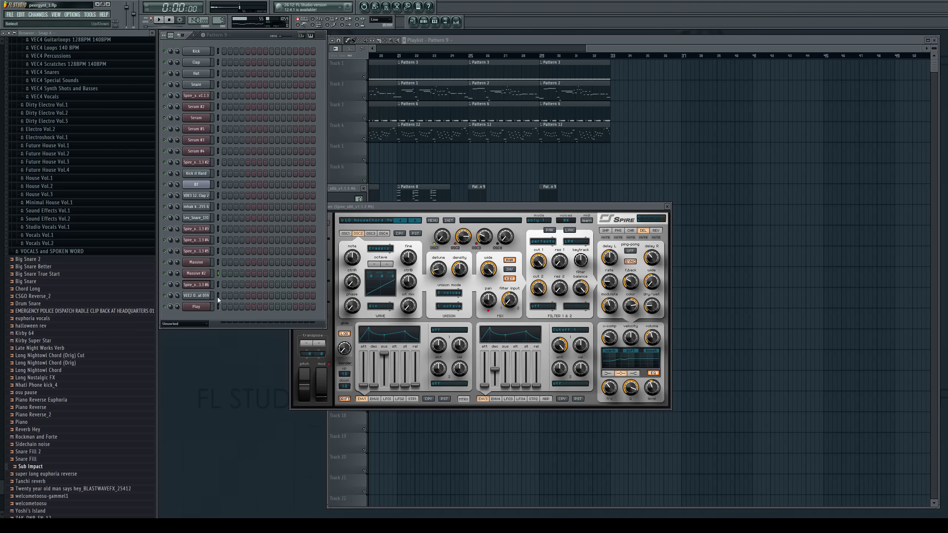
key("F7")
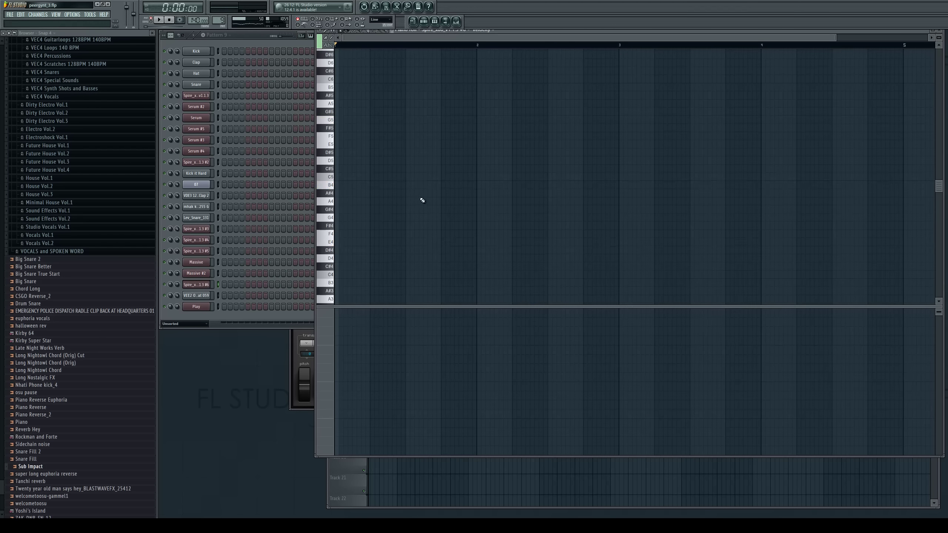
Draw the top line from bar 1: half-bar notes on G5 and F#5, followed by an E5 about one bar long
left_click(359, 120)
left_click_drag(362, 120, 420, 119)
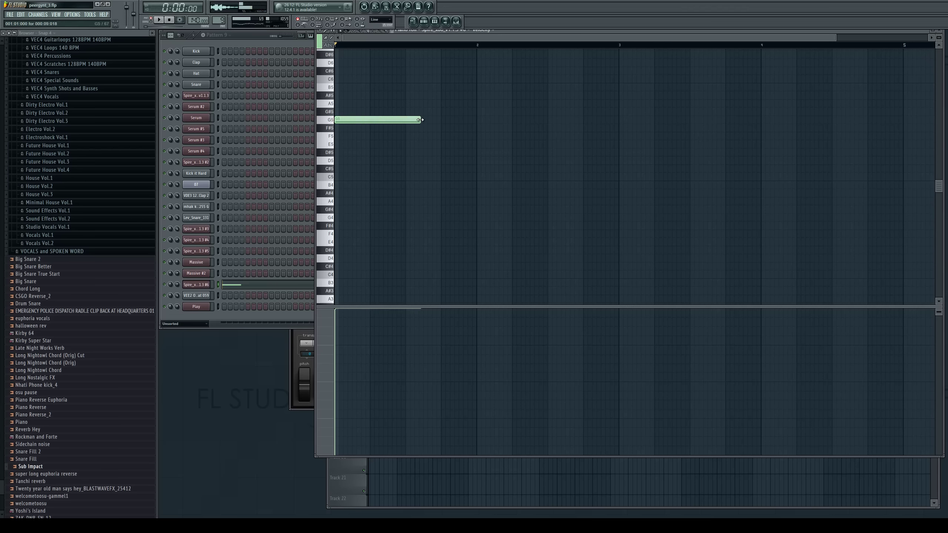
left_click(407, 128)
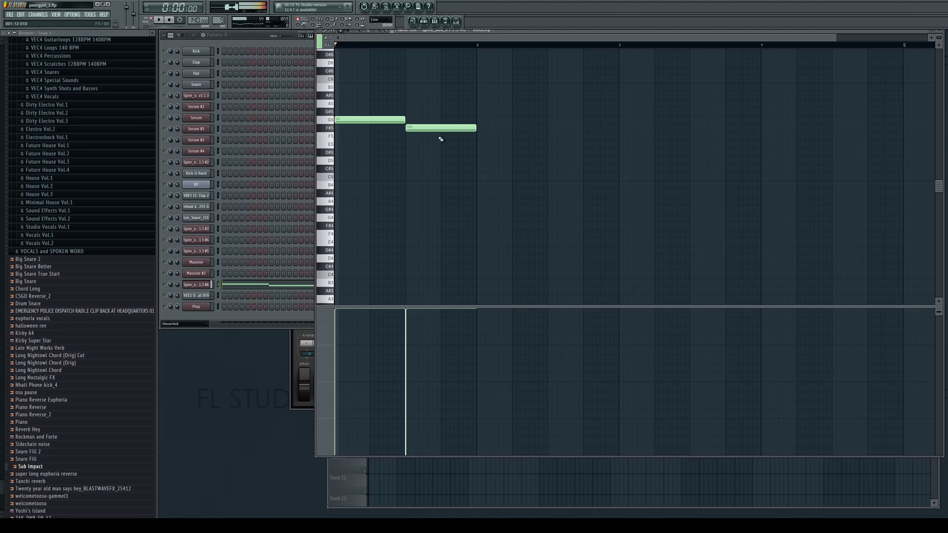
left_click(477, 143)
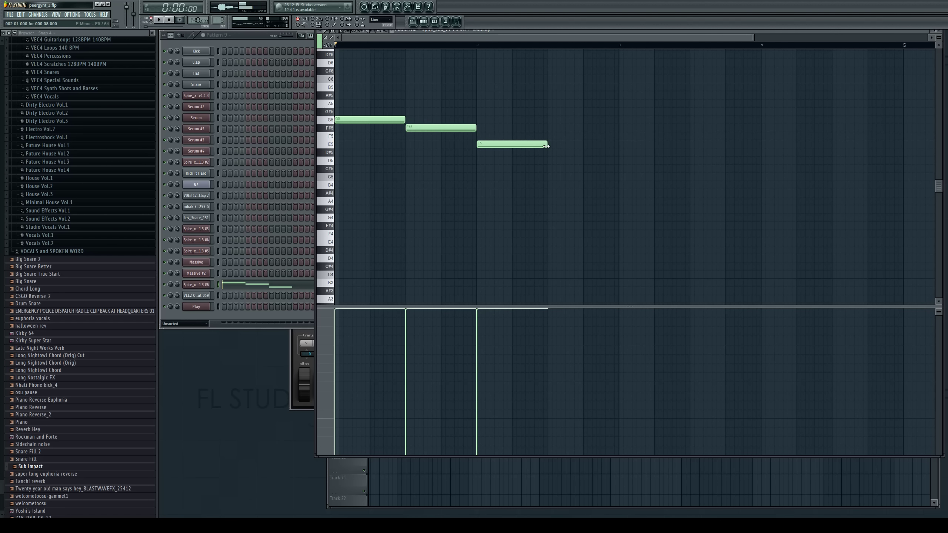
left_click_drag(546, 144, 613, 144)
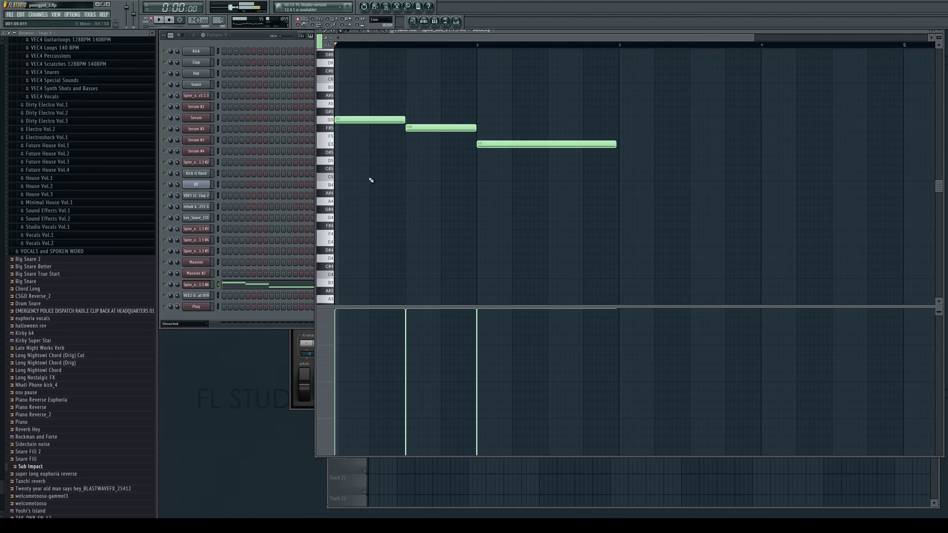
Add half-bar B4 and C4 notes under the G5 note and a half-bar D4 under the F#5 note
left_click(350, 184)
left_click(359, 274)
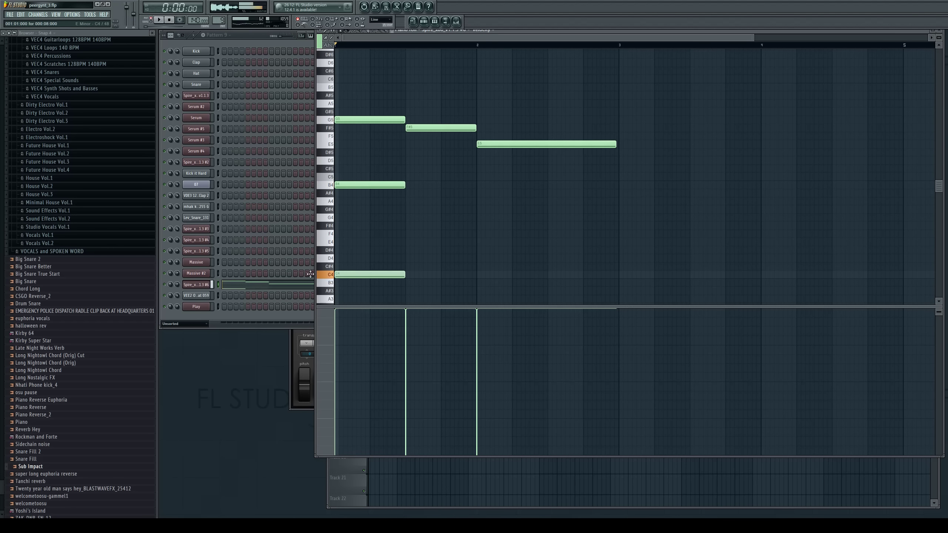
left_click(410, 250)
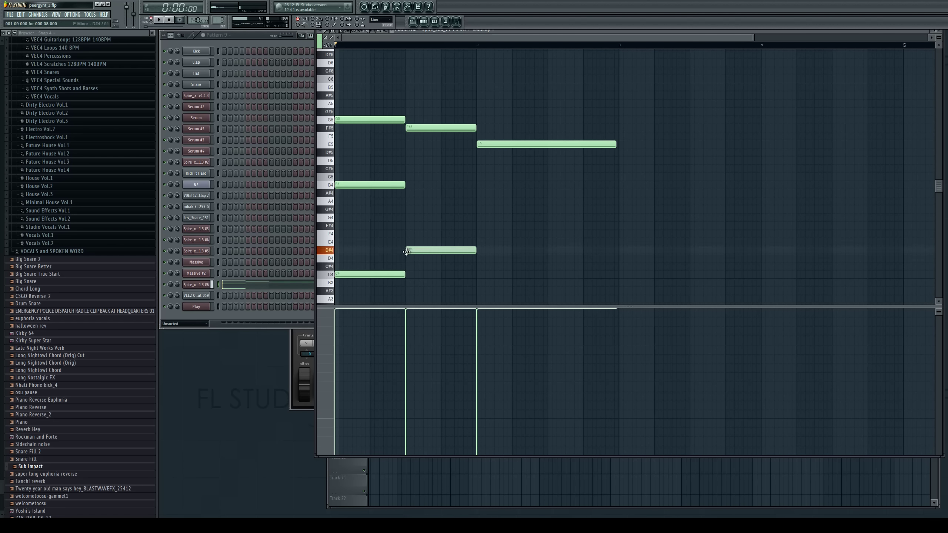
right_click(413, 250)
left_click(407, 258)
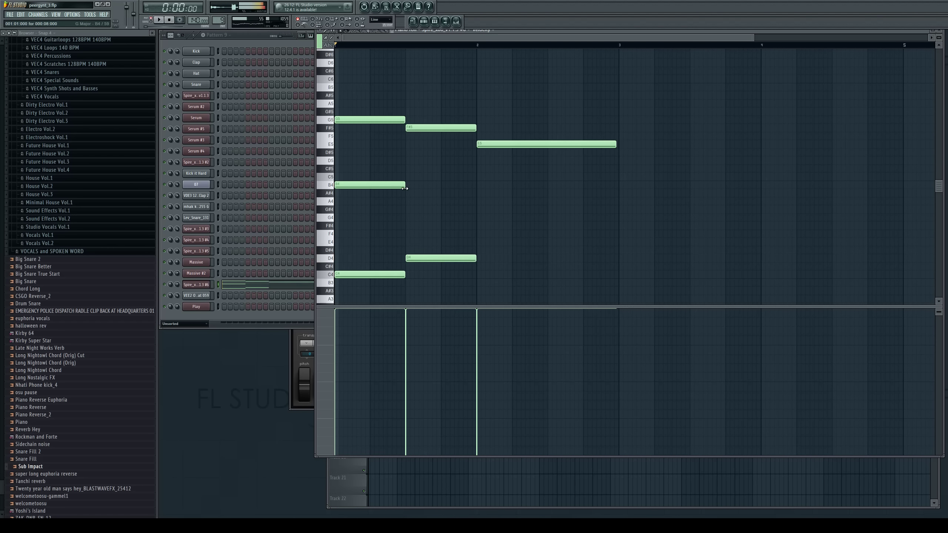
Add a half-bar middle note to the second chord, place it on A4 and play the pattern
left_click(410, 169)
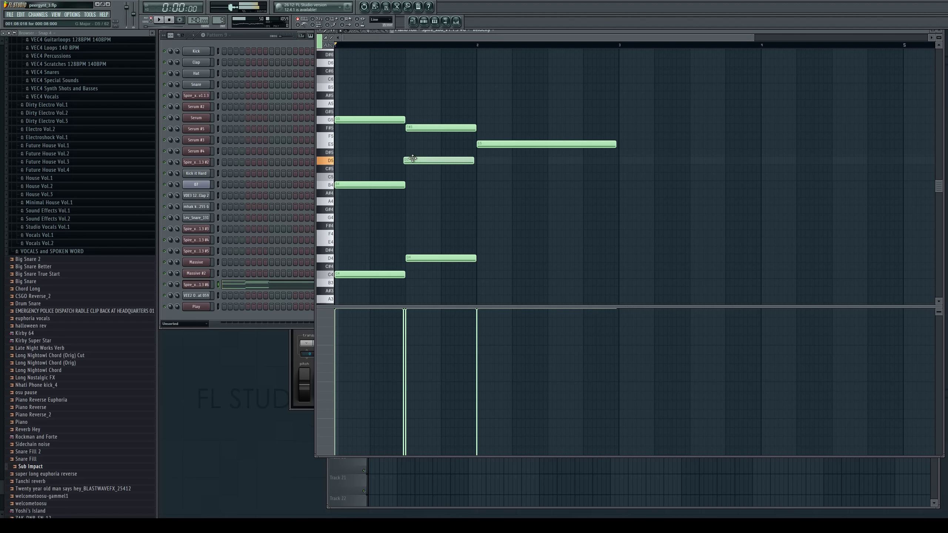
left_click_drag(411, 168, 410, 152)
key("space")
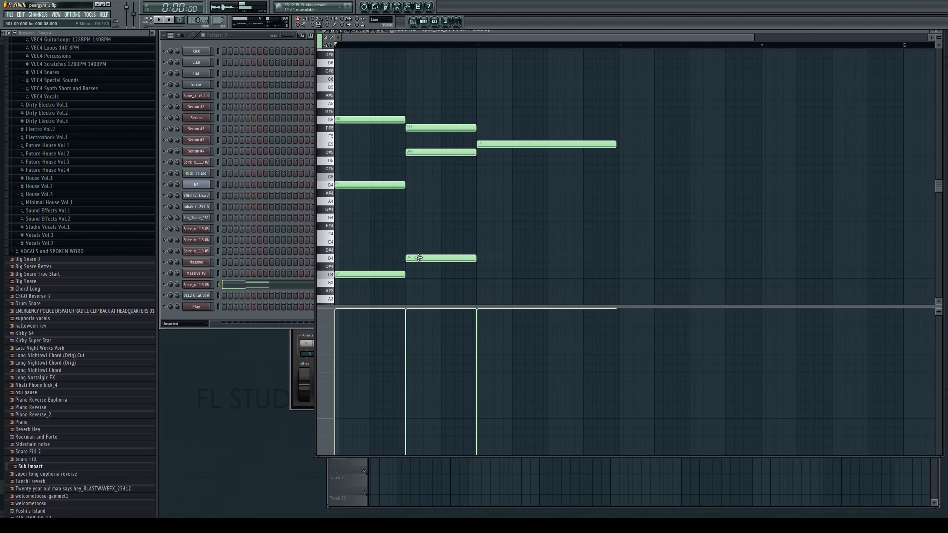
left_click_drag(413, 152, 406, 207)
key("space")
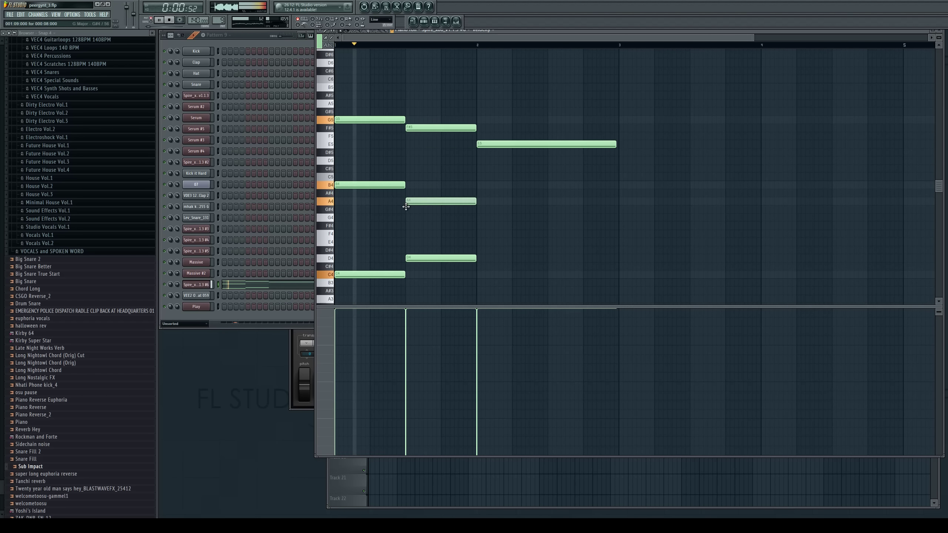
Add B4 and E4 notes about one bar long under the E5 note and play the pattern
key("space")
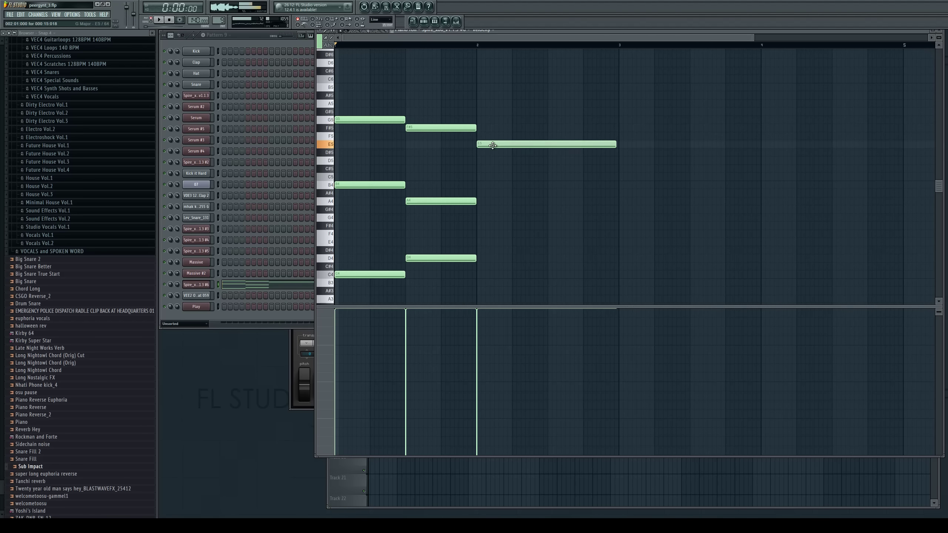
left_click(476, 185)
left_click(481, 242)
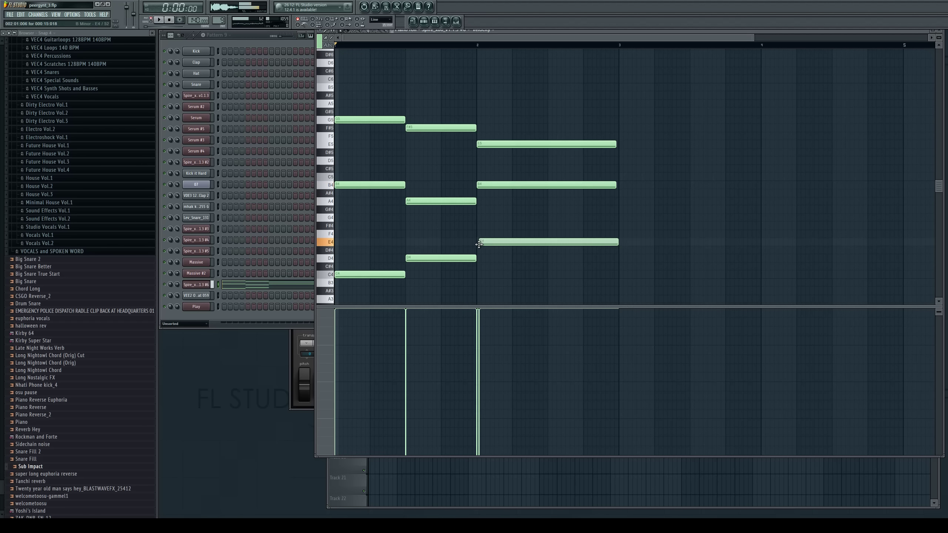
key("space")
key("space")
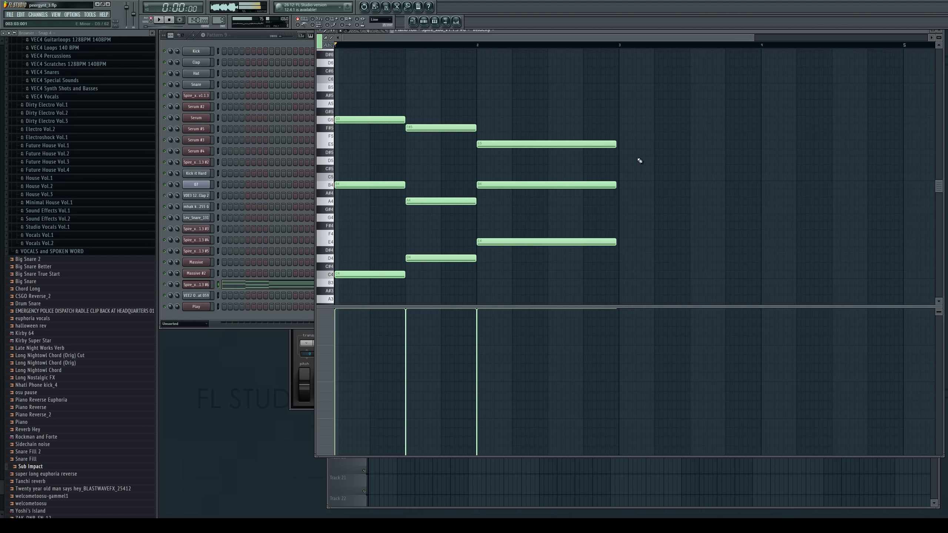
Try the chords one octave higher, play them and move them back down an octave
key("ctrl+Up")
key("space")
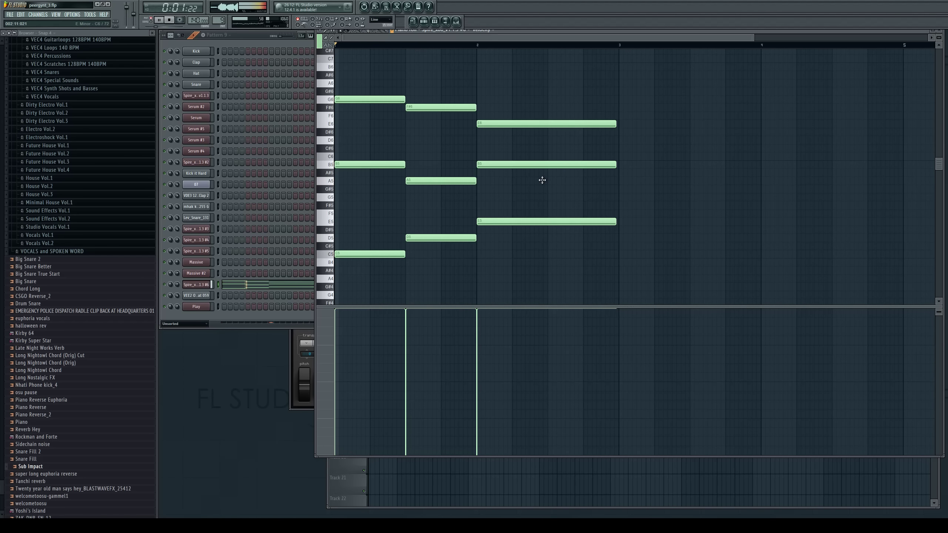
key("ctrl+Down")
key("space")
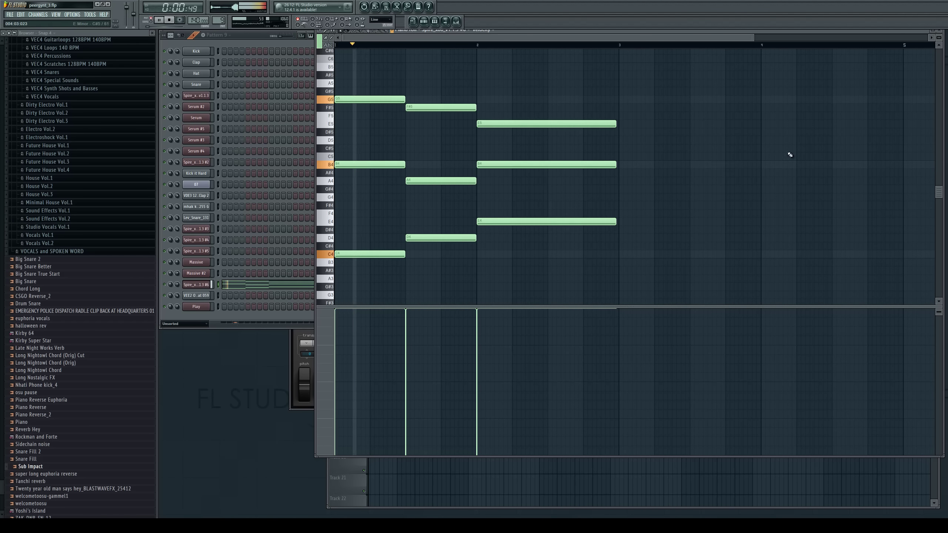
key("space")
In Spire's EQ, set the low band's level to 135 and its frequency to 370, listening to the pattern
left_click(941, 34)
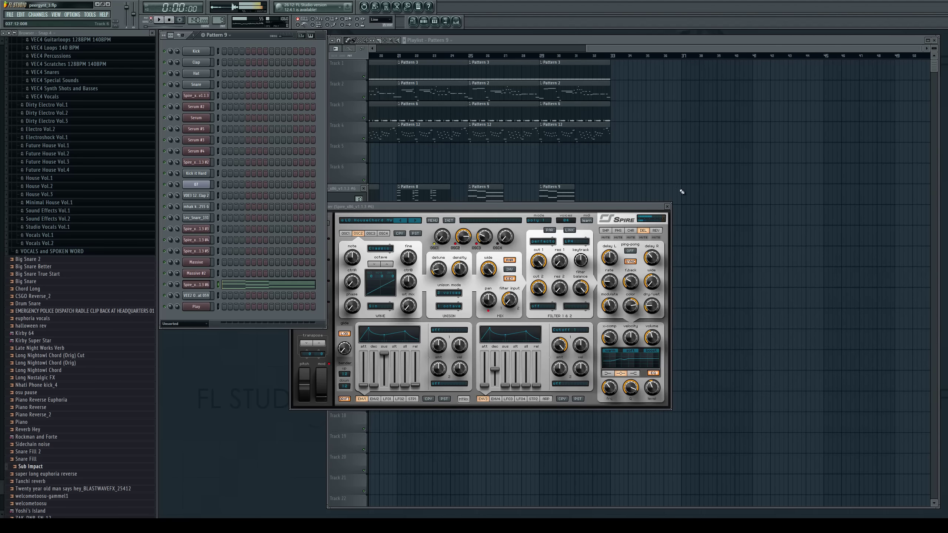
left_click(611, 373)
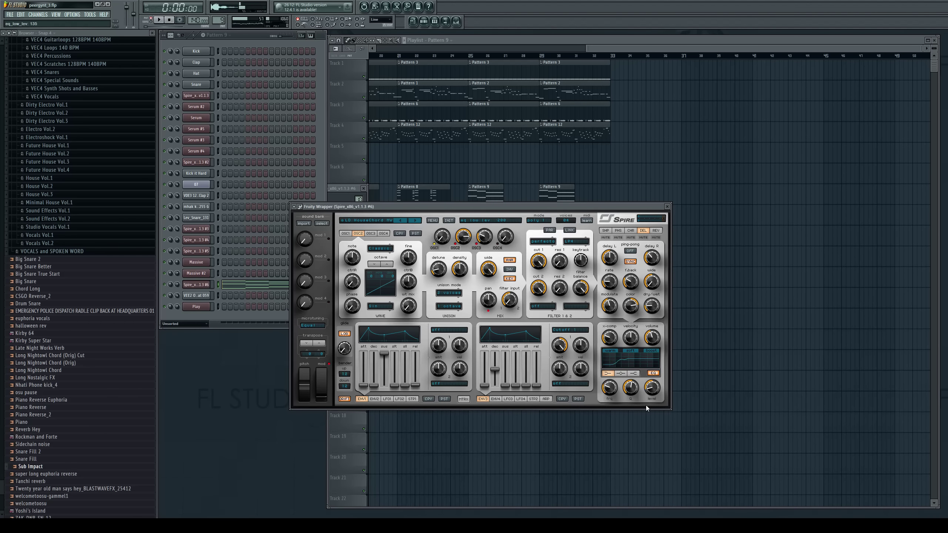
key("space")
left_click_drag(615, 390, 614, 388)
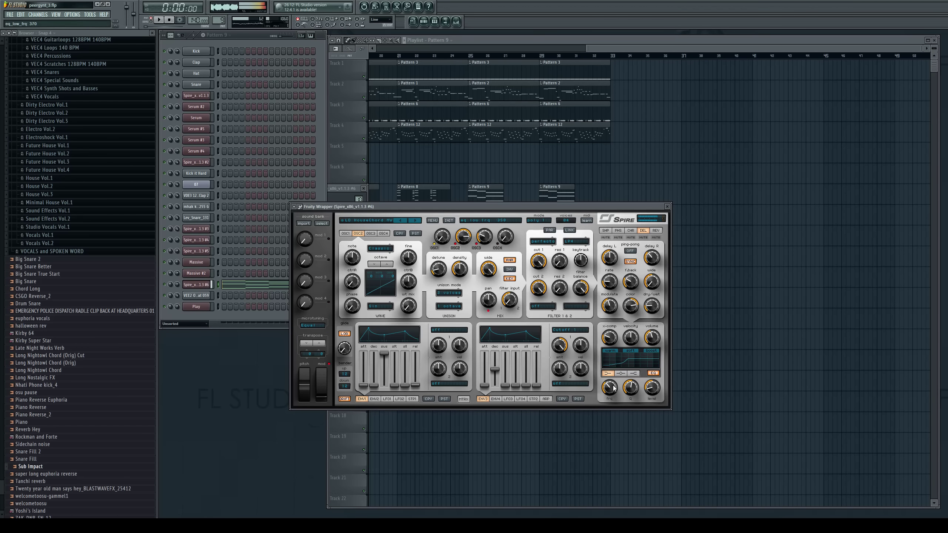
key("space")
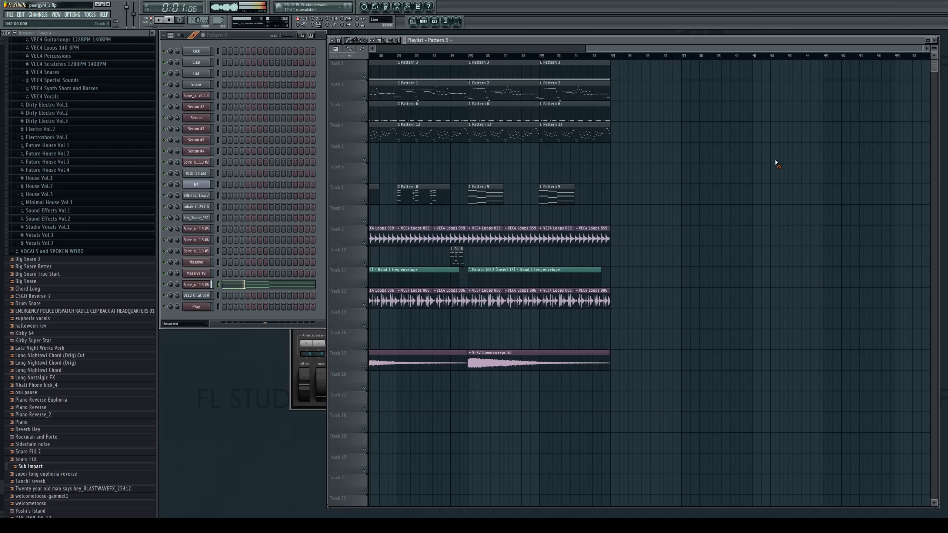
Play the song from bar 25, delete the Pattern 9 clip at bar 29 and extend the one at bar 25 to four bars
left_click(469, 57)
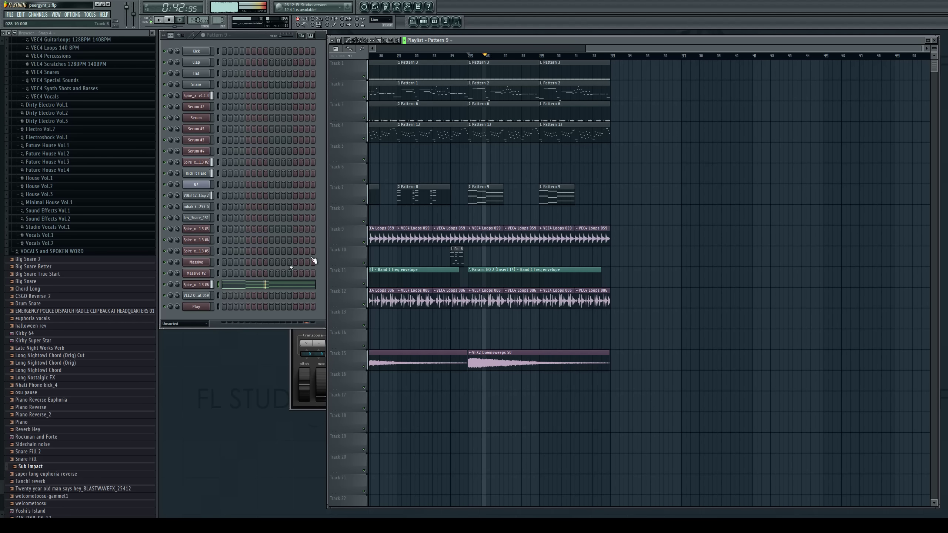
key("space")
key("space")
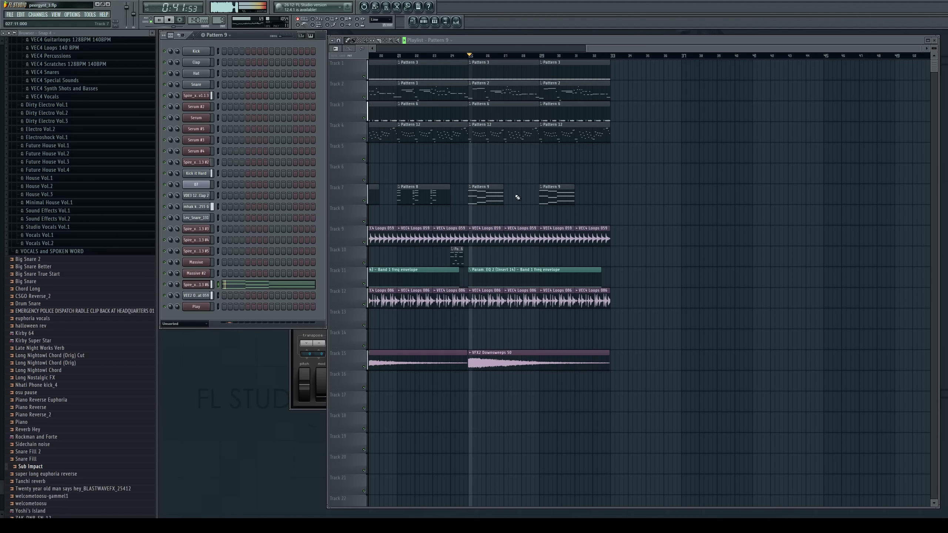
right_click(554, 197)
left_click_drag(499, 201, 536, 207)
key("space")
key("space")
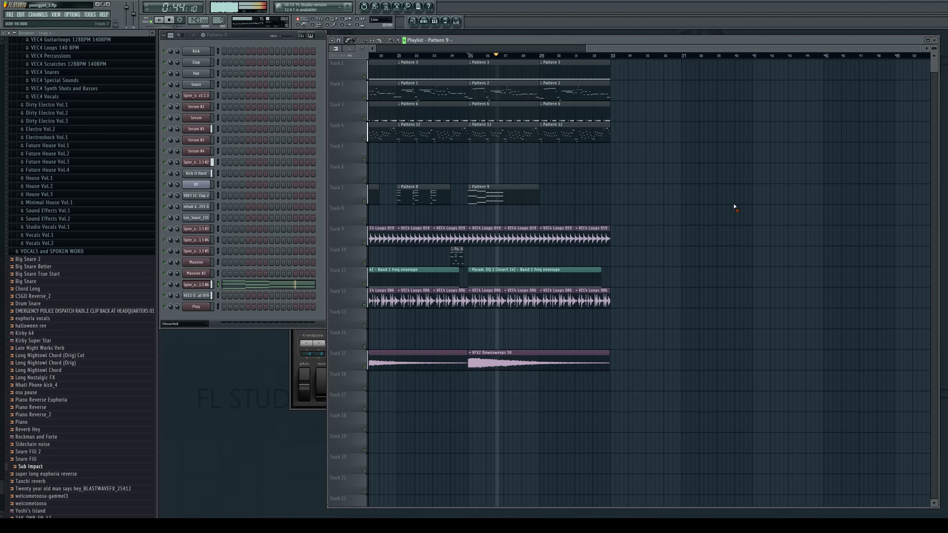
key("space")
Add A5, C5 and G4 notes at bar 3 of the new Spire channel's chords and shorten them to half a bar
left_click(266, 283)
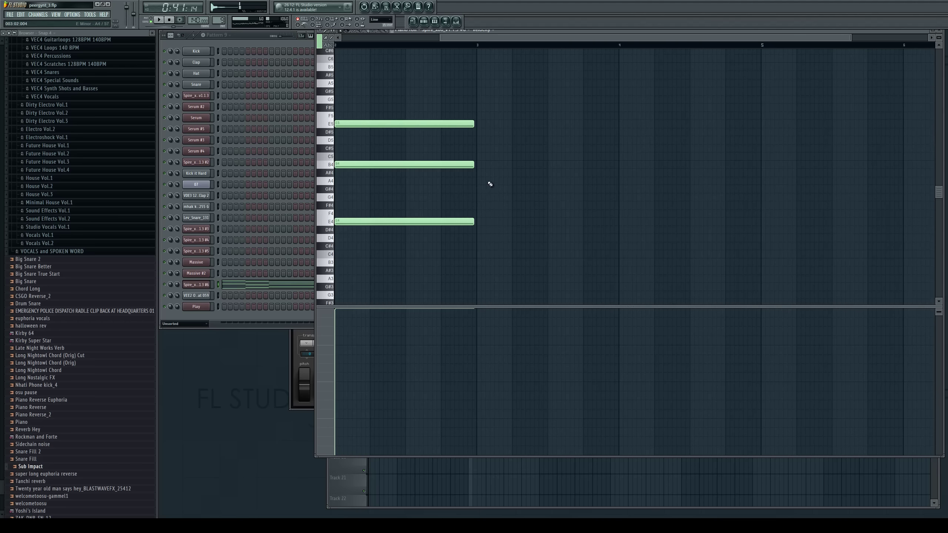
left_click(479, 99)
mouse_move(478, 97)
left_mouse_down()
mouse_move(473, 89)
mouse_move(488, 83)
left_mouse_up()
left_click(475, 158)
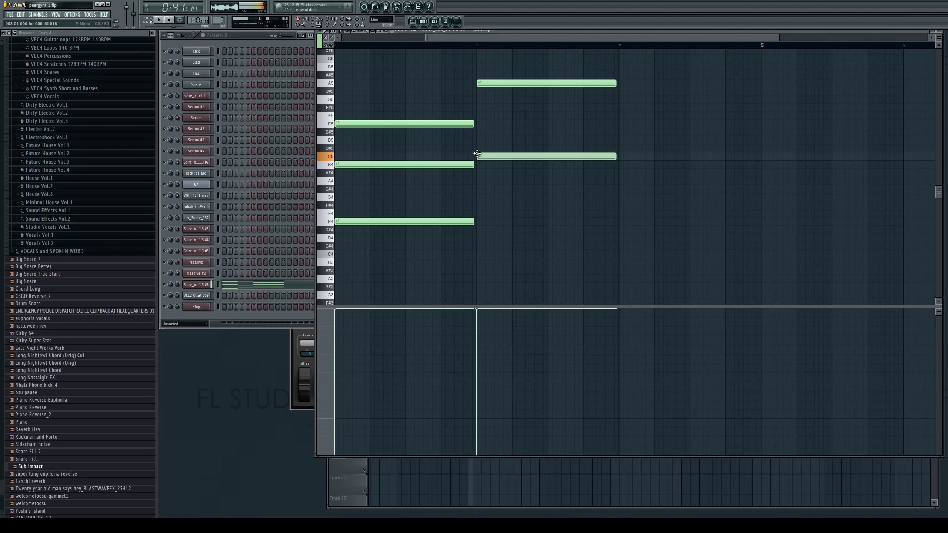
left_click_drag(480, 213, 475, 193)
left_click_drag(600, 71, 543, 204)
Add half-bar F#5 and A4 notes in the second half of bar 3
left_click(550, 107)
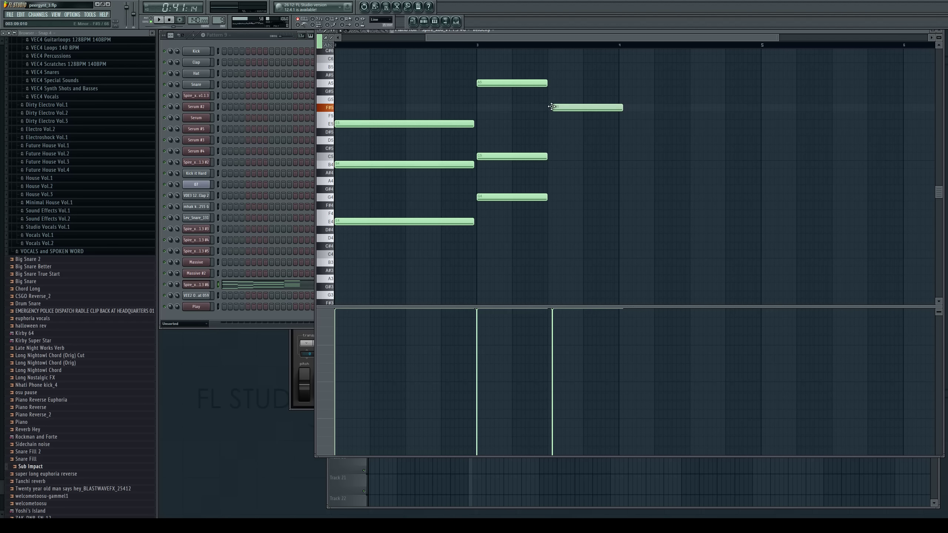
left_click(552, 108)
left_click(551, 181)
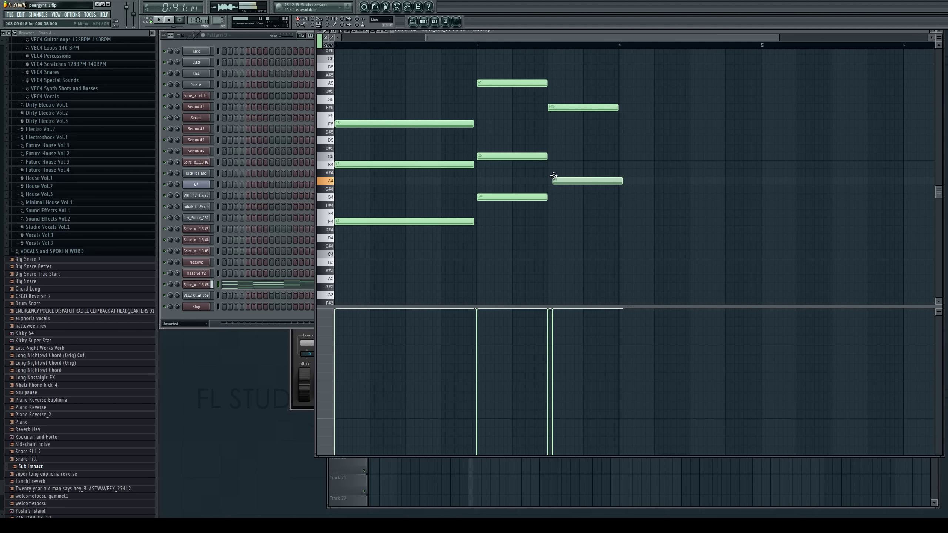
left_click(551, 157)
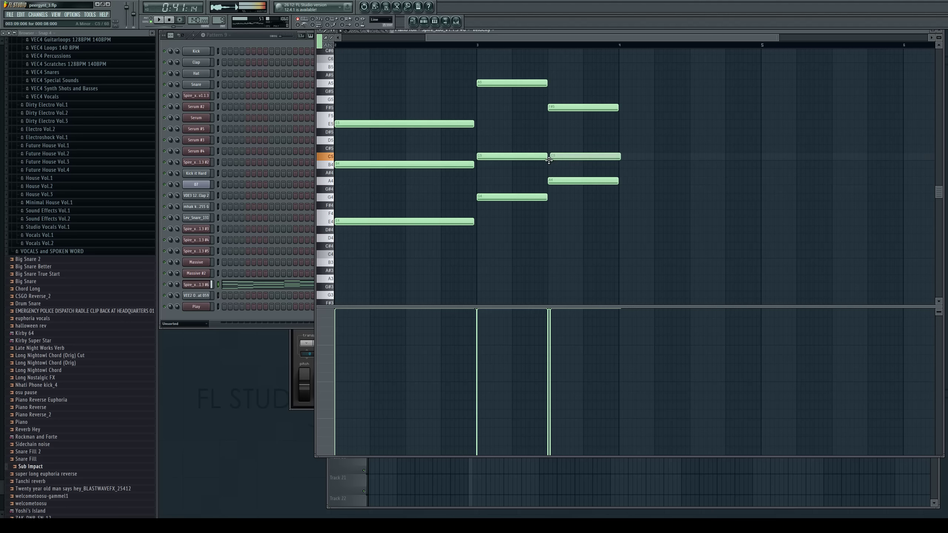
left_click_drag(558, 158, 557, 167)
right_click(558, 166)
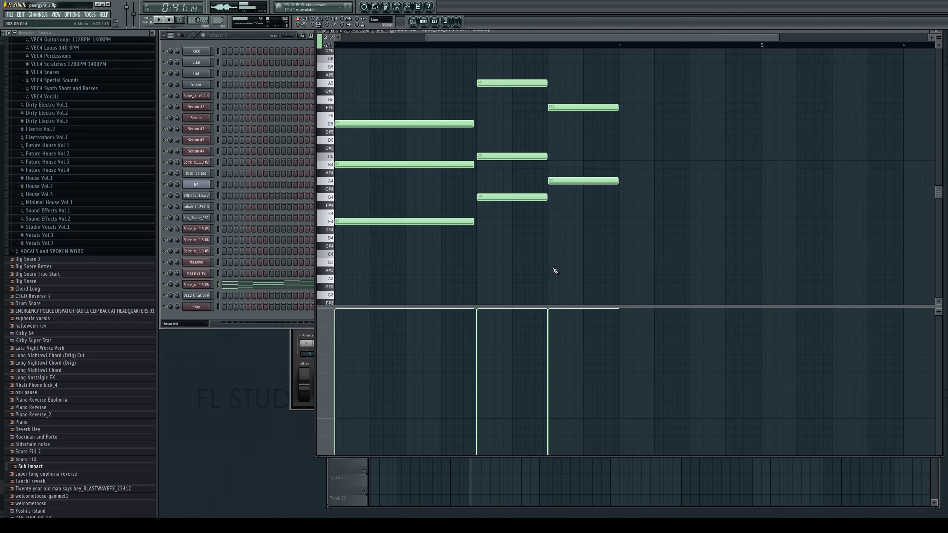
Add a half-bar B3 under the F#5 and A4 notes, copy the bar 2 chord to bar 4 and play the progression
left_click(552, 262)
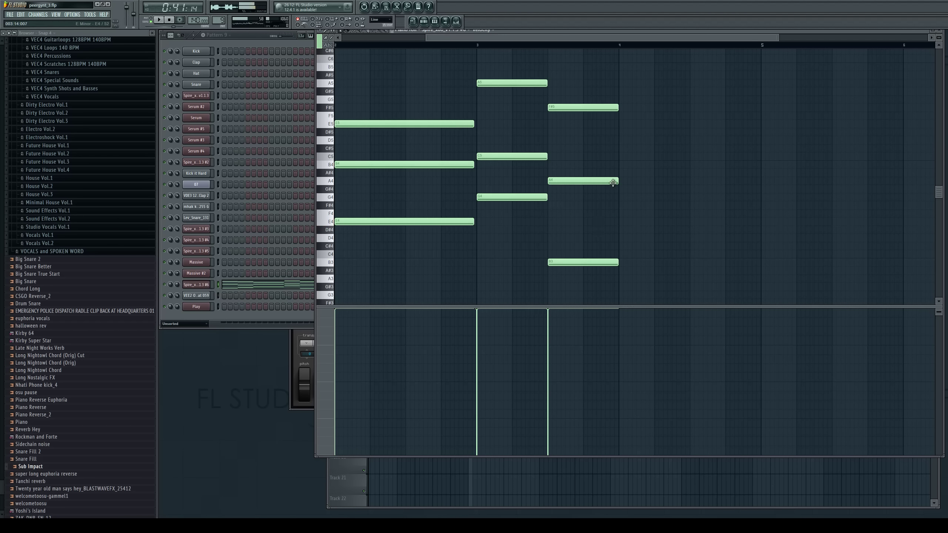
left_click_drag(417, 104, 442, 225)
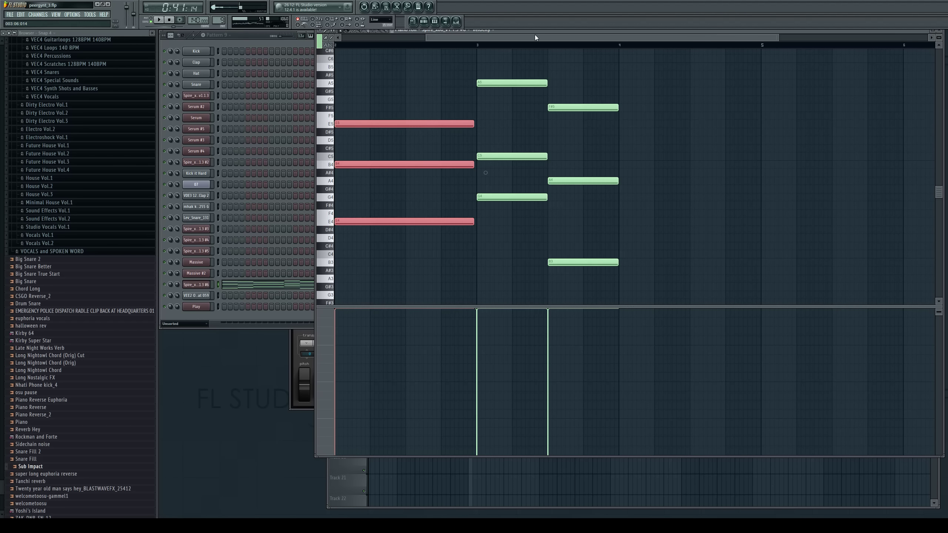
left_click_drag(537, 38, 316, 70)
key("ctrl+v")
key("space")
left_click(514, 57, "ctrl")
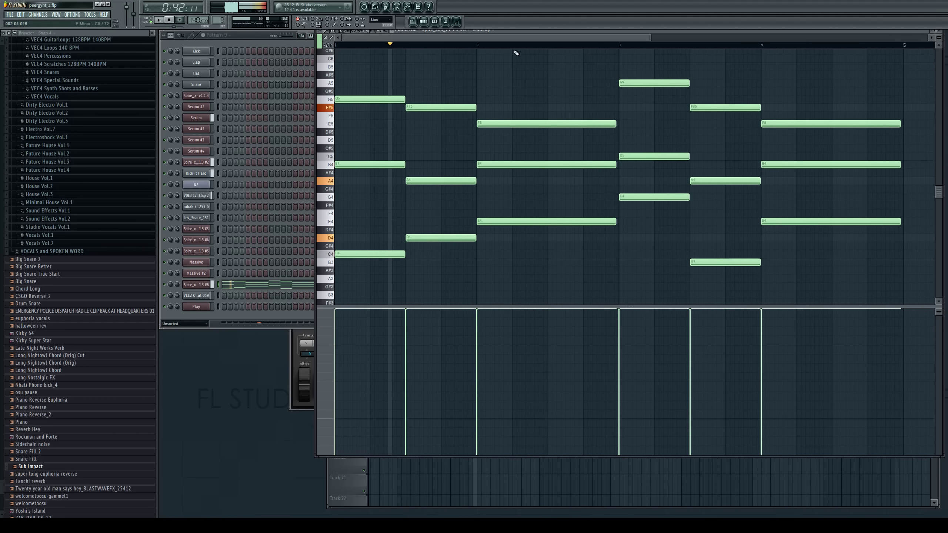
scroll(524, 76, "up", 1)
left_click_drag(550, 35, 657, 71)
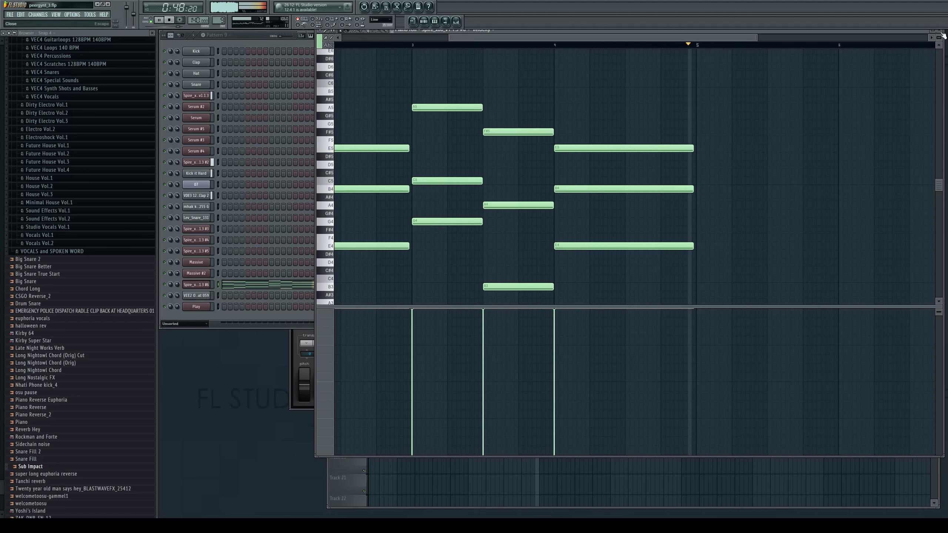
key("F5")
key("space")
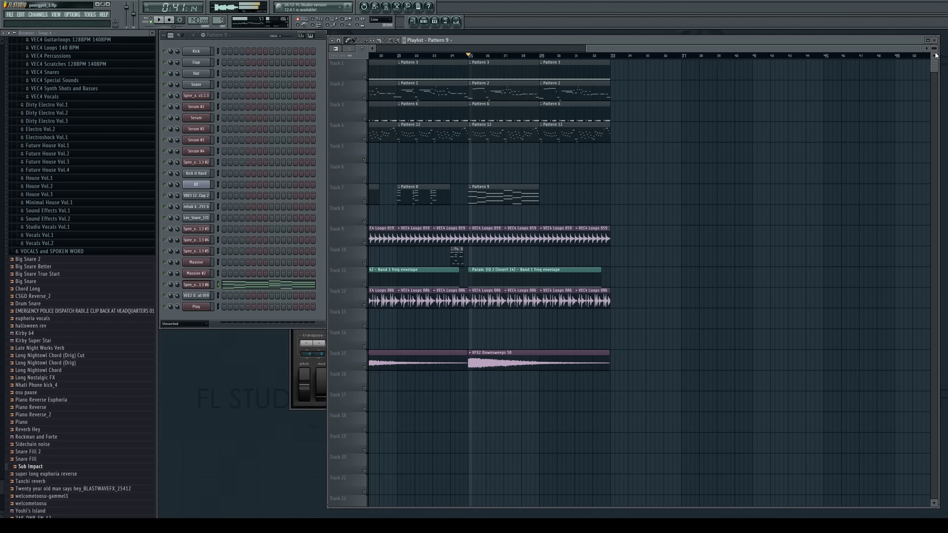
Play the progression in the song and place another Pattern 9 clip at bar 29 on Track 7
left_click(244, 286)
key("space")
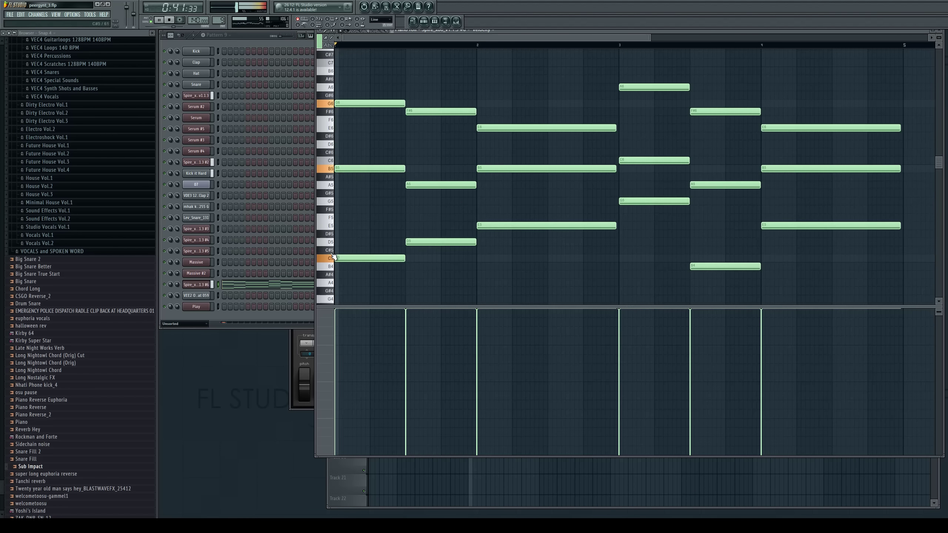
left_click(939, 35)
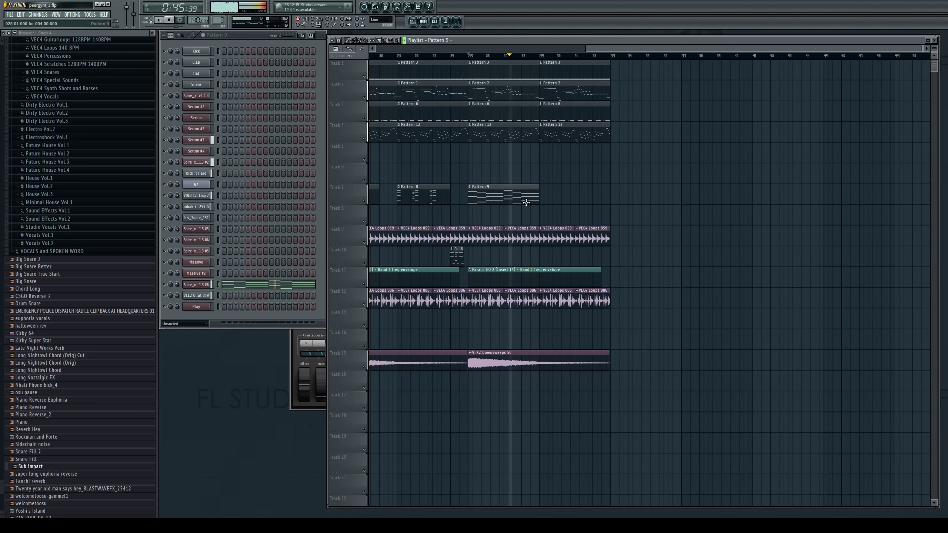
left_click(541, 198)
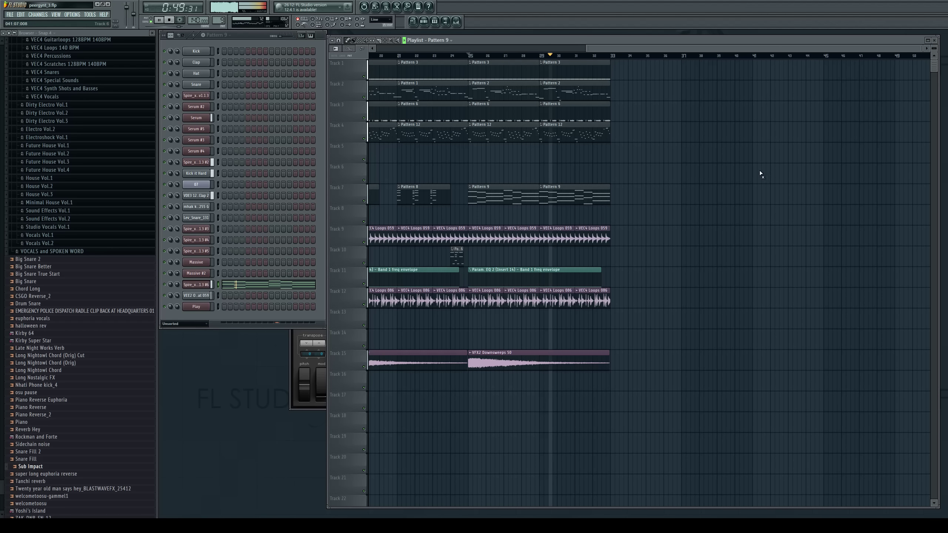
key("space")
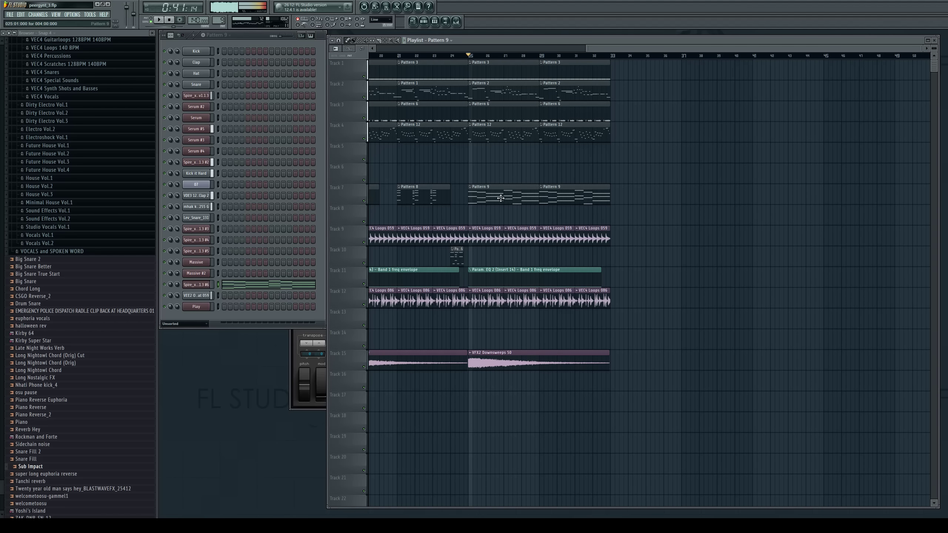
Listen to the Spire chords in the piano roll and replay them from bar 3
left_click(296, 288)
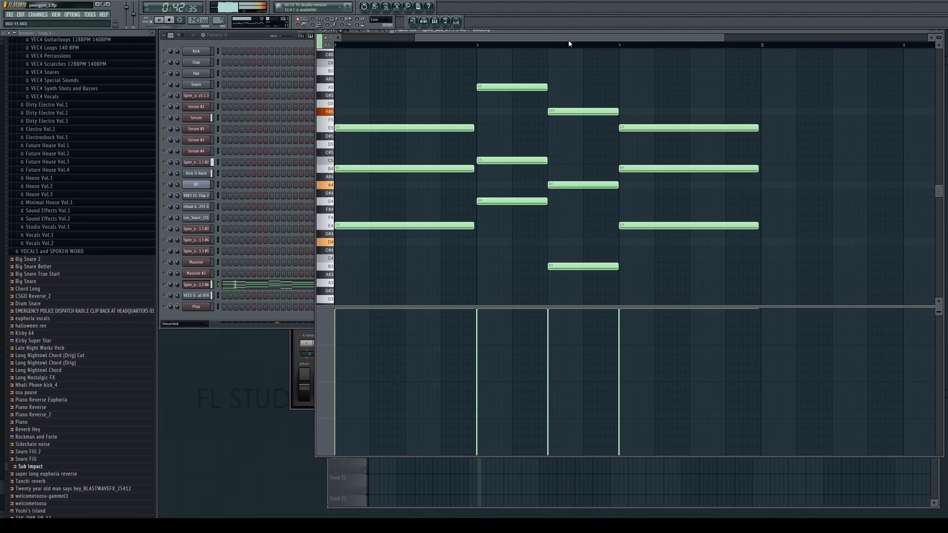
left_click_drag(567, 39, 504, 40)
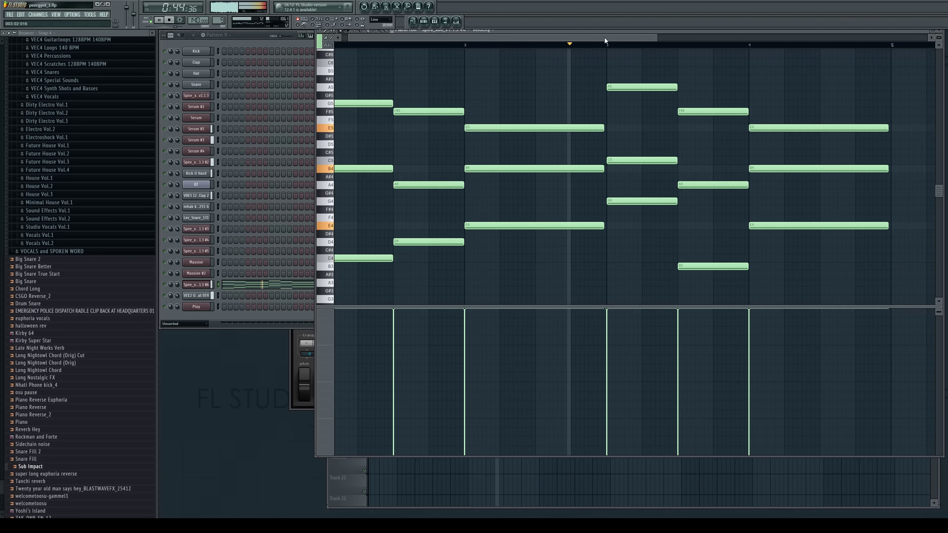
left_click_drag(604, 37, 661, 40)
key("space")
left_click(431, 45)
key("space")
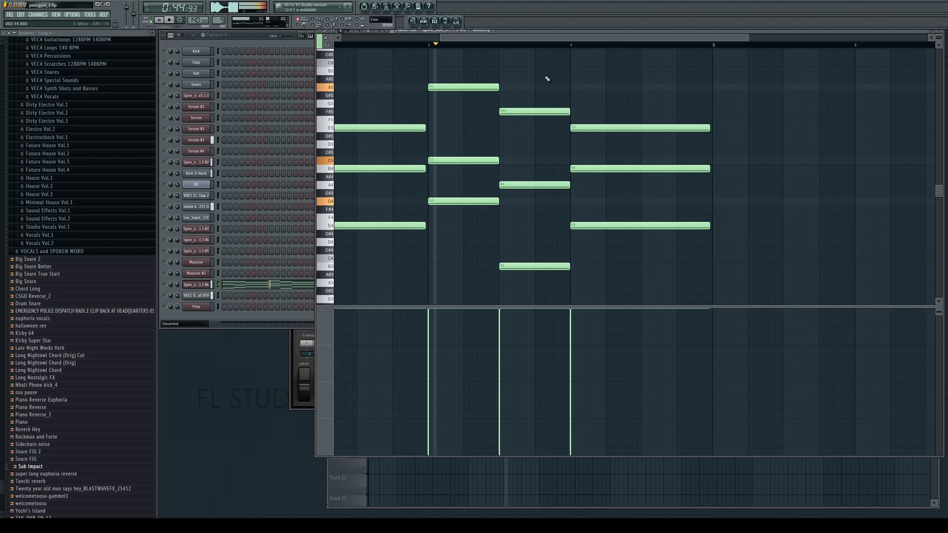
key("space")
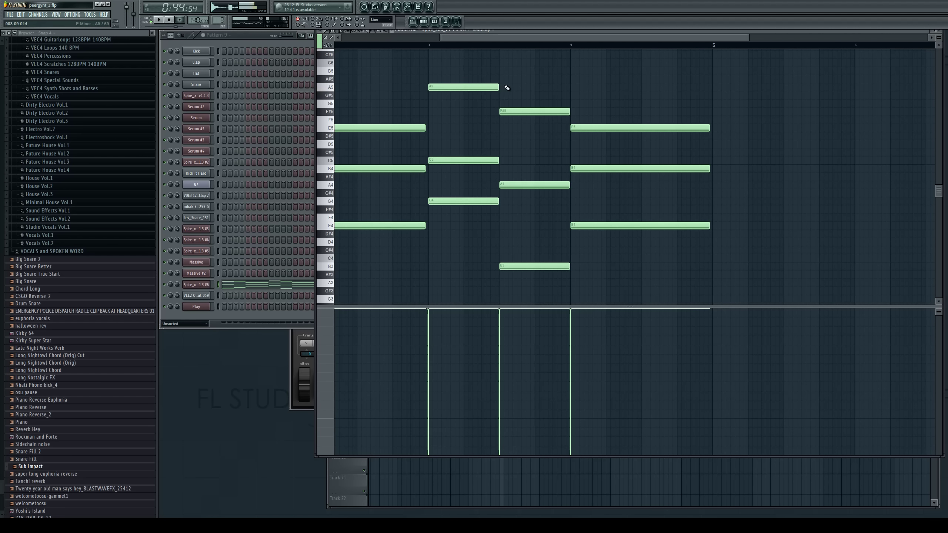
Rebuild the second chord of bar 3 as half-bar notes A5, F#5, B4 and D4, removing A4 and B3
left_click(507, 88)
left_click_drag(499, 111, 502, 119)
left_click(509, 113)
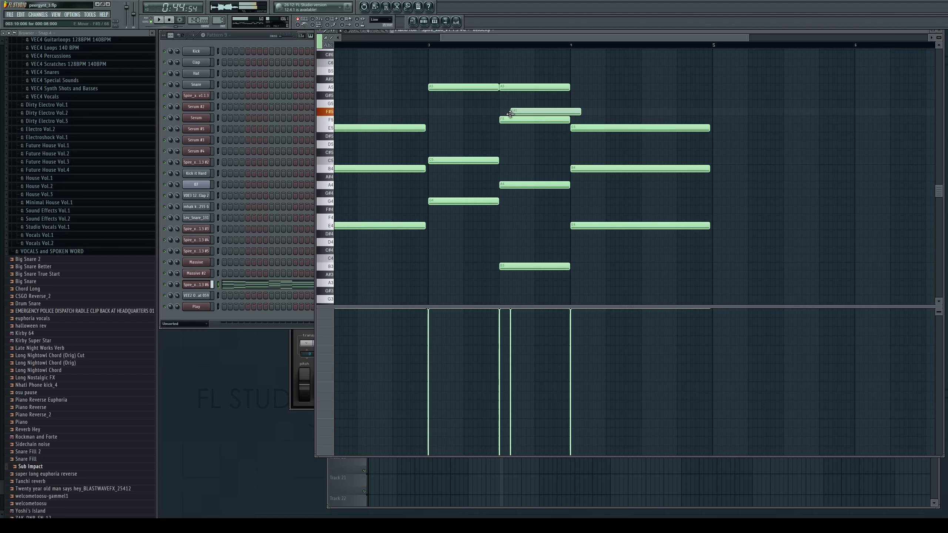
right_click(504, 122)
mouse_move(510, 152)
left_mouse_down()
mouse_move(499, 153)
mouse_move(504, 168)
left_mouse_up()
right_click(503, 184)
left_click_drag(506, 235, 498, 244)
right_click(524, 267)
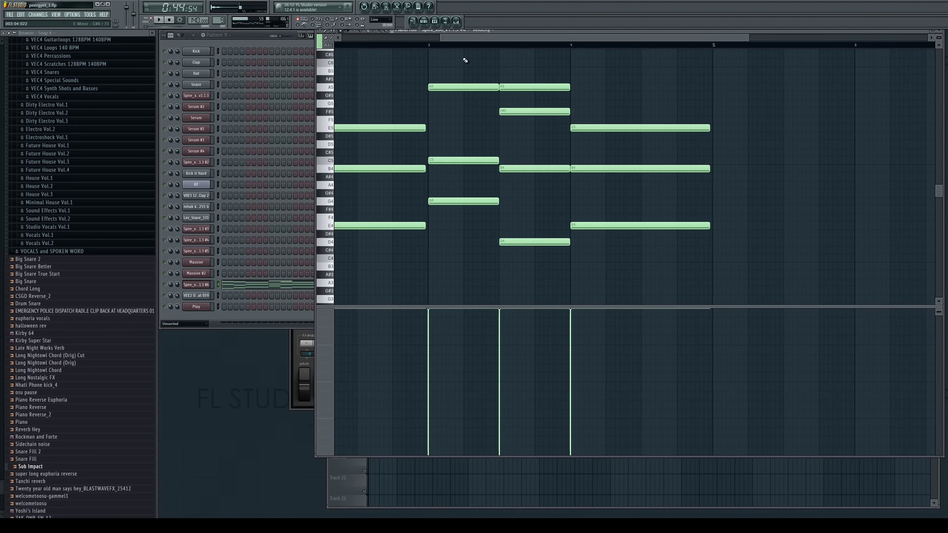
Play Pattern 9 from bar 3 to hear the reworked chord
left_click(427, 44)
key("space")
left_click_drag(484, 39, 513, 45)
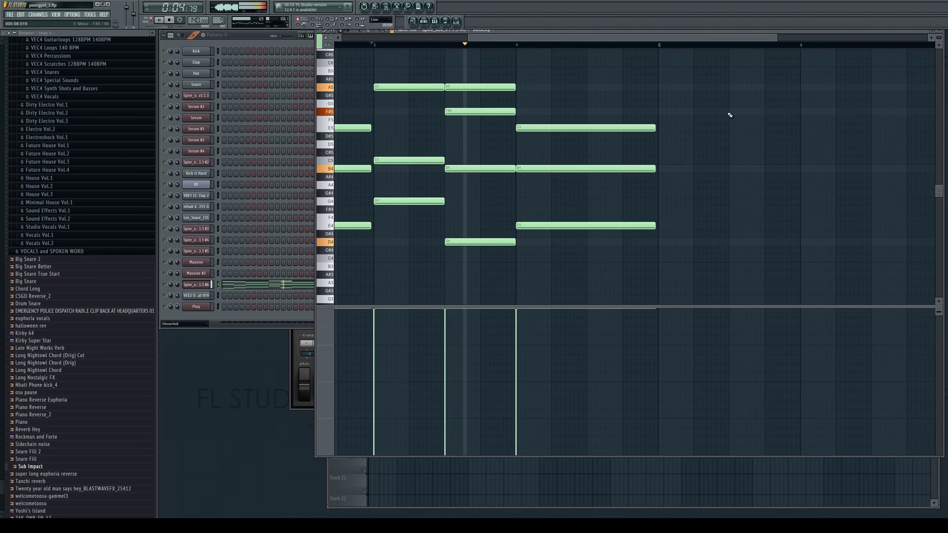
key("space")
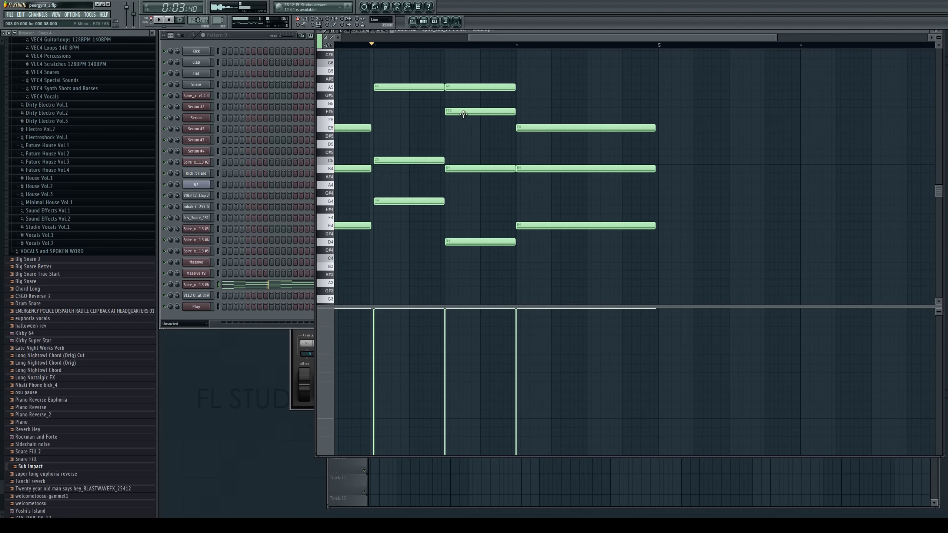
Revise the second chord of bar 3 by moving A5 up to B5 and replacing B4 with A4, checking it in playback
left_click(460, 71)
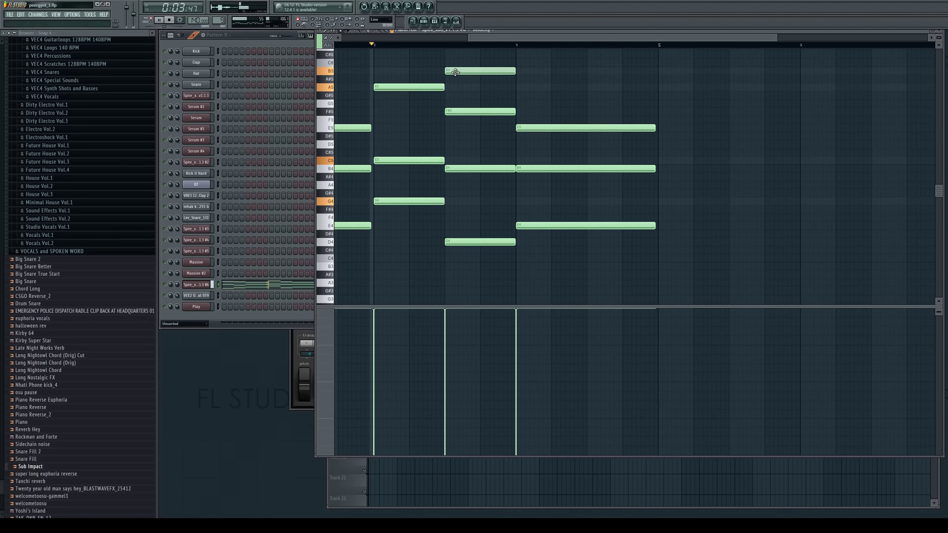
key("space")
key("space")
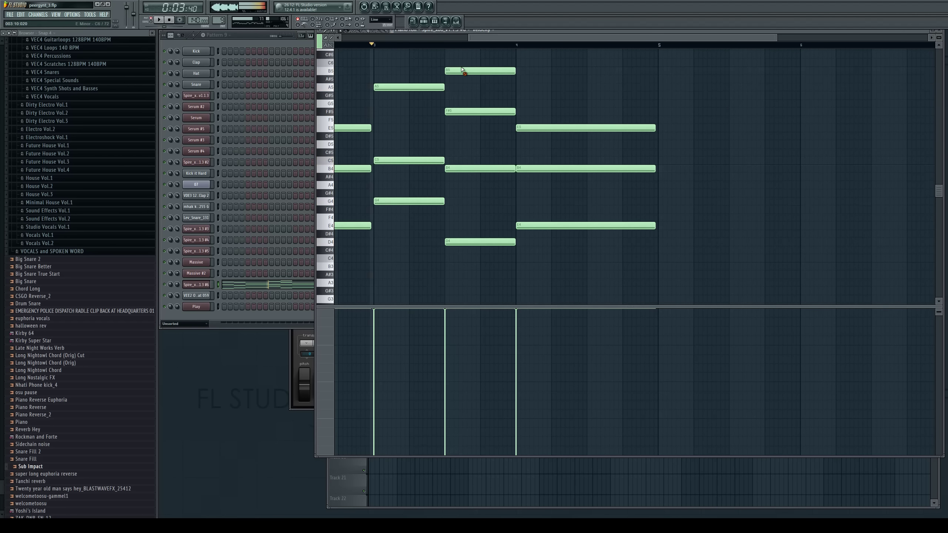
left_click_drag(458, 170, 460, 143)
key("space")
right_click(461, 144)
key("space")
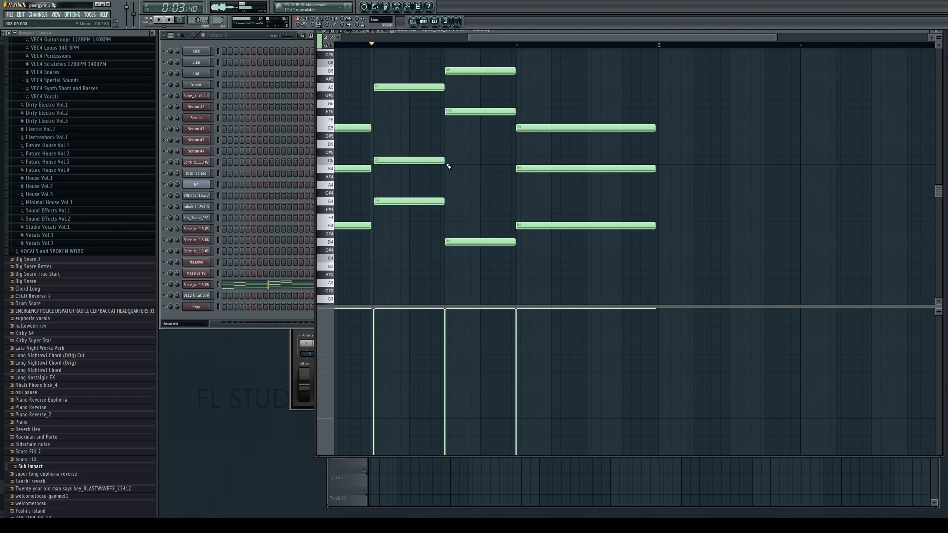
left_click(450, 185)
key("space")
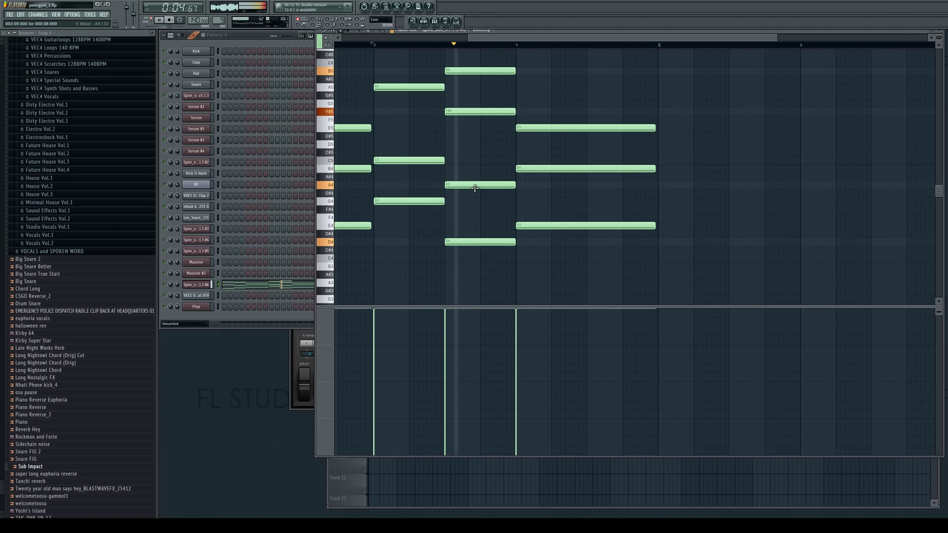
key("space")
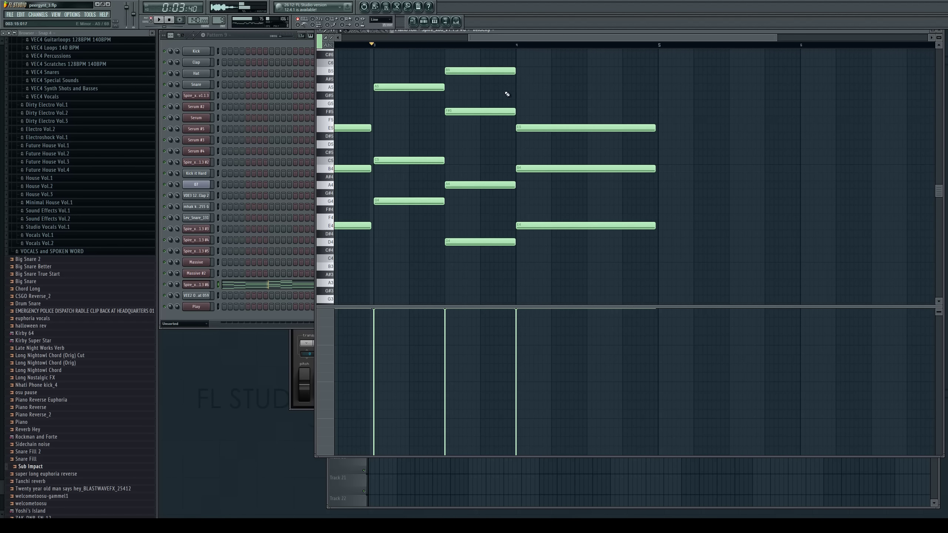
Add a G#5 note to the bar 4 chord, spanning the full bar, and play the progression from bar 3
left_click(513, 87)
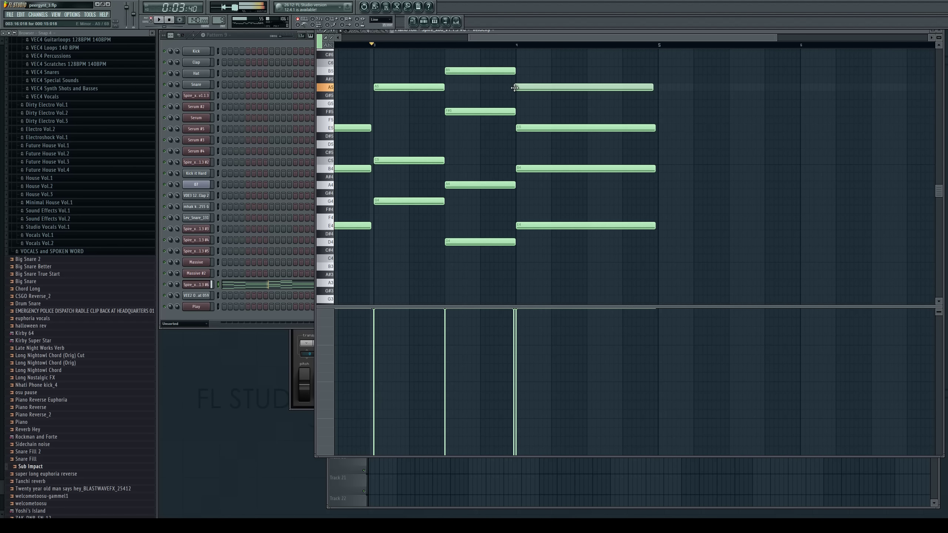
key("space")
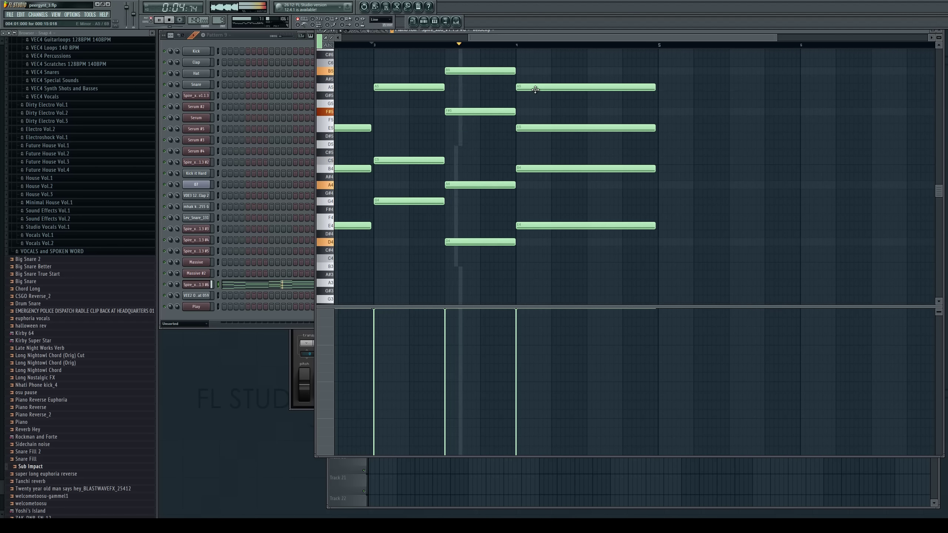
key("space")
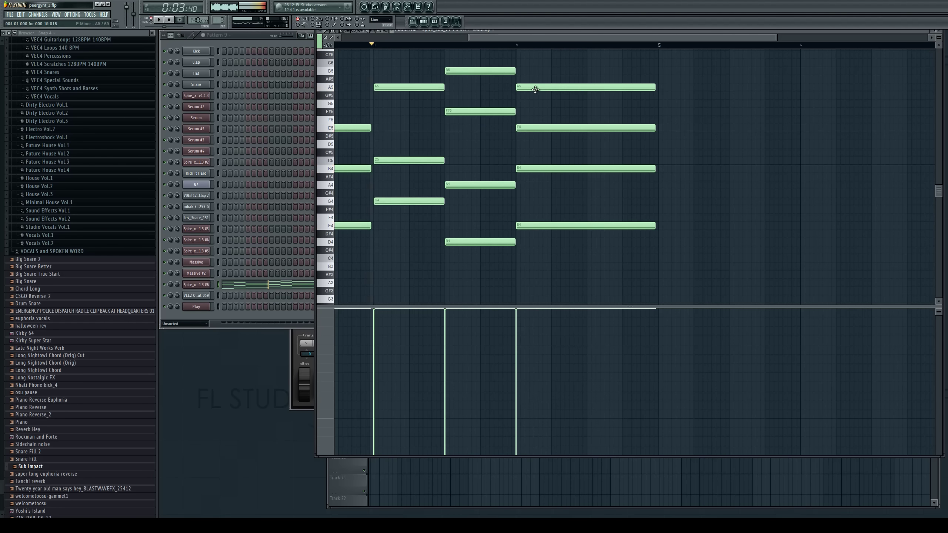
key("space")
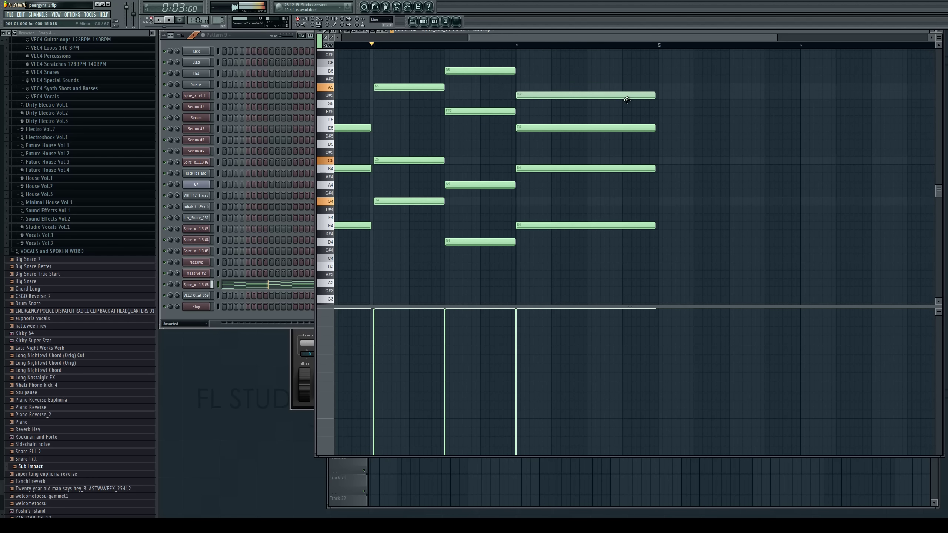
Play the song around bar 32 in the playlist and make the Pattern 12 clip at bar 29 on Track 4 unique
key("F5")
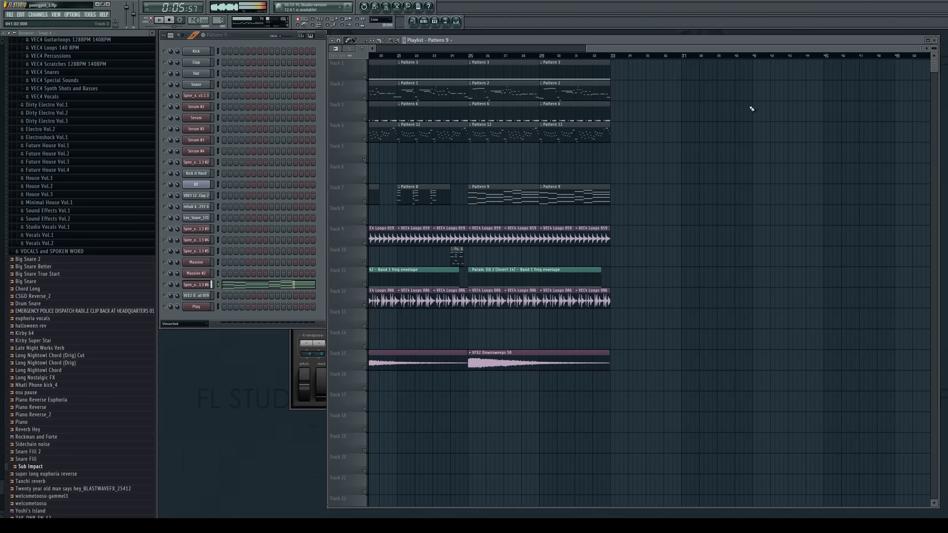
left_click(579, 57)
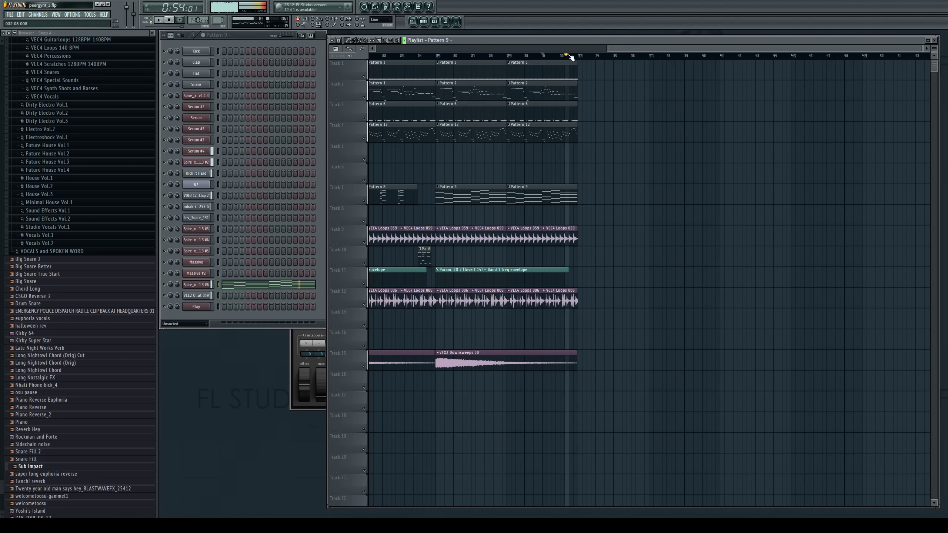
key("space")
left_click(569, 133)
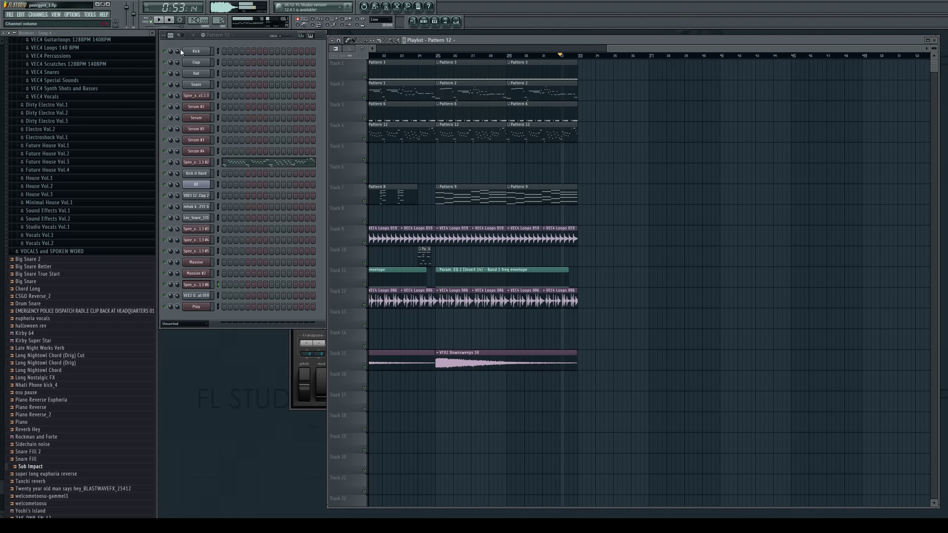
right_click(562, 135)
left_click_drag(527, 137, 508, 138)
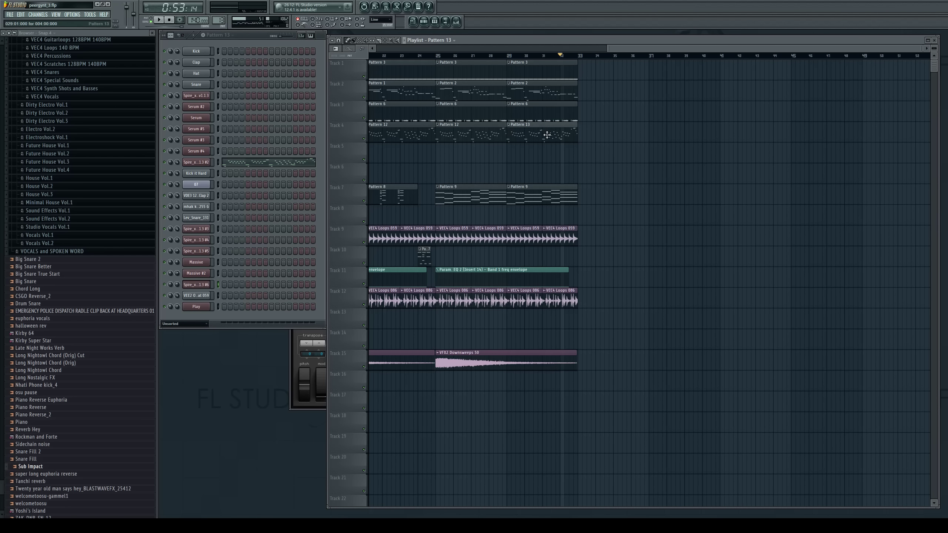
Raise two neighbouring arpeggio notes in bar 4 of Pattern 13 by a semitone and use Pattern 13 at bar 25 too
left_click(291, 163)
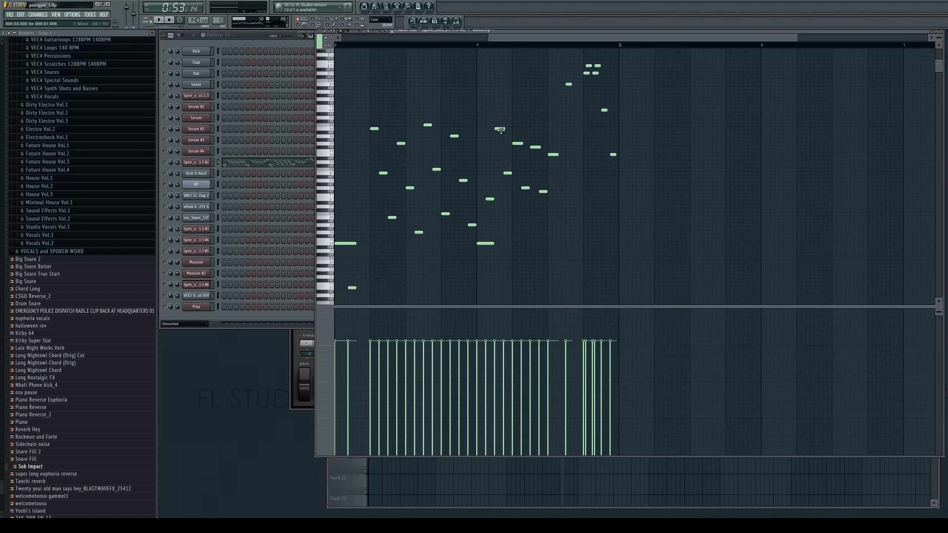
left_click_drag(520, 135, 527, 198)
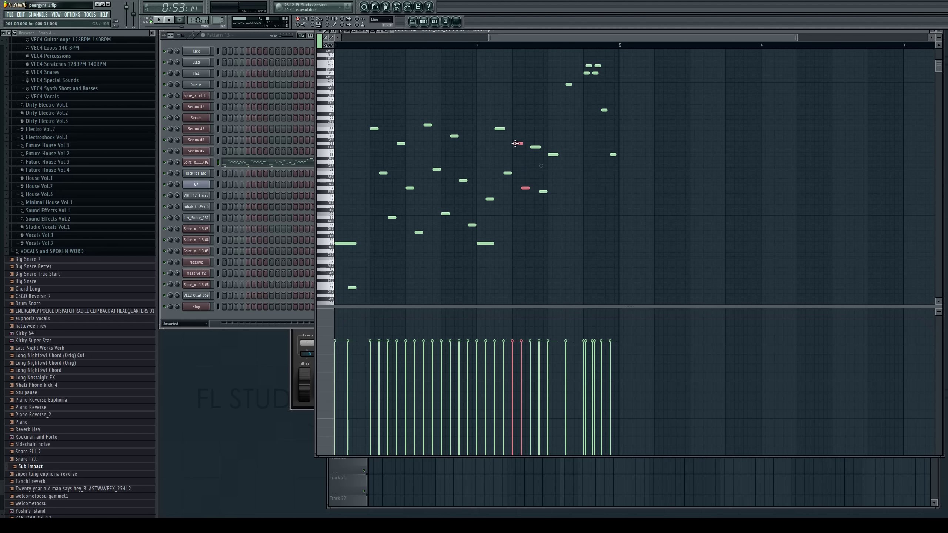
left_click(518, 140)
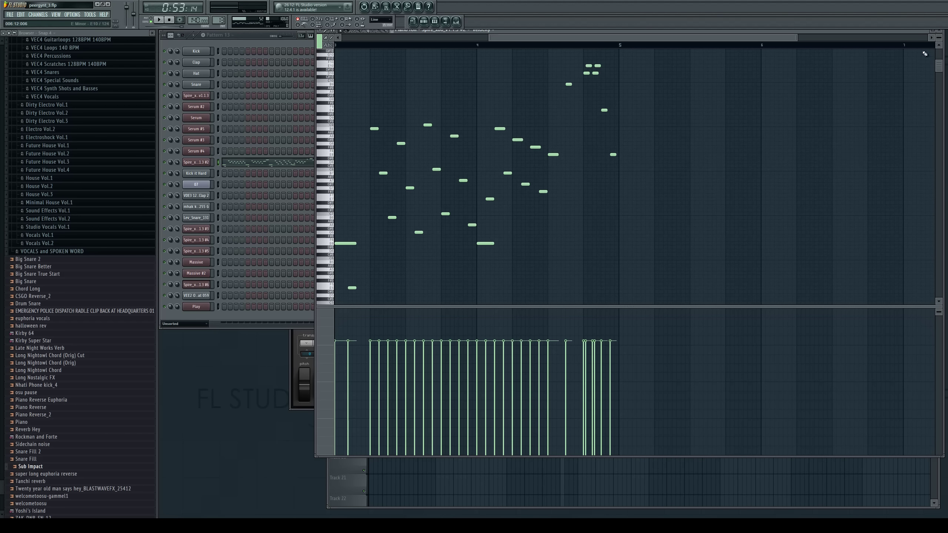
left_click(941, 33)
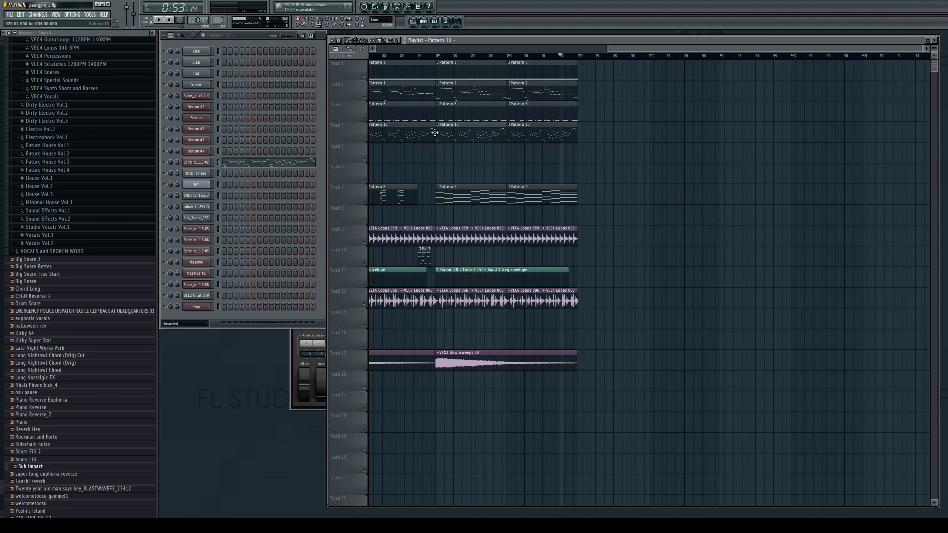
Play the song from bar 25 to hear the edited arpeggio with the chords
left_click(438, 56)
key("space")
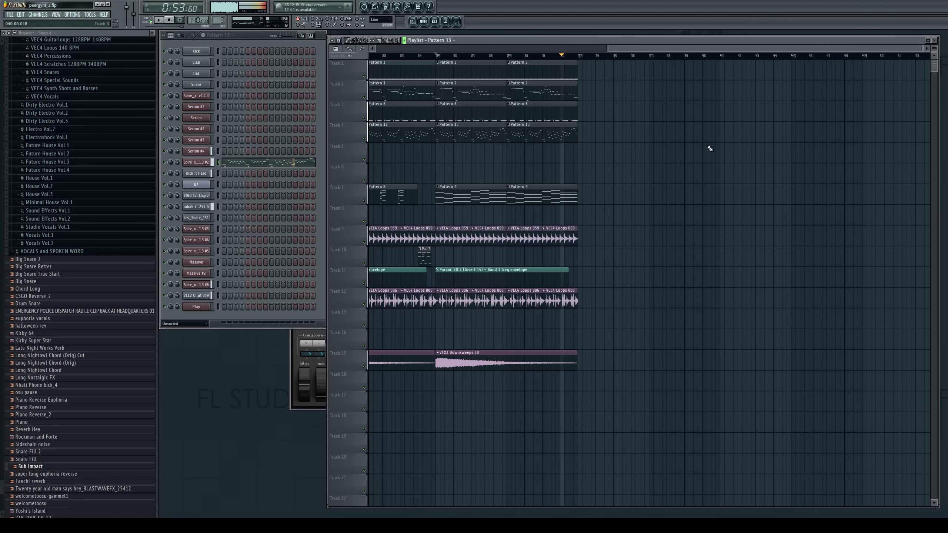
key("space")
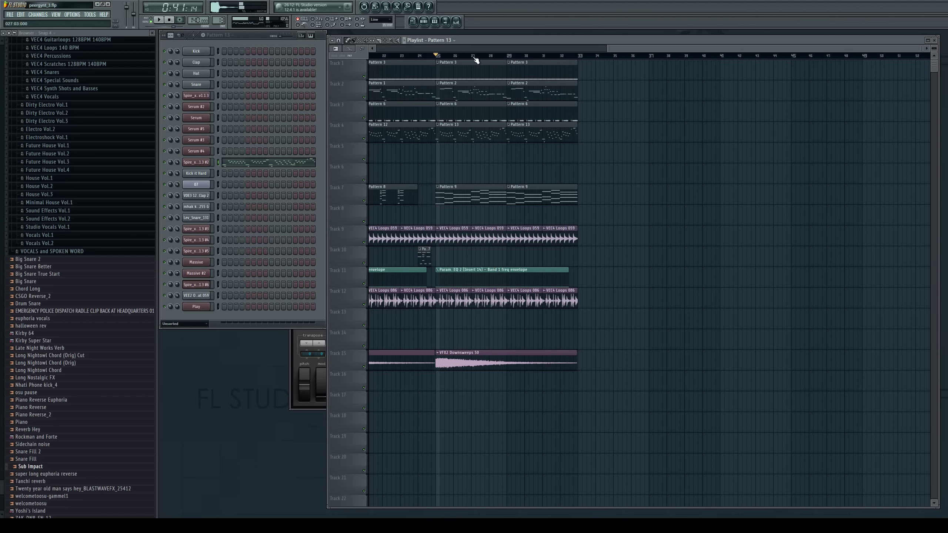
Rebuild the second chord of bar 3 in Pattern 9 as D6, A5, D5 and A4, removing B5, F#5 and D4
left_click(479, 57)
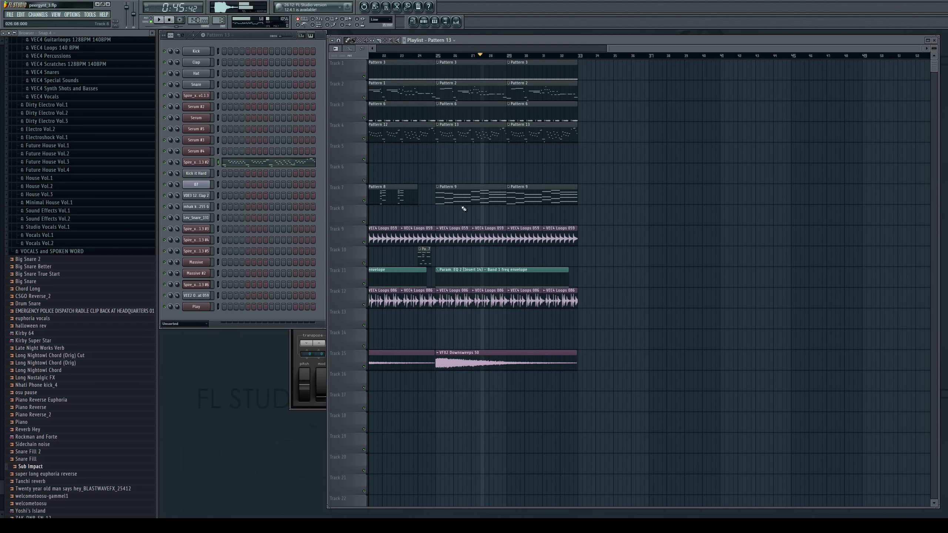
left_click(478, 200)
left_click(286, 284)
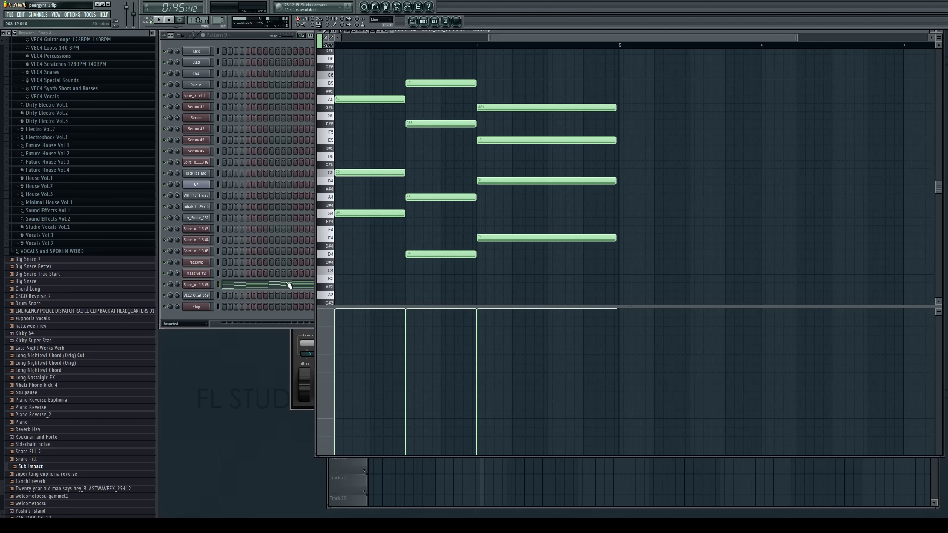
left_click(404, 57)
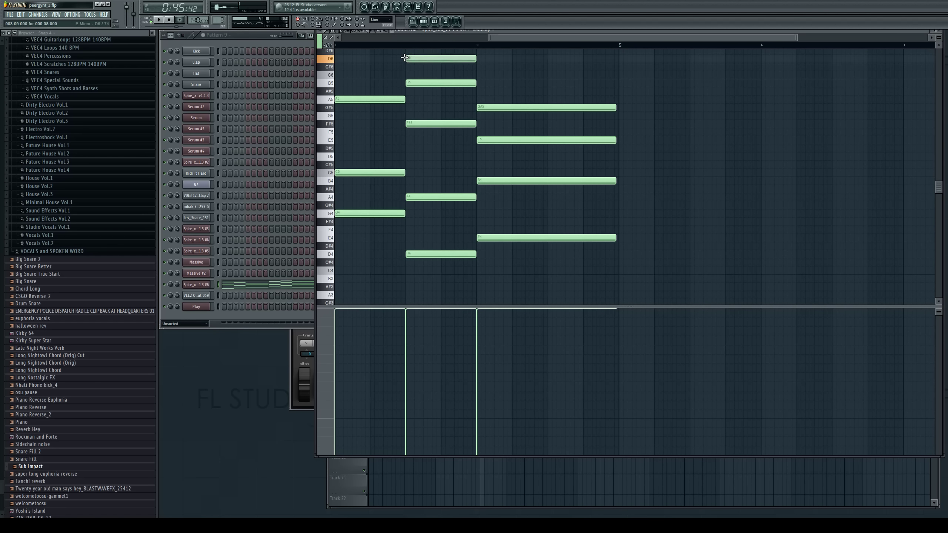
left_click(412, 99)
left_click_drag(407, 124, 404, 158)
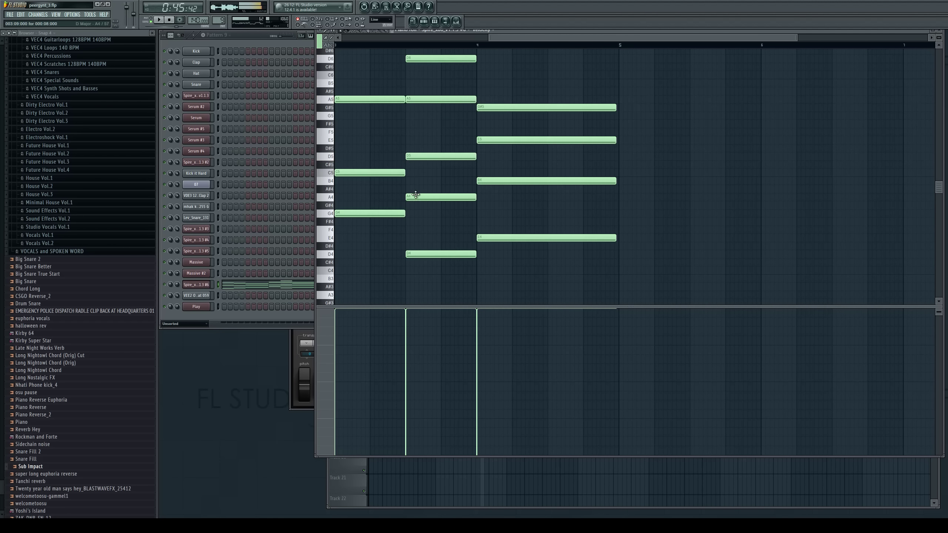
right_click(433, 254)
Play the song from the middle of bar 27 to check the rebuilt chord and close the piano roll
key("space")
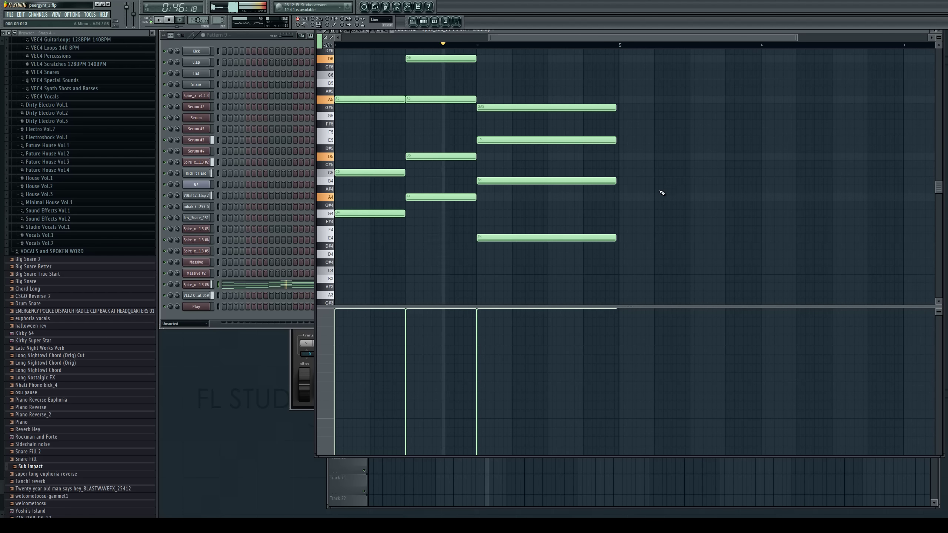
scroll(683, 172, "up", 3)
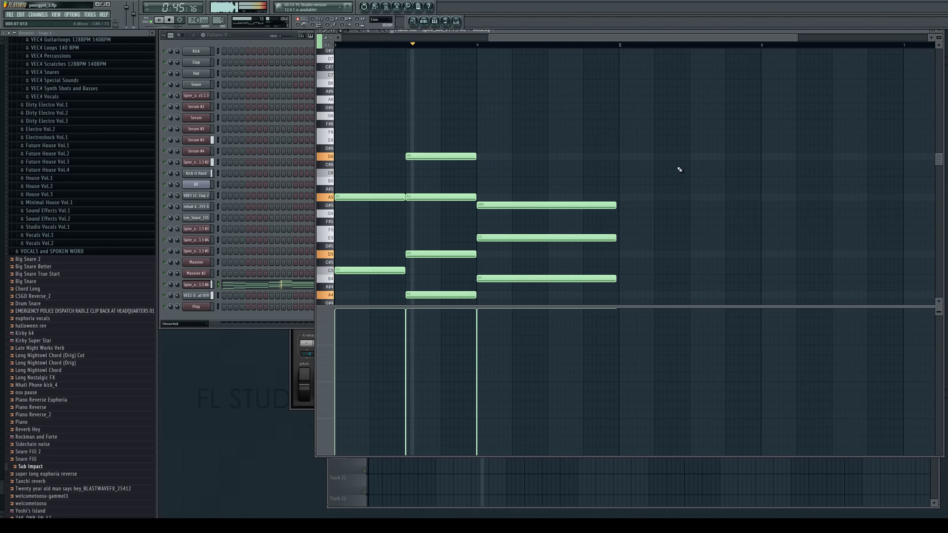
left_click(944, 34)
key("space")
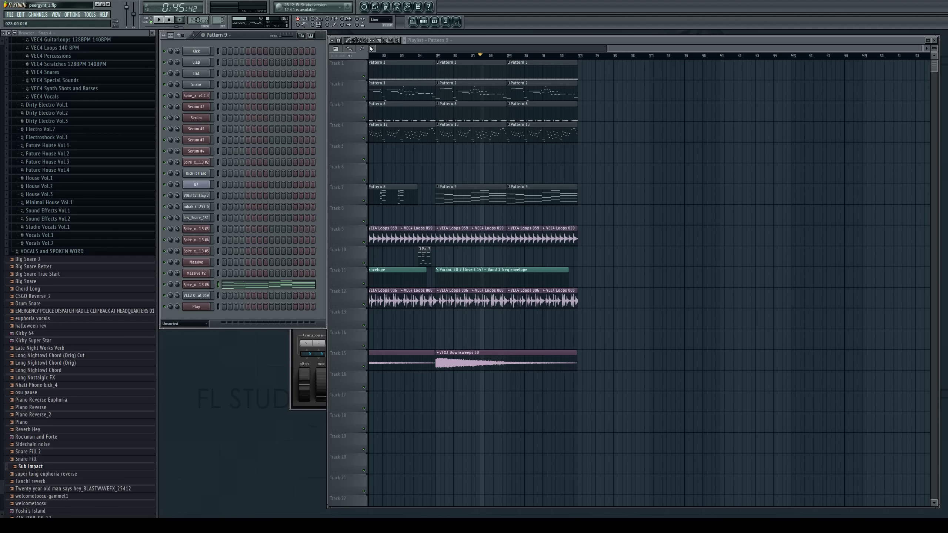
Play the arrangement from its opening section through to the Pattern 9 chords at bar 25
key("space")
key("space")
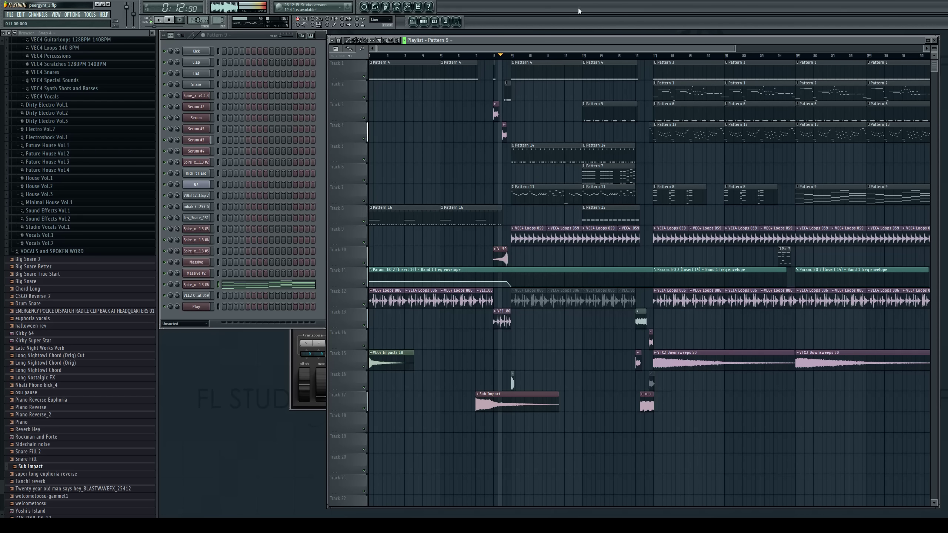
left_click_drag(549, 46, 621, 48)
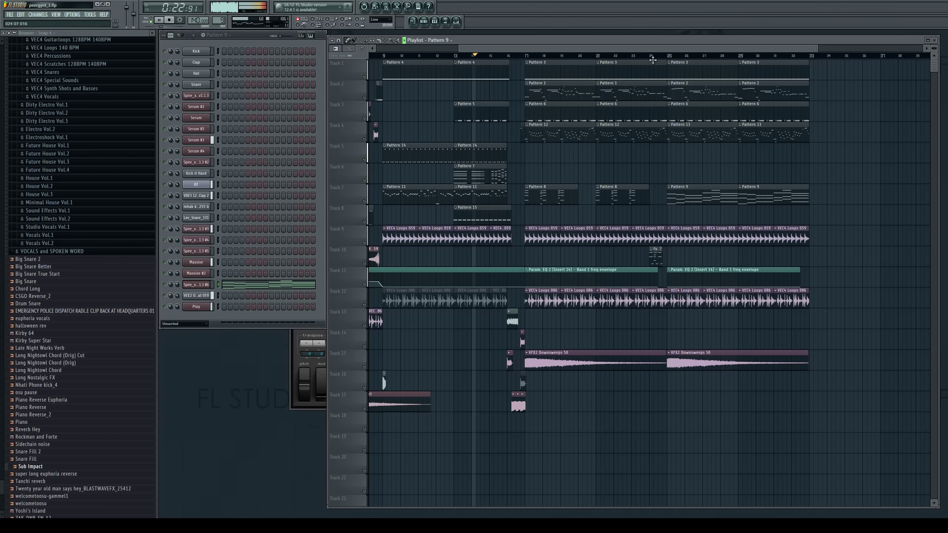
left_click_drag(682, 45, 725, 48)
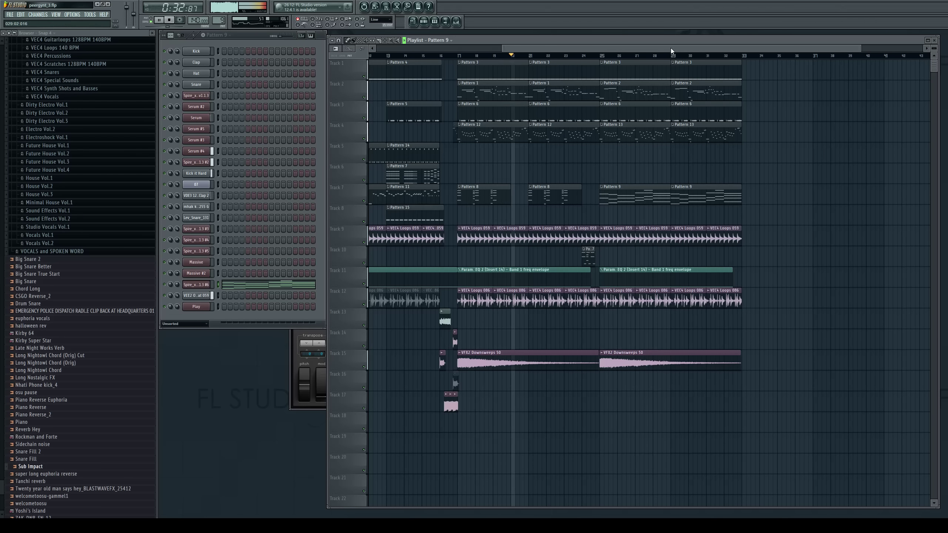
left_click_drag(672, 48, 712, 53)
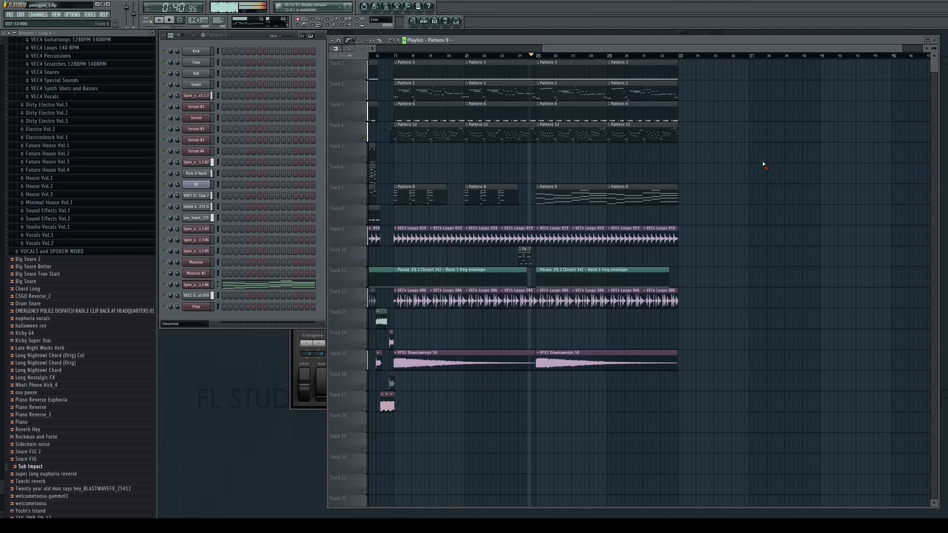
left_click_drag(662, 49, 649, 43)
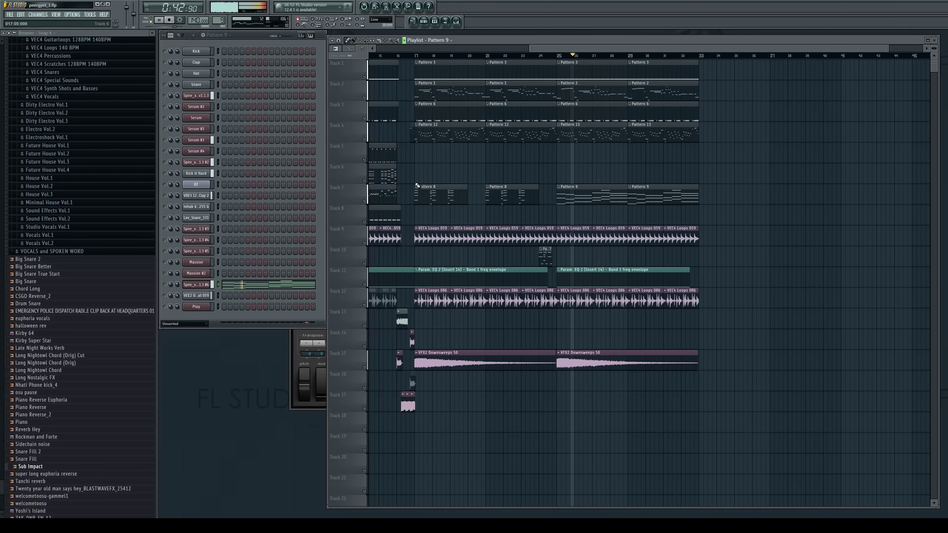
Try Pattern 15 clips on Track 6 at bars 25 and 29 during playback, and delete both clips
left_click(375, 220)
left_click(560, 177)
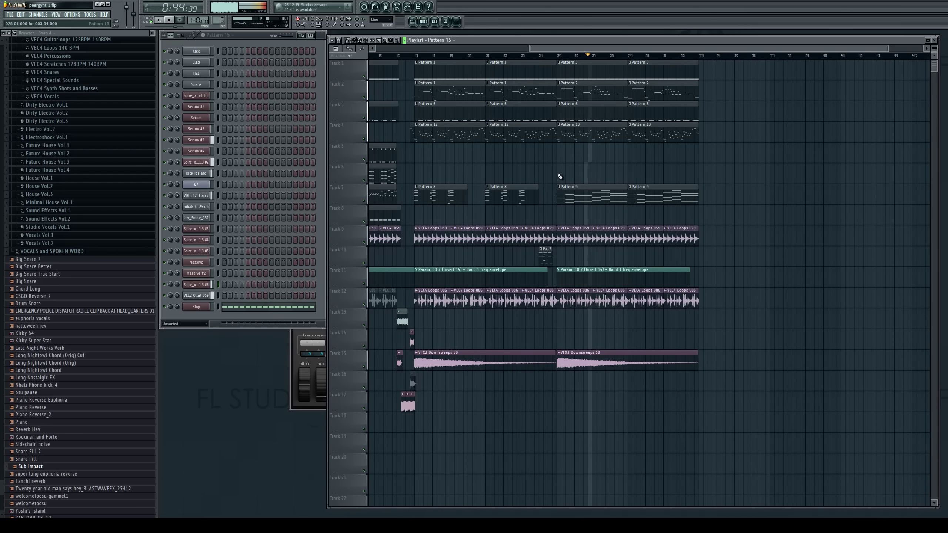
left_click_drag(613, 174, 628, 174)
left_click(634, 174)
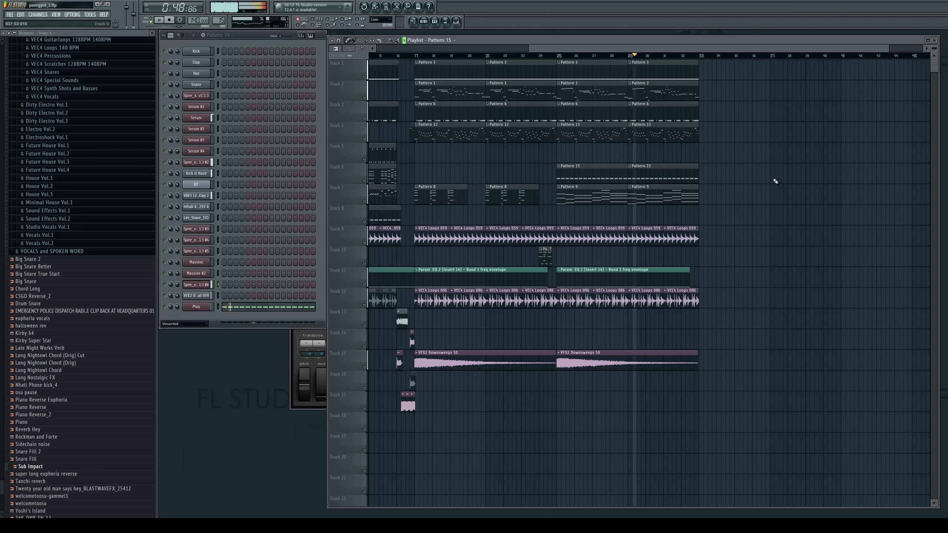
right_click(612, 179)
right_click(641, 175)
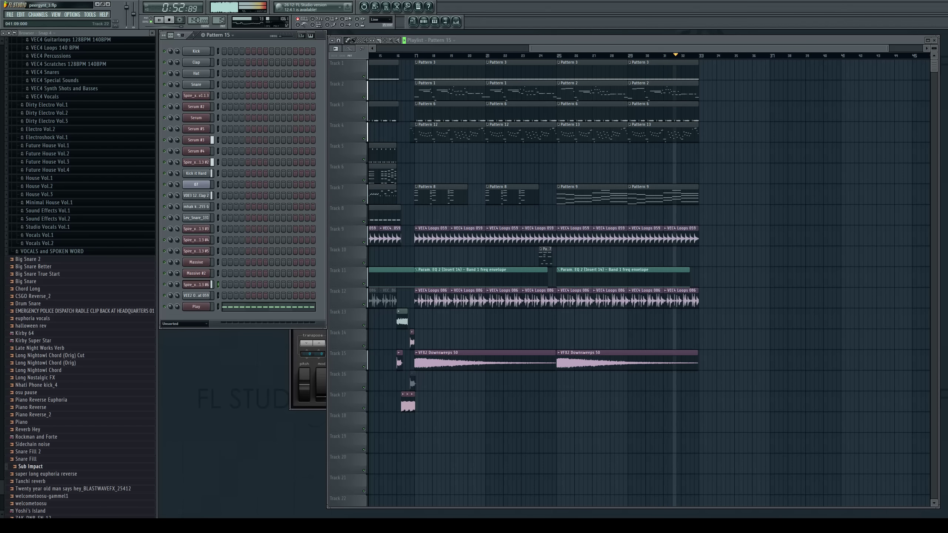
key("space")
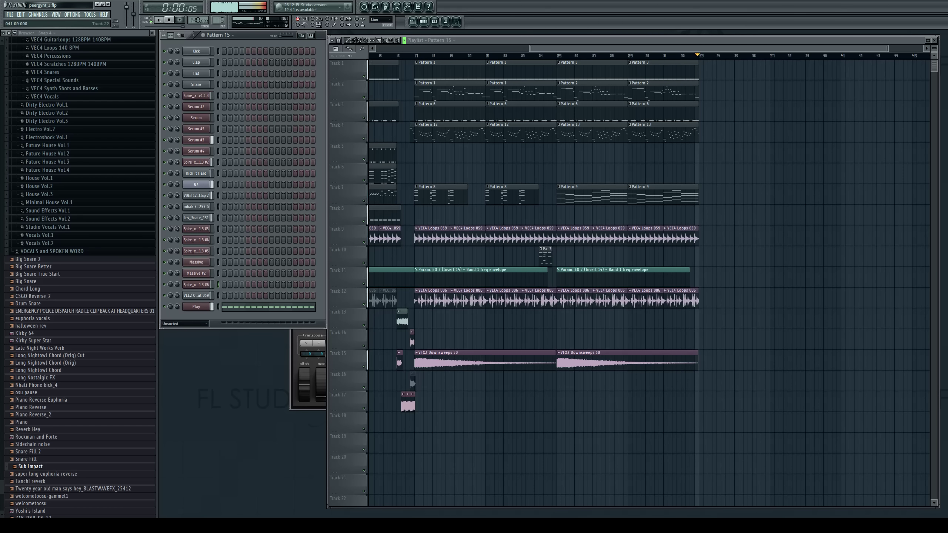
Play the song from bar 25 to hear the Pattern 9 chords together with the Pattern 13 arpeggio
left_click(555, 60)
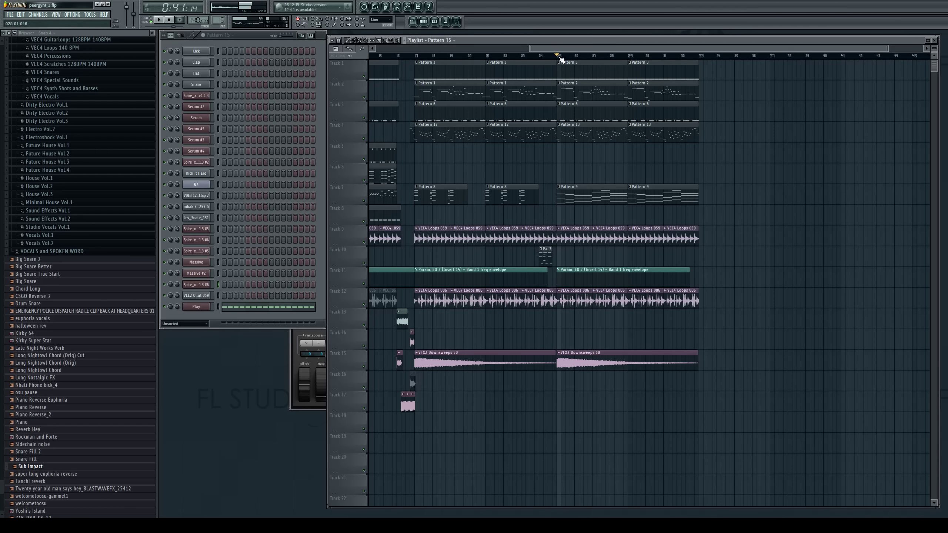
key("space")
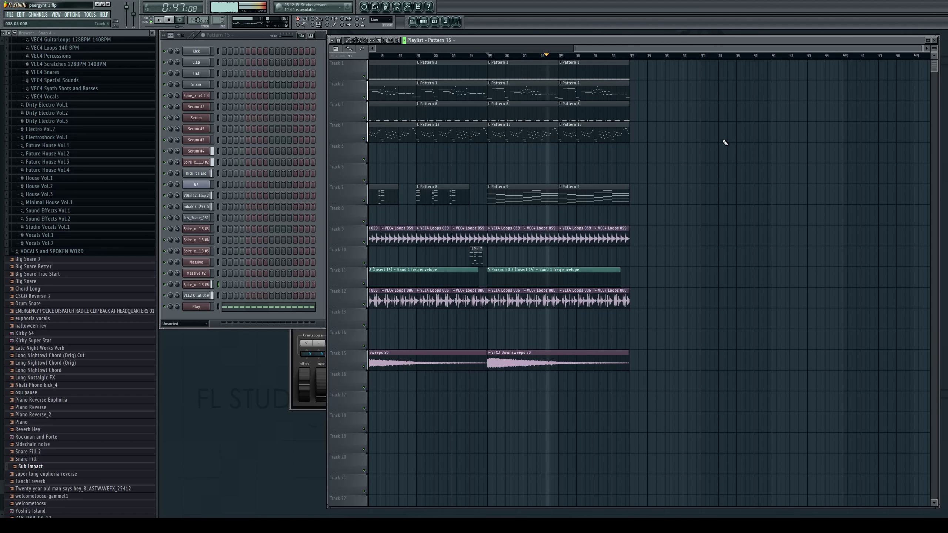
key("space")
Open the Spire #2 notes of Pattern 13, transpose the arpeggio up an octave and play the pattern alone
left_click(527, 130)
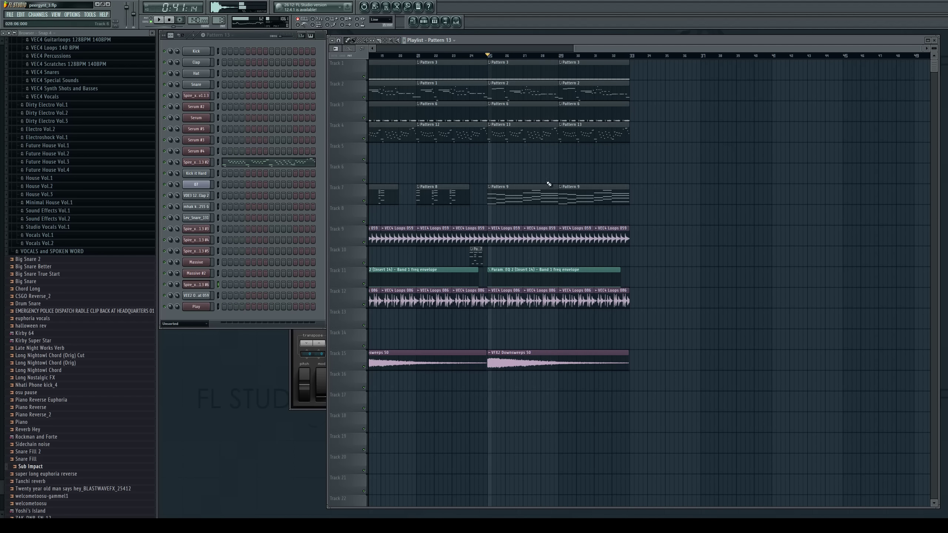
left_click(151, 21)
key("space")
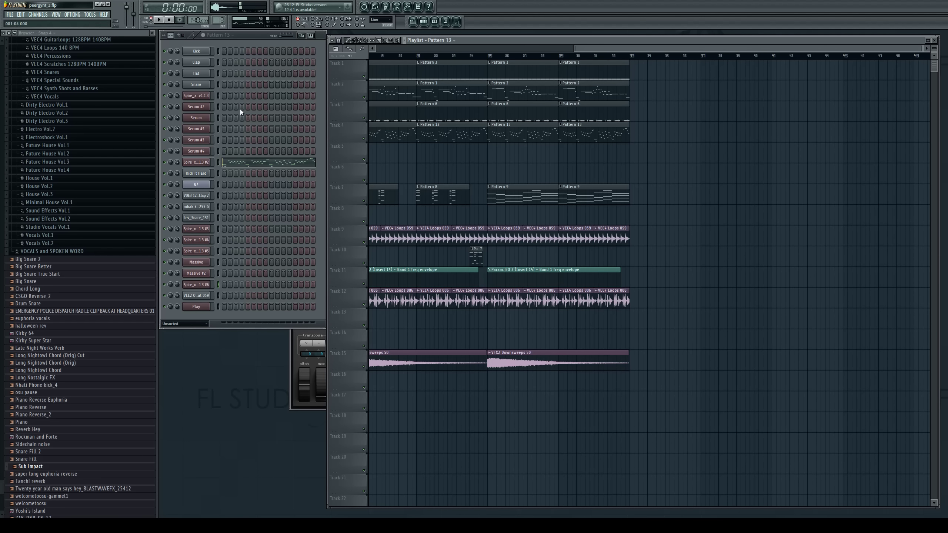
left_click(244, 165)
key("ctrl+Up")
key("space")
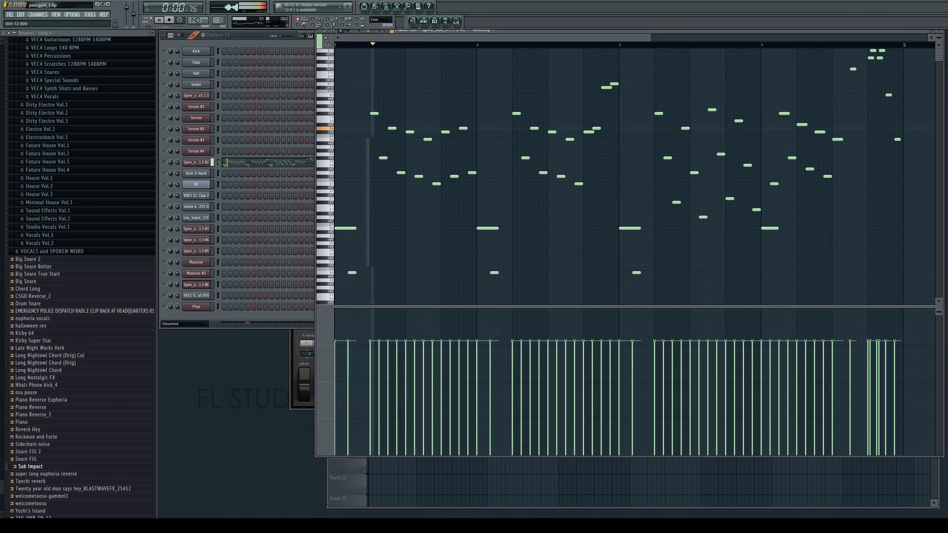
key("space")
key("space")
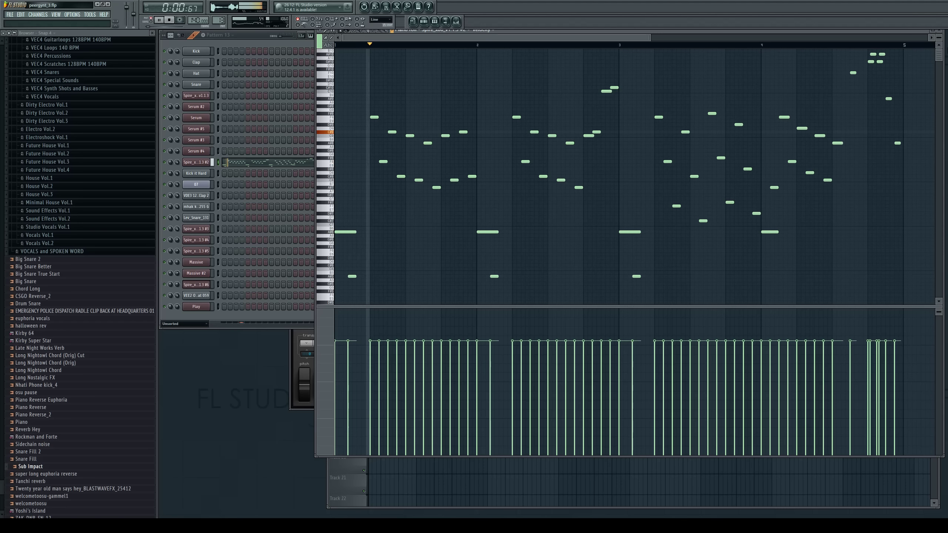
key("space")
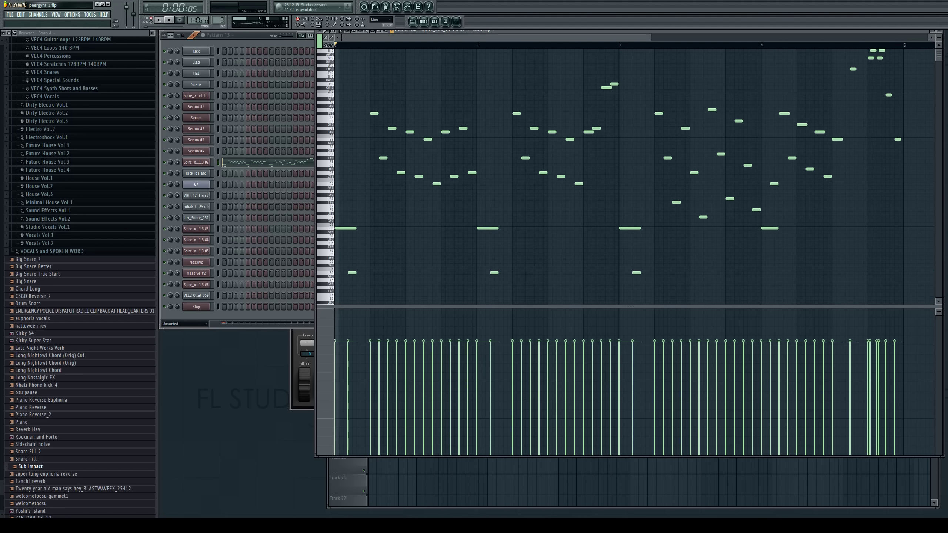
Transpose the Pattern 13 arpeggio downward in small shifts, playing the pattern between shifts to judge its pitch
key("shift+Down")
key("shift+Down")
key("shift+Down")
key("space")
key("space")
key("shift+Down")
key("shift+Down")
key("space")
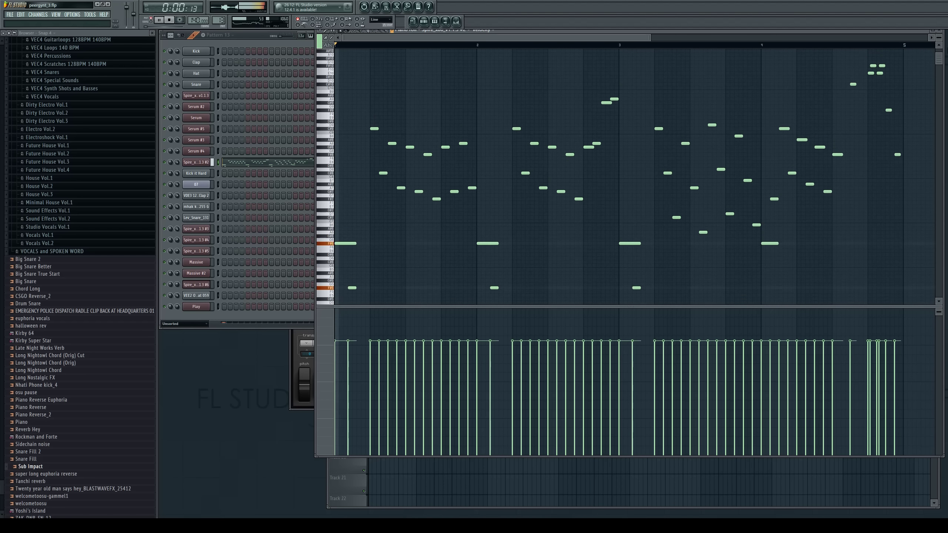
key("shift+Down")
key("shift+Down")
key("space")
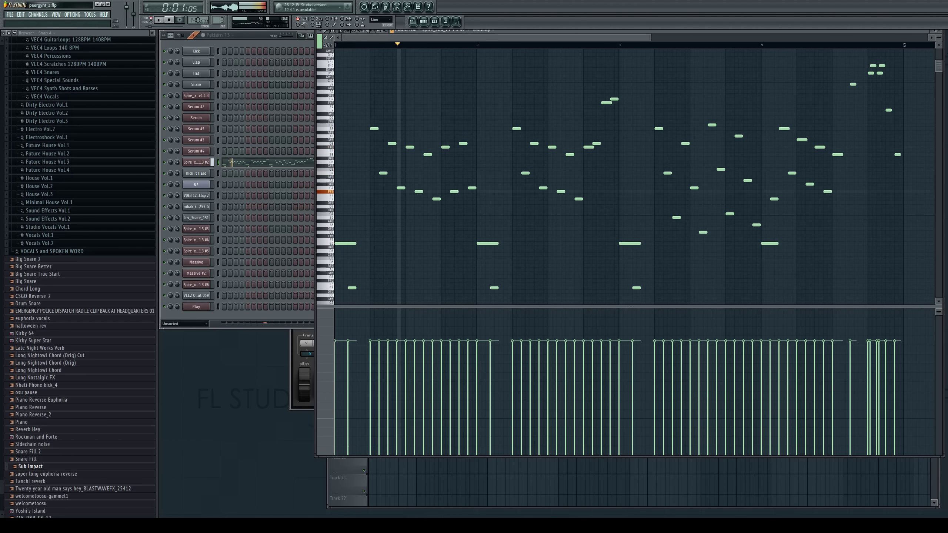
scroll(484, 82, "up", 1)
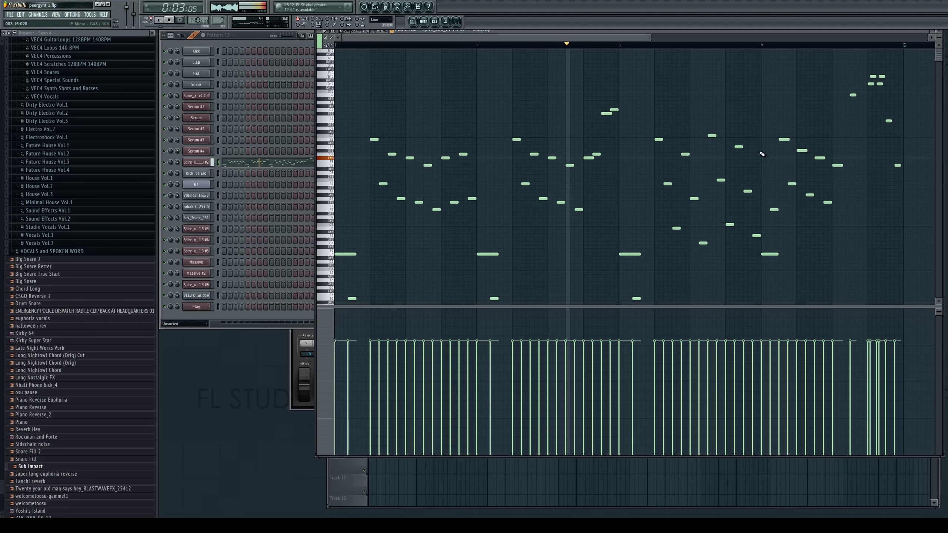
key("space")
Open the Spire #2 synth and shift the octave of its second oscillator
left_click(191, 163)
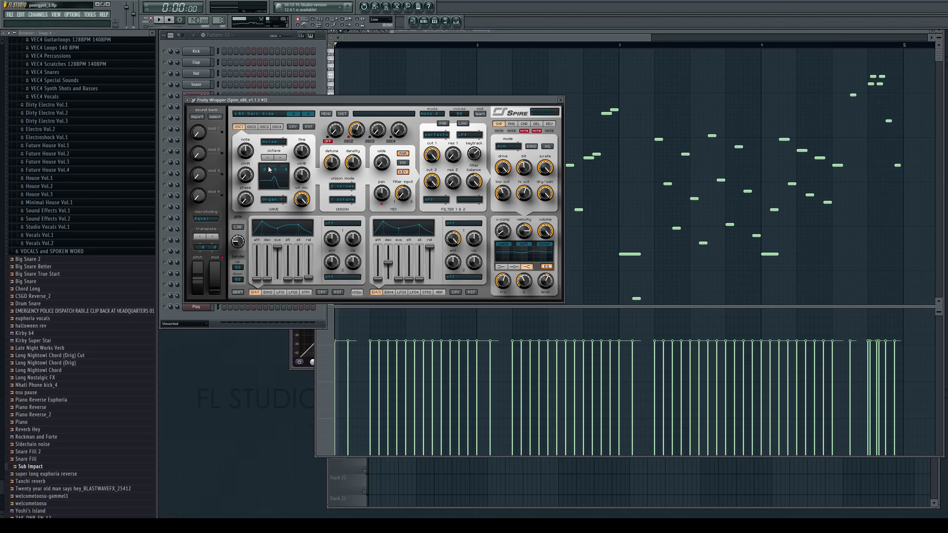
left_click(253, 127)
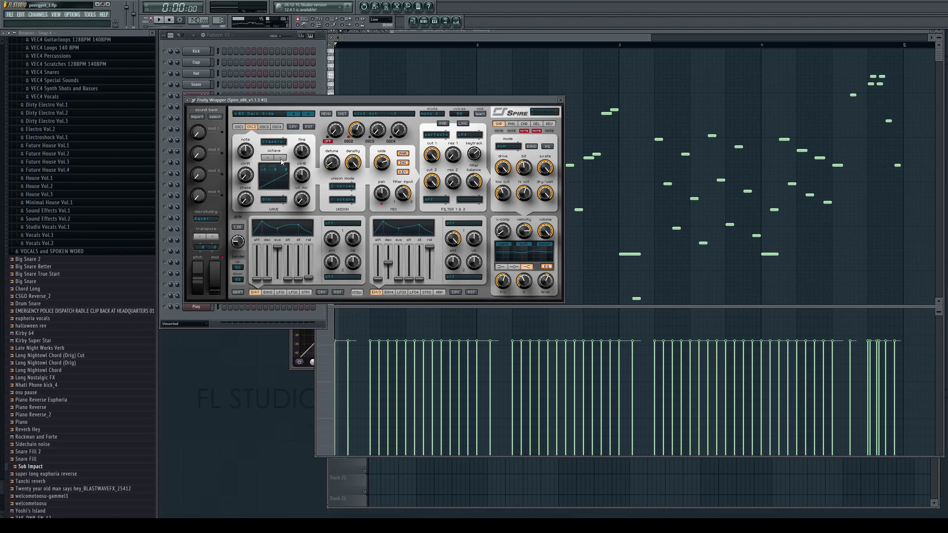
left_click(281, 158)
Try the Pattern 13 arpeggio an octave lower, play it, and return it to the higher octave for comparison
left_click(397, 71)
scroll(398, 73, "down", 1)
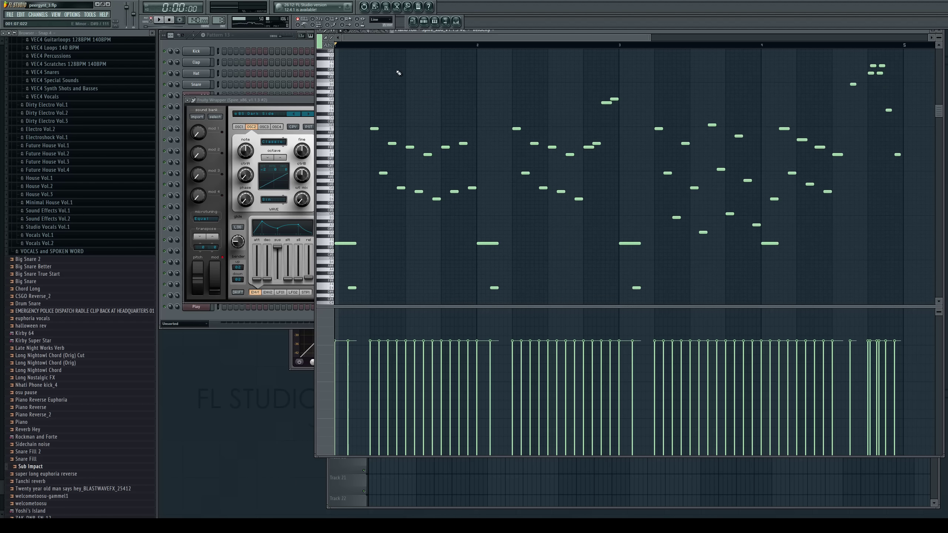
scroll(219, 19, "down", 1)
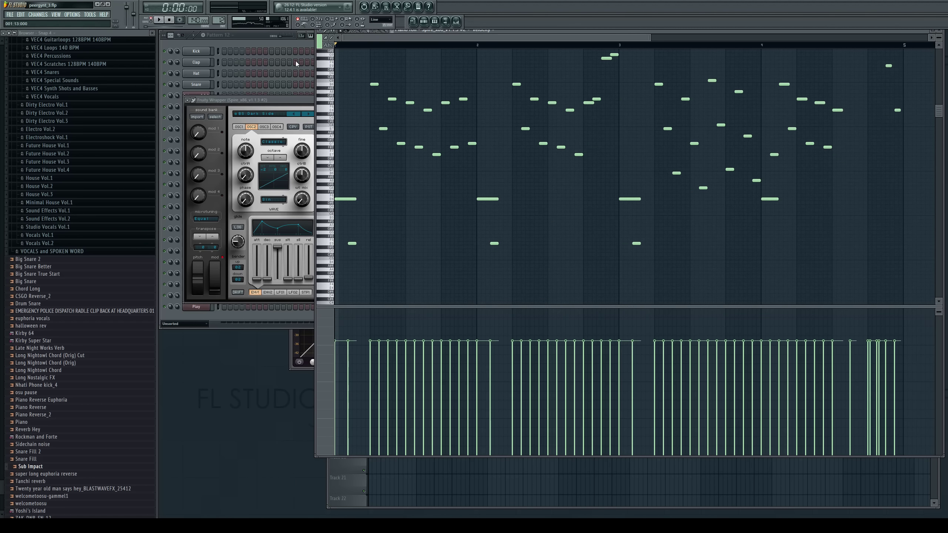
key("shift+Down")
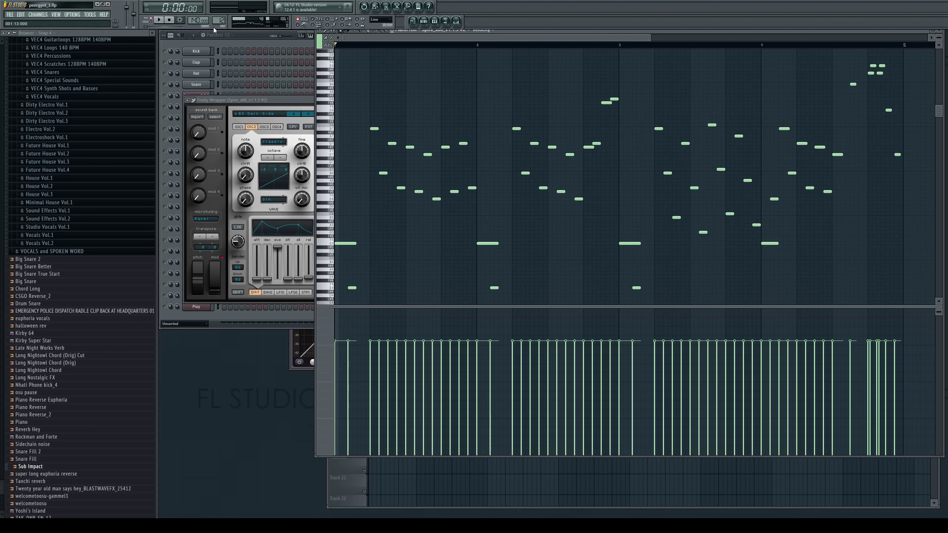
key("space")
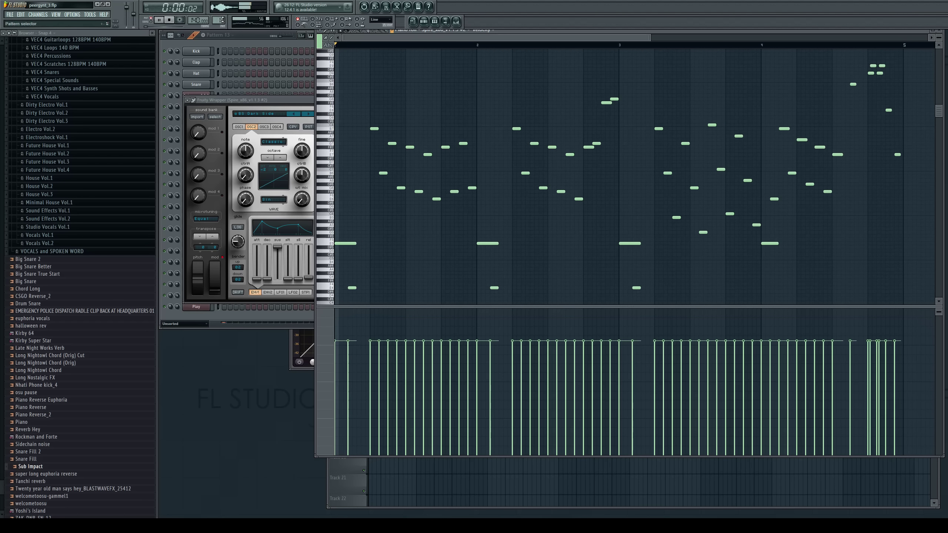
key("space")
key("ctrl+Up")
key("space")
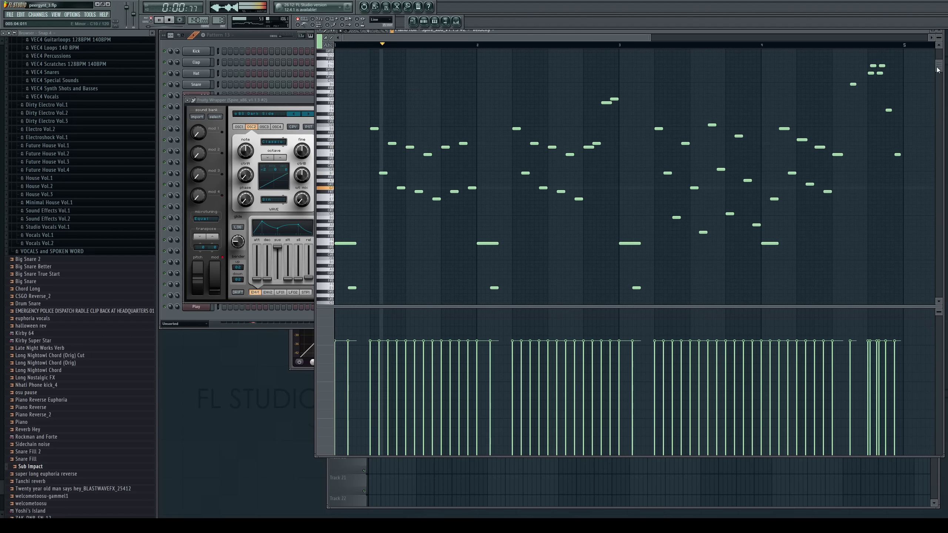
Close the piano roll and the Spire window, and replay the song from bar 25 to check the arpeggio
left_click(942, 33)
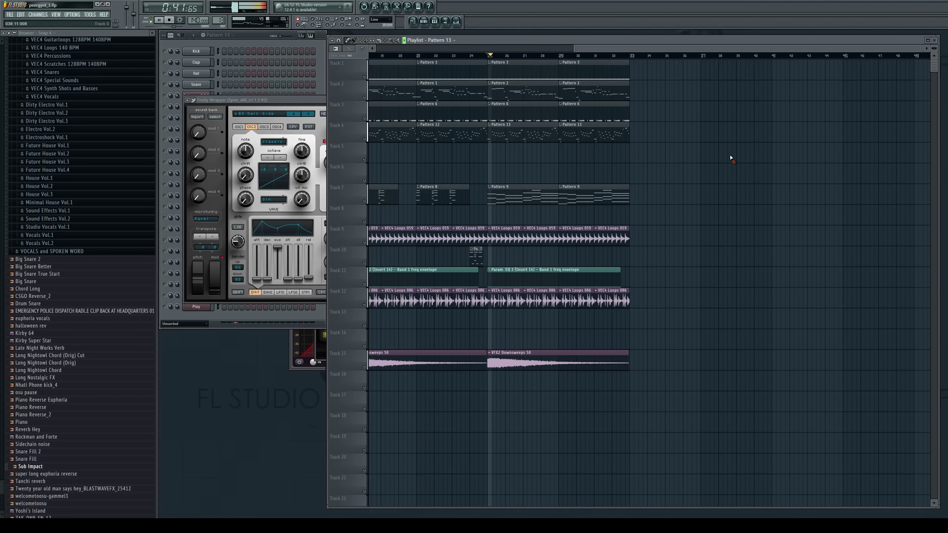
left_click(323, 43)
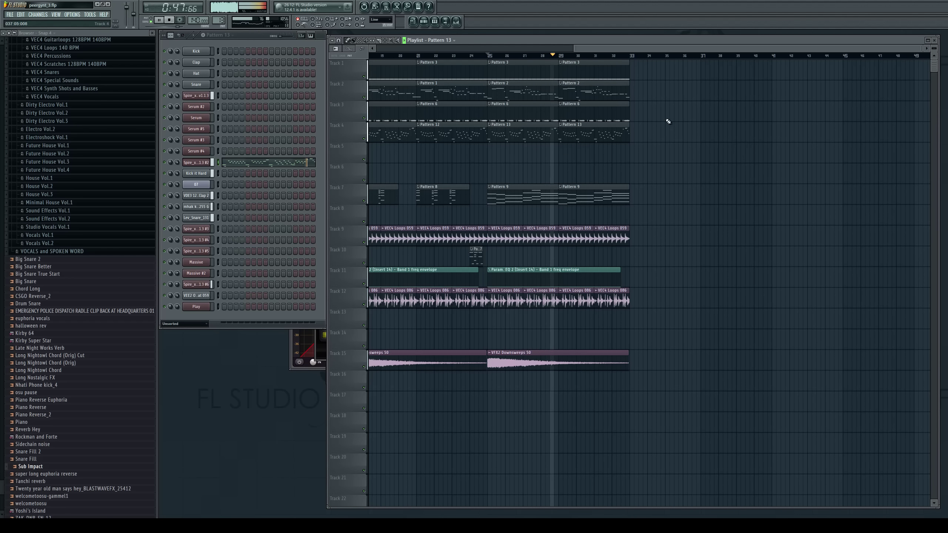
key("space")
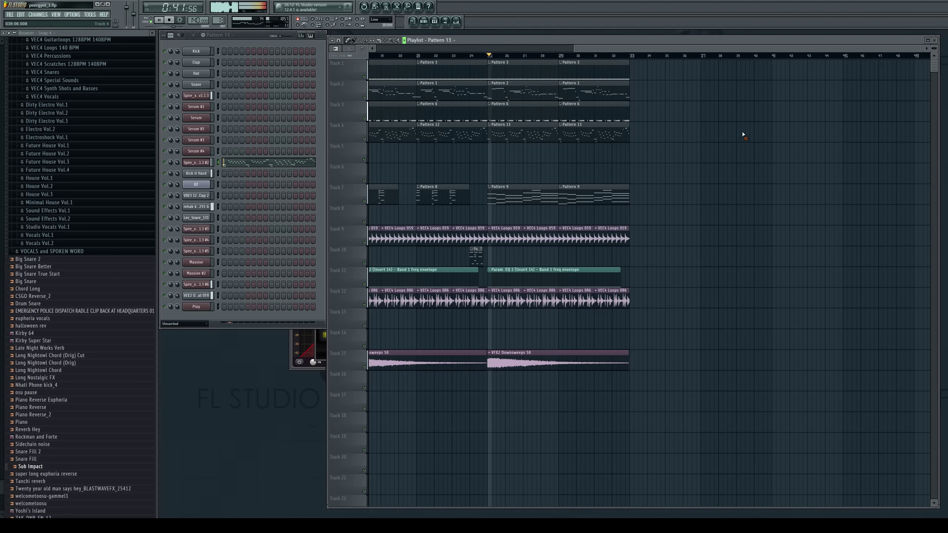
key("space")
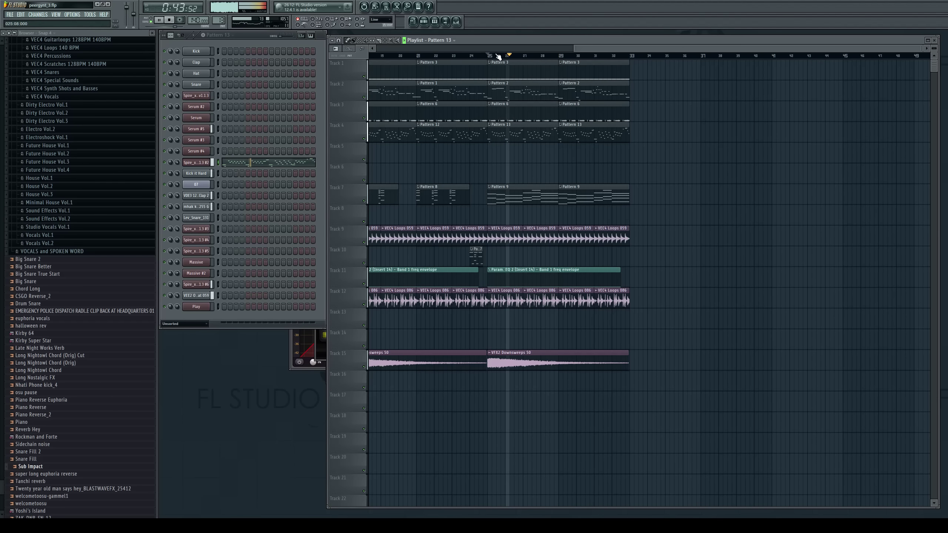
key("space")
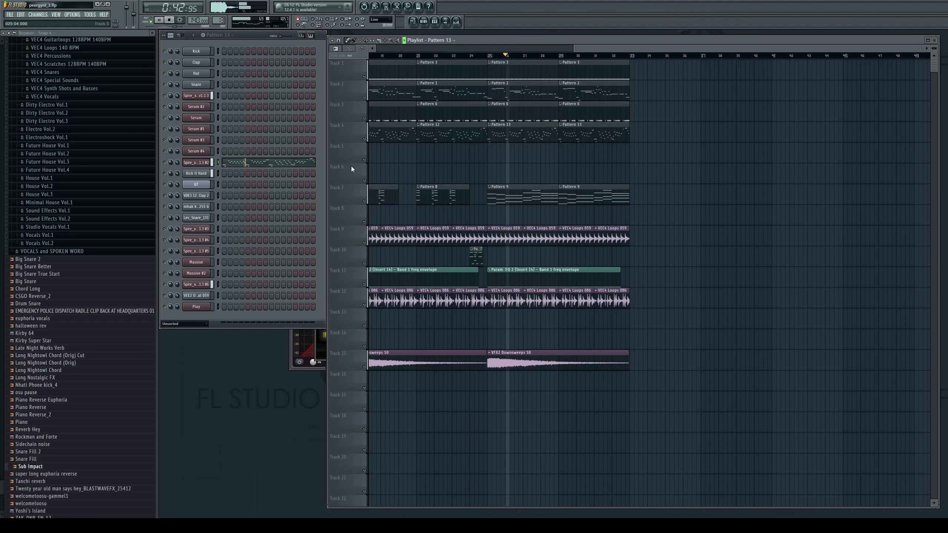
Lower the last two notes of bar 2 in the Pattern 13 arpeggio by one octave and play the result
left_click(253, 164)
key("space")
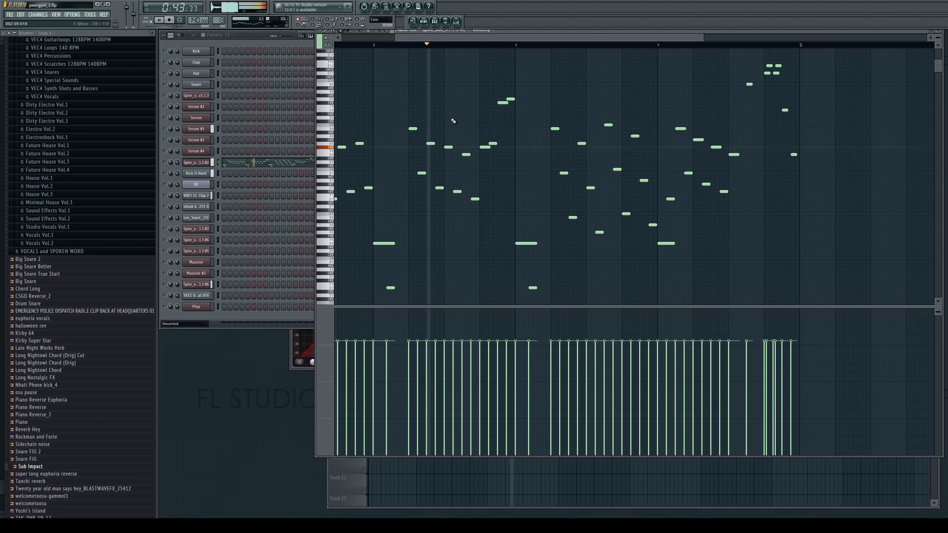
key("space")
left_click_drag(500, 93, 520, 104)
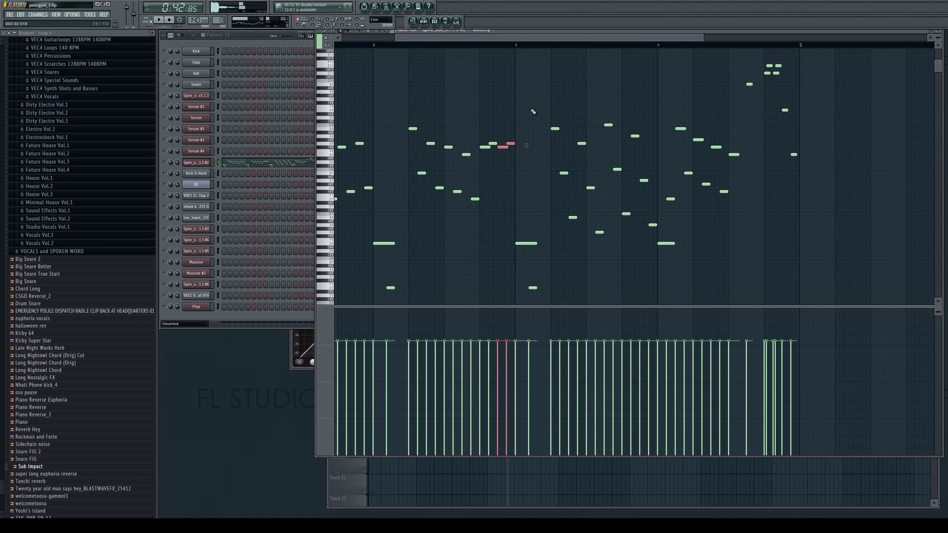
key("space")
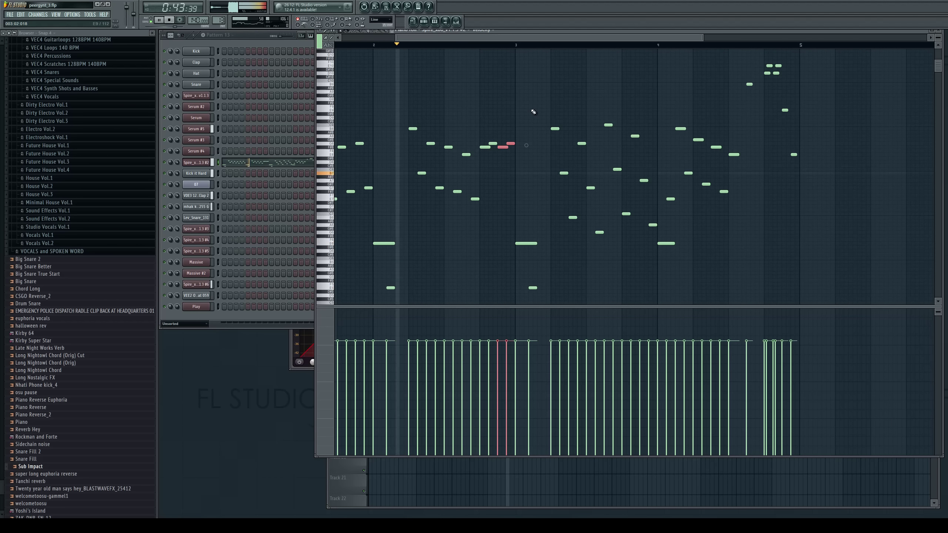
left_click(493, 80, "ctrl")
key("space")
Lower the descending three-note figure in the middle of bar 3 by six semitones and play the passage
left_click(484, 46)
key("space")
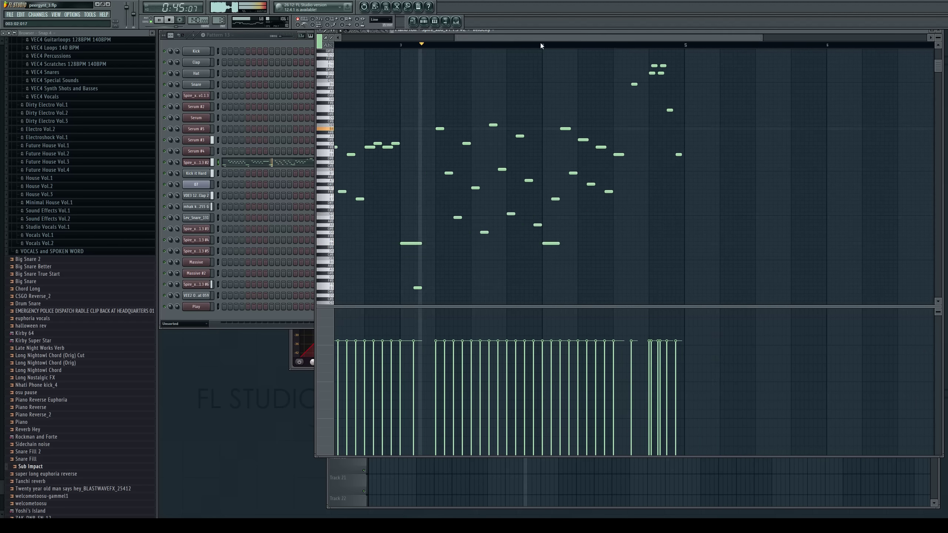
key("space")
left_click_drag(477, 113, 496, 232)
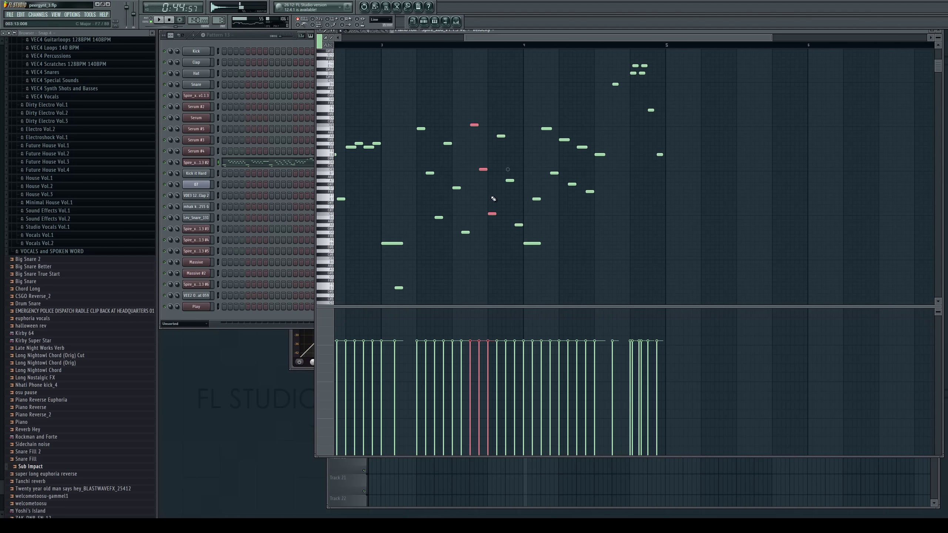
key("space")
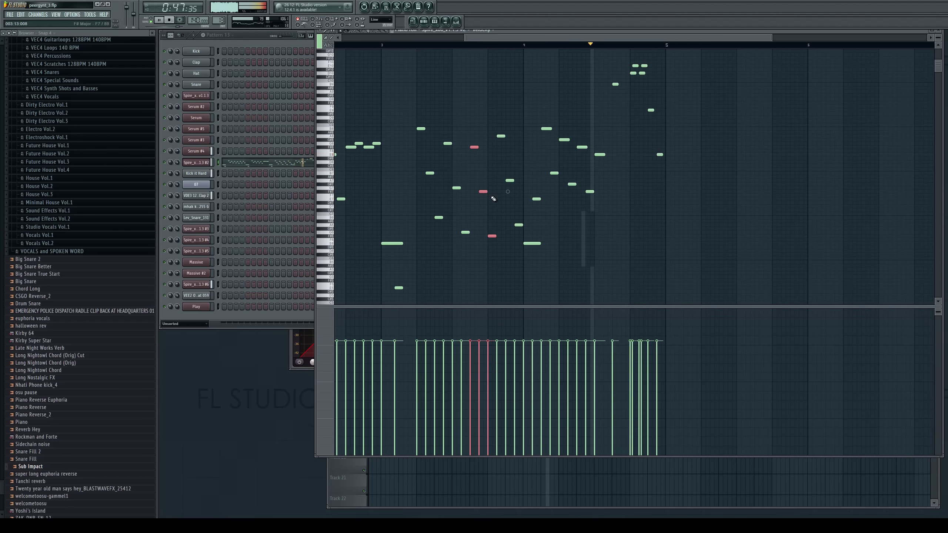
Lower the closing run of high notes at the end of bar 4 by one octave and play the passage
key("space")
left_click_drag(726, 197, 616, 57)
scroll(626, 68, "up", 2)
key("space")
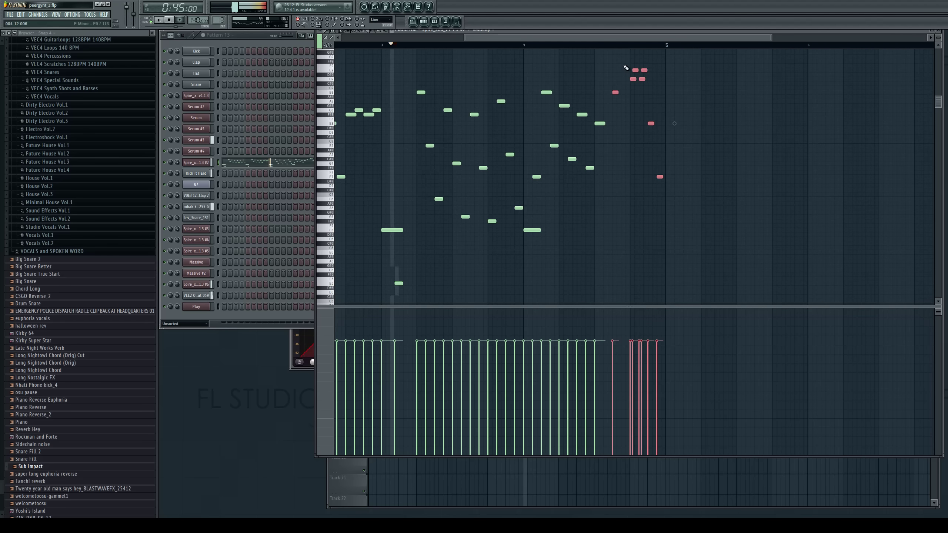
Deselect the notes, listen through the edited Pattern 13 arpeggio and return to the playlist
left_click_drag(647, 34, 406, 59)
left_click(487, 74, "ctrl")
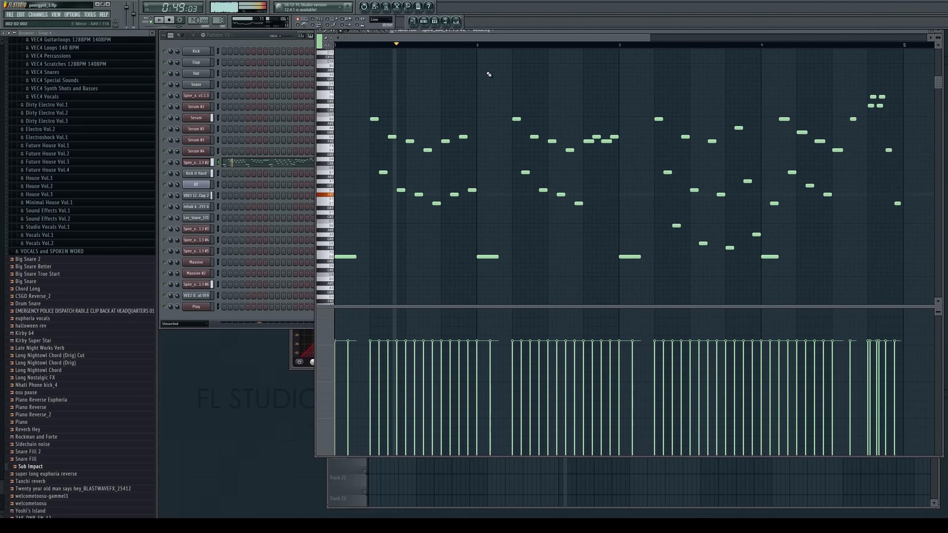
left_click_drag(508, 37, 667, 63)
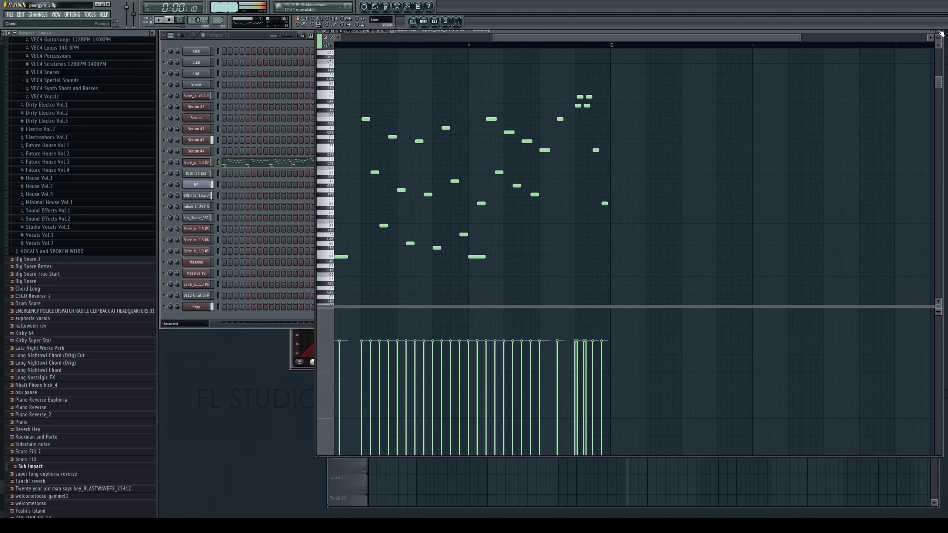
key("F5")
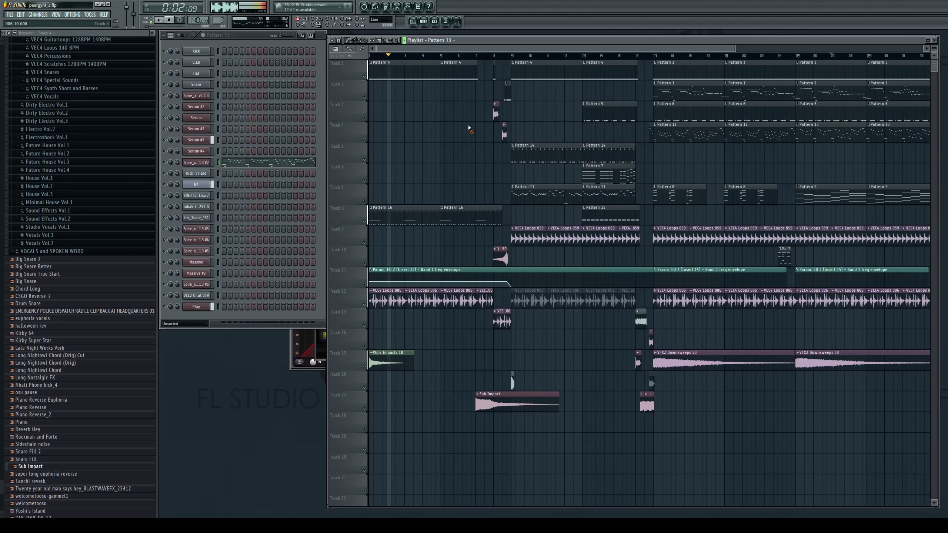
Clone Pattern 7 into a new pattern and select the Massive channel in the copy
left_click_drag(634, 48, 777, 94)
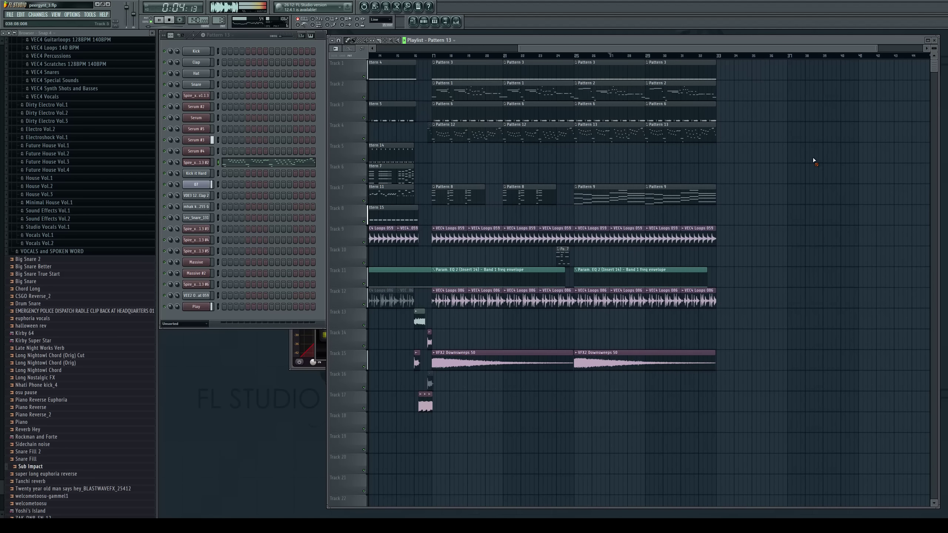
left_click(608, 194)
left_click(207, 285)
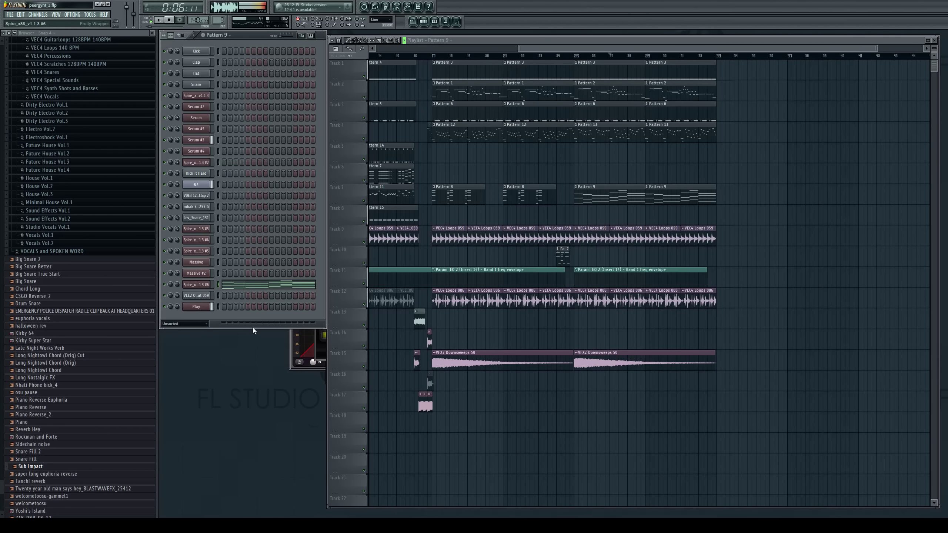
left_click(402, 178)
right_click(220, 39)
left_click(266, 65)
left_click(202, 265)
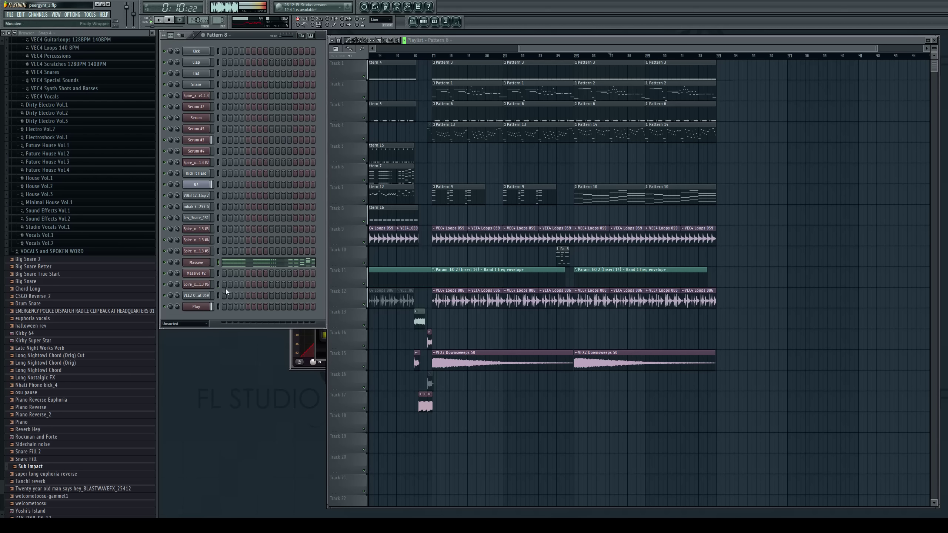
Lengthen the held chords in bars 2 and 4 of Pattern 8's Massive part so they end exactly at the bar lines
left_click(158, 20)
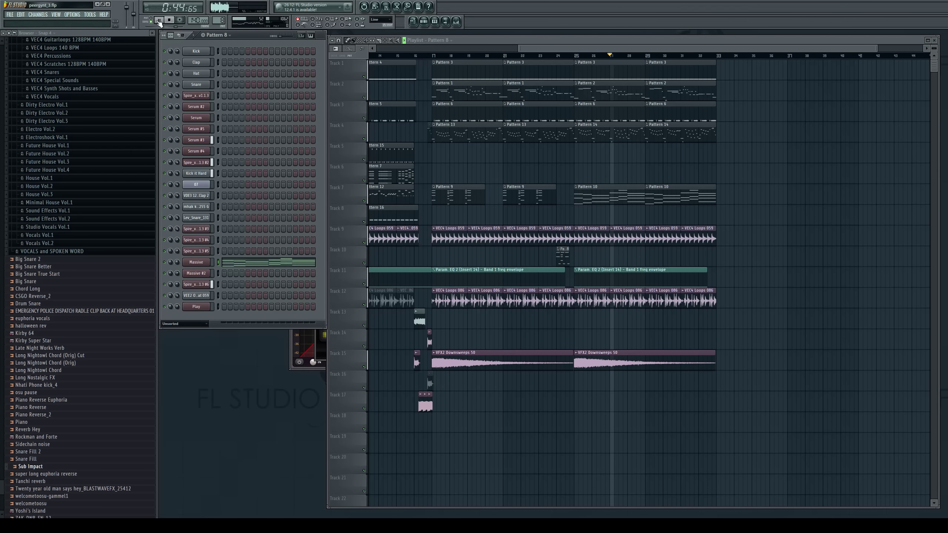
left_click(151, 20)
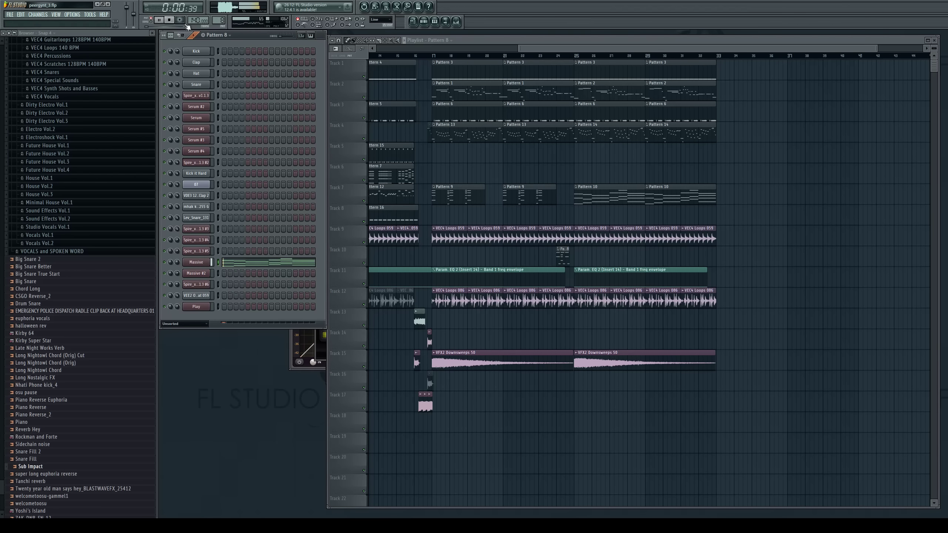
left_click(235, 266)
left_click_drag(576, 105, 612, 287)
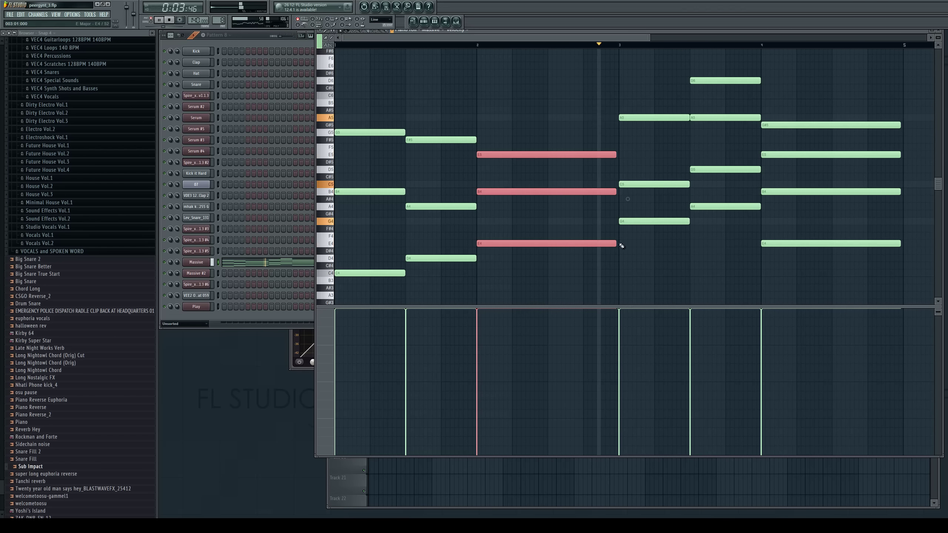
left_click_drag(836, 108, 900, 236)
key("space")
left_click(527, 78, "ctrl")
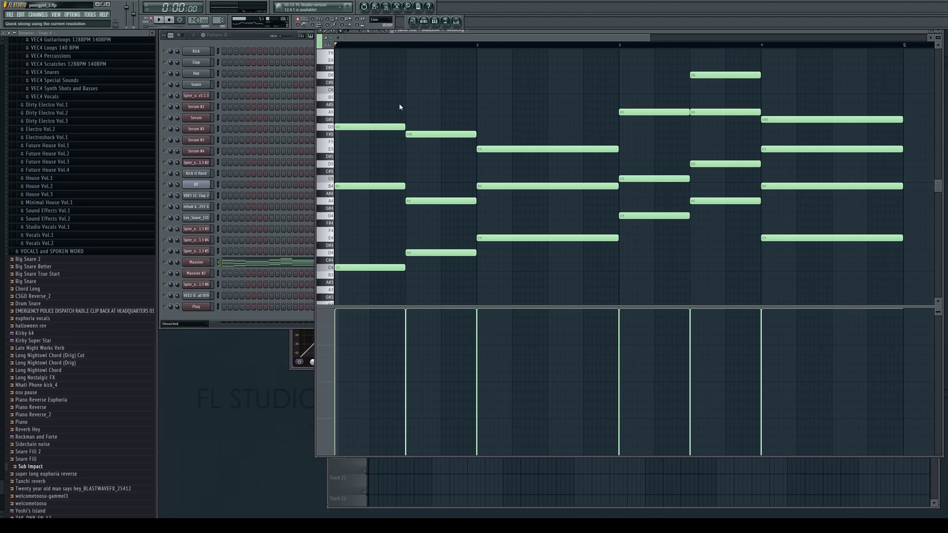
Chop all the Massive chords in Pattern 8 into repeated eighth notes and play the pattern
key("ctrl+u")
key("ctrl+z")
key("ctrl+u")
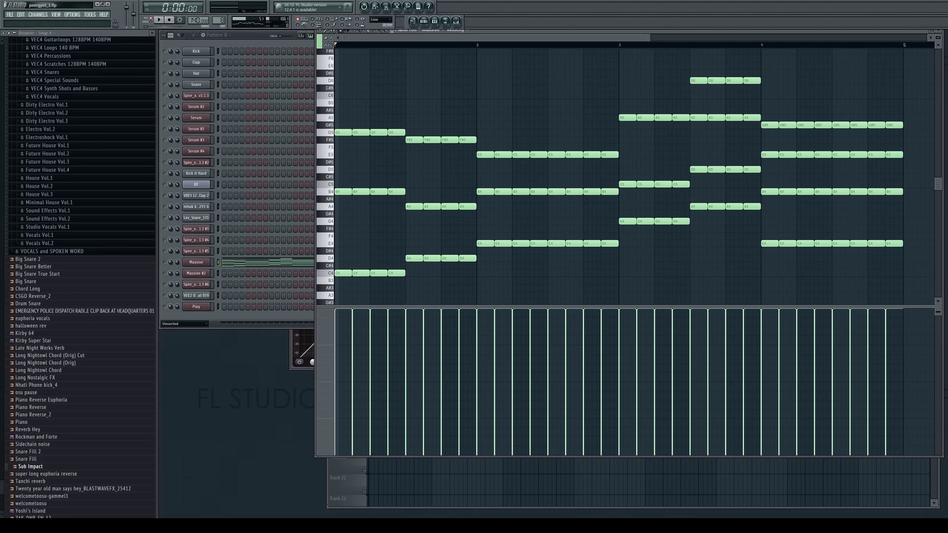
key("space")
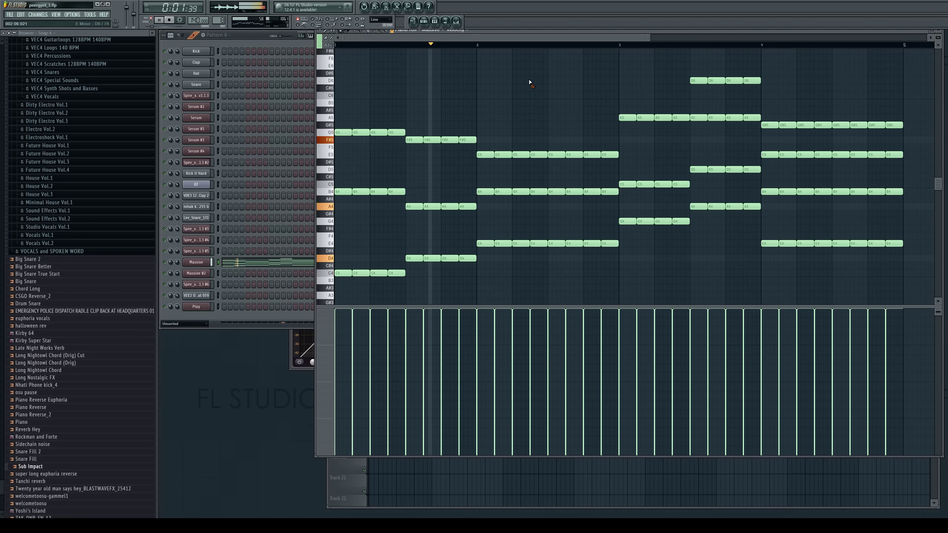
key("space")
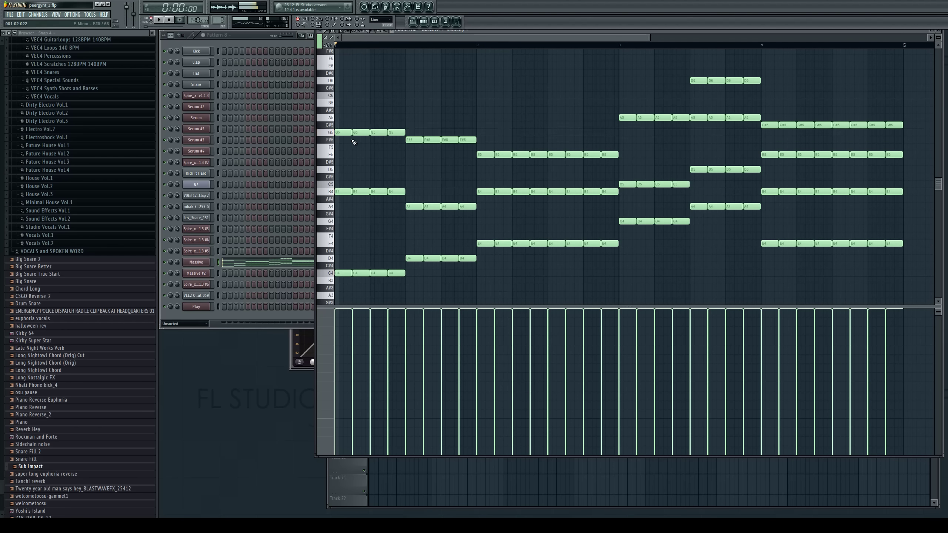
left_click_drag(341, 131, 352, 170)
left_click(355, 170)
right_click(349, 171)
right_click(359, 171)
Place two consecutive Pattern 8 clips on Track 6 at bars 25 and 29 and listen to the arrangement from bar 25
key("space")
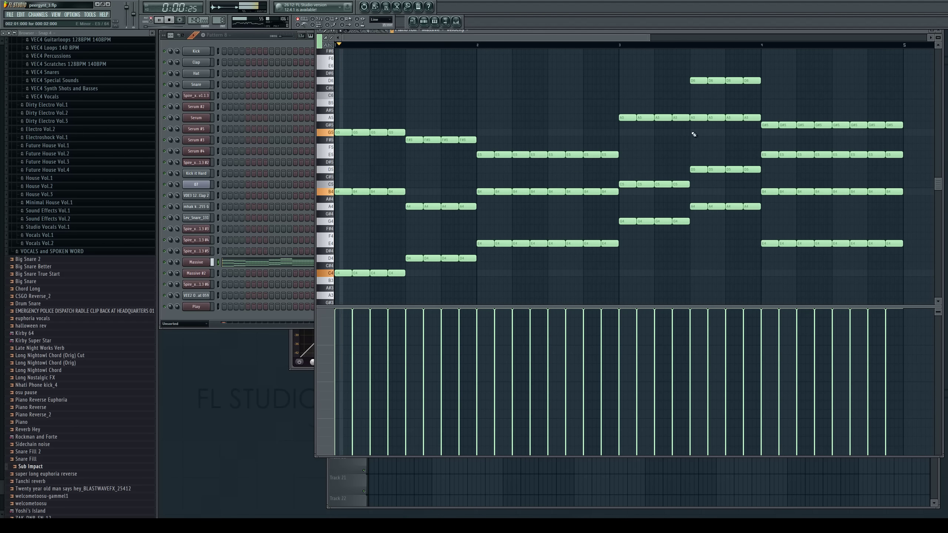
left_click(942, 36)
left_click(584, 174)
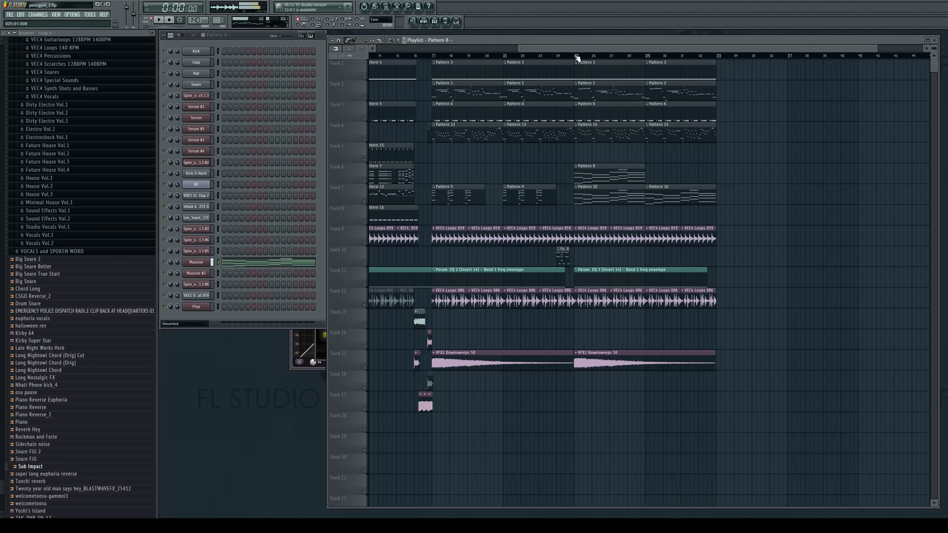
key("space")
left_click_drag(589, 47, 637, 47)
left_click(571, 178)
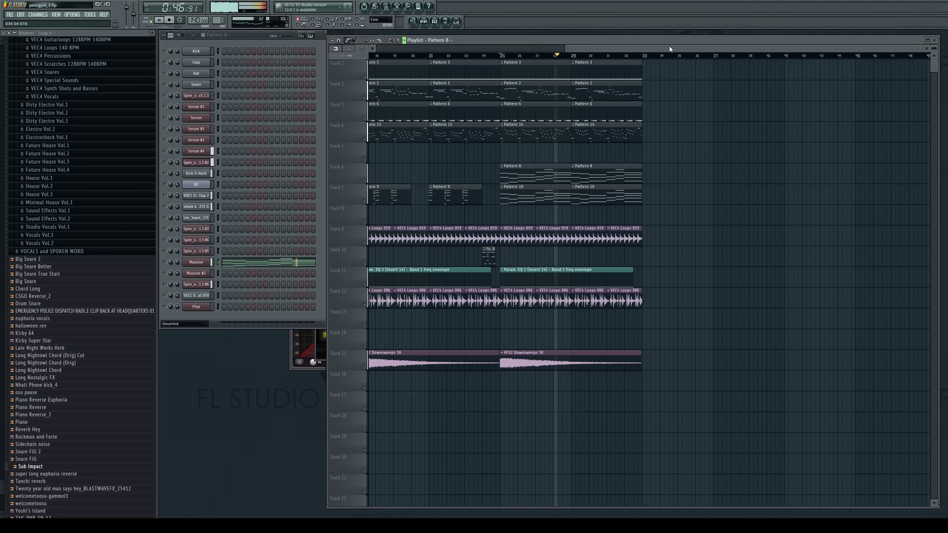
left_click_drag(671, 43, 691, 46)
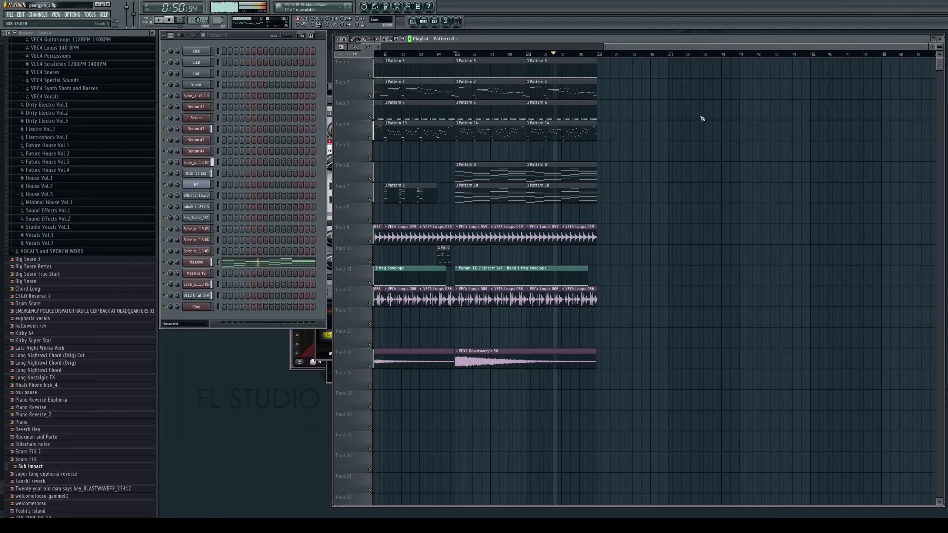
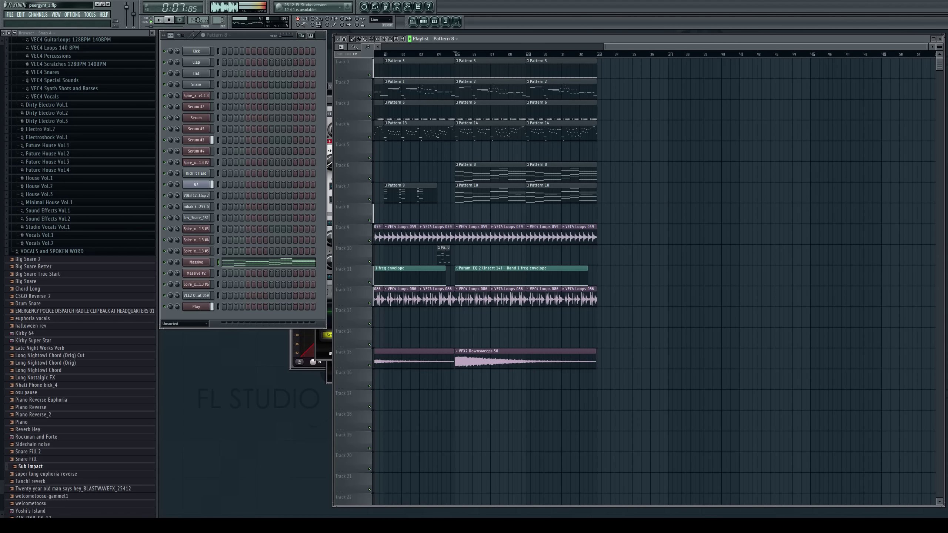
key("space")
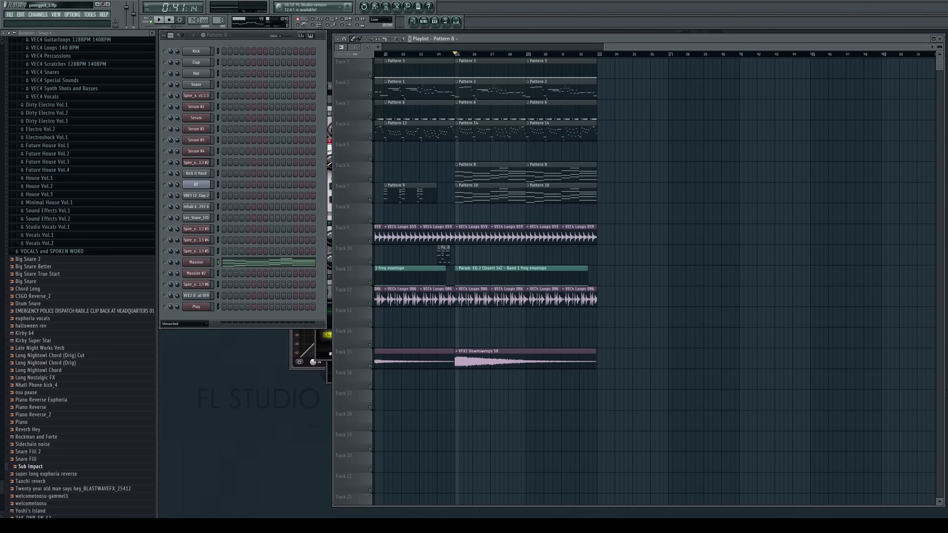
key("space")
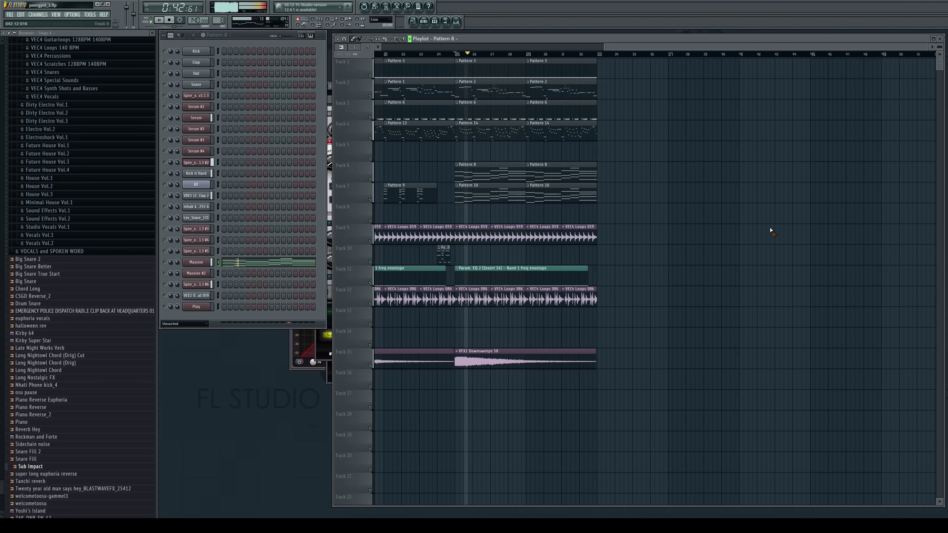
key("space")
In Pattern 10's Spire part, copy the B4 note of bar 2 up one octave to B5 and delete that chord's E4
left_click(495, 201)
left_click(262, 283)
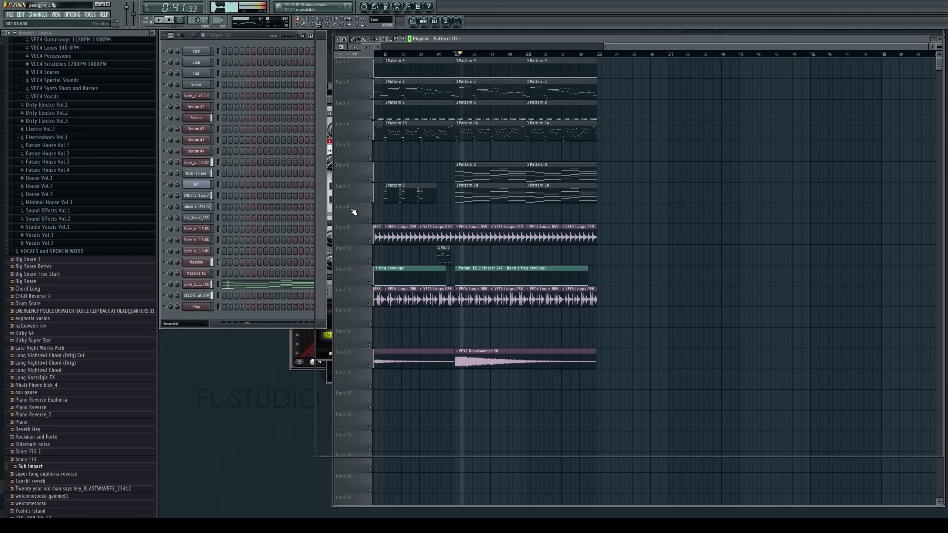
left_click_drag(440, 38, 365, 42)
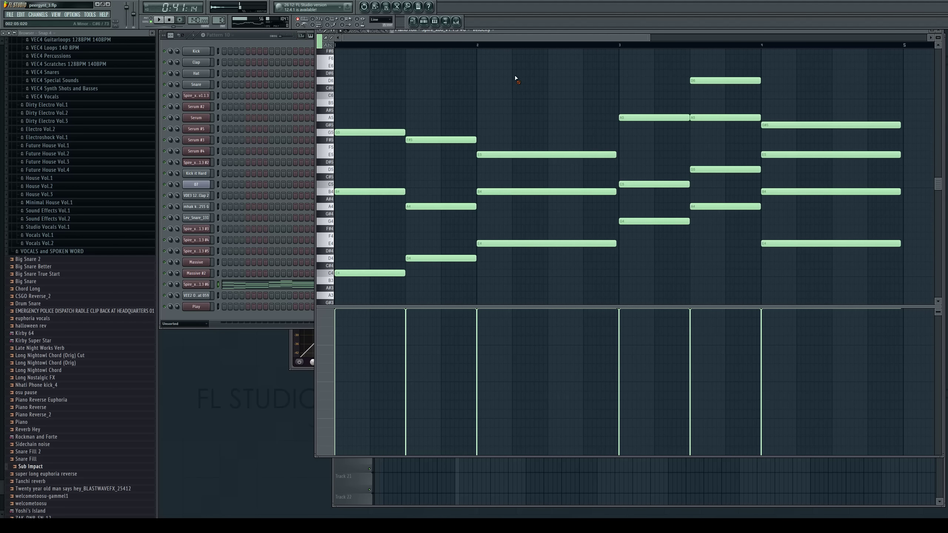
left_click_drag(487, 191, 489, 101)
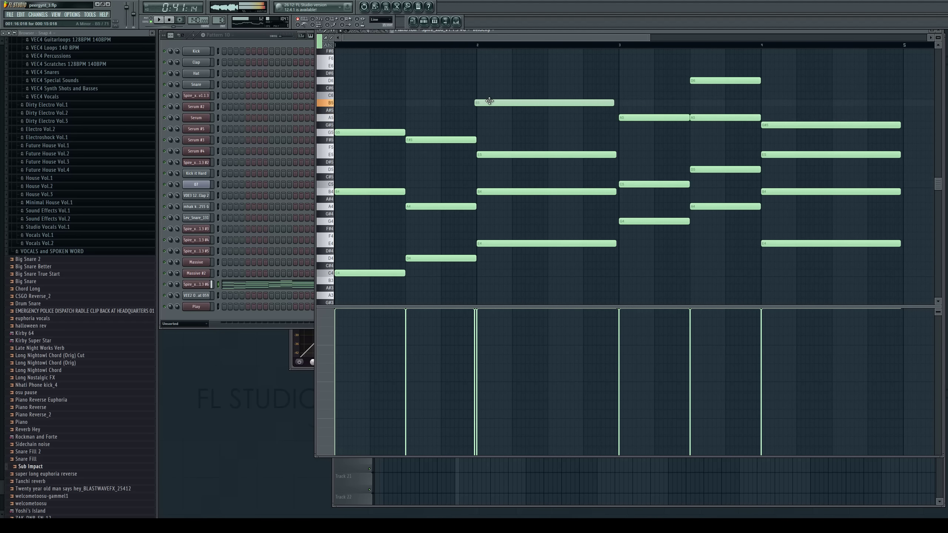
key("space")
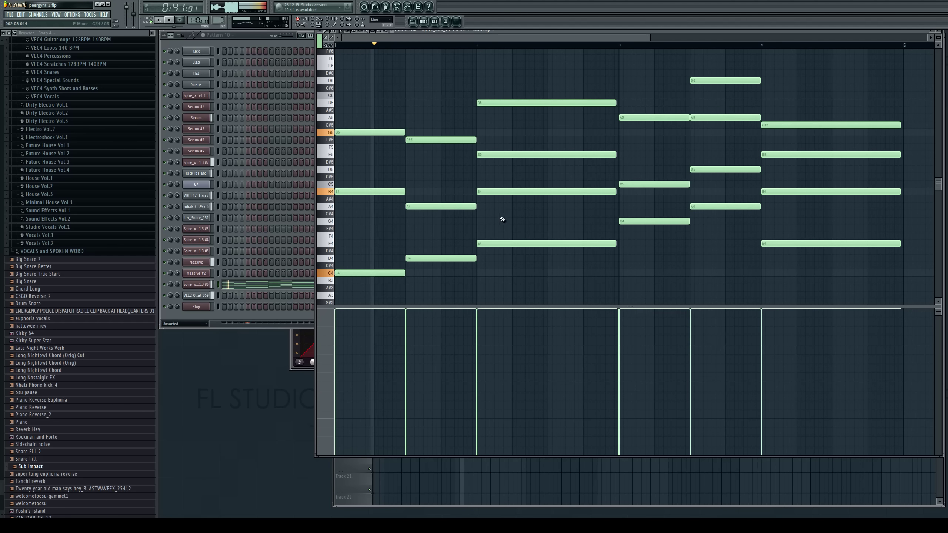
right_click(527, 243)
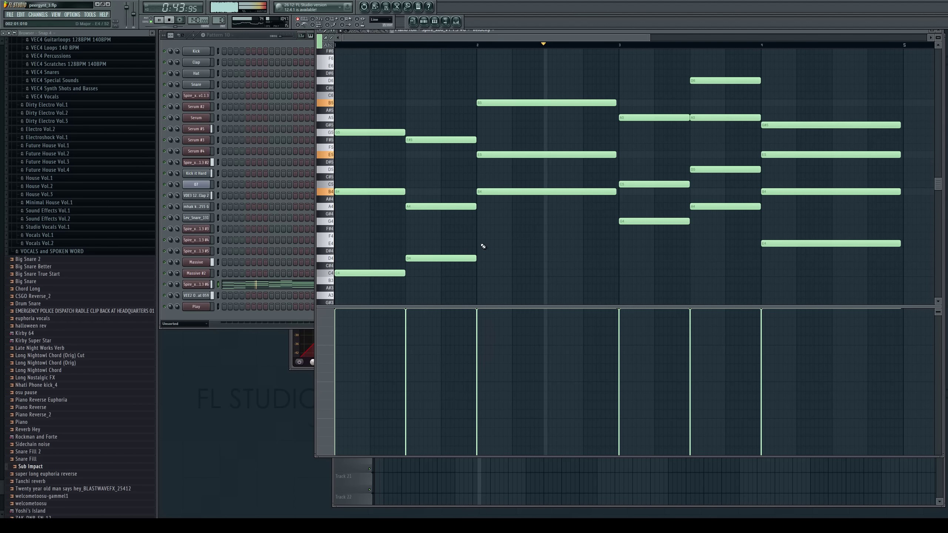
key("space")
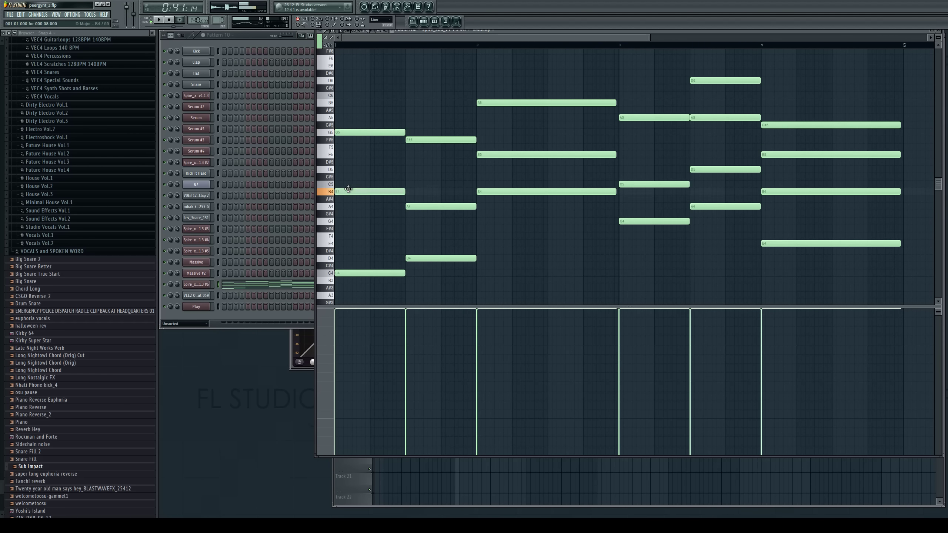
Add C6 to the first chord and D6 to the second chord of bar 1, delete their low root notes and play
left_click(360, 96)
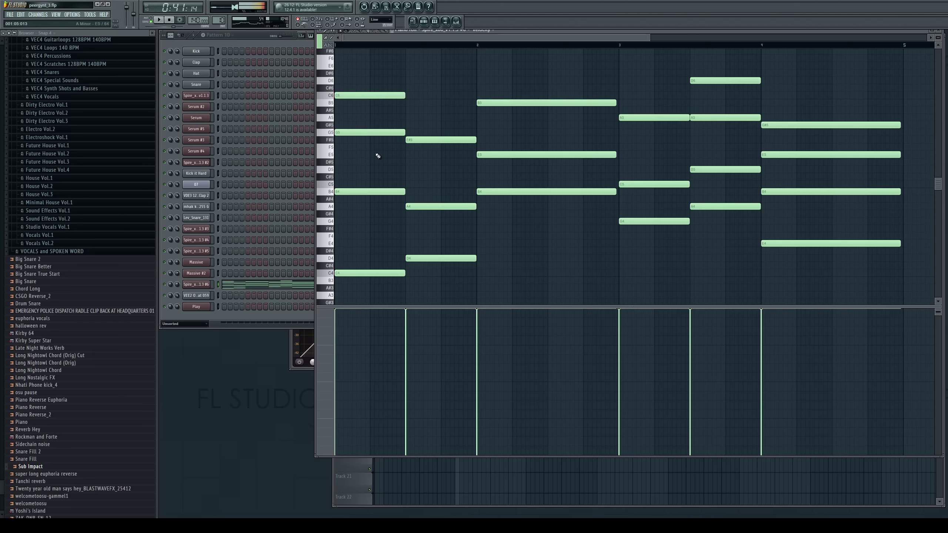
left_click(407, 80)
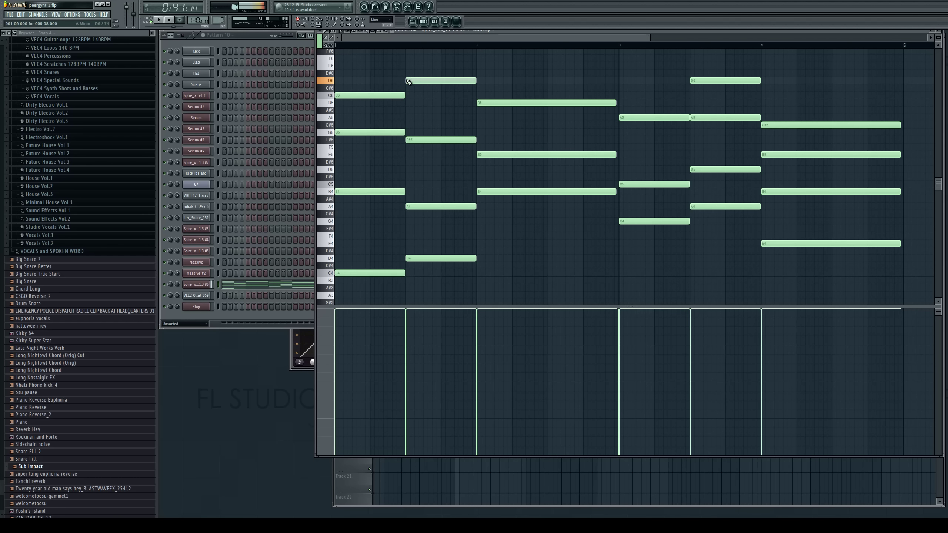
right_click(417, 259)
key("space")
scroll(440, 265, "up", 2)
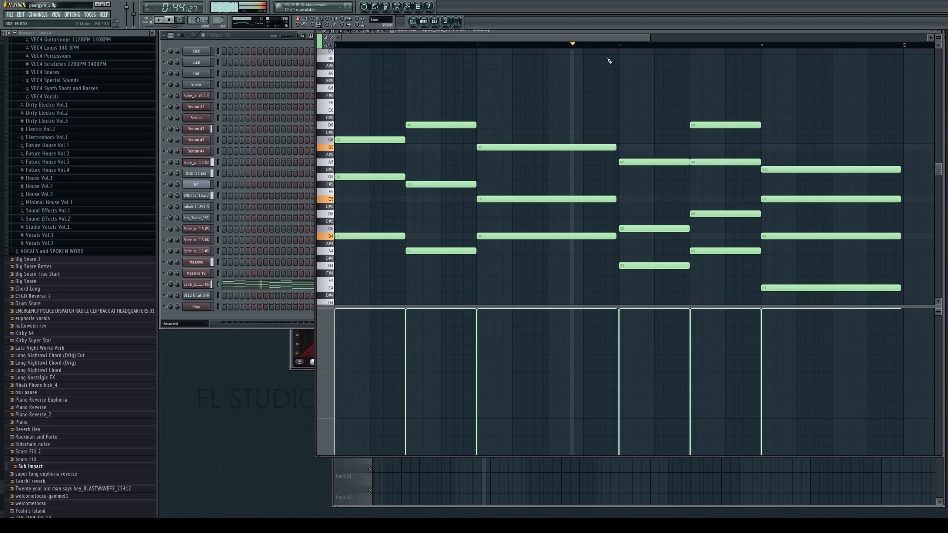
left_click_drag(613, 34, 522, 55)
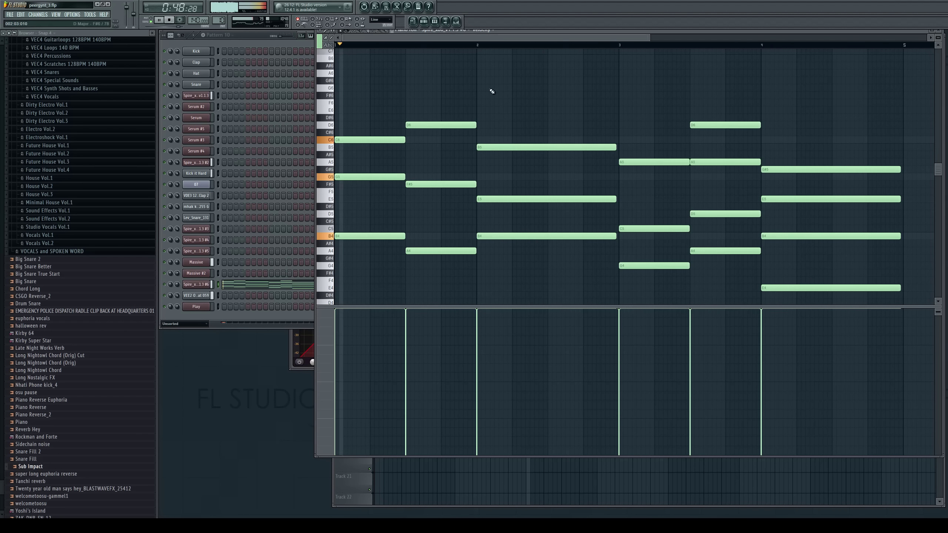
key("space")
Top the two bar 1 chords with E6 and F#6 and the bar 2 chord with E6 while listening to the passage
left_click(337, 110)
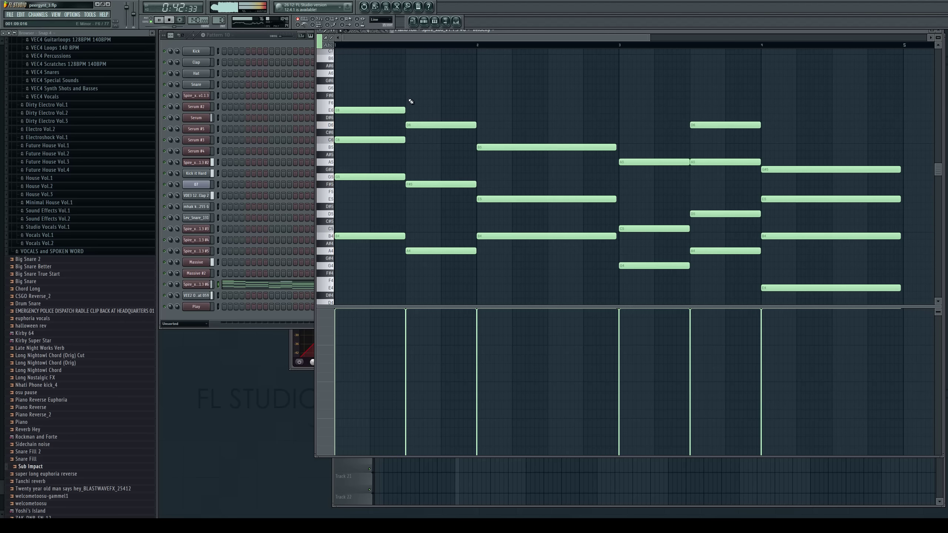
left_click(407, 96)
key("space")
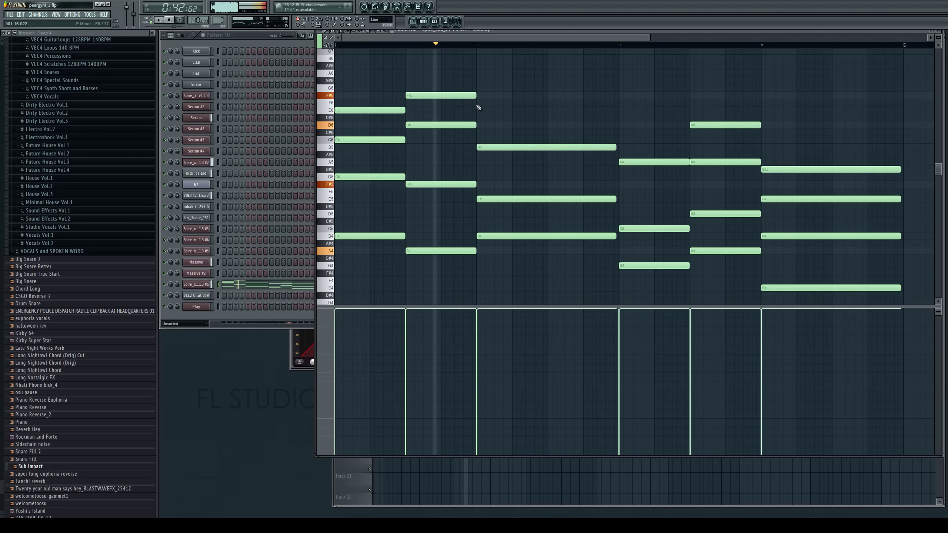
left_click(480, 110)
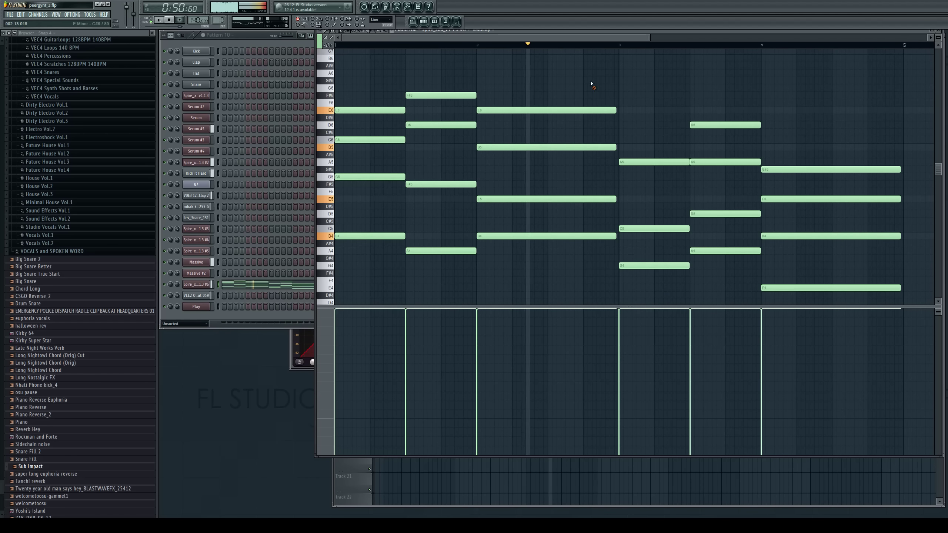
key("space")
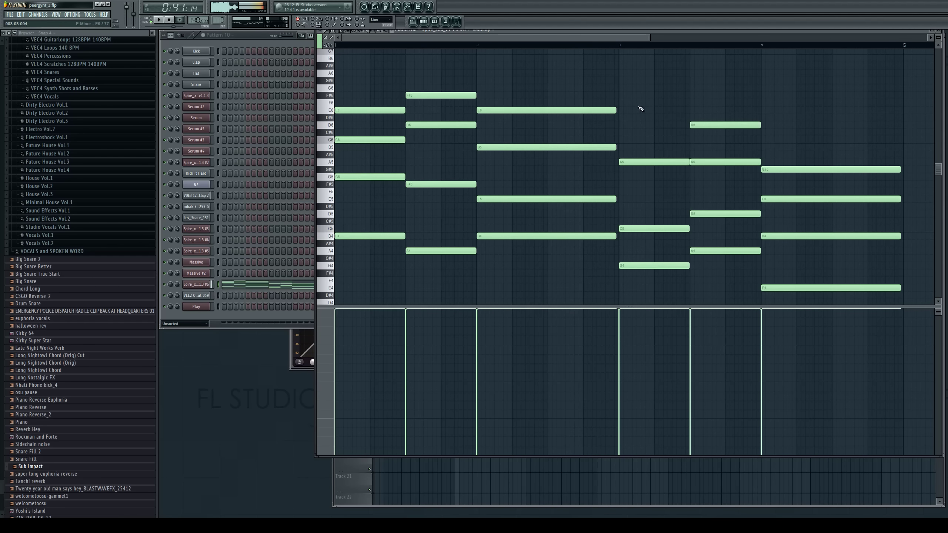
Add an E6 note on top of the first chord in bar 3 and play from there
left_click(636, 103)
left_click_drag(618, 114, 618, 120)
left_click(621, 46)
key("space")
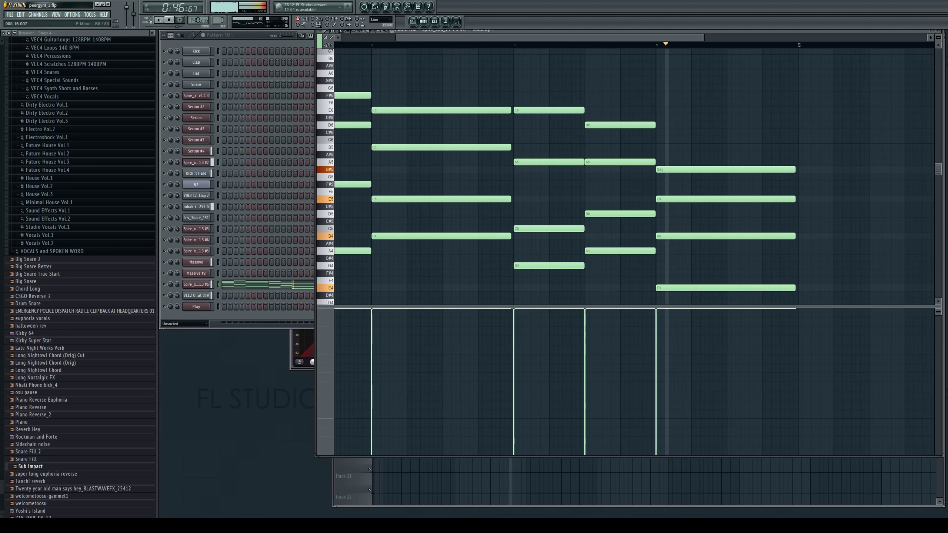
key("space")
In pattern mode, raise the lowest note of Pattern 10's first chord from B4 to C5, play it and close the piano roll
key("F5")
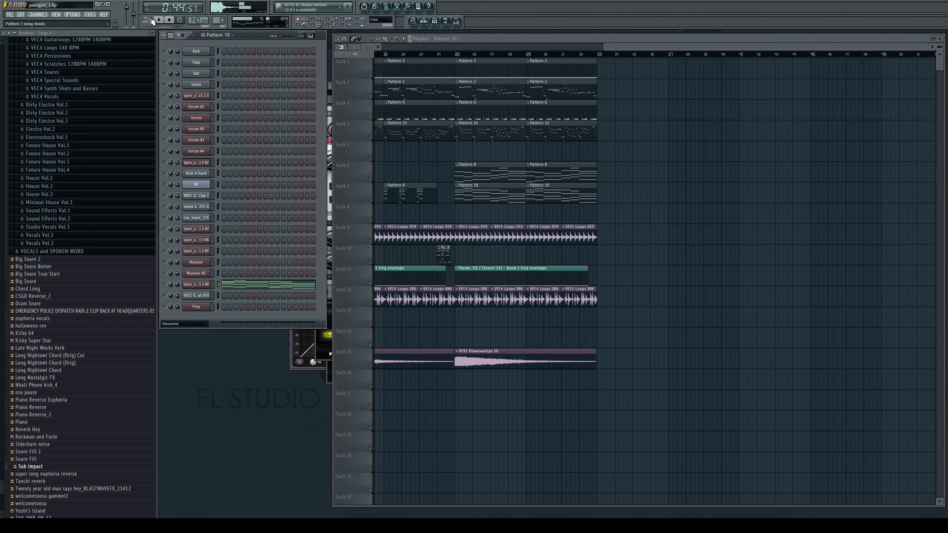
left_click(474, 174)
left_click(457, 191)
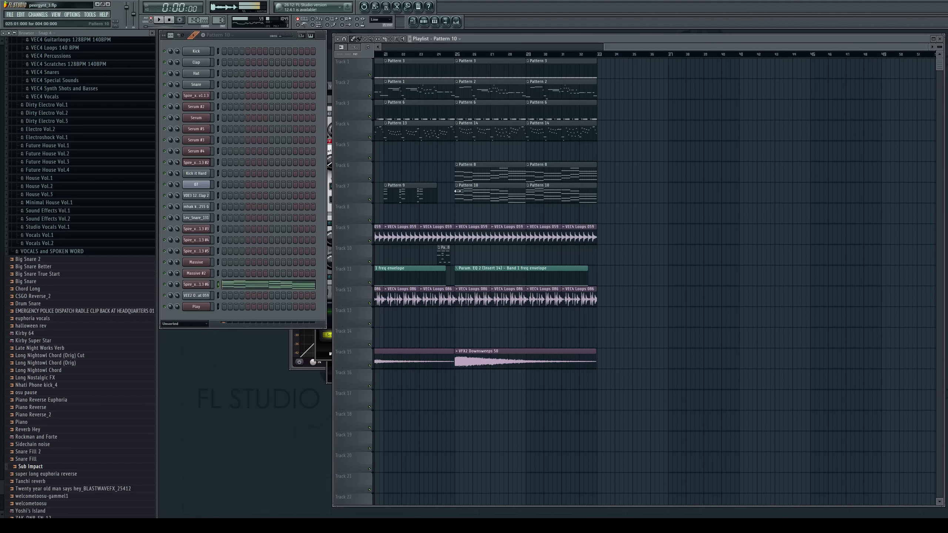
left_click(235, 287)
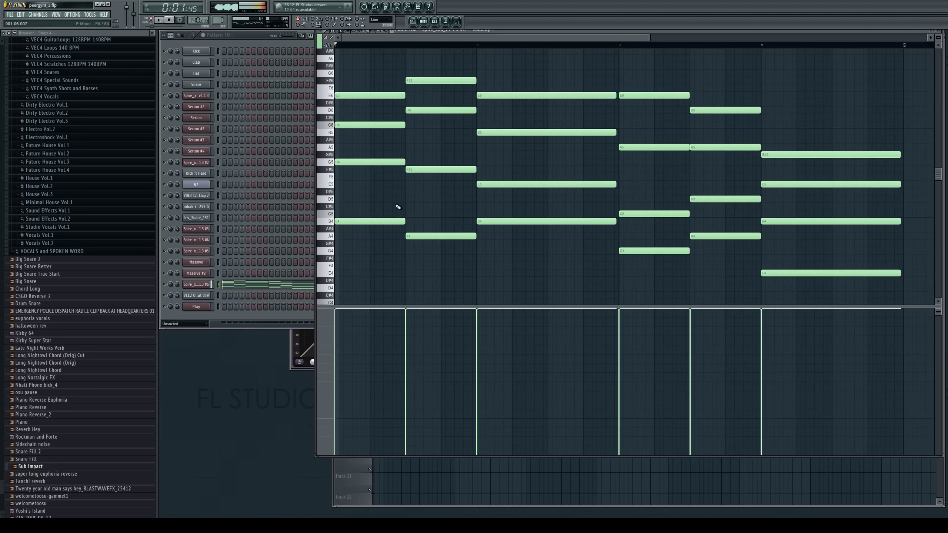
left_click(337, 214)
key("space")
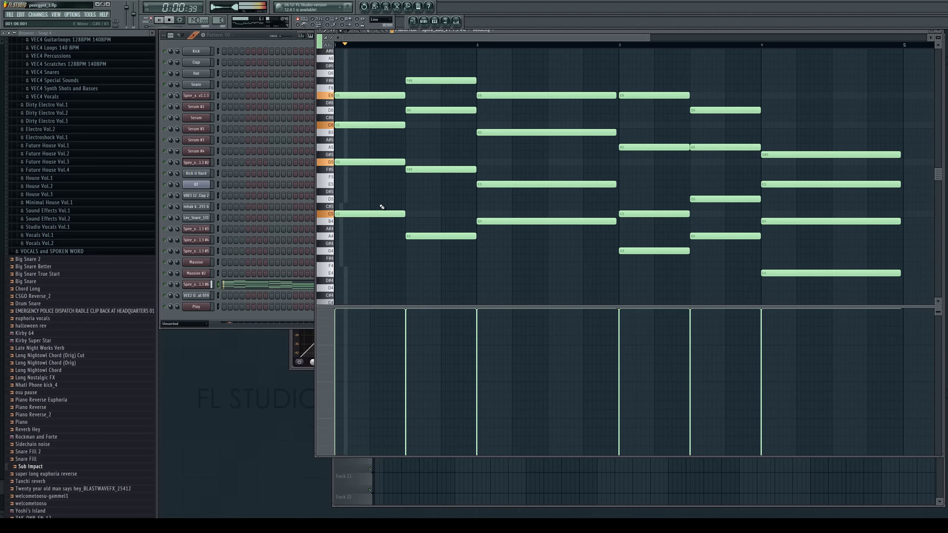
left_click(942, 33)
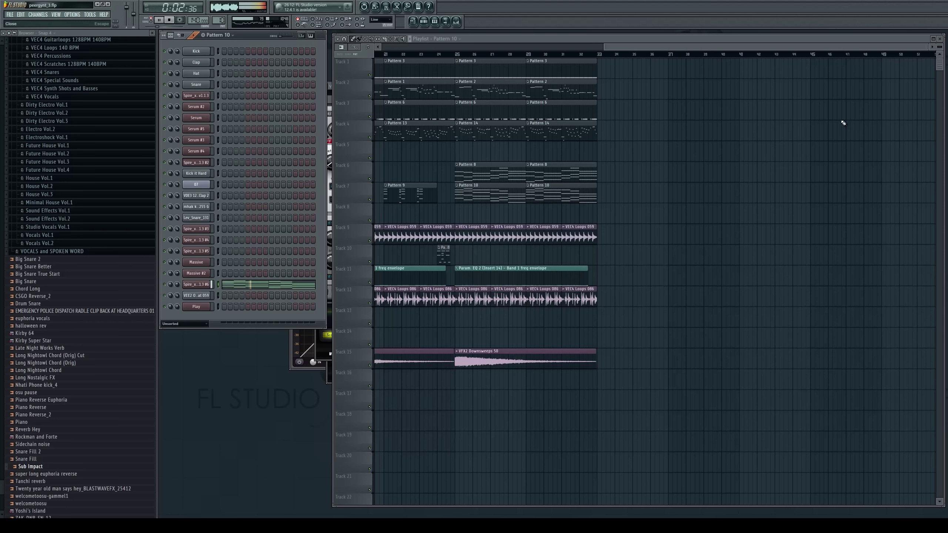
Play Pattern 8 and cut all notes from its Massive channel
left_click(509, 173)
key("space")
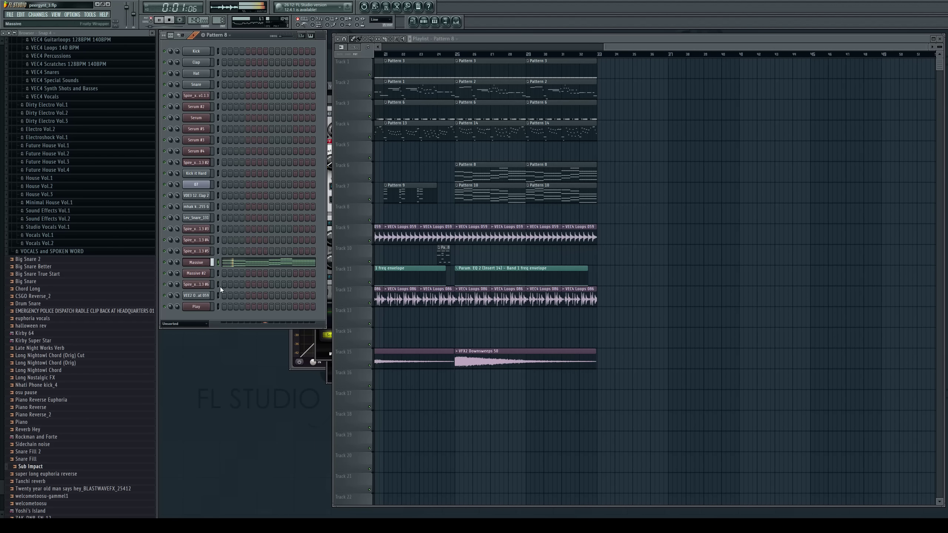
key("ctrl+x")
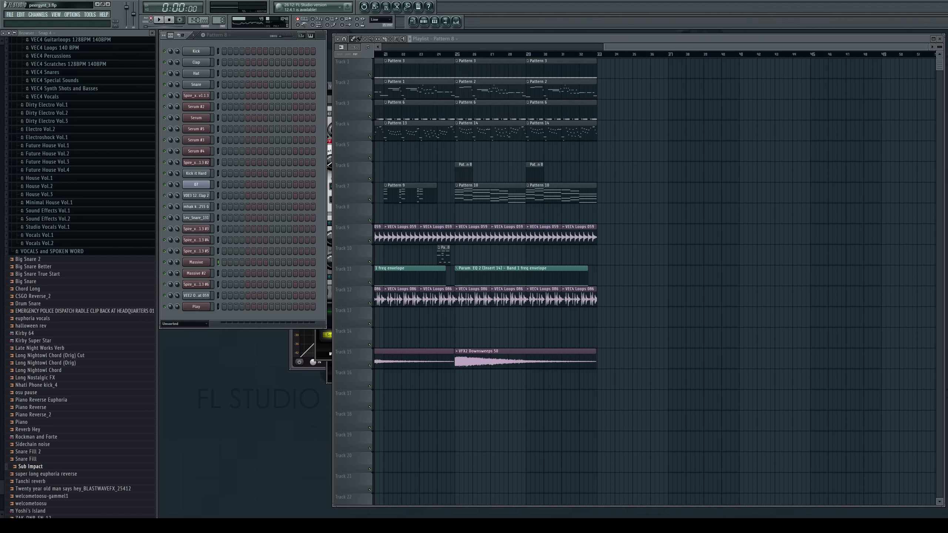
Play the arrangement from bar 17 to listen to the section leading into bar 25
left_click_drag(646, 53, 525, 54)
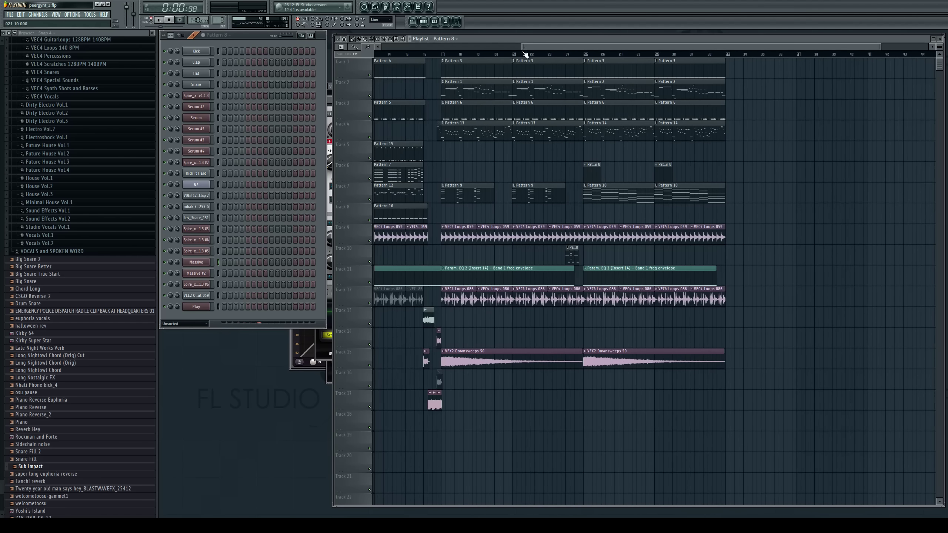
left_click(443, 55)
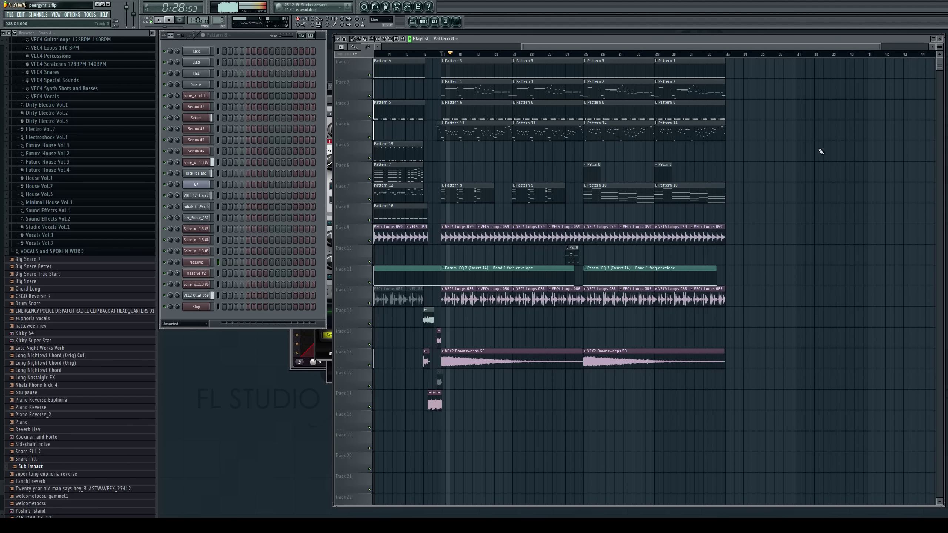
mouse_move(712, 47)
left_mouse_down()
mouse_move(676, 46)
mouse_move(712, 58)
left_mouse_up()
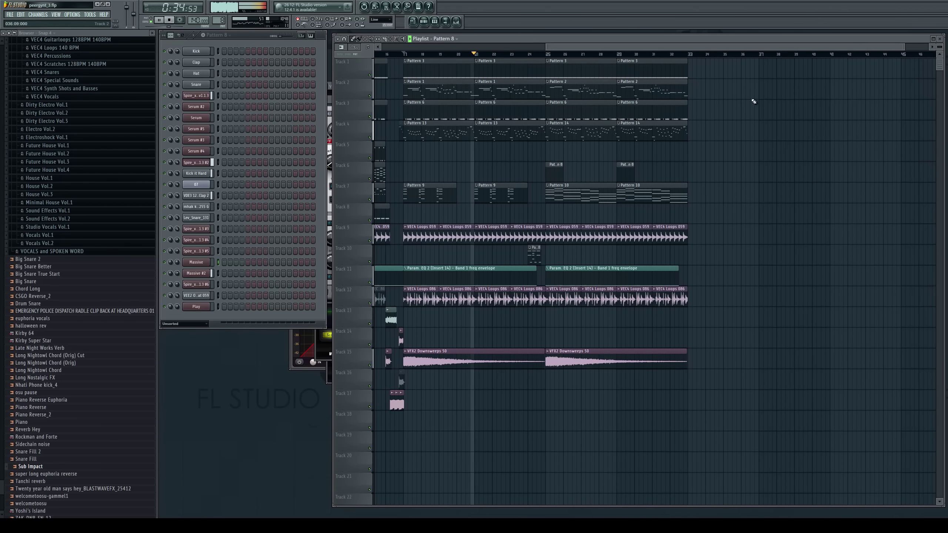
Clone Pattern 18, replace the Play channel's notes in the clone with Pattern 10's chords and open them in the piano roll
left_click(574, 198)
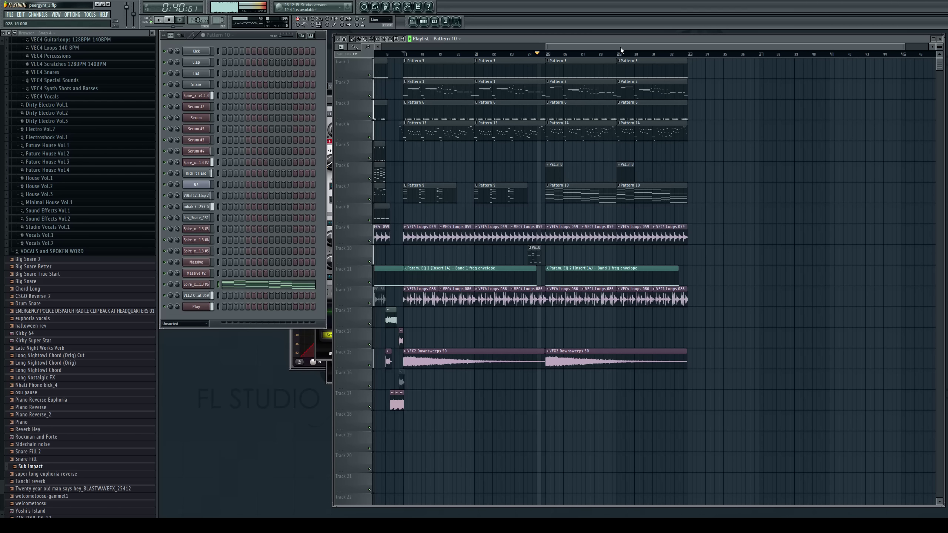
left_click(534, 256)
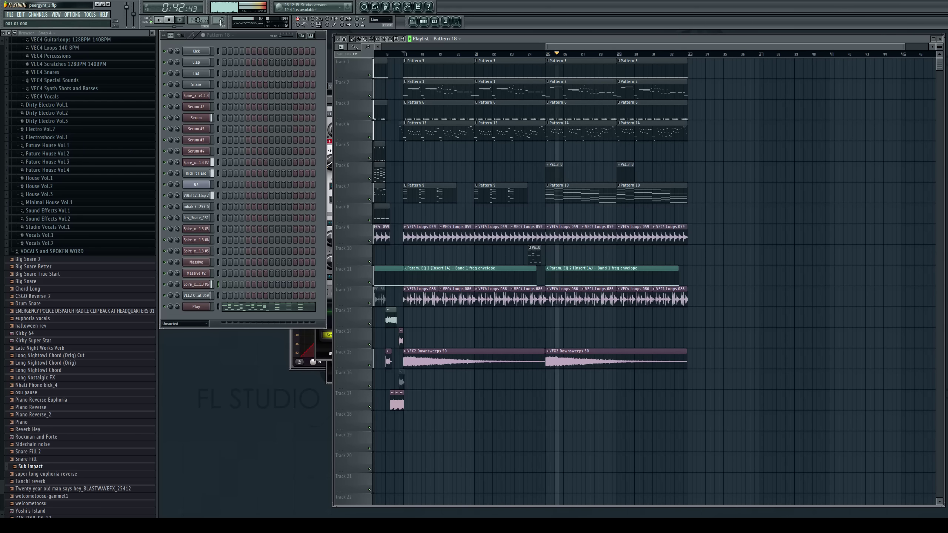
key("ctrl+shift+c")
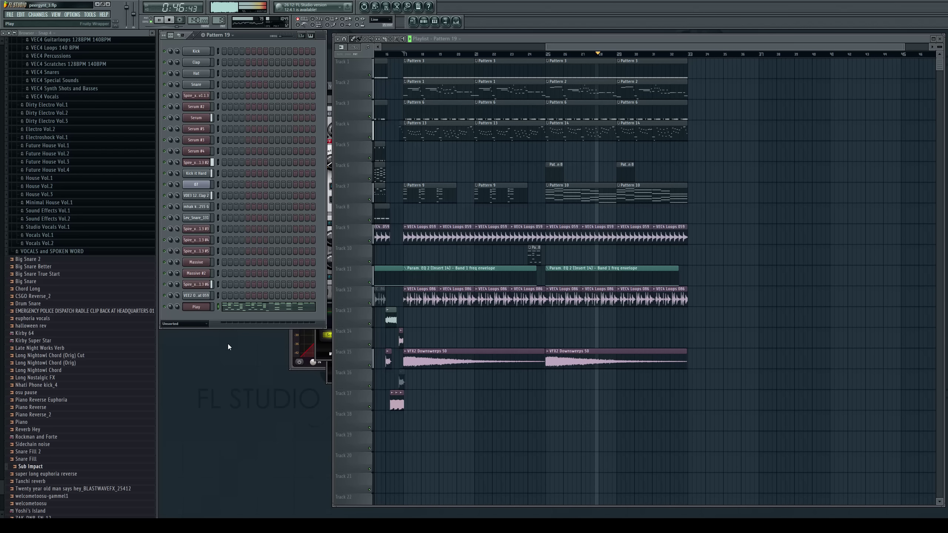
key("ctrl+v")
left_click(230, 312)
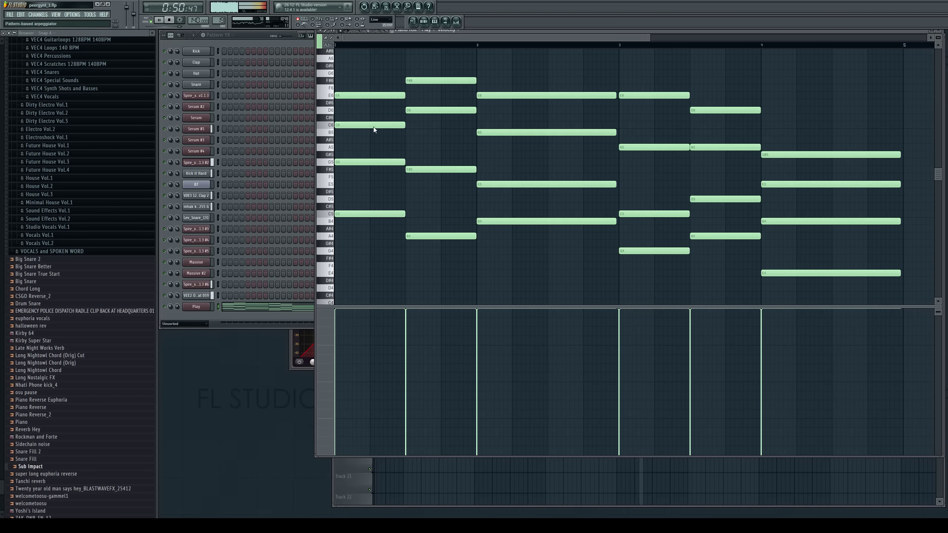
Chop the Play channel's chords into one-beat notes, play them and place Pattern 19 on Track 8 at bar 25
key("ctrl+u")
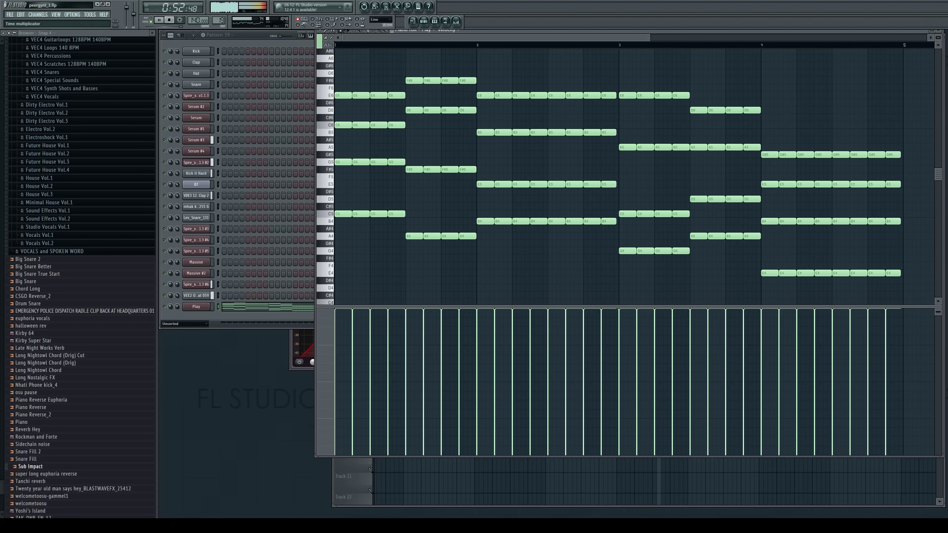
scroll(631, 243, "down", 1)
scroll(630, 243, "up", 3)
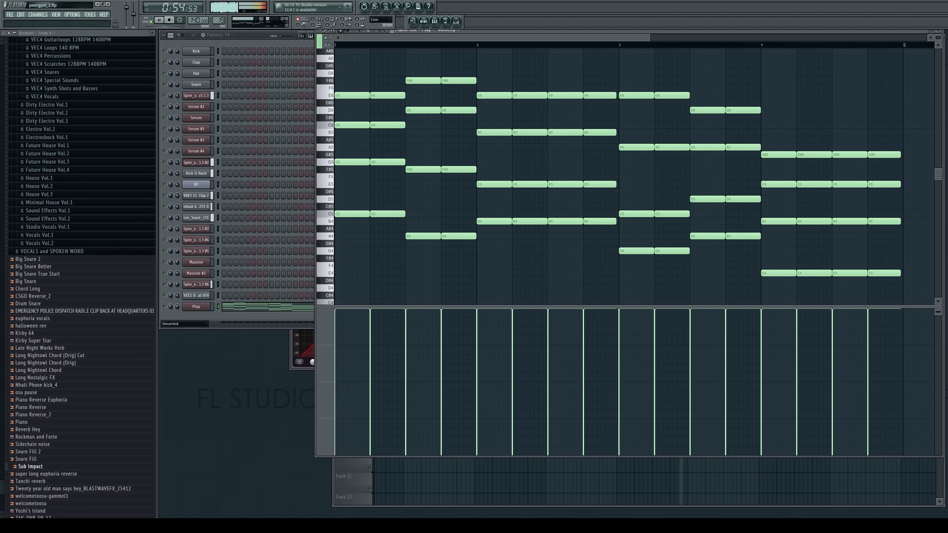
key("space")
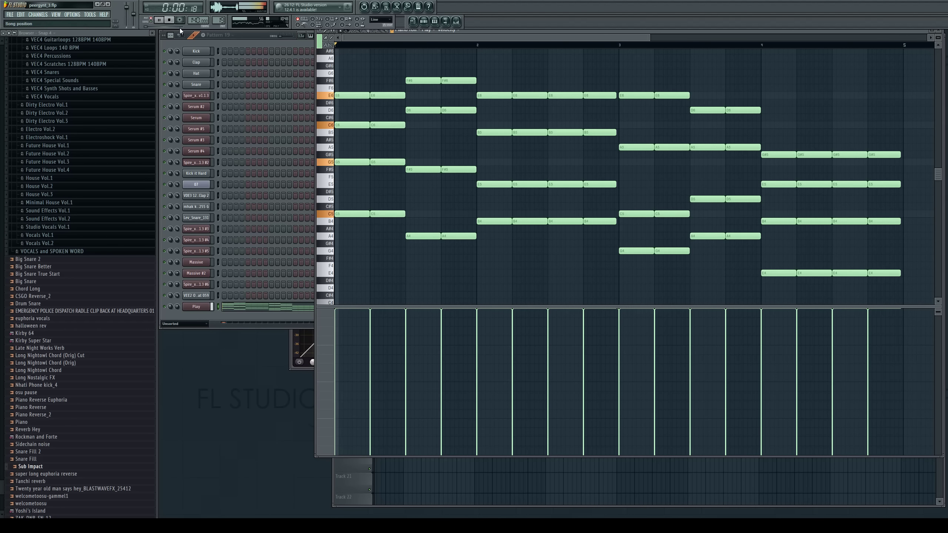
left_click(941, 32)
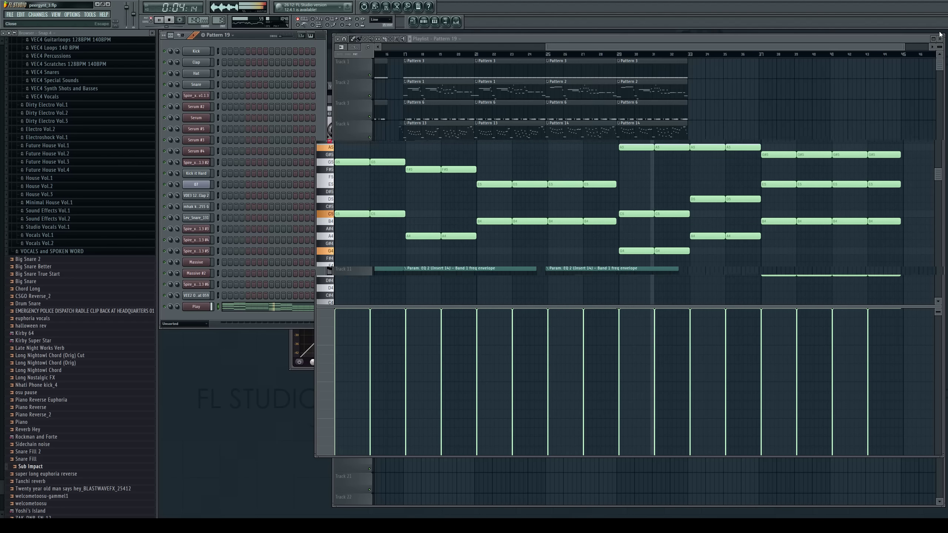
left_click(541, 214)
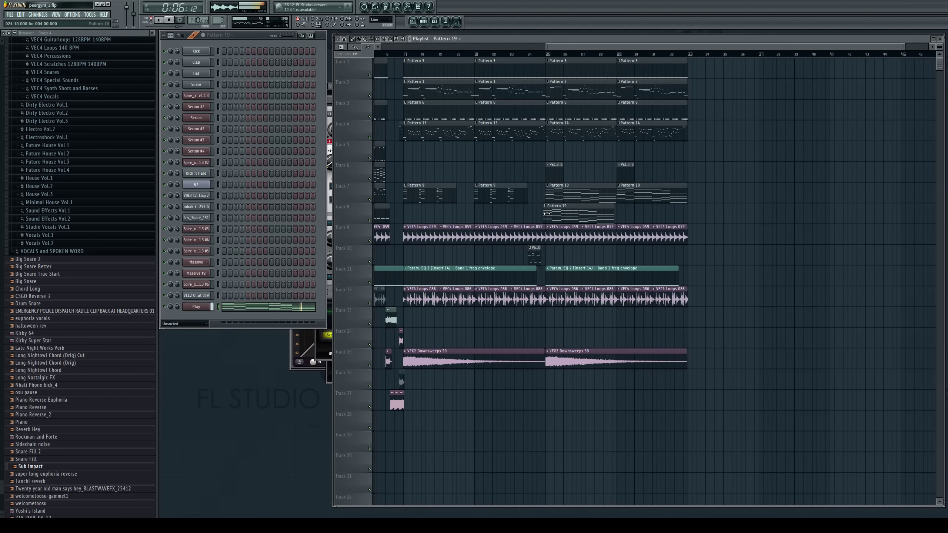
In bar 1 of the Play channel, add two short offbeat B6 notes over the first chord and two A6 notes over the second
left_click(238, 307)
scroll(353, 138, "up", 3)
left_click(348, 95)
right_click(348, 97)
left_click(353, 110)
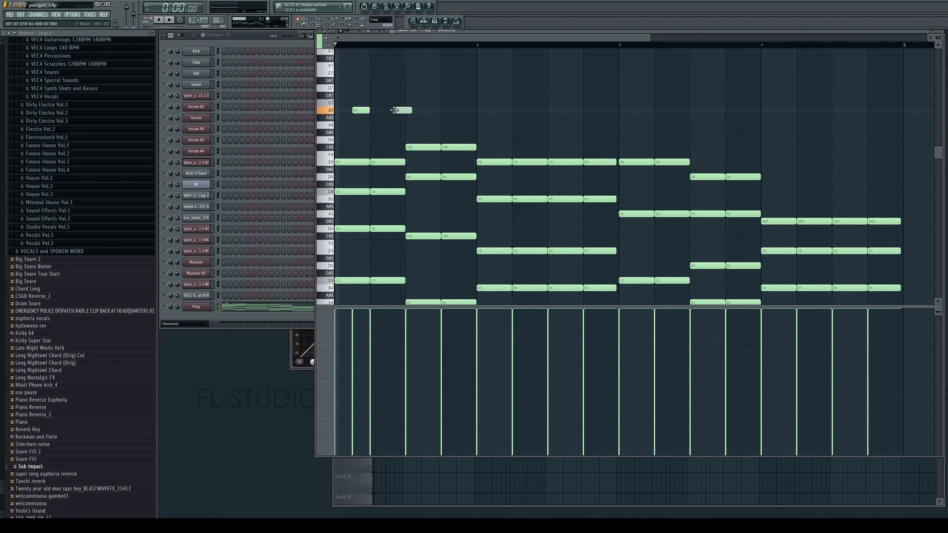
left_click_drag(421, 125, 462, 126)
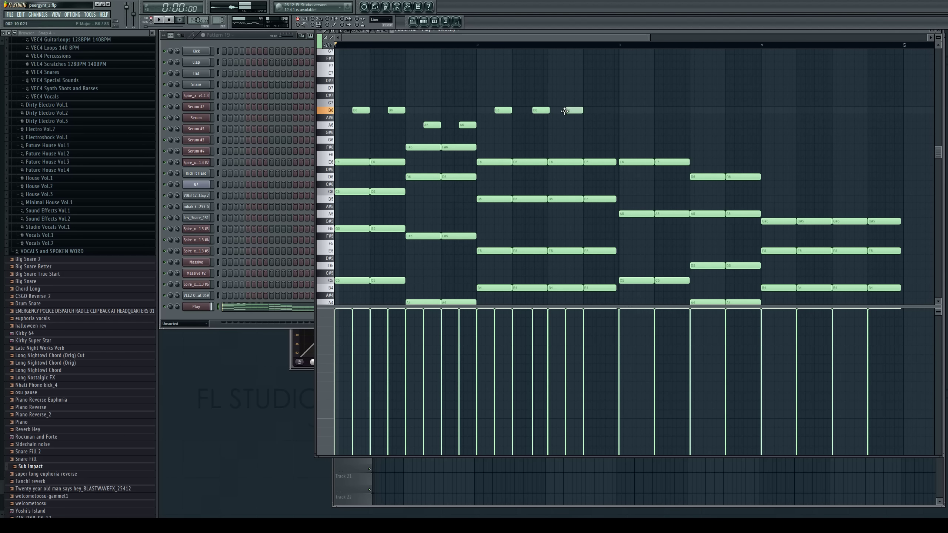
Continue the offbeat notes with four B6 in bar 2, two A6 and two F#6 in bar 3, and four G#6 in bar 4
left_click_drag(535, 111, 533, 111)
left_click_drag(598, 108, 601, 109)
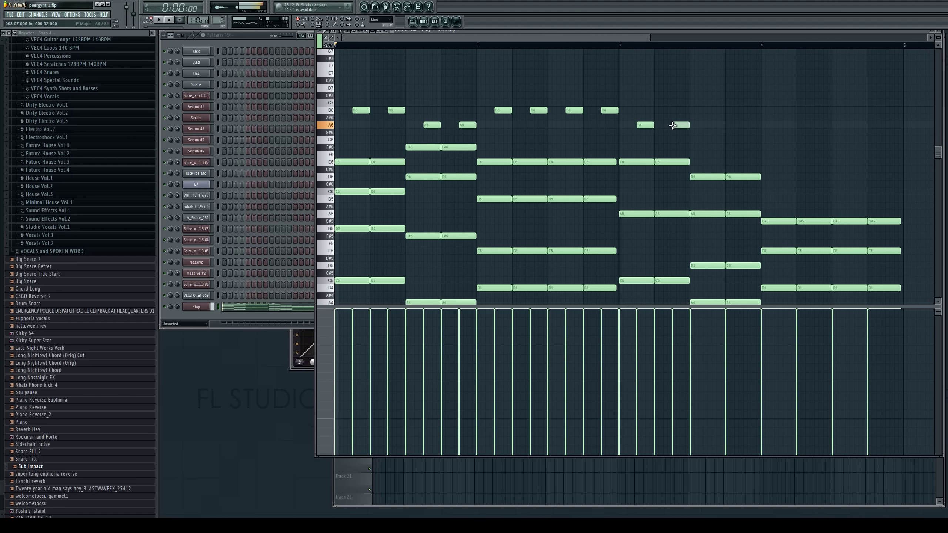
left_click_drag(695, 141, 744, 150)
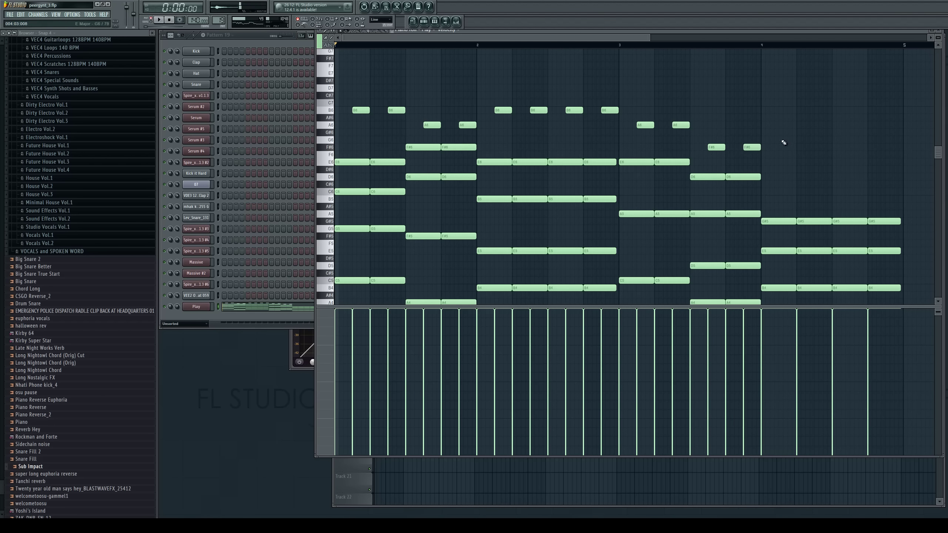
left_click_drag(811, 137, 816, 135)
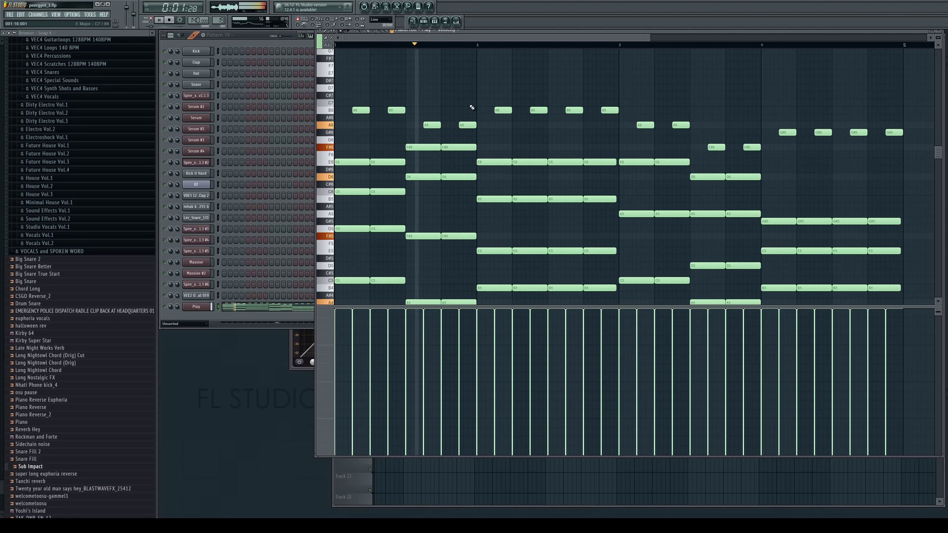
Try the offbeat notes at lower octaves during playback, return them to their original octave and deselect them
left_click_drag(915, 140, 364, 70)
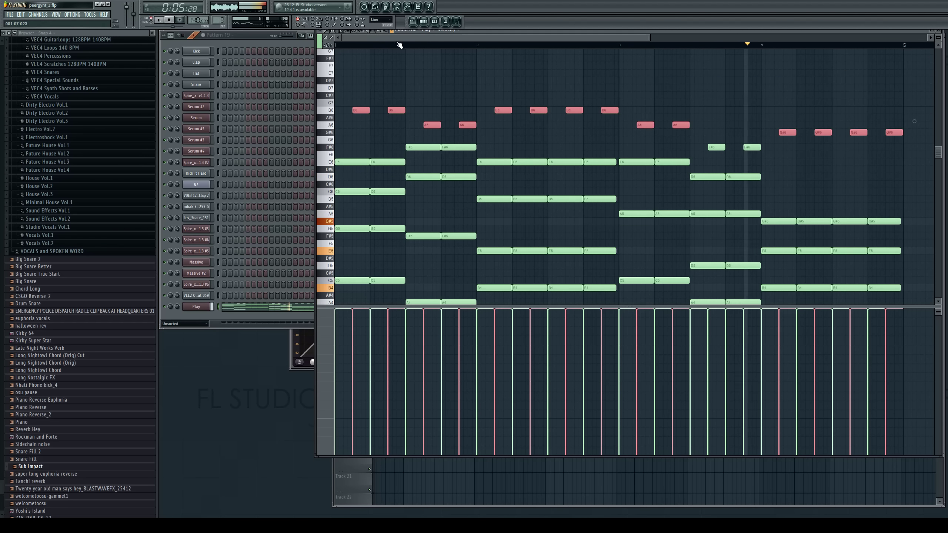
key("space")
left_click_drag(747, 138, 682, 146)
key("ctrl+Down")
key("ctrl+Down")
key("space")
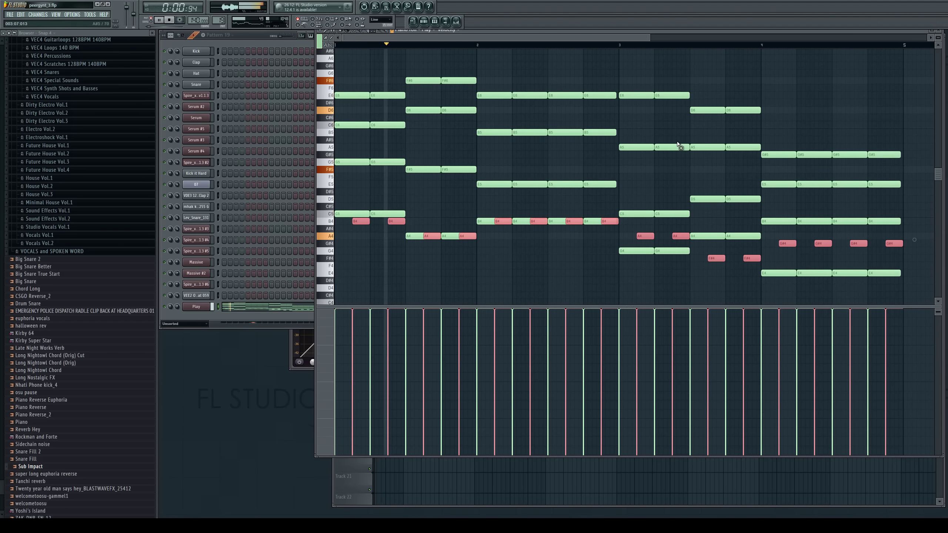
key("ctrl+Down")
key("ctrl+Up")
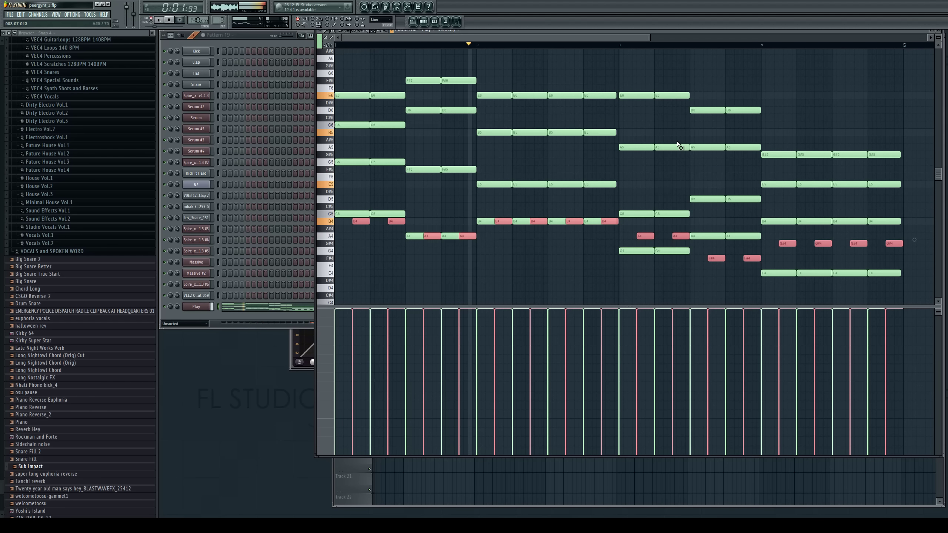
key("ctrl+Up")
key("ctrl+Up")
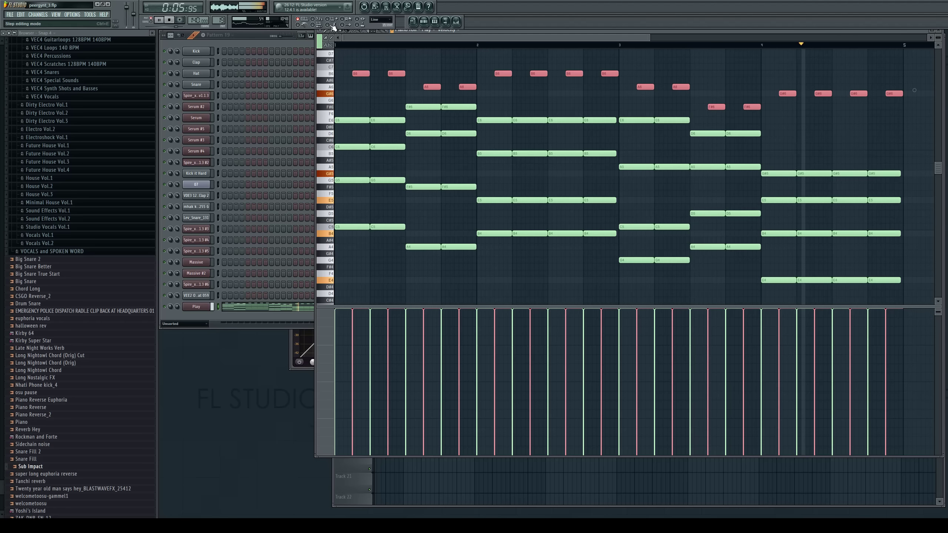
key("space")
key("ctrl+d")
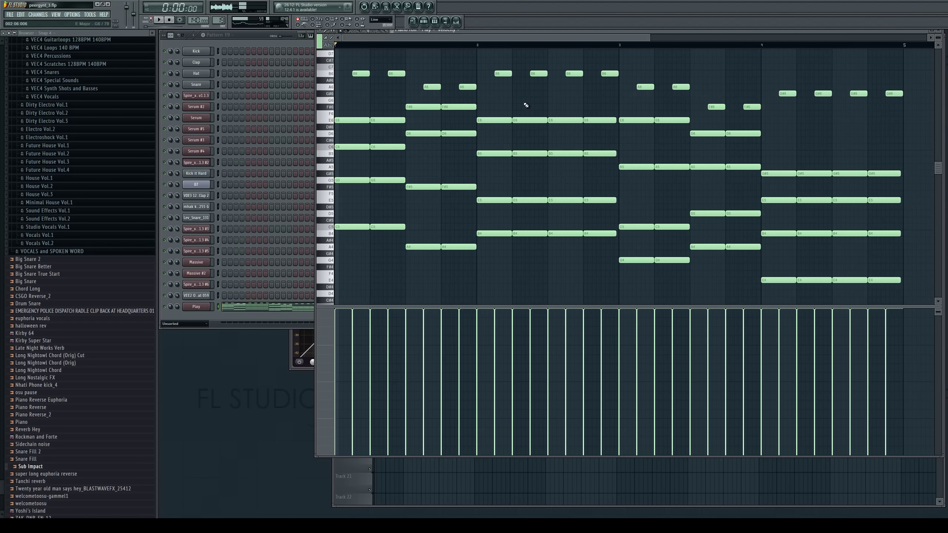
Raise the whole pattern one octave, lower the offbeat notes three octaves so they start on B4, and play
left_click_drag(349, 58, 903, 104)
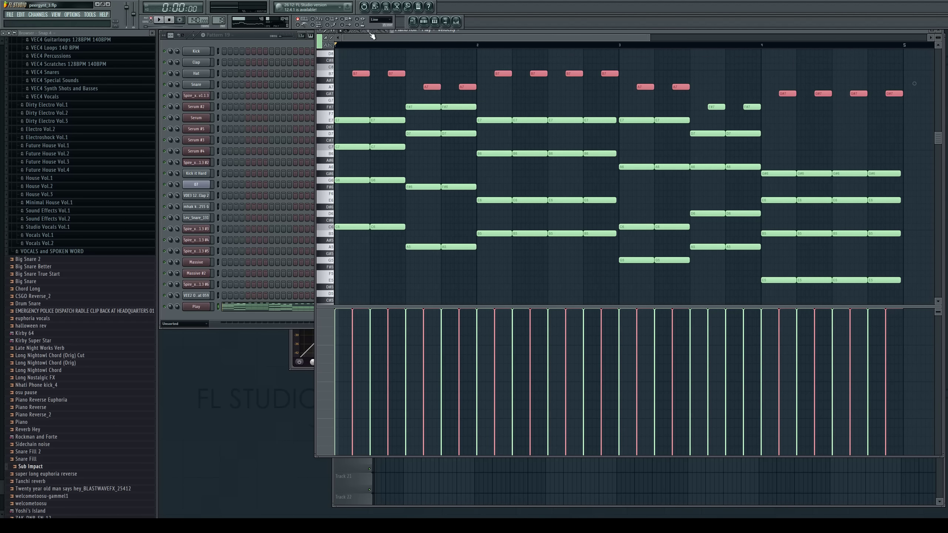
left_click_drag(551, 33, 550, 47)
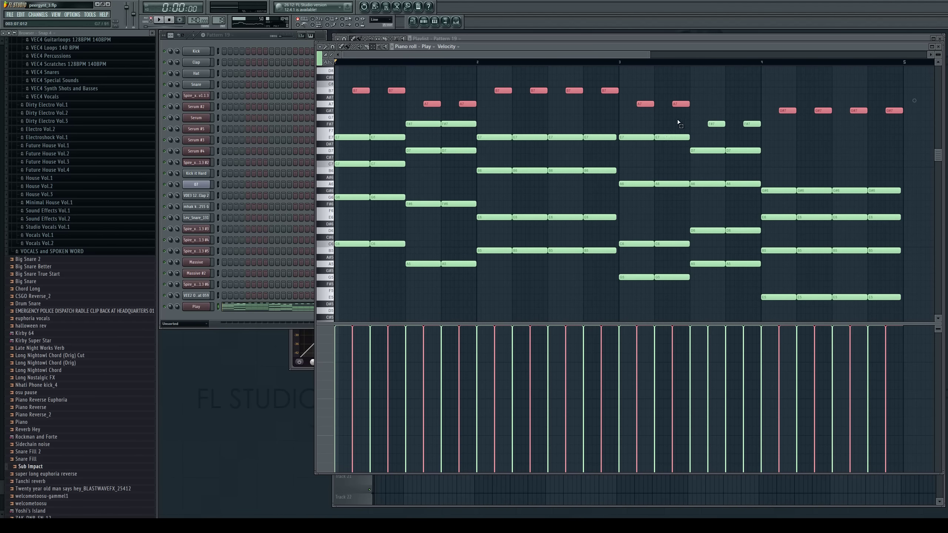
left_click_drag(698, 117, 770, 131)
key("ctrl+Down")
key("ctrl+Down")
key("ctrl+Down")
key("space")
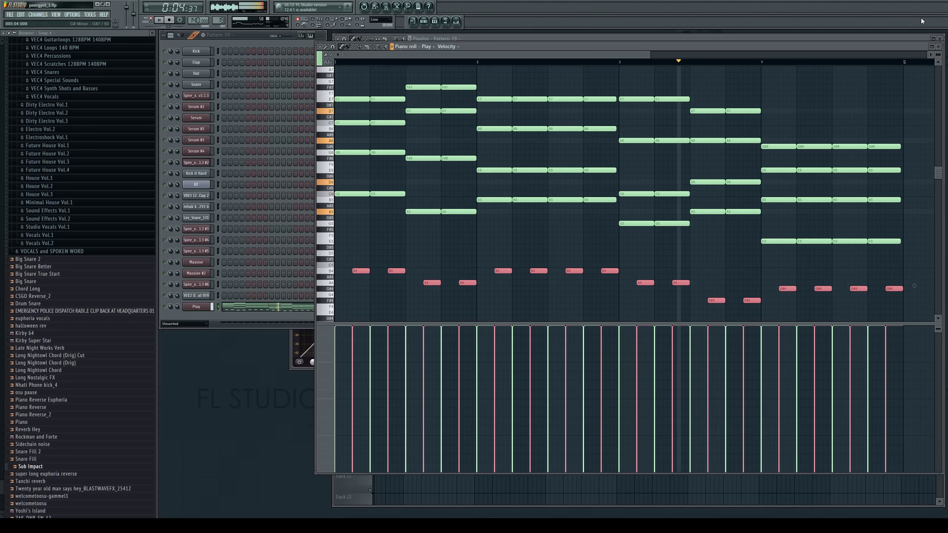
Raise the two offbeat F#4 notes in bar 3 one octave to F#5 and play the pattern
key("space")
left_click_drag(704, 286, 759, 316)
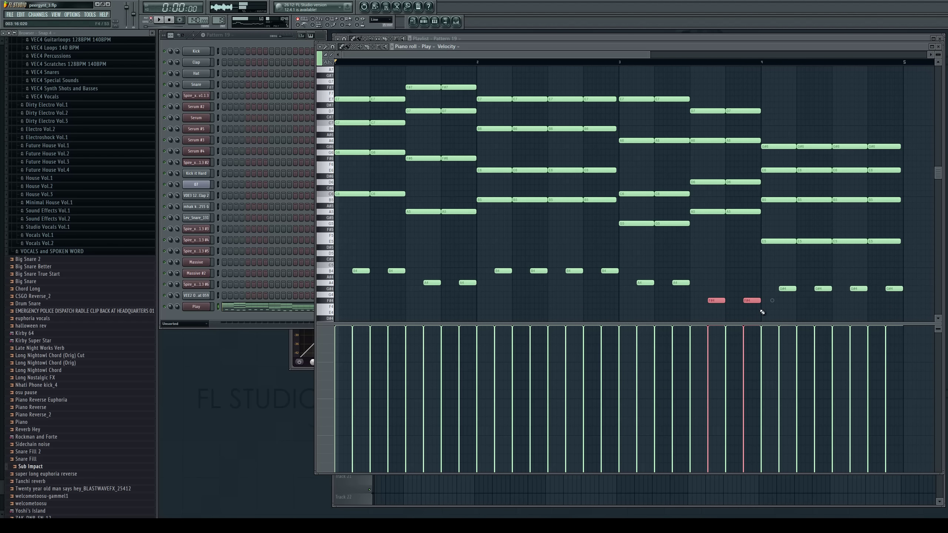
key("space")
key("ctrl+Up")
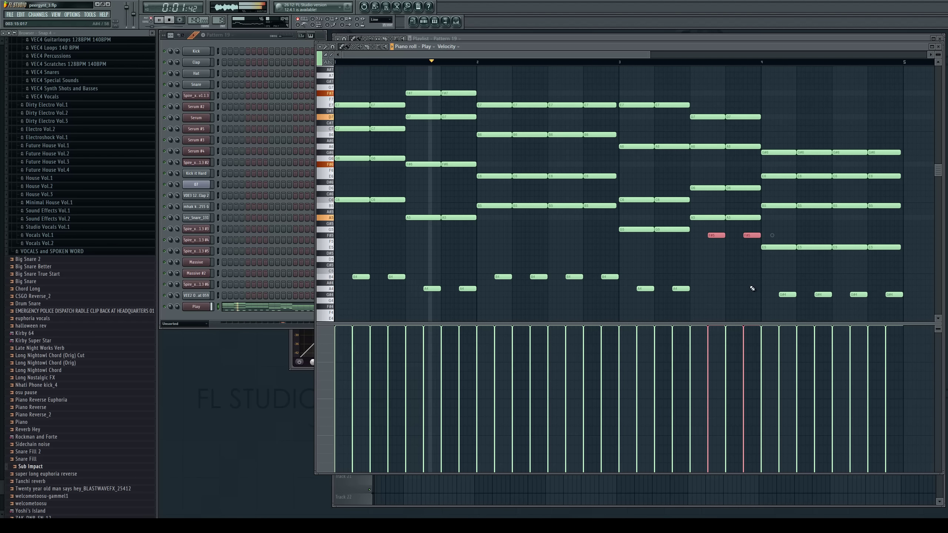
Lower bar 1's first two offbeat notes from B4 to A4, raise the following two from A4 to B4, and play
key("space")
left_click_drag(408, 261, 333, 292)
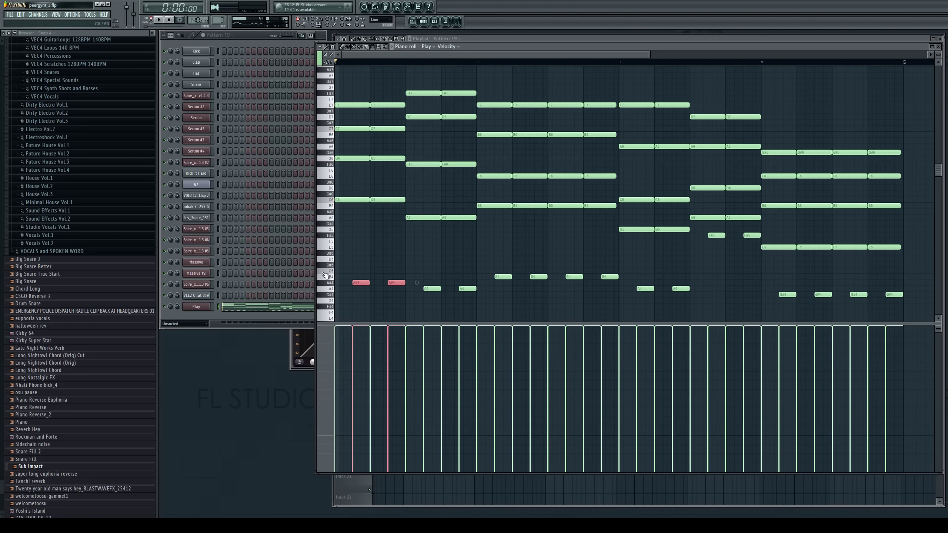
key("Down")
left_click_drag(421, 269, 467, 309)
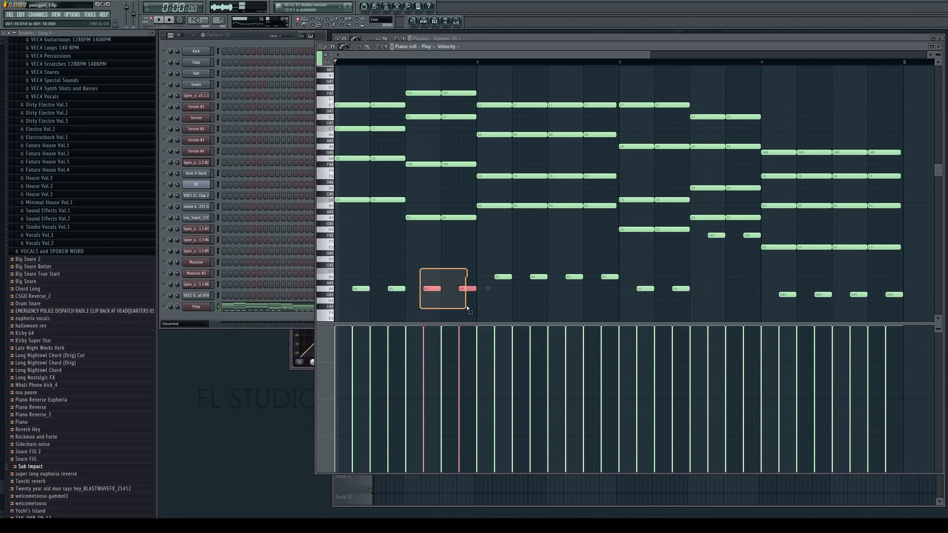
key("Up")
key("Up")
key("space")
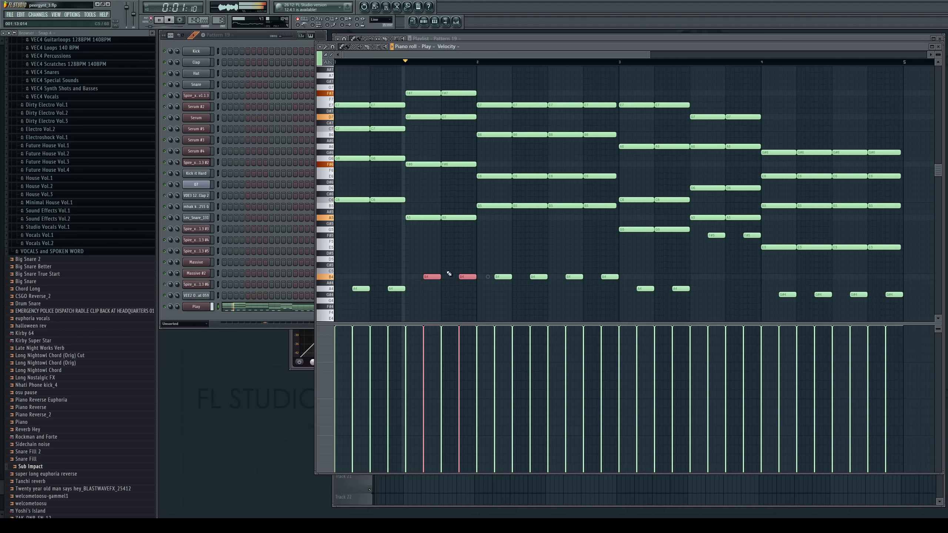
left_click(527, 284, "ctrl")
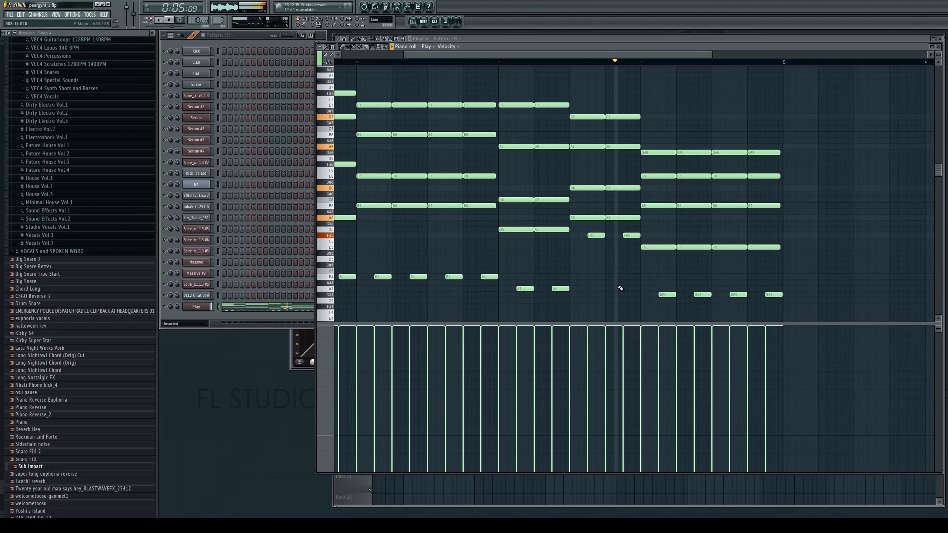
Close the piano roll and play the arrangement from bar 25 with Pattern 19 included
left_click(935, 48)
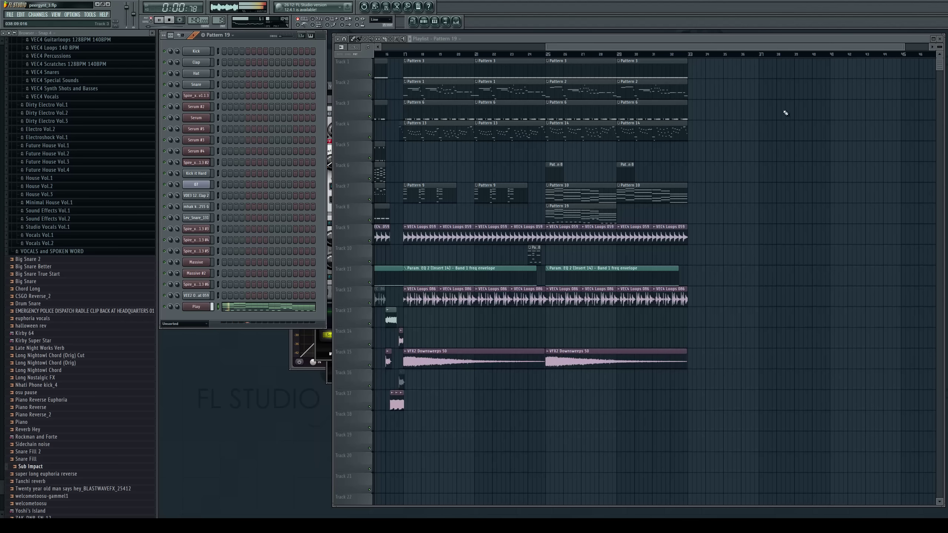
left_click(550, 58)
key("space")
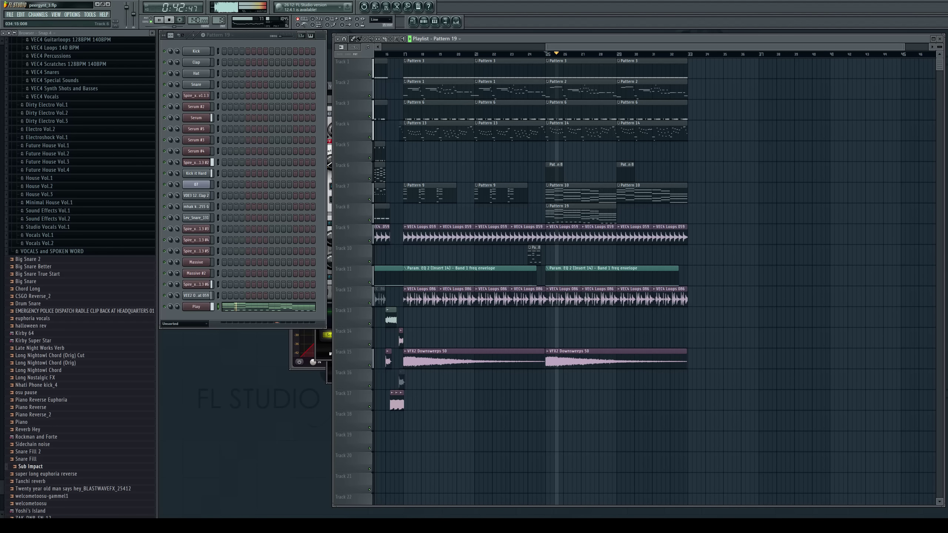
Add a second Pattern 19 clip at bar 29 on Track 8 and stop playback
left_click(666, 221)
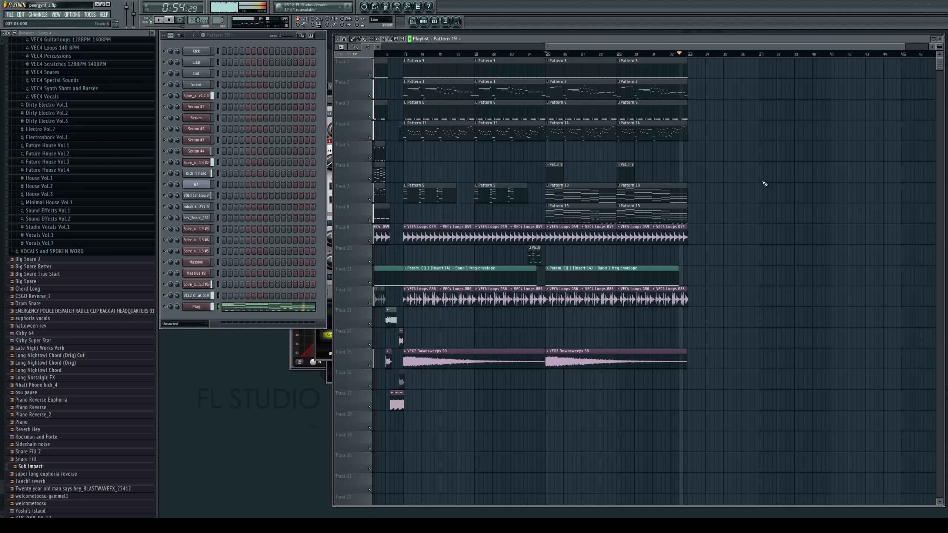
key("space")
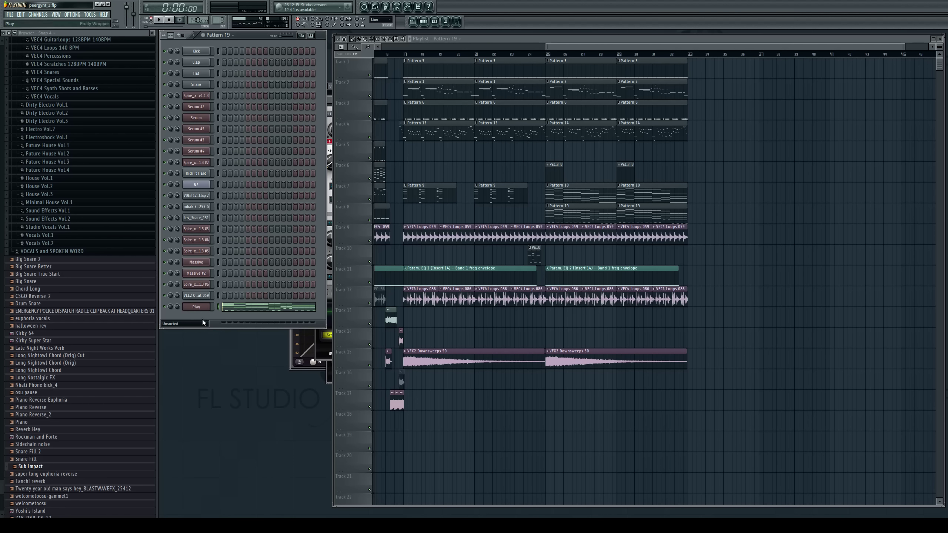
Clone the Play channel and move Pattern 19's notes from the original Play channel to the clone
key("alt+c")
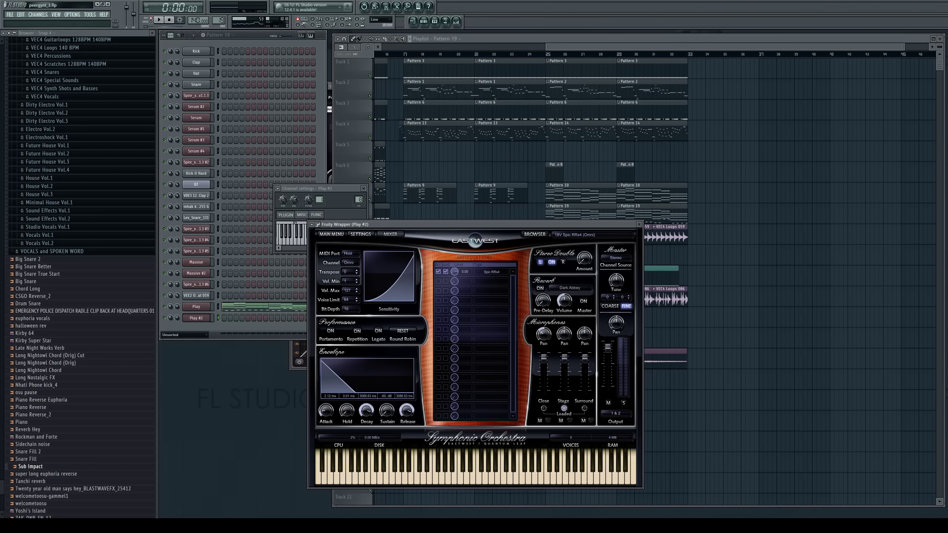
left_click(244, 404)
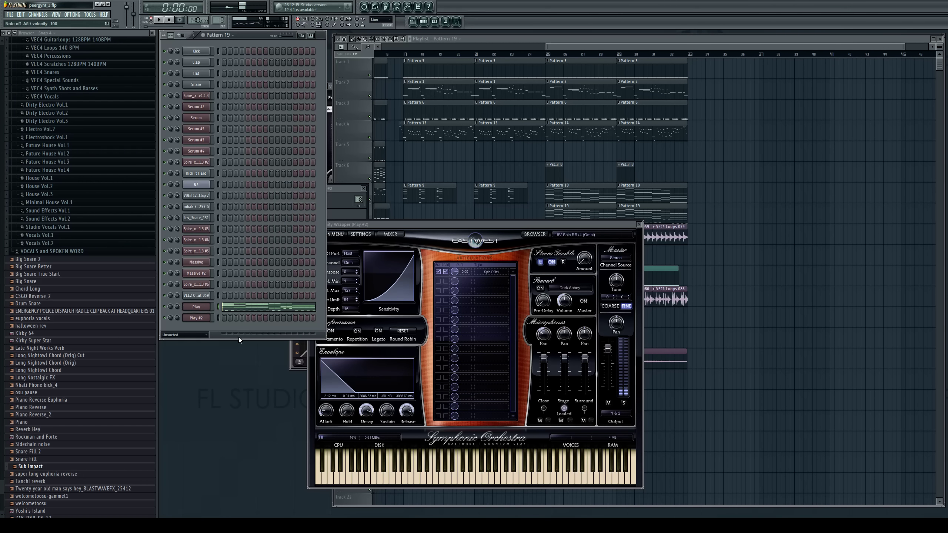
key("ctrl+x")
left_click(218, 318)
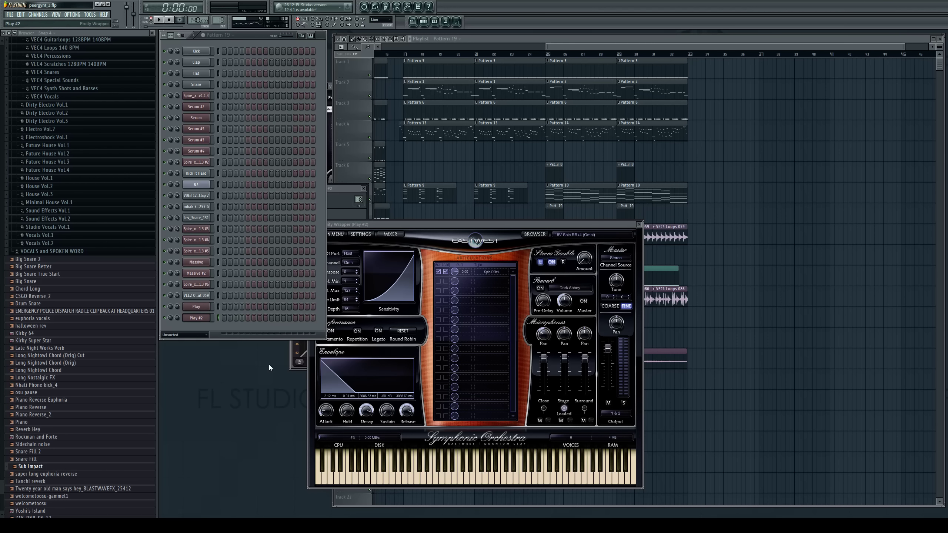
key("ctrl+v")
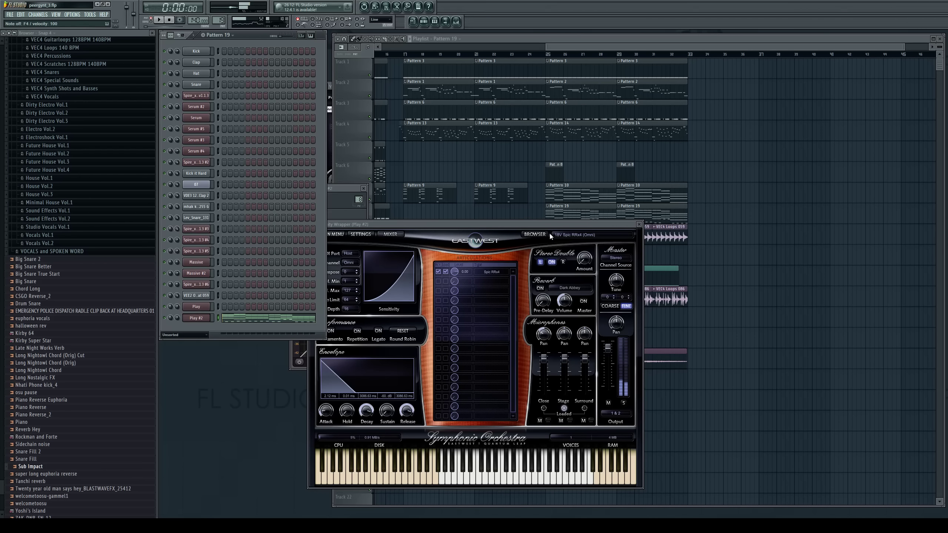
Load the short 11 Violins patch 11V Shrt Script 2.ewi into Play #2 and play Pattern 19
left_click(548, 234)
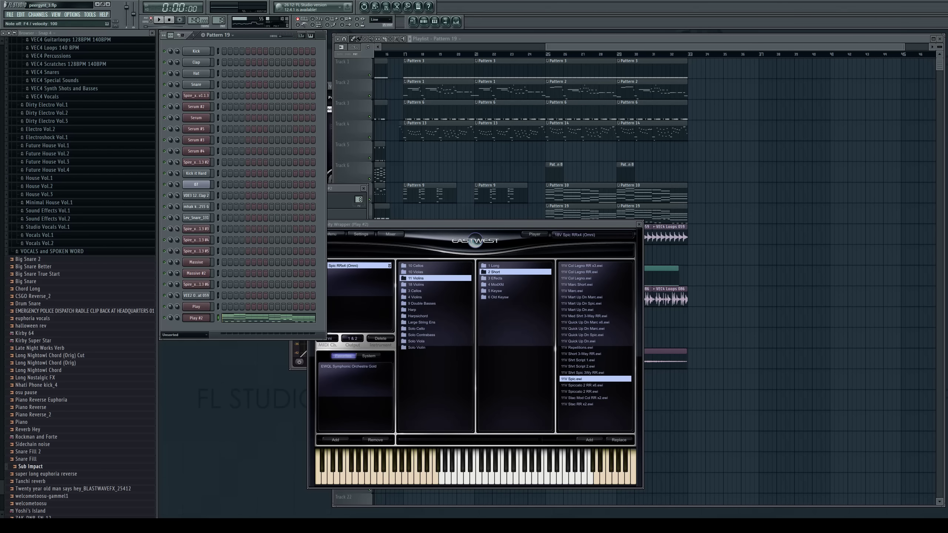
double_click(579, 366)
left_click(523, 364)
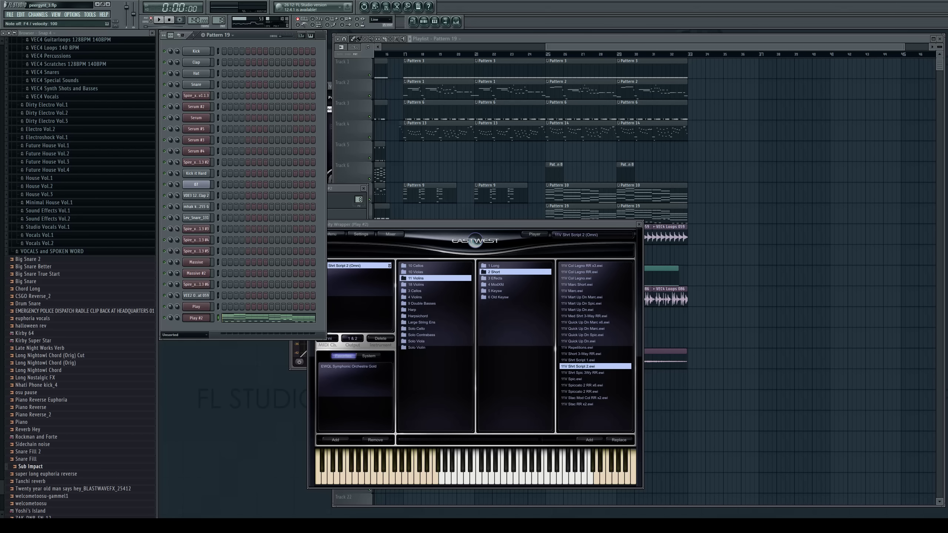
key("space")
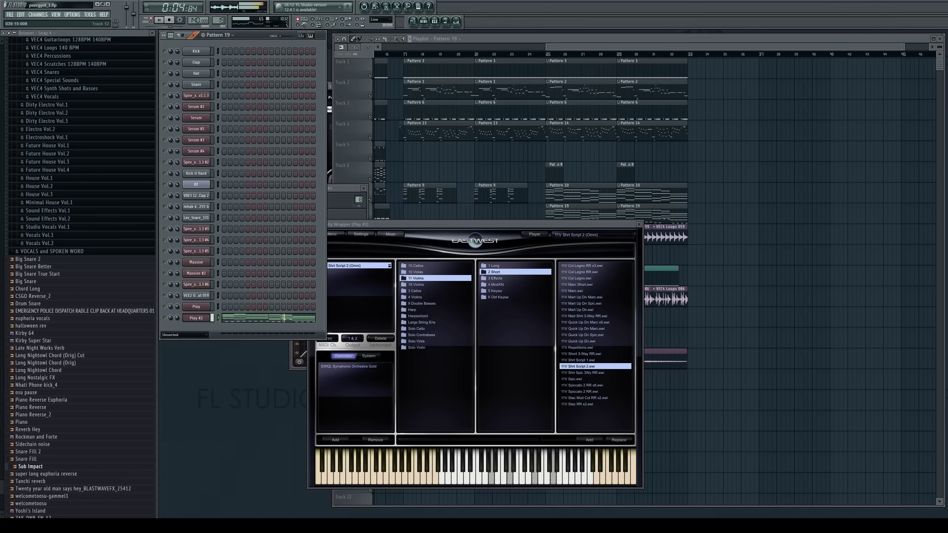
Switch to song mode and play the arrangement from bar 25
left_click(577, 58)
left_click(546, 55)
key("l")
key("space")
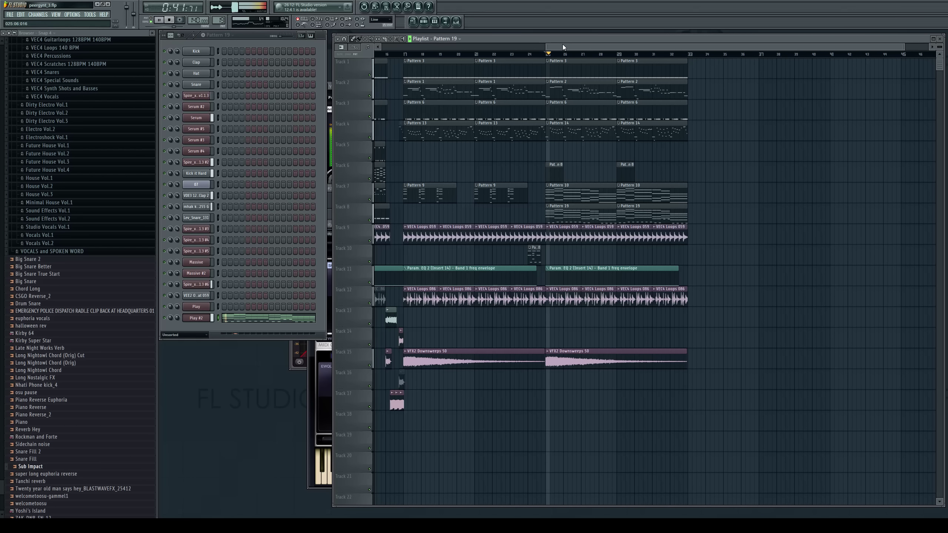
left_click_drag(563, 46, 602, 56)
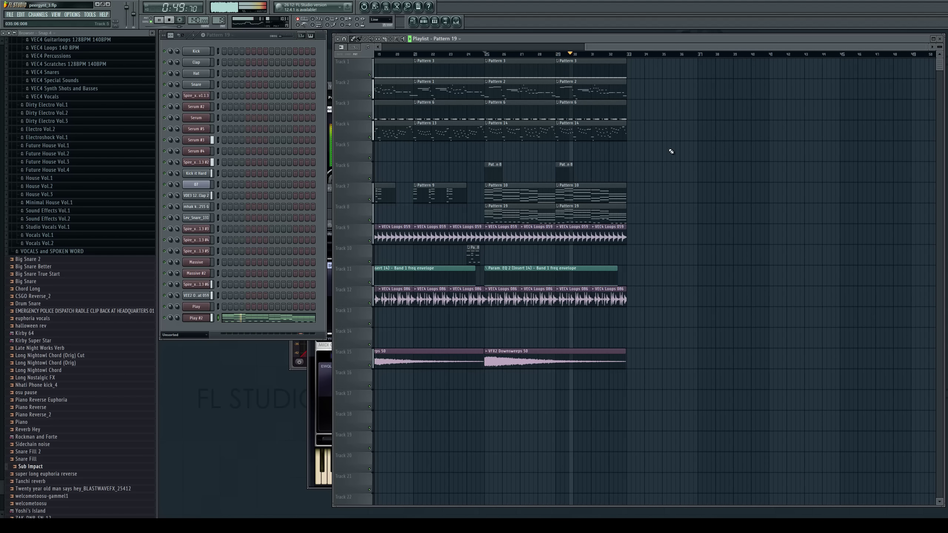
Stop playback, delete both Pattern 8 clips at bars 25 and 29 on Track 6, and replay the section
left_click(517, 201)
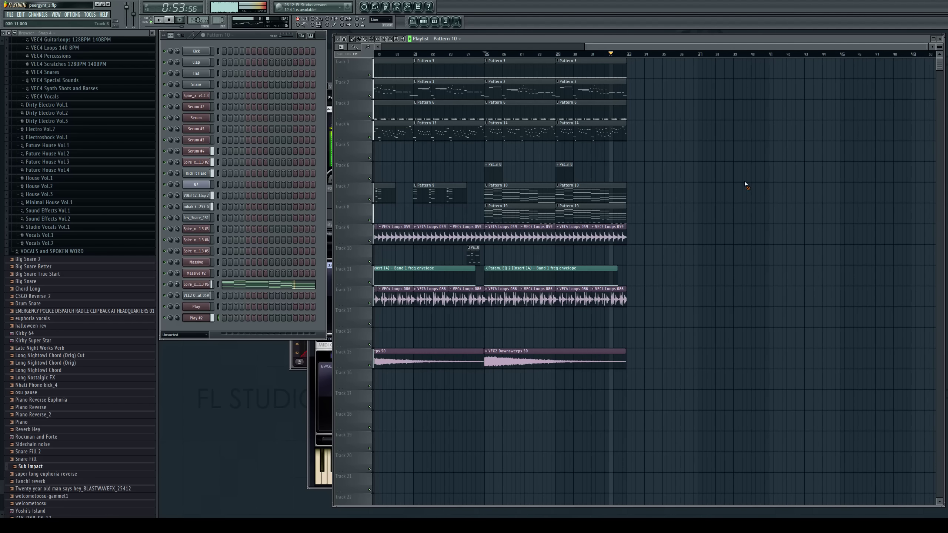
key("space")
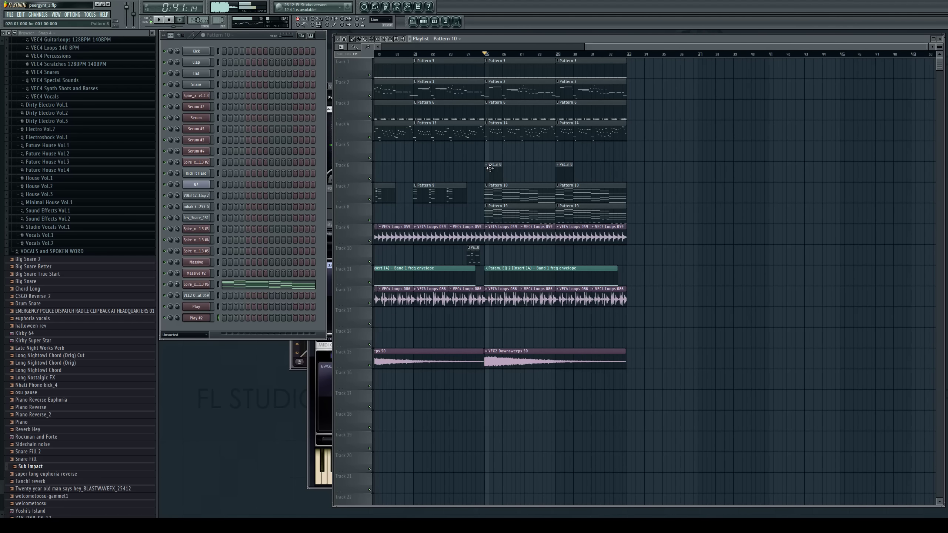
left_click(490, 168)
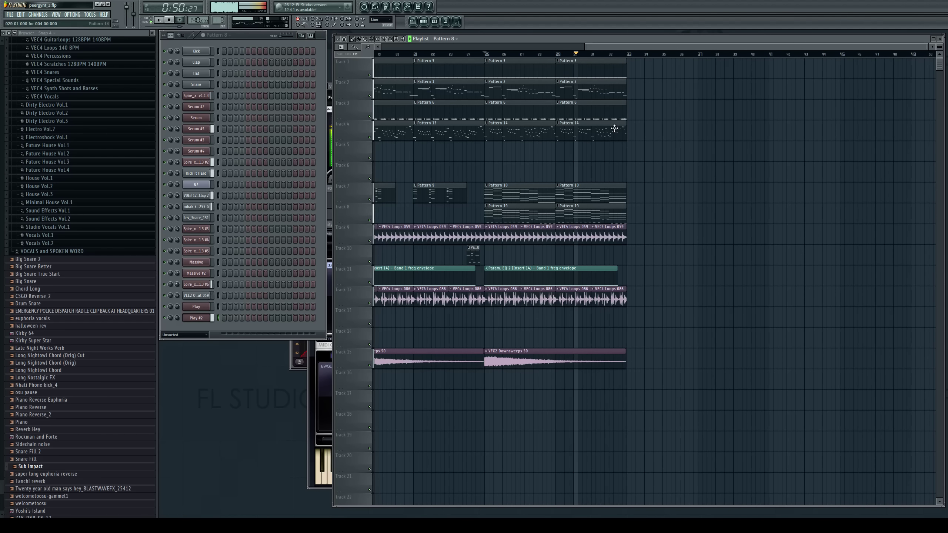
Raise the opening notes of bars 1–3 in Pattern 14 two octaves, lower them by one octave, and replay the arrangement from bar 25
left_click(586, 129)
key("space")
left_click(263, 170)
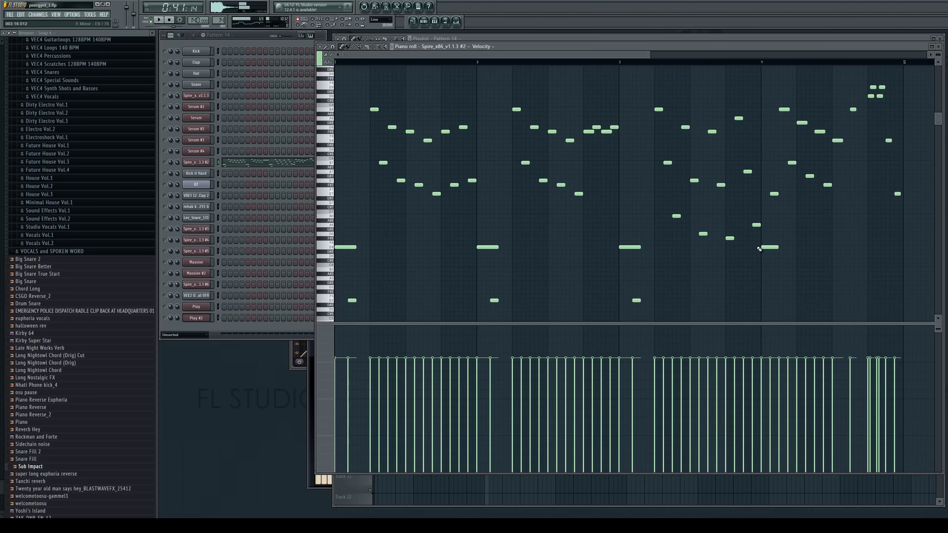
scroll(321, 297, "up", 2)
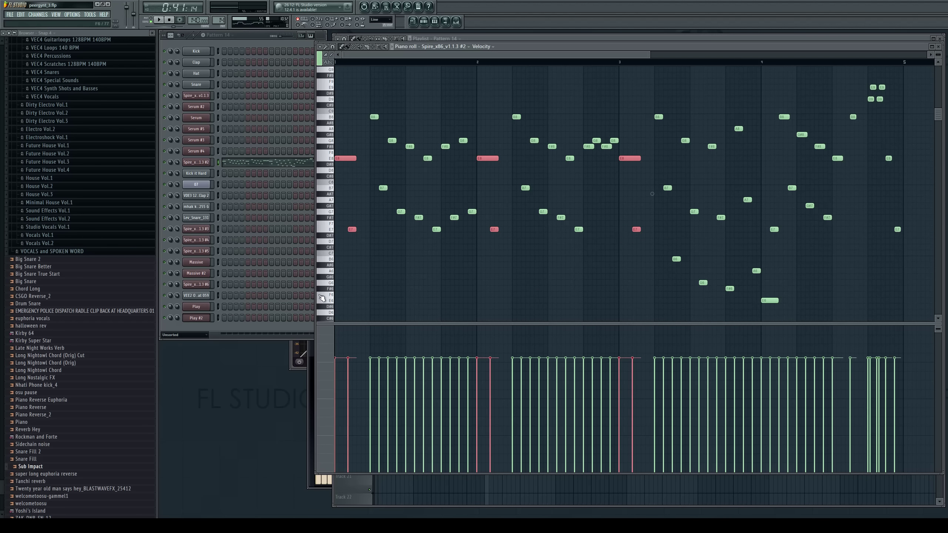
key("space")
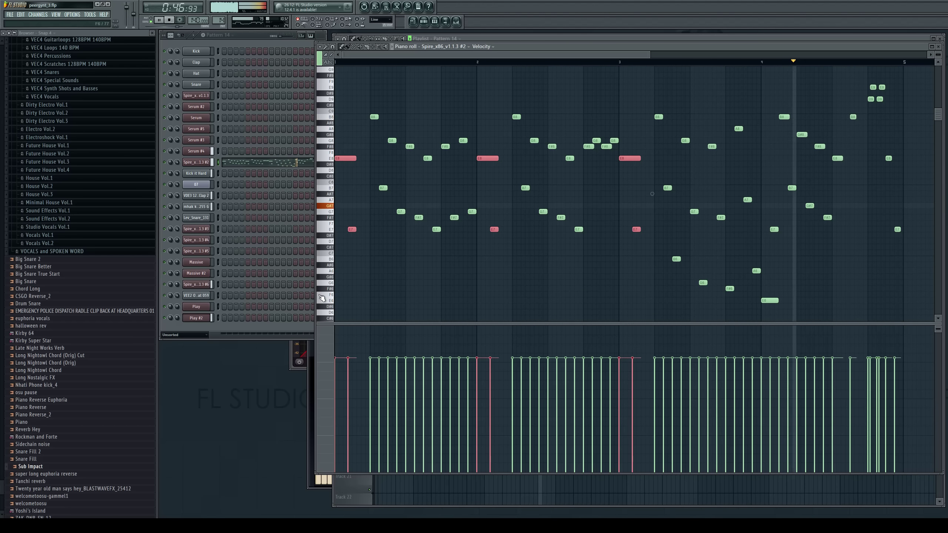
key("ctrl+Down")
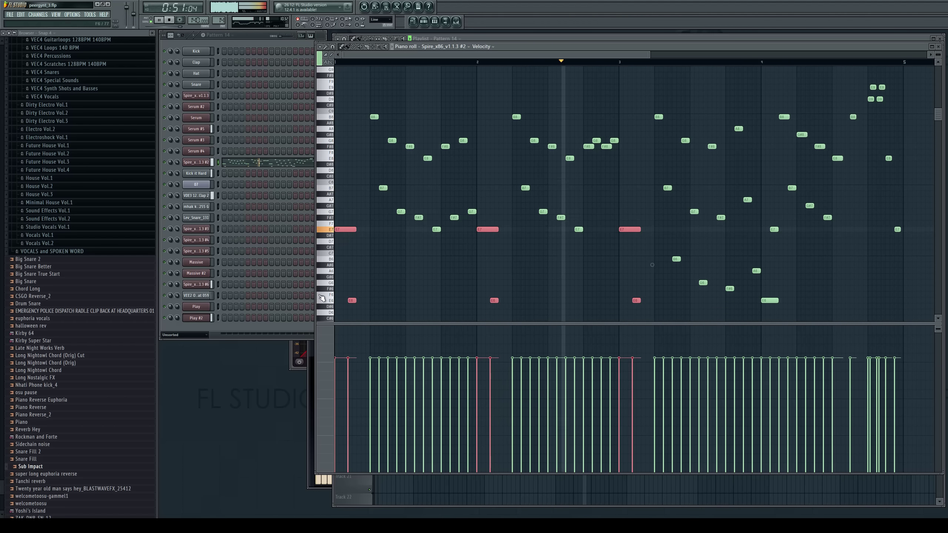
left_click(938, 47)
left_click(485, 54)
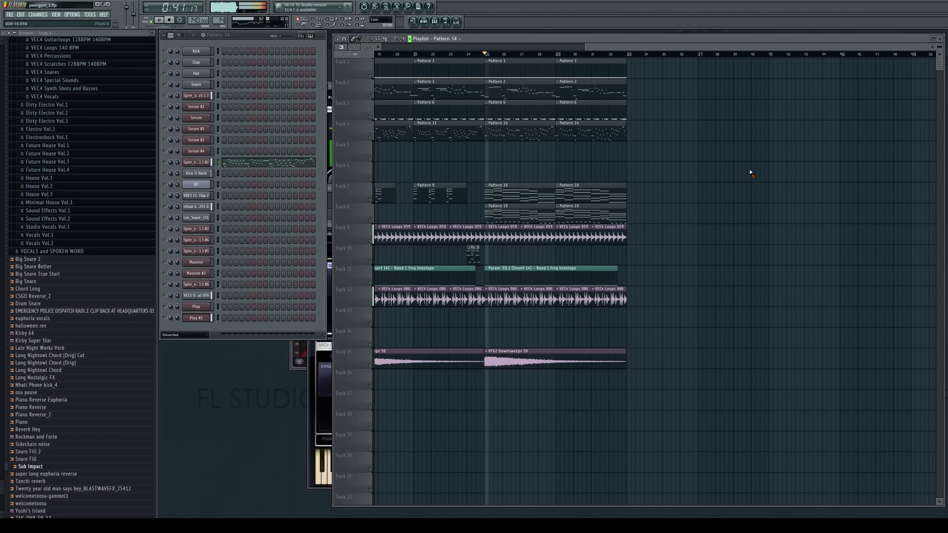
Select Pattern 19 and route the Play #2 channel to the free mixer insert after Insert 14
left_click(515, 223)
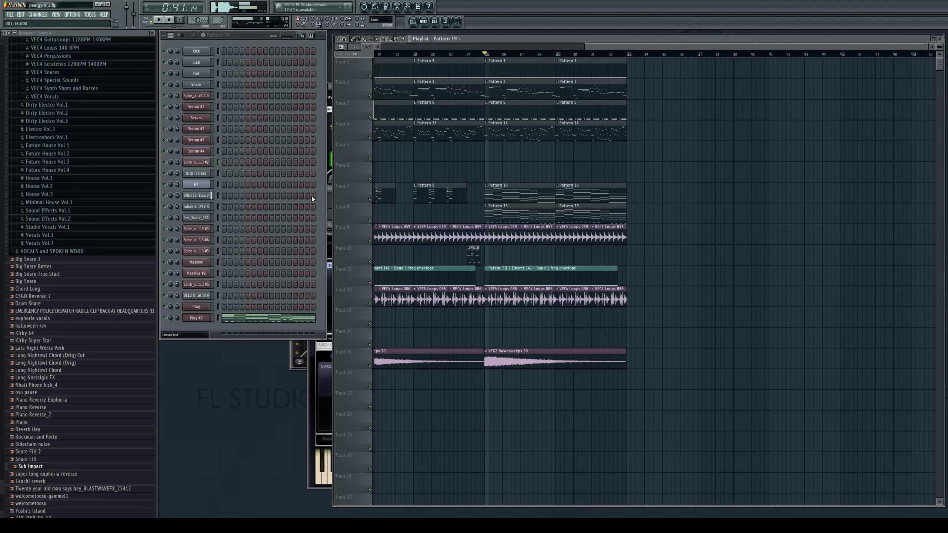
left_click(939, 41)
left_click(732, 92)
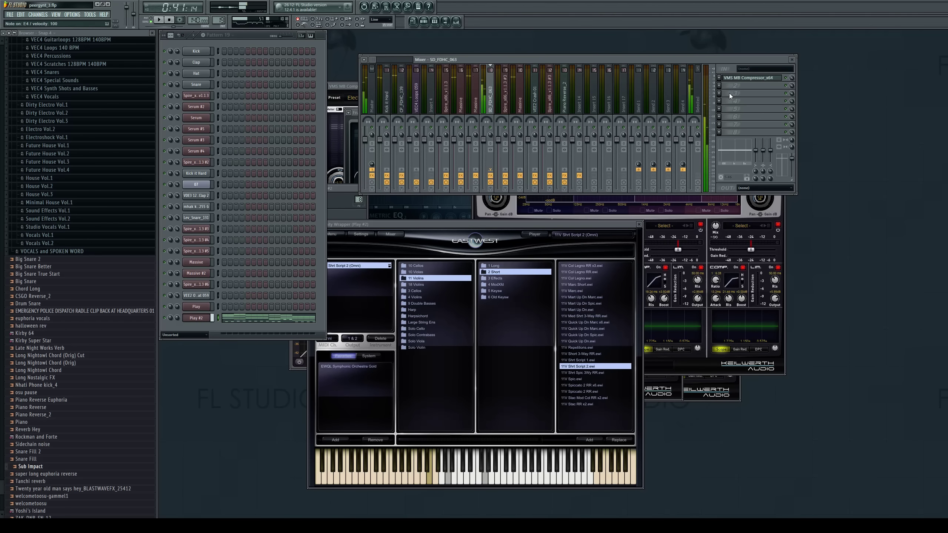
left_click(579, 98)
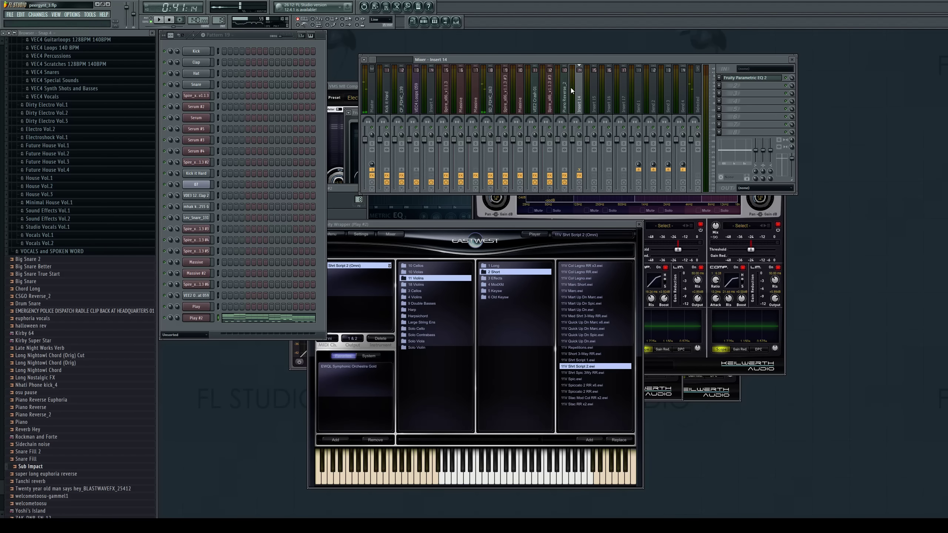
scroll(371, 64, "down", 5)
left_click(526, 103)
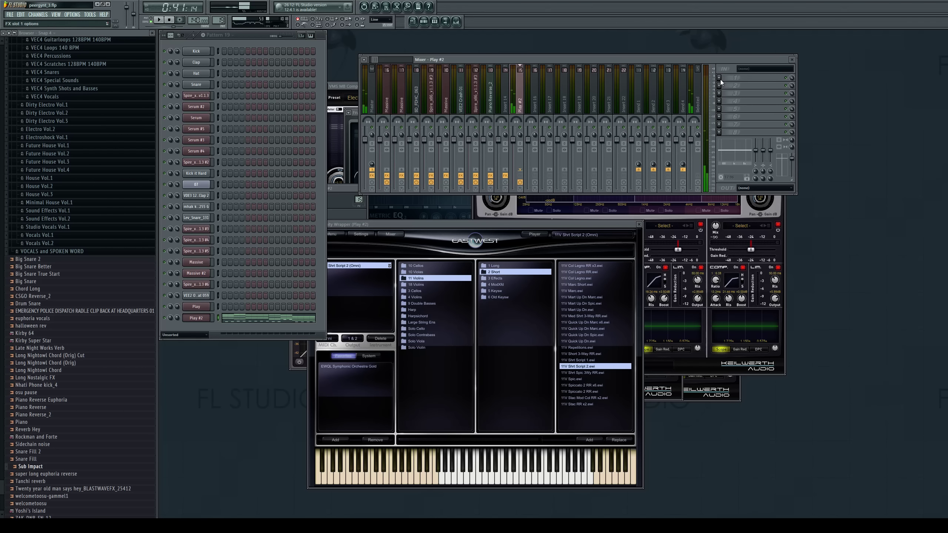
key("ctrl+l")
Add FabFilter Pro-C to the Play #2 insert, adjust its output level to about +1.67 dB, and play the pattern
left_click(829, 106)
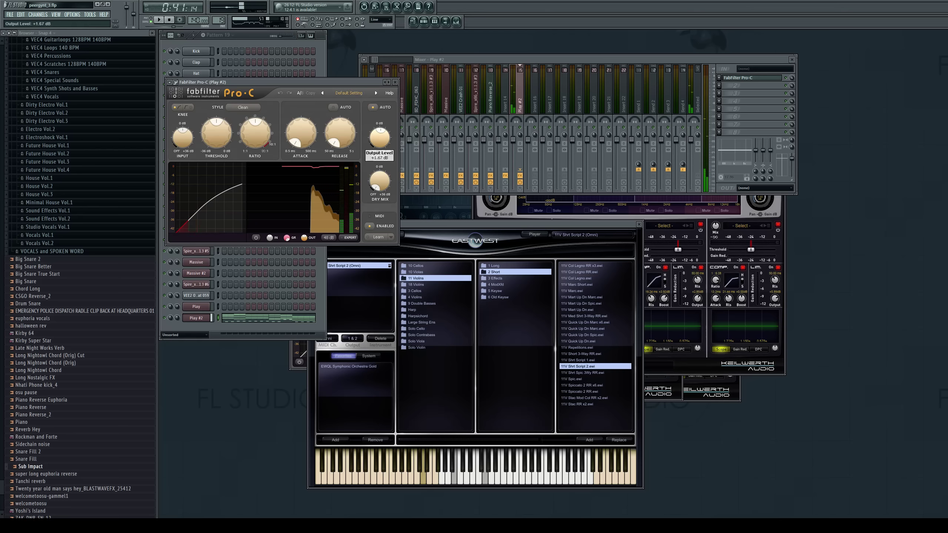
key("l")
key("space")
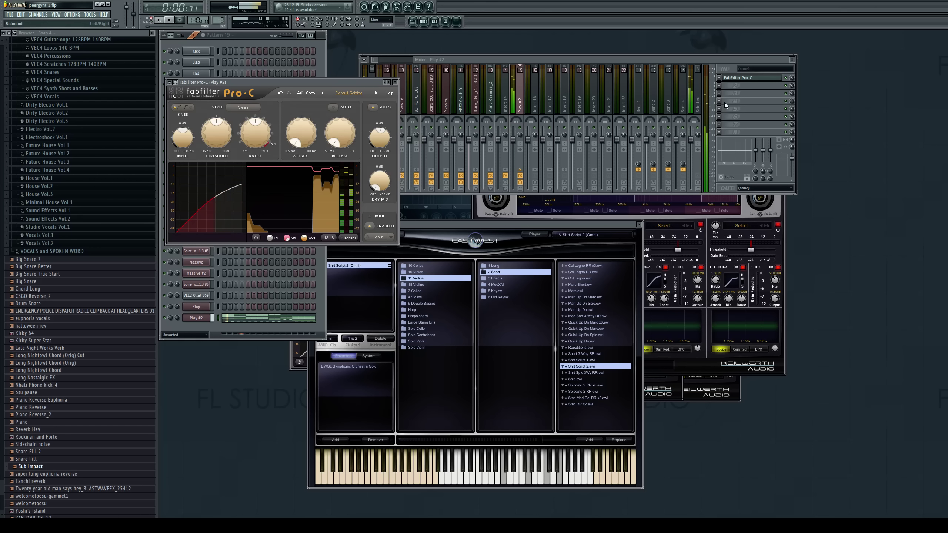
key("space")
Add EQUO in the second effect slot, roll off the lowest bands, and reduce the high bands while playing the pattern
left_click(719, 86)
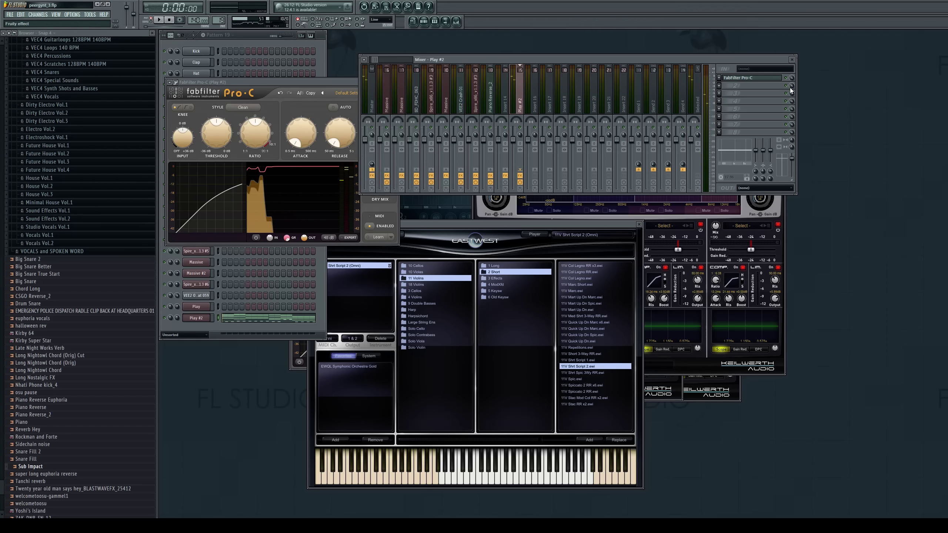
left_click(311, 145)
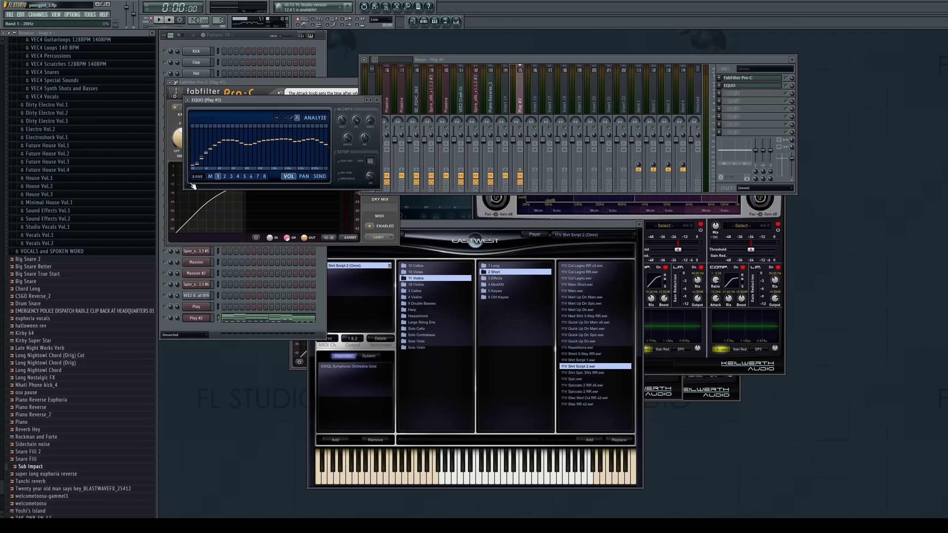
left_click_drag(311, 156, 310, 151)
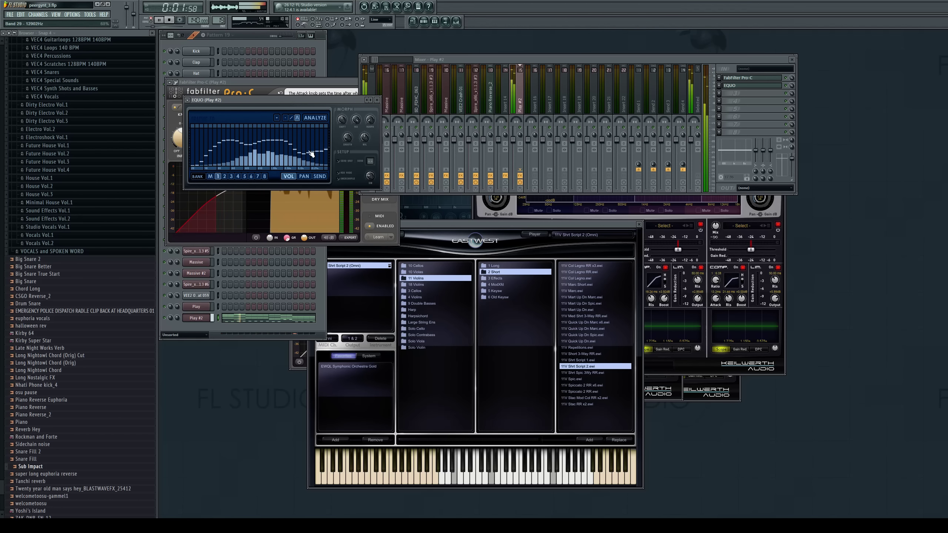
Move EQUO ahead of FabFilter Pro-C in the effect chain and set Pro-C's output level to +0.01 dB
left_click(742, 87)
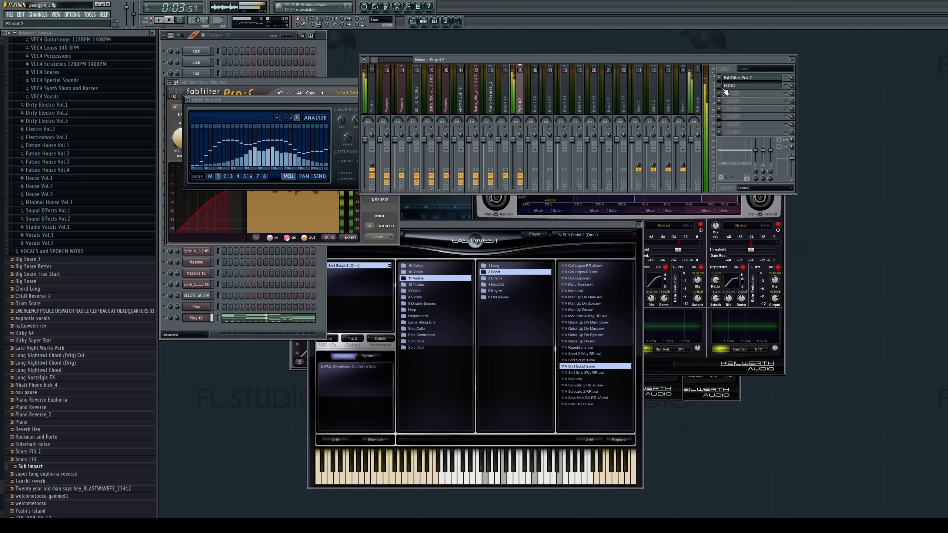
left_click(749, 79)
scroll(749, 79, "down", 1)
left_click(749, 87)
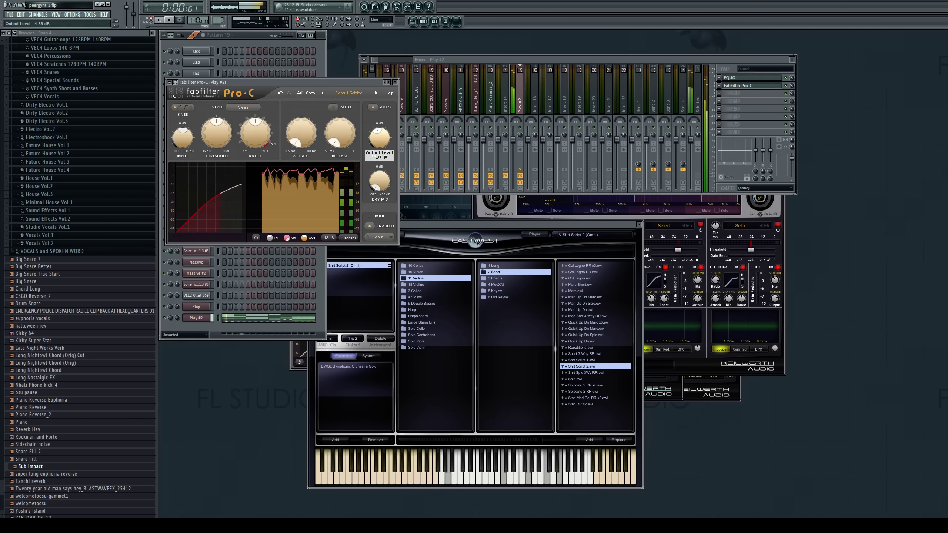
left_click_drag(380, 137, 379, 133)
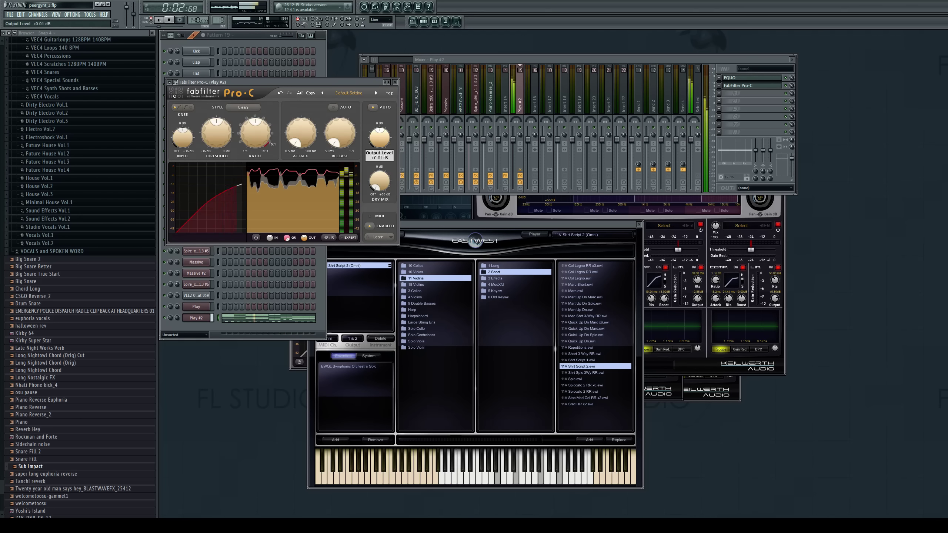
Add Kickstart in the third effect slot of the Play #2 insert and set its mix to 79%
left_click(749, 101)
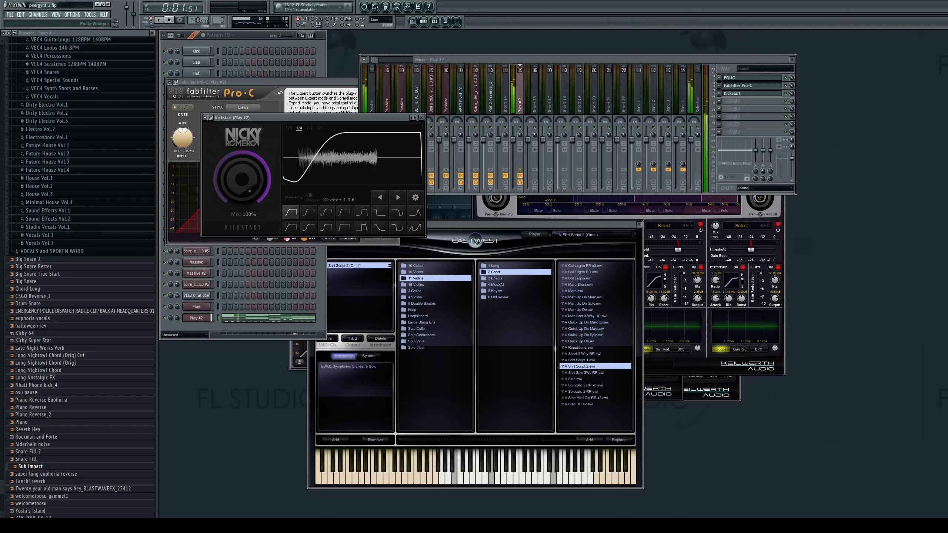
left_click_drag(400, 200, 401, 214)
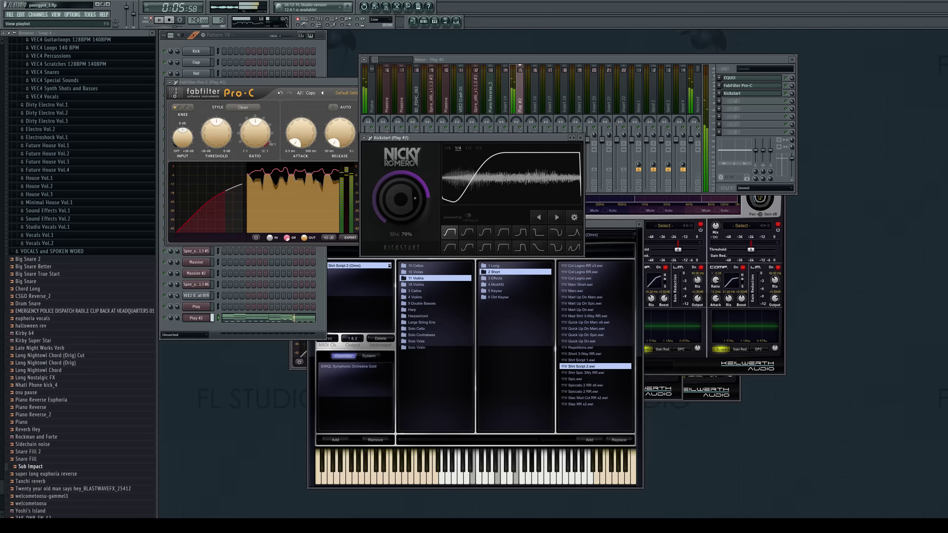
Return to the playlist, play the arrangement from bar 25 with the processed Play #2 layer, and stop
key("F5")
left_click(486, 55)
key("space")
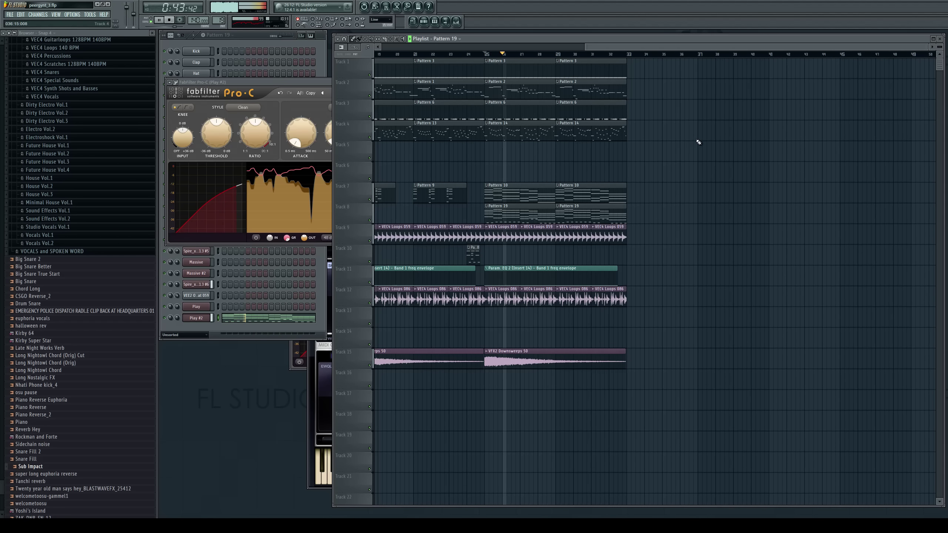
key("space")
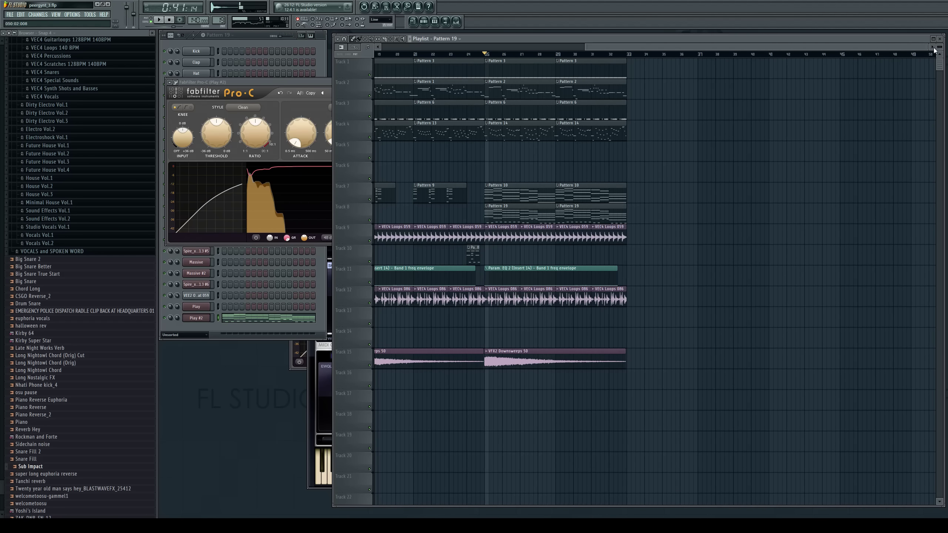
Remove FabFilter Pro-C from the Play #2 insert's effect chain, listen to the result, and close all windows
key("F5")
key("F6")
key("space")
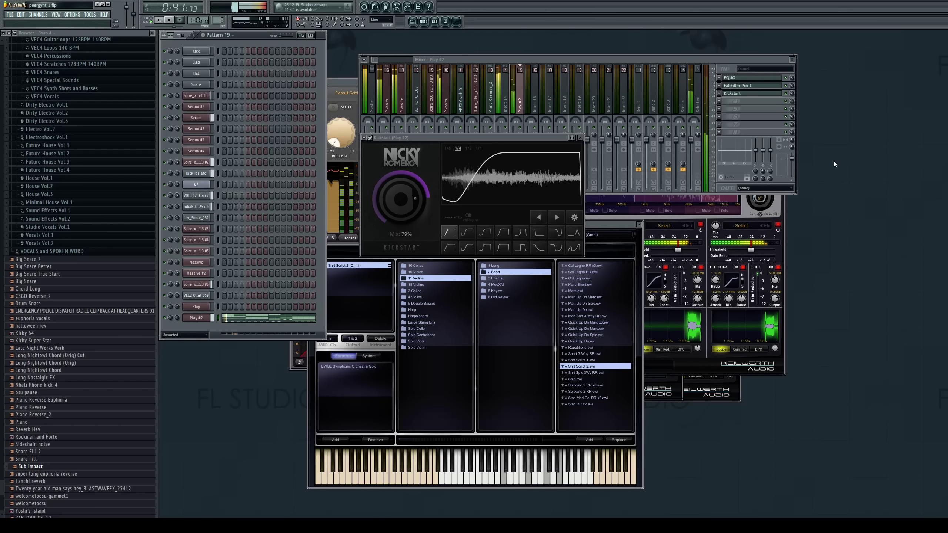
key("space")
left_click(719, 86)
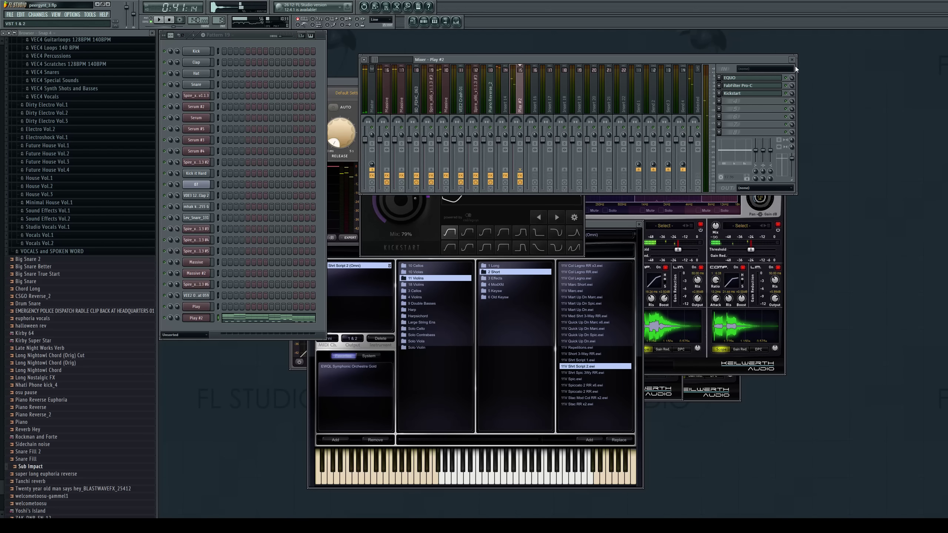
left_click(811, 44)
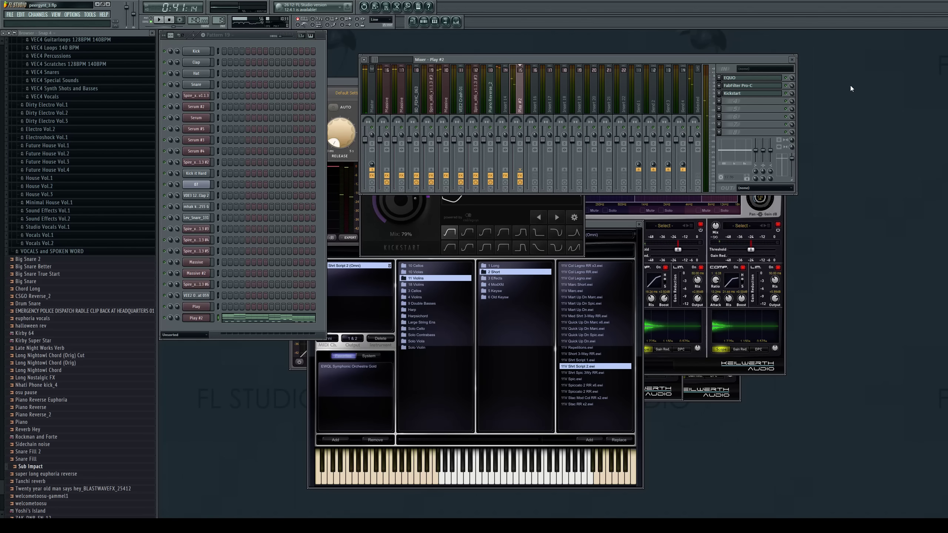
left_click(845, 105)
key("space")
key("space")
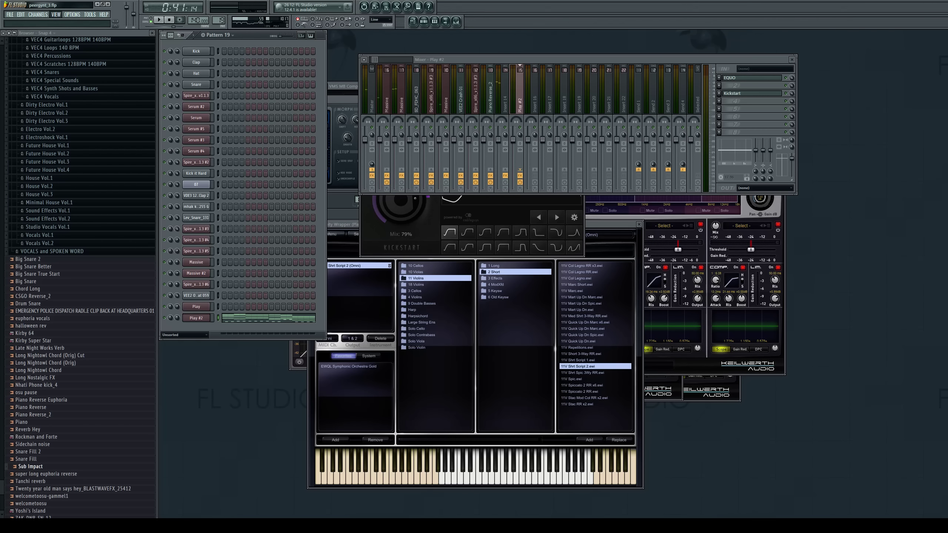
key("F12")
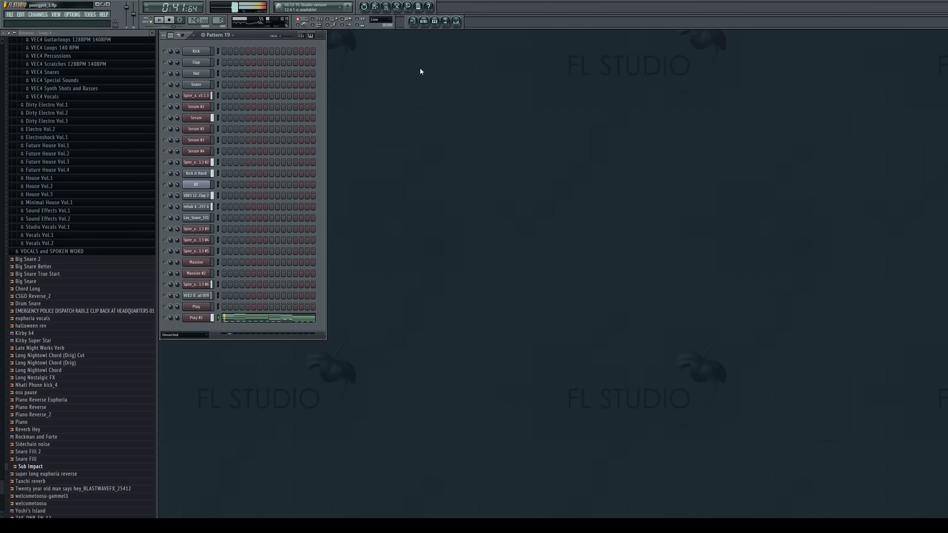
Reopen the playlist in song mode and play the arrangement from bar 25
left_click(413, 21)
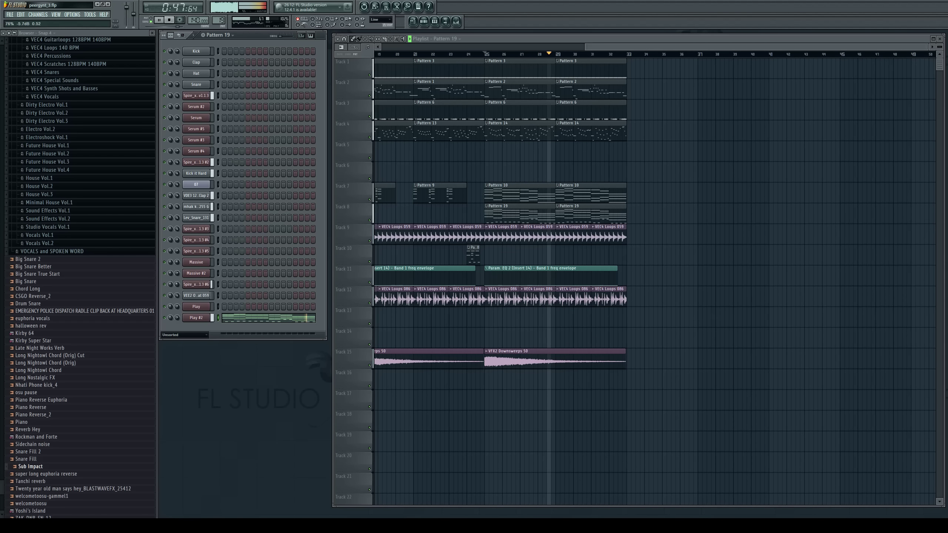
key("space")
left_click(151, 18)
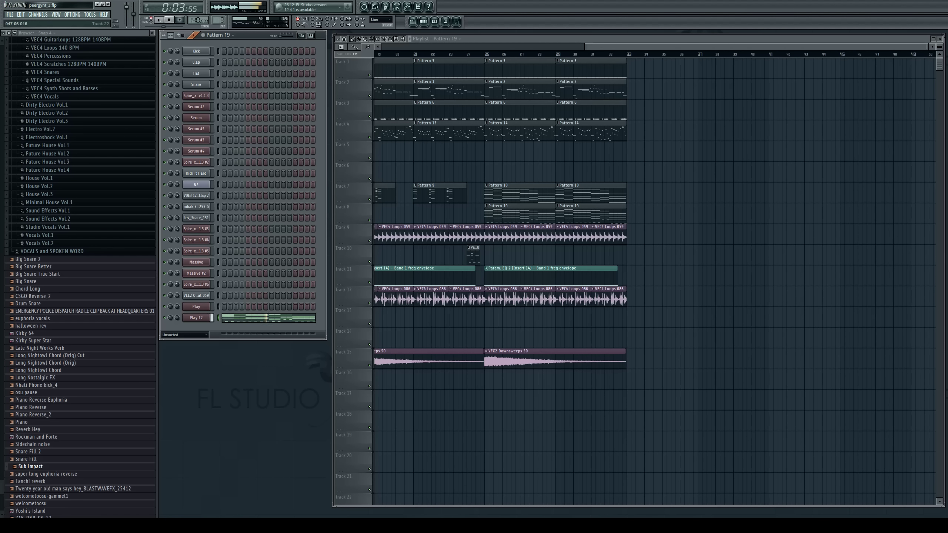
left_click(487, 56)
key("space")
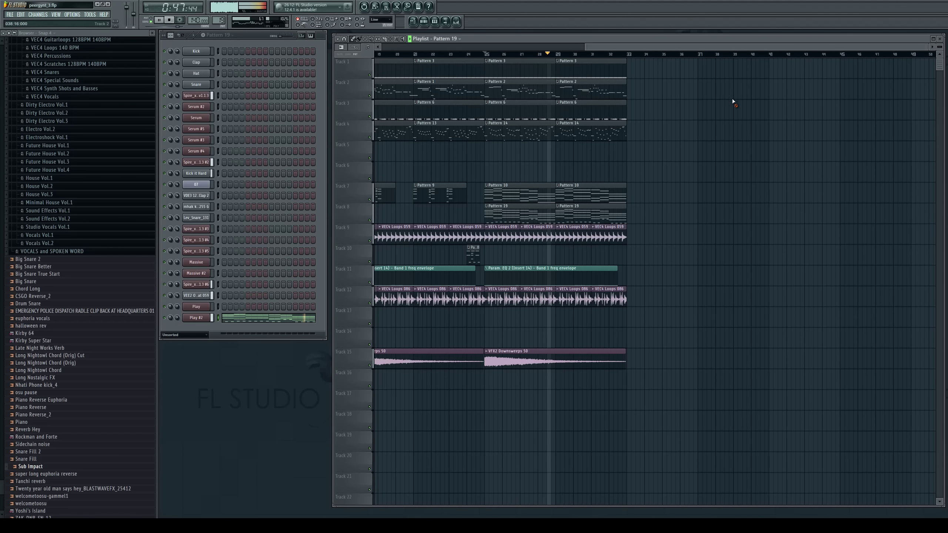
Shorten the last Pattern 3 and Pattern 6 clips to end at about bar 32, and stop playback
left_click_drag(673, 46, 623, 71)
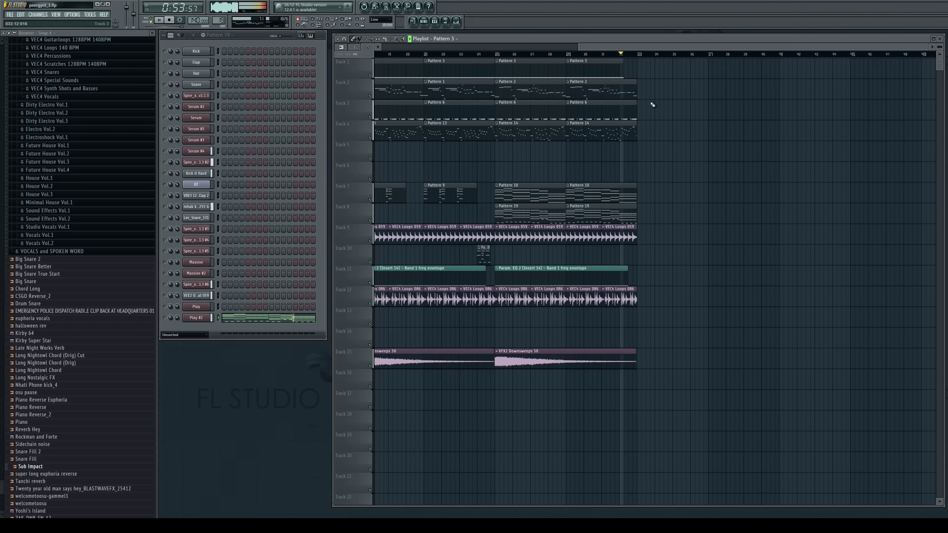
left_click_drag(635, 110, 619, 113)
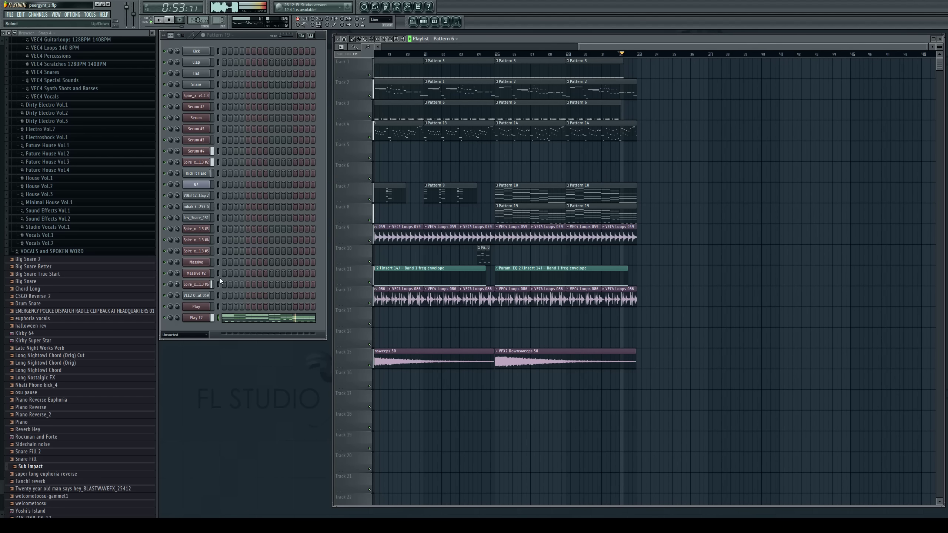
key("space")
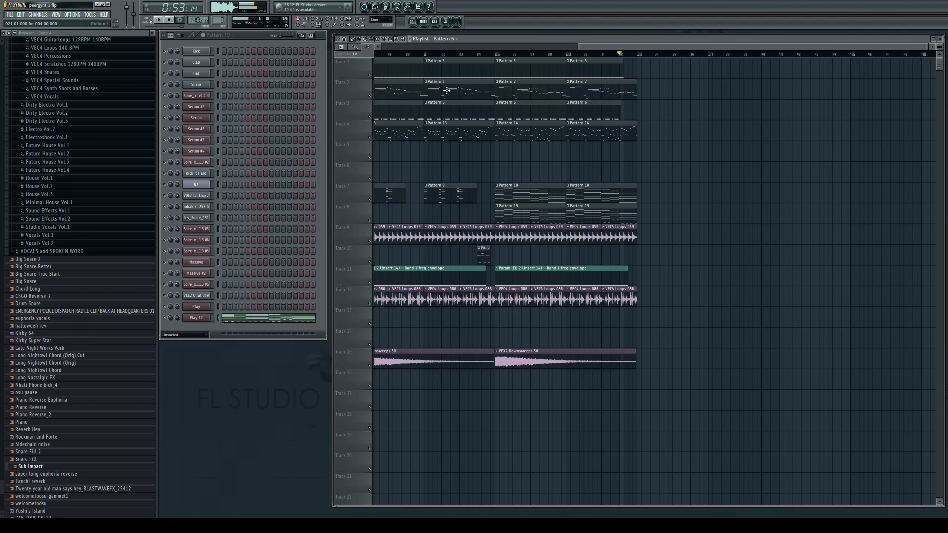
Create a mute/solo automation clip for Kickstart on the Massive insert and make its envelope drop during bar 32
left_click(633, 87)
left_click(150, 25)
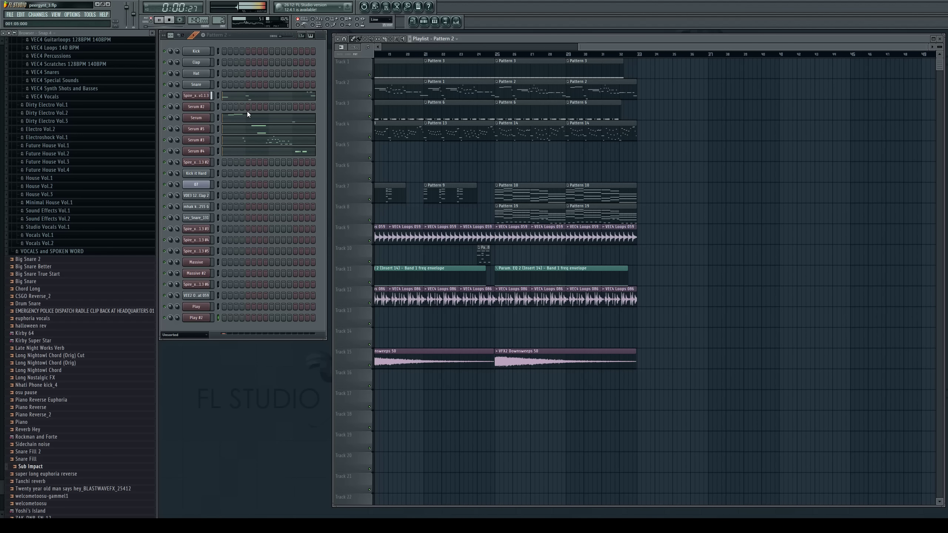
left_click(940, 39)
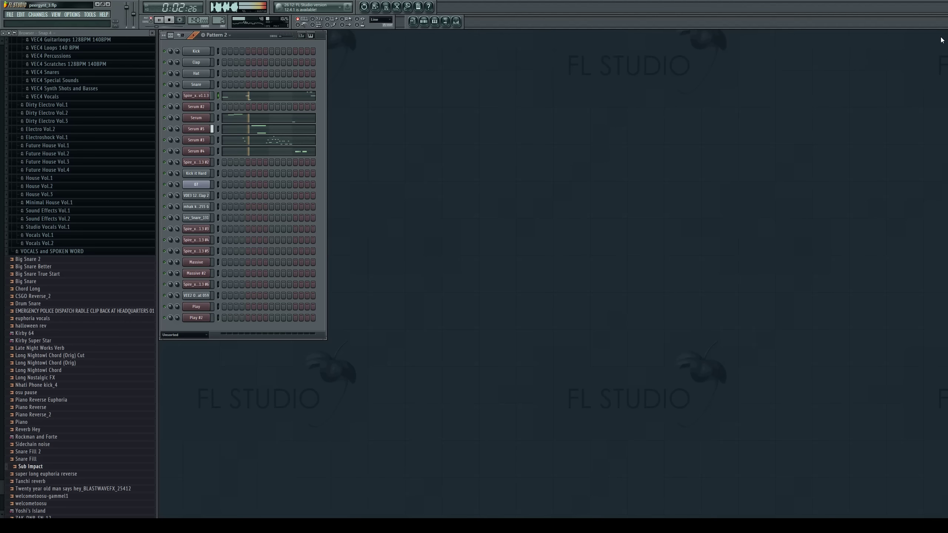
left_click(456, 23)
key("space")
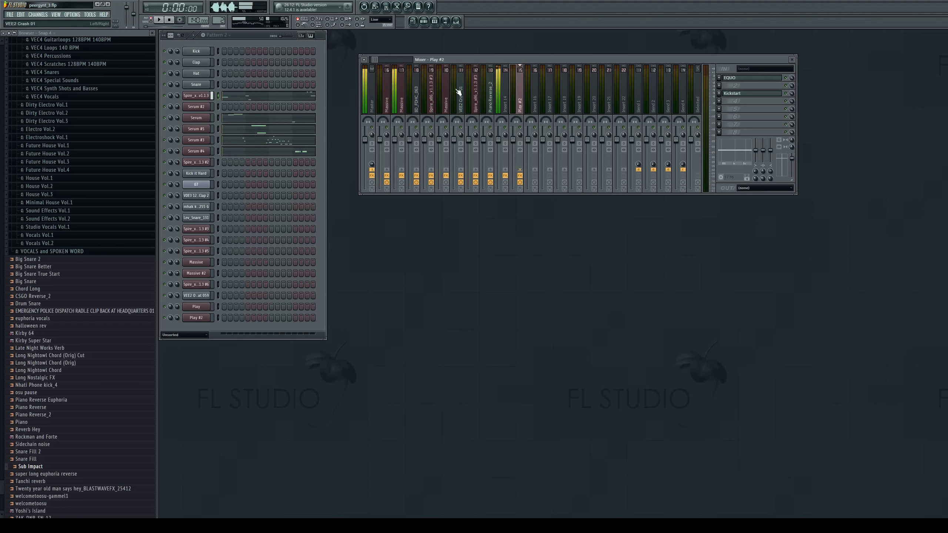
left_click(402, 94)
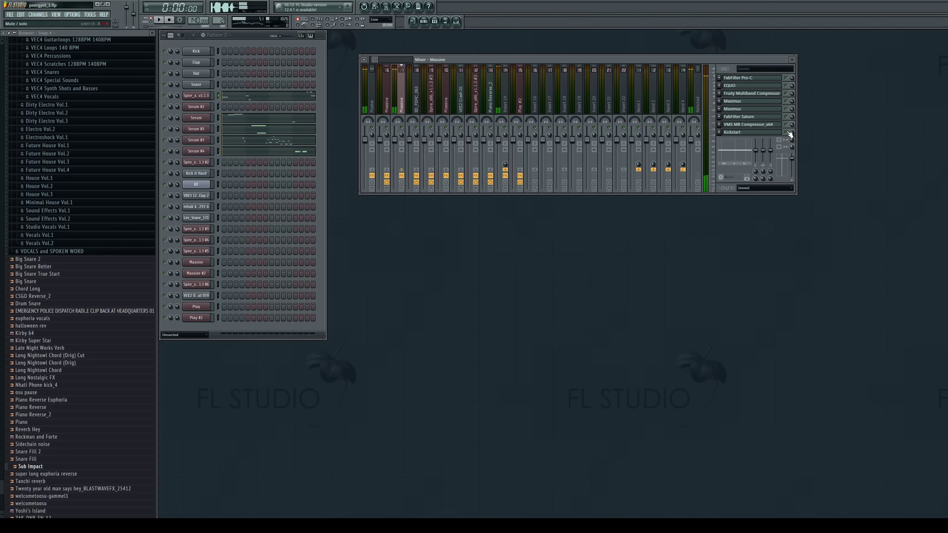
left_click(413, 21)
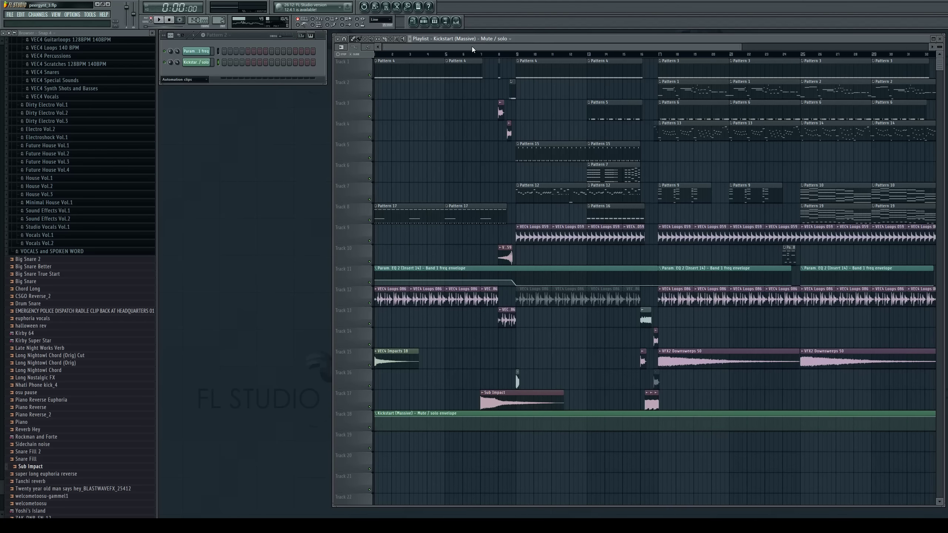
left_click_drag(472, 47, 665, 86)
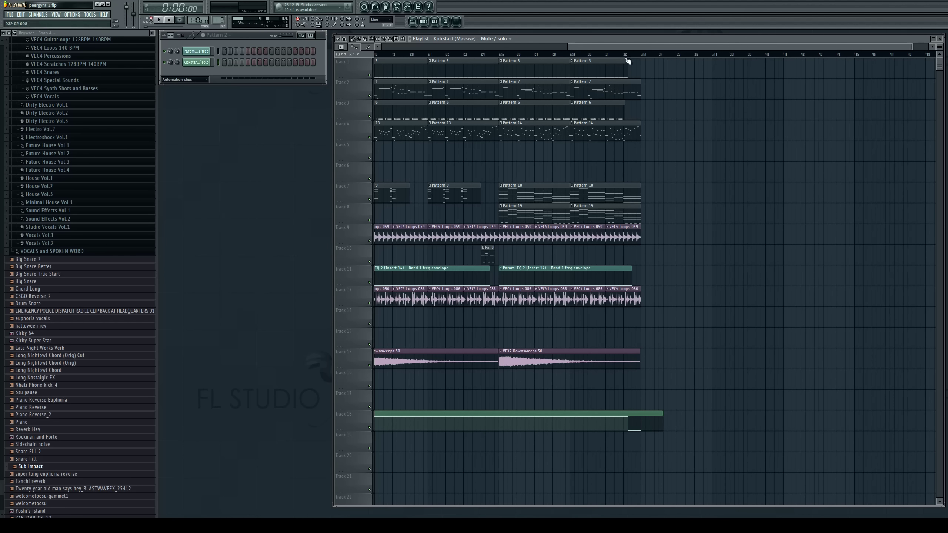
Trim the final VEC4 Loops 059, VEC4 Loops 086 and Pattern 19 clips to about bar 32, and audition the ending
key("space")
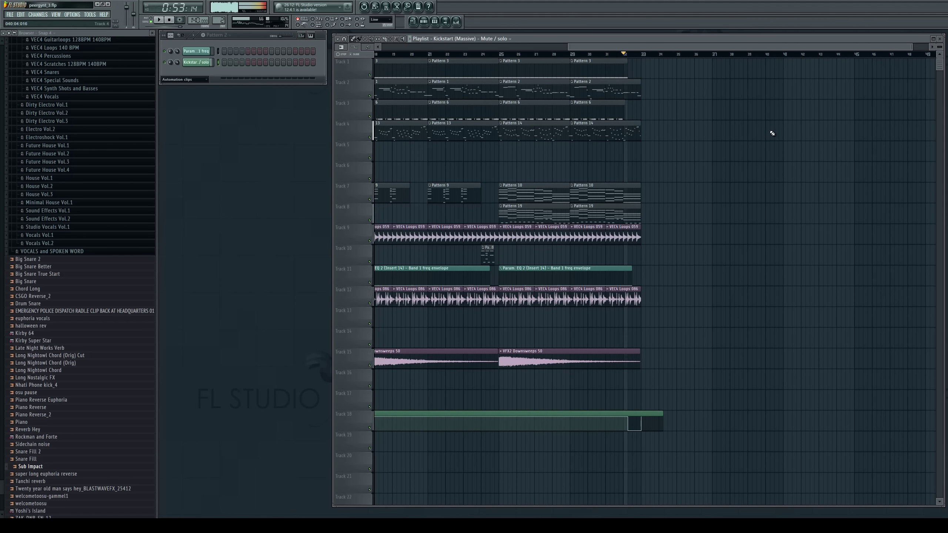
key("space")
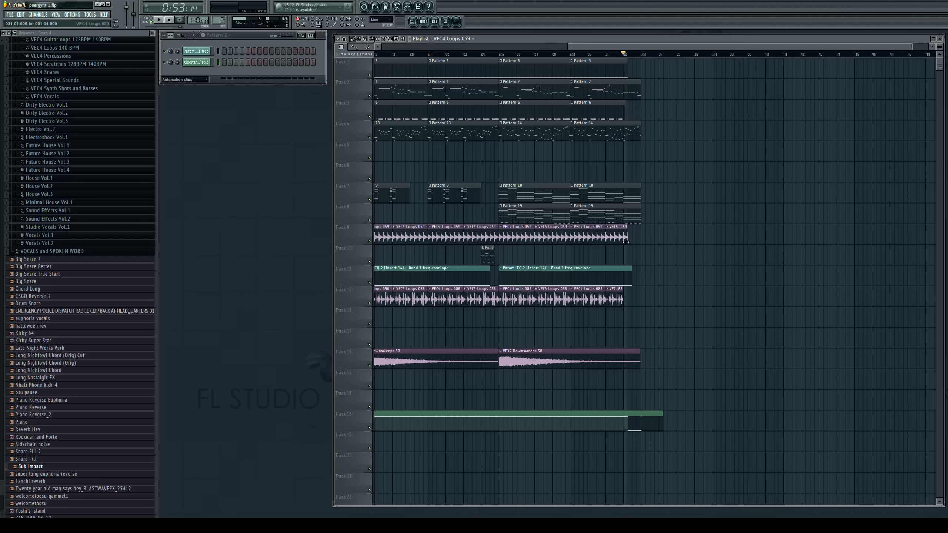
key("space")
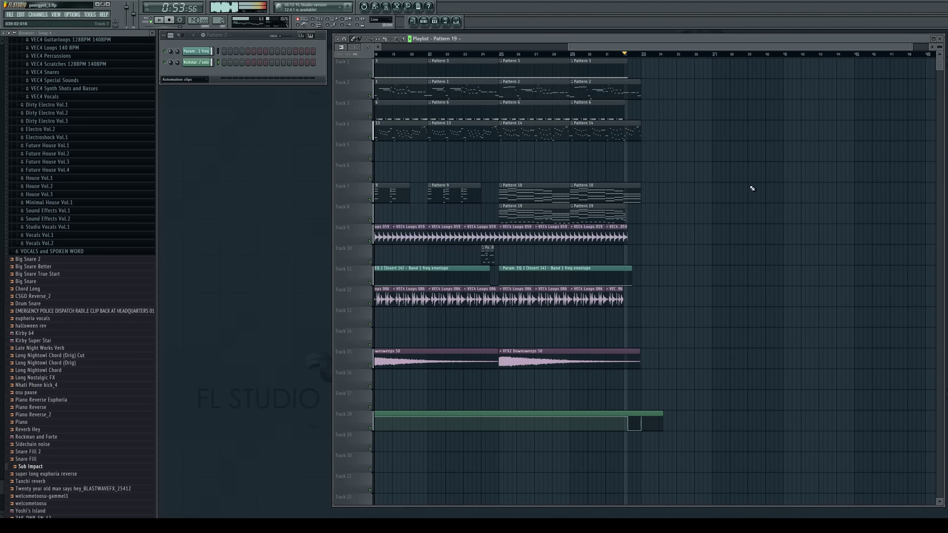
key("space")
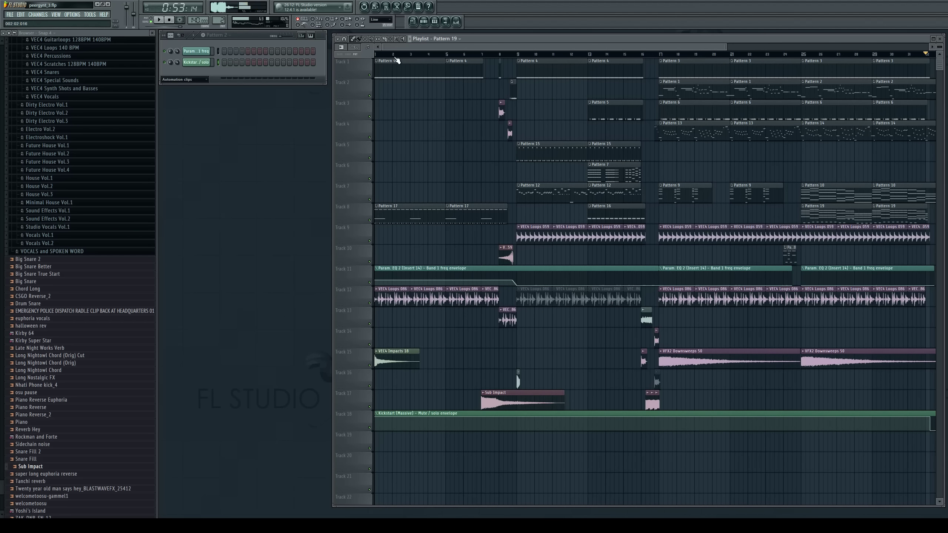
Play the arrangement from the beginning and mute the second VFX2 Downsweeps 50 clip at bar 25
key("space")
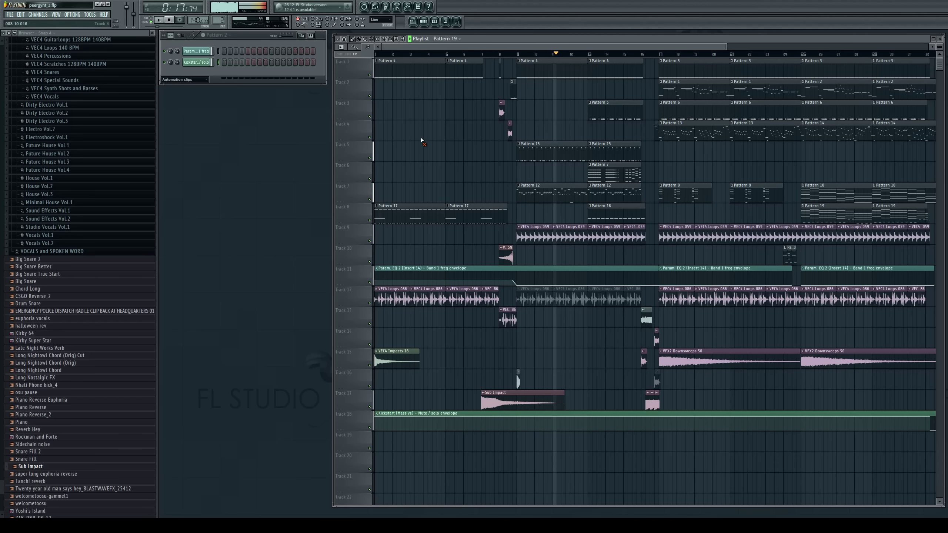
left_click_drag(561, 49, 615, 65)
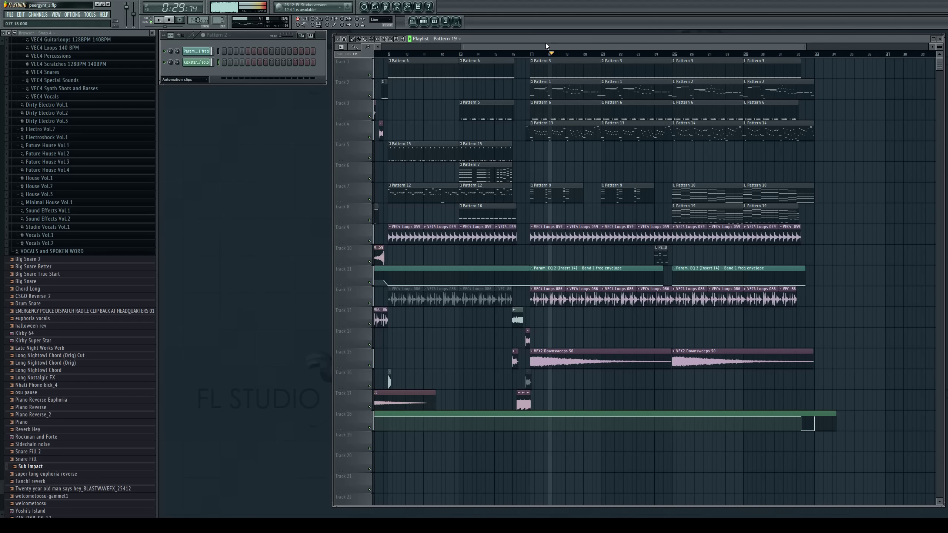
left_click_drag(545, 43, 606, 64)
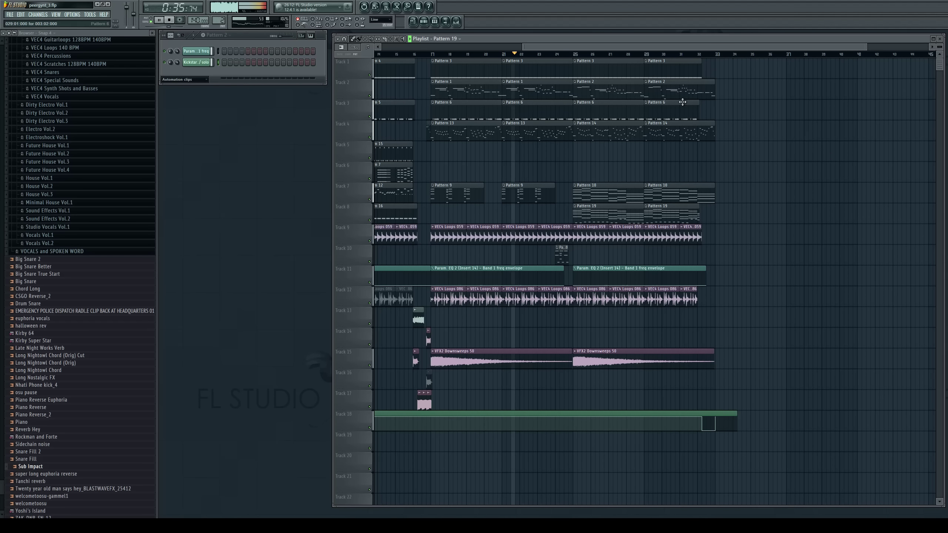
left_click_drag(664, 45, 718, 52)
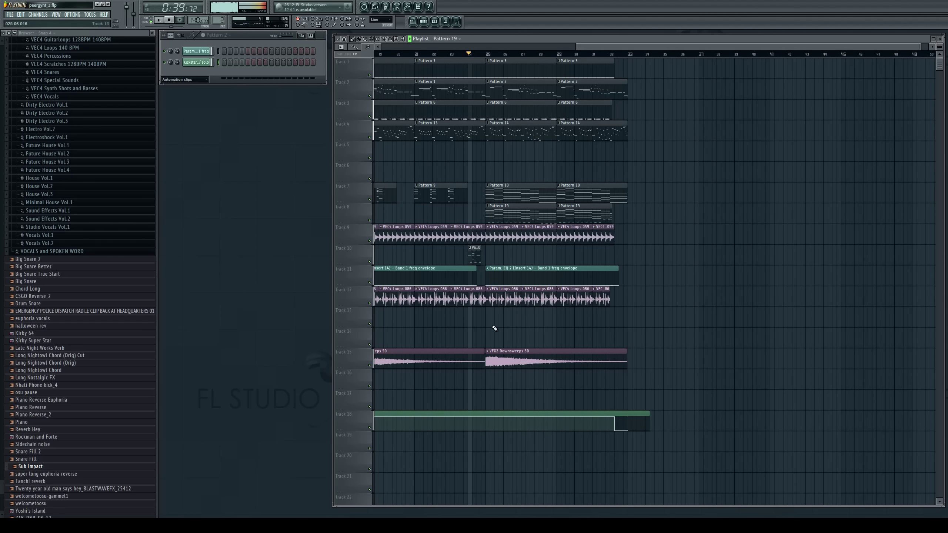
right_click(496, 353, "alt")
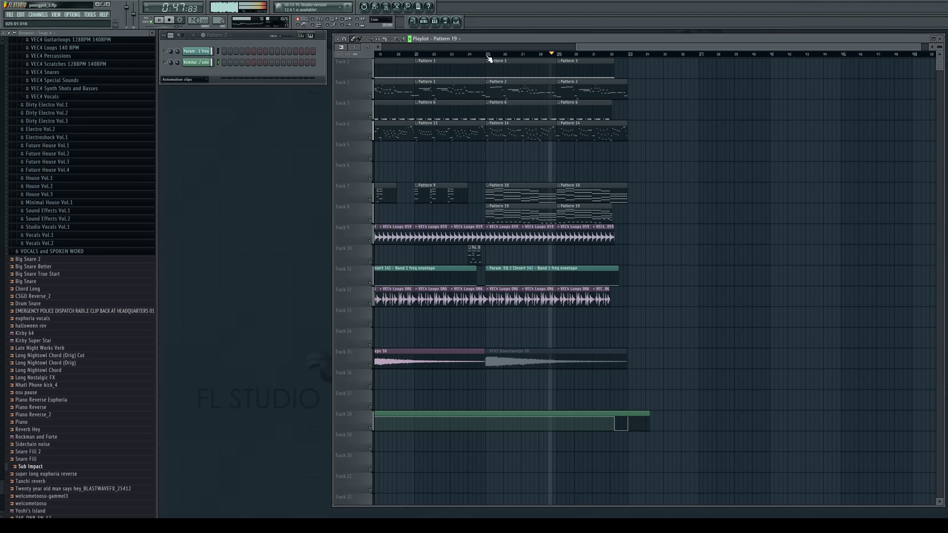
Open the bar 25 Spire chord notes, add G4 to the bar 2 chord, raise its E5 to G5, and audition it
double_click(530, 187)
left_click(248, 286)
key("space")
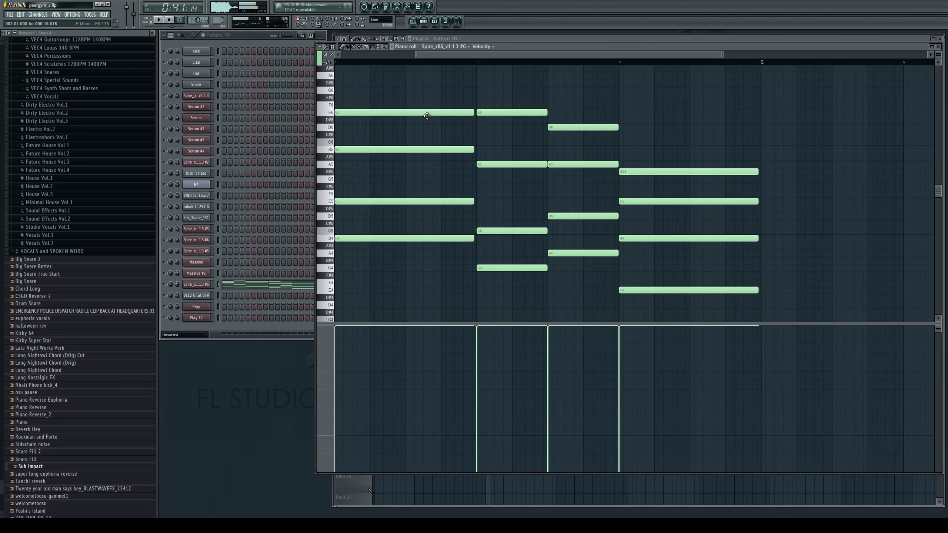
left_click_drag(457, 56, 406, 56)
left_click_drag(437, 283, 432, 263)
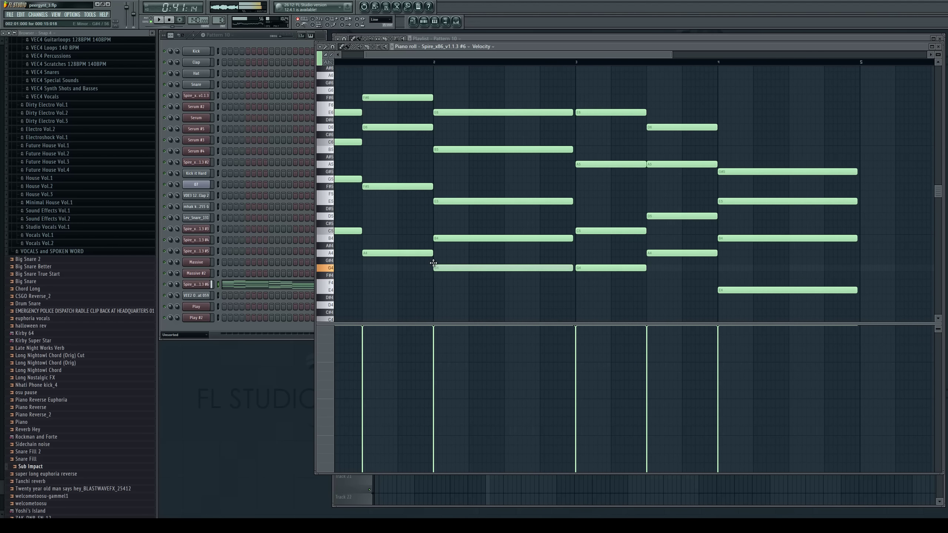
left_click_drag(443, 196, 443, 175)
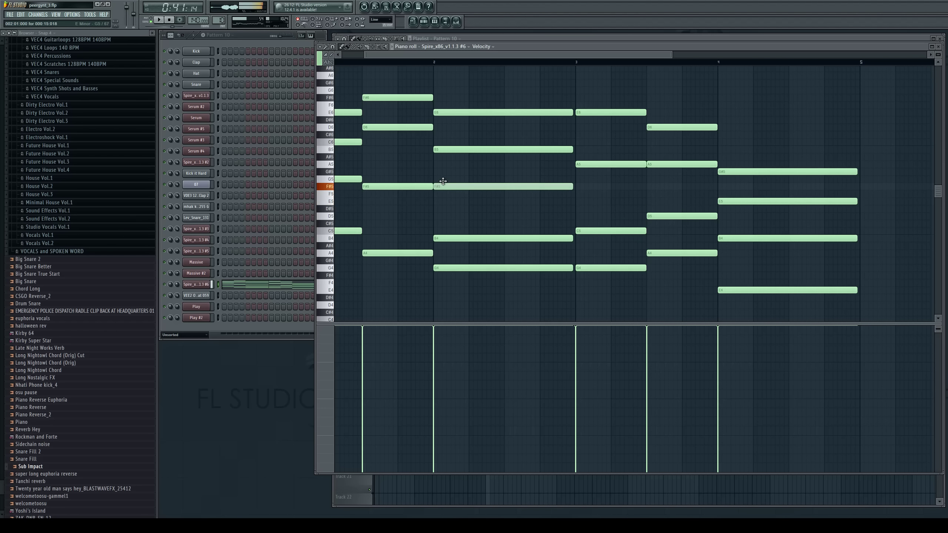
key("space")
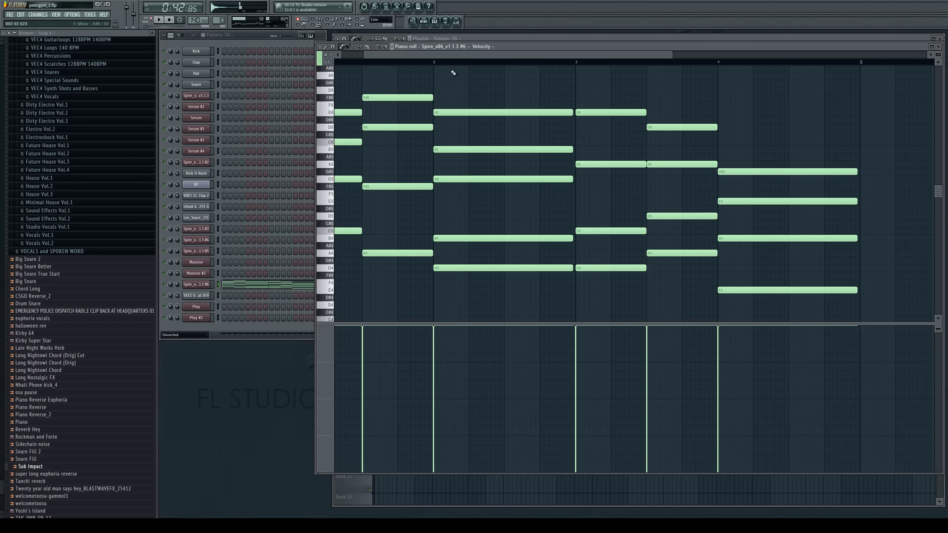
key("space")
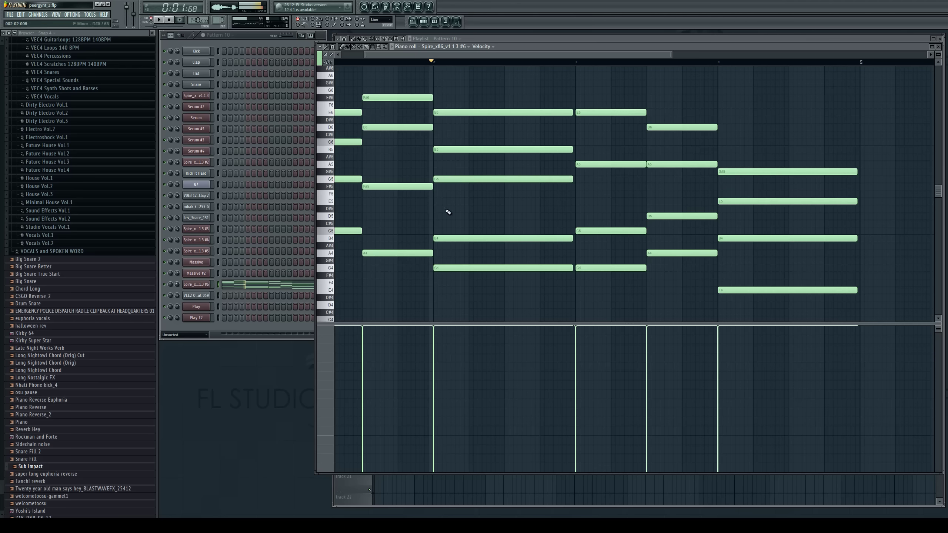
Rework the lower voices of the bar 2 chord: move B4 to E5, remove G4, add E4, and audition the result
left_click_drag(449, 241, 449, 204)
key("space")
key("space")
left_click_drag(446, 267, 438, 239)
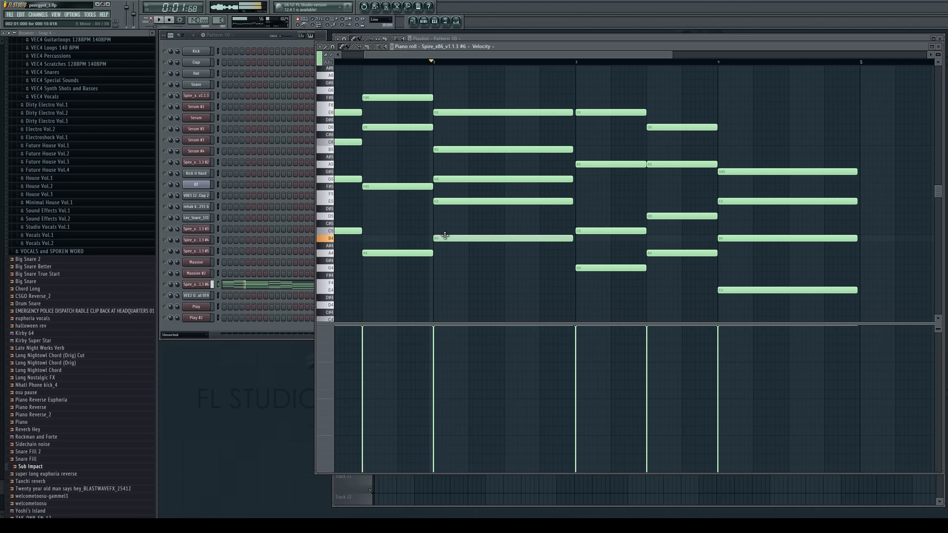
right_click(472, 240)
left_click_drag(444, 276, 437, 290)
key("space")
key("space")
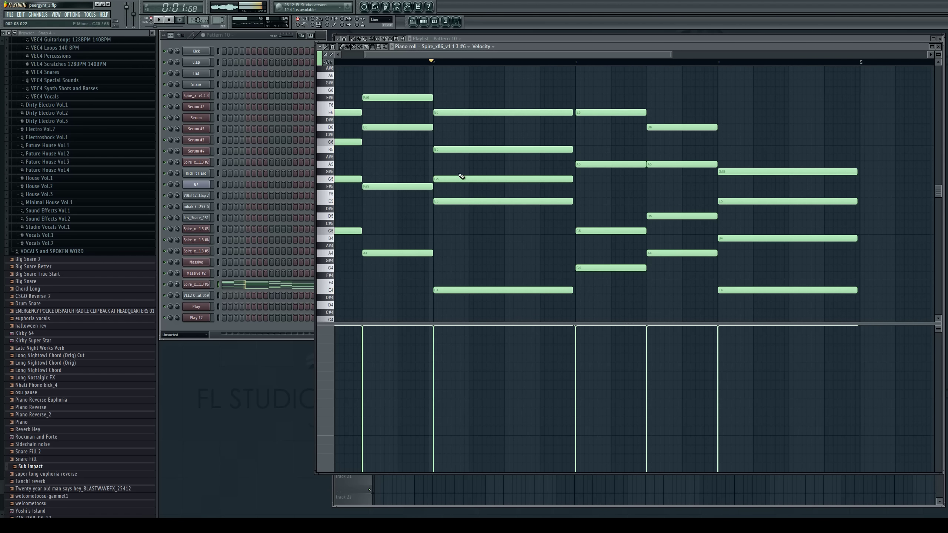
Try the bar 2 chord with A5 in place of G5 and without B5, and audition it
mouse_move(454, 151)
left_mouse_down()
mouse_move(451, 134)
mouse_move(450, 143)
left_mouse_up()
mouse_move(446, 176)
left_mouse_down()
mouse_move(447, 153)
mouse_move(448, 165)
left_mouse_up()
right_click(455, 143)
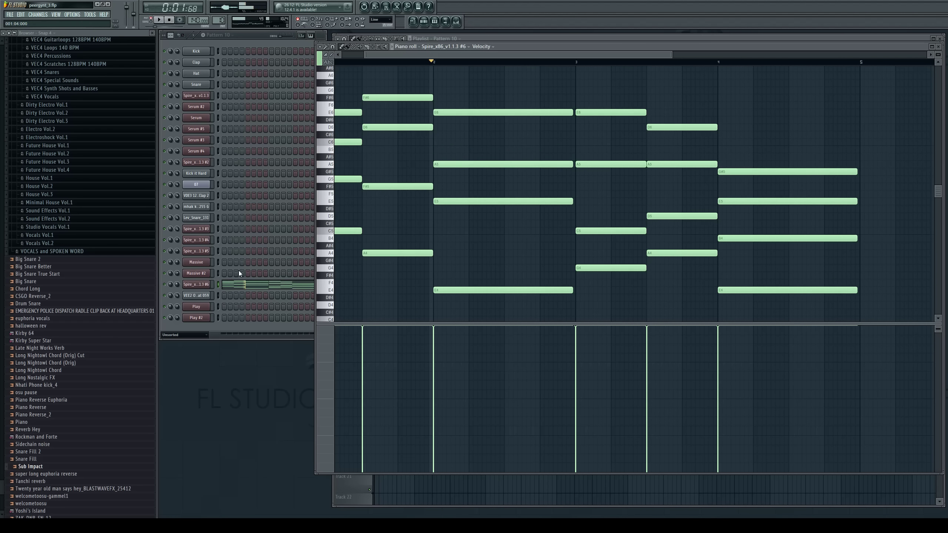
left_click(196, 284)
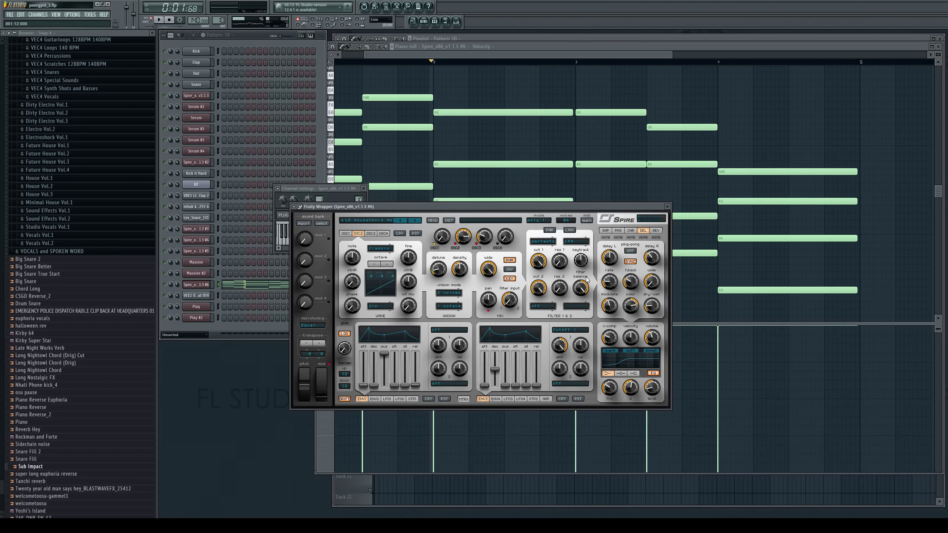
right_click(676, 119)
key("space")
key("space")
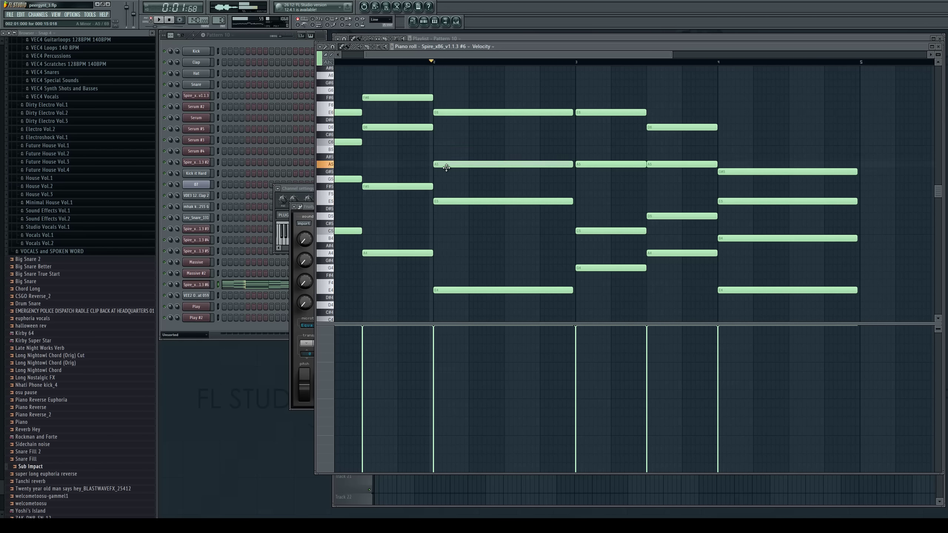
Lower A5 to G5 in the bar 2 chord and add B4 and B5 notes of the same length
left_click_drag(451, 164, 454, 183)
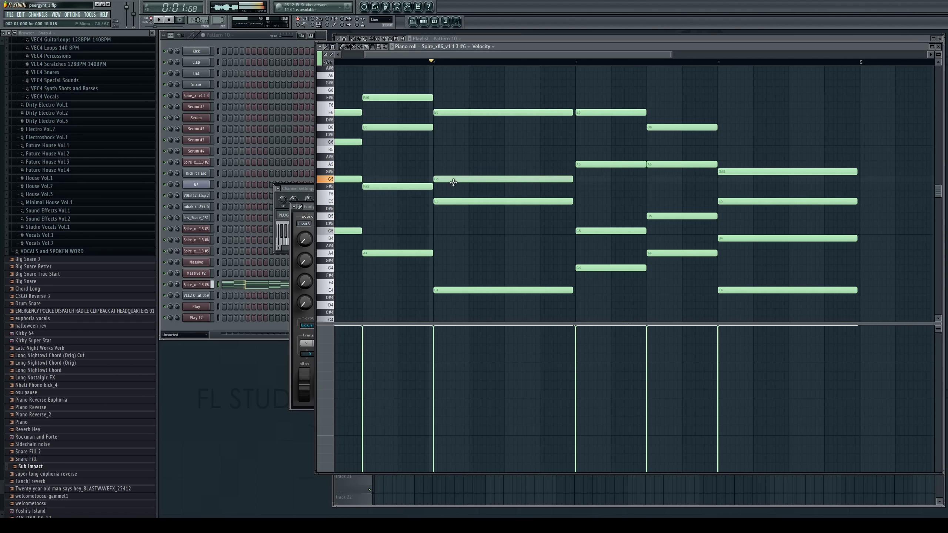
left_click(433, 235)
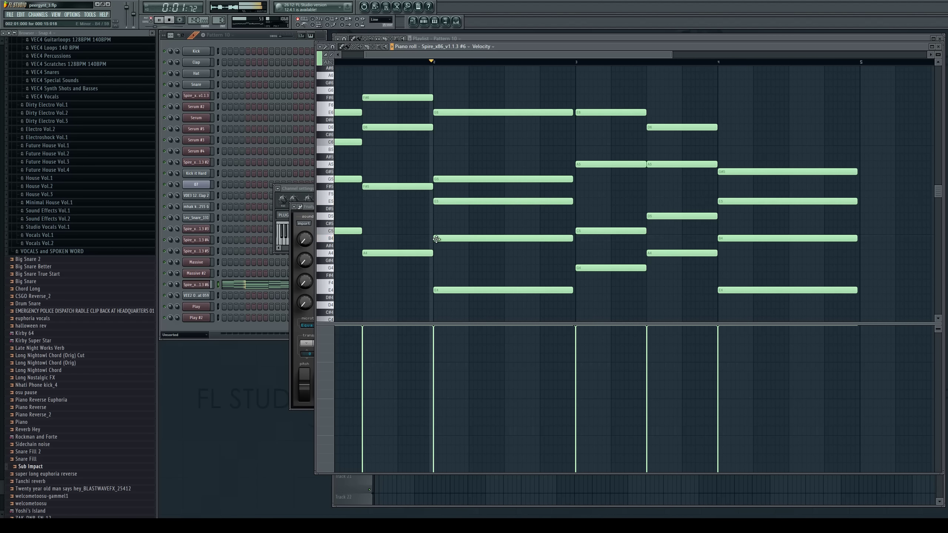
left_click_drag(440, 136, 445, 155)
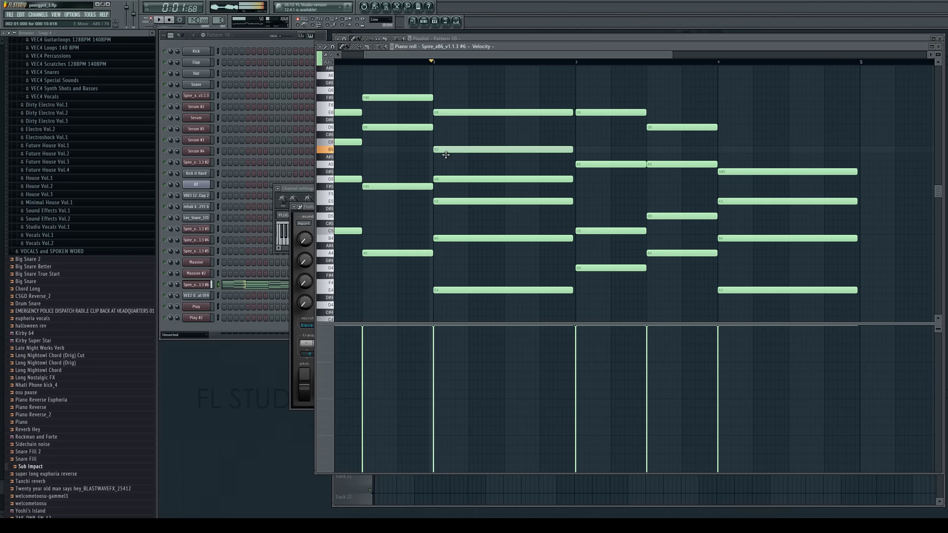
Replace the E4 and B4 notes of the bar 2 chord with a single G4 note
right_click(465, 287)
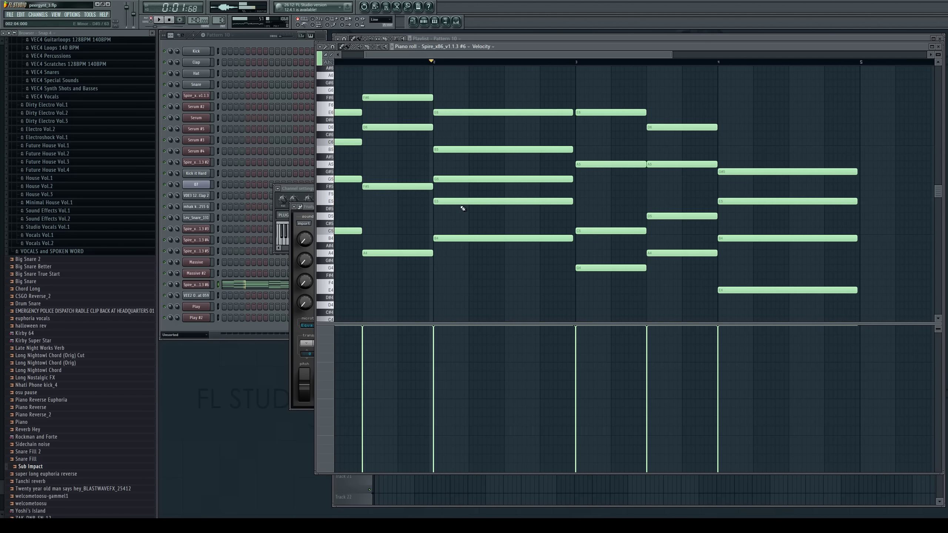
key("space")
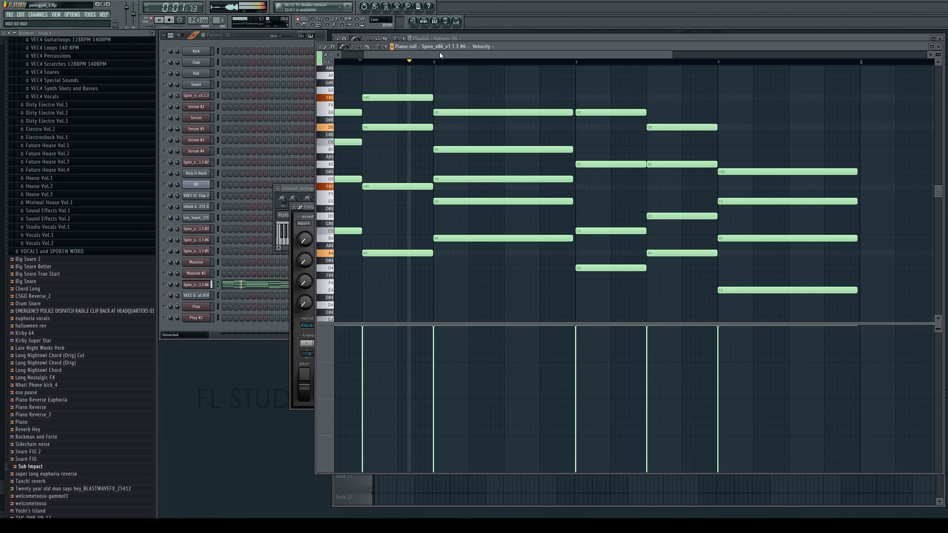
key("space")
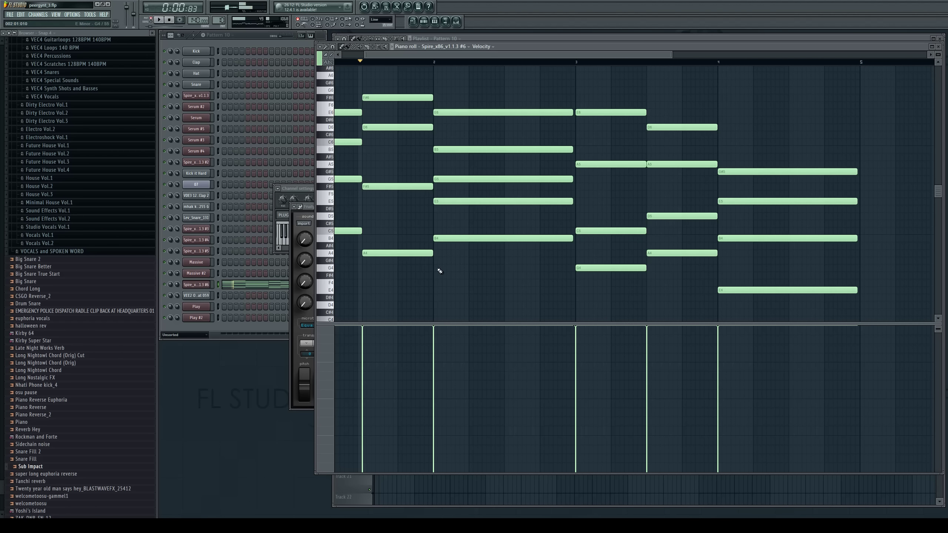
left_click(432, 283)
left_click_drag(438, 282, 438, 267)
right_click(445, 238)
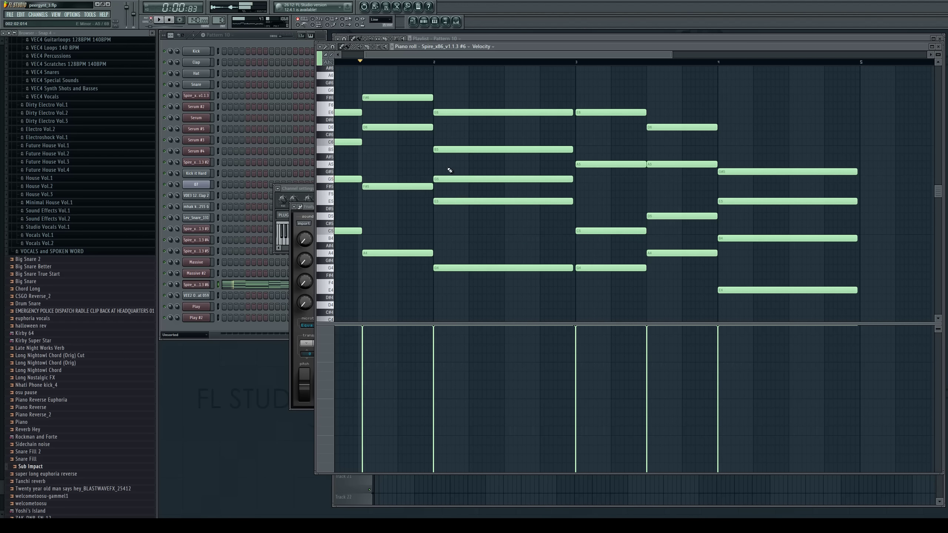
Revoice the bar 2 chord by adding A5, deleting E5 and raising B5 to C6
left_click(450, 164)
right_click(450, 201)
left_click_drag(448, 150, 435, 142)
left_click(432, 62)
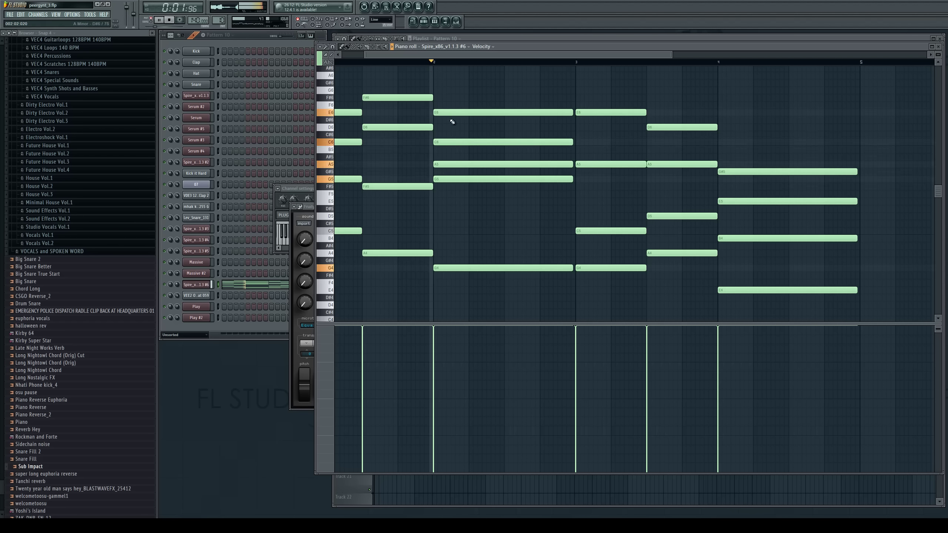
Add a D5 note to the bar 2 chord and play it back
left_click(443, 216)
left_click_drag(442, 216, 440, 215)
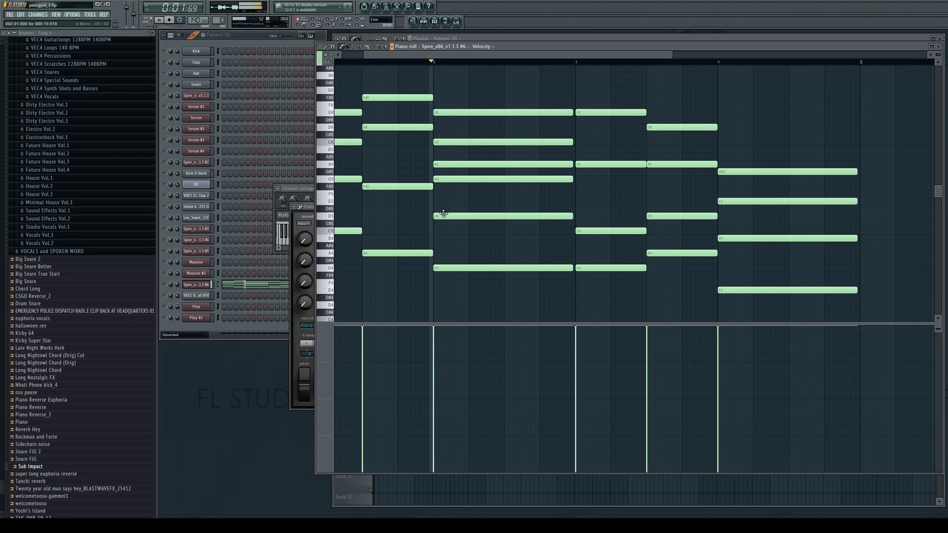
key("space")
key("space")
Lower the bar 2 chord's G5 note to F5 and play back the progression
left_click_drag(448, 179, 447, 194)
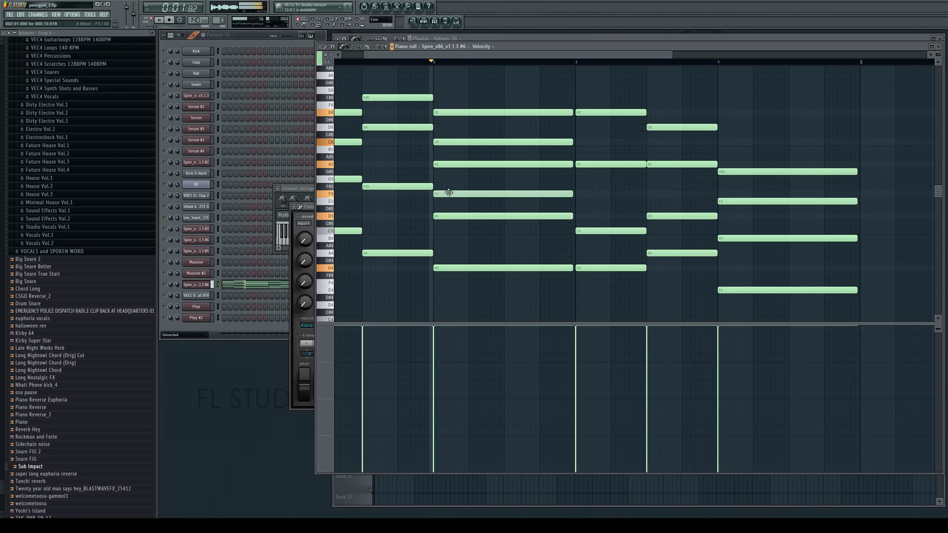
key("space")
key("space")
scroll(386, 62, "left", 4)
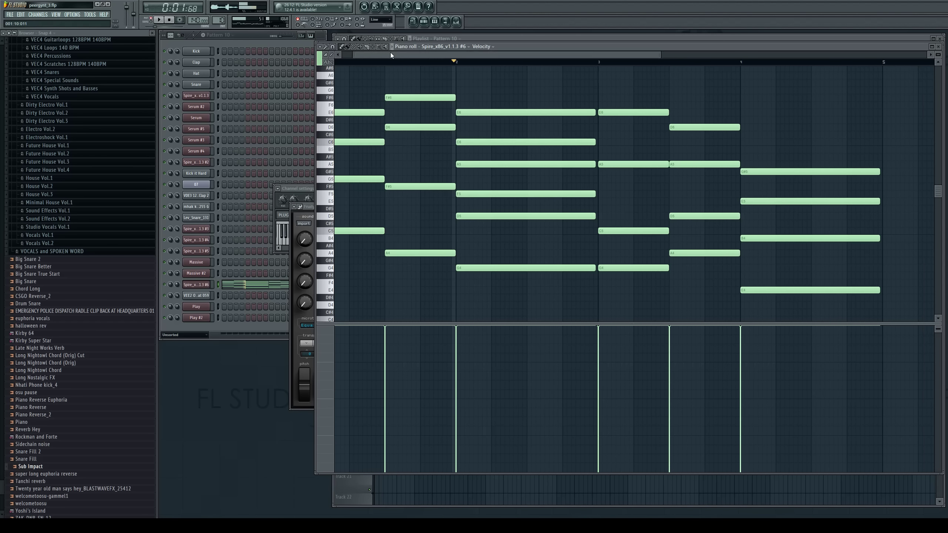
left_click(357, 64)
key("space")
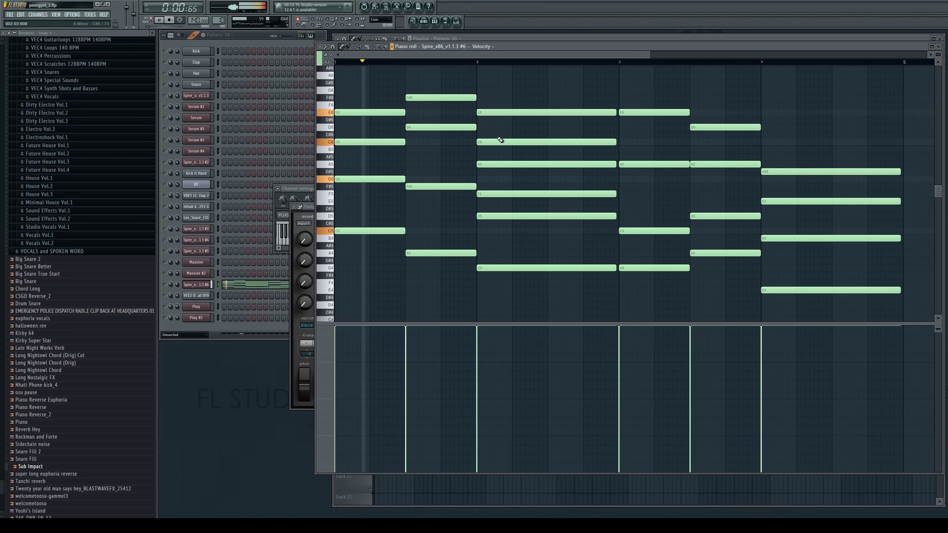
key("space")
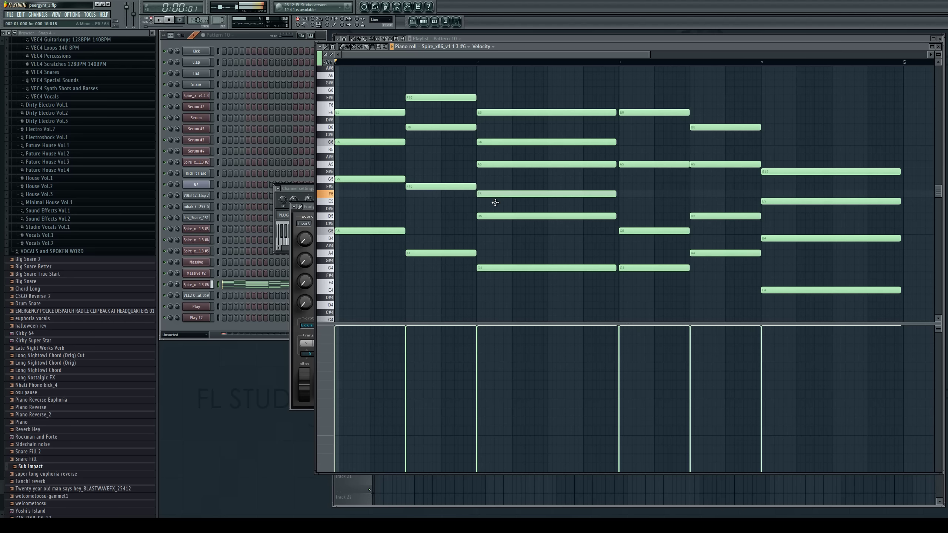
Lower the bar 2 chord's F5 to E5 and A5 to G5, playing back the changes
left_click_drag(495, 203, 498, 207)
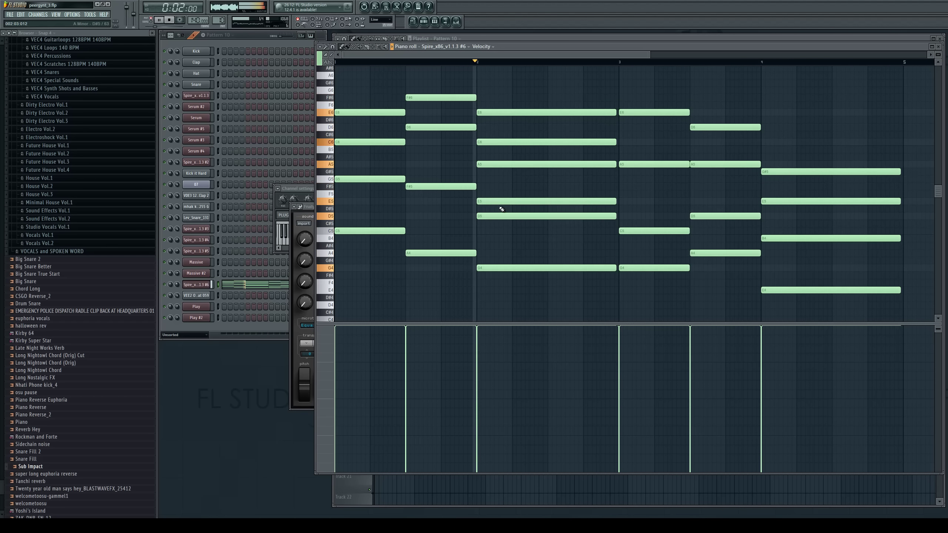
key("space")
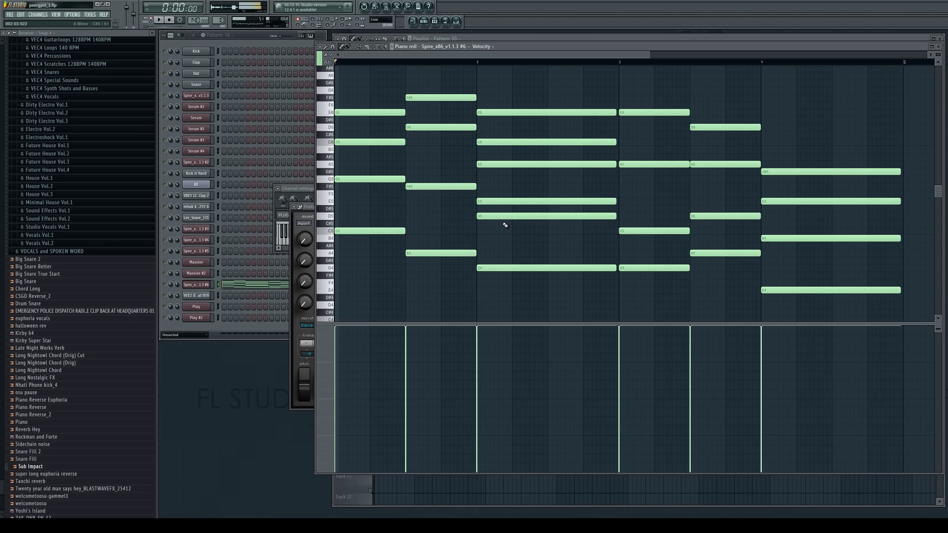
left_click_drag(495, 167, 477, 181)
left_click(478, 63)
key("space")
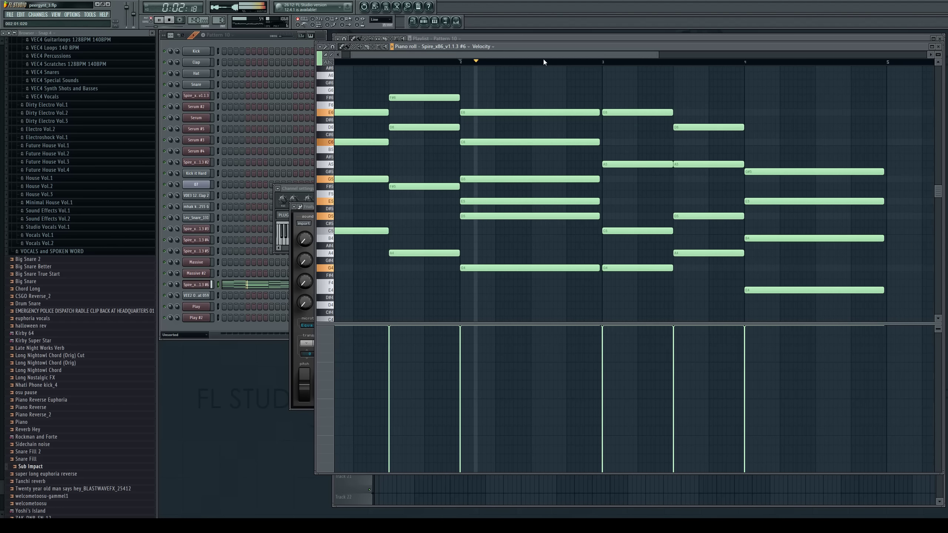
key("space")
Revoice the bar 2 chord by moving E5 to G5, D5 to E5 and C6 to B5
left_click_drag(408, 201, 403, 178)
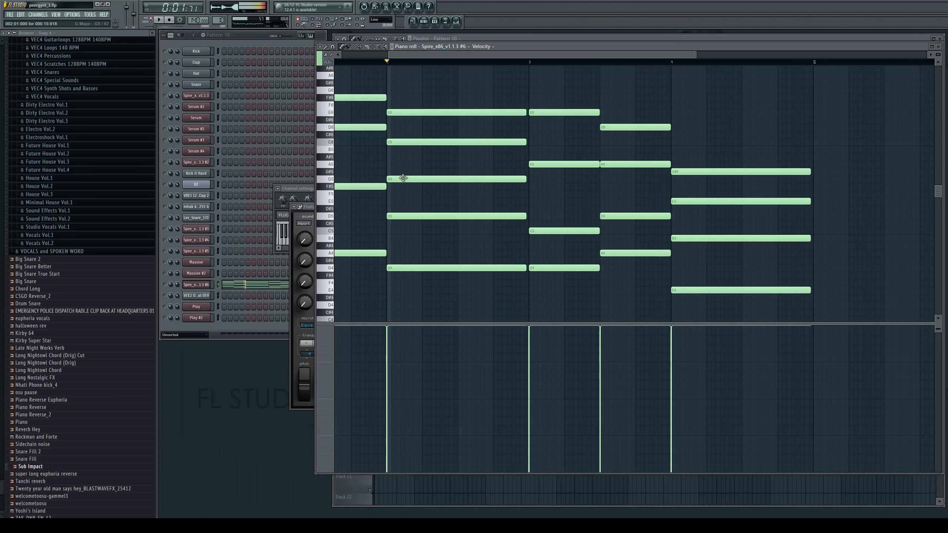
left_click_drag(405, 224, 407, 199)
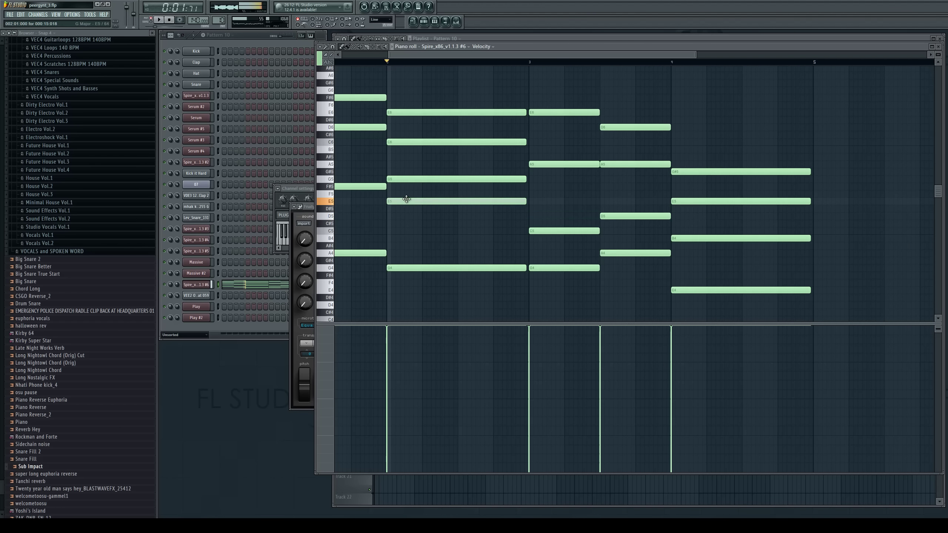
left_click_drag(409, 141, 409, 149)
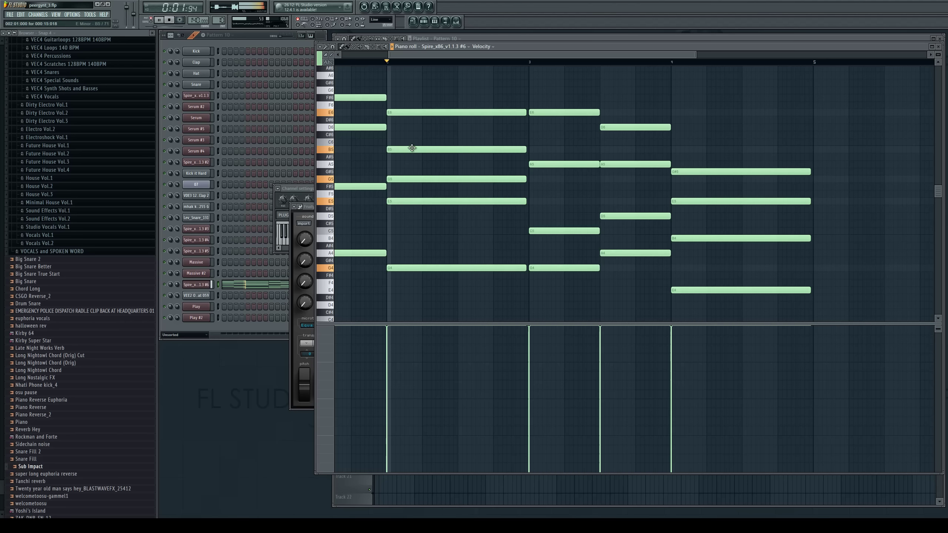
Rearrange the bar 2 chord's inner notes so it is voiced E6, B5, E5, B4 and G4
left_click(387, 232)
left_click_drag(387, 231, 389, 216)
right_click(404, 202)
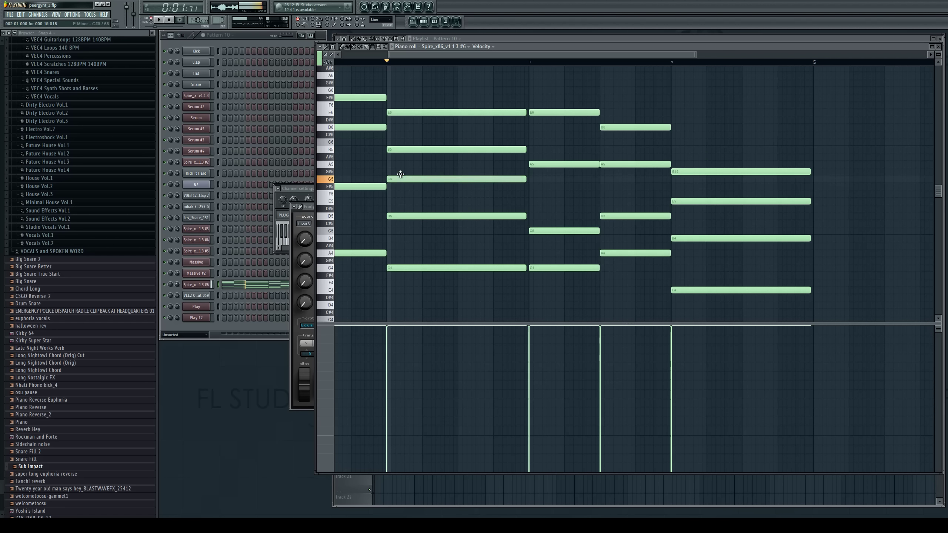
left_click_drag(400, 174, 399, 235)
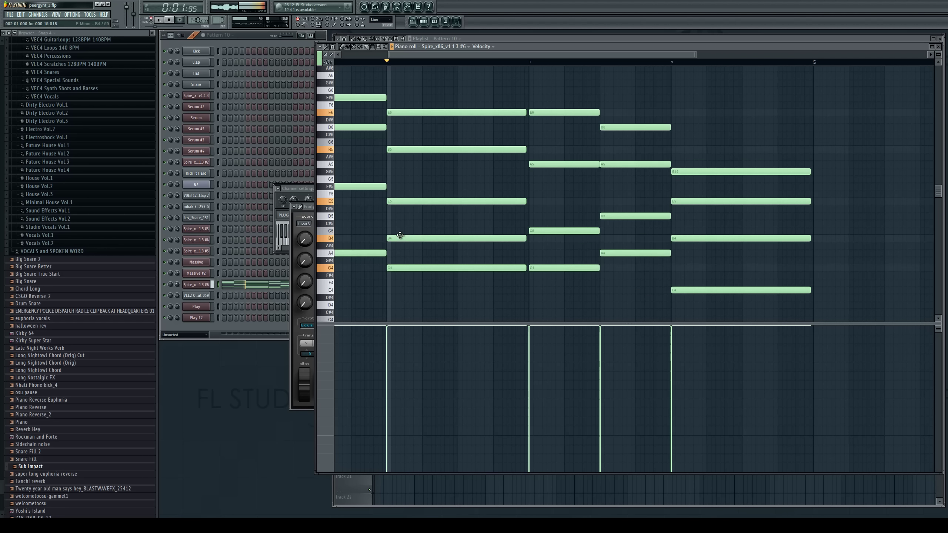
key("space")
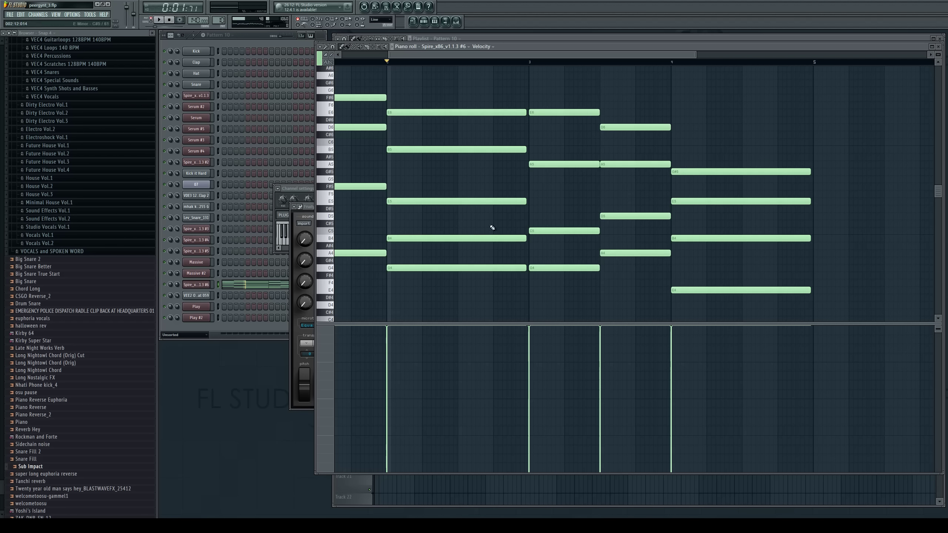
Paste the copied chord at bar 5, raise its G5 note to G#5 and listen to it
key("ctrl+v")
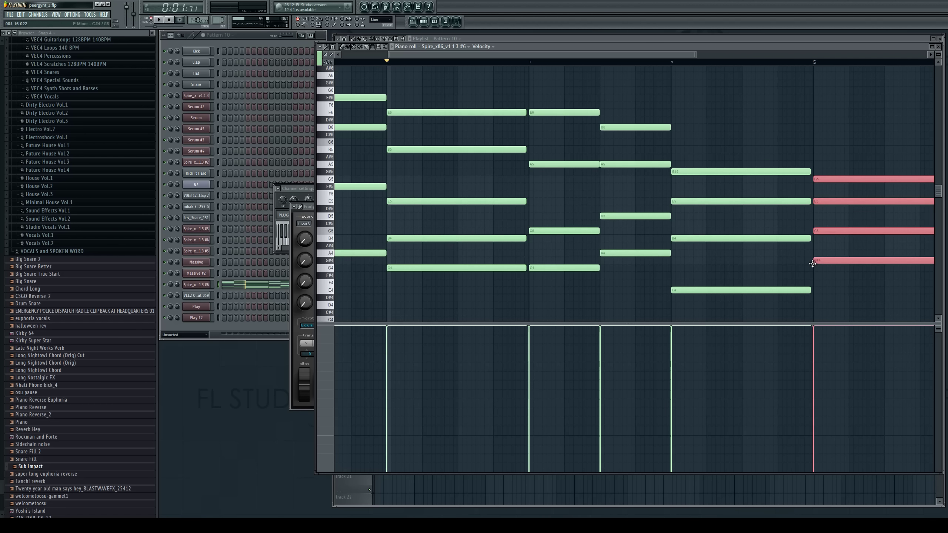
left_click(809, 61)
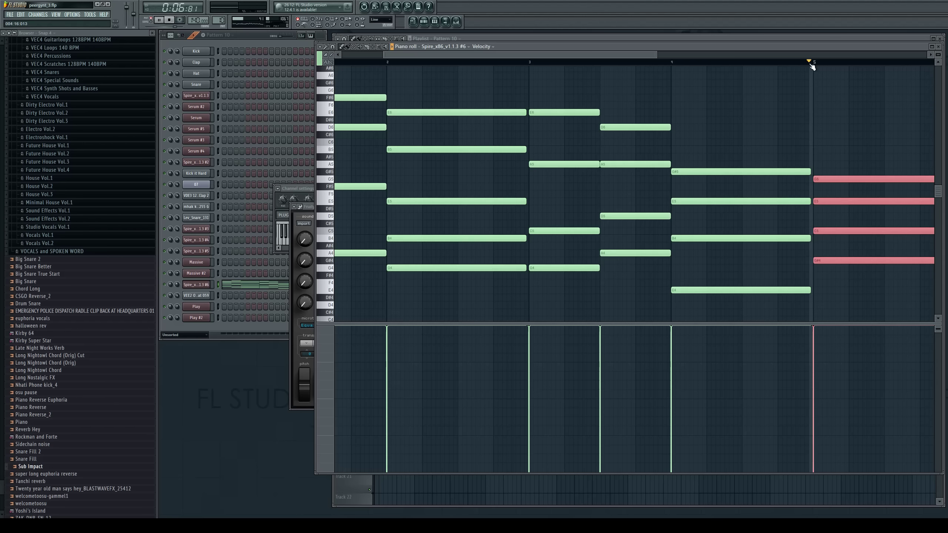
left_click(831, 168, "ctrl")
left_click_drag(824, 178, 824, 170)
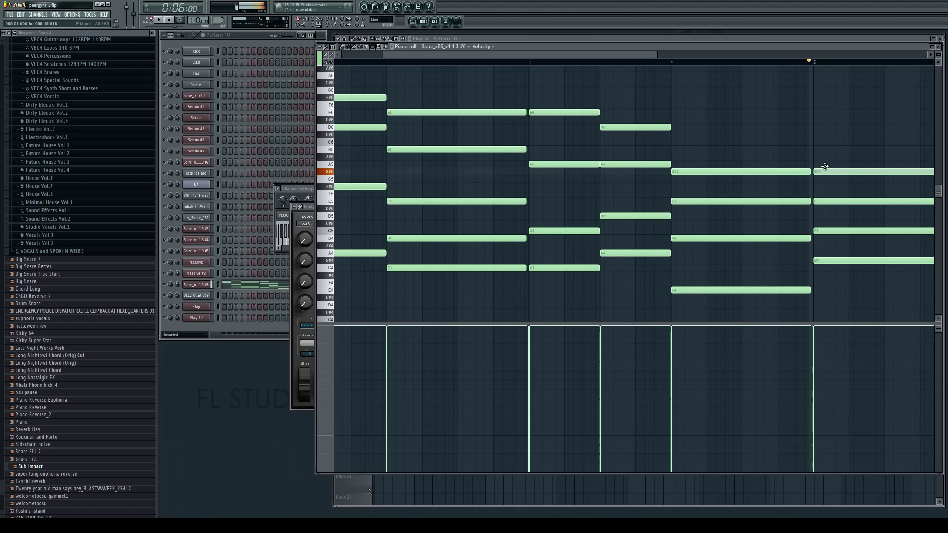
key("space")
key("space")
Raise the bar 5 chord's highest note to A5 and lower its lowest note to G4
left_click(313, 45)
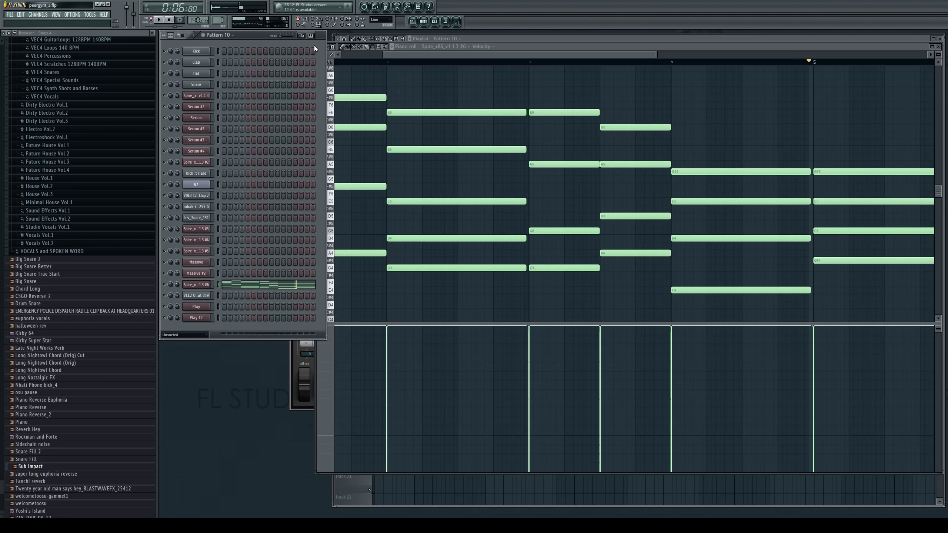
left_click(443, 46)
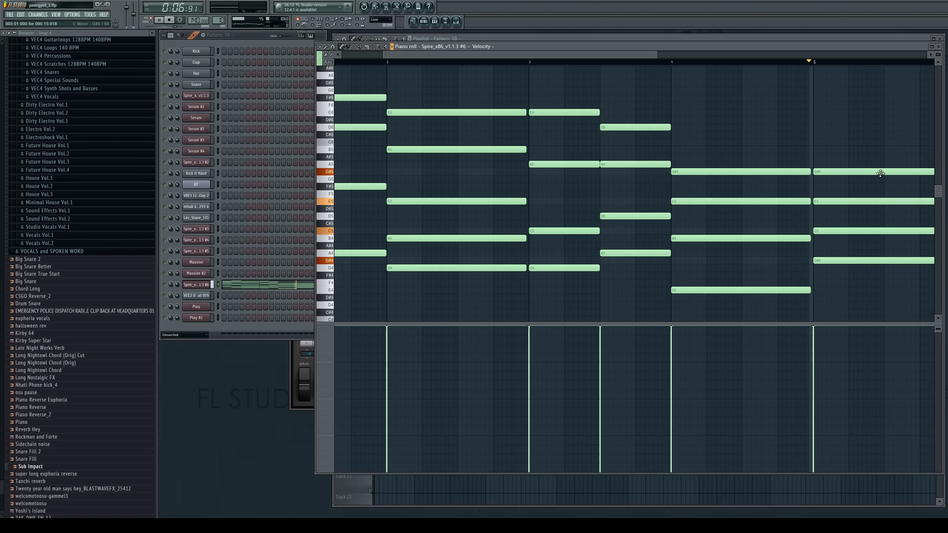
left_click_drag(861, 171, 861, 165)
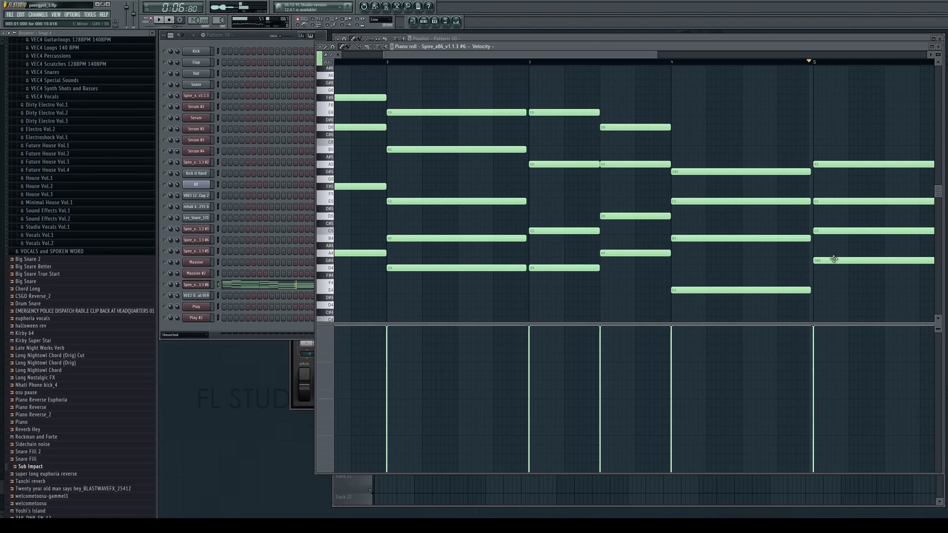
left_click_drag(832, 258, 834, 266)
key("space")
key("space")
key("space")
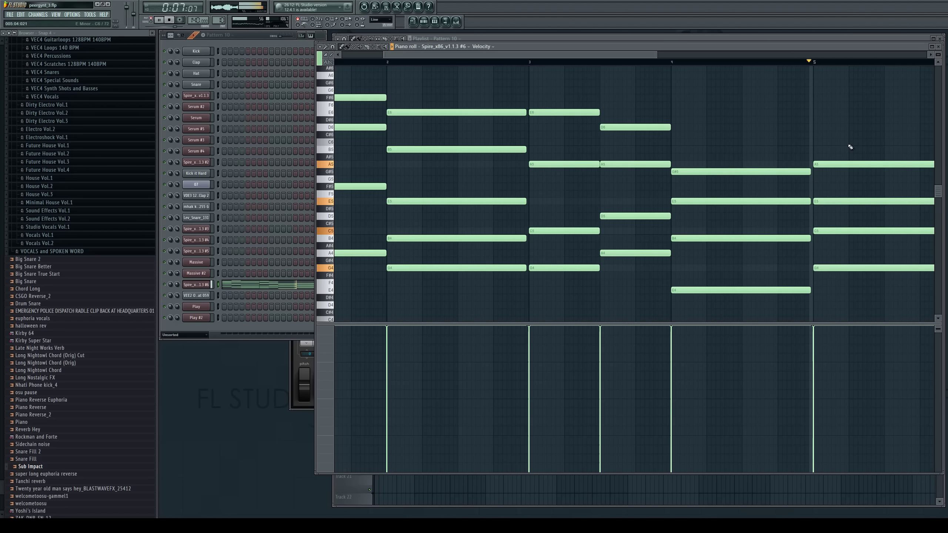
Select all notes of the bar 5 chord and cut them
left_click_drag(850, 146, 881, 280)
key("space")
key("Delete")
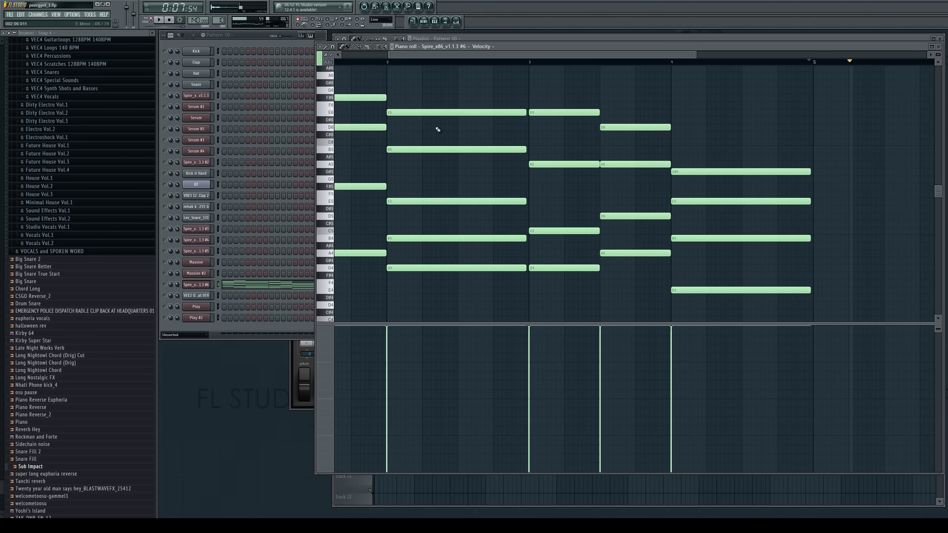
Delete the existing notes of the bar 2 chord and paste the cut chord in their place
left_click(390, 62)
key("space")
key("space")
right_click(425, 113)
right_click(427, 149)
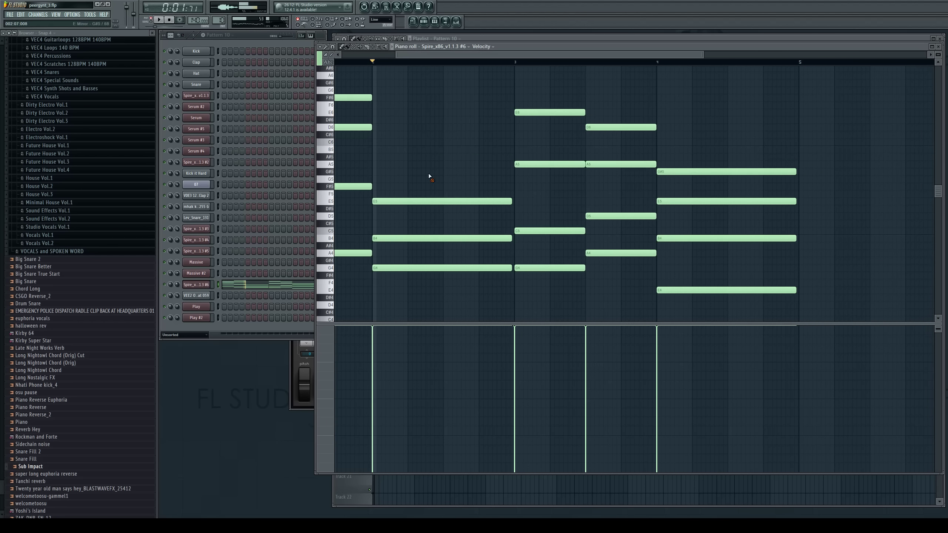
right_click(428, 201)
right_click(430, 238)
right_click(430, 268)
key("ctrl+v")
Add an E6 note on top of the bar 2 chord and play the progression from the start
left_click(377, 127)
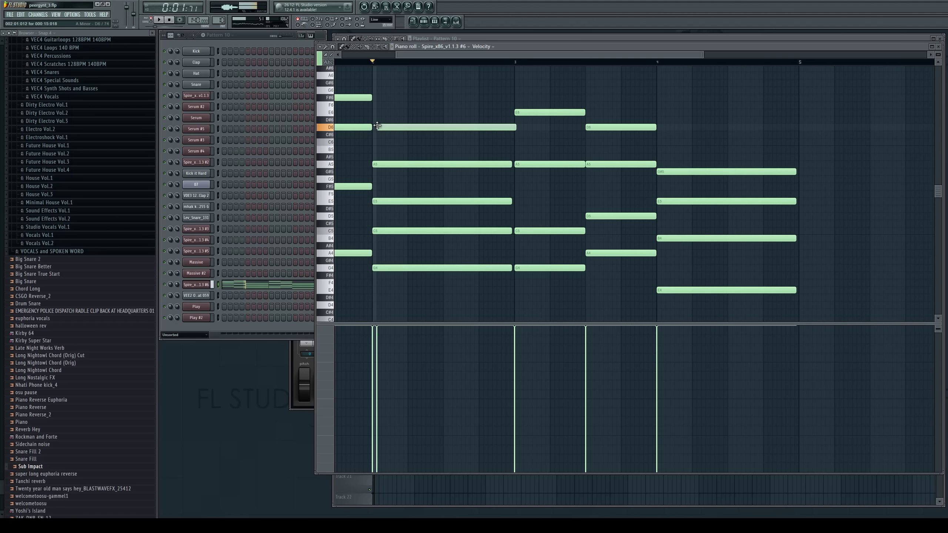
left_click_drag(372, 122, 373, 112)
key("space")
key("space")
left_click_drag(411, 56, 300, 53)
key("space")
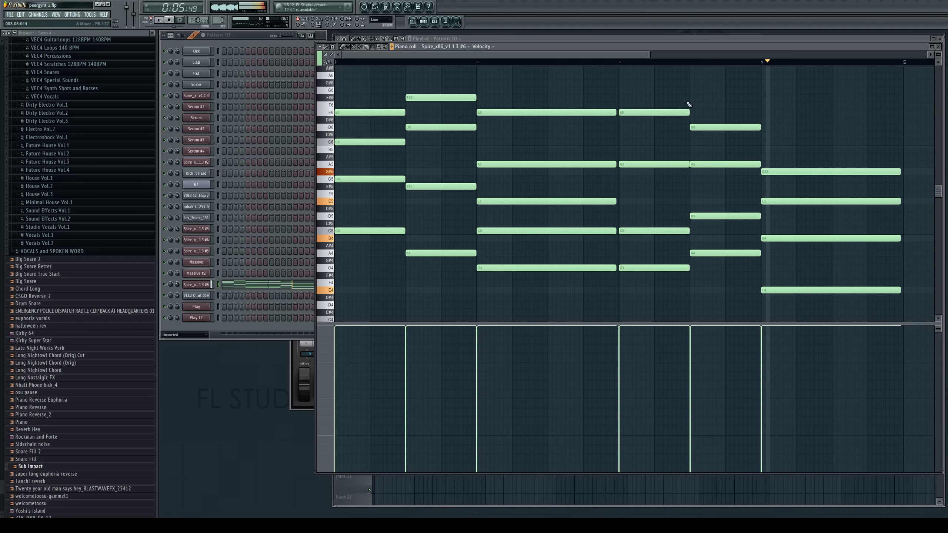
key("space")
key("space")
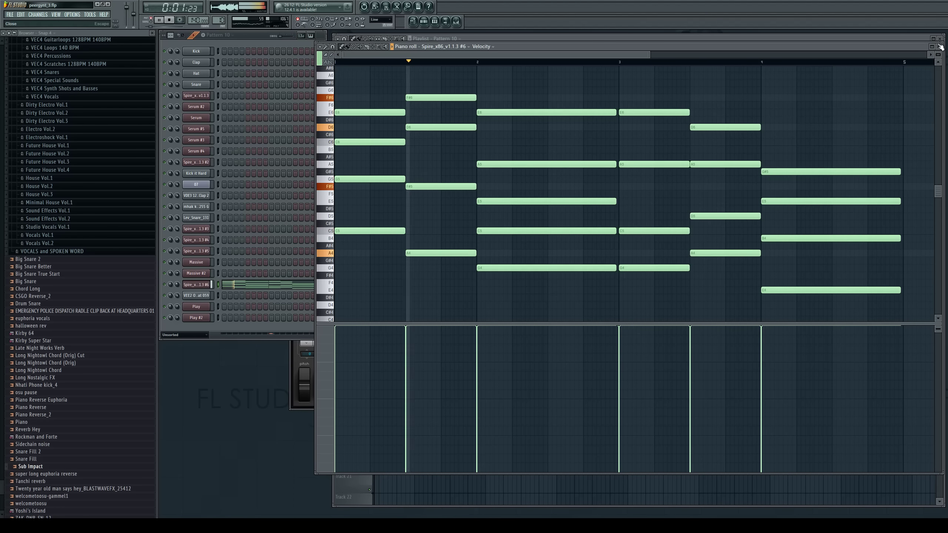
key("space")
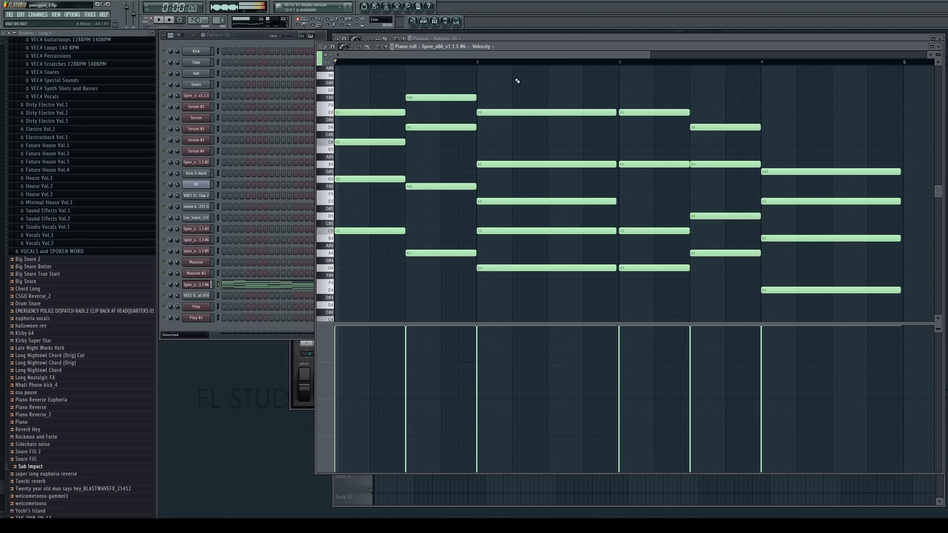
Raise the bar 2 chord's G4 note to A4 and lower the A5 in bar 3's first chord to G5
left_click(477, 57)
key("space")
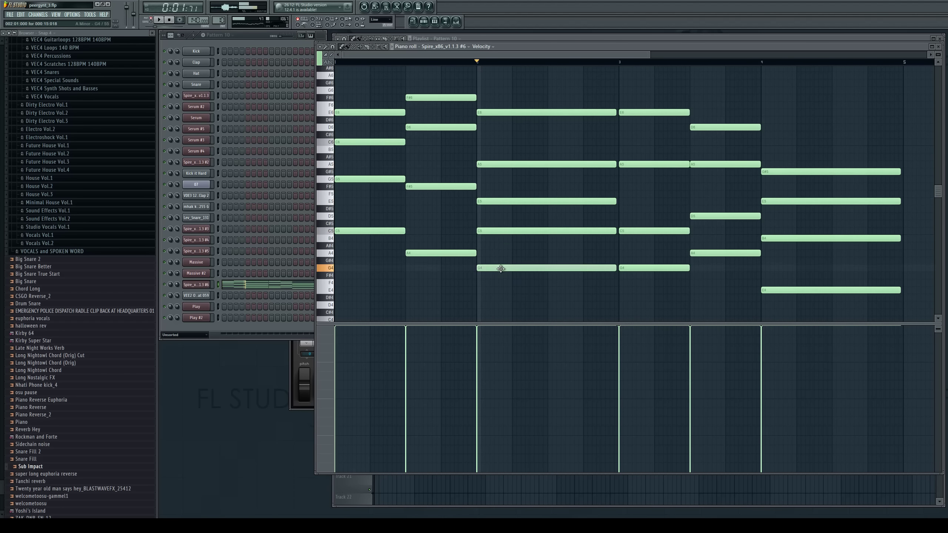
left_click_drag(500, 269, 499, 253)
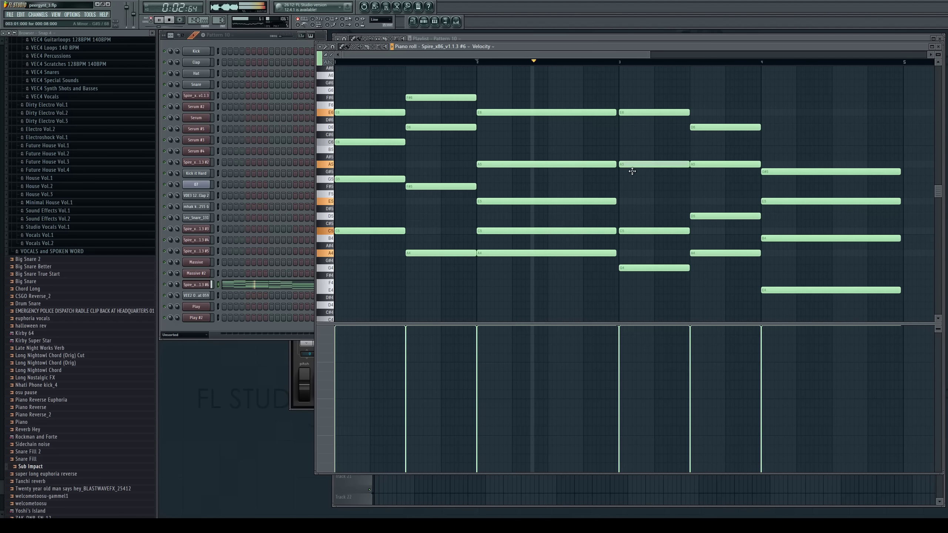
left_click_drag(629, 172, 636, 187)
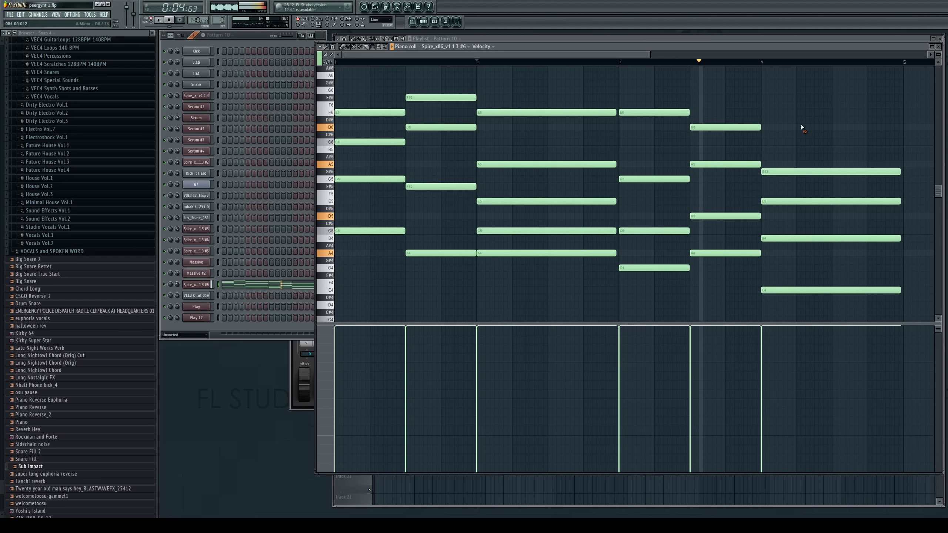
Close the chord piano roll and play the playlist arrangement from bar 26
key("space")
key("shift+r")
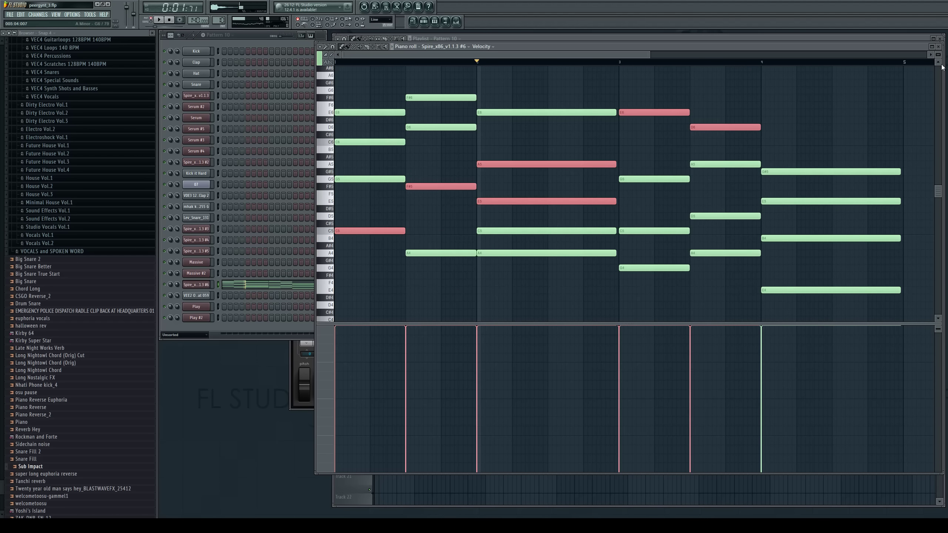
key("space")
left_click(938, 47)
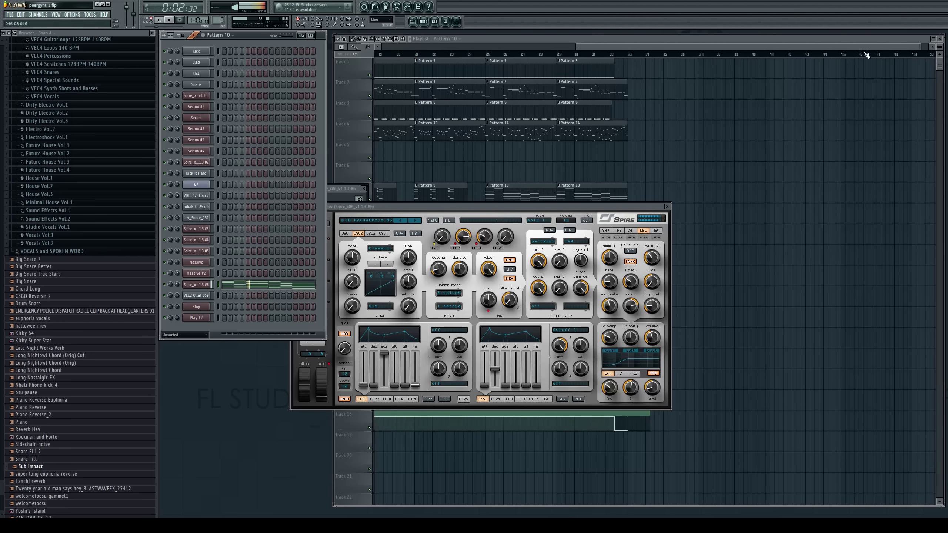
left_click(506, 56)
key("space")
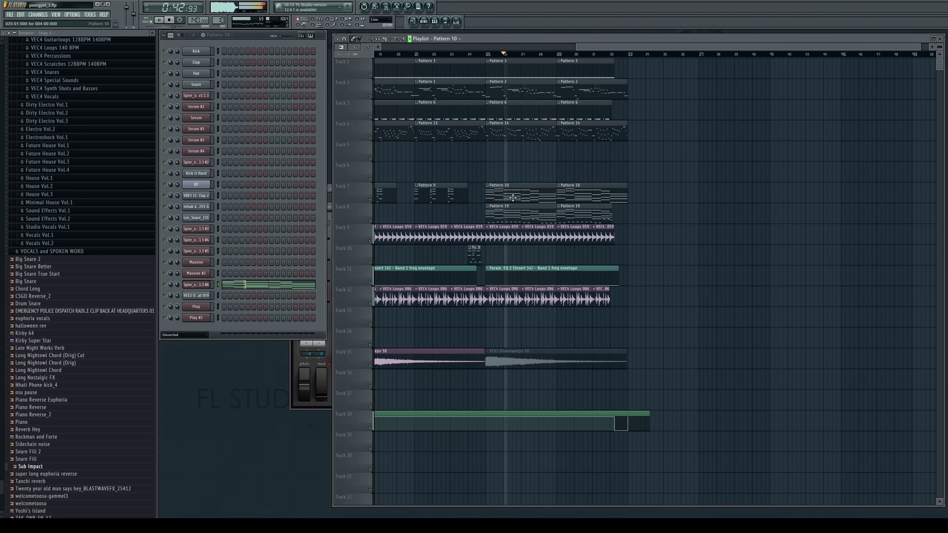
Reopen the Spire chord piano roll, lower the bar 2 chord's A4 to G4 and play the result
key("space")
left_click(252, 287)
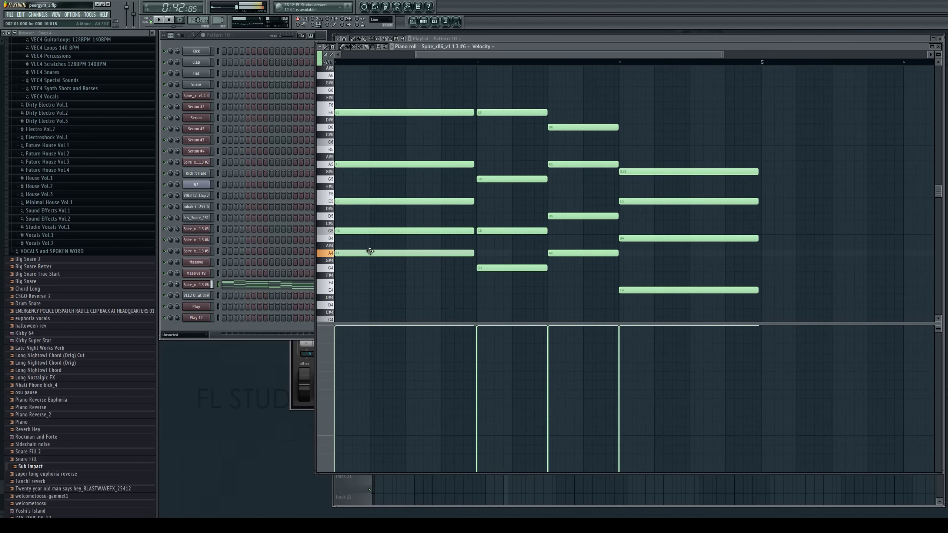
left_click_drag(363, 264, 364, 268)
key("space")
left_click_drag(469, 55, 425, 54)
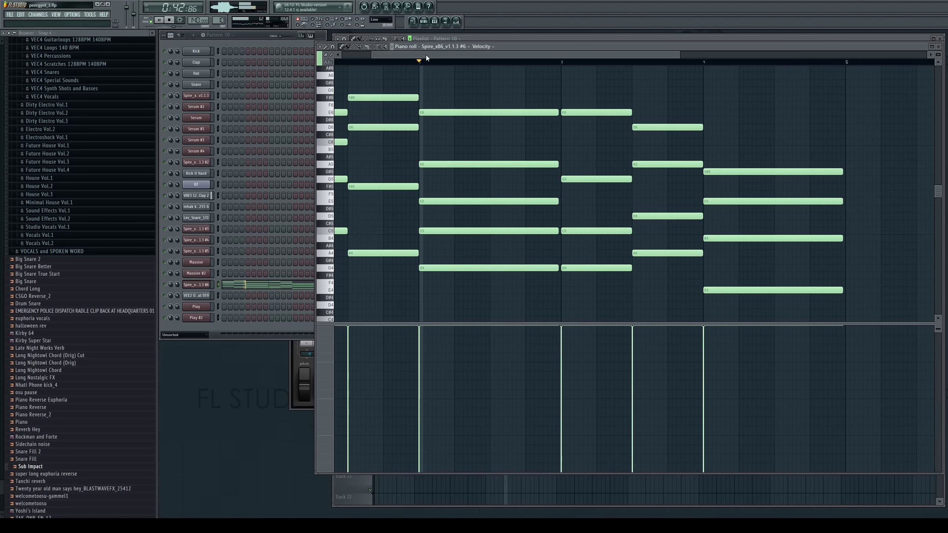
key("space")
Lower the bar 2 chord's C5 to B4, raise its A5 to B5, and play the arrangement
mouse_move(436, 231)
left_mouse_down()
mouse_move(435, 243)
mouse_move(444, 241)
left_mouse_up()
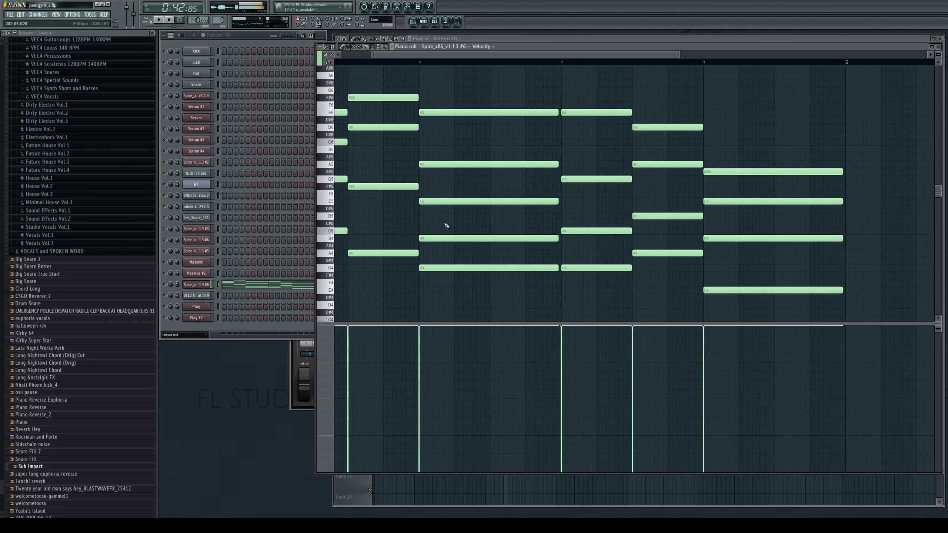
left_click_drag(437, 165, 437, 150)
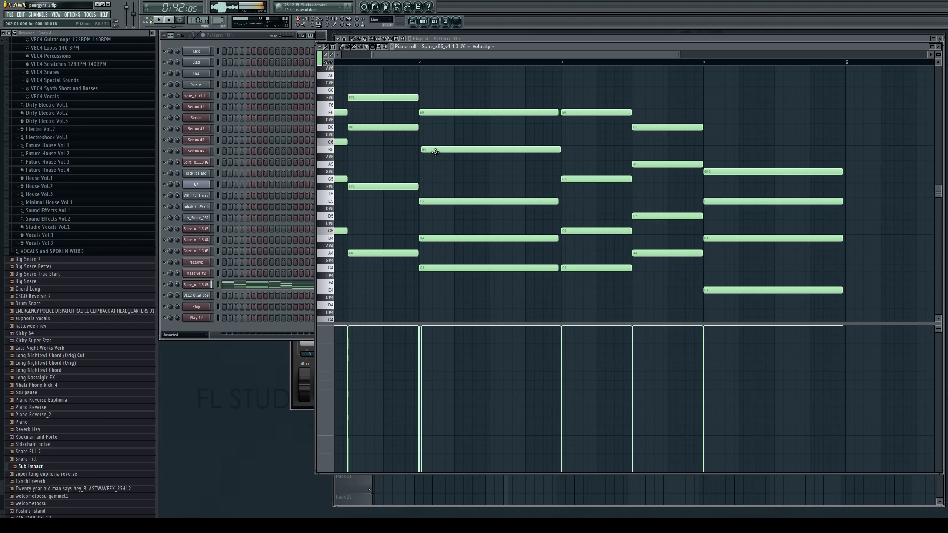
key("space")
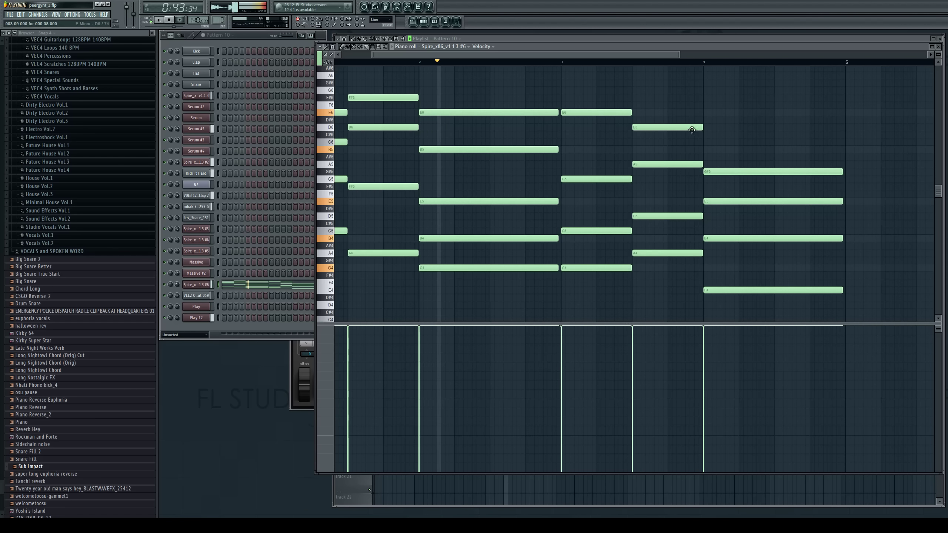
left_click(927, 39)
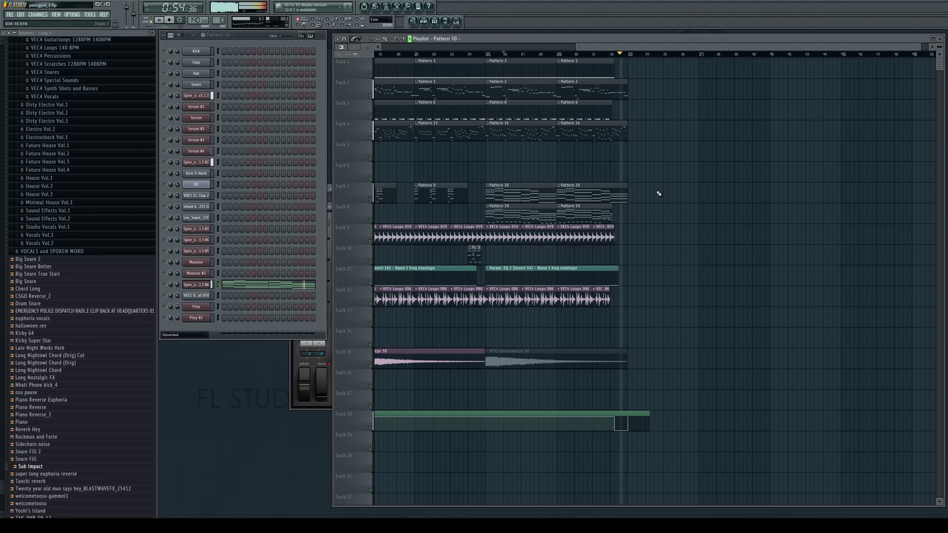
key("space")
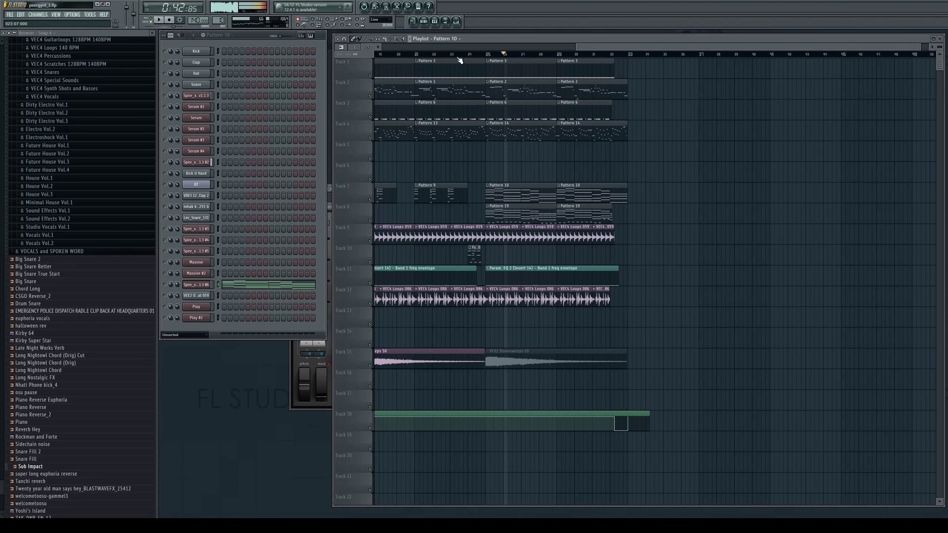
Set the playback position to bar 25 and clone Pattern 2 into a new pattern
left_click(488, 55)
left_click(525, 87)
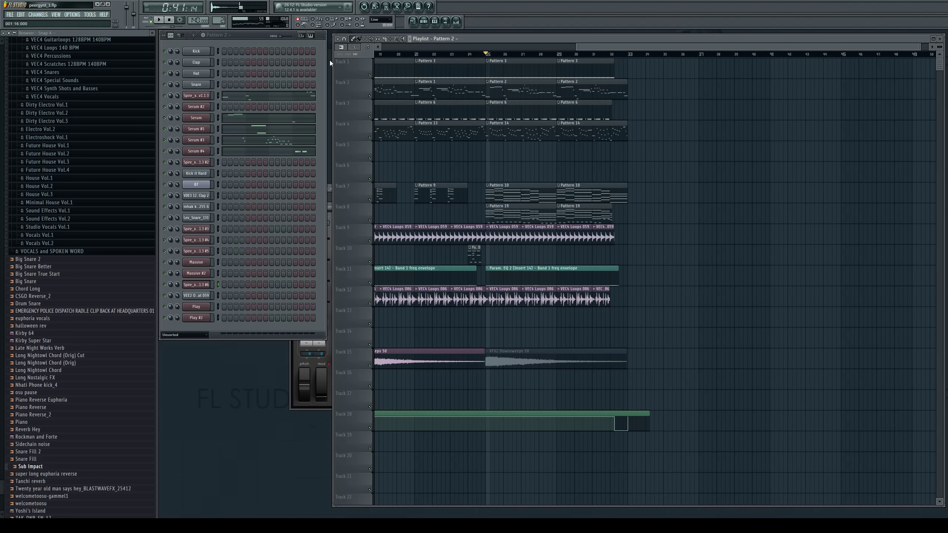
left_click(263, 64)
Clear the notes of the first Spire channel, Serum, Serum #5 and Serum #4 in Pattern 3, keeping only Serum #3's
right_click(202, 130)
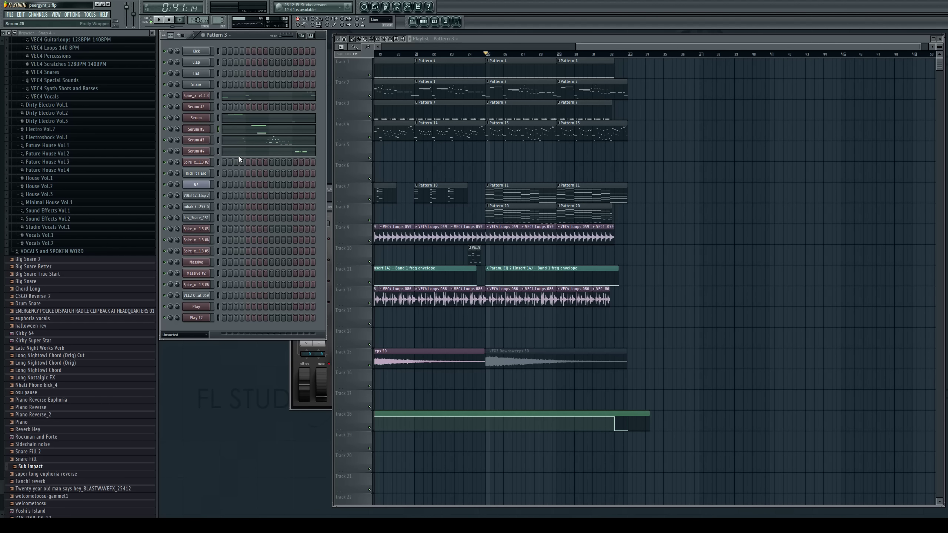
left_click(264, 164)
left_click(238, 152)
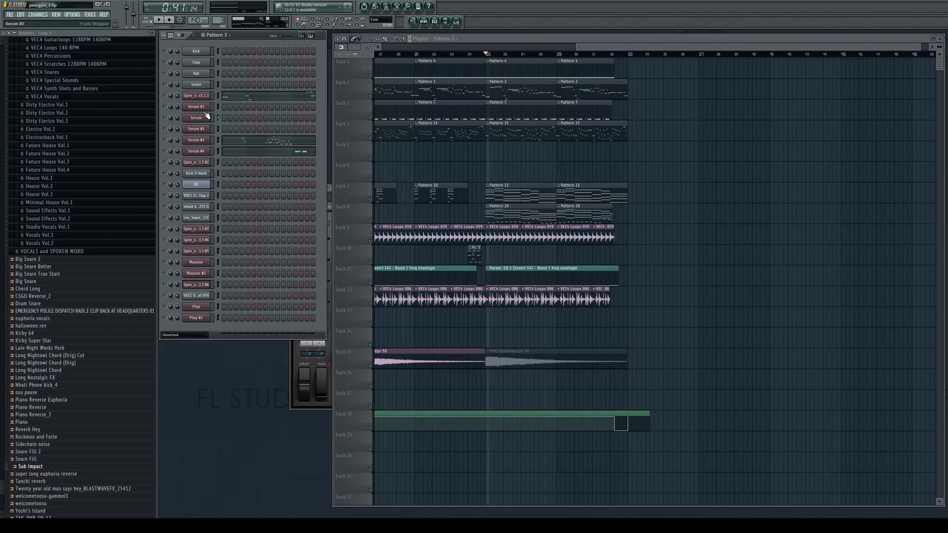
left_click(248, 133)
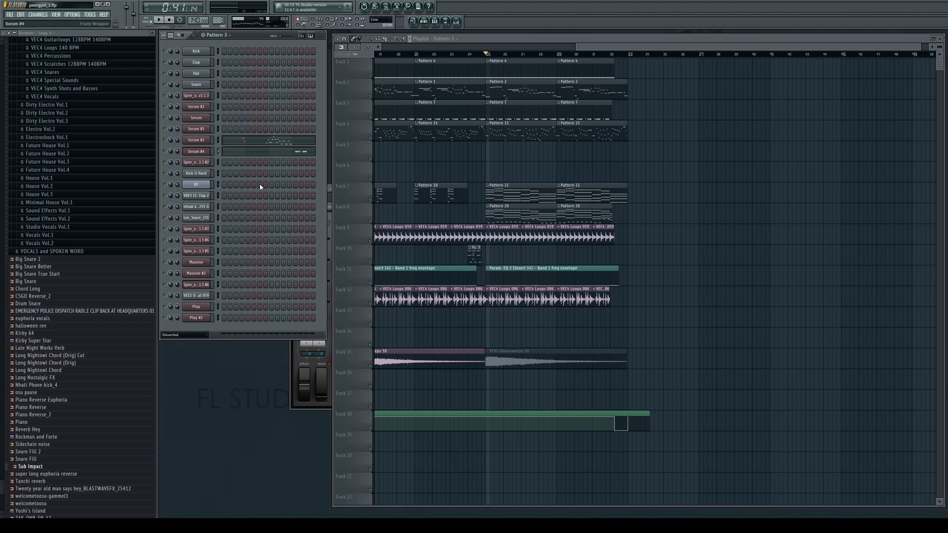
left_click(260, 185)
Replace the Pattern 2 clip at bar 25 of the playlist with the cloned Pattern 3
left_click(218, 140)
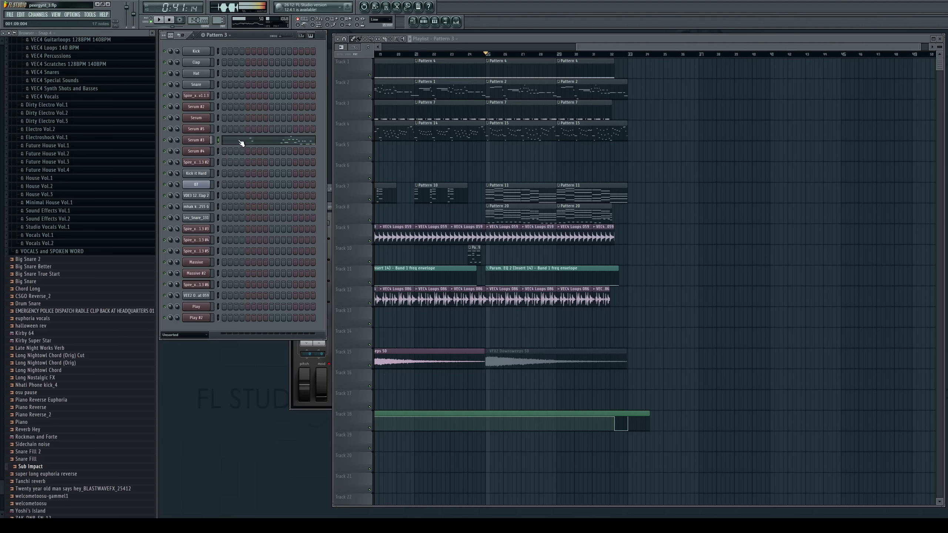
right_click(489, 94)
left_click_drag(484, 94, 488, 96)
Open Serum #3's piano roll and clear bar 1 up to its closing D6 and D5 notes
left_click(238, 142)
mouse_move(386, 137)
left_mouse_down()
mouse_move(330, 139)
mouse_move(318, 151)
mouse_move(328, 157)
left_mouse_up()
right_click(357, 138)
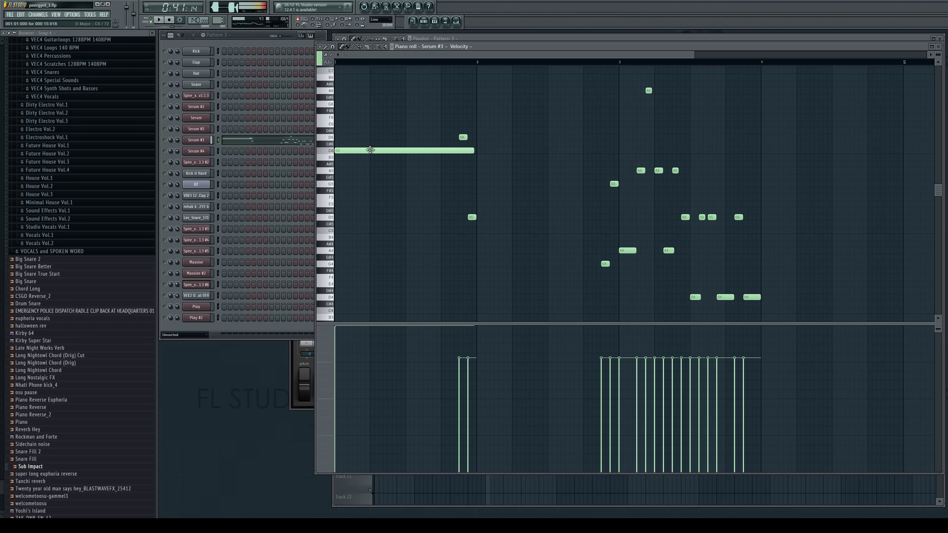
right_click(454, 151)
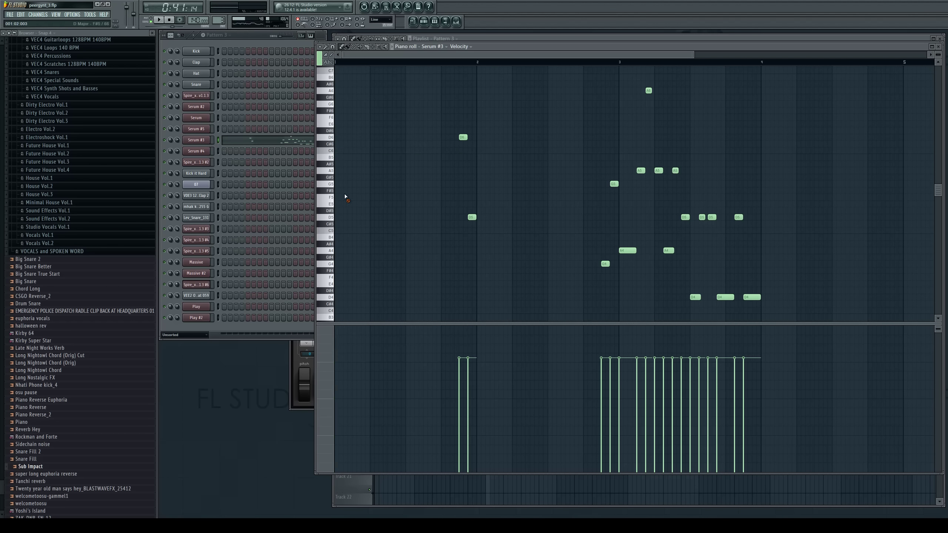
Draw a short C5, C5, C6, C5 arpeggio at the start of bar 1 and duplicate it directly after itself
left_click(341, 230)
left_click(345, 230)
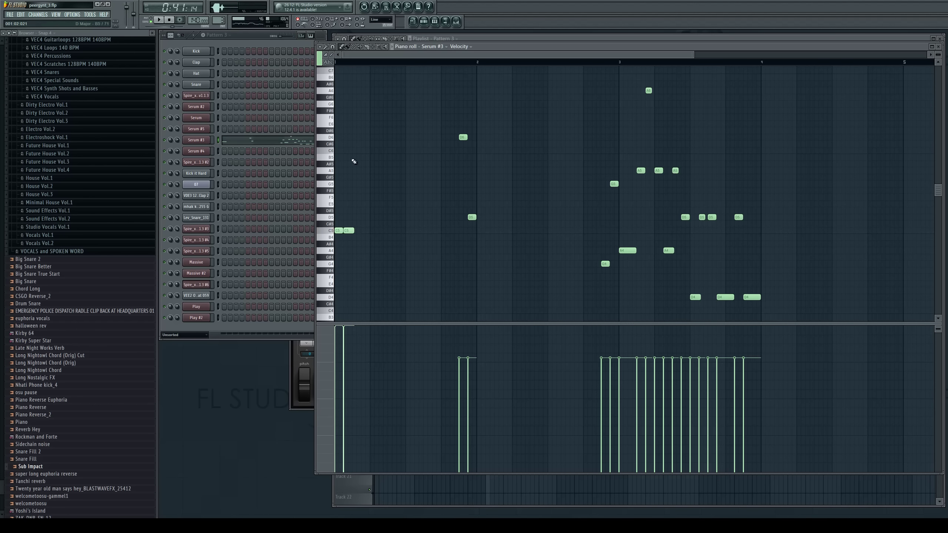
left_click(356, 151)
left_click(361, 230)
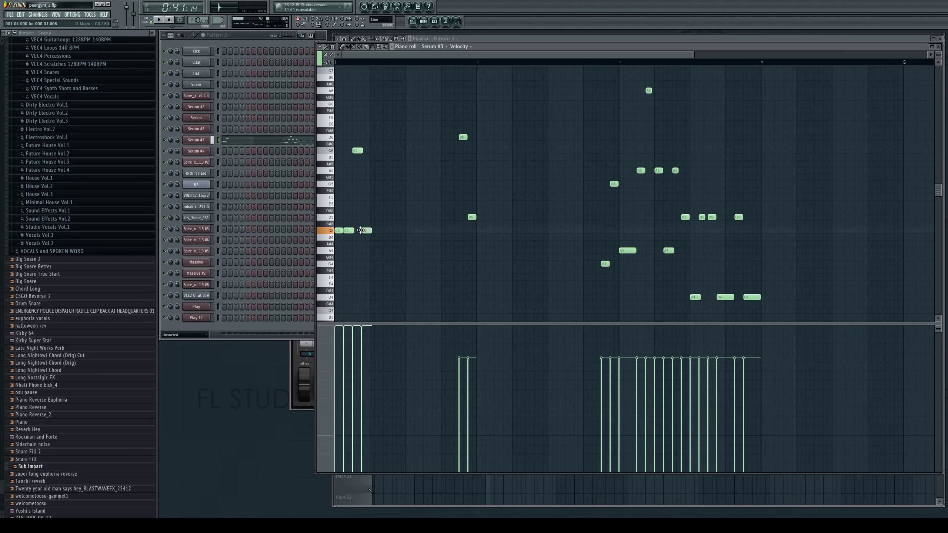
left_click_drag(394, 122, 284, 299)
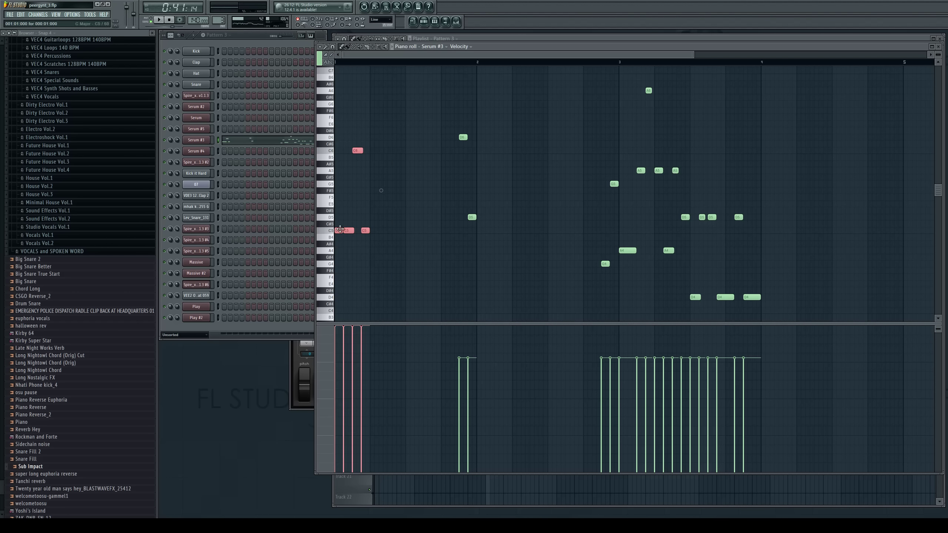
left_click_drag(341, 232, 376, 232)
left_click(382, 238)
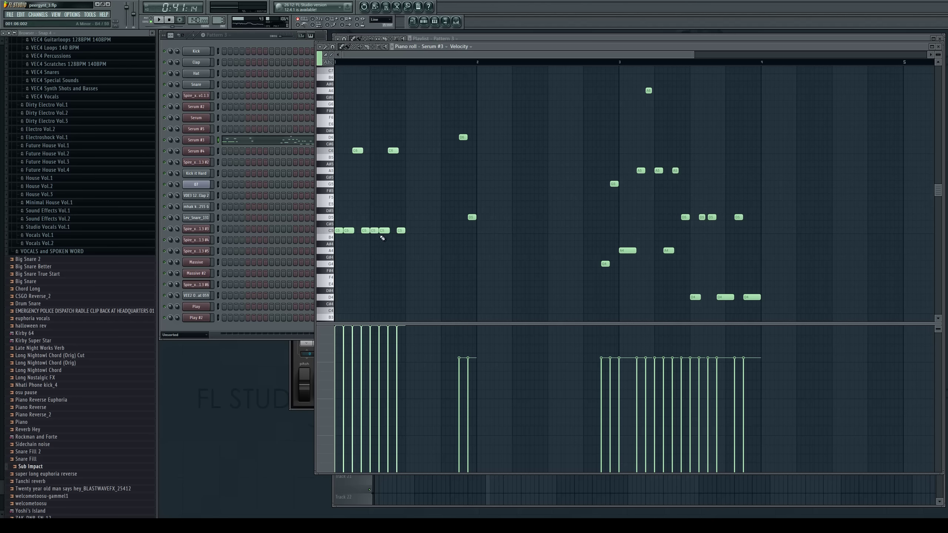
scroll(379, 247, "down", 2)
left_click(369, 270)
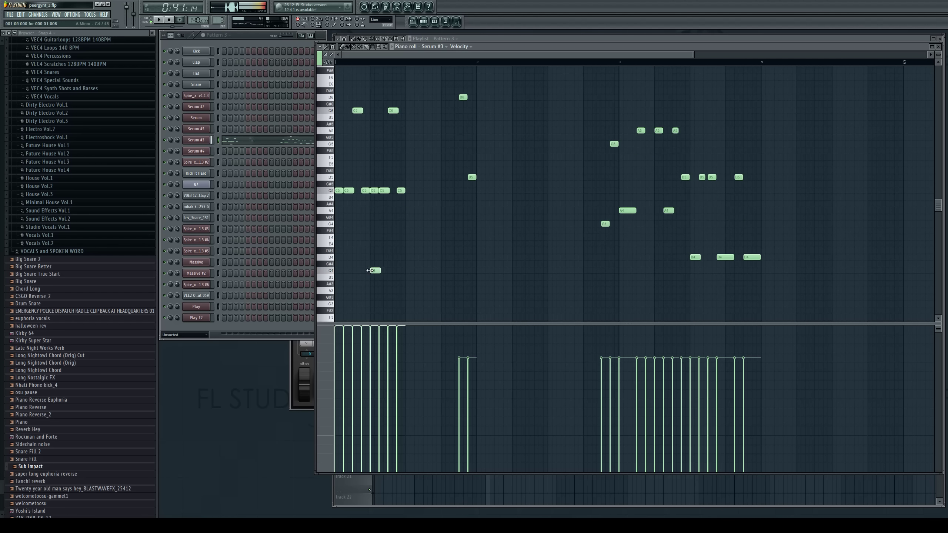
Copy the C arpeggio onto D5 and D6 in the second half of bar 1, deleting the old D5 and D6 notes there
left_click_drag(430, 228, 334, 68)
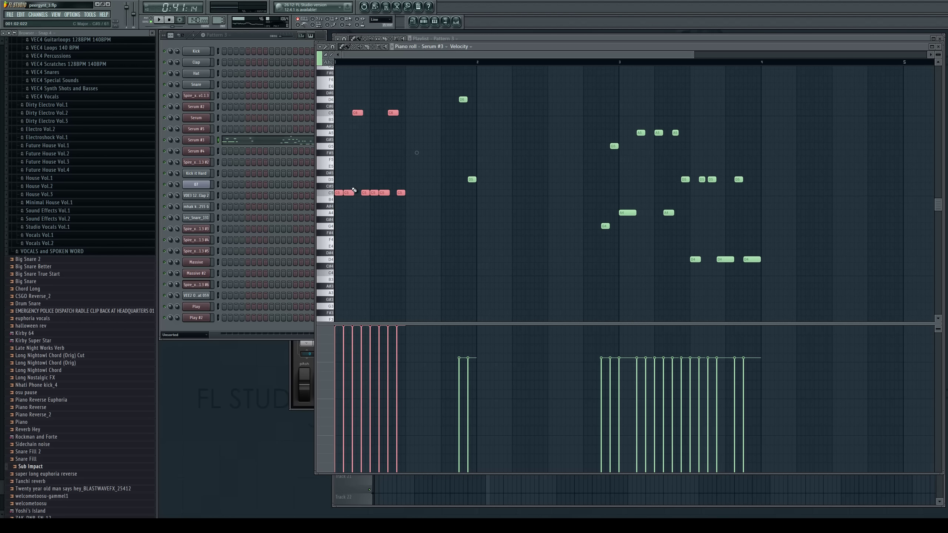
mouse_move(349, 190)
left_mouse_down()
mouse_move(425, 174)
mouse_move(395, 174)
left_mouse_up()
right_click(473, 179)
right_click(463, 99)
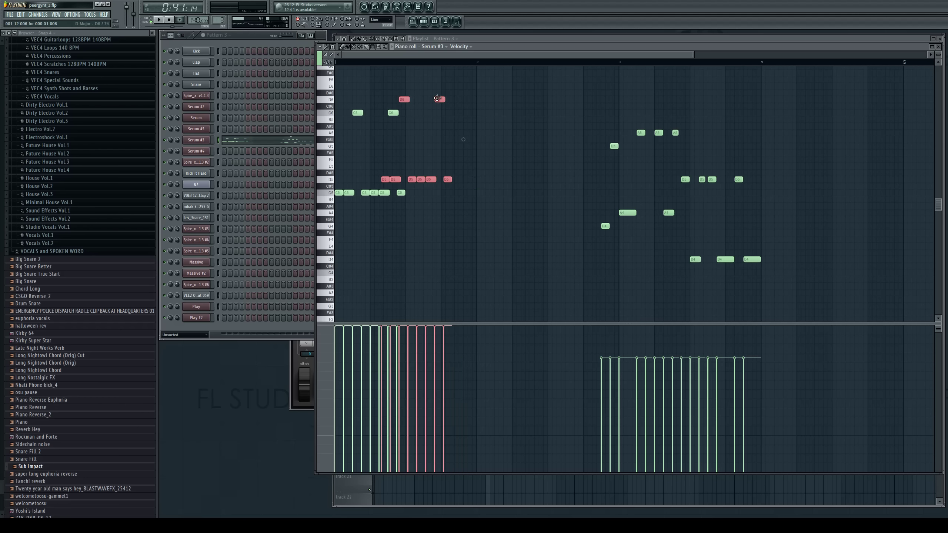
left_click_drag(439, 100, 464, 100)
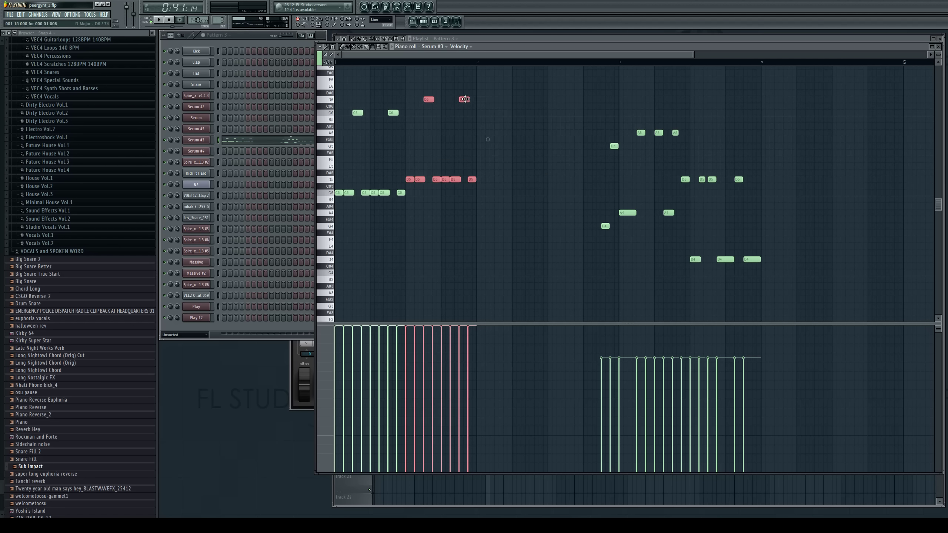
Fill bar 2 with two copies of the arpeggio on G4 and G5, deleting the old G4 and G5 notes at its end
key("space")
scroll(505, 63, "right", 2)
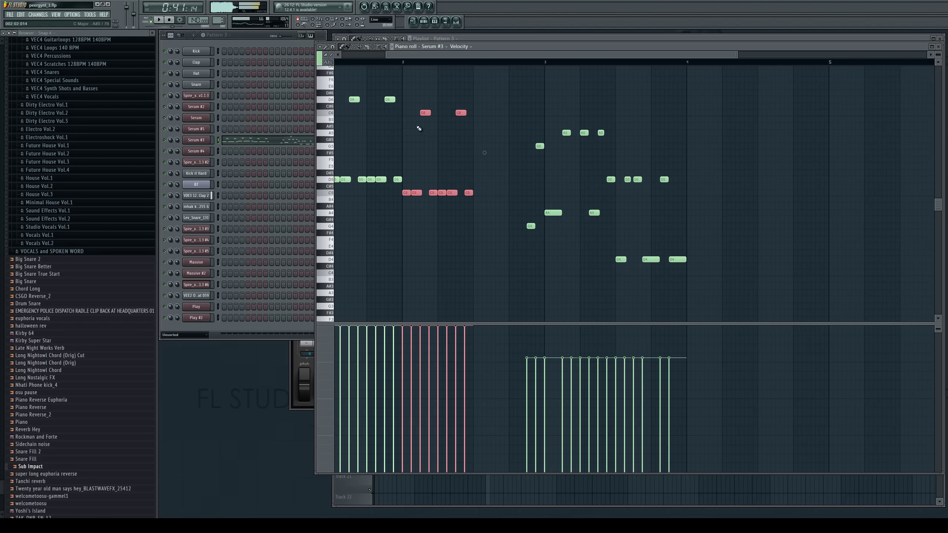
left_click_drag(426, 111, 425, 145)
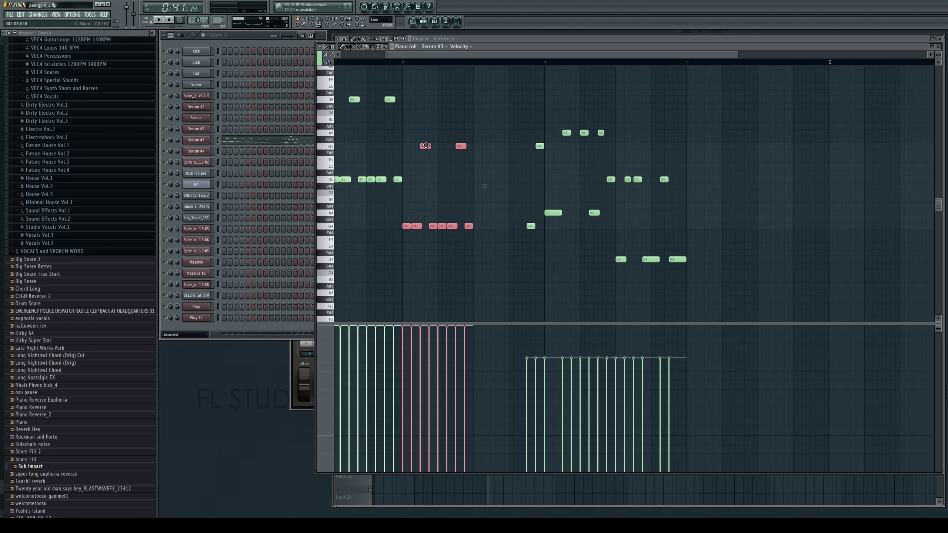
right_click(532, 226)
right_click(540, 146)
scroll(545, 56, "right", 2)
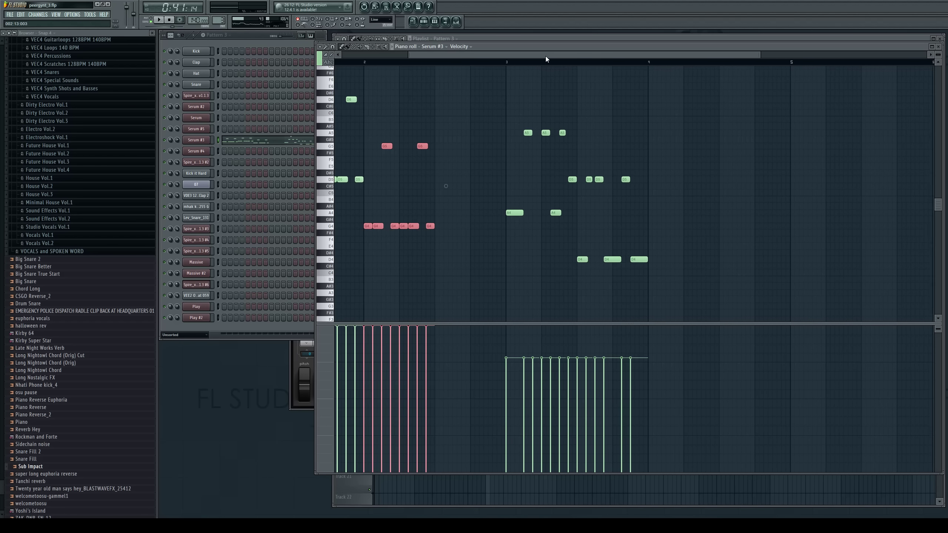
left_click_drag(378, 144, 448, 140)
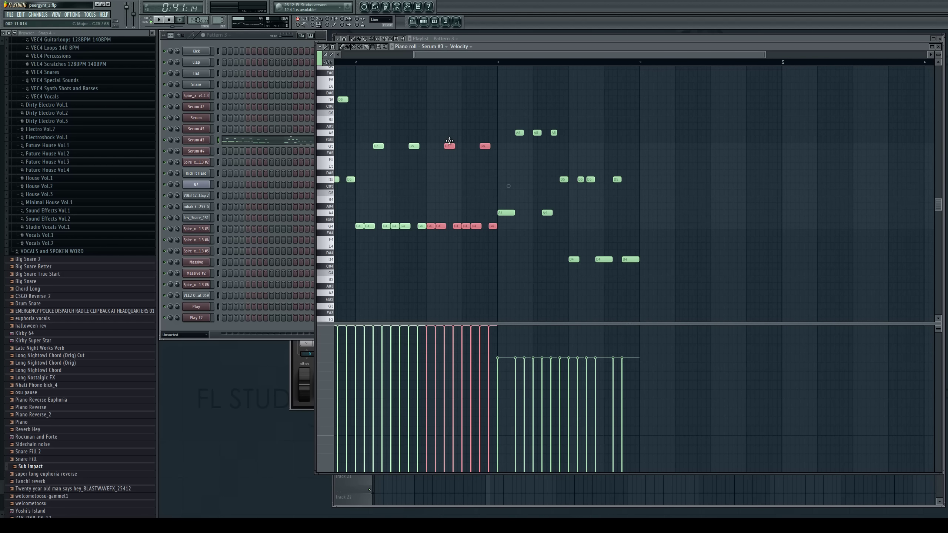
Place another copy of the G4 and G5 arpeggio at the start of bar 4
key("space")
left_click_drag(590, 54, 715, 85)
key("space")
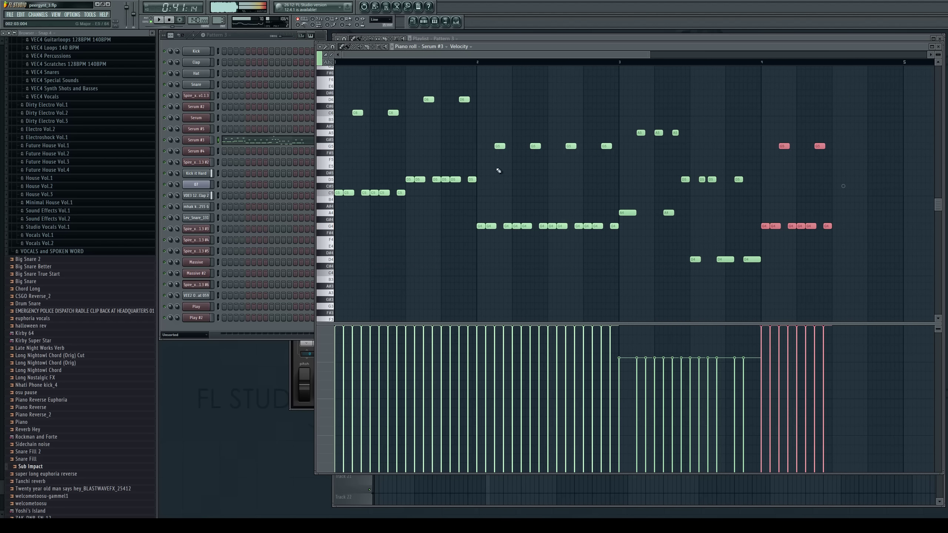
Select all bar 2 arpeggio notes and transpose them down three semitones to E4 and E5
left_click_drag(476, 130, 619, 262)
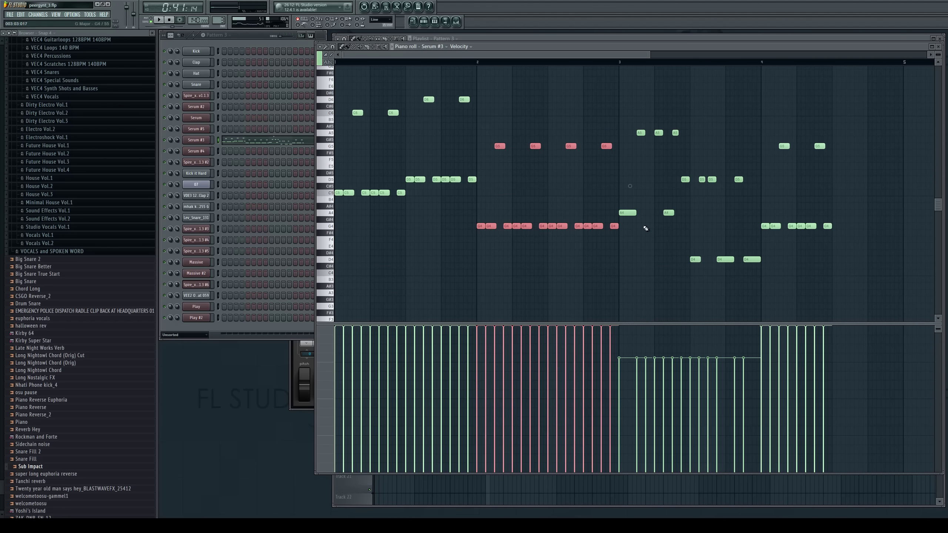
scroll(645, 228, "up", 2)
key("Down")
key("Down")
key("Down")
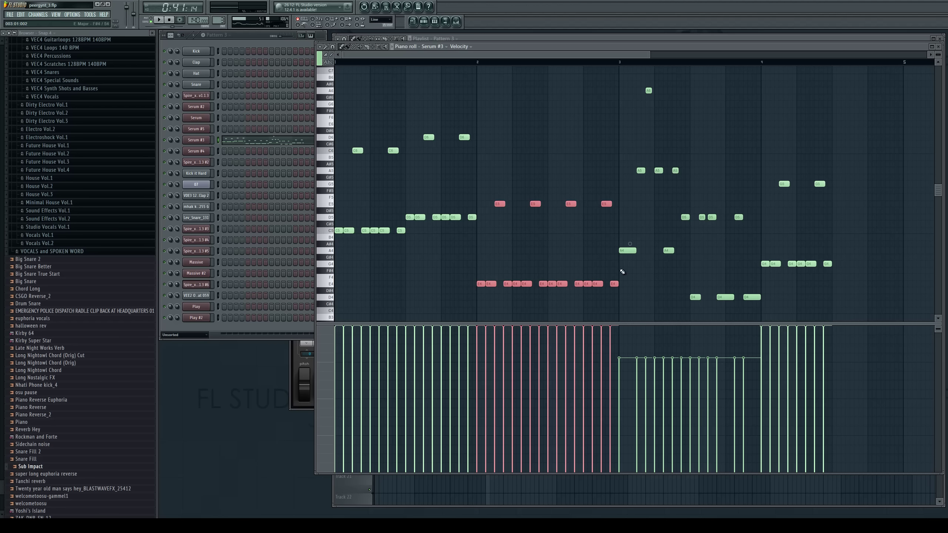
Select the bar 4 arpeggio notes and move them down to E4 and E5
left_click_drag(759, 162, 888, 284)
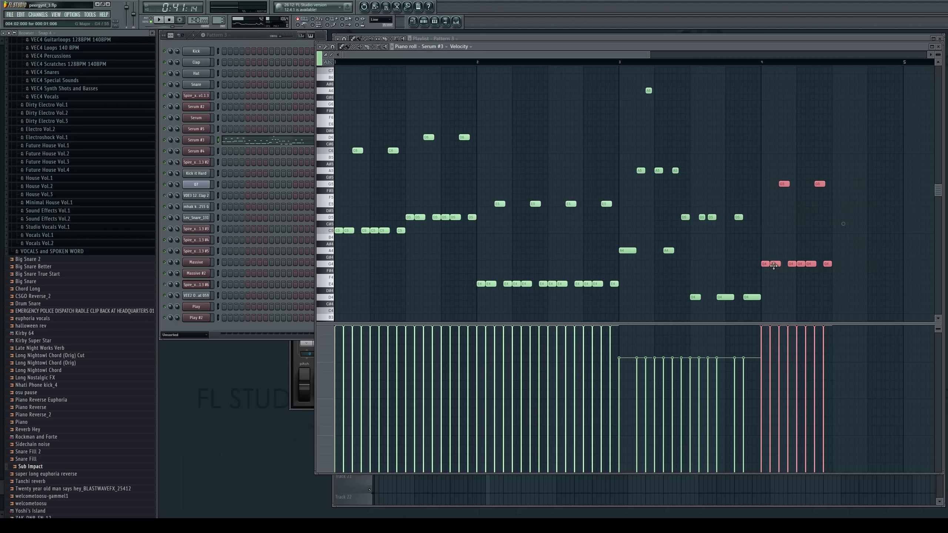
left_click_drag(763, 267, 763, 287)
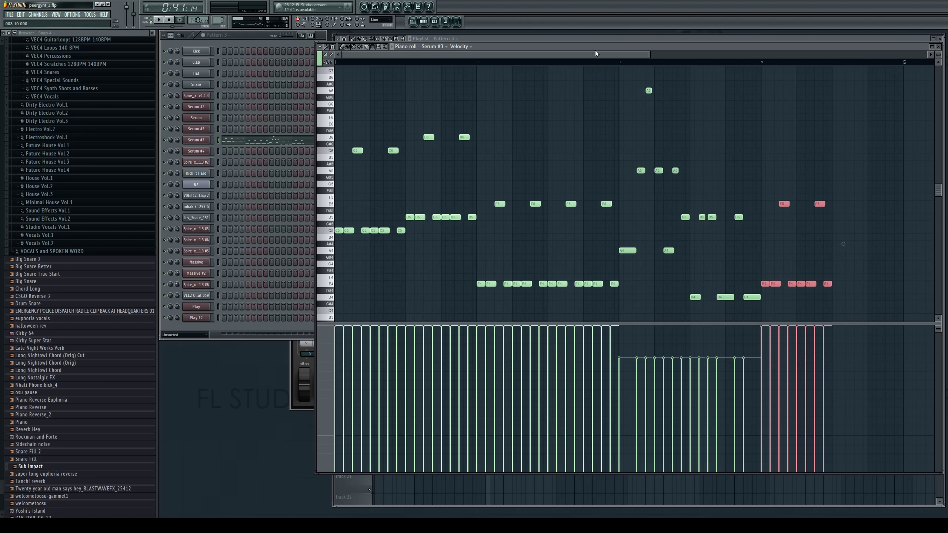
left_click_drag(595, 53, 787, 84)
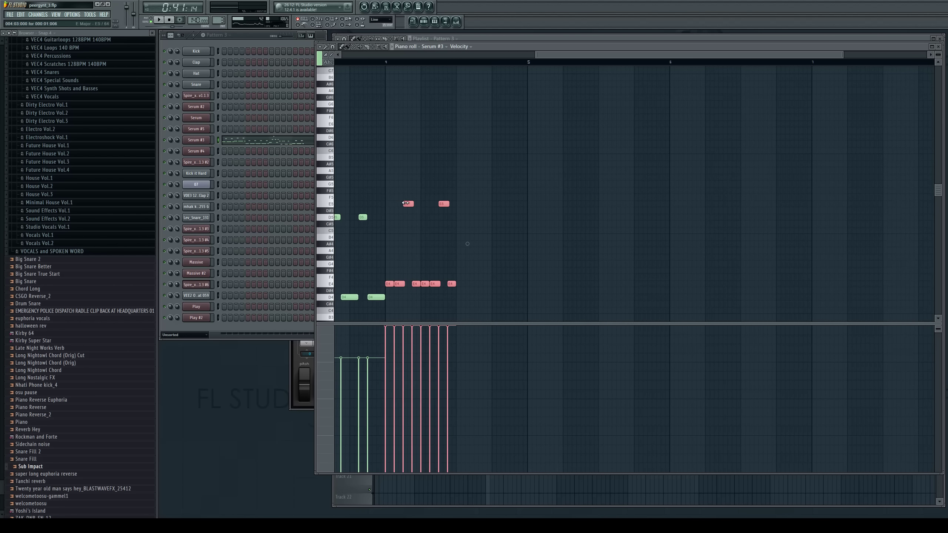
Copy the E4 and E5 arpeggio into the second half of bar 4 and audition the result
left_click_drag(406, 204, 477, 205)
key("space")
left_click(597, 70, "ctrl")
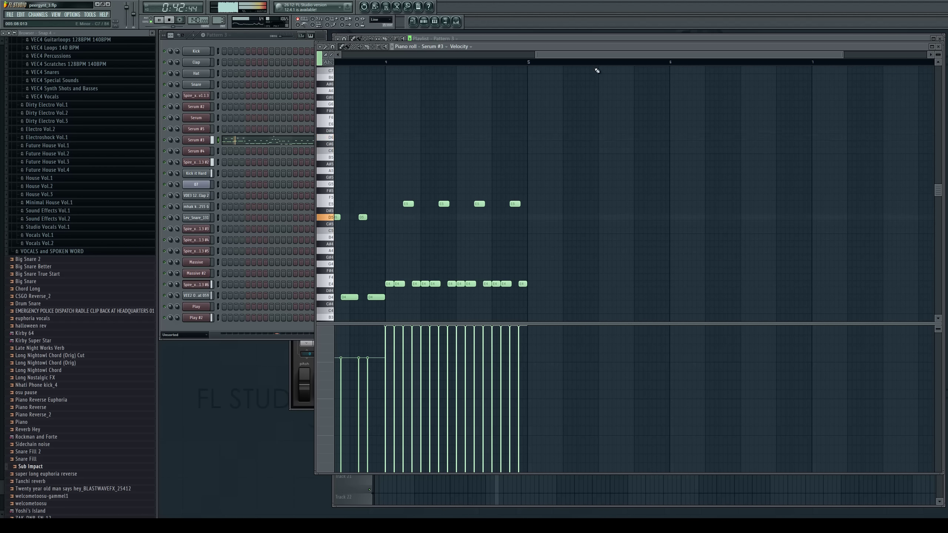
left_click_drag(607, 55, 433, 71)
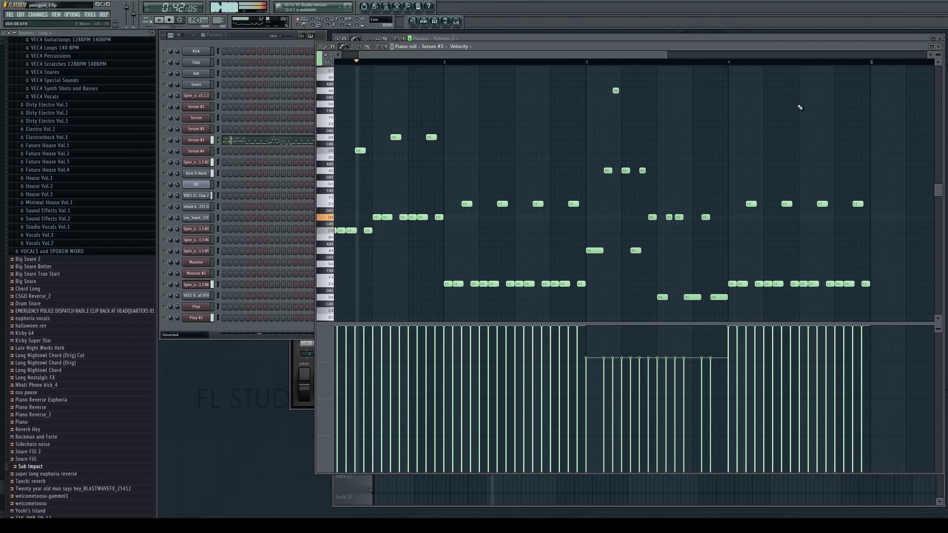
key("space")
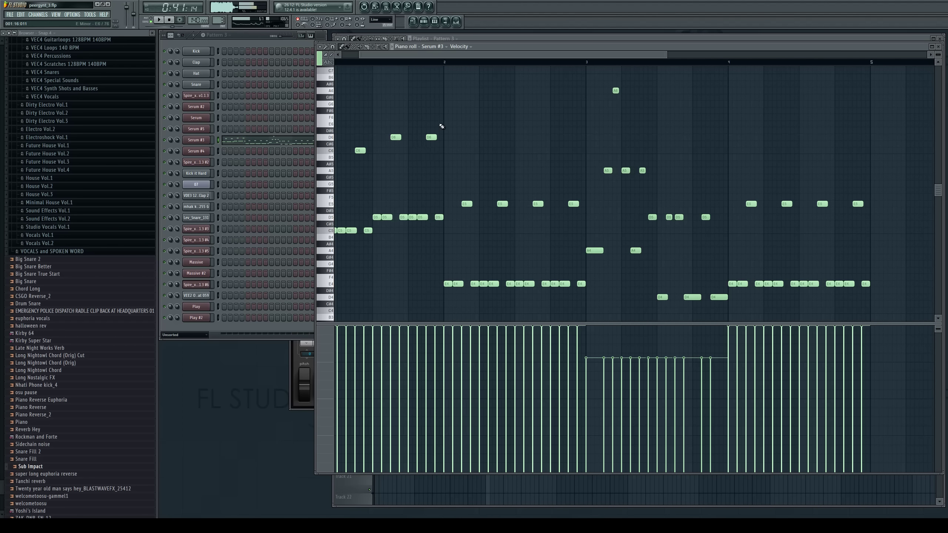
Return to the playlist, select the time range of bar 26 across the clips, and play it back
left_click_drag(452, 124, 504, 203)
left_click(510, 191, "ctrl")
left_click(939, 40)
key("space")
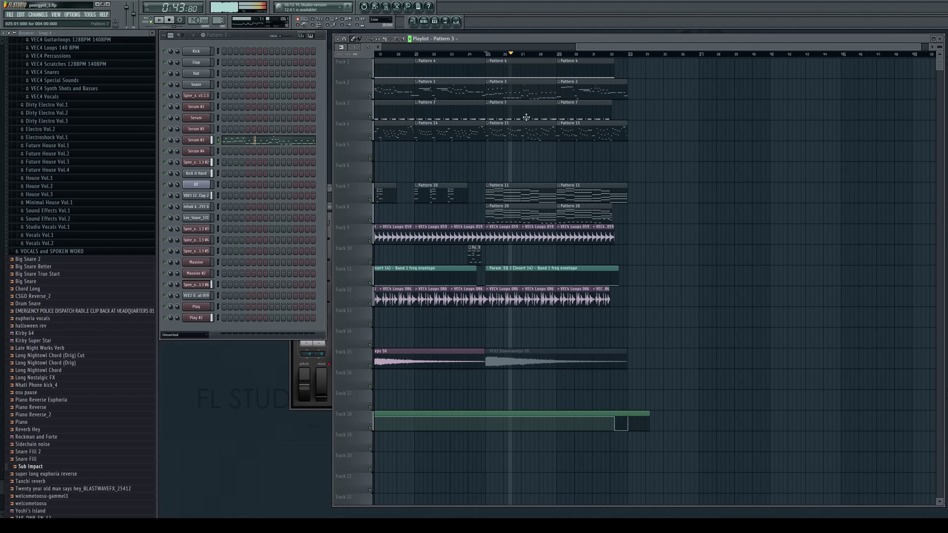
key("space")
left_click_drag(501, 58, 520, 56)
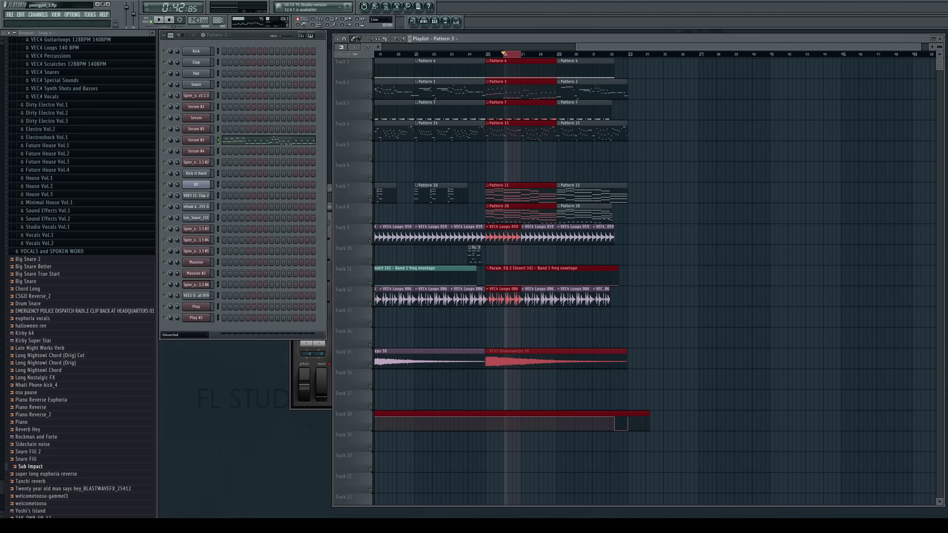
key("space")
left_click(730, 143, "ctrl")
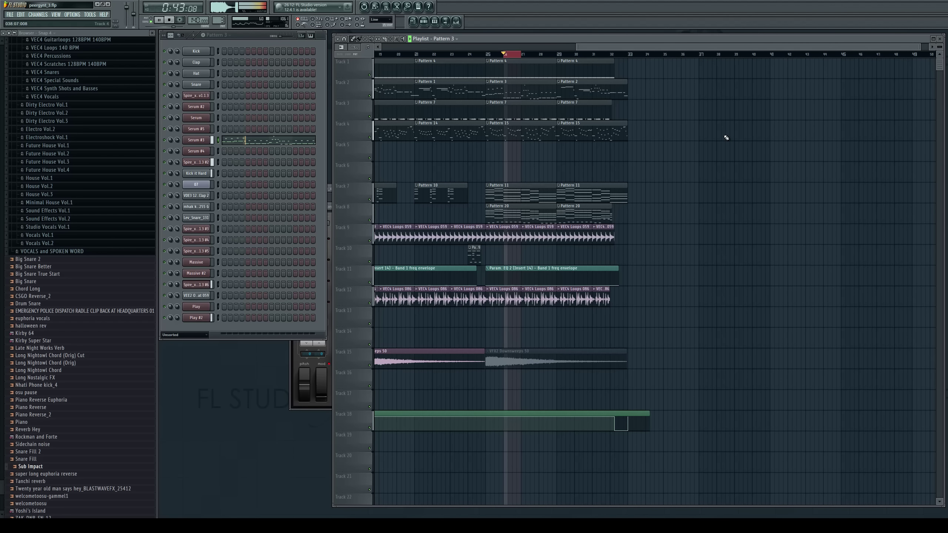
key("space")
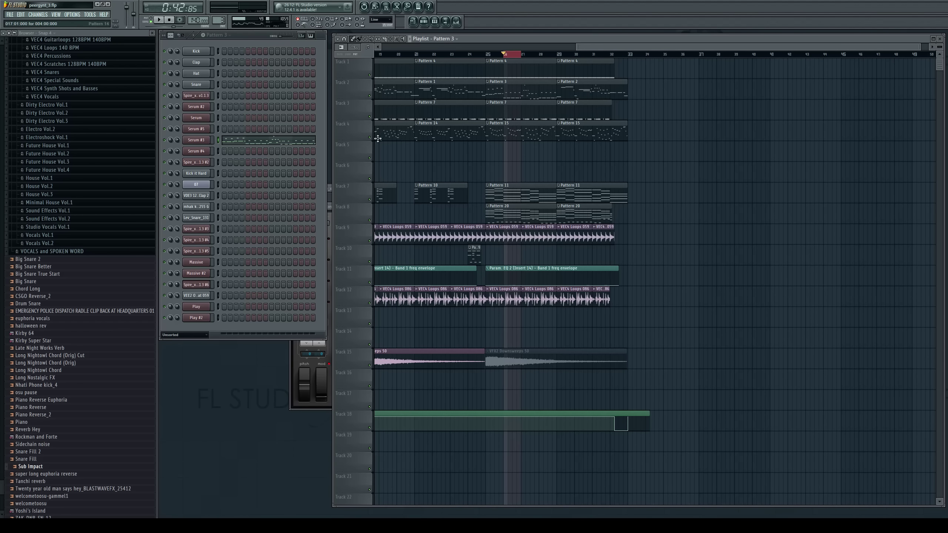
Transpose the Serum #3 notes in the second half of bar 2 down one semitone to D#4 and D#5 and play them
left_click(253, 143)
left_click_drag(378, 200, 413, 305)
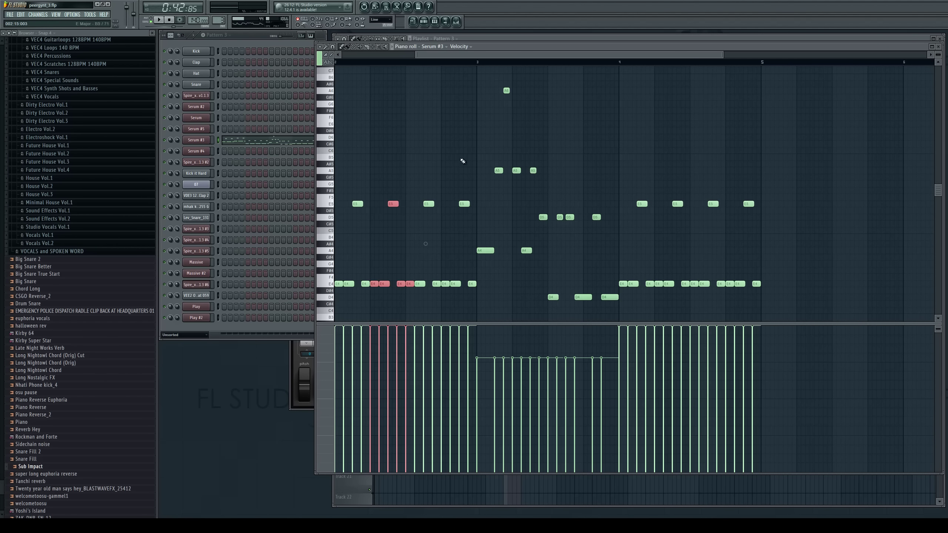
scroll(496, 63, "left", 2)
left_click_drag(451, 194, 520, 298)
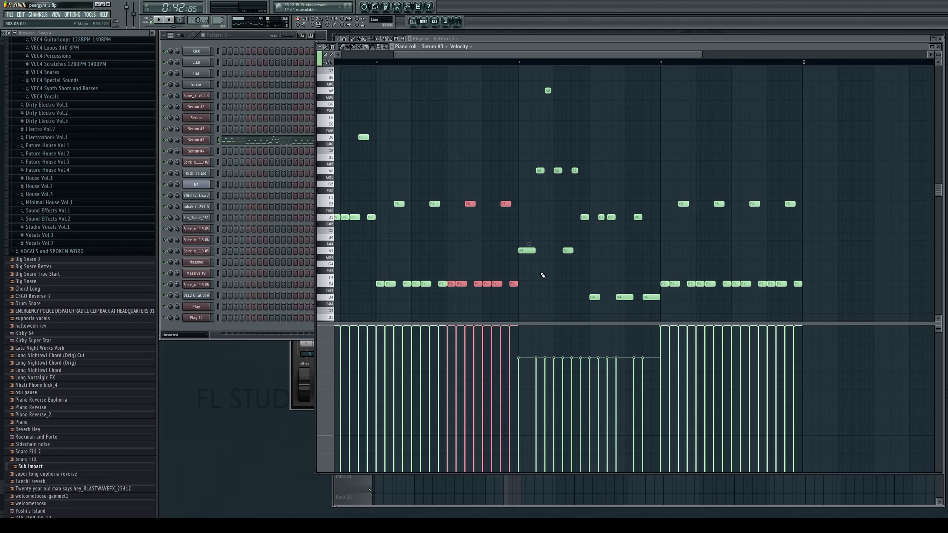
key("shift+Down")
key("space")
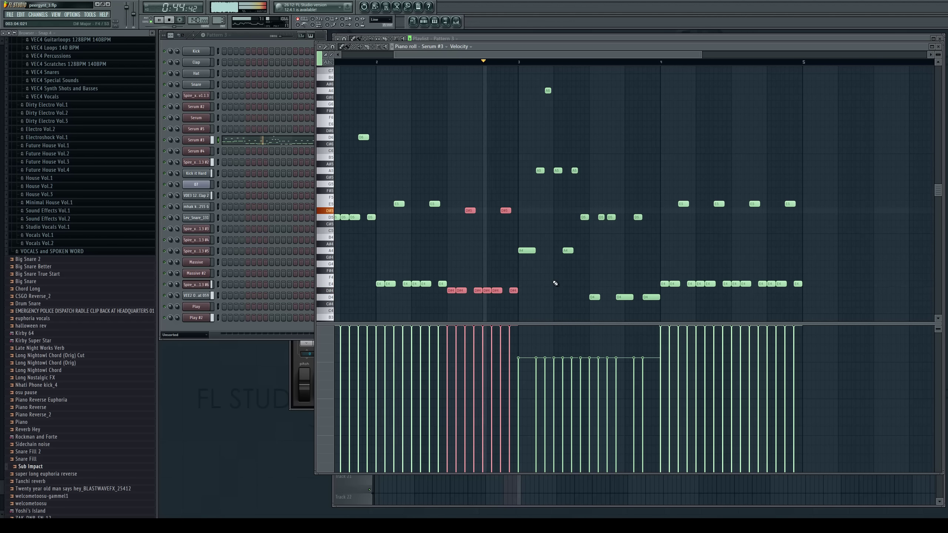
left_click(450, 144)
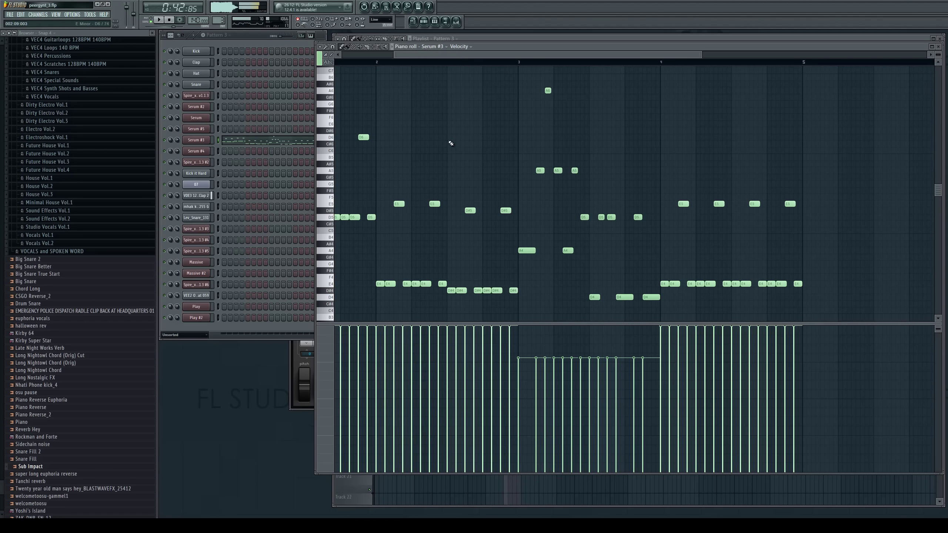
Reselect the notes in the second half of bar 2, lower them another semitone to D4 and D5, and stop playback
scroll(451, 144, "down", 3)
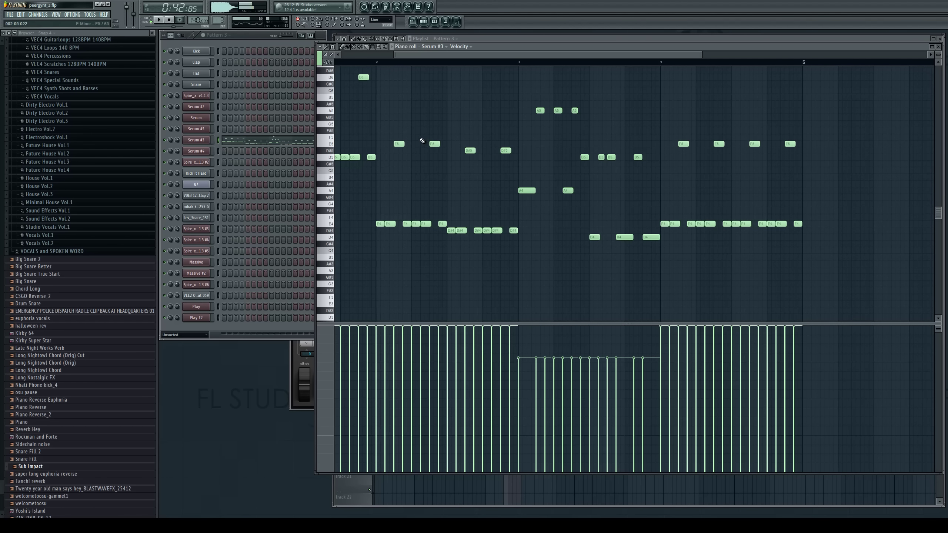
left_click_drag(422, 141, 505, 233)
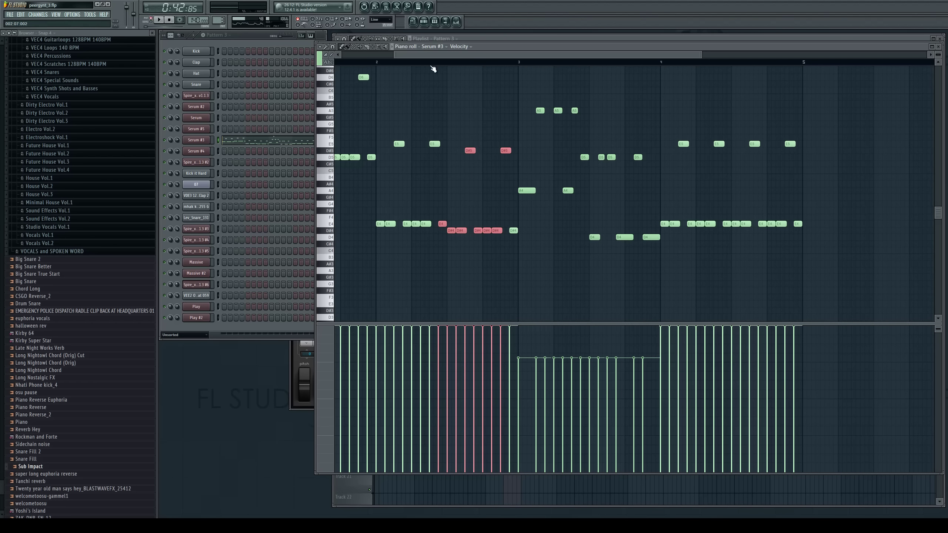
left_click(378, 64)
left_click_drag(450, 134, 514, 255)
key("shift+Down")
scroll(553, 230, "up", 3)
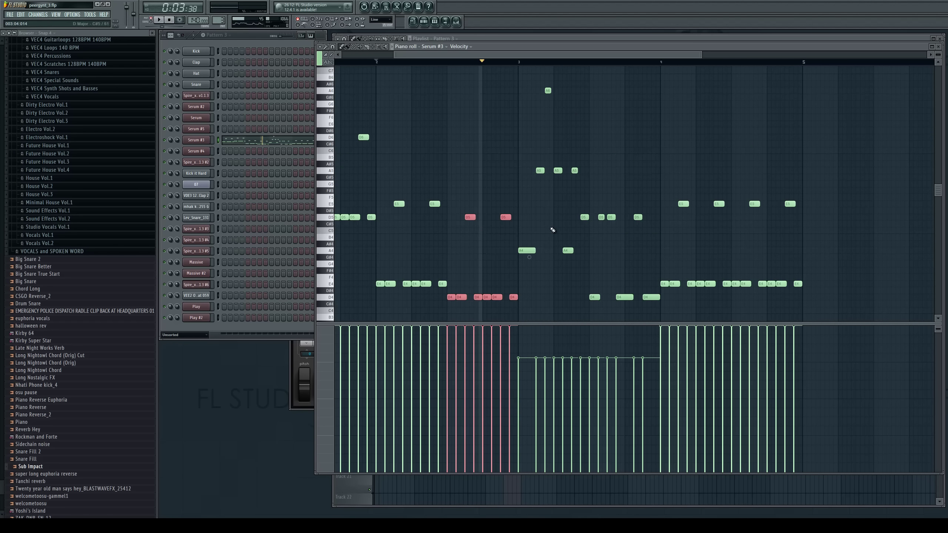
key("space")
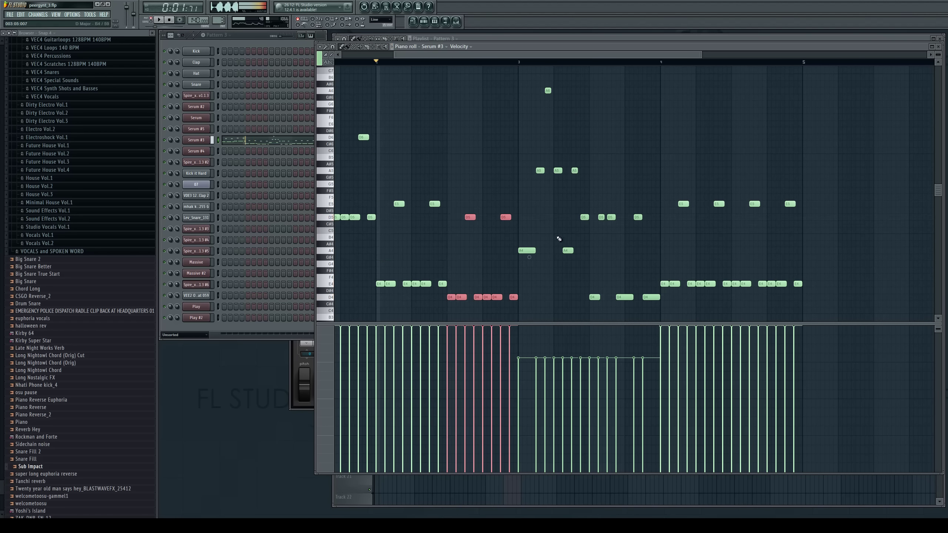
Lower the last four notes of bar 2 to C#4 and C#5, and play the selected playlist range in song mode
scroll(556, 237, "down", 1)
left_click_drag(484, 188, 524, 301)
key("shift+Down")
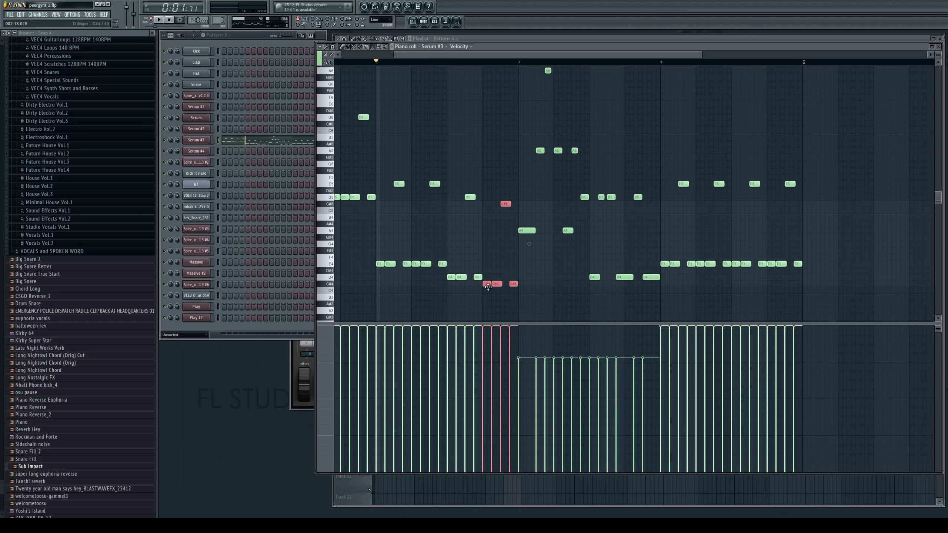
left_click(498, 254)
left_click(937, 47)
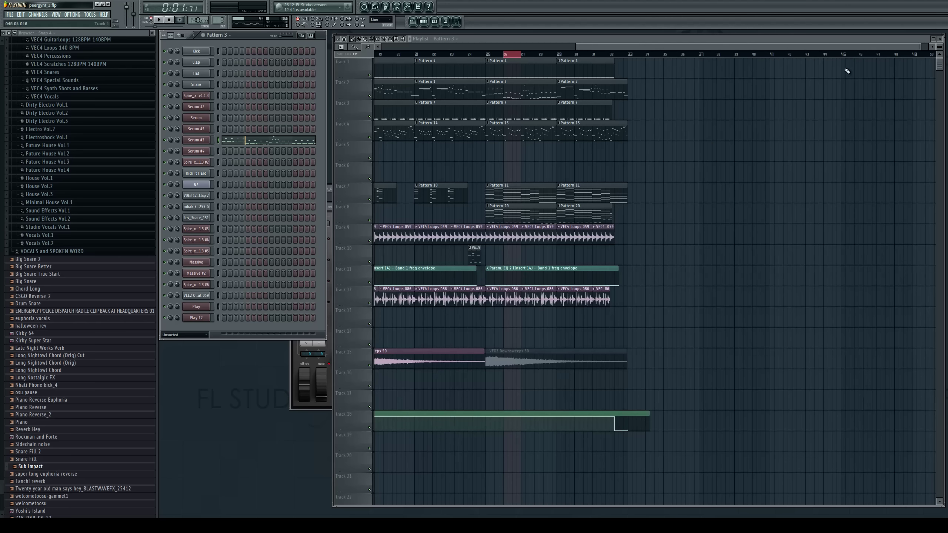
key("l")
key("space")
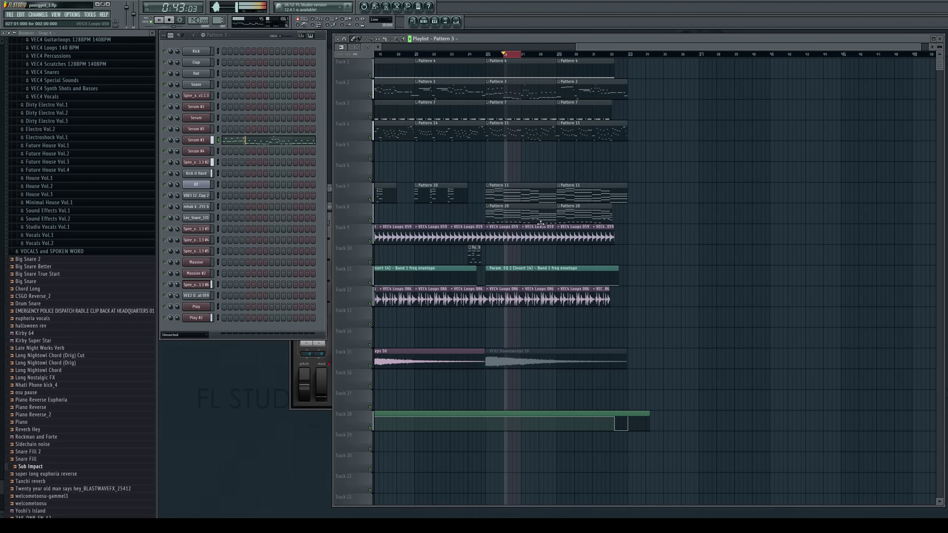
key("space")
Mute the clip below Pattern 11 at bar 25 and delete Pattern 11's Spire #6 chord in the second half of bar 2
left_click(515, 194)
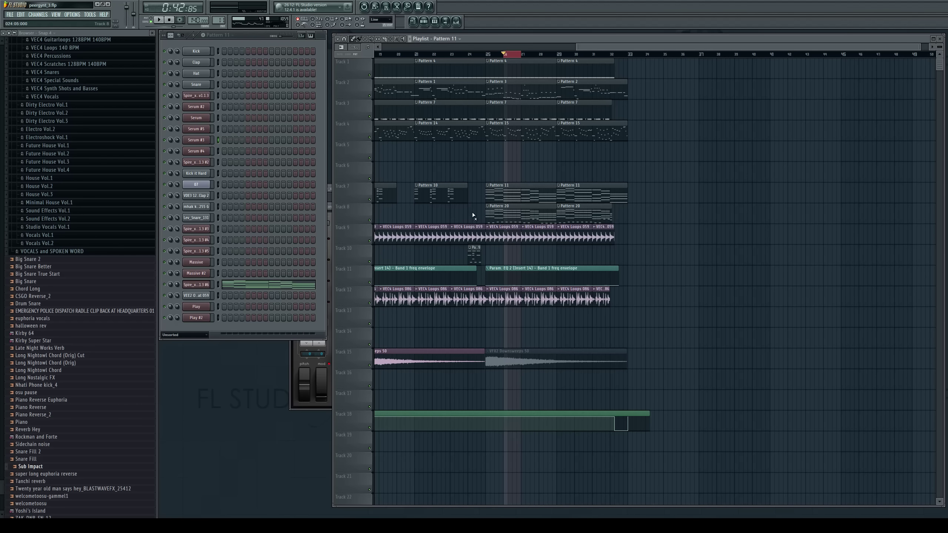
right_click(508, 211, "alt")
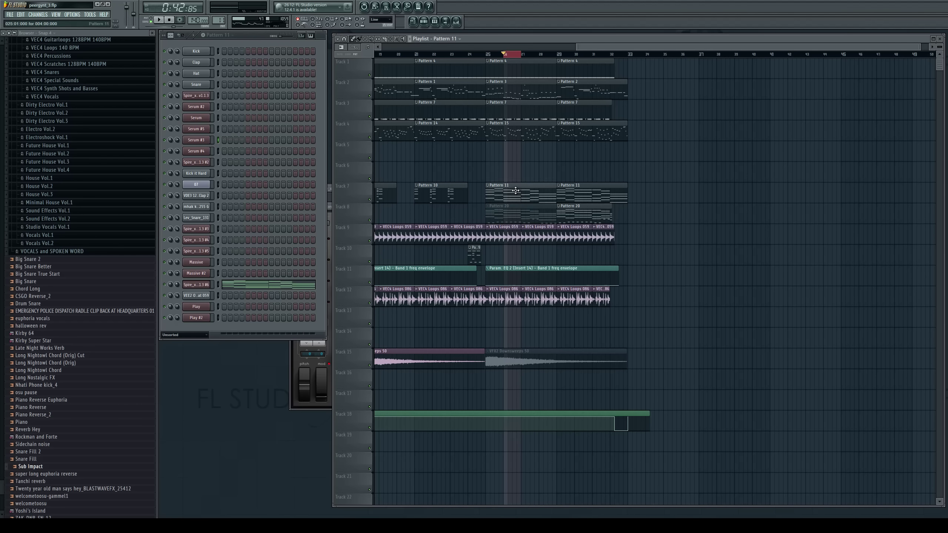
left_click(253, 289)
left_click_drag(448, 95, 405, 272)
Place a quarter-bar D4 note followed by a C#4 note in the second half of bar 2
left_click(411, 286)
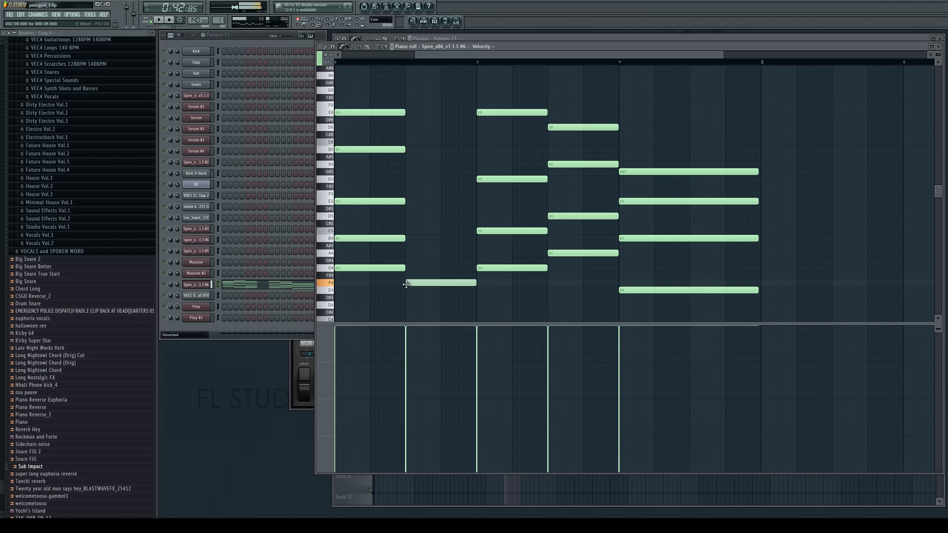
right_click(413, 284)
left_click(415, 291)
left_click_drag(417, 287, 418, 302)
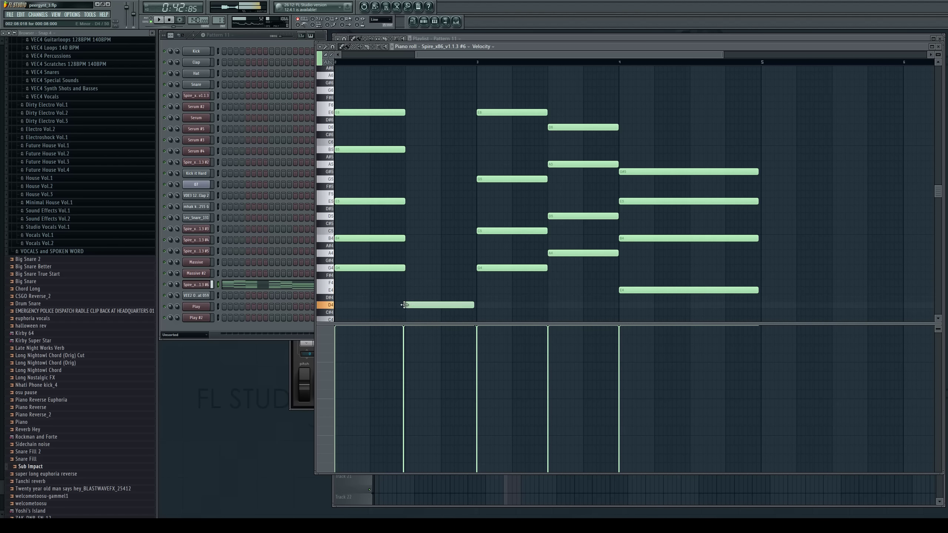
left_click_drag(475, 305, 439, 309)
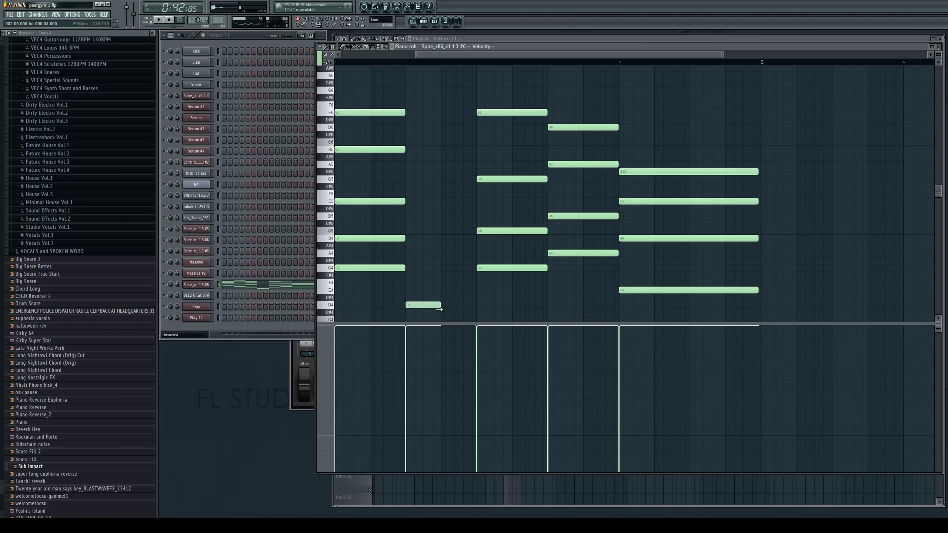
left_click(444, 315)
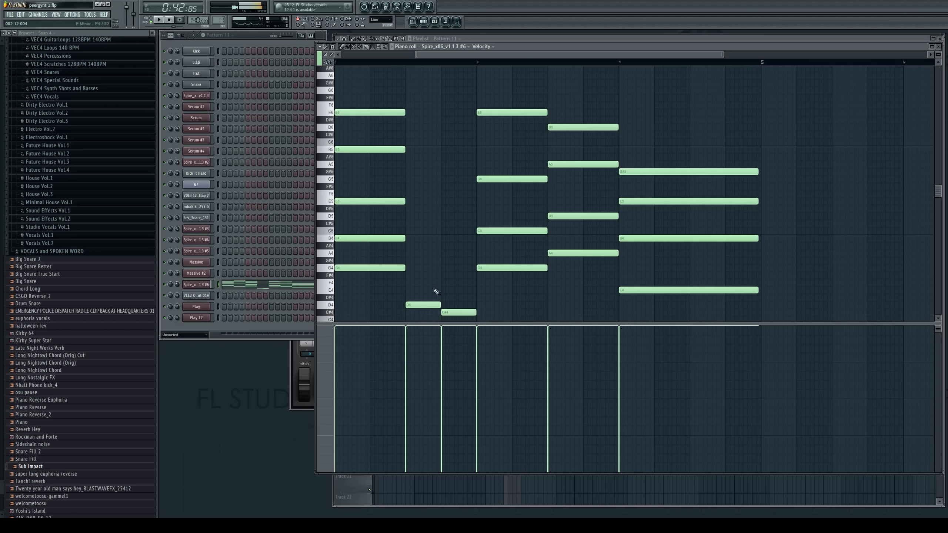
Double the D4 and C#4 notes at D5 and C#5 and again at D6 and C#6
left_click(407, 216)
left_click(441, 226)
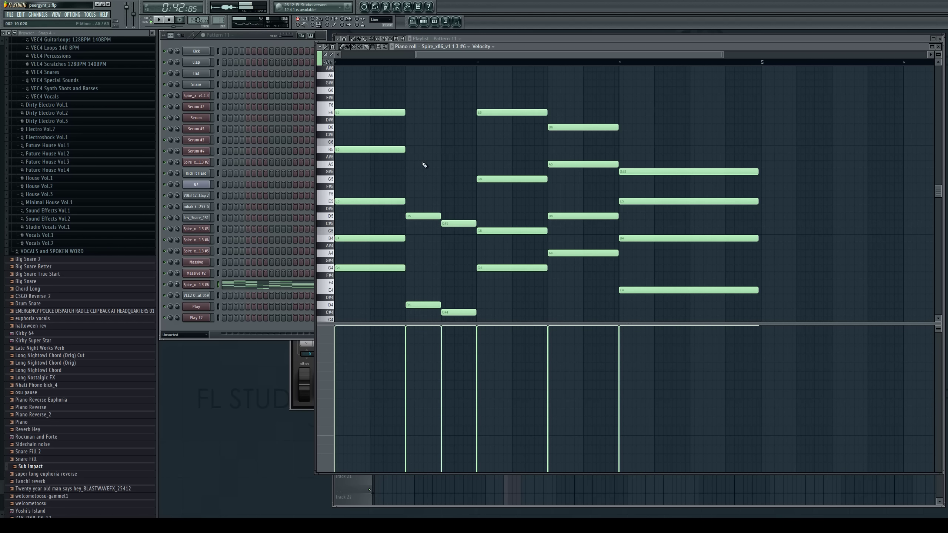
left_click(415, 128)
left_click_drag(415, 128, 411, 126)
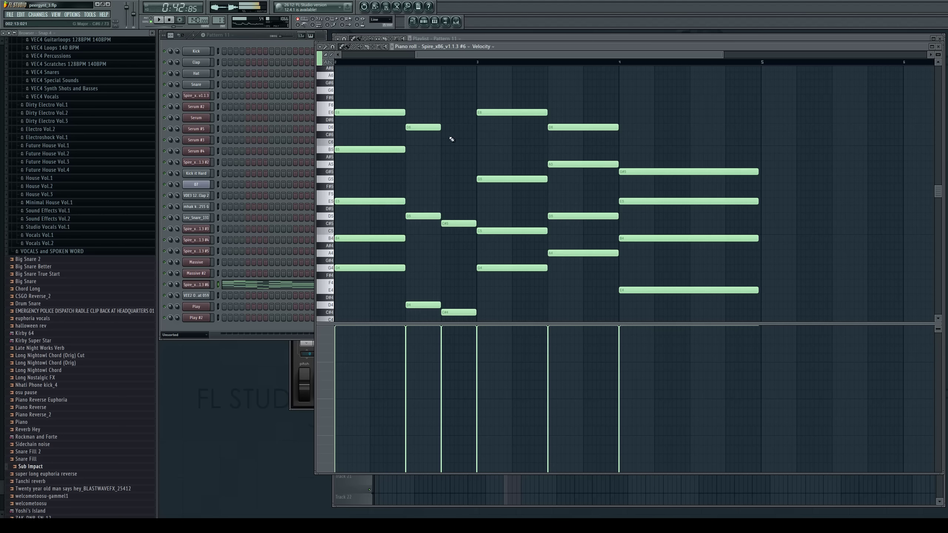
left_click(442, 134)
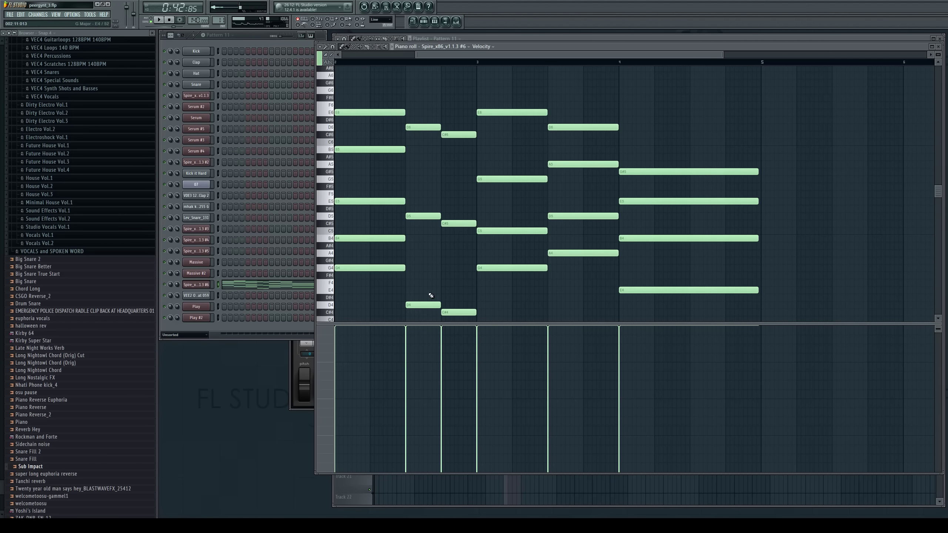
Complete the two bar 2 chords by adding A5, E5 and A4 to the first and G5, E5 and G4 to the second
left_click(409, 157)
left_click_drag(409, 157, 405, 165)
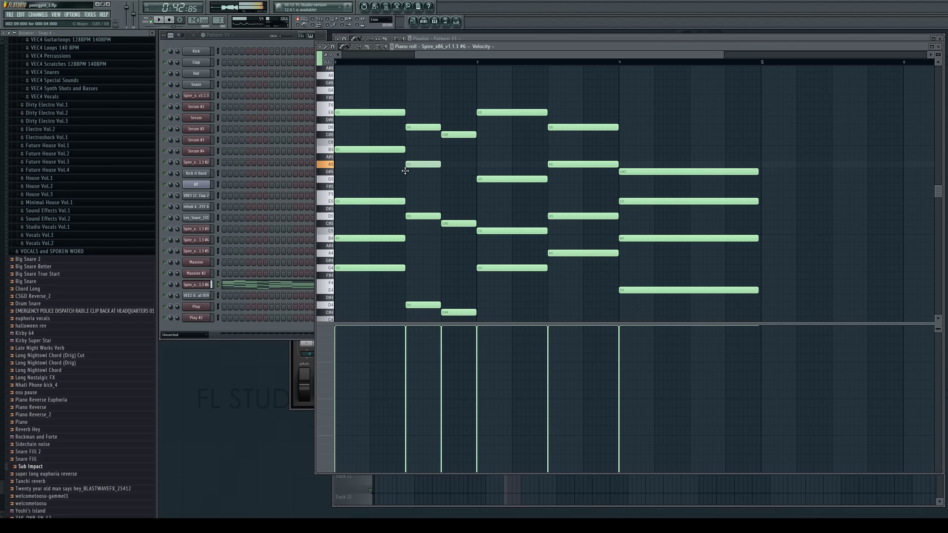
left_click(446, 179)
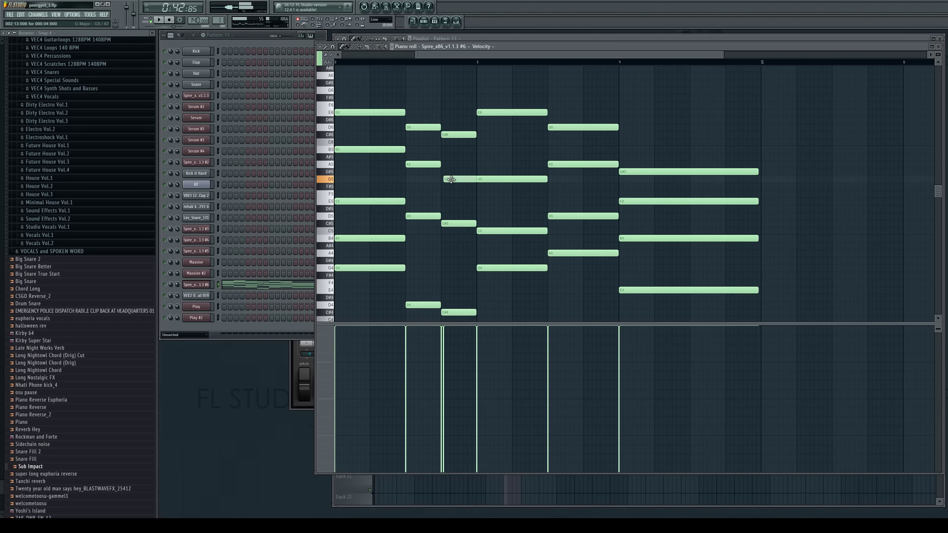
left_click(407, 193)
left_click_drag(404, 192, 442, 201)
left_click(445, 201)
left_click_drag(417, 253, 407, 253)
left_click(446, 267)
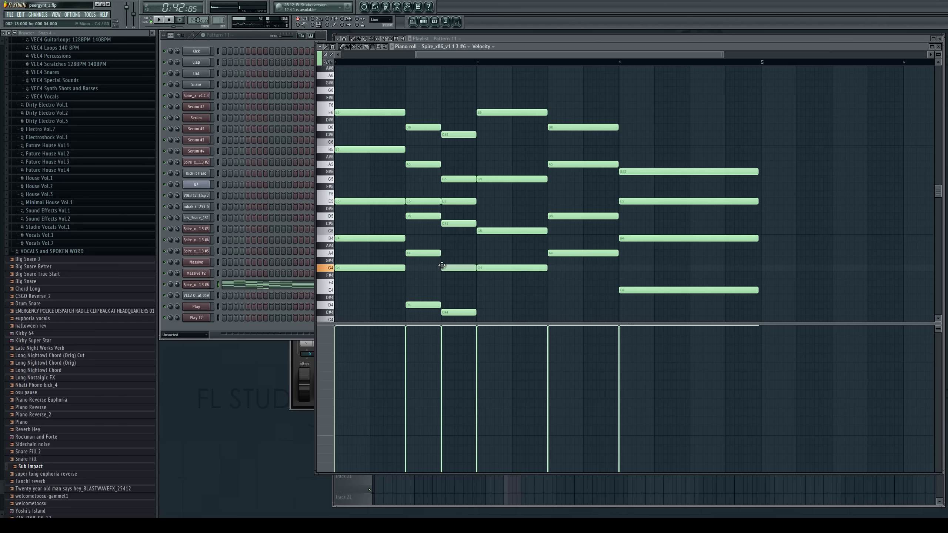
Play back the reworked bar 2 chords together with the arpeggio
key("space")
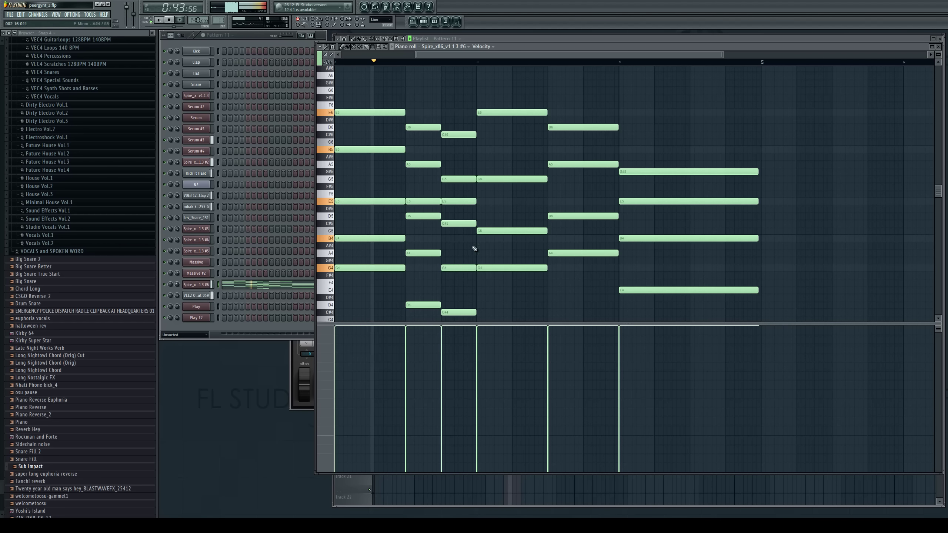
left_click(413, 64)
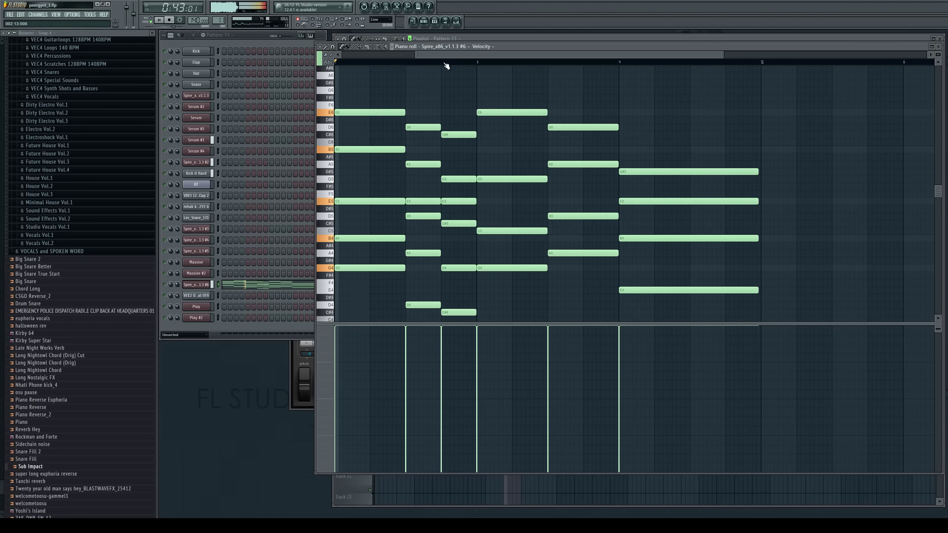
left_click_drag(458, 53, 436, 54)
key("space")
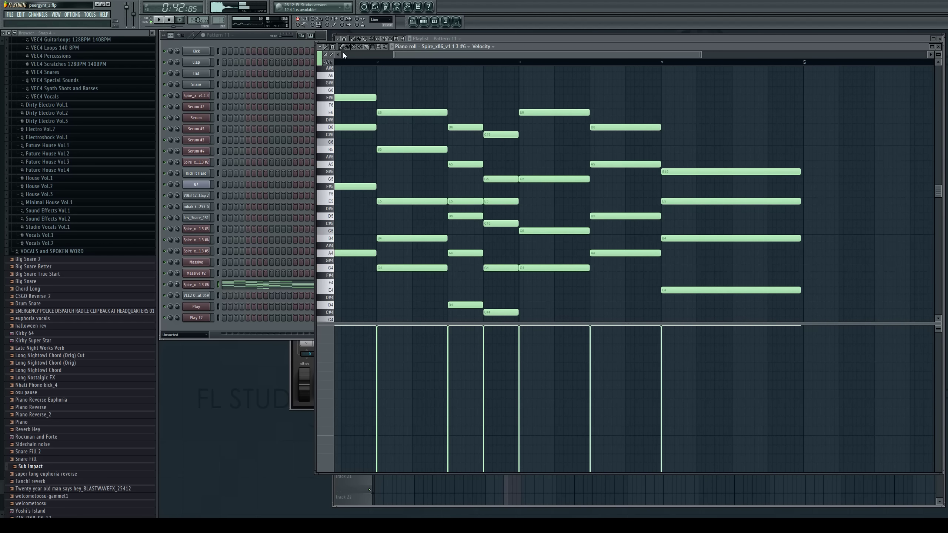
key("space")
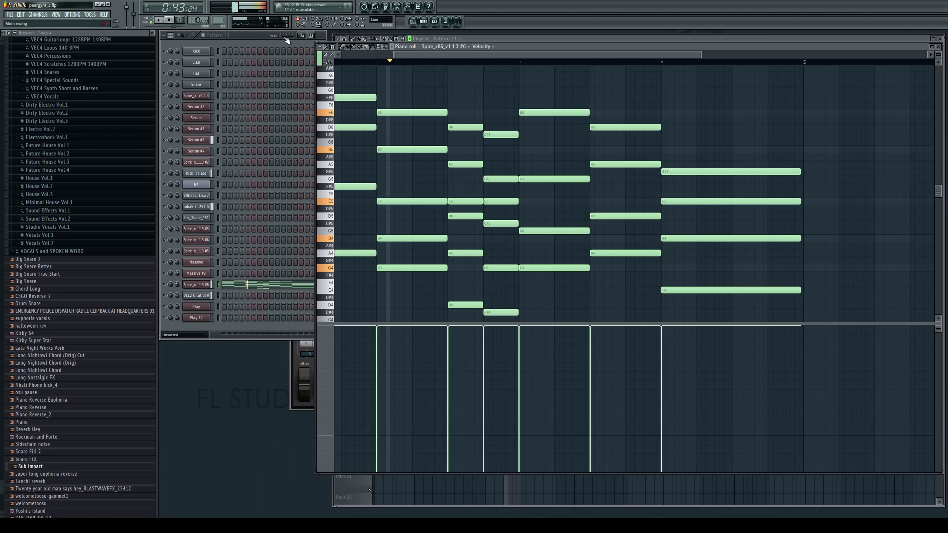
key("space")
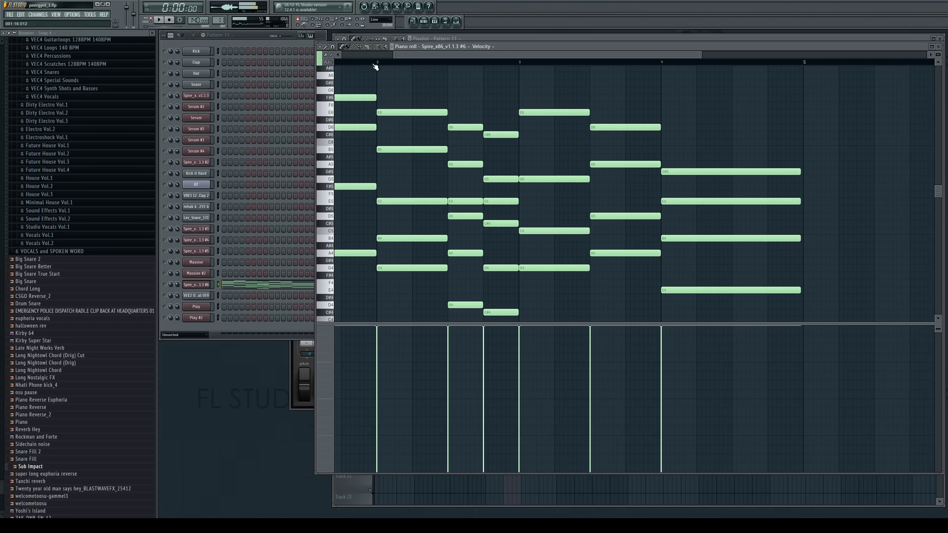
Replace the G4 note of the first bar 2 chord with an E4 note and play the bar back
key("space")
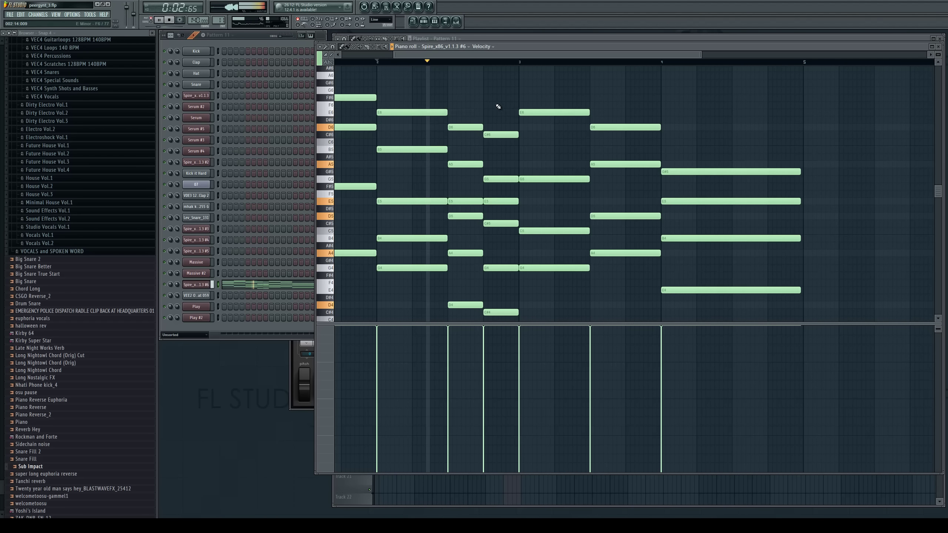
key("space")
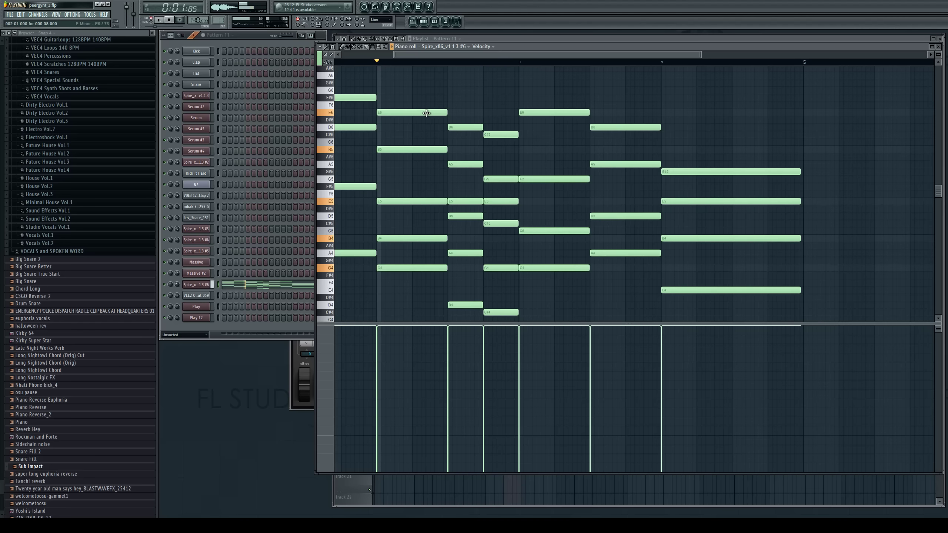
scroll(413, 222, "down", 3)
left_click_drag(409, 209, 378, 224)
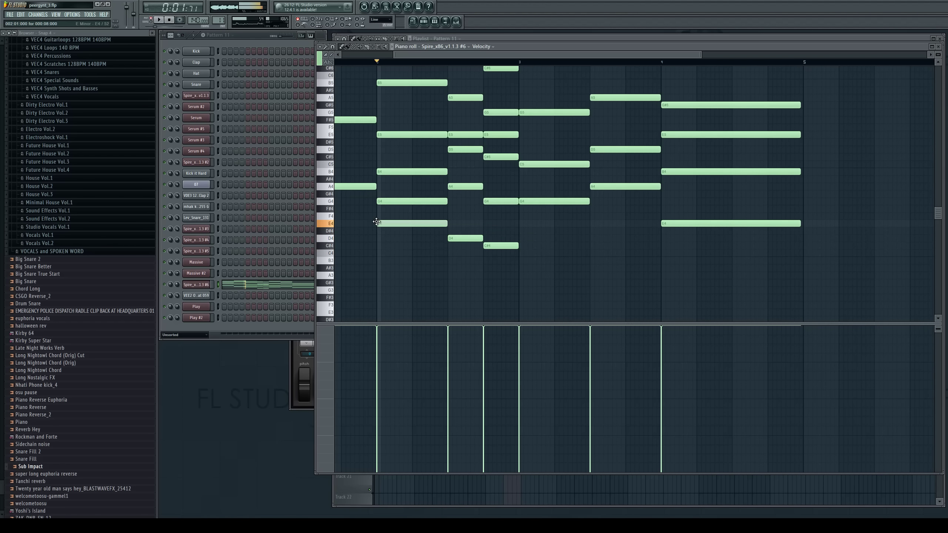
scroll(396, 189, "up", 3)
key("space")
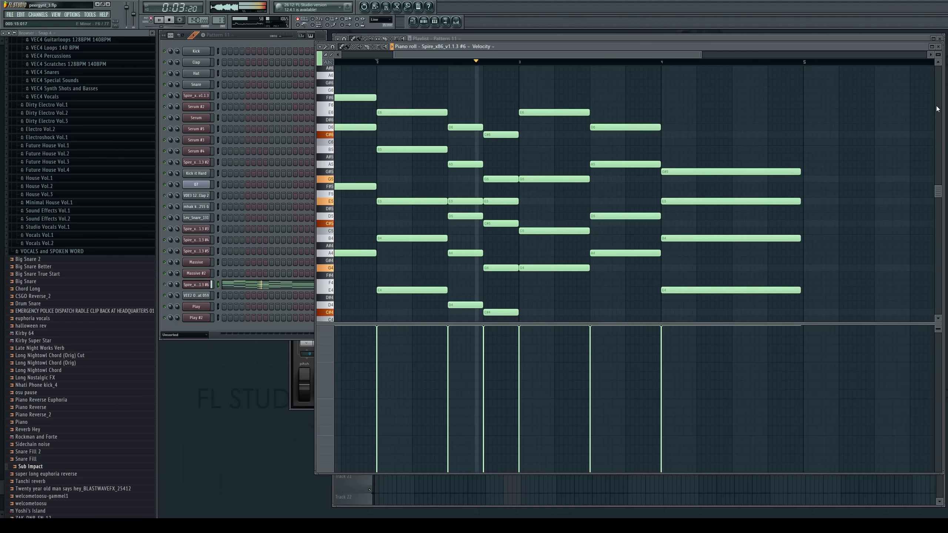
scroll(497, 102, "down", 2)
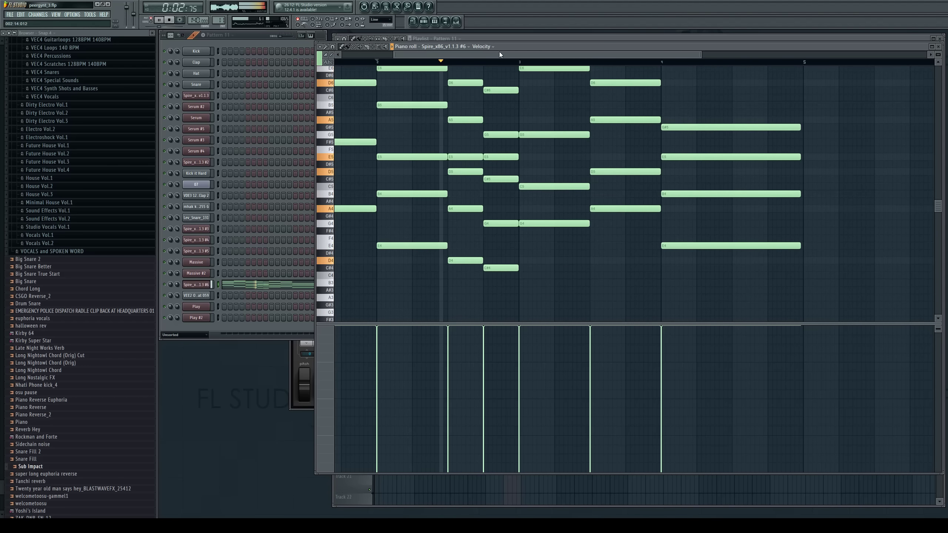
key("space")
scroll(503, 98, "up", 2)
Replace C#6 with E6 and G5 with A5 in the last quarter-bar chord of bar 2, and play it back
left_click_drag(477, 128, 478, 112)
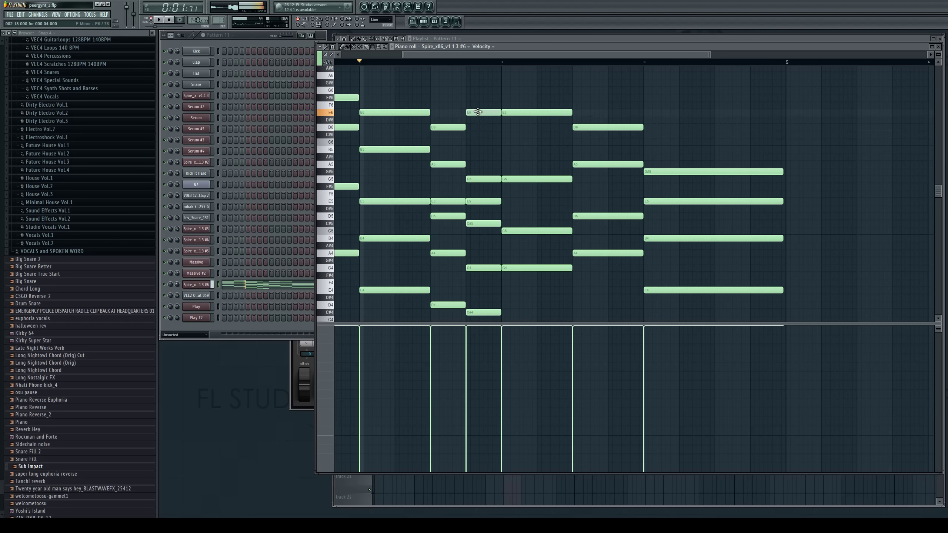
left_click(468, 135)
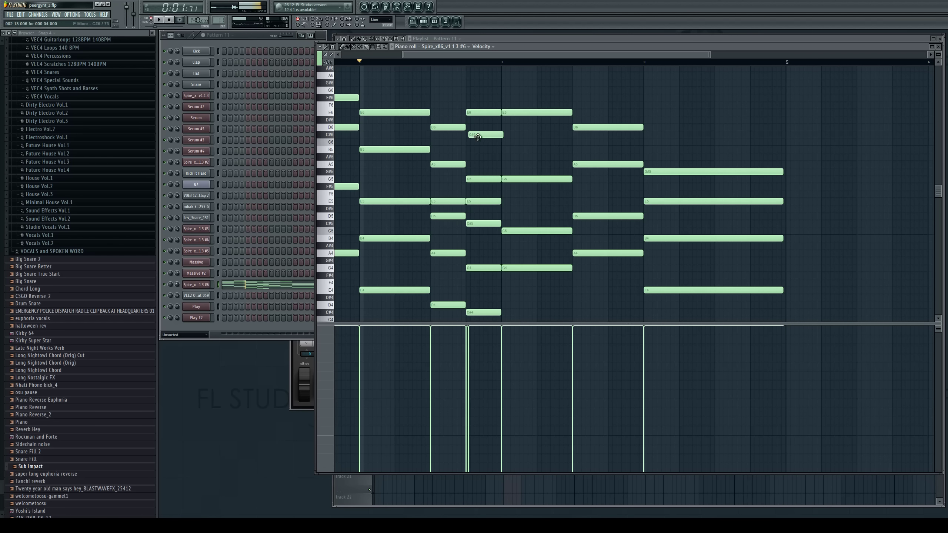
right_click(469, 135)
left_click(468, 164)
left_click_drag(474, 165, 471, 165)
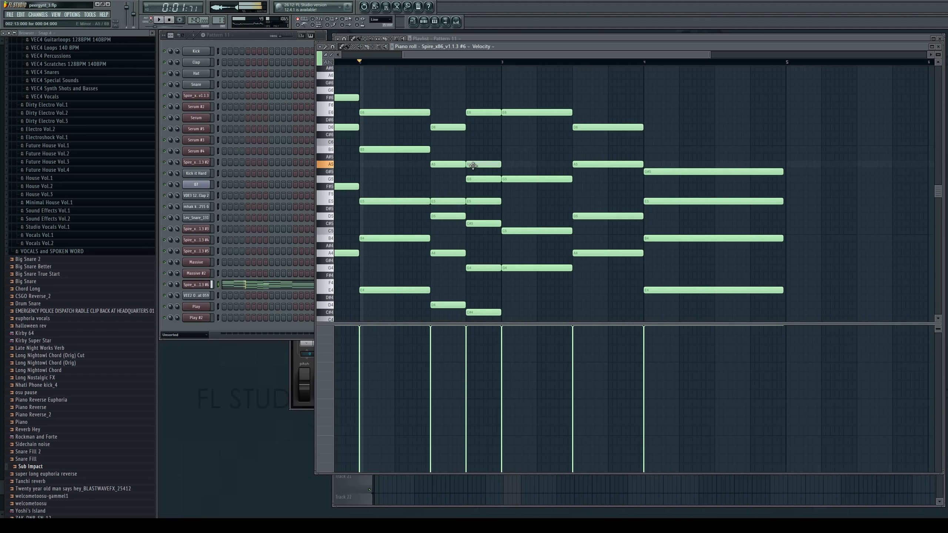
right_click(475, 179)
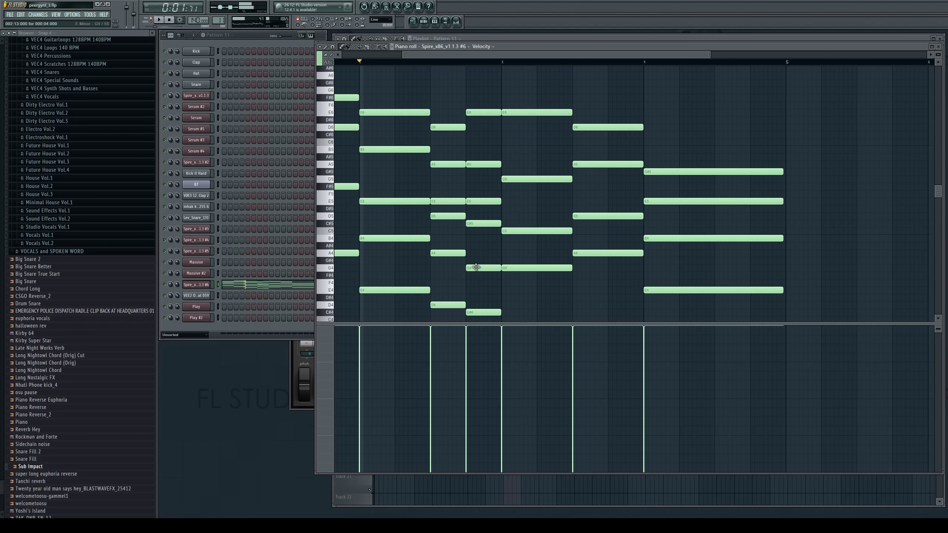
key("space")
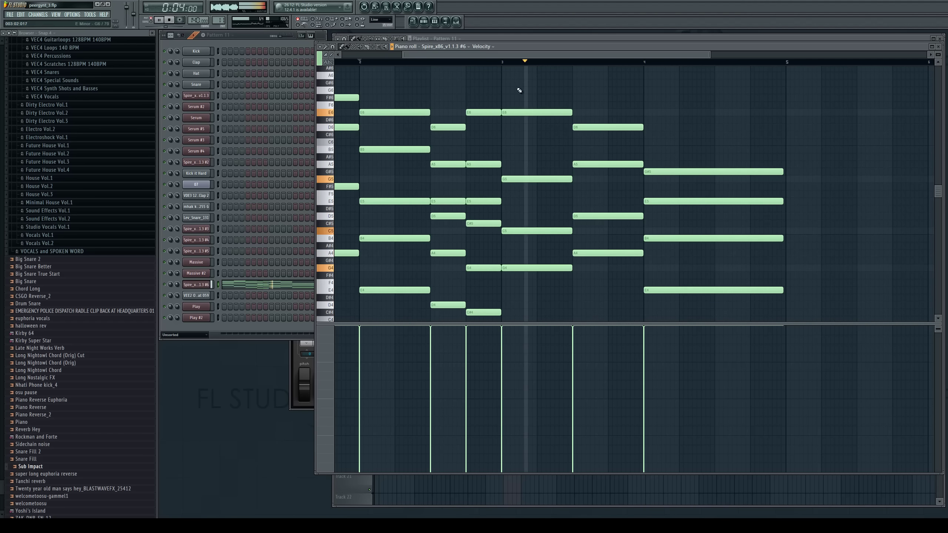
key("space")
Play back the selected bar 26 of the Playlist to hear the chords with the full arrangement
left_click(940, 47)
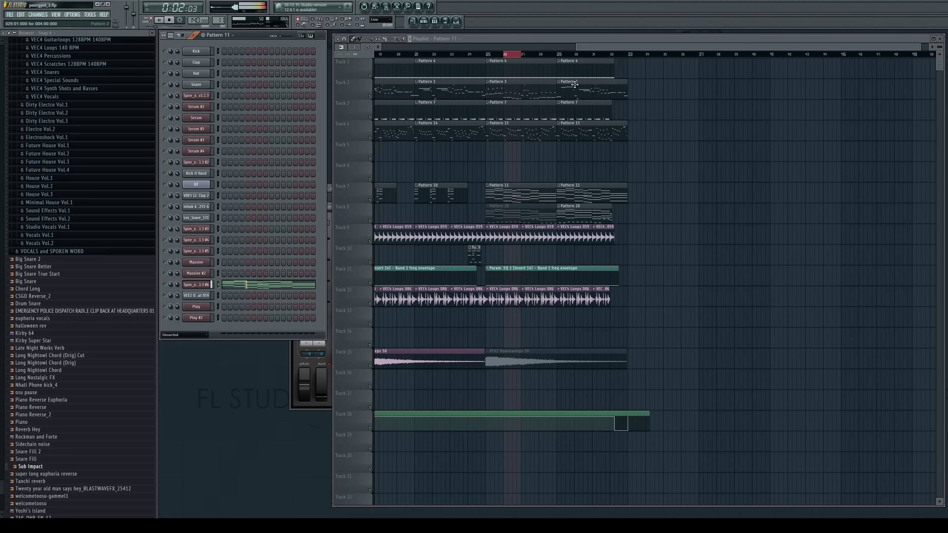
left_click(504, 57)
key("space")
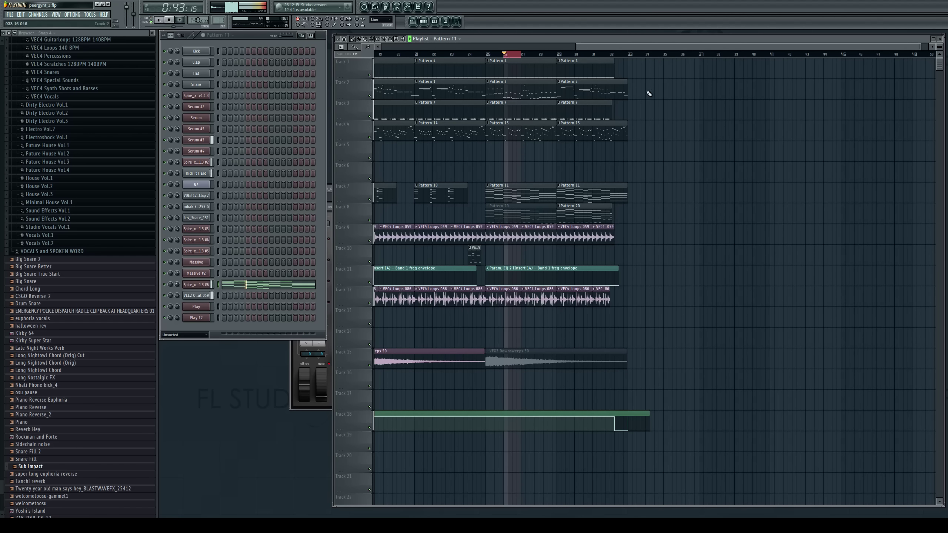
key("space")
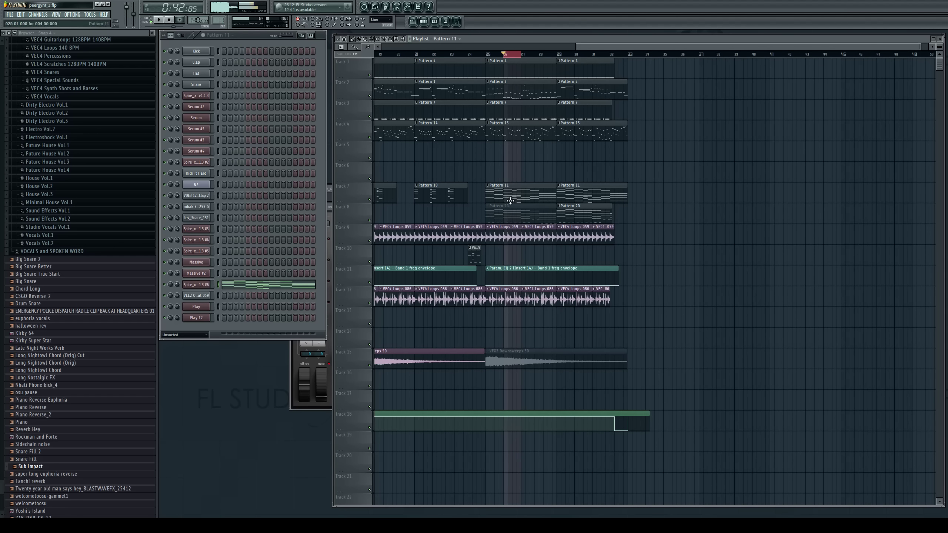
left_click(263, 289)
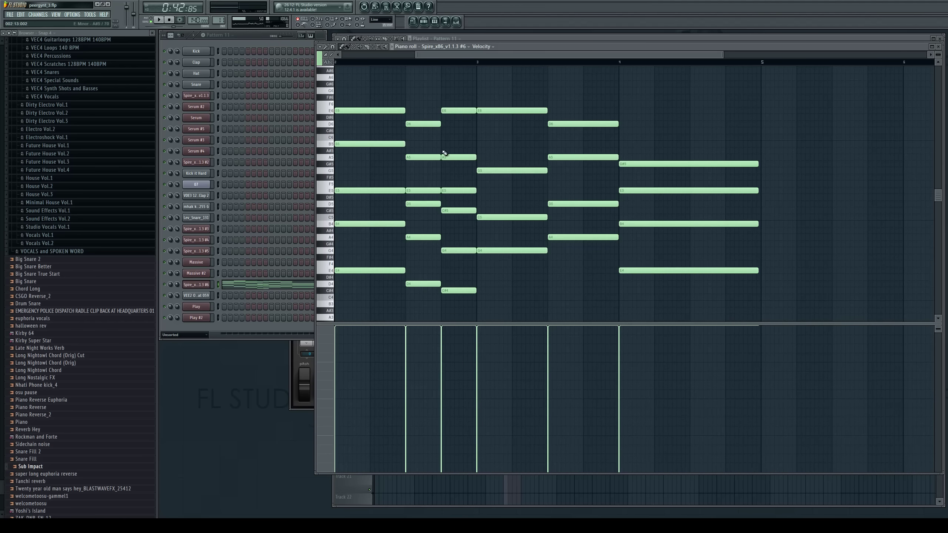
left_click_drag(381, 100, 458, 300)
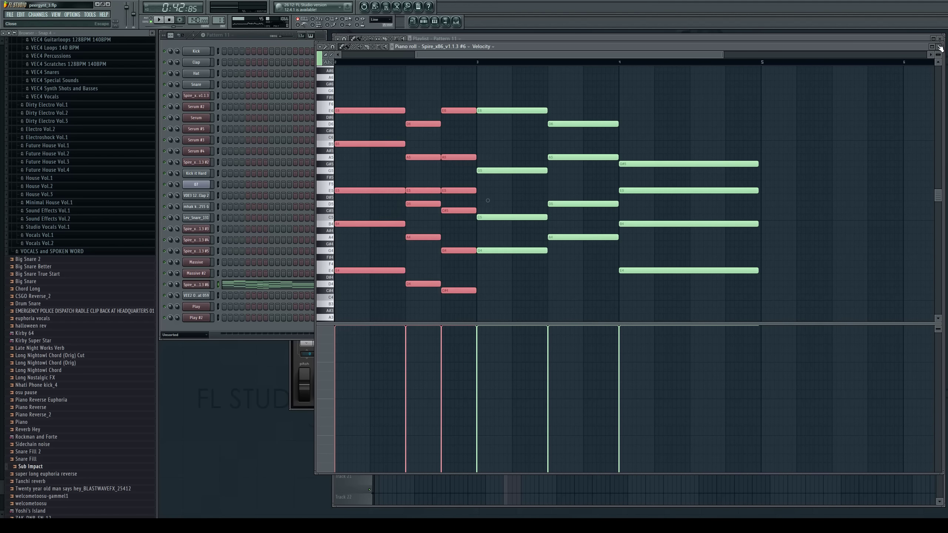
left_click(940, 47)
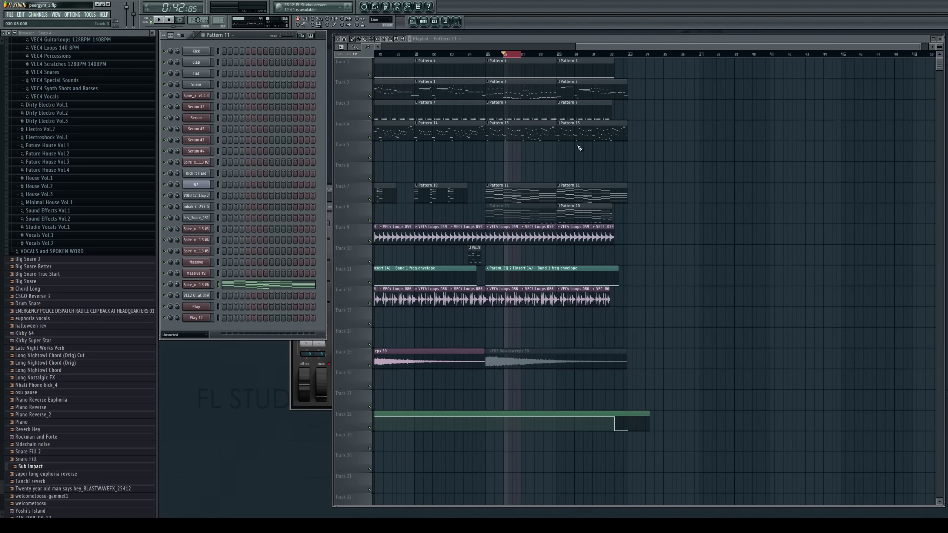
Trim the first bar 2 chord of Spire #6 to a quarter bar starting on beat 2, and play it back
left_click(229, 286)
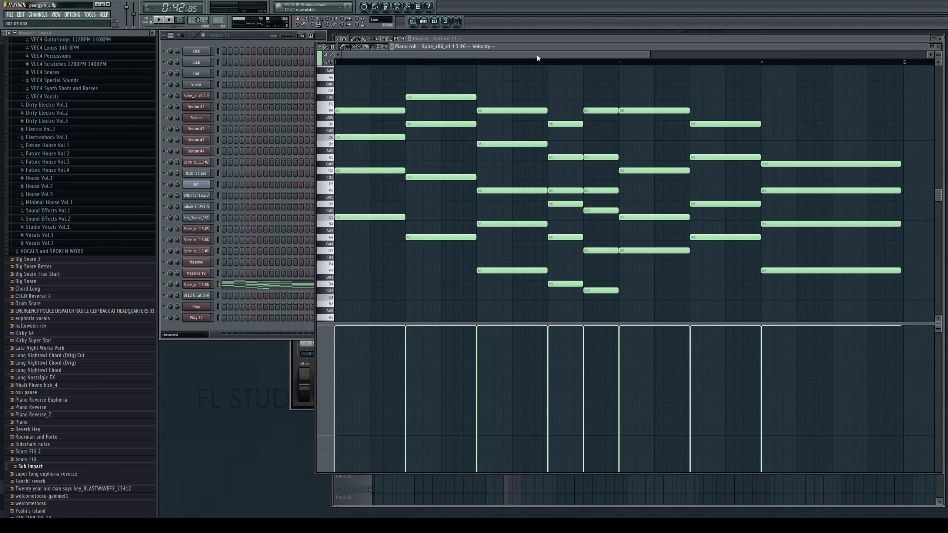
left_click_drag(535, 67, 492, 314)
left_click_drag(518, 255, 557, 253)
right_click(559, 253)
mouse_move(533, 82)
left_mouse_down()
mouse_move(514, 277)
mouse_move(520, 261)
mouse_move(548, 259)
left_mouse_up()
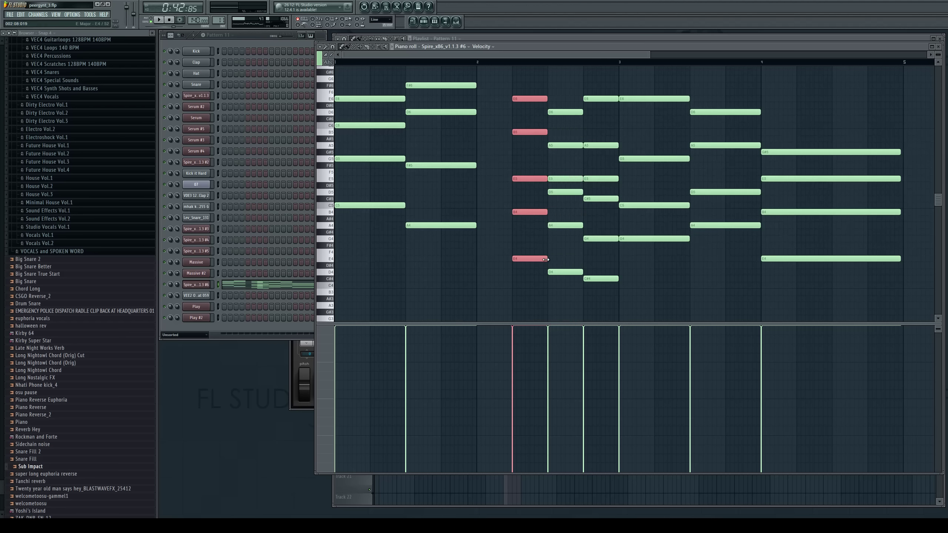
key("space")
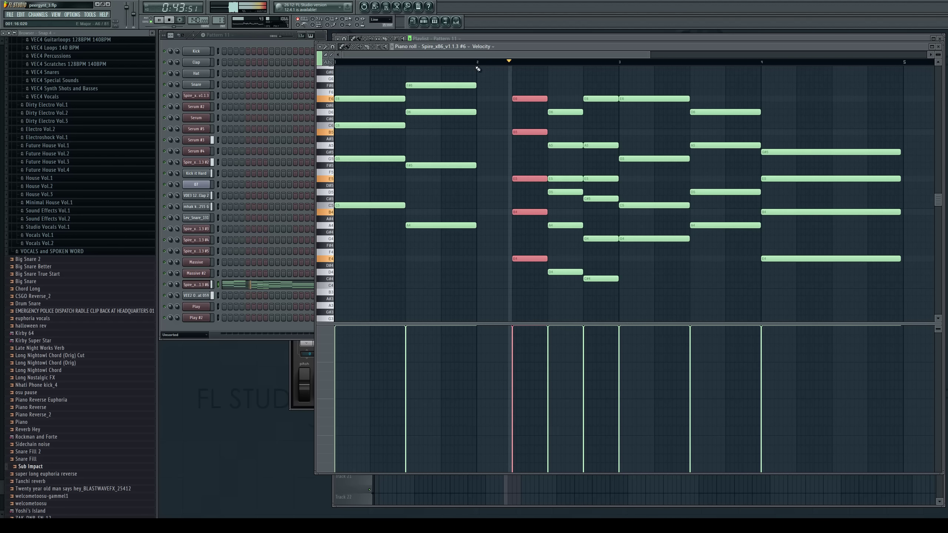
key("space")
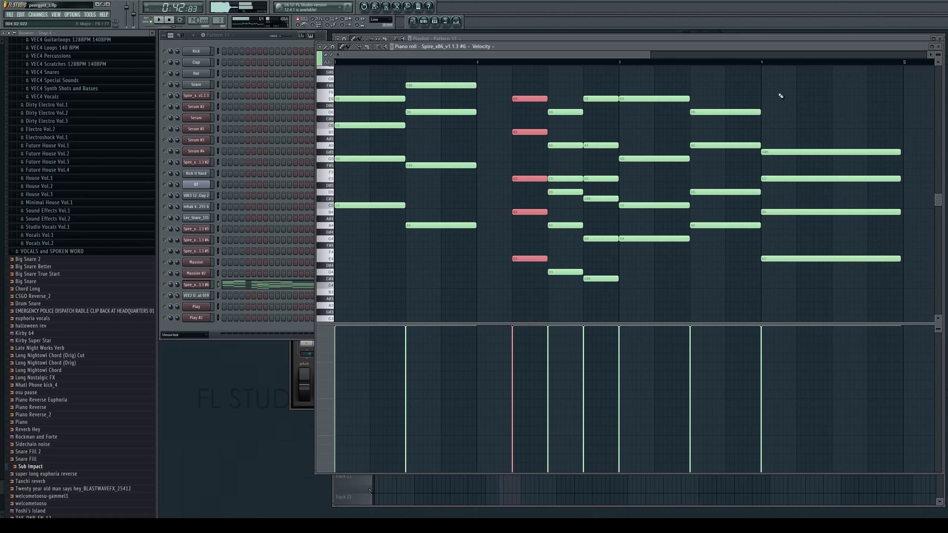
Copy the Spire #6 bar 2 chords from Pattern 11 and open the Play #2 notes of Pattern 20
left_click_drag(513, 90, 614, 276)
left_click(938, 47)
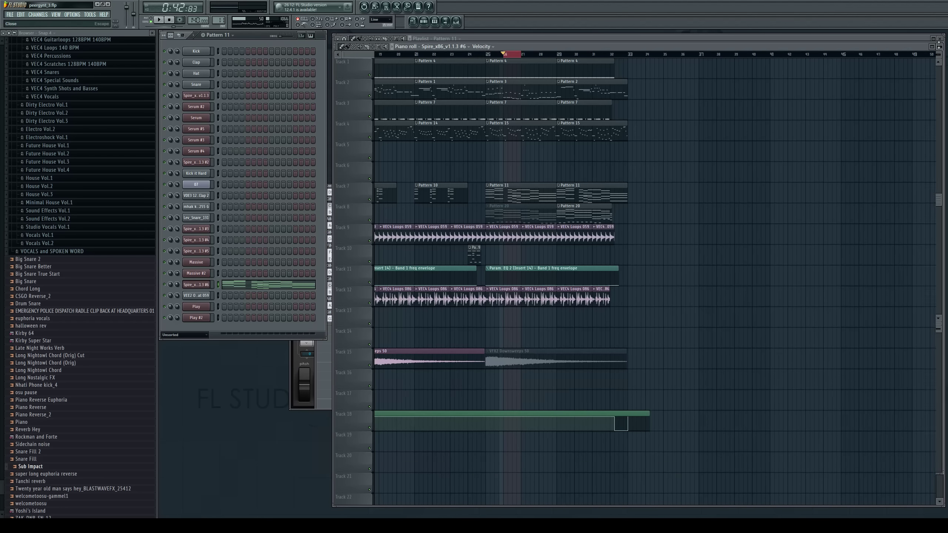
left_click(521, 215)
left_click(245, 319)
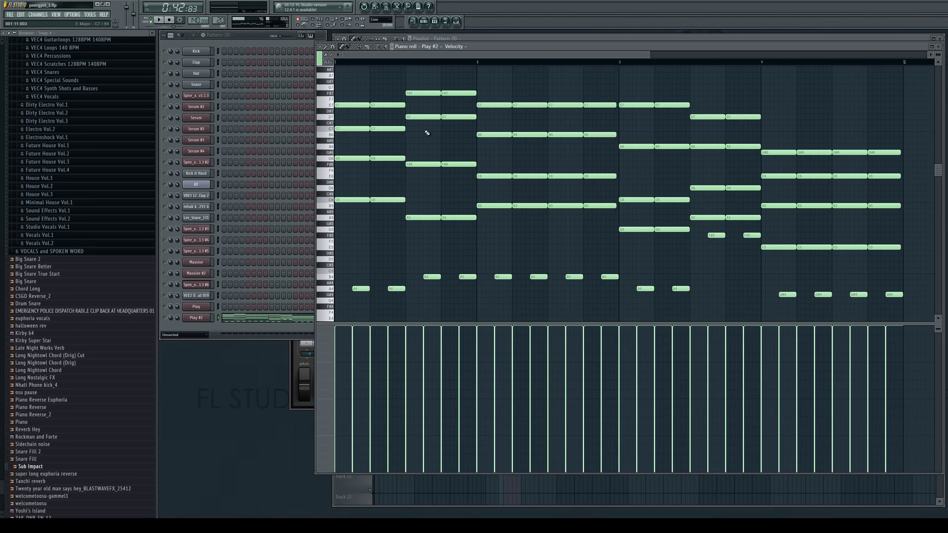
Replace all bar 2 notes of Play #2 with the copied chords, raised one octave
left_click_drag(487, 79, 614, 326)
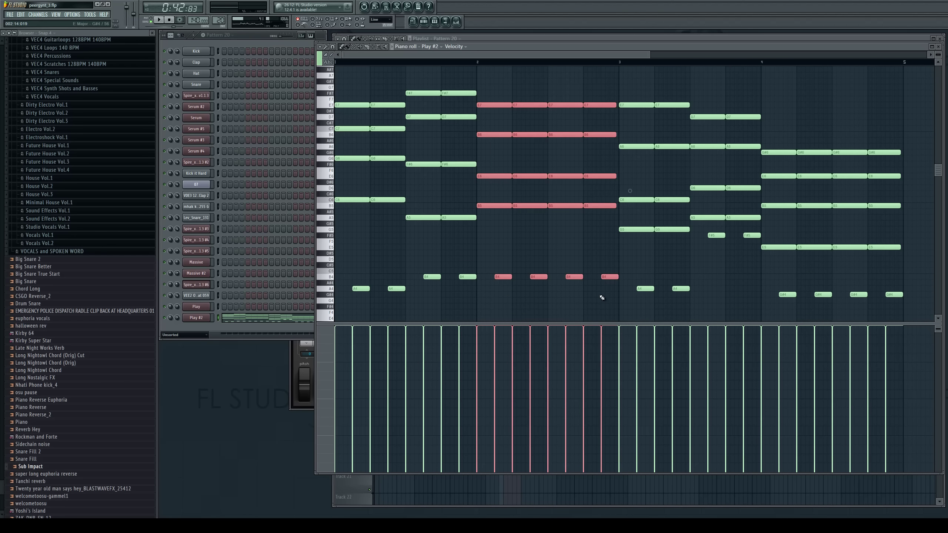
key("Delete")
left_click_drag(511, 54, 483, 68)
key("ctrl+v")
key("ctrl+Up")
Play back the Playlist selection with the new Play #2 chords and close their note editor
key("space")
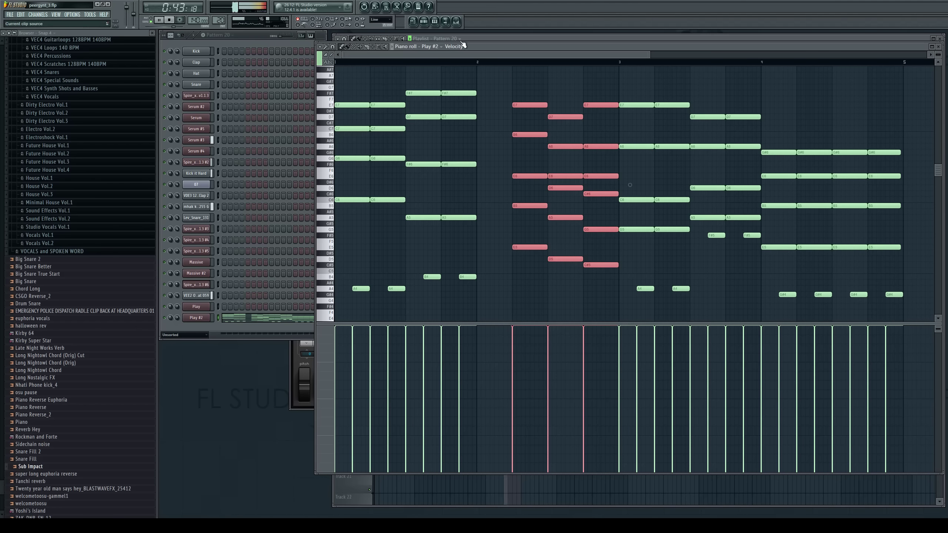
key("ctrl+d")
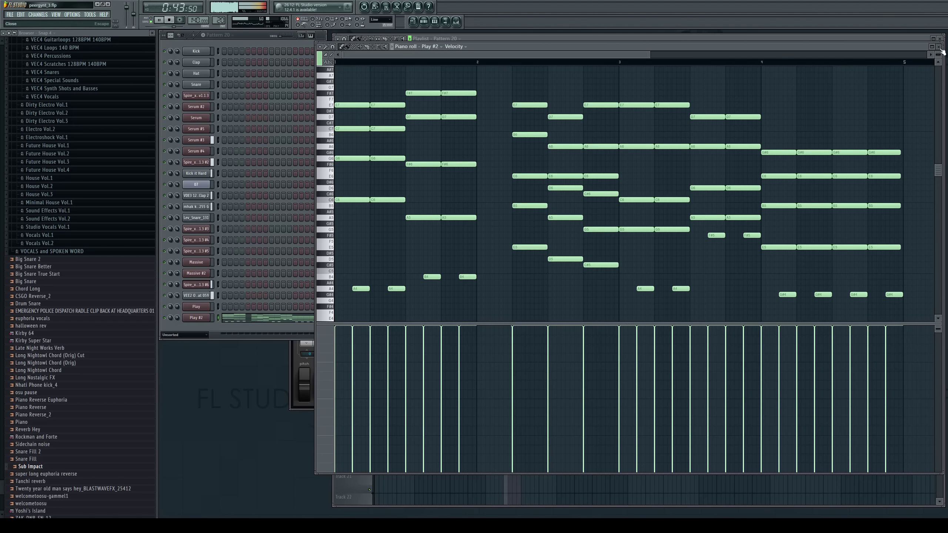
left_click(938, 47)
key("space")
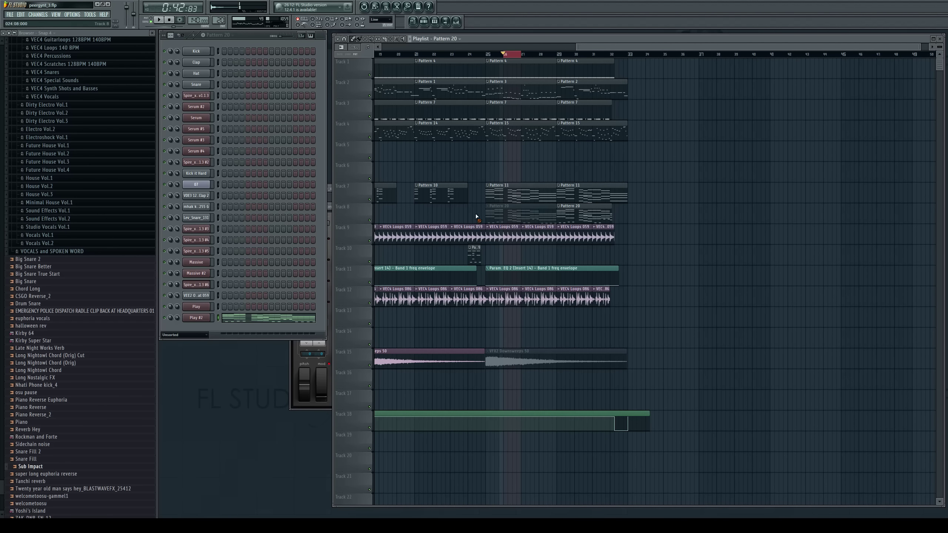
Unmute the first Pattern 20 clip on Track 8 and play the arrangement from bar 25
left_click(491, 216)
left_click(491, 56)
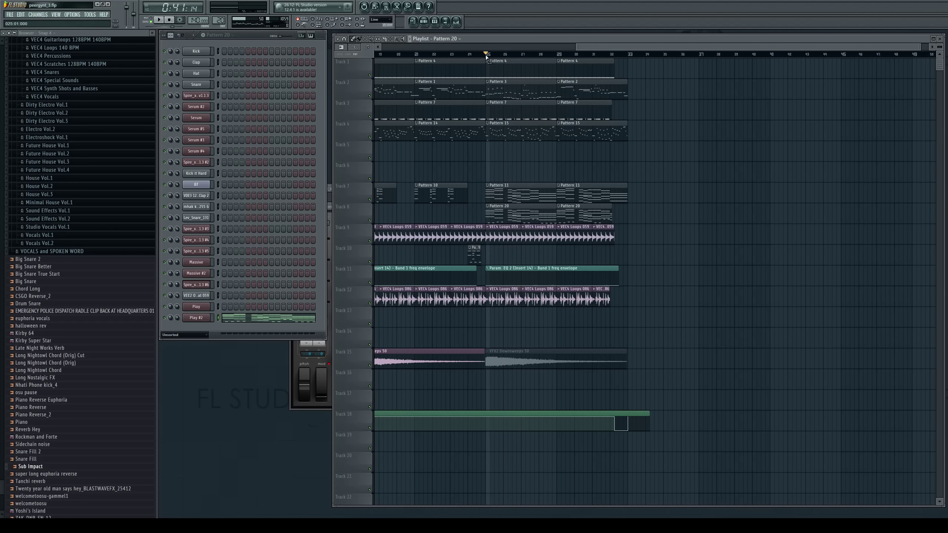
key("space")
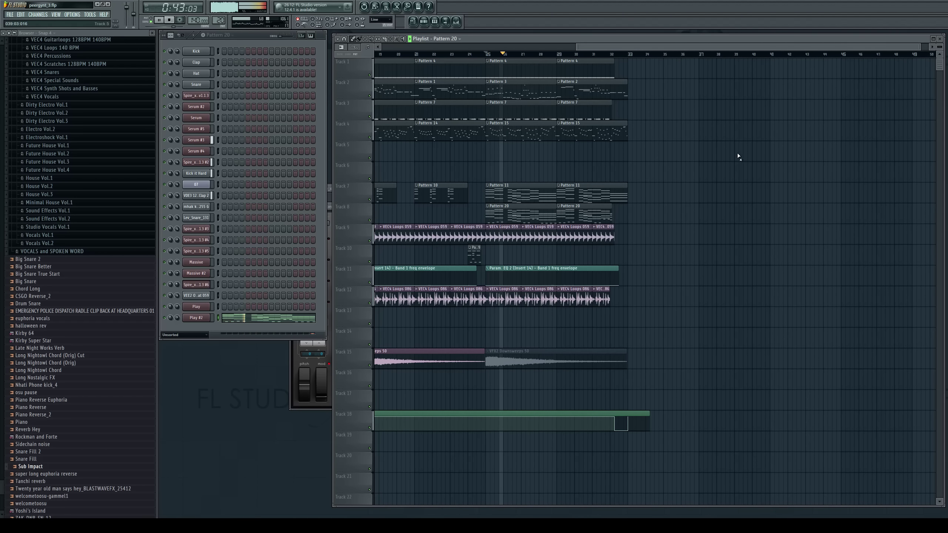
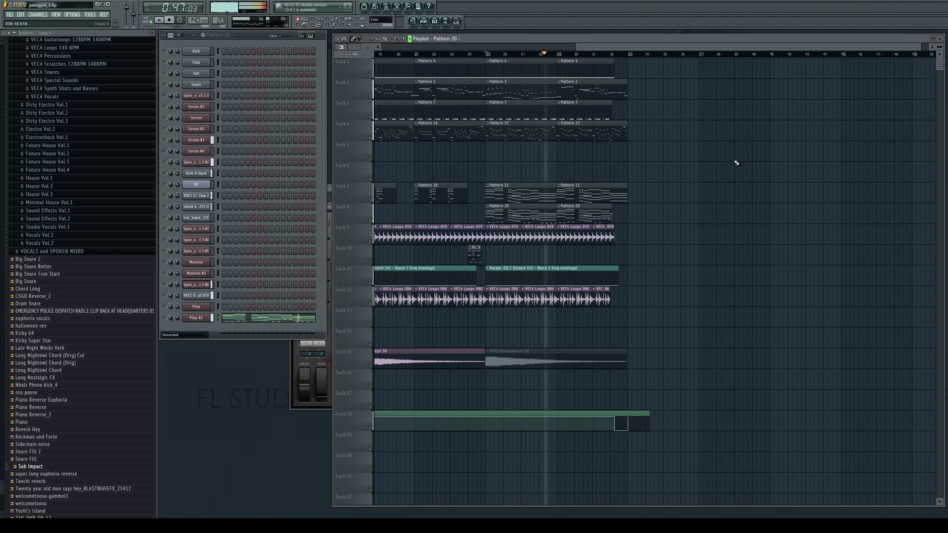
left_click_drag(669, 47, 695, 49)
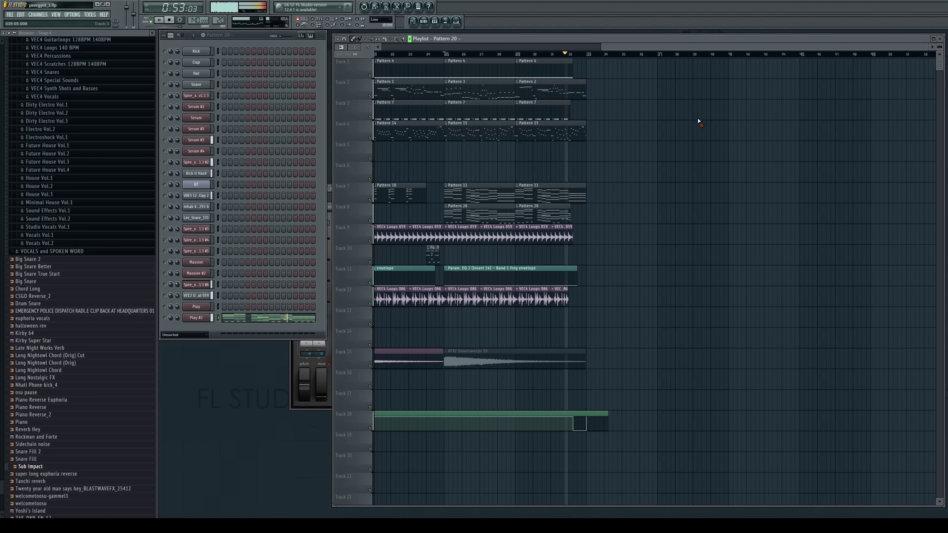
key("space")
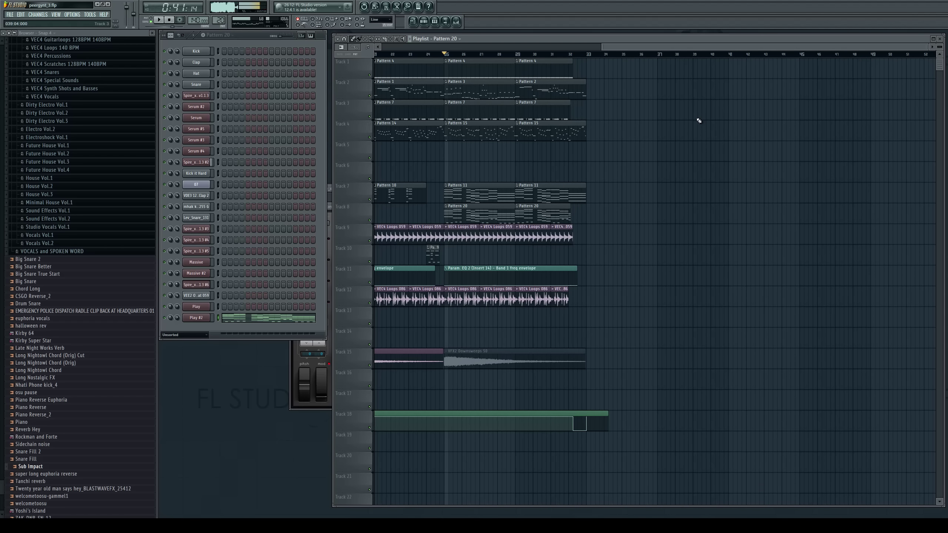
key("space")
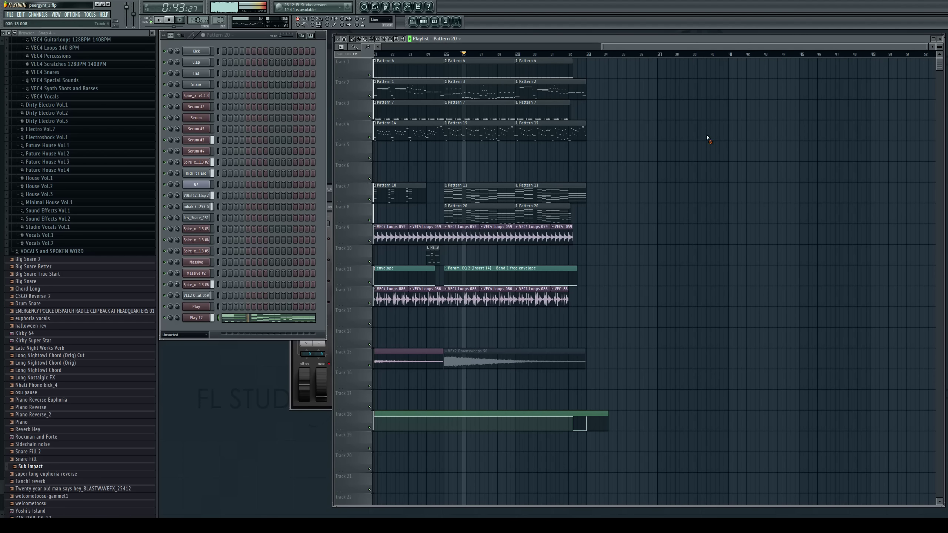
Delete the two notes in the first beat of bar 2 from the Spire #2 part of Pattern 15
left_click(496, 120)
key("space")
left_click(247, 163)
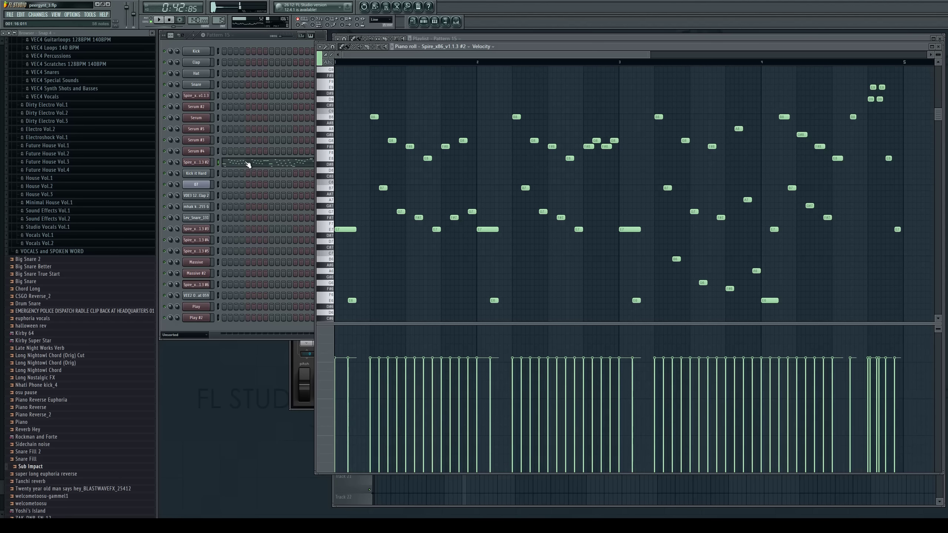
left_click_drag(479, 210, 540, 335)
key("Delete")
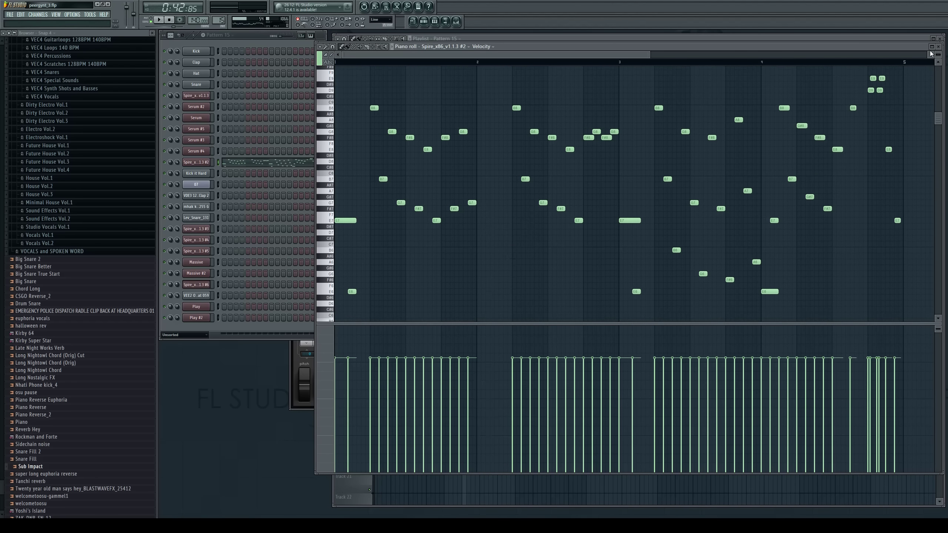
left_click(939, 47)
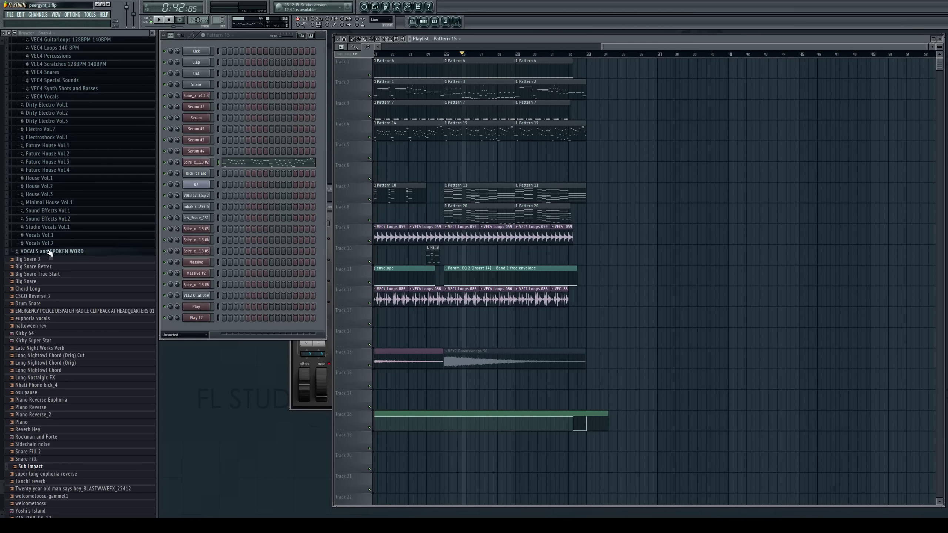
Collapse the Vengeance folders in the sample browser and go to the Black Octopus - Leviathan pack
left_click(47, 146)
left_click(47, 147)
scroll(67, 161, "up", 5)
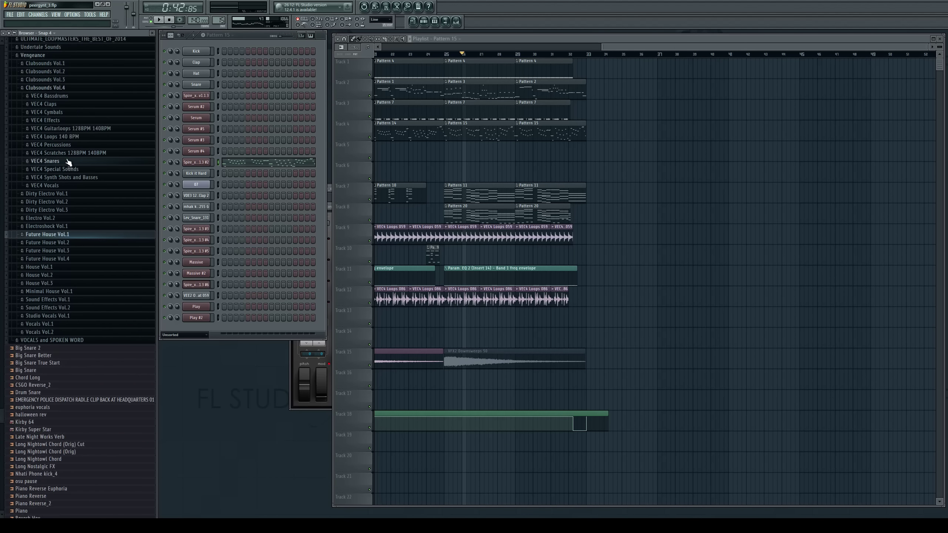
left_click(44, 189)
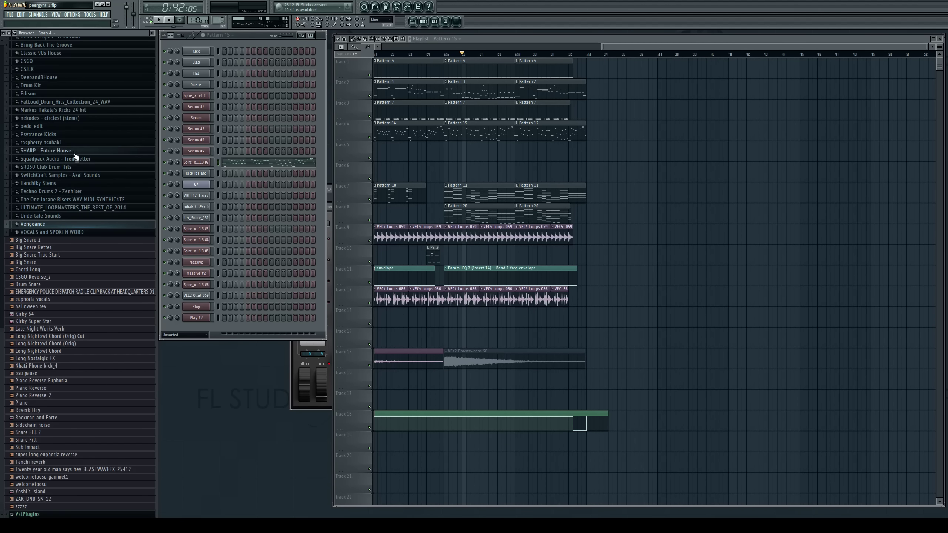
scroll(98, 131, "up", 3)
left_click(79, 82)
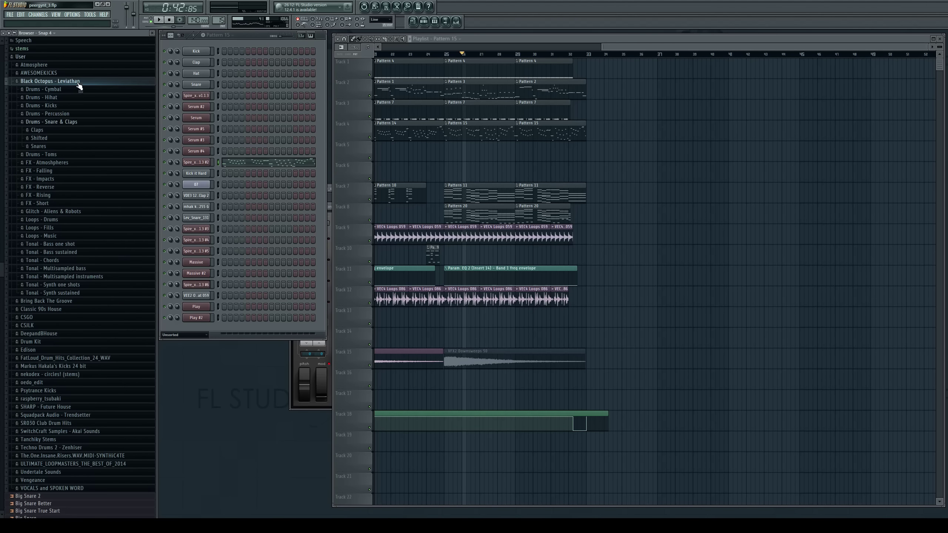
Look through the Glitch - Aliens & Robots and Tonal - Multisampled bass folders of the Leviathan pack for a suitable sample
left_click(66, 114)
left_click(66, 114)
left_click(65, 122)
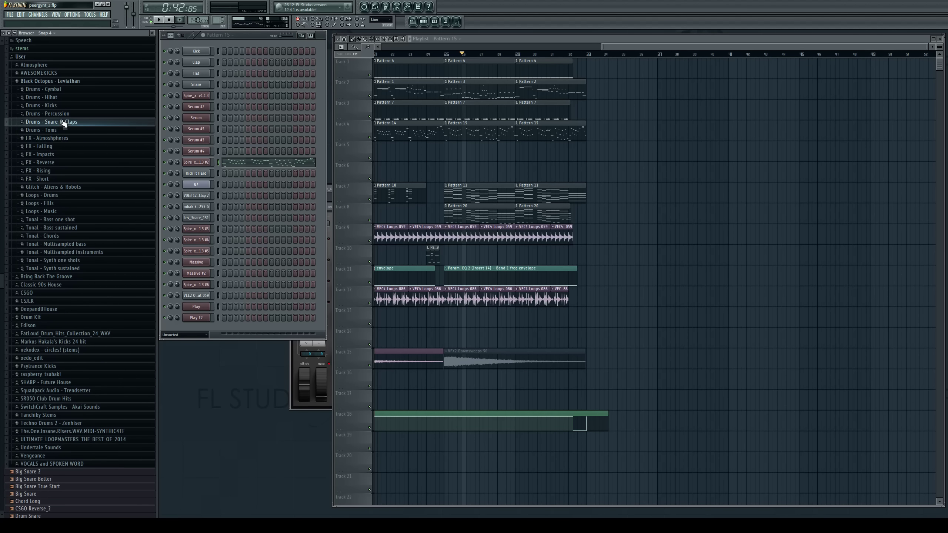
left_click(74, 188)
left_click(76, 42)
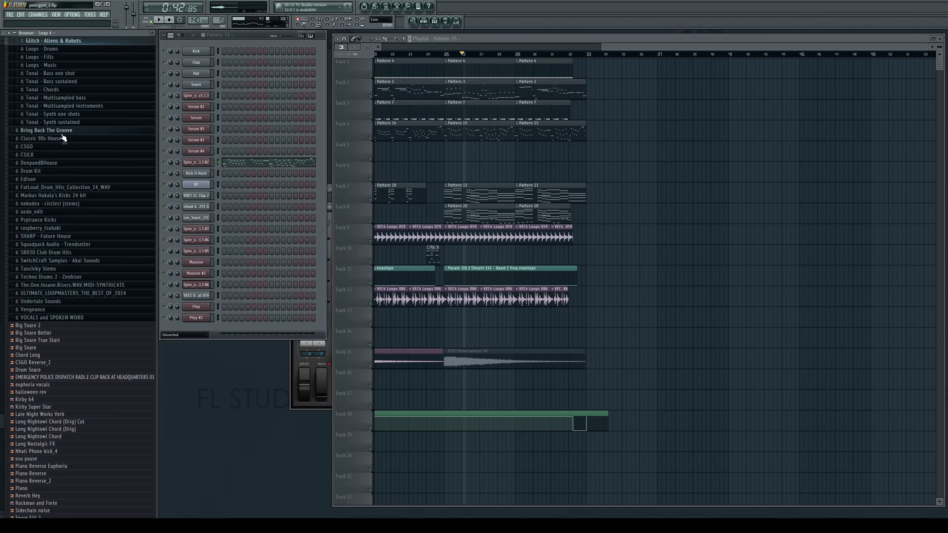
left_click(91, 97)
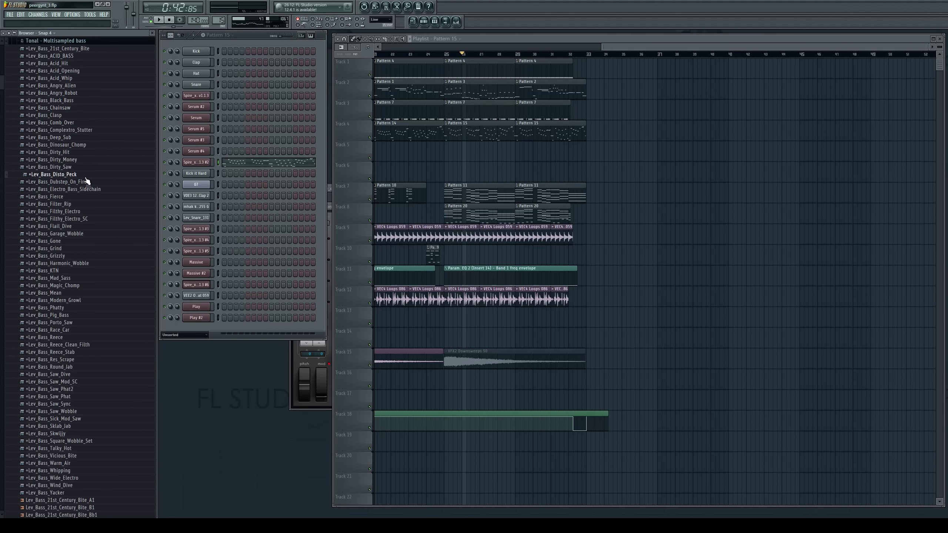
left_click(81, 41)
scroll(93, 123, "up", 6)
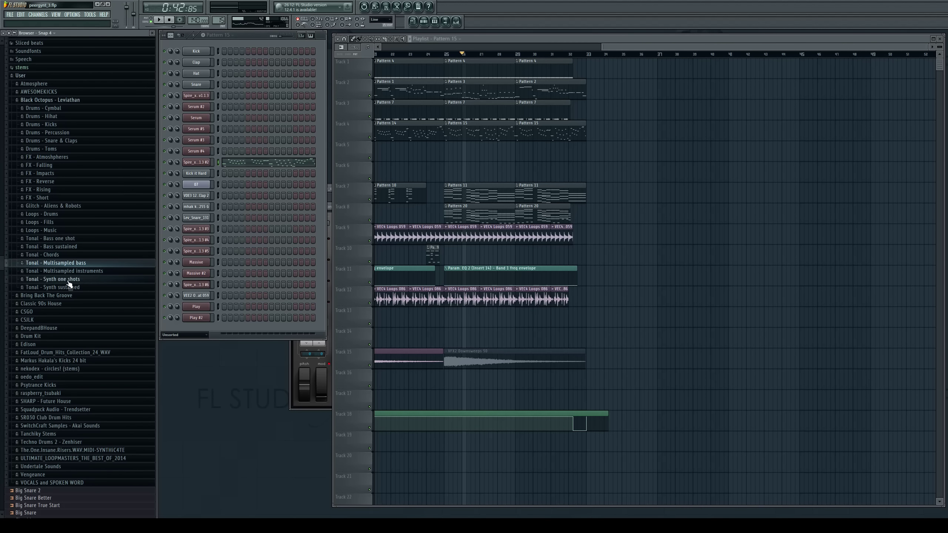
Open the Tonal - Synth one shots folder and audition its samples down to the Lev_Synth_E group
left_click(85, 286)
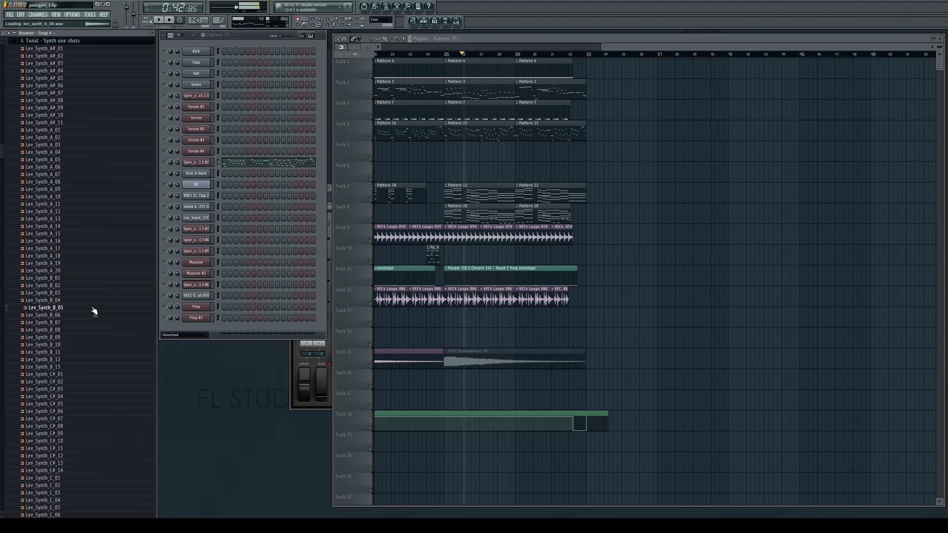
scroll(93, 295, "down", 18)
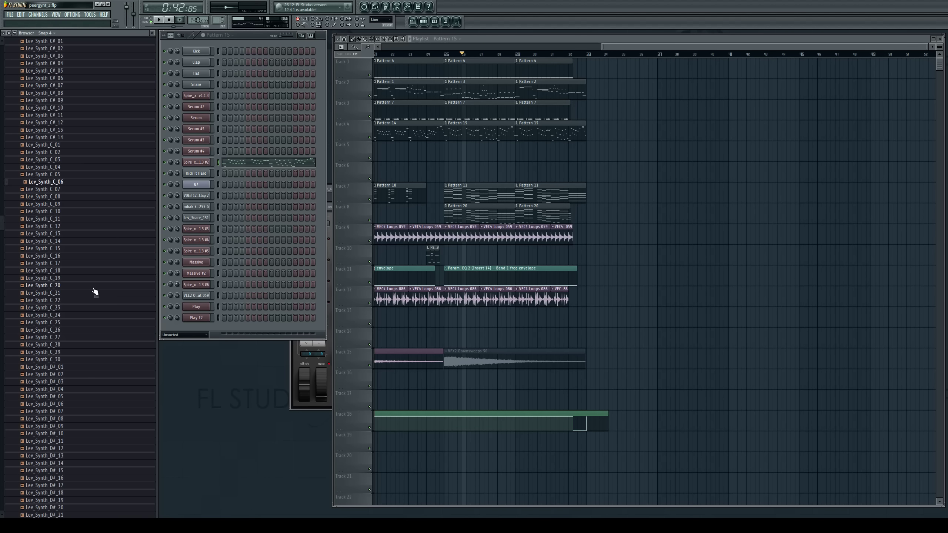
scroll(97, 323, "down", 5)
scroll(88, 328, "down", 5)
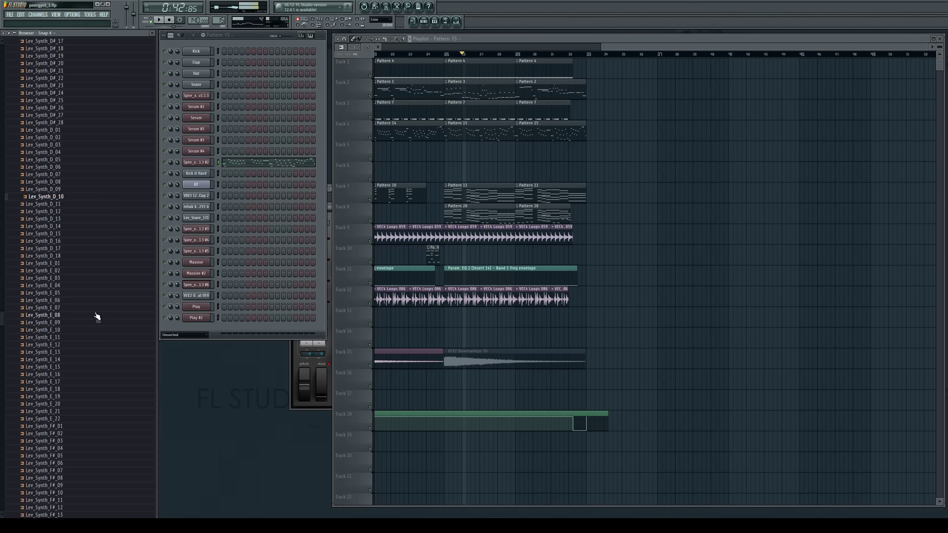
left_click(85, 324)
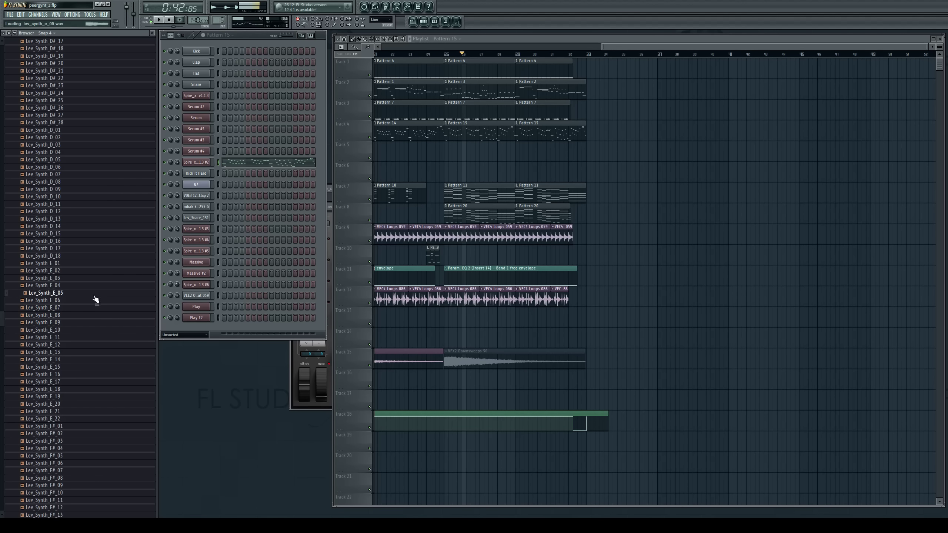
left_click(81, 286)
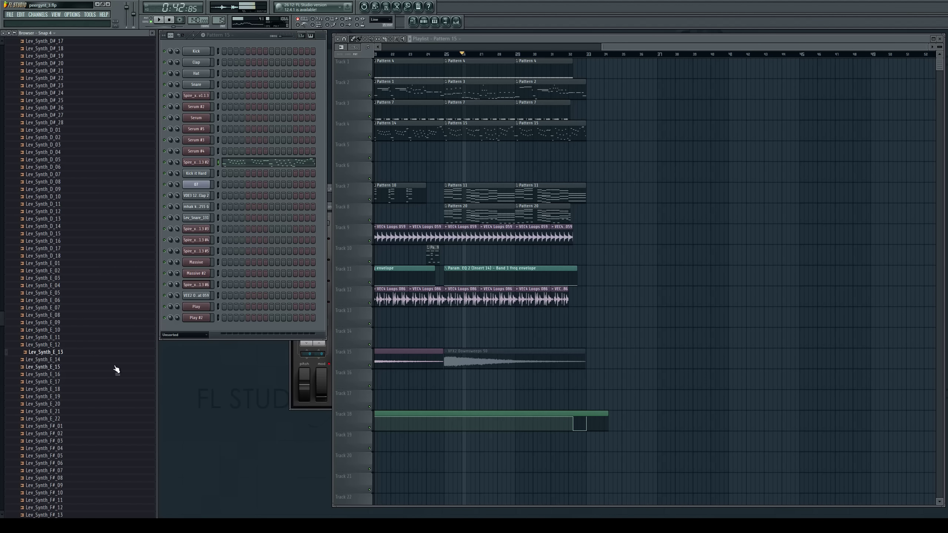
Audition and compare the one-shots from Lev_Synth_E_17 to Lev_Synth_E_22
left_click(104, 384)
left_click(100, 396)
left_click(96, 404)
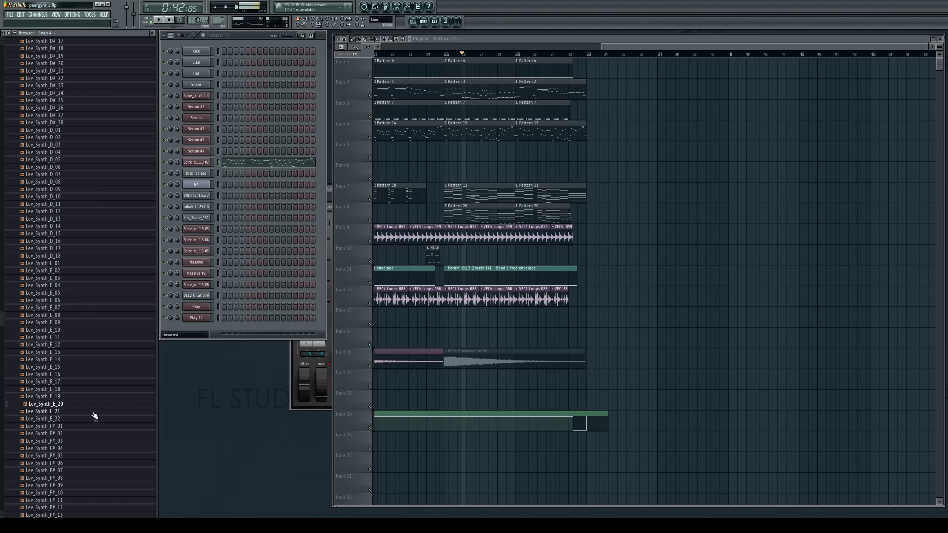
left_click(90, 419)
left_click(87, 404)
left_click(85, 397)
left_click(85, 411)
left_click(83, 381)
Compare one-shots Lev_Synth_E_05 to Lev_Synth_E_08 and place Lev_Synth_E_06 on Track 10 at bar 26
left_click(74, 316)
left_click(80, 301)
left_click(82, 294)
left_click(81, 301)
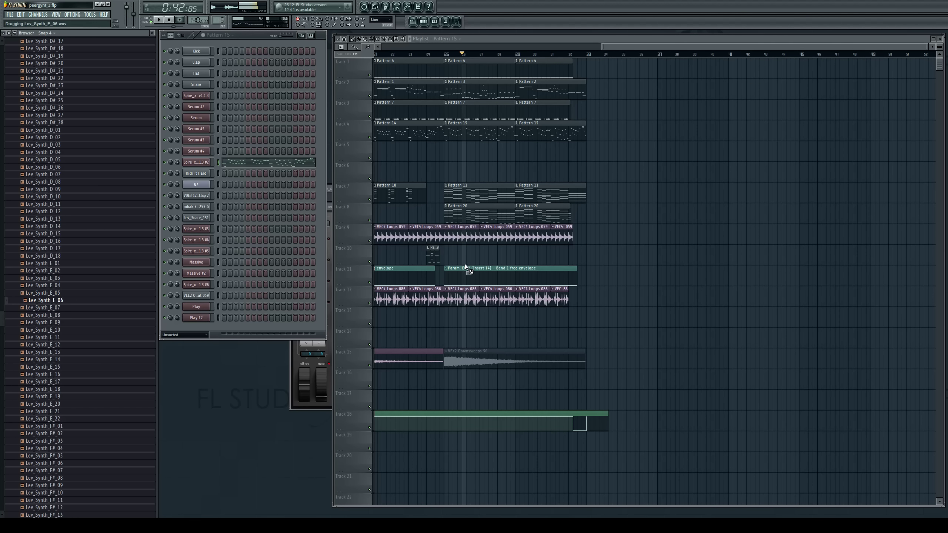
left_click_drag(464, 263, 461, 253)
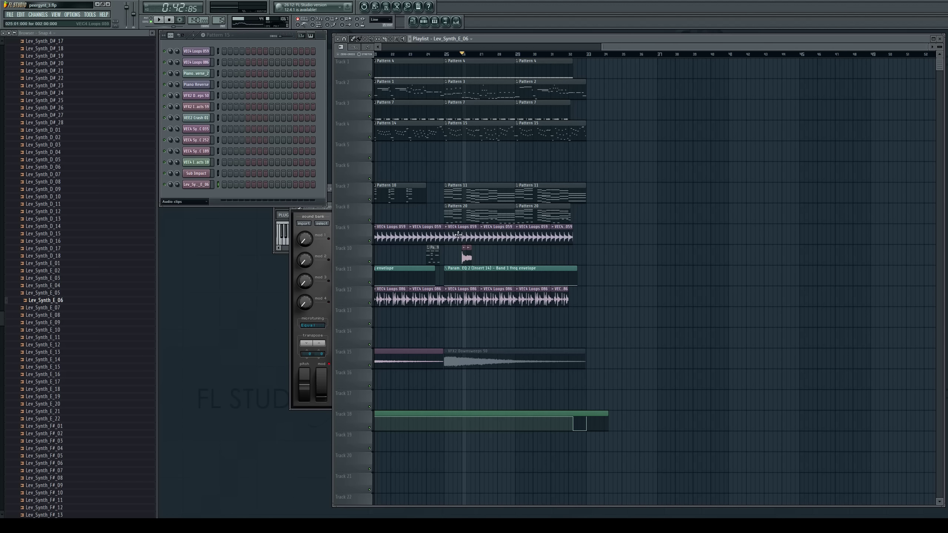
Check the VEC4 Loops 059 mixer track and trim the Lev_Synth_E_06 clip on Track 10 shorter
left_click(939, 39)
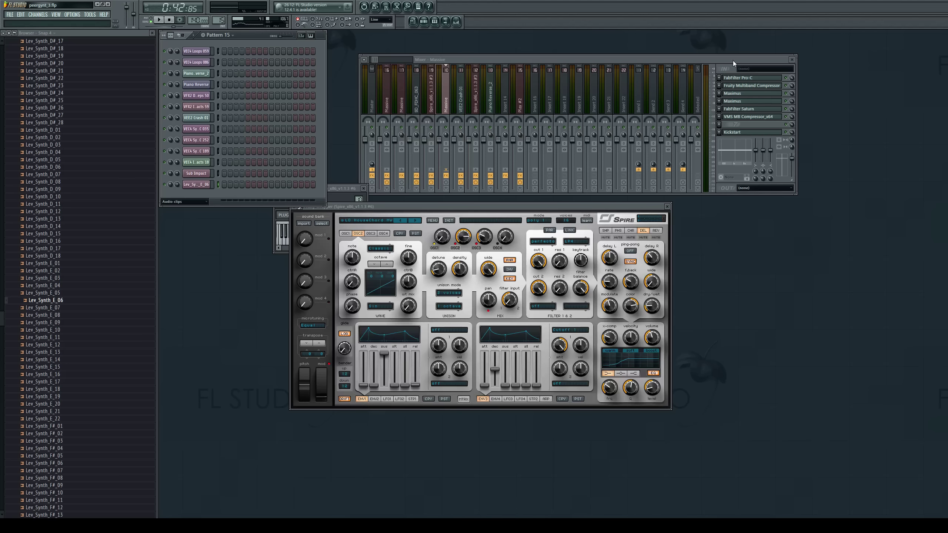
scroll(396, 60, "left", 5)
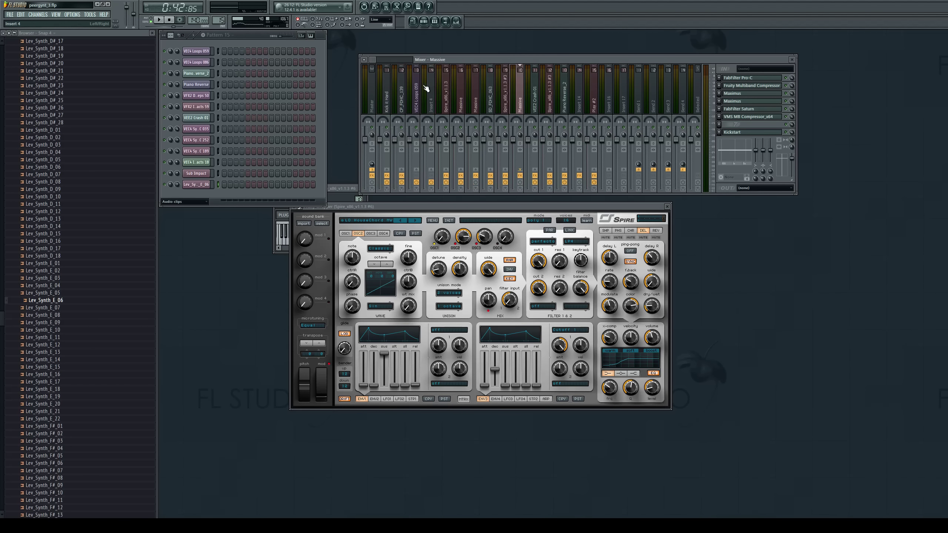
left_click(416, 87)
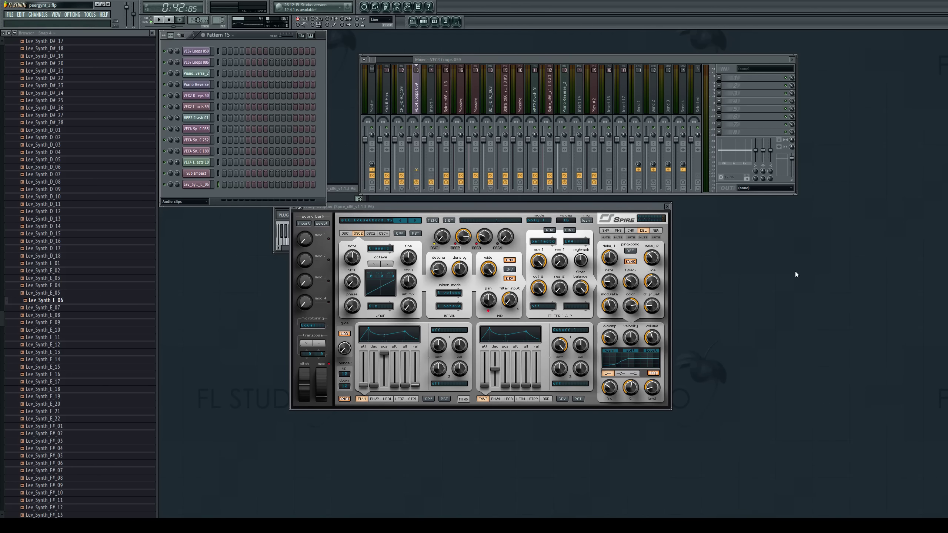
left_click(412, 21)
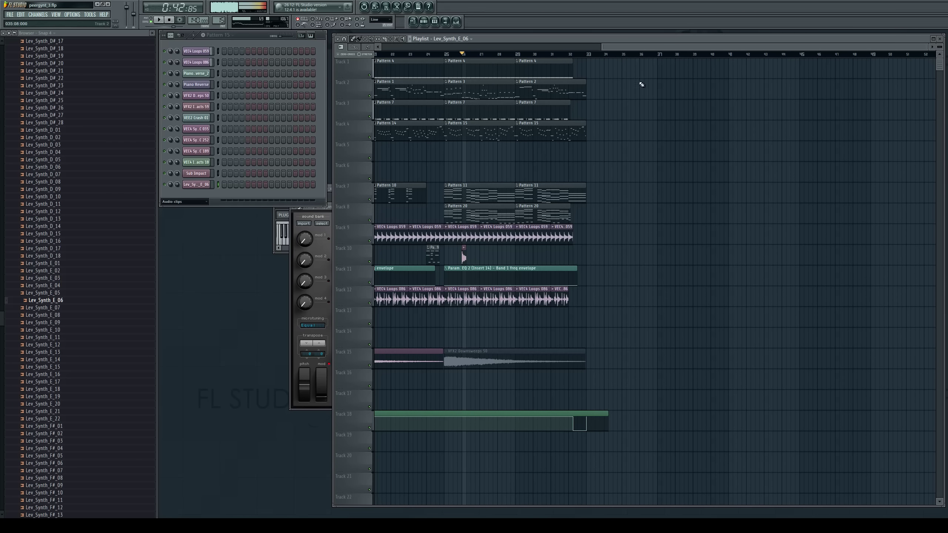
Link the Lev_Synth_E_06 channel to the Spire_x86_v1.1.3 #3 mixer track and play the arrangement from bar 26
left_click(943, 39)
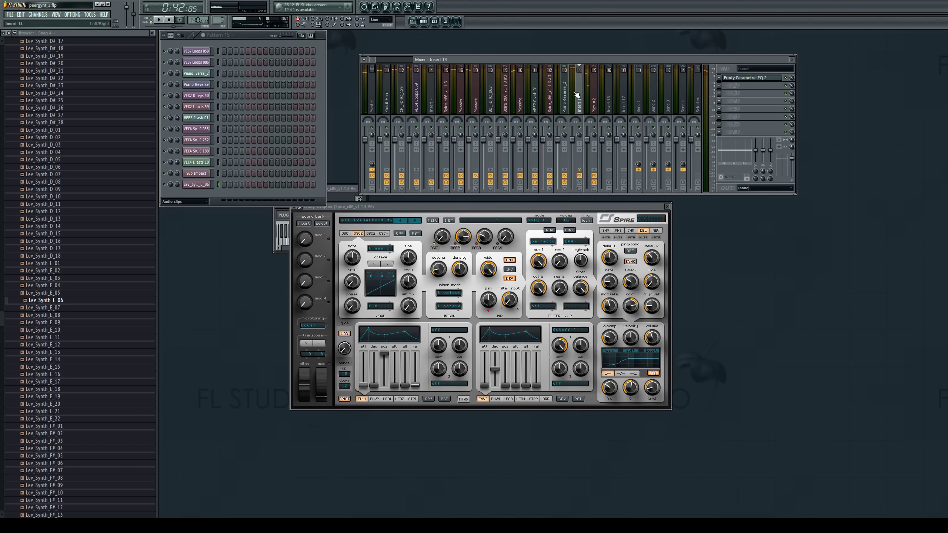
left_click(565, 99)
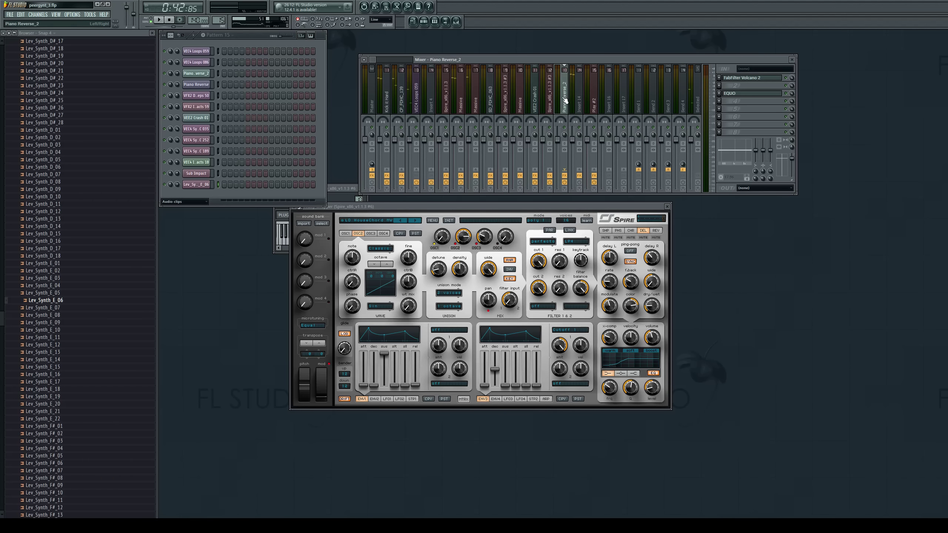
key("q")
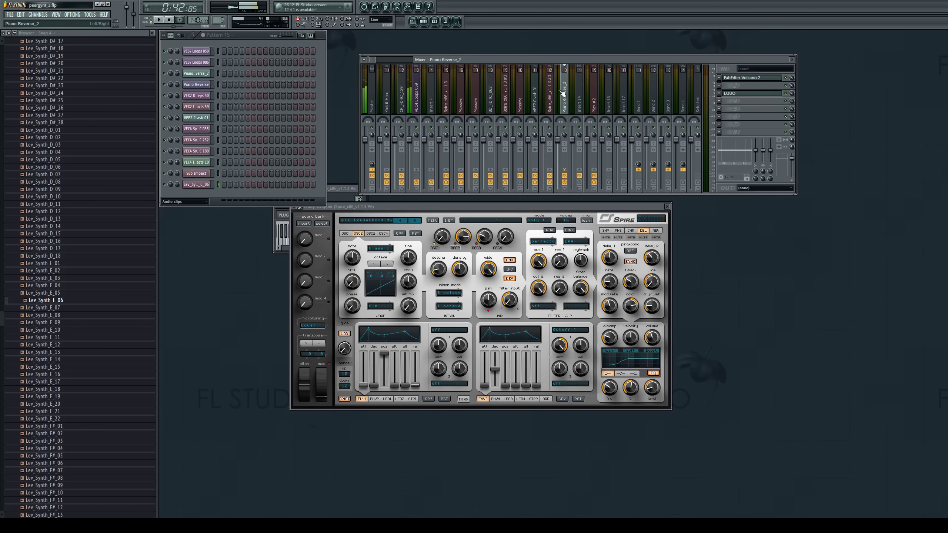
left_click(550, 92)
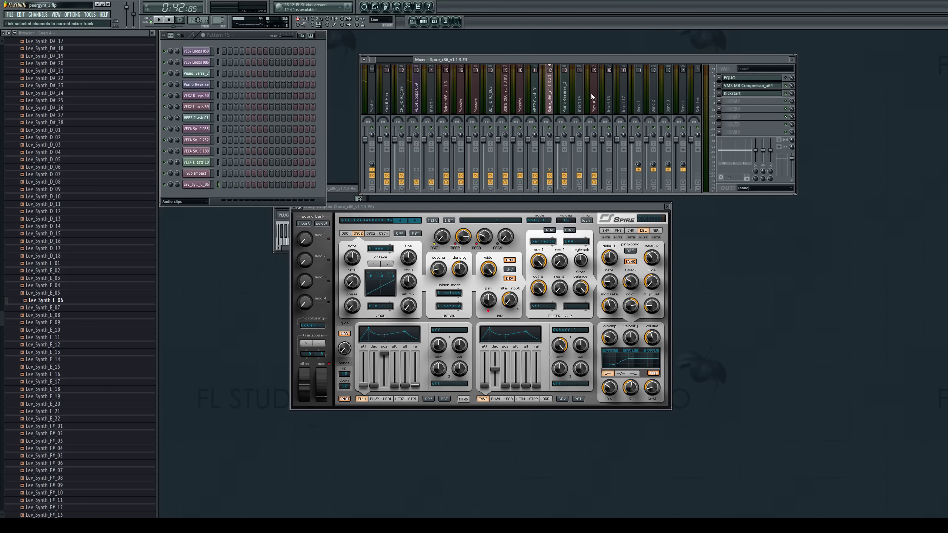
key("q")
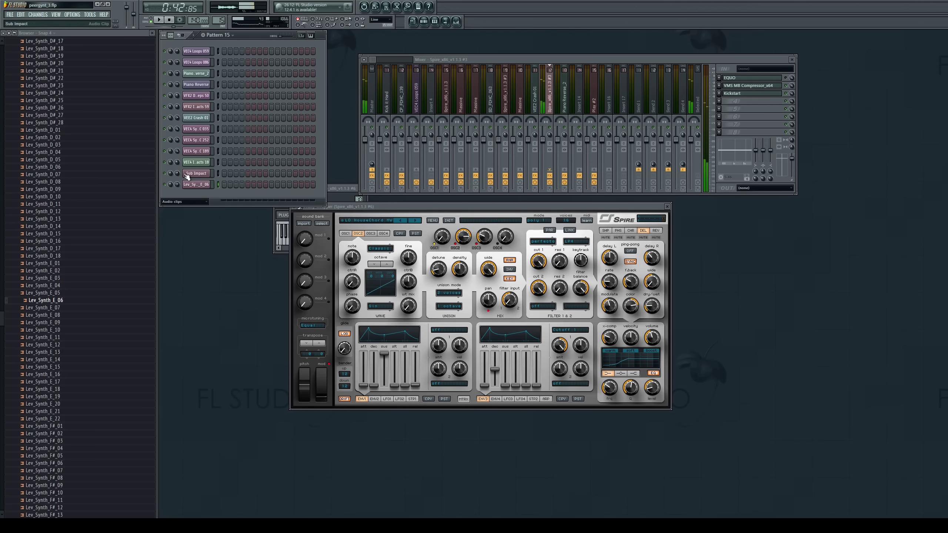
key("space")
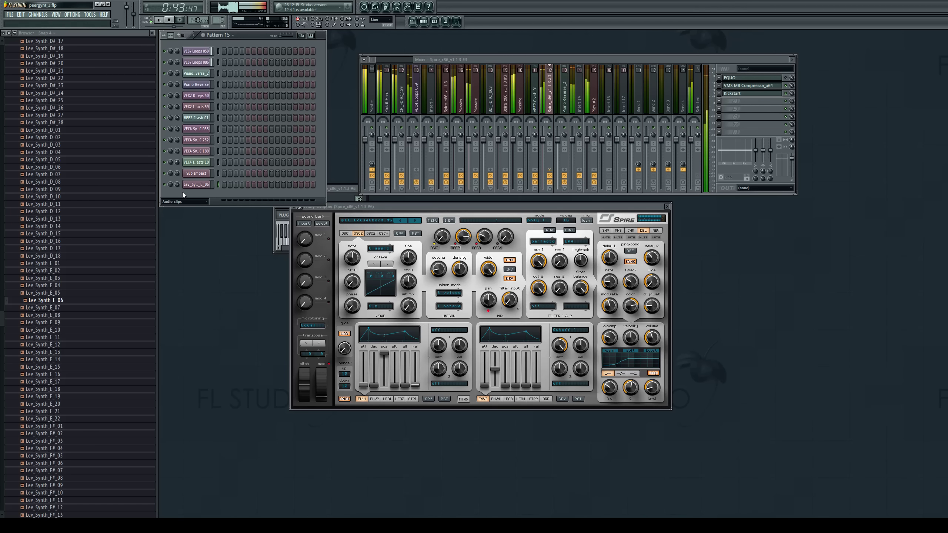
Place a second Lev_Synth_E_06 clip on Track 10 at bar 30 and stop playback after hearing it
left_click(412, 21)
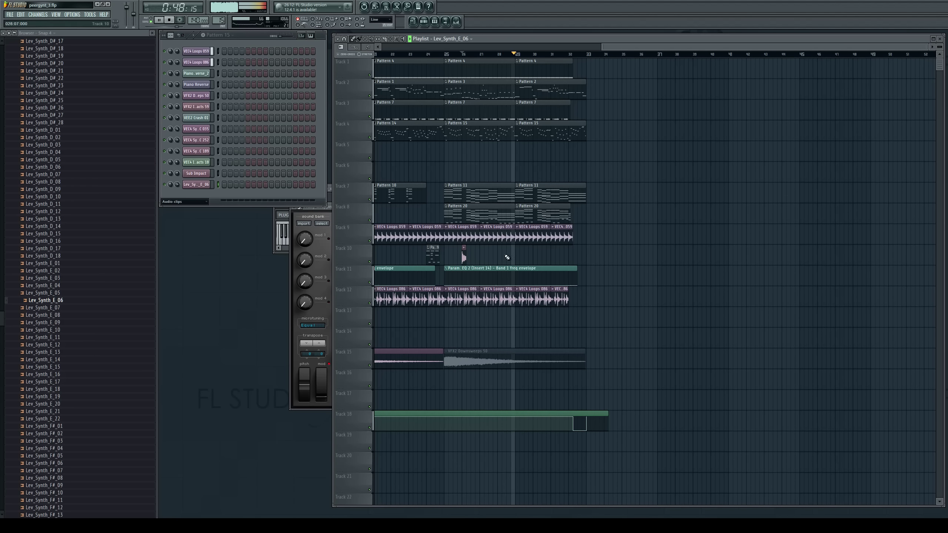
left_click(535, 258)
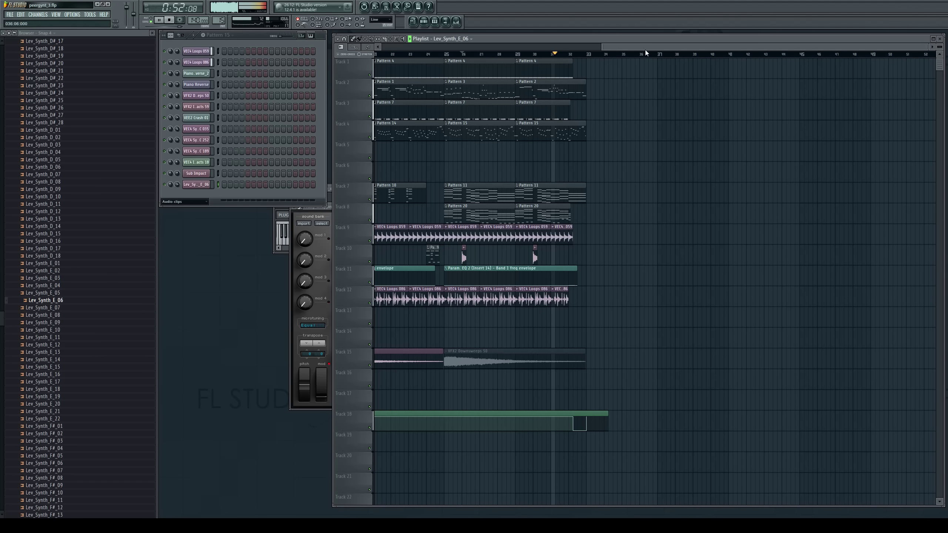
left_click_drag(635, 46, 606, 47)
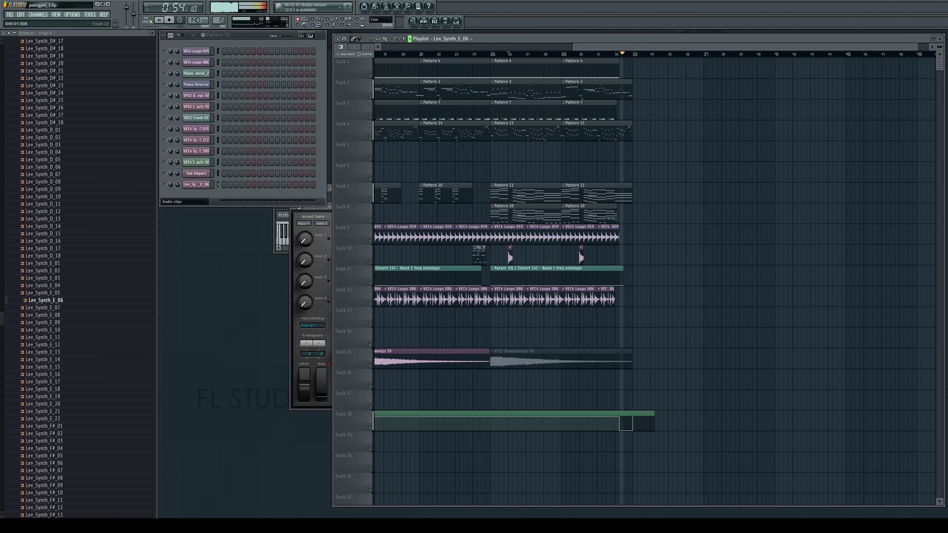
key("space")
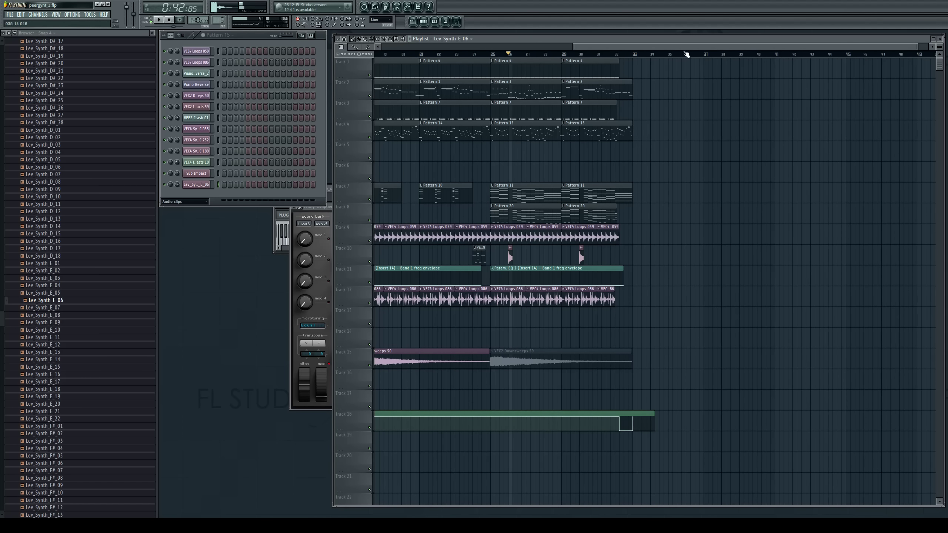
Play the arrangement from bar 1 and follow it through to the second drop's final bars
left_click_drag(694, 47, 308, 65)
left_click(386, 56)
key("space")
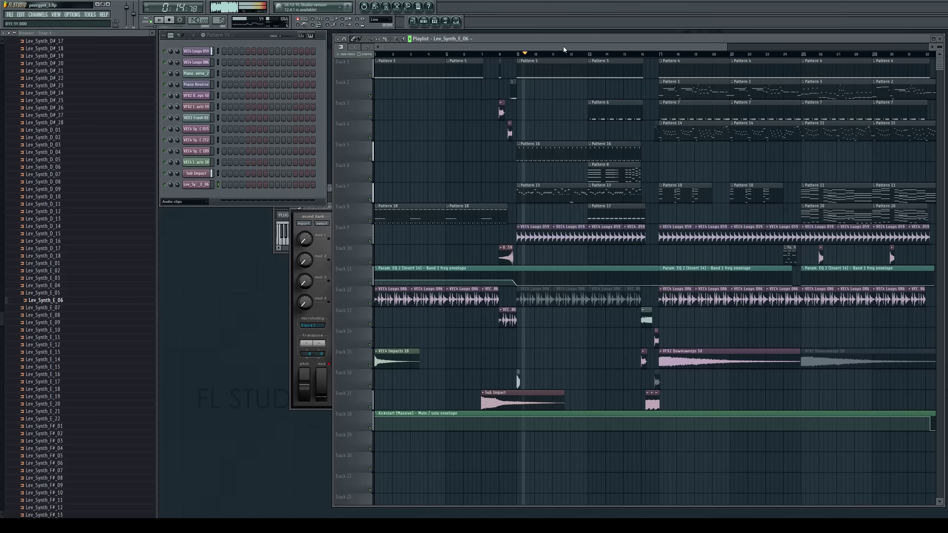
left_click_drag(563, 46, 633, 78)
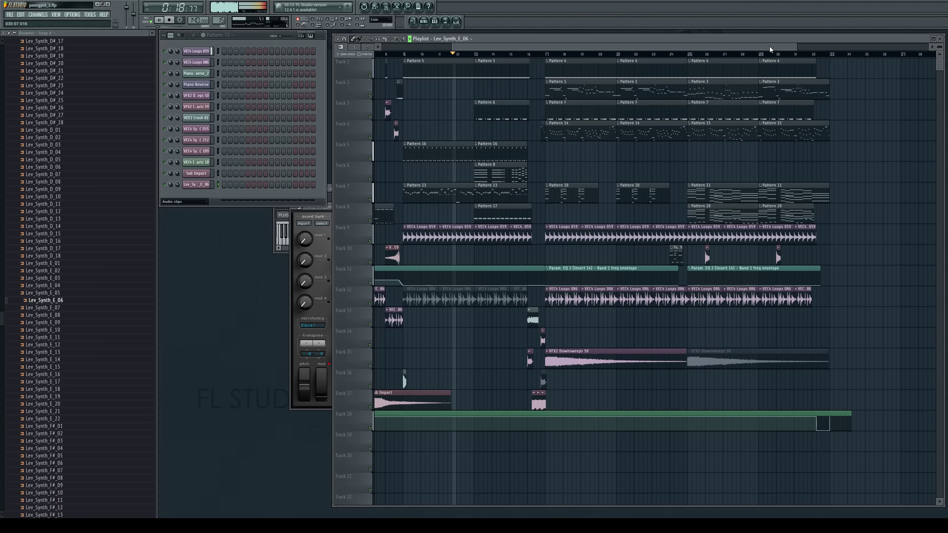
left_click_drag(769, 46, 787, 50)
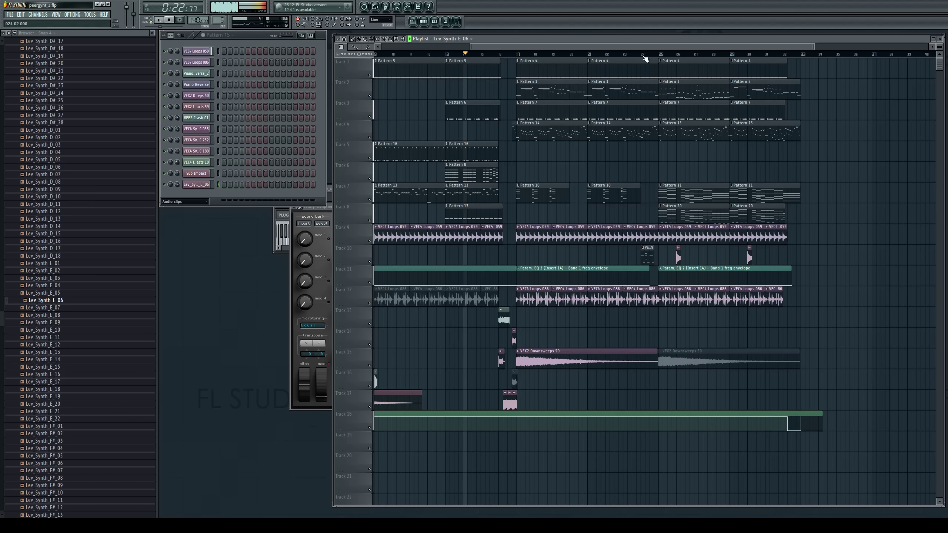
left_click_drag(656, 49, 679, 49)
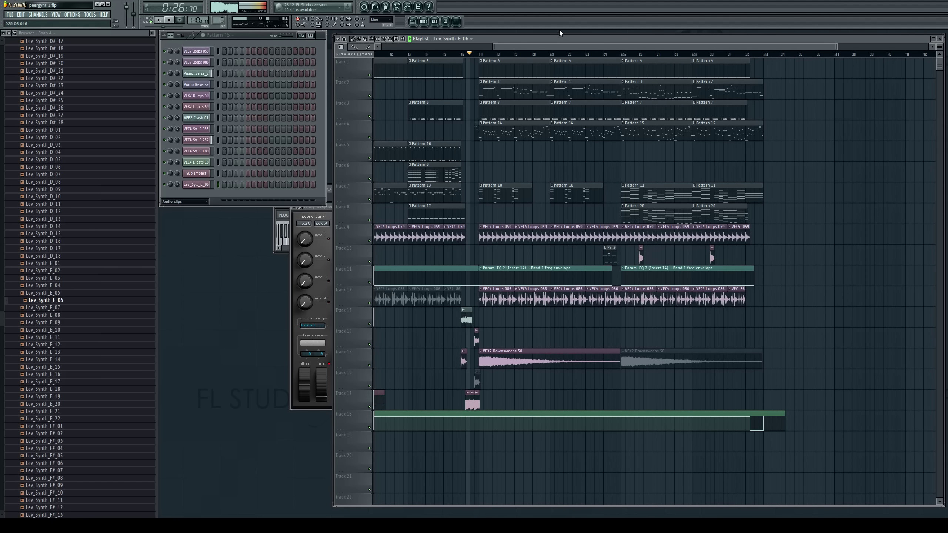
left_click_drag(583, 45, 605, 47)
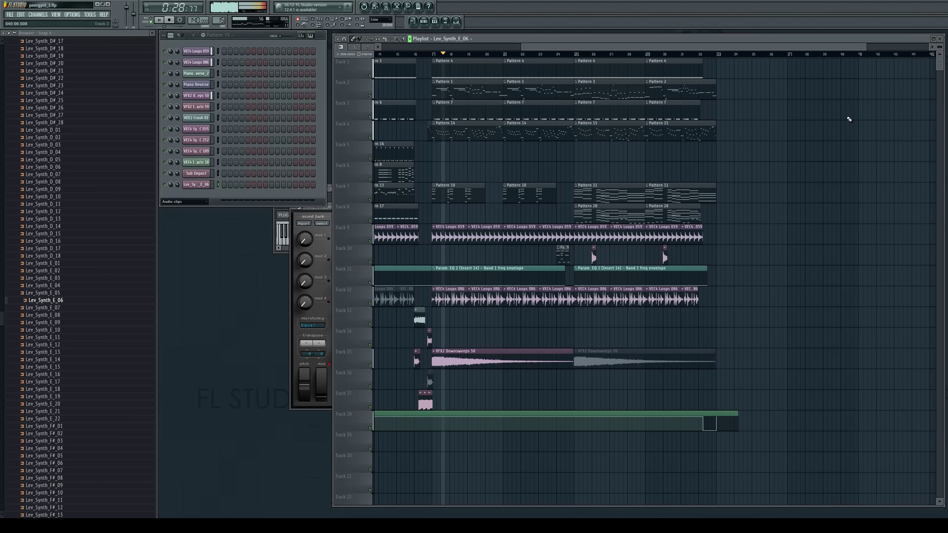
left_click_drag(610, 44, 623, 47)
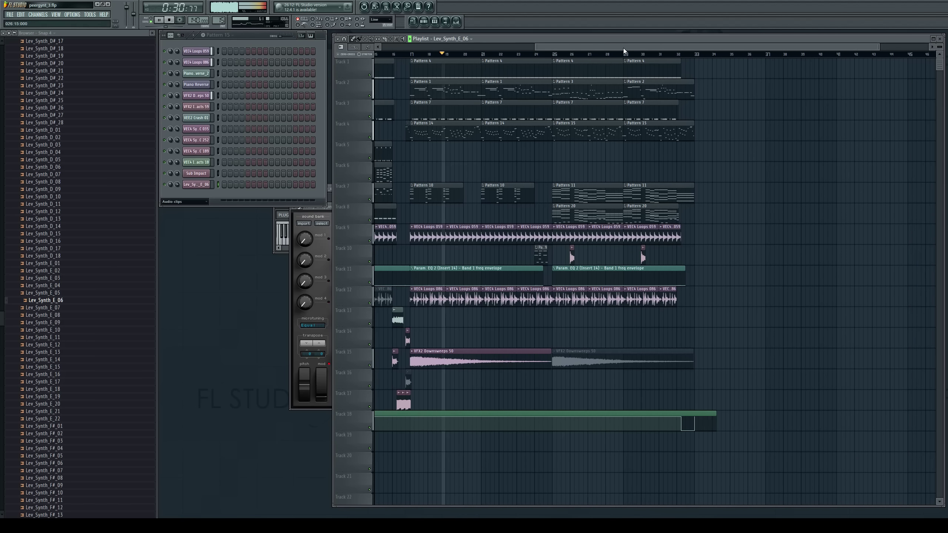
left_click_drag(704, 51, 728, 50)
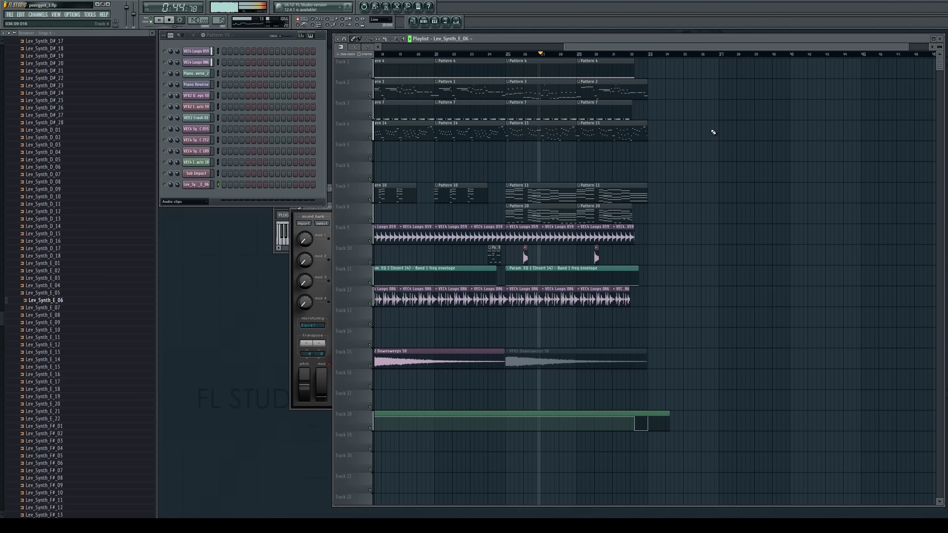
left_click_drag(662, 46, 707, 51)
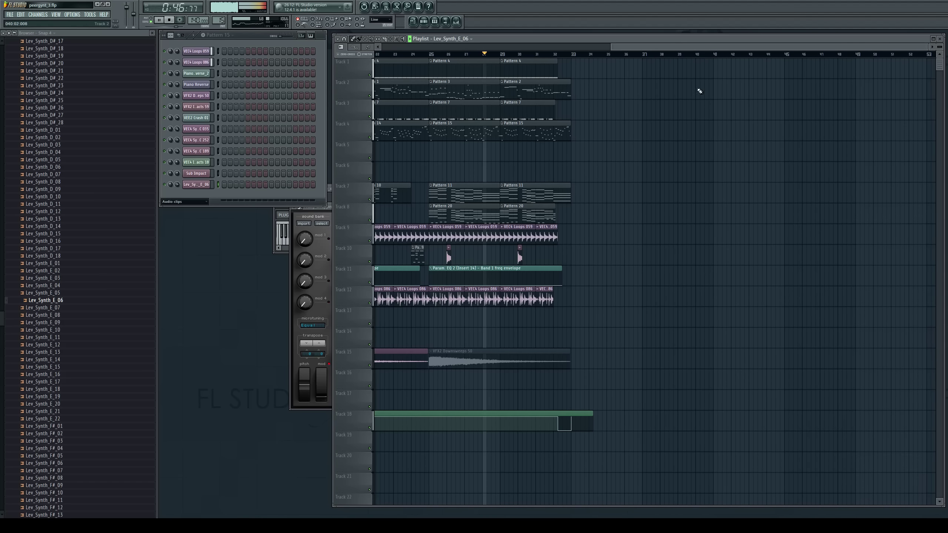
Replay the second drop from bar 25 and delete the Lev_Synth_E_06 channel together with its Track 10 clips
left_click(431, 56)
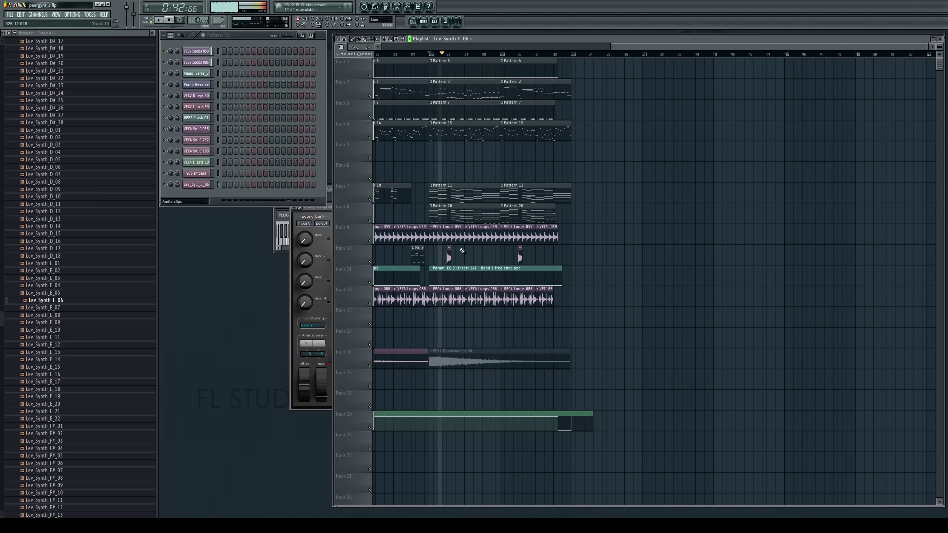
key("space")
left_click(201, 185)
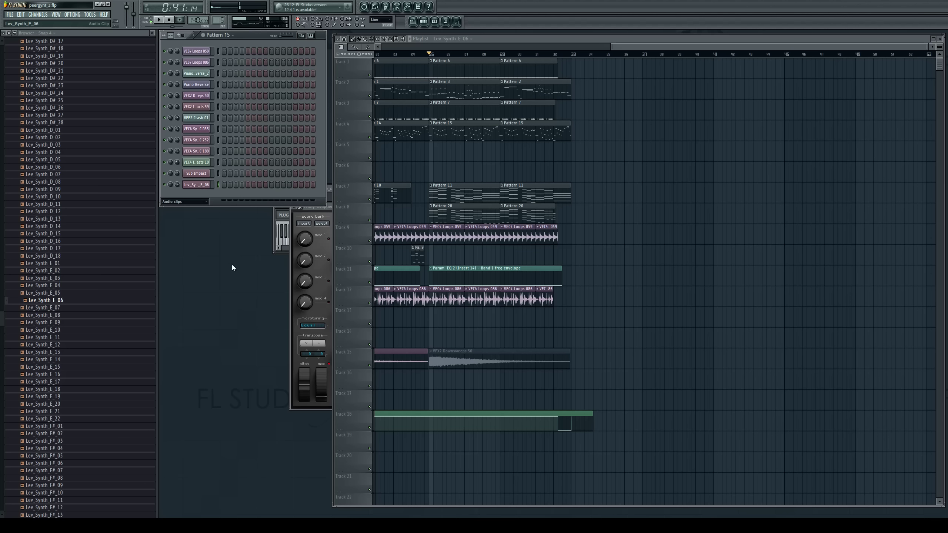
key("alt+Delete")
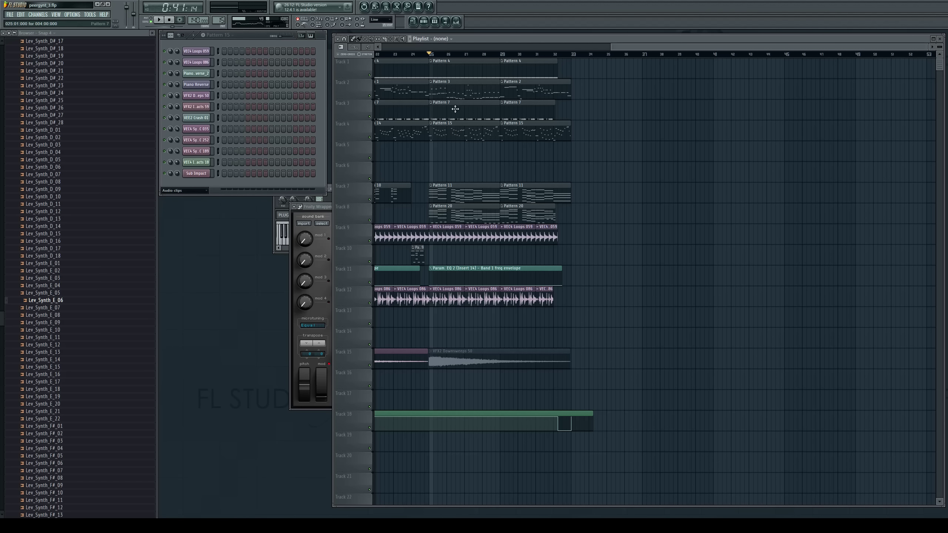
In Pattern 3's Serum #3 part, delete the three E4 notes and the E5 note on the first beat of bar 2
left_click(450, 90)
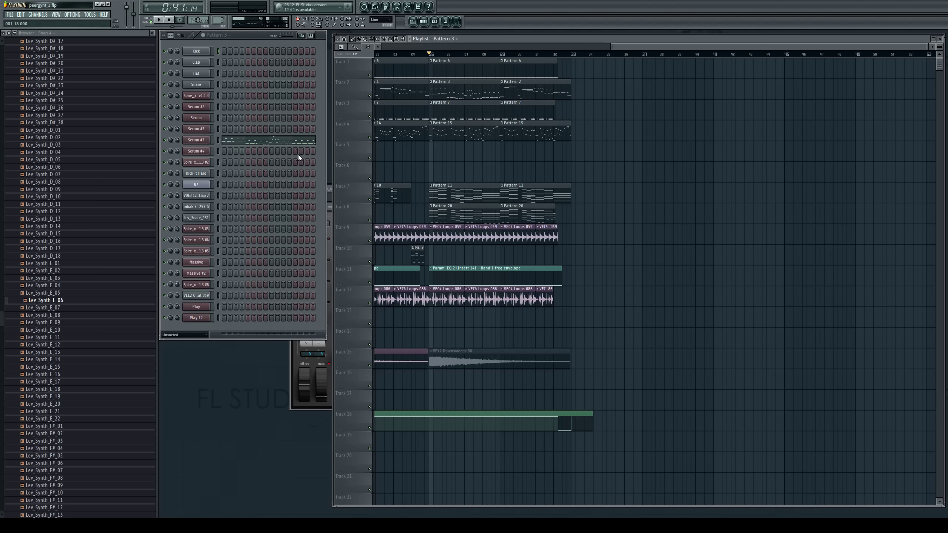
left_click(249, 144)
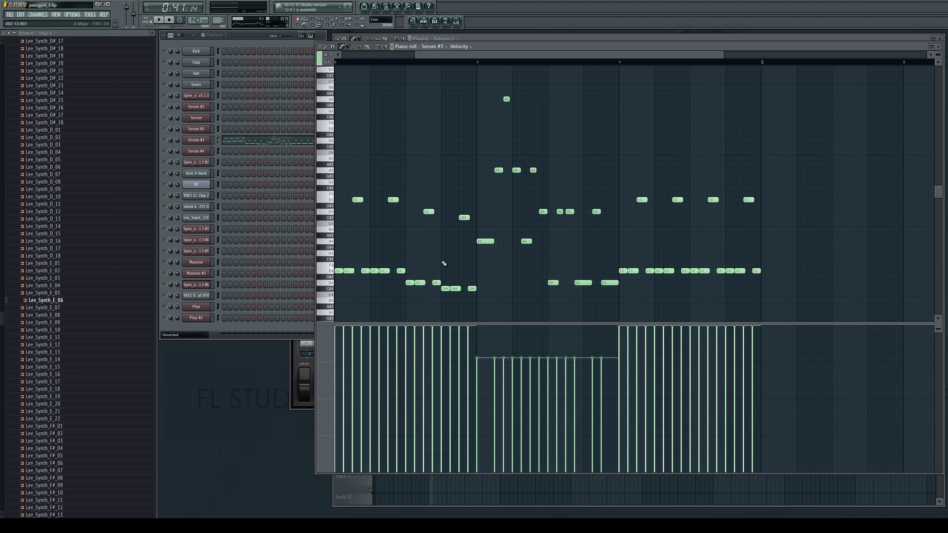
scroll(432, 209, "up", 3)
scroll(472, 77, "left", 2)
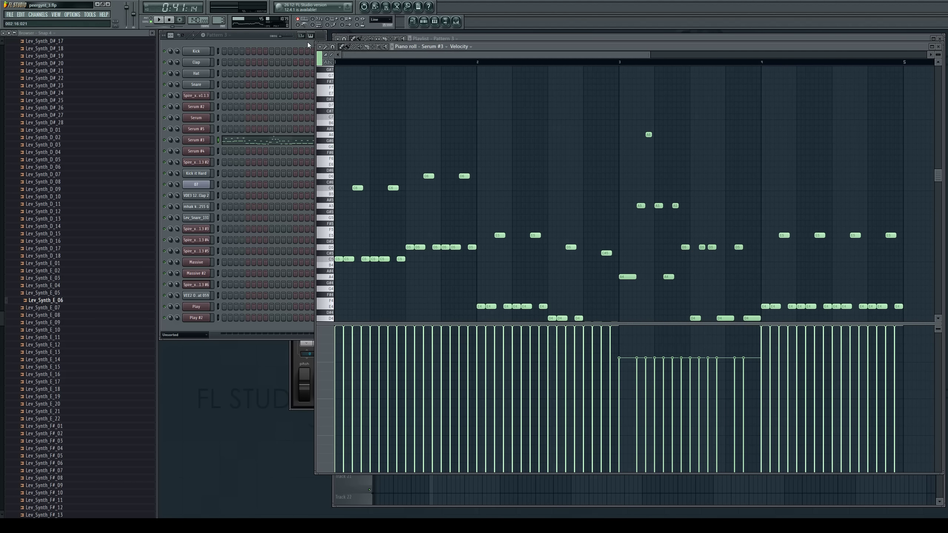
scroll(508, 207, "down", 7)
right_click(480, 217)
right_click(489, 217)
right_click(507, 217)
right_click(499, 146)
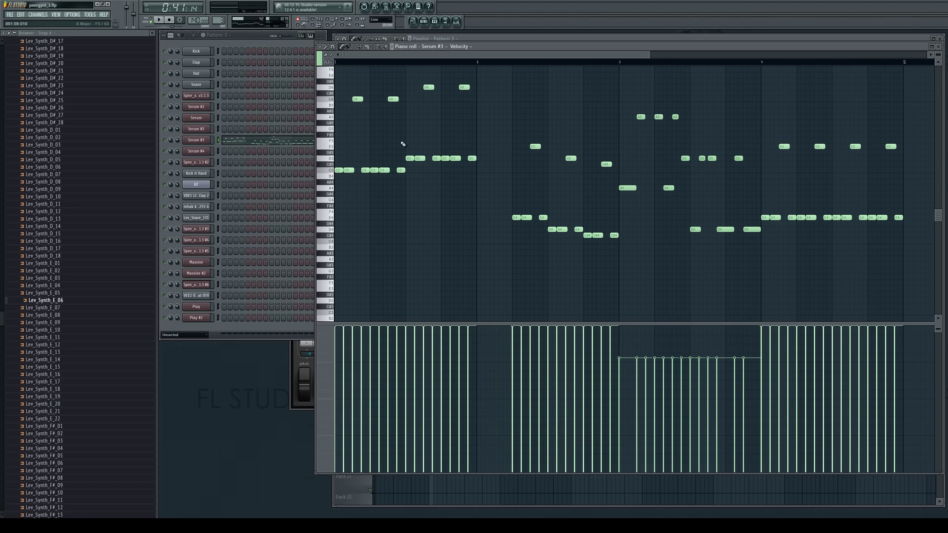
Check the instrument channels above Serum #3 and open the piano roll of Spire_x86_v1.1.3 in Pattern 3
left_click(218, 149)
left_click(218, 118)
left_click(218, 107)
left_click(218, 98)
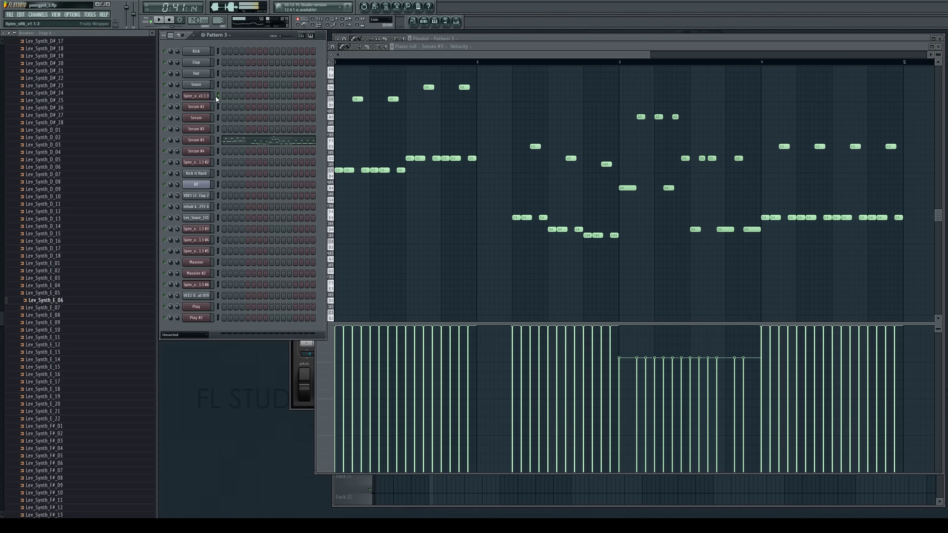
key("F7")
left_click(472, 178)
right_click(476, 177)
left_click(477, 163)
right_click(479, 162)
left_click(485, 258)
right_click(484, 259)
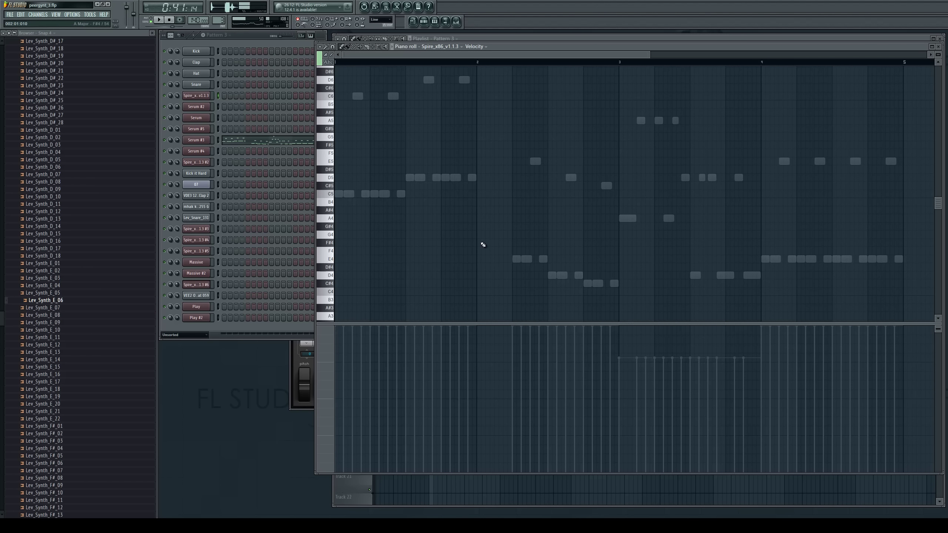
Place a one-beat E3 note at the start of bar 2 in the Spire_x86_v1.1.3 part
scroll(492, 235, "down", 3)
left_click(485, 161)
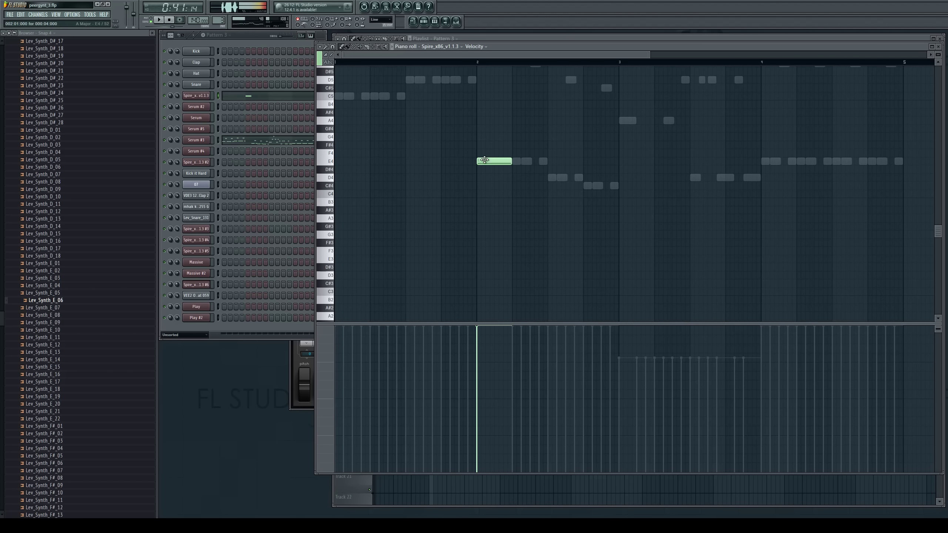
key("ctrl+Down")
left_click(485, 195)
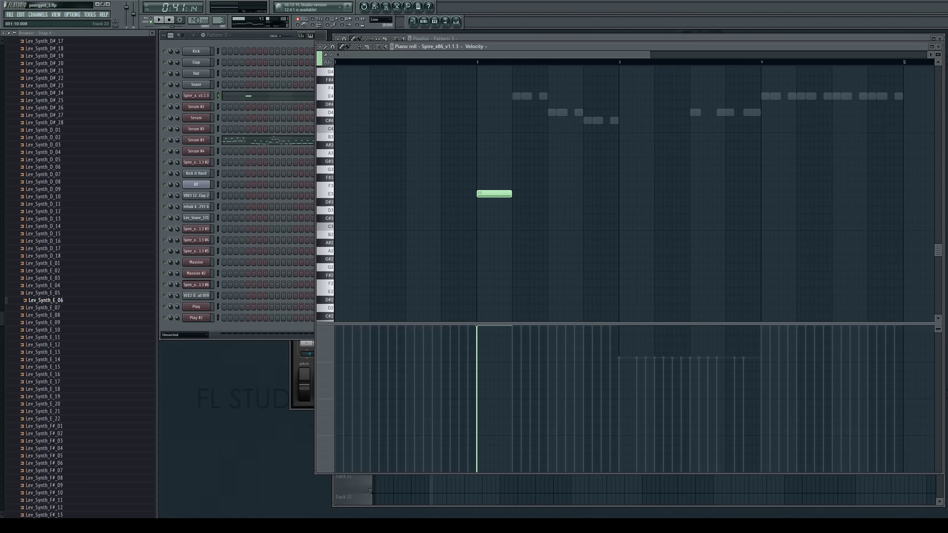
Listen to the Spire_x86_v1.1.3 note from bar 2 of Pattern 3, close the piano roll and play the second drop
key("space")
scroll(595, 150, "up", 2)
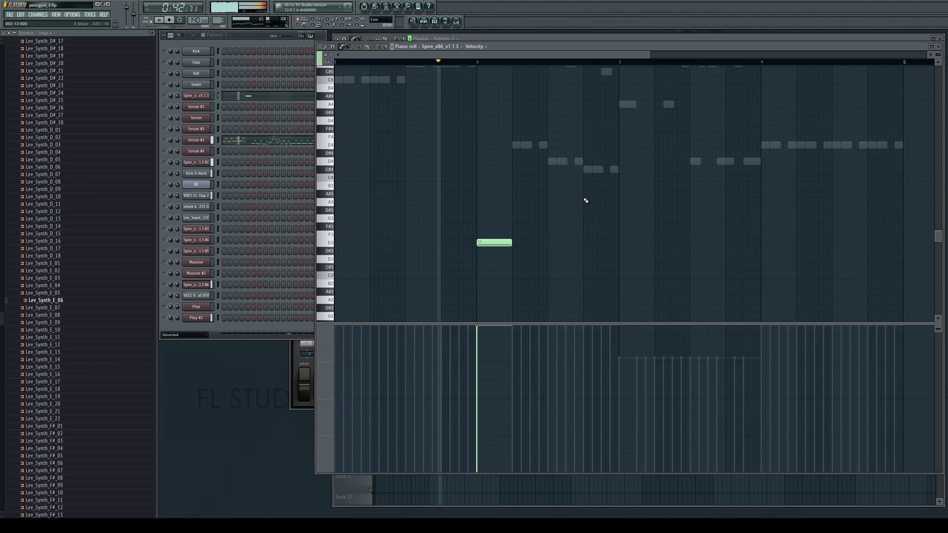
left_click(479, 61)
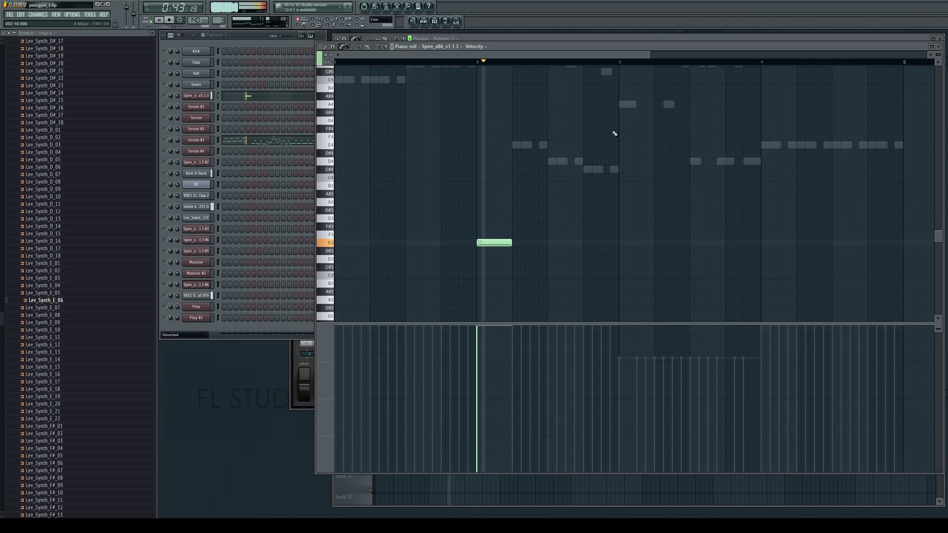
key("space")
key("F7")
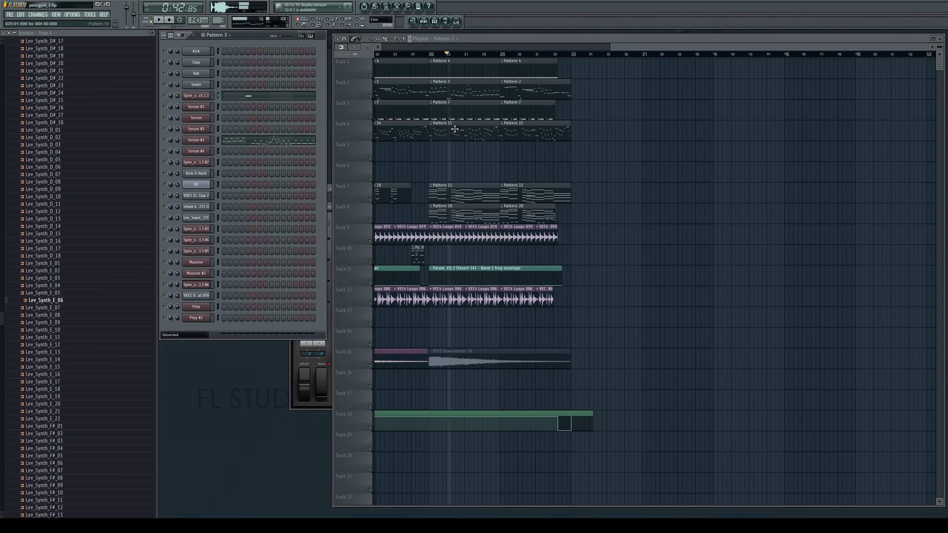
key("space")
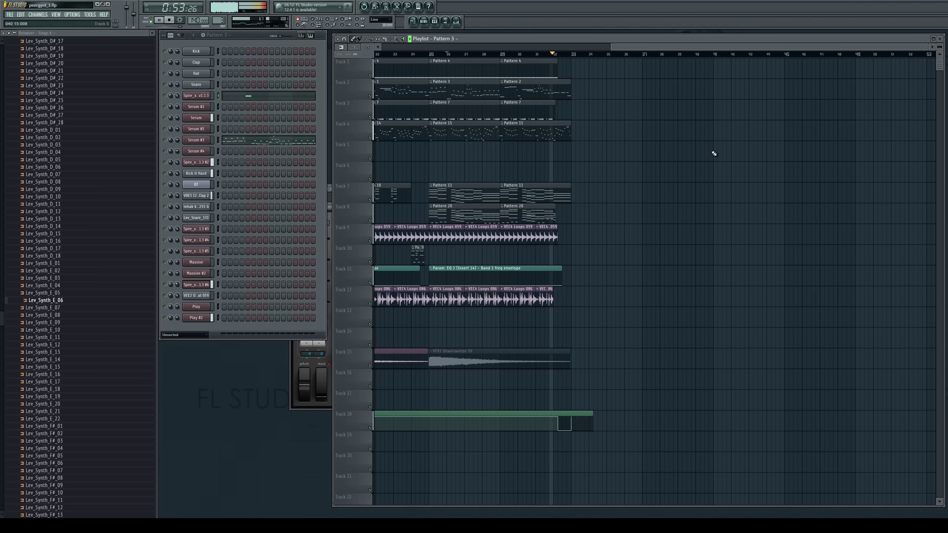
key("space")
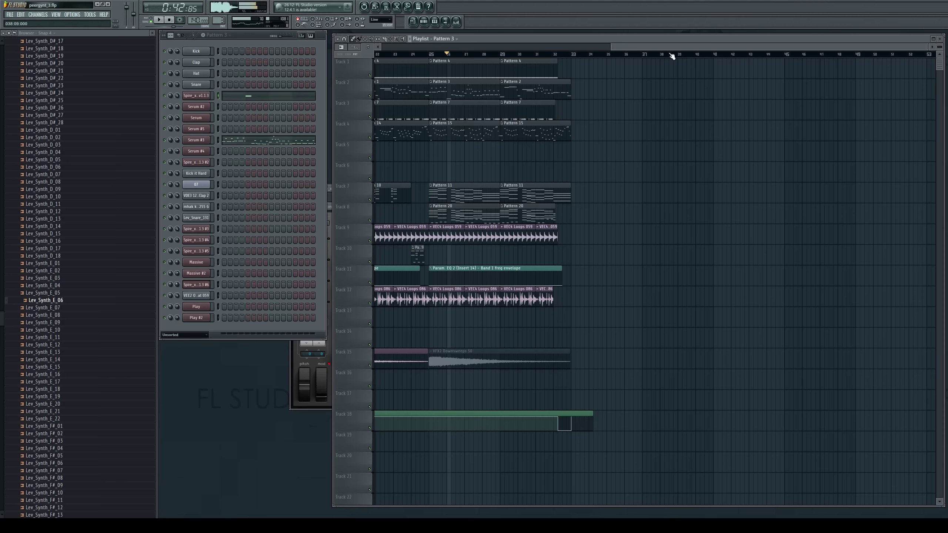
Start a new section at bar 33 with Pattern 5 on Track 1, Pattern 7 on Track 3 and Pattern 18 on Track 8
left_click_drag(670, 48, 436, 242)
left_click_drag(446, 48, 690, 112)
key("ctrl+v")
key("ctrl+d")
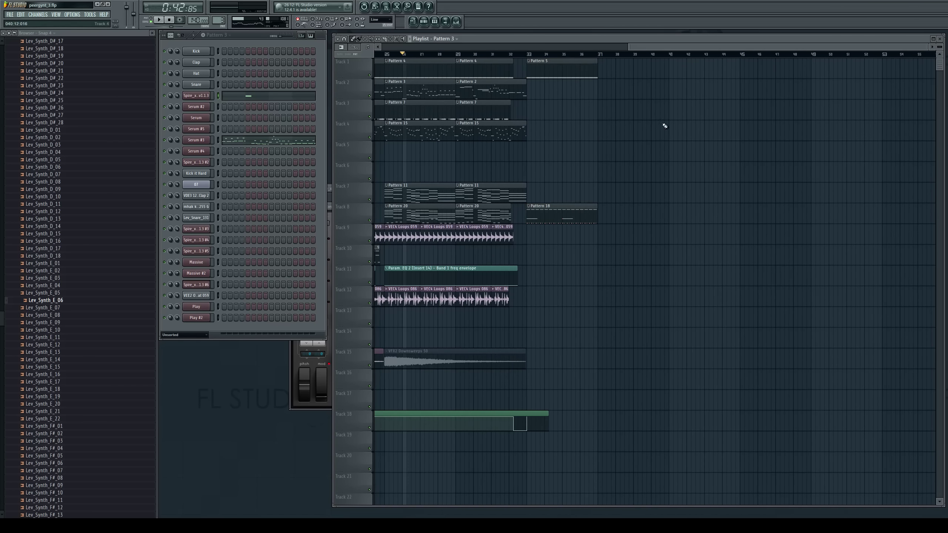
left_click(444, 117)
left_click(528, 112)
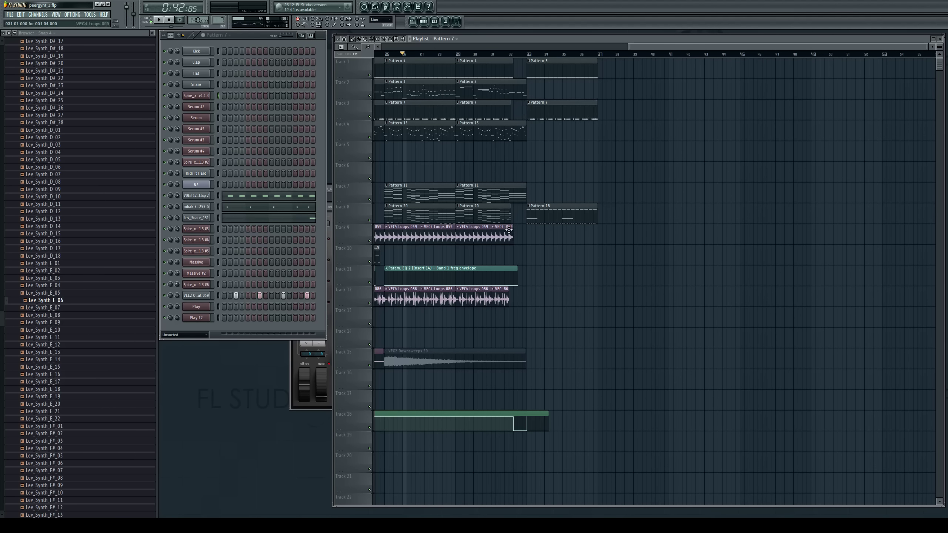
At bar 33, add VFX2 Downsweeps 50 on Track 15 and two consecutive clips each of VEC4 Loops 086 on Track 12 and VEC4 Loops 059 on Track 9
left_click(379, 353)
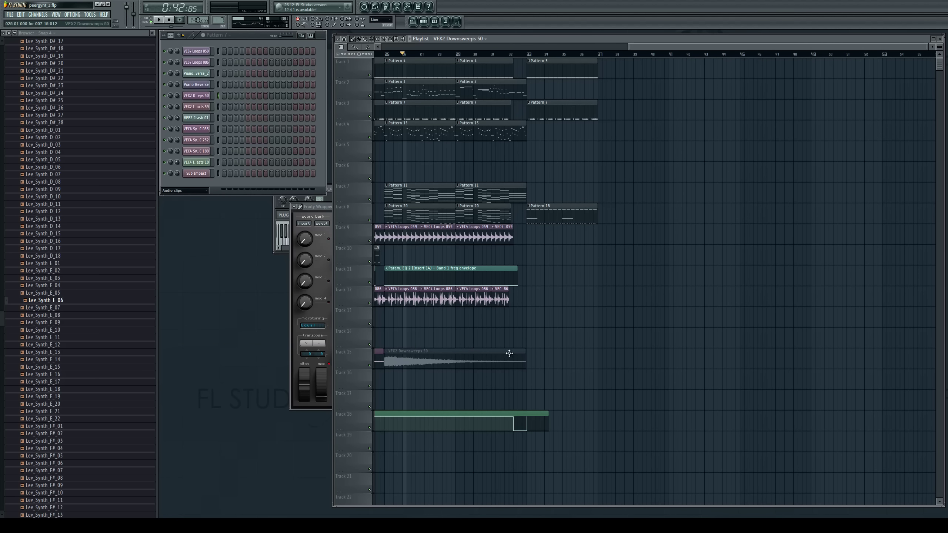
left_click(527, 363)
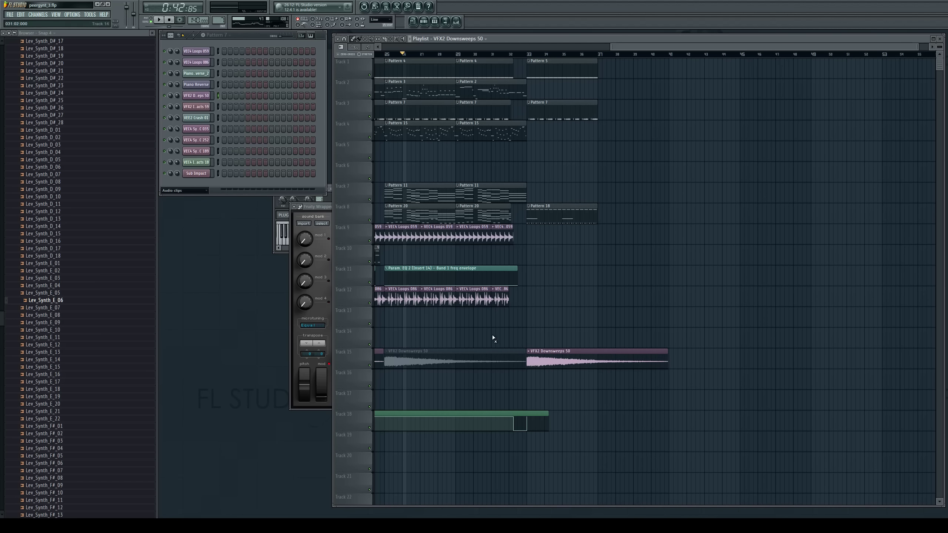
left_click_drag(529, 297, 565, 297)
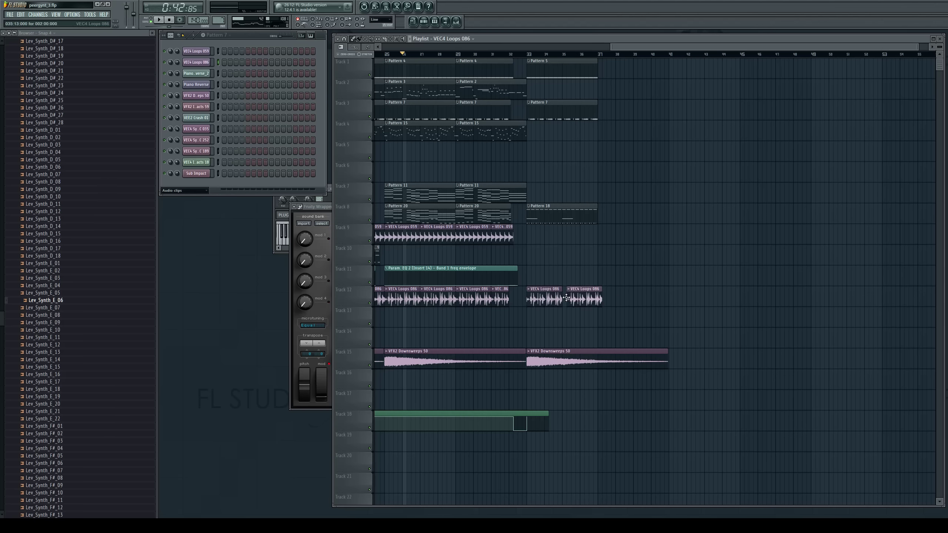
left_click_drag(529, 237, 563, 238)
During playback, place Pattern 13 on Track 6 at bar 33 and remove the extra Pattern 13 clip on Track 8
key("space")
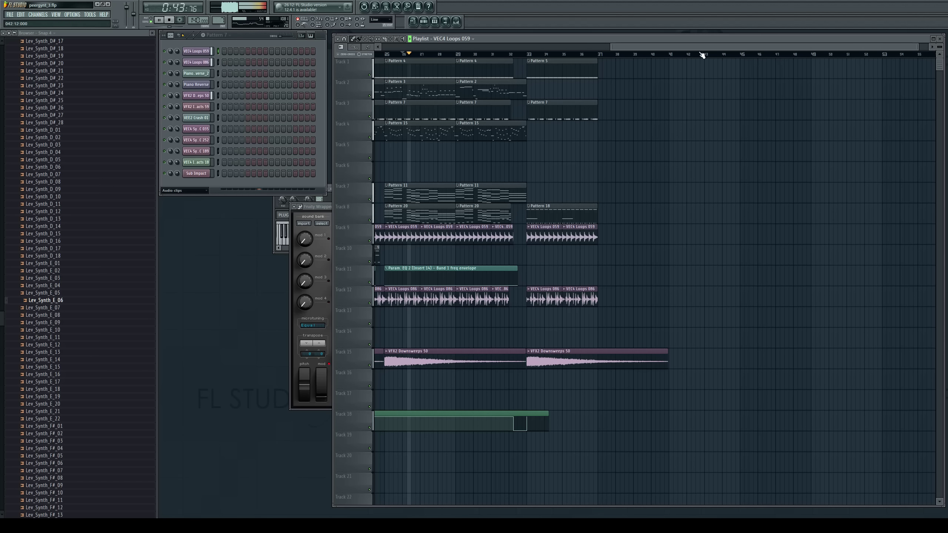
mouse_move(710, 45)
left_mouse_down()
mouse_move(547, 39)
mouse_move(722, 87)
left_mouse_up()
left_click(429, 199)
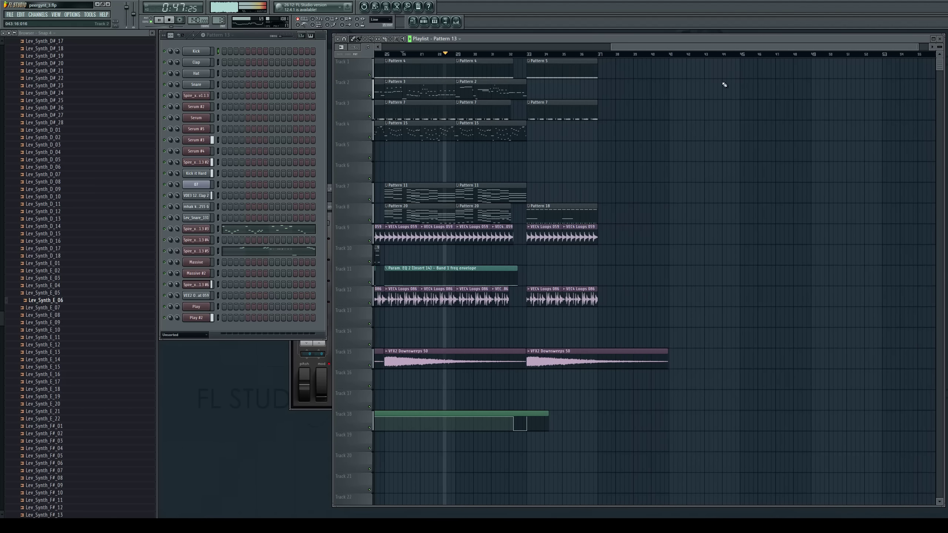
left_click(528, 174)
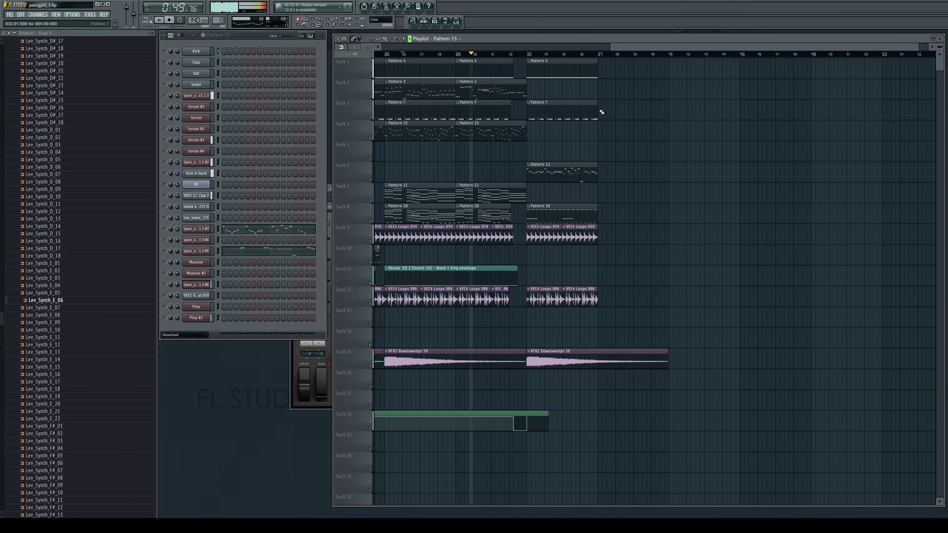
left_click(619, 213)
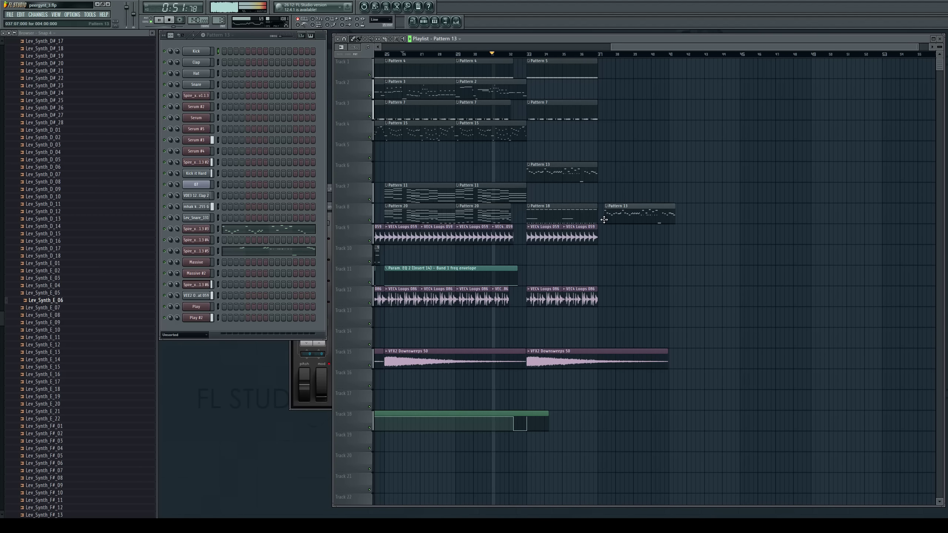
right_click(616, 214)
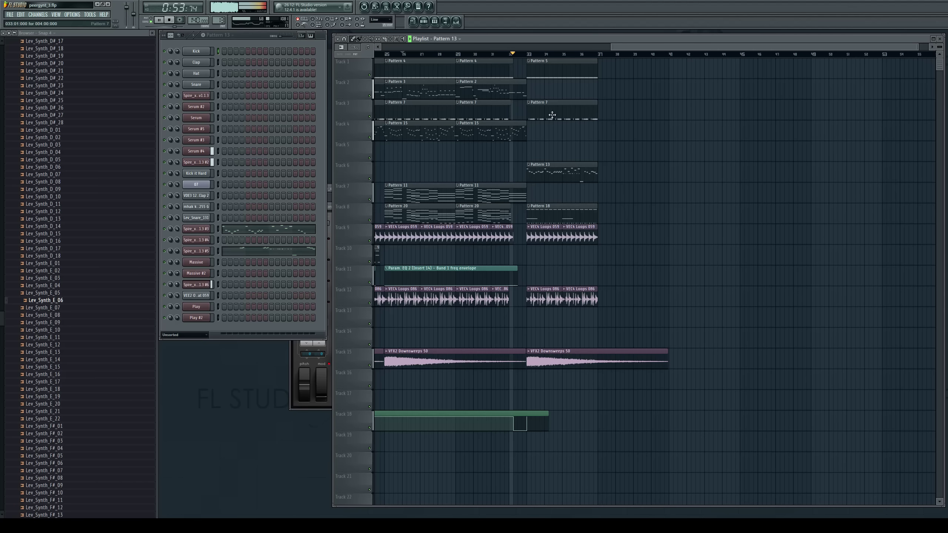
Duplicate the bar 33 section's clips to bar 37, leaving out the Downsweeps clip, and play from bar 33
left_click_drag(532, 59, 719, 299)
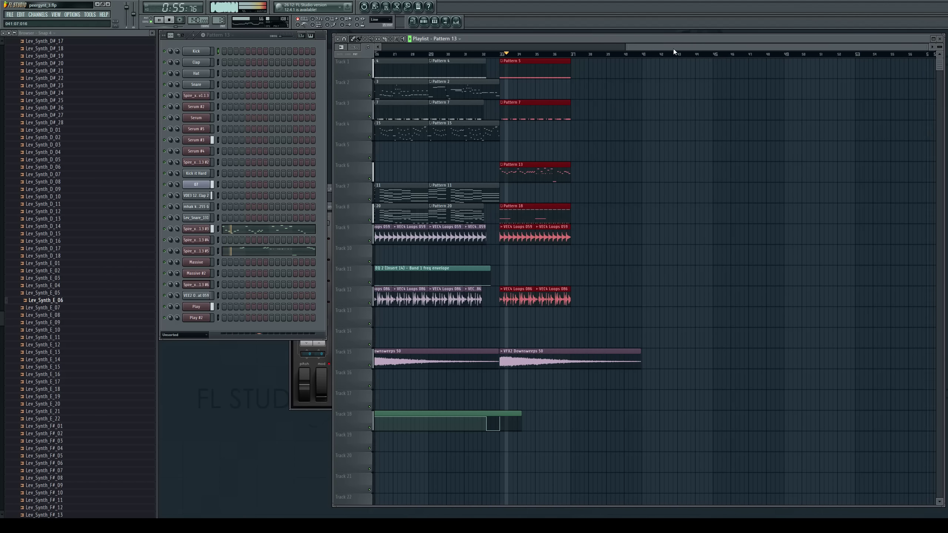
key("ctrl+b")
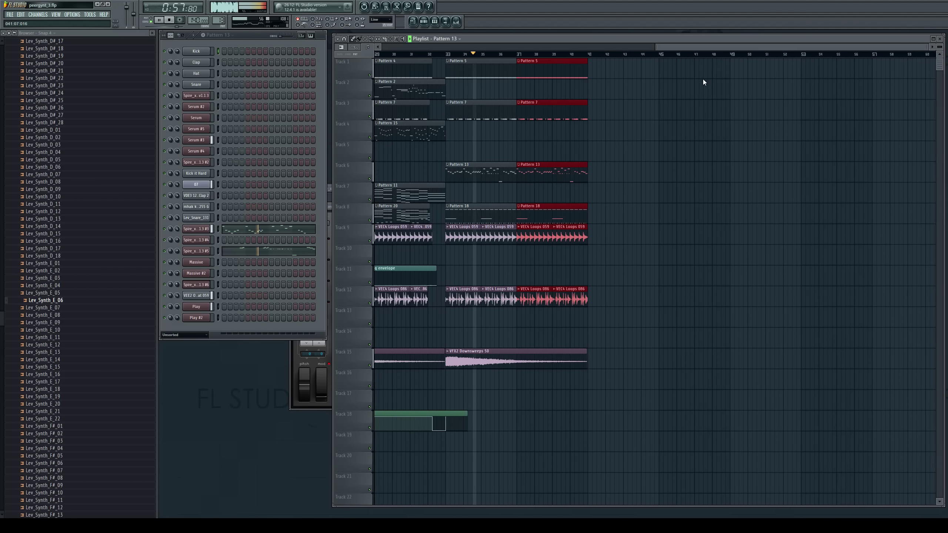
left_click(724, 154)
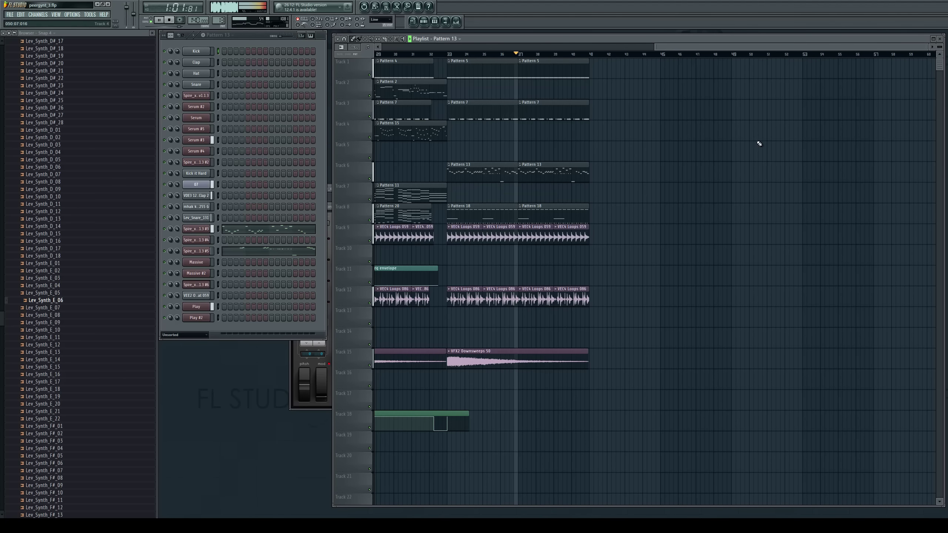
left_click(448, 54)
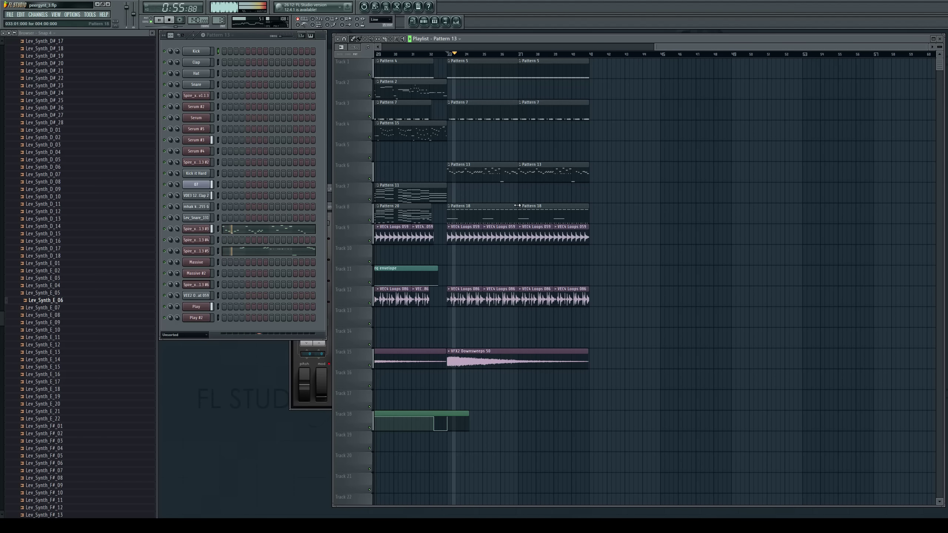
Stop playback, clone Pattern 18 and replace the Pattern 18 clips at bars 33 and 37 on Track 8 with the clone
left_click(499, 217)
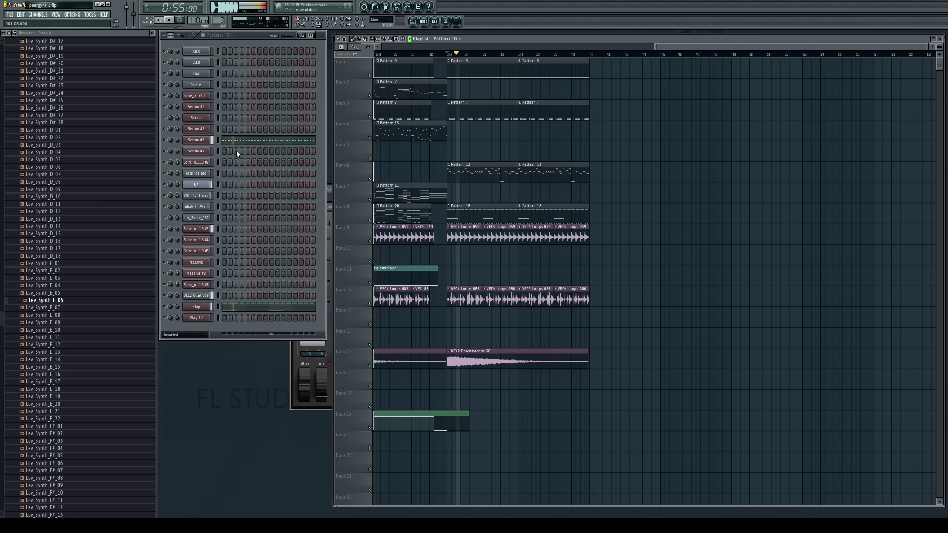
key("space")
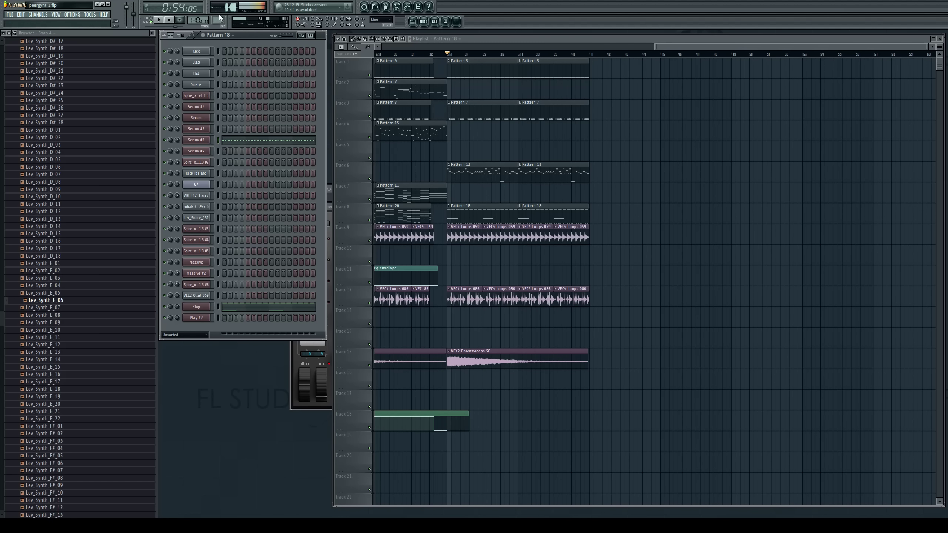
key("ctrl+shift+c")
right_click(447, 217)
left_click_drag(444, 215, 446, 213)
right_click(565, 214)
left_click_drag(541, 215, 520, 219)
right_click(536, 208)
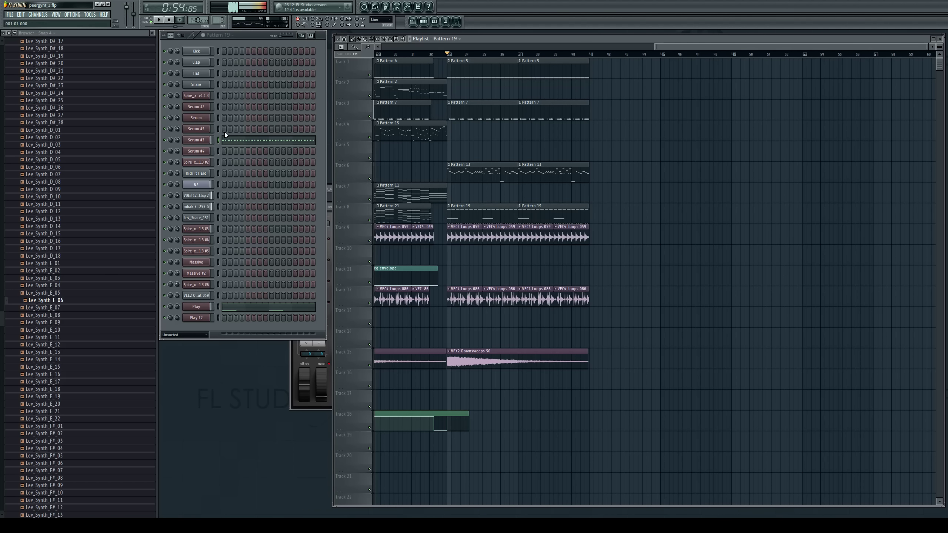
In Pattern 19's Serum #3 part, delete three E4 notes from bar 1, lengthen the beat 4 E4 and add a D4 after it
left_click(228, 142)
right_click(375, 193)
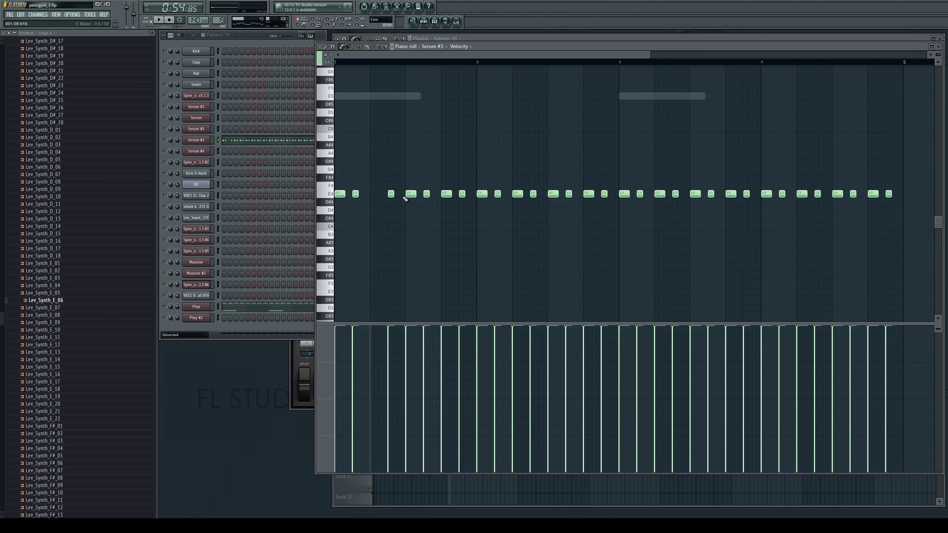
right_click(416, 195)
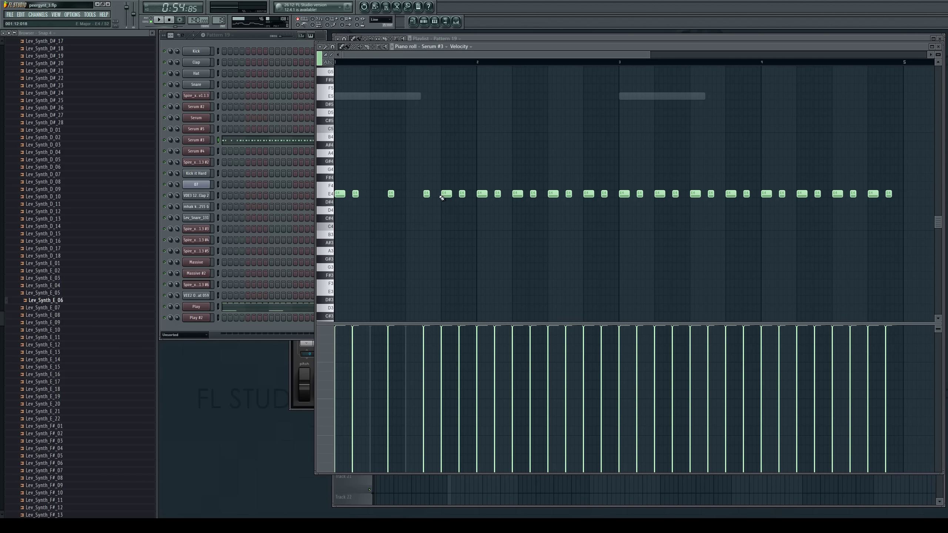
right_click(460, 194)
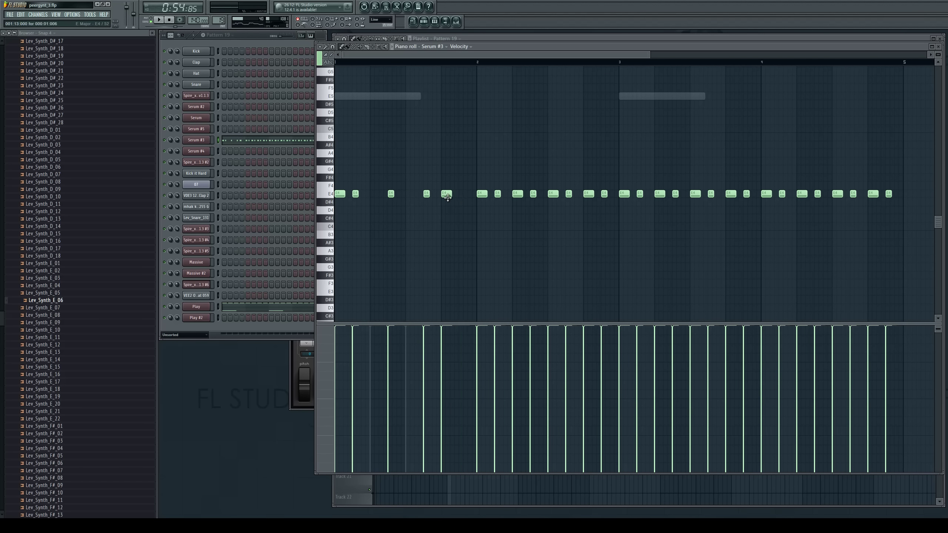
left_click(448, 195)
left_click_drag(448, 195, 457, 195)
left_click(459, 207)
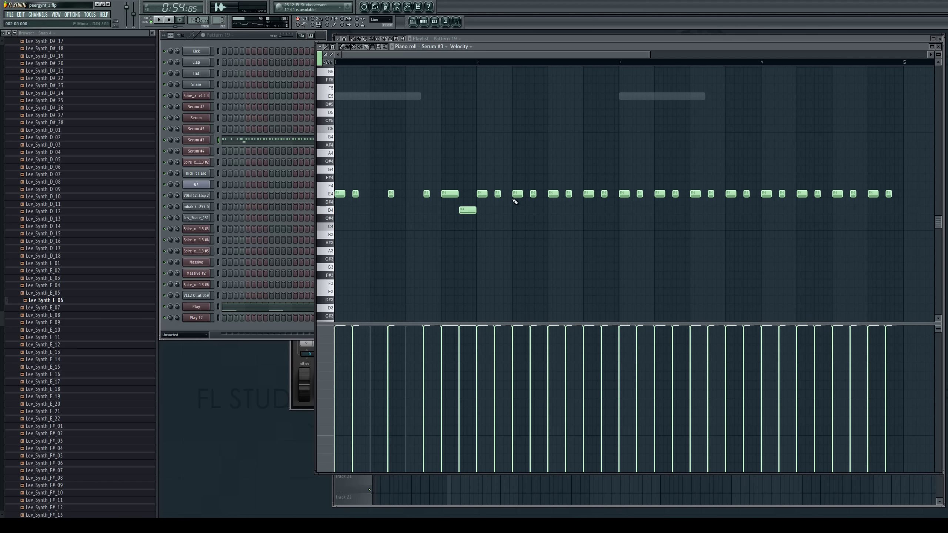
Rework bar 2 of Serum #3: remove the E4 on beat 2, form a run of short E4 notes on beat 3 and delete the beat 4 notes
right_click(515, 195)
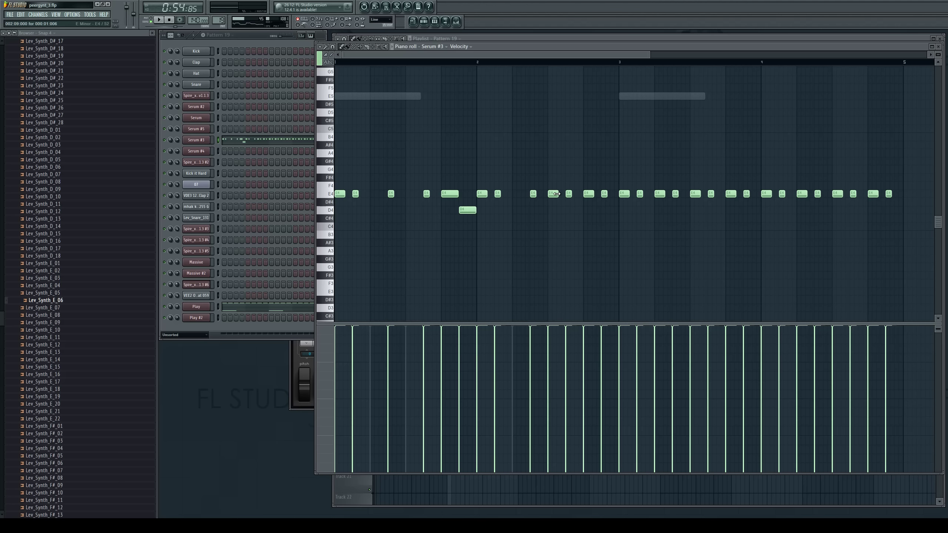
left_click(558, 195)
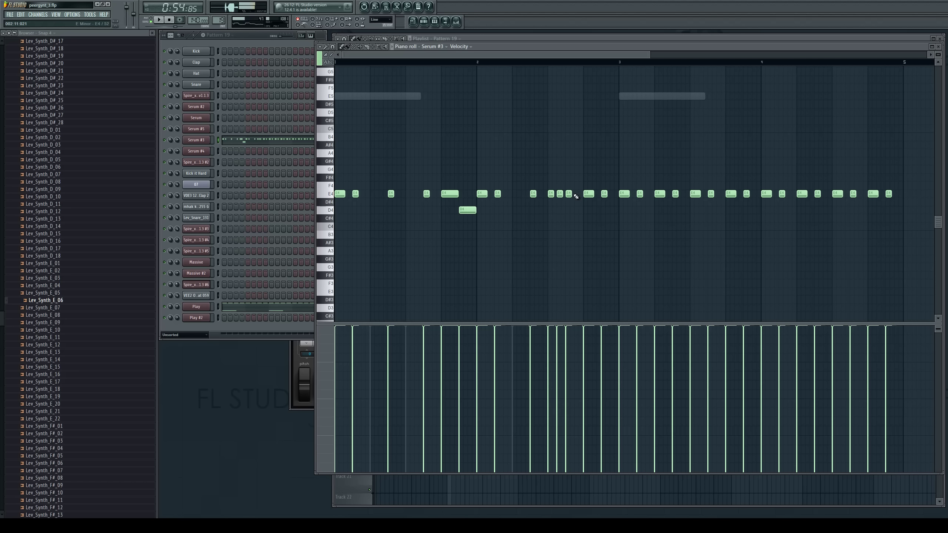
left_click(577, 194)
right_click(589, 194)
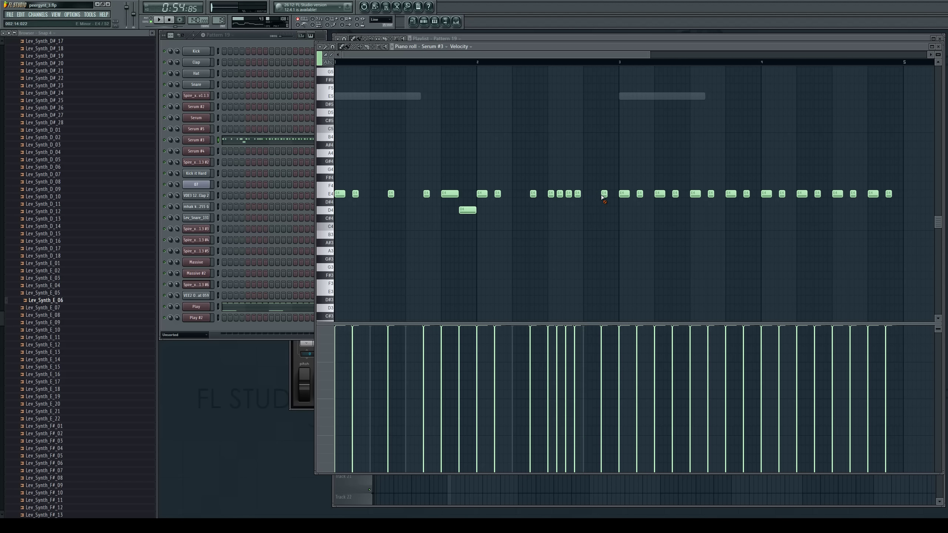
right_click(604, 193)
left_click_drag(606, 163, 946, 239)
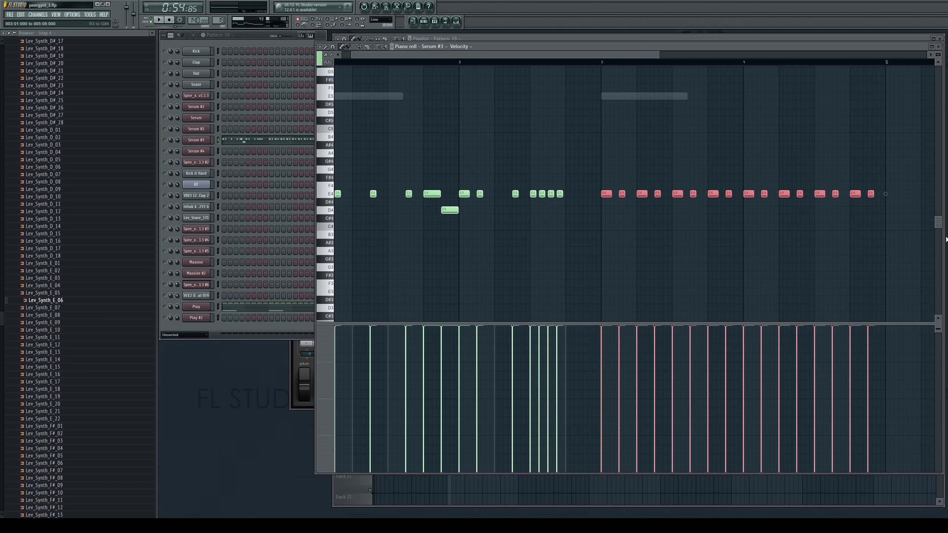
left_click(582, 175)
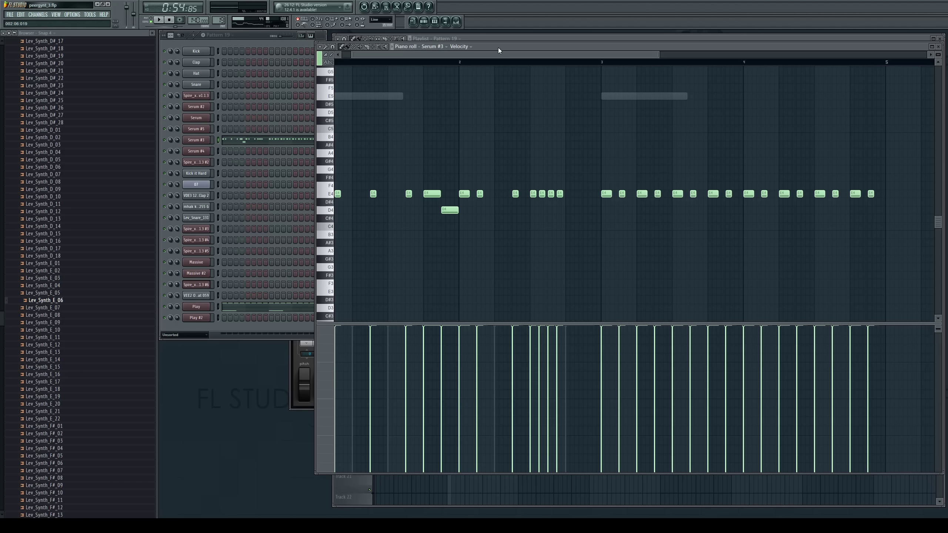
left_click_drag(506, 56, 486, 57)
In Pattern 19's Serum #2 part, place E5 notes on beats 2 and 3 of bar 1 and play the result
left_click(220, 126)
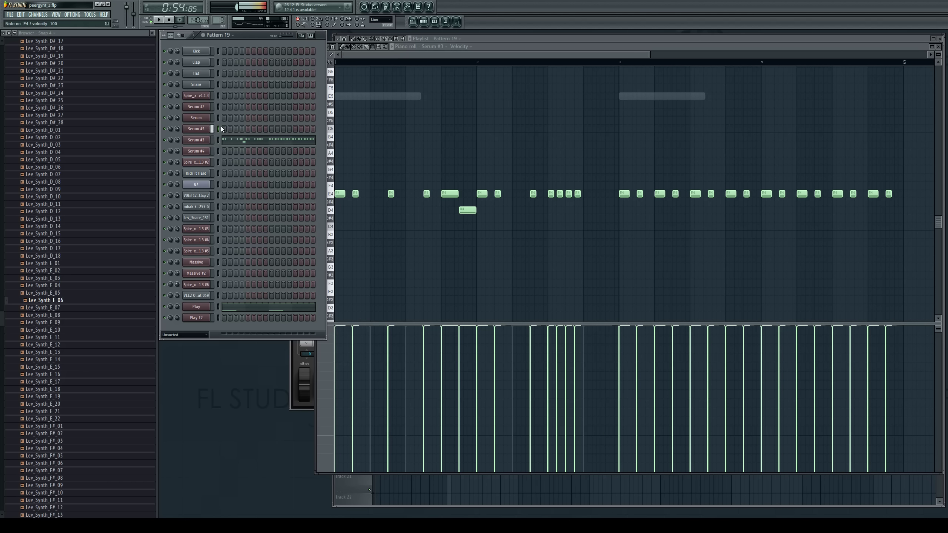
left_click(219, 106)
key("F7")
left_click_drag(379, 169, 371, 161)
right_click(374, 162)
left_click(372, 162)
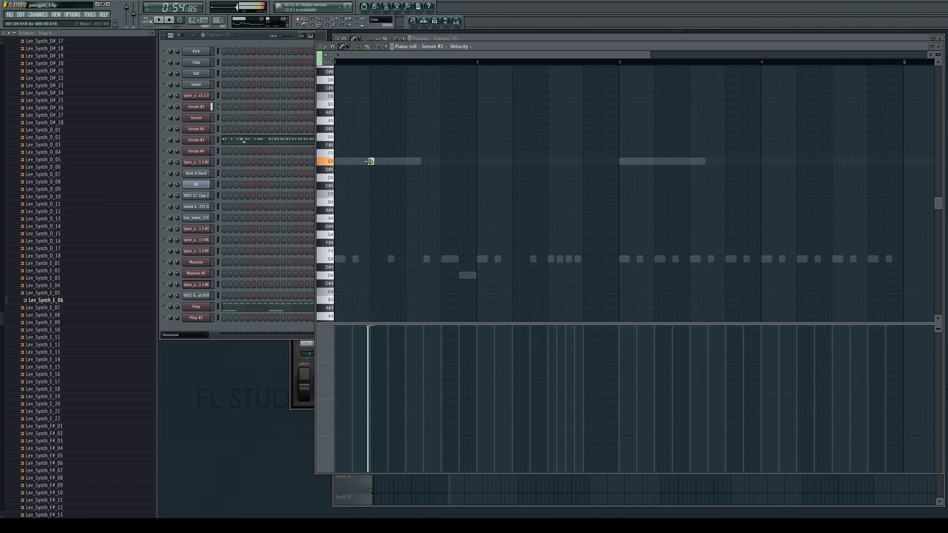
left_click(374, 162)
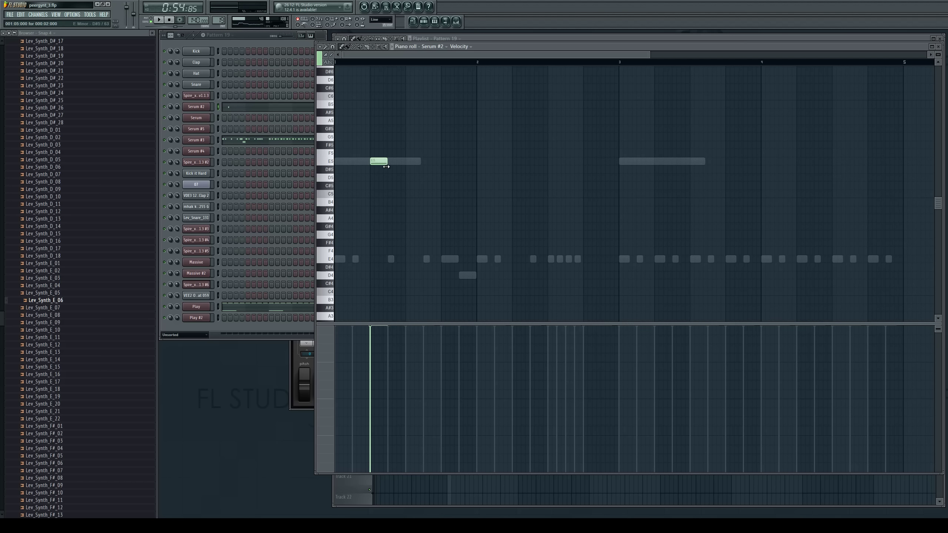
left_click(404, 162)
left_click_drag(409, 163, 411, 163)
key("space")
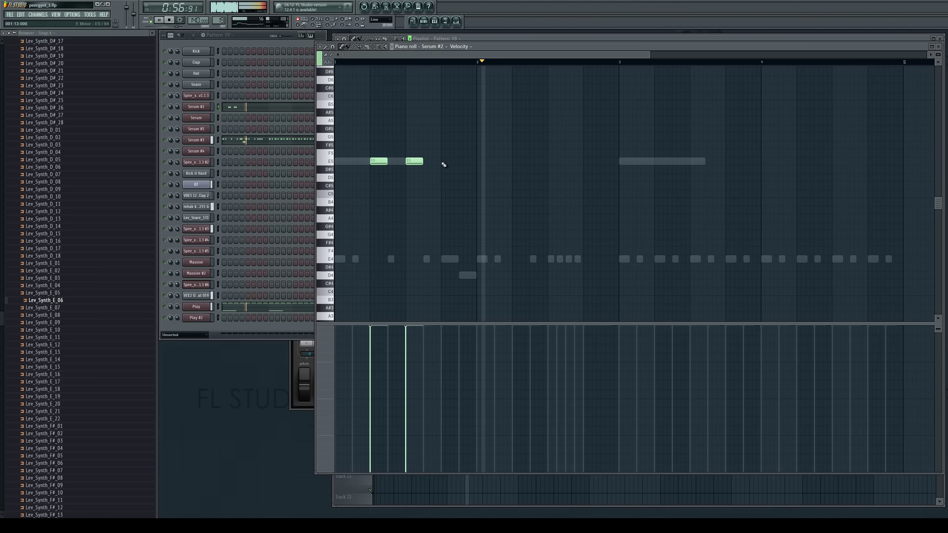
In bar 2 of Serum #2, add an E5 note on beat 2 and alternating short E5 and E6 notes on beat 4
left_click(513, 161)
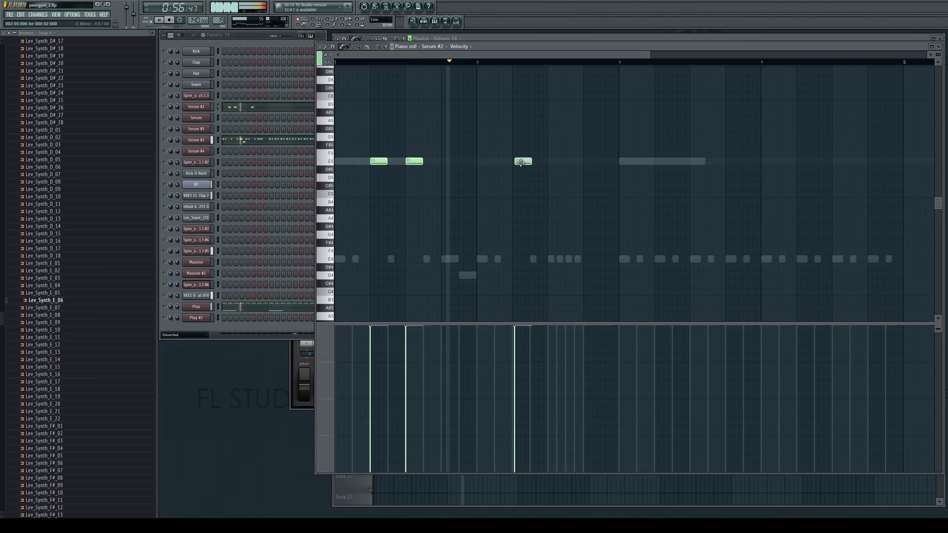
left_click(585, 161)
left_click_drag(599, 163, 594, 141)
scroll(599, 134, "up", 3)
left_click(608, 234)
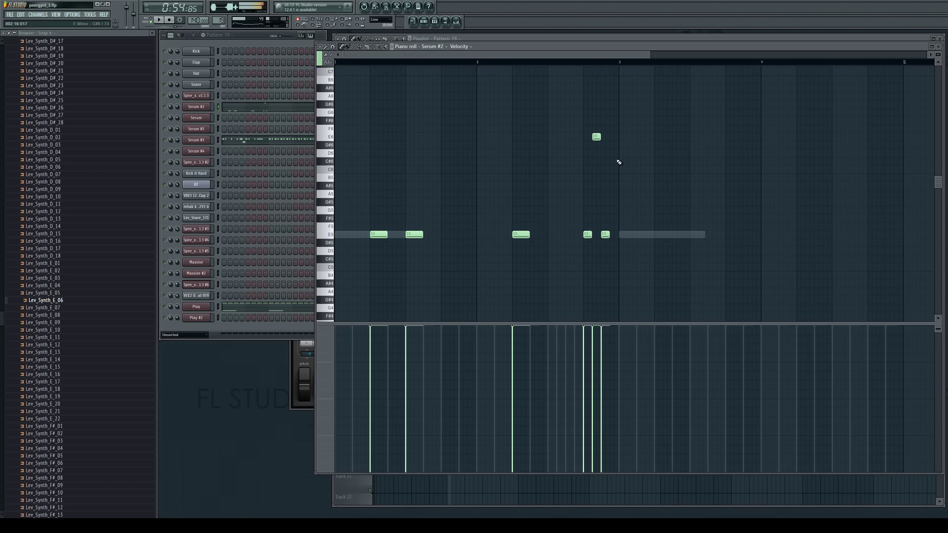
left_click(609, 137)
Listen to the new Serum #2 notes, set the playback position to bar 3 of the pattern and stop
key("space")
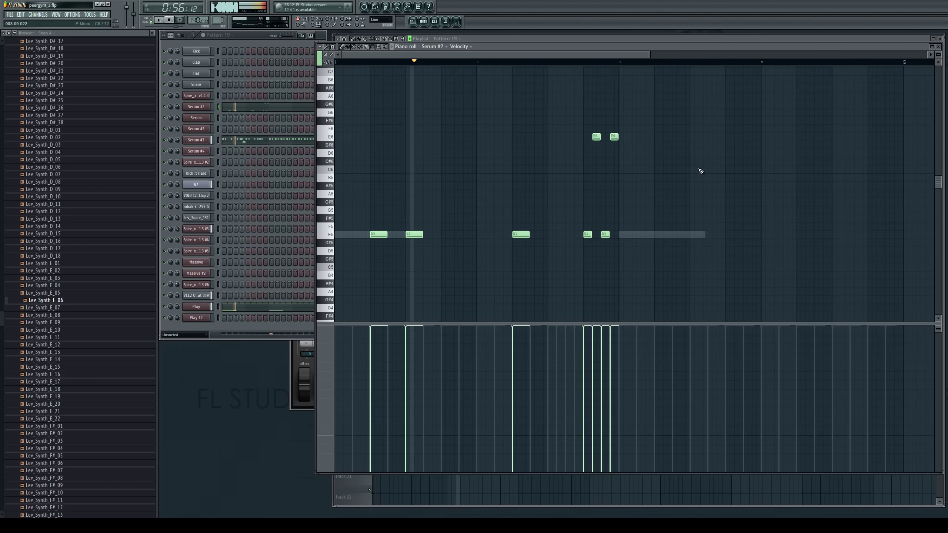
scroll(700, 170, "down", 3)
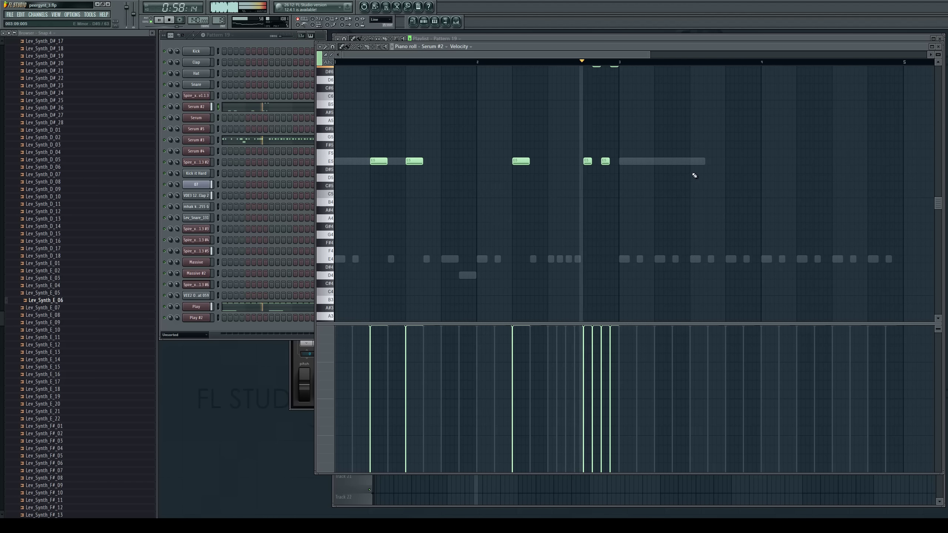
scroll(691, 176, "up", 1)
left_click_drag(630, 55, 649, 55)
left_click(533, 60)
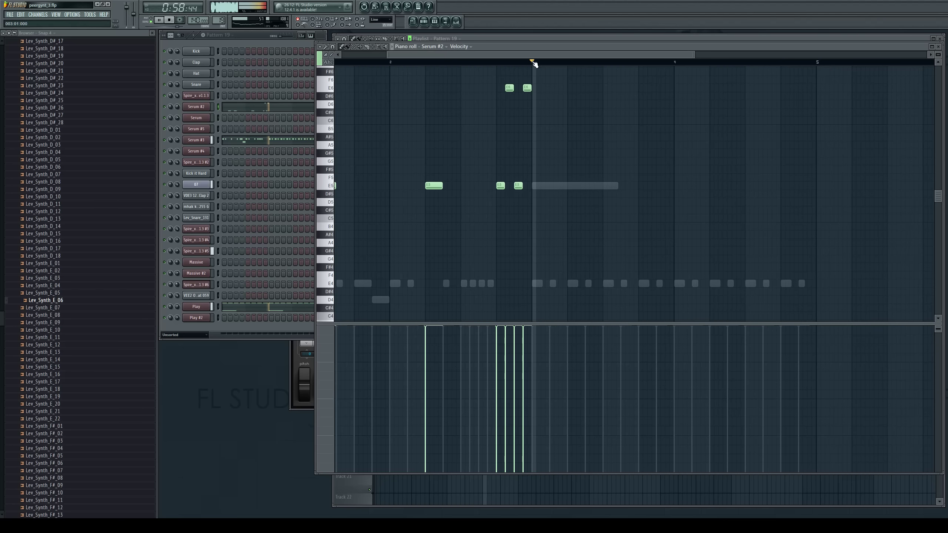
key("space")
In bar 3 of Serum #3, delete the beat 1 E4 notes, stretch the beat 2 E4 to start earlier and last longer, and remove the short E4 after it
double_click(538, 283)
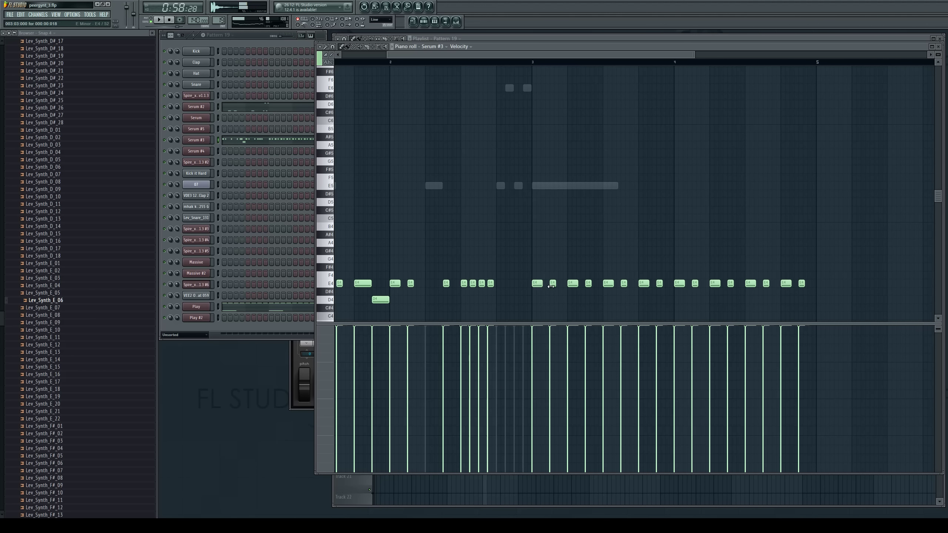
right_click(551, 284)
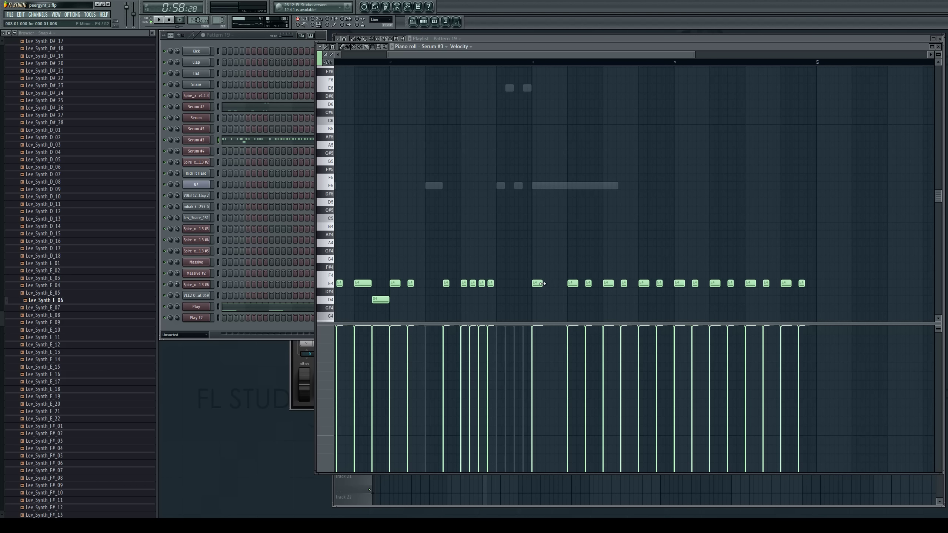
right_click(540, 284)
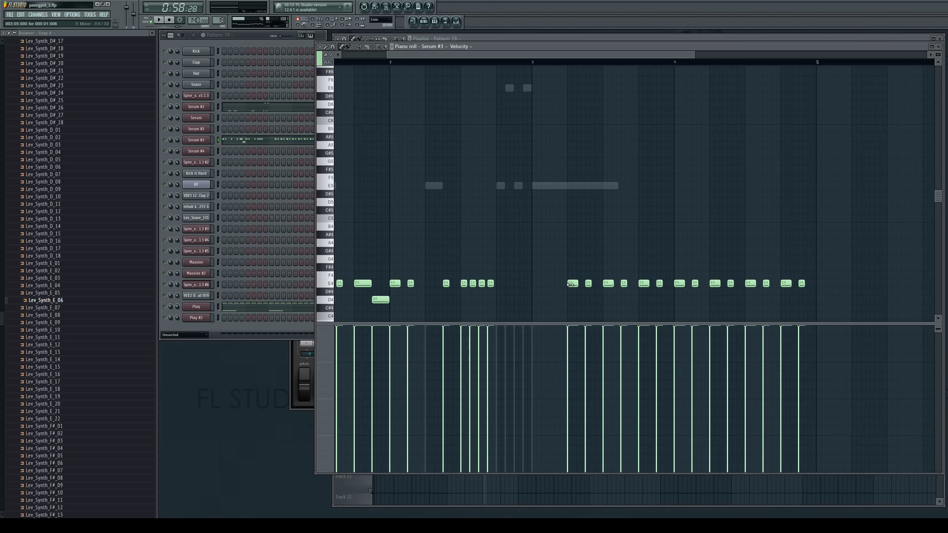
left_click_drag(570, 284, 560, 285)
right_click(588, 283)
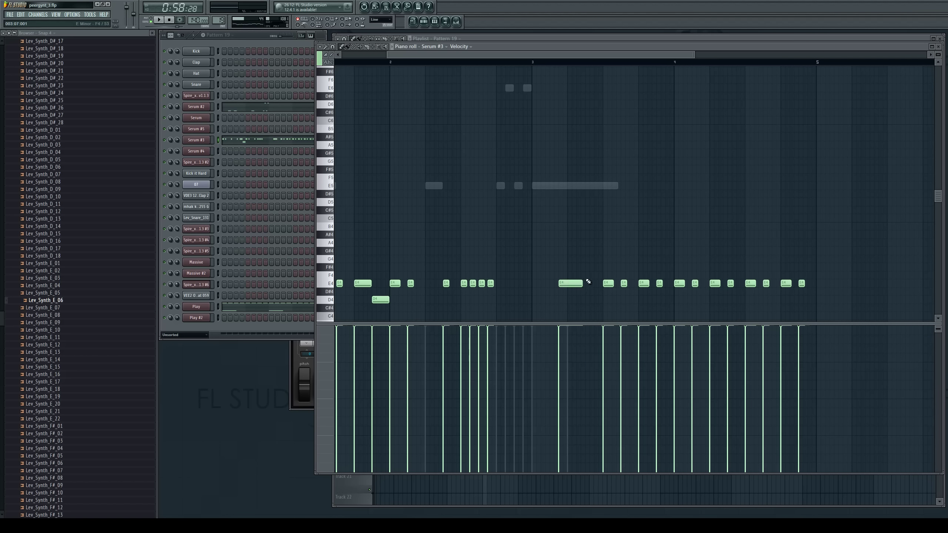
Replace the remaining E4 notes in bar 3 of Serum #3 with successive G4, A4 and D#4 notes of equal length
left_click_drag(587, 268, 584, 262)
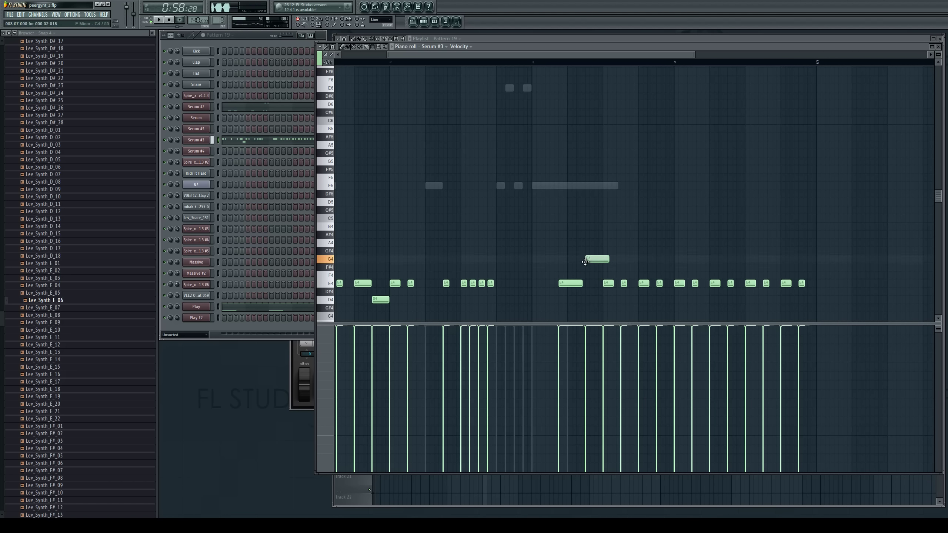
right_click(611, 284)
right_click(623, 283)
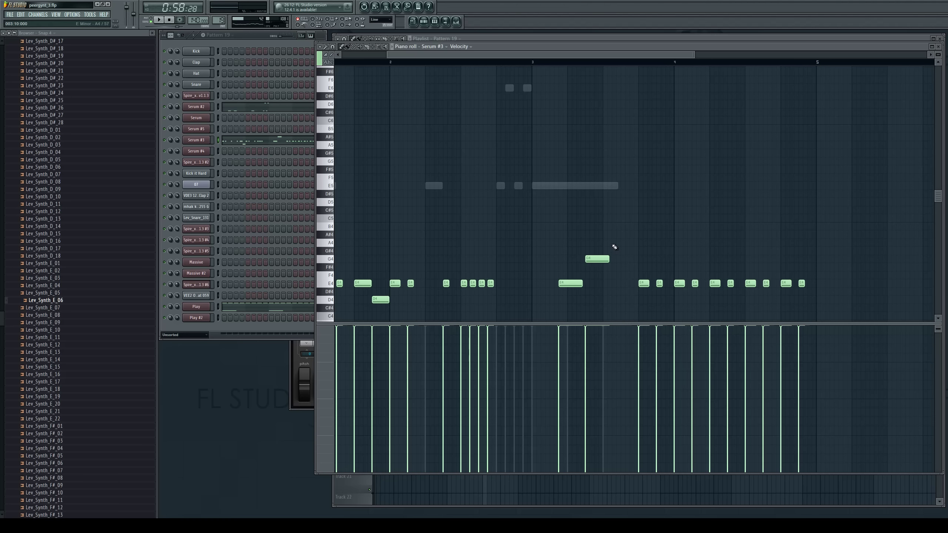
left_click(614, 243)
right_click(659, 283)
right_click(644, 283)
left_click(639, 291)
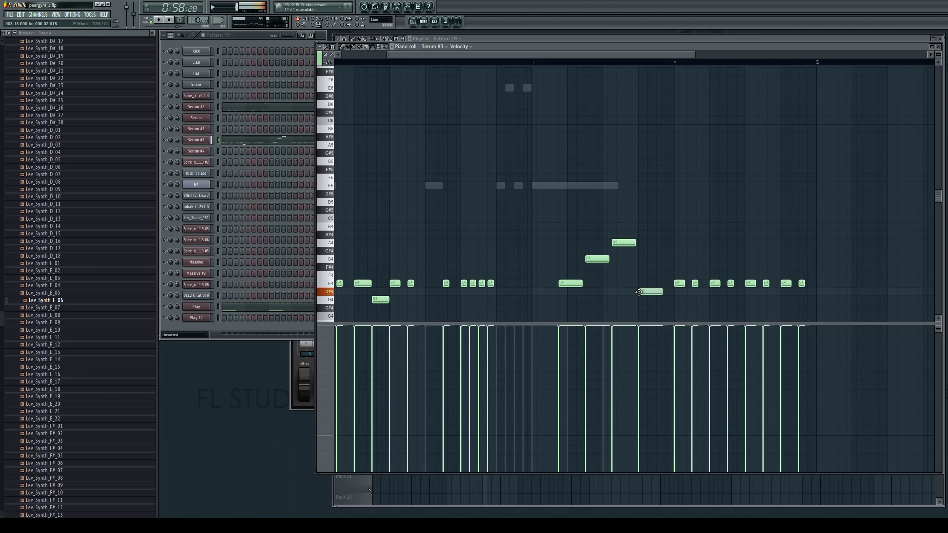
Add a short E4 at the end of Serum #3's bar 3 and place a longer and a short E4 on beat 1 of bar 4
left_click(672, 283)
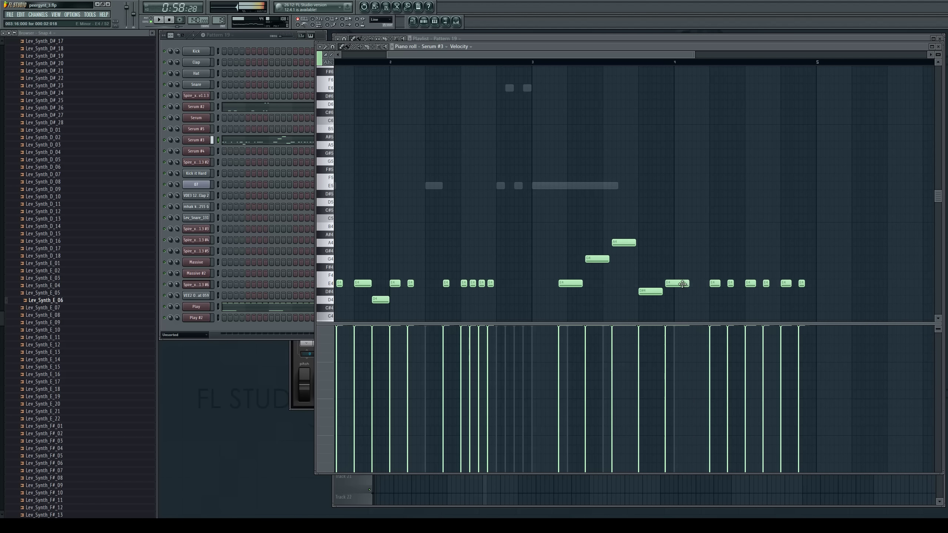
left_click_drag(685, 284, 670, 282)
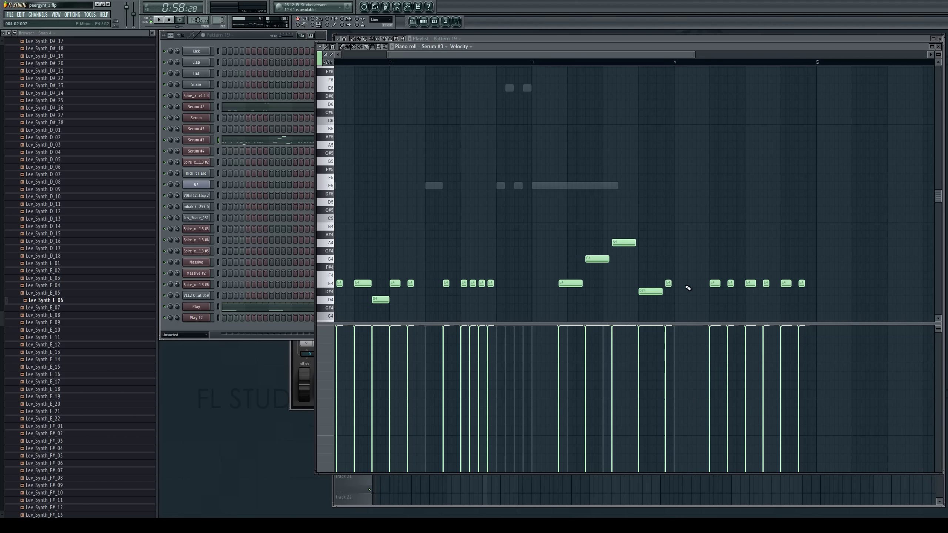
left_click(695, 285)
left_click(677, 284)
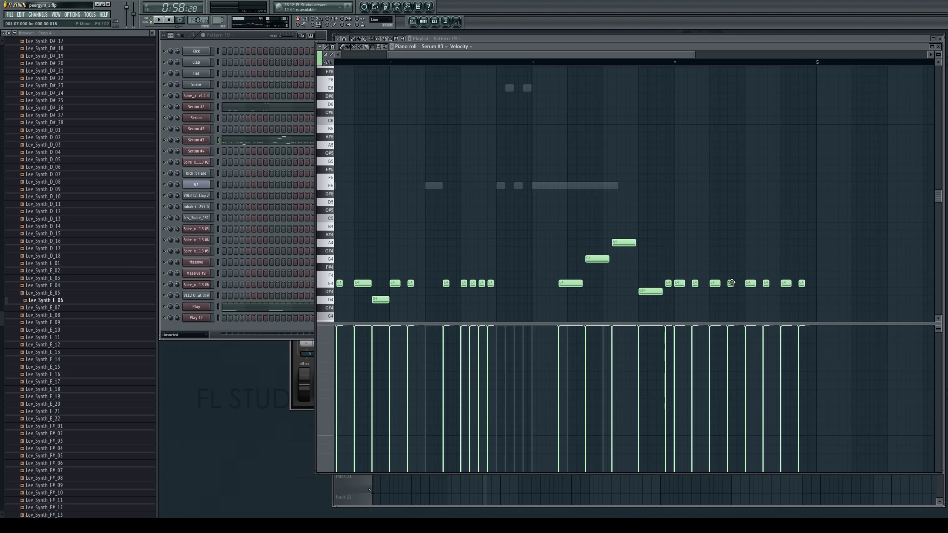
In bar 4 of Serum #3, delete the E4 notes on beats 2 and 3 and fill beat 4 with short repeated E4 notes
right_click(716, 286)
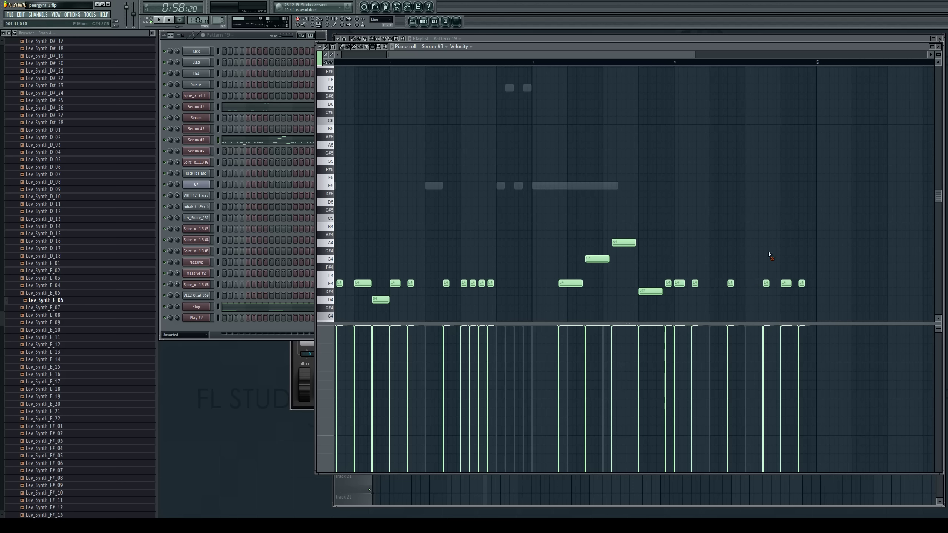
left_click(791, 285)
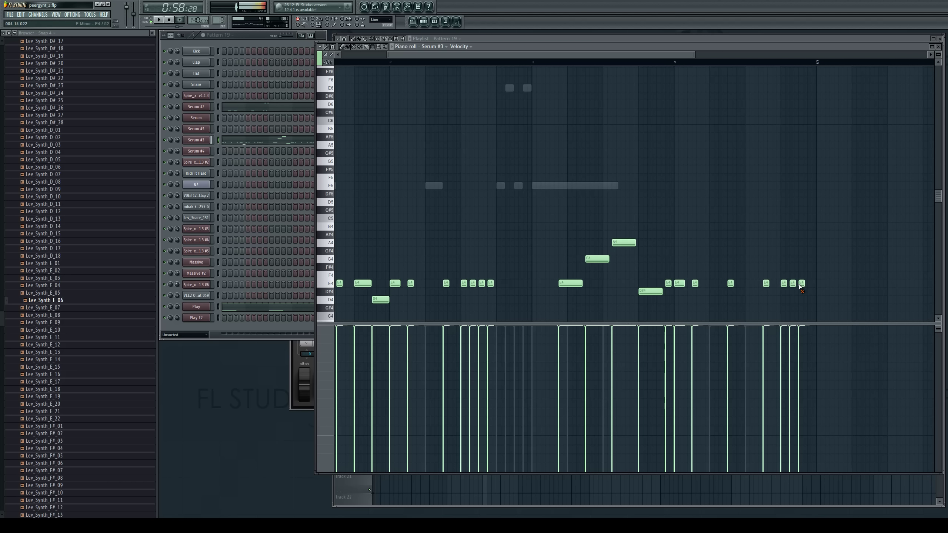
right_click(801, 285)
left_click(809, 285)
left_click(797, 283)
left_click_drag(798, 284, 799, 284)
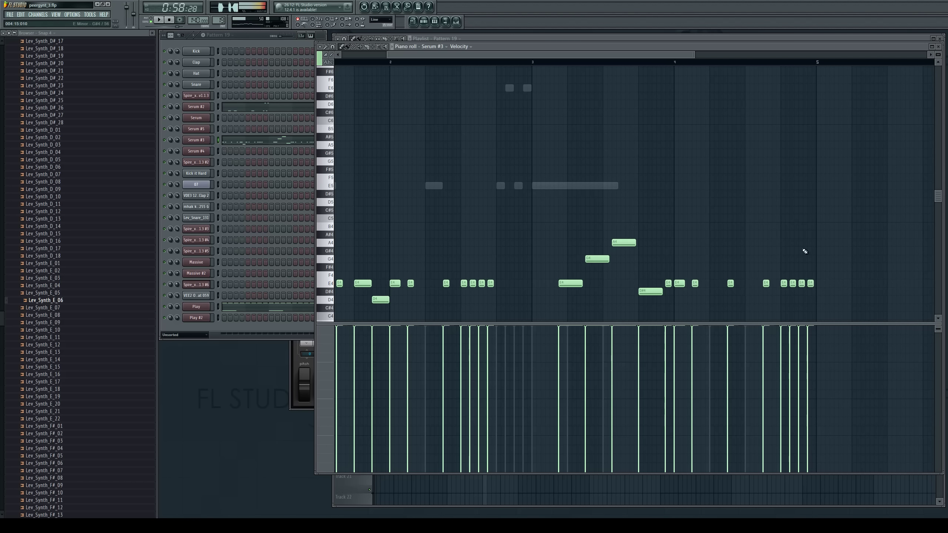
In Serum #2, place E5 notes on beats 2 and 3 of bar 4 and an E4 on beat 1 of bar 3
double_click(500, 185)
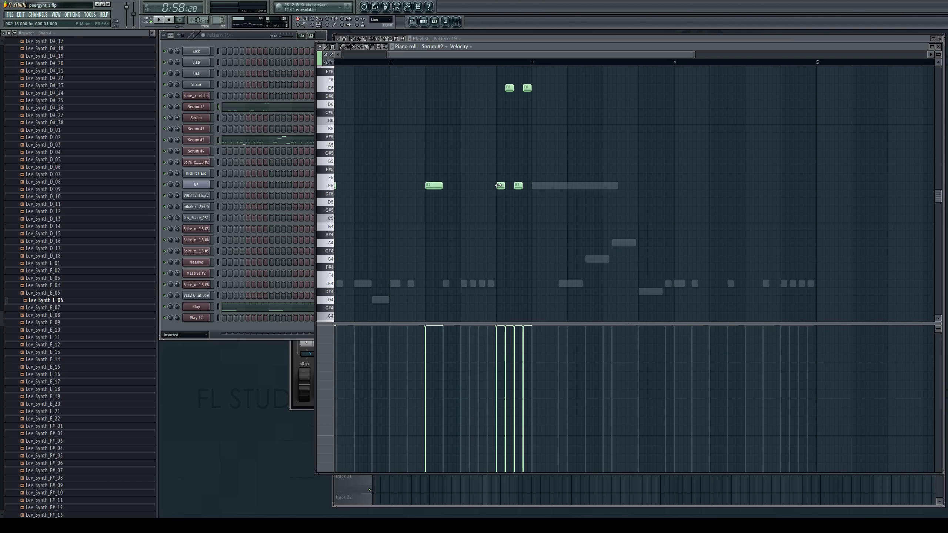
left_click(434, 183)
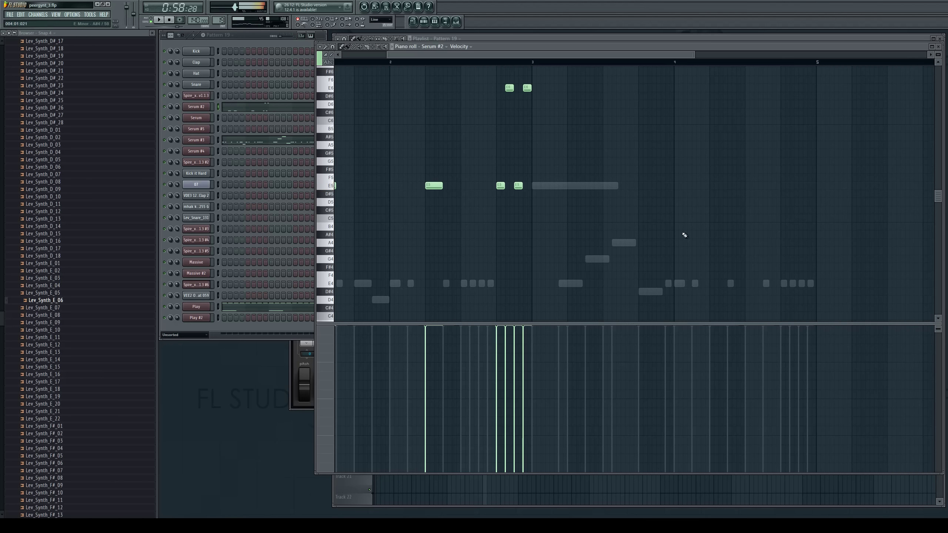
left_click(711, 186)
left_click(745, 187)
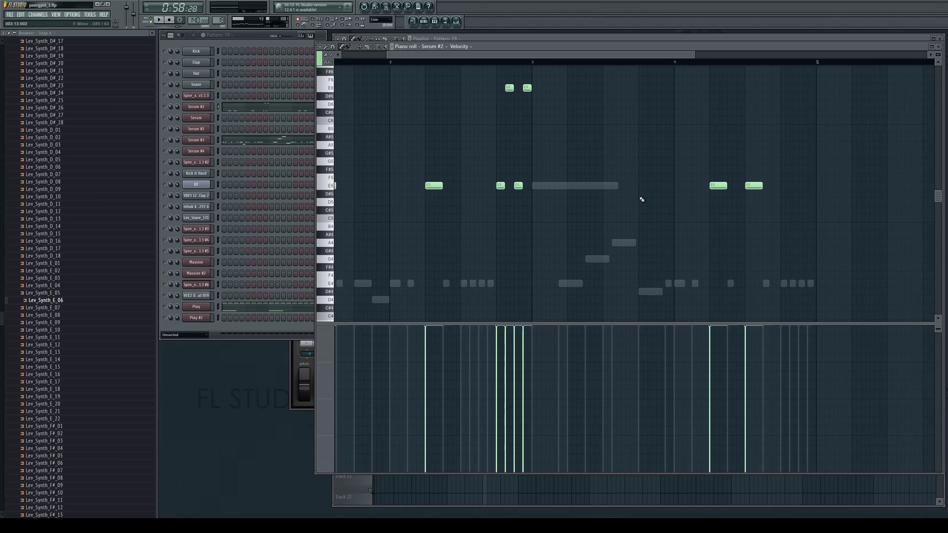
left_click(533, 62)
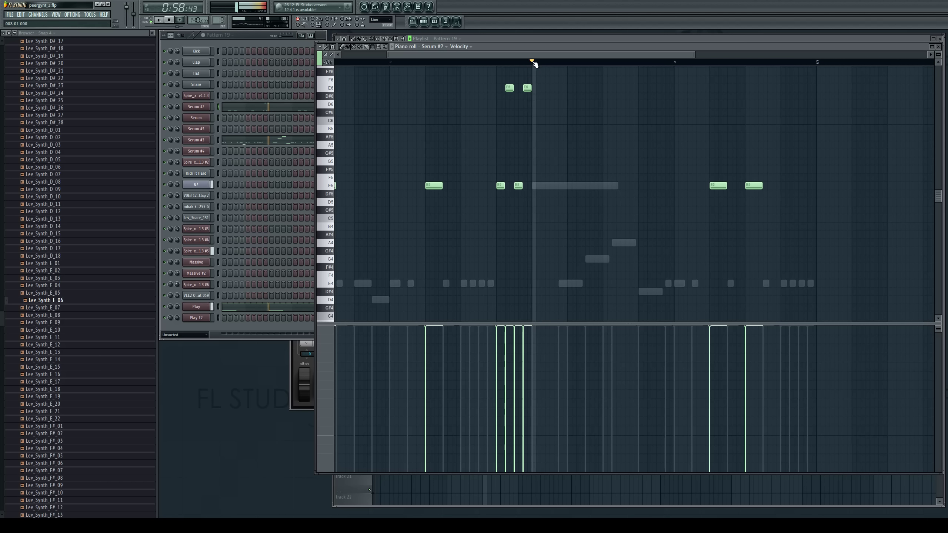
left_click(534, 283)
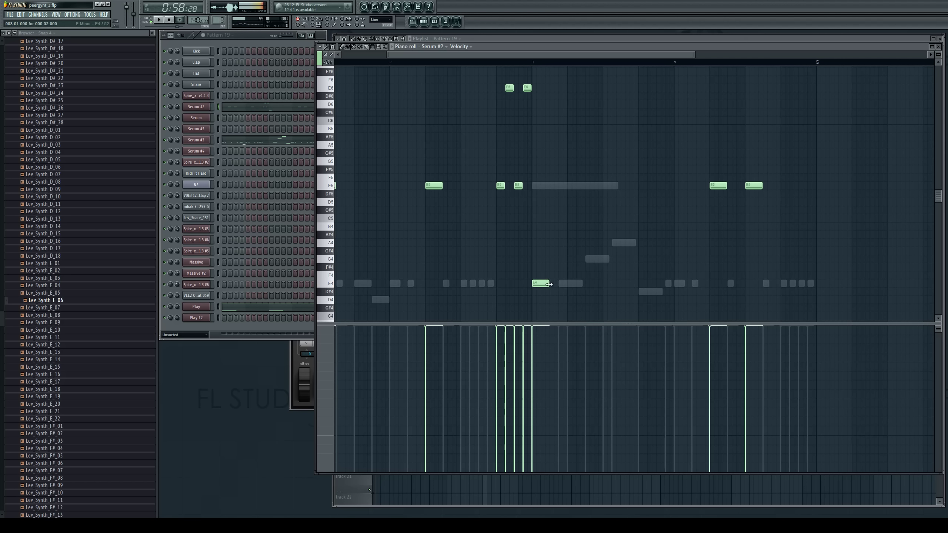
Shift Serum #3's bar 3 notes from the long E4 to the final short E4 one step earlier, and lengthen that last E4
double_click(565, 284)
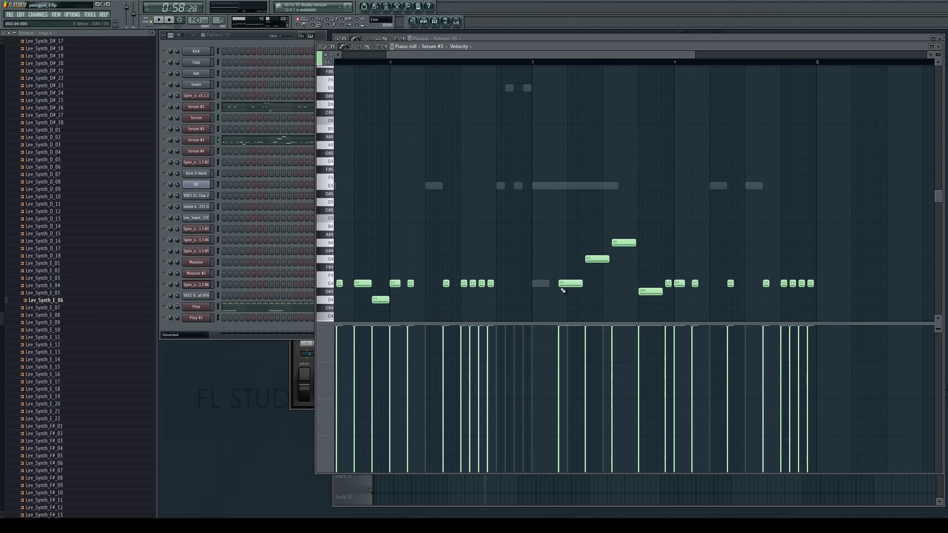
left_click_drag(560, 287, 665, 230)
left_click_drag(639, 296, 548, 206)
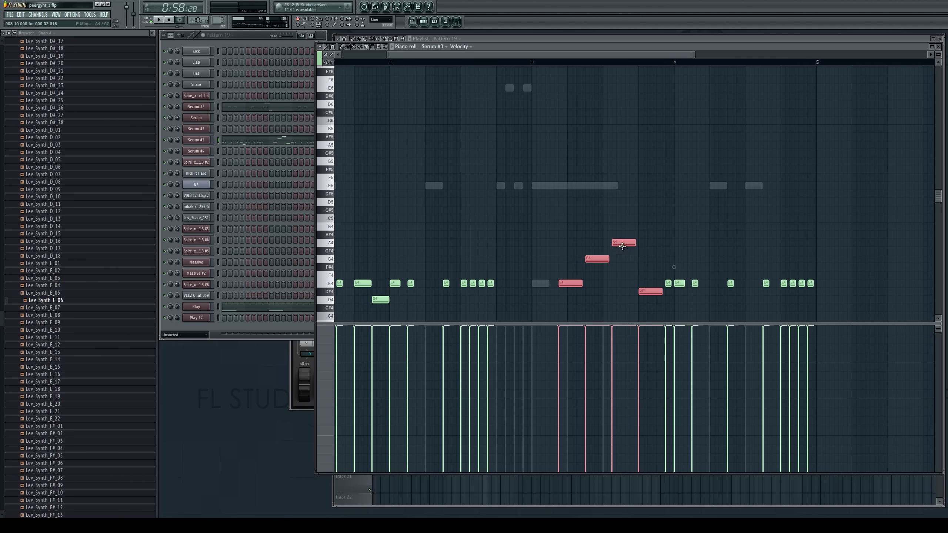
left_click_drag(677, 310, 548, 215)
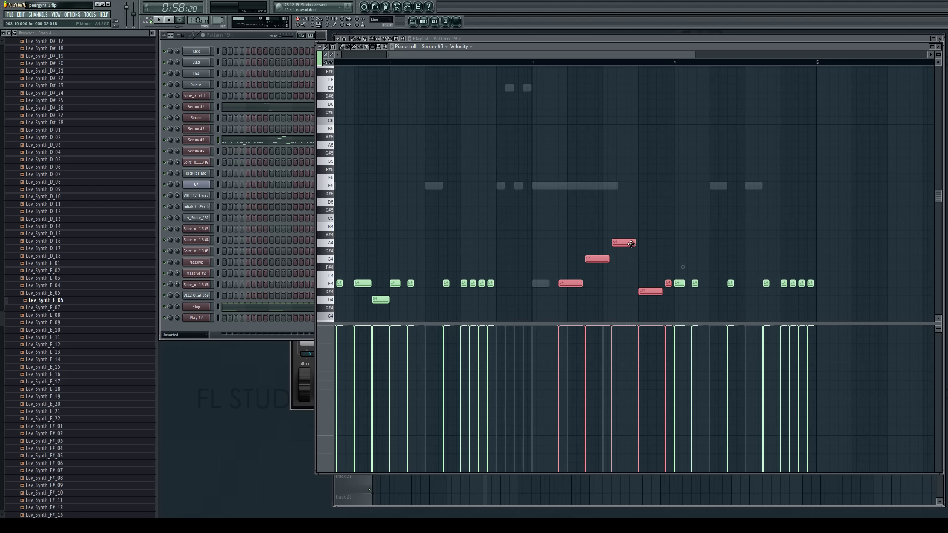
left_click_drag(631, 244, 621, 243)
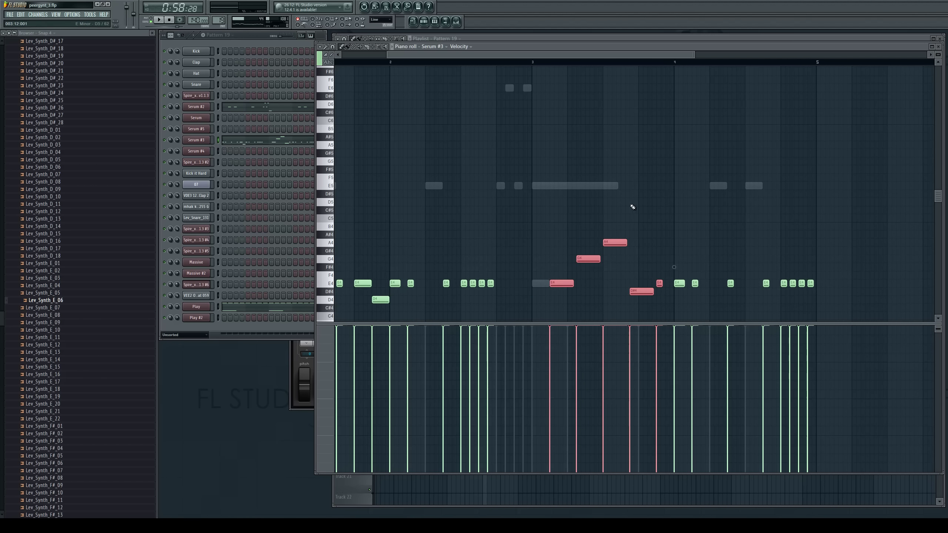
left_click(648, 244, "ctrl")
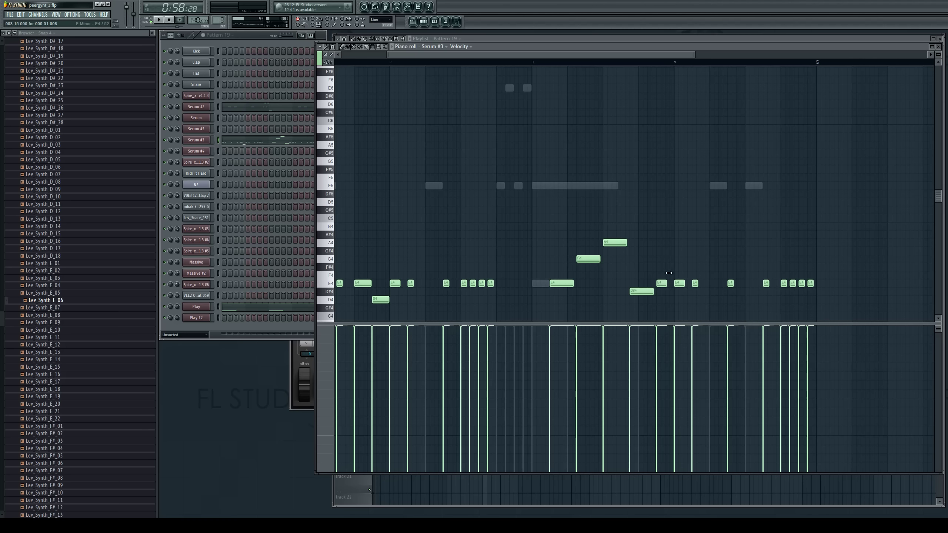
key("space")
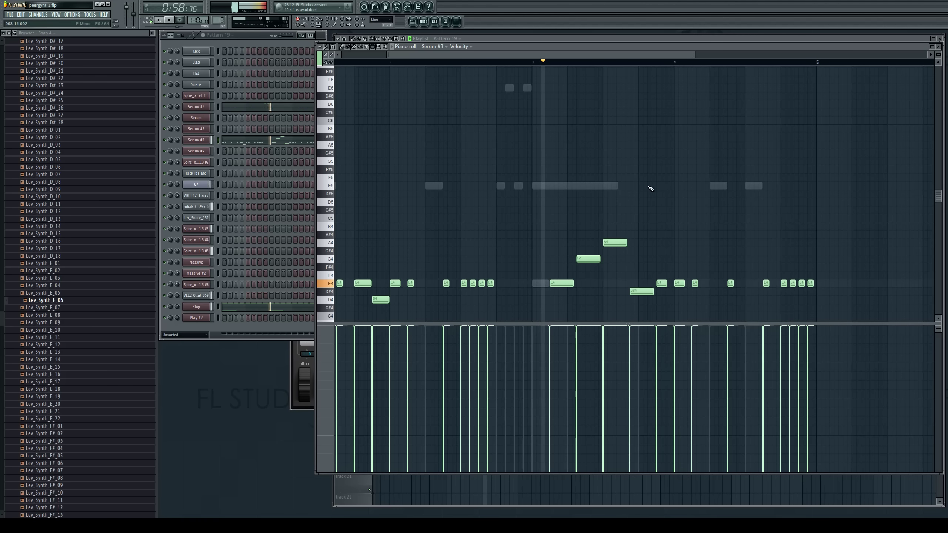
Replace Serum #2's E4 at the start of bar 3 with a two-step E5 and listen from bar 3
right_click(543, 284)
right_click(543, 285)
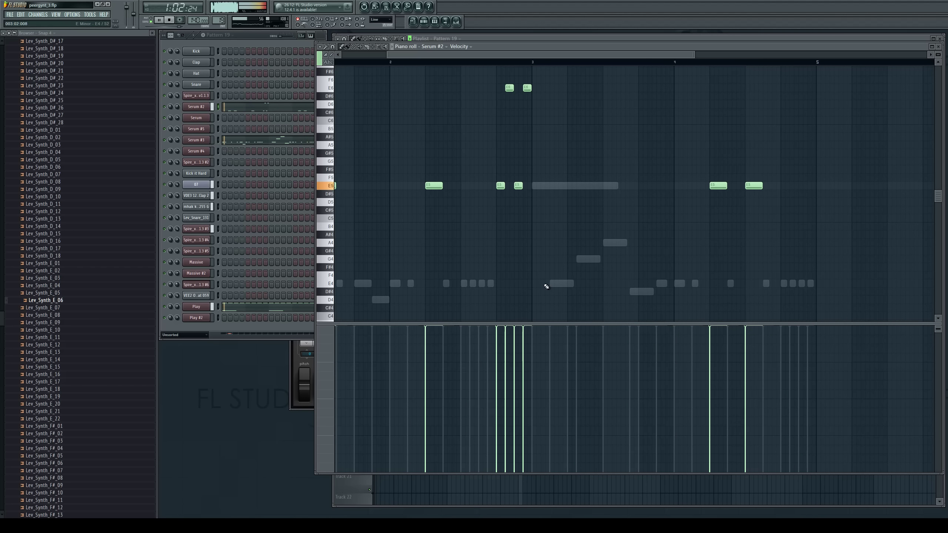
key("space")
left_click(534, 283)
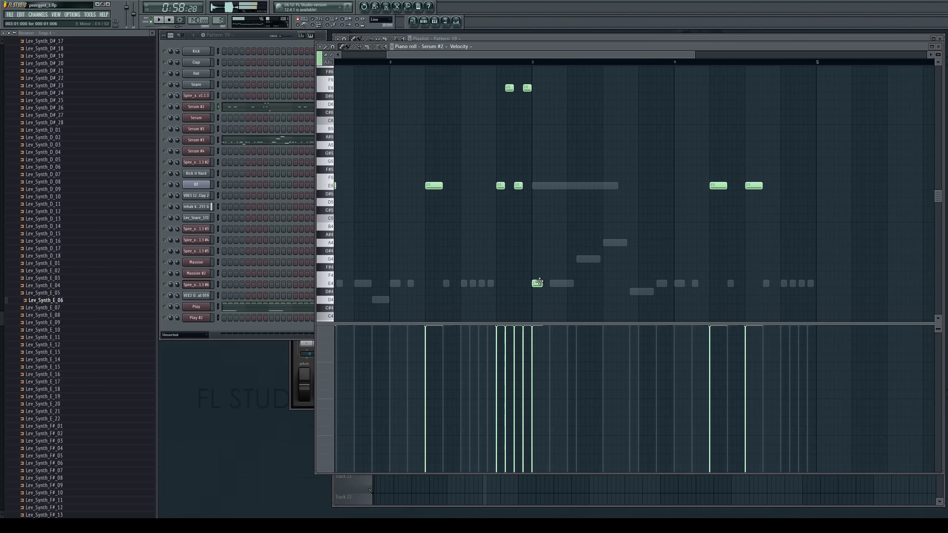
left_click(537, 283, "ctrl")
key("ctrl+Up")
scroll(617, 237, "up", 3)
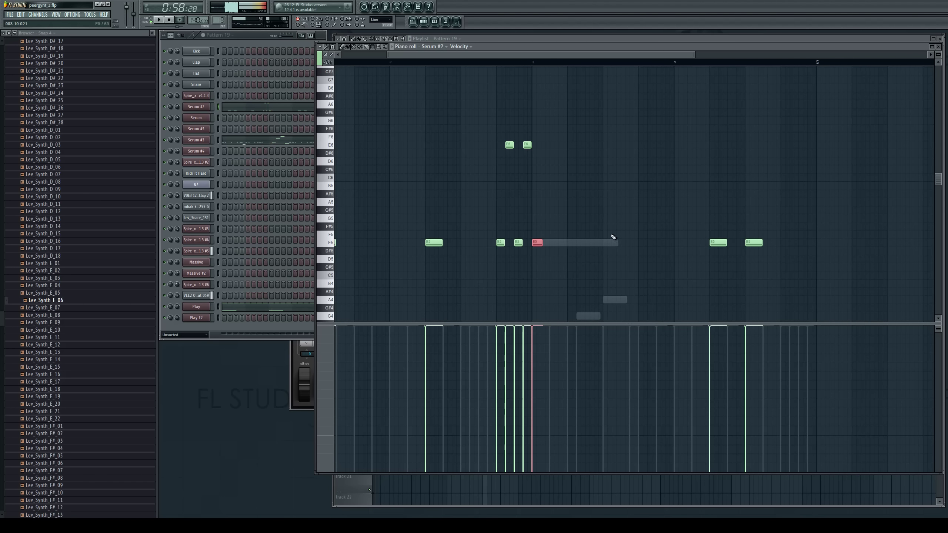
left_click_drag(549, 244, 552, 244)
key("space")
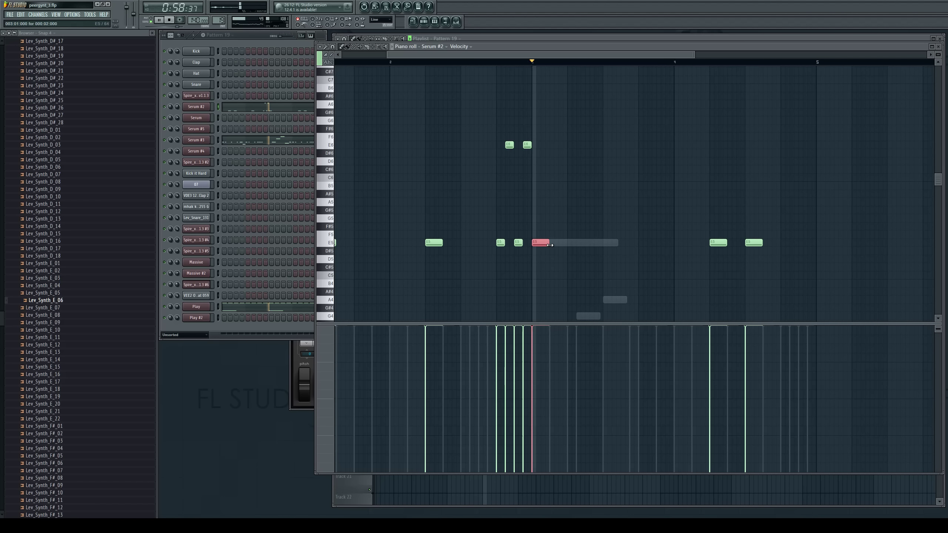
scroll(600, 242, "down", 1)
scroll(605, 242, "down", 2)
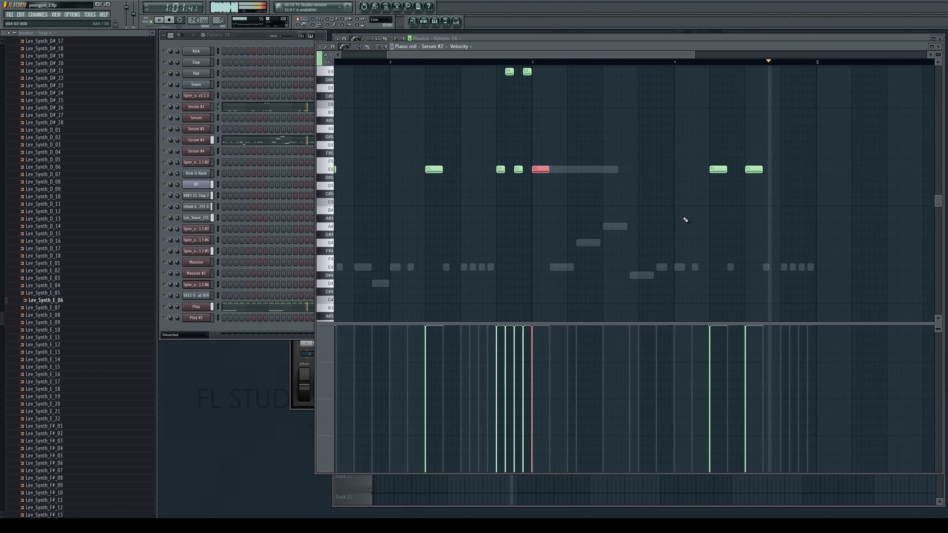
left_click(700, 210, "ctrl")
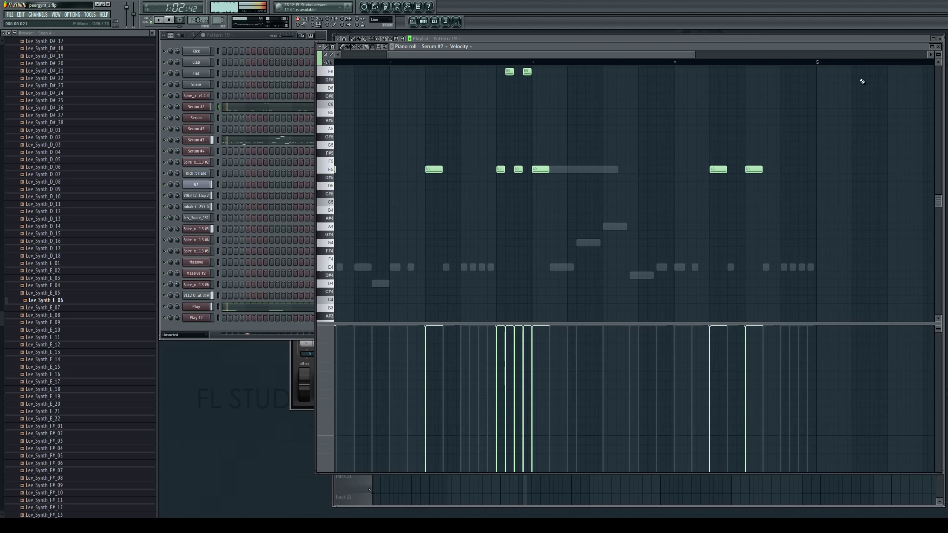
Close the piano roll, remove the four VEC4 Loops 086 clips from bar 33 onward on Track 12, and play from there
left_click(933, 42)
left_click(448, 54)
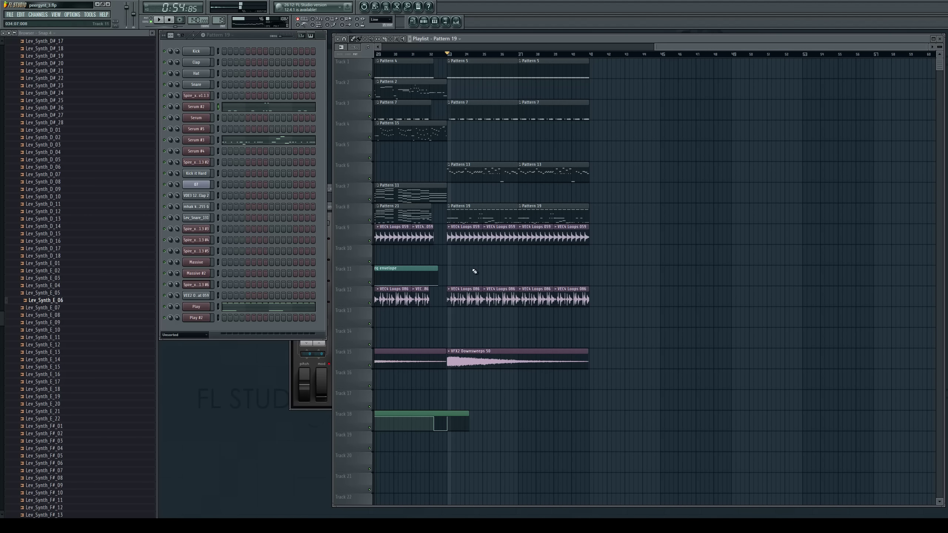
right_click(461, 288)
right_click(500, 292)
right_click(536, 295)
right_click(571, 298)
key("space")
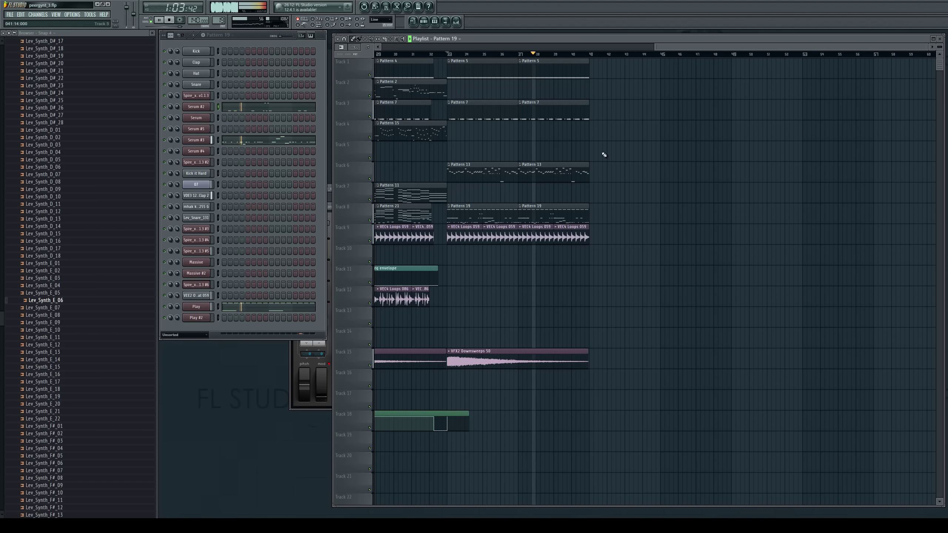
Clone Pattern 13 as Pattern 14 and replace both Pattern 13 clips after bar 33 on Track 6 with it
key("space")
left_click(496, 169)
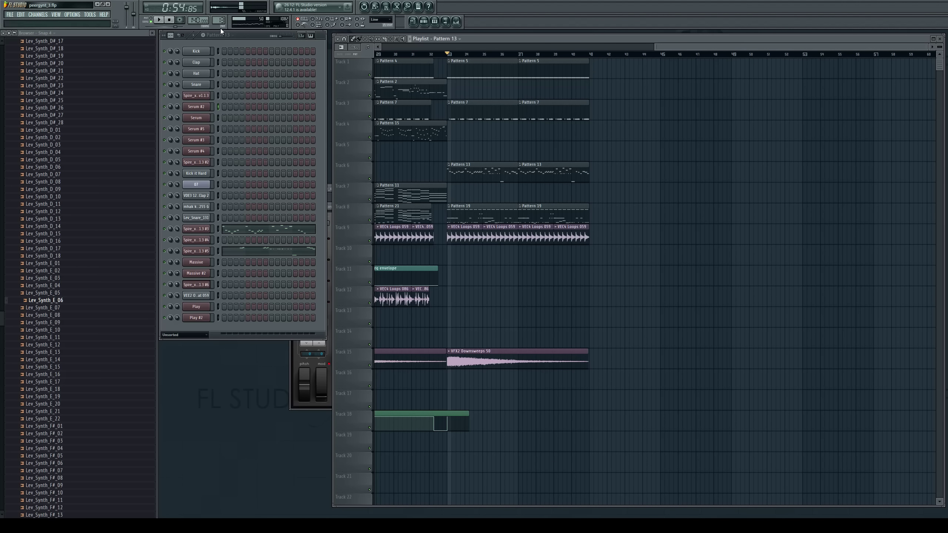
right_click(460, 171)
left_click(444, 168)
left_click_drag(469, 170, 473, 171)
right_click(557, 175)
left_click(557, 174)
Transpose all of Spire #5's notes in Pattern 14 down three semitones and listen to the result
left_click(243, 251)
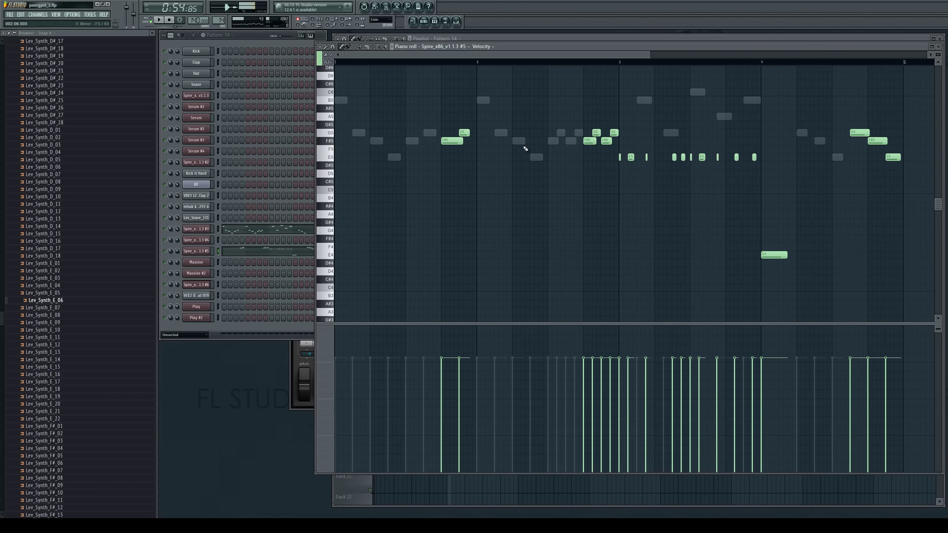
key("shift+Down")
key("shift+Down")
key("shift+Down")
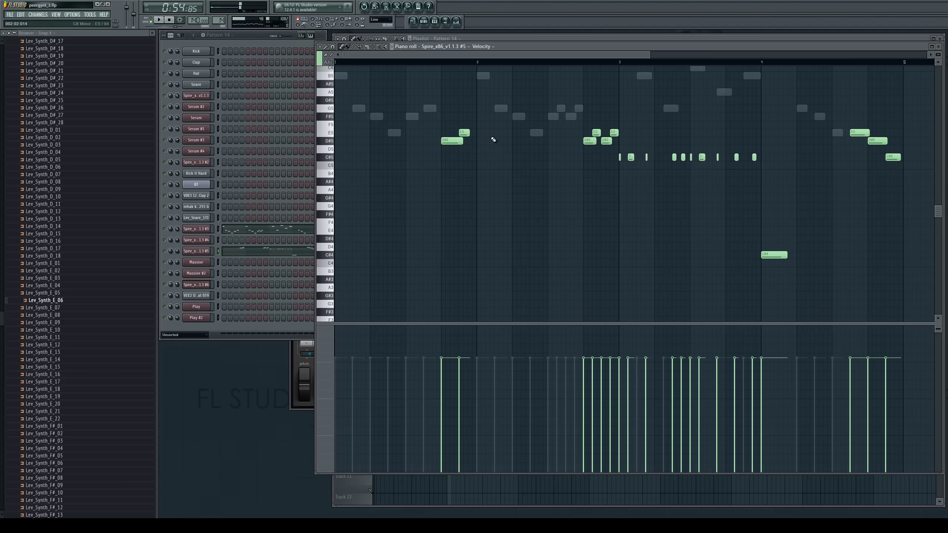
key("space")
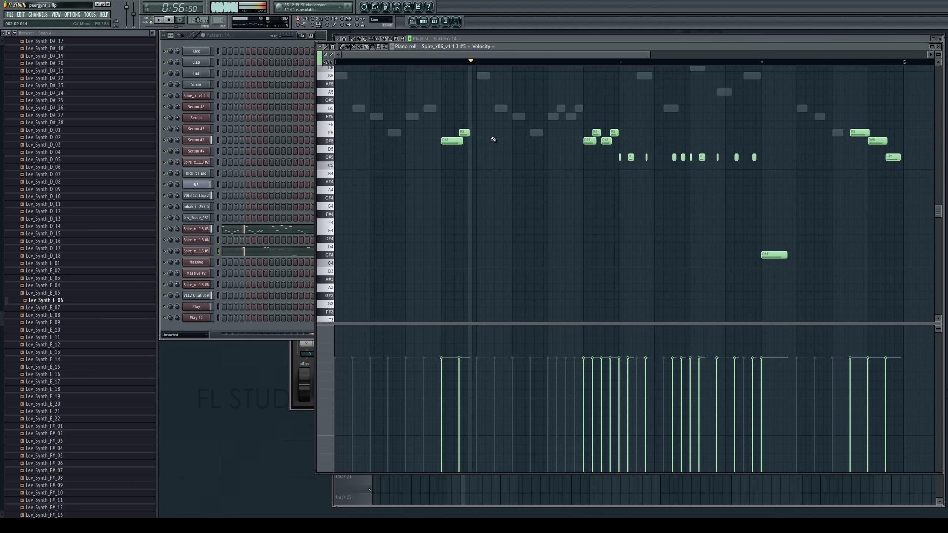
key("space")
Align the first Pattern 14 clip on Track 6 to start at bar 33 and play the section
scroll(486, 137, "up", 3)
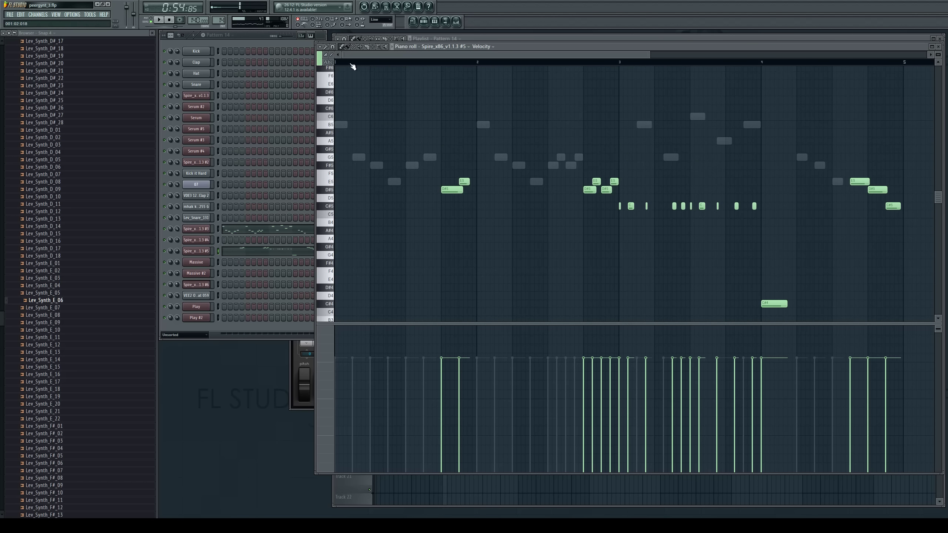
key("space")
left_click(938, 46)
key("space")
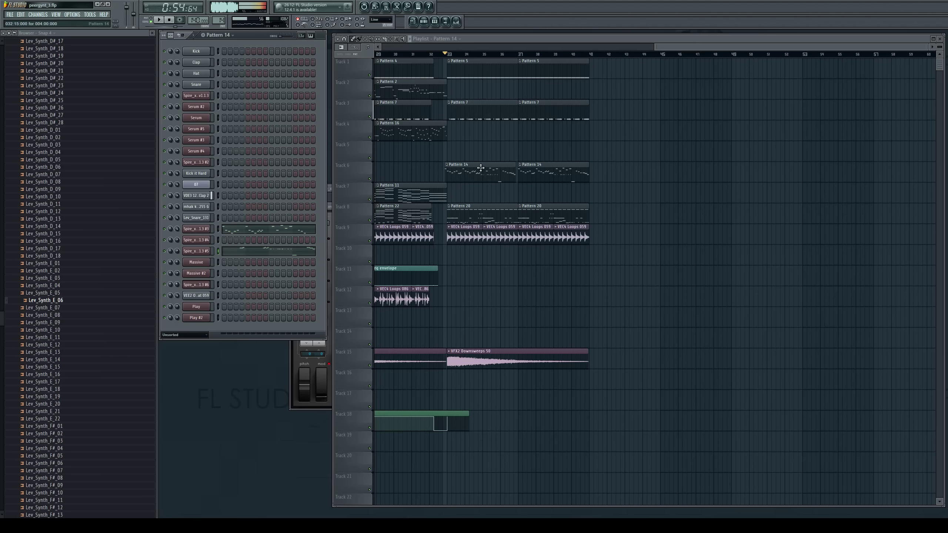
left_click_drag(480, 168, 482, 168)
key("space")
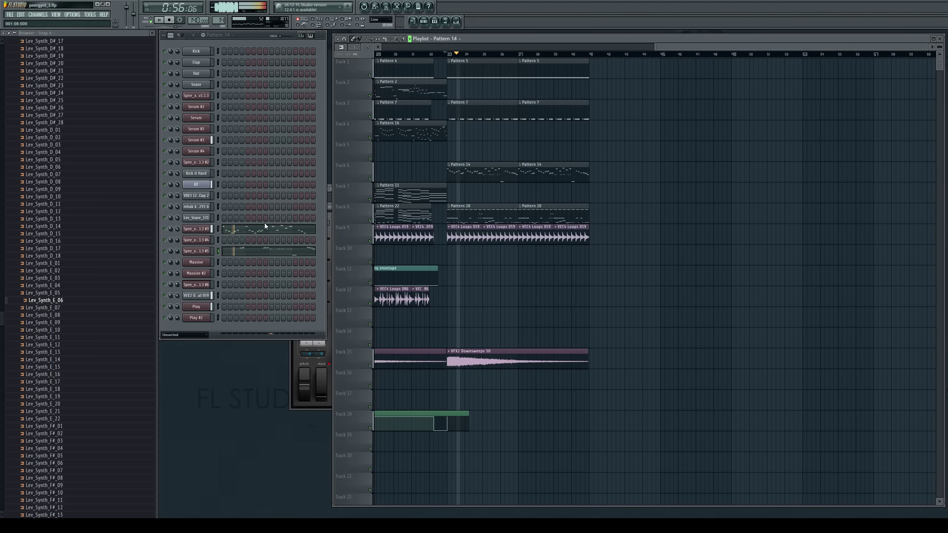
Transpose Spire #5's repeated C#5 notes in bar 3 down two semitones to B4 and listen from bar 3
left_click(239, 251)
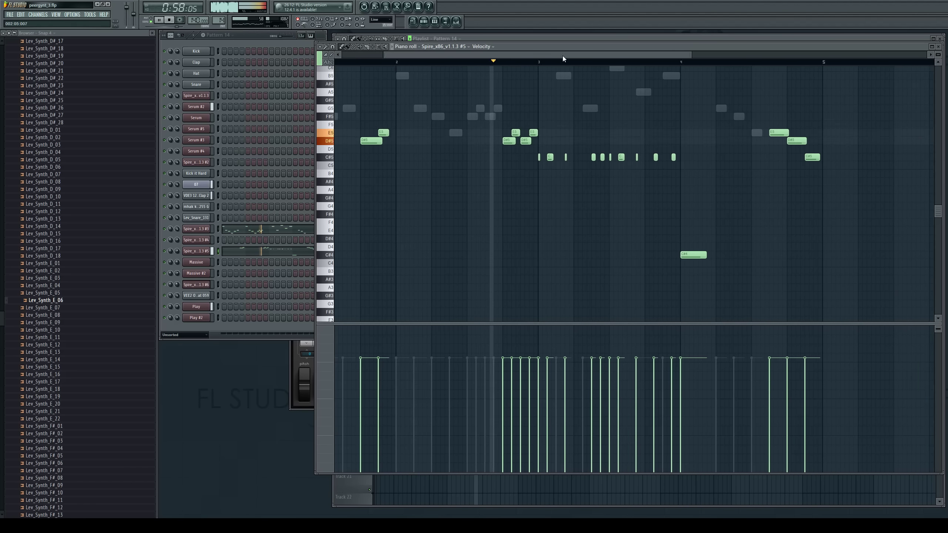
left_click_drag(563, 56, 613, 57)
key("space")
left_click_drag(440, 165, 591, 157)
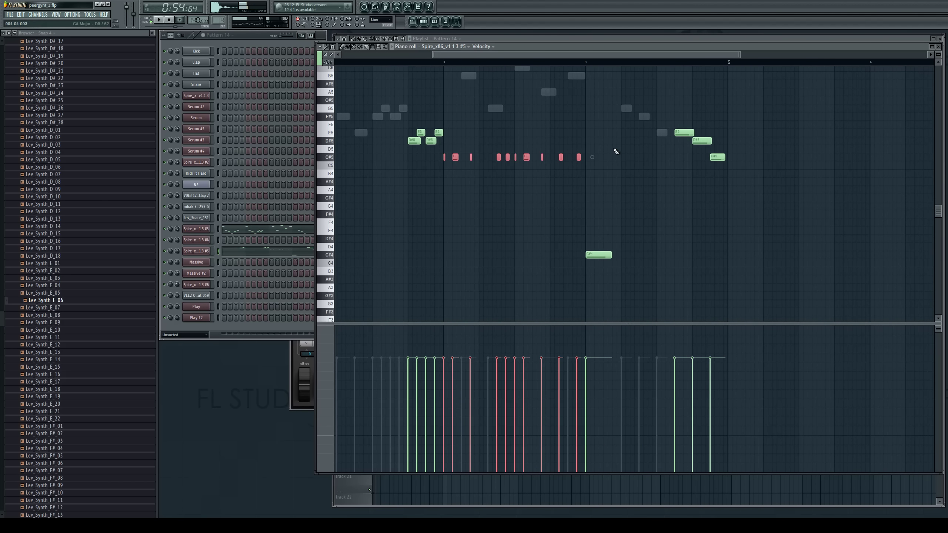
key("shift+Down")
key("shift+Down")
left_click_drag(444, 62, 442, 60)
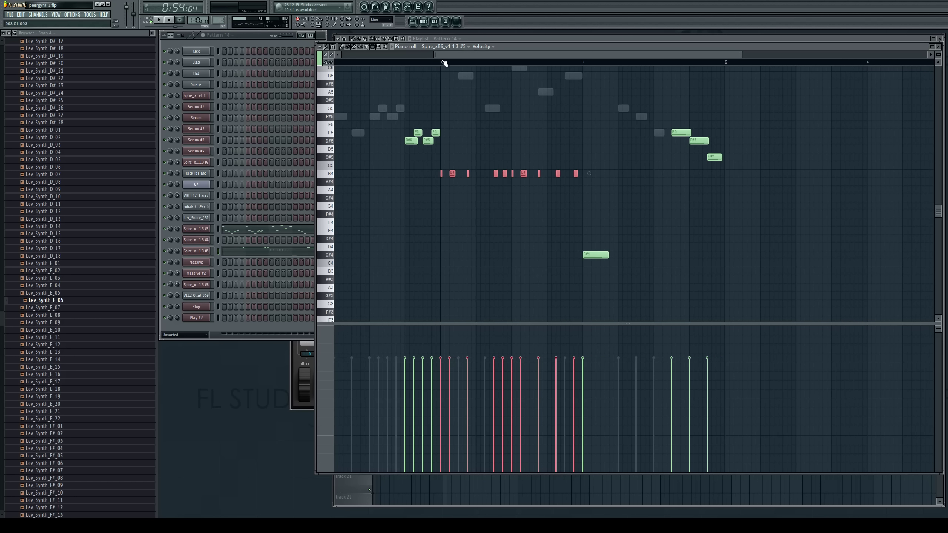
key("space")
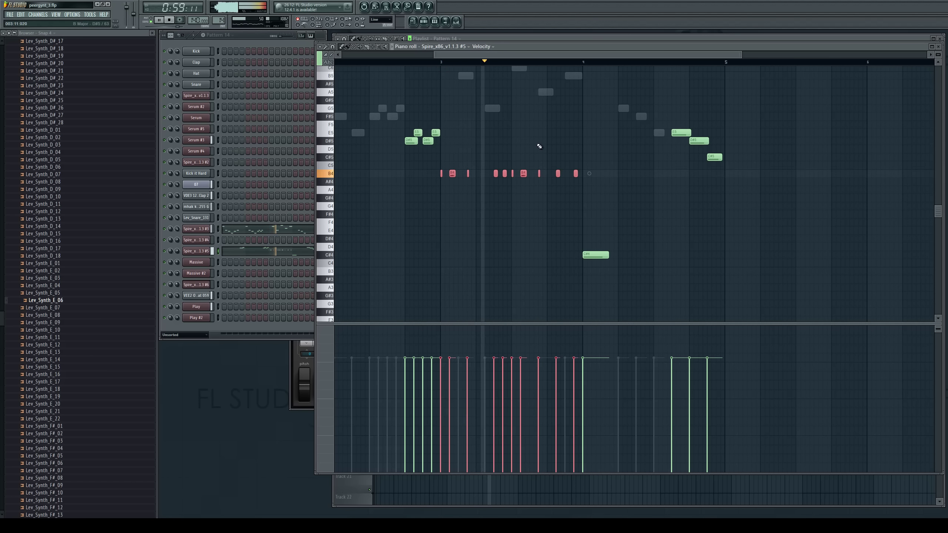
Stop playback and raise Spire #5's C#4 note on beat 1 of bar 4 to E4
key("space")
left_click(600, 263)
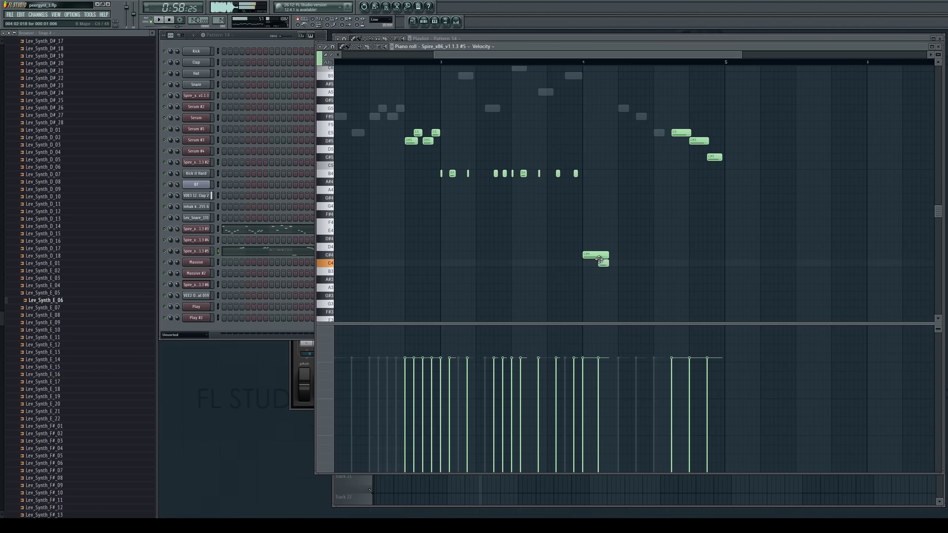
right_click(599, 259)
left_click_drag(601, 262, 589, 231)
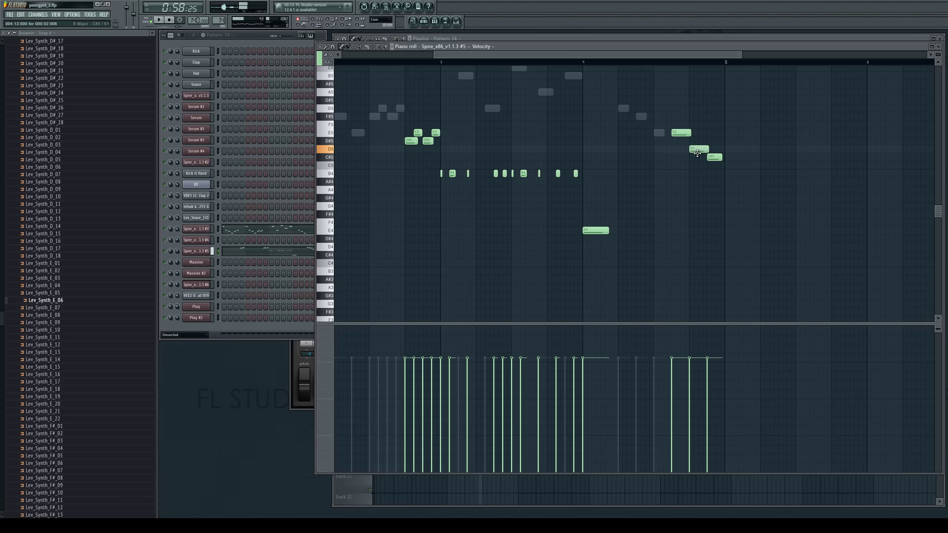
Lower Spire #5's C#5 note at the end of bar 4 to B4 and listen from bar 3
left_click_drag(712, 160, 714, 177)
key("space")
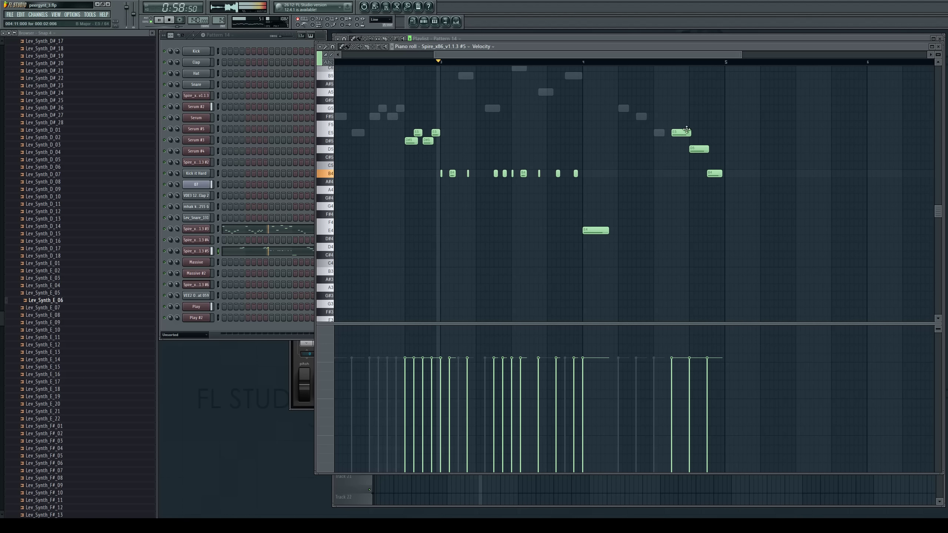
left_click_drag(554, 56, 631, 72)
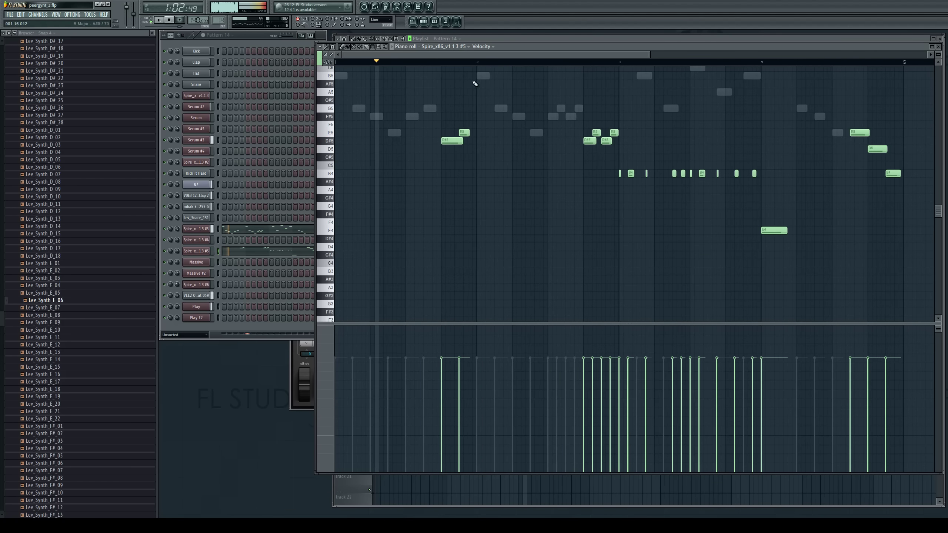
left_click(937, 46)
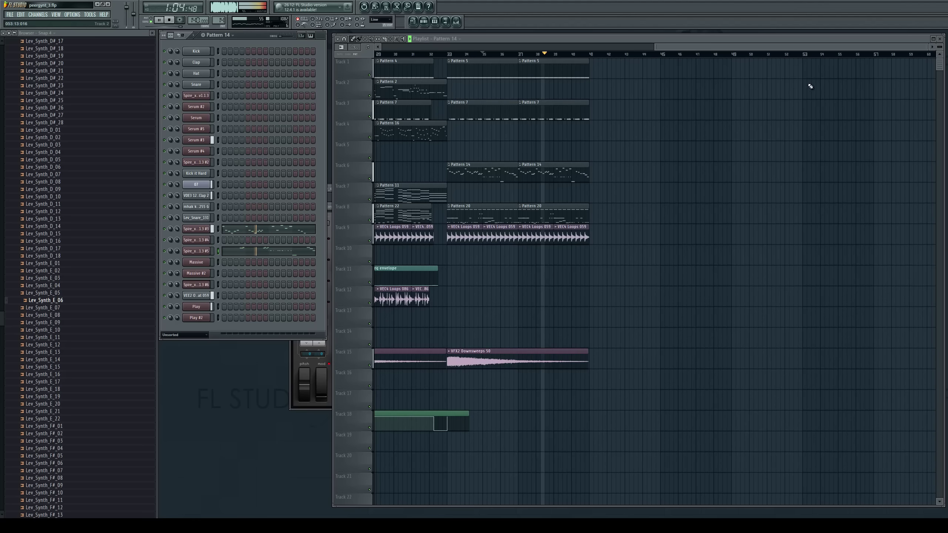
Add Pattern 8 to Track 5 at bar 33, followed by a shortened Pattern 8 clip at bar 36
left_click_drag(671, 47, 411, 75)
key("space")
key("space")
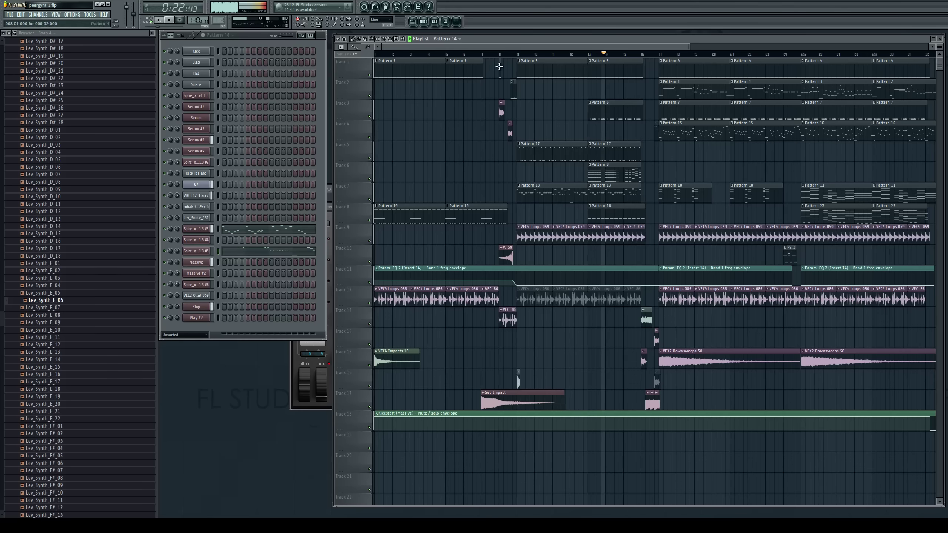
left_click_drag(518, 47, 626, 77)
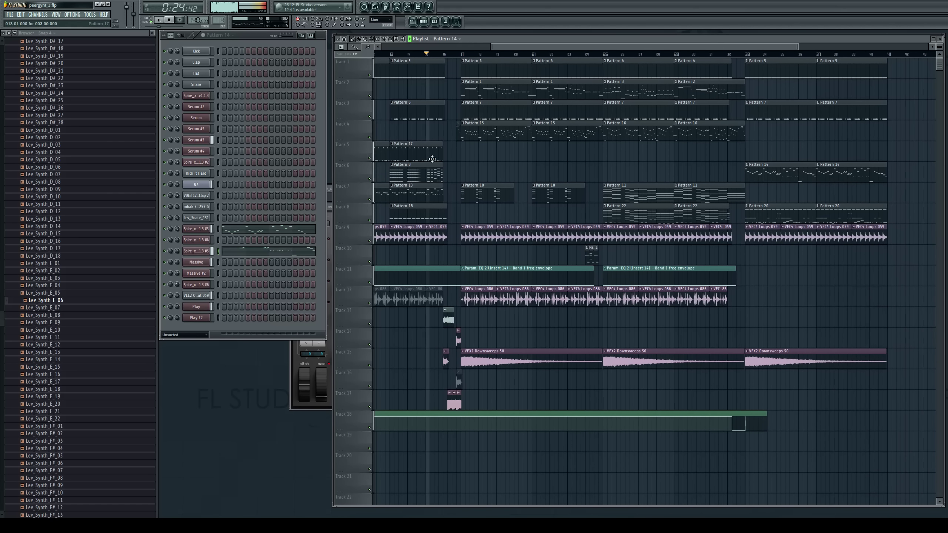
left_click(424, 171)
left_click(748, 153)
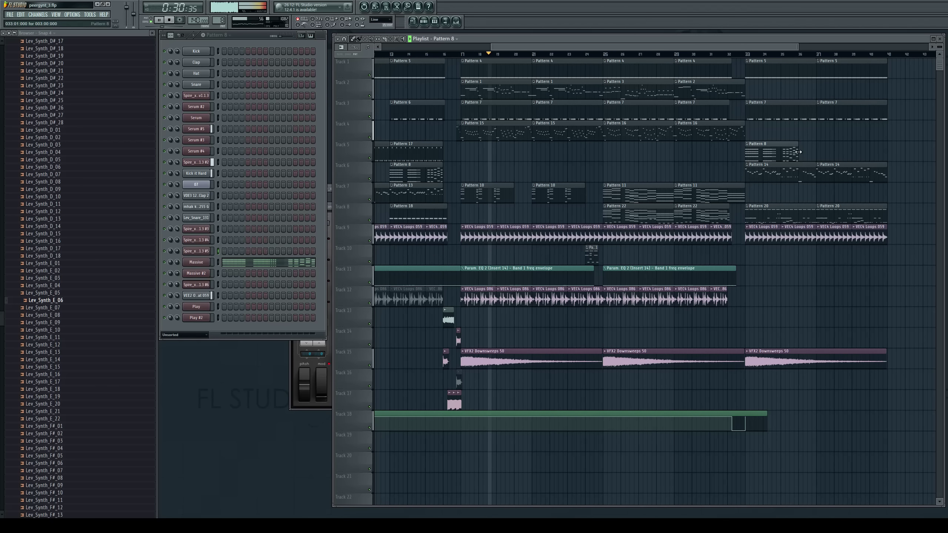
left_click(801, 131)
left_click_drag(850, 131, 728, 151)
Duplicate the two Track 5 Pattern 8 clips to start at bar 37
left_click_drag(684, 48, 813, 111)
key("ctrl+b")
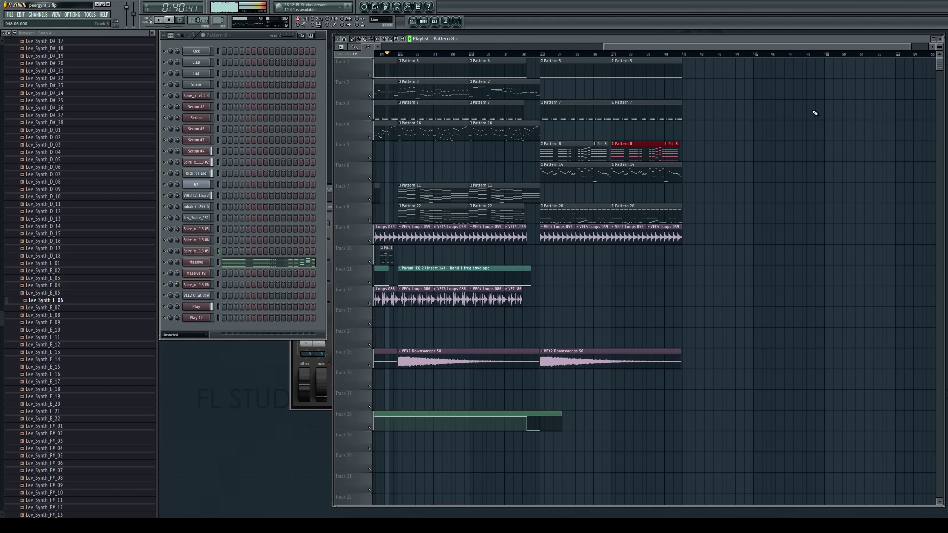
right_click(752, 149)
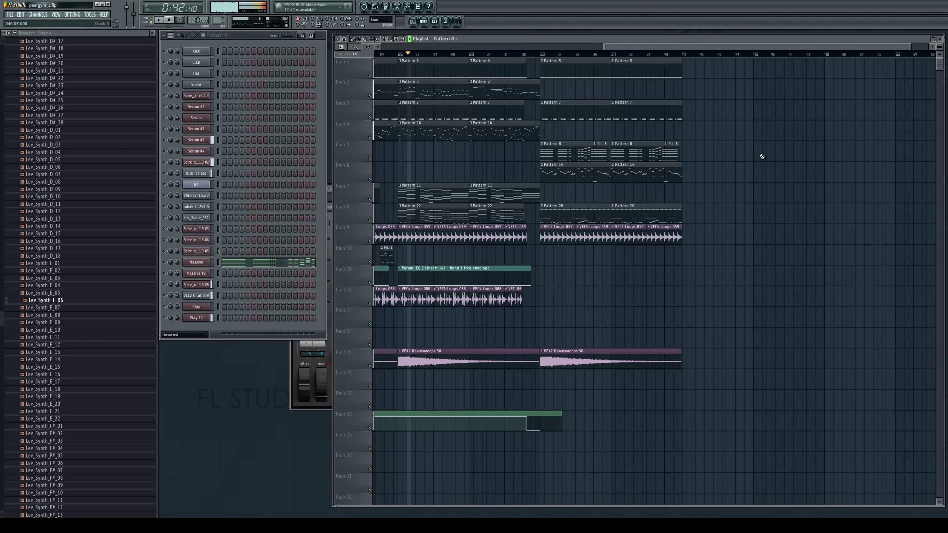
Listen to the arrangement through to the new section, replay it from bar 33, and stop playback
left_click_drag(624, 46, 600, 44)
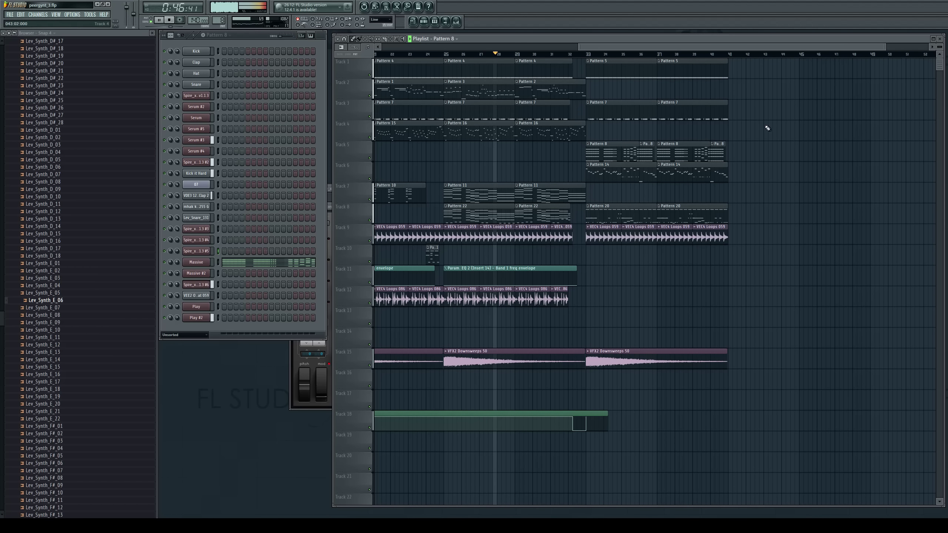
left_click_drag(662, 46, 728, 52)
right_click(782, 148)
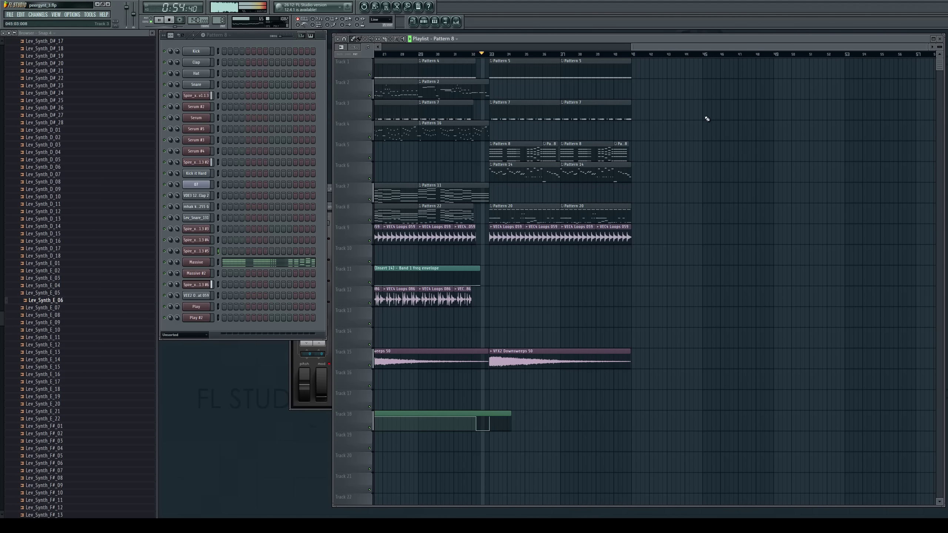
left_click_drag(654, 48, 675, 48)
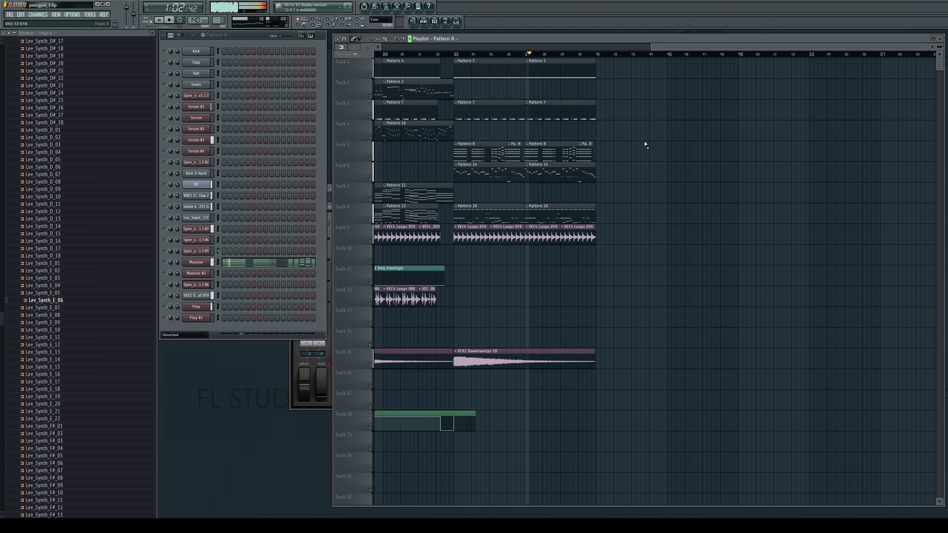
left_click_drag(663, 47, 675, 47)
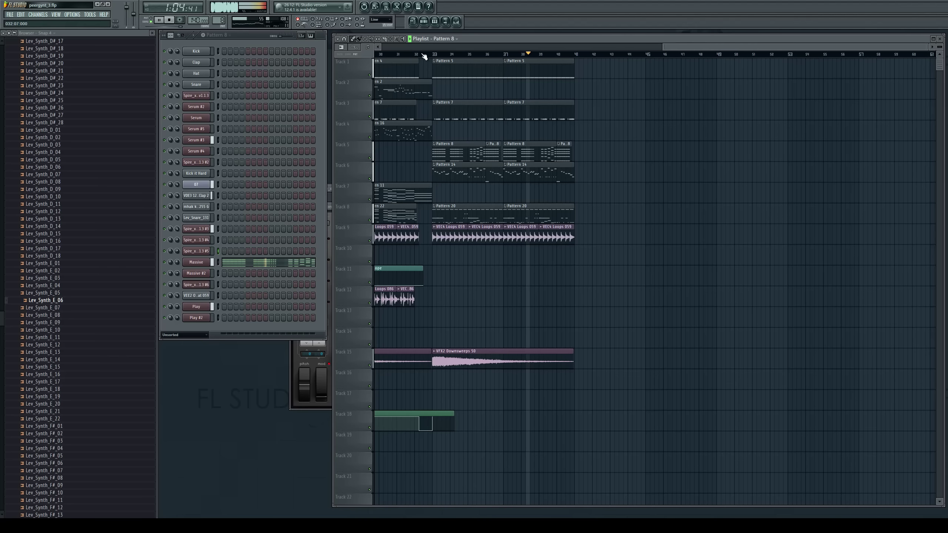
left_click(435, 56)
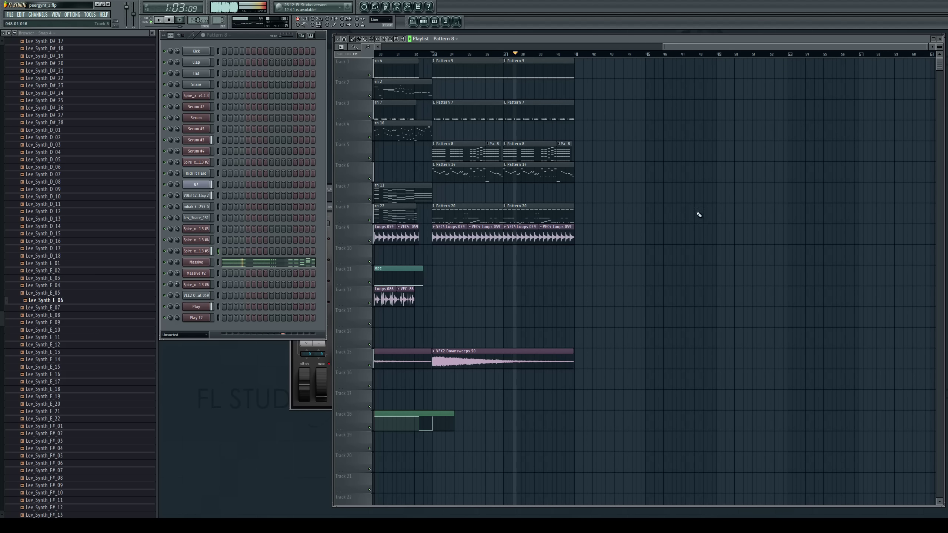
key("space")
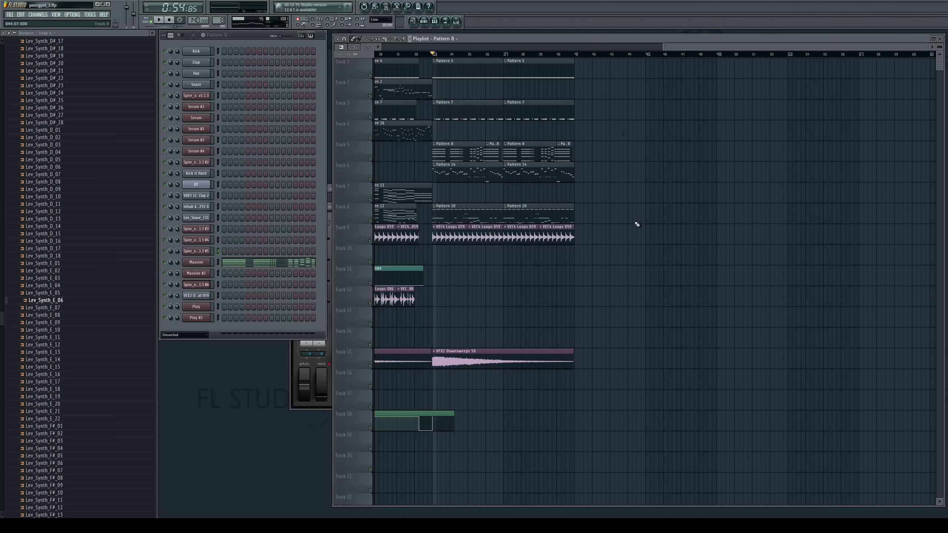
Clone Pattern 20 and replace both of its Track 8 clips at bars 33 and 37 with the clone
left_click(464, 210)
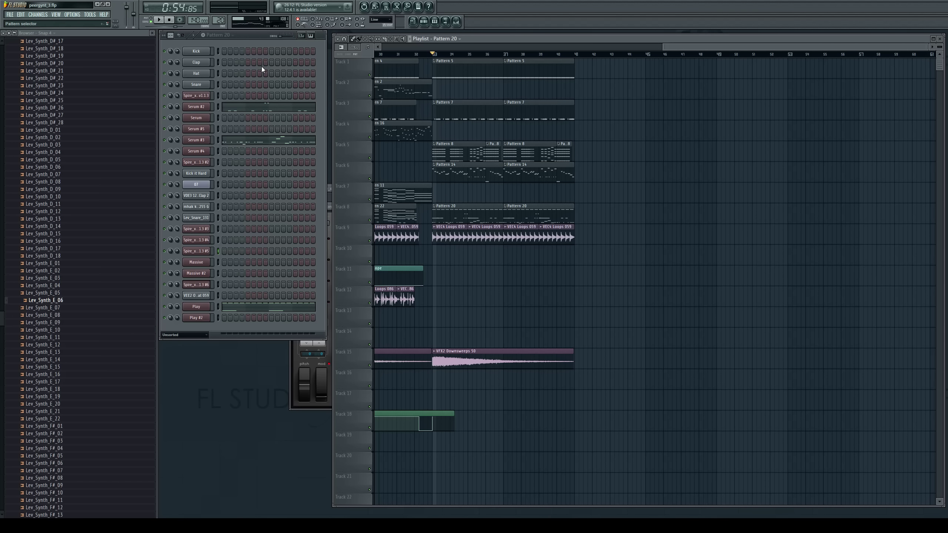
right_click(441, 211)
left_click_drag(431, 214, 436, 214)
right_click(526, 214)
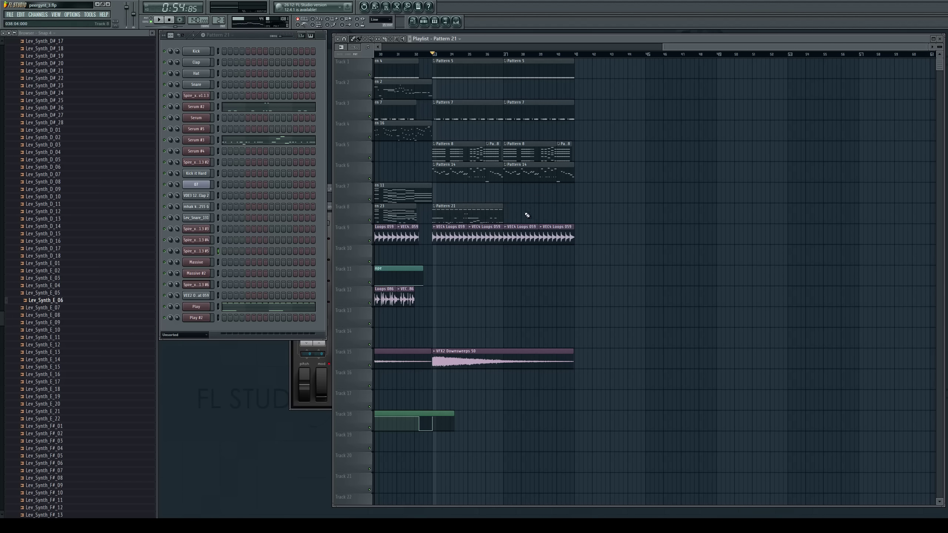
left_click_drag(508, 216, 503, 217)
Clear the Play channel's notes from Pattern 21 and play the section from bar 33
left_click(196, 308)
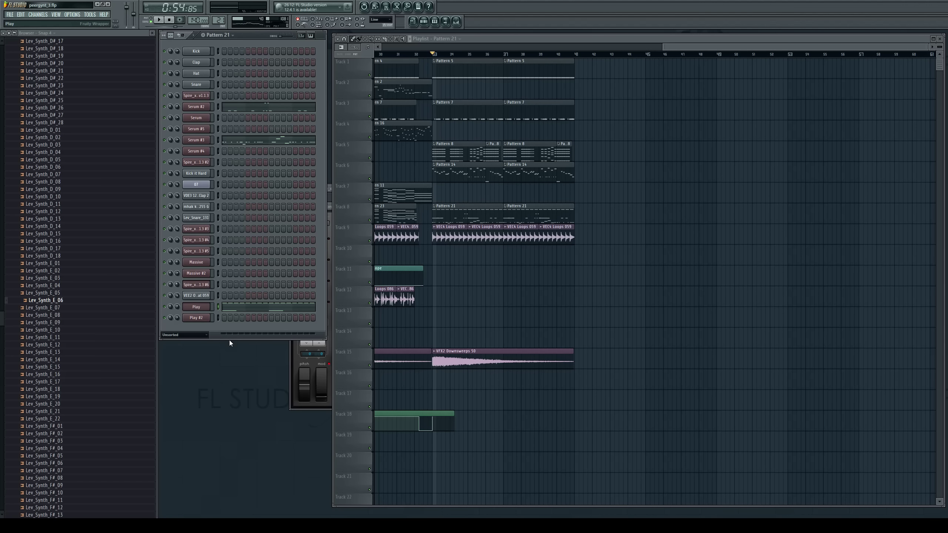
key("space")
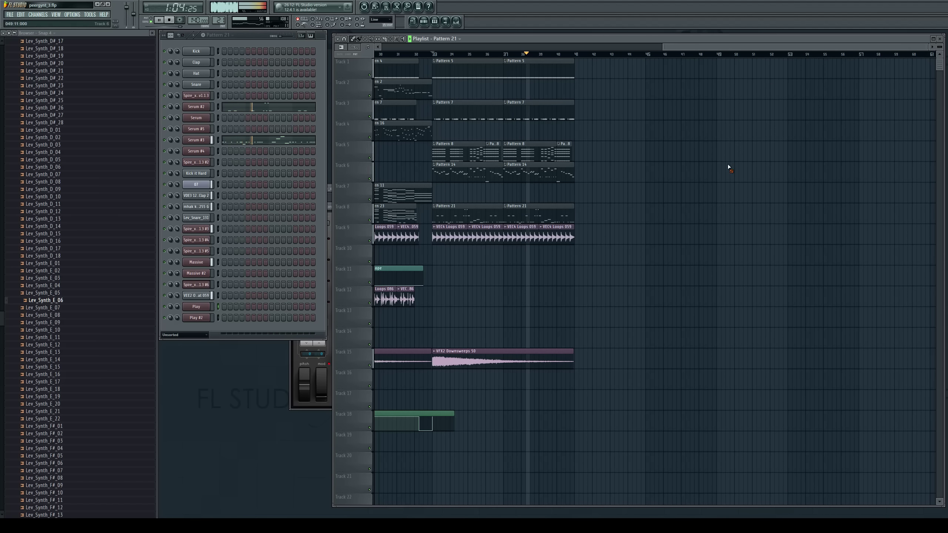
Select Pattern 7 and listen to its percussion in pattern mode
left_click(468, 110)
key("space")
left_click(145, 20)
key("space")
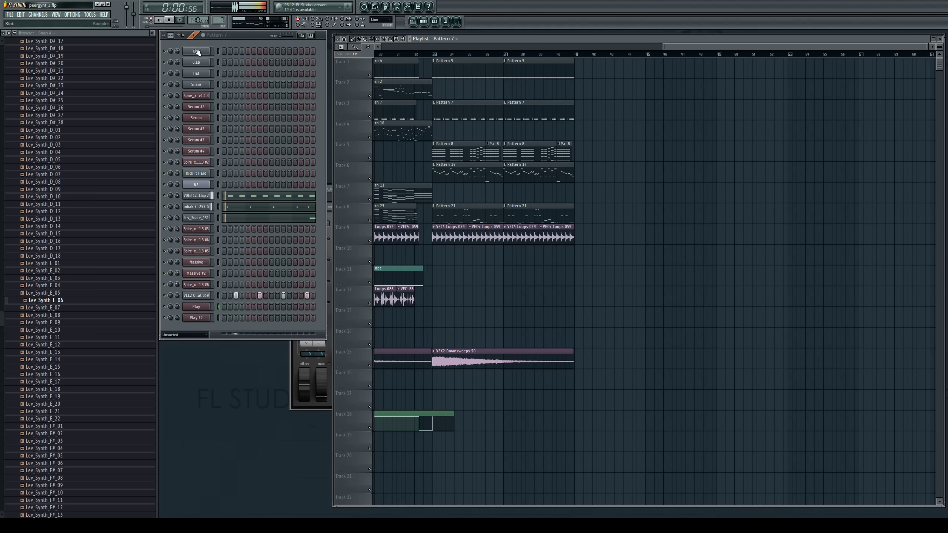
key("space")
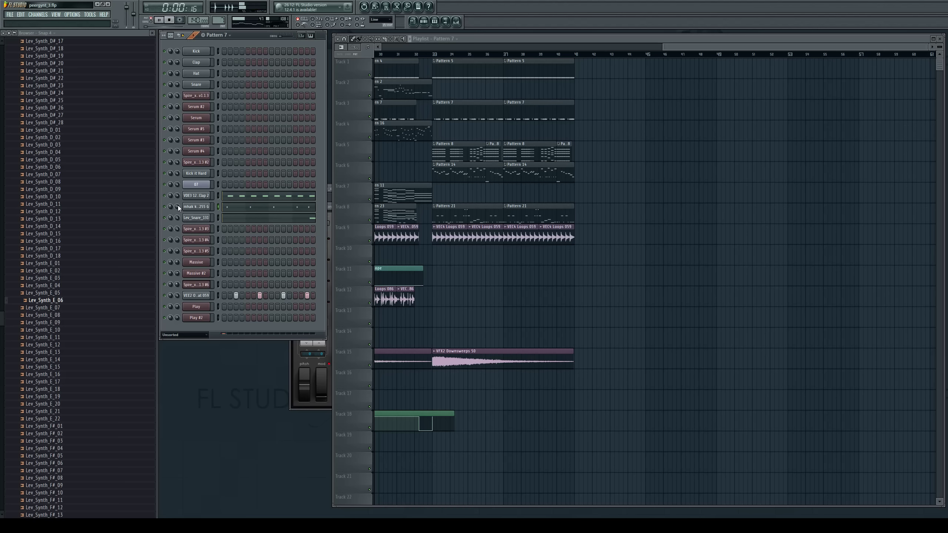
key("space")
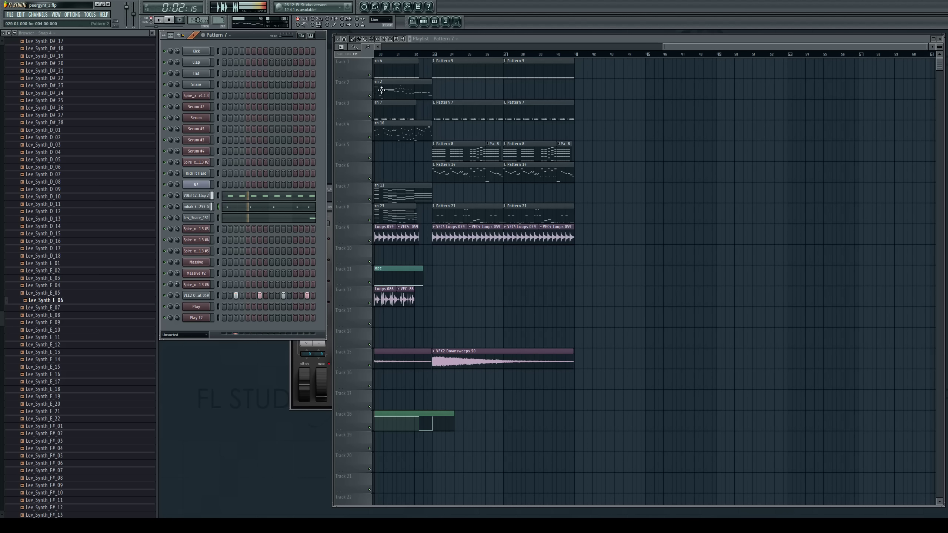
key("space")
left_click(218, 296)
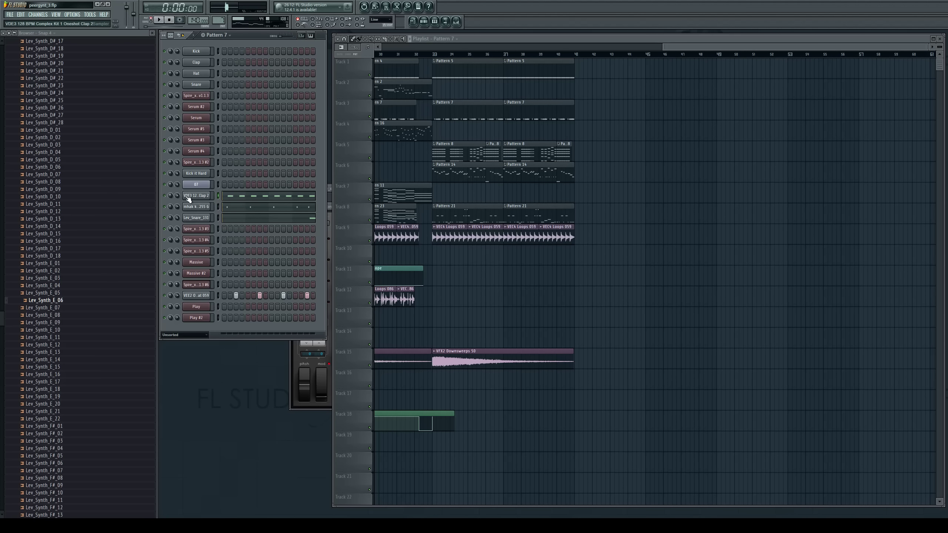
Play the song again from bar 33
left_click(432, 54)
key("space")
left_click(430, 55)
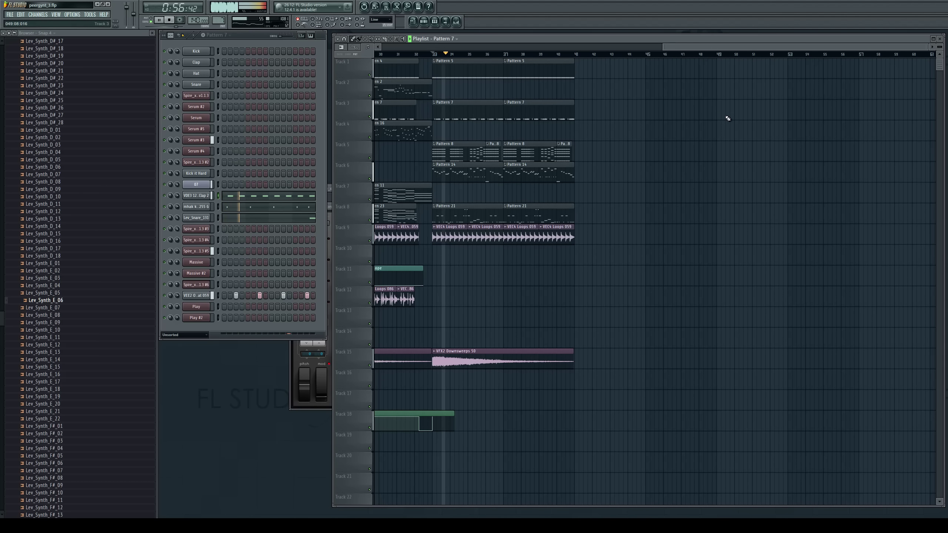
In Pattern 21, clone the Serum #2 channel and move Serum #2's notes onto the clone
left_click(504, 211)
key("space")
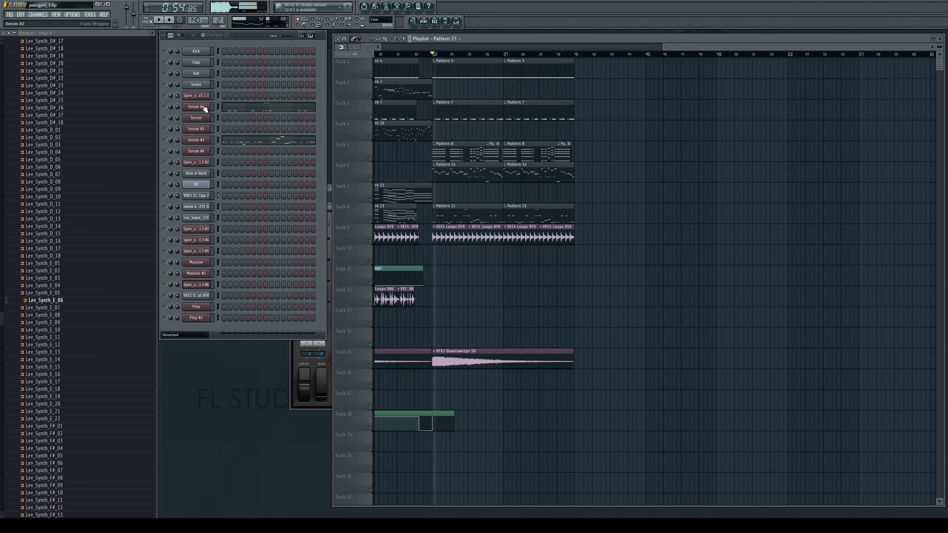
left_click(203, 107)
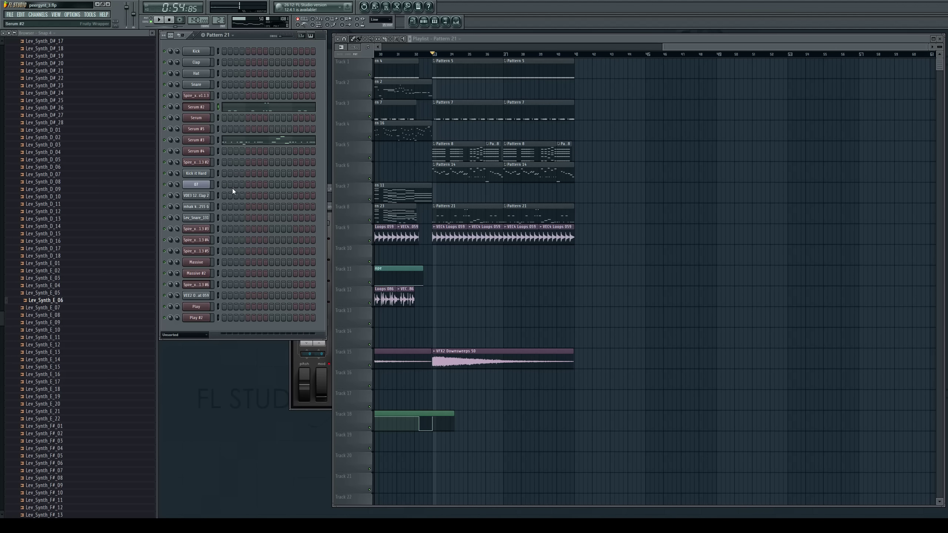
key("alt+c")
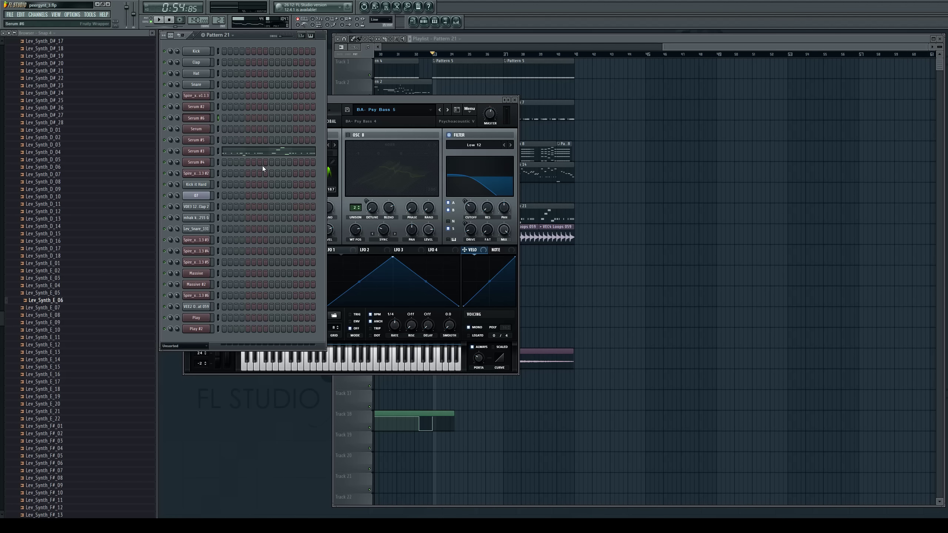
key("ctrl+v")
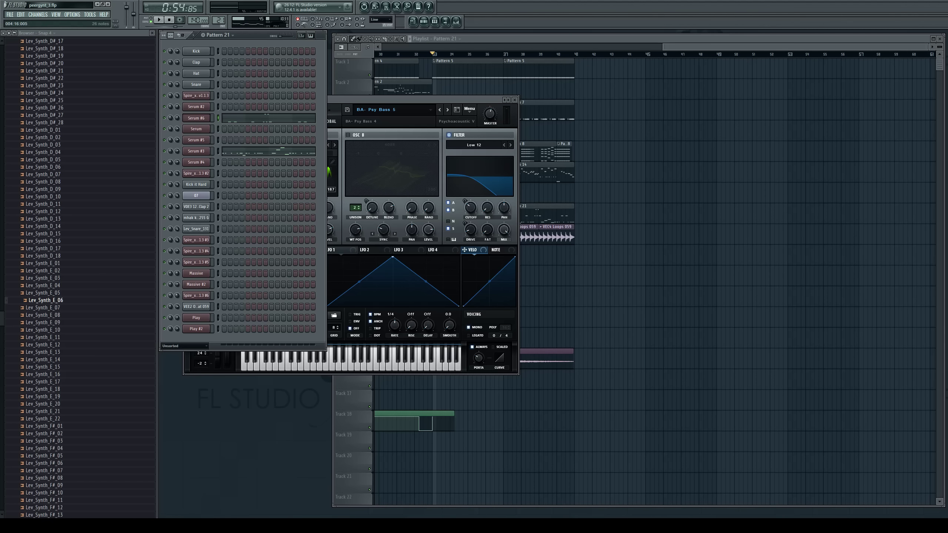
Load the BA Dance Shlap preset in Serum #6 and turn off its reverb effect while Pattern 21 plays
left_click(446, 110)
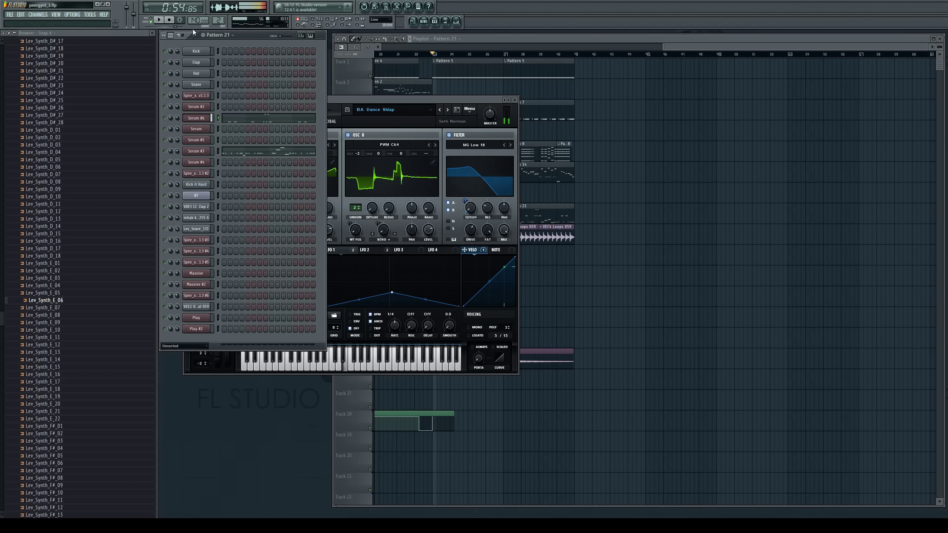
left_click(158, 19)
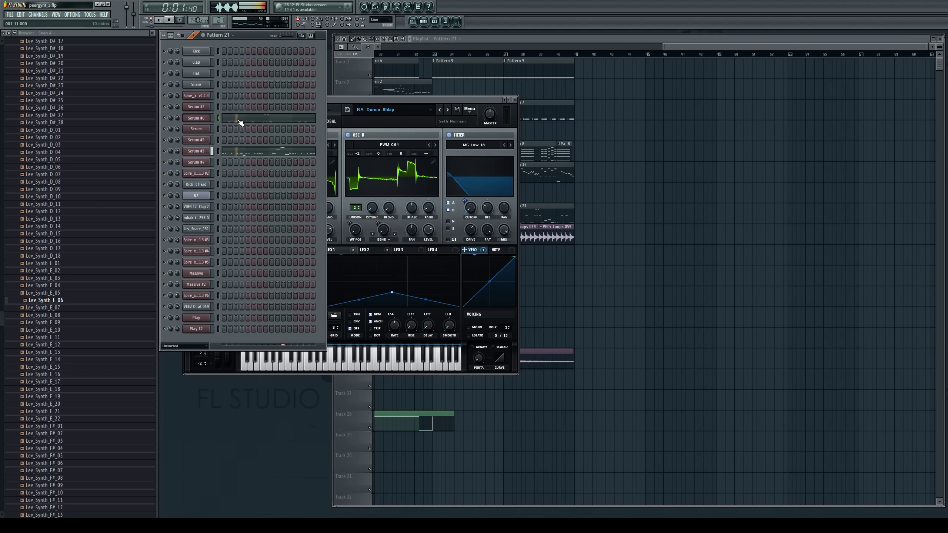
left_click_drag(370, 99, 555, 94)
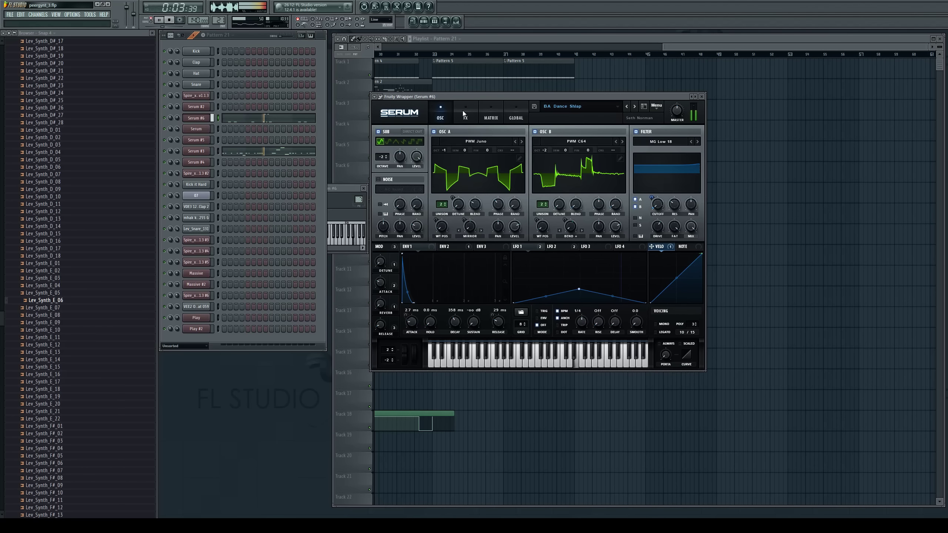
left_click(465, 114)
left_click(381, 210)
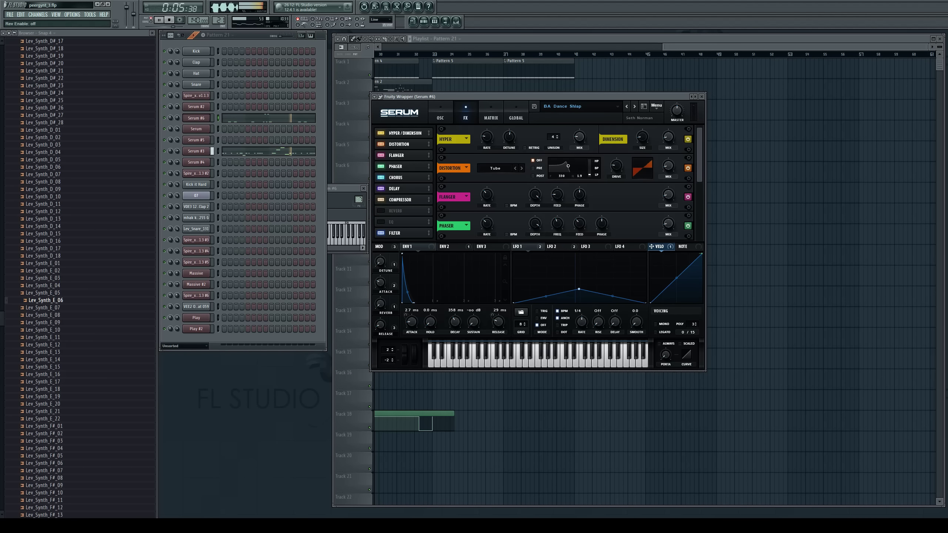
left_click(440, 118)
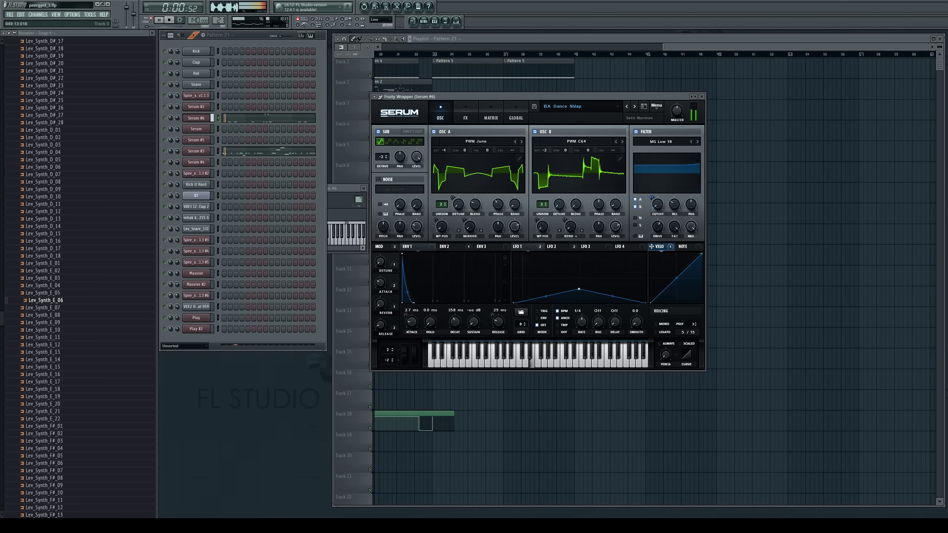
Listen to the song from bar 33 and inspect Serum #6's notes in the piano roll
left_click(498, 79)
key("l")
left_click(434, 55)
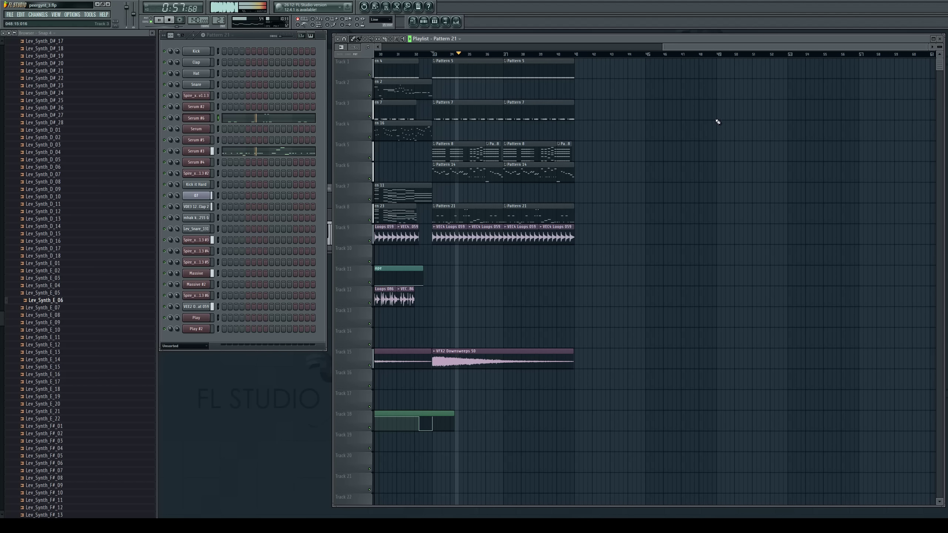
left_click(288, 119)
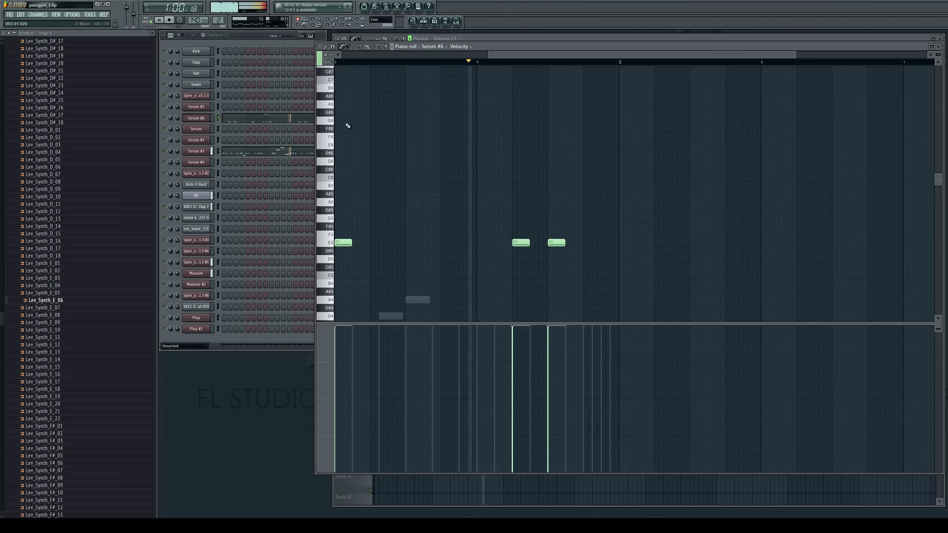
left_click(940, 46)
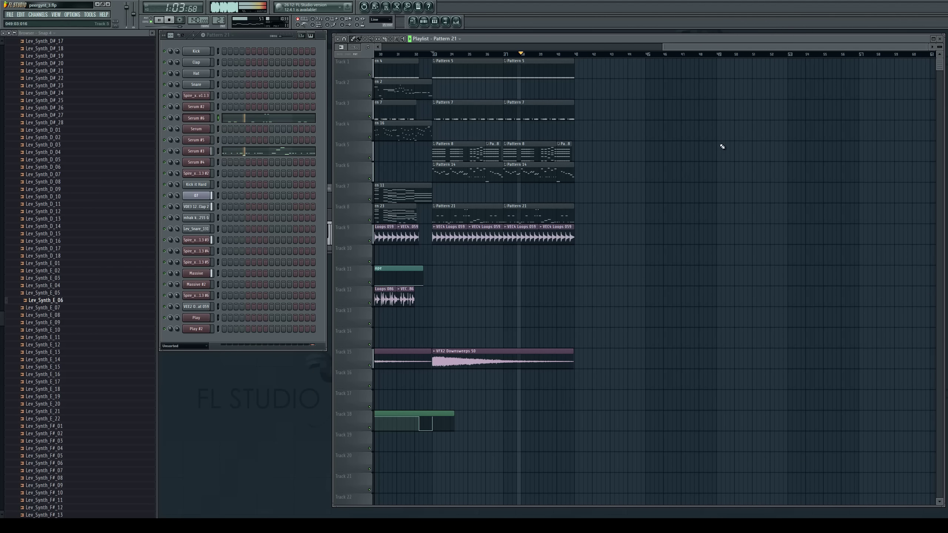
Play the song from bar 33 with Track 6's Pattern 14 clips muted and unmuted to compare the mix
key("space")
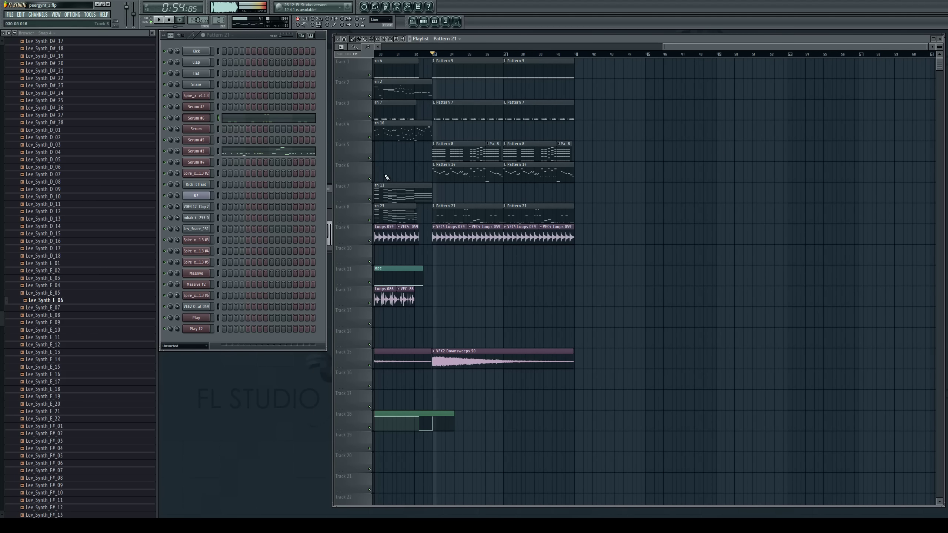
left_click_drag(408, 173, 507, 175)
key("space")
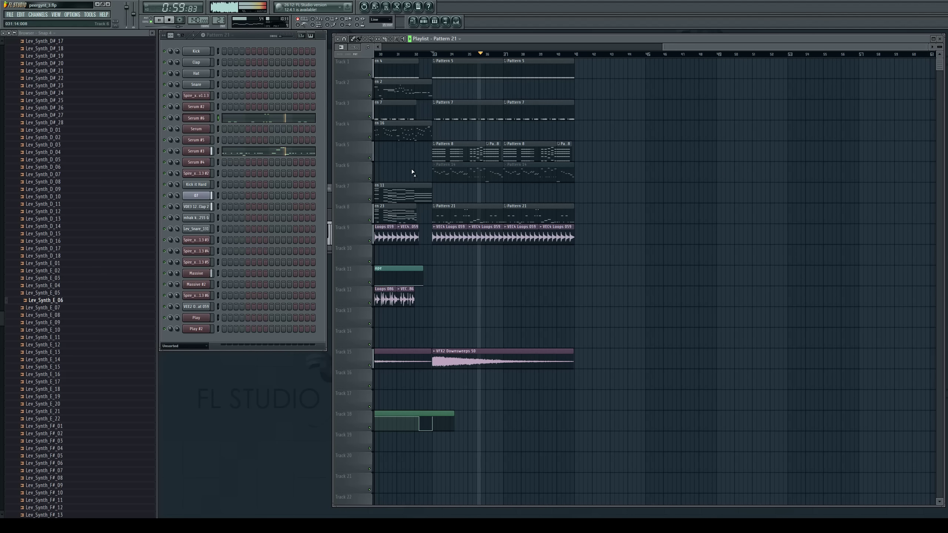
left_click_drag(410, 169, 626, 183)
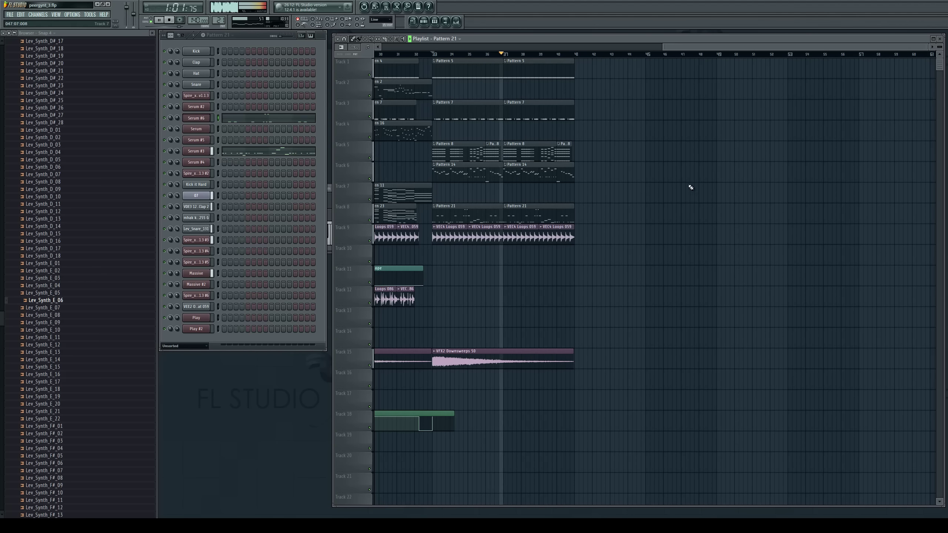
key("space")
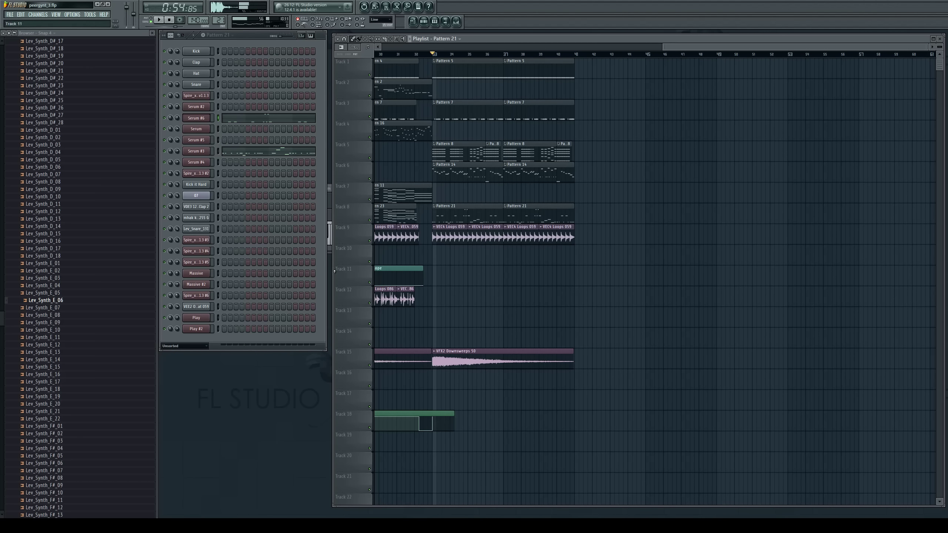
Play the song from bar 9 and review the arrangement up to bar 33
left_click_drag(673, 48, 413, 54)
left_click(509, 55)
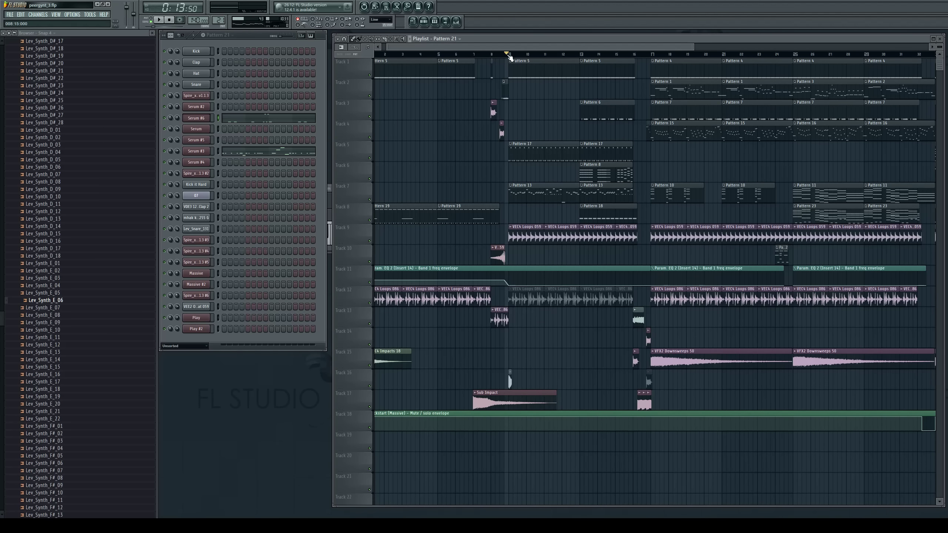
key("space")
left_click_drag(563, 46, 615, 53)
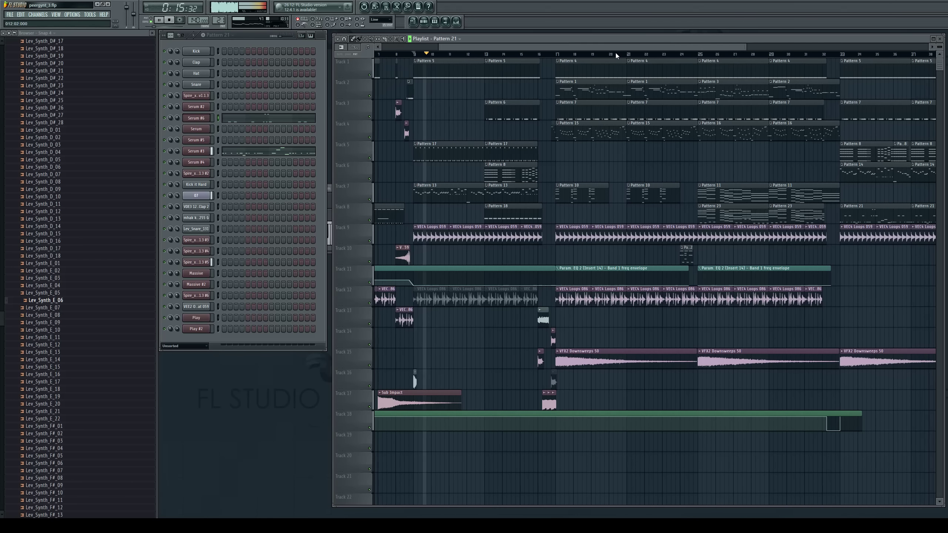
mouse_move(522, 47)
left_mouse_down()
mouse_move(538, 49)
mouse_move(518, 47)
left_mouse_up()
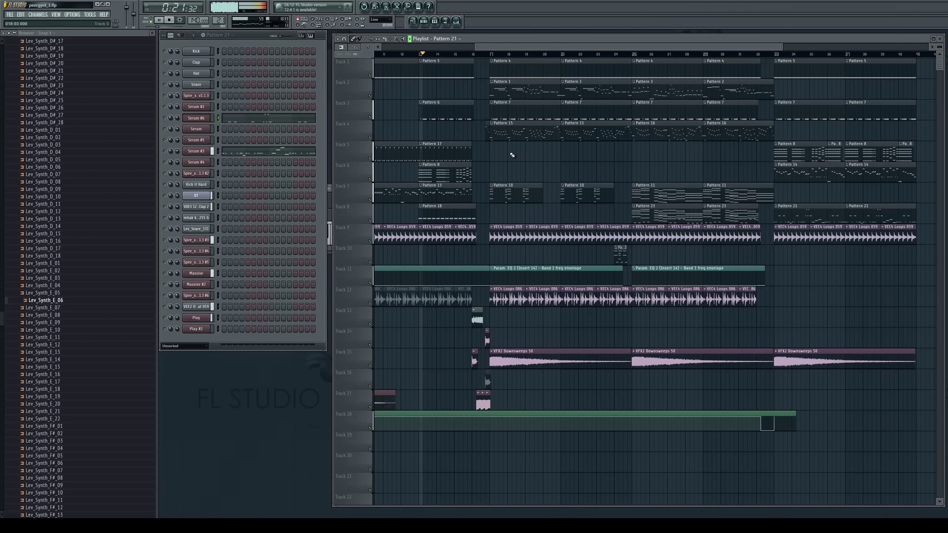
left_click_drag(537, 46, 555, 59)
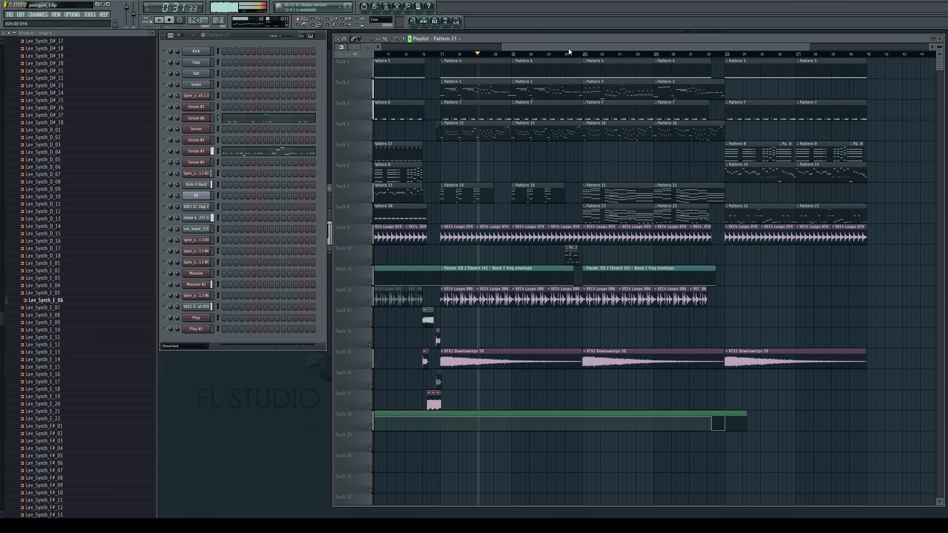
left_click_drag(569, 49, 596, 52)
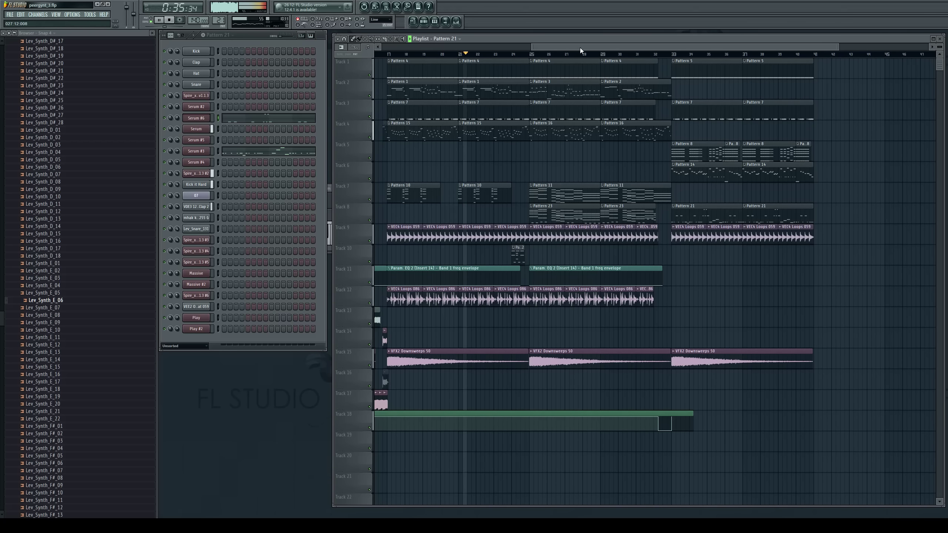
left_click_drag(579, 47, 668, 76)
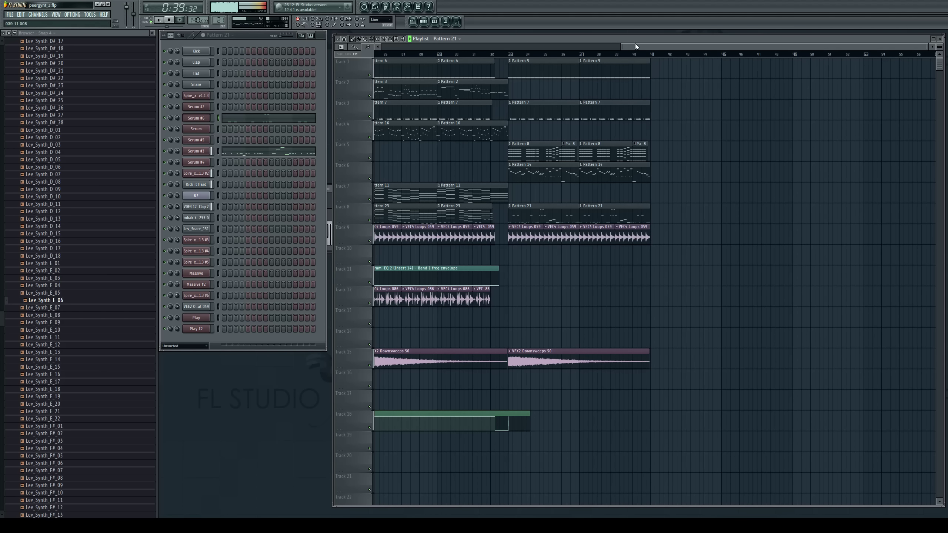
left_click_drag(636, 45, 527, 43)
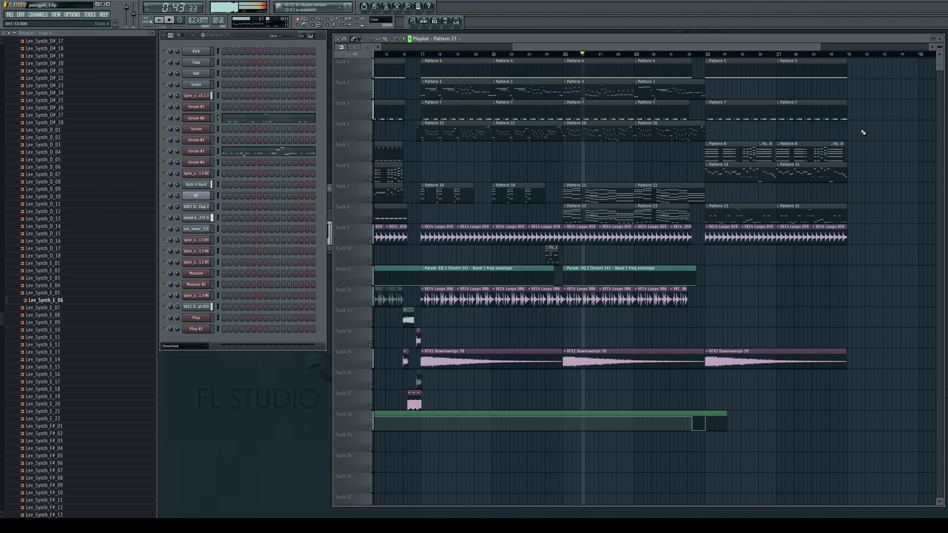
key("space")
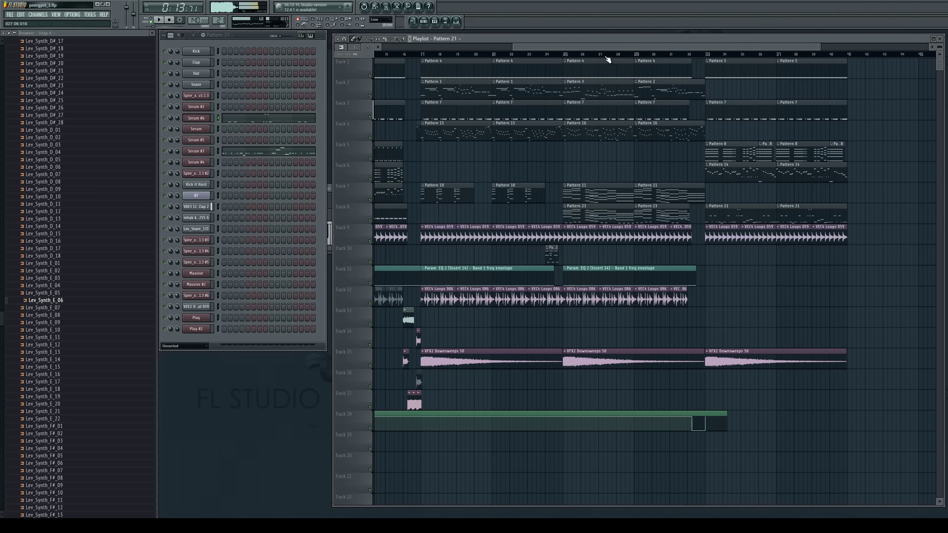
Set the playback position to bar 26, select Pattern 11, and add another Spire channel below Spire #6
left_click(582, 55)
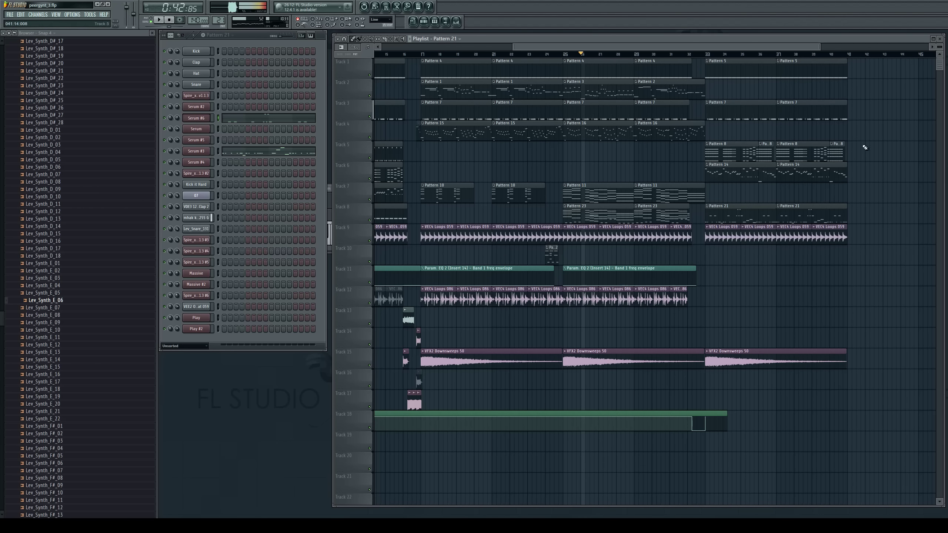
left_click(572, 215)
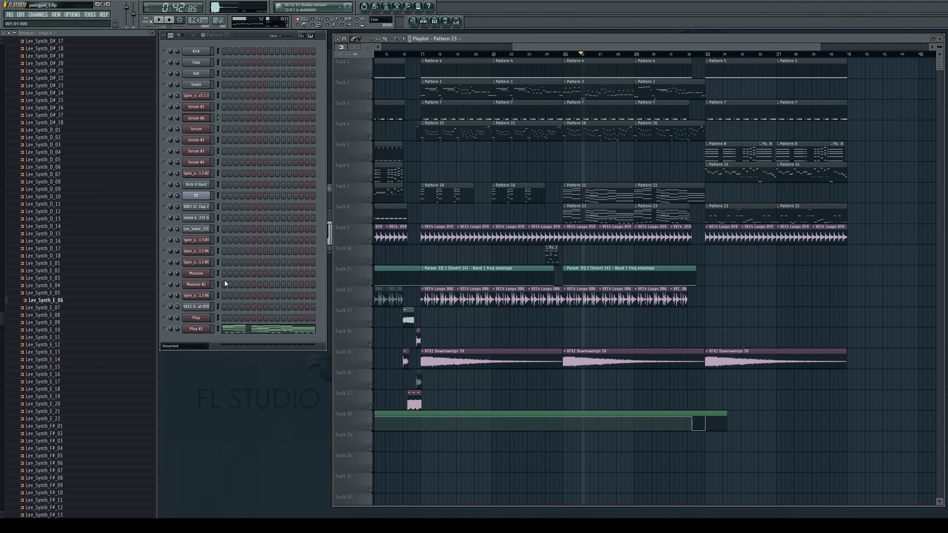
left_click(605, 203)
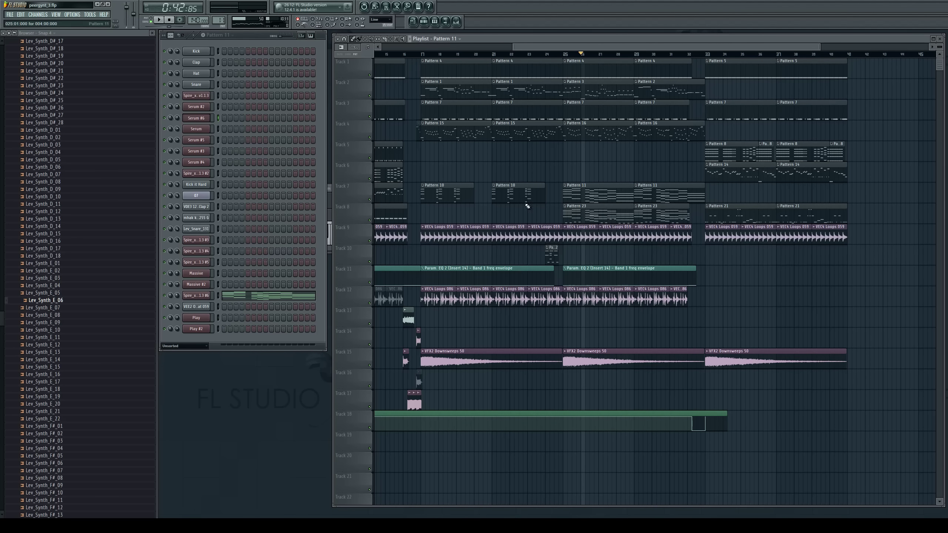
left_click(215, 295)
key("b")
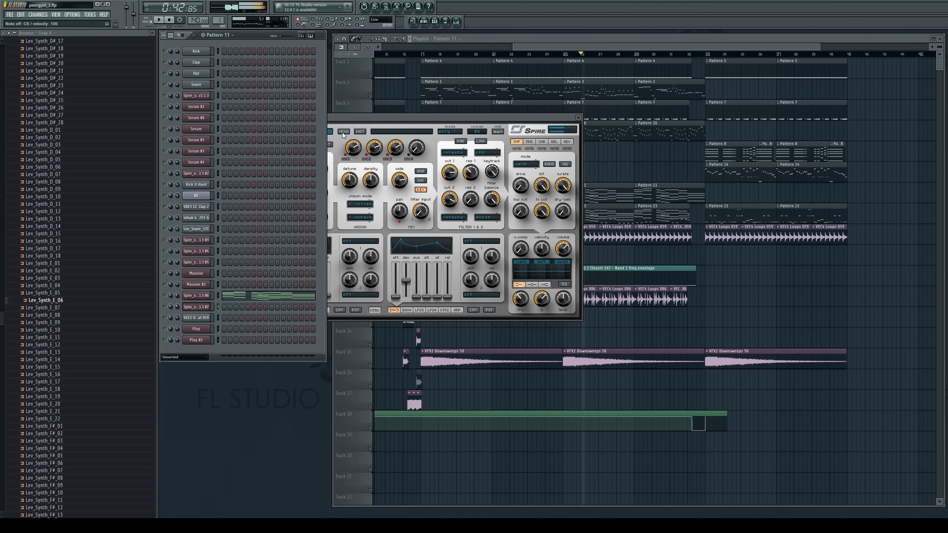
Audition several presets in Spire #7 by playing test notes
left_click_drag(354, 118, 433, 116)
left_click(406, 131)
left_click(280, 391)
key("e")
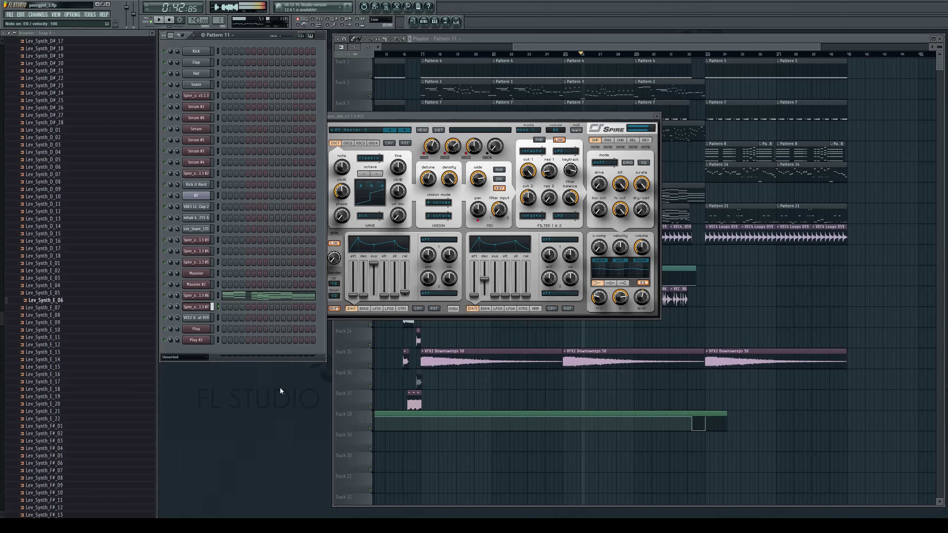
left_click(406, 133)
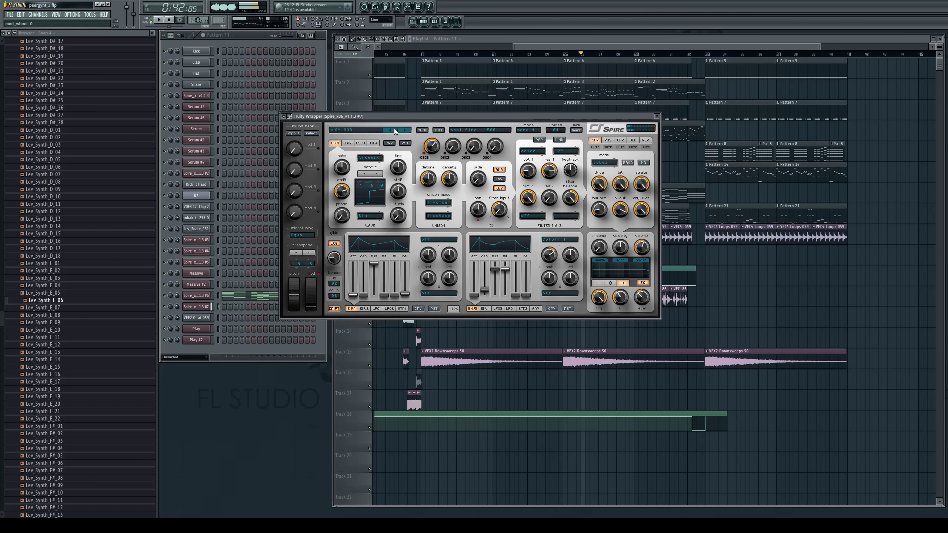
left_click(245, 410)
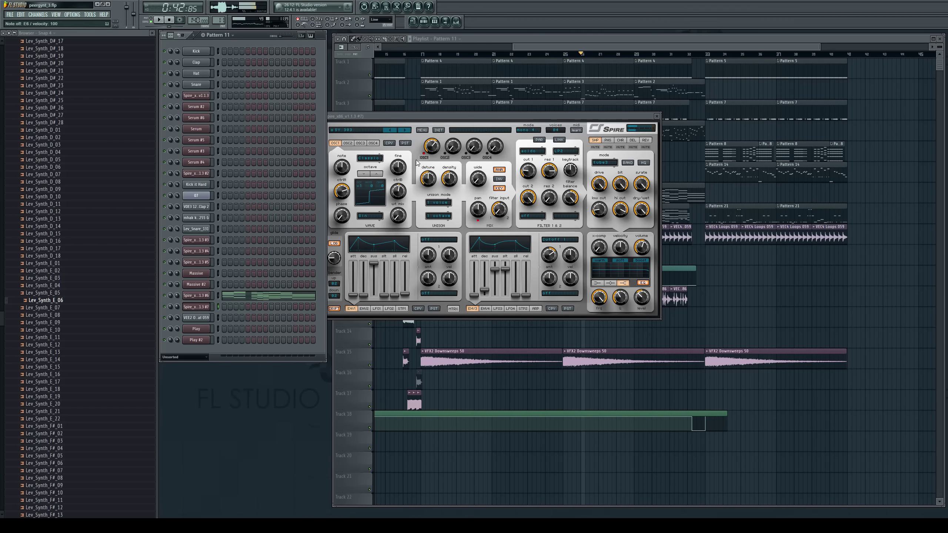
left_click(394, 130)
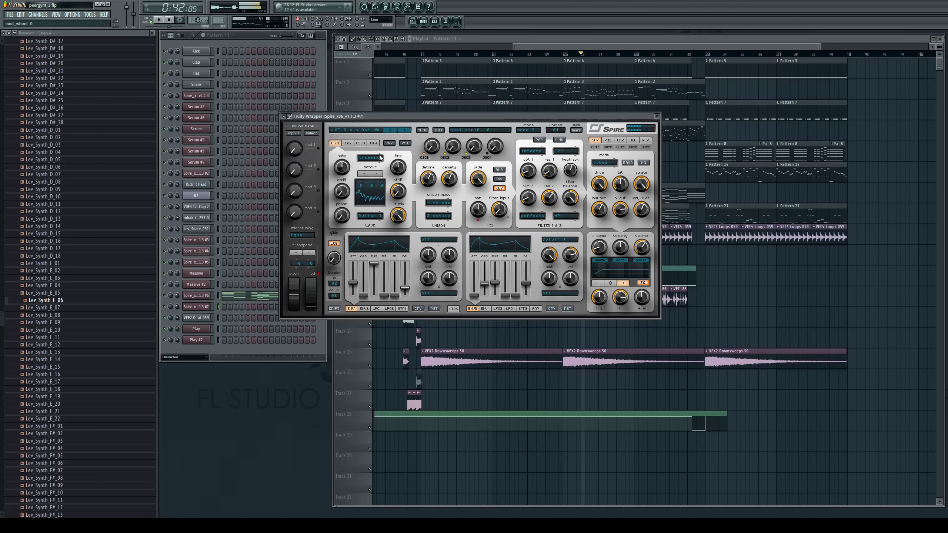
left_click(273, 369)
left_click(396, 133)
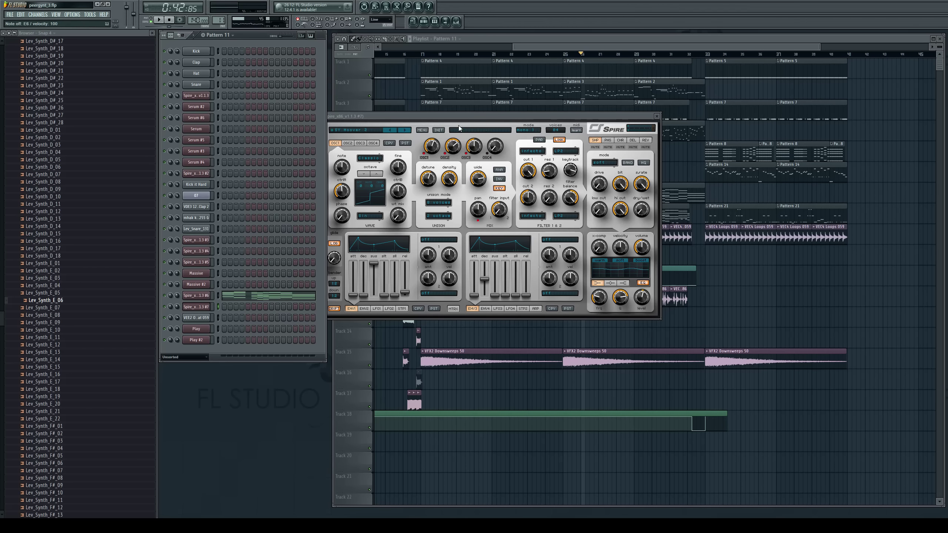
Raise envelope 3's decay and lower envelope 2's decay in Spire #7, checking the sound with test notes
left_click_drag(470, 117, 547, 118)
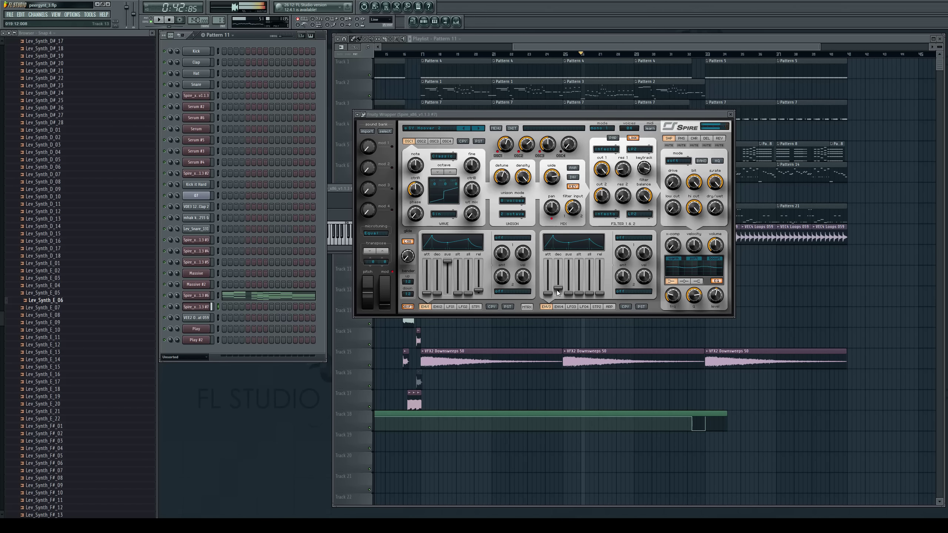
left_click_drag(558, 290, 559, 284)
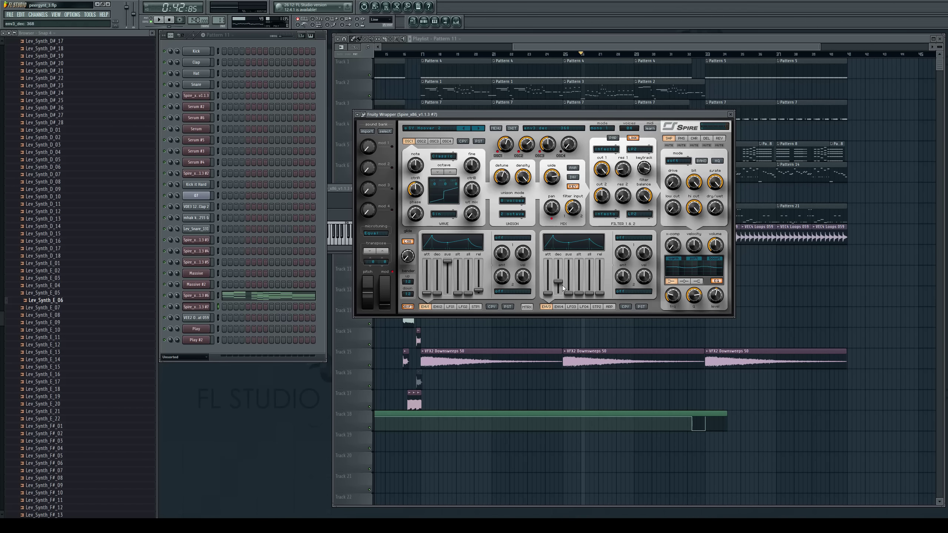
left_click_drag(558, 293, 560, 286)
left_click(434, 141)
left_click(421, 142)
left_click(437, 306)
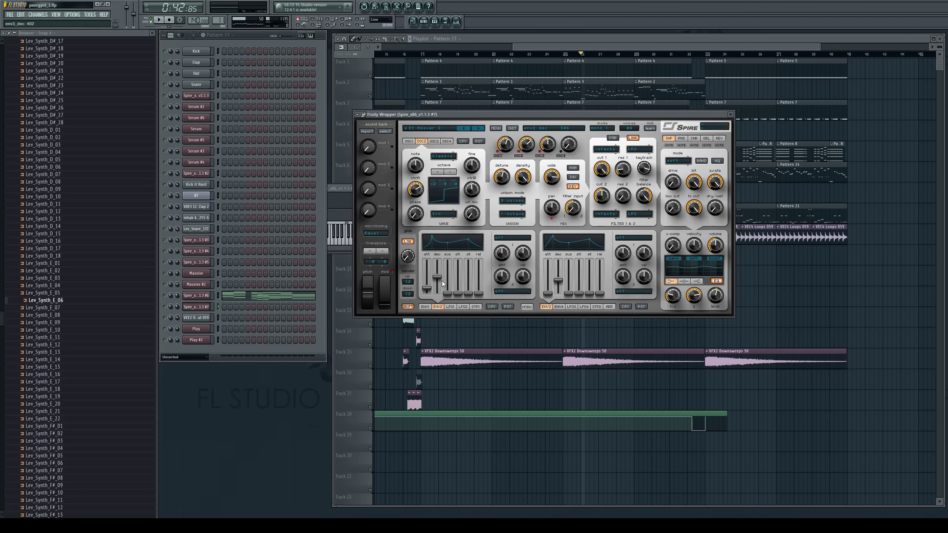
left_click_drag(436, 271, 436, 276)
left_click(298, 395)
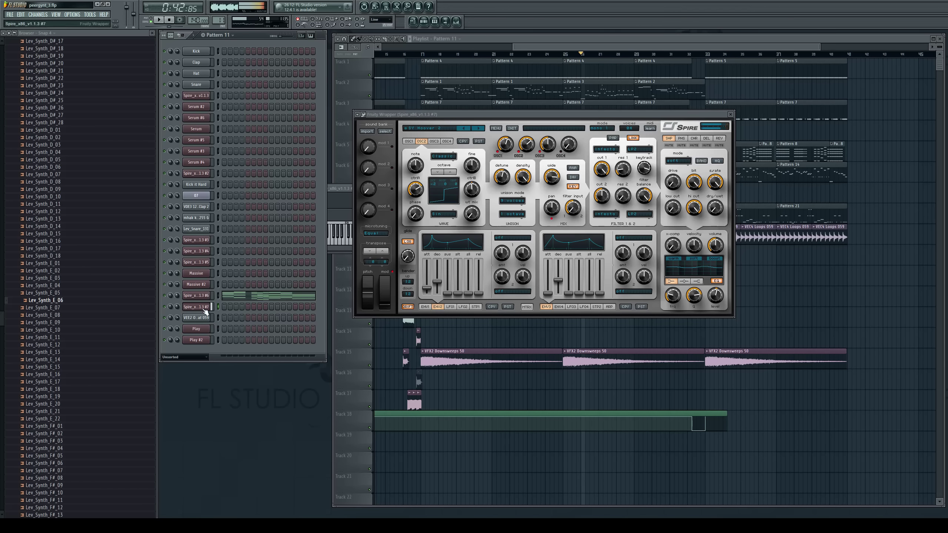
Draw a one-beat E7 note at bar 2 for Spire #7, lower it to E6, and compare octaves during playback
key("F7")
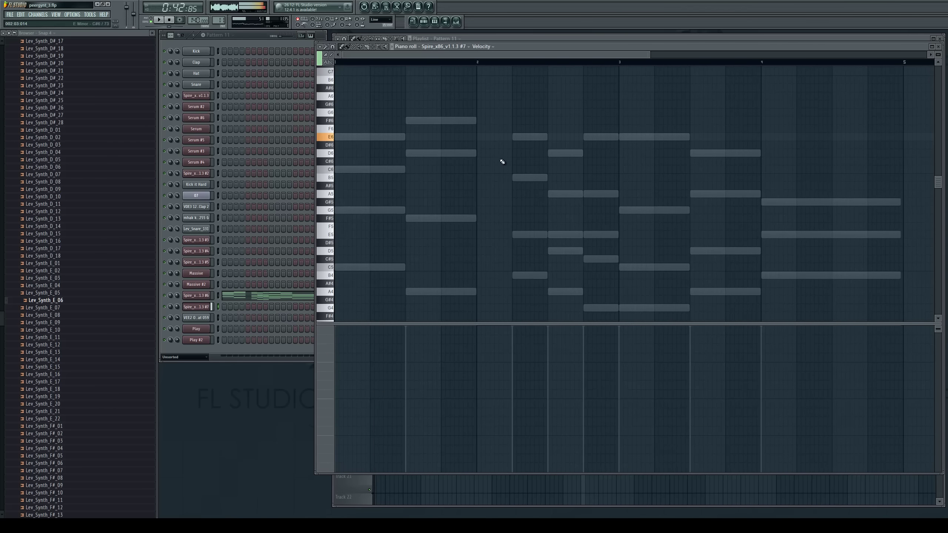
scroll(504, 157, "up", 3)
left_click(480, 113)
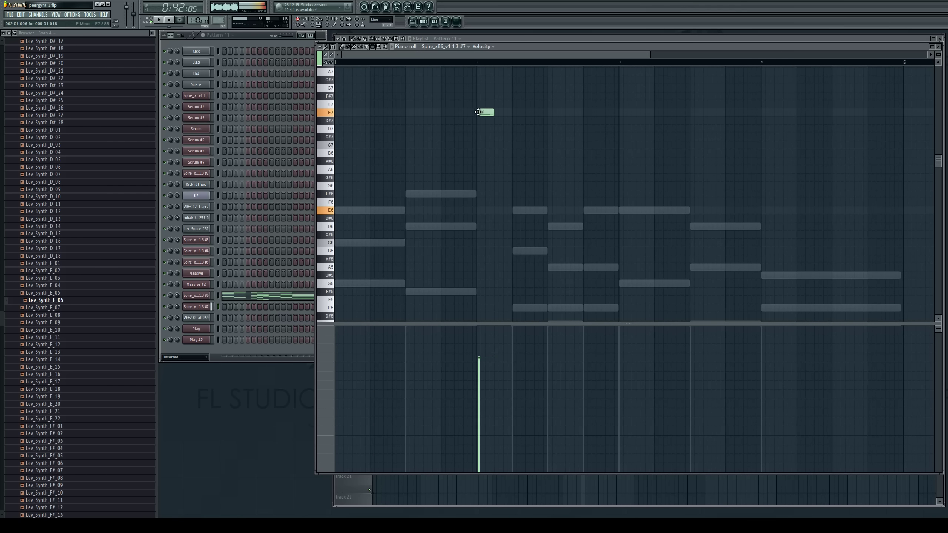
left_click_drag(484, 113, 487, 114)
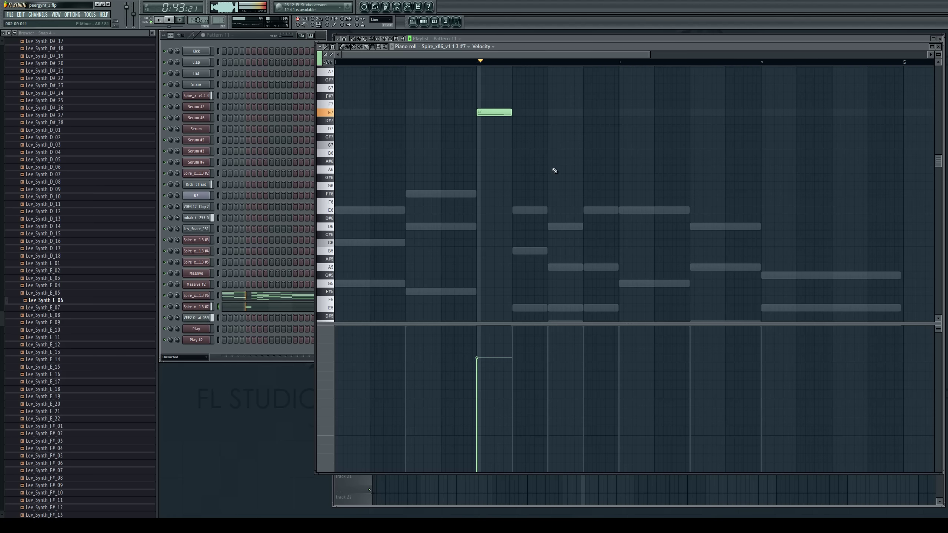
key("ctrl+Down")
key("space")
key("space")
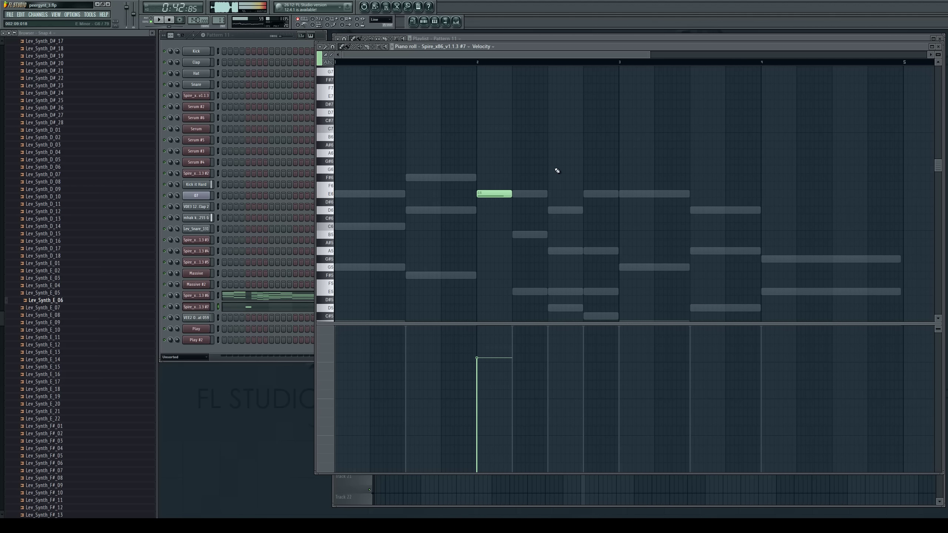
key("ctrl+Down")
key("space")
key("space")
key("ctrl+Up")
Switch Spire #7 to the Tribal Dance preset and try it with test notes
left_click(190, 306)
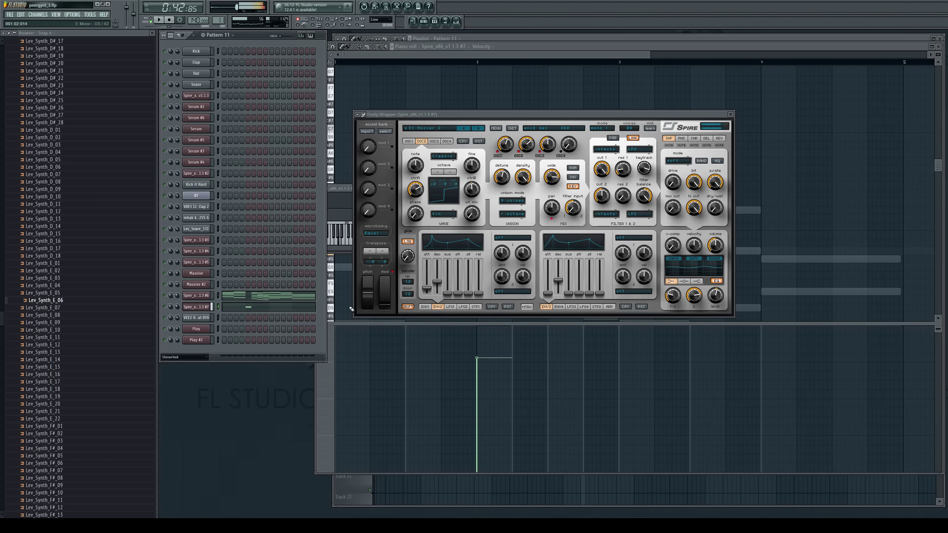
left_click(478, 128)
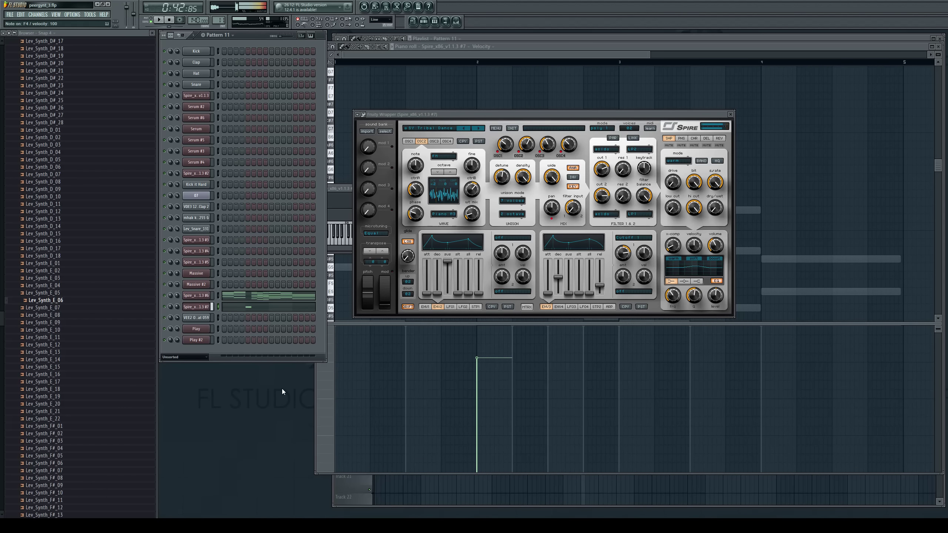
left_click(467, 74)
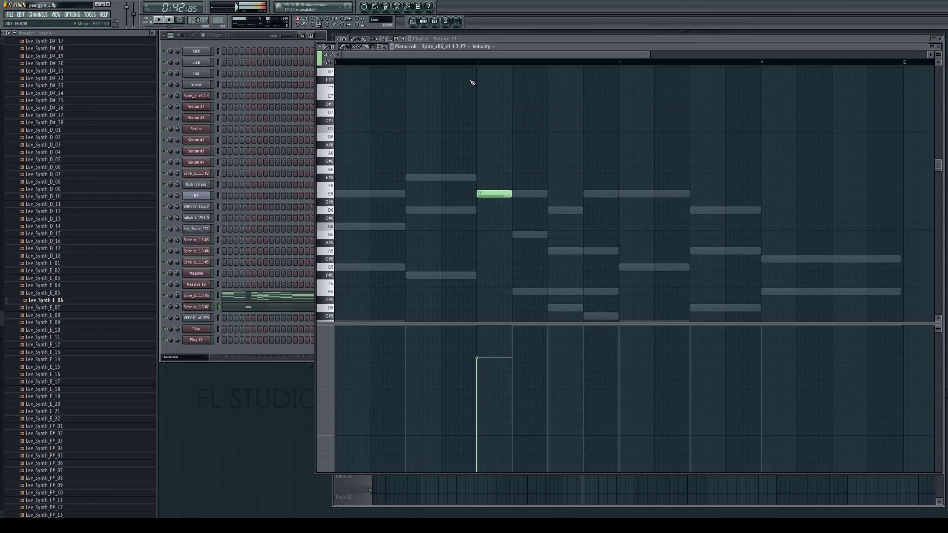
Replace Spire #7's E6 note with an E4 note at bar 2 and a shorter E5 note half a beat after it, and play
right_click(487, 193)
scroll(485, 224, "down", 4)
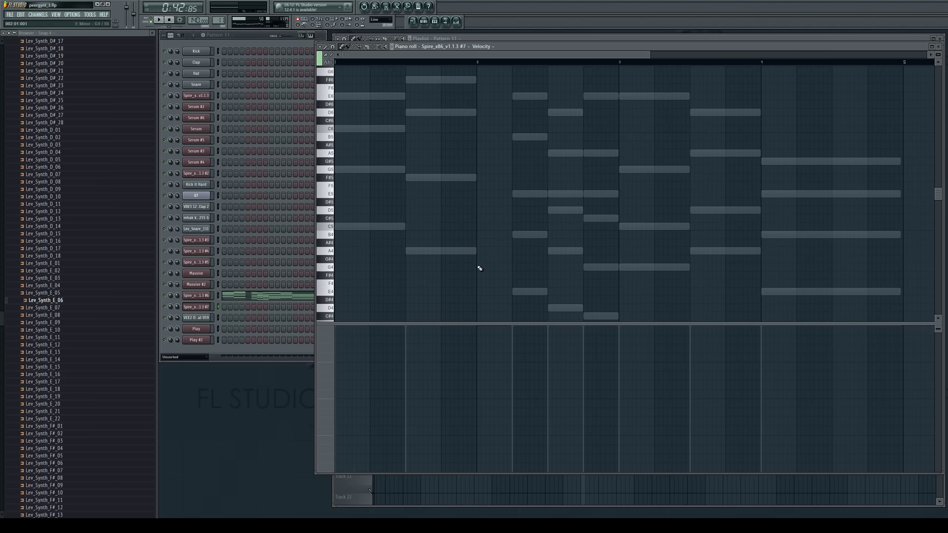
left_click(486, 292)
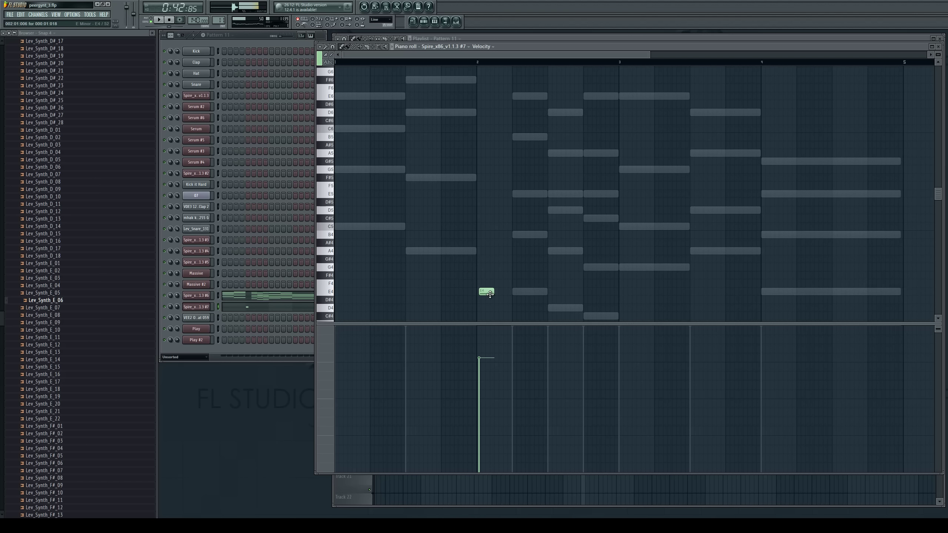
left_click_drag(488, 295, 486, 295)
left_click(498, 194)
left_click(515, 193)
right_click(515, 195)
key("space")
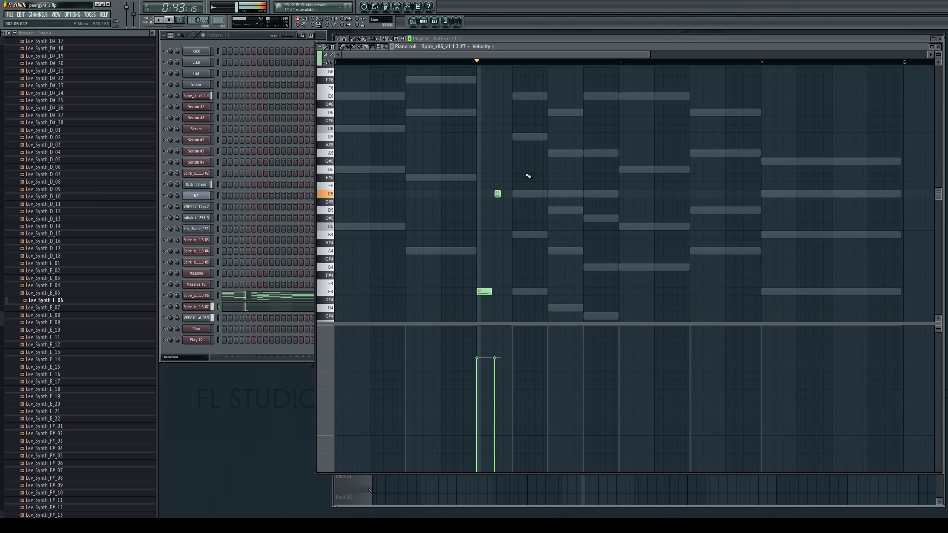
Play back Pattern 11 from bar 2 to check the Spire #7 E4 and E5 notes
key("space")
key("space")
key("space")
Advance through Spire #7's presets beyond Tribal Dance, trying the different sounds with test notes
left_click(195, 306)
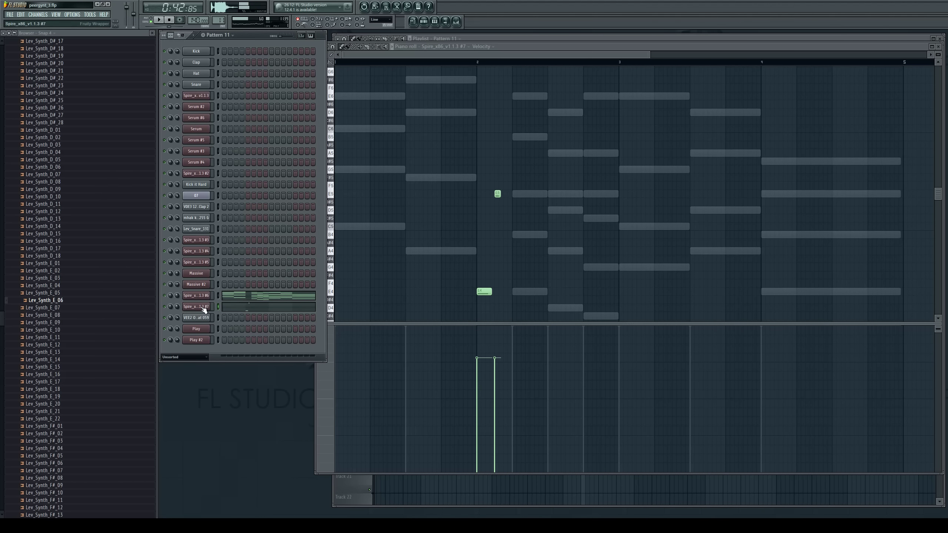
left_click(479, 129)
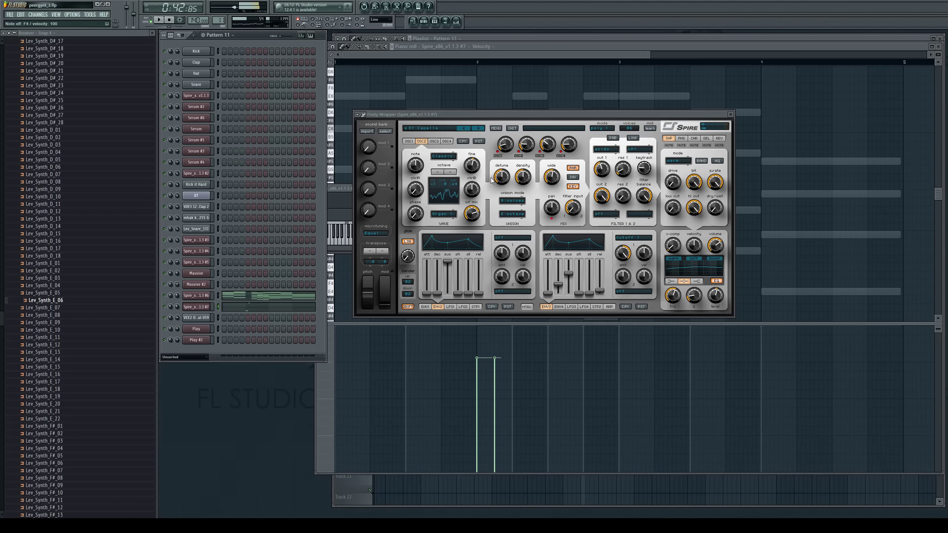
left_click(478, 129)
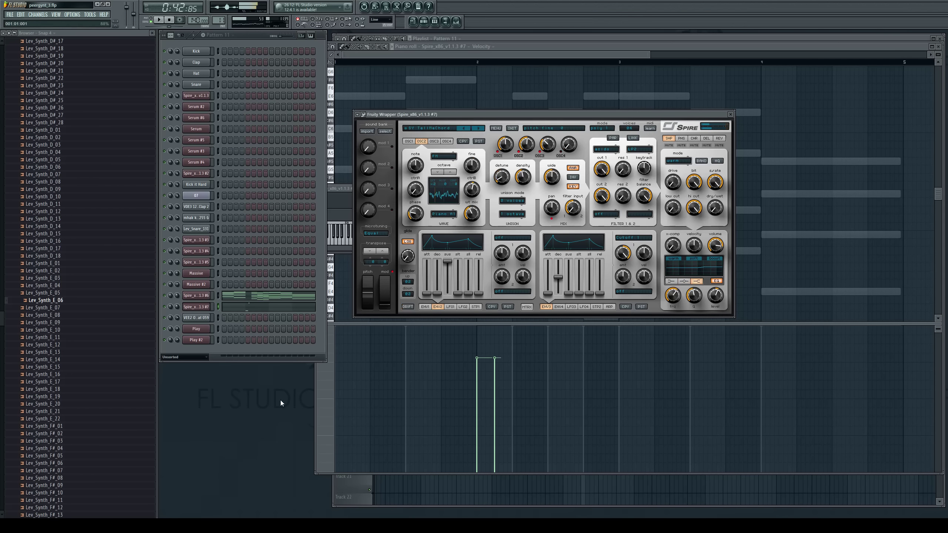
left_click(475, 129)
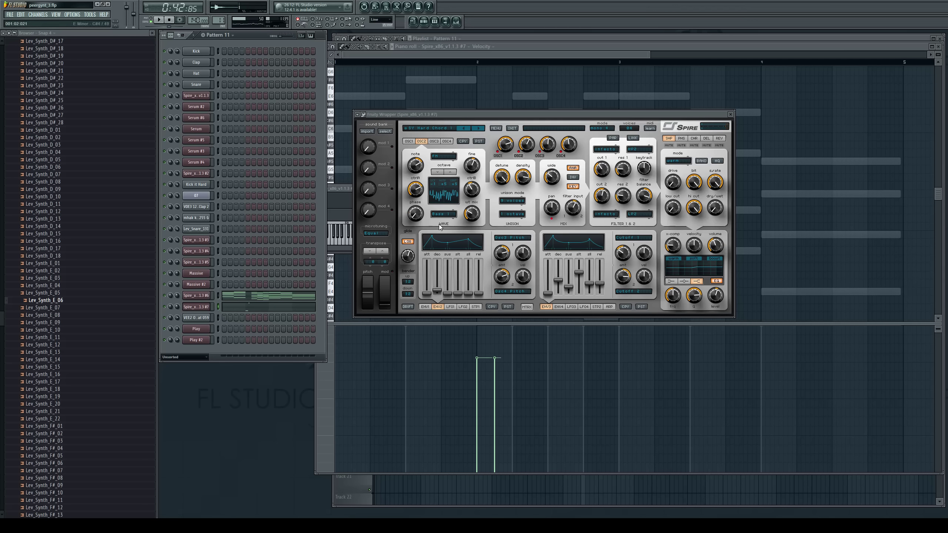
left_click(478, 129)
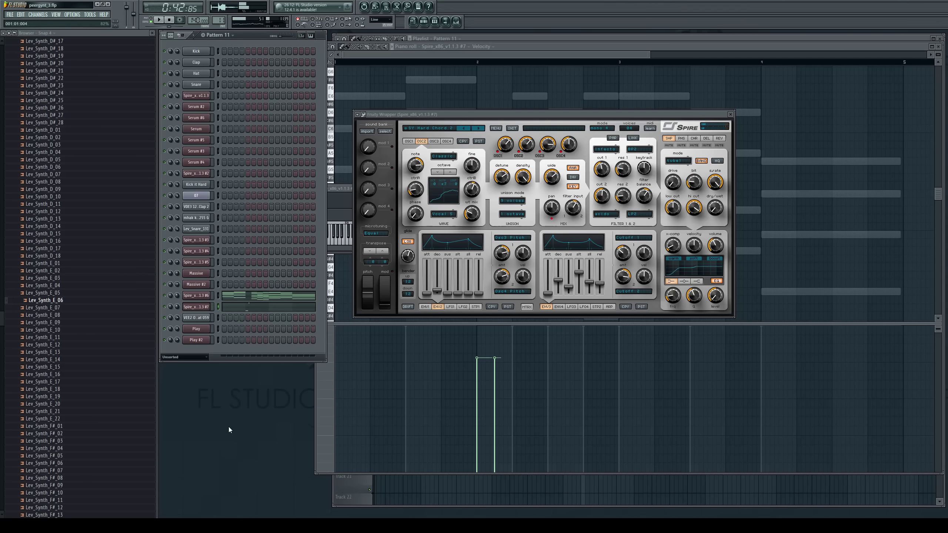
left_click(482, 128)
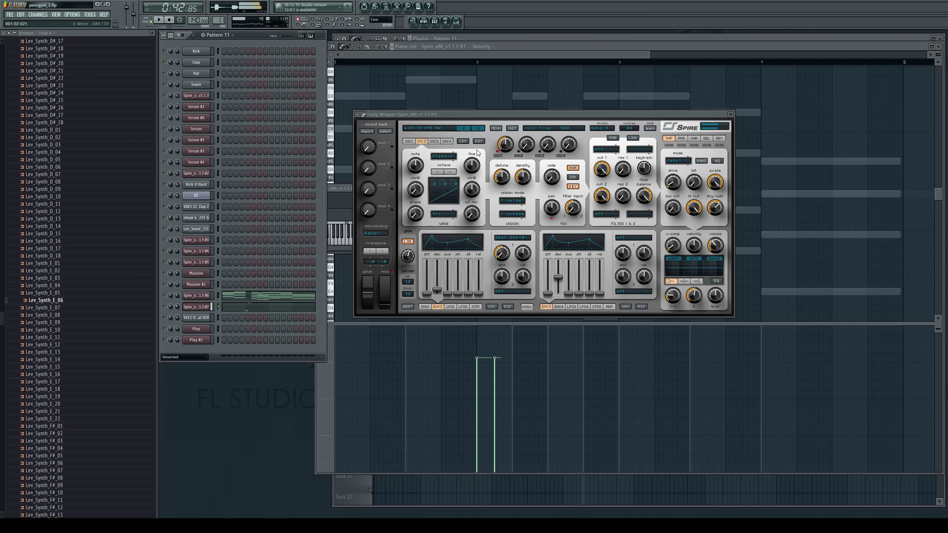
left_click(479, 129)
left_click(438, 127)
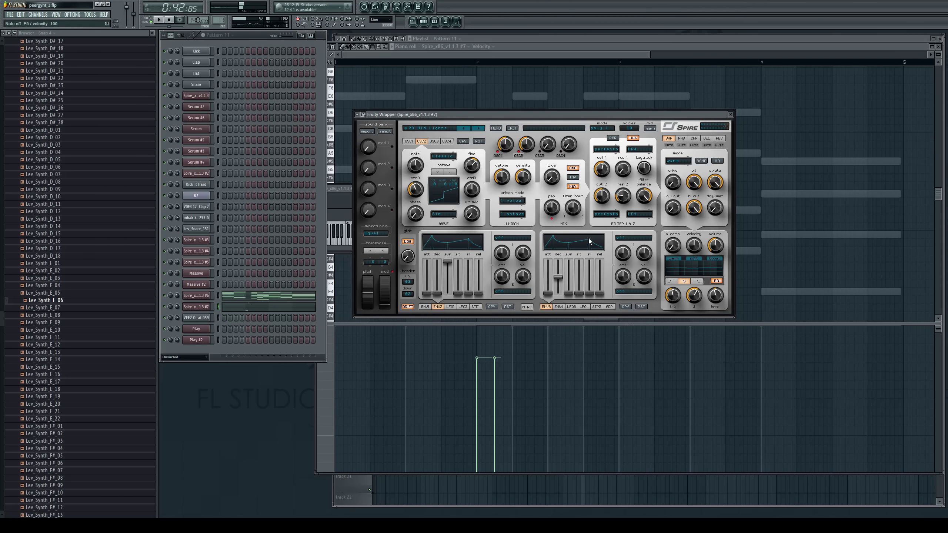
Step through the presets of the Spire #7 synth, auditioning each one to find a suitable sound
left_click(532, 290)
left_click(218, 416)
key("c")
left_click(462, 129)
left_click(227, 437)
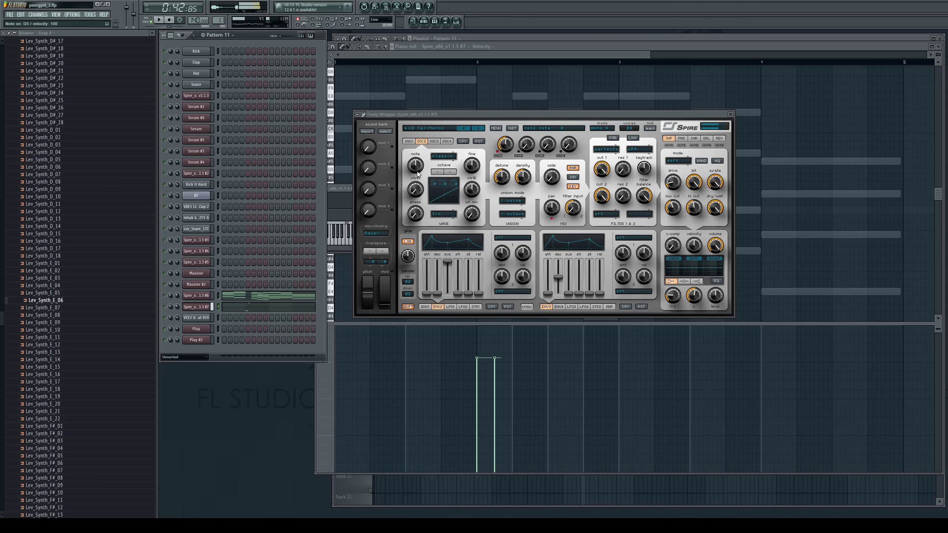
left_click(464, 128)
left_click(201, 427)
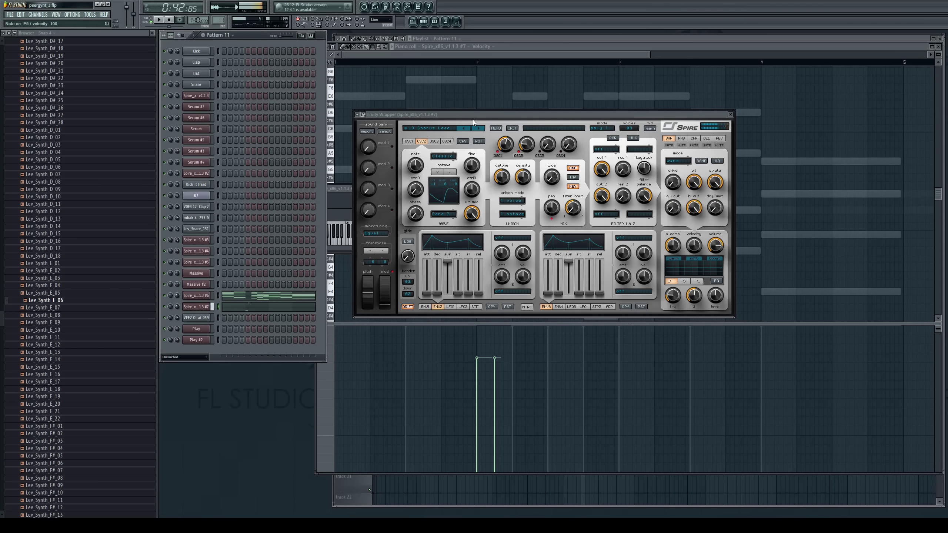
left_click(464, 128)
left_click(209, 421)
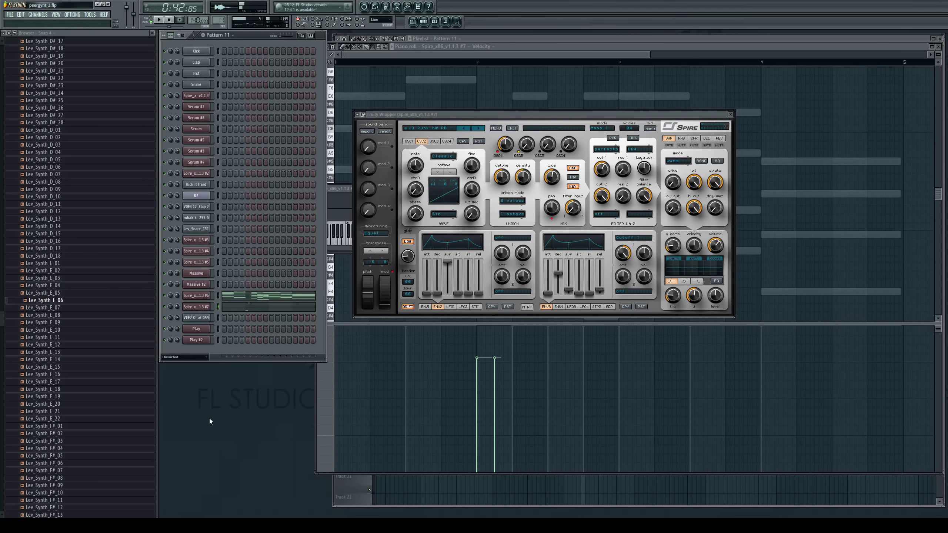
Audition the adjacent Spire preset and return to the preset before it
left_click(464, 128)
left_click(266, 379)
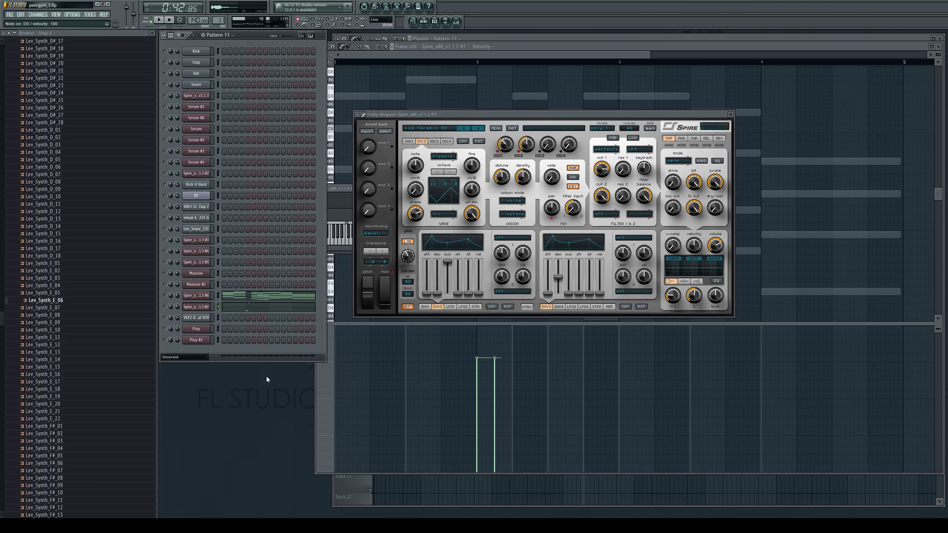
left_click(478, 129)
left_click(237, 412)
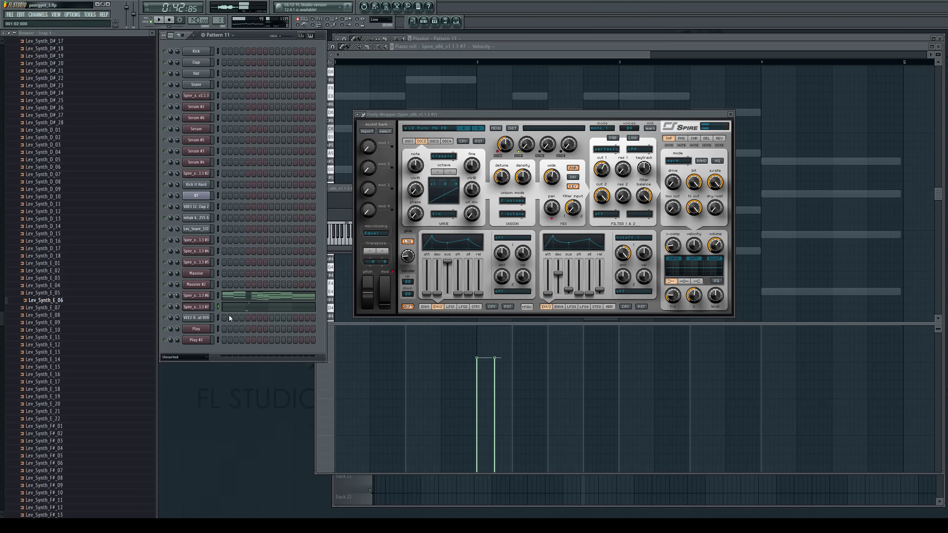
Replace the two Spire #7 notes in bar 2 of Pattern 11 with a D3 at its start followed by an E3
left_click(247, 307)
left_click(235, 304)
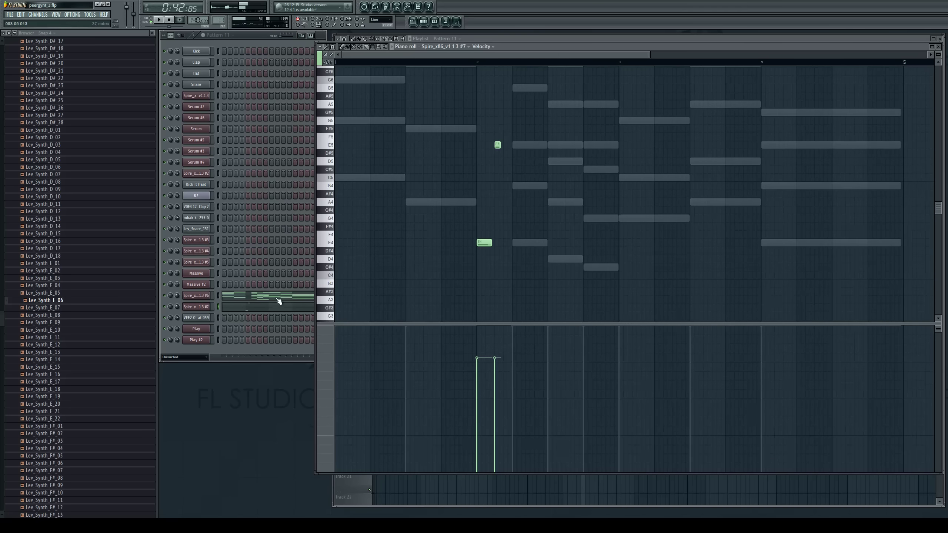
right_click(486, 241)
scroll(488, 257, "down", 5)
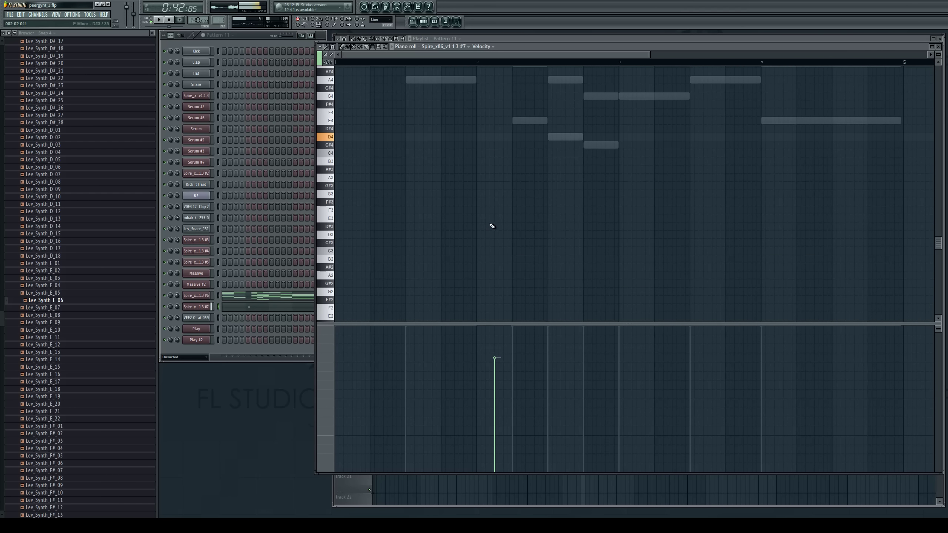
left_click(478, 233)
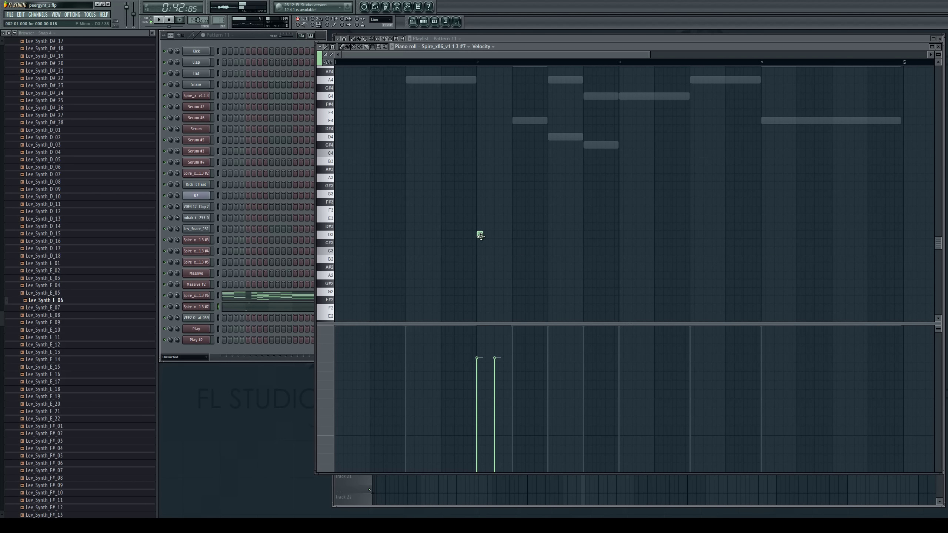
left_click(495, 219)
scroll(517, 155, "up", 4)
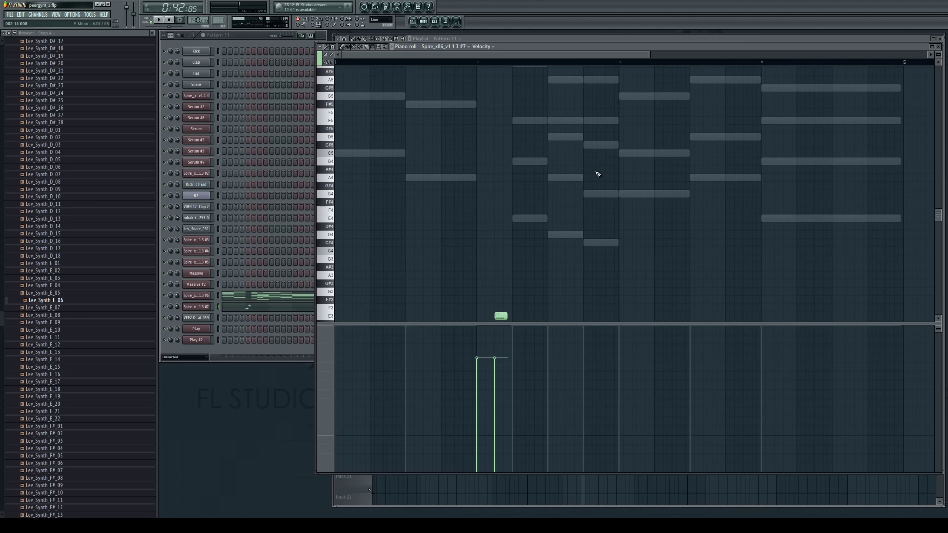
Duplicate the D3 and E3 notes one octave higher as D4 and E4, and close the piano roll
scroll(597, 174, "down", 2)
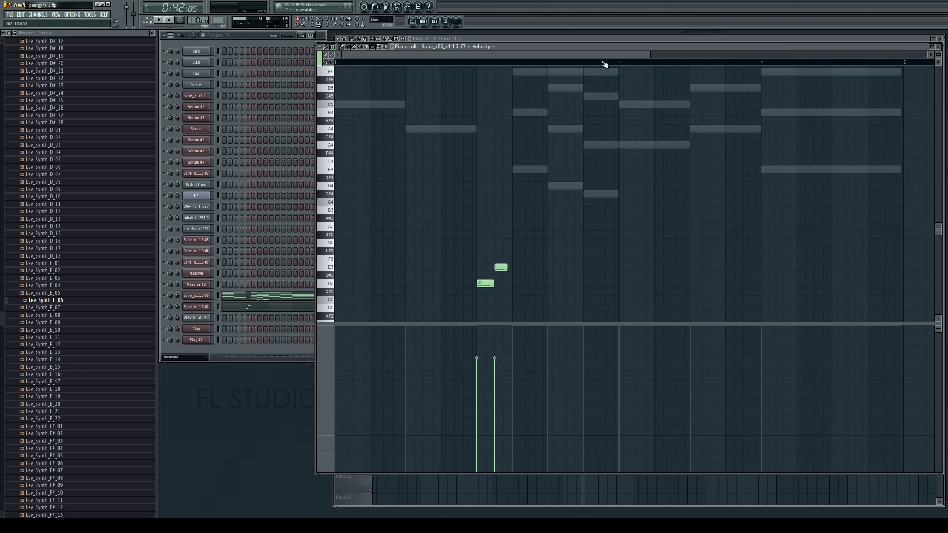
left_click_drag(522, 52, 560, 51)
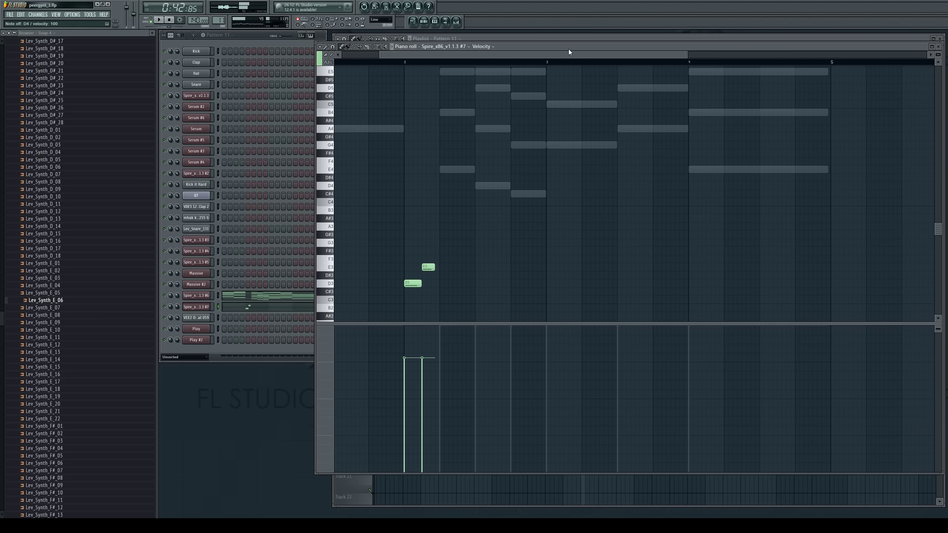
key("ctrl+a")
key("ctrl+c")
key("ctrl+v")
key("ctrl+Up")
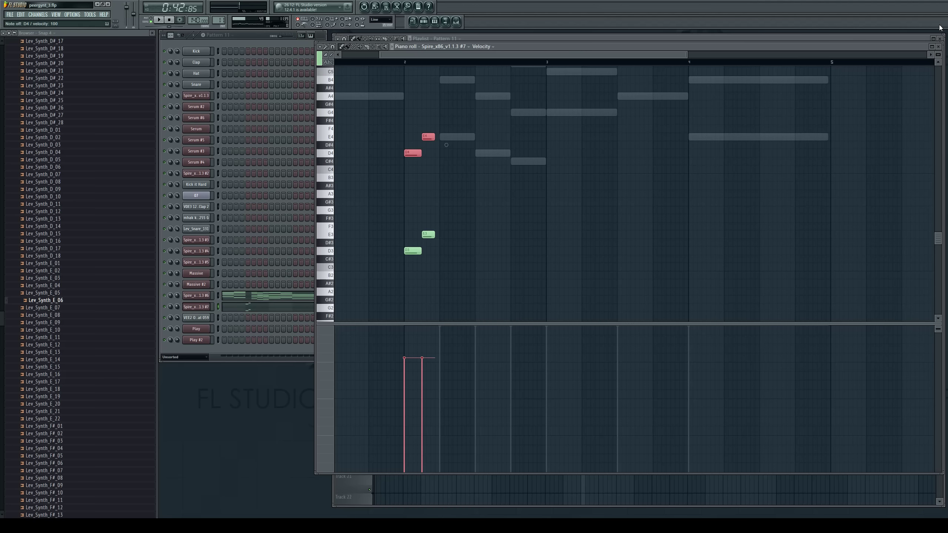
left_click(940, 46)
Play test notes on the Spire #7 preset
left_click(602, 126)
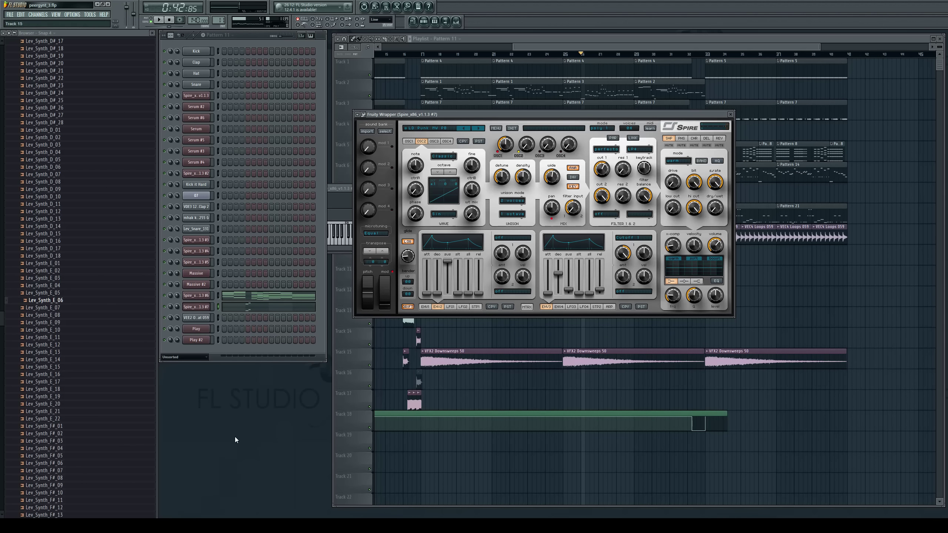
left_click(259, 416)
key("n")
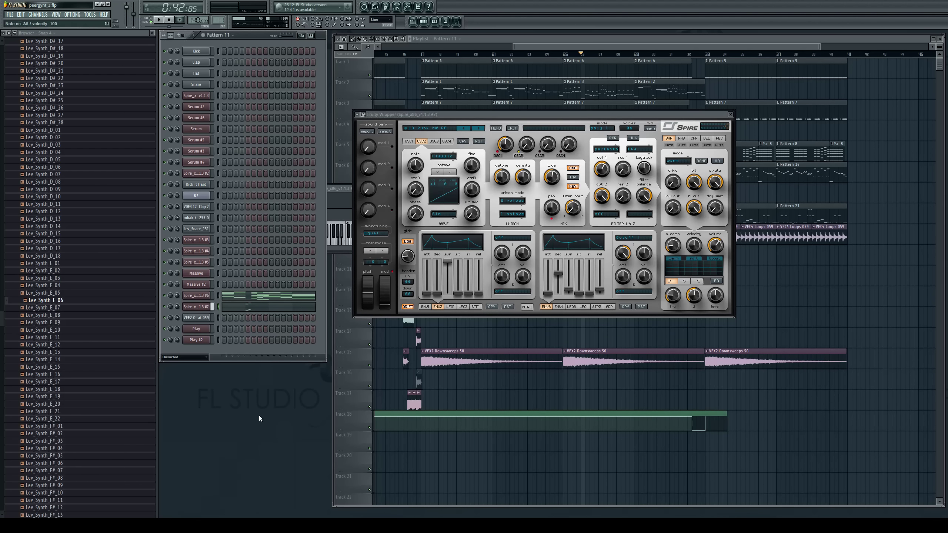
Duplicate all four Spire #7 notes two octaves higher, adding D5, E5, D6 and E6, and close the piano roll
left_click(254, 307)
key("ctrl+a")
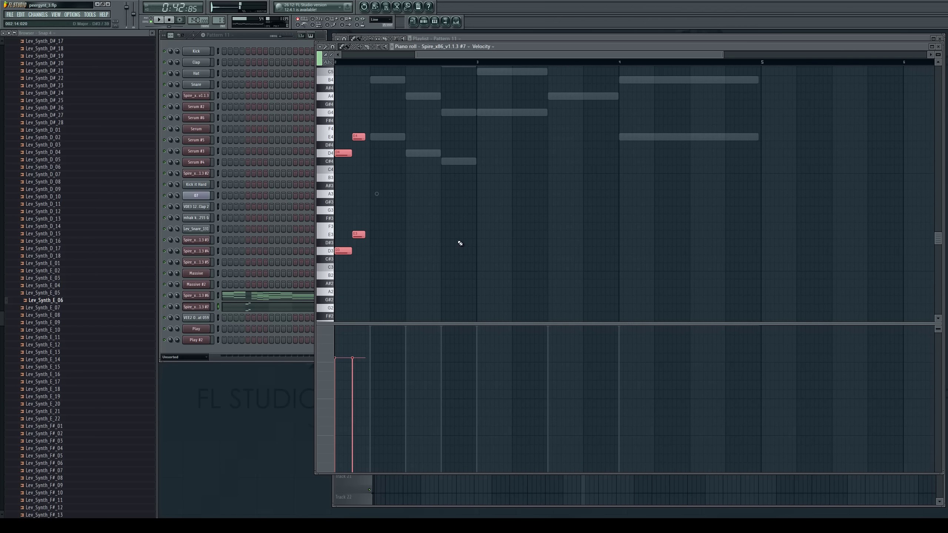
key("ctrl+c")
key("ctrl+v")
key("ctrl+Up")
key("ctrl+Up")
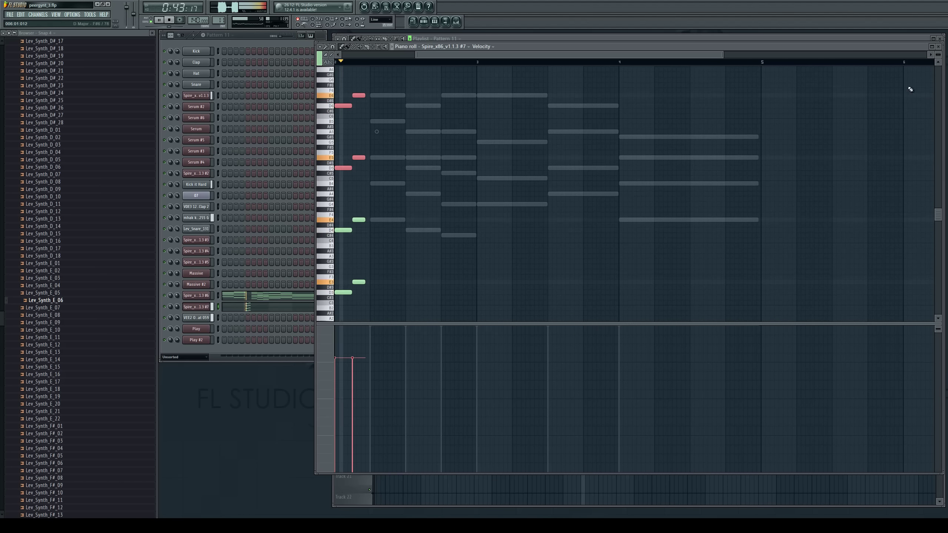
left_click(940, 47)
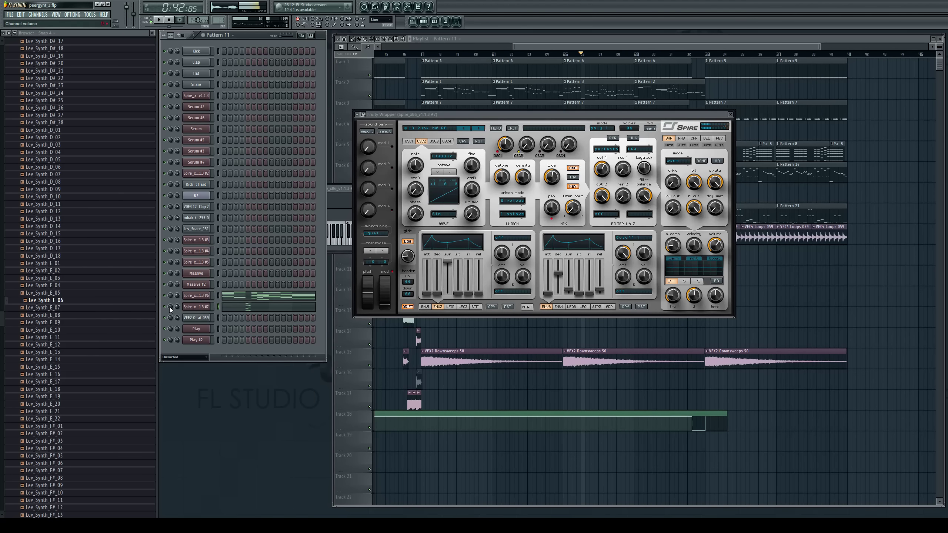
Mute Spire #7's delay effect while the song plays back
key("space")
left_click(707, 145)
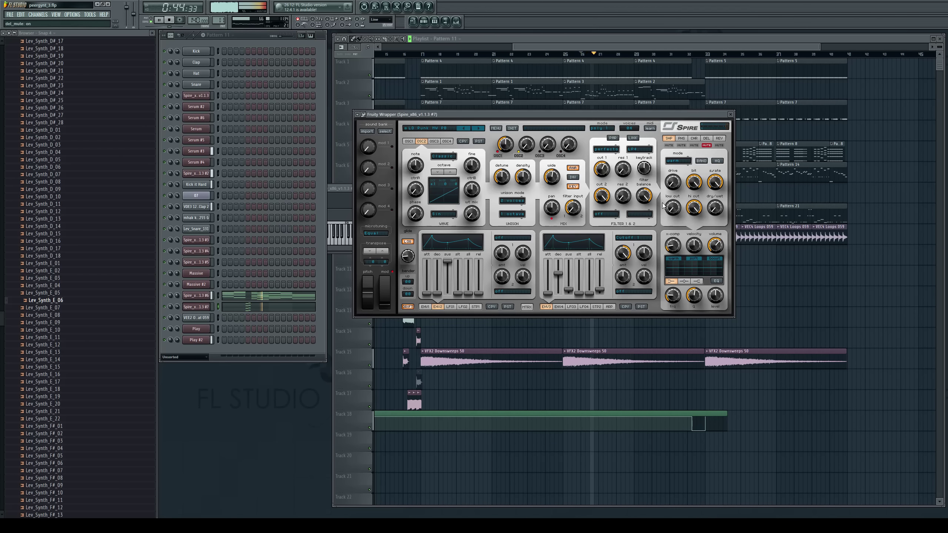
left_click_drag(681, 47, 685, 47)
key("space")
Play back the arrangement from the Pattern 11 section through the Pattern 8 section to check the new layer
left_click(558, 55)
key("space")
left_click_drag(569, 45, 628, 46)
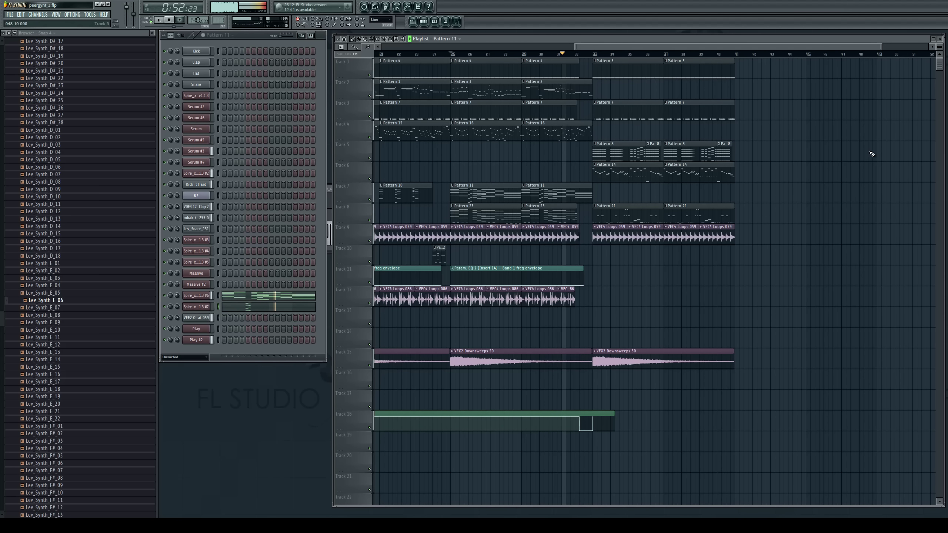
left_click_drag(643, 47, 716, 73)
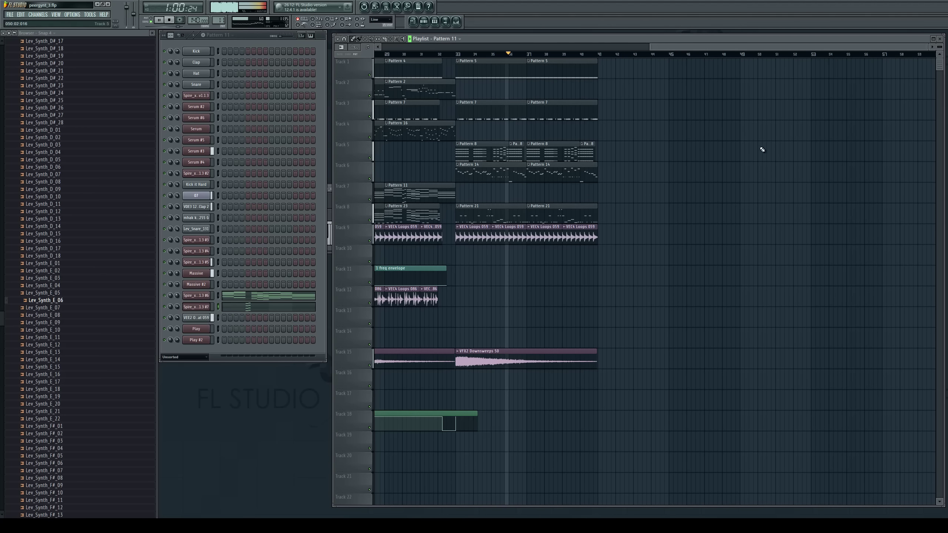
left_click_drag(664, 47, 683, 47)
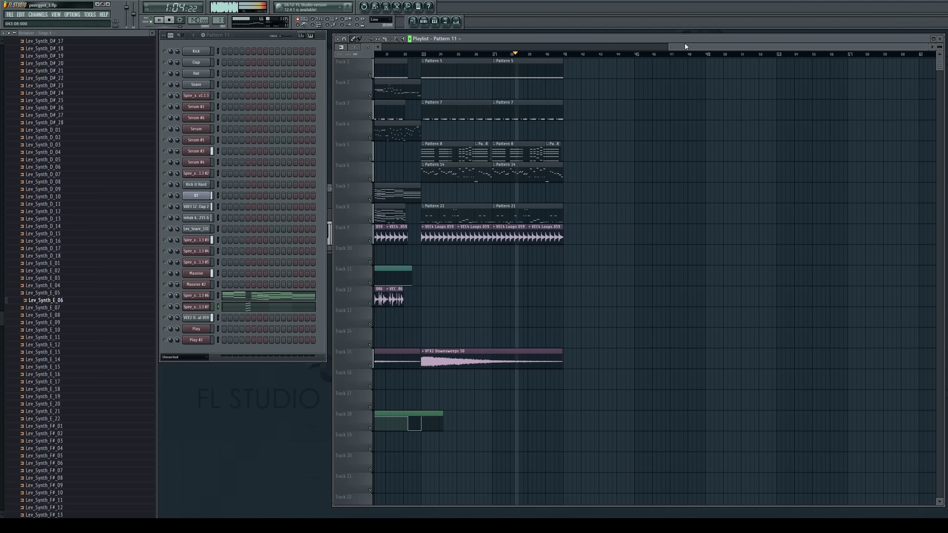
left_click_drag(689, 43, 534, 55)
Play the arrangement from bar 17 with Pattern 10 active to review where that part has gaps
key("space")
left_click(480, 55)
key("space")
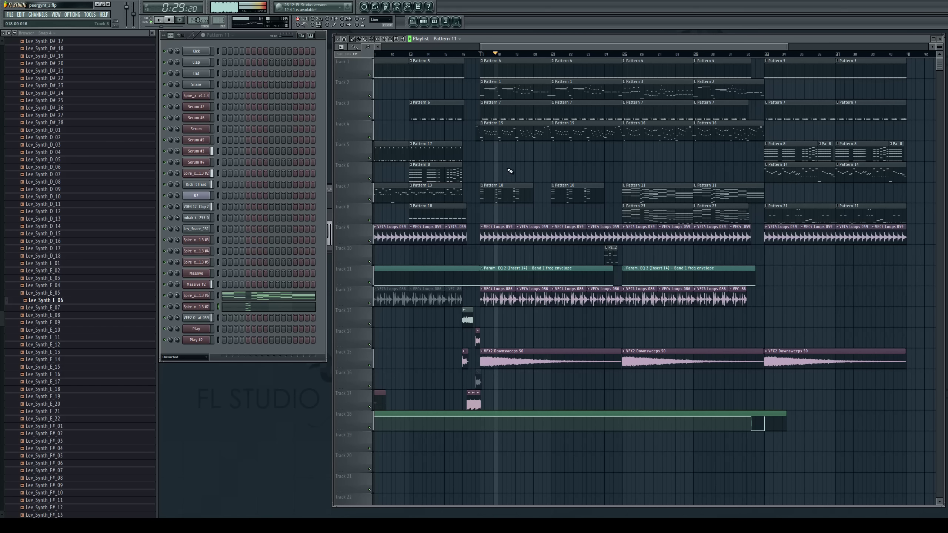
key("space")
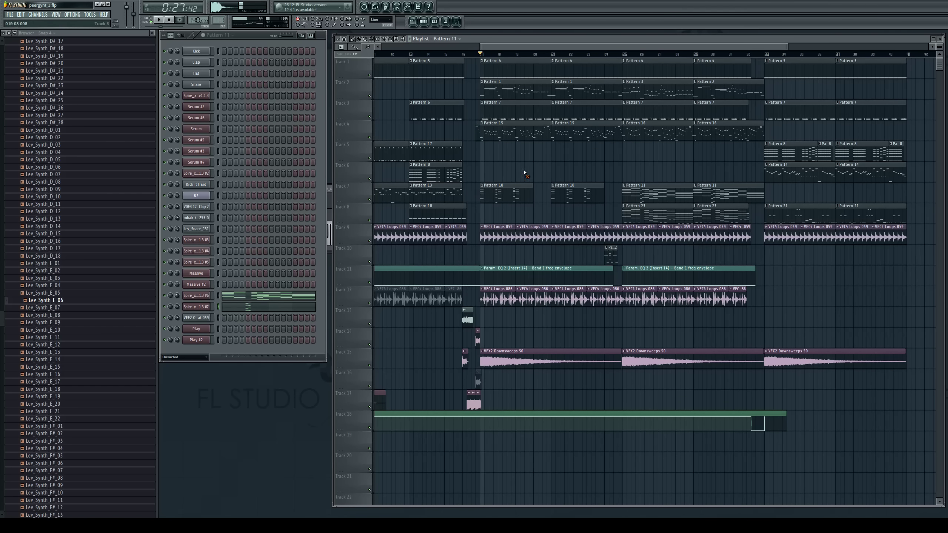
left_click(503, 192)
key("space")
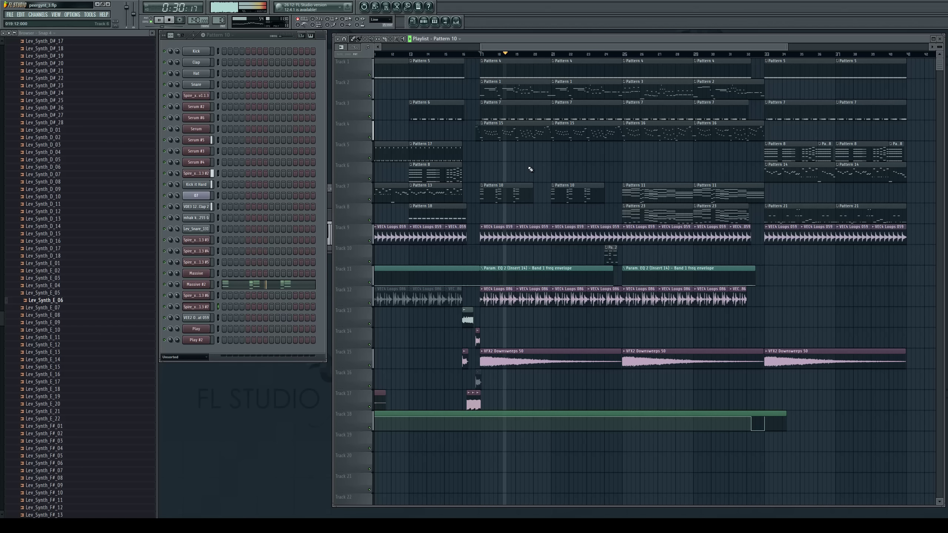
left_click_drag(559, 48, 581, 52)
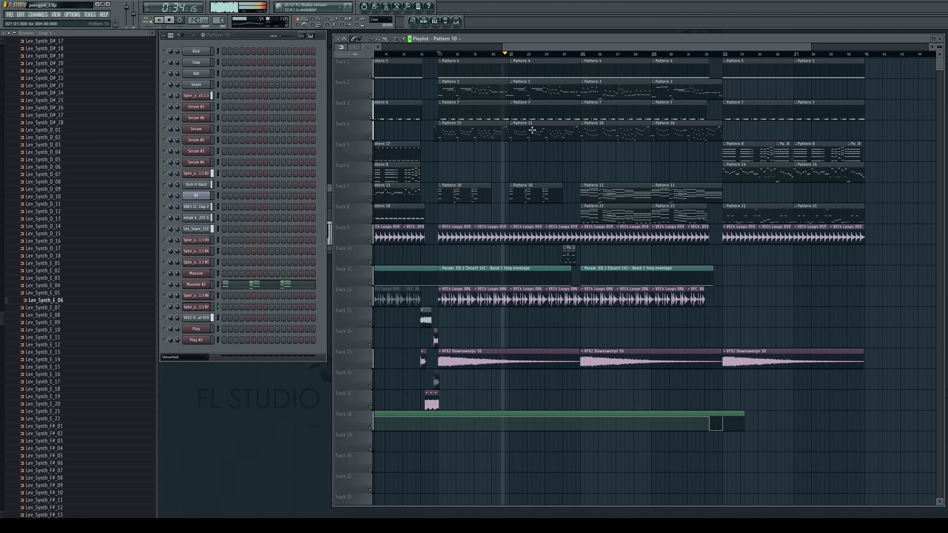
key("space")
Extend the Pattern 10 clips on Track 7 up to the clips that follow them, and make Pattern 10 active
left_click(497, 131)
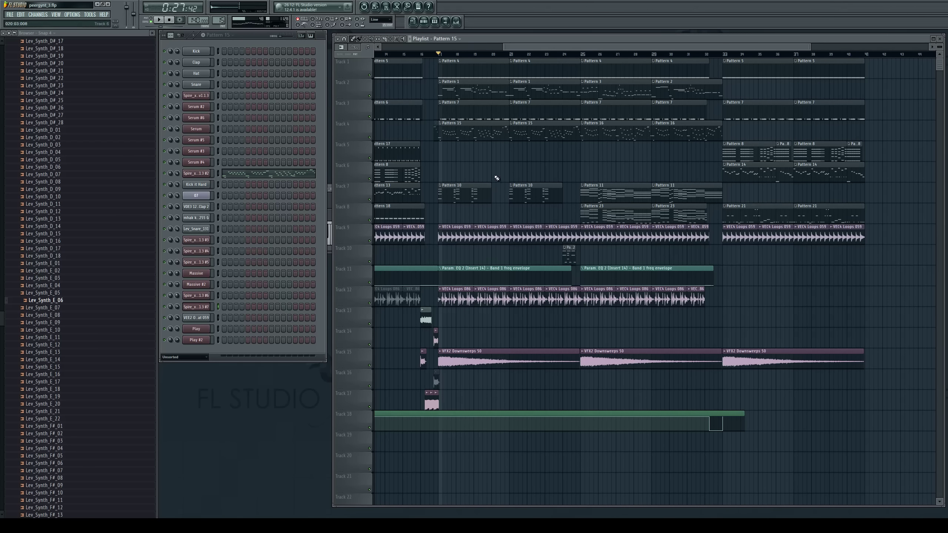
left_click_drag(486, 194, 571, 196)
left_click(474, 192)
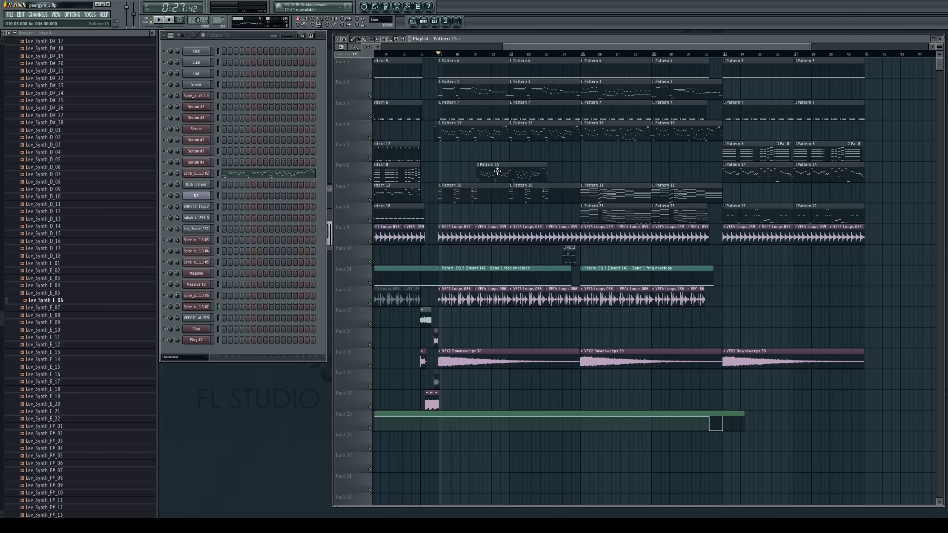
Listen to the Pattern 10 section and open the Play #2 channel's piano roll, trying out a note and removing it
left_click(219, 340)
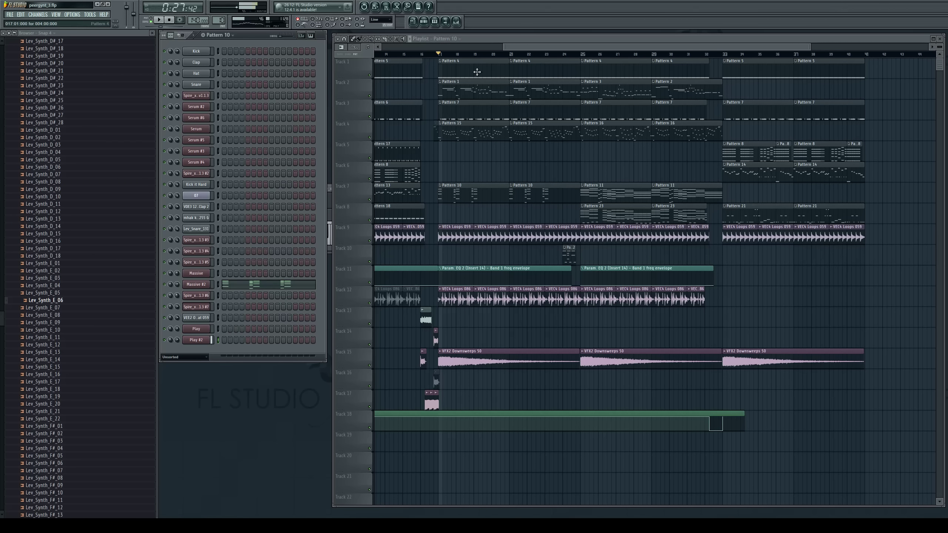
left_click(476, 56)
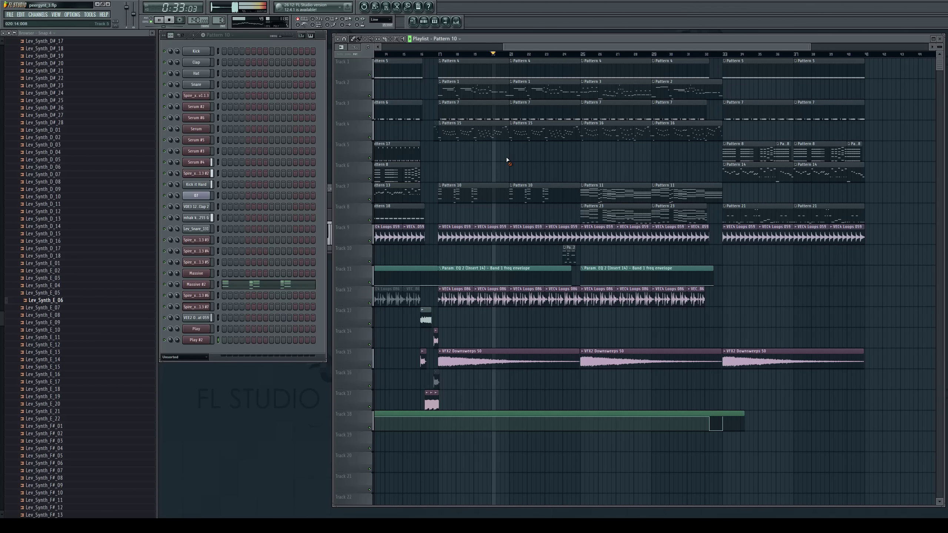
left_click(203, 341)
key("F7")
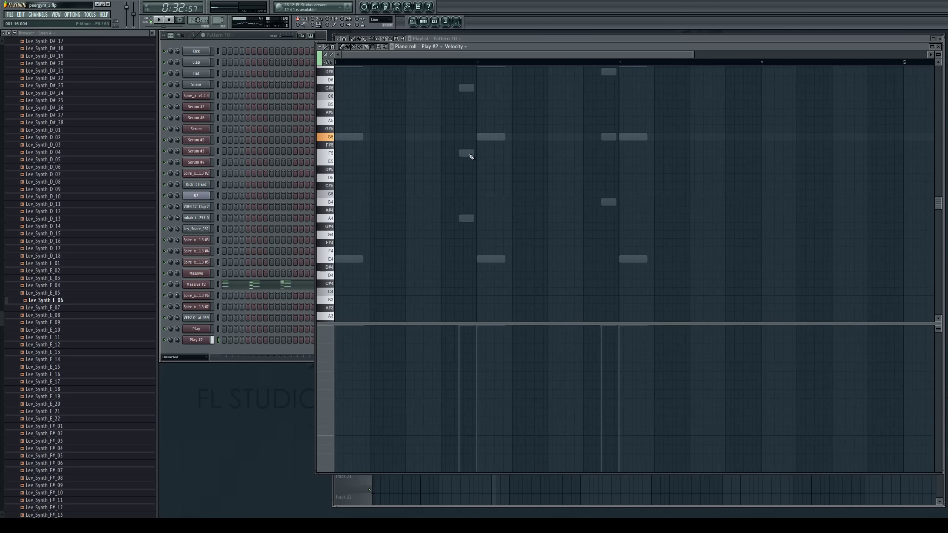
left_click(669, 128)
right_click(670, 128)
Begin the Play #2 fill at bar 4 with E6 and E5 notes on beat 1 and a D#5 note on beat 2
key("space")
left_click_drag(652, 50, 821, 71)
key("space")
left_click(491, 138)
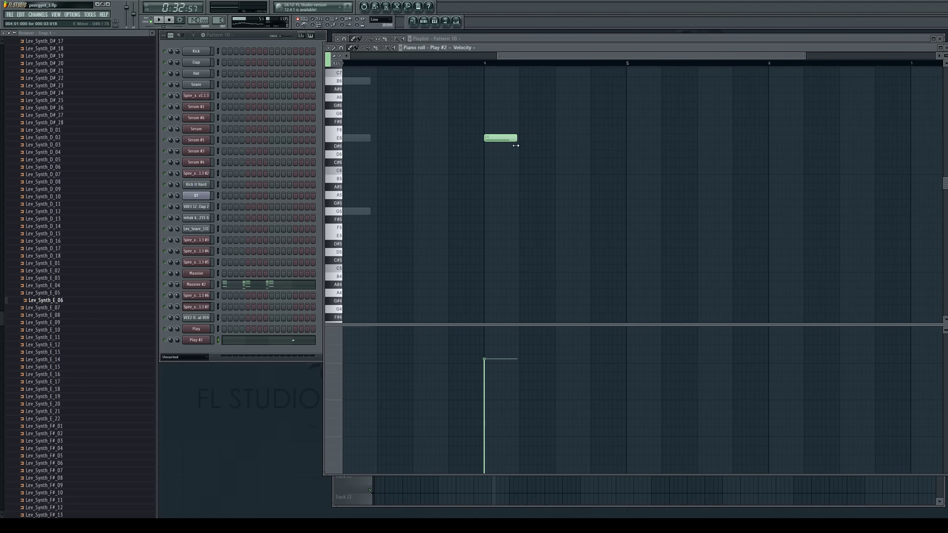
scroll(542, 155, "up", 3)
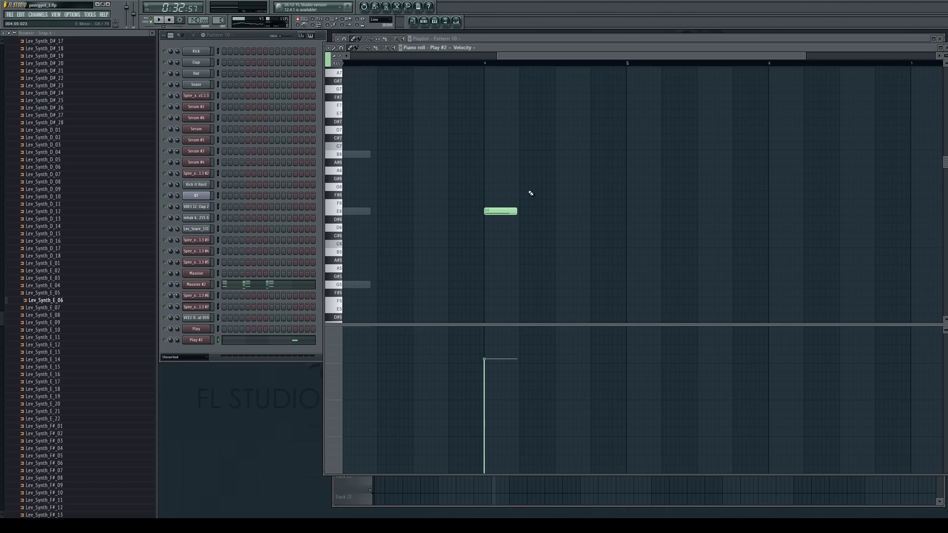
scroll(491, 231, "down", 3)
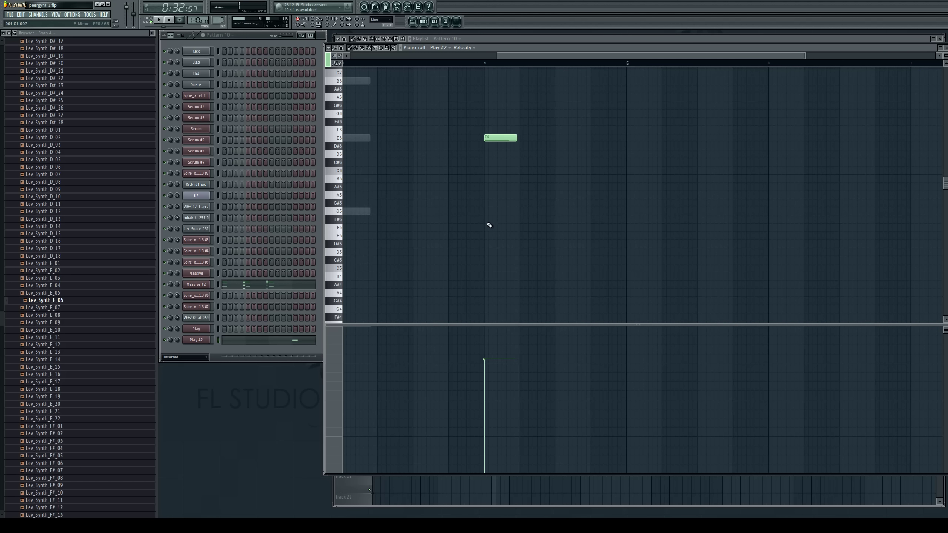
left_click(486, 236)
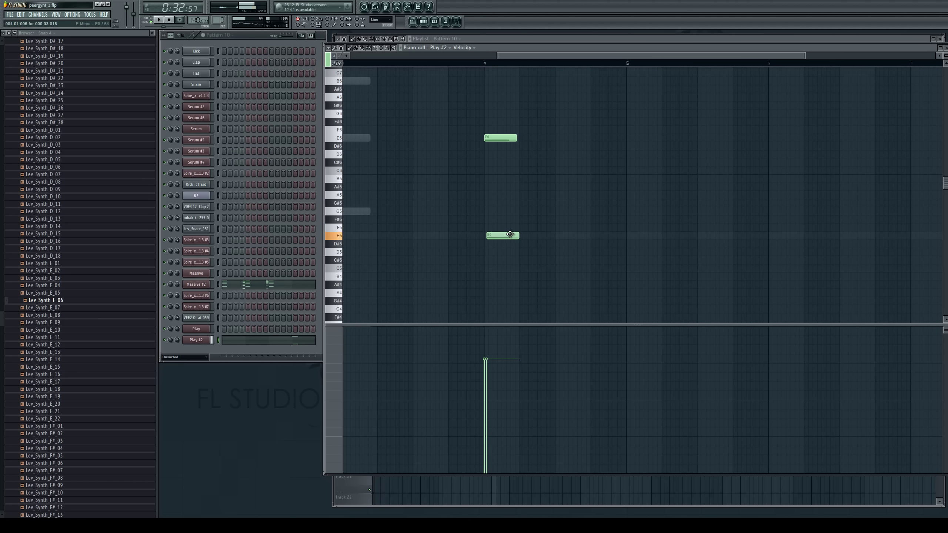
left_click(518, 244)
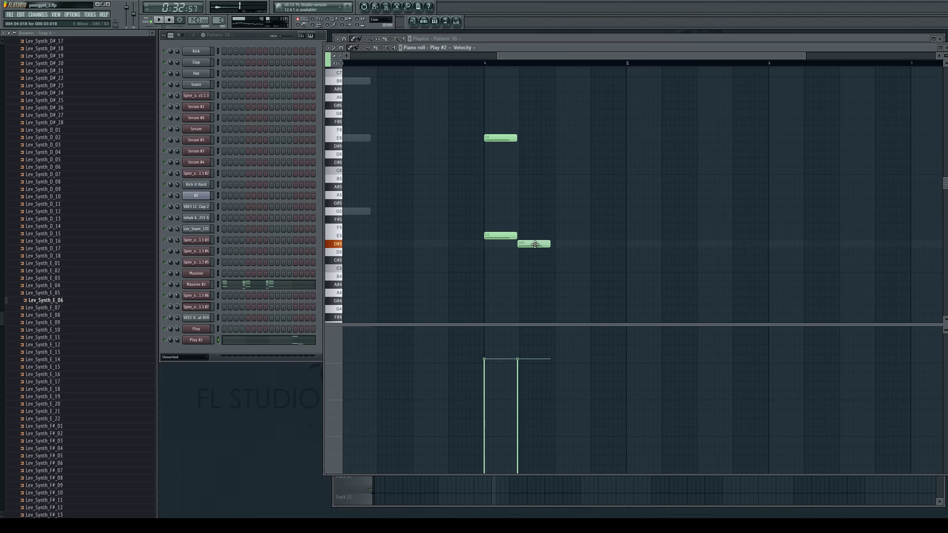
Add E5, B5 and E6 notes on beat 3 of bar 4 in the Play #2 fill
left_click(557, 236)
scroll(567, 273, "down", 3)
left_click(556, 268)
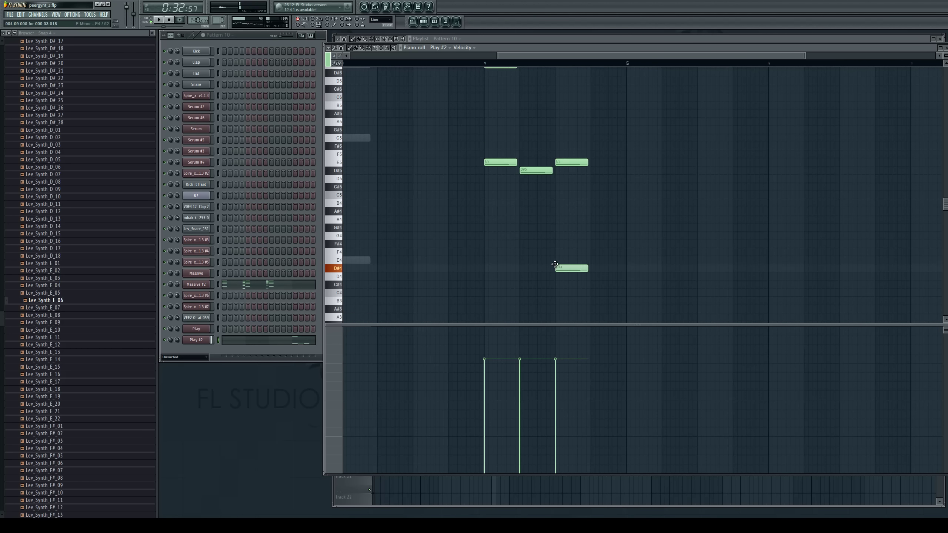
left_click_drag(554, 264, 554, 216)
right_click(556, 218)
left_click_drag(554, 114, 561, 105)
scroll(563, 114, "up", 2)
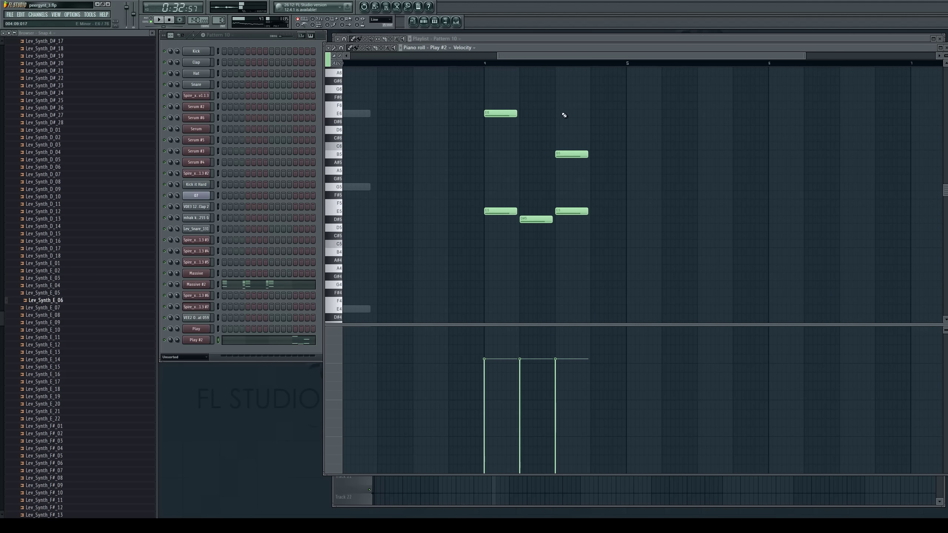
left_click(560, 113)
Add the fill's upper notes in bar 4: B6 and G6 on beat 1, A6 and F#6 on beat 2, G6 on beat 3
scroll(554, 114, "up", 3)
left_click_drag(492, 112, 518, 146)
left_click(518, 170)
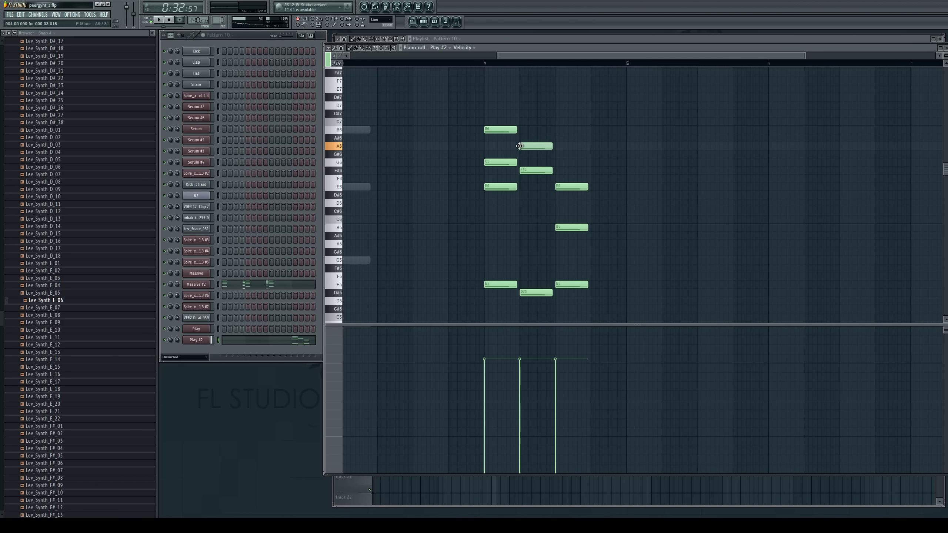
left_click(561, 163)
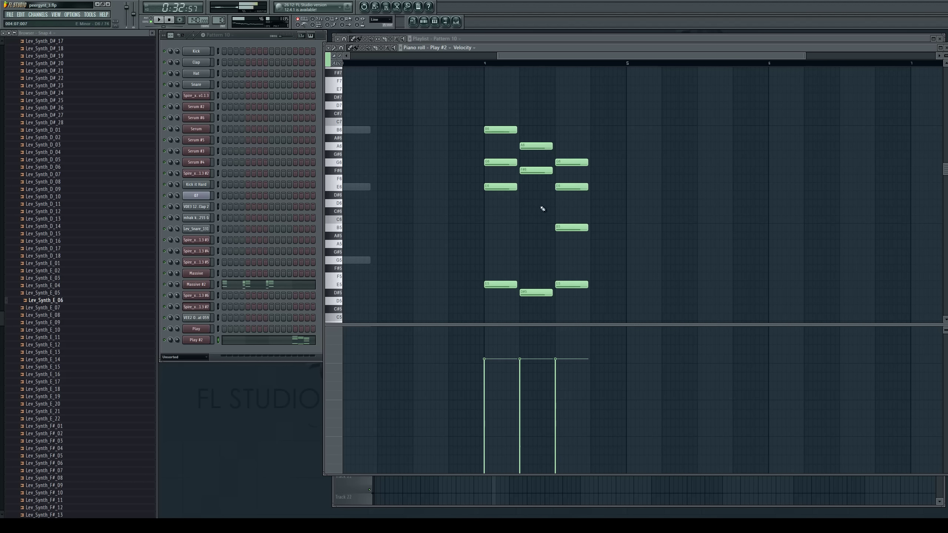
Add B5, A5 and E7 on beats 1, 2 and 3 of the fill and raise all its note velocities to maximum
left_click_drag(494, 227, 484, 228)
left_click(522, 243)
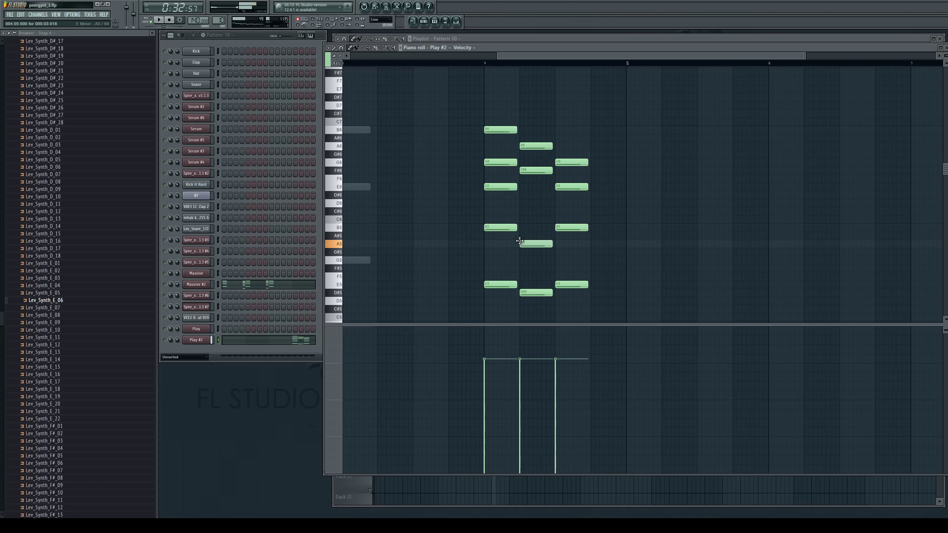
left_click_drag(559, 106, 555, 89)
key("space")
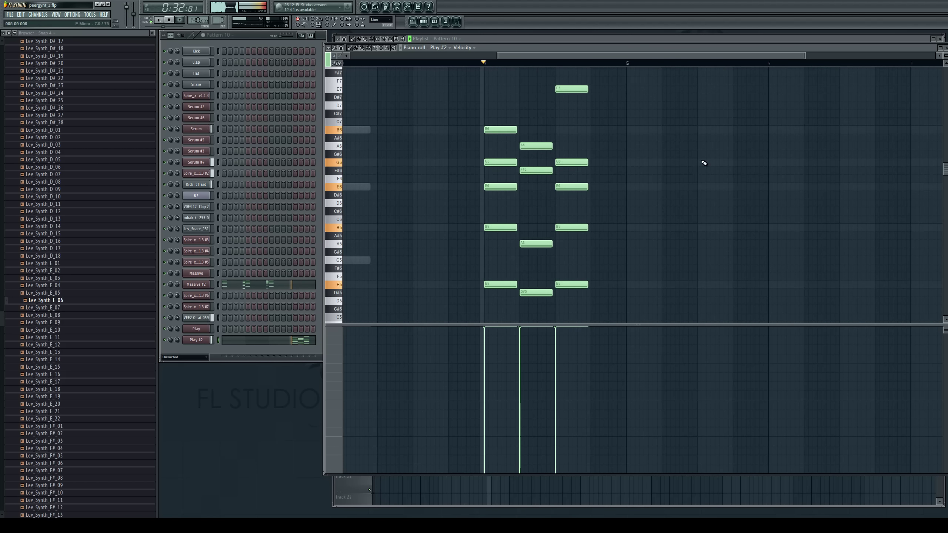
key("space")
Copy the Play #2 fill notes into the Play channel of Pattern 10 and play the layered result
left_click_drag(514, 118, 532, 239)
left_click(520, 163, "ctrl")
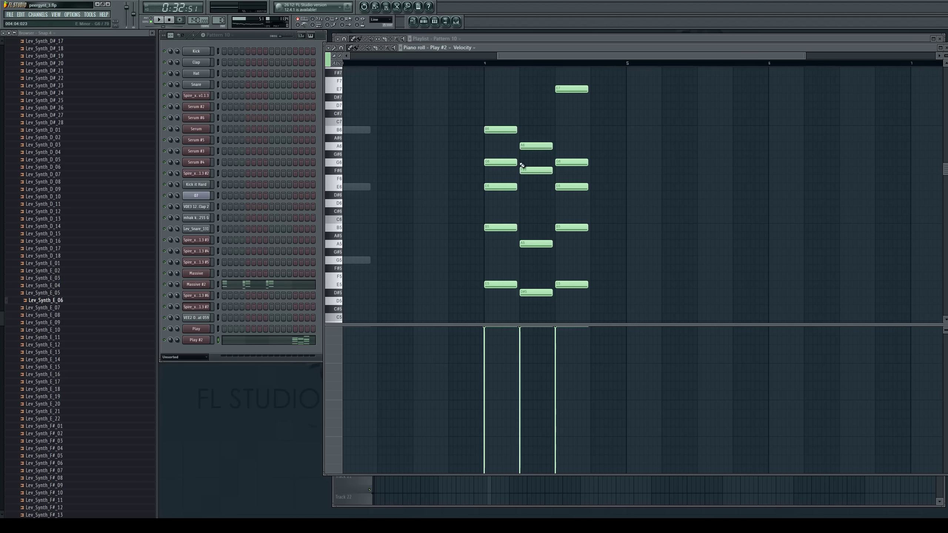
left_click(208, 343)
left_click(205, 330)
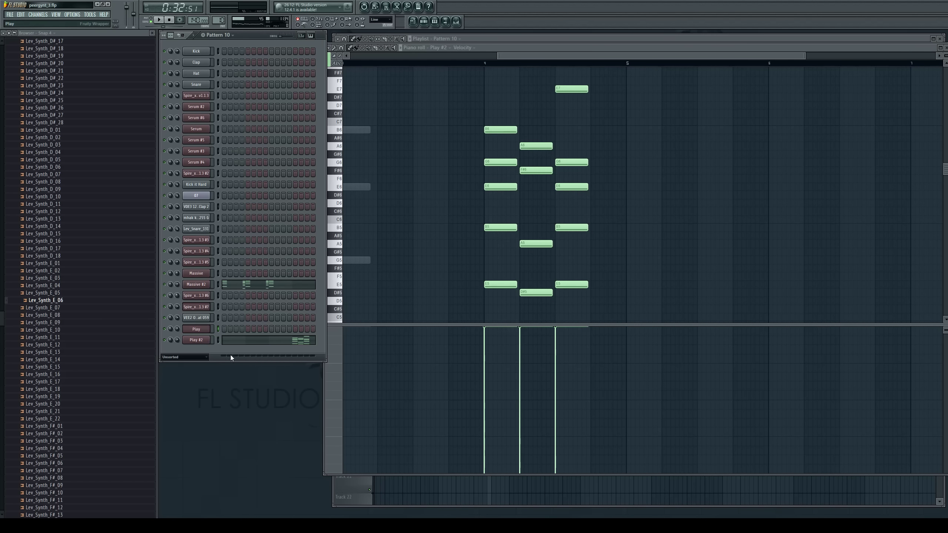
key("space")
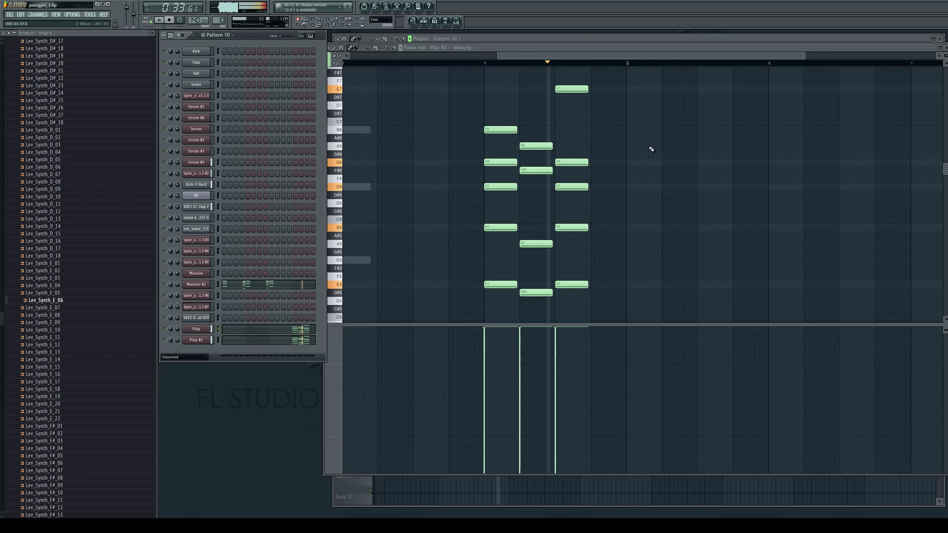
key("space")
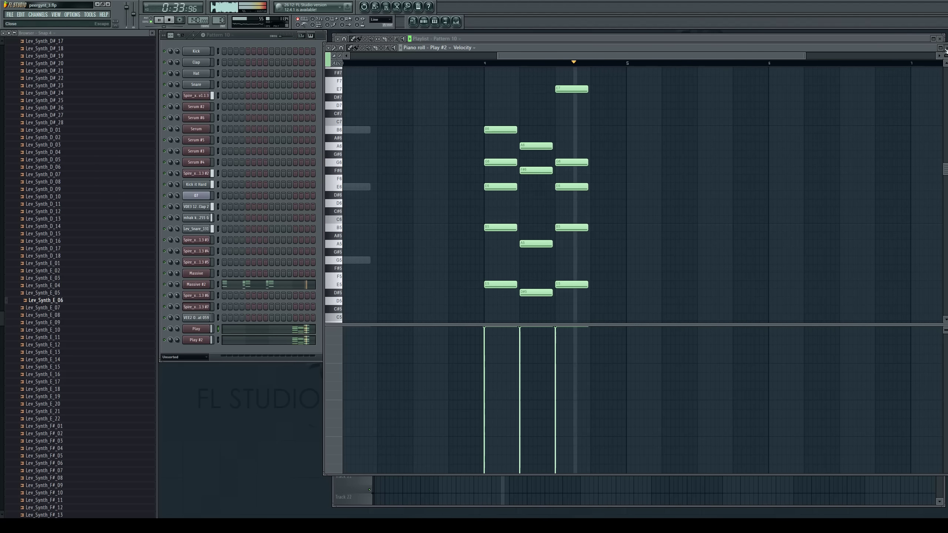
Return to the playlist, delete the short pattern clip on Track 10 just before bar 25, and listen through the following sections
key("F7")
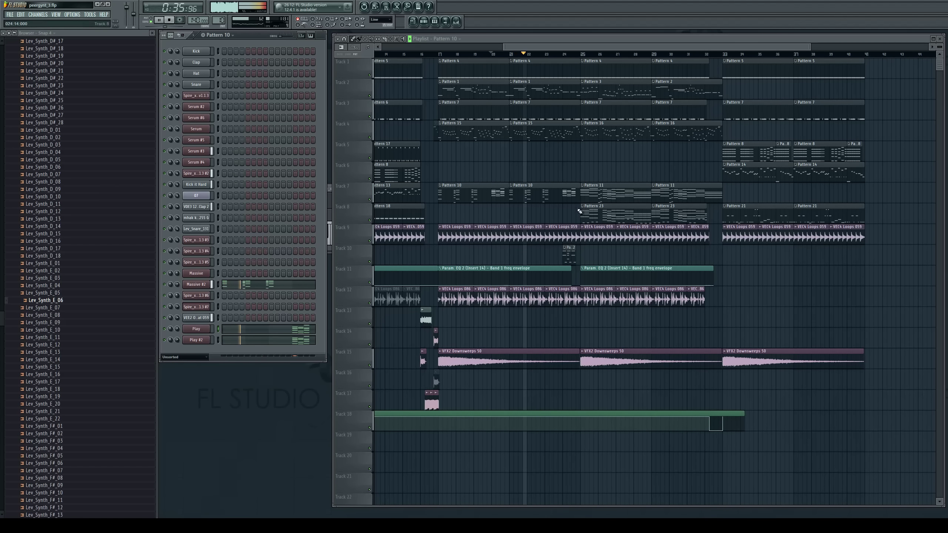
right_click(567, 257)
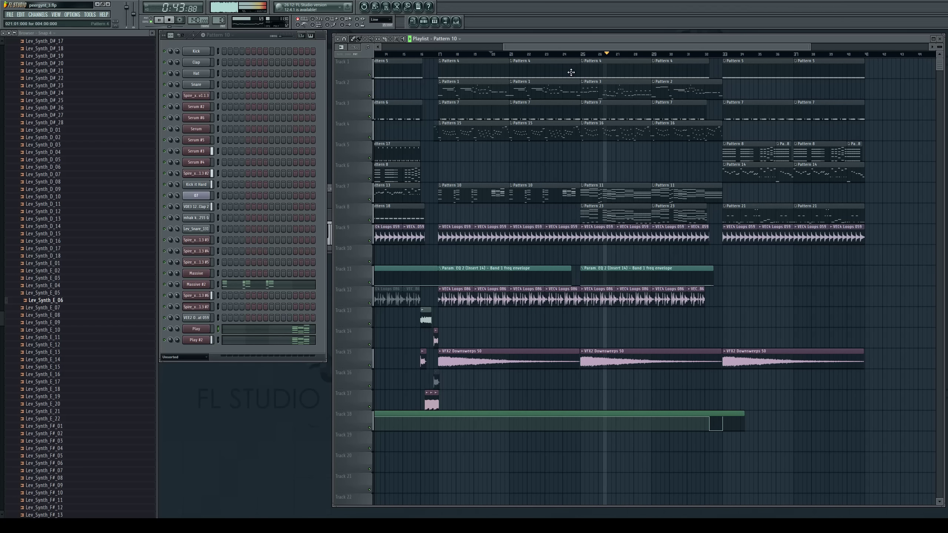
left_click_drag(643, 46, 704, 52)
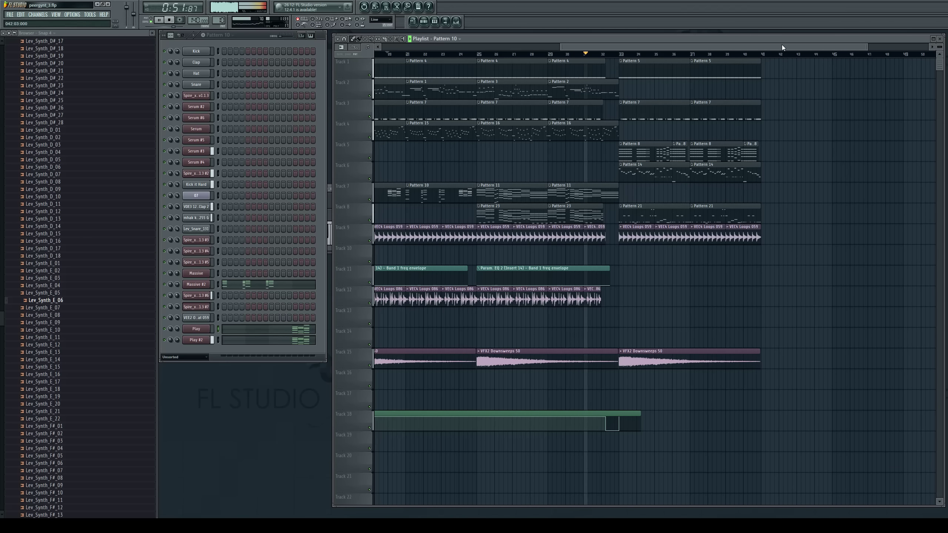
left_click_drag(782, 45, 840, 56)
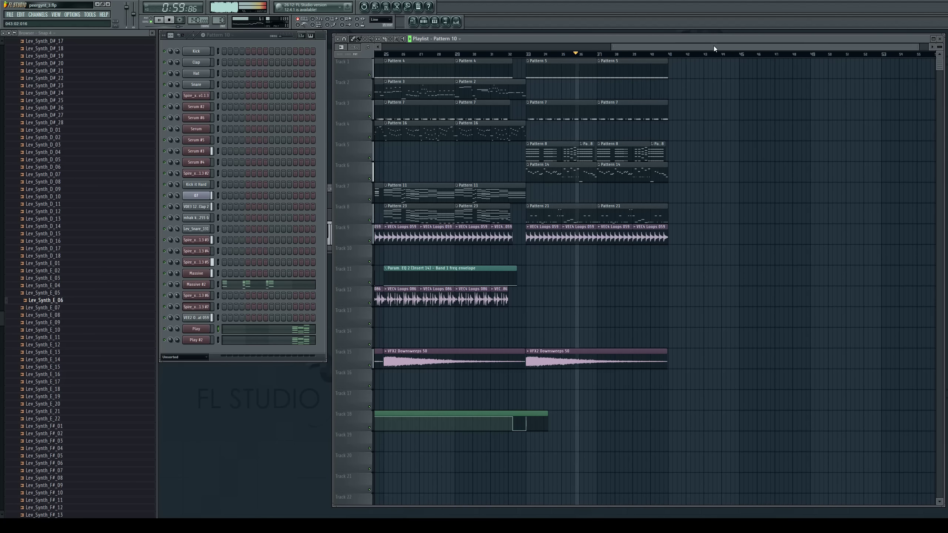
Play the whole arrangement from the beginning into the Pattern 10 section to review it
left_click_drag(714, 46, 440, 48)
key("space")
key("space")
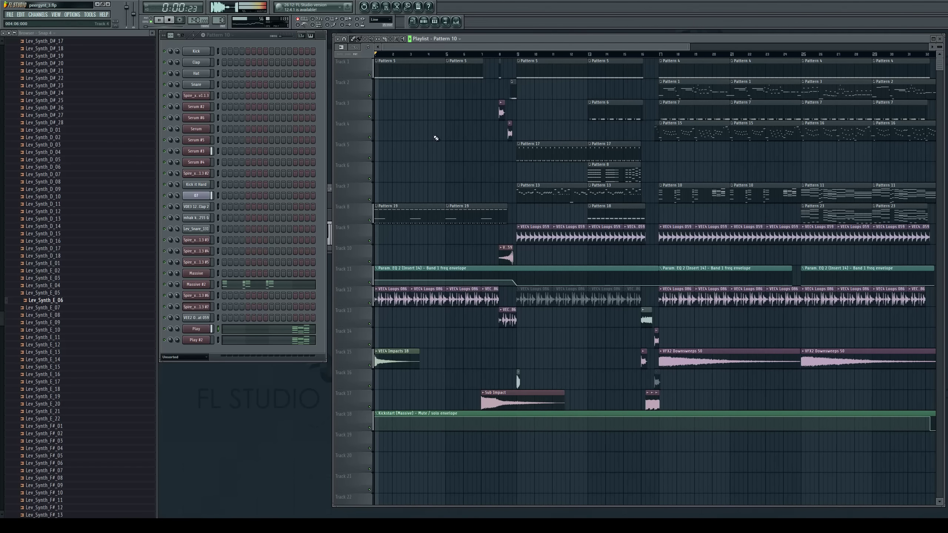
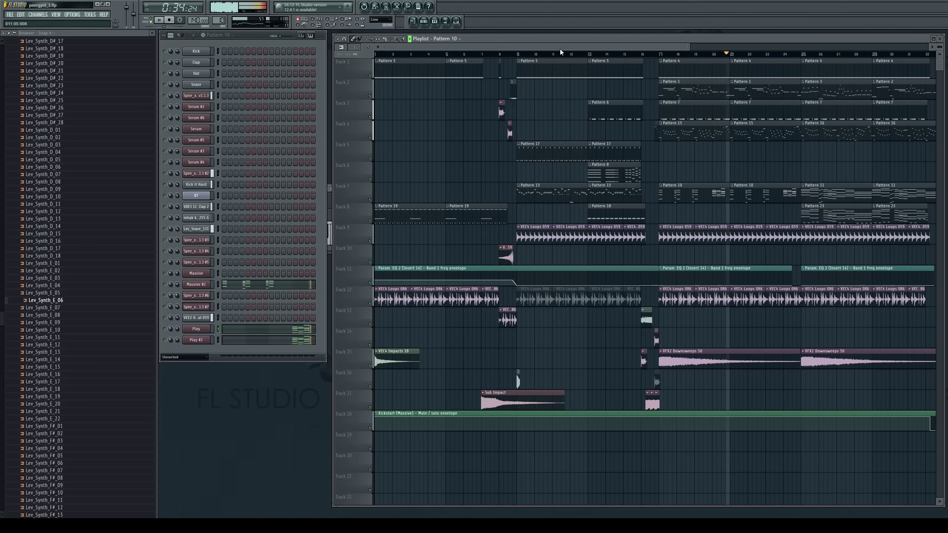
left_click_drag(563, 47, 697, 48)
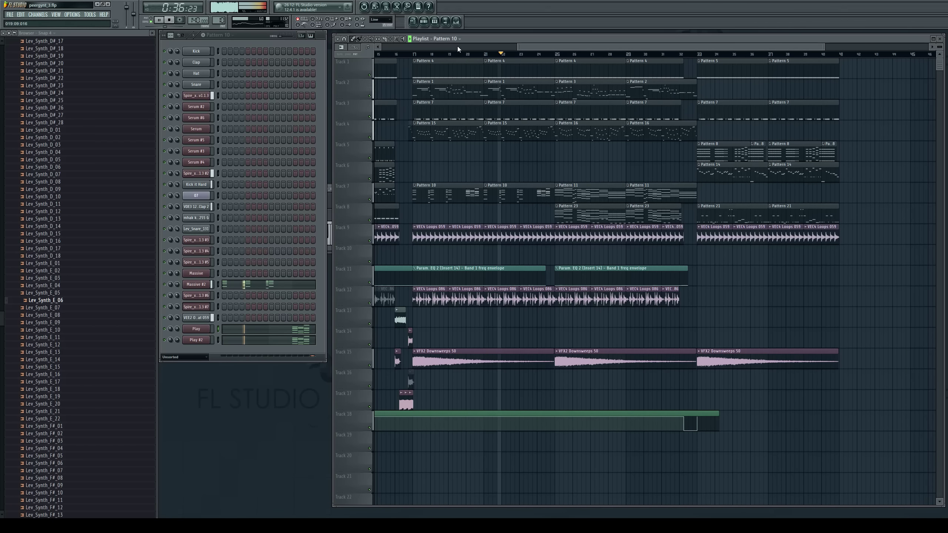
Set the playback position to about bar 20 and make Pattern 1 the active pattern
left_click(467, 55)
key("space")
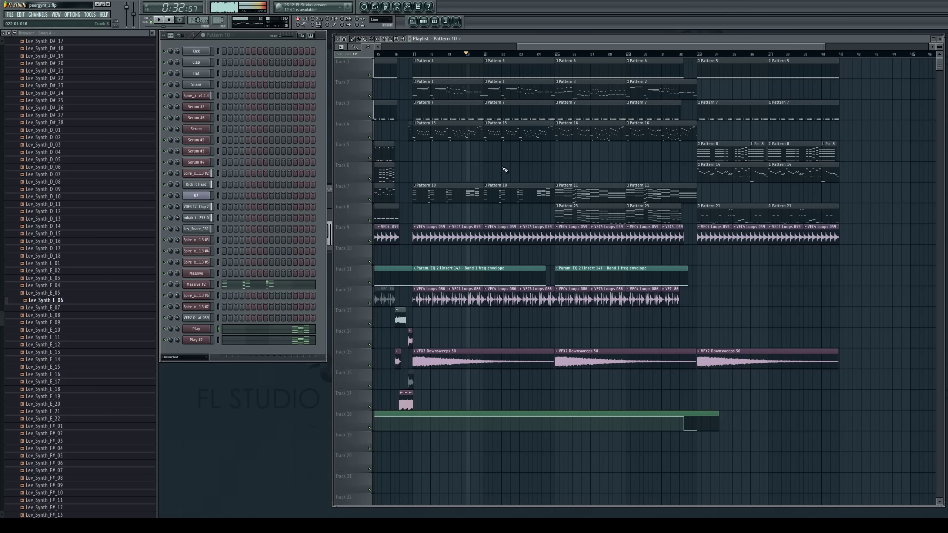
left_click(470, 91)
key("space")
key("space")
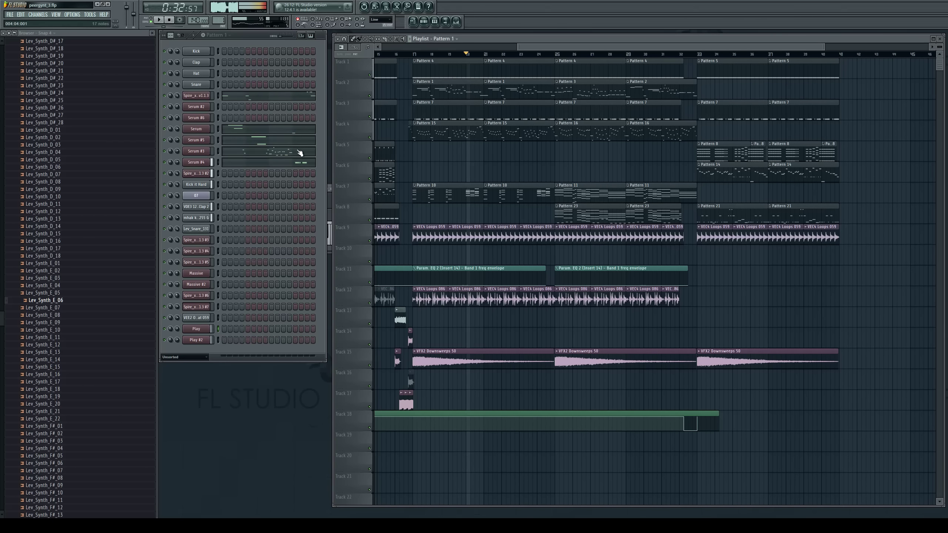
Edit Serum #4's bar 4 in Pattern 1 with three short D#4 notes between two E4 notes, and play it back
left_click(303, 166)
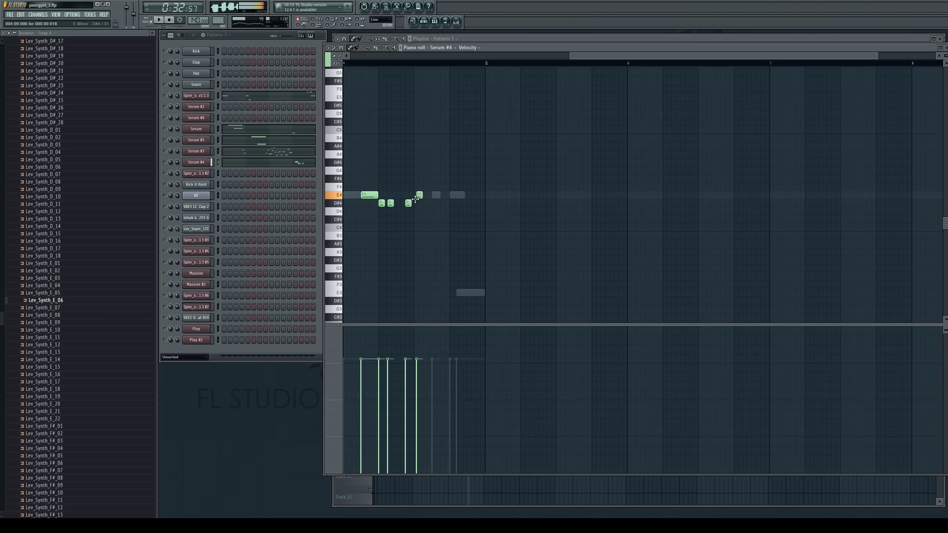
left_click_drag(428, 198, 430, 198)
key("space")
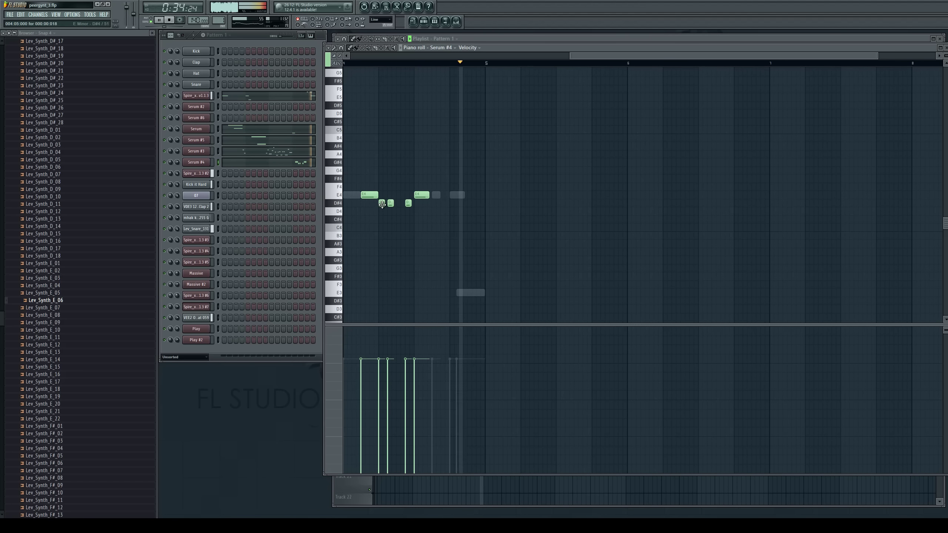
left_click_drag(603, 56, 589, 86)
key("space")
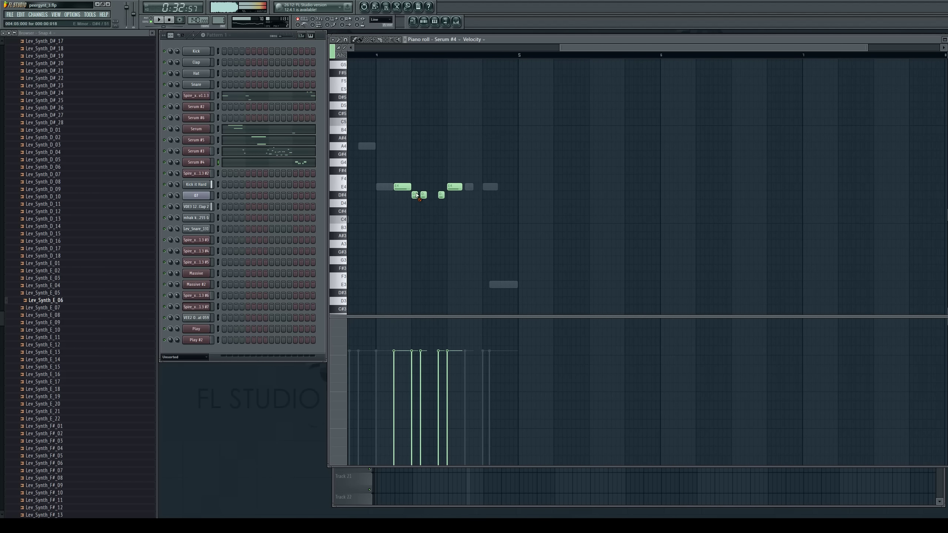
Delete the three short D#4 notes between the E4 notes in Serum #4's bar 4
right_click(414, 195)
right_click(423, 195)
right_click(441, 195)
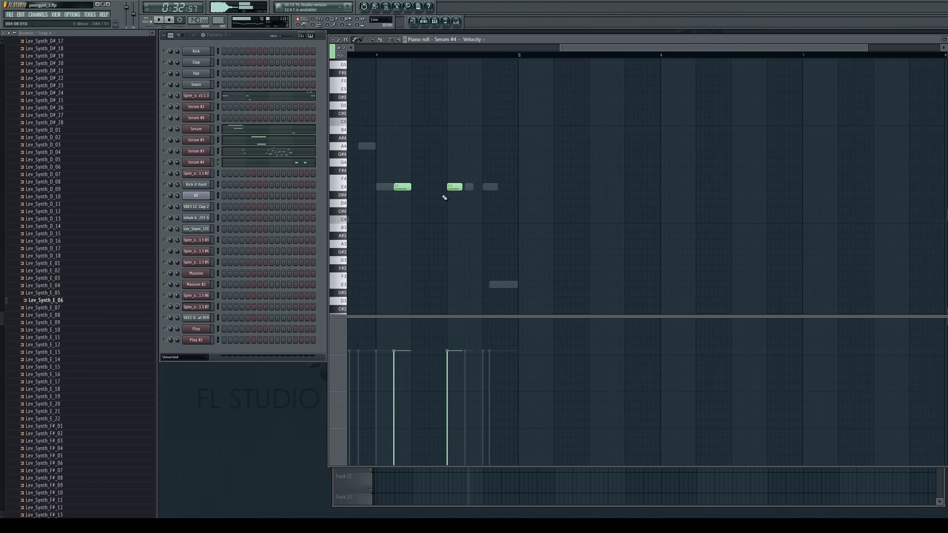
Fill the gap in bar 4 on Serum #6 with a D#4 note followed by a D#5 note, and listen to them
left_click(218, 118)
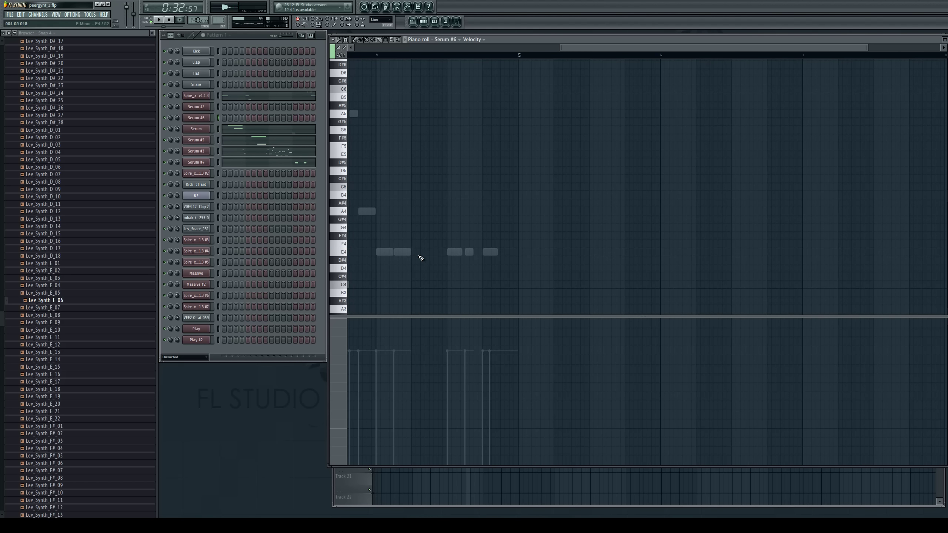
mouse_move(428, 155)
left_mouse_down()
mouse_move(427, 169)
mouse_move(425, 159)
left_mouse_up()
key("space")
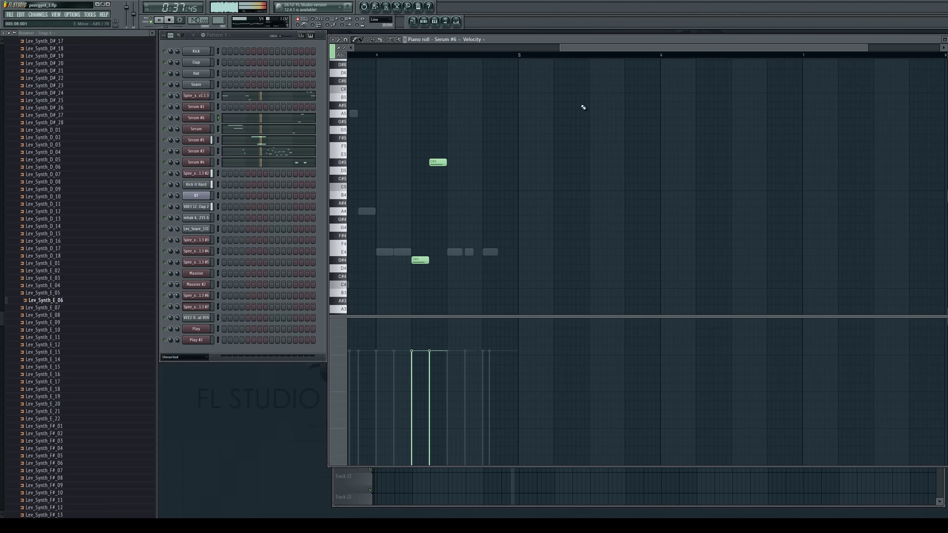
left_click_drag(595, 50, 586, 82)
left_click(436, 55)
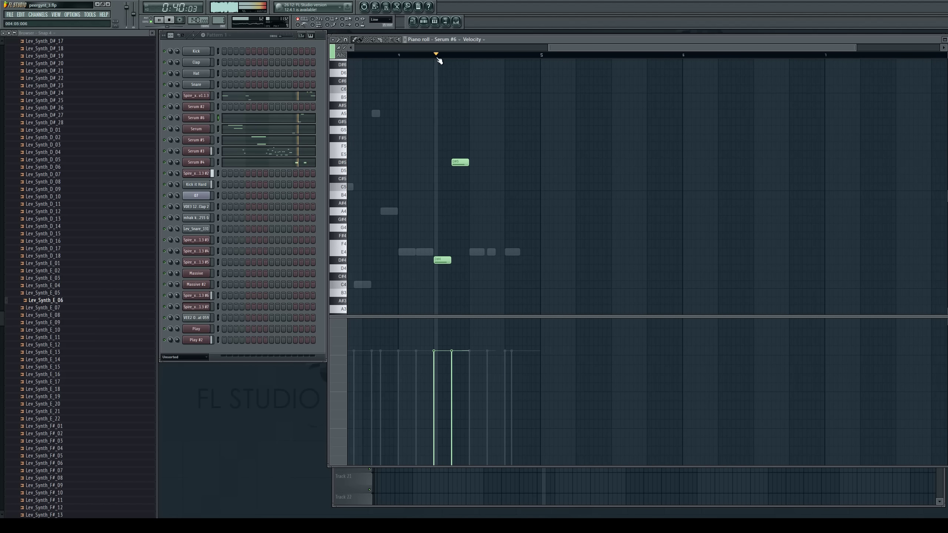
key("space")
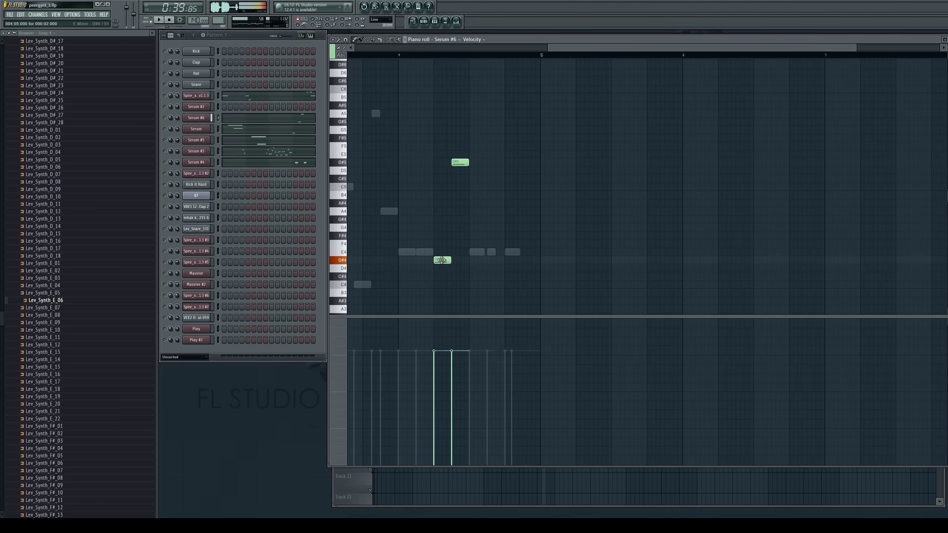
Move the Serum #6 D#4 note to B4 and the D#5 note to B5, and play the section from bar 4
left_click_drag(435, 186, 433, 201)
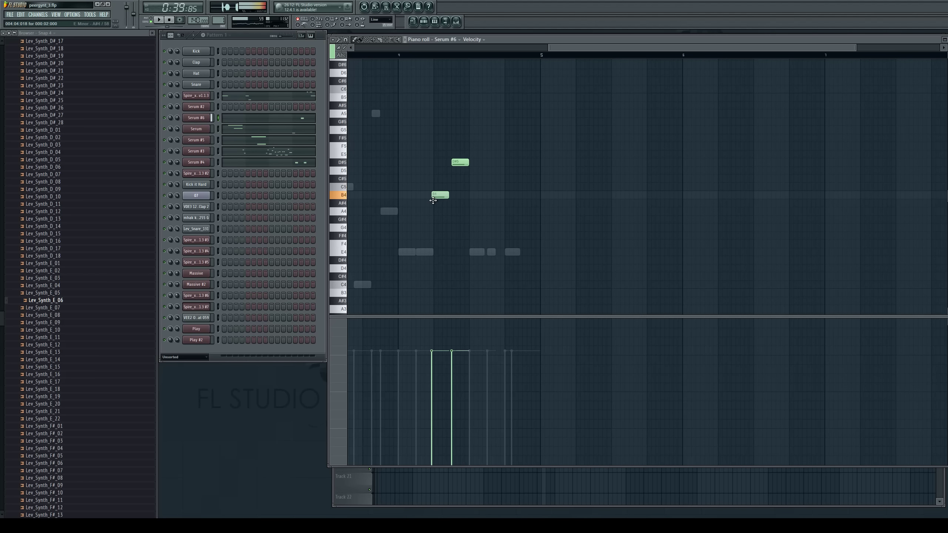
left_click(450, 97)
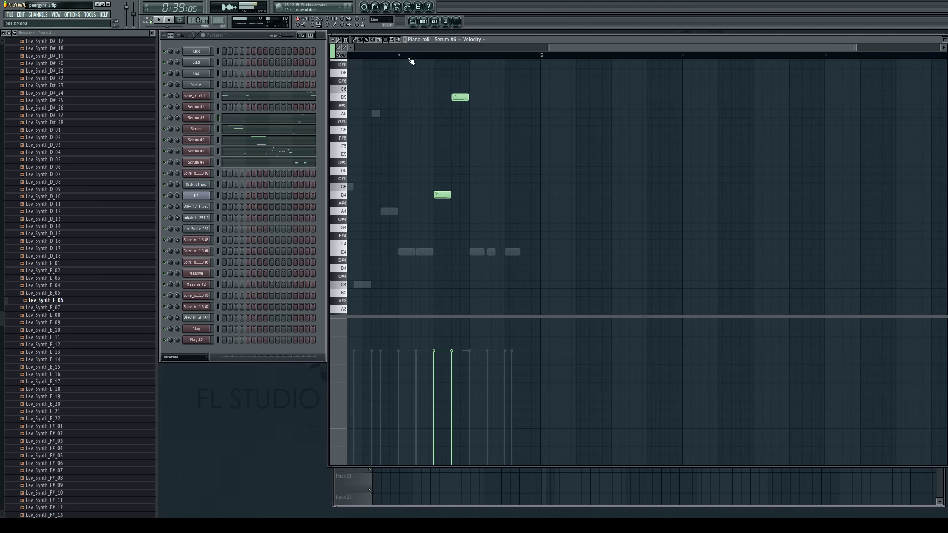
key("space")
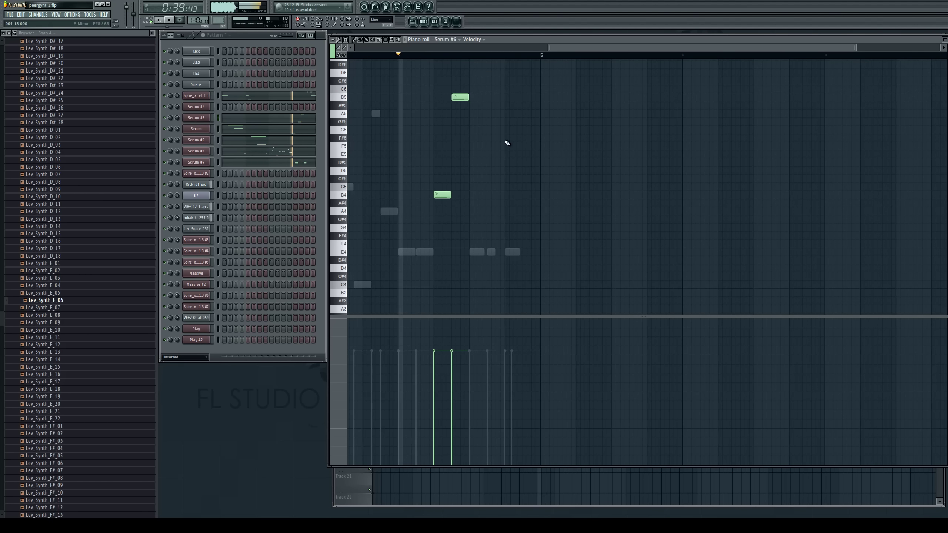
Try the Serum #6 B5 note in bar 4 on B4 instead, and delete it after listening
left_click_drag(463, 98, 460, 194)
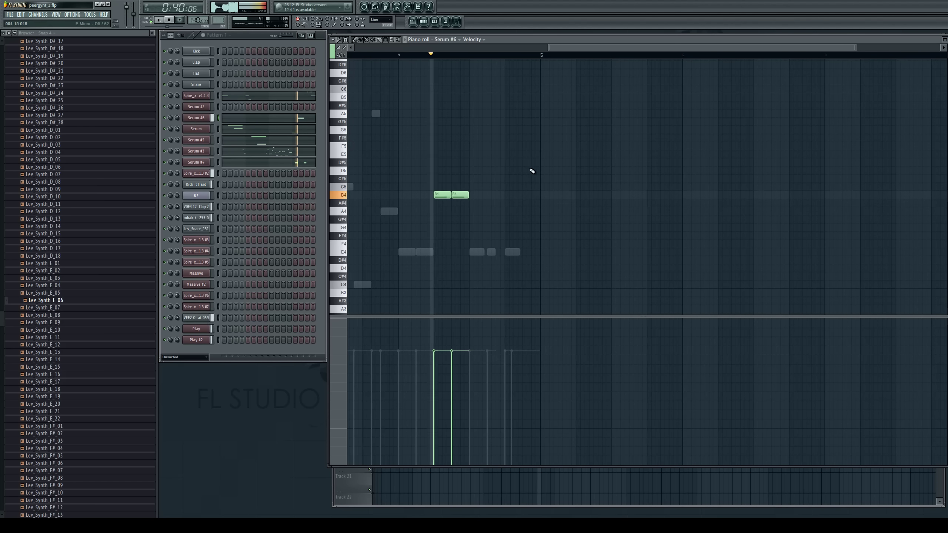
key("space")
key("space")
right_click(462, 196)
key("space")
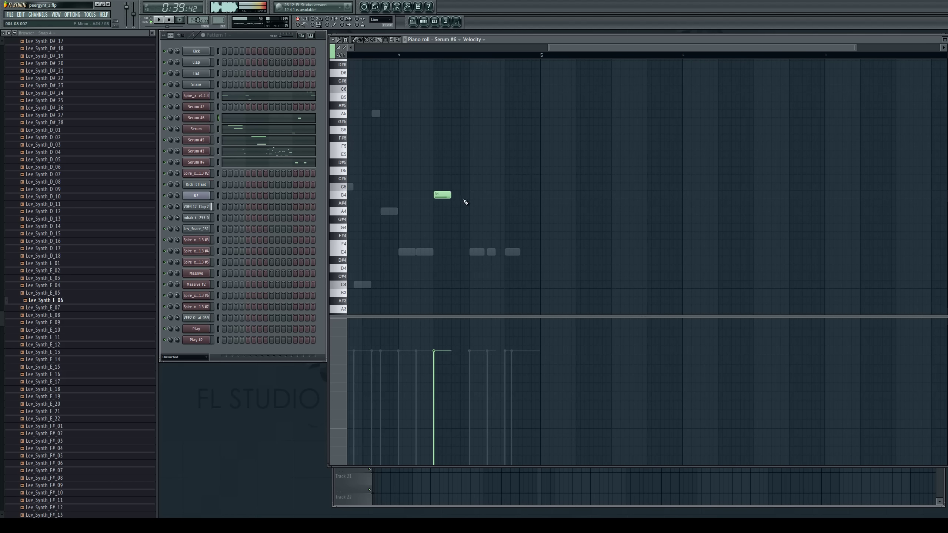
Try a B3 note after the B4 note on Serum #6, and clear both notes from bar 4
left_click_drag(445, 298, 452, 290)
key("space")
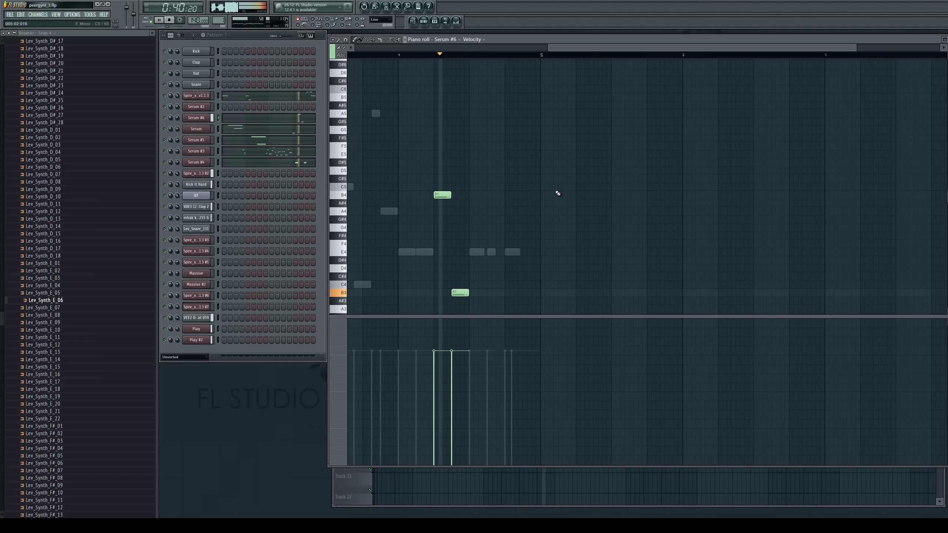
right_click(460, 292)
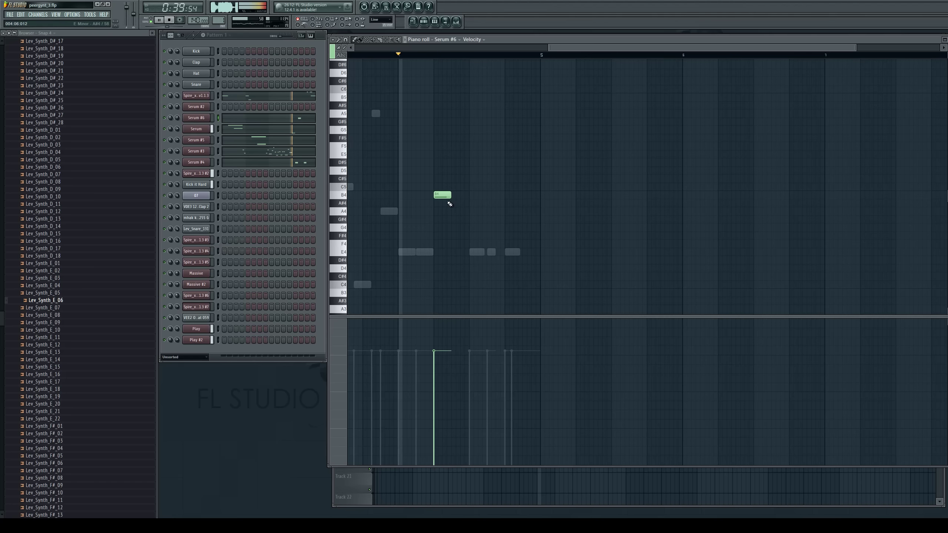
key("space")
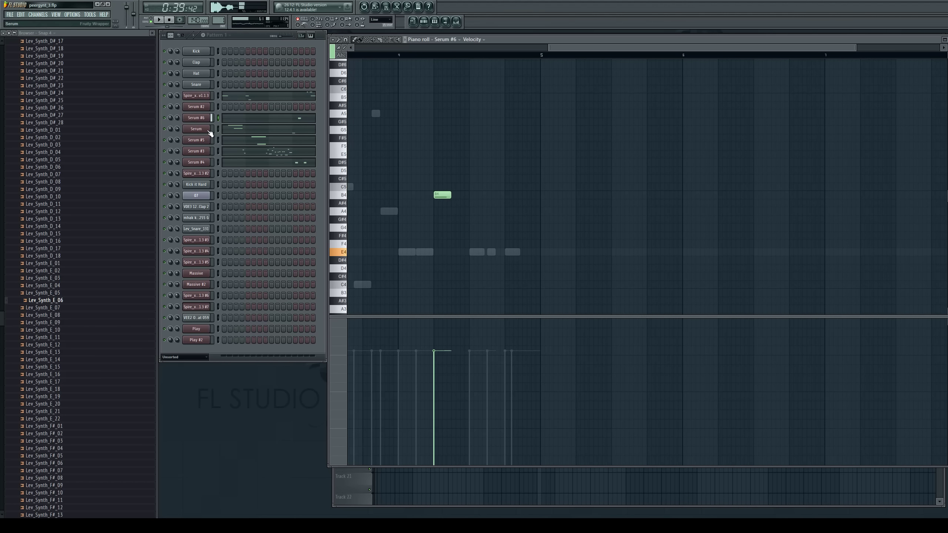
right_click(442, 194)
Fill the gap in bar 4 on Serum #2 with a B4 note followed by a B5 note, and play it back
left_click(216, 105)
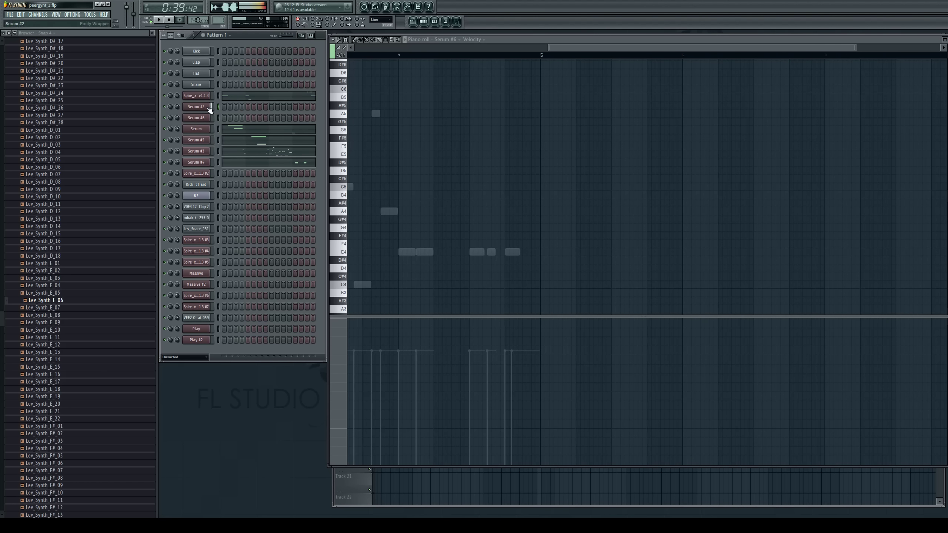
key("space")
key("space")
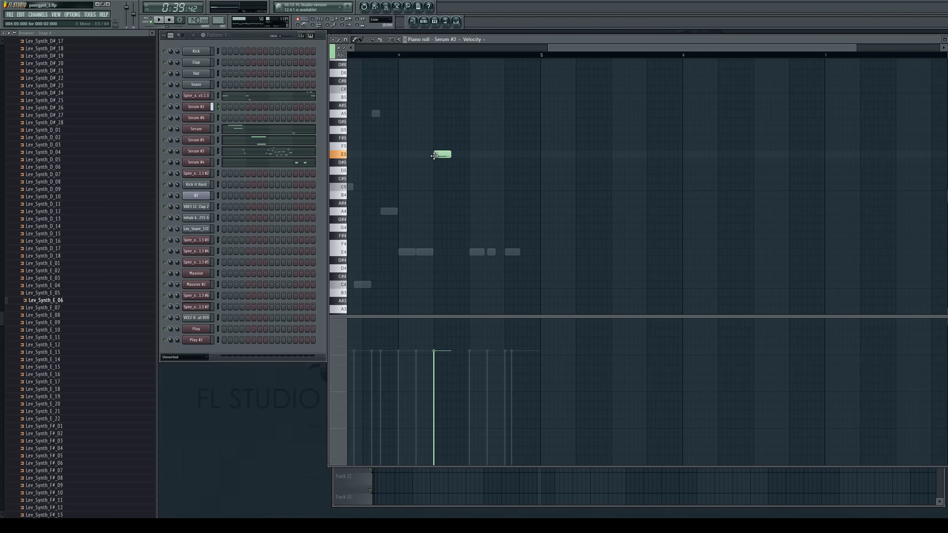
right_click(434, 157)
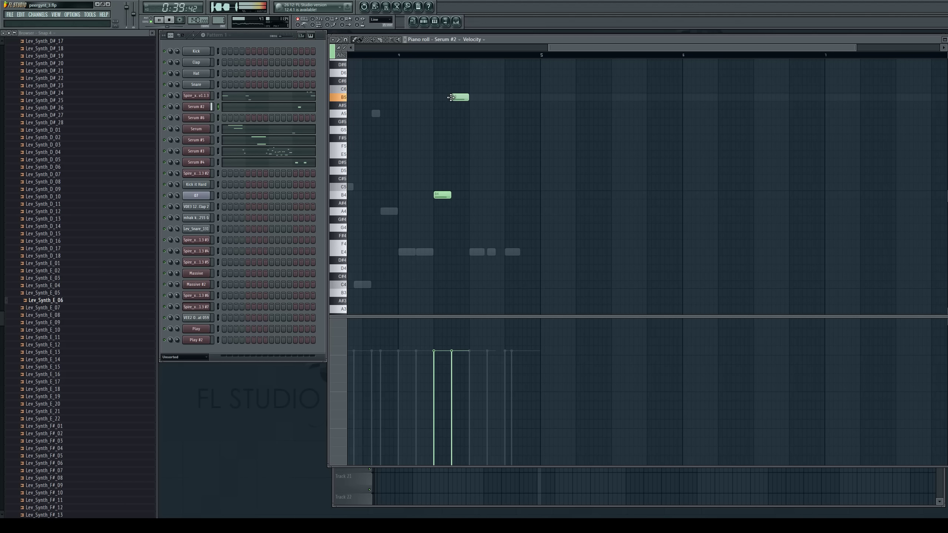
key("space")
key("space")
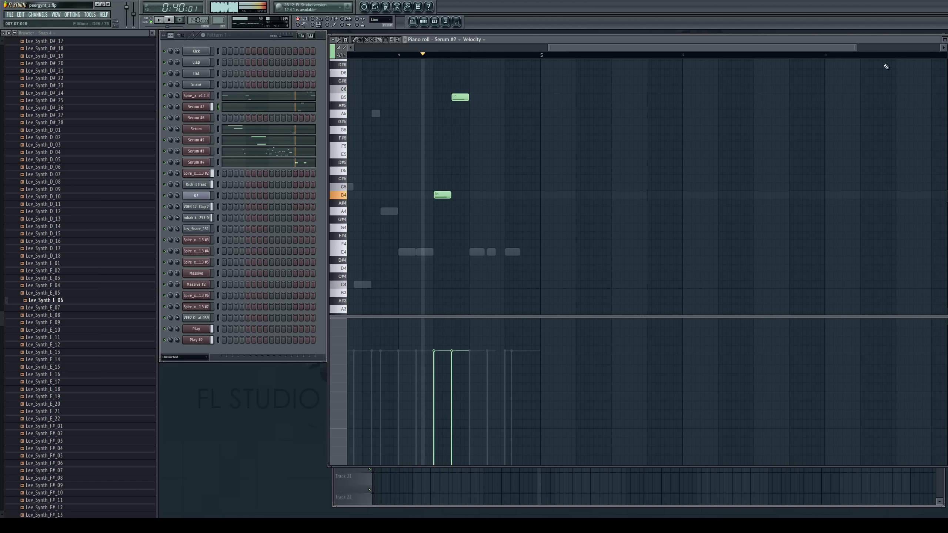
left_click_drag(910, 39, 893, 38)
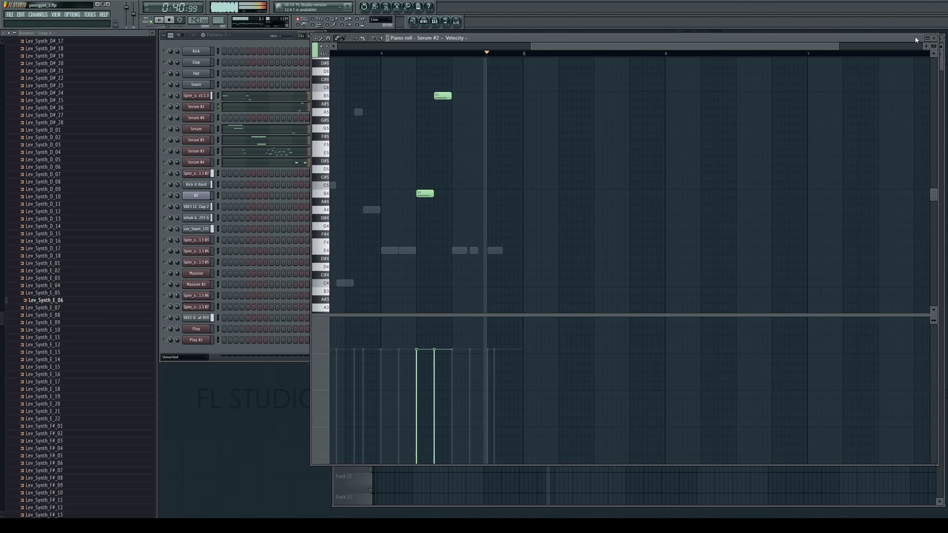
left_click(937, 42)
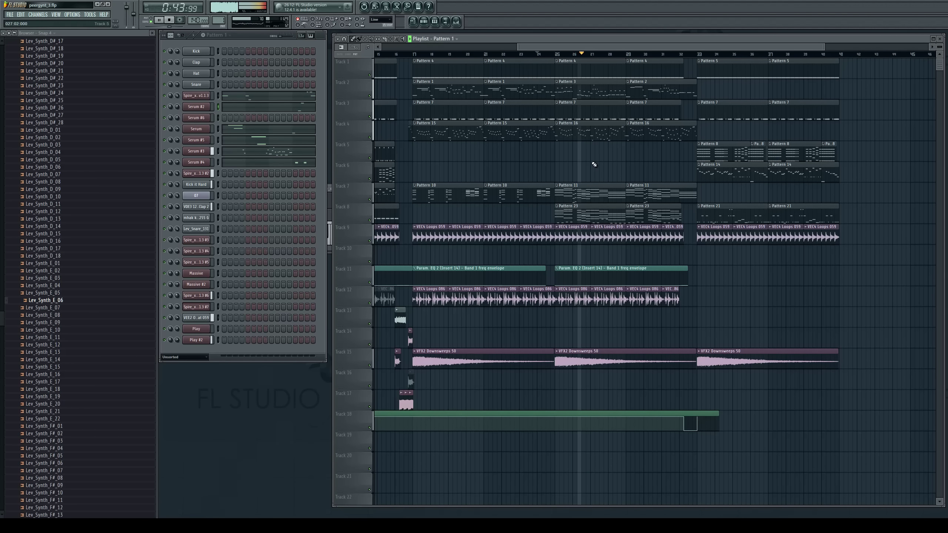
Mute and delete the VEC4 Loops 086 clips on Track 12 between bars 17 and 25 of the playlist
left_click_drag(624, 44, 638, 45)
key("space")
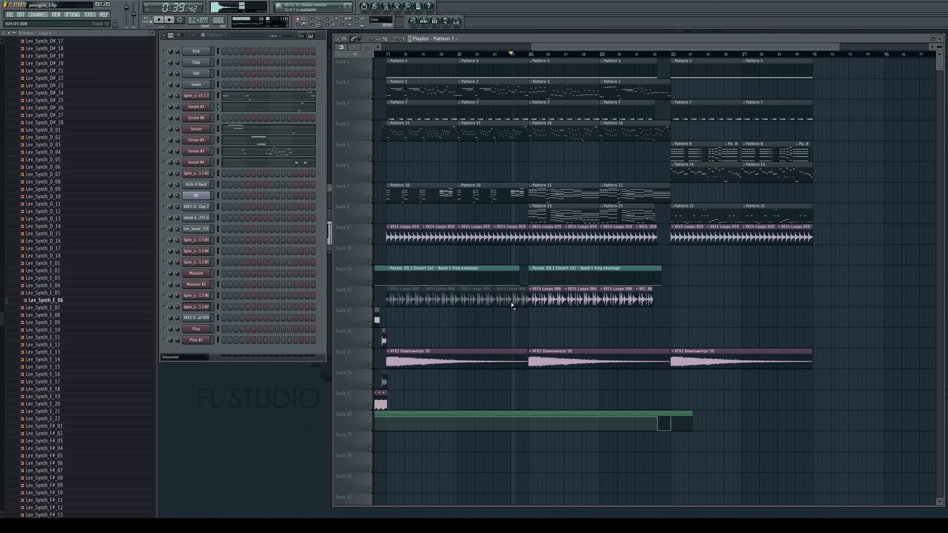
key("space")
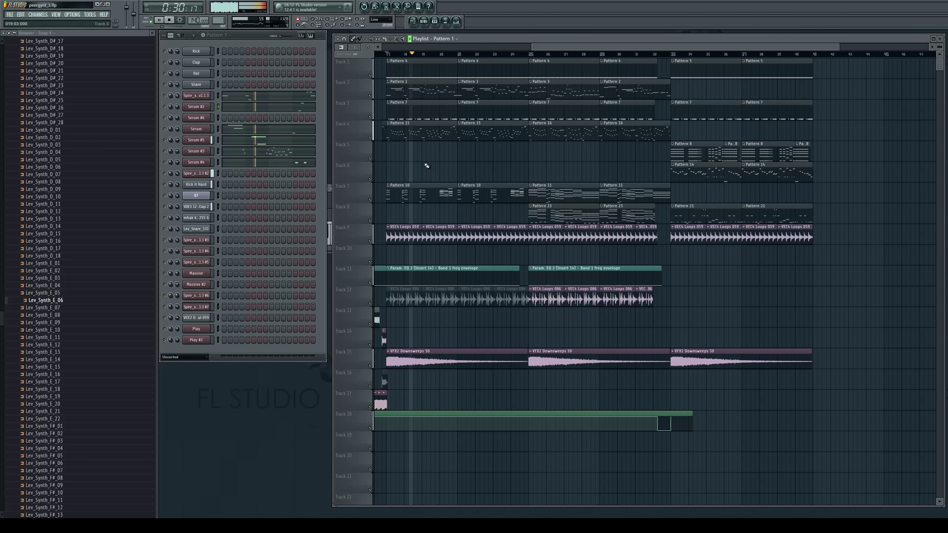
right_click(402, 301)
right_click(440, 301)
right_click(475, 302)
right_click(503, 304)
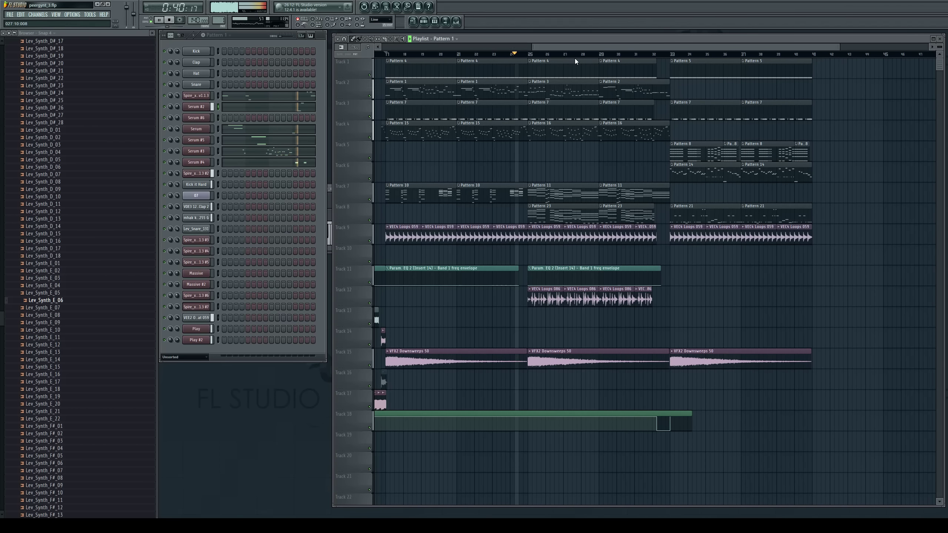
Listen through the arrangement into the closing Pattern 5 section, and replay it from bar 17
left_click_drag(575, 58, 609, 62)
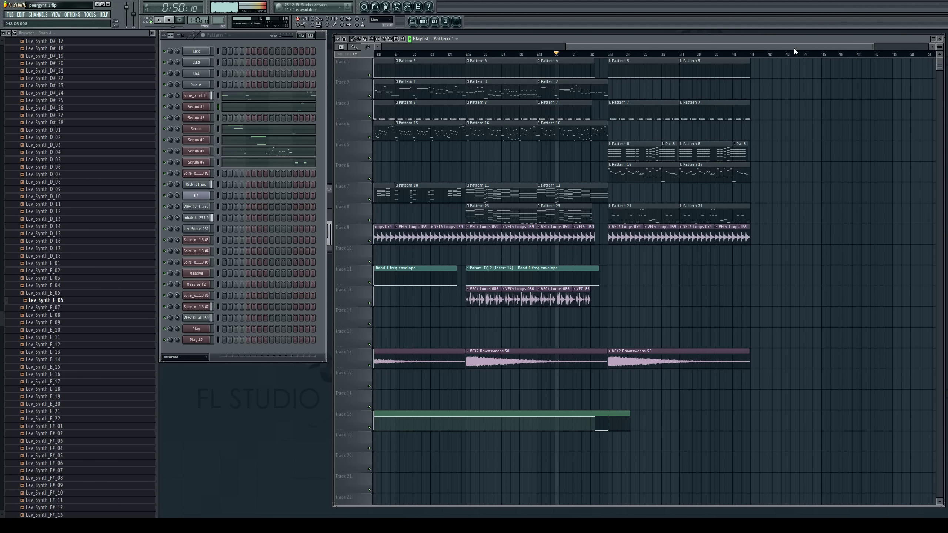
left_click_drag(790, 46, 821, 59)
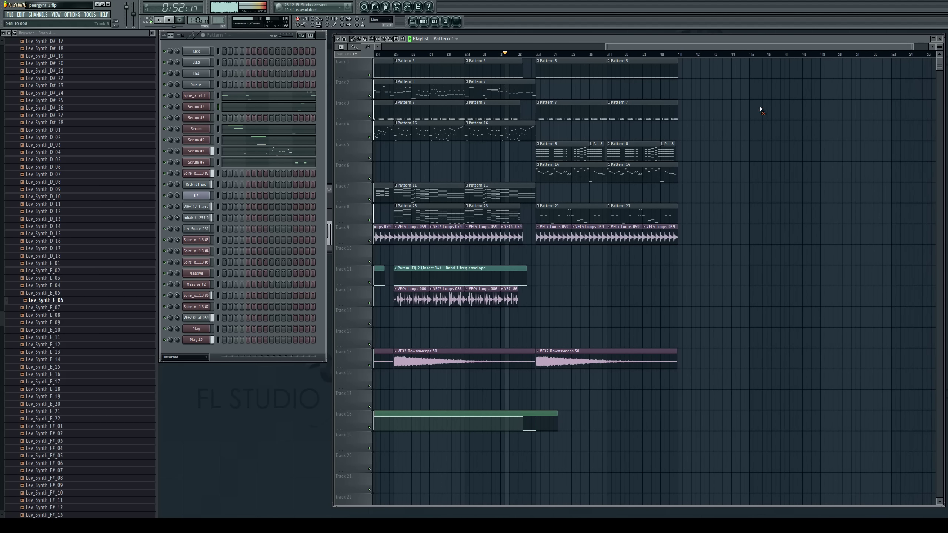
left_click_drag(669, 45, 690, 109)
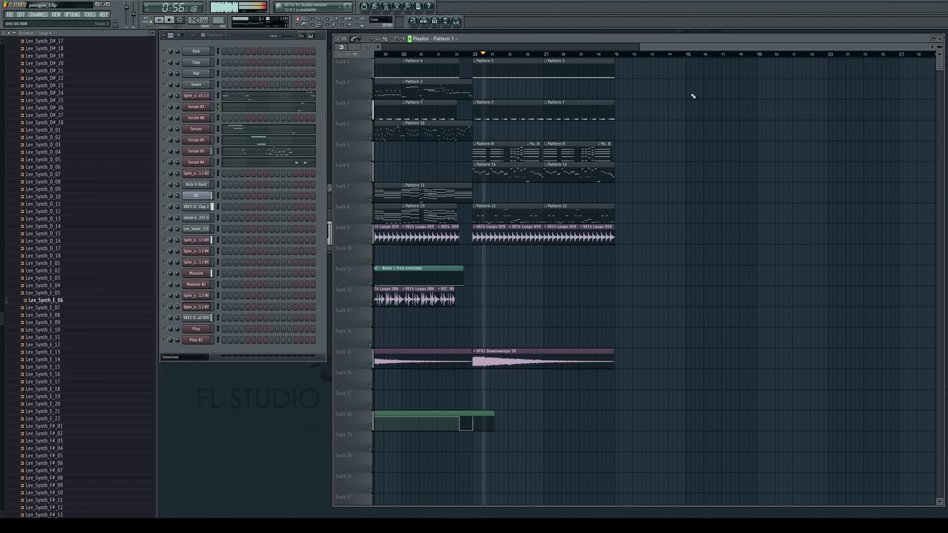
left_click_drag(687, 48, 752, 48)
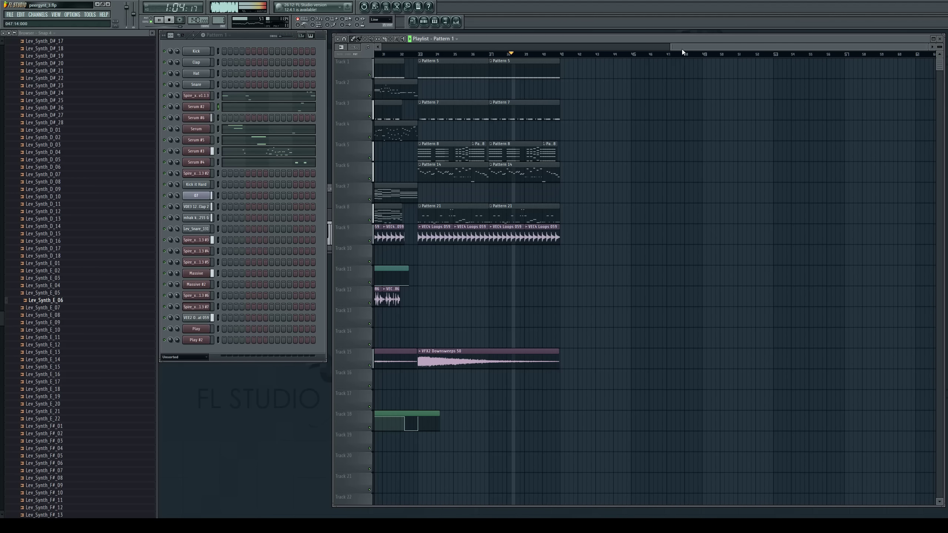
left_click_drag(681, 49, 684, 48)
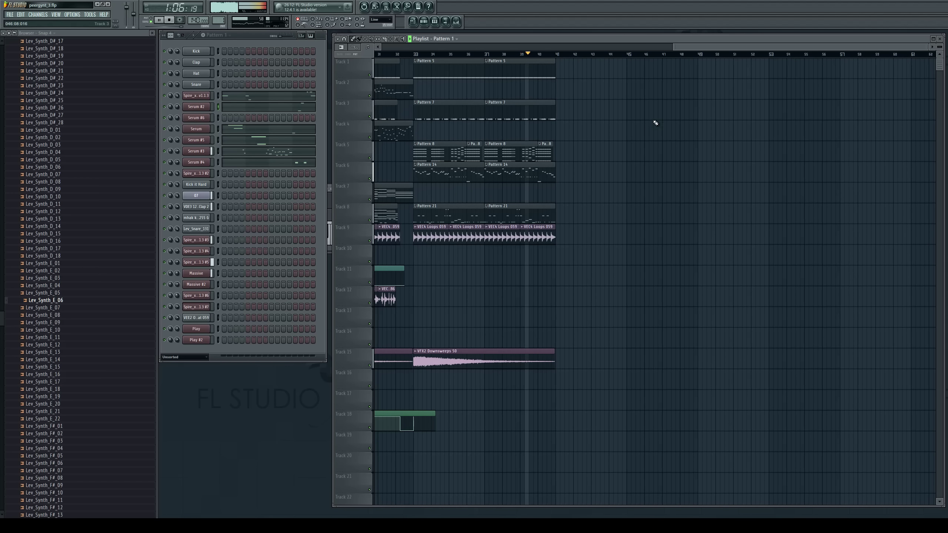
key("space")
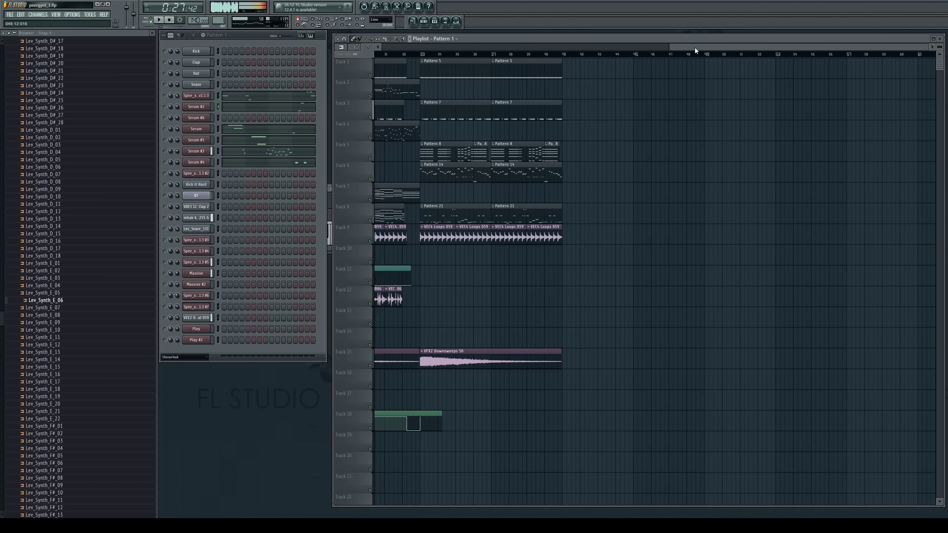
left_click_drag(398, 56, 345, 55)
key("space")
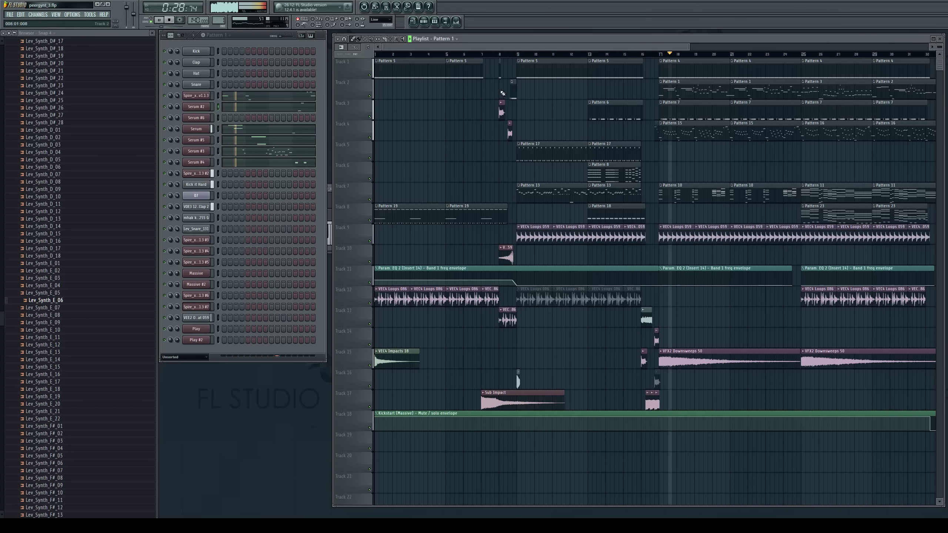
left_click_drag(523, 47, 655, 47)
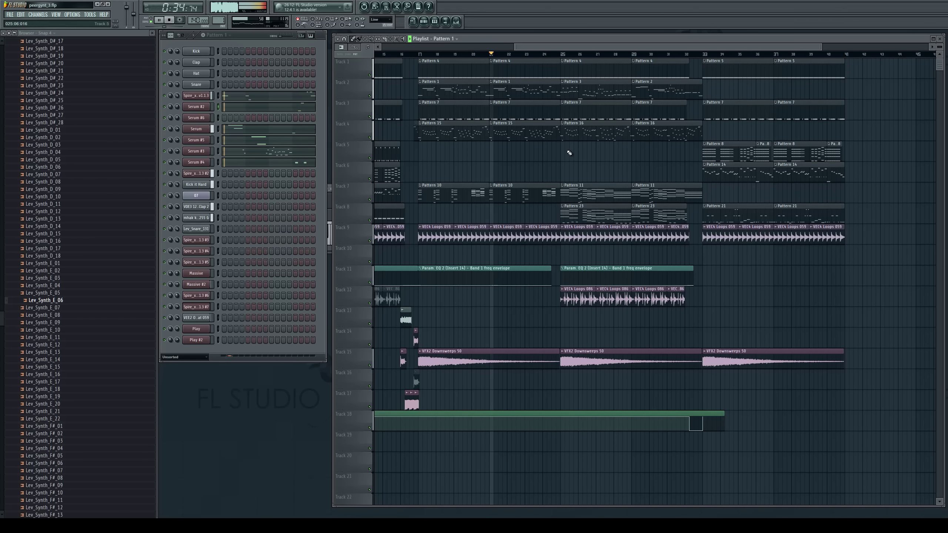
Redraw the velocities of the three Play chords in bar 4 of Pattern 10 at a nearly equal level, and listen
left_click(501, 195)
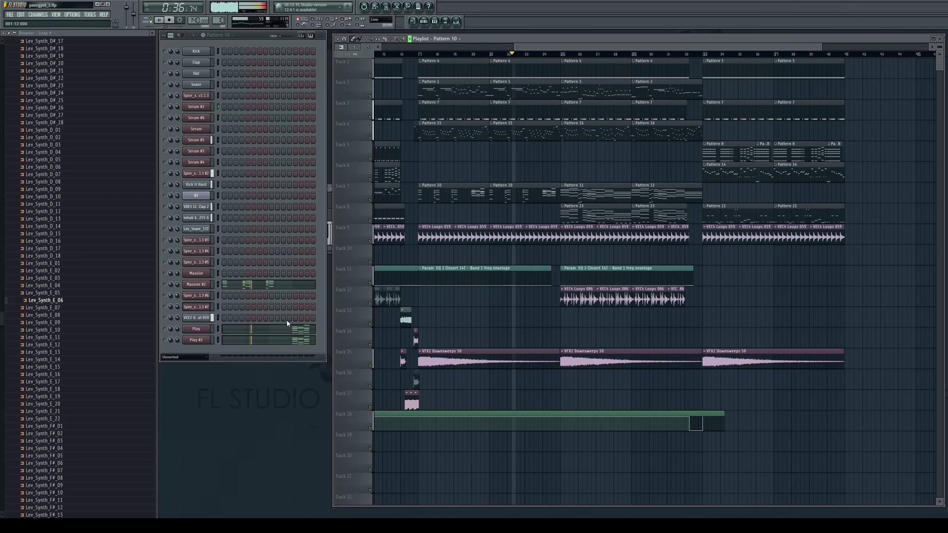
left_click(305, 328)
left_click_drag(472, 367, 355, 366)
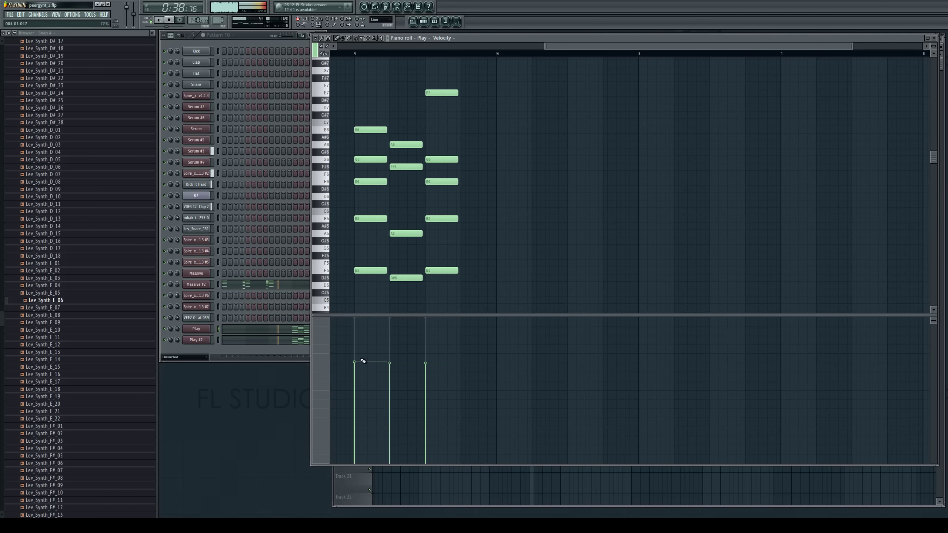
left_click_drag(585, 48, 574, 49)
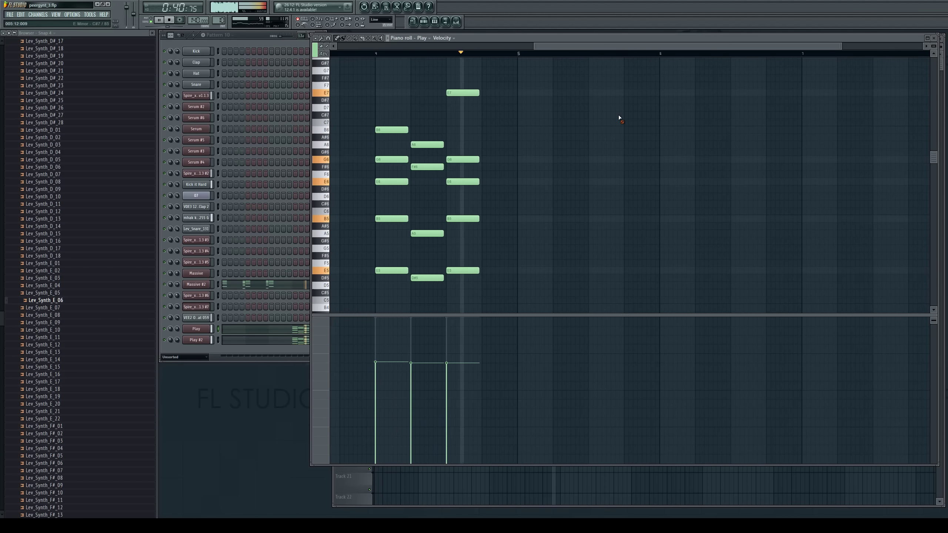
left_click(934, 39)
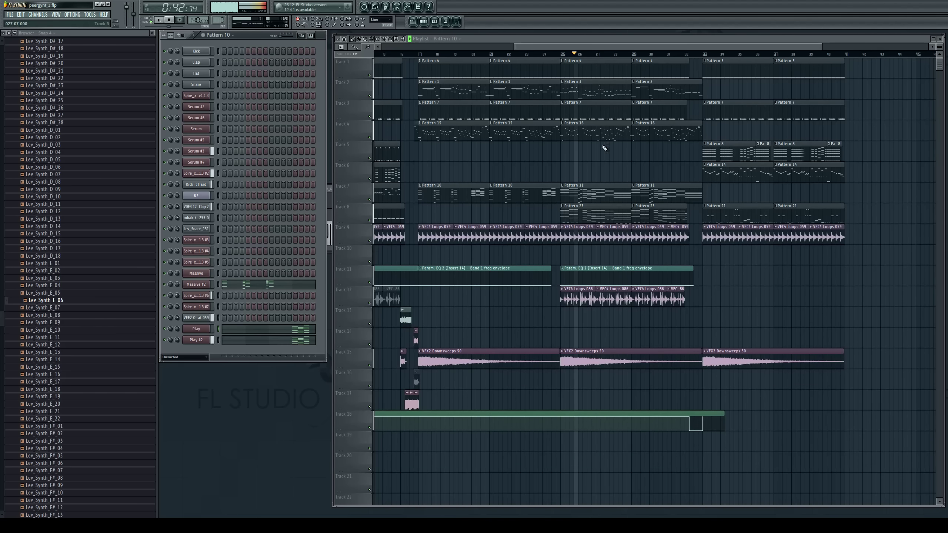
Trim the ends of the Pattern 15 and Pattern 4 clips starting at bar 21 to a length of 3:12, checking playback from bar 24
left_click(543, 54)
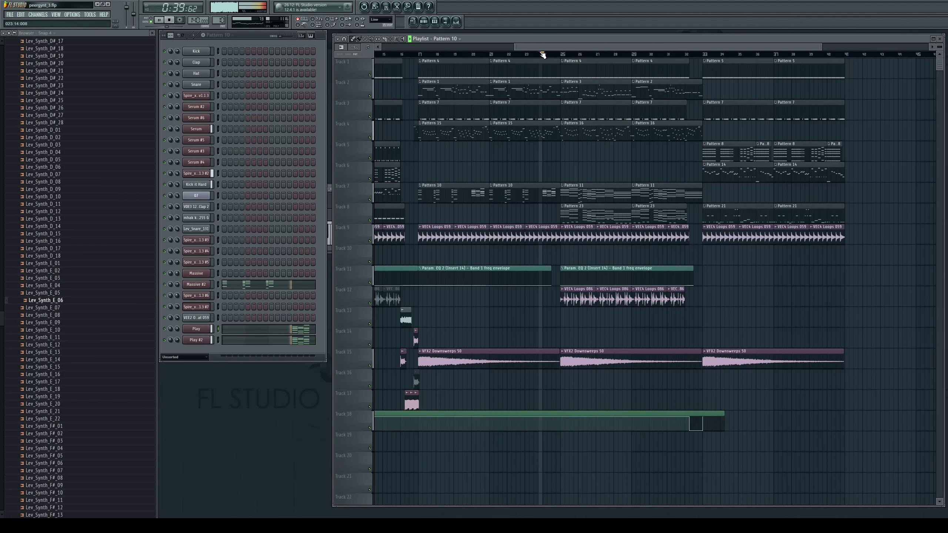
key("space")
left_click_drag(557, 129, 555, 133)
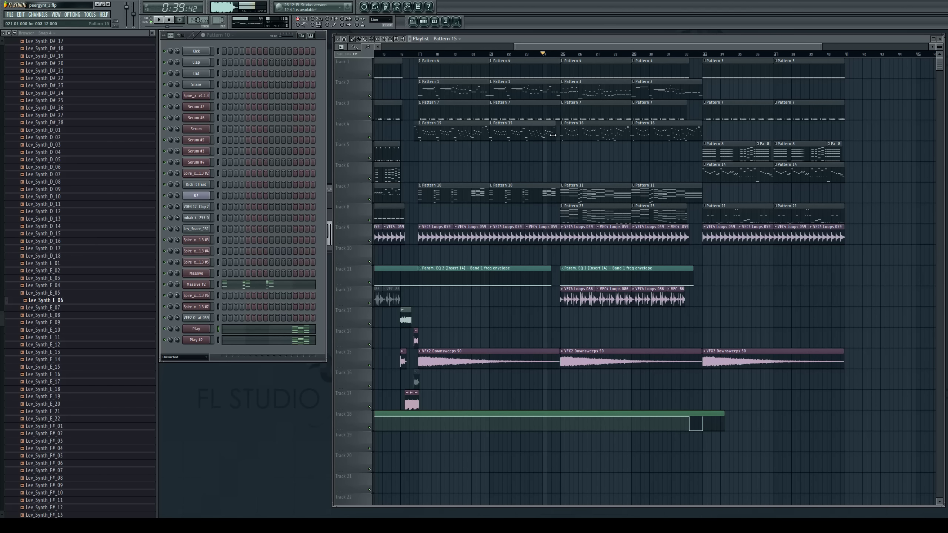
key("space")
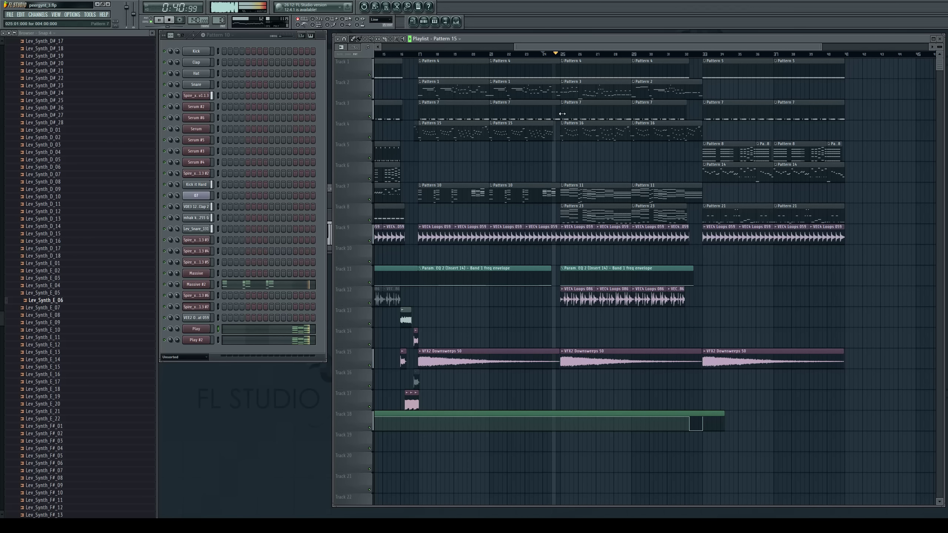
left_click(558, 111)
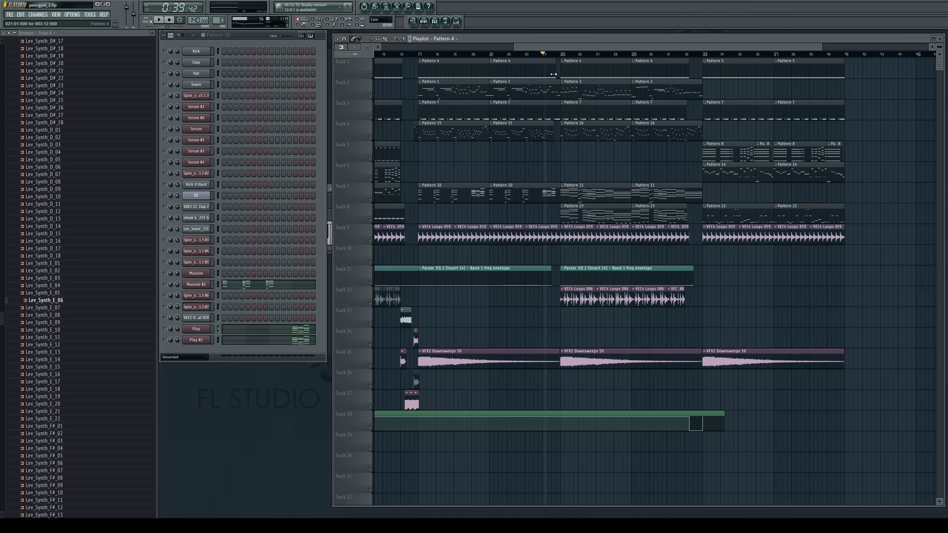
key("space")
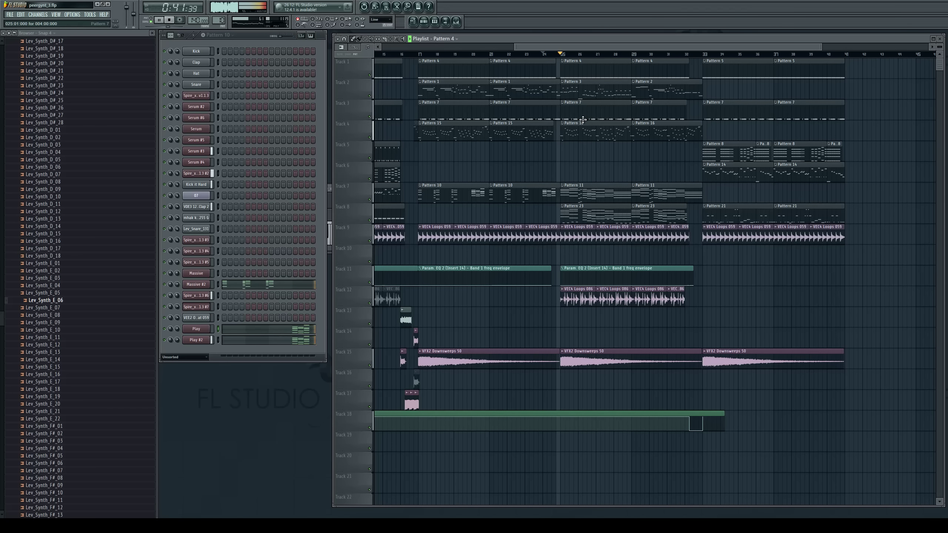
key("space")
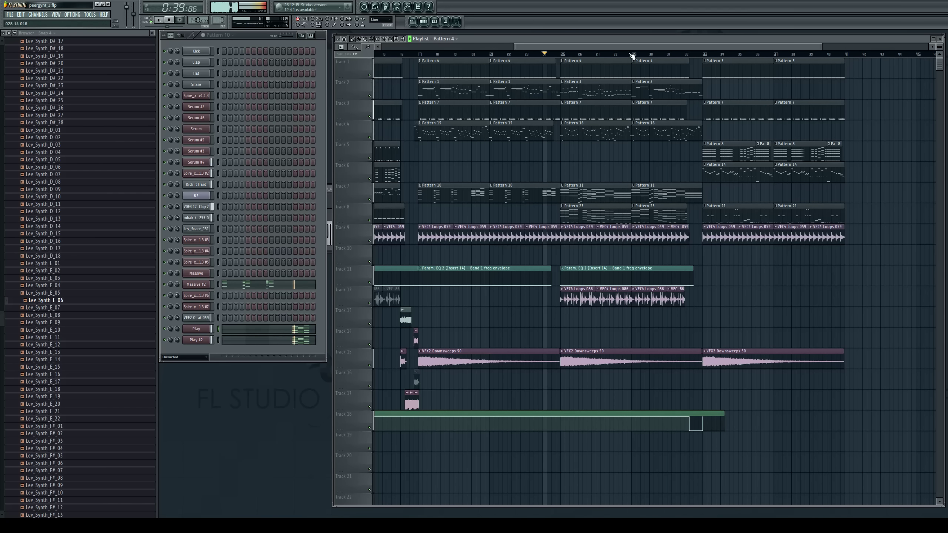
Look through the sample browser's folders and replay the arrangement from bar 24 through the Pattern 3 and Pattern 2 section
scroll(631, 56, "right", 1)
left_click_drag(2, 320, 1, 511)
key("space")
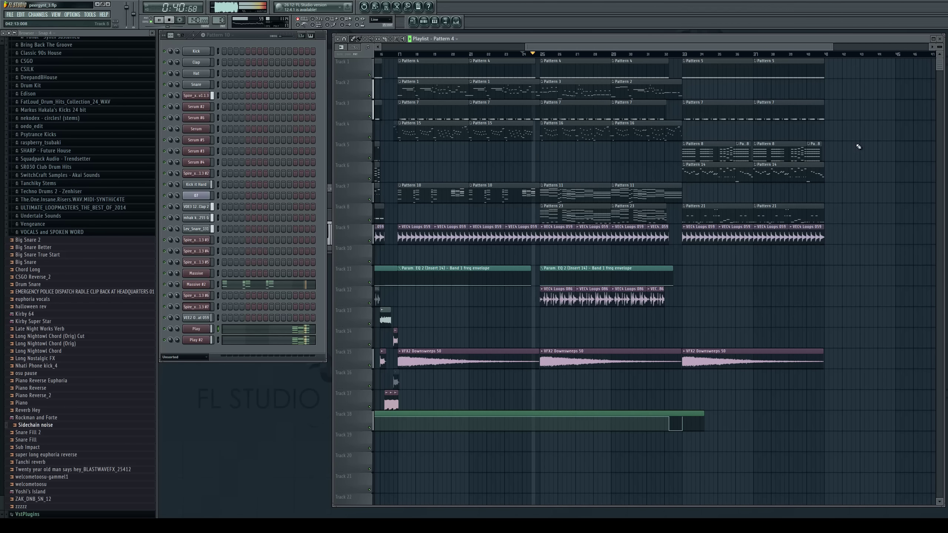
key("space")
key("space")
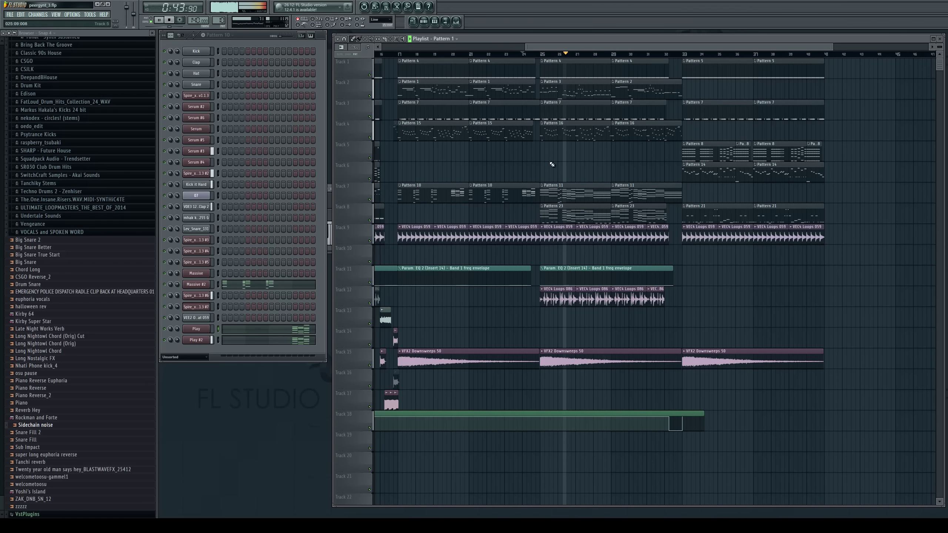
left_click_drag(598, 47, 655, 57)
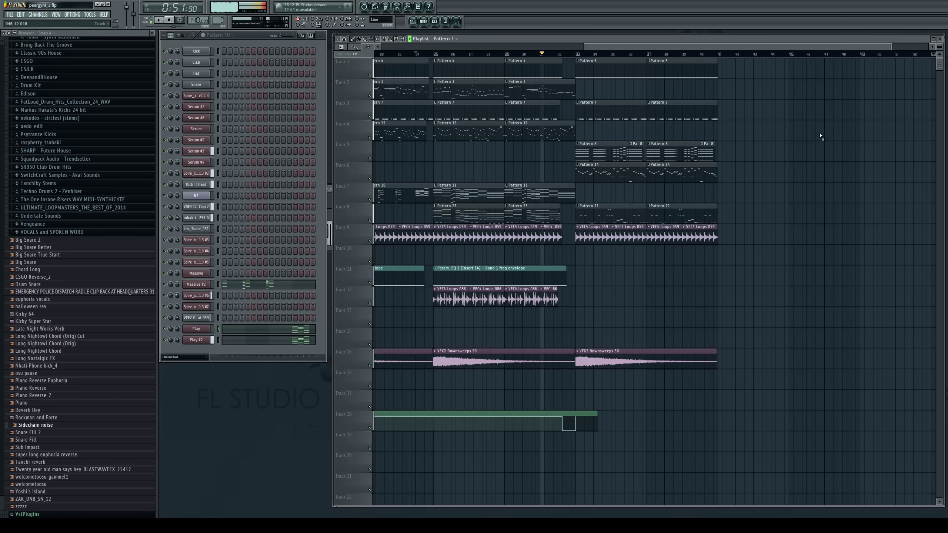
Trim the end of the second Pattern 16 clip to just before bar 33 and replay the transition from bar 32
left_click_drag(663, 46, 703, 48)
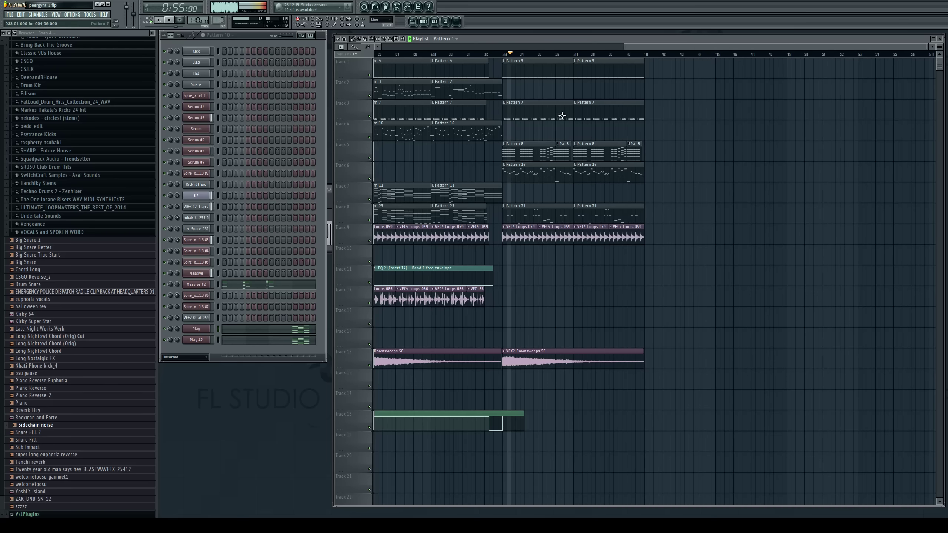
left_click_drag(502, 130, 493, 129)
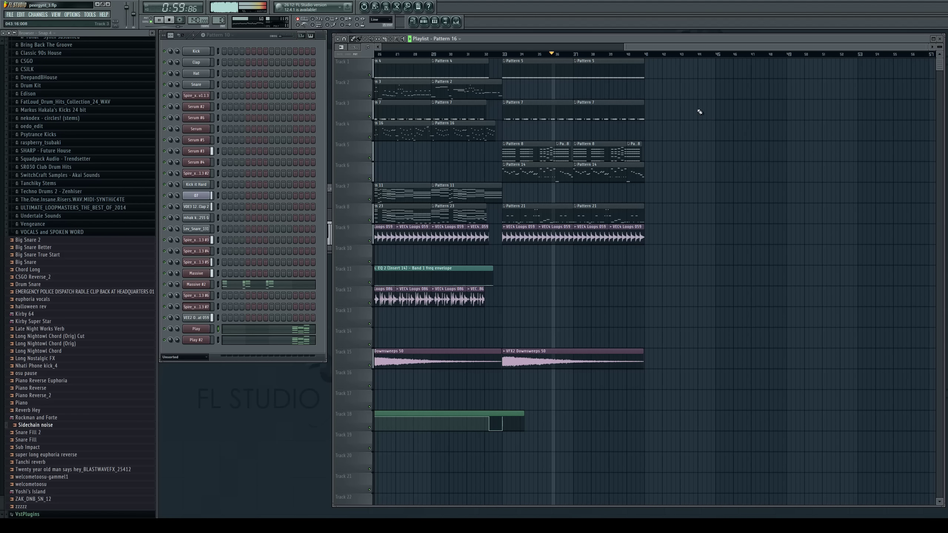
key("space")
left_click(519, 55)
key("space")
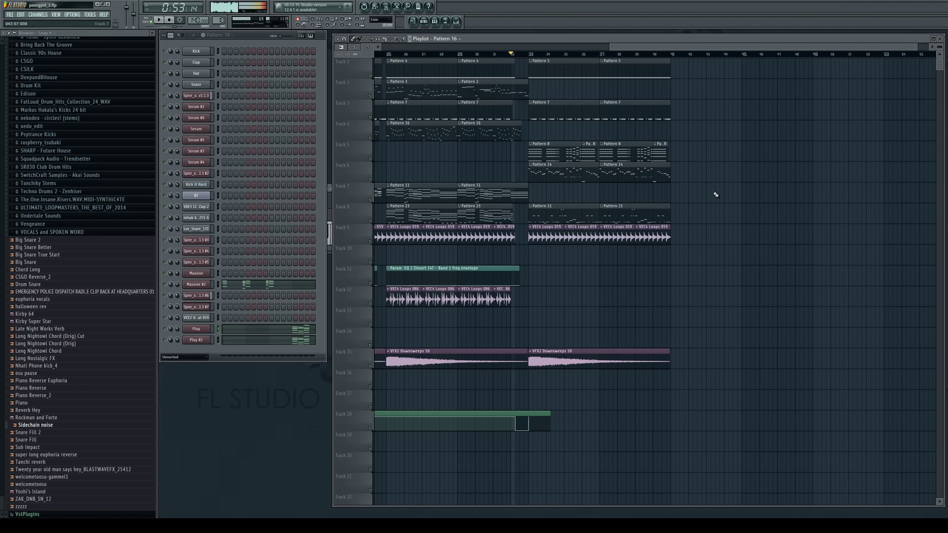
left_click(523, 195)
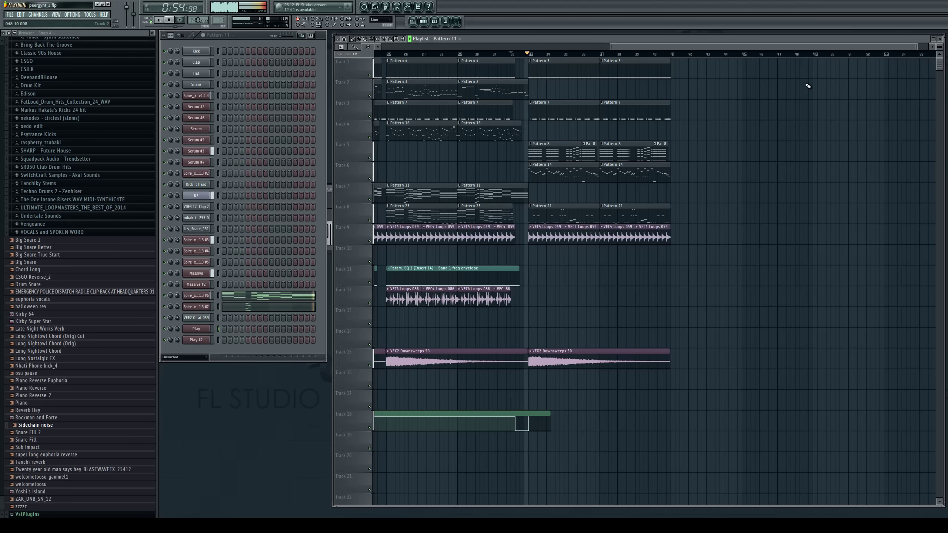
key("space")
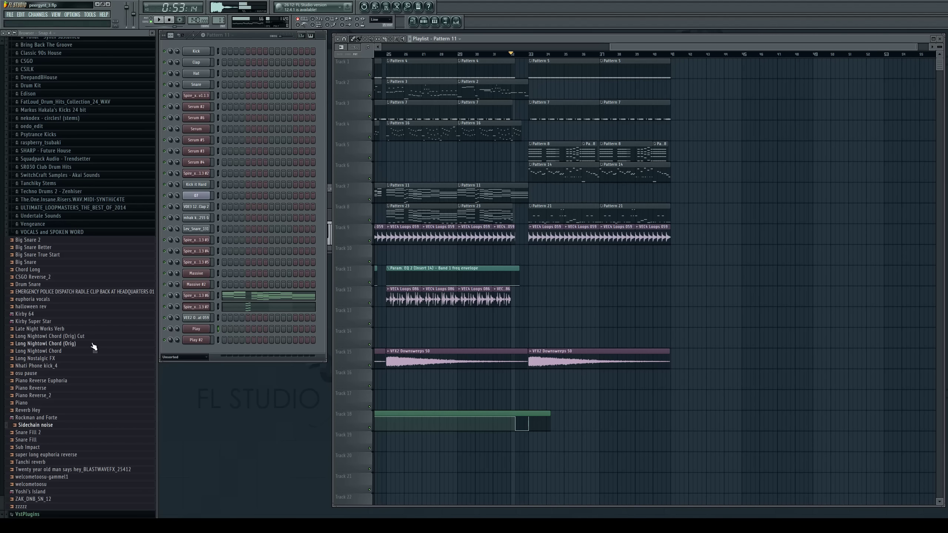
Place the Big Snare True Start sample on Track 10 just before bar 33, listen, and select a channel in the mixer
left_click(79, 359)
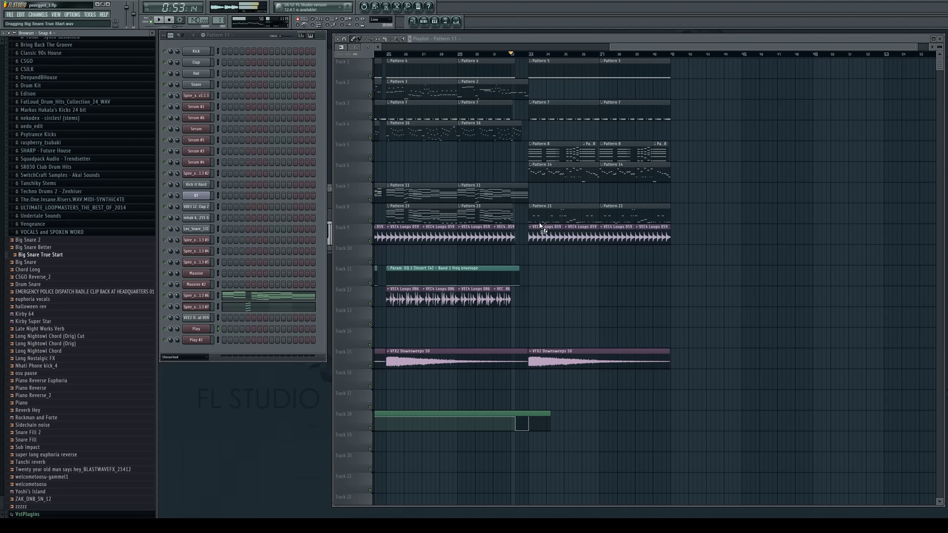
left_click_drag(526, 258, 526, 257)
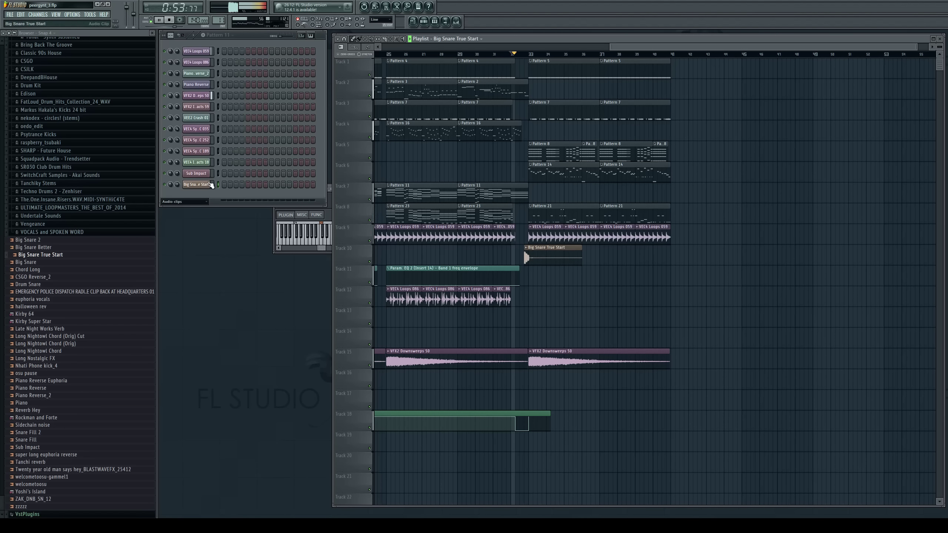
key("space")
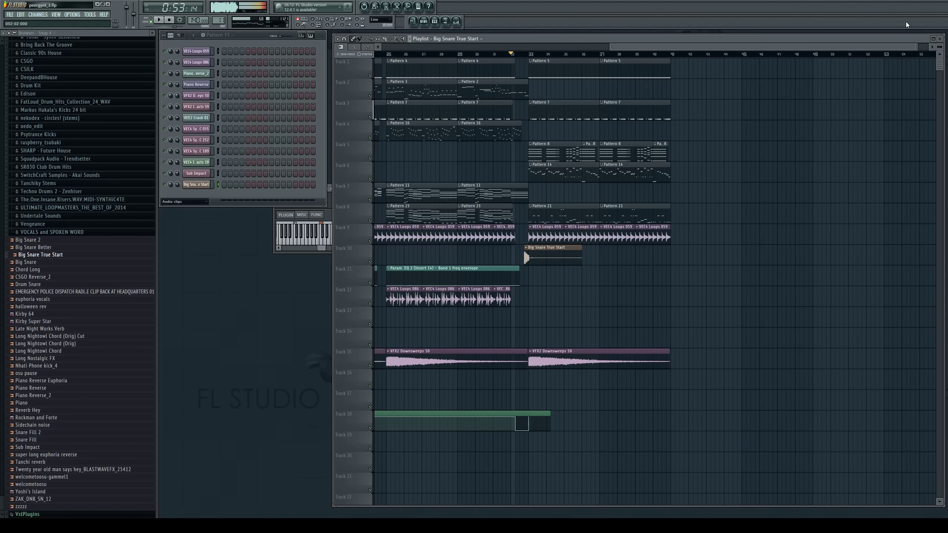
left_click(941, 39)
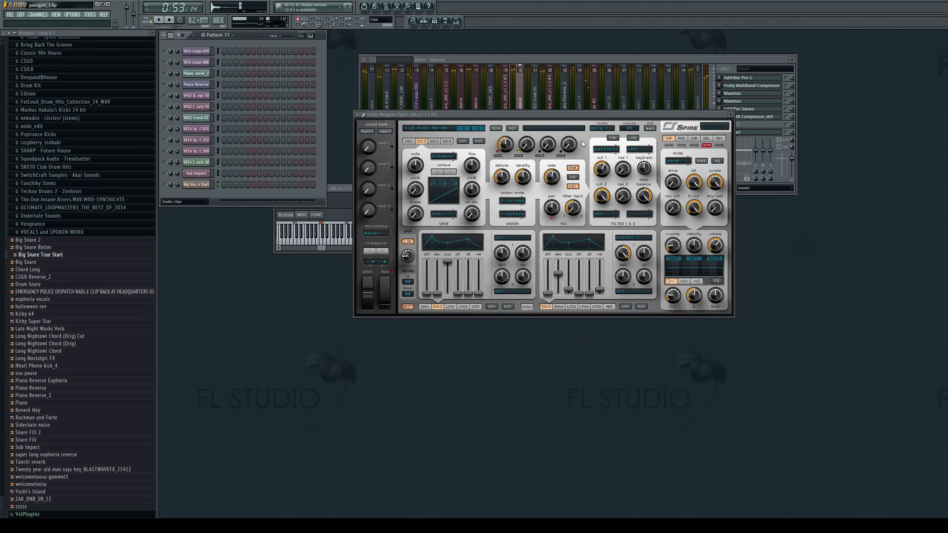
left_click(533, 60)
left_click(415, 99)
Replay the transition into bar 33 and trim the end of the Pattern 2 clip to just before that bar
key("space")
left_click(412, 21)
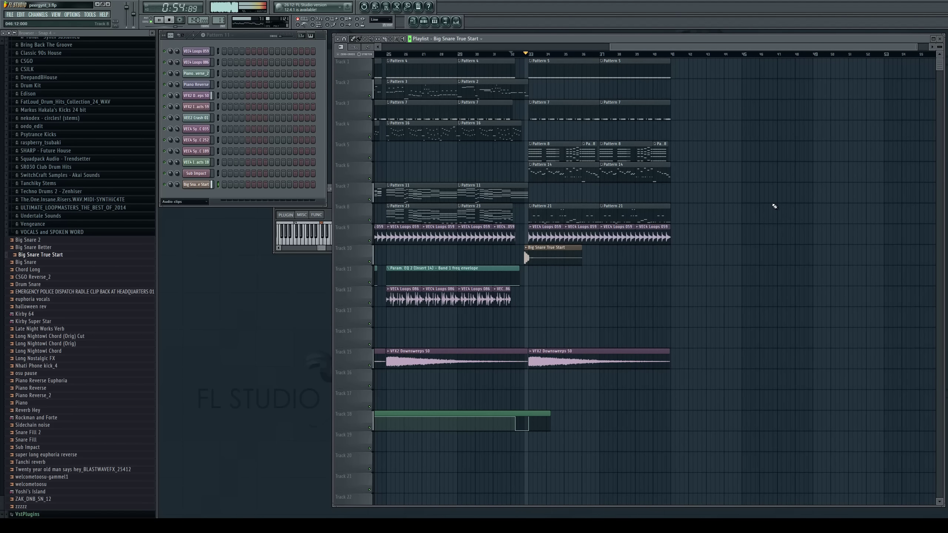
key("space")
left_click_drag(527, 90, 523, 95)
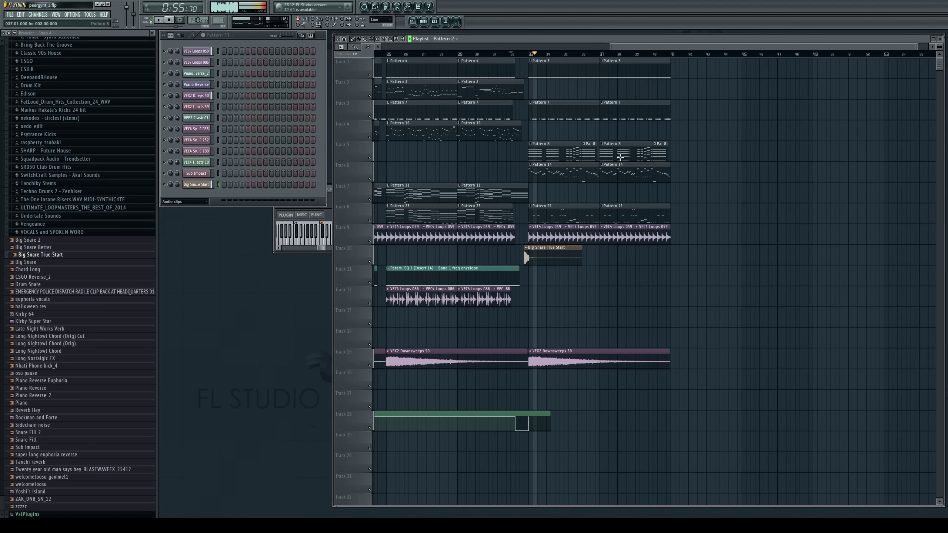
Mute the VEC4 Loops 086 clip on Track 13 in bar 8 and shorten the Pattern 19 clip starting at bar 5 to 3 bars
left_click_drag(713, 46, 520, 53)
left_click(437, 55)
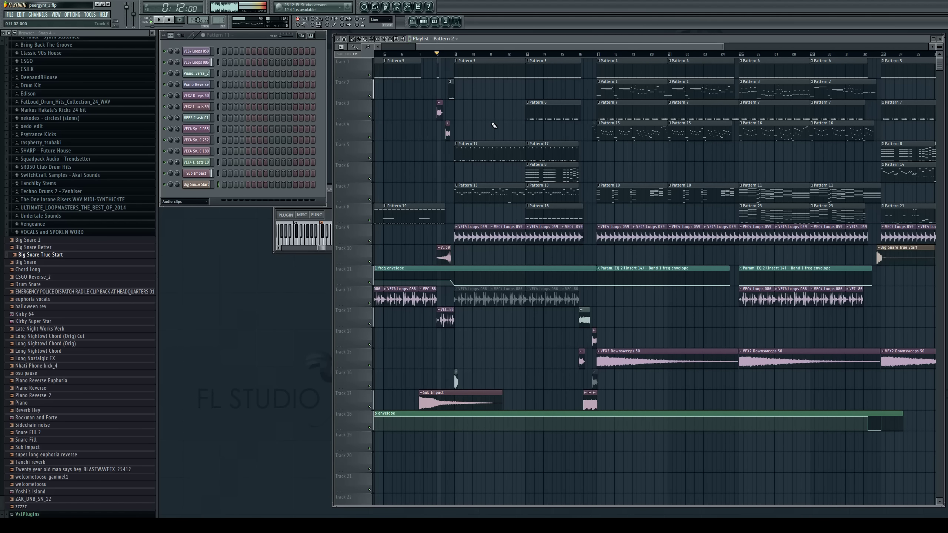
key("space")
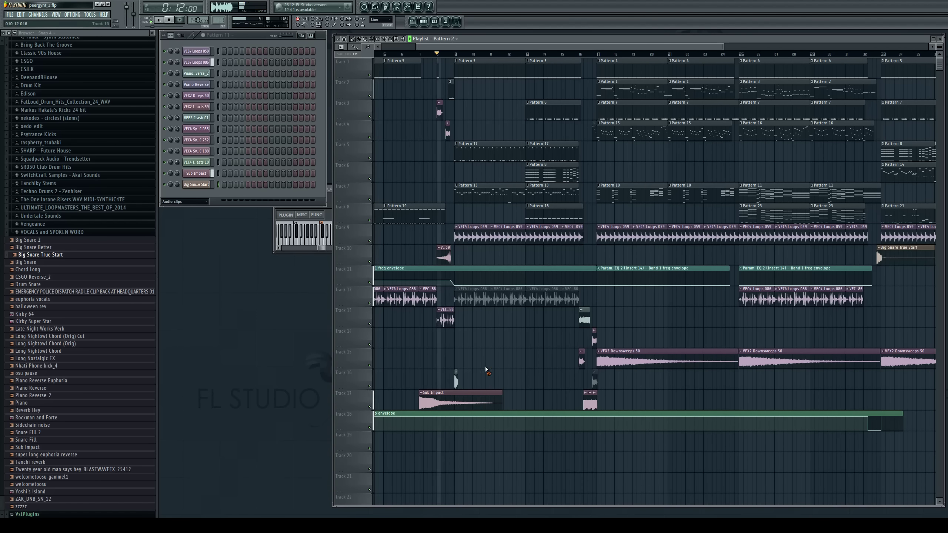
key("space")
right_click(446, 324, "alt")
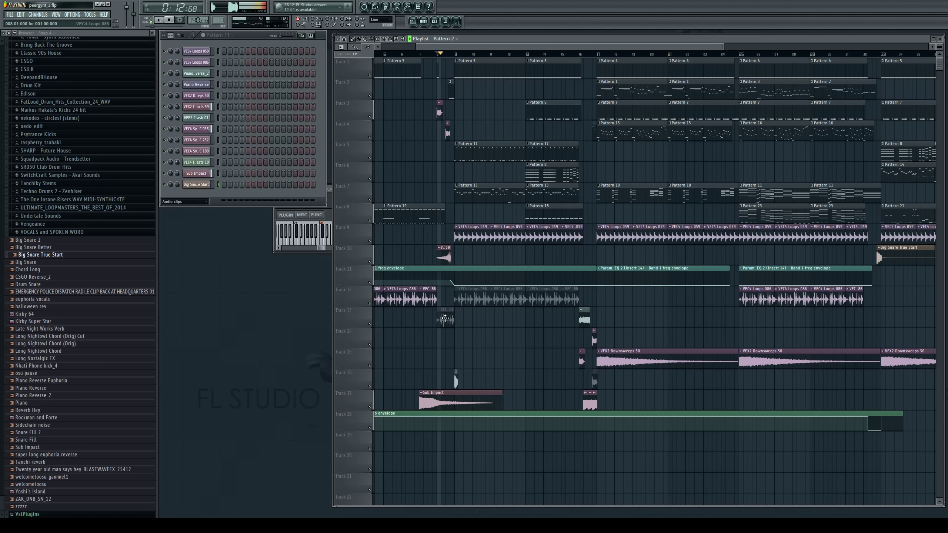
key("space")
key("space")
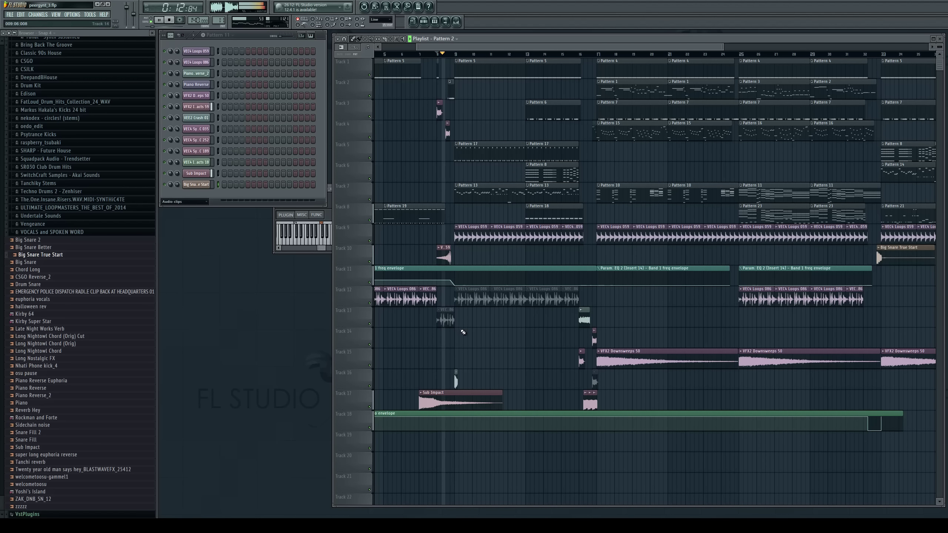
key("space")
key("space")
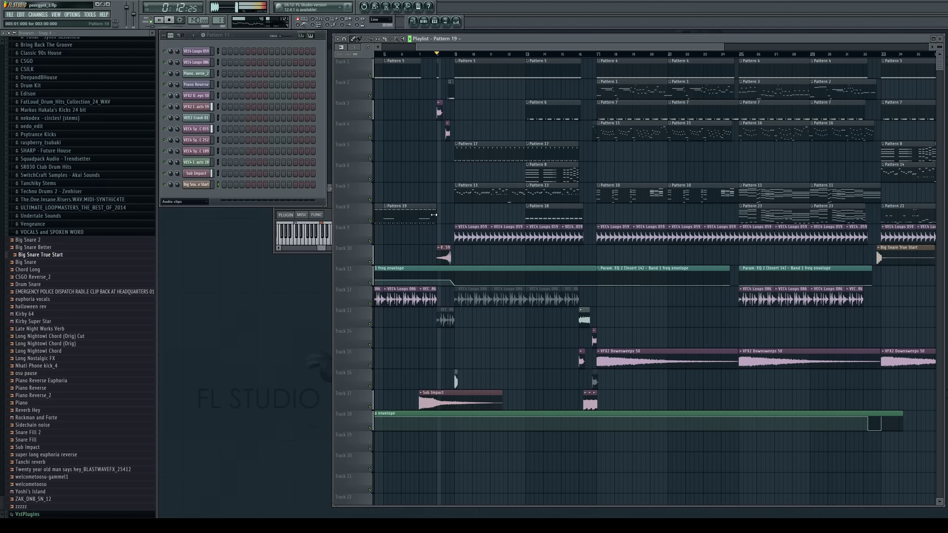
Replay from bar 7 and trim the end of the Sub Impact clip on Track 17 back to bar 9
left_click(419, 55)
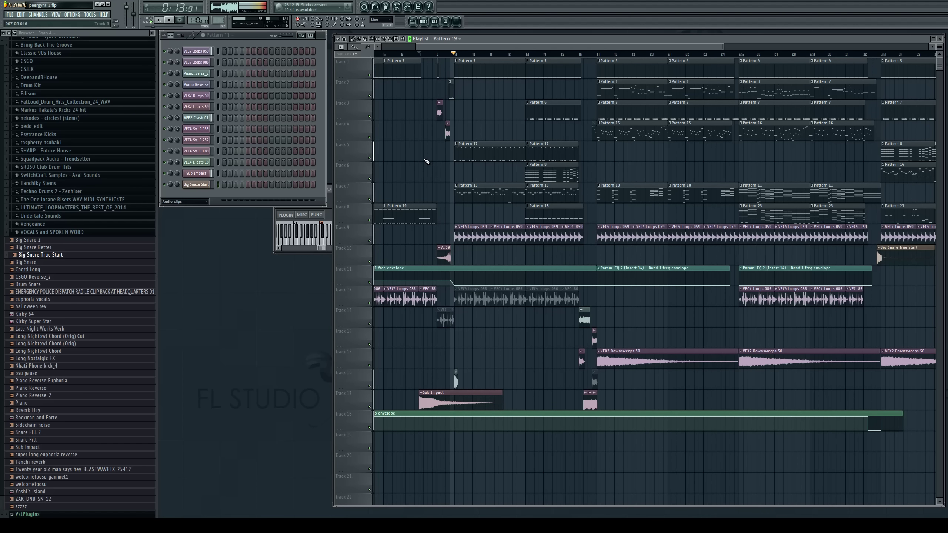
key("space")
left_click_drag(500, 403, 459, 402)
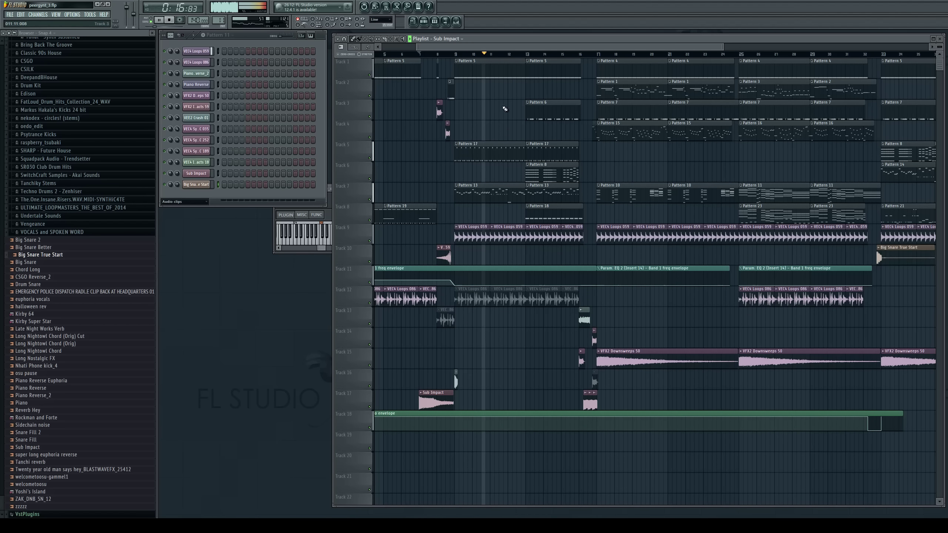
Listen through the arrangement from bar 9 to the closing Pattern 5 section, following the playhead
left_click_drag(532, 47, 613, 48)
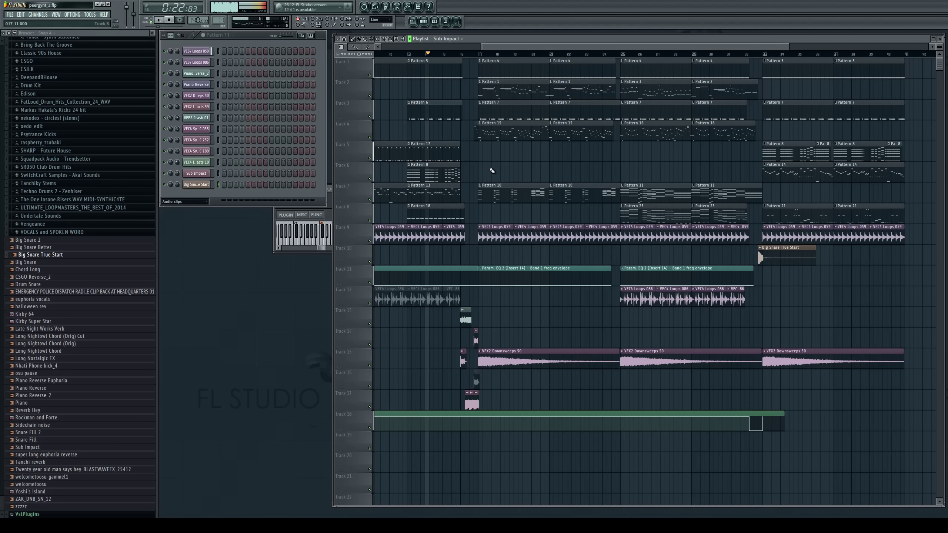
left_click_drag(522, 50, 546, 45)
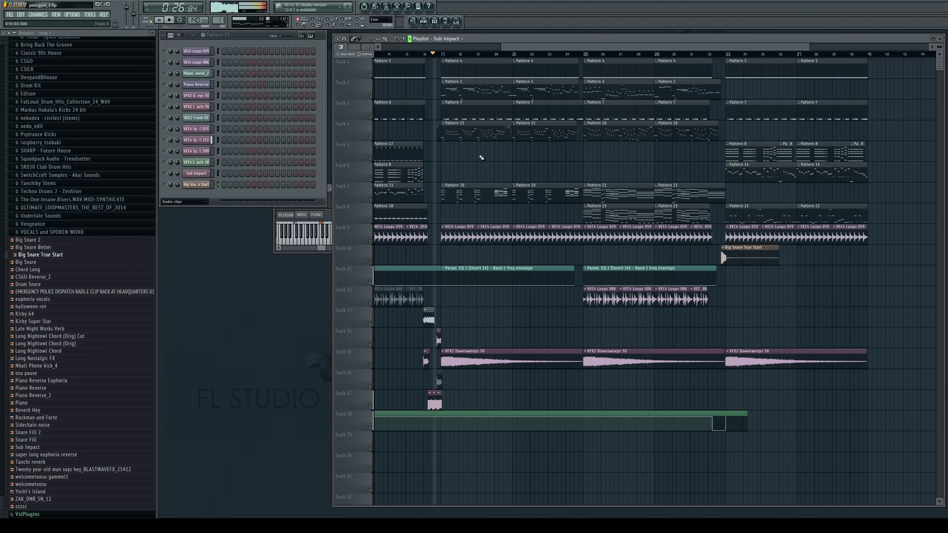
left_click_drag(516, 47, 540, 45)
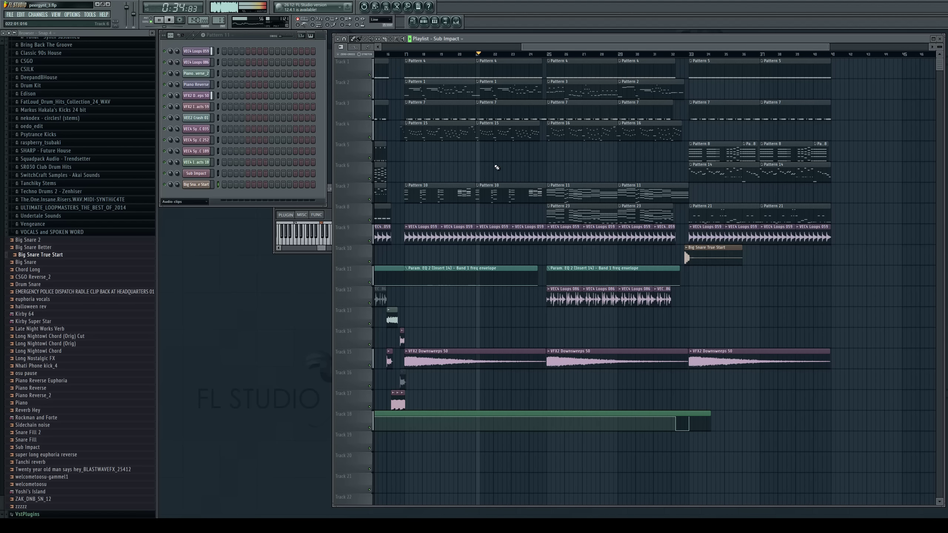
left_click_drag(573, 48, 595, 50)
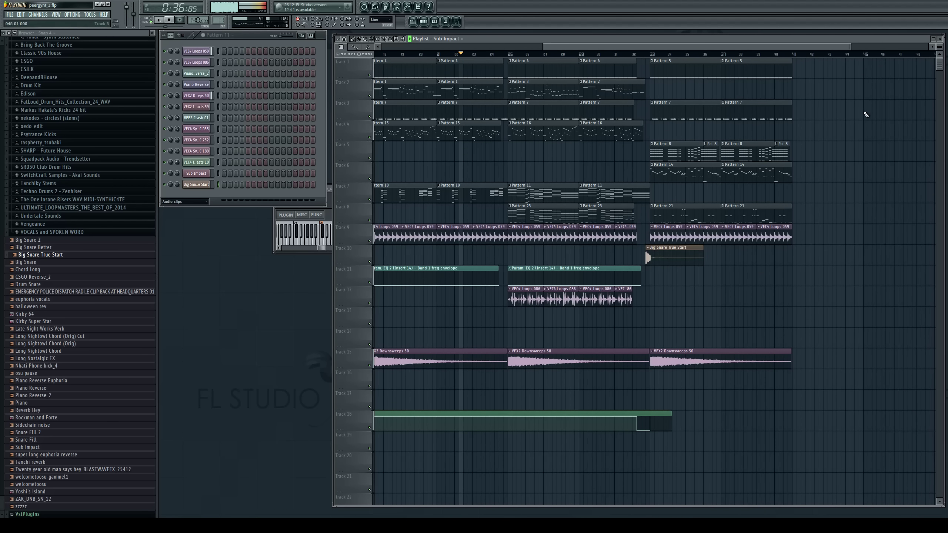
left_click_drag(629, 45, 675, 48)
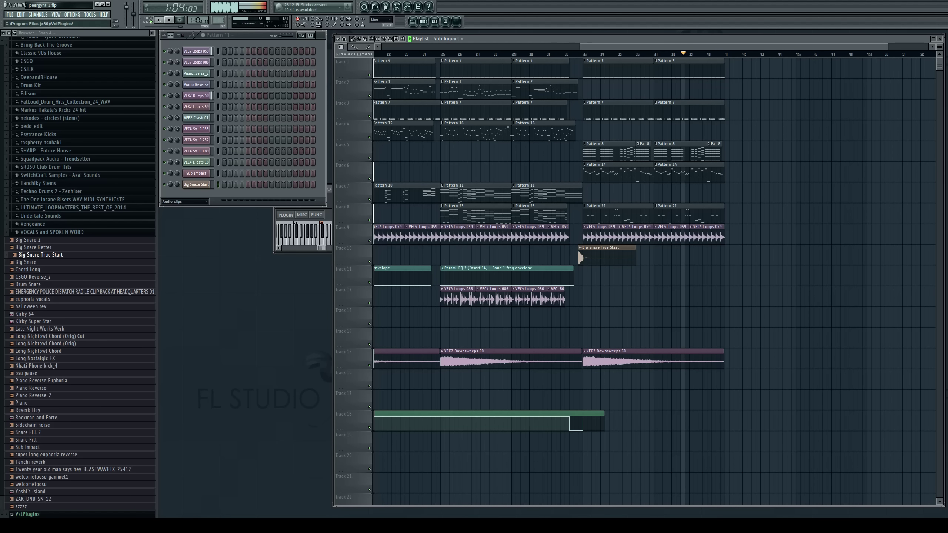
key("space")
Replay from bar 25 and clone Pattern 7 into a new pattern
left_click_drag(595, 48, 588, 47)
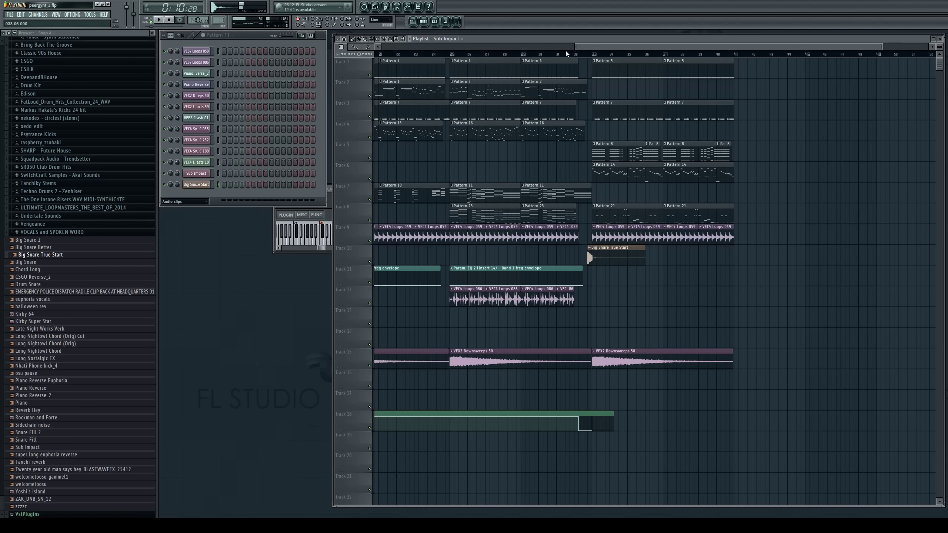
left_click(453, 56)
key("space")
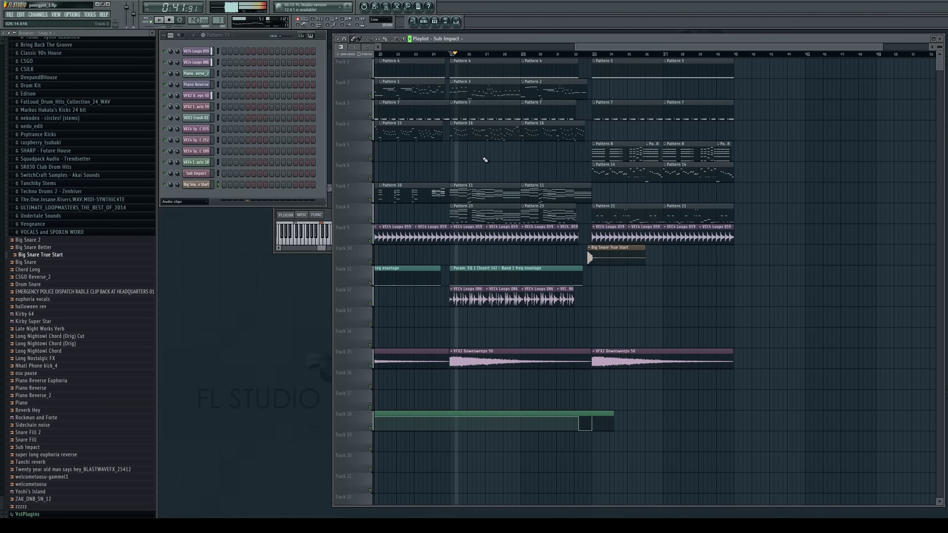
double_click(488, 108)
key("space")
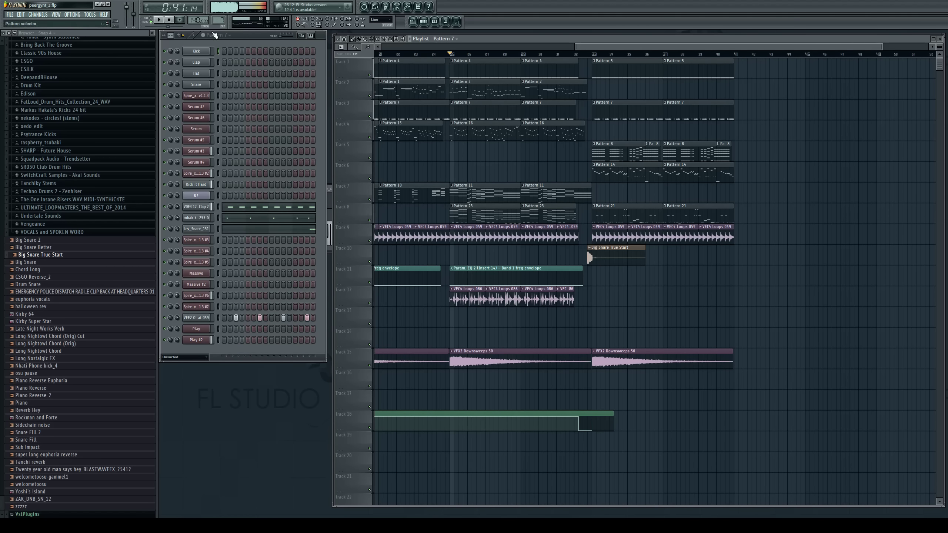
Replace the Pattern 7 clips at bars 25 and 29 with Pattern 8, trimming the second one to 3 bars
right_click(459, 108)
left_click_drag(451, 108, 447, 108)
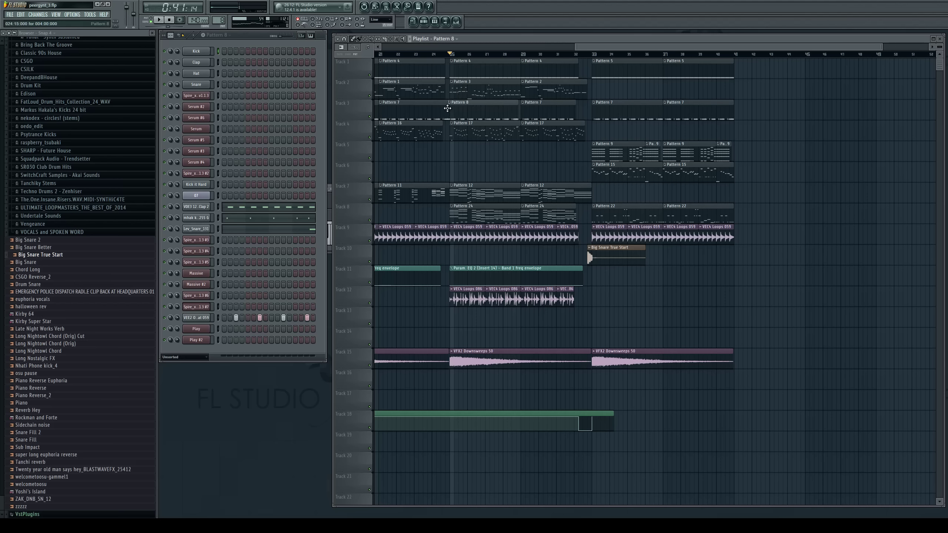
right_click(547, 111)
left_click(534, 108)
key("space")
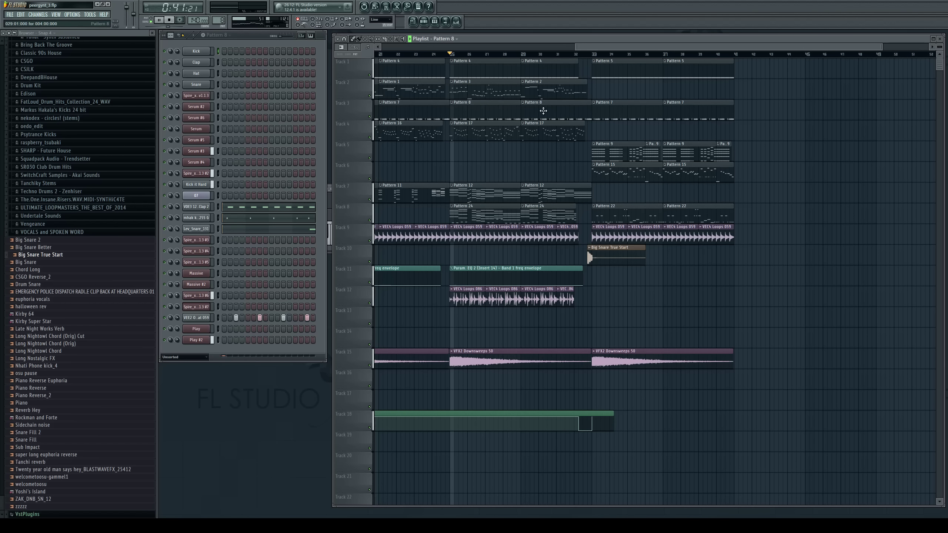
left_click_drag(589, 119, 573, 113)
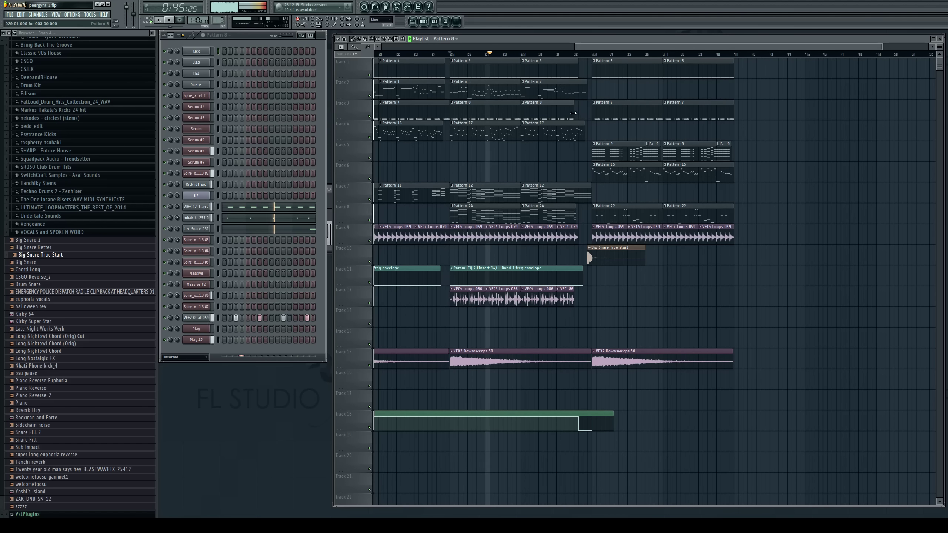
Switch playback from song to pattern mode and play Pattern 8 on its own
key("space")
left_click(152, 20)
key("space")
Close the Vengeance sample folder, open the FatLoud_Drum_Hits_Collection_24_WAV folder, and stop playback
left_click(86, 225)
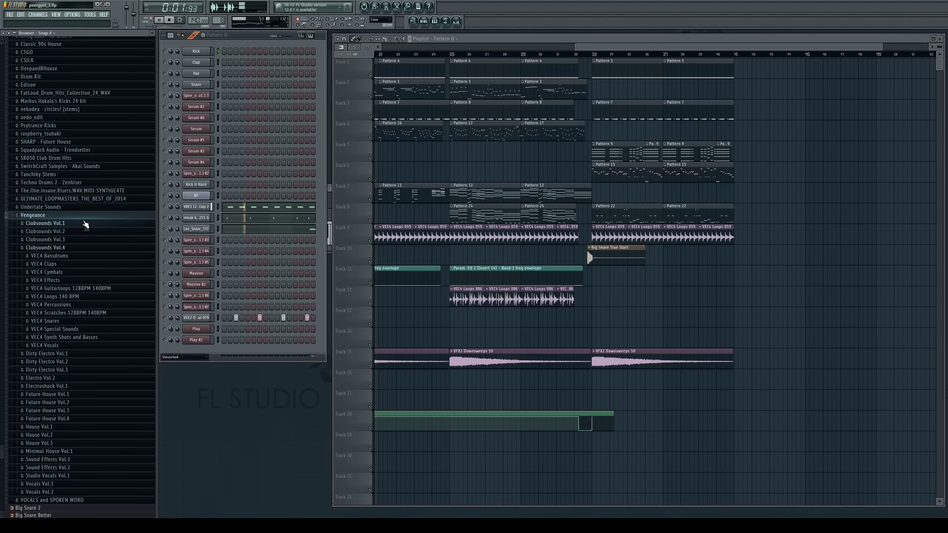
key("Left")
key("Up")
key("Up")
key("Up")
key("Up")
key("Up")
key("Up")
key("Up")
key("Up")
key("Up")
key("Up")
key("Up")
key("Up")
key("Up")
key("Up")
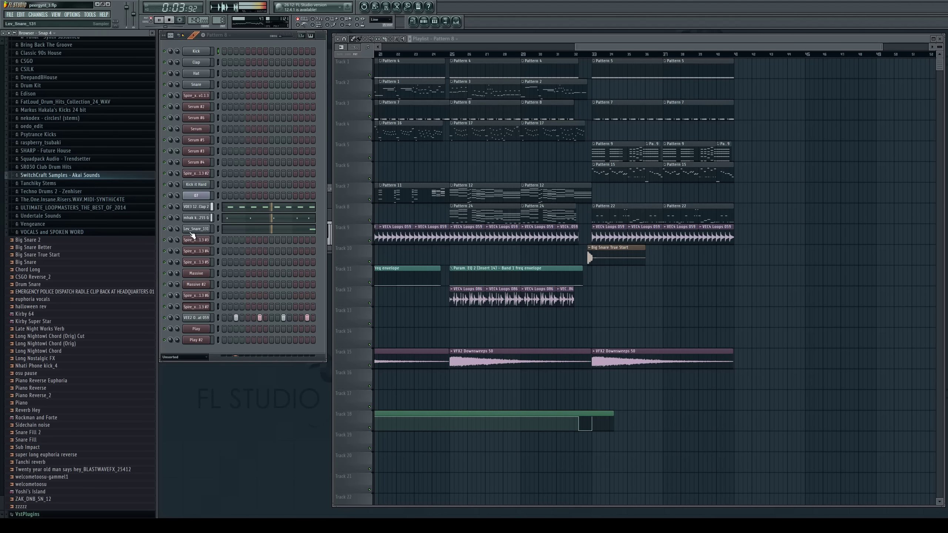
key("Up")
key("Right")
key("space")
Open the Hihats_FDHC folder, preview its samples, and add HH_FDHC_001 as a new channel
key("Down")
key("Down")
key("Down")
key("Right")
key("Down")
key("Down")
key("Left")
key("Down")
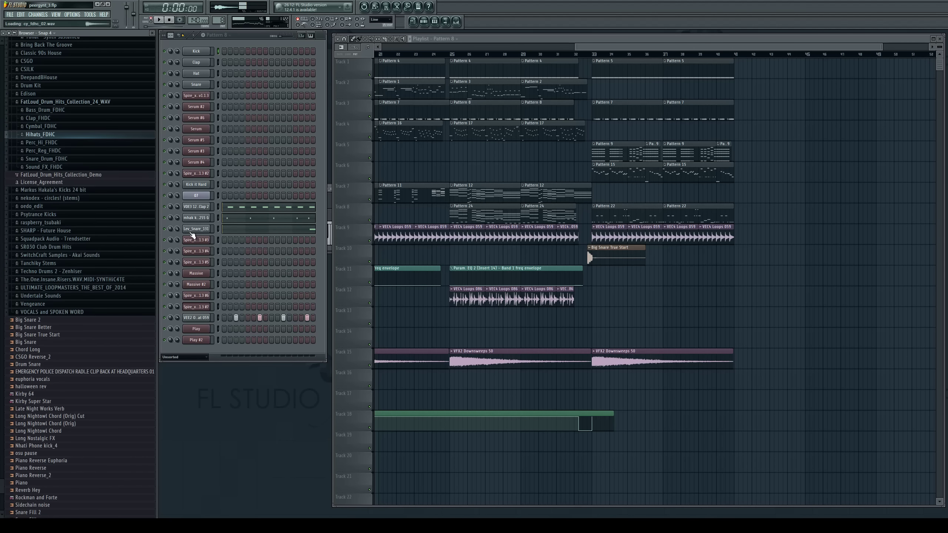
key("Right")
key("Down")
key("Down")
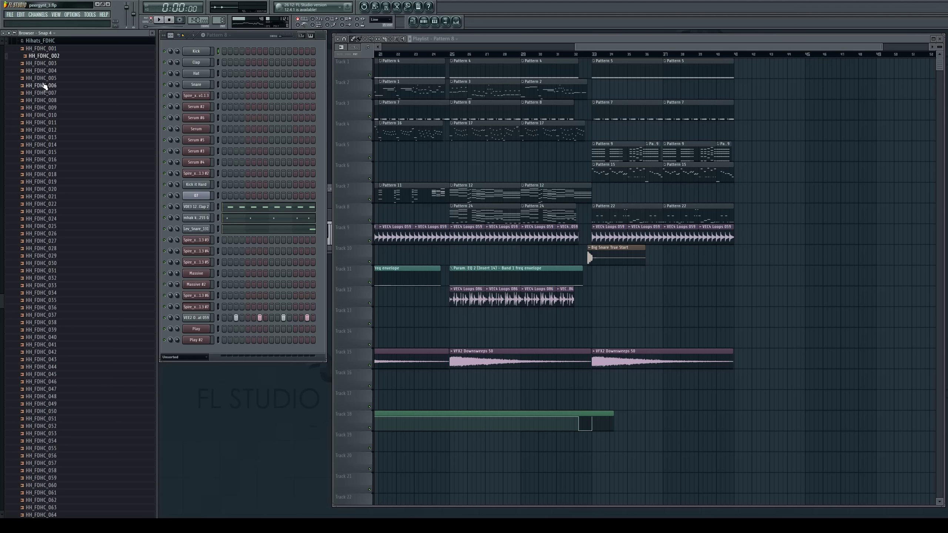
left_click(60, 51)
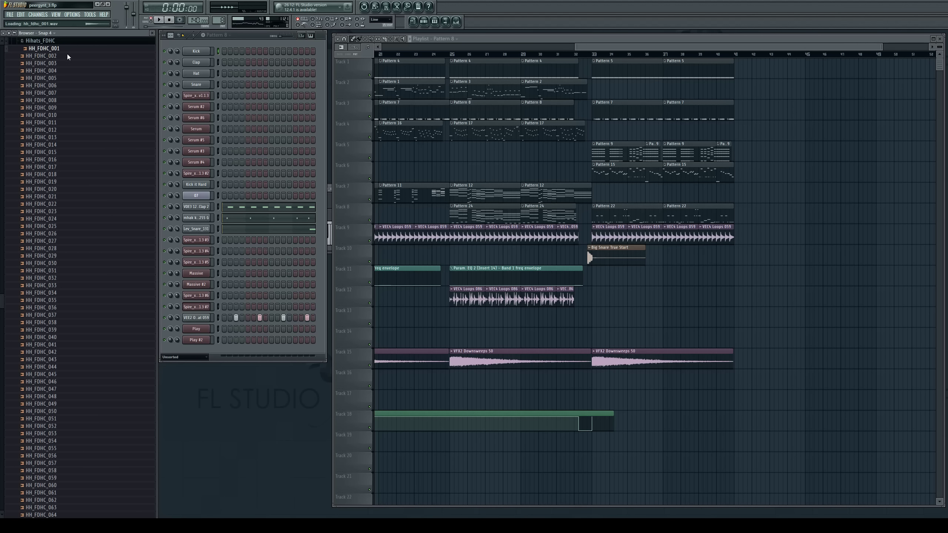
middle_click(67, 54)
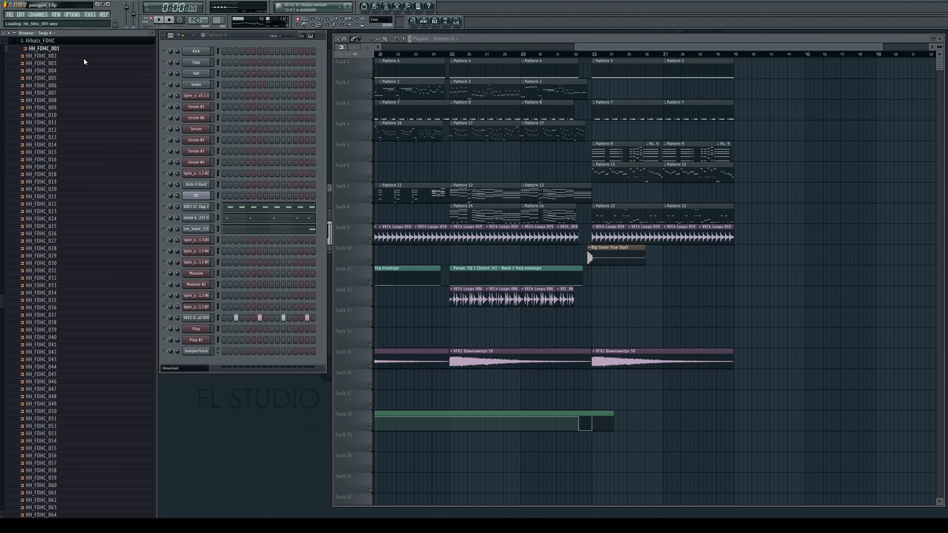
Place HH_FDHC_001 hits on every even step of Pattern 8 and close the playlist
left_click(230, 351)
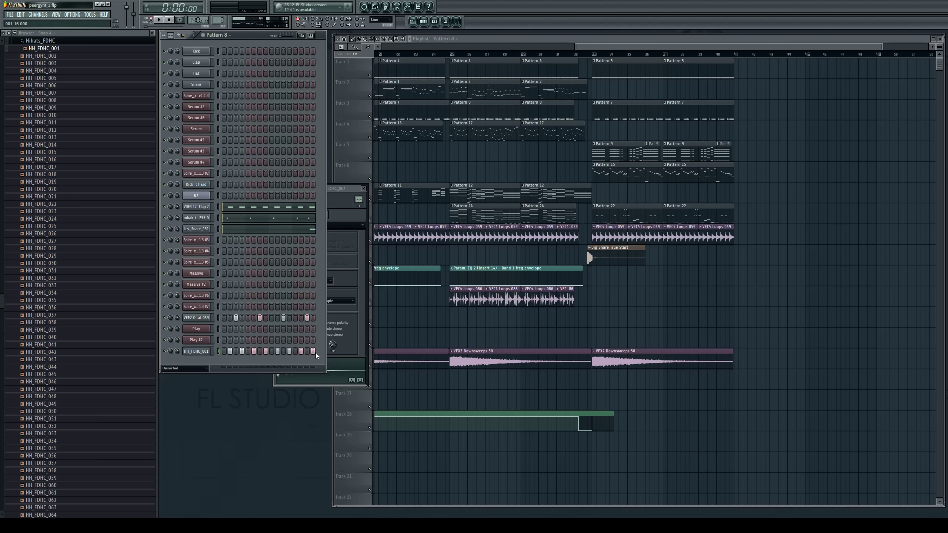
key("z")
left_click(939, 38)
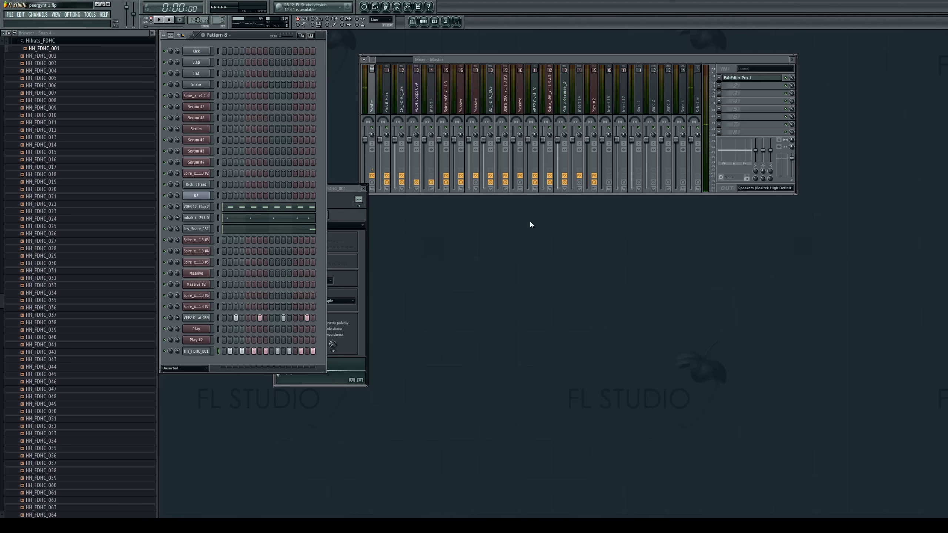
Route the HH_FDHC_001 channel to the CP_FDHC clap's mixer track
left_click(399, 96)
left_click(218, 352)
left_click(400, 92)
key("ctrl+l")
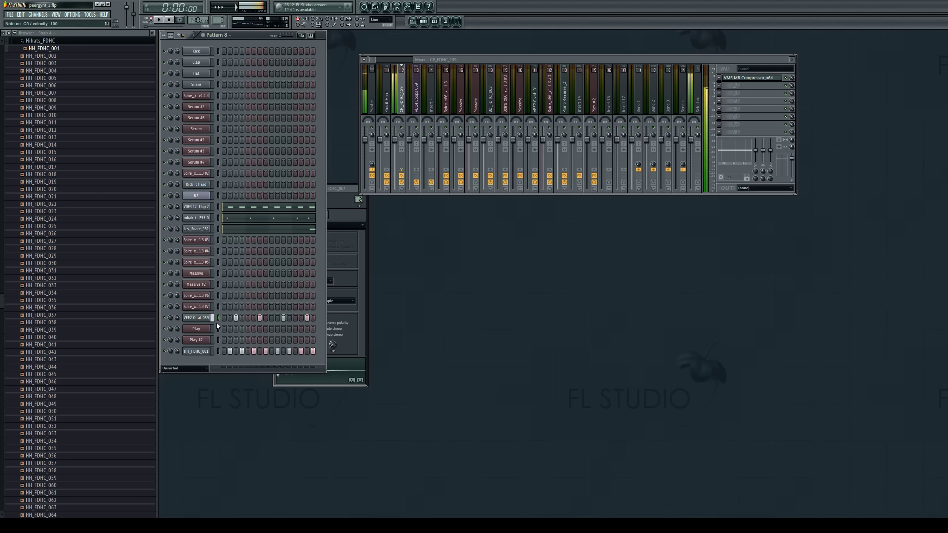
Add HH_FDHC_030 as a new channel with hits on steps 3, 7, 11 and 15
left_click(67, 263)
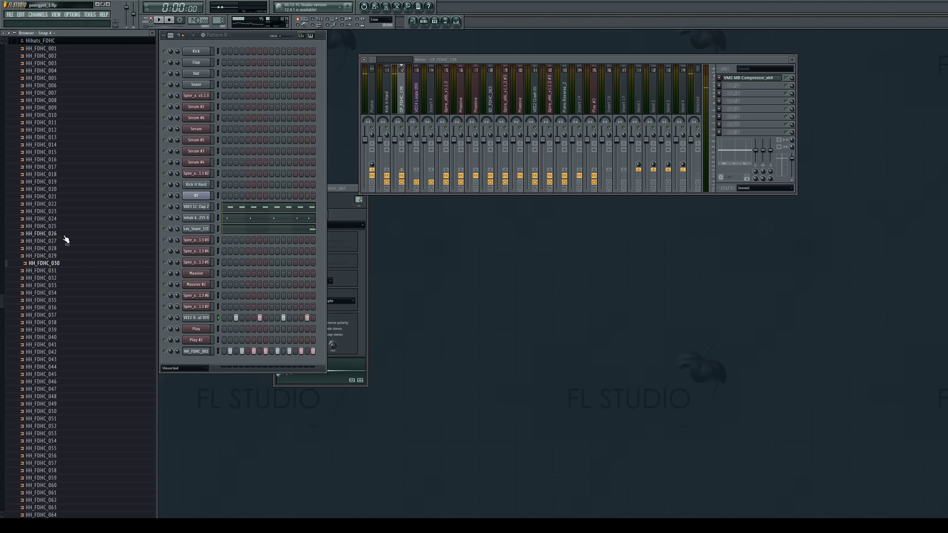
left_click(75, 265)
key("Return")
left_click(238, 364)
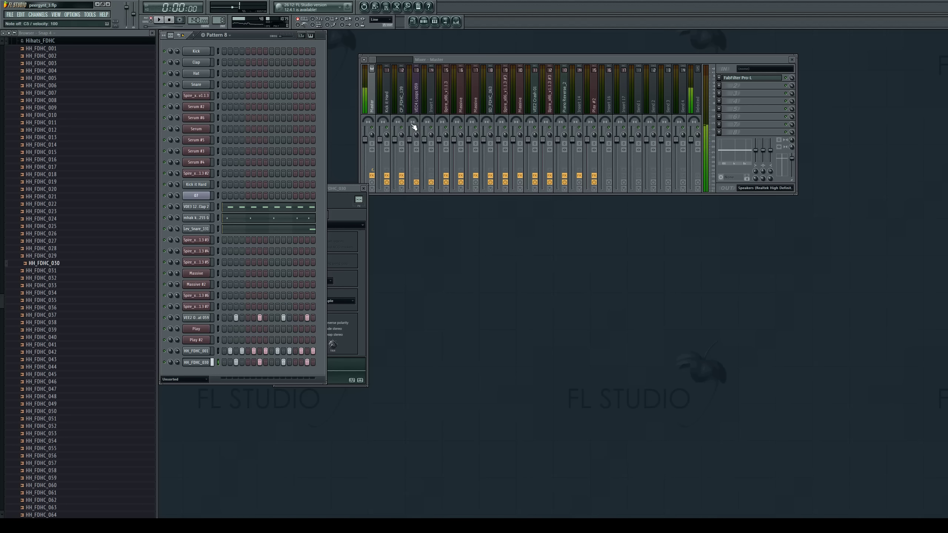
Route the HH_FDHC_030 channel to the VEC4 Loops 059 mixer track and play the pattern briefly
left_click(415, 94)
left_click(500, 89)
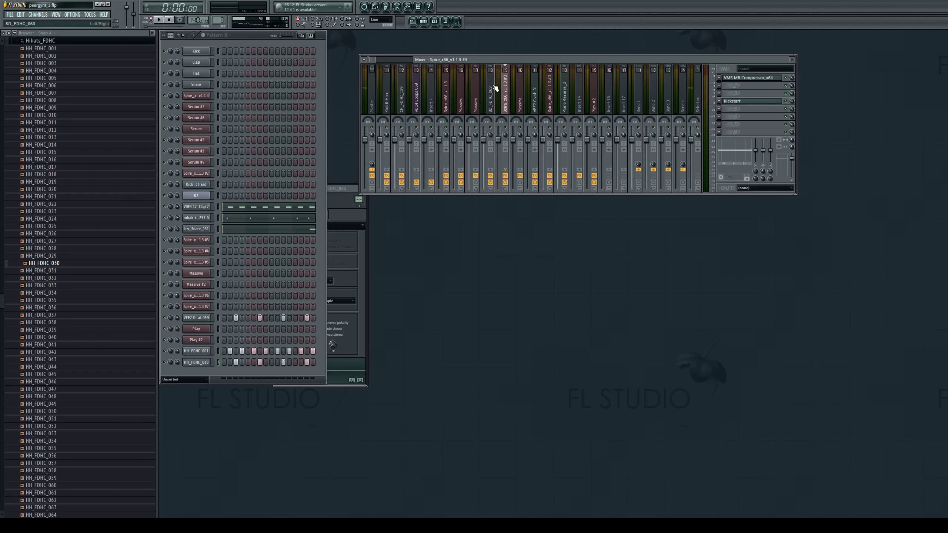
left_click(416, 91)
key("ctrl+l")
left_click(556, 342)
key("space")
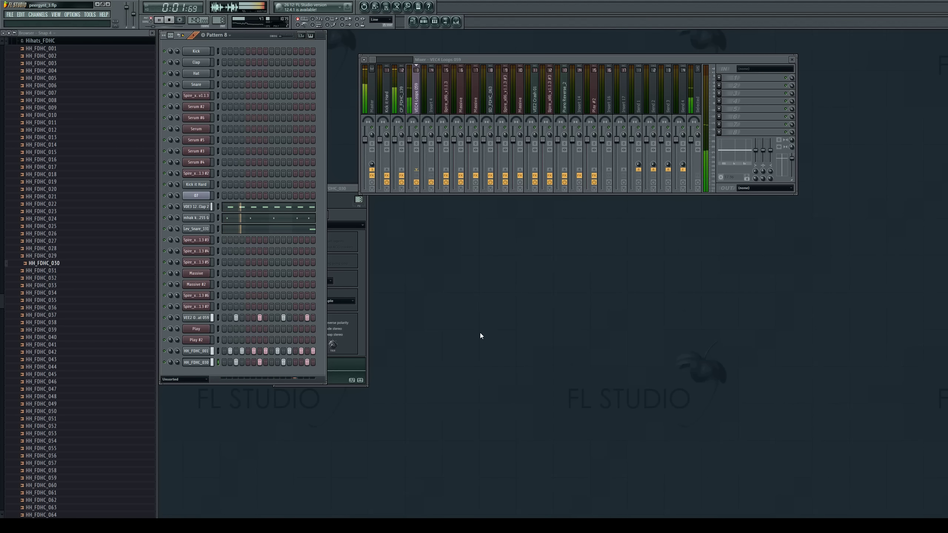
key("space")
Add HH_FDHC_001 hits on steps 3, 7, 11 and 15 and audition the pattern
left_click(236, 351)
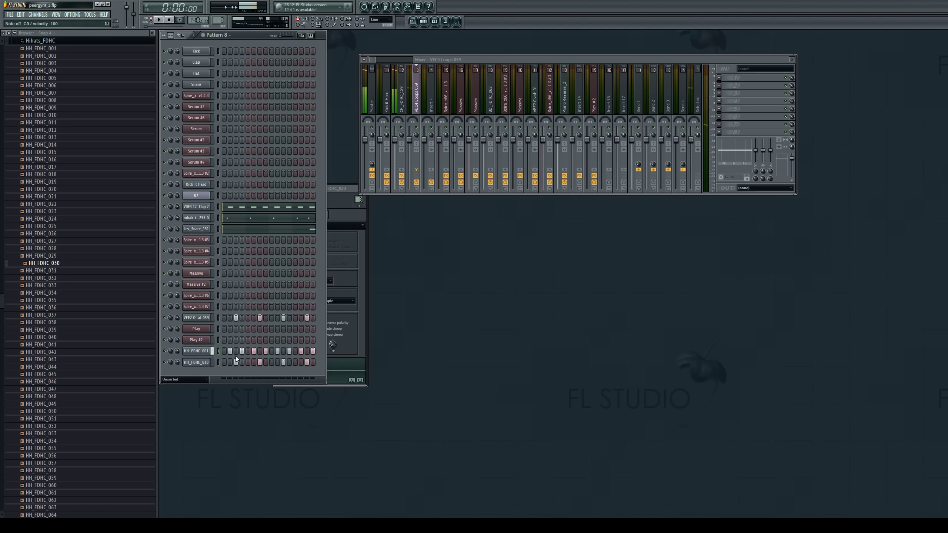
left_click(260, 351)
key("space")
left_click(284, 351)
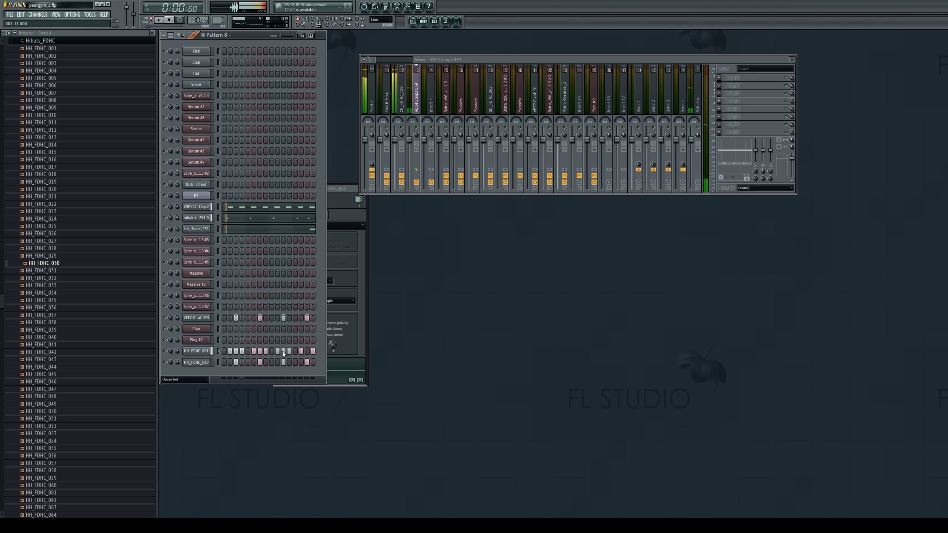
left_click(307, 351)
key("space")
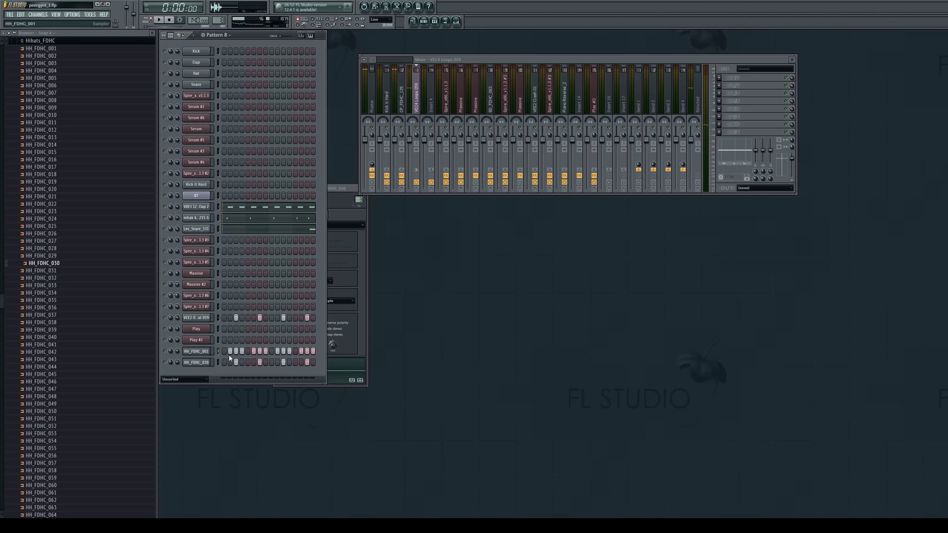
In HH_FDHC_001's piano roll, lower the first and third notes of each three-note group in bar 1 to about 60% velocity
key("F7")
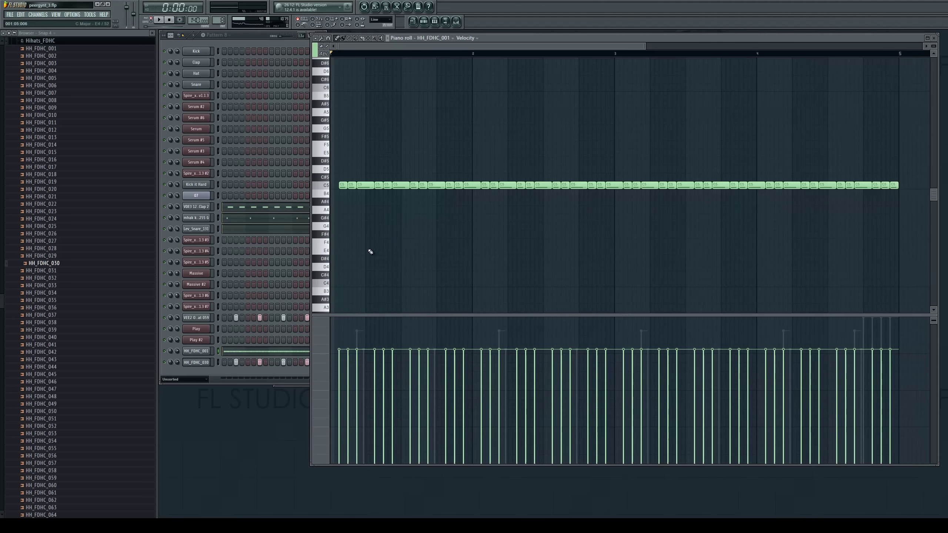
left_click(339, 374)
left_click(357, 371)
left_click(375, 375)
left_click(393, 374)
left_click(411, 374)
left_click(429, 376)
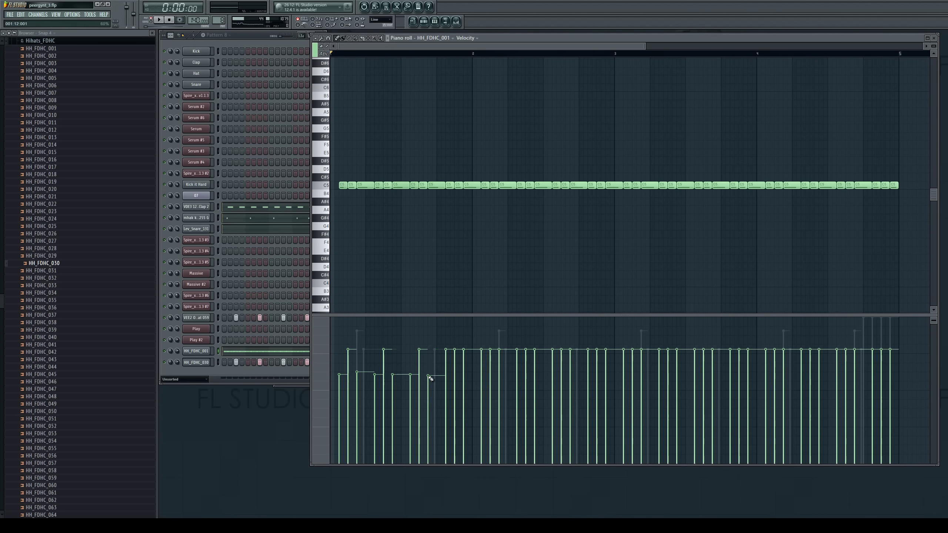
left_click(445, 376)
left_click(463, 375)
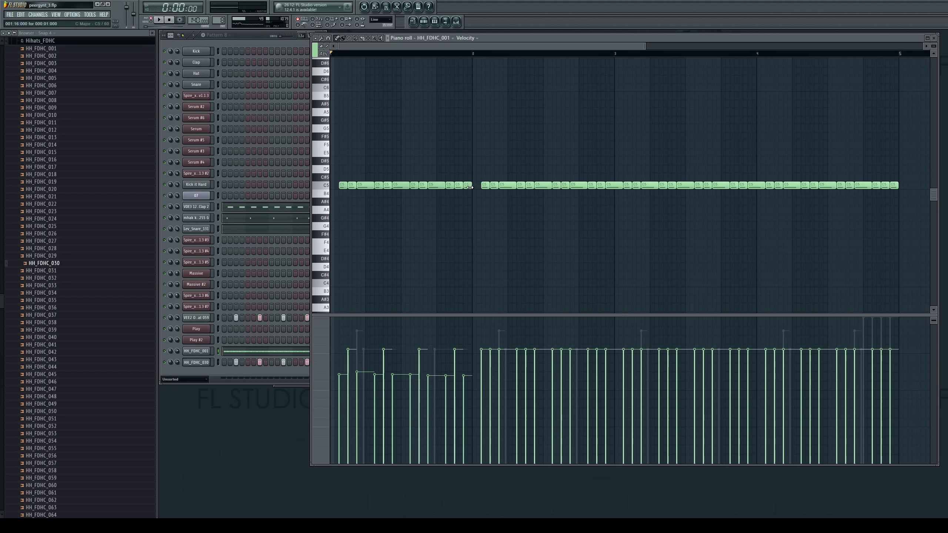
Replace the HH_FDHC_001 notes in bars 2 to 4 with copies of bar 1, audition them and close the piano roll
left_click_drag(484, 165, 901, 190)
key("Delete")
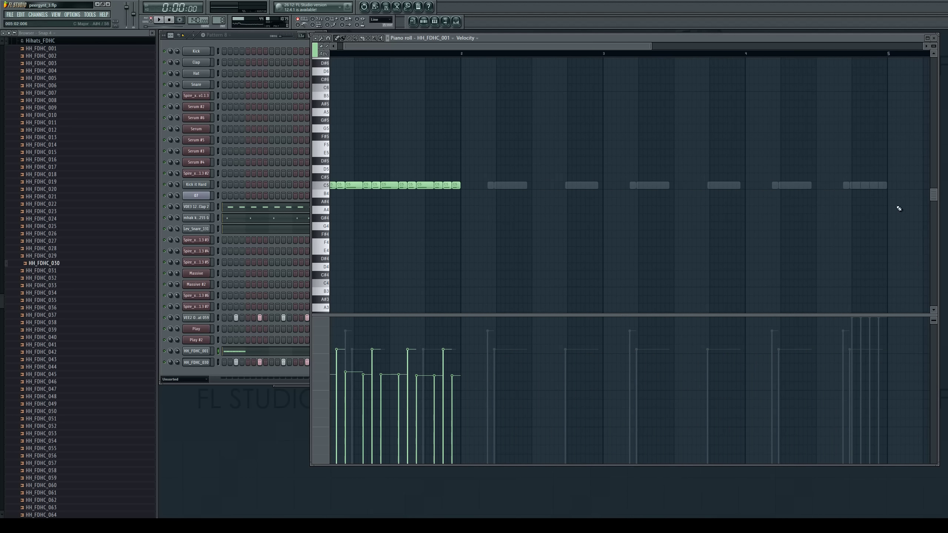
key("ctrl+b")
key("ctrl+b")
key("ctrl+b")
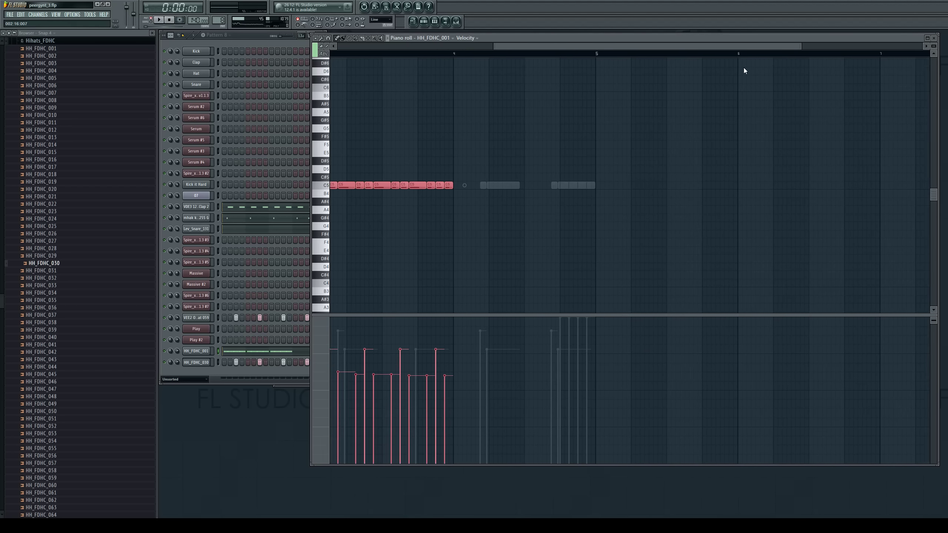
left_click(474, 88)
key("space")
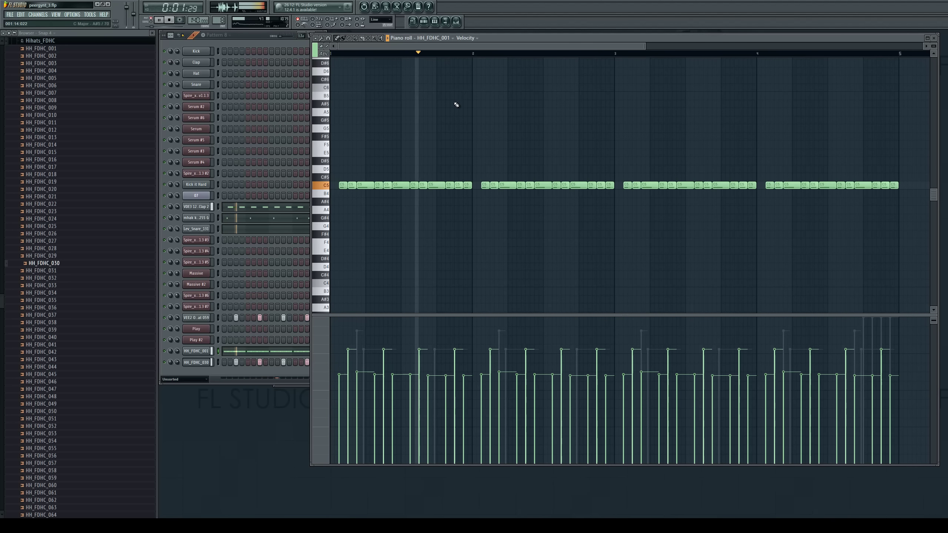
key("space")
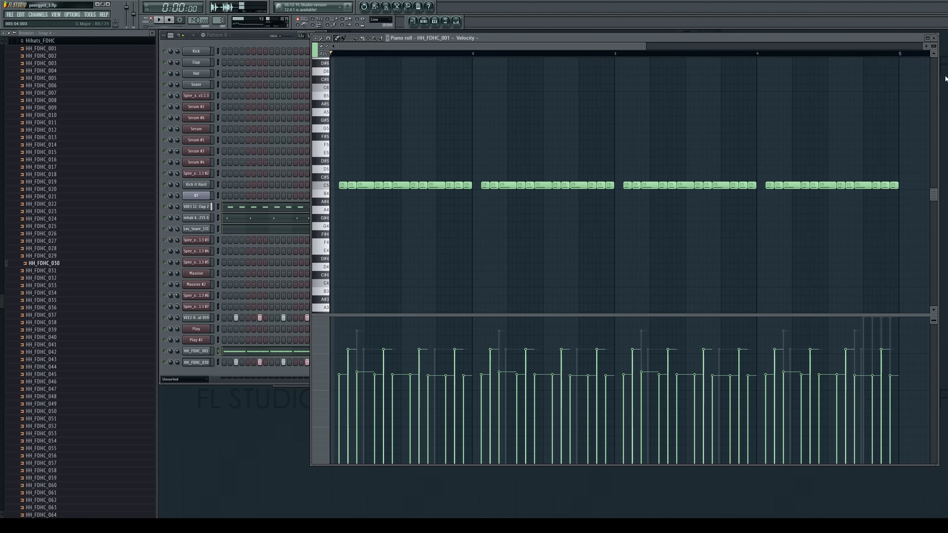
left_click(933, 38)
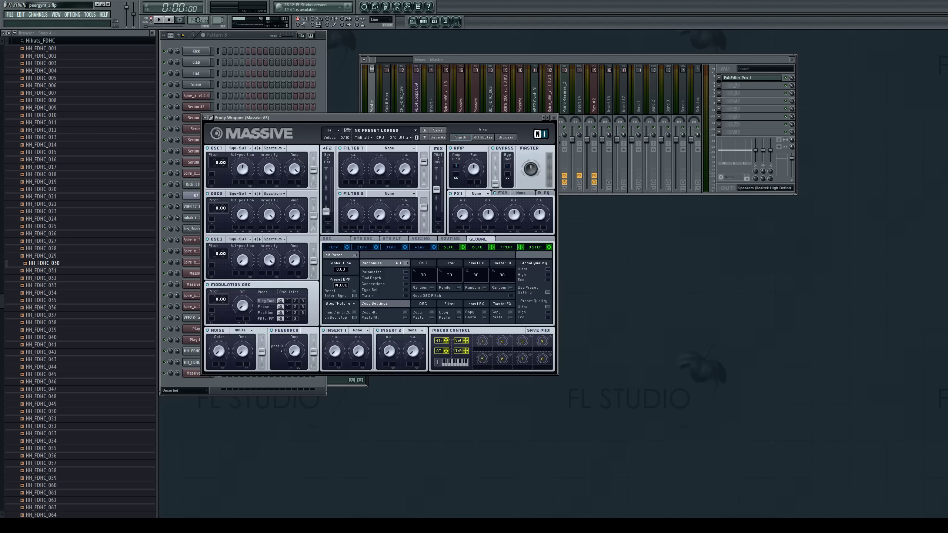
Move the Massive #3 window beside the channel rack, enable its noise oscillator and lower the noise amp to about 0.48
left_click_drag(315, 119, 466, 114)
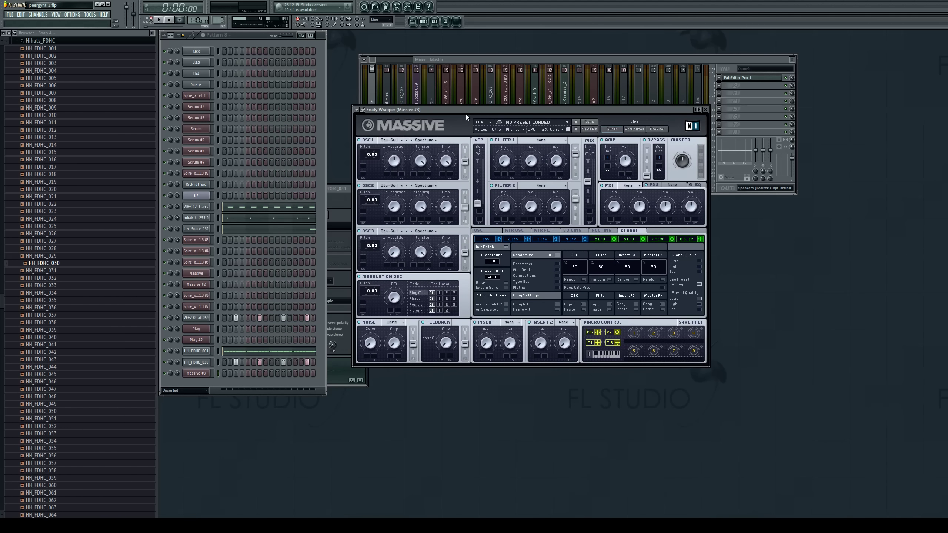
left_click(567, 122)
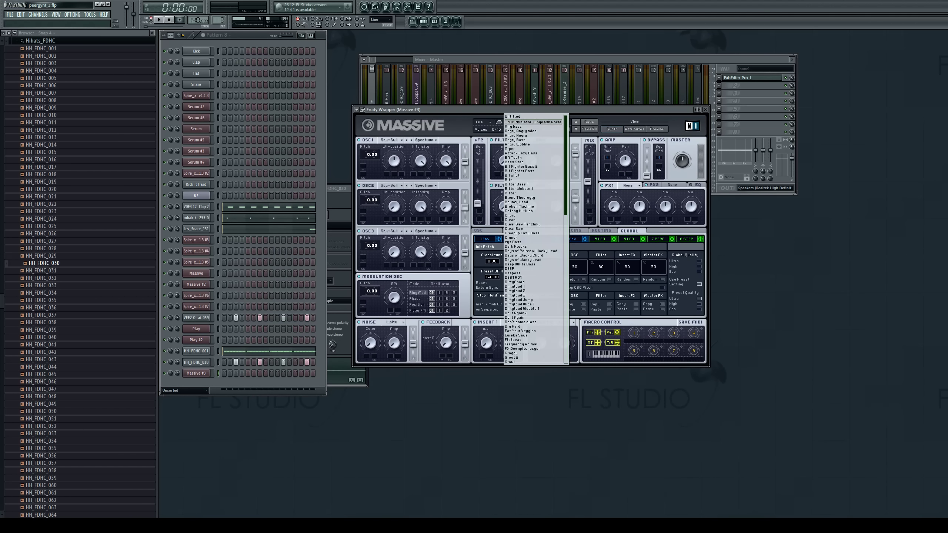
left_click(366, 326)
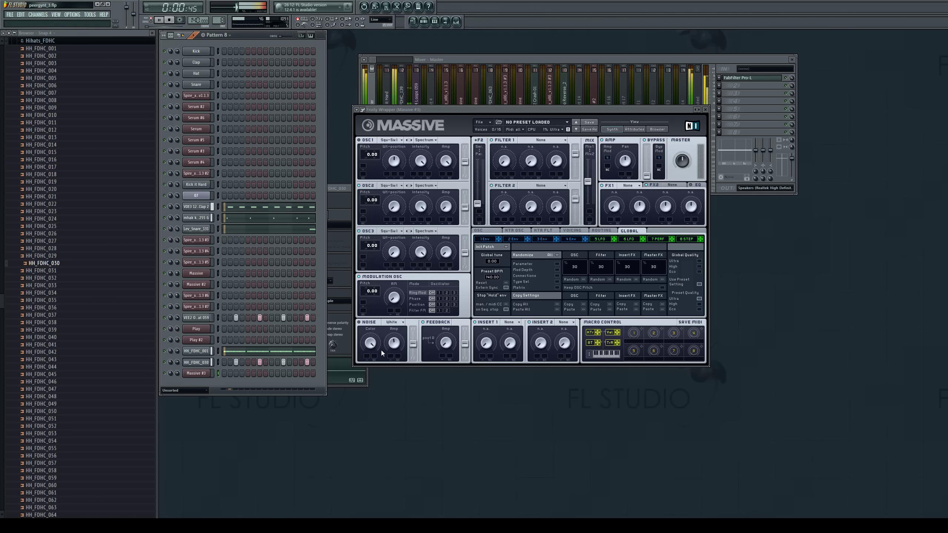
left_click_drag(391, 346, 394, 367)
key("t")
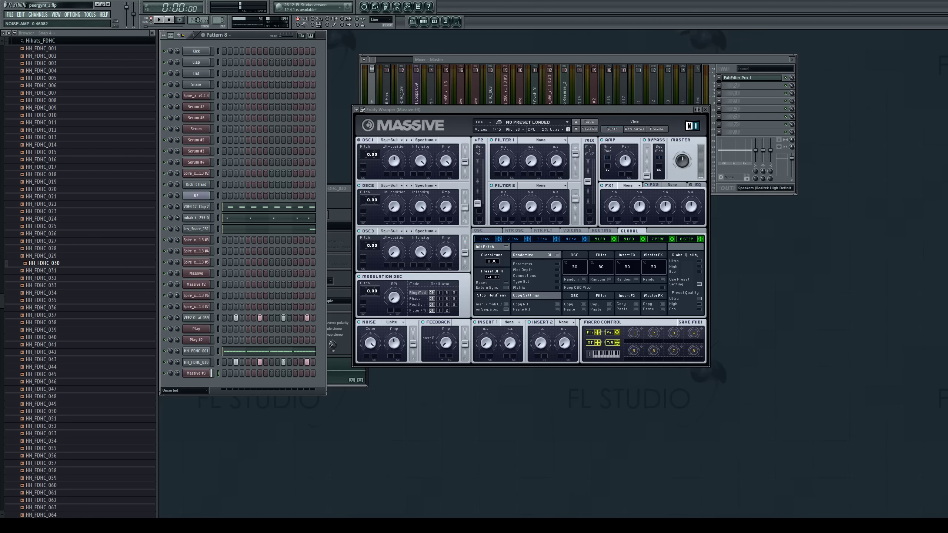
Switch Massive #3's noise type to Bright, raise its amp and audition a note
left_click(399, 326)
left_click(395, 330)
left_click_drag(387, 347, 387, 334)
key("b")
Shape Massive #3's envelope 4 into a short pluck by lowering its sustain level, attack, release and decay
left_click(570, 239)
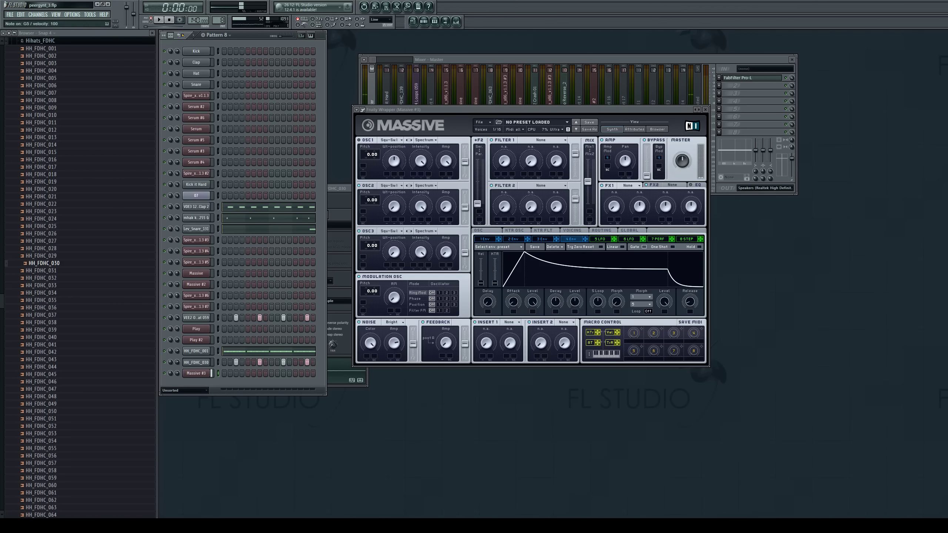
left_click_drag(574, 302, 574, 317)
left_click_drag(513, 302, 513, 312)
left_click_drag(689, 301, 690, 315)
left_click_drag(555, 301, 555, 305)
Fill every fourth step of the Massive #3 channel and audition the pattern
right_click(197, 373)
left_click(220, 427)
key("space")
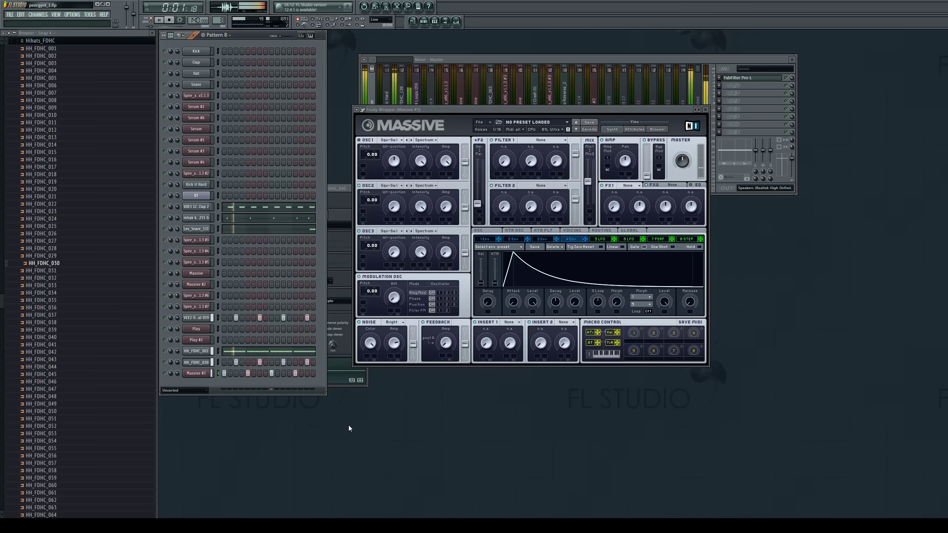
key("space")
key("space")
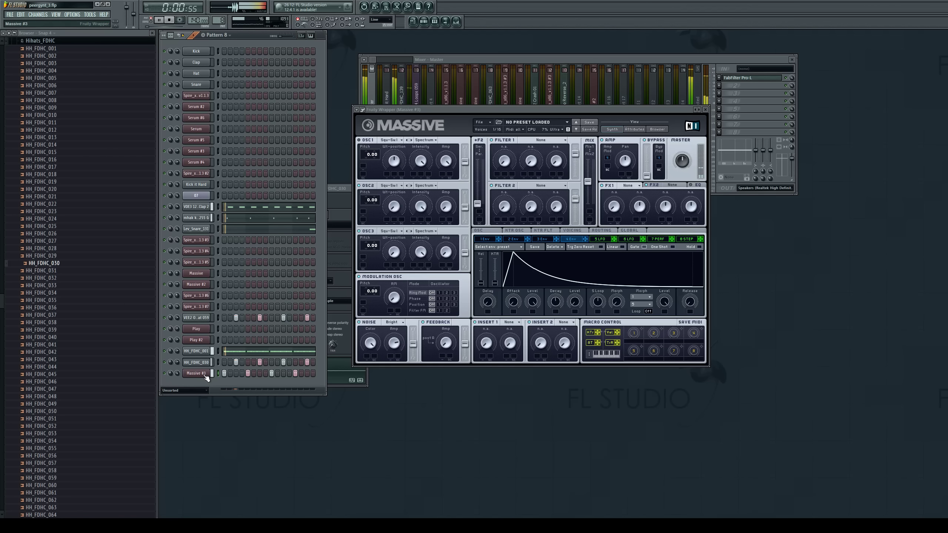
key("space")
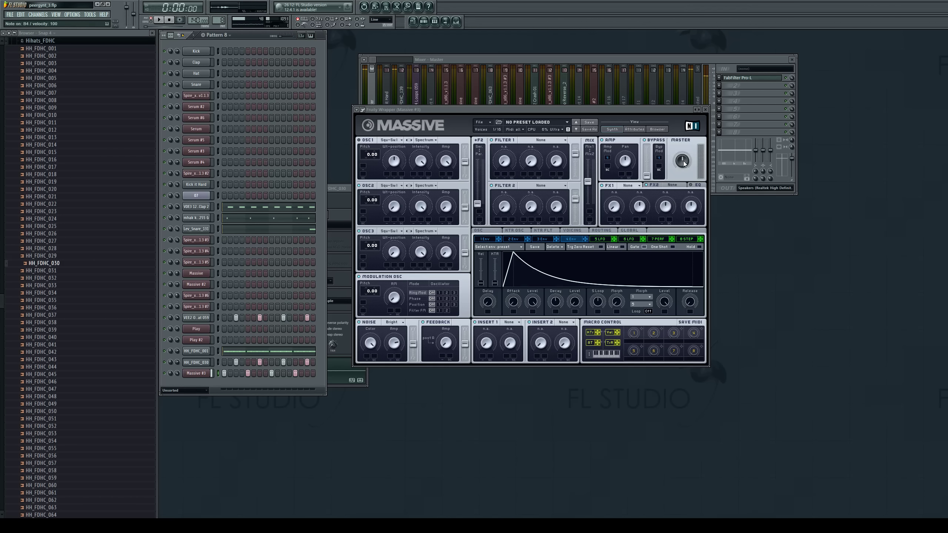
In Massive #3's EQ, lower the boost and frequency and raise the high shelf
left_click(718, 192)
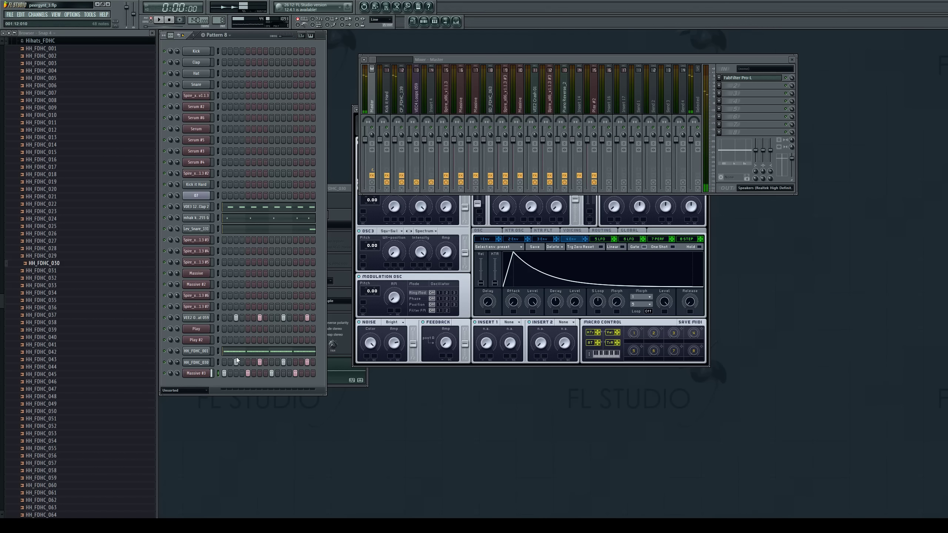
left_click(198, 374)
left_click(697, 185)
left_click_drag(639, 207, 640, 217)
left_click_drag(665, 206, 665, 224)
left_click_drag(691, 207, 691, 192)
Route Massive #3 to the VEC4 Loops 059 mixer track, play the pattern and reopen the playlist
left_click(609, 90)
left_click(411, 82)
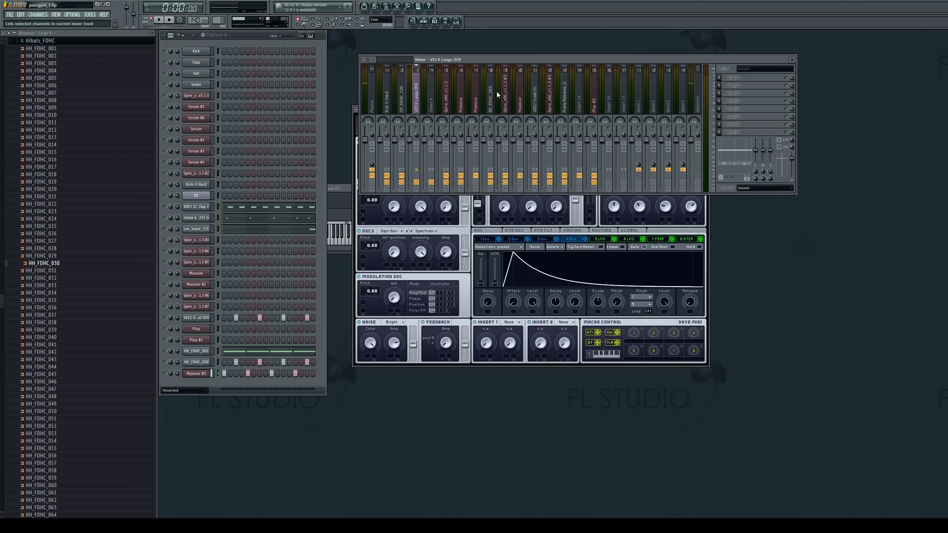
key("space")
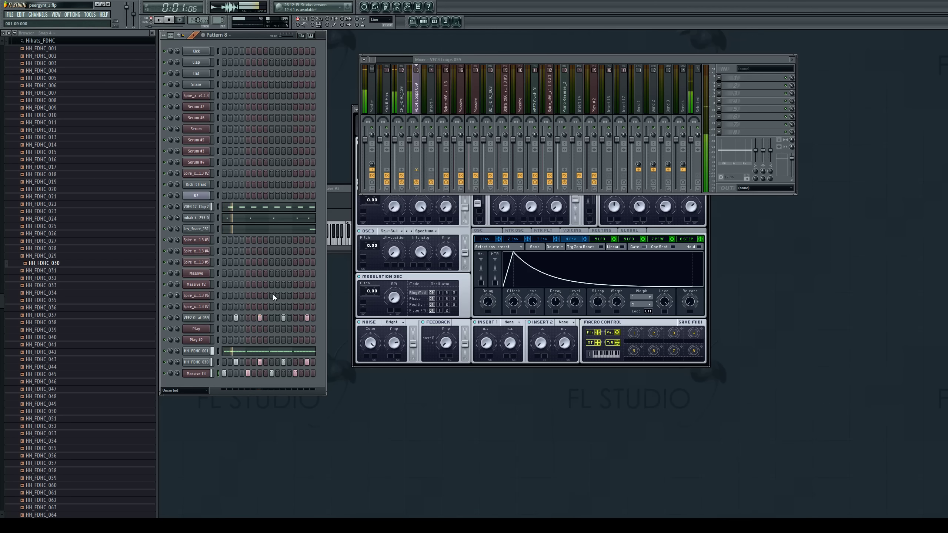
key("F5")
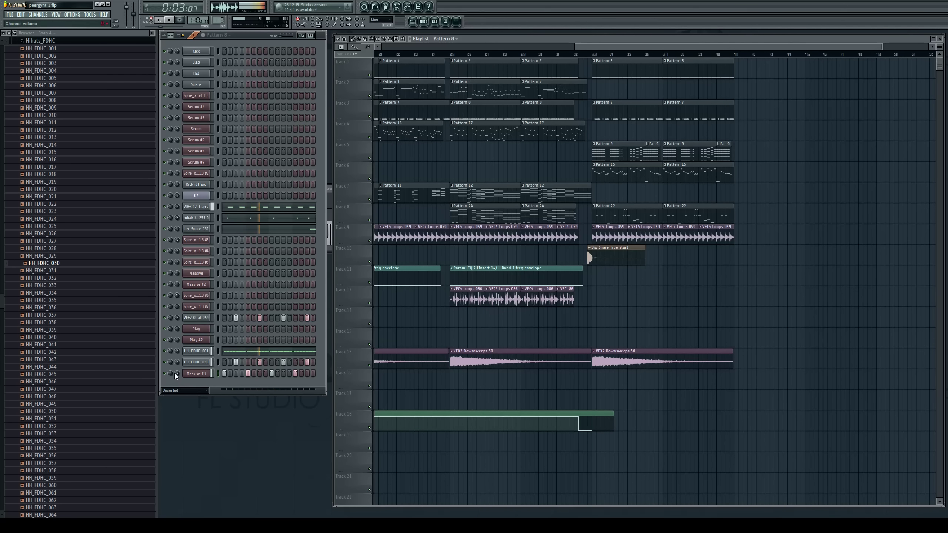
Try a Chorus in Massive #3's FX1 slot, raising its dry/wet and offset and adjusting the rate while auditioning notes
left_click(196, 374)
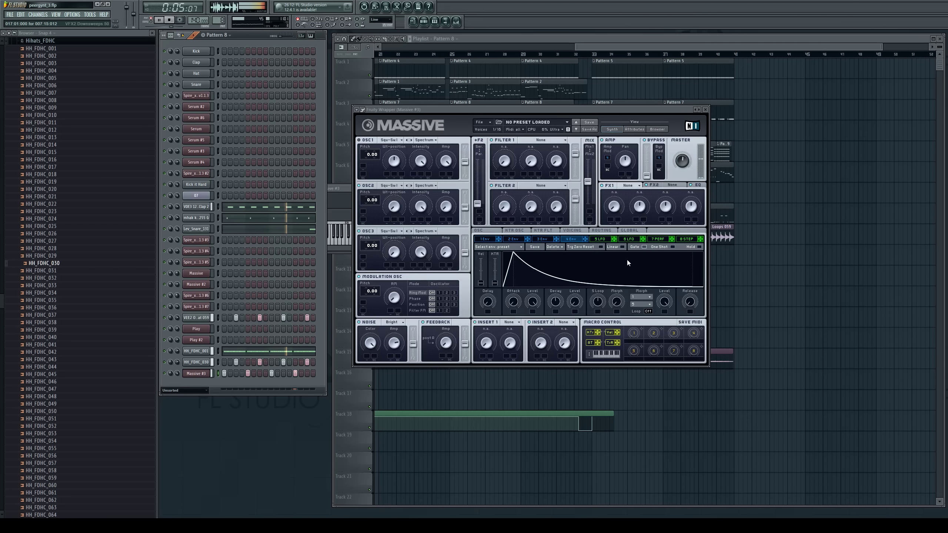
key("space")
left_click(634, 185)
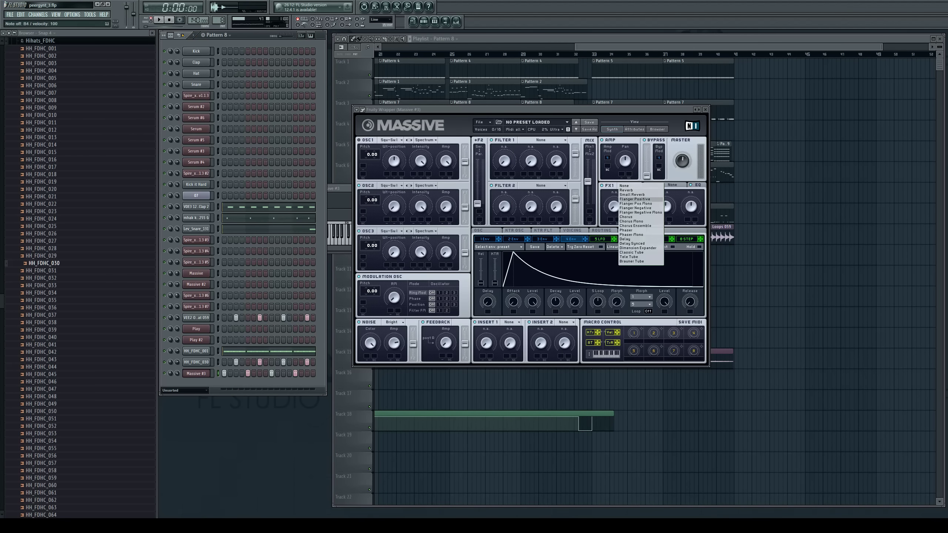
left_click(631, 216)
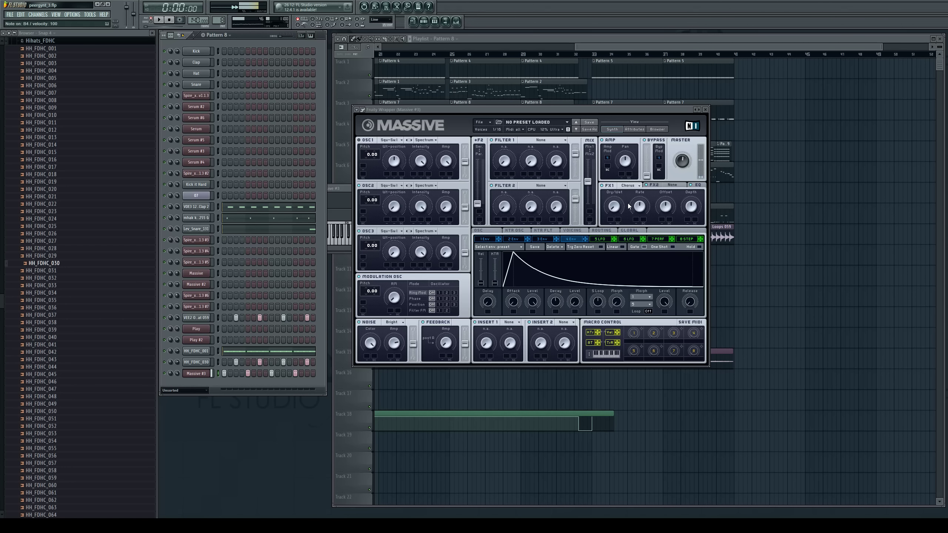
left_click_drag(614, 206, 614, 179)
left_click_drag(665, 208, 665, 198)
left_click_drag(639, 206, 671, 217)
key("m")
key("m")
Set Massive #3's FX1 effect to Reverb
left_click(630, 185)
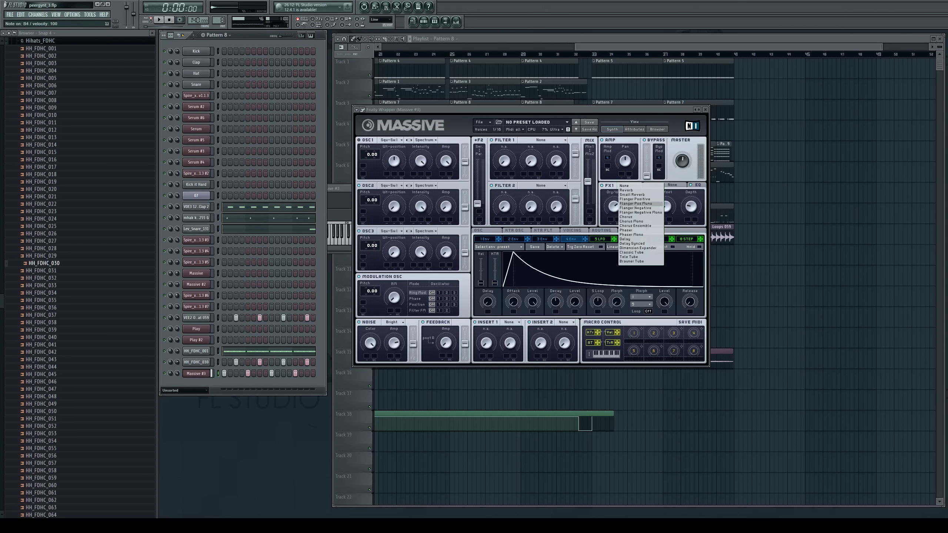
left_click(631, 190)
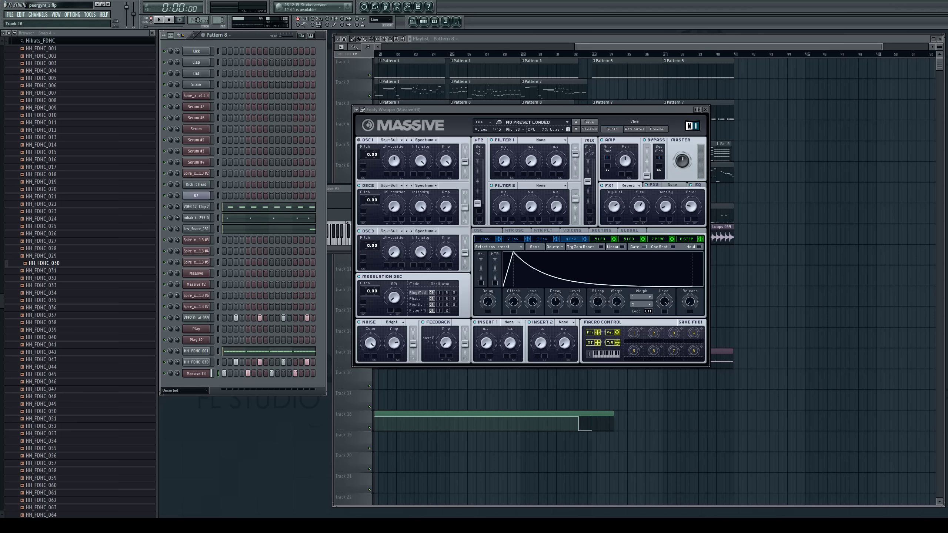
Raise the density and reduce the size and dry/wet of Massive #3's Reverb while auditioning notes, and play Pattern 8 to check it
left_click_drag(664, 209, 690, 149)
left_click_drag(640, 208, 639, 214)
key("m")
left_click_drag(613, 207, 614, 228)
left_click(193, 440)
key("m")
mouse_move(641, 198)
left_mouse_down()
mouse_move(641, 227)
mouse_move(638, 198)
left_mouse_up()
key("space")
left_click(755, 124)
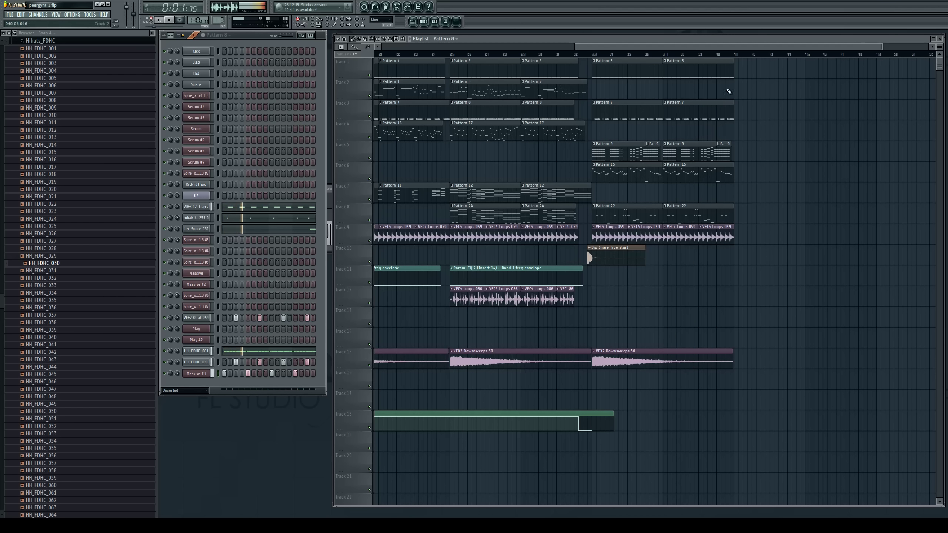
key("space")
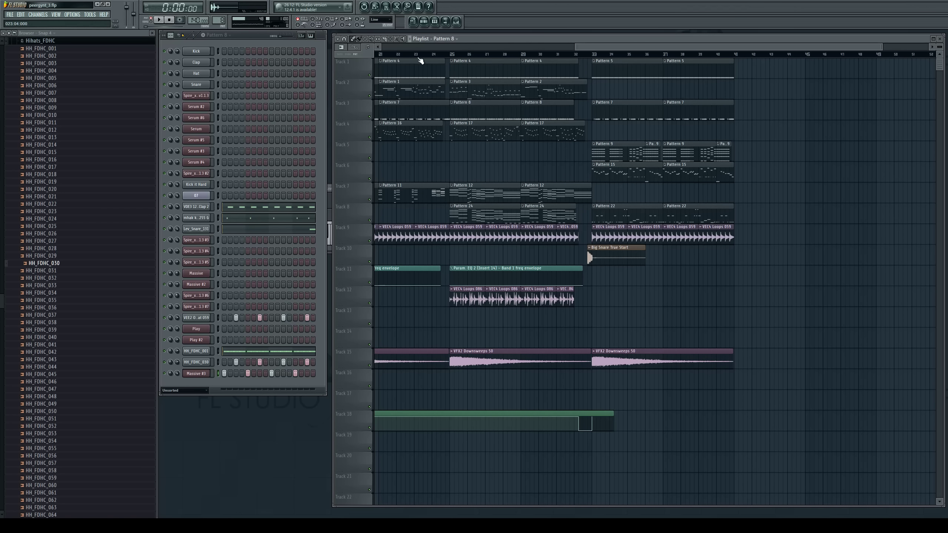
Play the song from around bar 21 and delete the Big Snare True Start clip near bar 33
key("space")
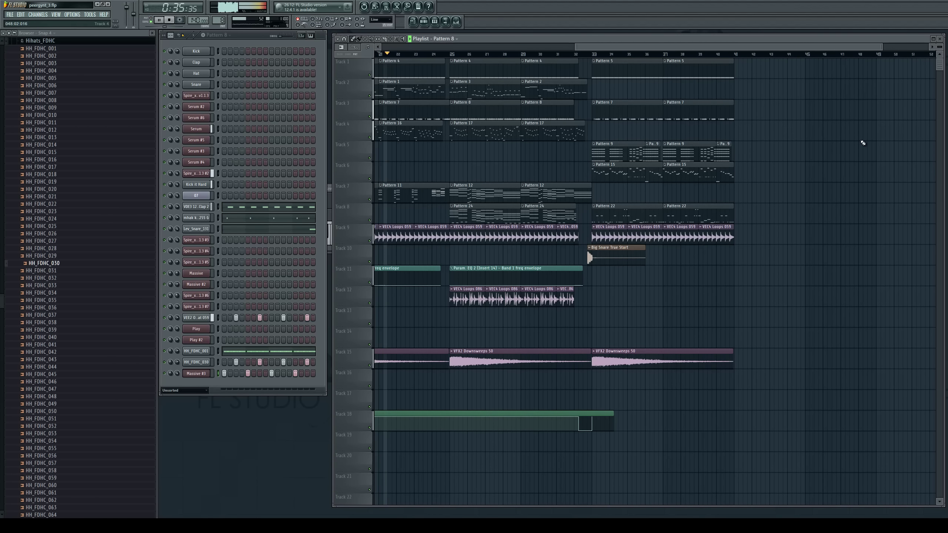
left_click_drag(735, 47, 697, 47)
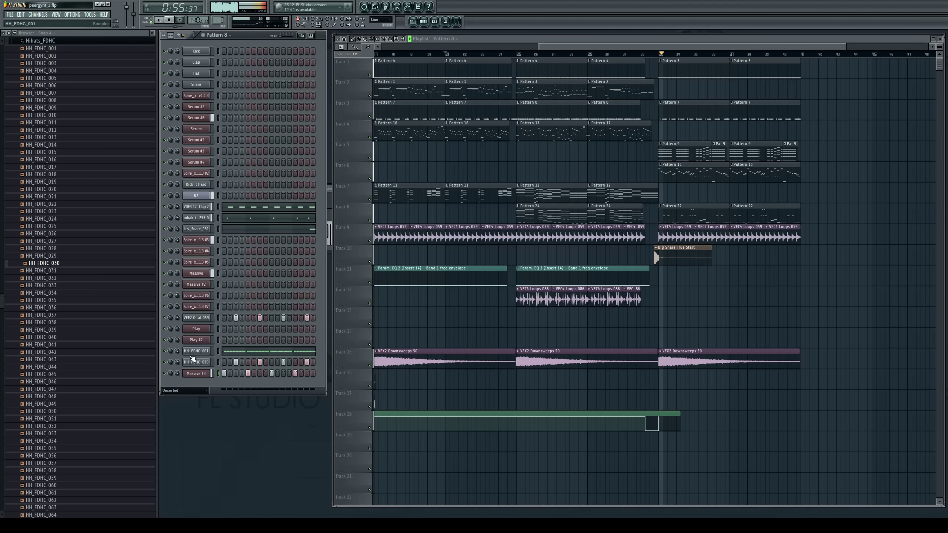
right_click(686, 263)
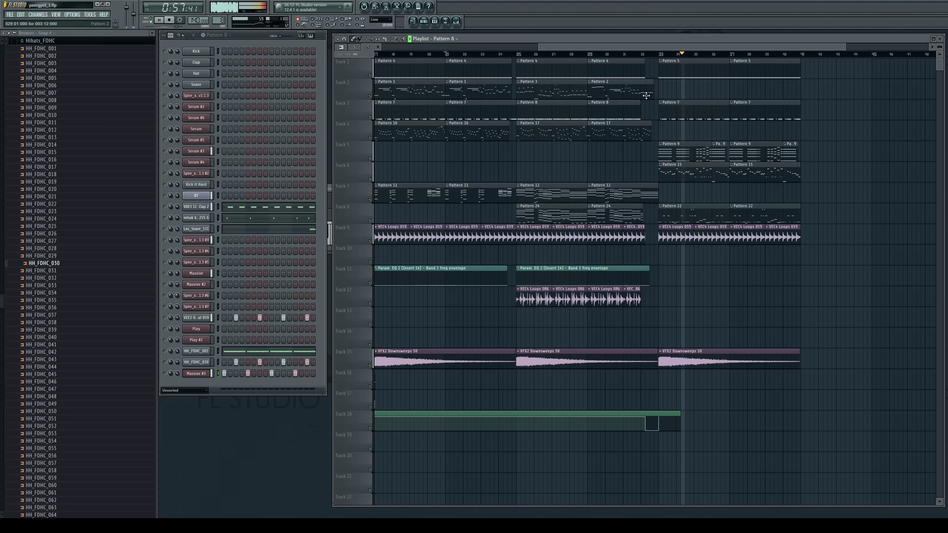
Extend the end of the Pattern 2 clip on Track 2 to bar 33
left_click(643, 54)
left_click_drag(652, 47, 721, 47)
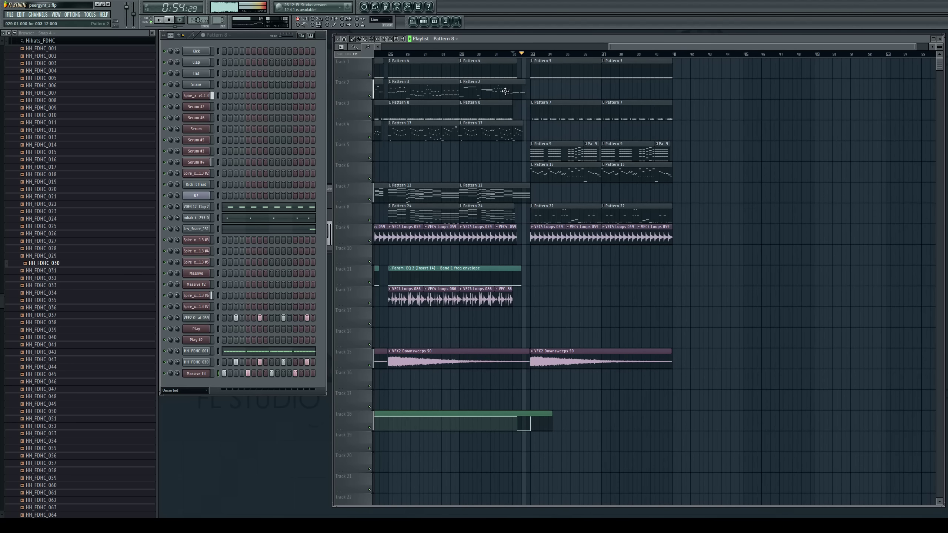
left_click_drag(522, 90, 529, 90)
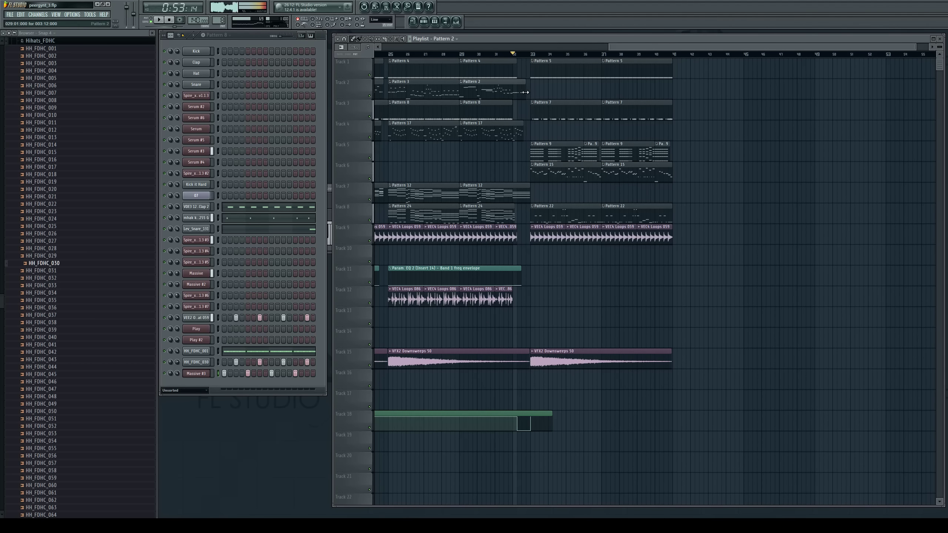
Clone Pattern 12 and place the clone on Track 7 at bar 29 in place of the second Pattern 12 clip
left_click(516, 196)
left_click(513, 54)
key("space")
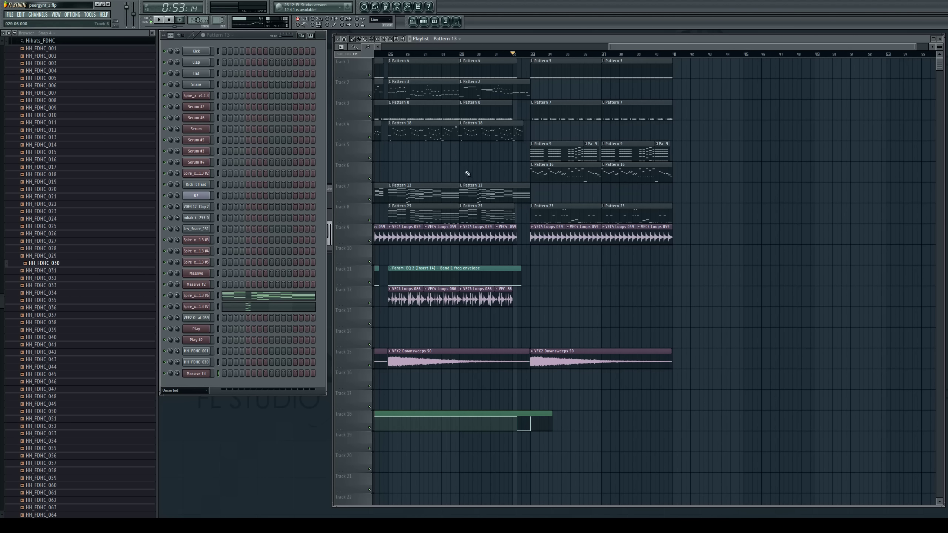
right_click(468, 196)
left_click(461, 195)
Delete the held Spire #6 notes in bar 4 of Pattern 13
left_click(309, 297)
left_click_drag(480, 205, 446, 317)
key("Delete")
key("space")
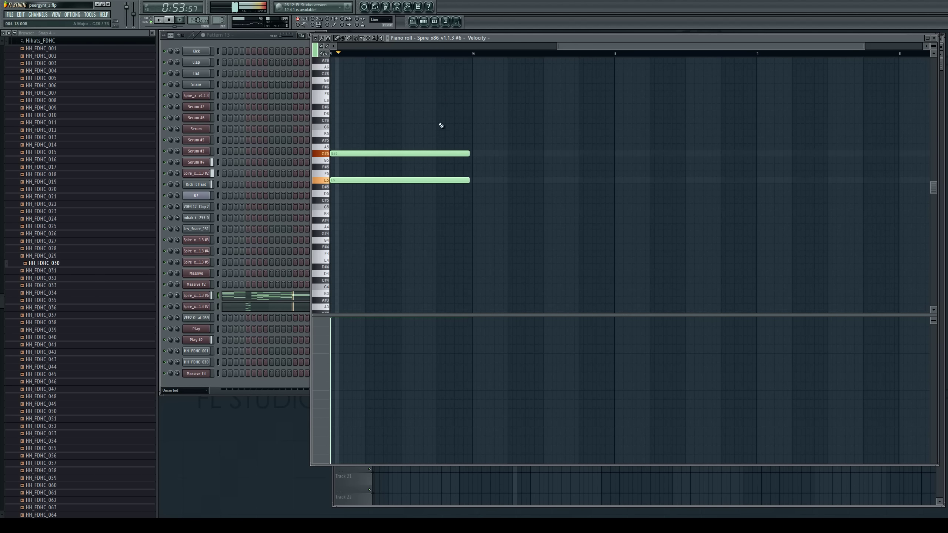
right_click(433, 153)
right_click(425, 181)
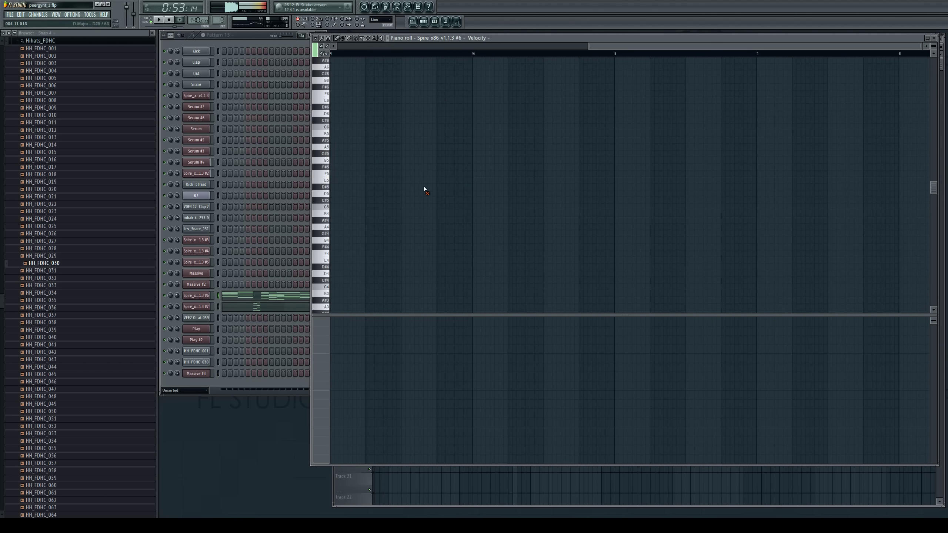
left_click(939, 38)
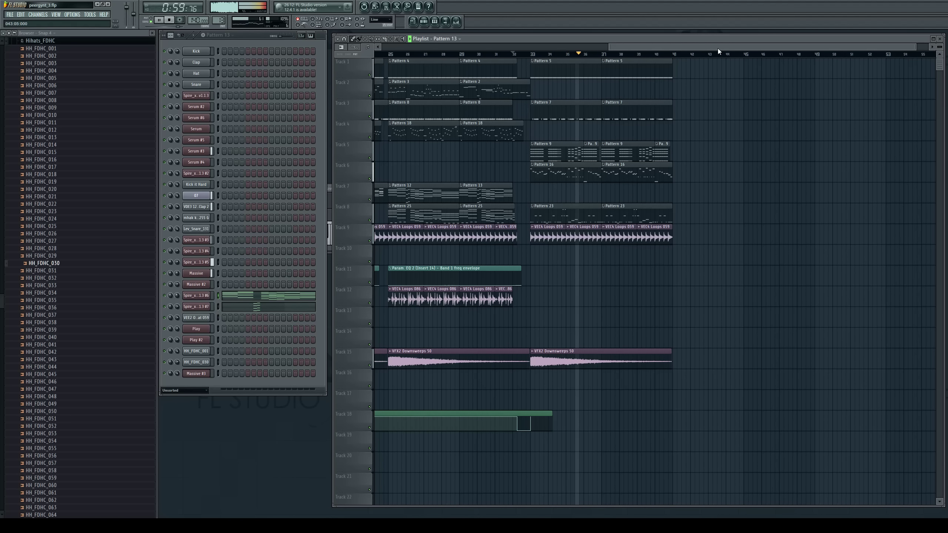
Play back the arrangement from the beginning, following it to bar 29, and replay the transition into bar 25
left_click_drag(717, 48, 613, 58)
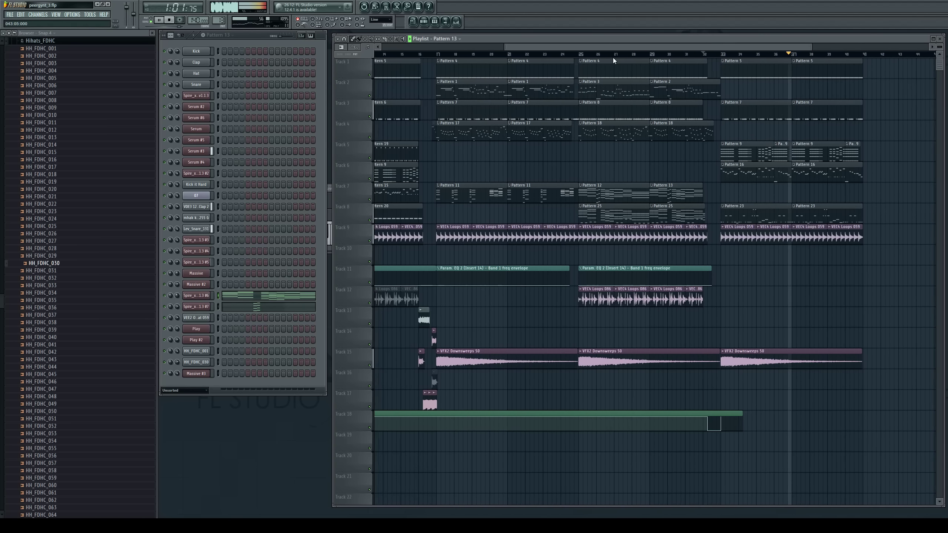
key("space")
key("space")
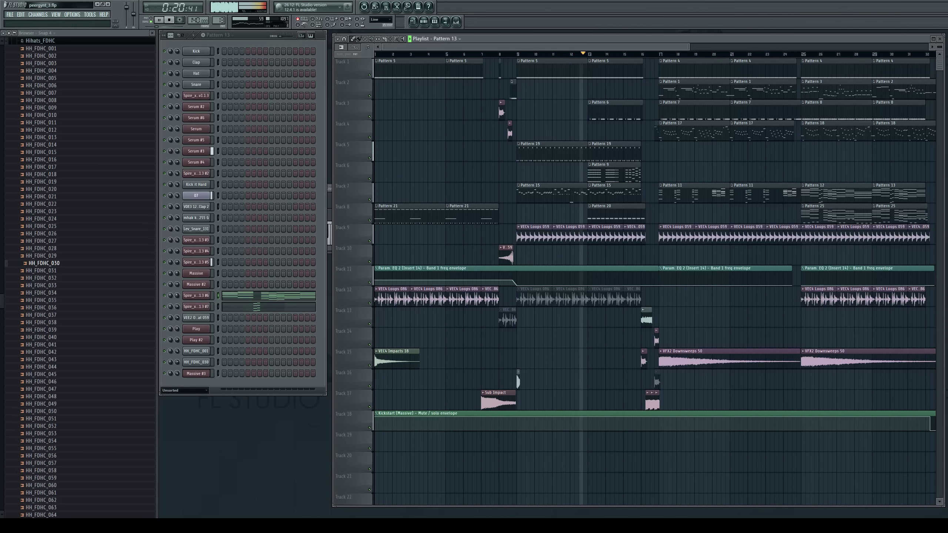
left_click_drag(506, 48, 580, 52)
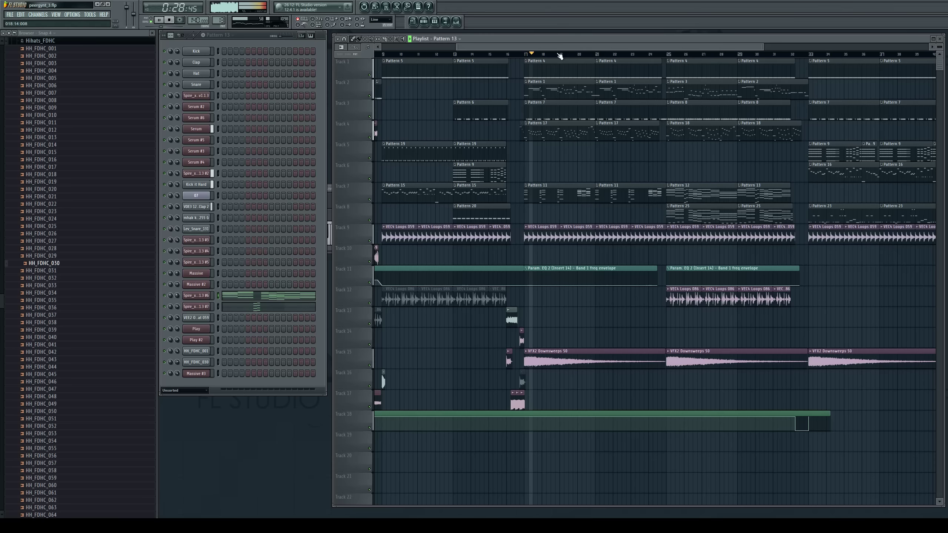
left_click_drag(562, 47, 625, 73)
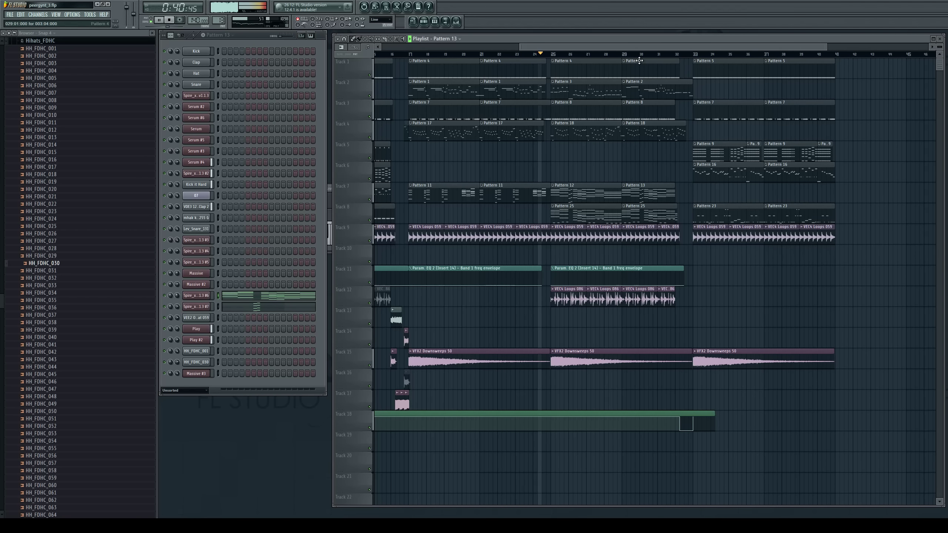
left_click_drag(652, 46, 714, 52)
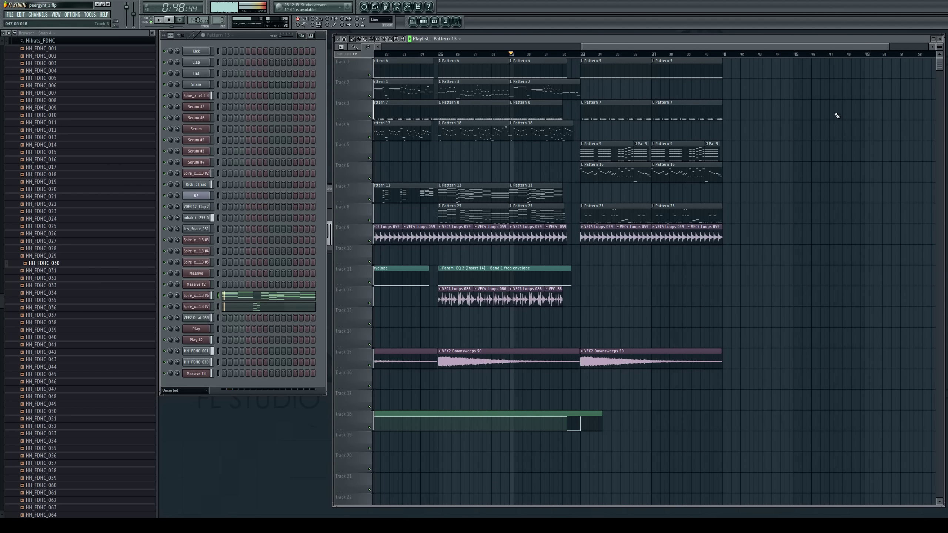
left_click(423, 56)
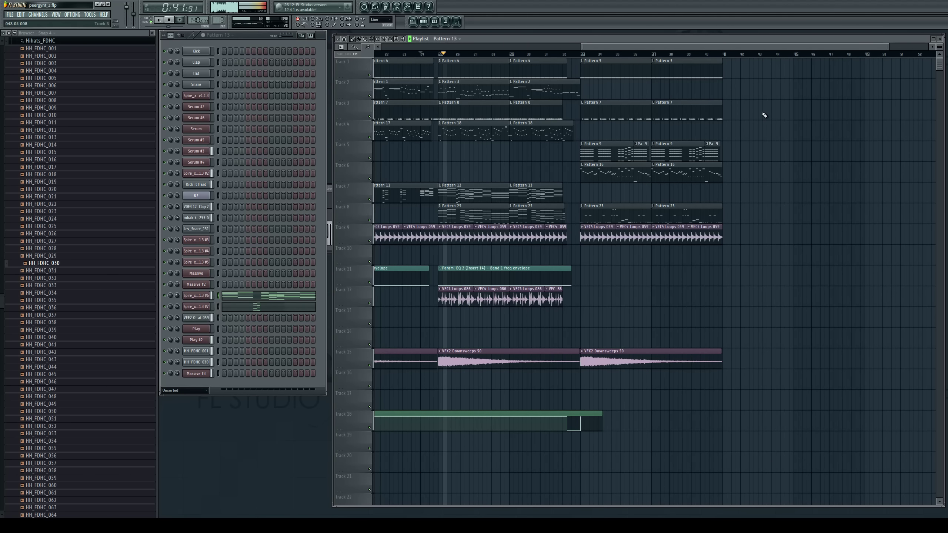
left_click(437, 55)
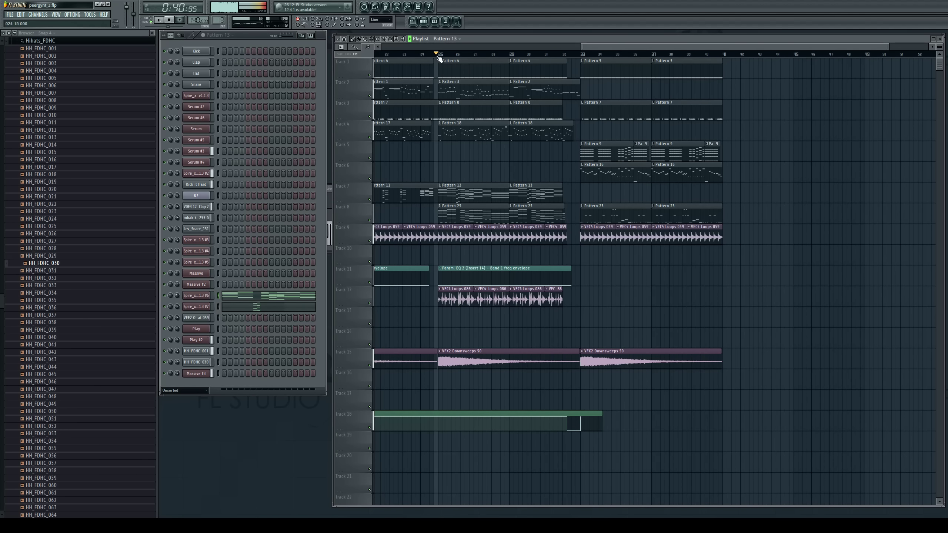
left_click(439, 55)
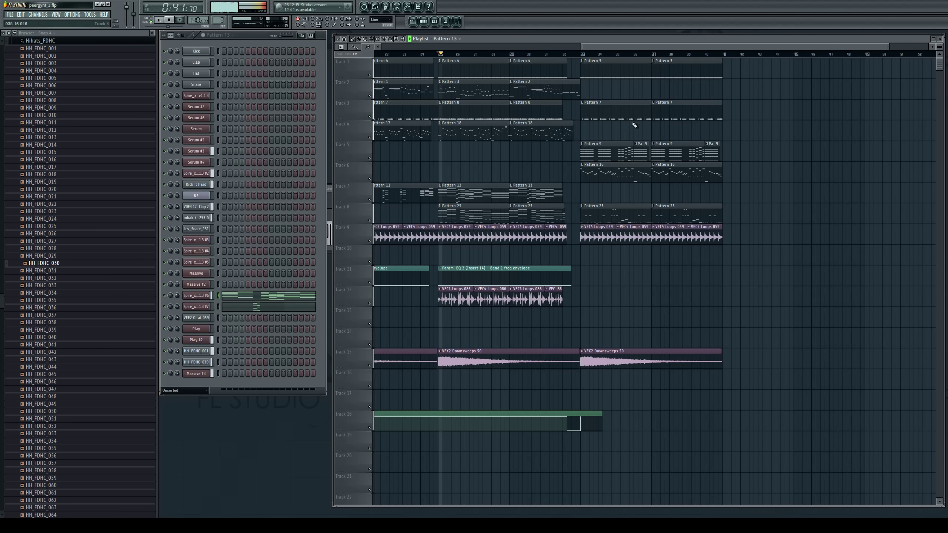
key("space")
In Pattern 18, add an E6 note for Spire #3 at the start of bar 1 and adjust its length against playback
left_click(474, 124)
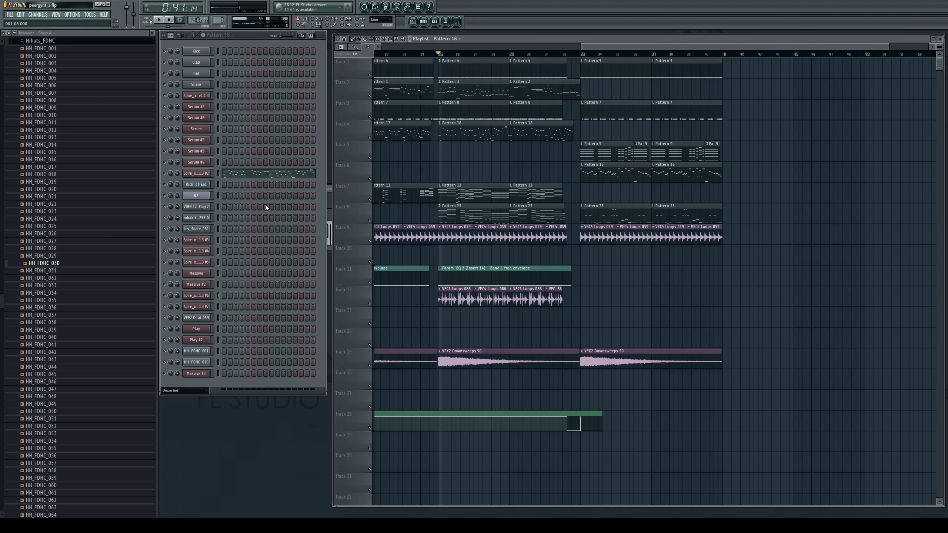
left_click(218, 140)
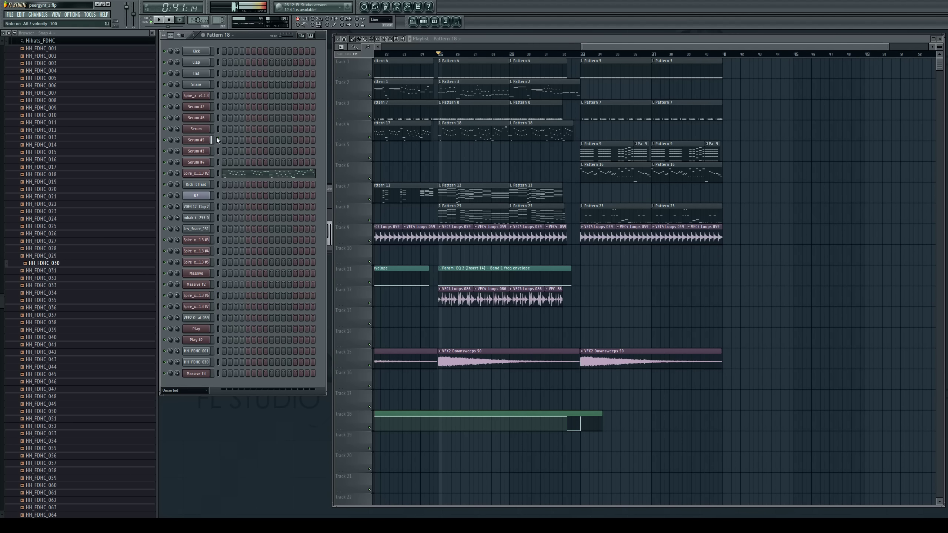
left_click(217, 239)
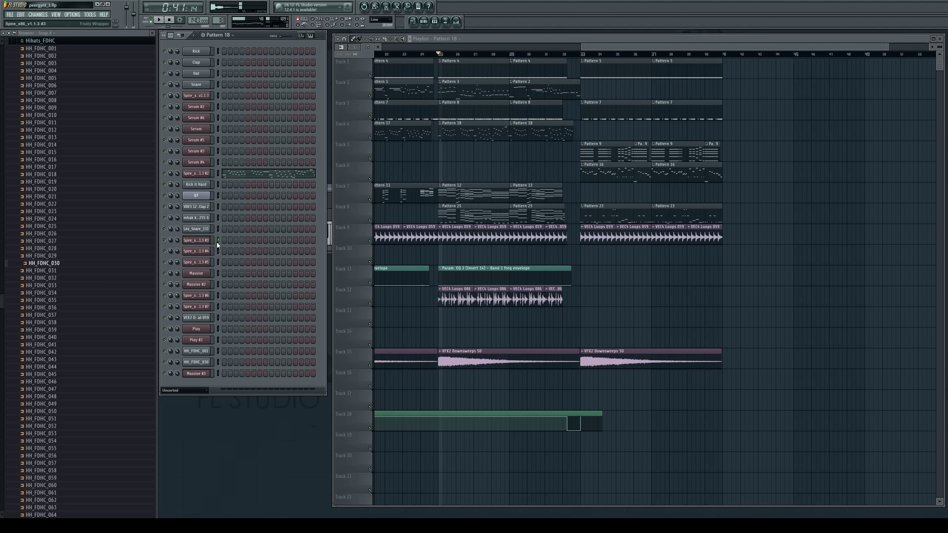
key("F7")
scroll(343, 139, "up", 3)
left_click(334, 128)
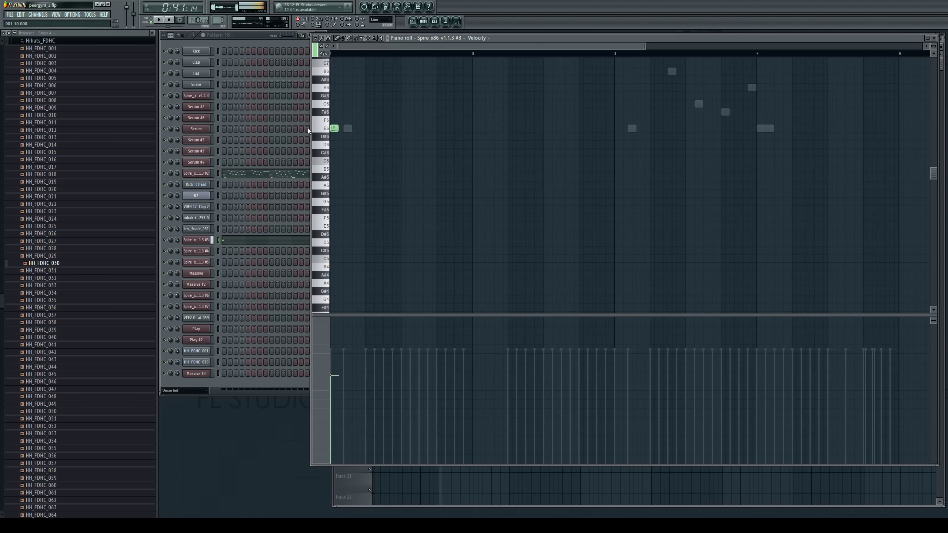
left_click_drag(338, 128, 360, 128)
key("space")
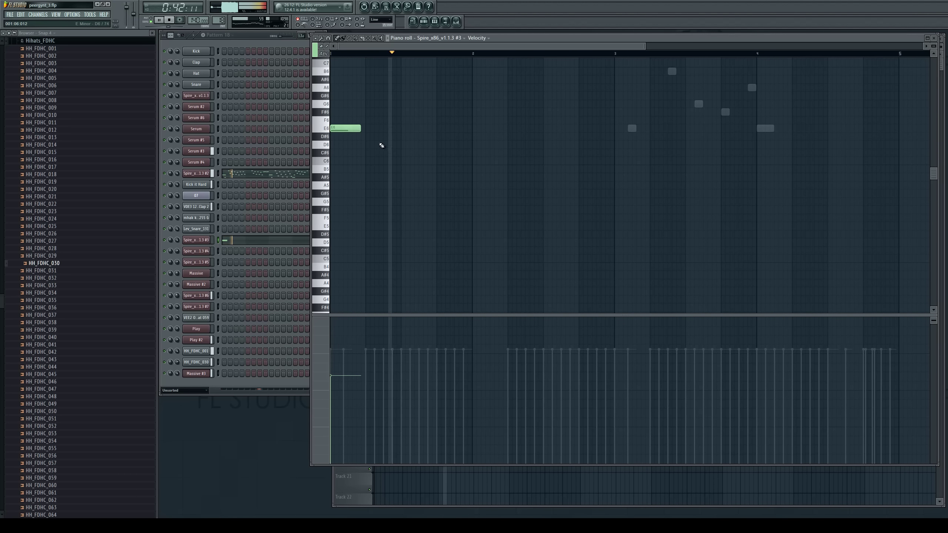
key("space")
left_click_drag(391, 134, 355, 134)
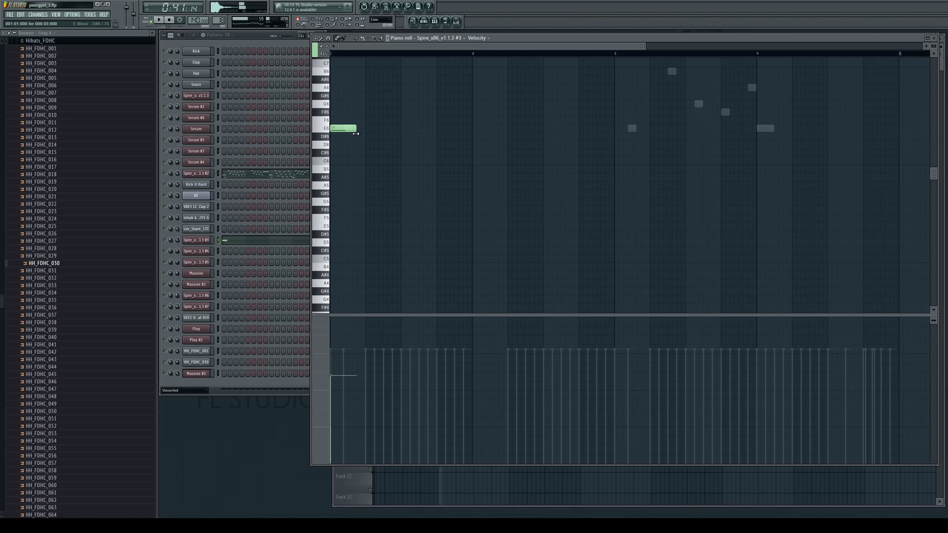
Continue the Spire #3 melody in bar 1 with short G6, F#6, E6, B5 and F#6 notes
left_click(370, 105)
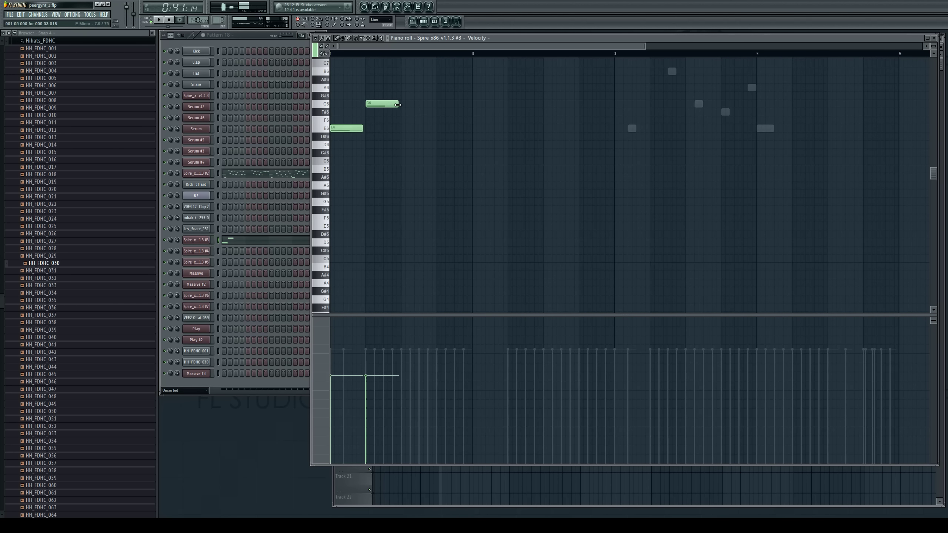
left_click(383, 112)
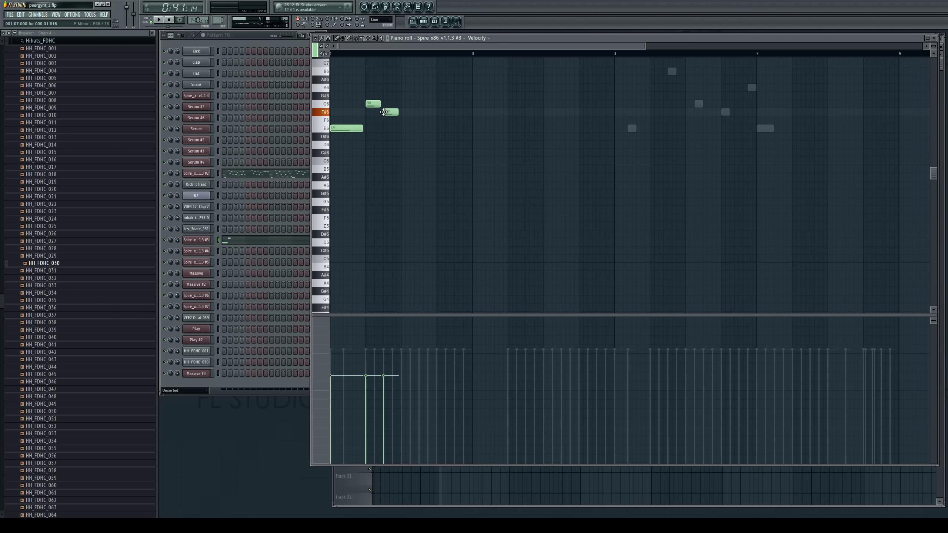
left_click(403, 128)
left_click(420, 161)
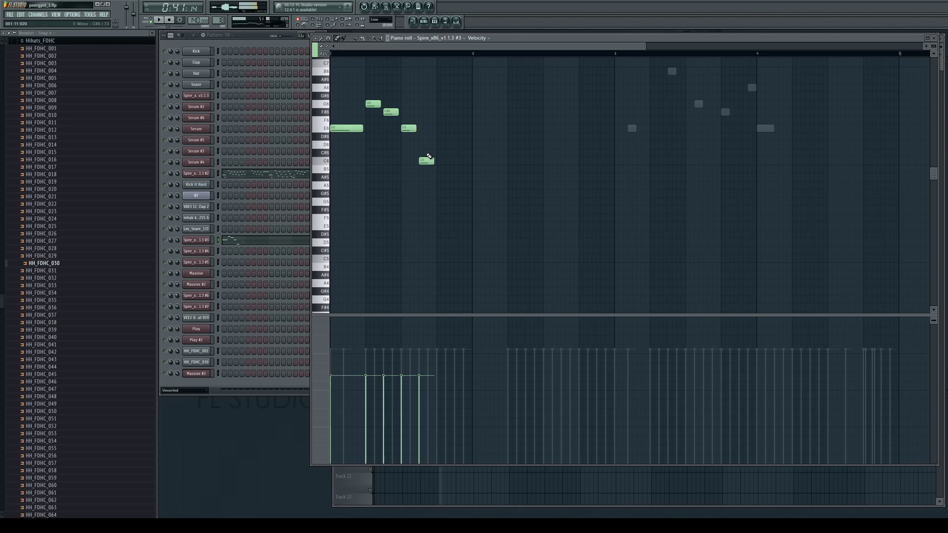
left_click_drag(425, 161, 425, 169)
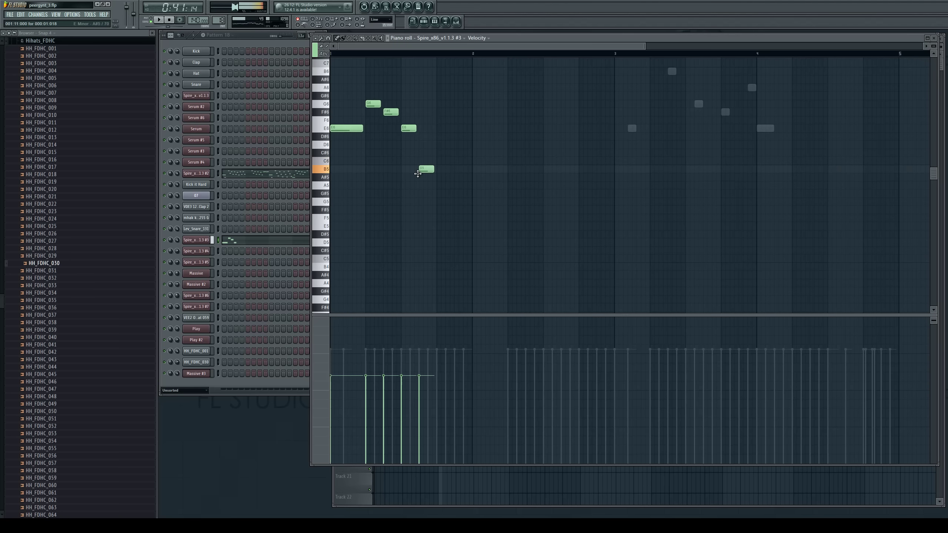
left_click(439, 112)
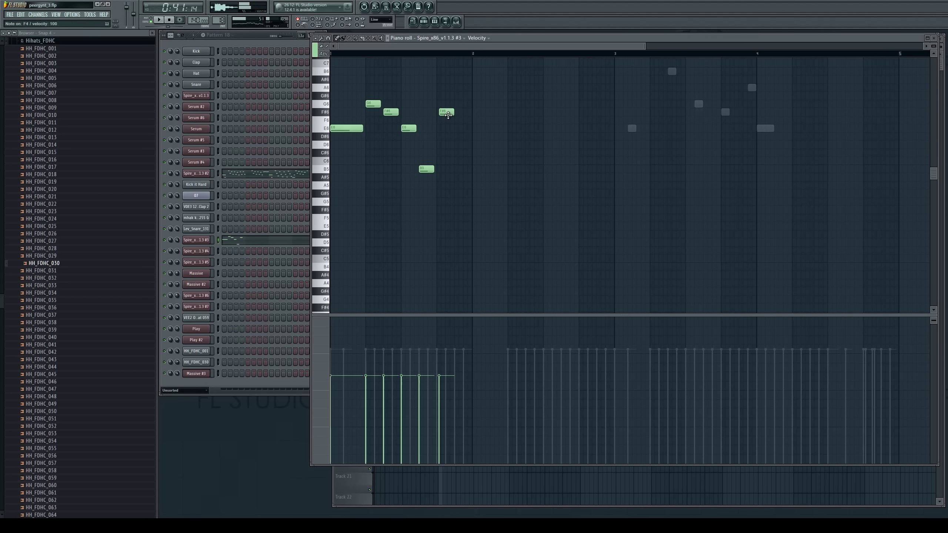
left_click_drag(449, 113, 446, 113)
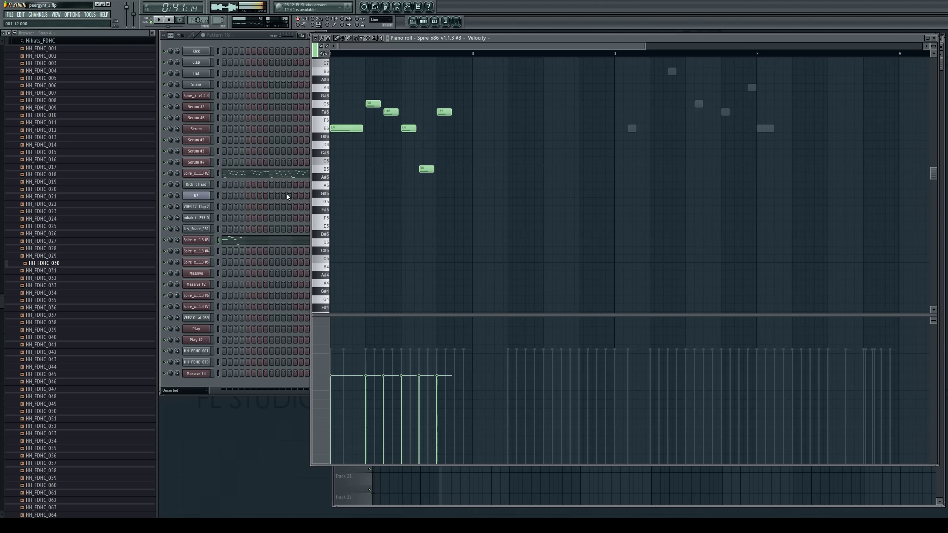
Switch Spire #3's voice mode to Mono 2, adjust its glide and return to the playlist
left_click(208, 240)
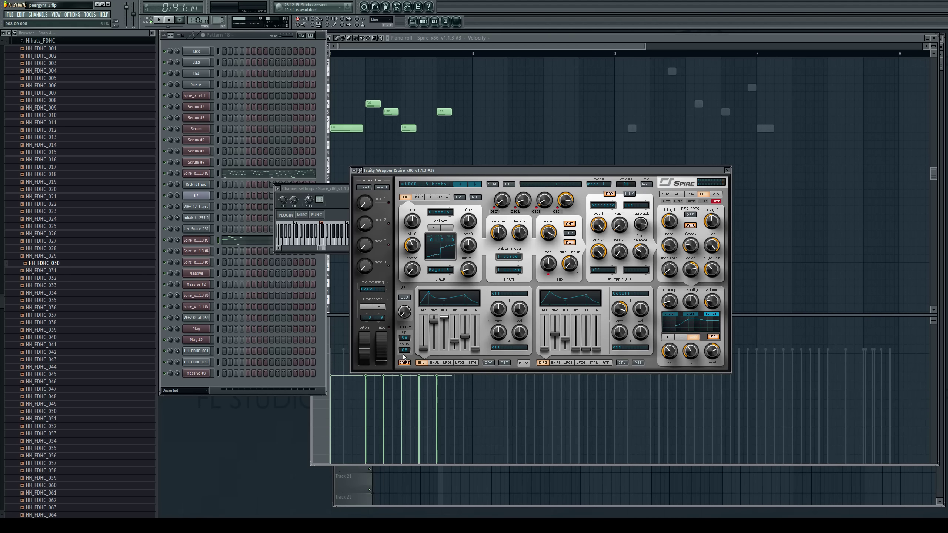
left_click(320, 380)
key("v")
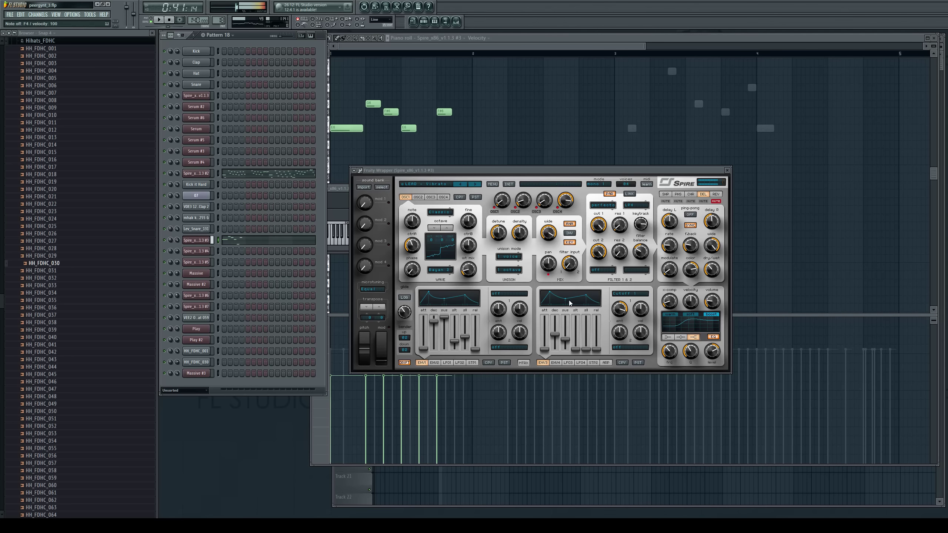
left_click(601, 184)
left_click(604, 201)
left_click(282, 449)
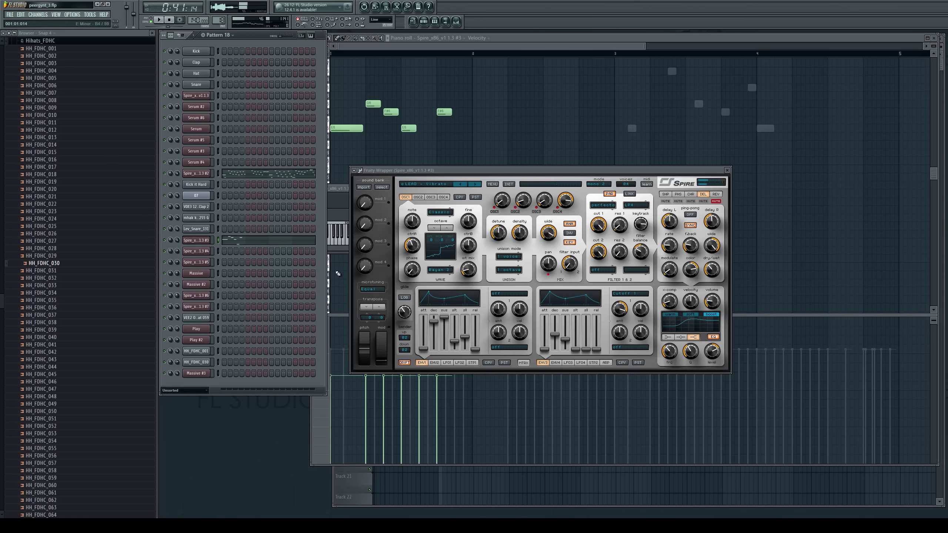
left_click_drag(409, 311, 382, 309)
left_click(225, 241)
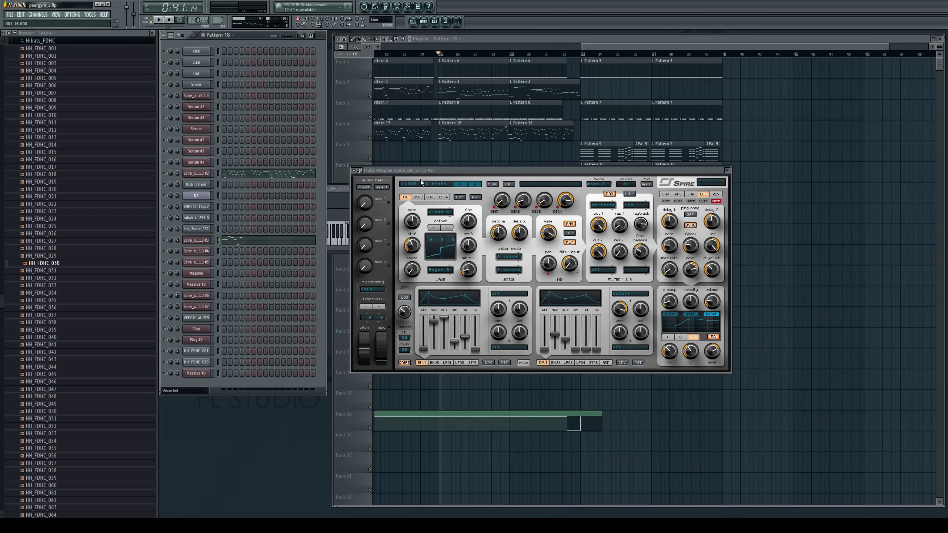
Finish Spire #3's bar 1 phrase with a short G6 note and transpose the whole melody up one octave
left_click(235, 240)
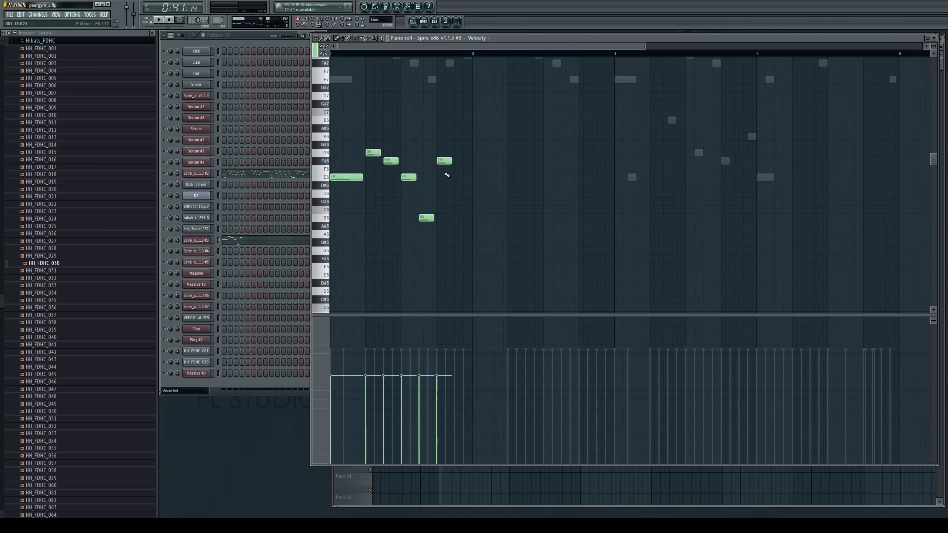
left_click(458, 153)
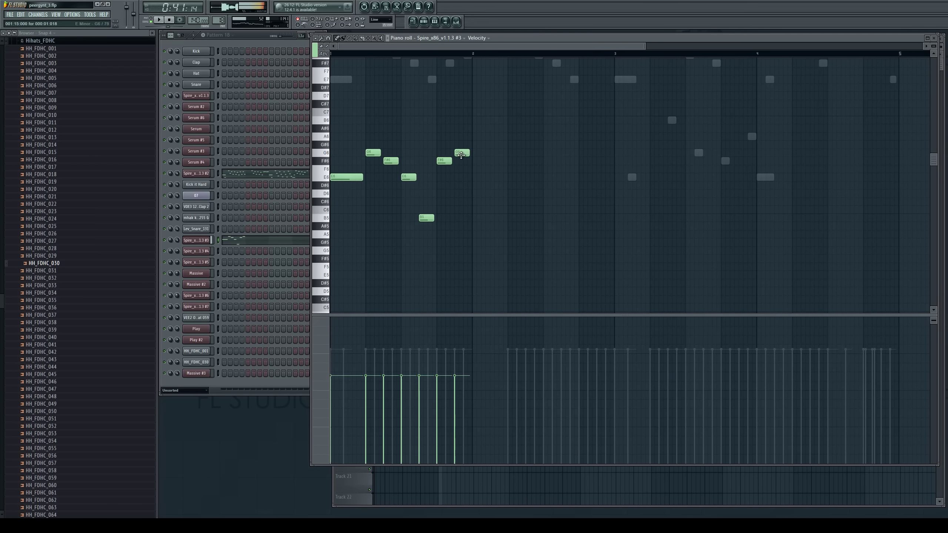
key("space")
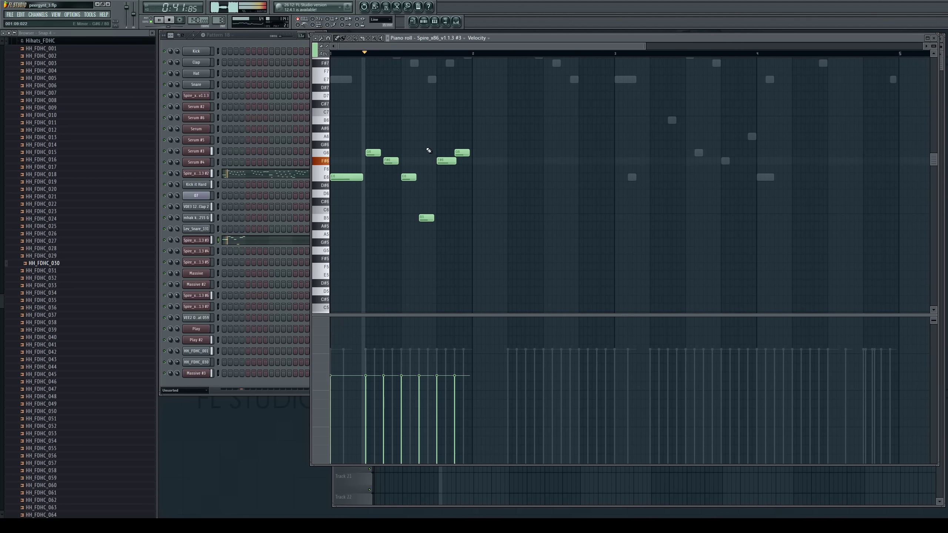
key("ctrl+Up")
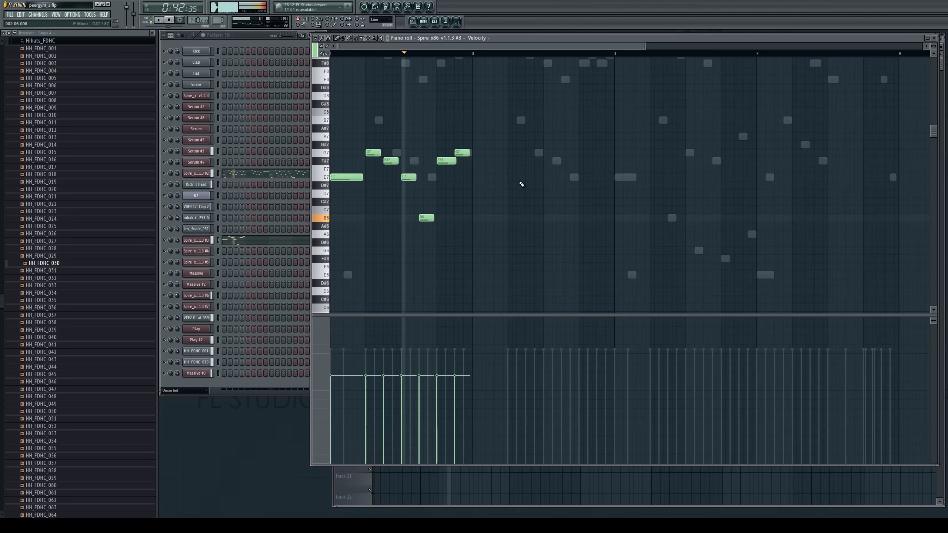
Add short E7, D7, B6, E6, F#6 and G#6 notes for Spire #3 from beat 2 of bar 2
left_click(508, 178)
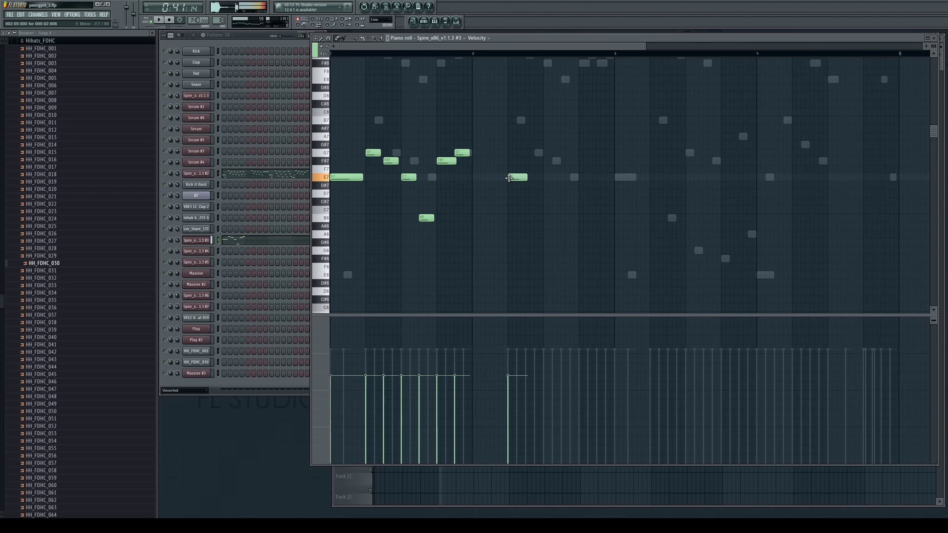
left_click(528, 193)
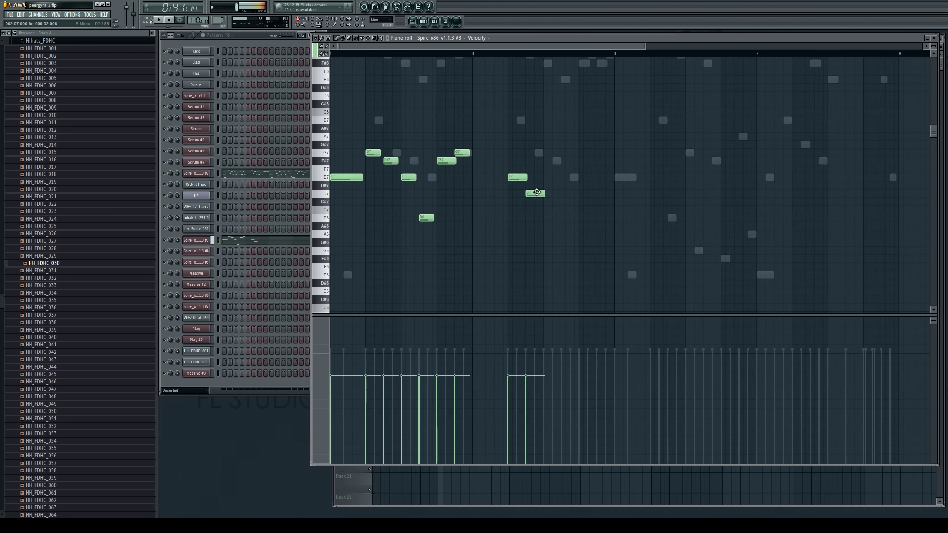
left_click(545, 218)
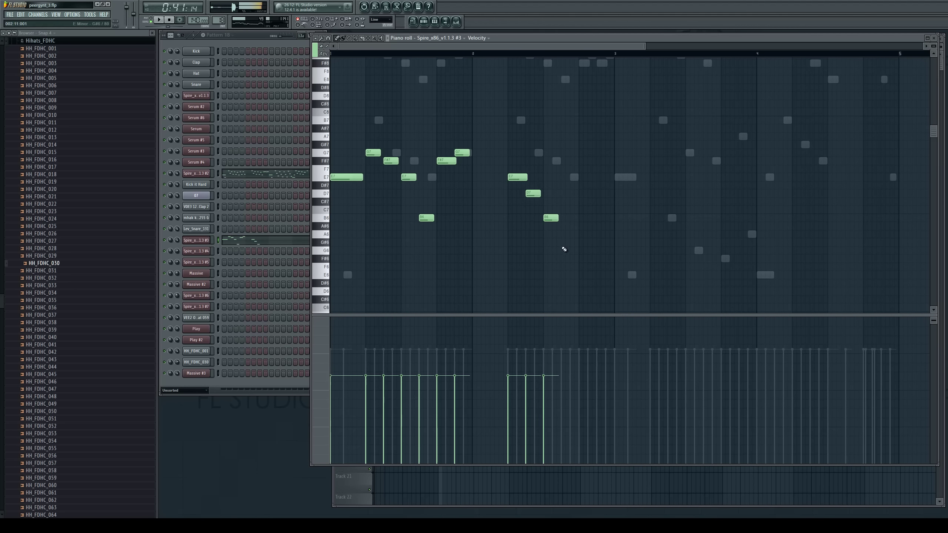
left_click(565, 258)
left_click(563, 272)
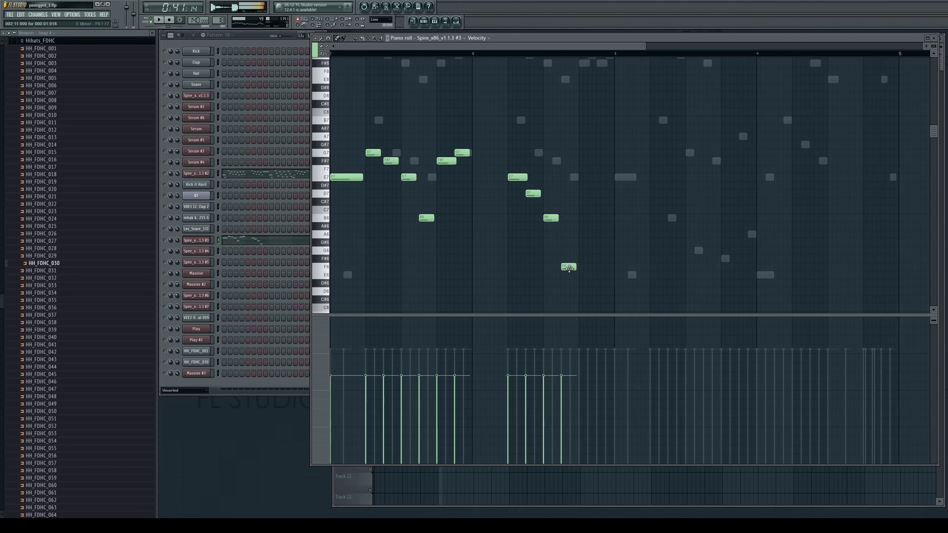
left_click(580, 259)
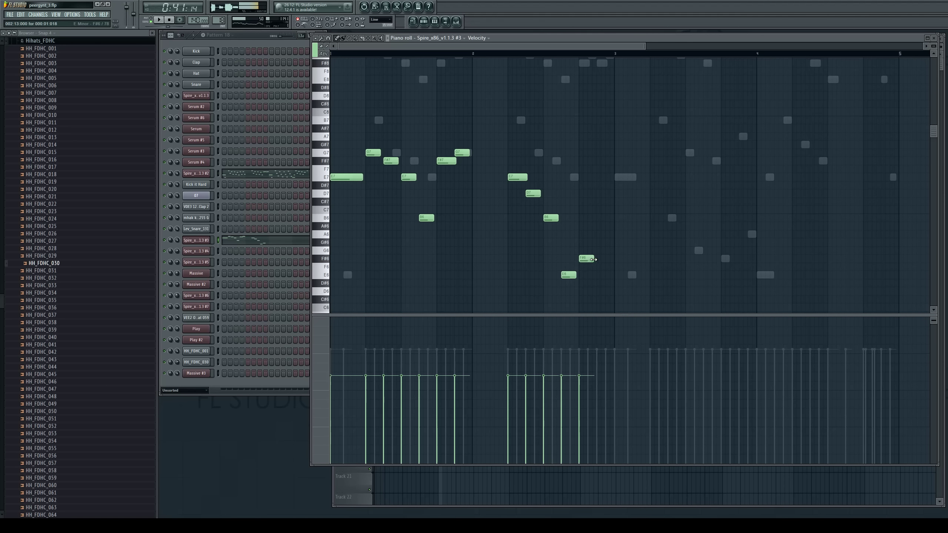
left_click(596, 242)
Lower the last note of bar 2 to G6 and check the phrase against playback
key("space")
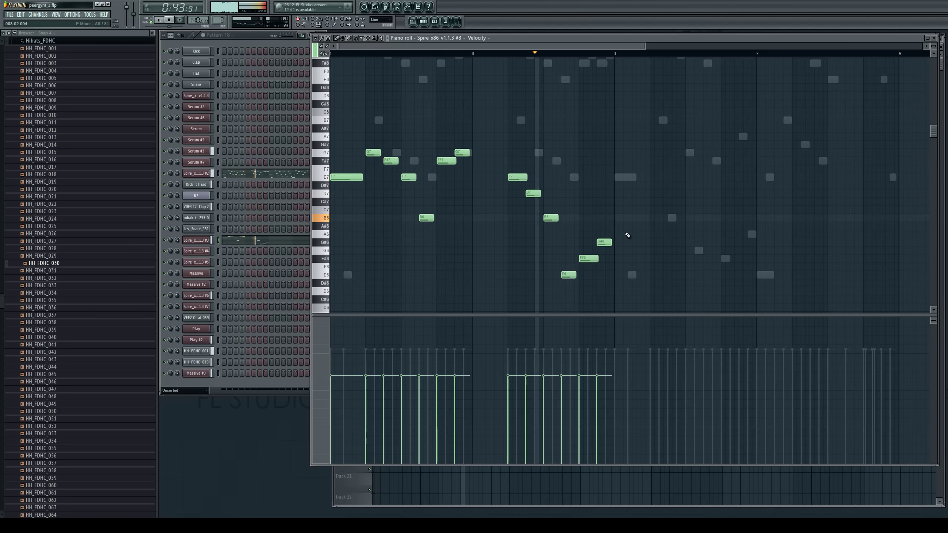
key("space")
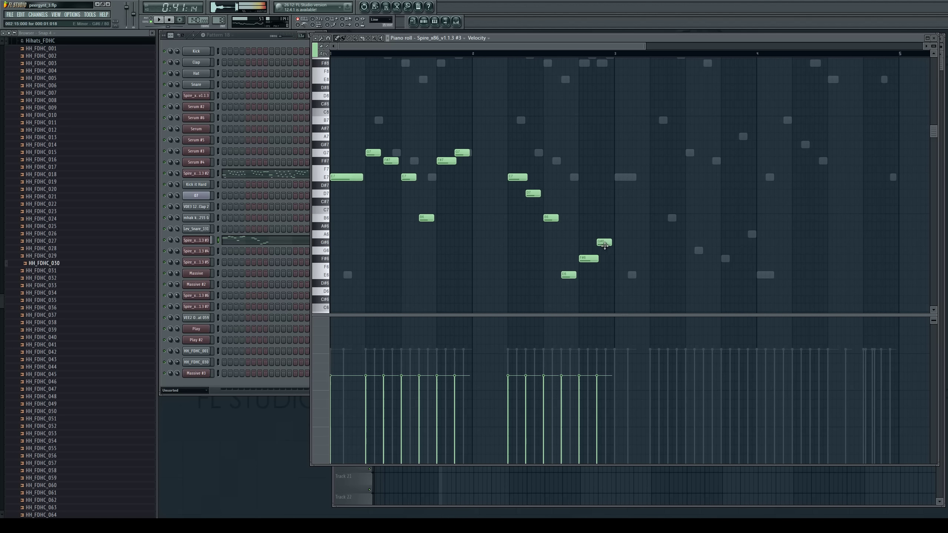
left_click_drag(604, 242, 610, 252)
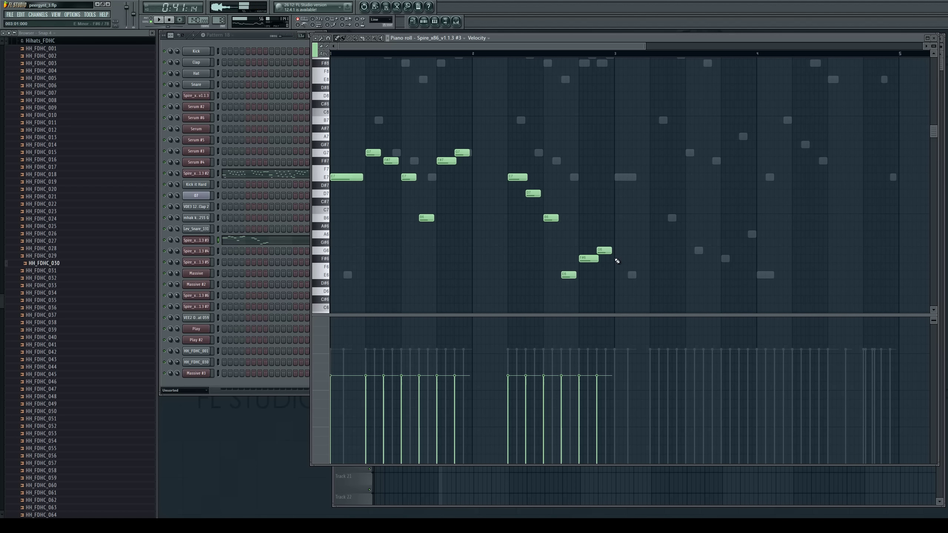
key("space")
left_click_drag(620, 47, 662, 47)
key("space")
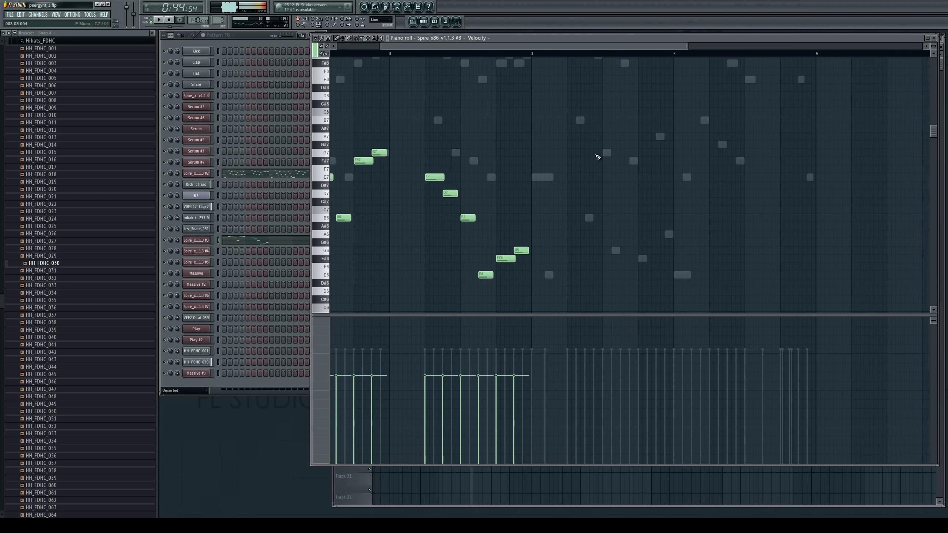
Begin Spire #3's bar 3 with a longer E6 note, followed by G6 and another E6 from beat 2
left_click(534, 274)
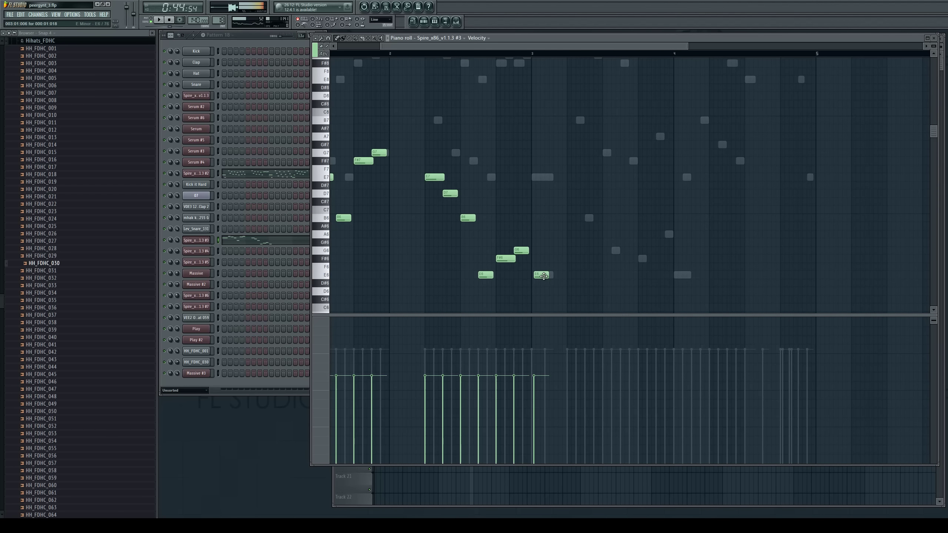
left_click(567, 250)
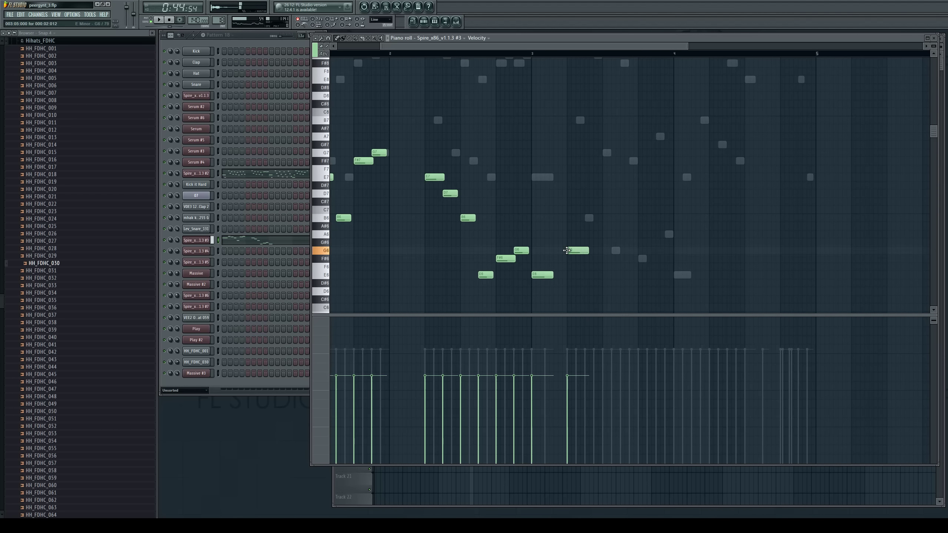
left_click(584, 274)
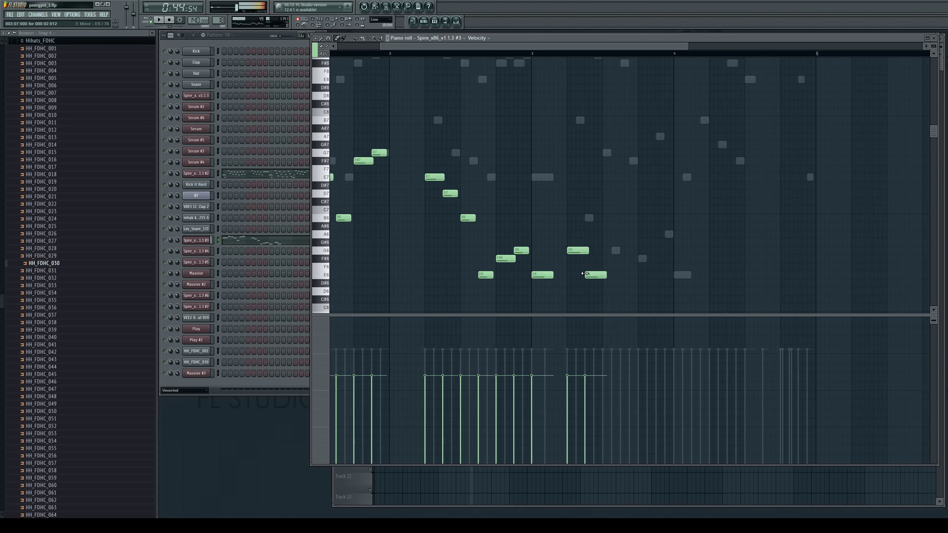
Play the melody from bar 3 and remove the E6 note that follows the G6
left_click(566, 53)
key("space")
left_click_drag(586, 48, 621, 50)
key("space")
key("space")
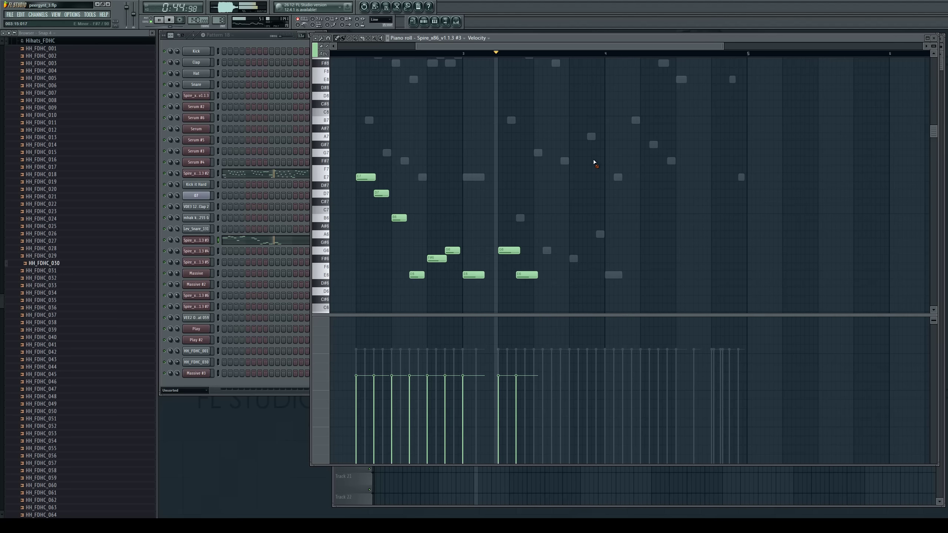
key("space")
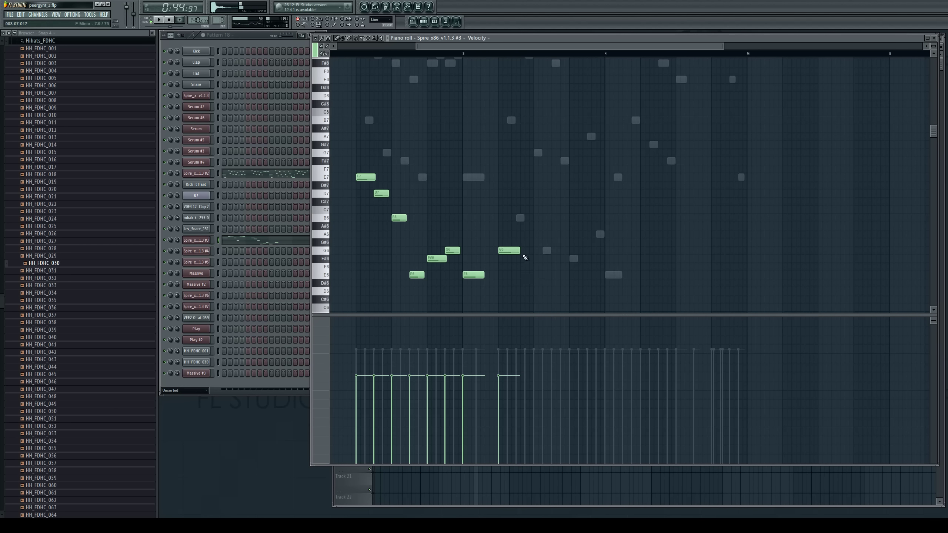
Continue bar 3 after the G6 with a longer A6 note and short B6, E7 and D7 notes
left_click(526, 234)
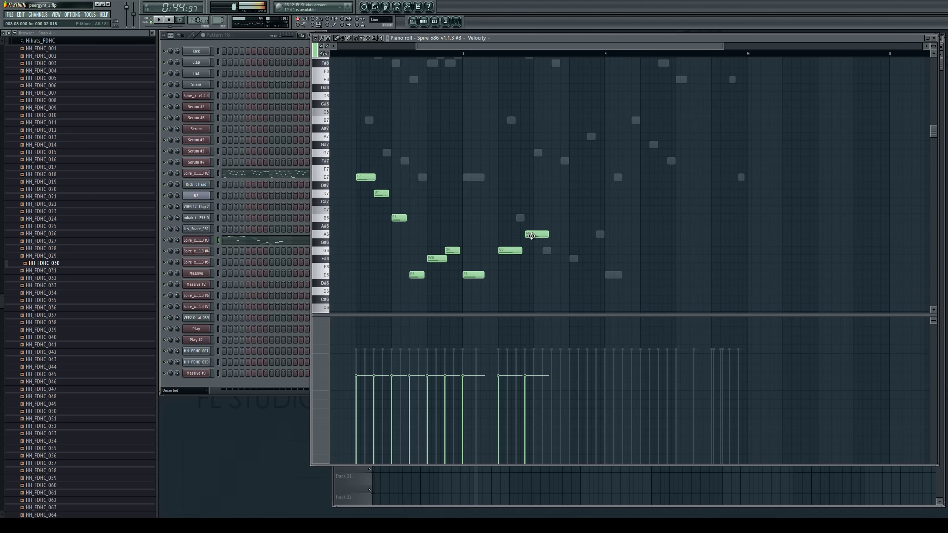
left_click(552, 218)
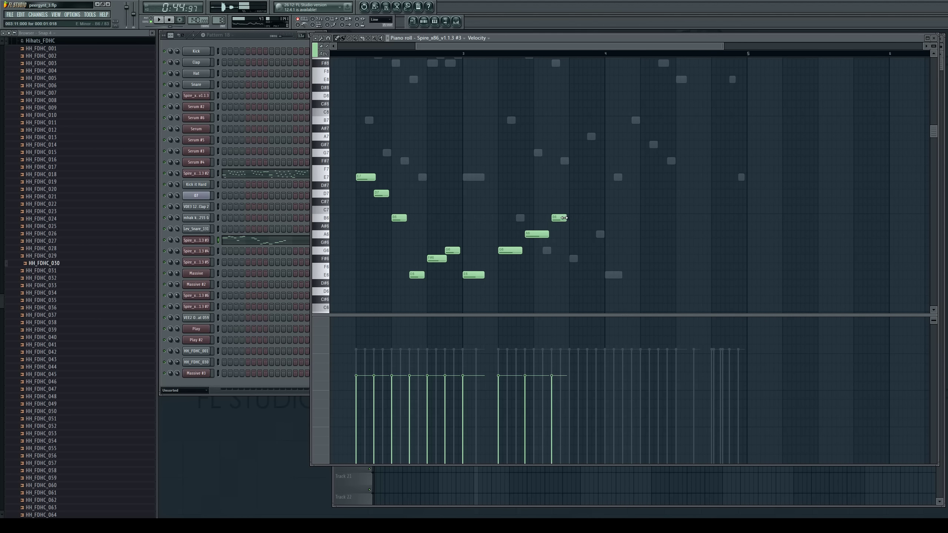
left_click(570, 177)
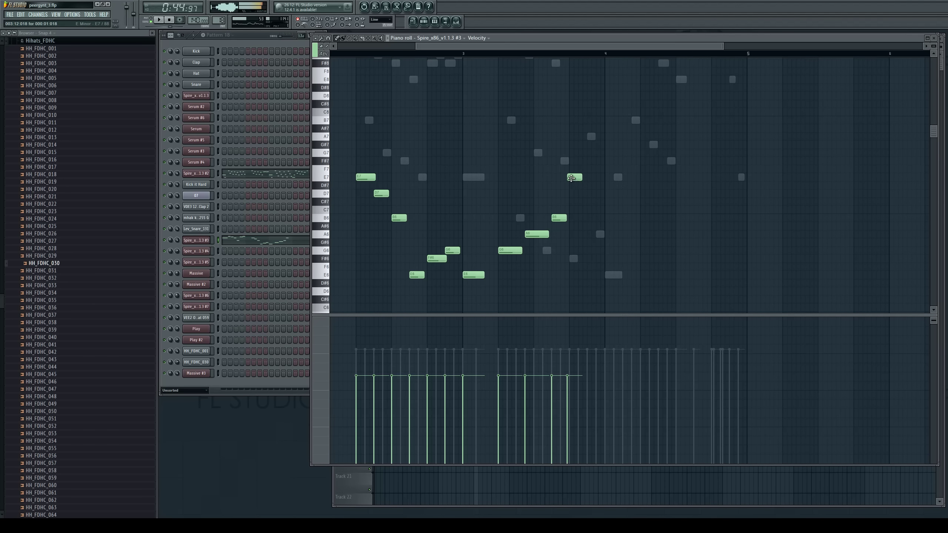
left_click_drag(571, 178, 573, 178)
left_click(589, 193)
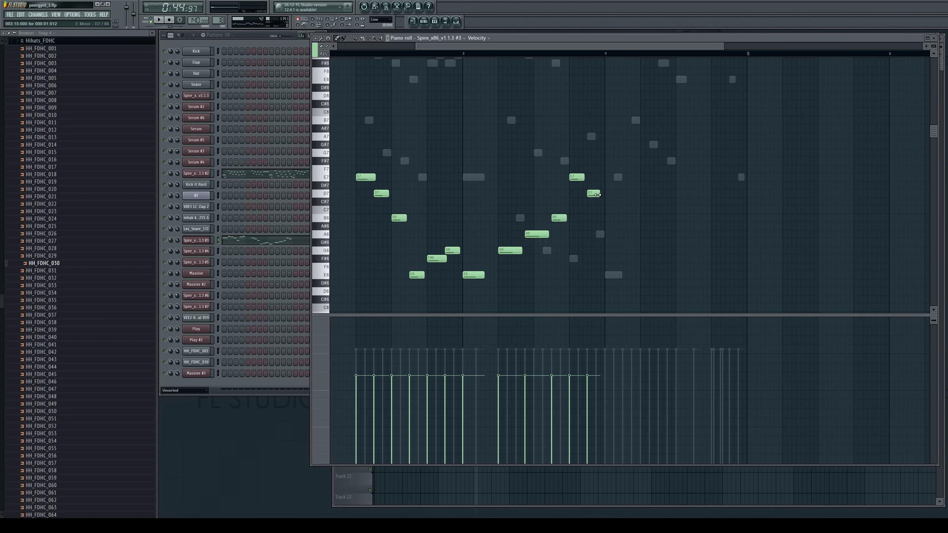
Write bar 4 of the Spire #3 melody with A6, B6, G#6 and F#6 notes and a longer closing E6
left_click(604, 220)
left_click_drag(613, 220, 617, 233)
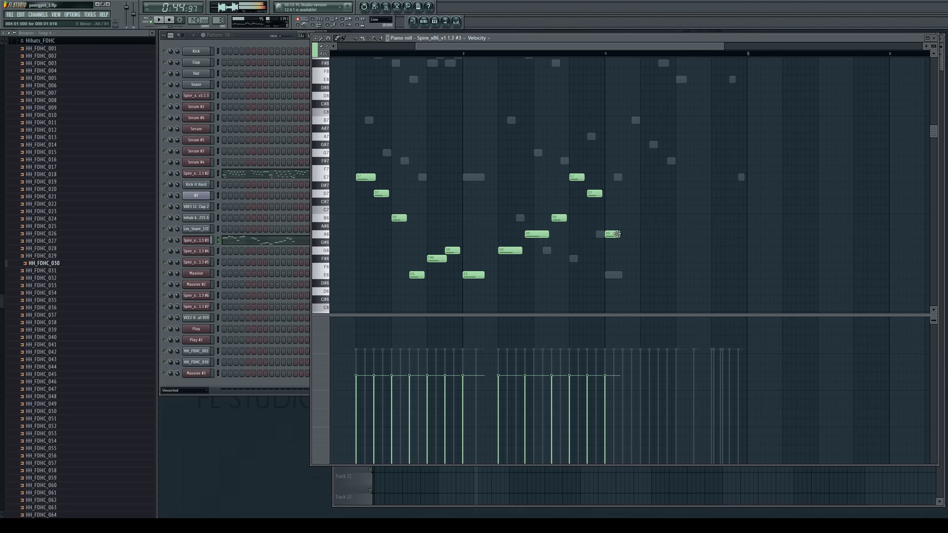
left_click(618, 219)
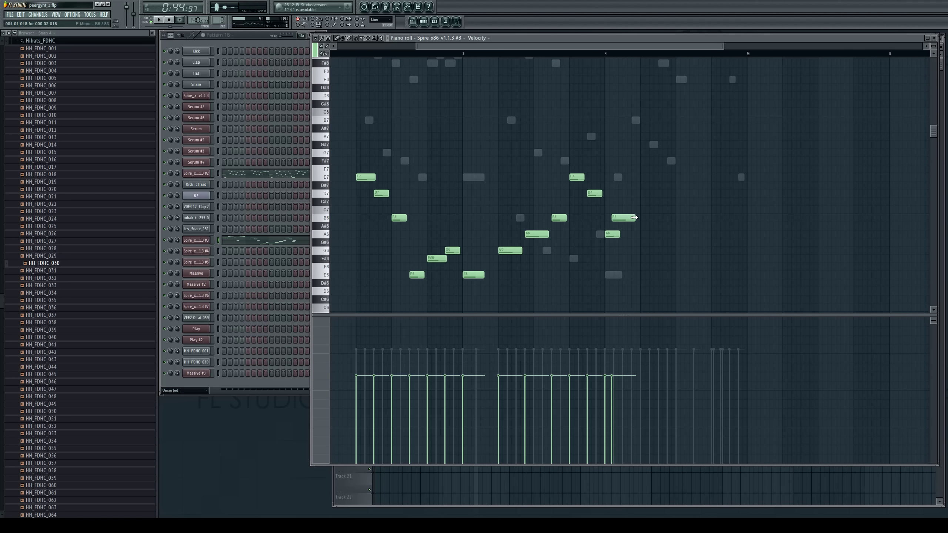
left_click(644, 243)
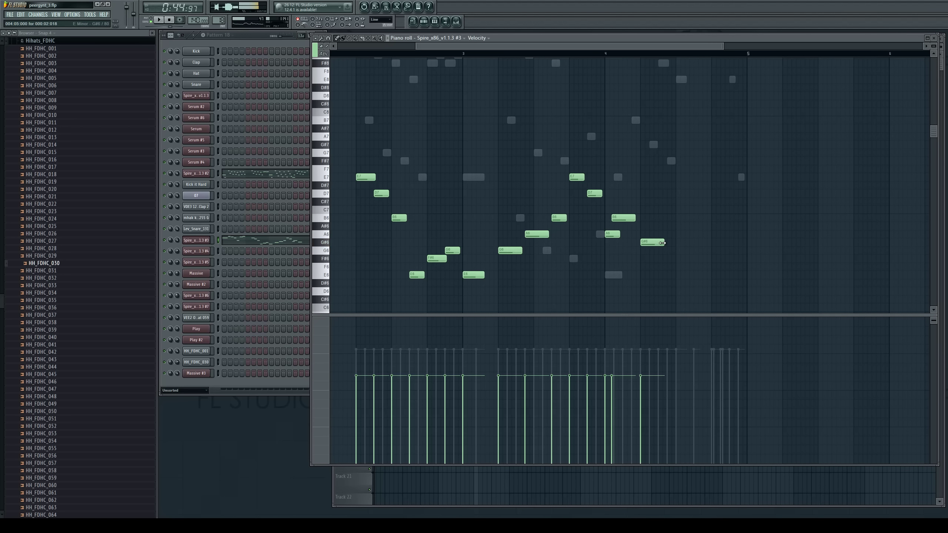
left_click(658, 258)
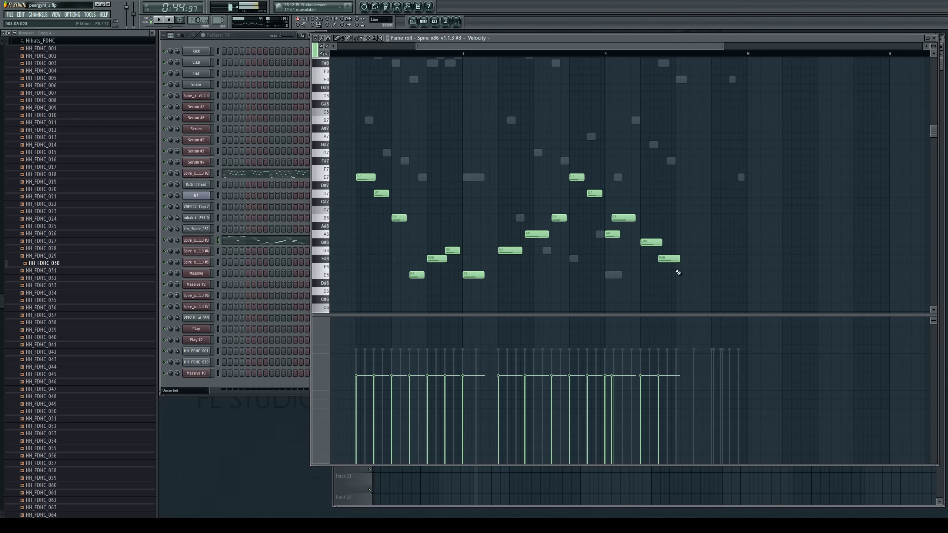
left_click(678, 274)
left_click_drag(696, 276, 704, 277)
Shift the B6 note in bar 4 slightly earlier, then play the melody with the arrangement in the playlist
key("space")
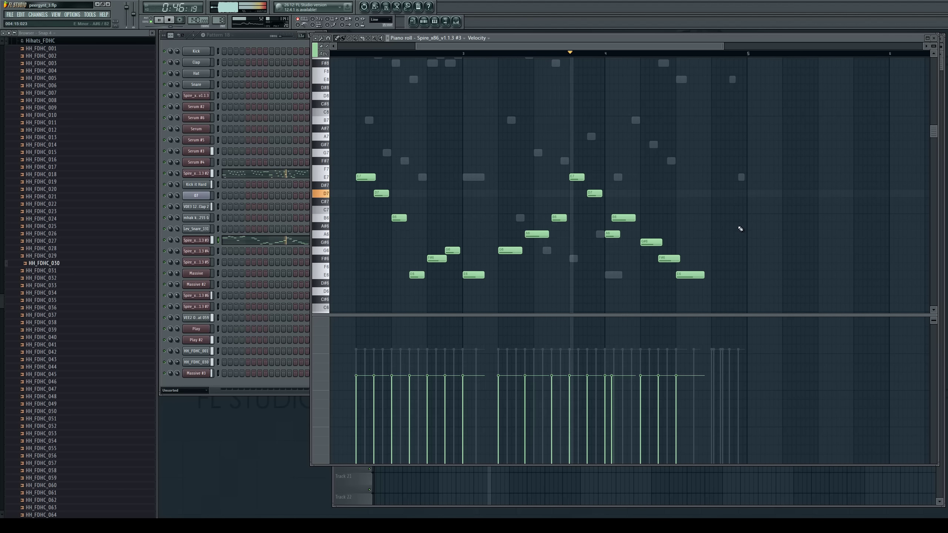
key("space")
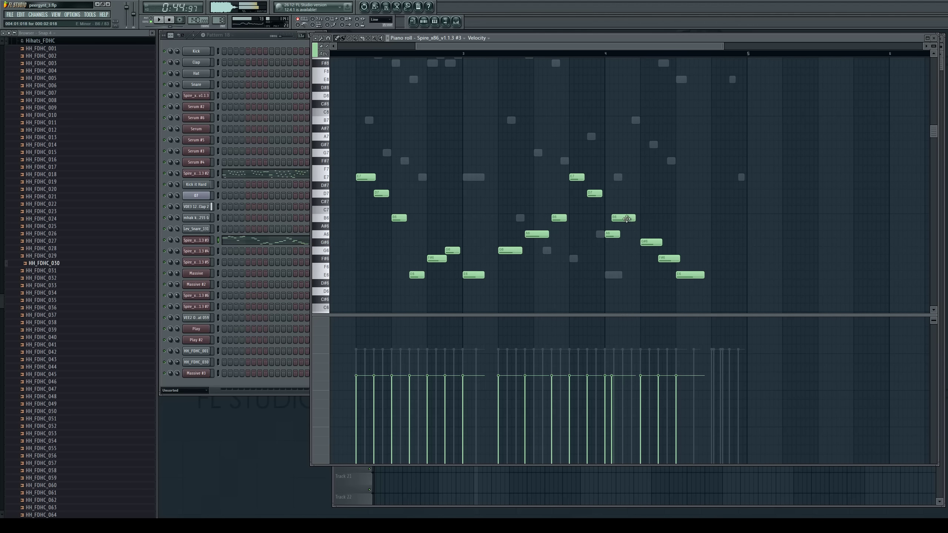
left_click_drag(629, 217, 624, 217)
key("space")
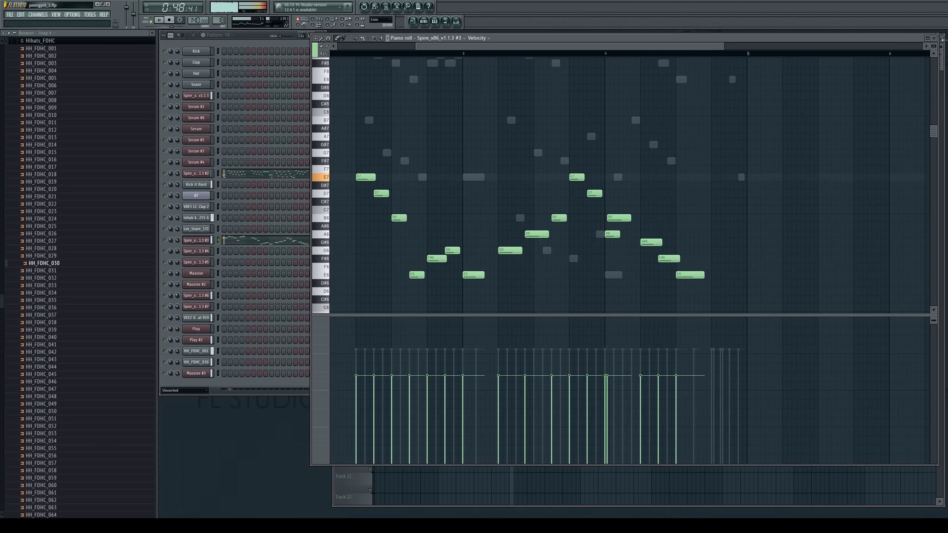
left_click(933, 38)
left_click(722, 175)
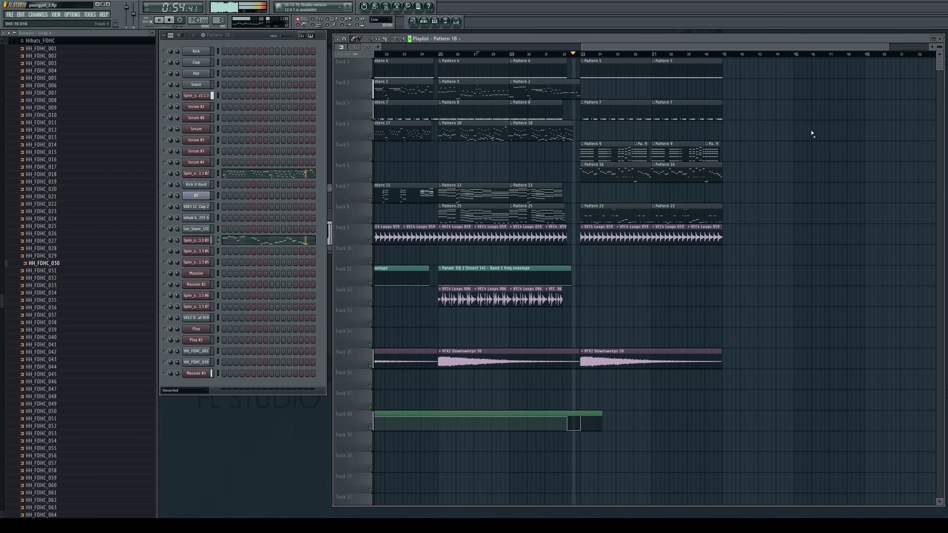
Move the Spire #3 melody from Pattern 18 into the empty Pattern 26
key("space")
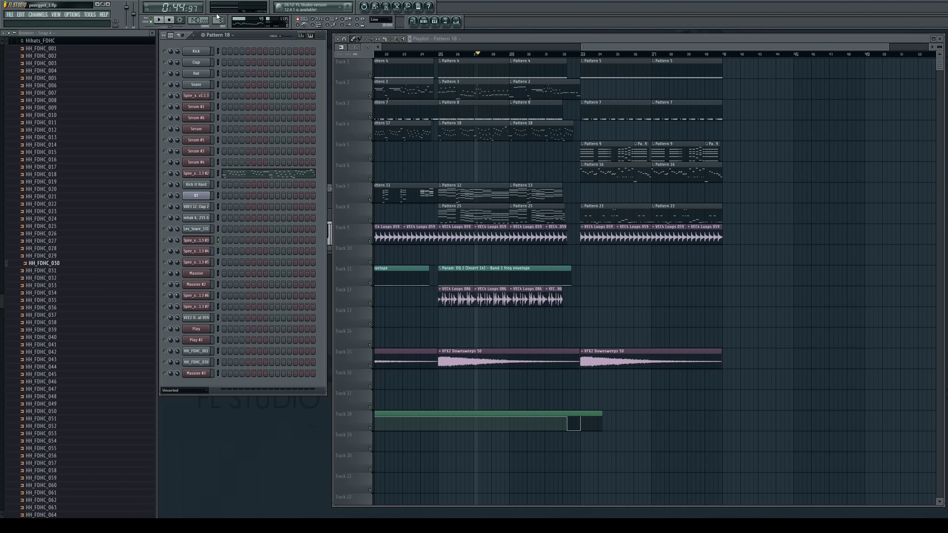
left_click(238, 183)
scroll(219, 20, "up", 1)
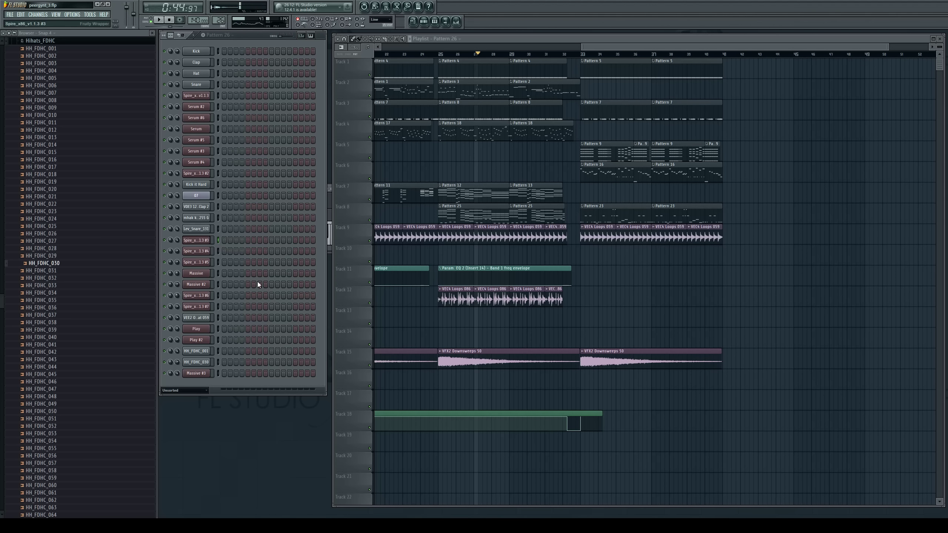
key("ctrl+v")
Place Pattern 26 on Track 5 at bars 25 and 29, shorten the second clip to about bar 32 and play the section
left_click(442, 152)
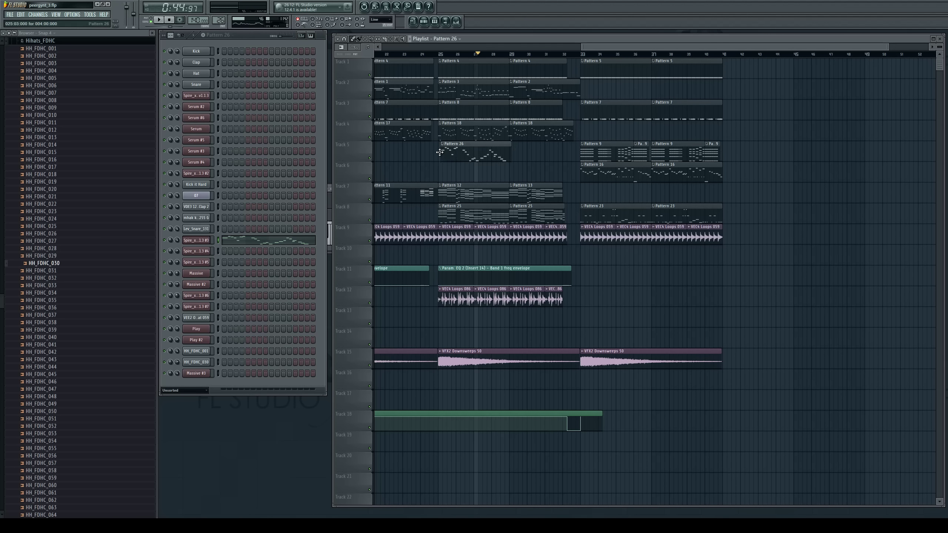
left_click(433, 56)
left_click_drag(464, 148, 462, 148)
key("space")
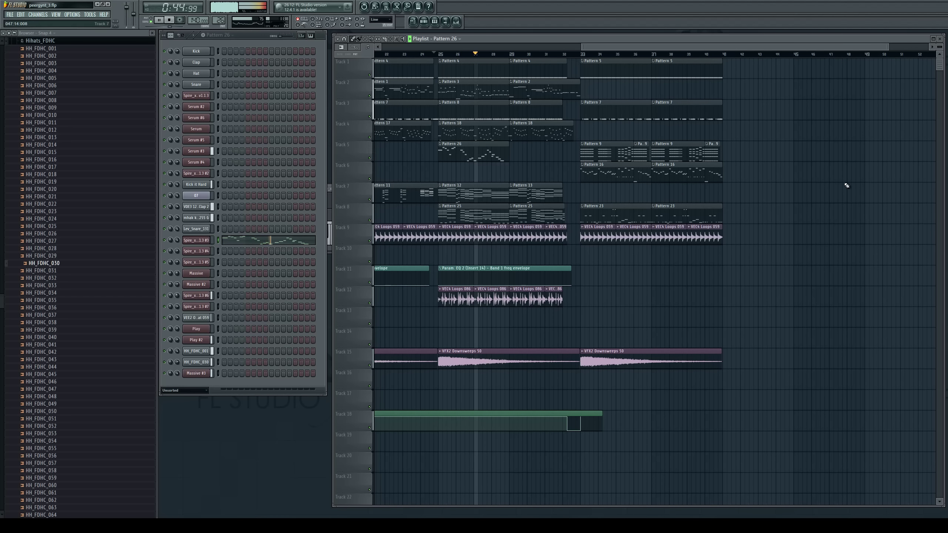
left_click(514, 151)
left_click_drag(571, 153, 560, 158)
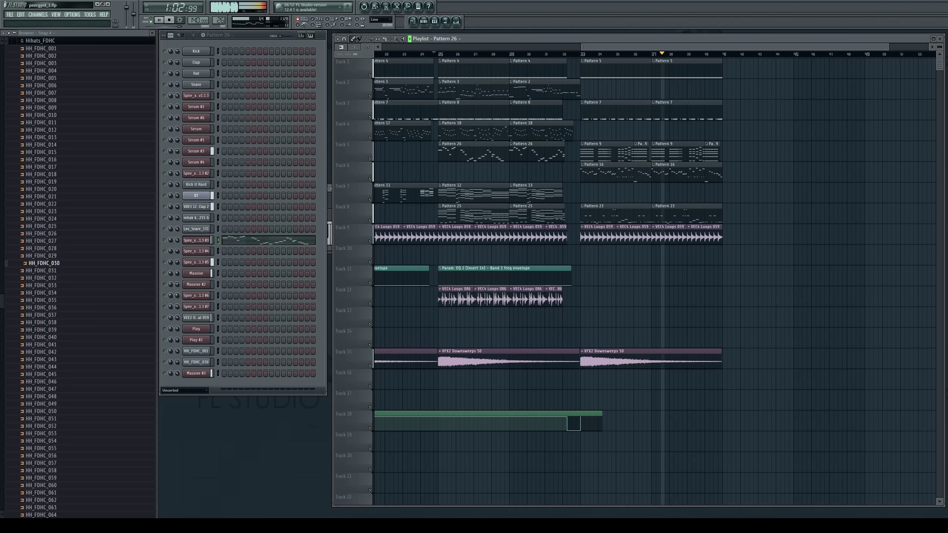
Play the arrangement from bar 17 and listen through to the section starting at bar 33
key("space")
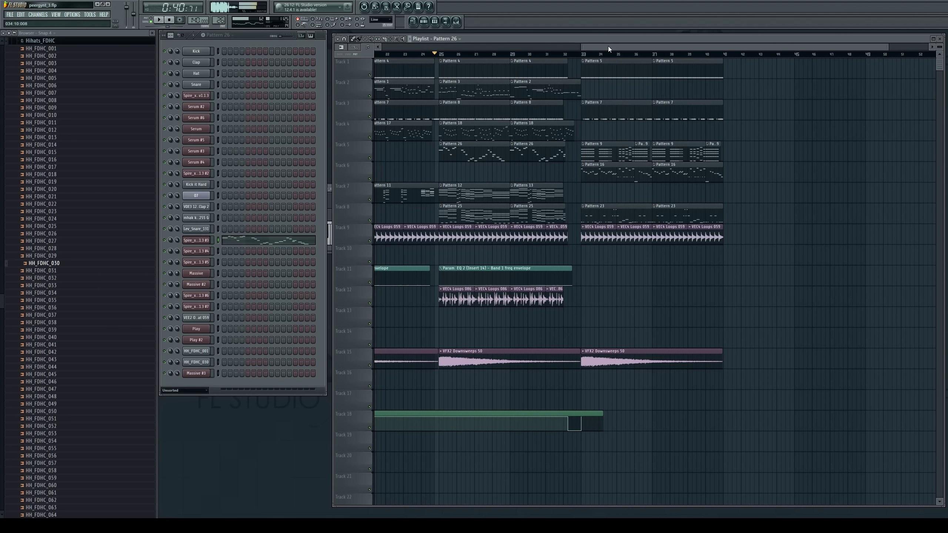
left_click_drag(608, 46, 511, 47)
left_click(452, 55)
key("space")
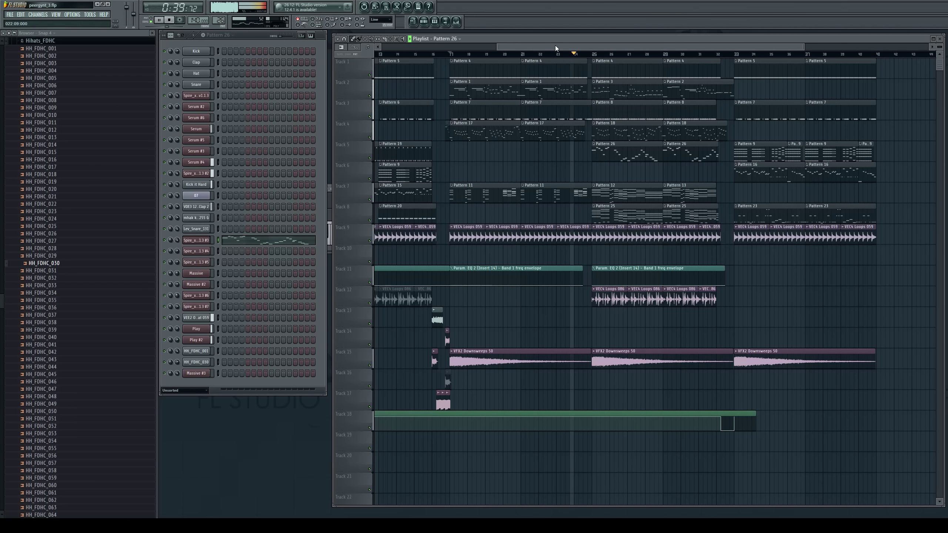
left_click_drag(556, 45, 649, 48)
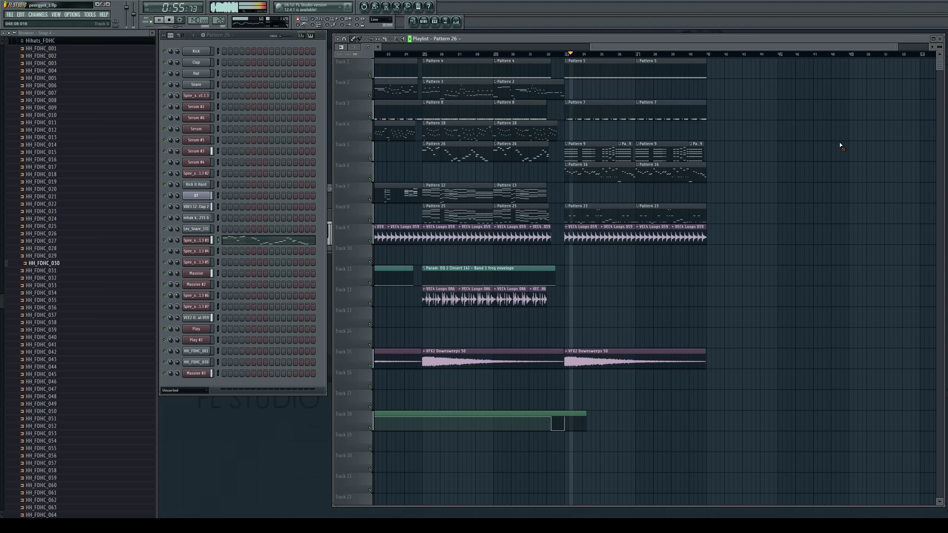
key("space")
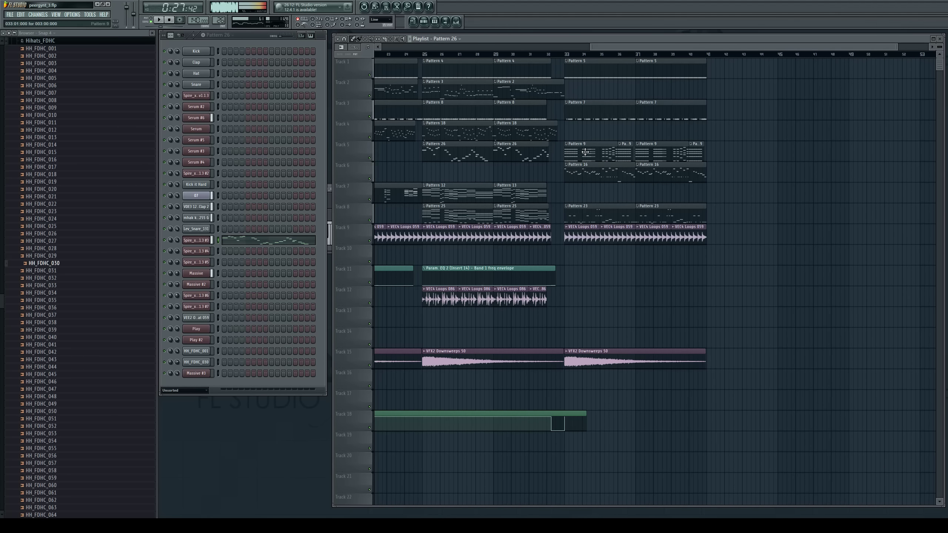
Audition Pattern 19 and Pattern 6 on their own in pattern mode
left_click(594, 109)
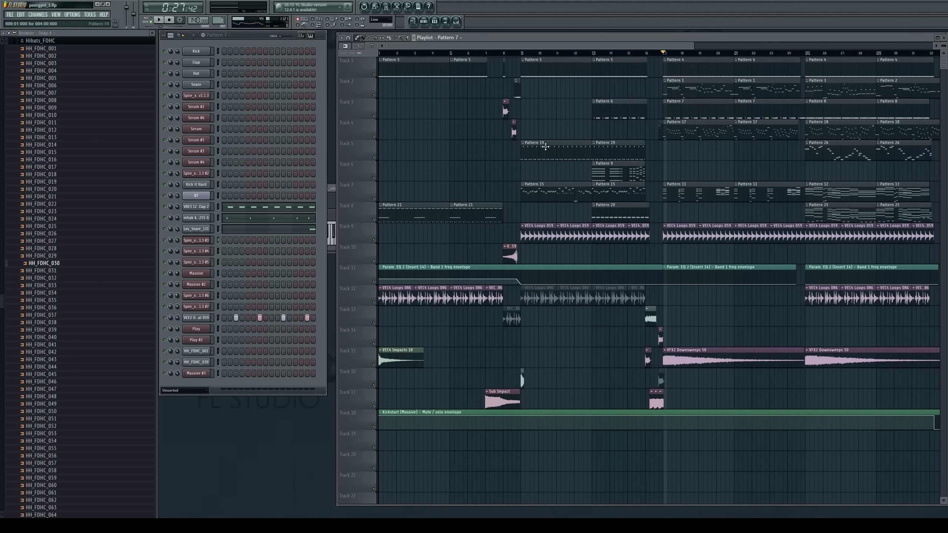
left_click(546, 146)
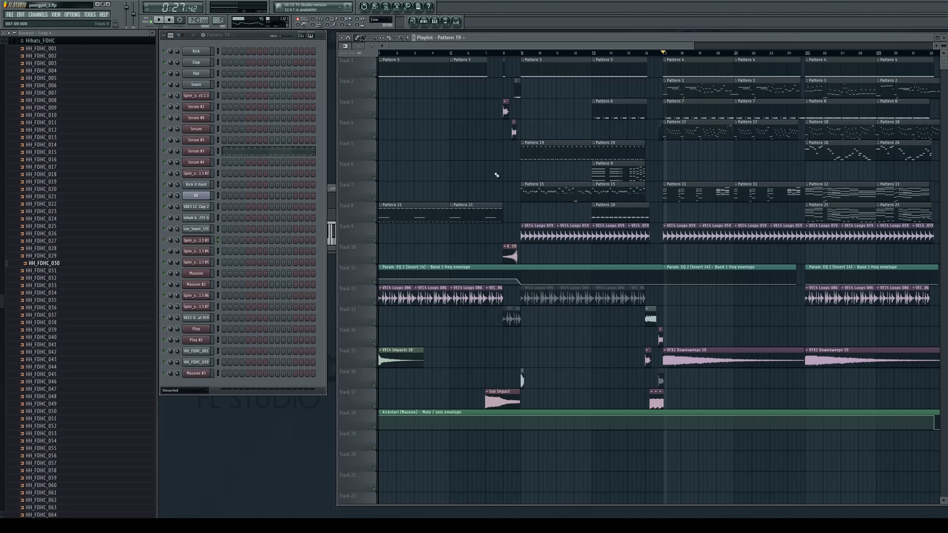
left_click(152, 21)
key("space")
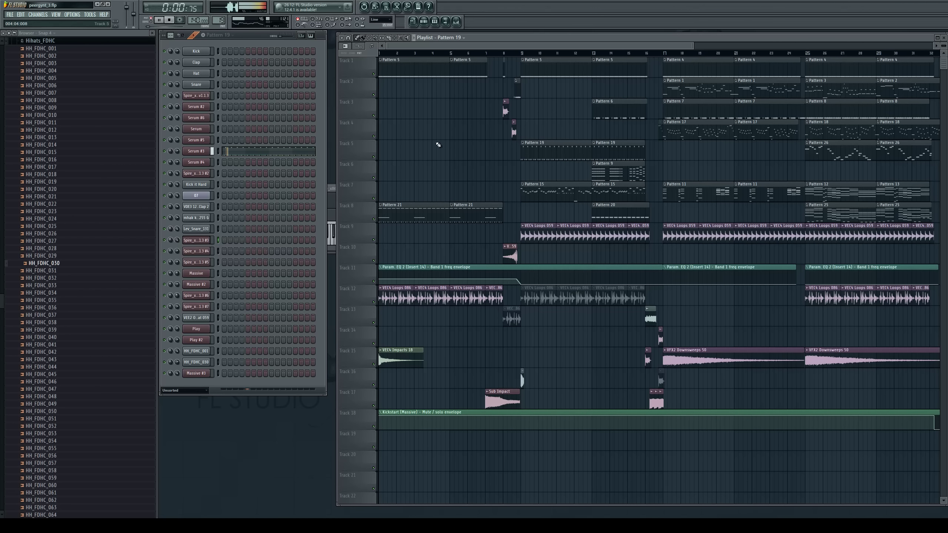
key("space")
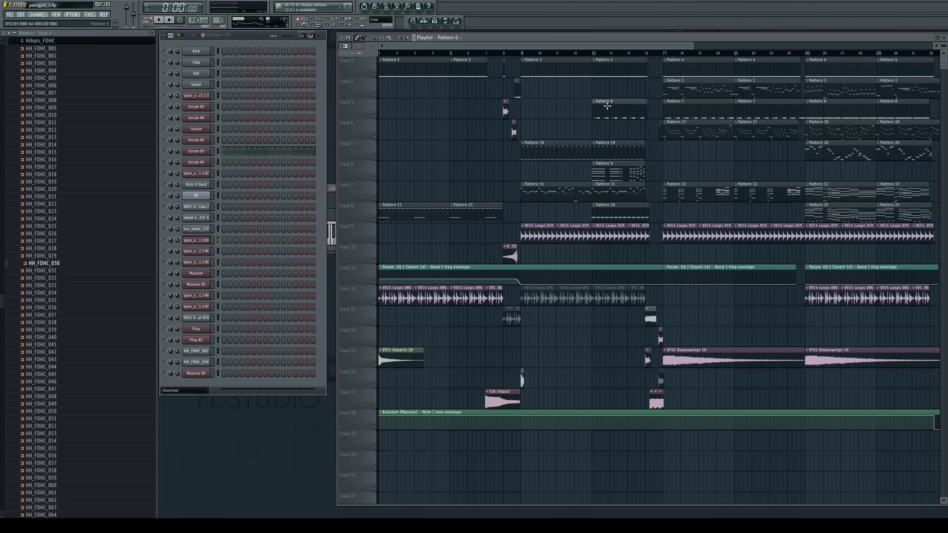
key("space")
Replace the Pattern 7 clips on Track 3 at bars 33 and 37 with Pattern 6
left_click_drag(489, 45, 719, 46)
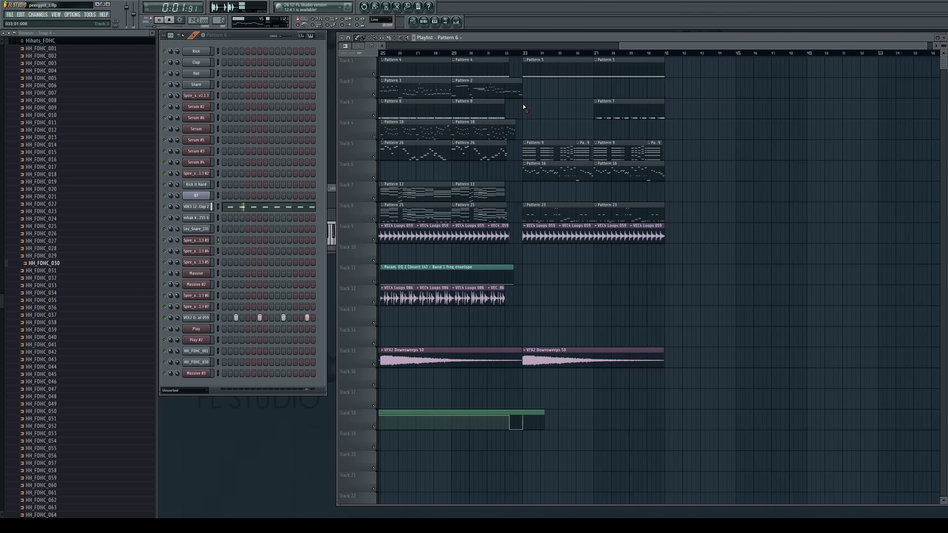
left_click(523, 106)
left_click_drag(577, 110, 592, 116)
right_click(607, 115)
left_click(608, 115)
Play the song from just before bar 33 to check the Pattern 6 clips in context
left_click(509, 53)
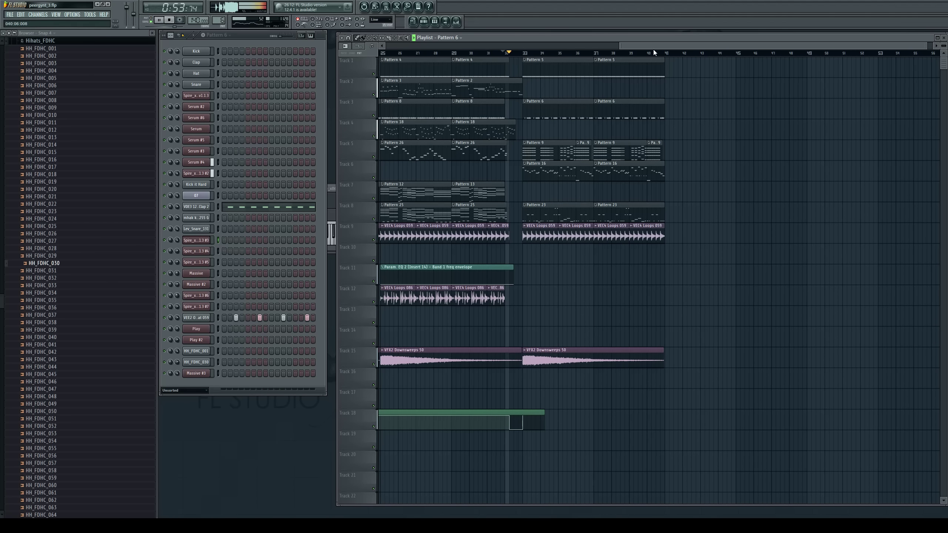
left_click_drag(653, 49, 672, 49)
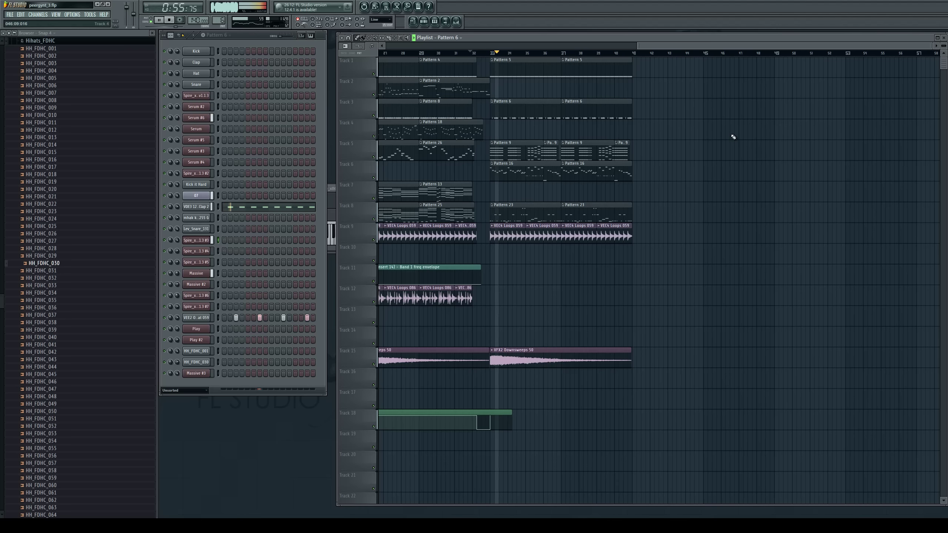
left_click_drag(678, 45, 686, 45)
key("space")
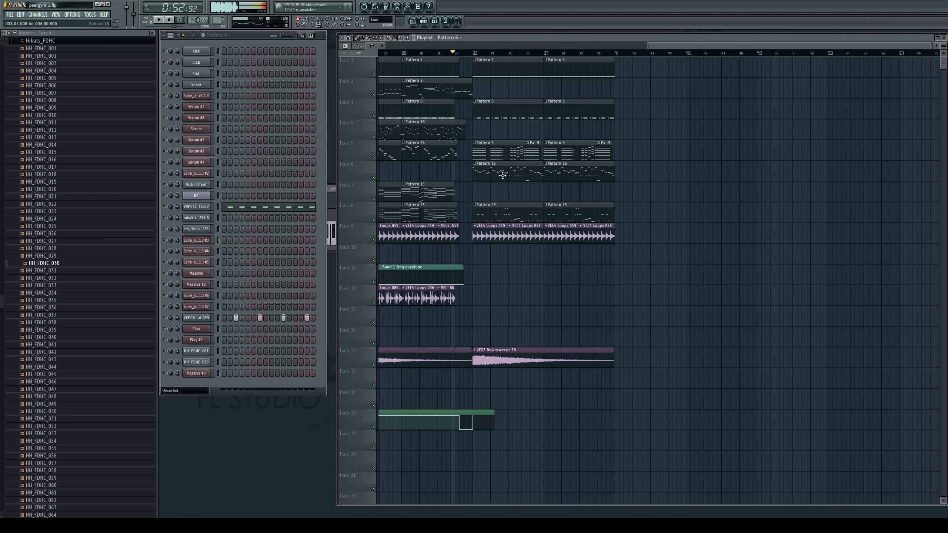
Mute the two Pattern 16 clips on Track 6 and the short closing Pattern 9 clips on Track 5, checking the section in playback
left_click(502, 176)
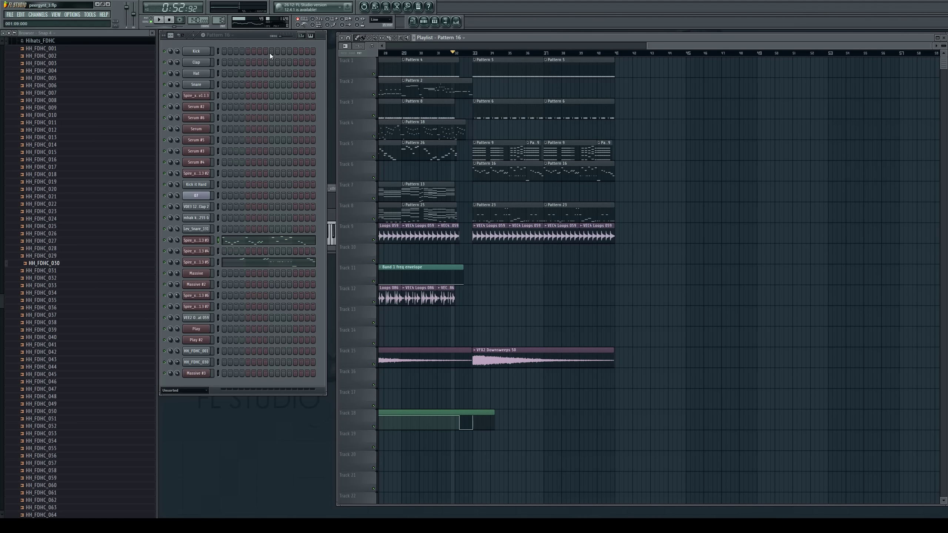
key("space")
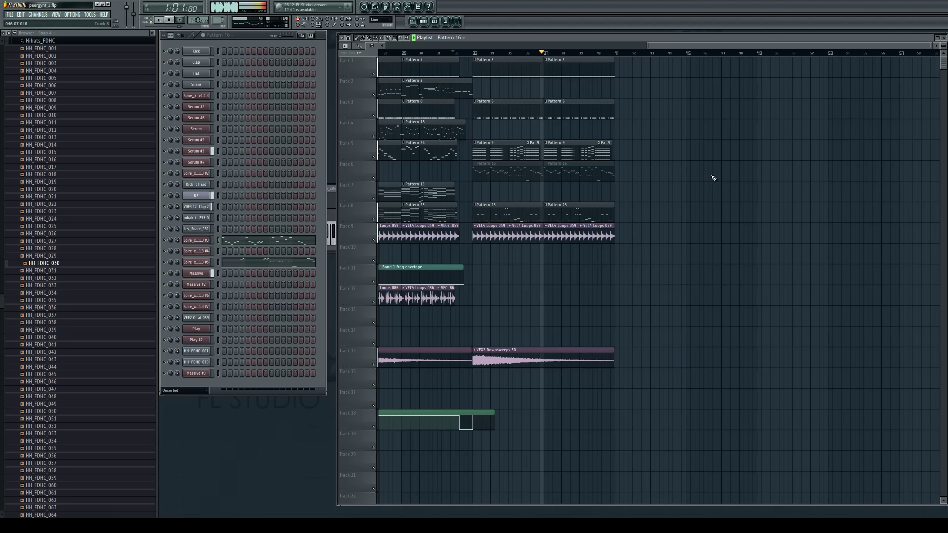
key("space")
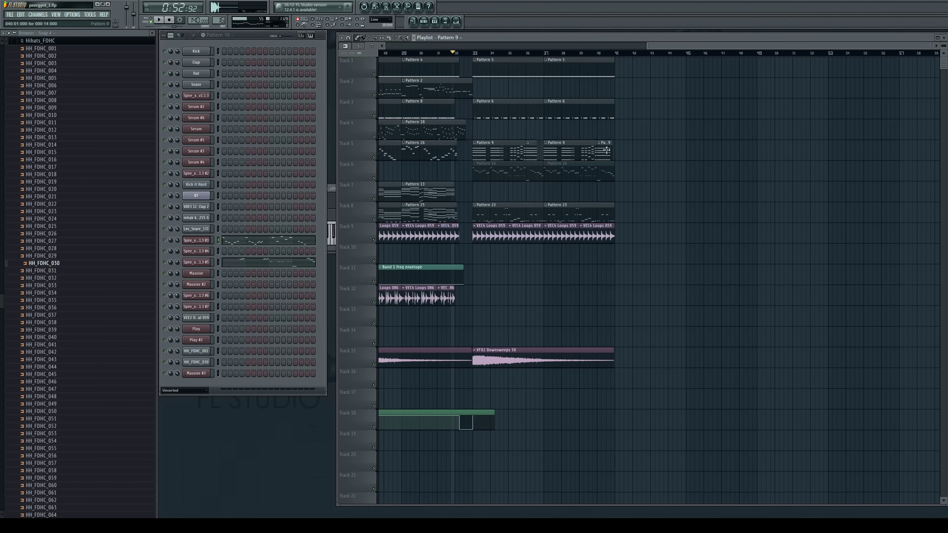
key("space")
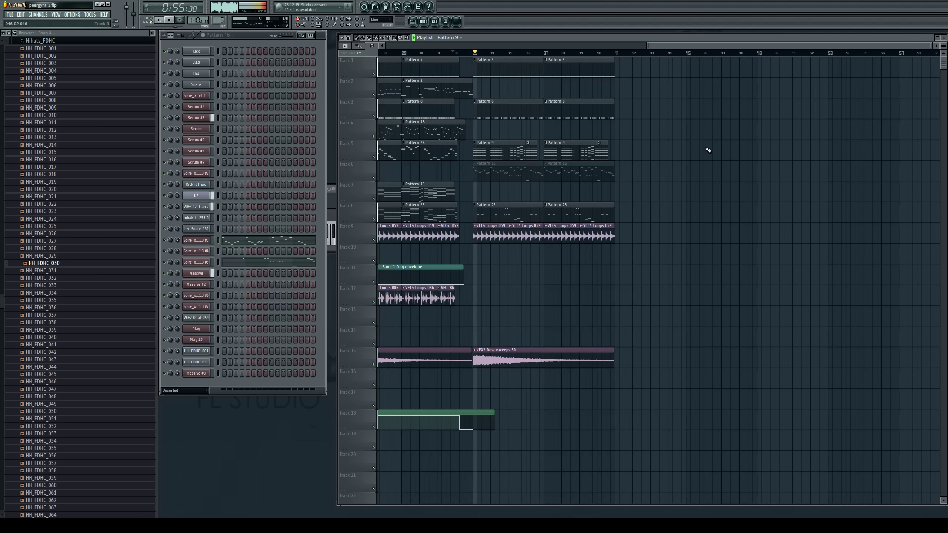
key("space")
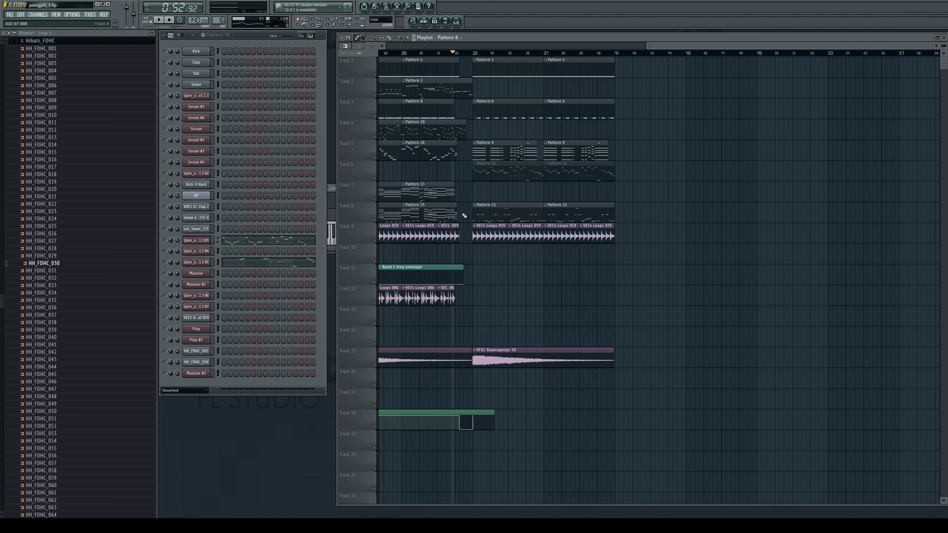
Extend the last VEC4 Loops 086 clip on Track 12 to bar 33 and play the transition
left_click(459, 297)
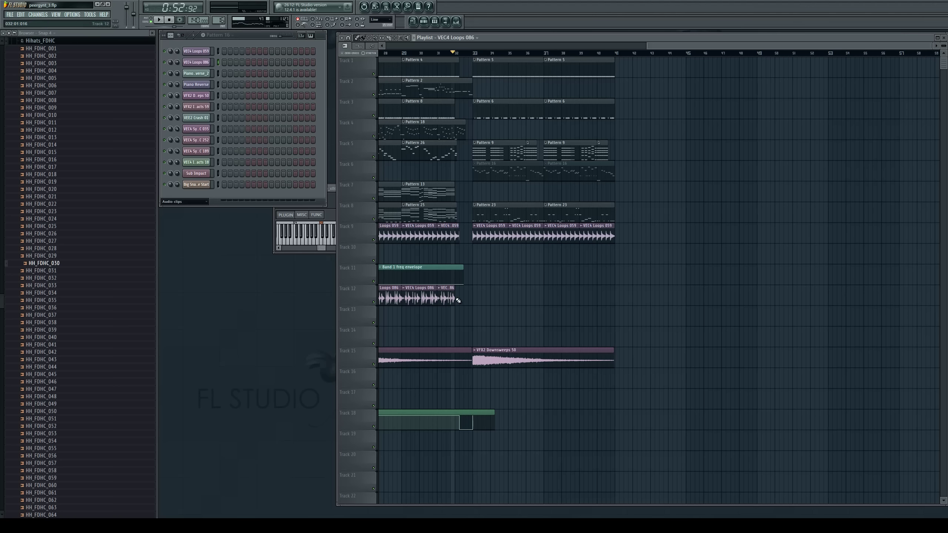
left_click_drag(467, 301, 472, 301)
key("space")
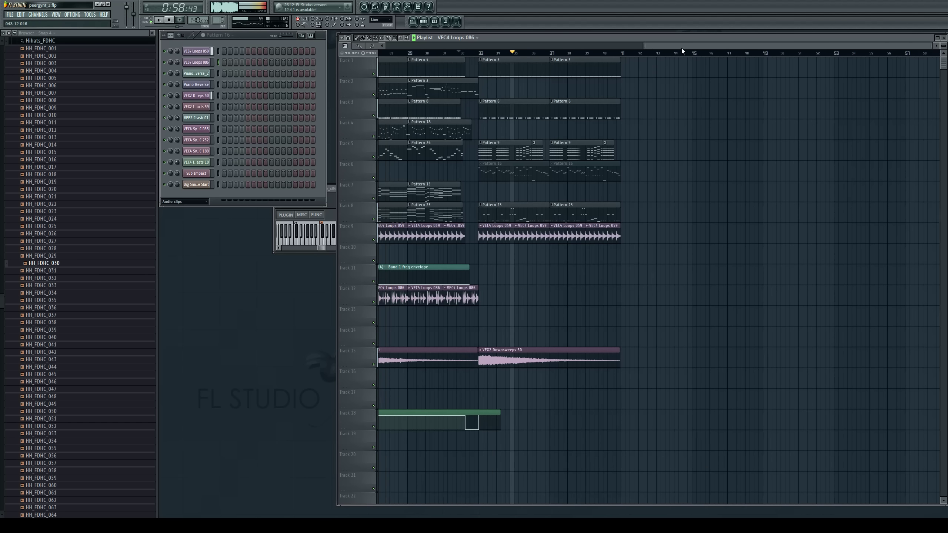
Add a VEC4 Synths Root C 189 clip on Track 4 and a VFX2 Impacts 59 clip on Track 7, both leading into bar 33, and play them
left_click_drag(681, 48, 323, 57)
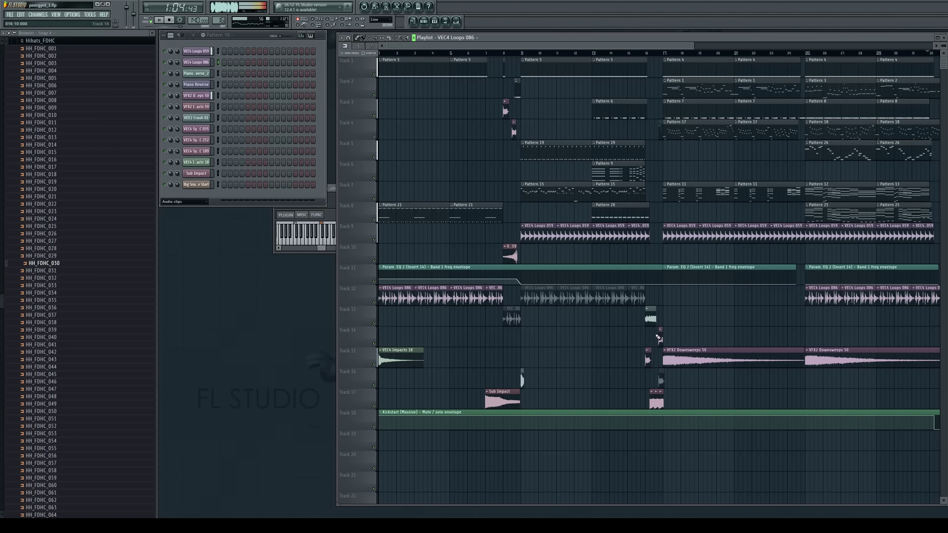
left_click_drag(508, 45, 724, 75)
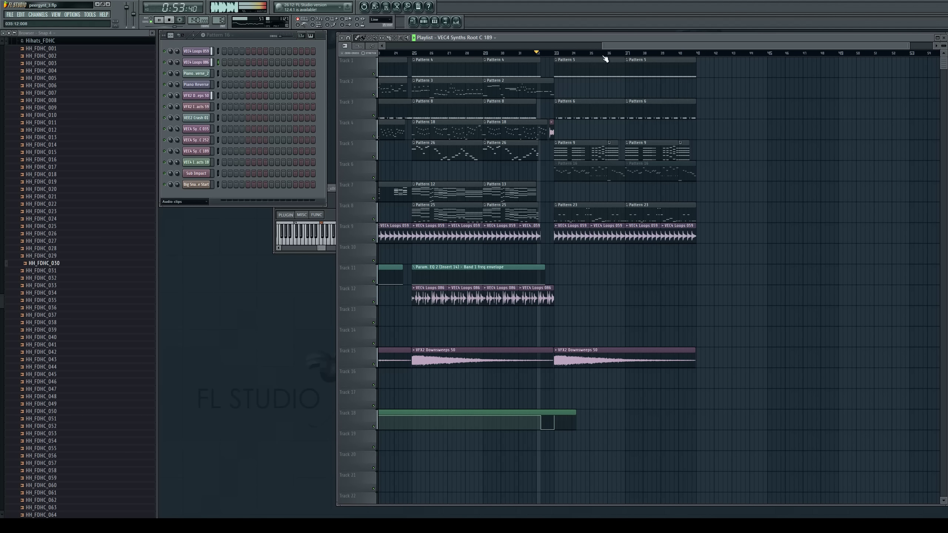
left_click_drag(622, 48, 347, 150)
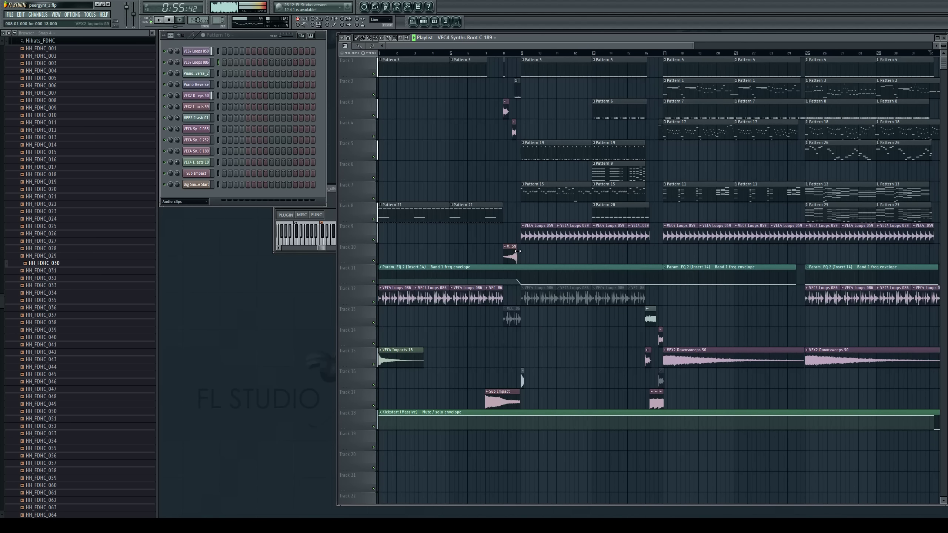
left_click_drag(575, 47, 774, 58)
key("space")
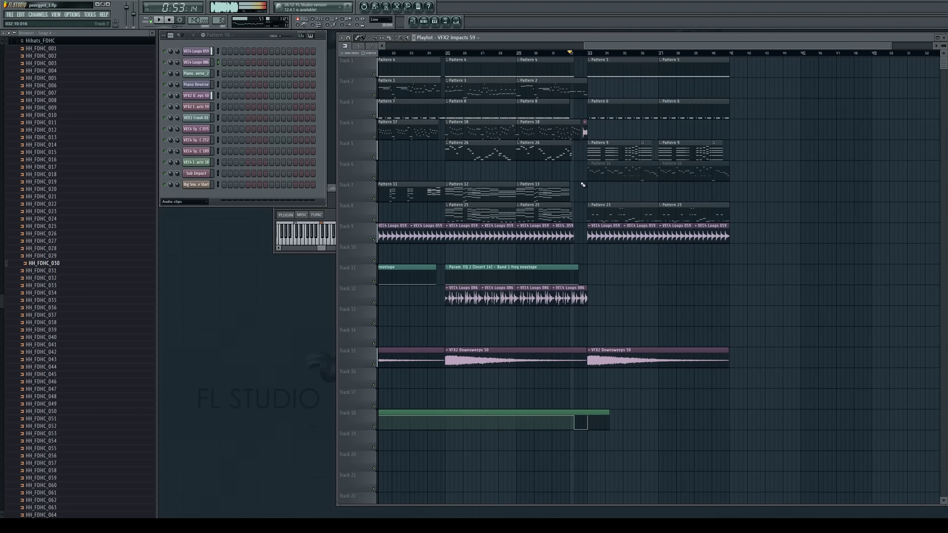
left_click_drag(582, 190, 573, 196)
key("space")
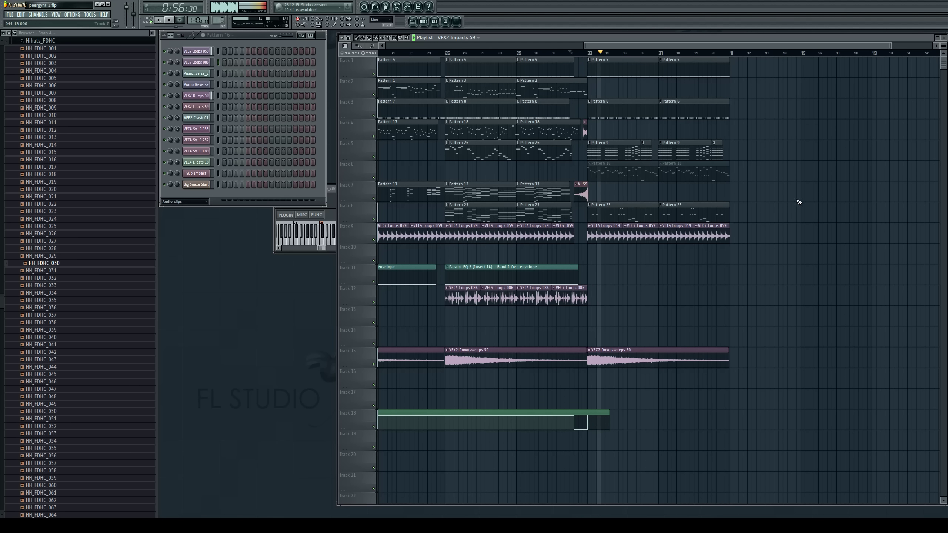
Delete the VFX2 Downsweeps 50 clip at bar 33 on Track 15 and stop playback
left_click_drag(624, 46, 704, 91)
right_click(570, 356)
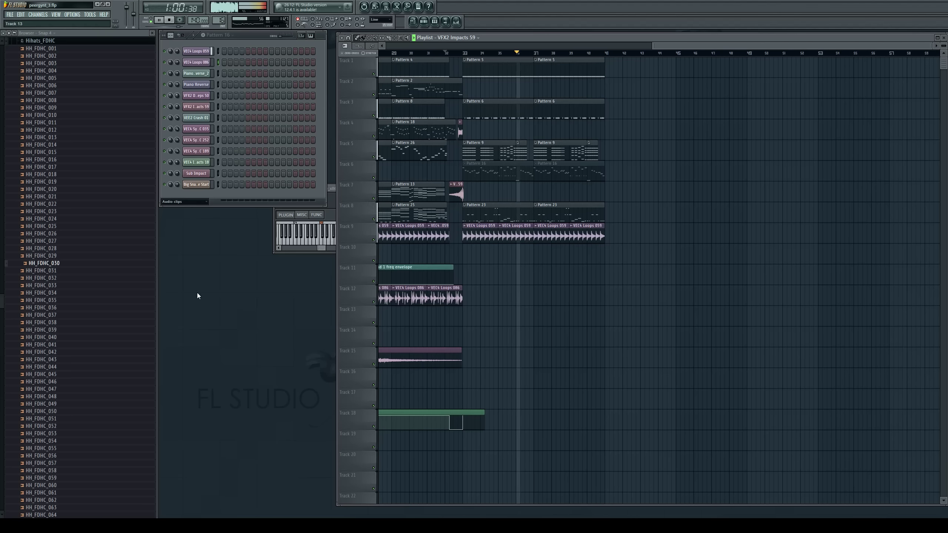
key("space")
Collapse the open Hihats_FDHC, FatLoud drum hits and Black Octopus - Leviathan sample folders in the browser
left_click(68, 56)
left_click(71, 40)
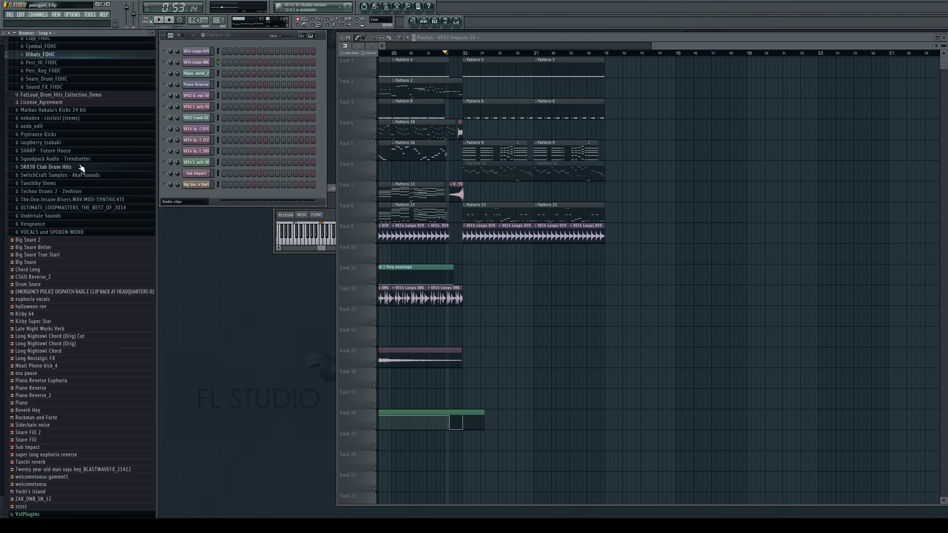
scroll(73, 120, "up", 5)
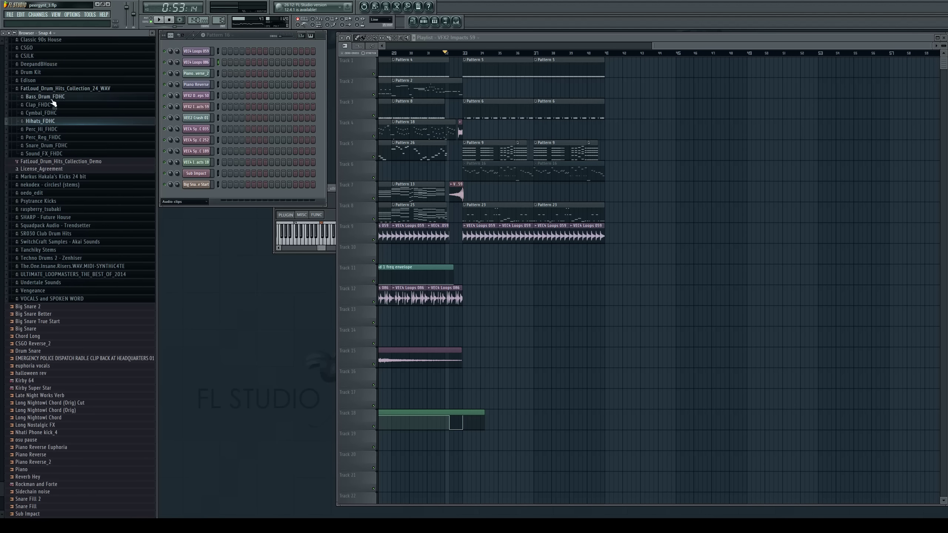
left_click(61, 155)
scroll(62, 155, "up", 3)
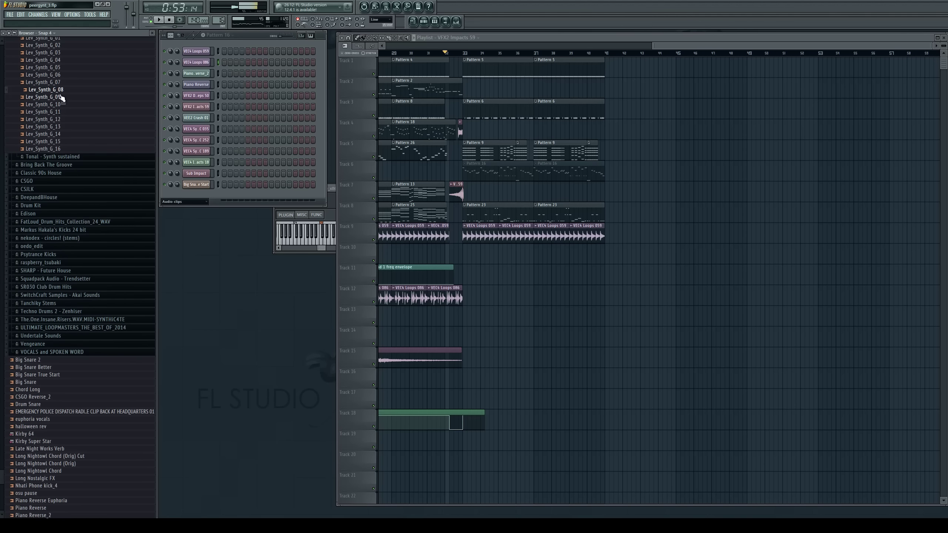
scroll(62, 98, "down", 4)
key("Left")
key("Down")
key("Down")
key("Down")
key("Down")
key("Down")
key("Down")
key("Down")
key("Down")
key("Down")
key("Down")
key("Down")
key("Down")
key("Down")
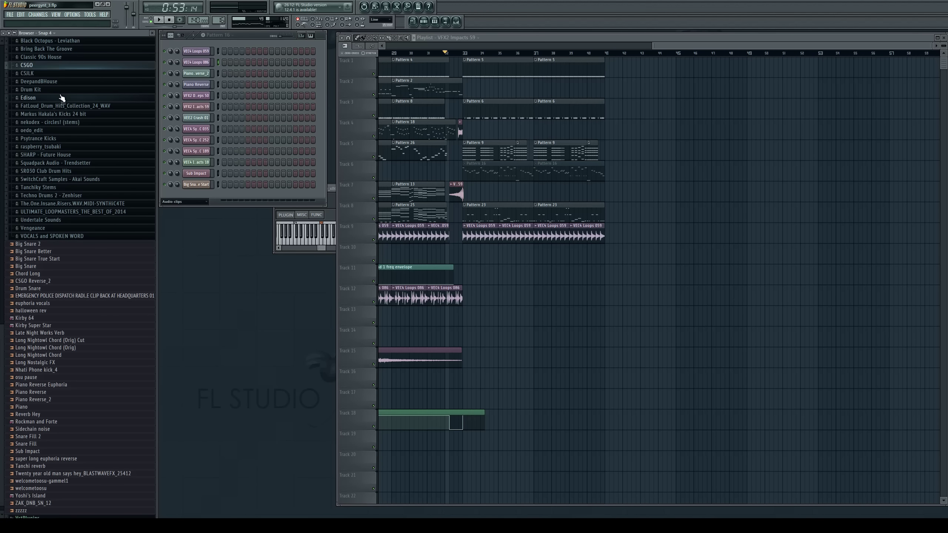
Expand the Vengeance sample folder in the browser
key("Down")
key("Down")
key("Down")
key("Down")
key("Down")
key("Down")
key("Down")
key("Down")
key("Down")
key("Down")
key("Right")
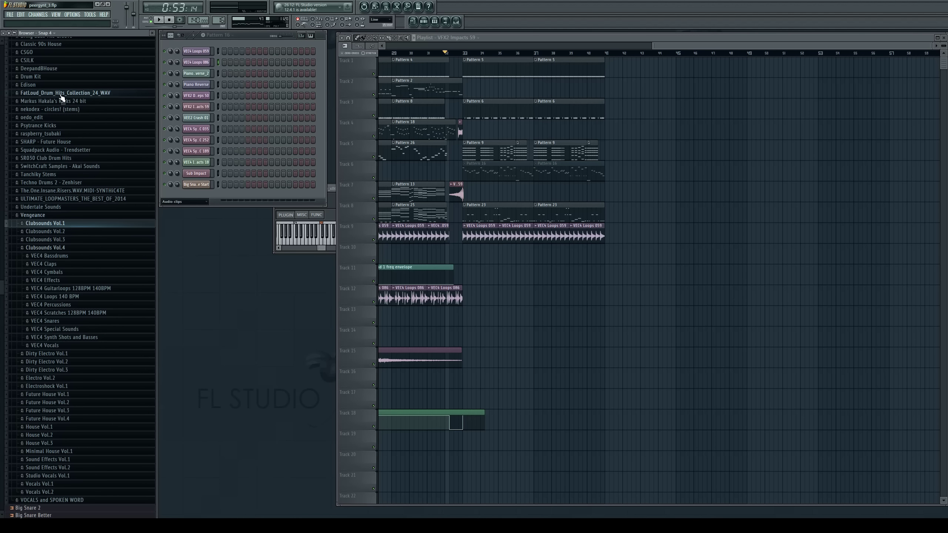
Collapse Clubsounds Vol.4 and open the VEC2 FX folder inside Clubsounds Vol.2
key("Down")
key("Down")
key("Down")
key("Down")
key("Up")
key("Up")
key("Right")
key("Down")
key("Down")
key("Down")
key("Down")
key("Down")
key("Down")
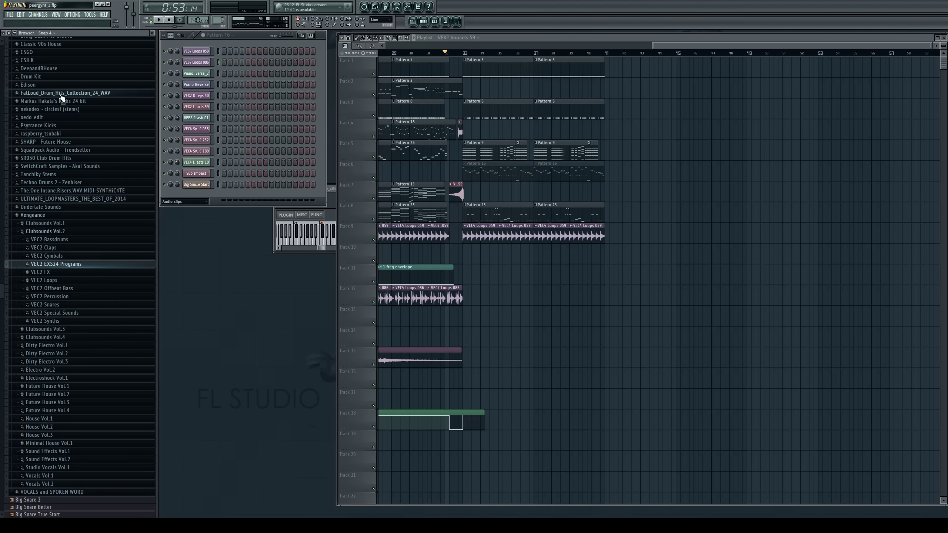
key("Up")
key("Right")
key("Down")
key("Down")
key("Down")
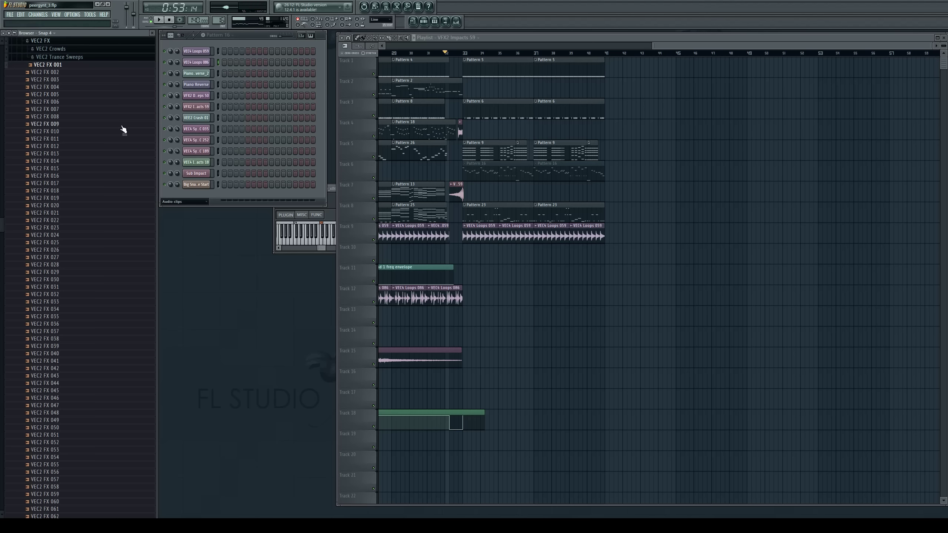
Audition the VEC2 FX samples from 030 through 054, and collapse the VEC2 FX folder
left_click(106, 280)
left_click(112, 287)
left_click(114, 295)
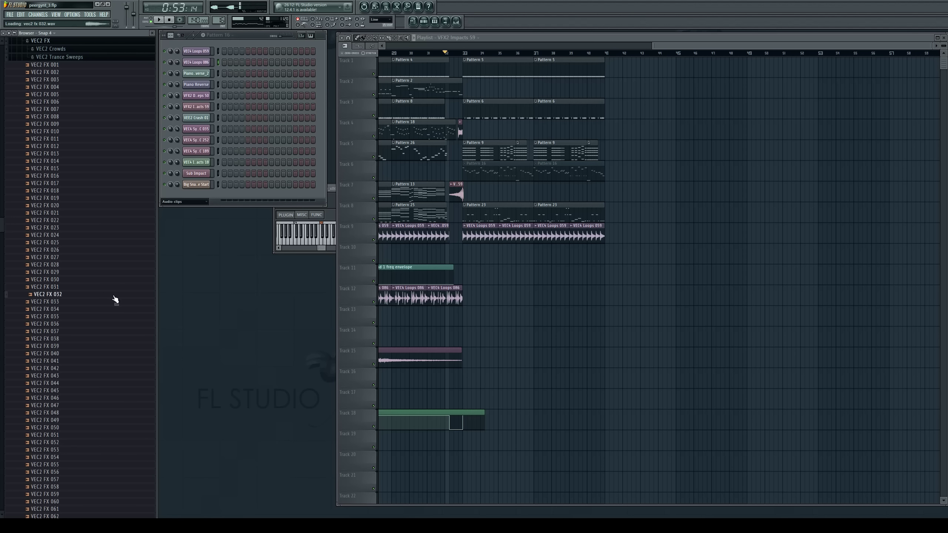
left_click(117, 303)
key("Down")
key("Down")
key("Down")
key("Down")
key("Down")
key("Down")
key("Down")
key("Down")
key("Down")
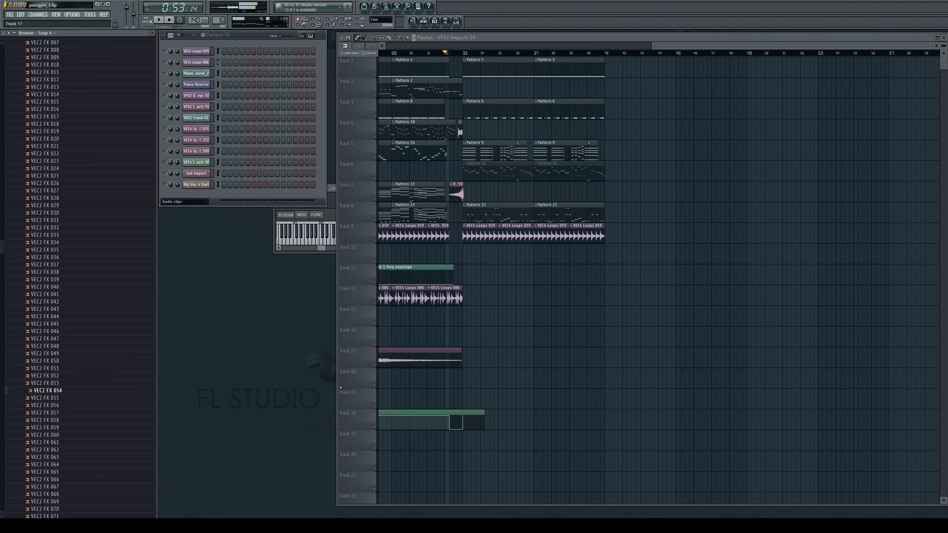
key("Left")
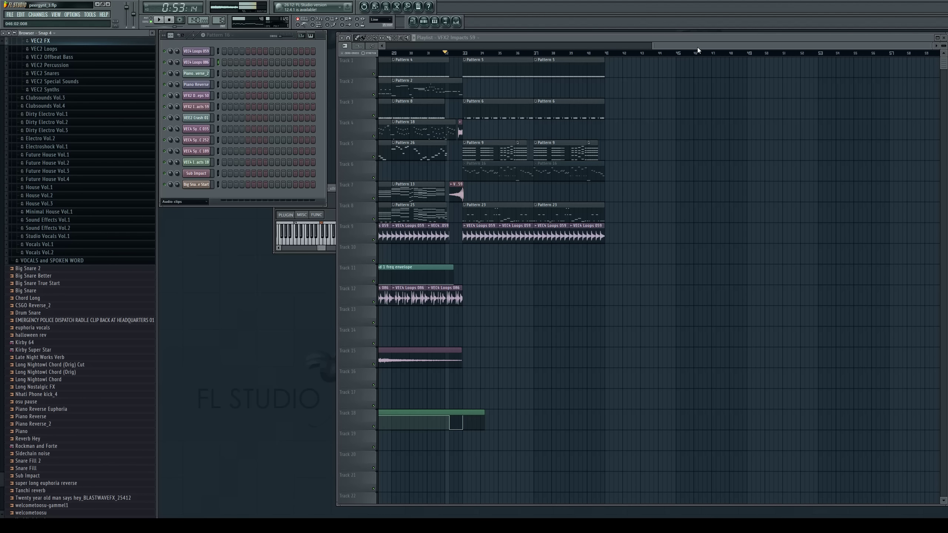
Place the VEC4 Impacts clip on Track 14 near bar 32 and play back the transition into bar 33
left_click_drag(697, 47, 390, 55)
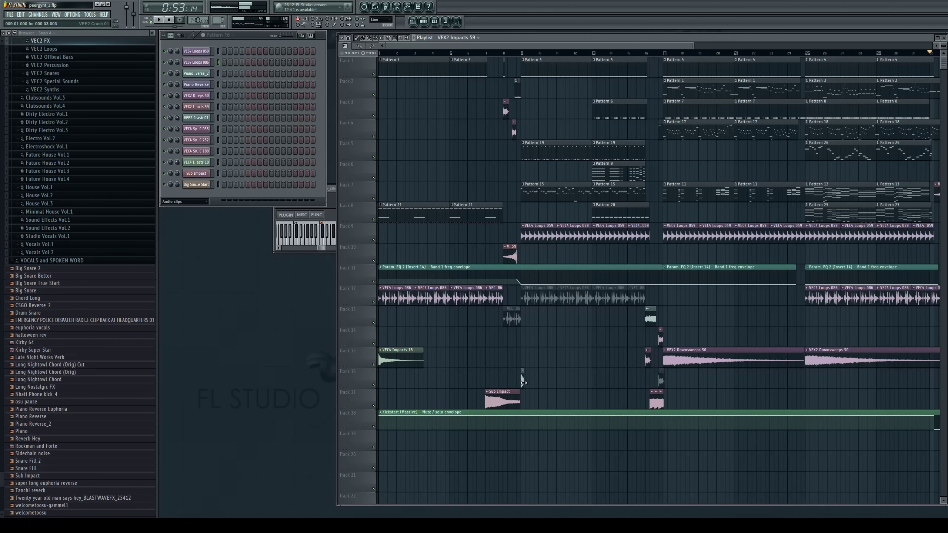
left_click_drag(566, 45, 726, 46)
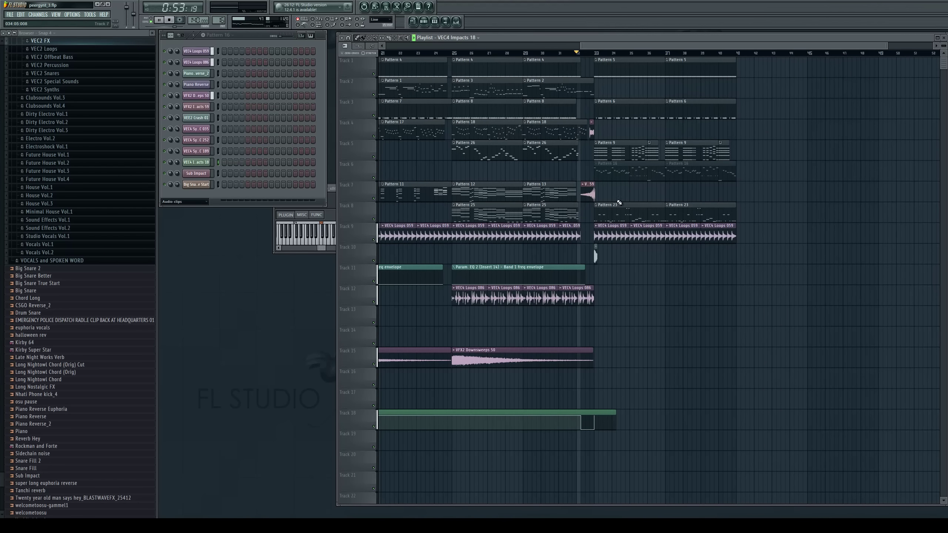
left_click(578, 344)
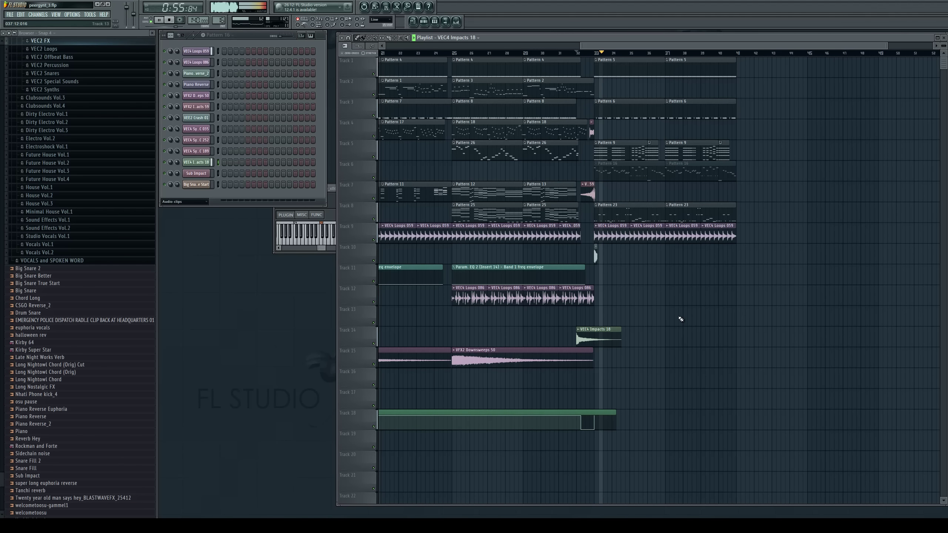
left_click_drag(653, 46, 705, 47)
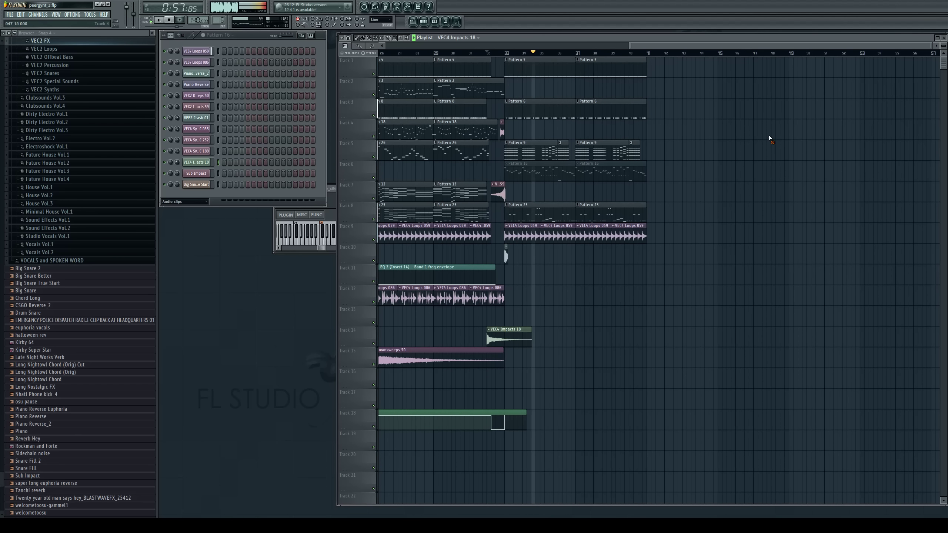
Clone Pattern 8 as Pattern 9 and replace the Pattern 6 clips at bars 33 and 37 on Track 3 with it
left_click(556, 99)
key("space")
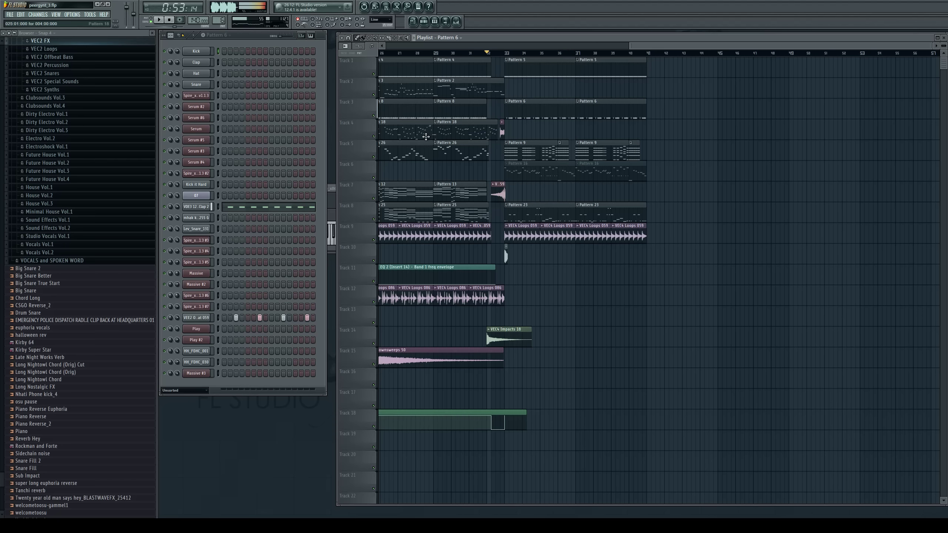
left_click(422, 112)
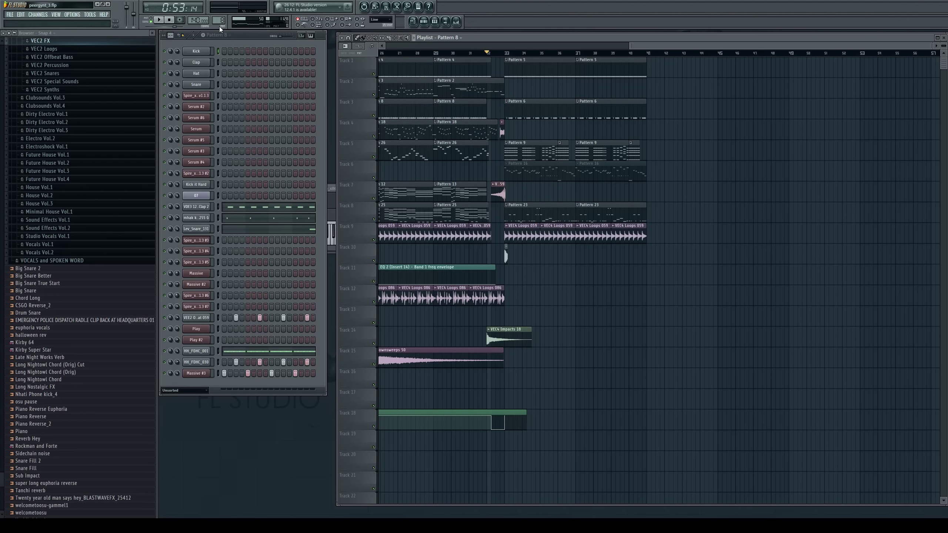
right_click(539, 114)
right_click(625, 114)
left_click(511, 113)
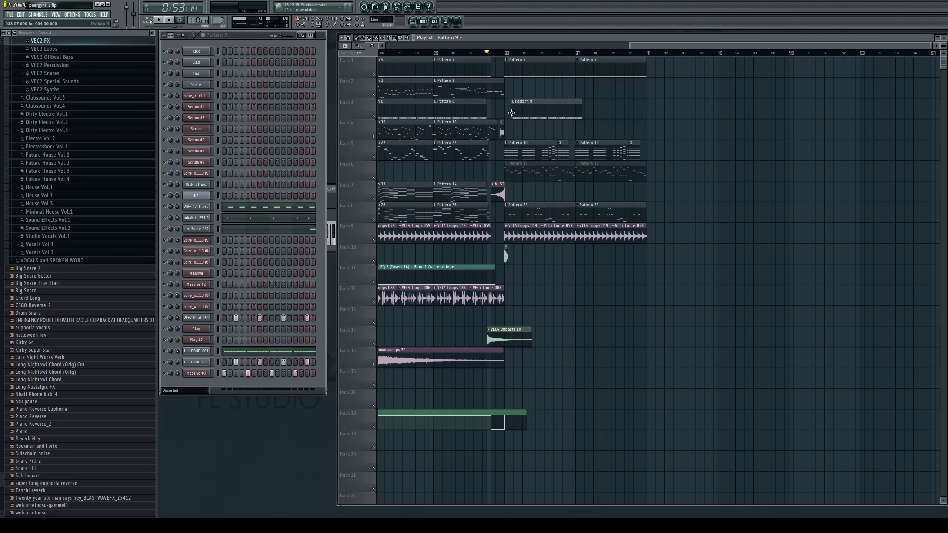
left_click_drag(574, 118, 569, 119)
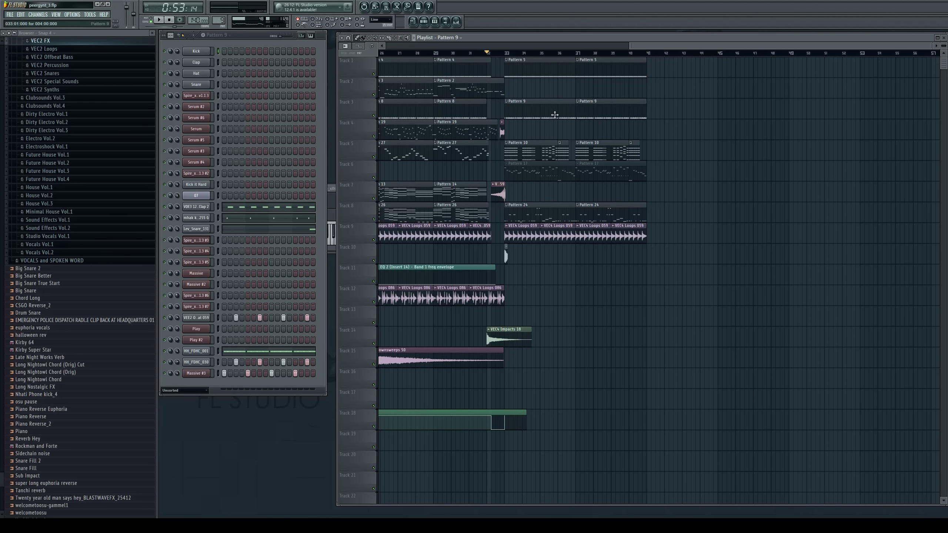
Audition Pattern 9 on its own and clear its kick notes
left_click(151, 18)
key("space")
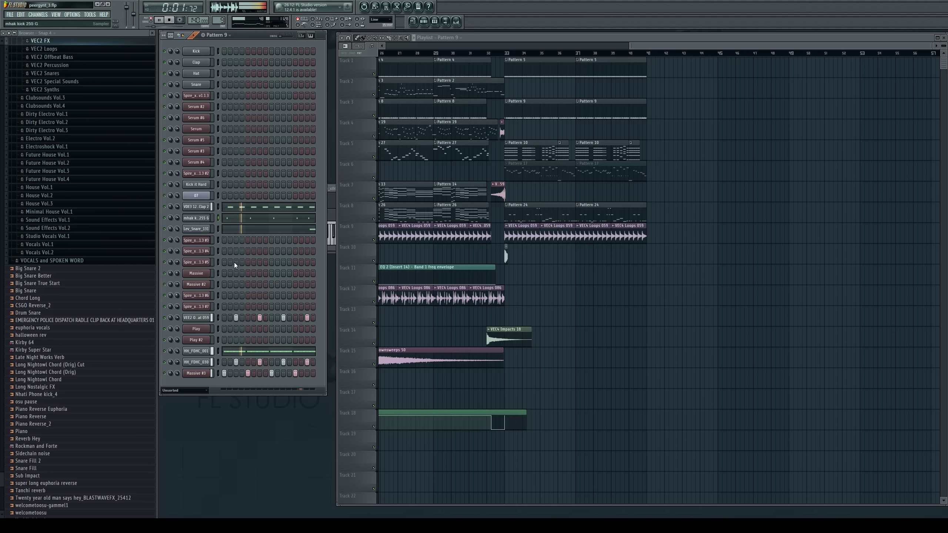
key("space")
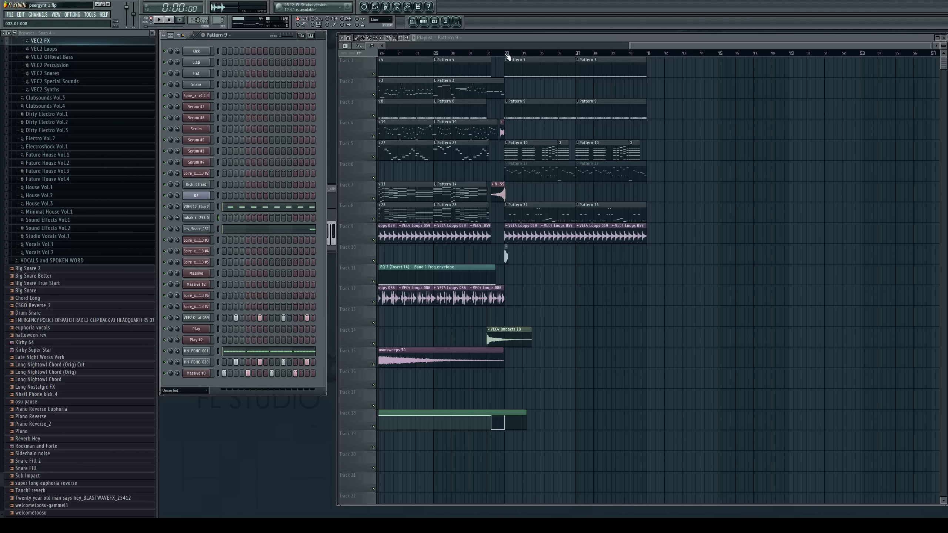
Play the arrangement from bar 33, and play the whole song from the start through the bar 33 section
left_click(507, 56)
key("space")
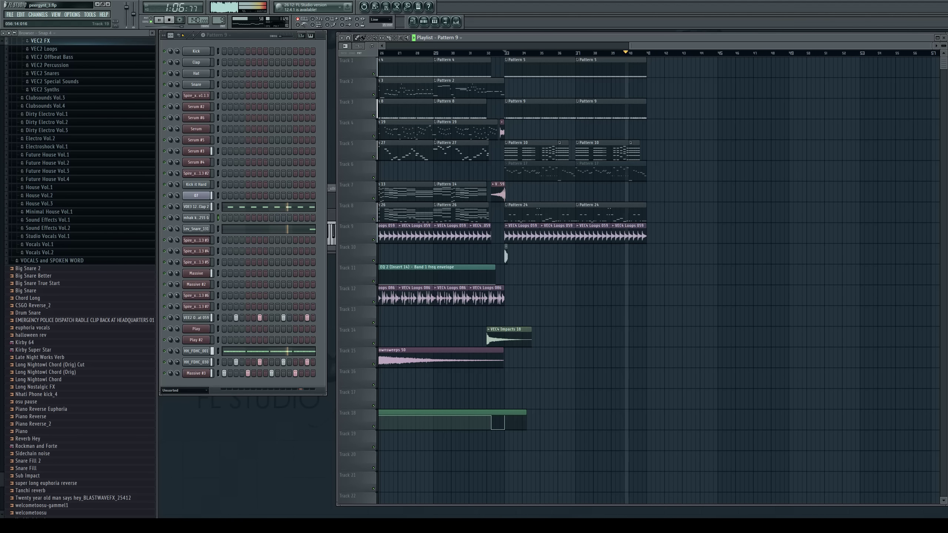
key("space")
key("space")
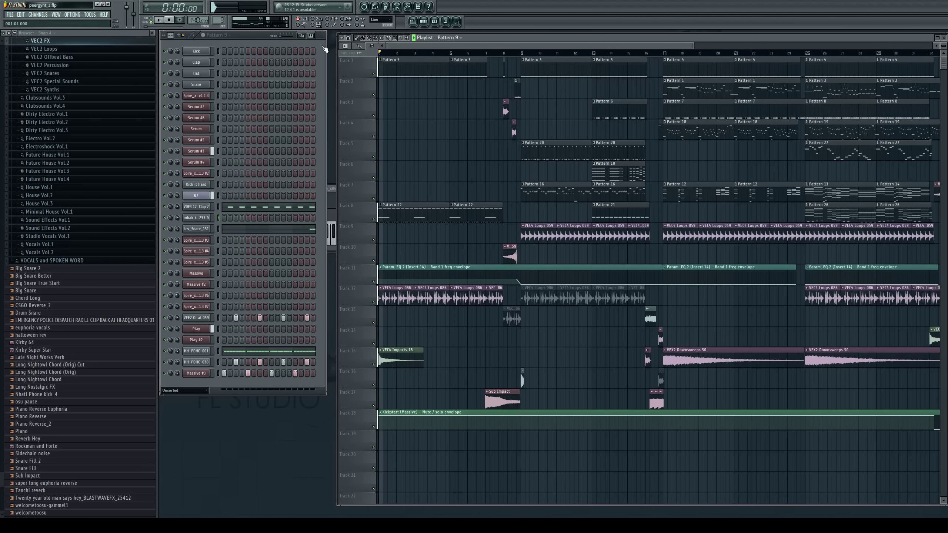
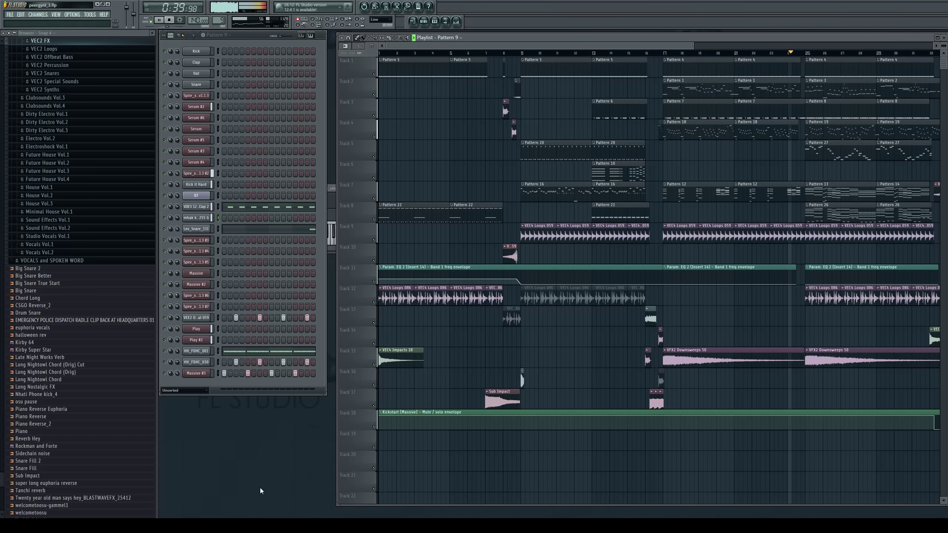
left_click_drag(538, 43, 746, 91)
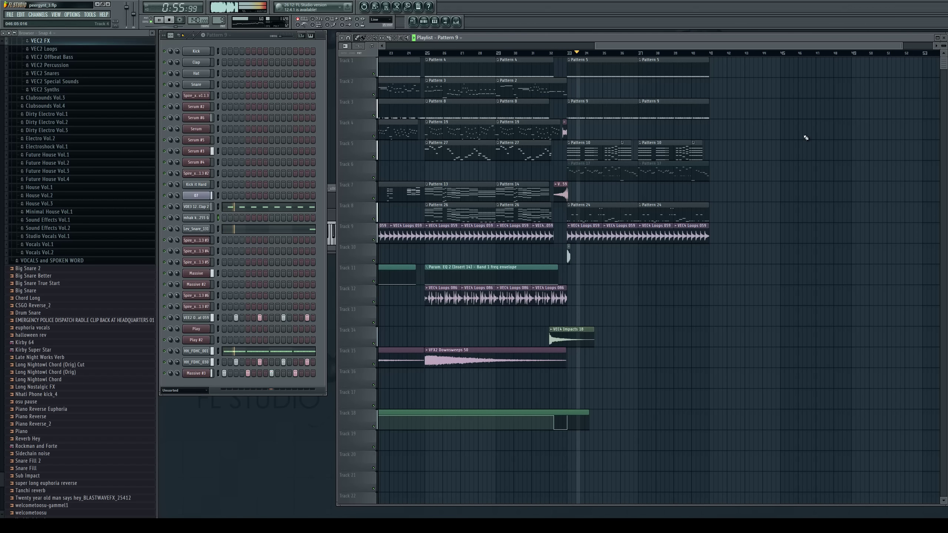
left_click_drag(673, 46, 727, 51)
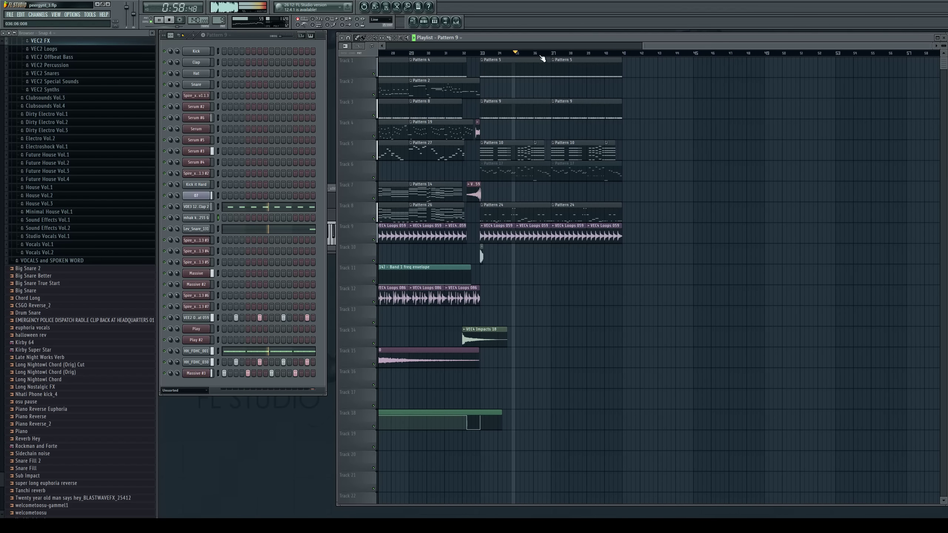
Mute both Pattern 10 clips on Track 5 from bar 33 on, and play back the transition from bar 32
left_click(483, 55)
key("space")
left_click_drag(472, 153, 722, 146)
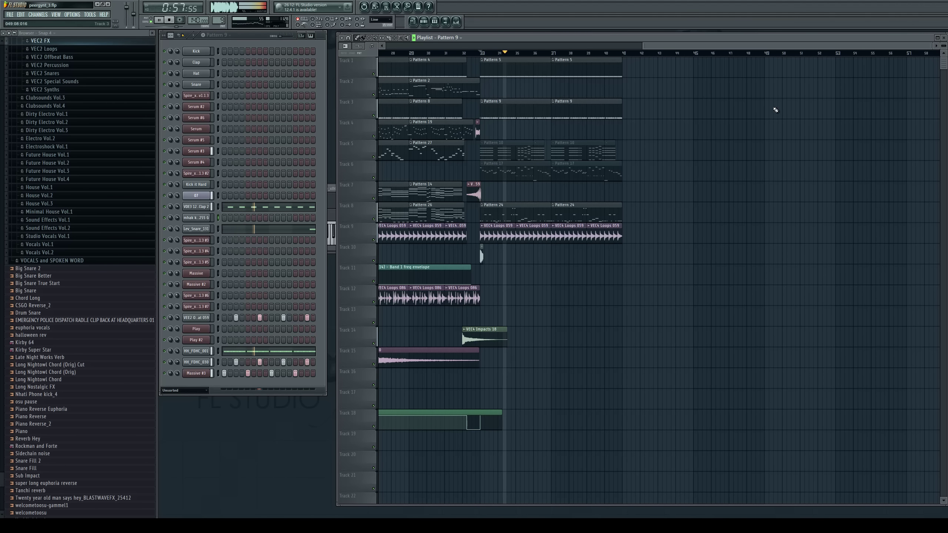
left_click(464, 53)
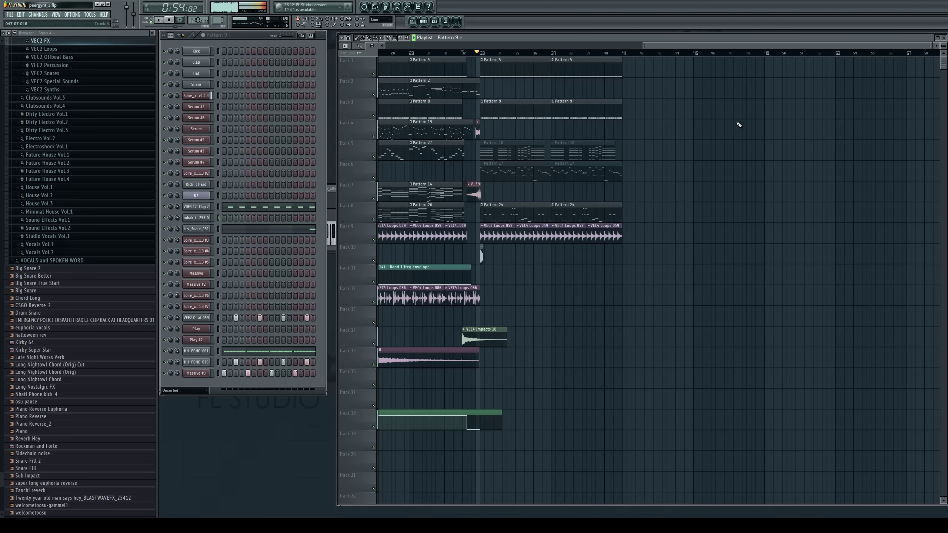
Place a four-bar Pattern 26 clip on Track 11 at bar 33
left_click(429, 190)
key("space")
left_click(429, 211)
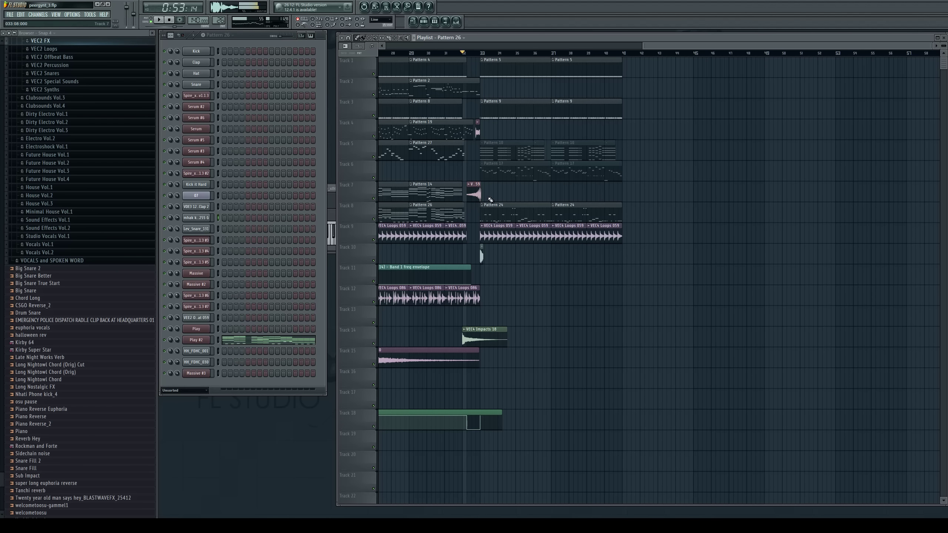
left_click(548, 261)
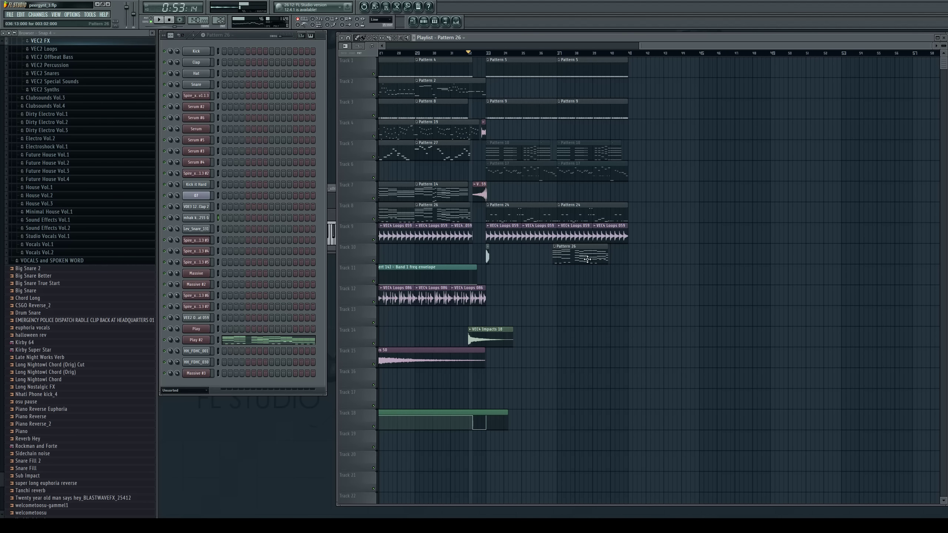
left_click_drag(590, 260, 556, 281)
key("space")
key("space")
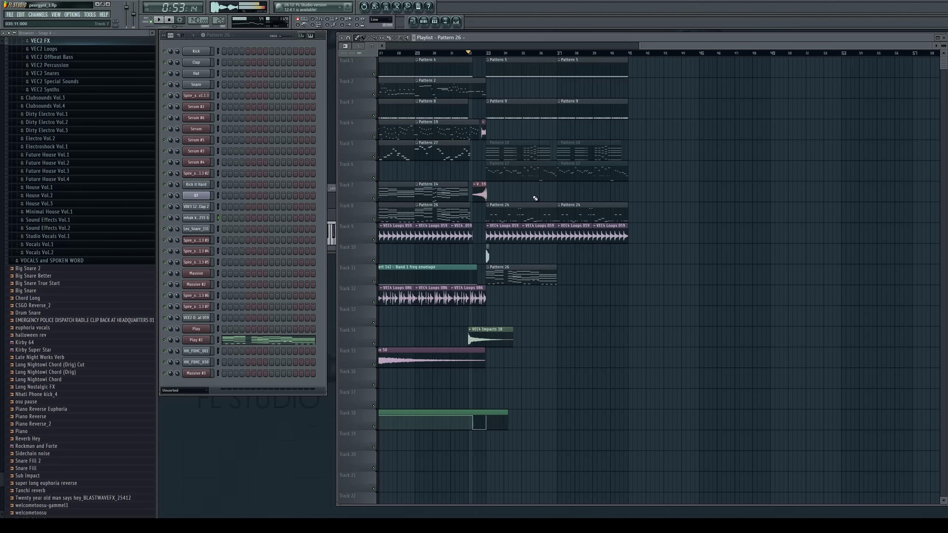
Mute both Pattern 24 clips on Track 8 and add a second Pattern 26 clip at bar 37 on Track 11
right_click(540, 213, "alt")
right_click(584, 217, "alt")
key("space")
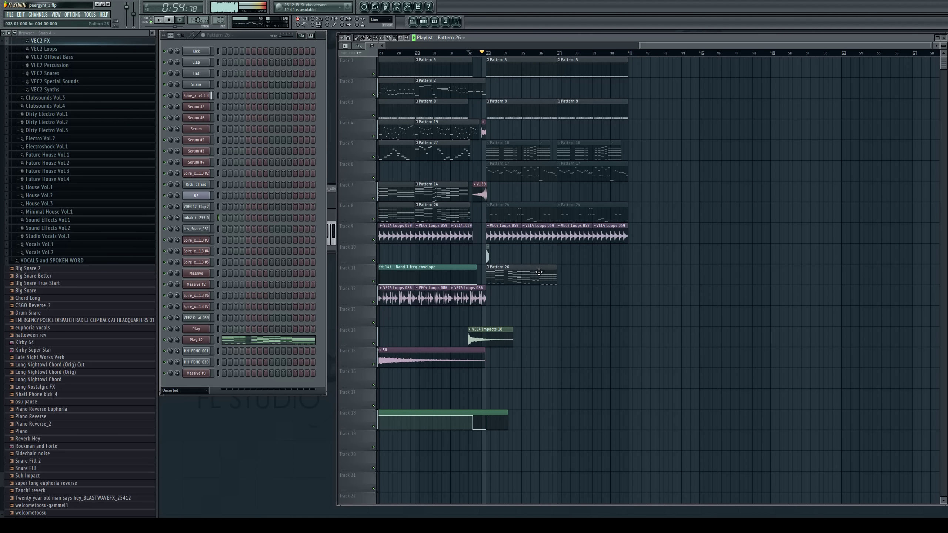
left_click(568, 278)
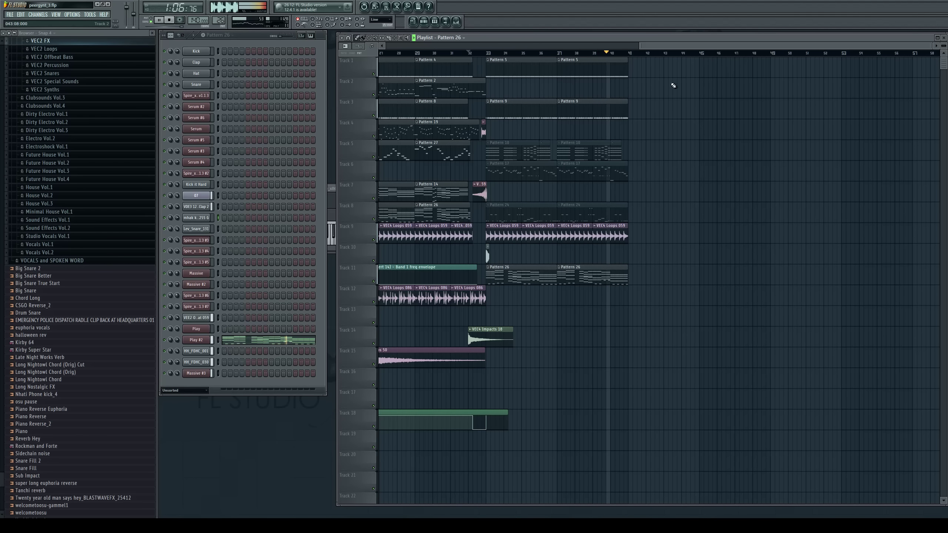
key("space")
Shorten the last Pattern 5 clip on Track 1 to end at bar 40 and place the Sub Impact clip at bar 40 on Track 12
left_click_drag(625, 67, 610, 67)
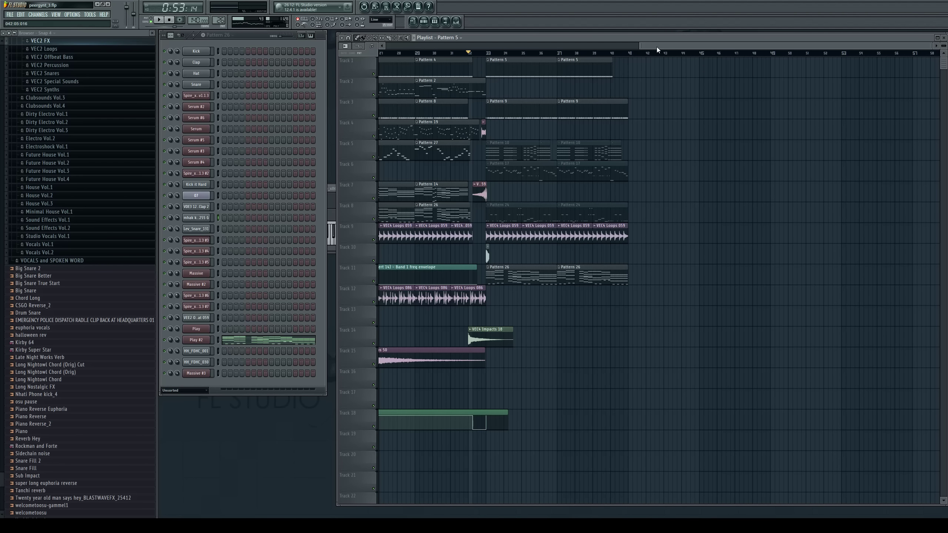
left_click_drag(656, 46, 521, 48)
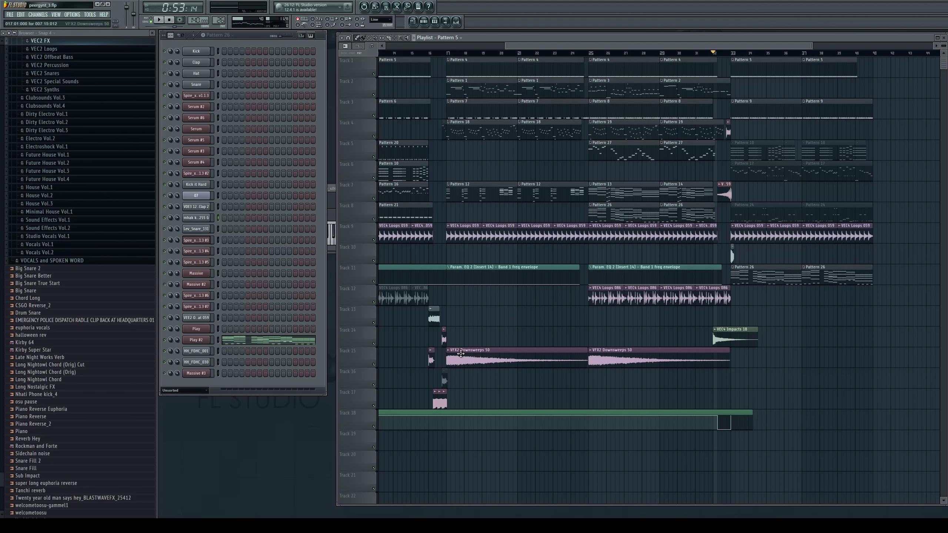
left_click_drag(693, 48, 814, 74)
left_click(446, 391)
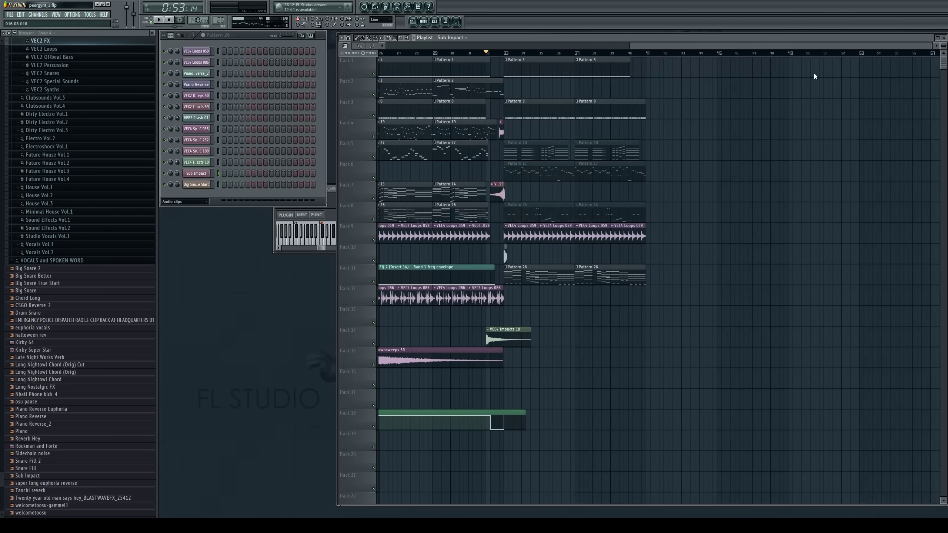
left_click(536, 303)
key("space")
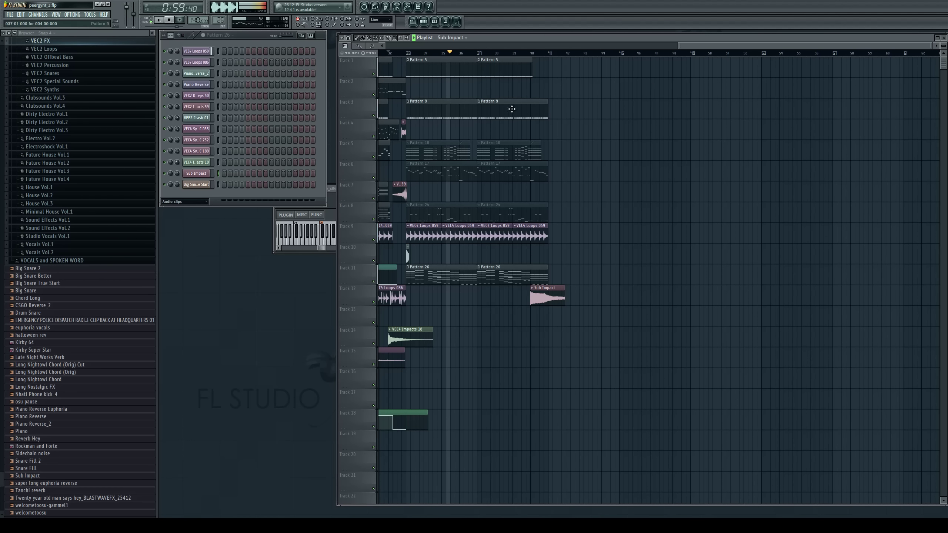
Replace the Pattern 9 clip at bar 37 on Track 3 with Pattern 6 during playback
left_click(463, 108)
scroll(224, 22, "down", 3)
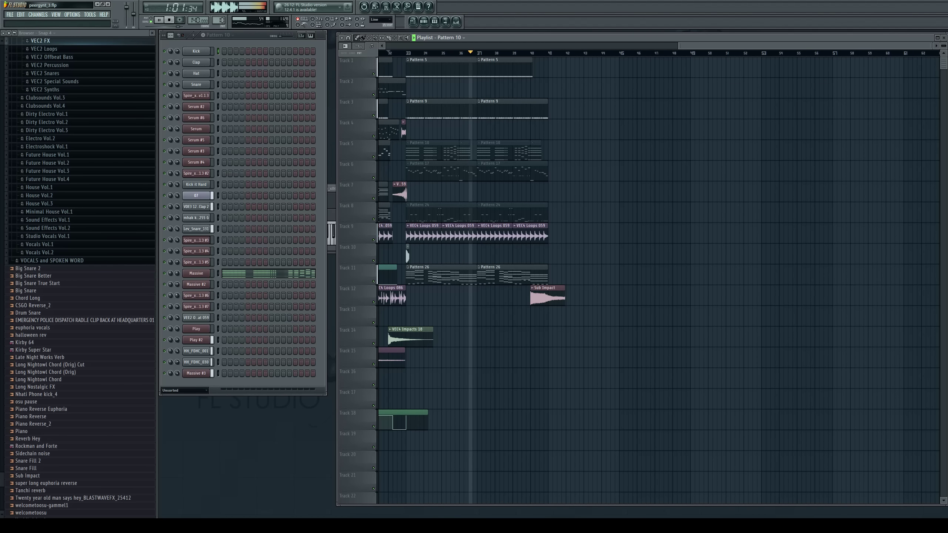
right_click(479, 110)
left_click(478, 110)
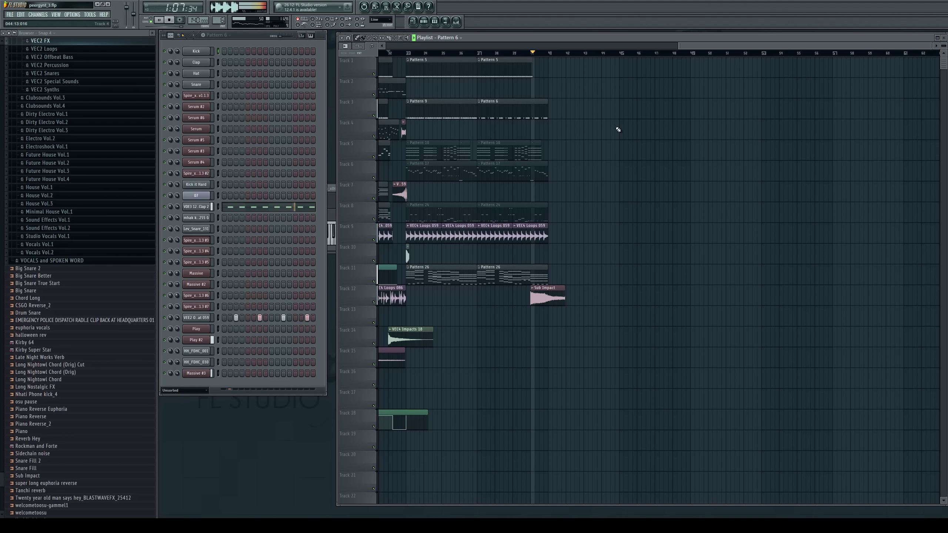
key("space")
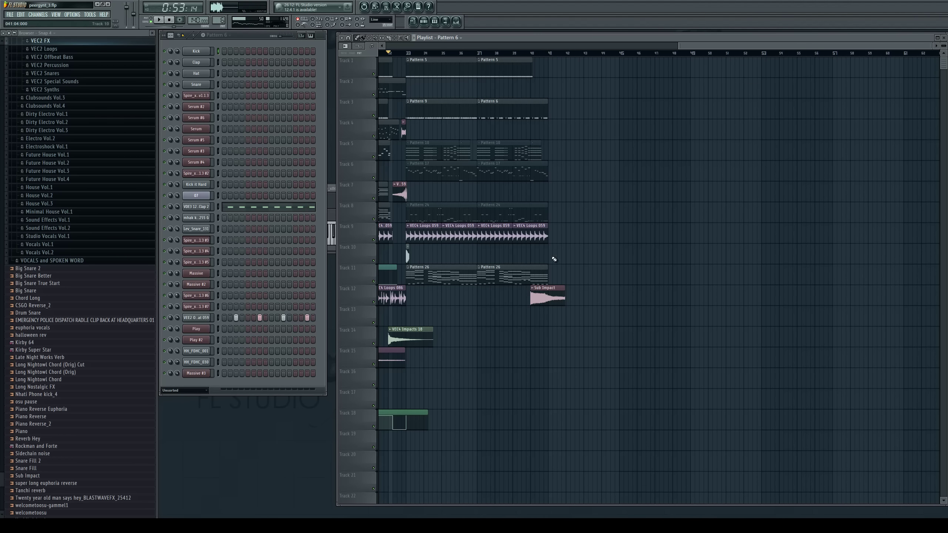
Shorten the Pattern 6 clip on Track 3 to end at bar 40 and play back from bar 40
left_click(533, 55)
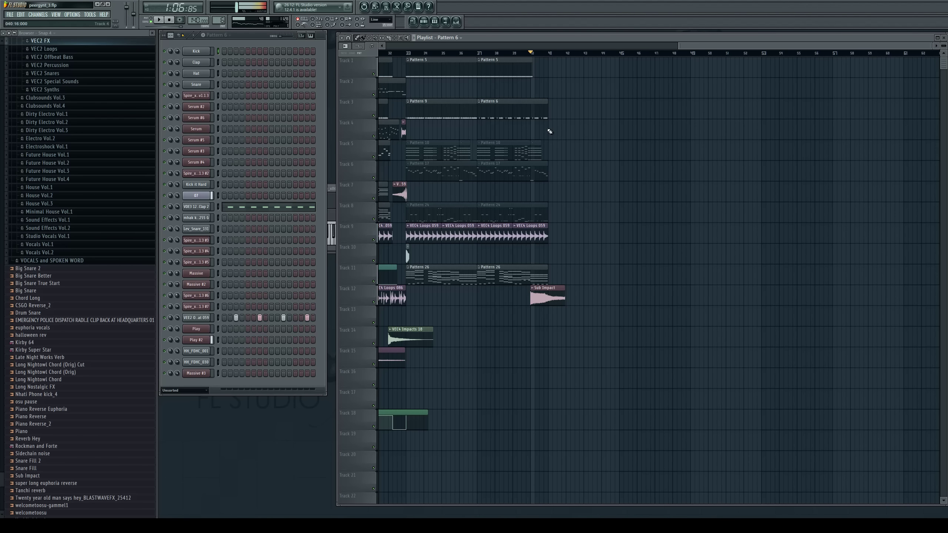
key("space")
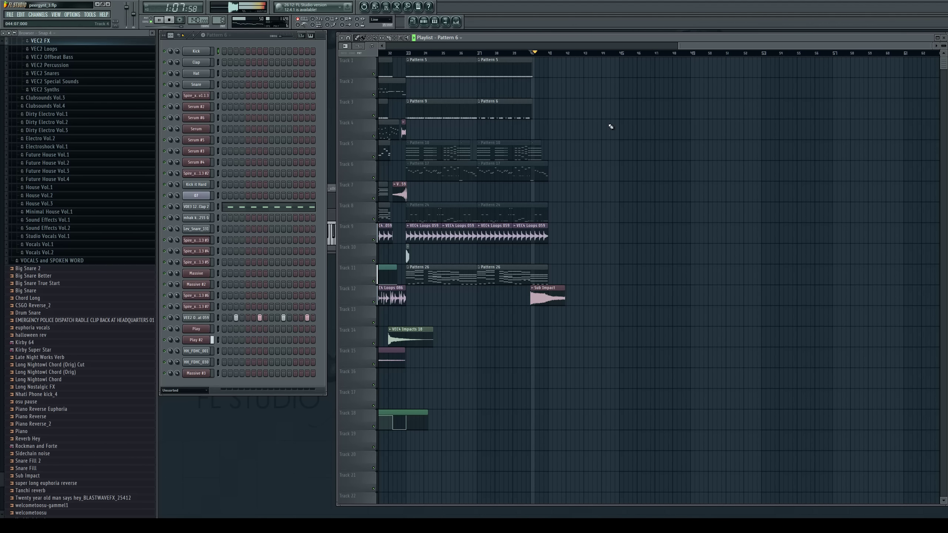
key("space")
Lengthen the Sub Impact clip on Track 12 to about 5 bars and play back from bar 40
left_click_drag(565, 296, 620, 317)
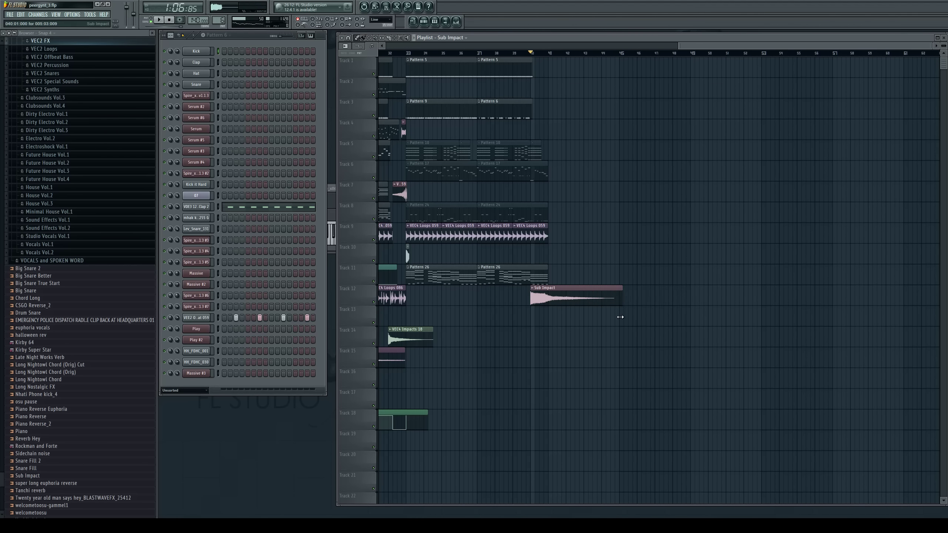
left_click_drag(701, 46, 729, 88)
key("space")
left_click_drag(712, 47, 673, 127)
key("space")
Add another Pattern 5 clip on Track 1 at bar 41
left_click(485, 63)
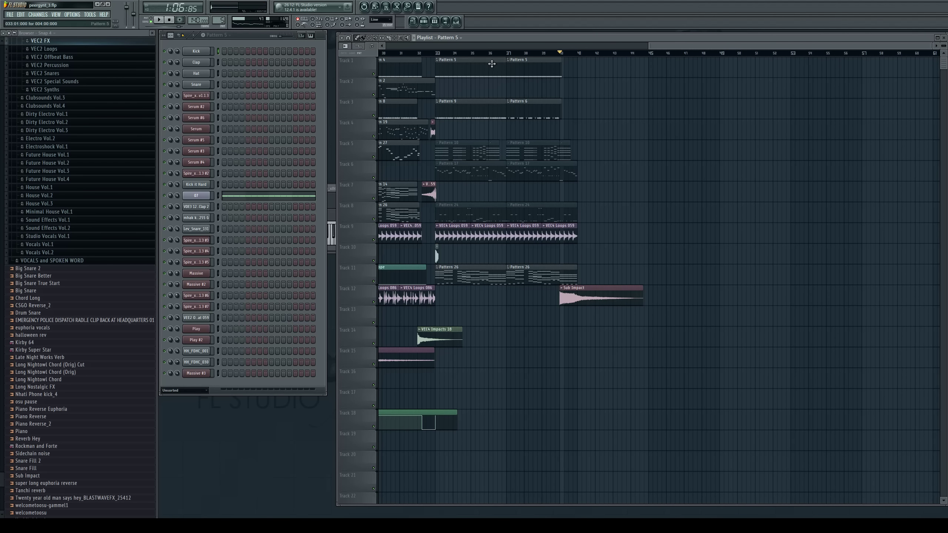
left_click(585, 74)
left_click_drag(577, 73, 579, 73)
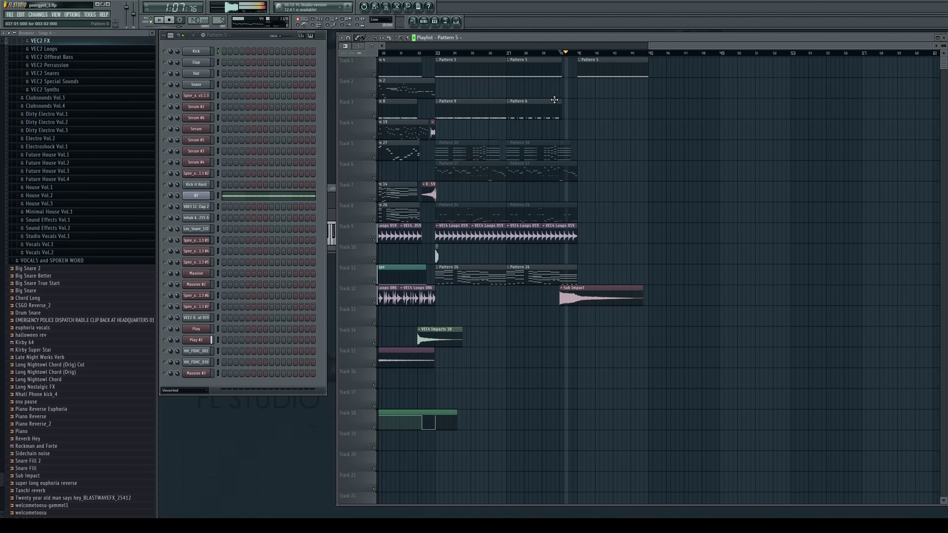
key("space")
Place a Pattern 9 clip on Track 2 at bar 37
left_click(537, 110)
left_click(484, 103)
left_click(513, 86)
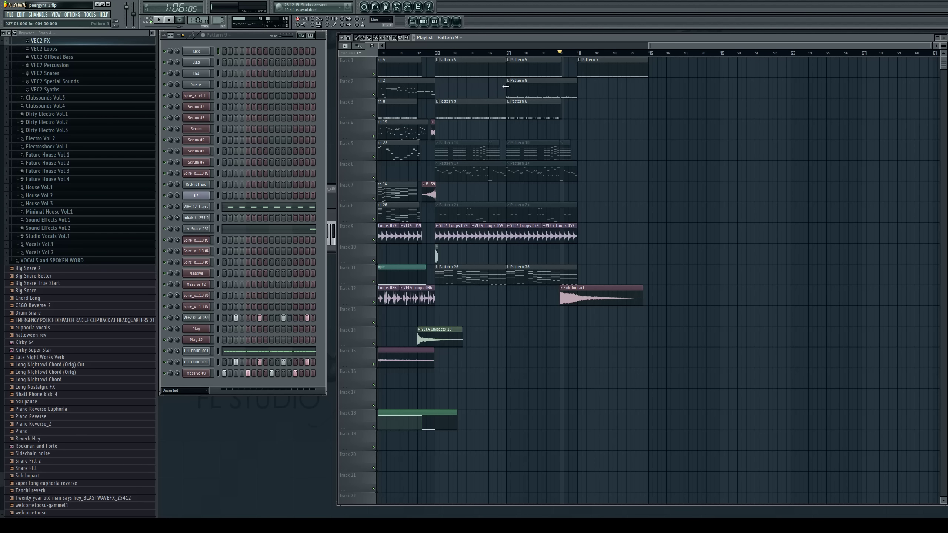
Trim the start of the Pattern 9 clip on Track 2 to leave only the last beat before bar 41, and play back from bar 40
left_click_drag(508, 93, 574, 100)
key("space")
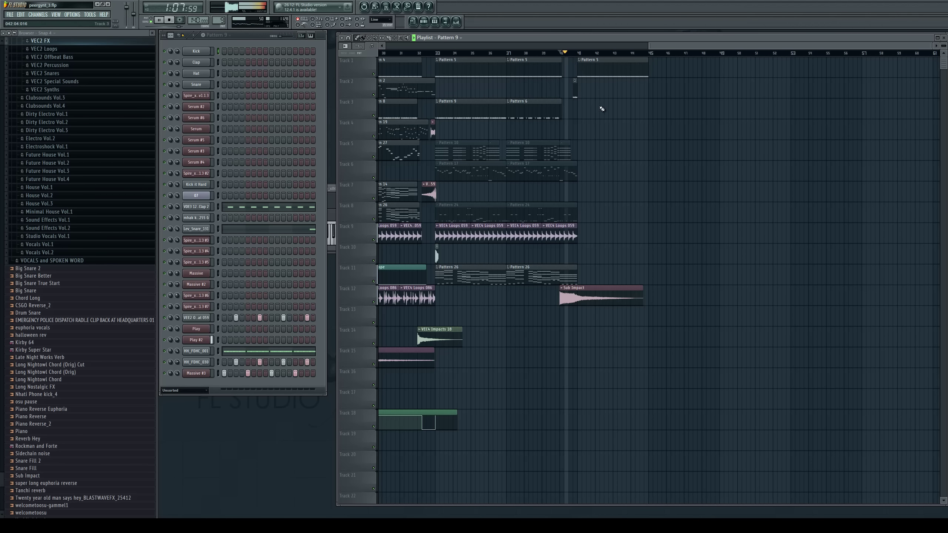
key("space")
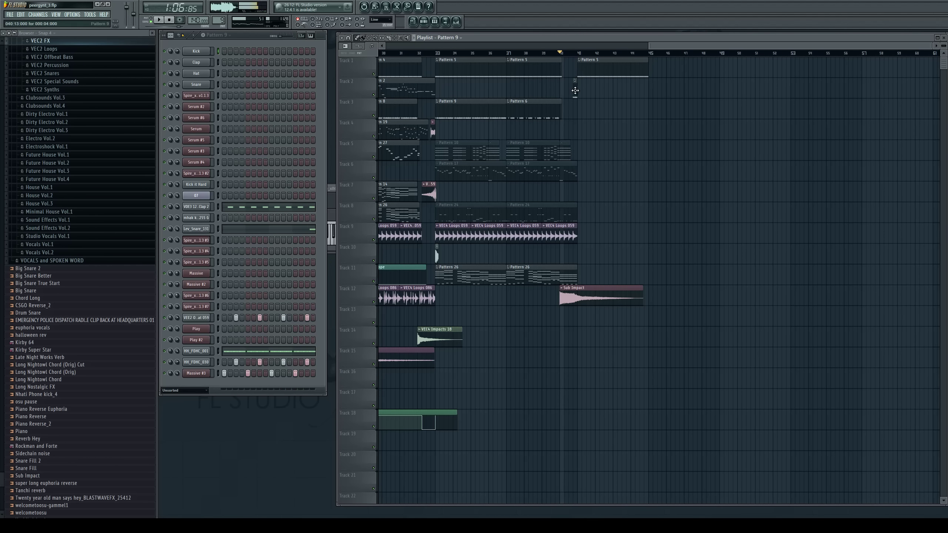
Place another Pattern 5 clip on Track 1 at bar 45
left_click(594, 68)
left_click(651, 71)
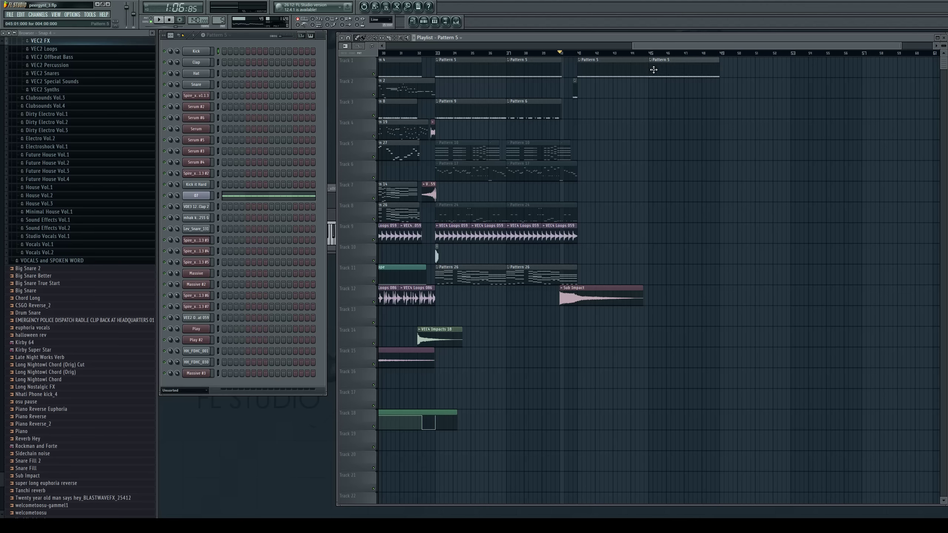
left_click_drag(661, 46, 713, 70)
left_click(428, 210)
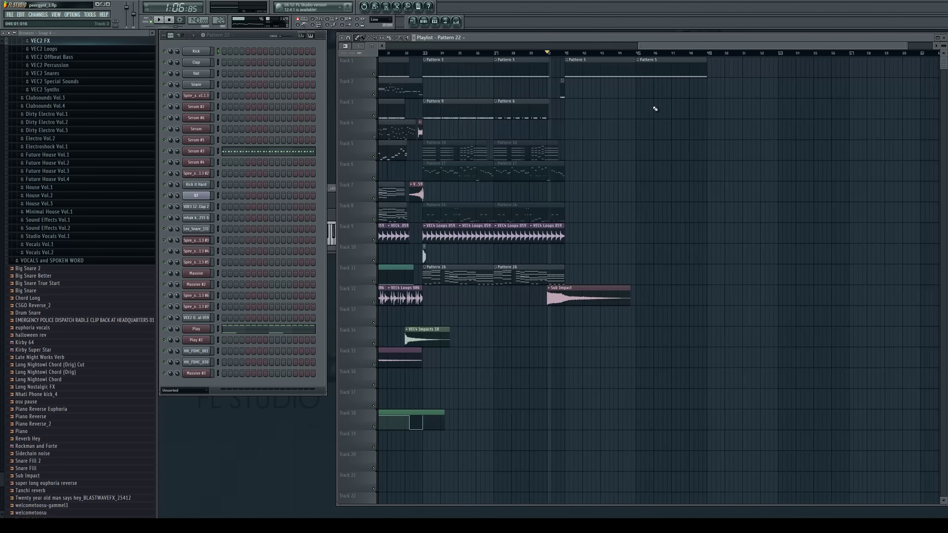
left_click(568, 117)
right_click(566, 118)
Place two unmuted Pattern 24 clips on Track 8, at bars 41 and 45
left_click(535, 210)
left_click_drag(579, 216, 564, 217)
left_click(640, 217)
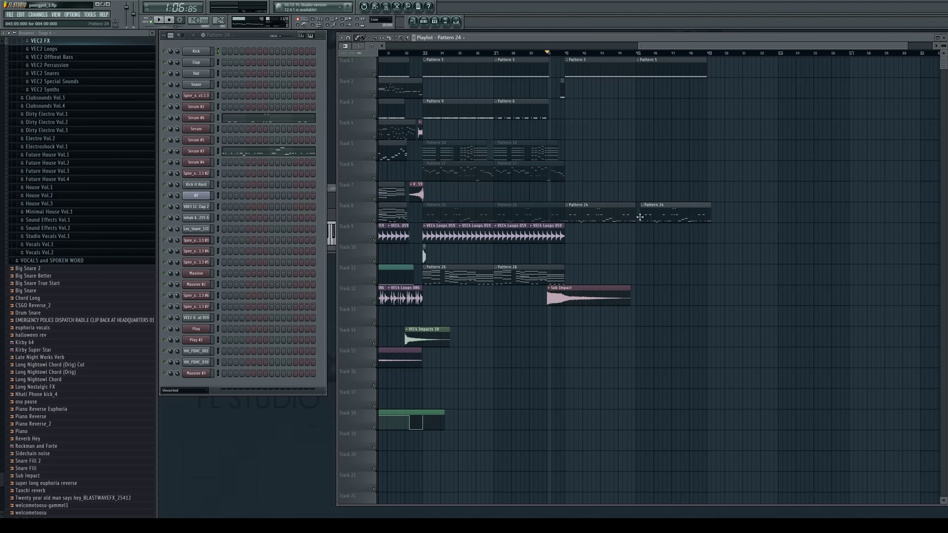
Place two unmuted Pattern 17 clips on Track 6, at bars 41 and 45
left_click(548, 171)
left_click(570, 171)
left_click_drag(570, 171, 565, 173)
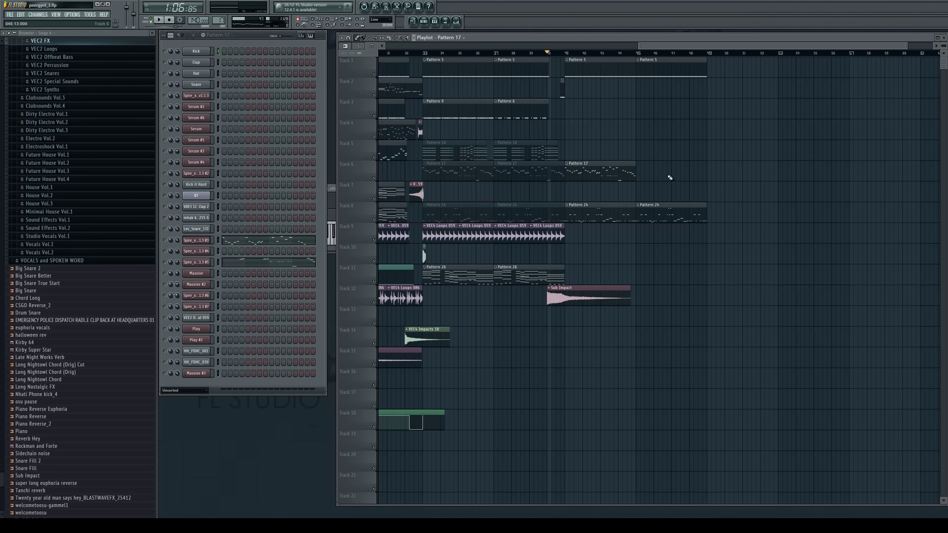
left_click_drag(647, 175, 640, 175)
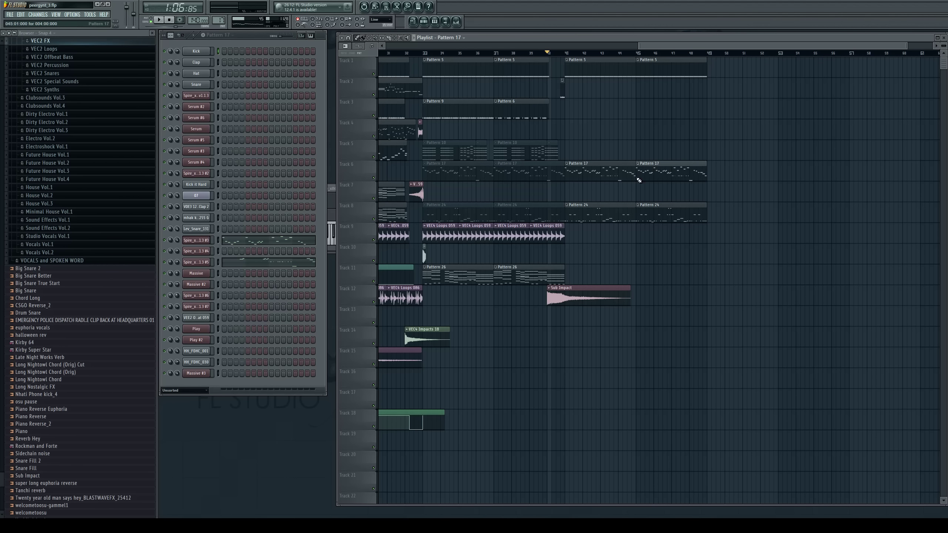
Place Pattern 10 clips on Track 5 at bars 41 and 45, each followed by a short Pattern 10 piece, while playing back from bar 40
left_click(491, 154)
left_click_drag(563, 151, 566, 151)
key("space")
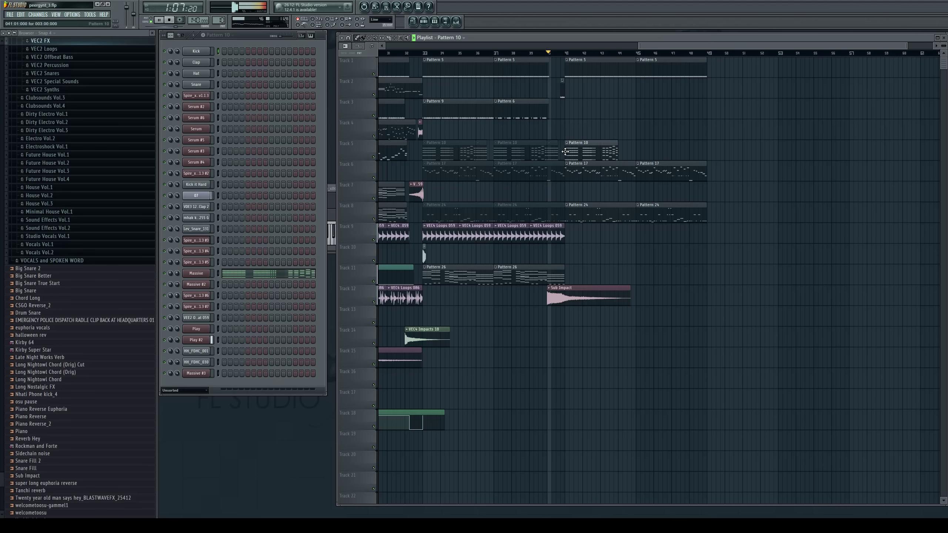
left_click_drag(624, 150, 620, 151)
right_click(620, 150)
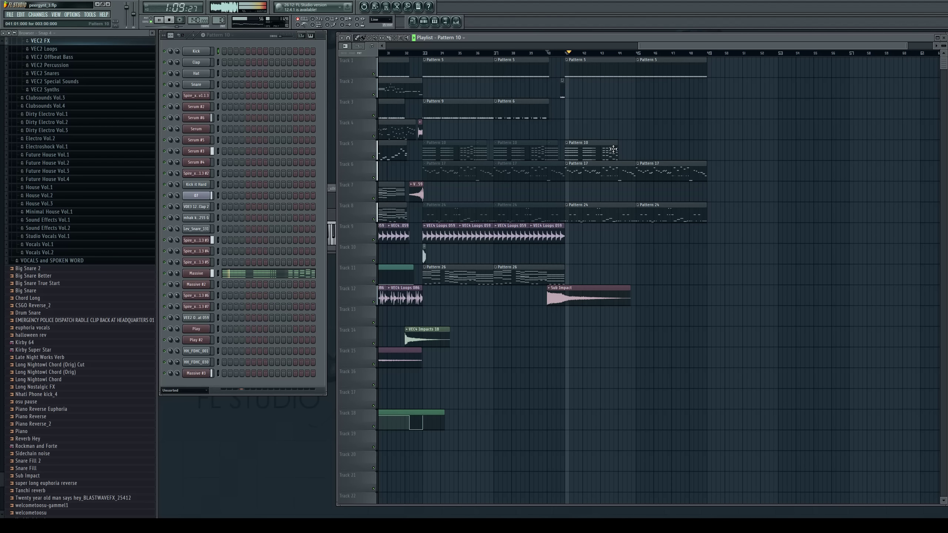
left_click(627, 156)
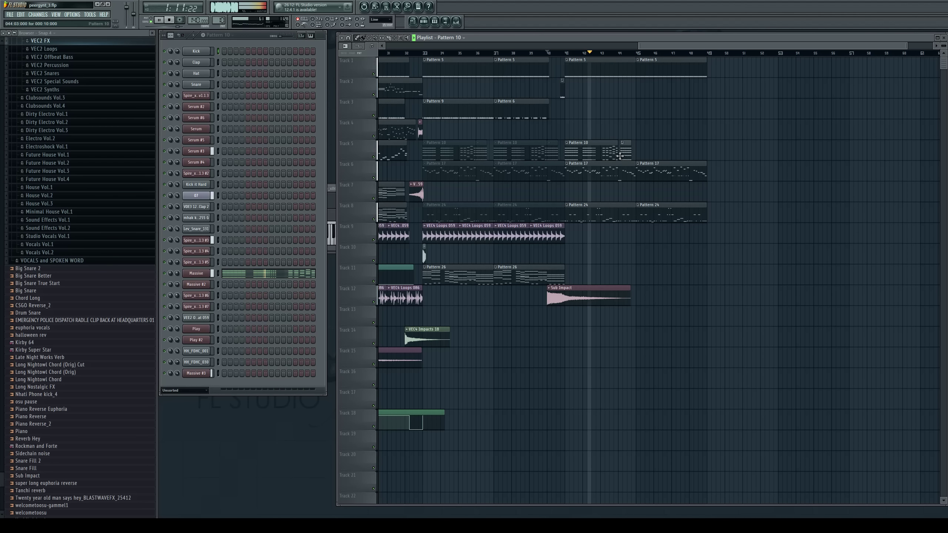
left_click(636, 151)
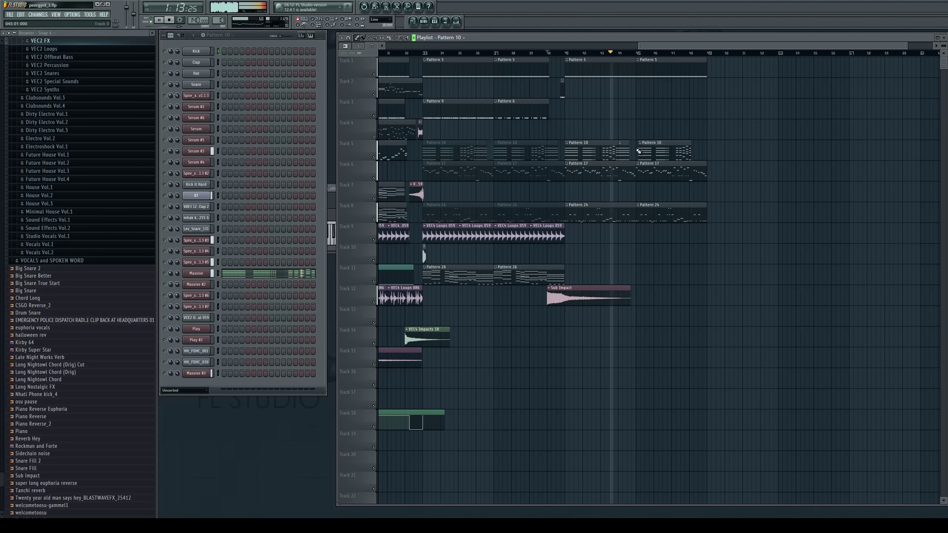
left_click(692, 157)
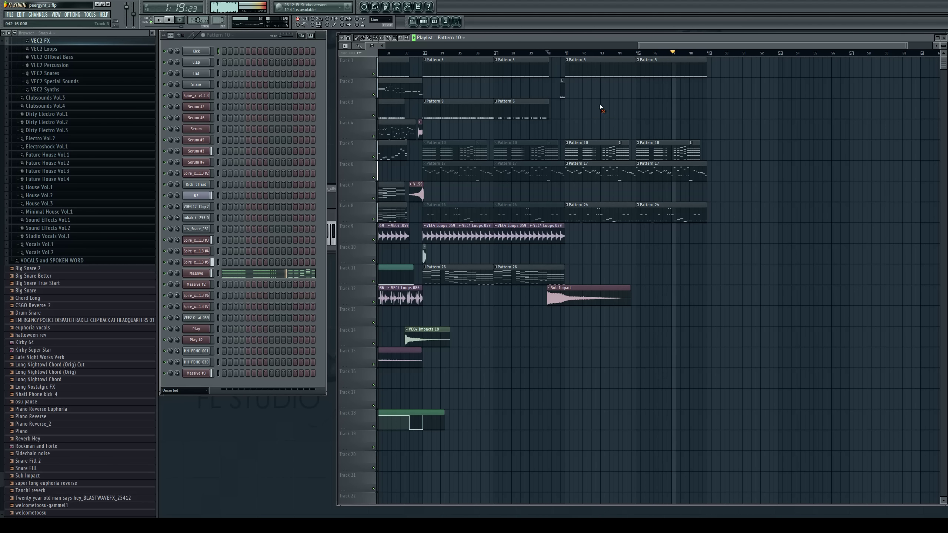
Play back the new section from bar 41, and again from bar 32 to check the transitions
left_click(566, 53)
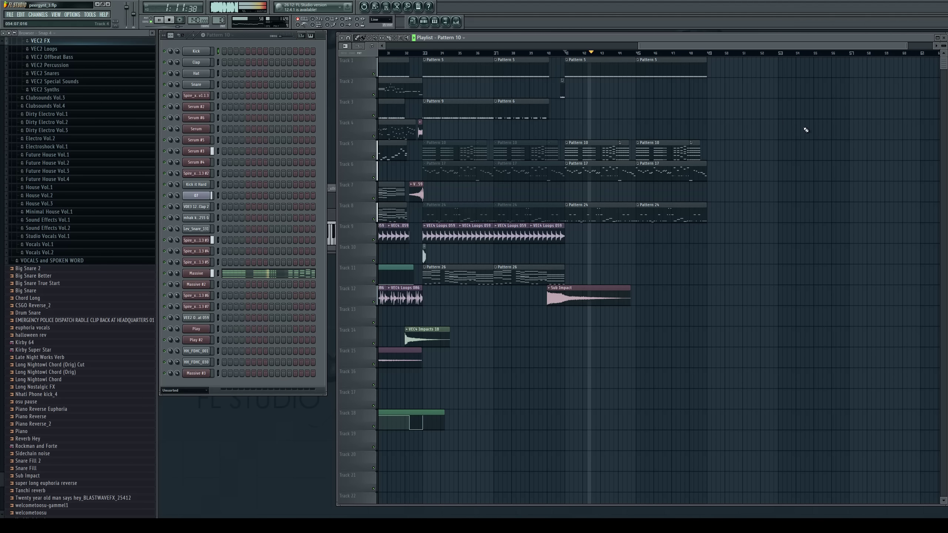
key("space")
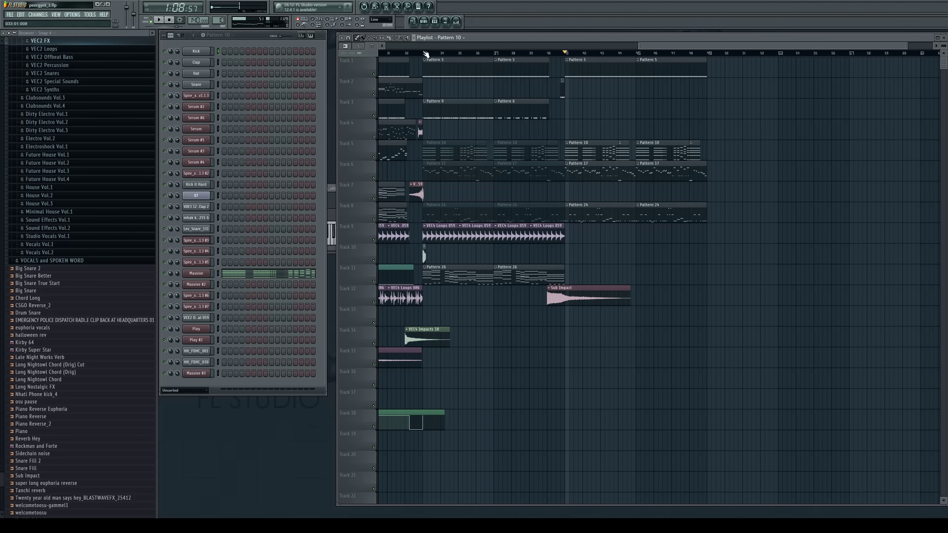
left_click(408, 53)
key("space")
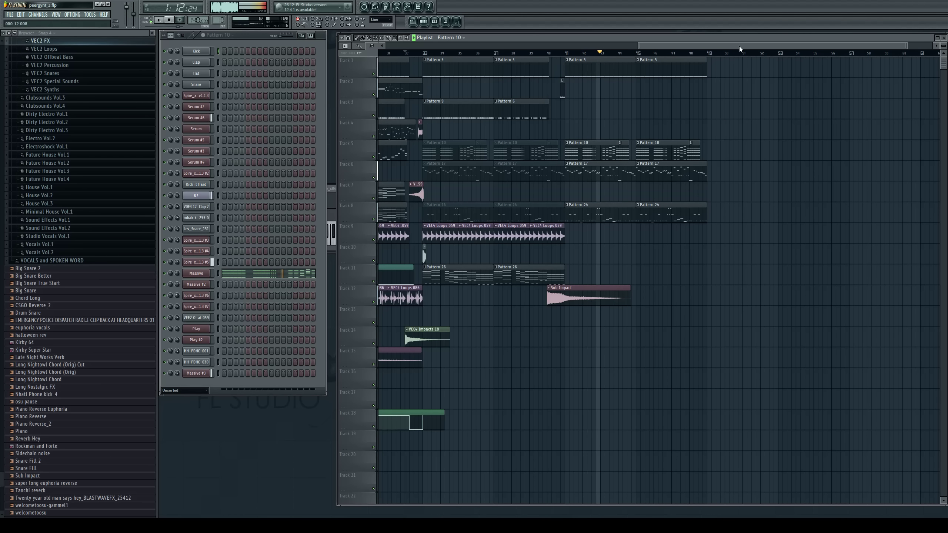
Place a Pattern 6 clip on Track 3 at bar 45 and lengthen it to end just before bar 49
left_click_drag(739, 45, 744, 46)
left_click(498, 108)
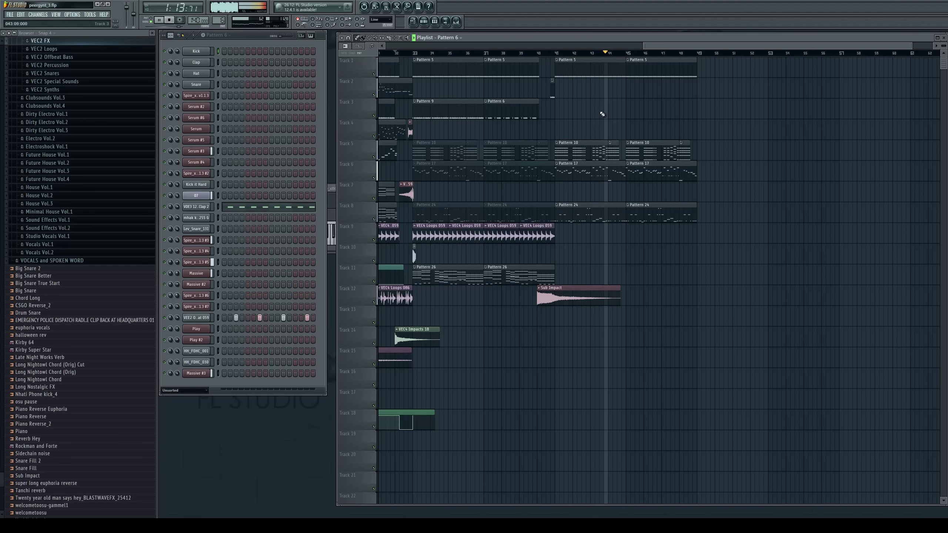
left_click(628, 110)
left_click_drag(684, 112, 694, 113)
Play back the first part of the arrangement from bar 9 for comparison with the new section
left_click_drag(741, 48, 471, 40)
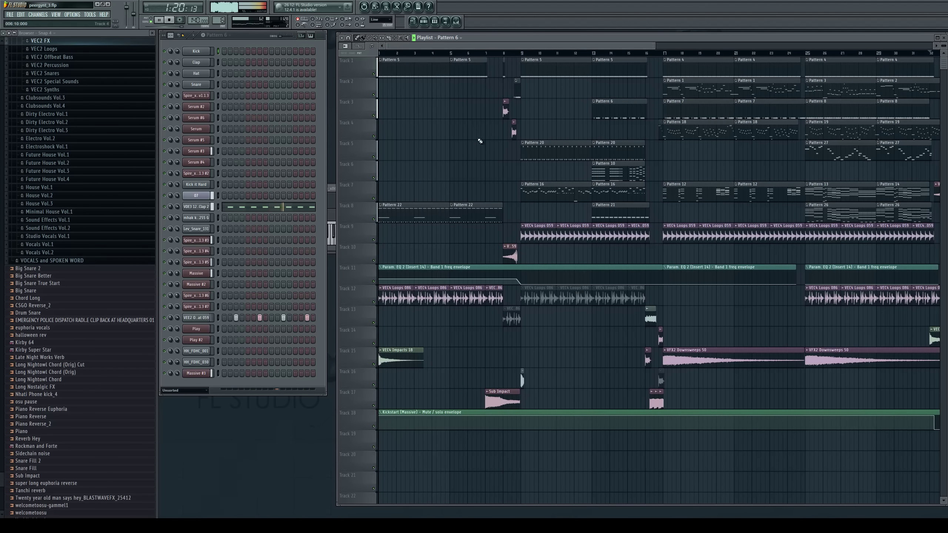
left_click_drag(541, 46, 553, 46)
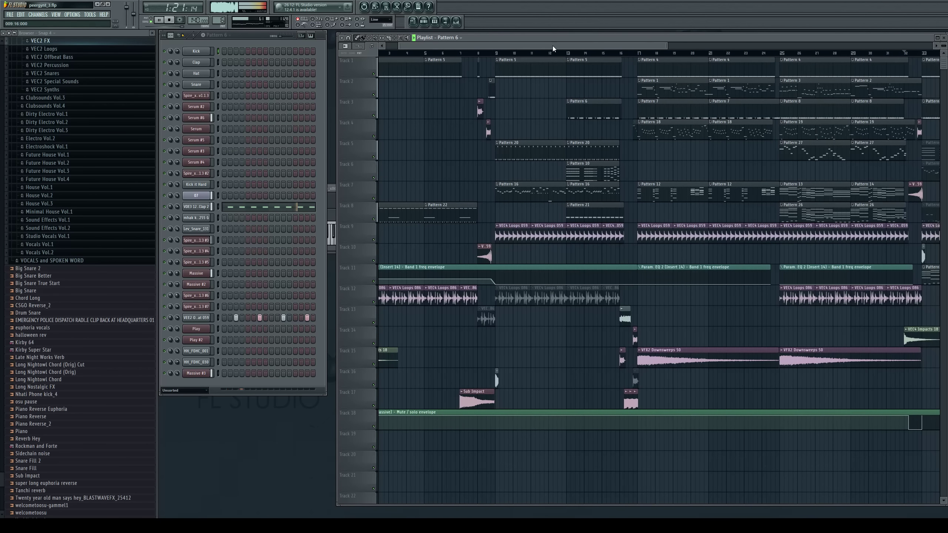
left_click(494, 54)
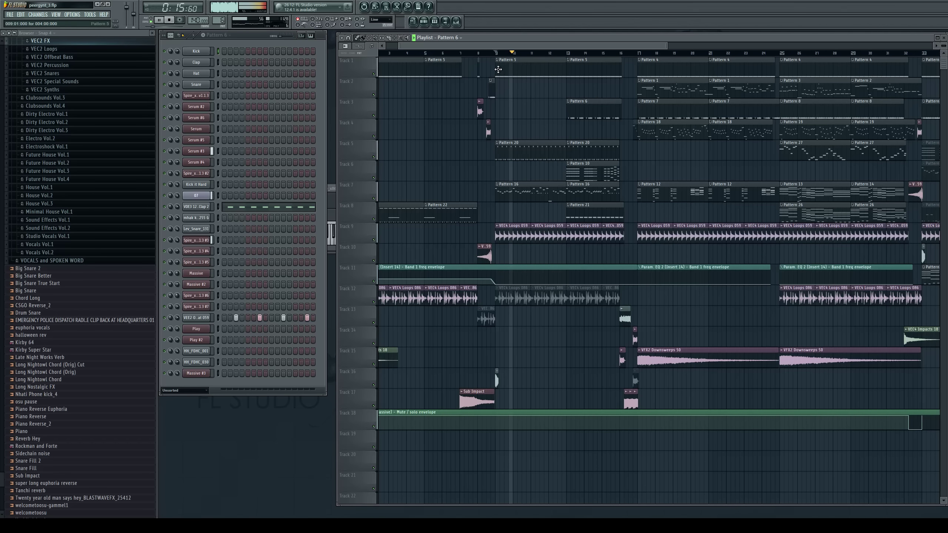
left_click_drag(498, 70, 630, 257)
left_click(631, 257, "ctrl")
Reuse Pattern 21 from the earlier section by placing clips of it on Track 7 at bars 41 and 45
left_click_drag(586, 47, 636, 47)
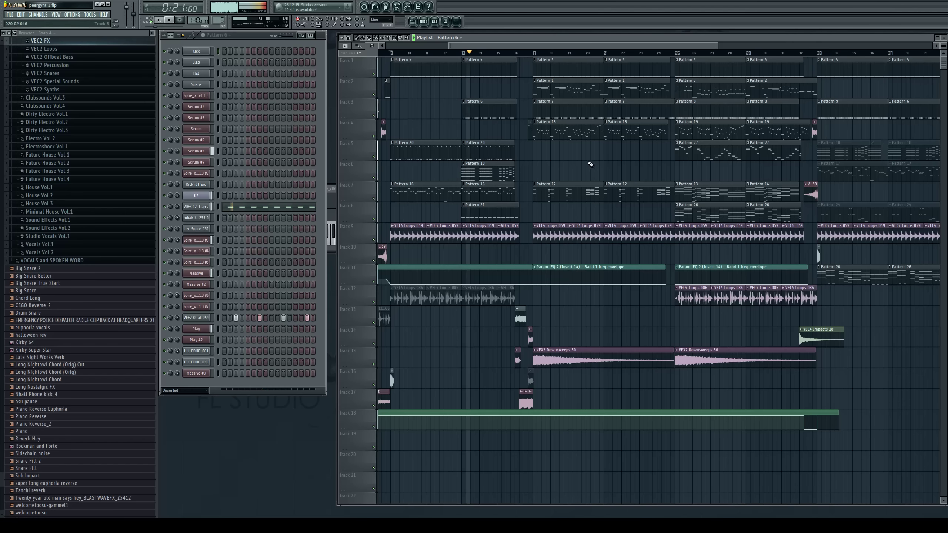
left_click_drag(549, 46, 693, 60)
left_click(445, 212)
left_click(622, 191)
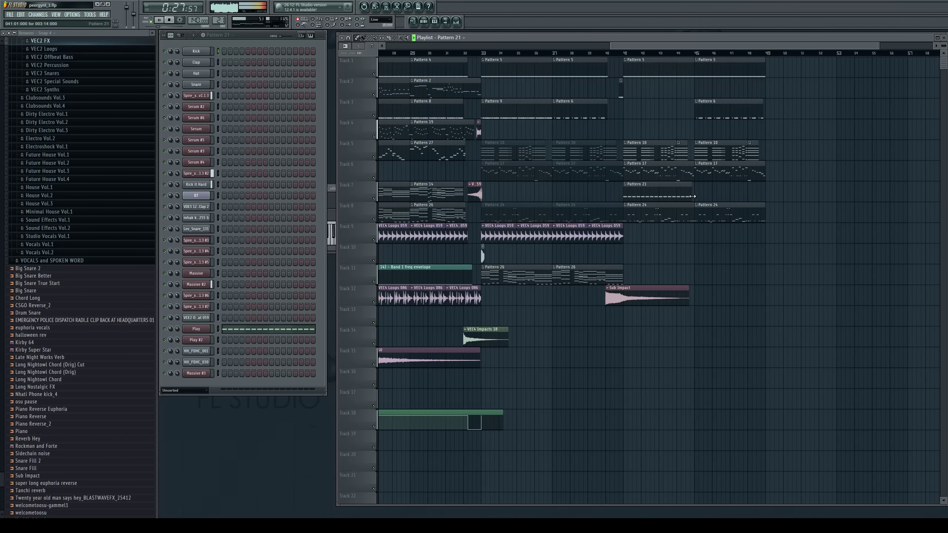
left_click(697, 193)
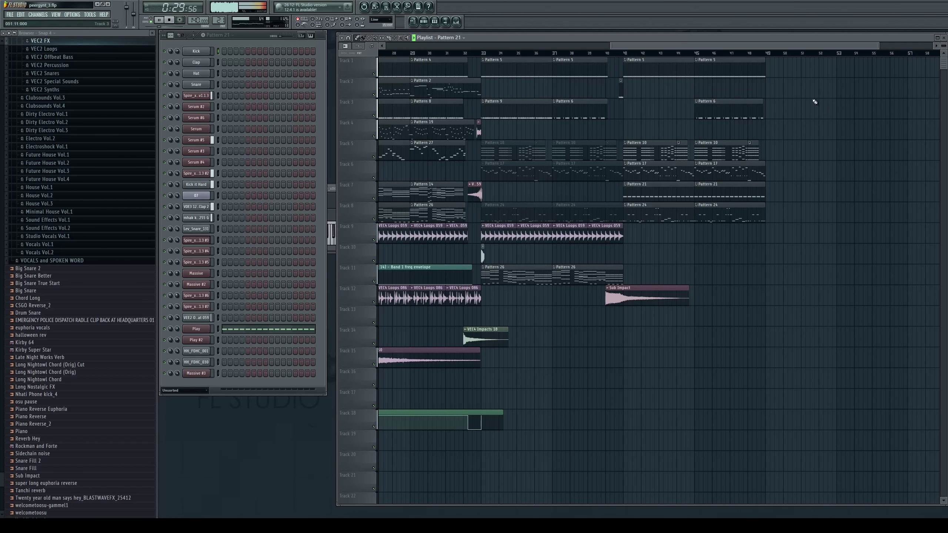
Delete the Pattern 5 clip on Track 1 and Pattern 9 clip on Track 3 at bar 33, plus the VEC4 Loops 059 clips on Track 9 from bar 33
left_click_drag(730, 46, 594, 67)
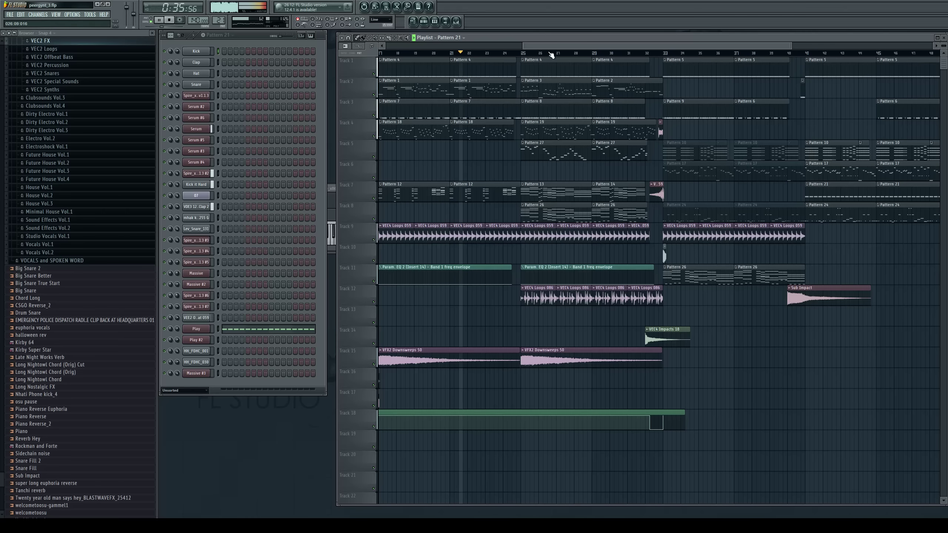
left_click_drag(554, 45, 579, 49)
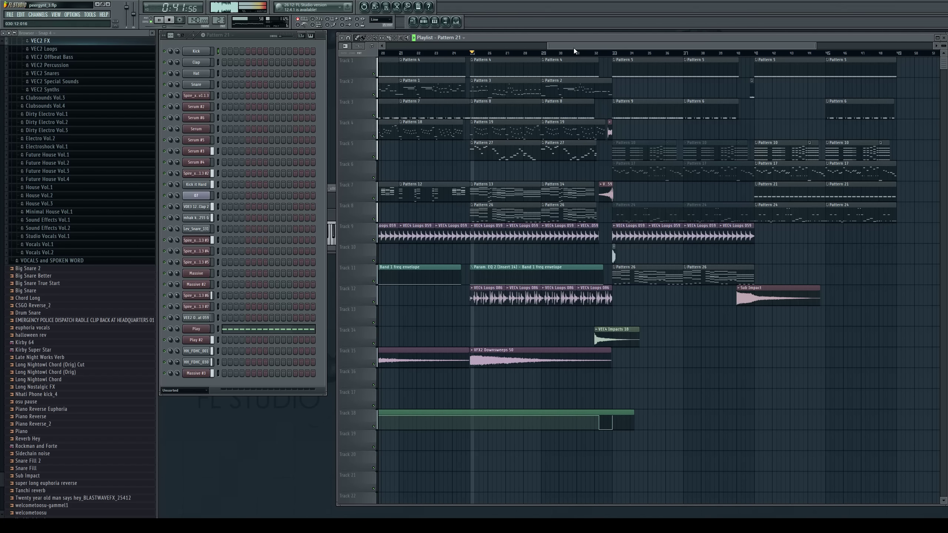
left_click_drag(573, 47, 598, 43)
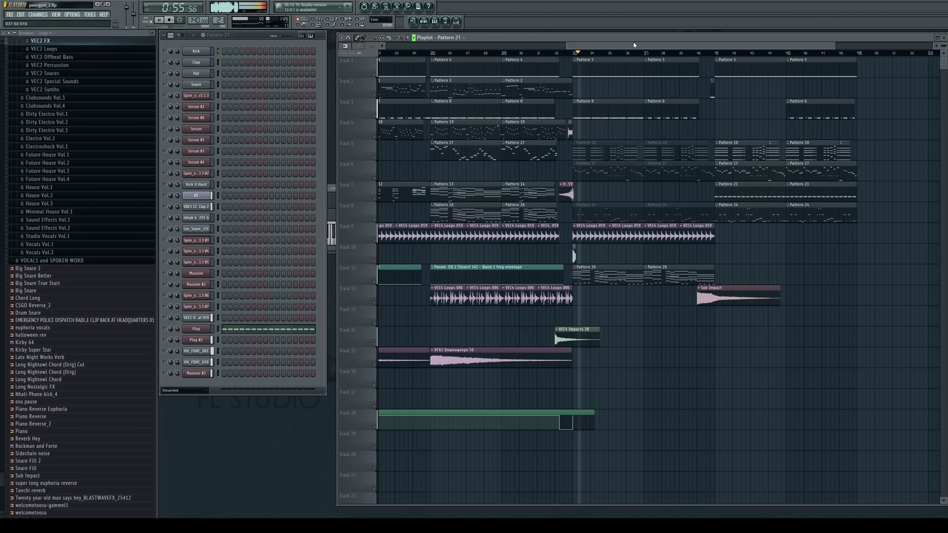
left_click_drag(631, 46, 688, 46)
right_click(516, 74)
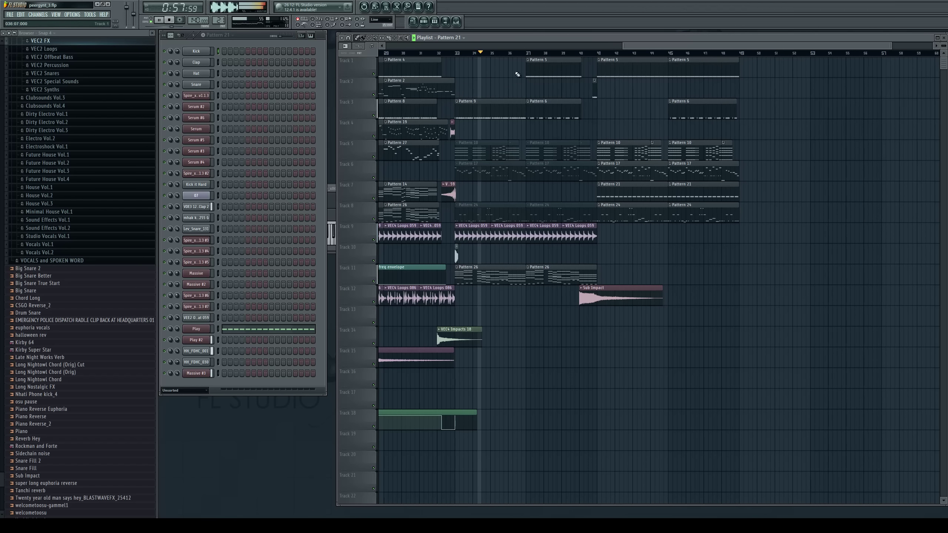
right_click(484, 102)
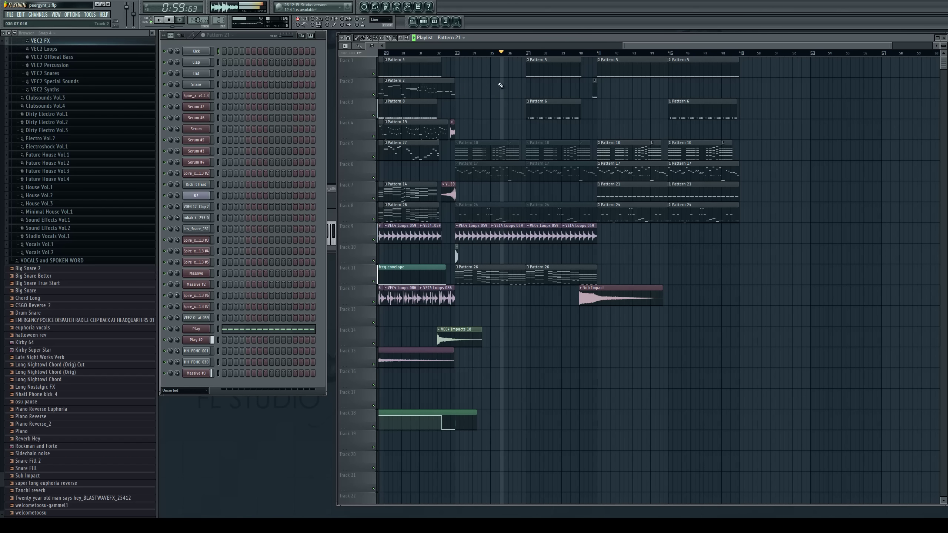
right_click(482, 237)
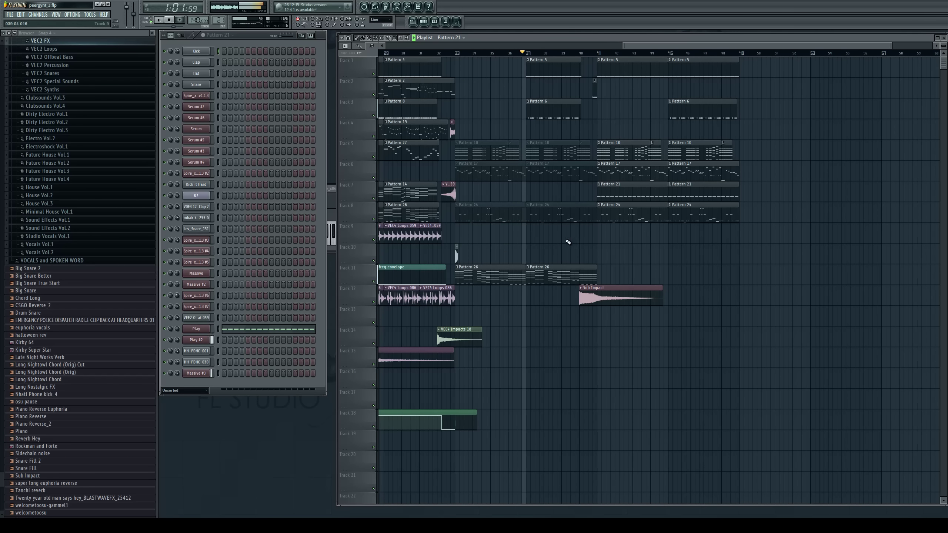
Add a copy of the Sub Impact clip on Track 13 at bar 33
left_click(456, 53)
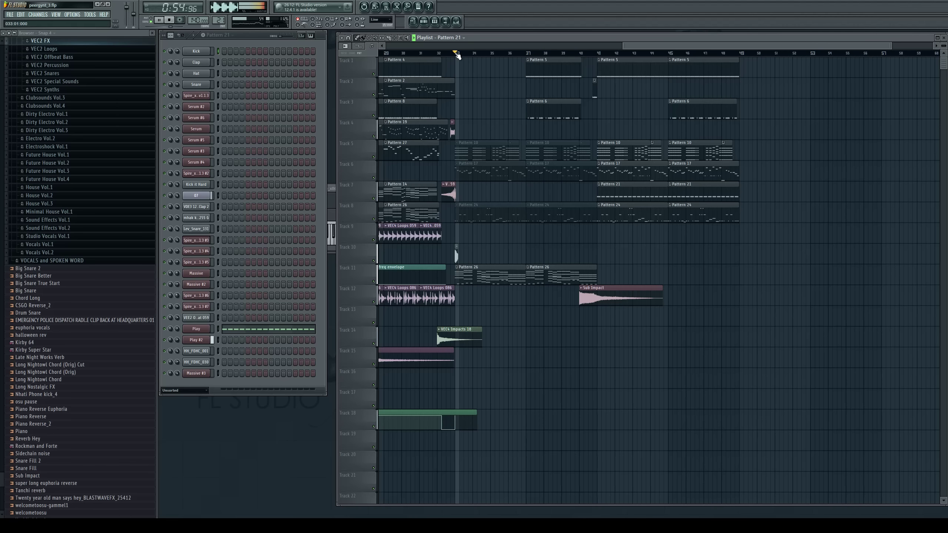
left_click(606, 300)
key("space")
left_click(459, 317)
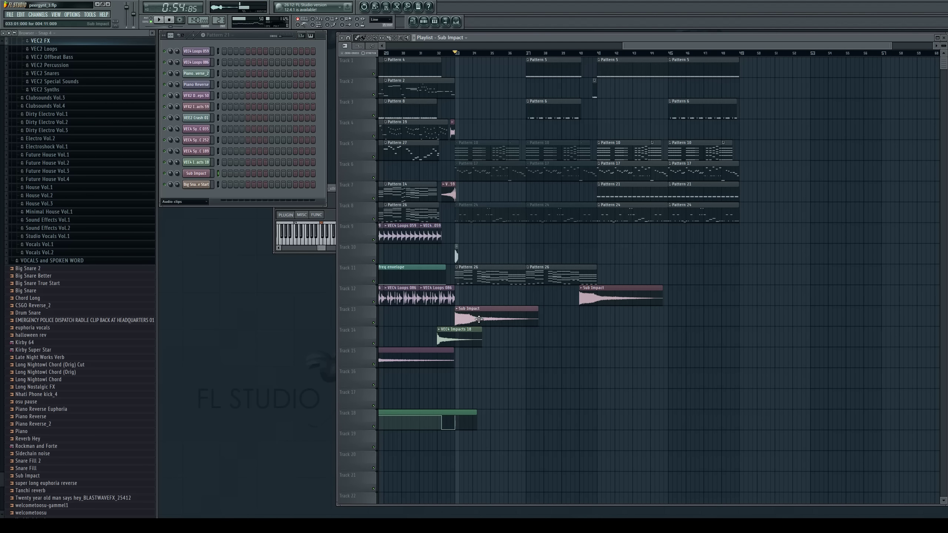
Lengthen the VEC2 Crash 01 clip on Track 10 at bar 33 to about 4 bars and play back from there
left_click(457, 257)
key("space")
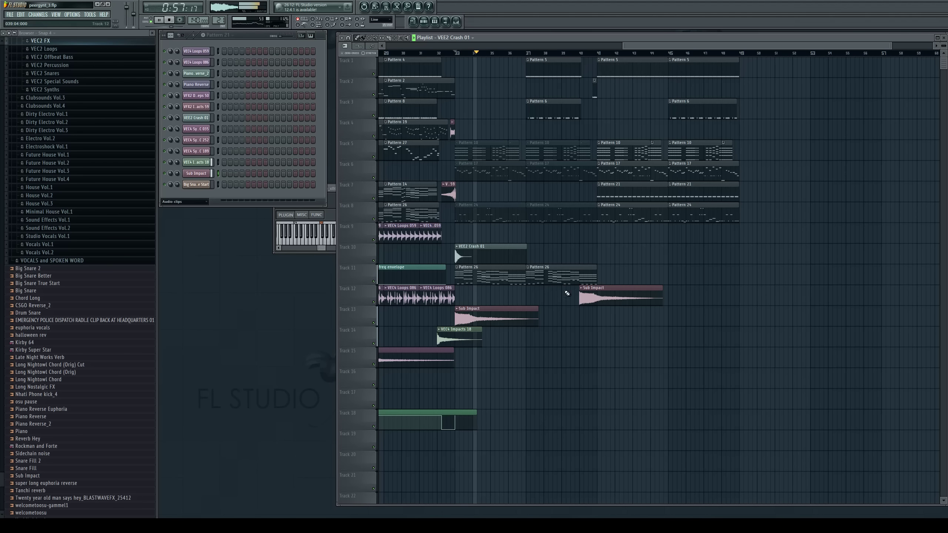
key("space")
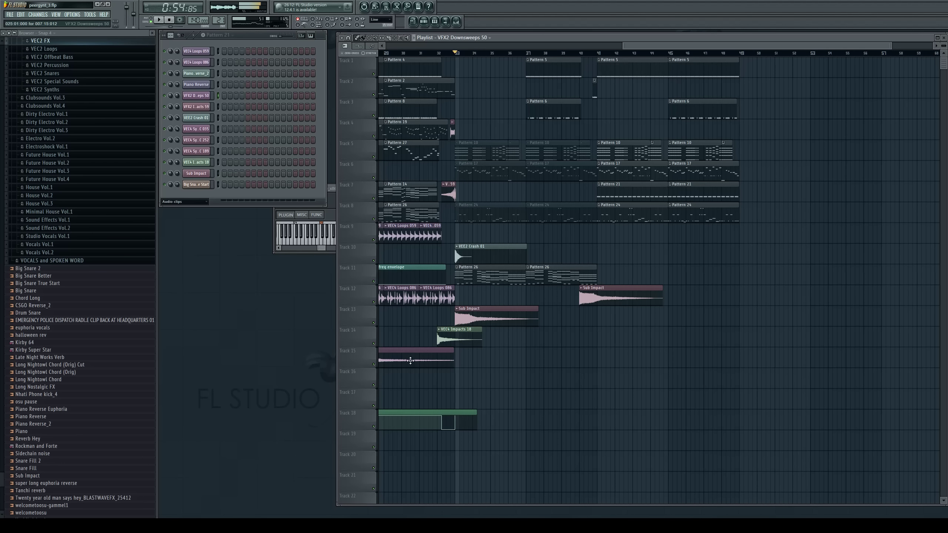
Place a VFX2 Downsweeps 50 clip on Track 16 at bar 33, and delete the crash on Track 10 and the Sub Impact on Track 12
left_click(450, 377)
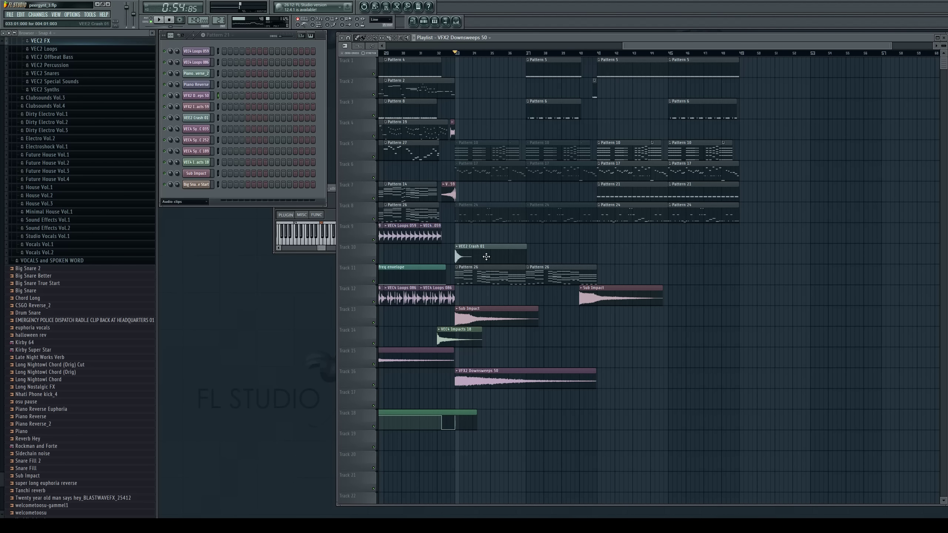
right_click(638, 287)
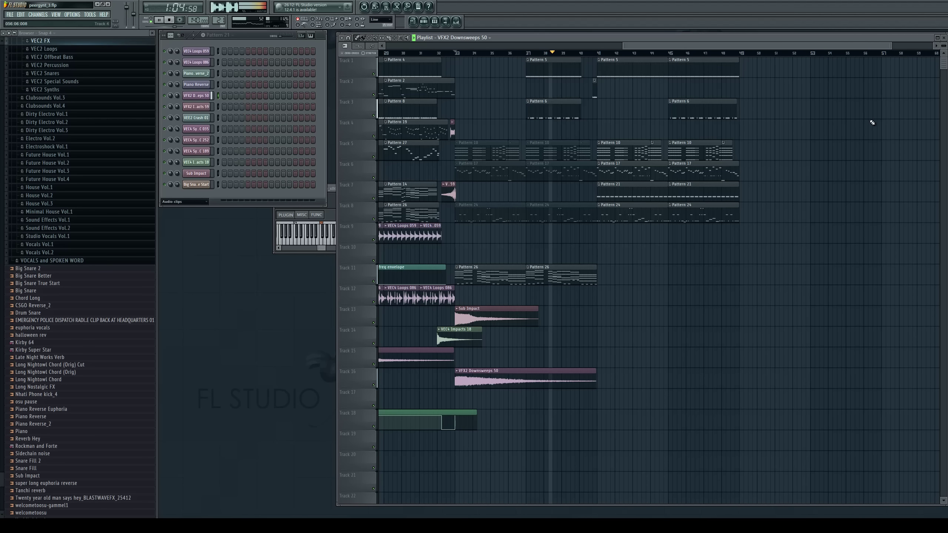
key("space")
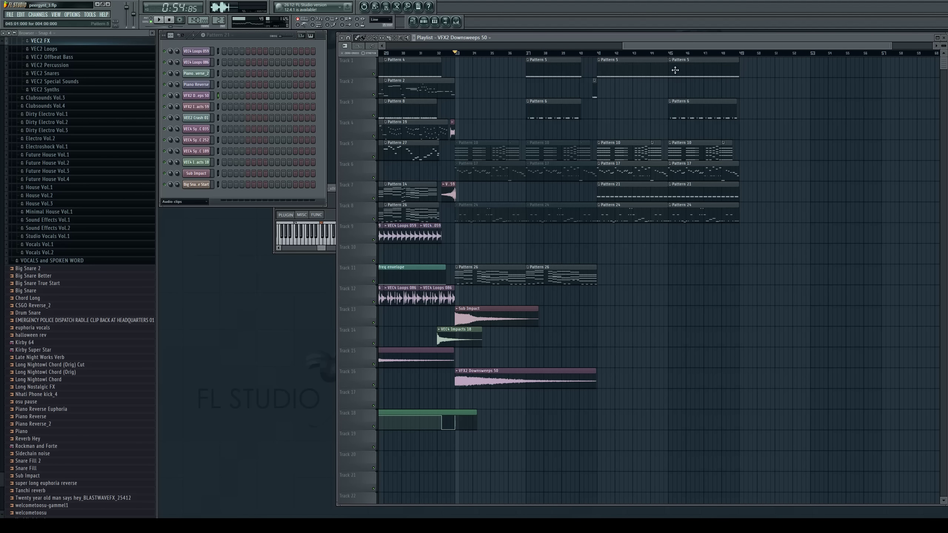
Shorten the last VEC4 Synths Root C 252 clip on Track 17 before bar 17 and replay the transition from bar 16
left_click_drag(667, 46, 545, 45)
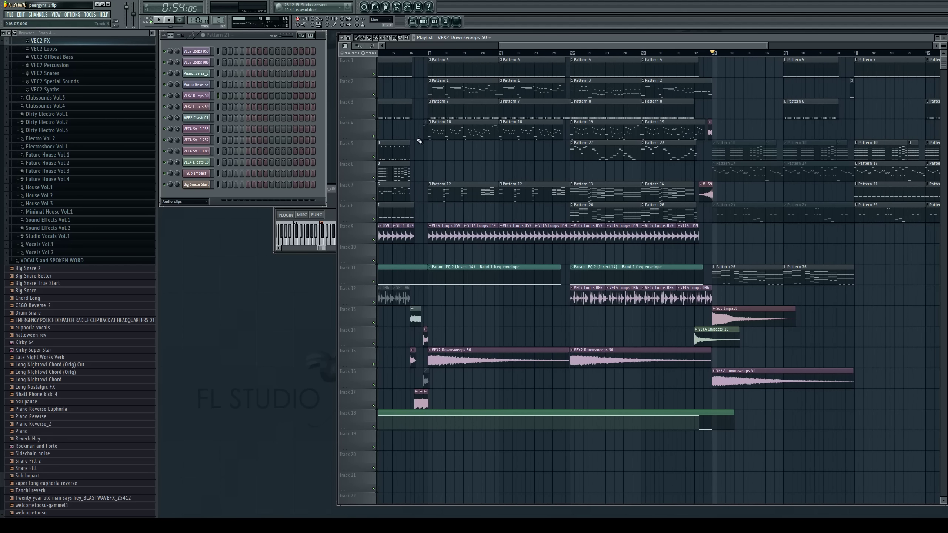
left_click(412, 53)
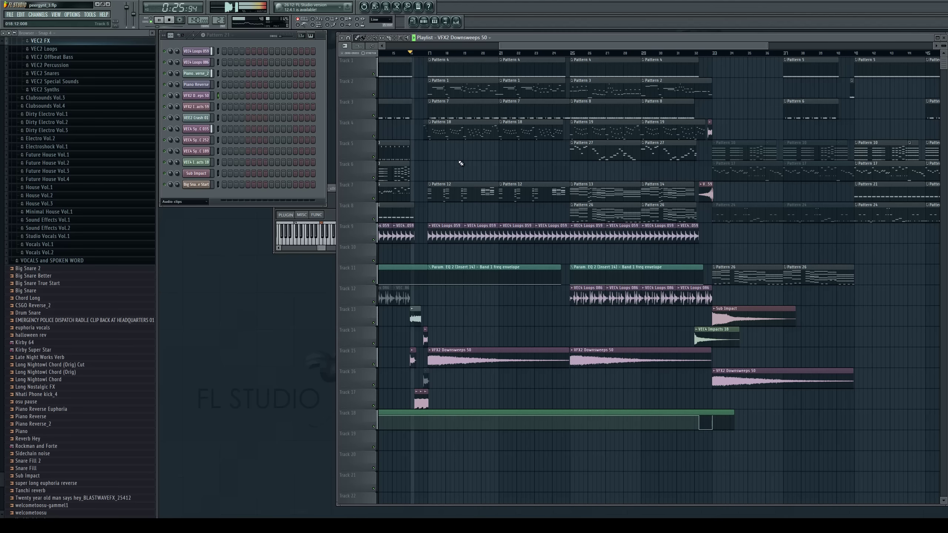
left_click(425, 402)
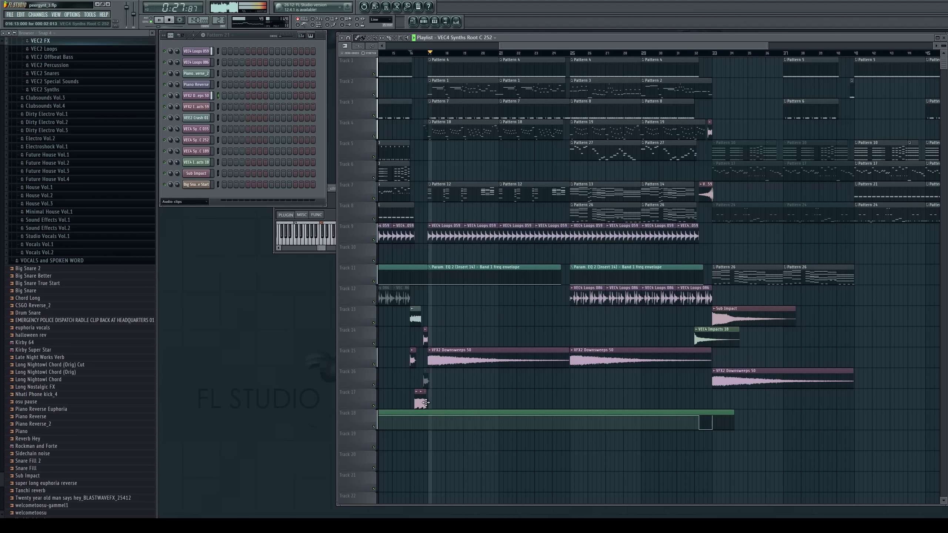
key("space")
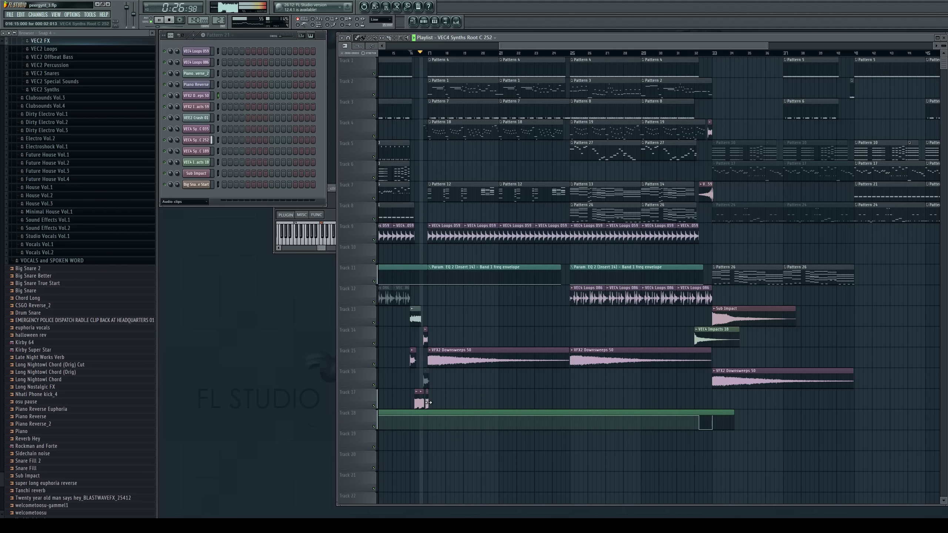
key("space")
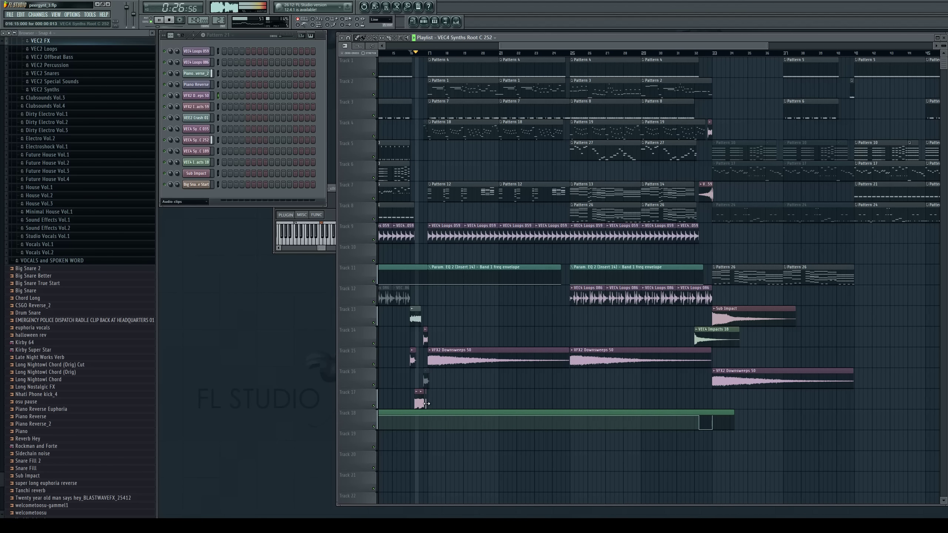
Play back the arrangement through the build-up and examine the section starting at bar 33
key("space")
key("space")
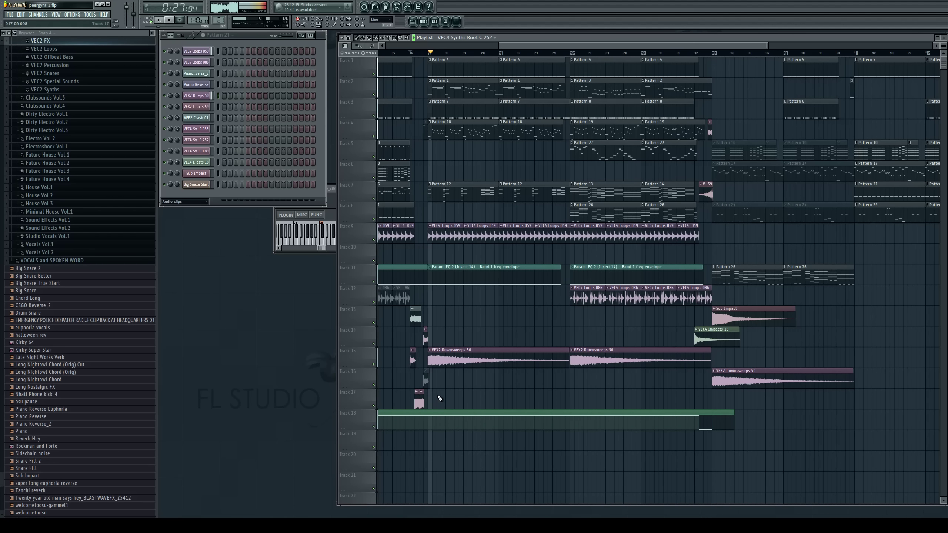
key("space")
key("space")
left_click_drag(500, 47, 487, 46)
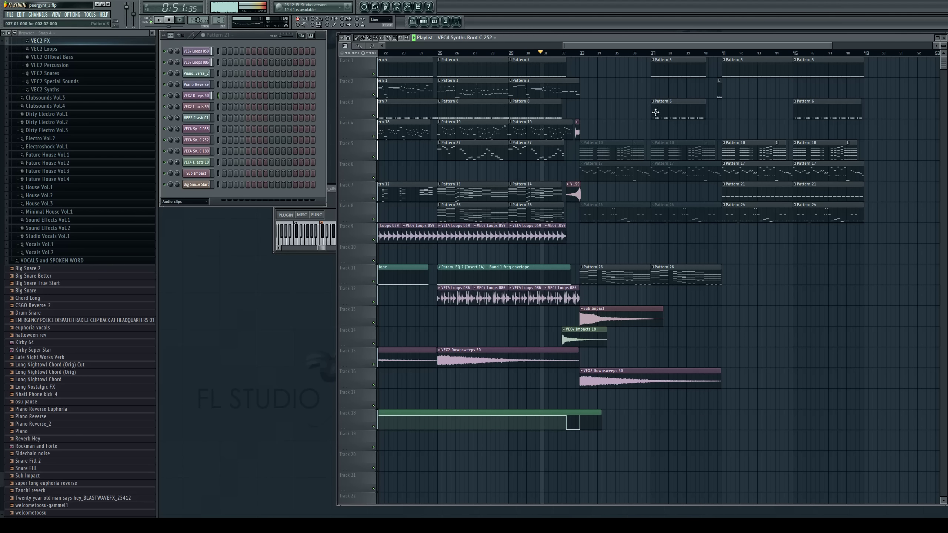
scroll(593, 47, "right", 3)
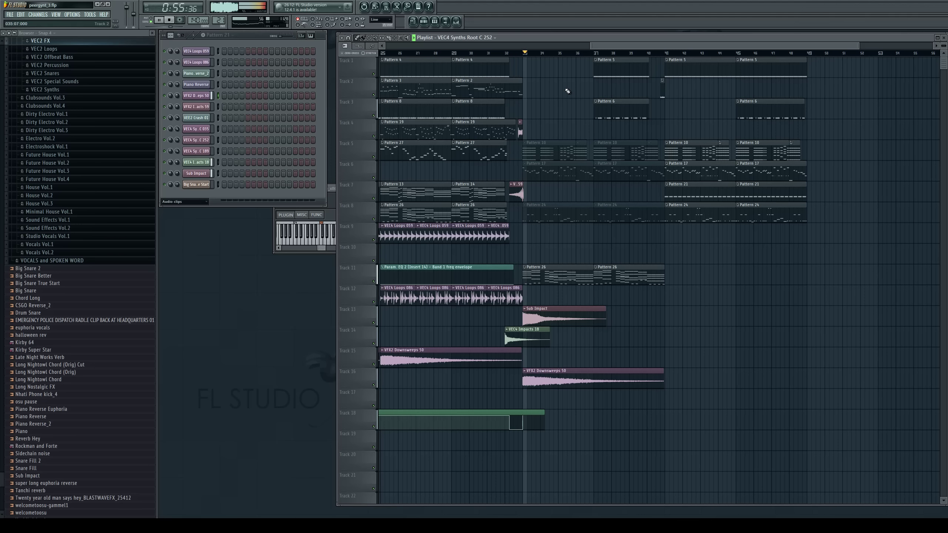
left_click_drag(604, 45, 616, 47)
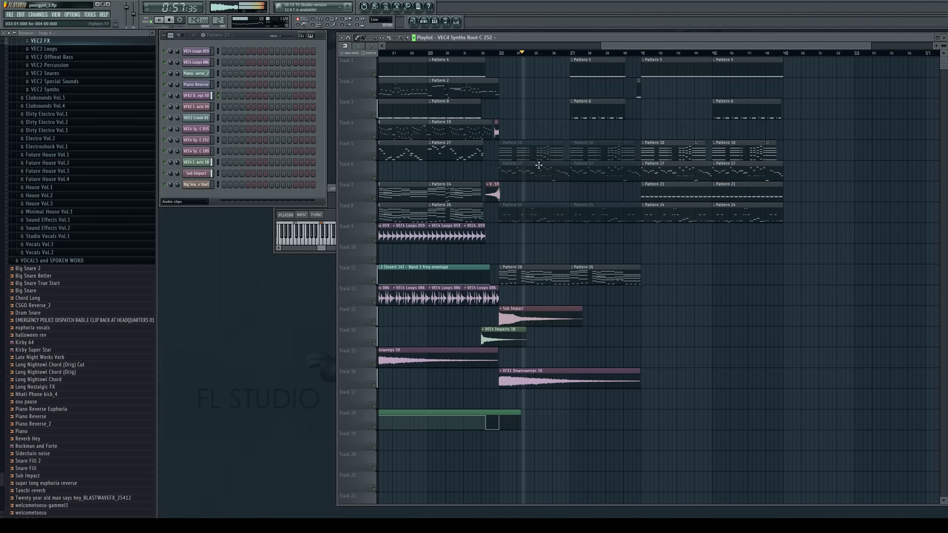
left_click(492, 293)
left_click(537, 295)
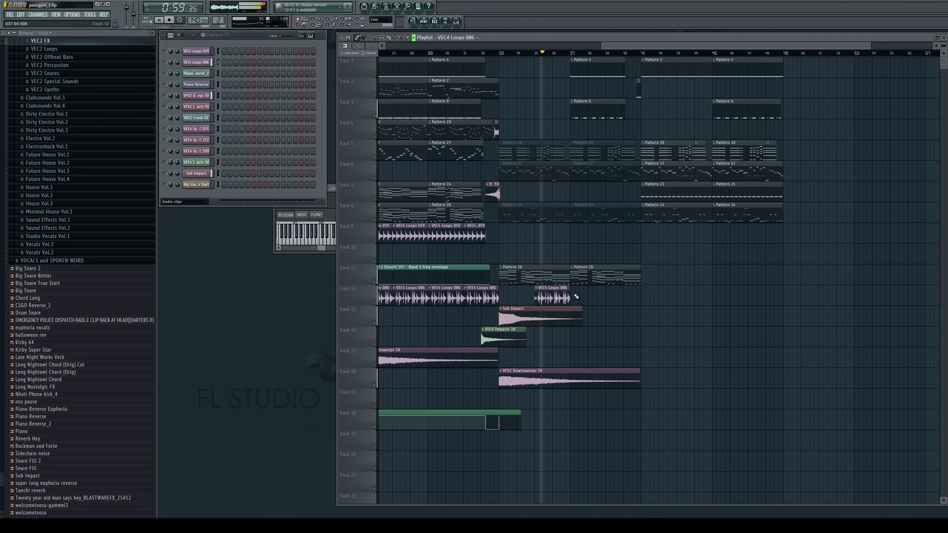
left_click(573, 296)
right_click(578, 295)
right_click(562, 295)
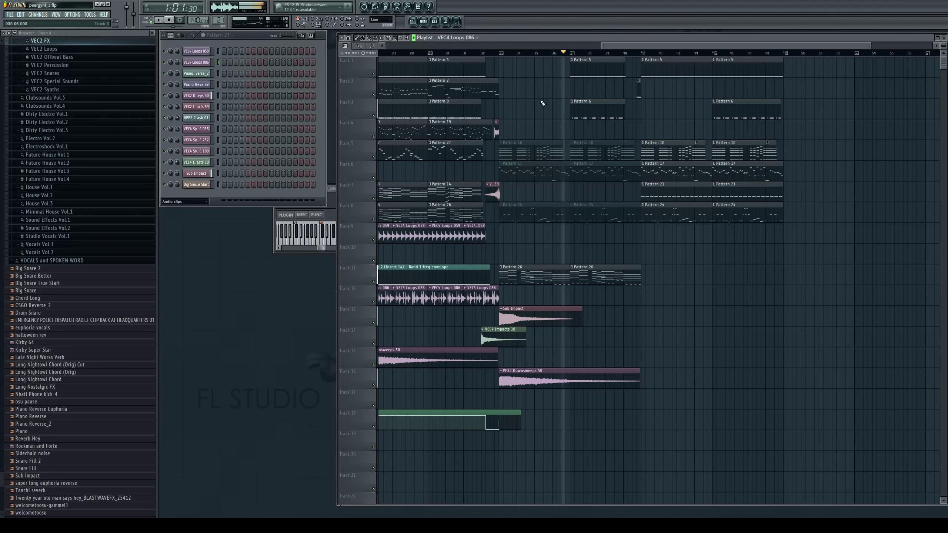
Mute the Pattern 5 clip on Track 1 and the Pattern 6 clip on Track 3 at bar 37, and stop playback
right_click(578, 69, "alt")
right_click(587, 108, "alt")
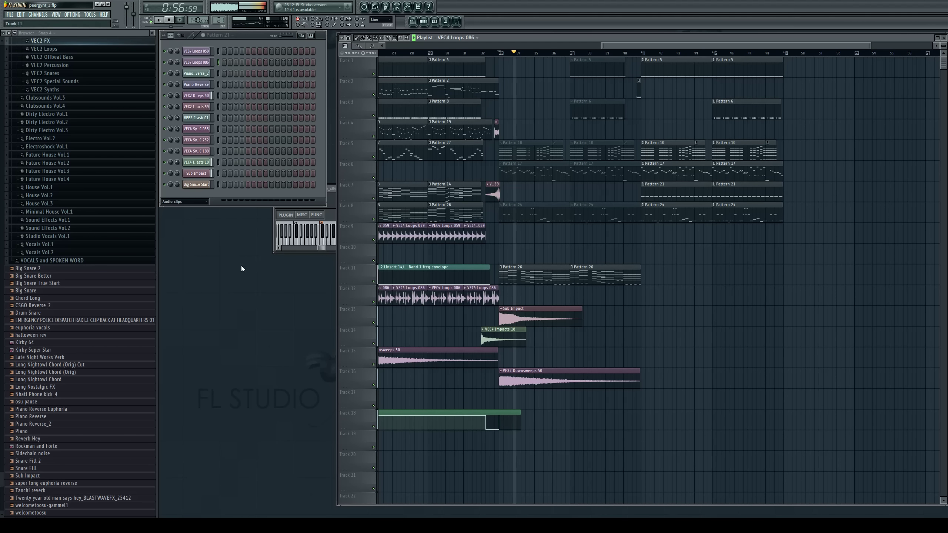
key("space")
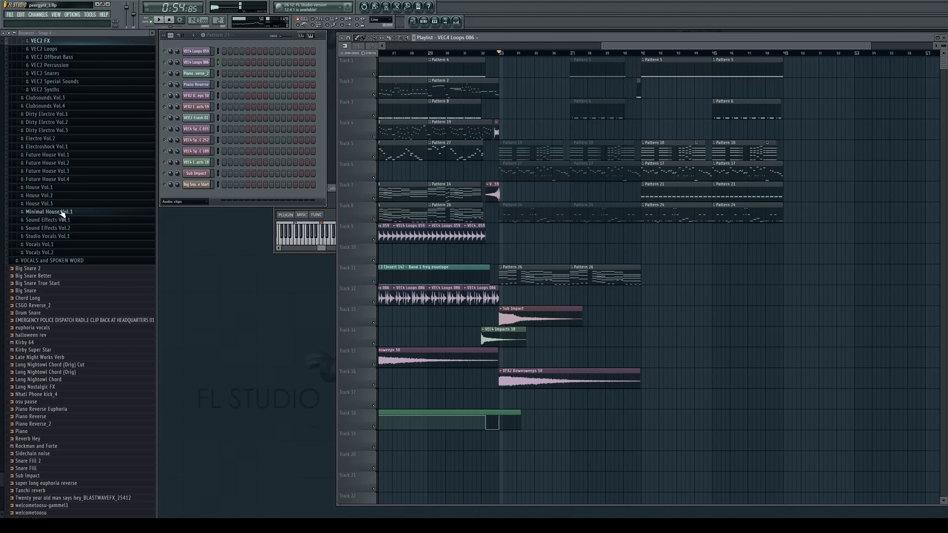
Open the VEC2 Loops sample folder and look through the loops in its VEC2 Fills subfolder
left_click(59, 64)
left_click(59, 68)
left_click(64, 41)
left_click(68, 42)
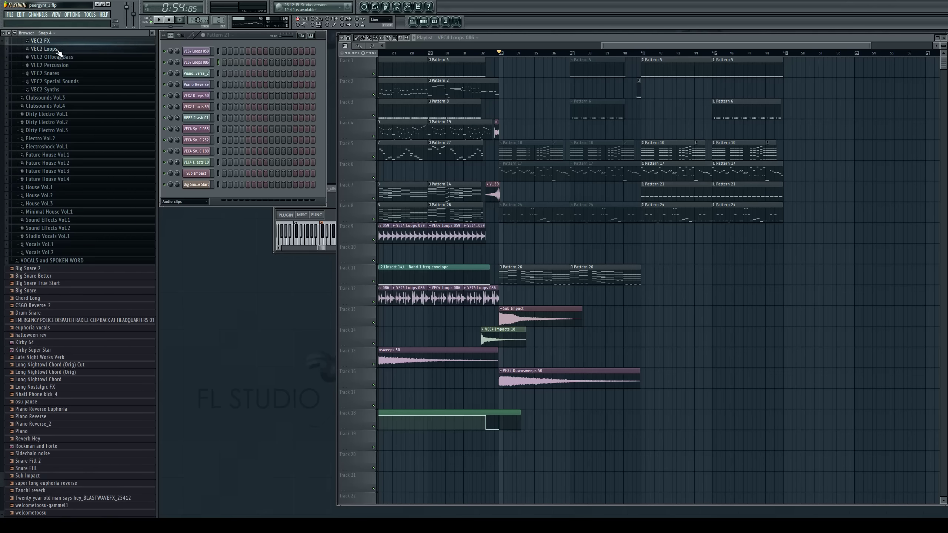
left_click(59, 50)
left_click(67, 87)
scroll(111, 177, "up", 4)
left_click(64, 146)
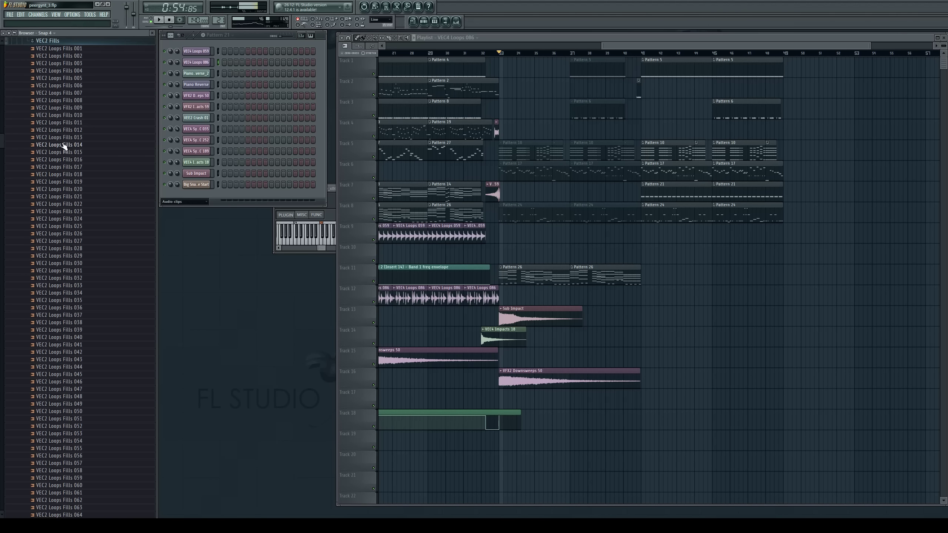
left_click(64, 145)
Find VEC2 Loops Breakbeat 021 in the VEC2 Breakbeat folder and lay it along Track 10 from bar 33 to bar 41
key("Left")
key("Left")
key("Up")
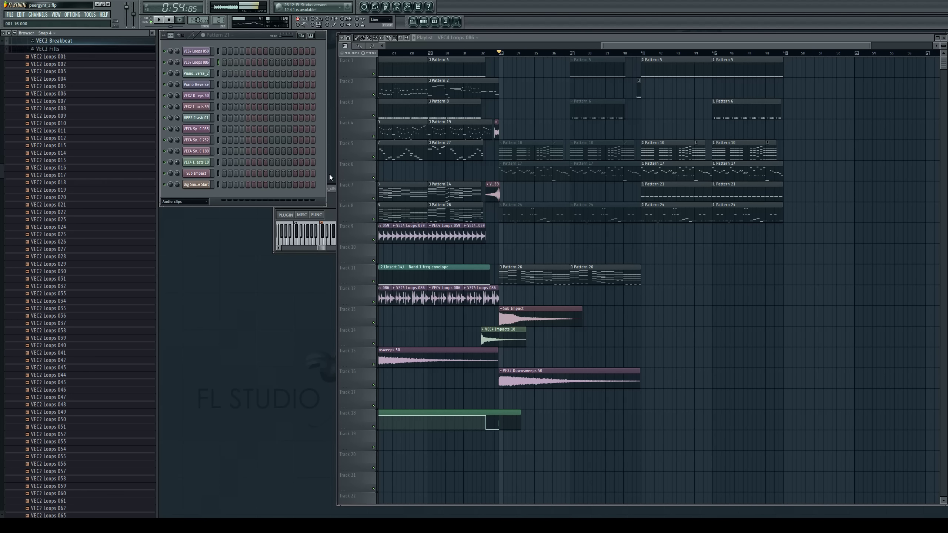
key("Right")
key("Down")
key("Down")
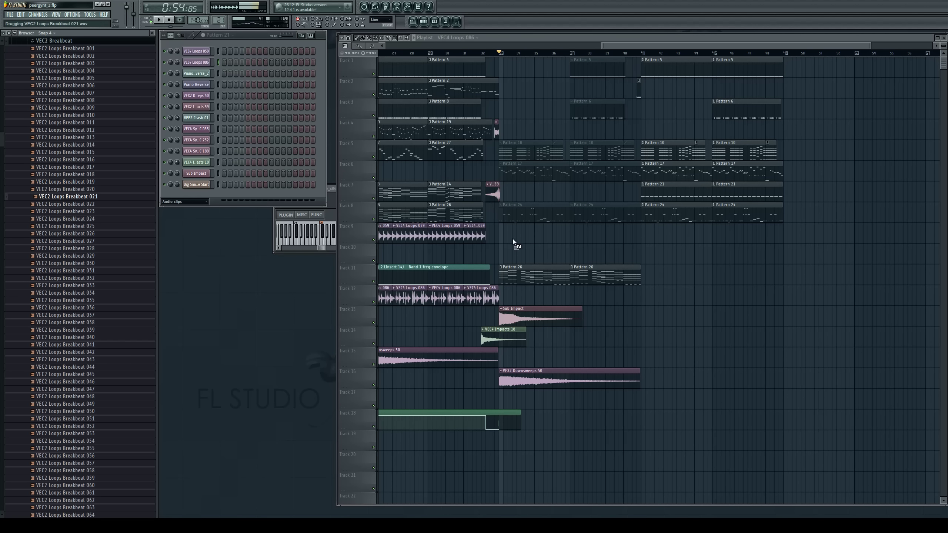
left_click_drag(512, 238, 624, 255)
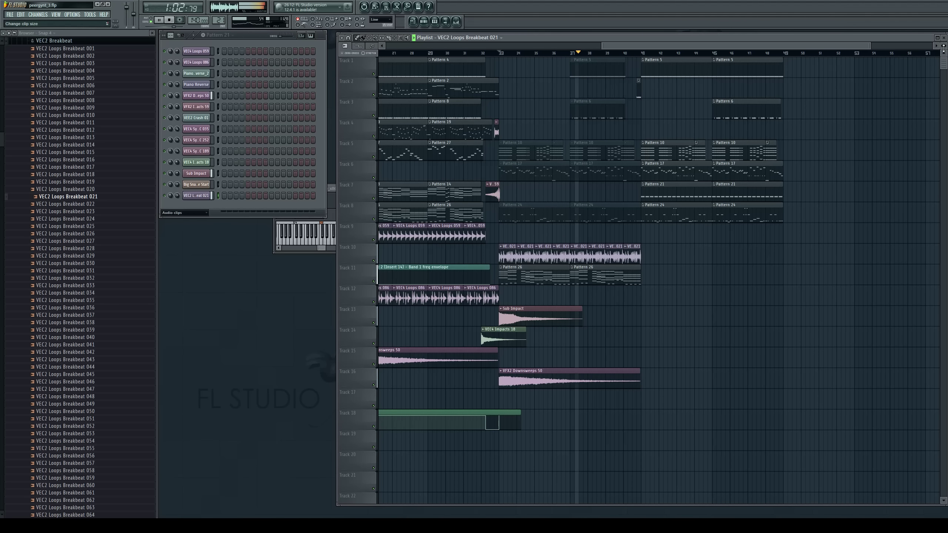
Remove all but the first Breakbeat 021 clip on Track 10, extend that clip to two bars, and replay the section
left_click_drag(532, 251, 632, 250)
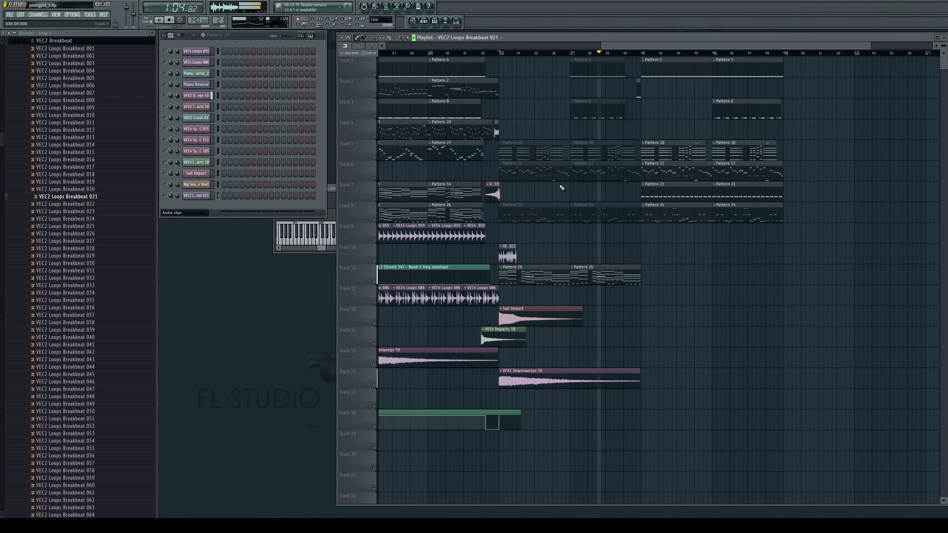
key("space")
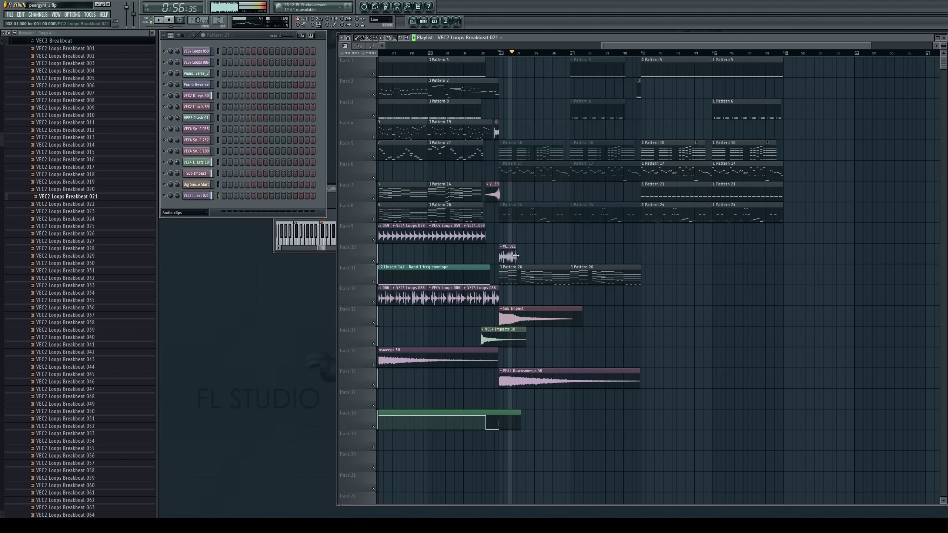
left_click_drag(516, 257, 534, 257)
key("space")
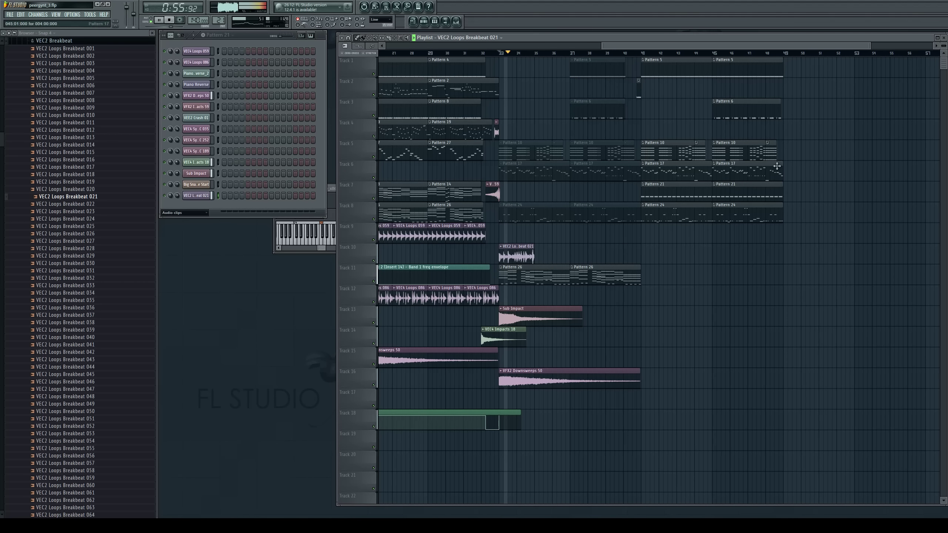
Add the VMS MB Compressor to the Breakbeat 021 mixer track with the Electro House Master 1 preset
left_click(943, 37)
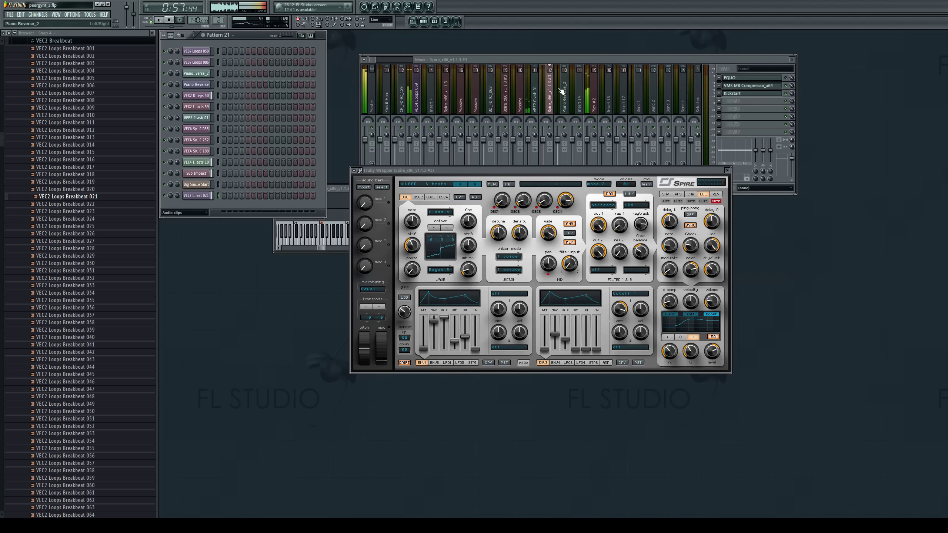
left_click(612, 93)
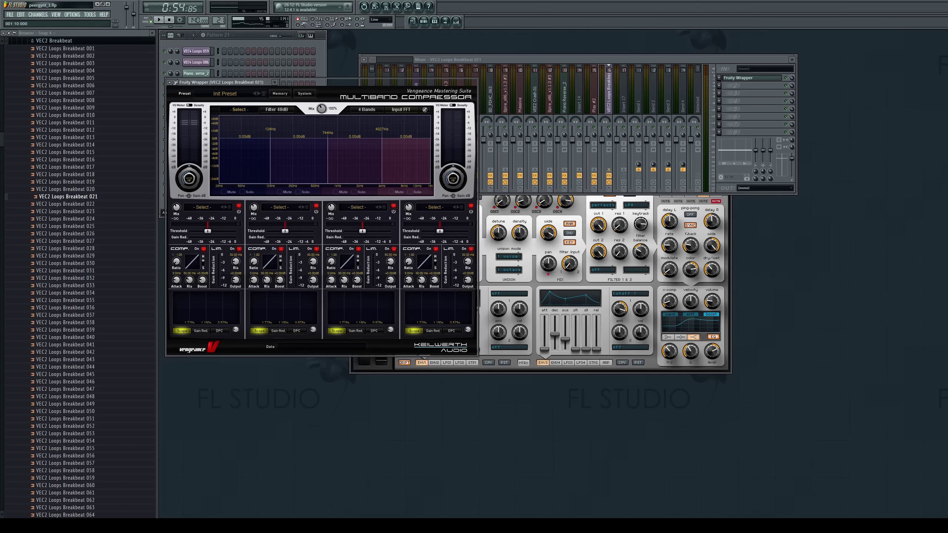
left_click_drag(256, 82, 507, 89)
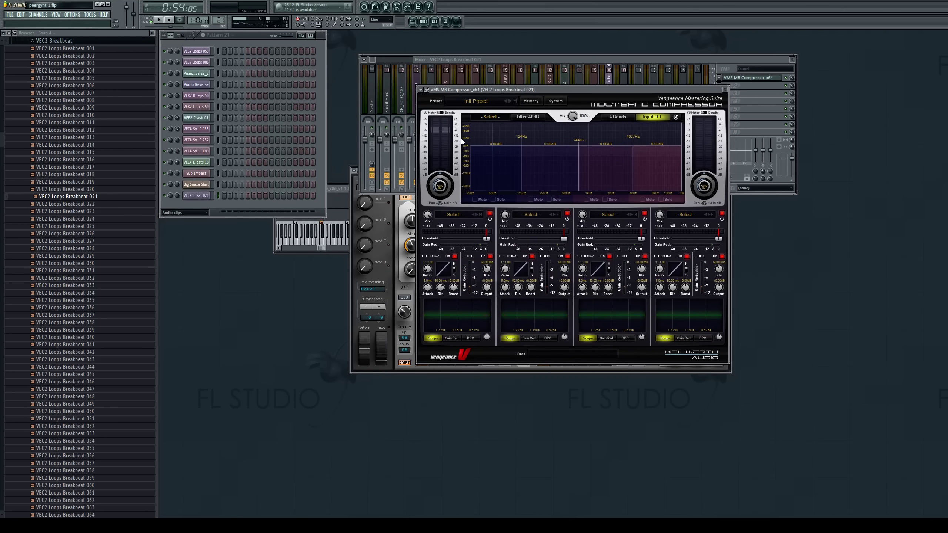
key("z")
left_click(522, 127)
key("q")
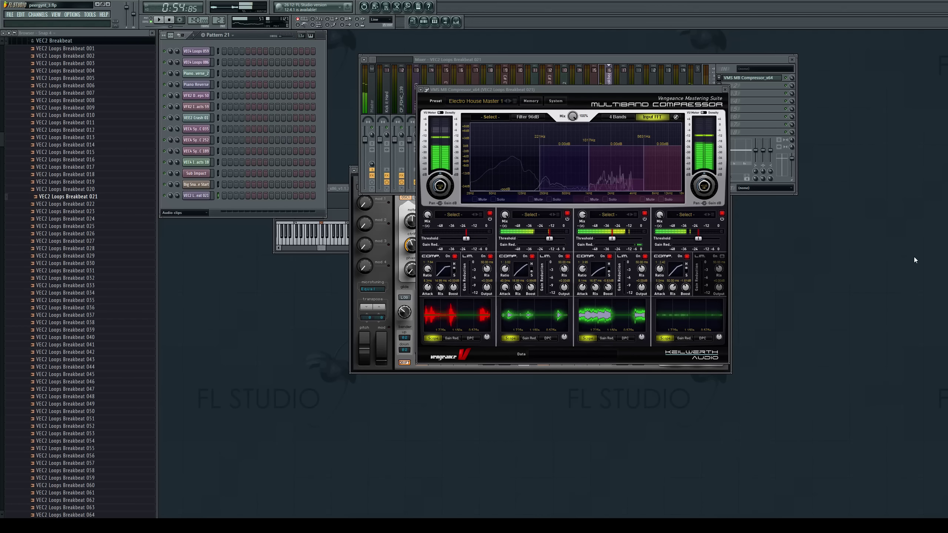
Repeat the two-bar Breakbeat 021 clip along Track 10 up to bar 41
key("F5")
left_click_drag(521, 253, 534, 257)
left_click(571, 257)
left_click_drag(625, 257, 604, 258)
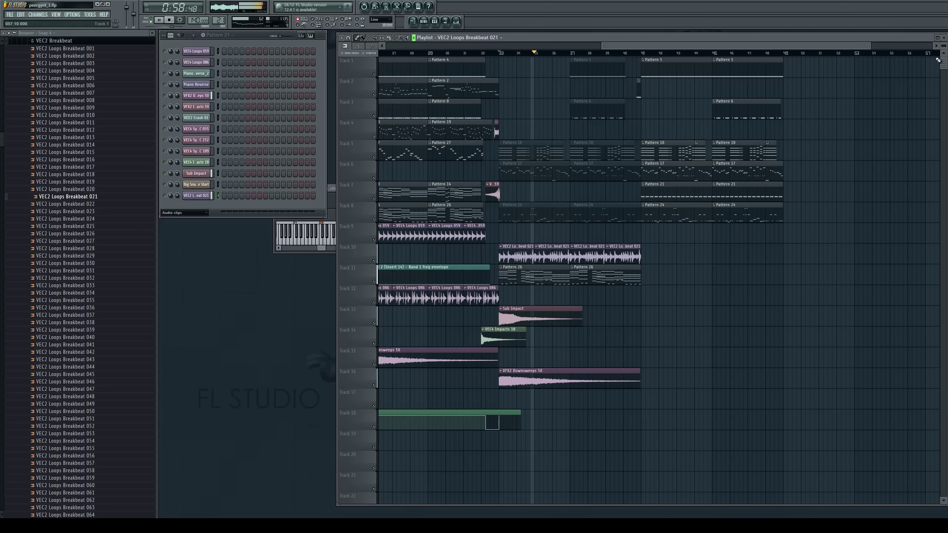
Set the multiband compressor's first band border to 112 Hz and its Band 3 border to 3455 Hz, and stop playback
left_click(943, 38)
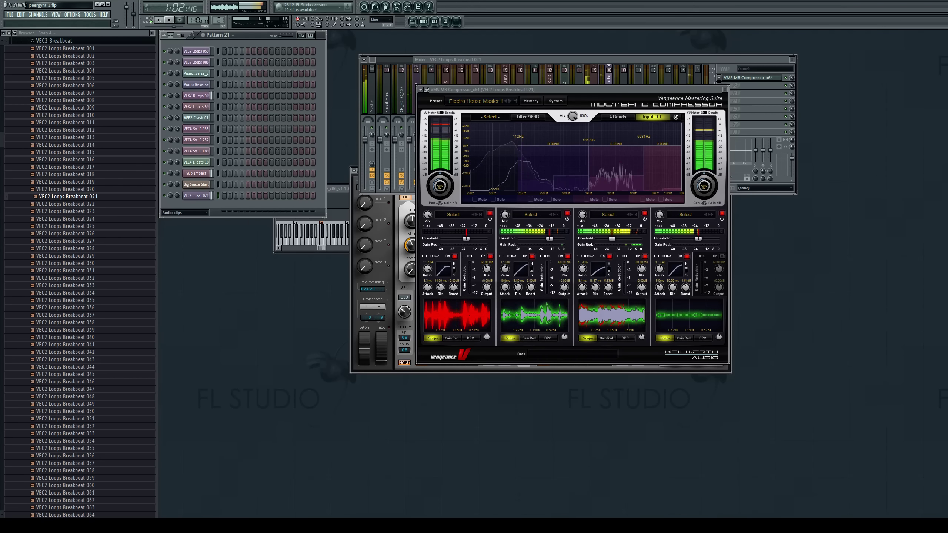
left_click(413, 21)
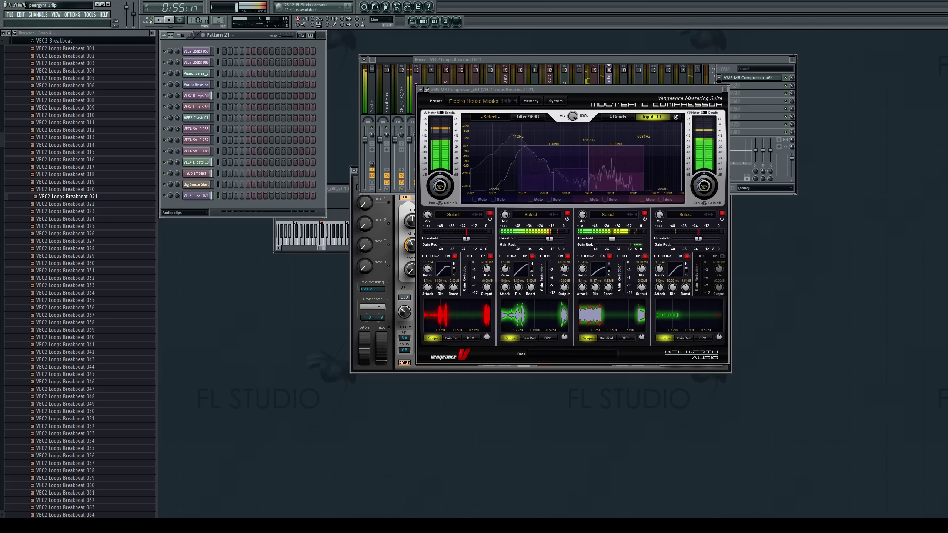
left_click_drag(644, 164, 628, 164)
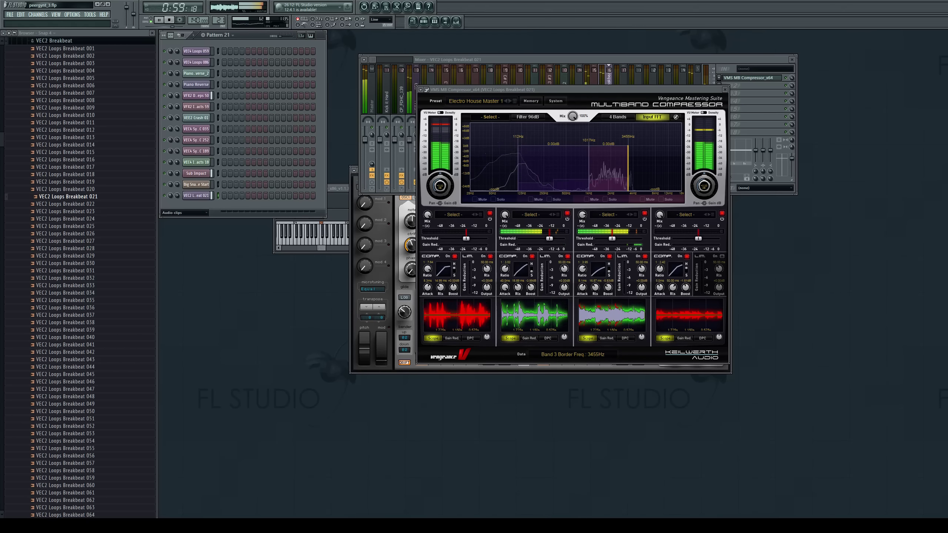
key("space")
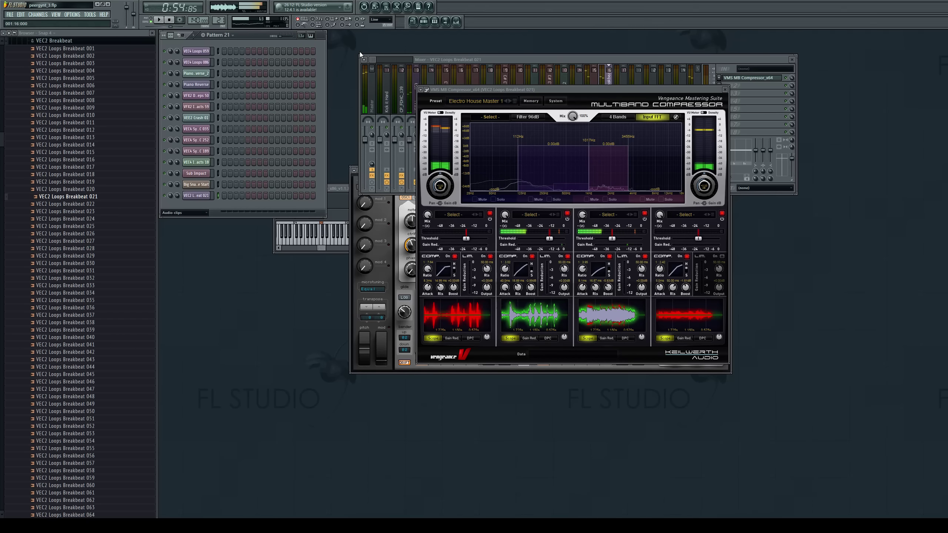
Audition the VEC2 Breakbeat samples from Breakbeat 037 onward as alternatives to Breakbeat 021
left_click(424, 24)
left_click(112, 317)
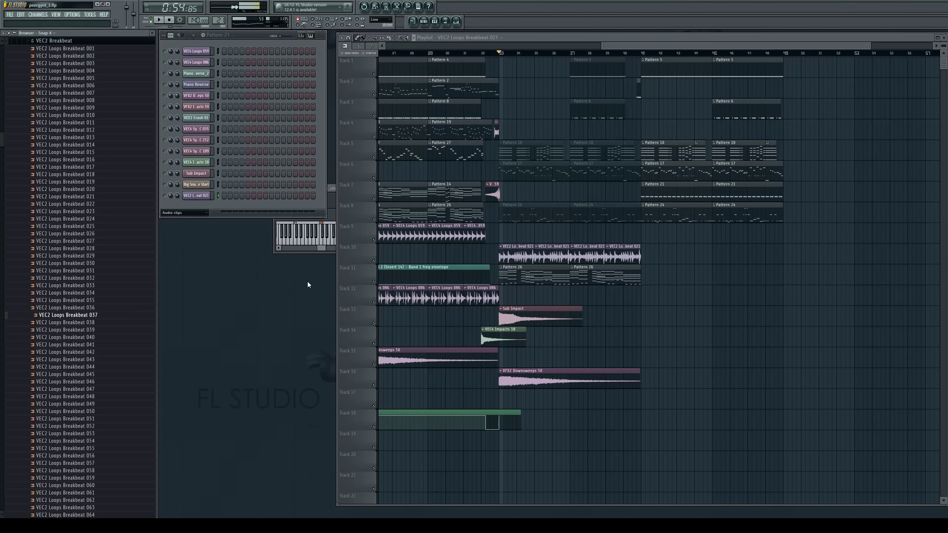
key("Down")
key("Down")
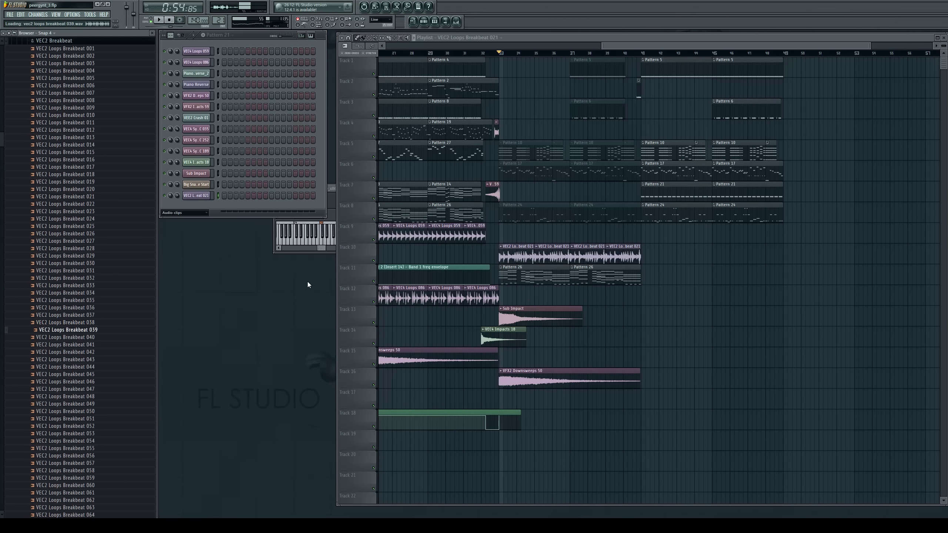
key("Down")
key("Down")
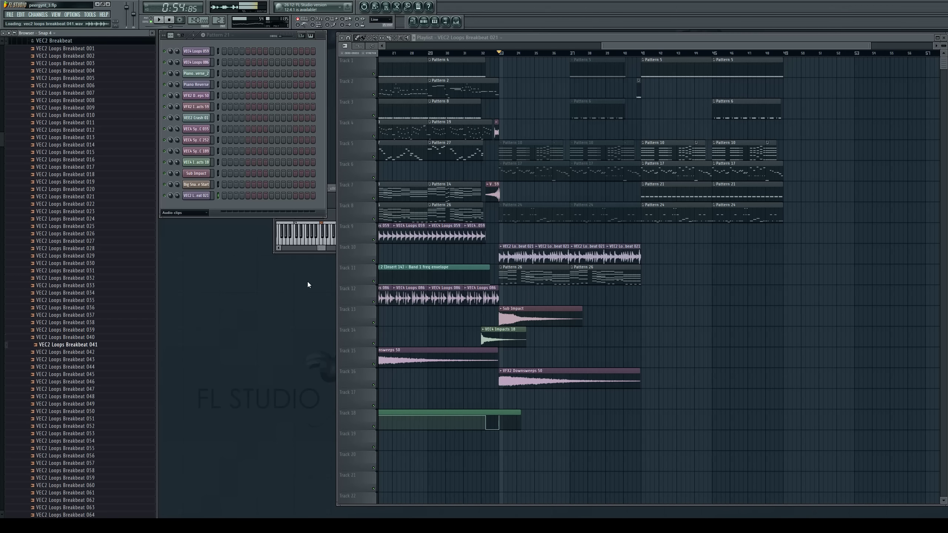
key("Down")
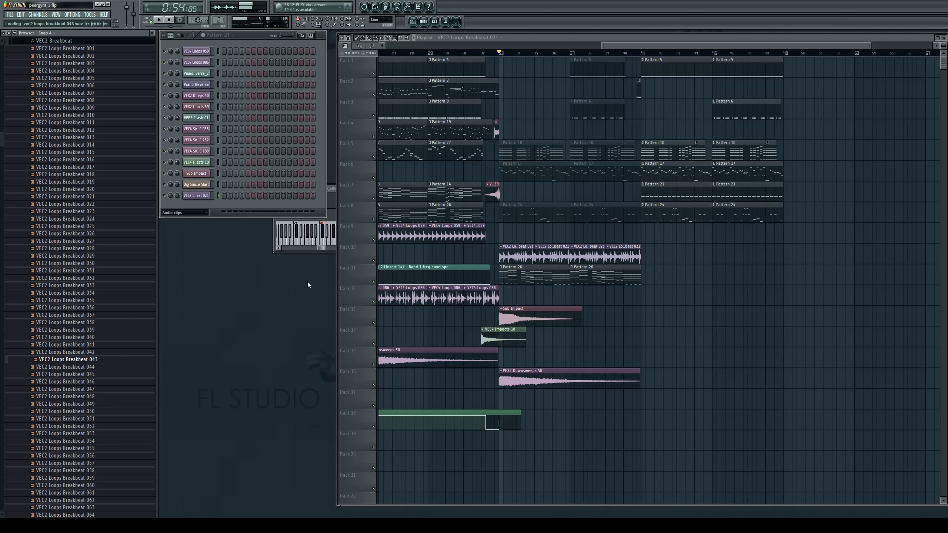
key("Down")
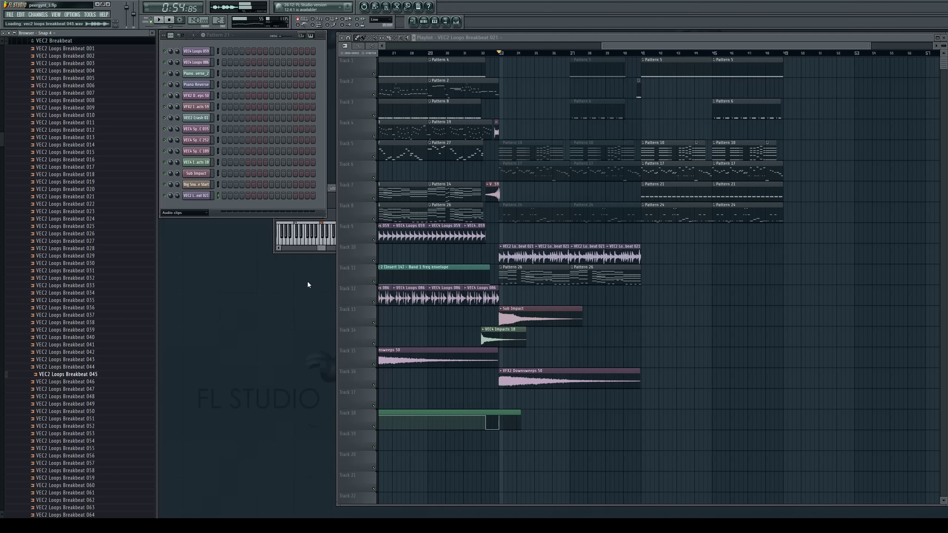
key("Down")
key("Down")
key("Down")
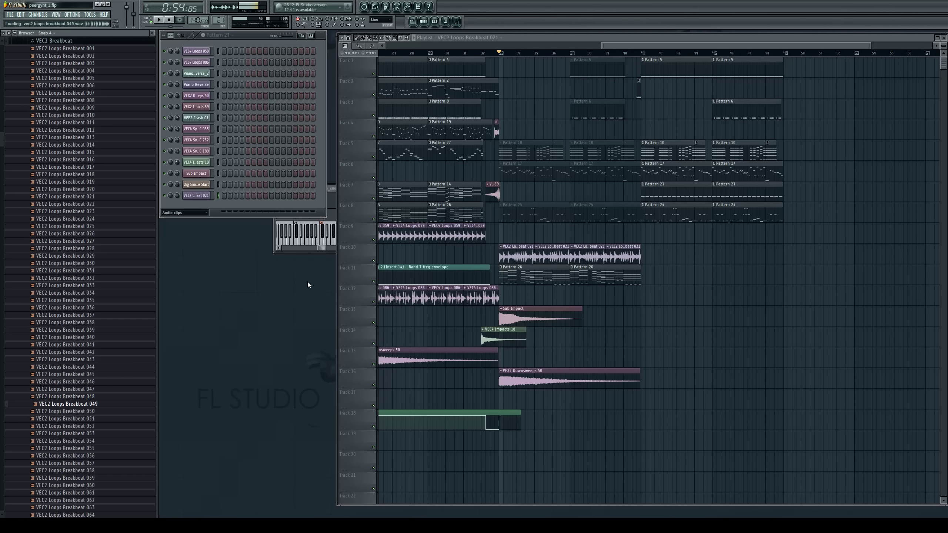
key("Down")
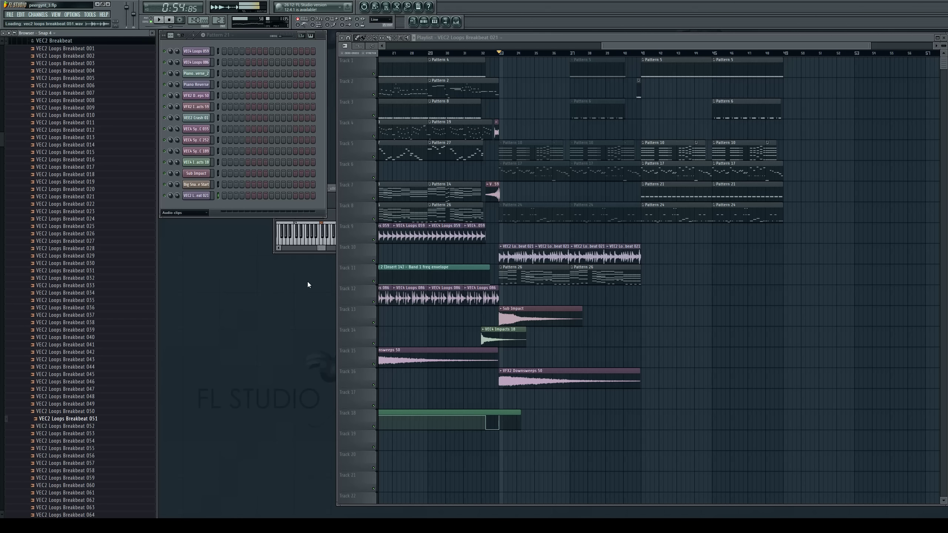
Replace the loop in the Track 10 clips with VEC2 Loops Breakbeat 056, keeping each clip one bar long
key("Down")
key("Down")
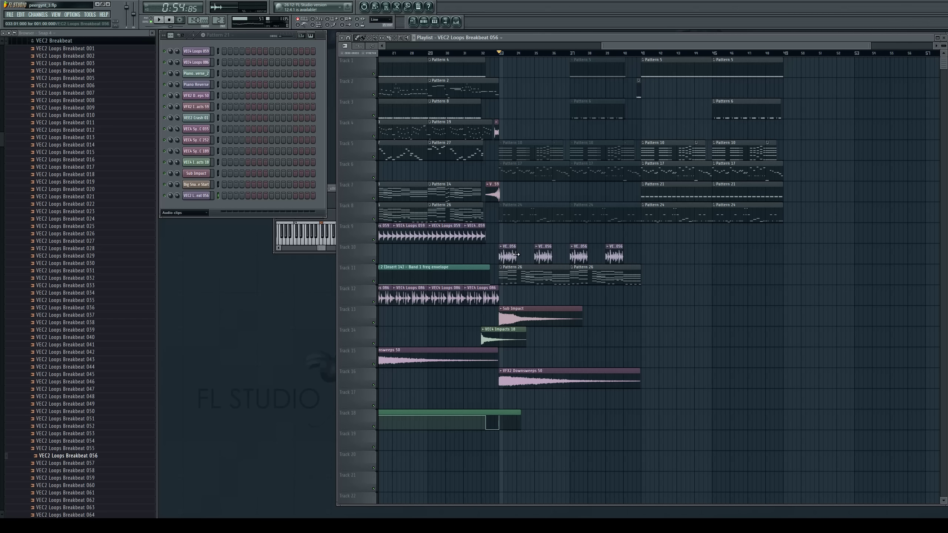
left_click_drag(534, 262, 534, 263)
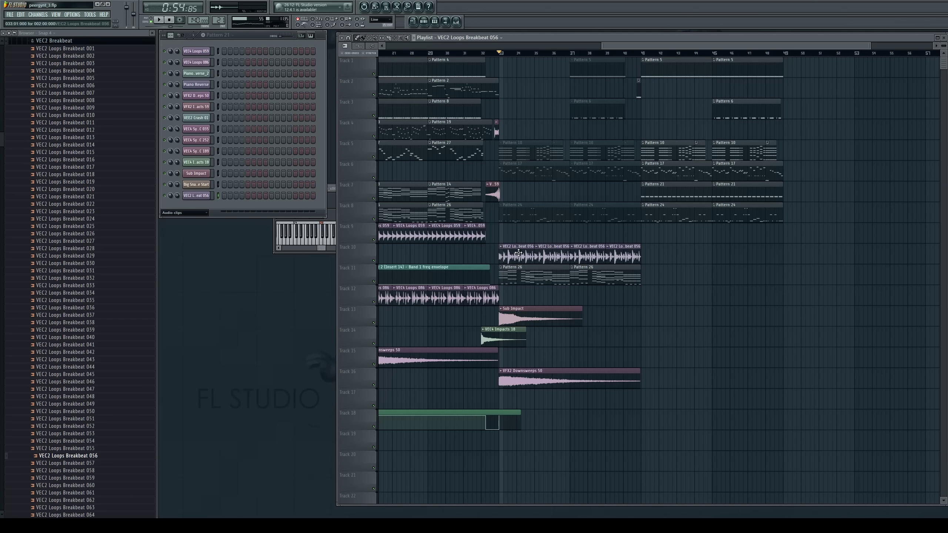
left_click_drag(532, 258, 517, 258)
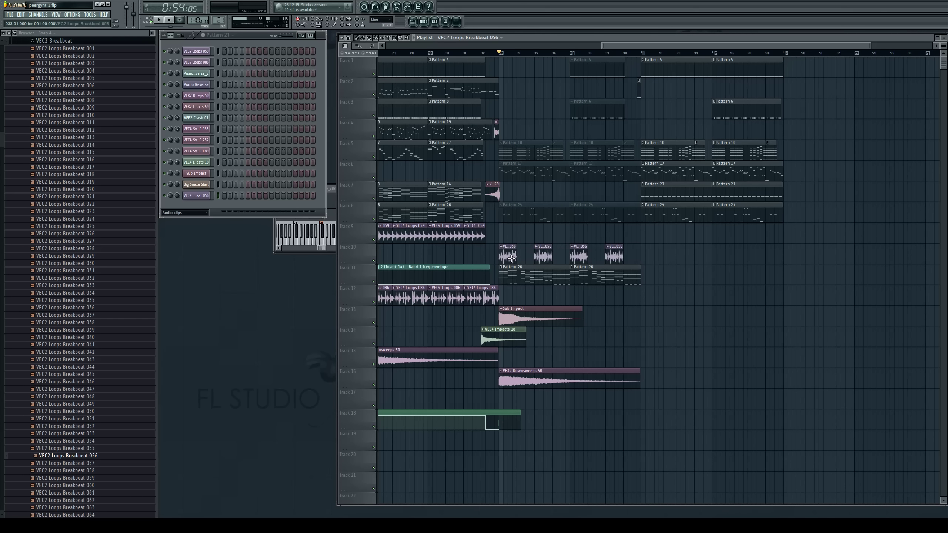
Fill the gaps between the Breakbeat 056 clips on Track 10 with one-bar copies up to bar 41
left_click(560, 257)
left_click(596, 256)
key("space")
left_click(624, 255)
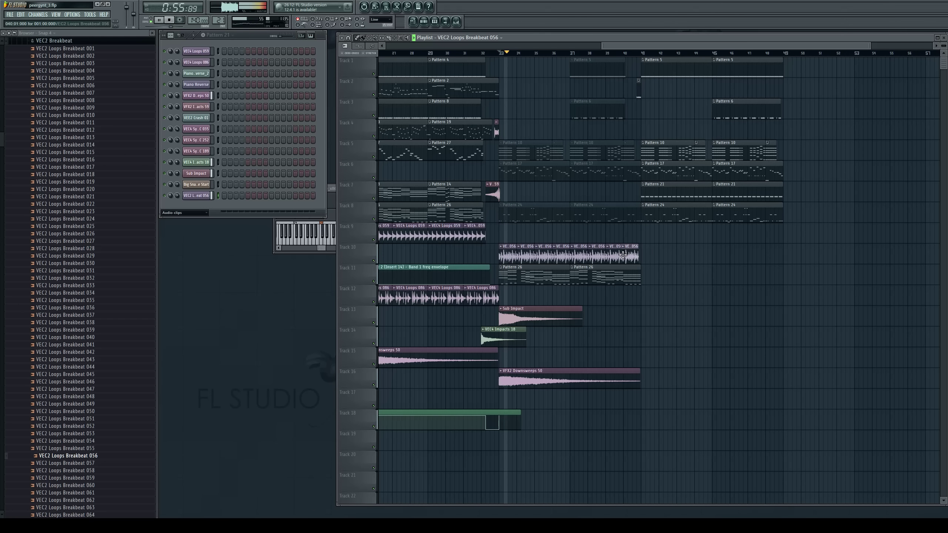
left_click_drag(623, 255, 625, 255)
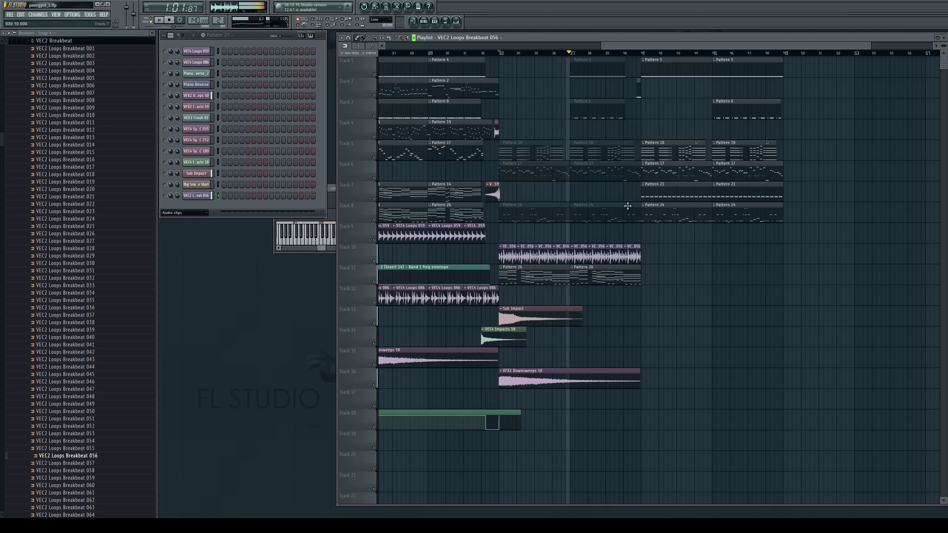
Add four chord notes at the start of bar 2 in Pattern 26's Play #2 part, matching the pitches of the chord that follows
double_click(539, 275)
key("space")
left_click(255, 338)
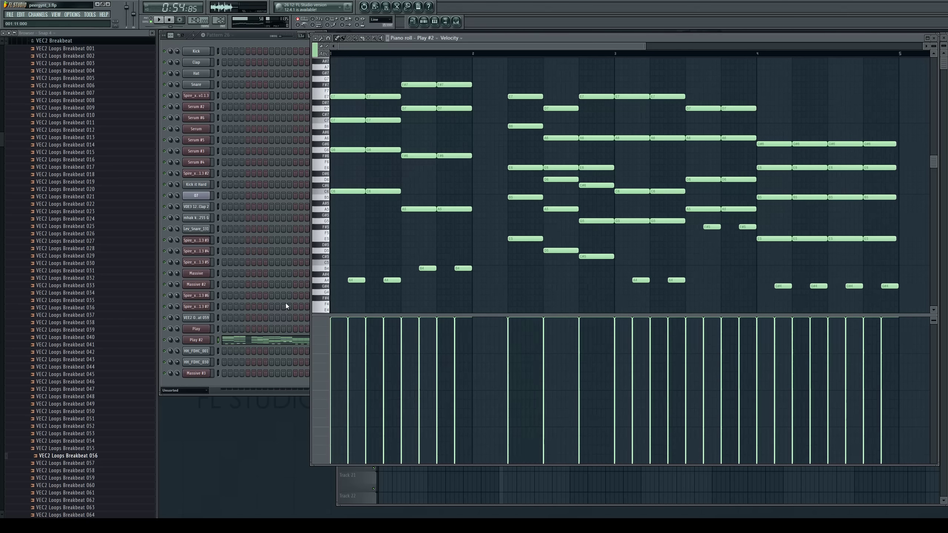
left_click(472, 97)
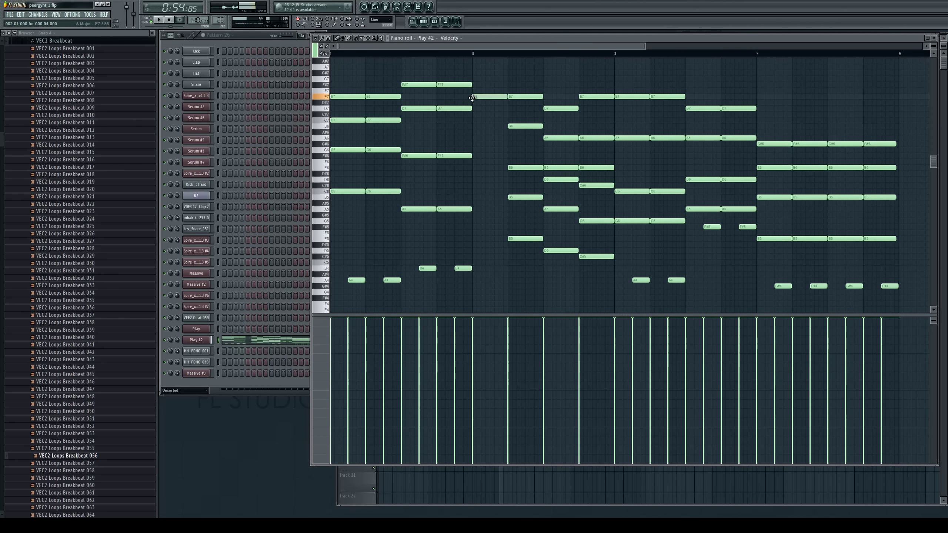
left_click(478, 126)
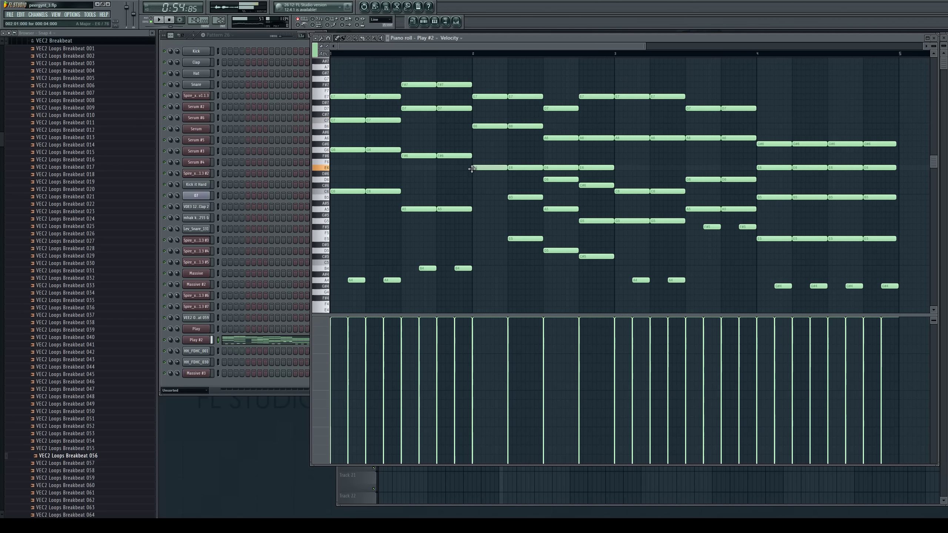
left_click(478, 239)
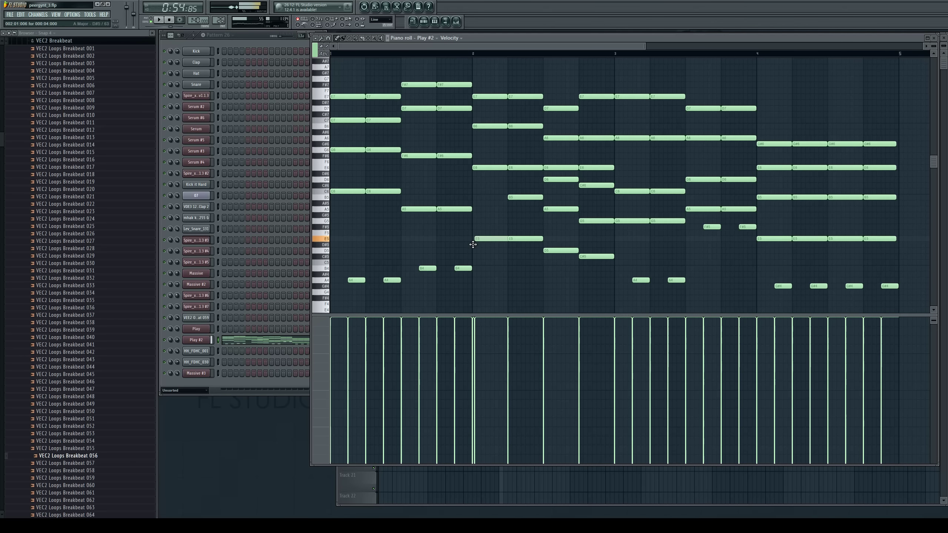
Play the song from bar 33 to hear the revised chords, and close the piano roll
key("space")
left_click_drag(622, 128, 748, 145)
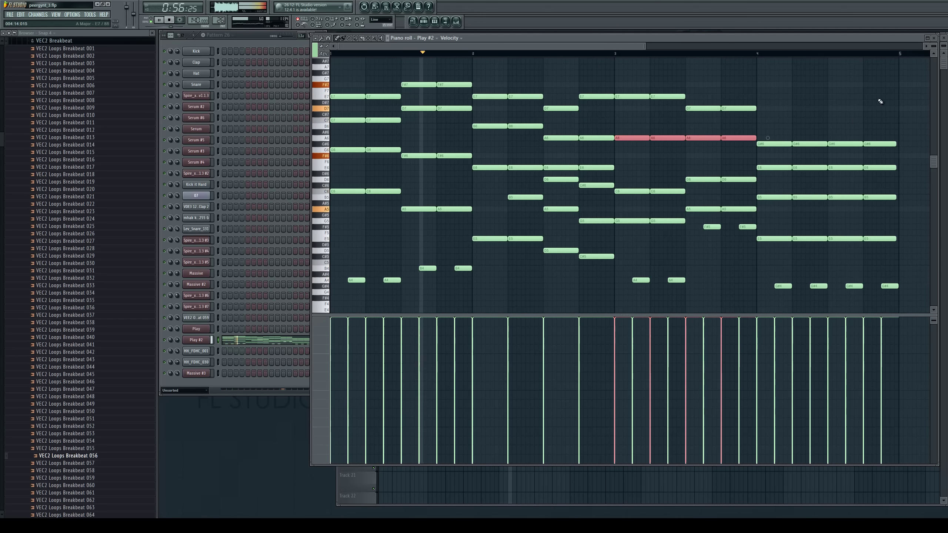
left_click(934, 38)
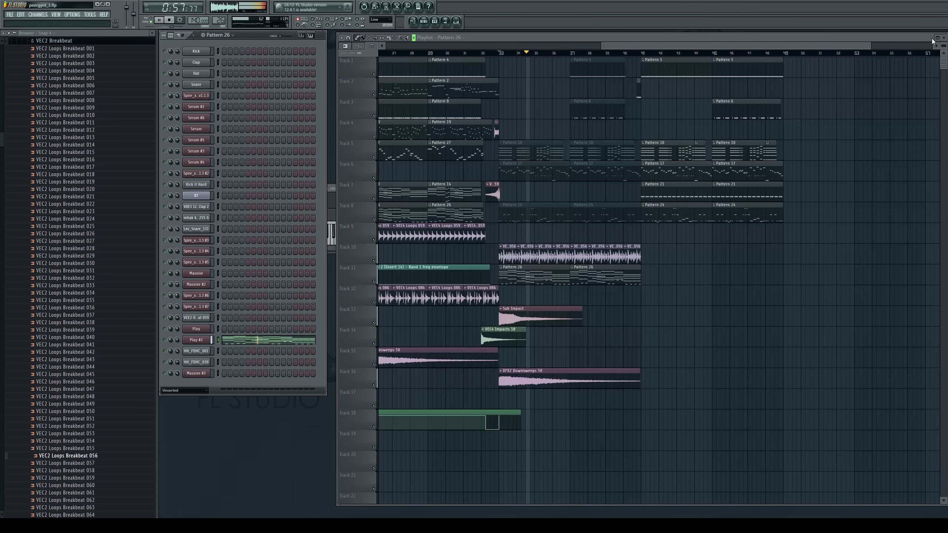
right_click(721, 301)
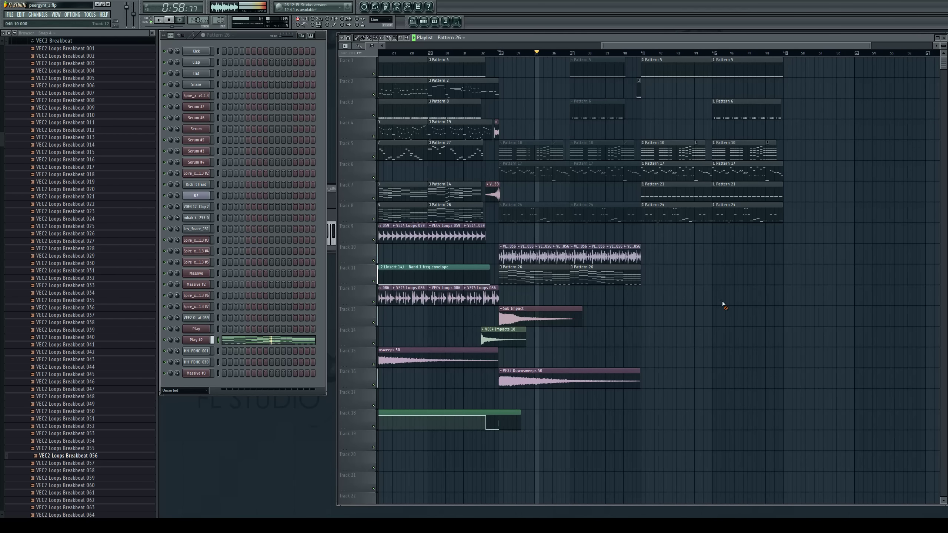
left_click(359, 46)
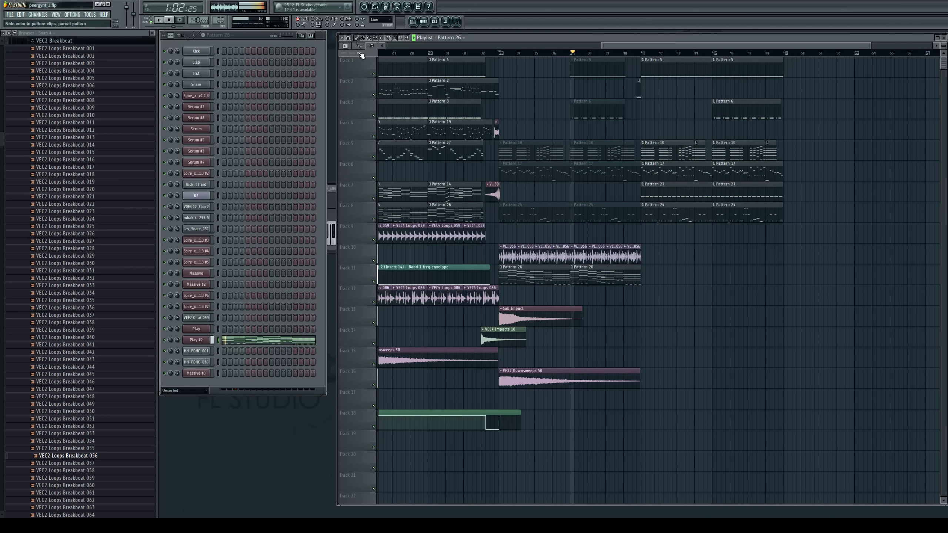
left_click(351, 48)
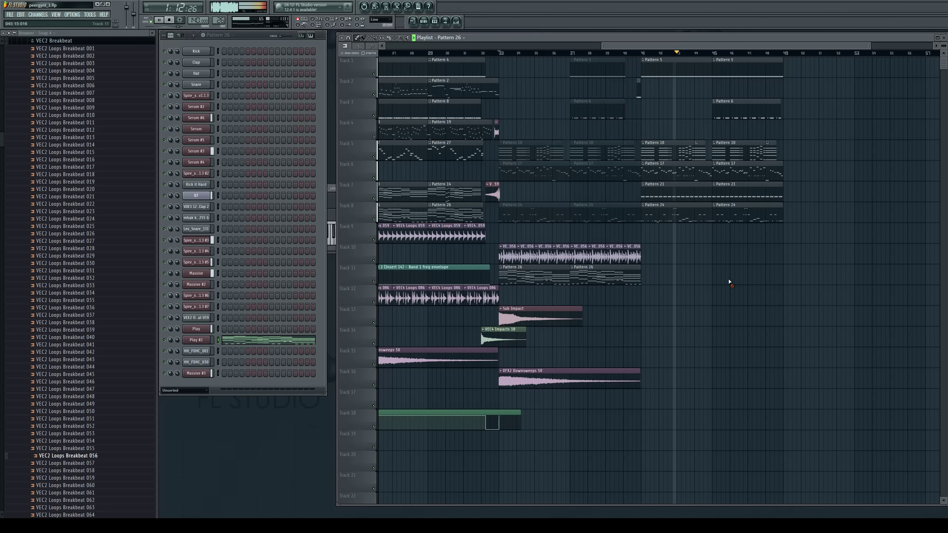
Stop playback and audition the VEC2 Trance Sweeps 29, 28 and 27 samples from the VEC2 FX folder
scroll(44, 149, "up", 7)
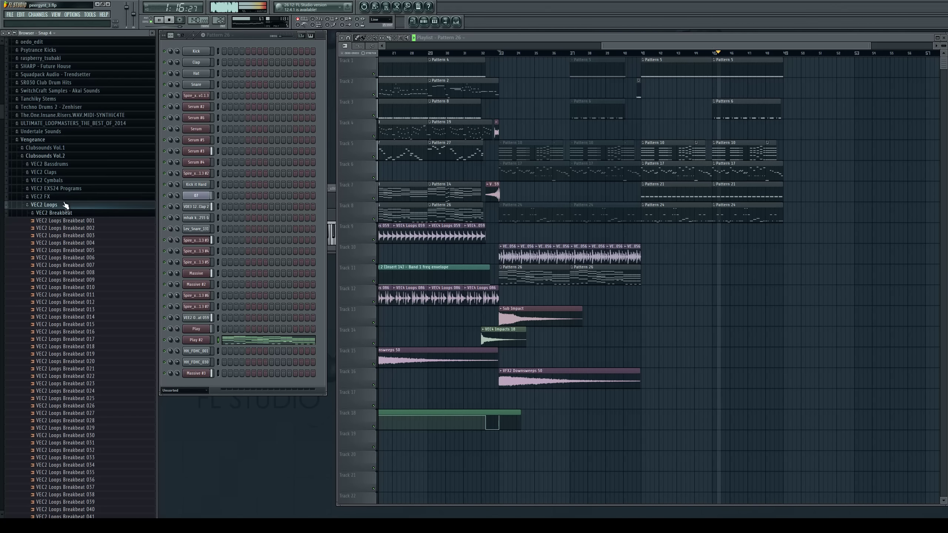
left_click(75, 197)
key("space")
left_click(50, 58)
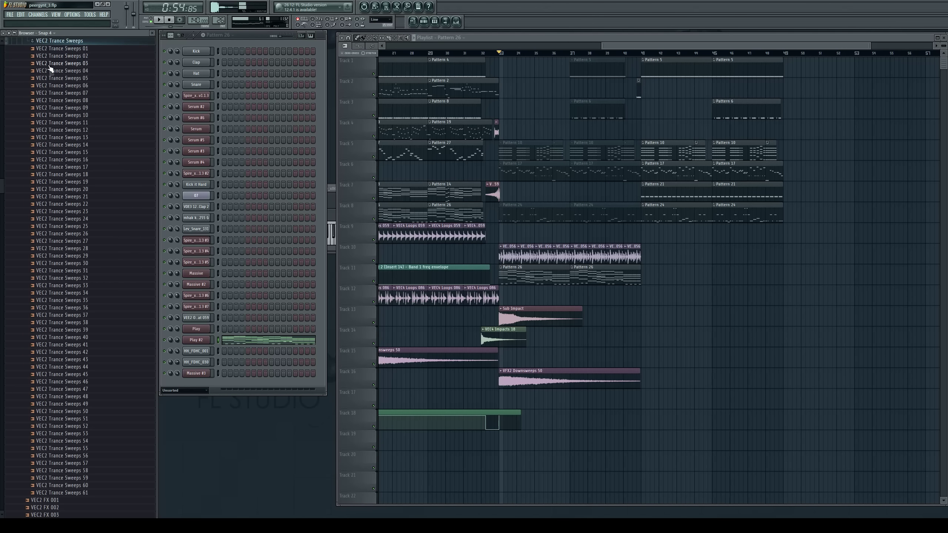
left_click(96, 243)
left_click(100, 256)
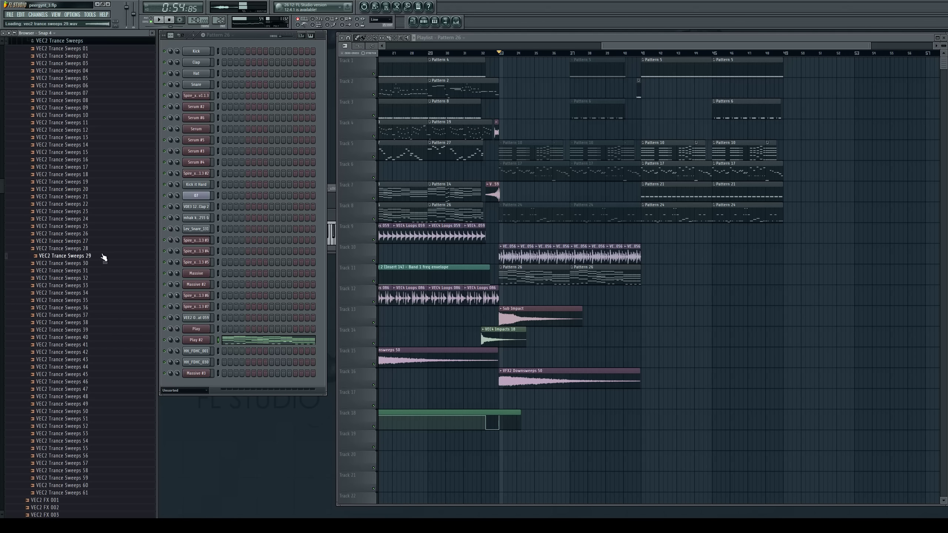
left_click(100, 250)
left_click(103, 243)
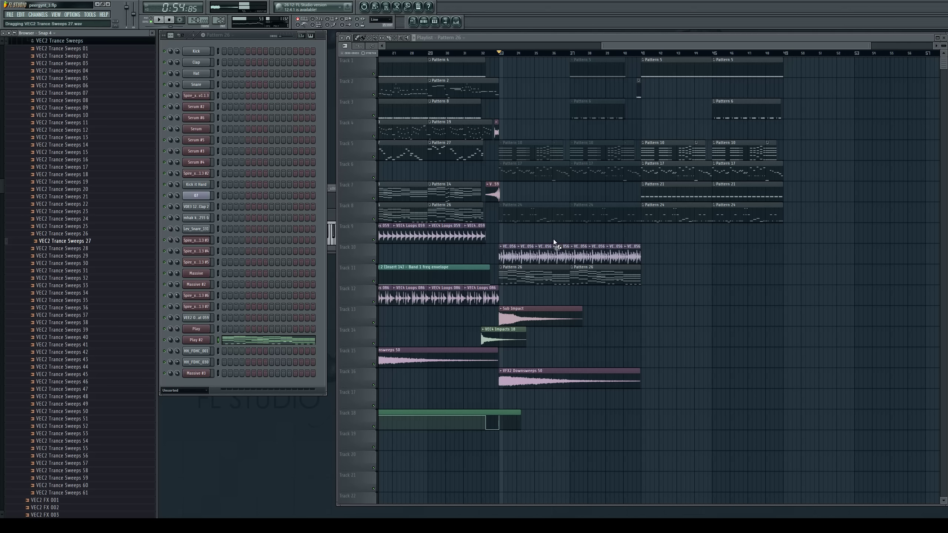
Collapse the Clubsounds Vol.2 sample folders and open Clubsounds Vol.4
scroll(81, 123, "up", 5)
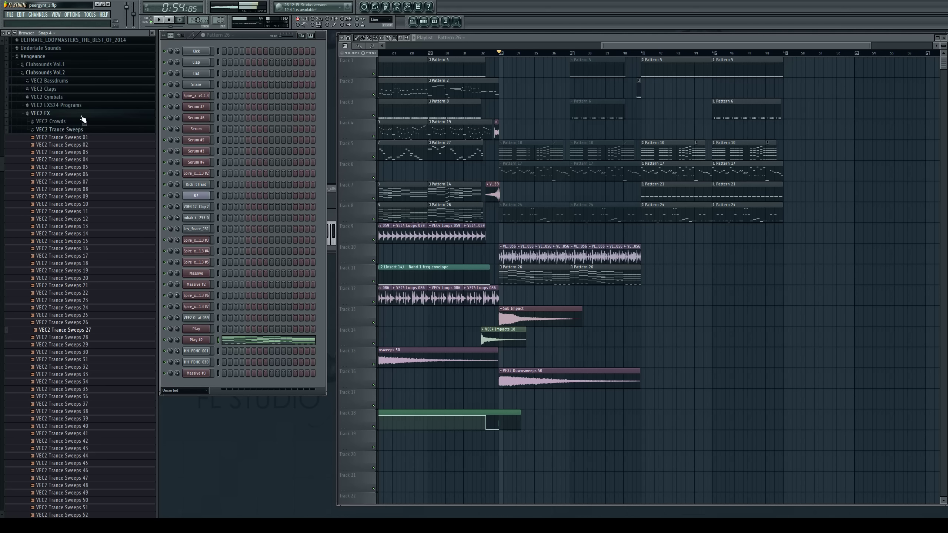
left_click(64, 114)
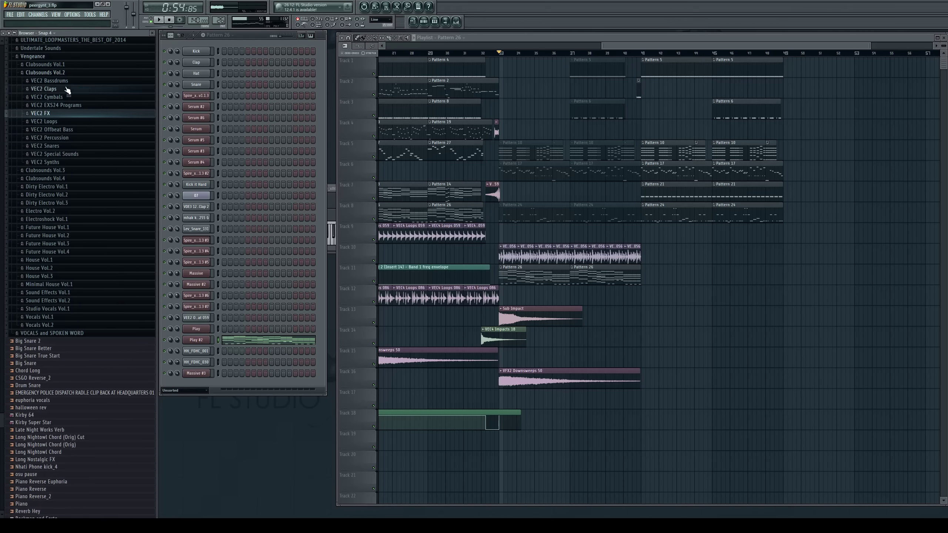
left_click(66, 73)
left_click(67, 90)
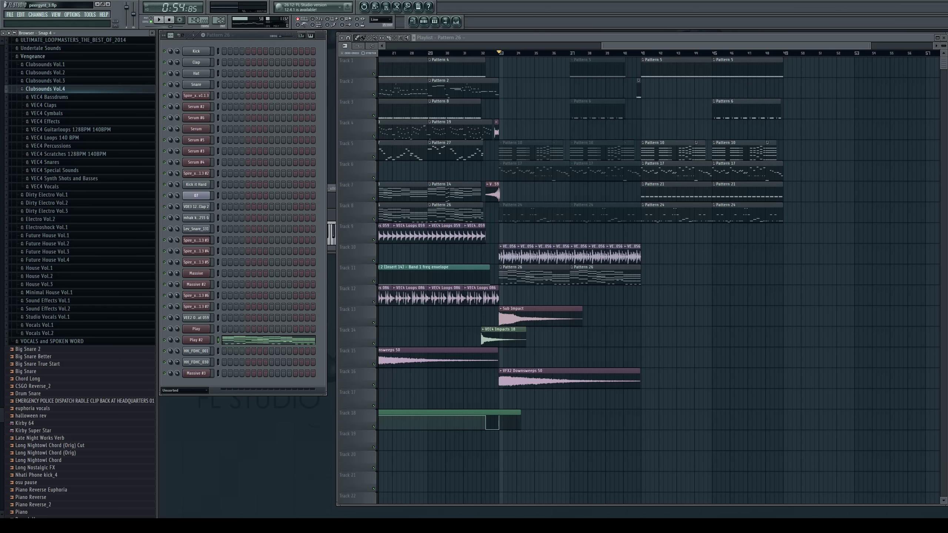
Play the song from bar 1 and bring the start of the arrangement into view
key("space")
left_click(170, 20)
key("space")
left_click_drag(638, 47, 425, 47)
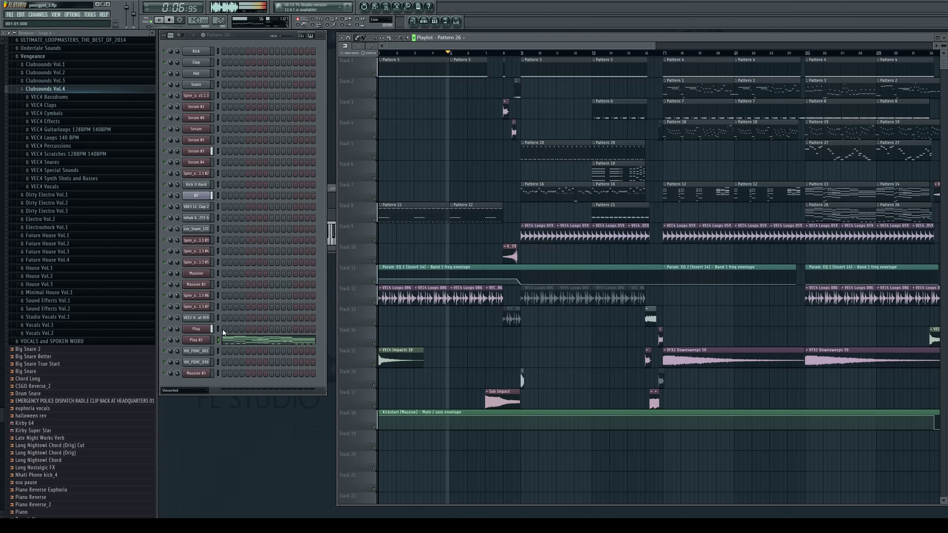
Place three consecutive one-bar Breakbeat 056 clips on Track 6 from bar 5 to bar 8
left_click_drag(546, 46, 378, 43)
left_click(705, 252)
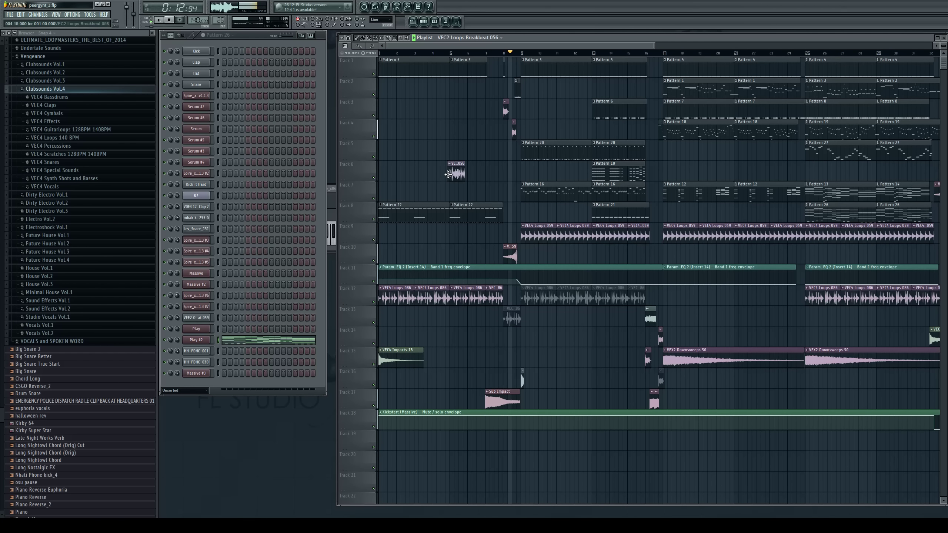
left_click(453, 173)
left_click(469, 174)
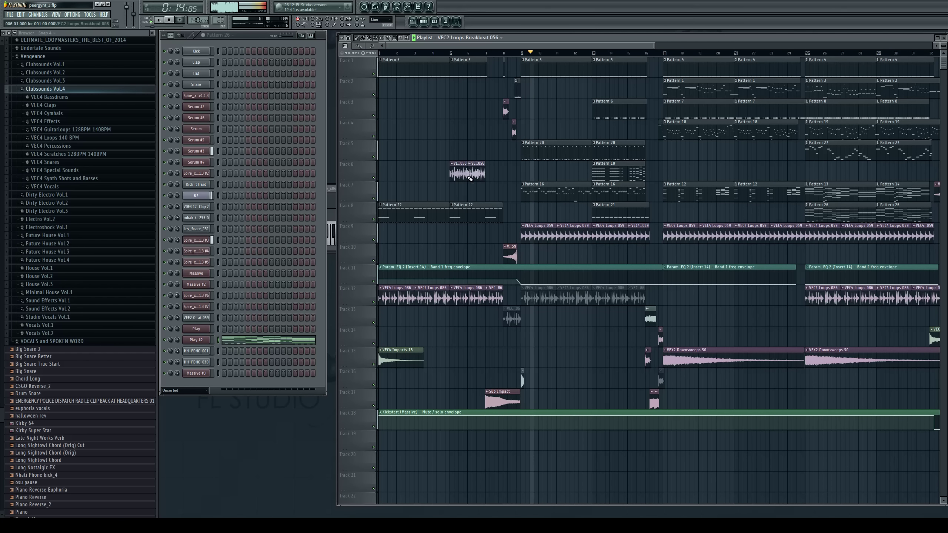
left_click(484, 174)
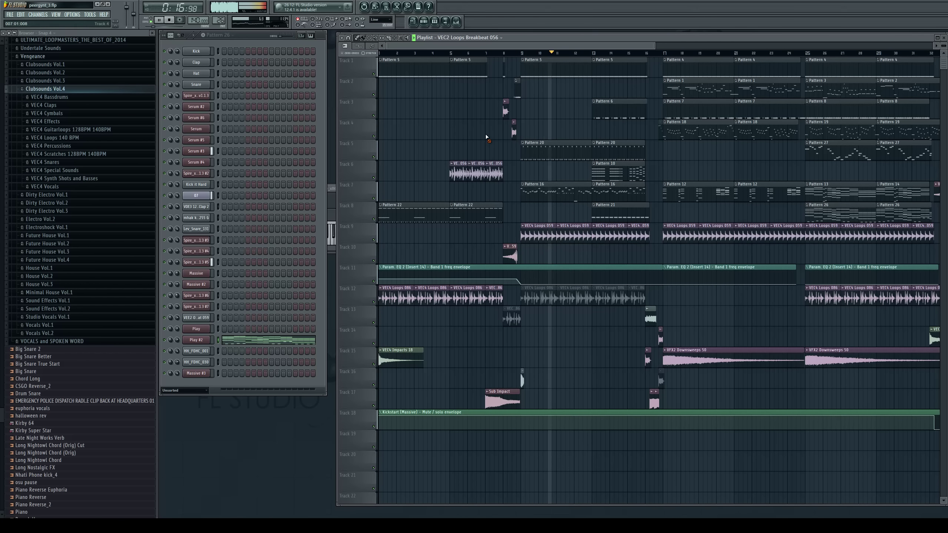
Listen through the arrangement from the intro towards bar 33, following the playhead in the playlist
left_click_drag(533, 49, 576, 55)
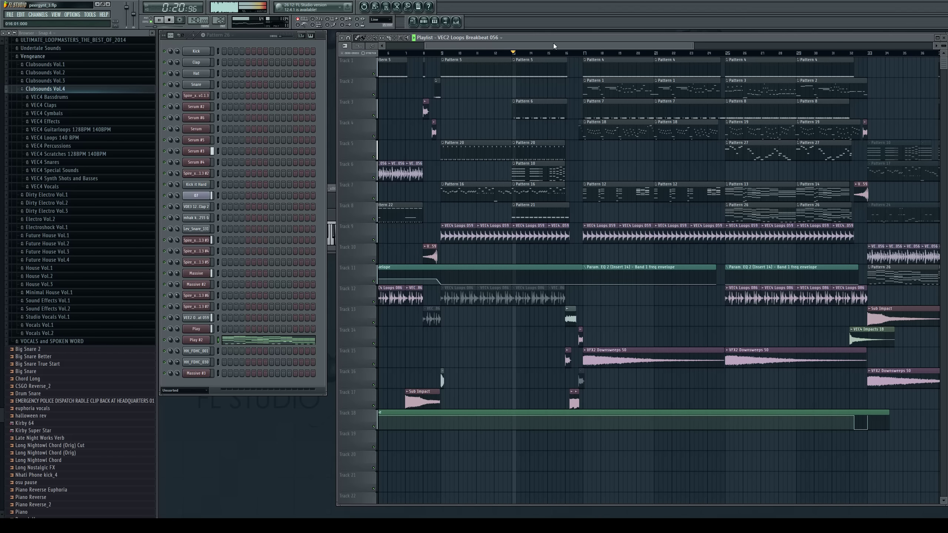
left_click_drag(548, 44, 564, 48)
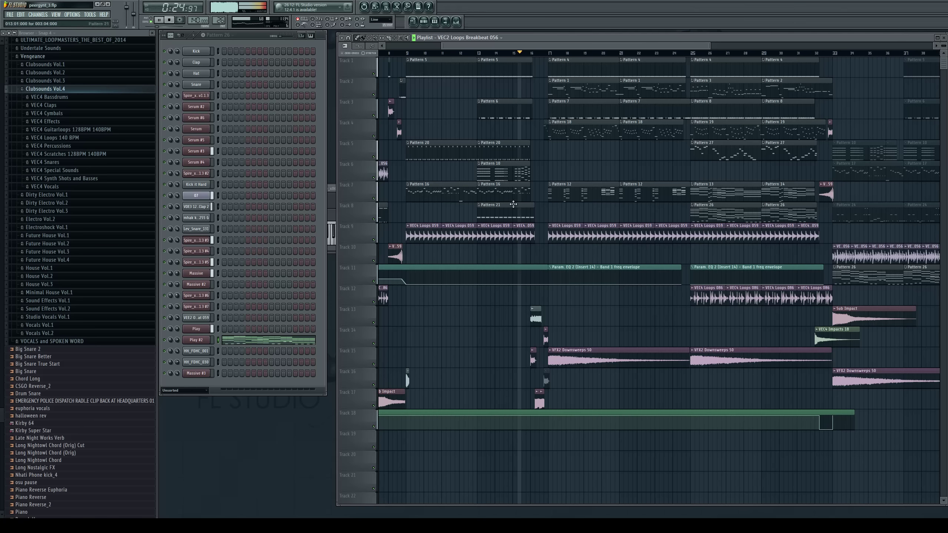
left_click_drag(582, 43, 613, 51)
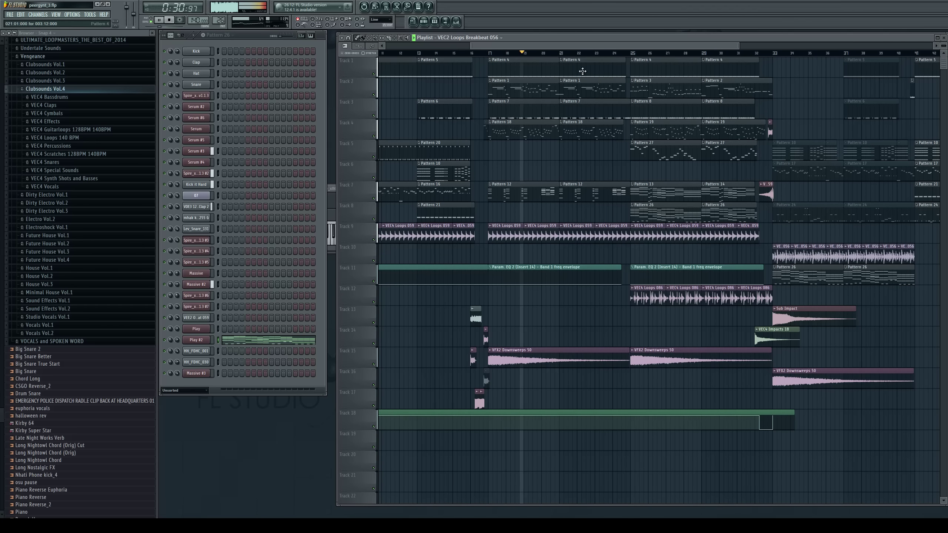
left_click_drag(612, 45, 648, 53)
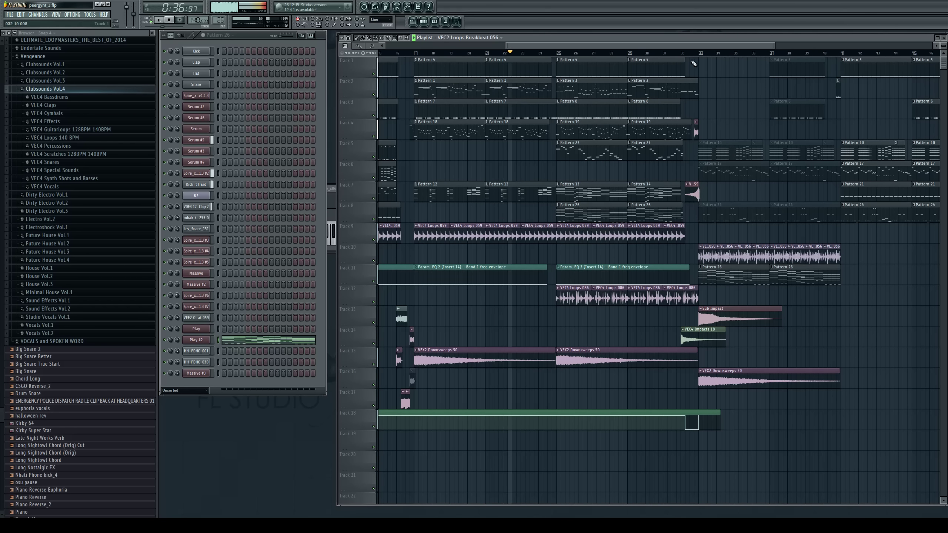
left_click_drag(702, 44, 722, 48)
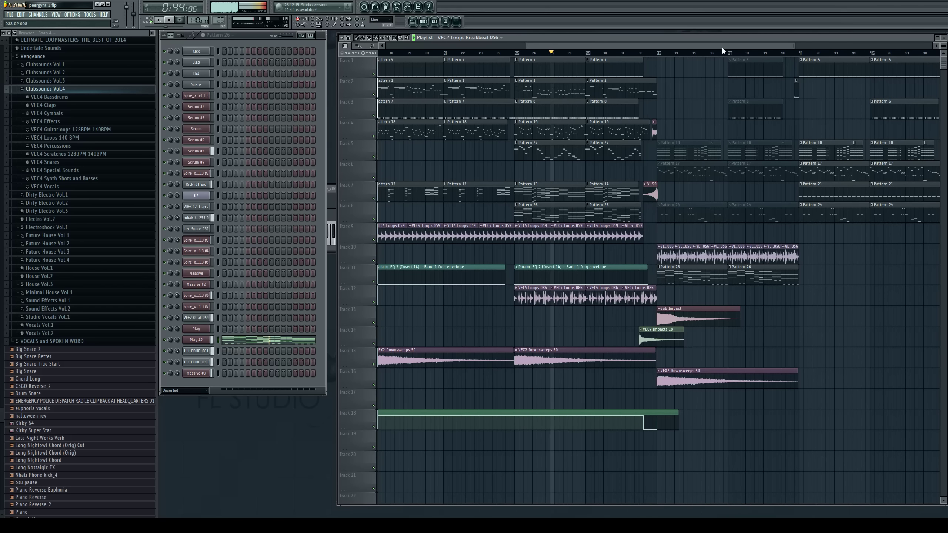
left_click_drag(722, 48, 737, 51)
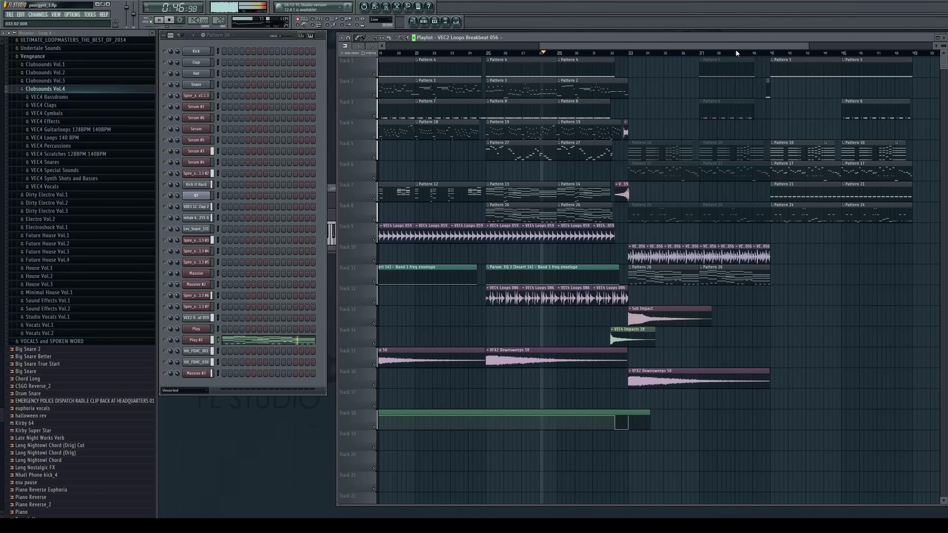
left_click_drag(736, 50, 786, 62)
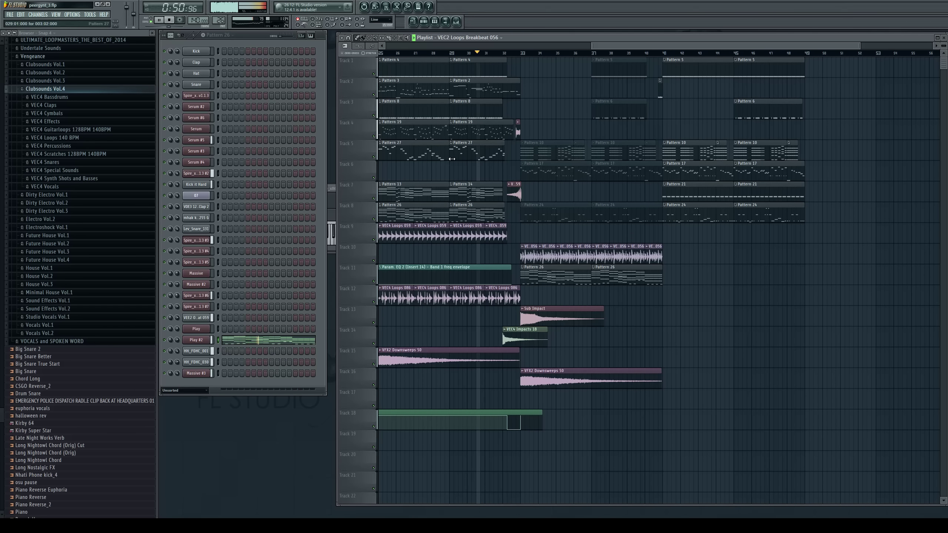
Make Pattern 27 the active pattern while the section from bar 33 plays
left_click_drag(453, 158, 455, 158)
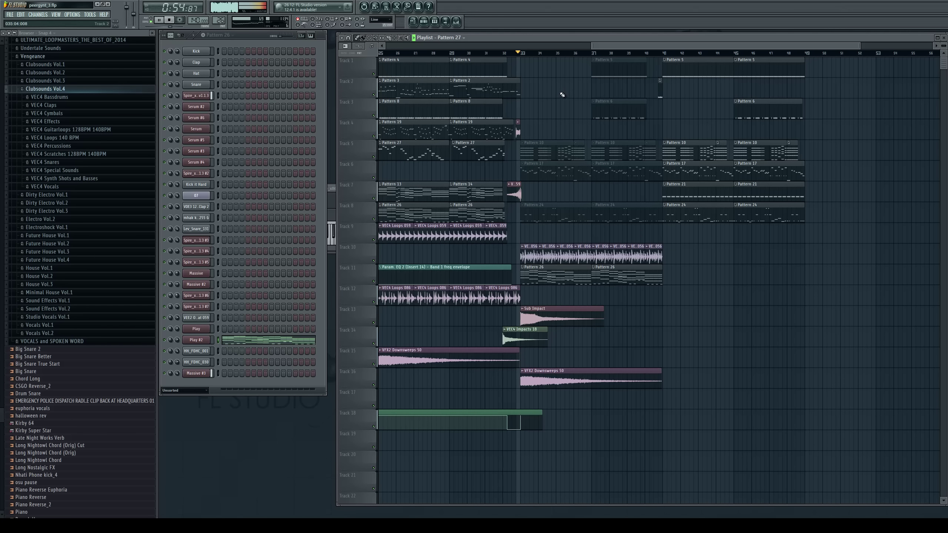
left_click_drag(602, 45, 626, 45)
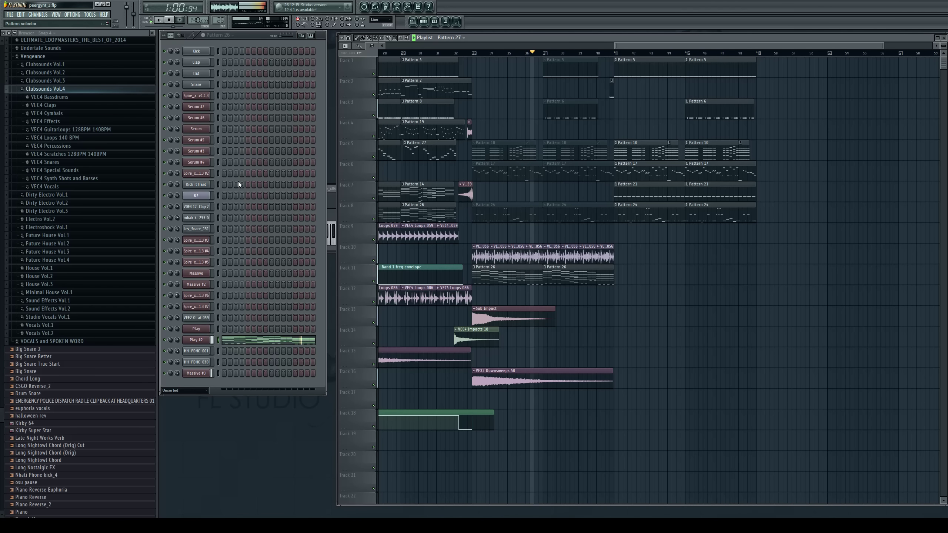
scroll(219, 20, "up", 1)
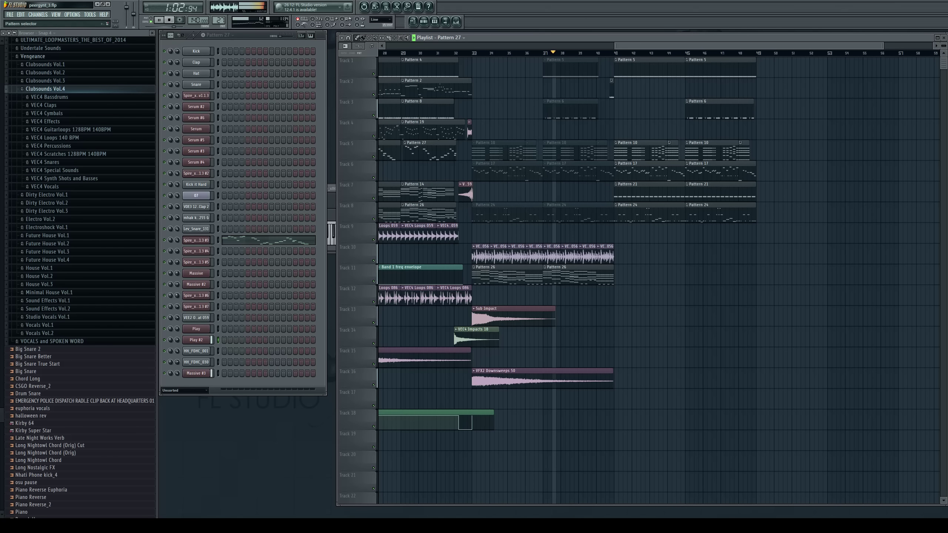
Make Pattern 28 the active pattern and place a copy of the VEC4 Impacts clip on Track 12 at bar 40
scroll(220, 20, "up", 1)
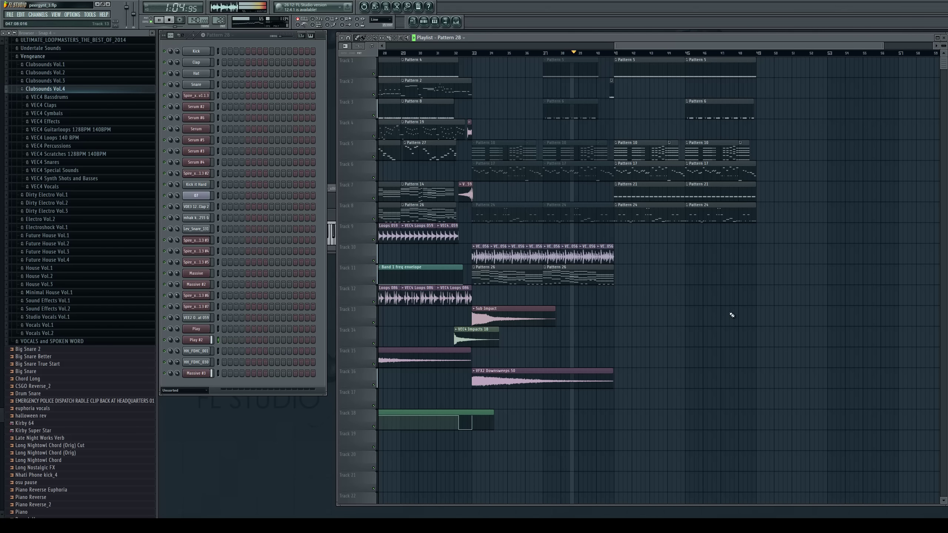
left_click(496, 337)
left_click(600, 299)
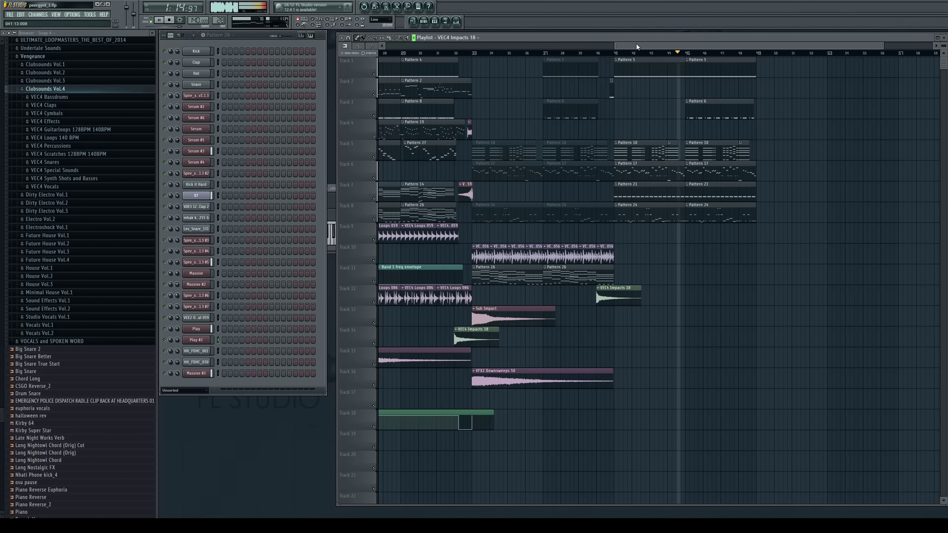
Play the song from bar 32, stop it, and delete the Sub Impact clip from Track 13 at bar 33
left_click(455, 53)
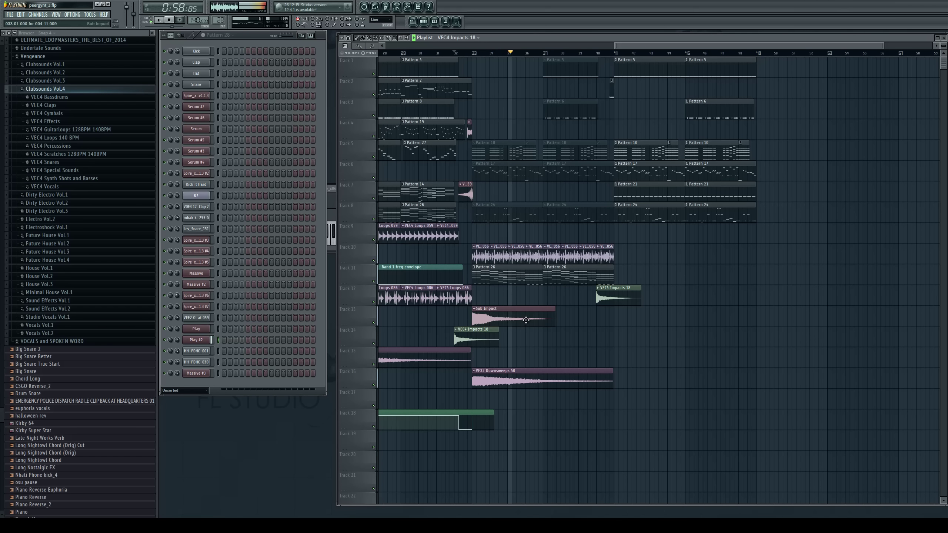
key("space")
right_click(504, 308)
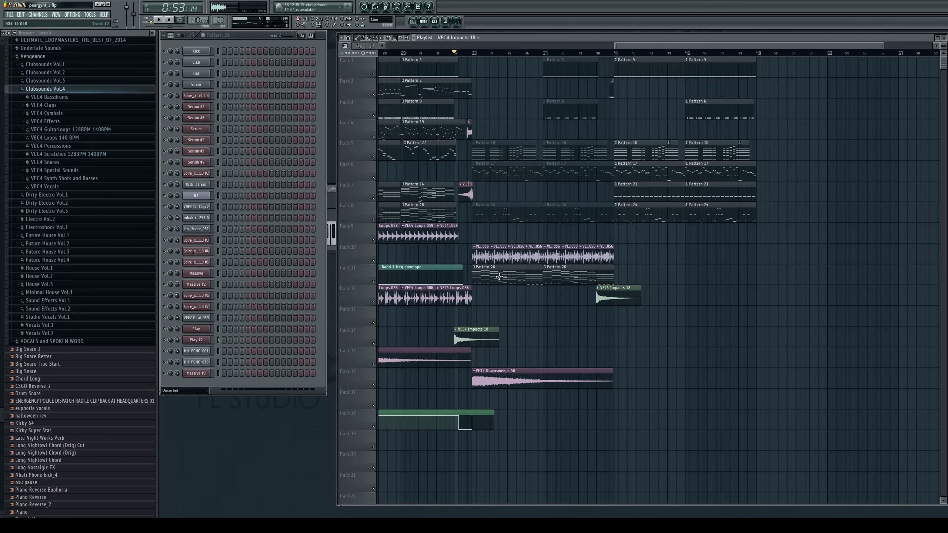
Audition the Serum and first Spire channels and clone the Spire channel
left_click(216, 129)
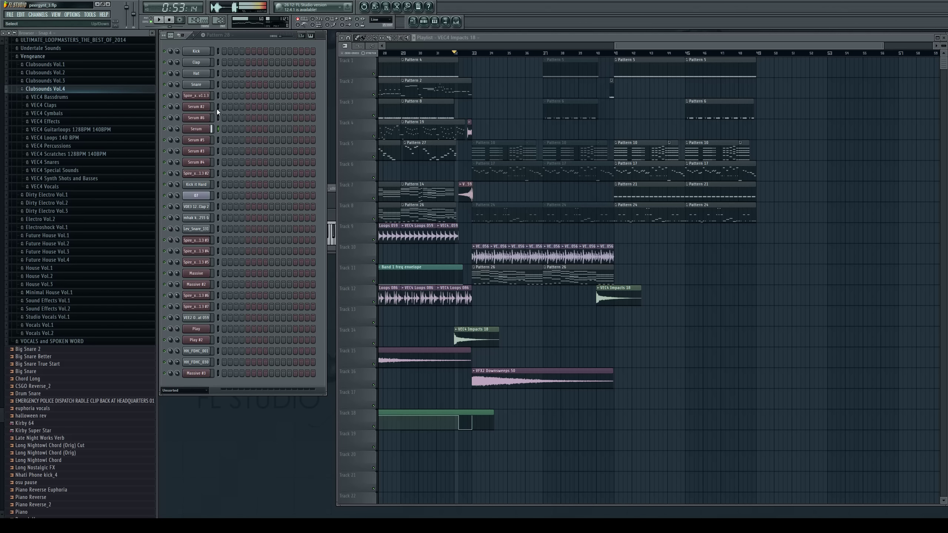
left_click(216, 96)
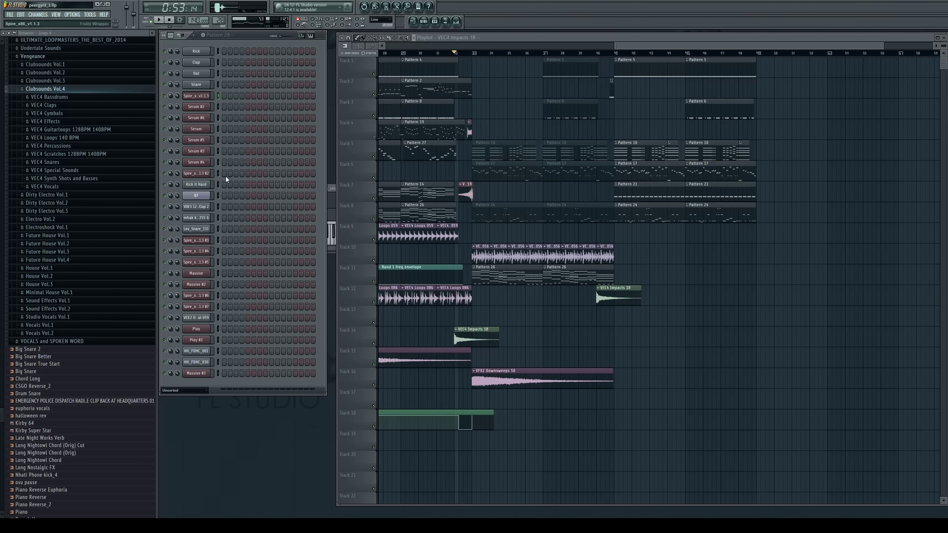
key("alt+c")
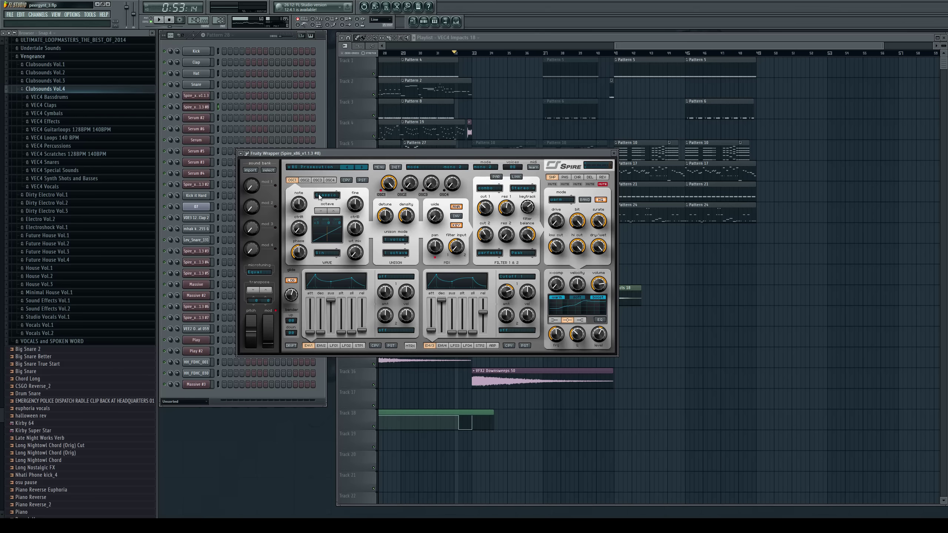
Step through the cloned Spire's presets, playing a test note on each, and close the synth on the chosen sound
left_click(319, 197)
left_click(269, 456)
key("v")
left_click(363, 168)
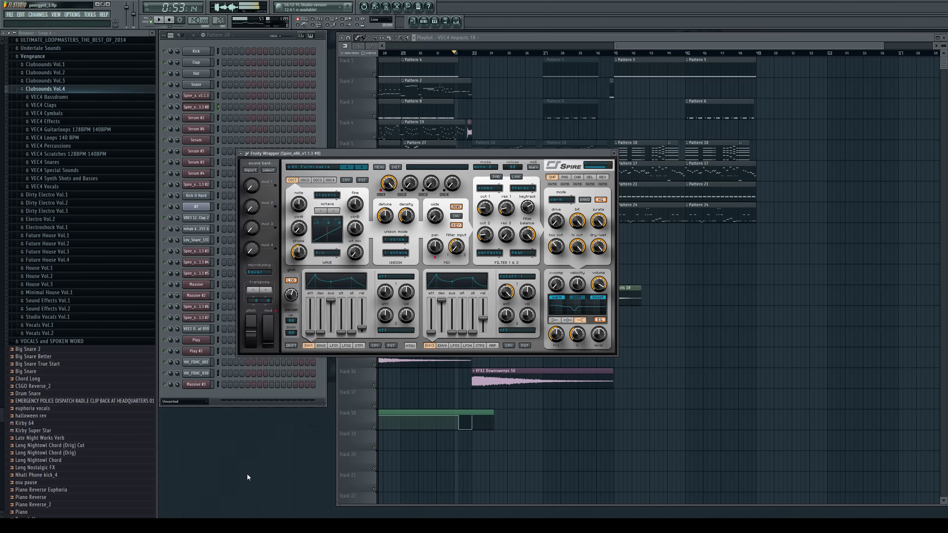
left_click(247, 474)
key("v")
left_click(362, 168)
left_click(303, 440)
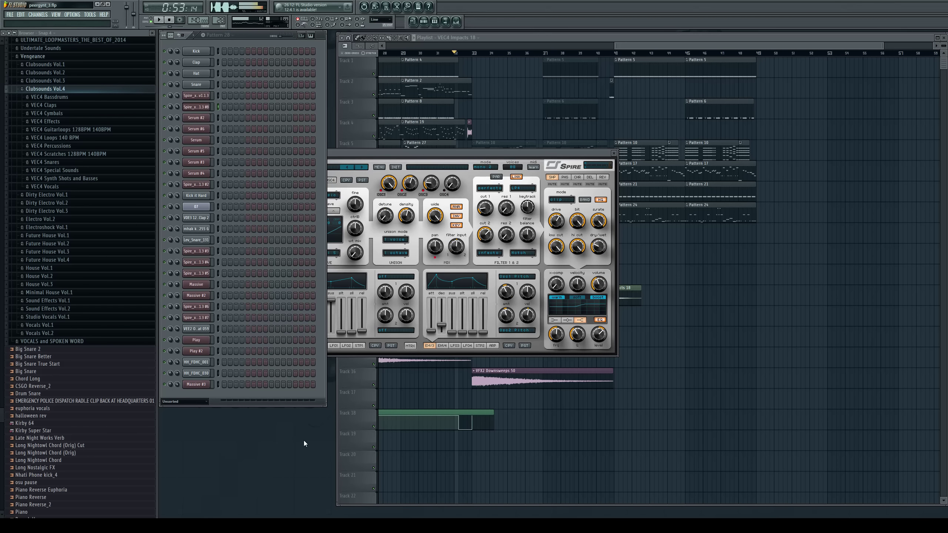
key("v")
left_click_drag(375, 152, 486, 121)
left_click(475, 136)
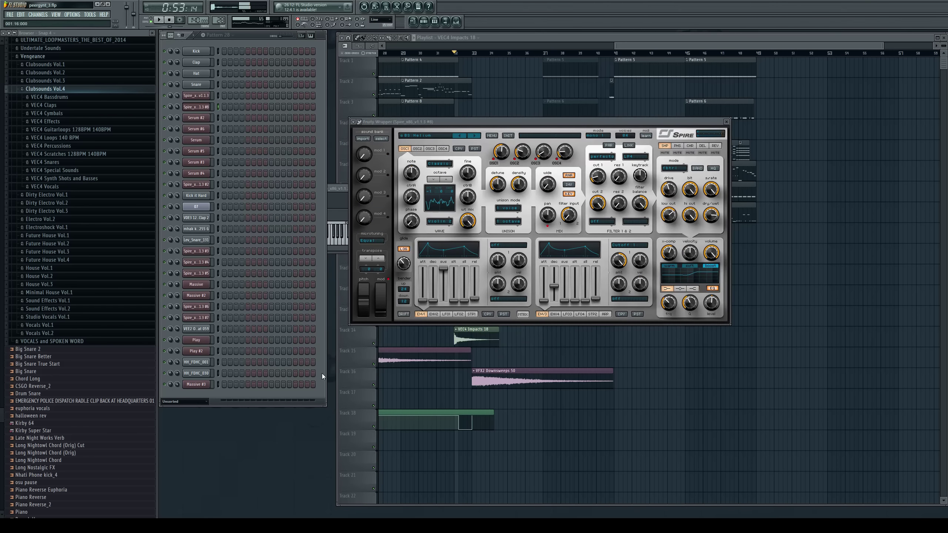
left_click(475, 136)
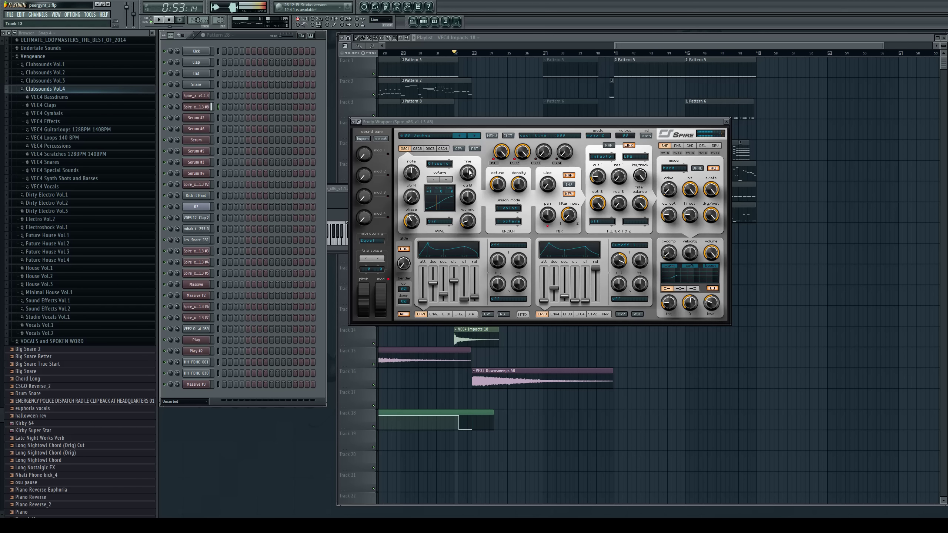
key("v")
right_click(862, 198)
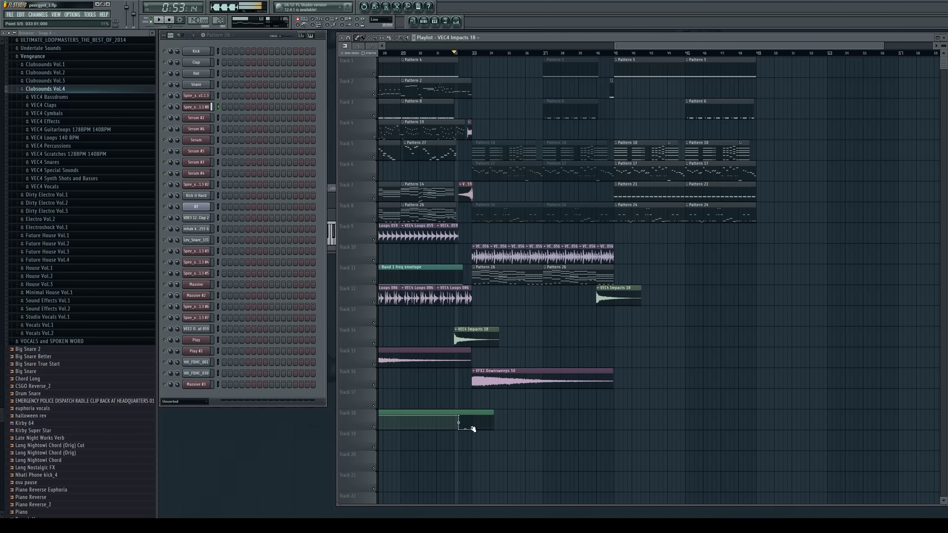
Move the Track 18 automation point from bar 33 to bar 41 and play the section to check it
left_click_drag(473, 429, 616, 436)
key("space")
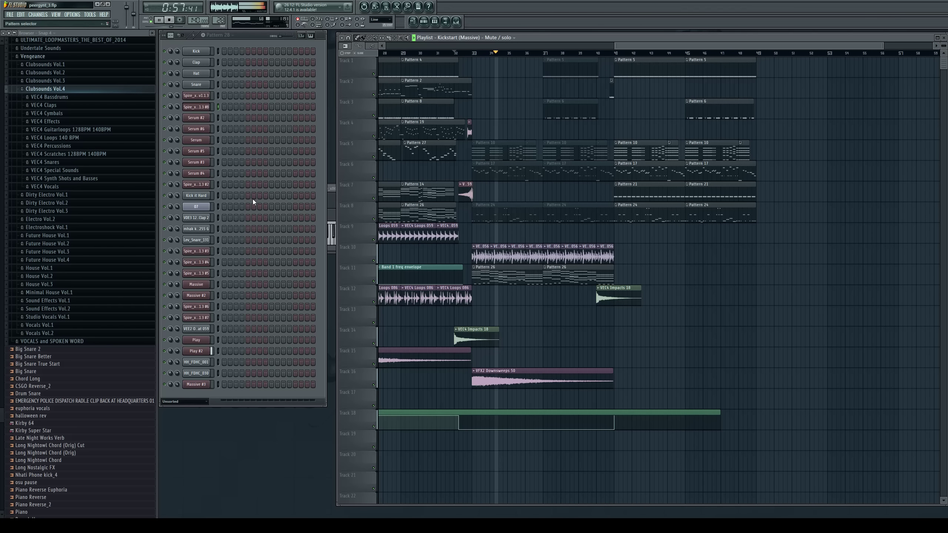
key("space")
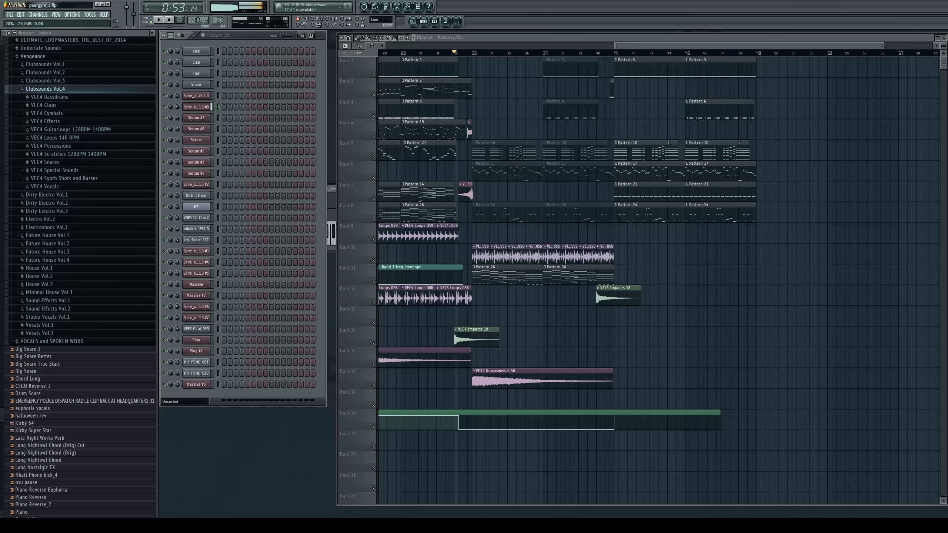
Place a Pattern 28 clip on Track 9 spanning bars 33 to 40 and briefly play the song from bar 33
left_click(479, 236)
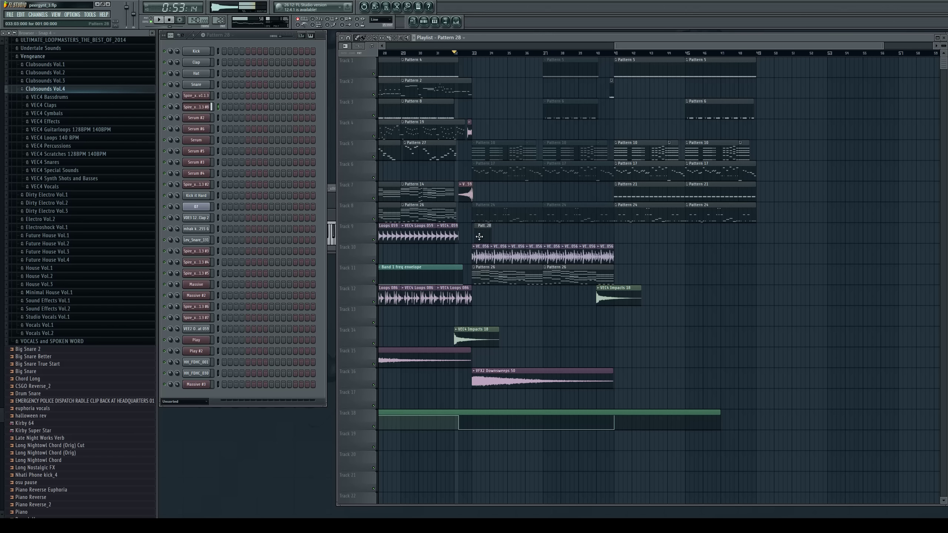
left_click_drag(489, 235, 614, 235)
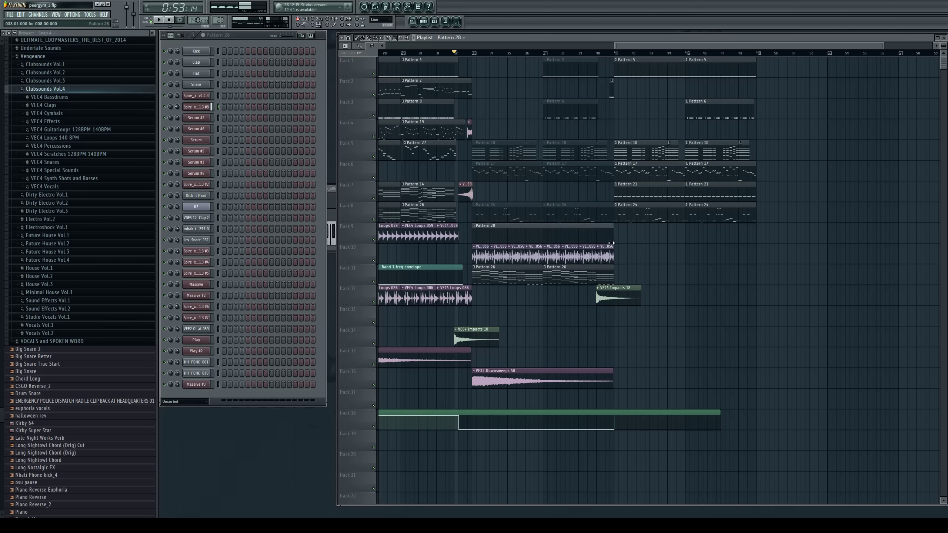
left_click(473, 53)
key("space")
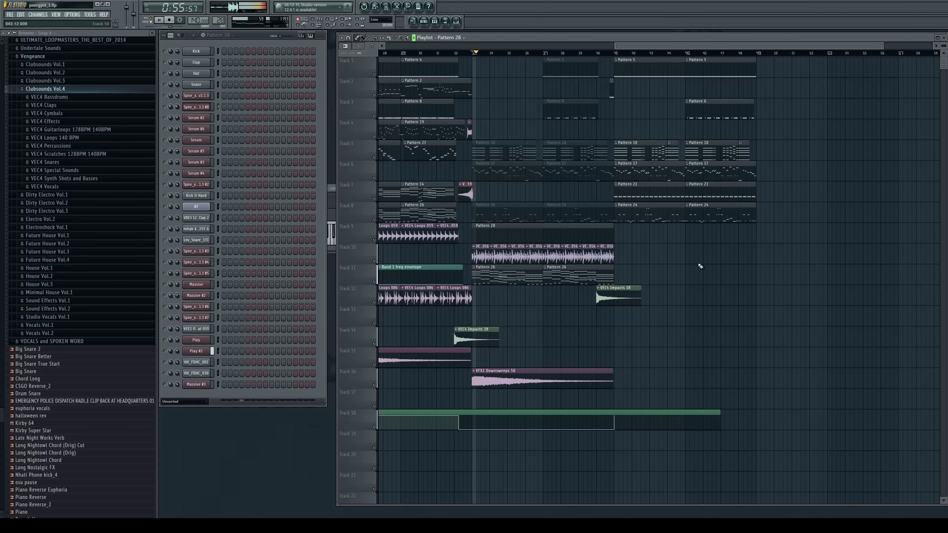
key("space")
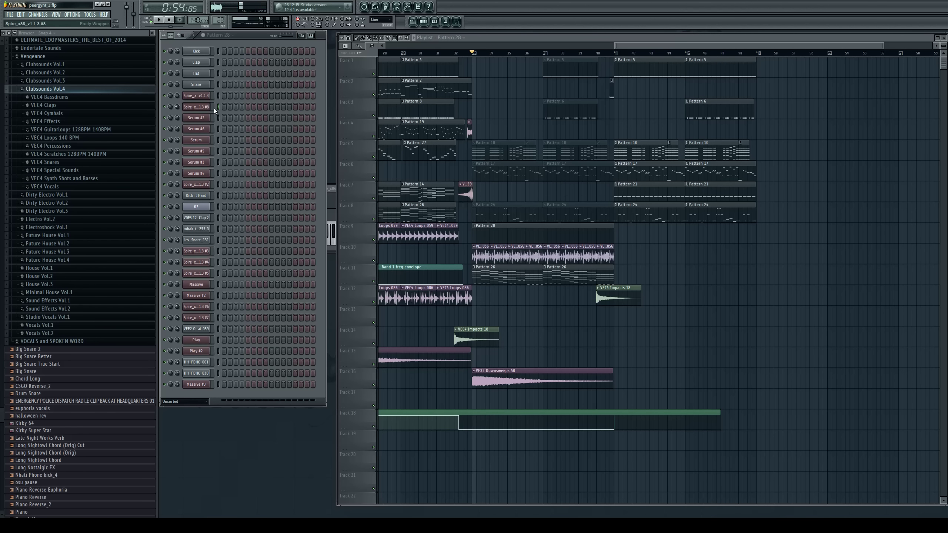
Open the cloned Spire channel's piano roll, try single notes E5, D5 and C5 at the pattern's start, and erase them
key("F7")
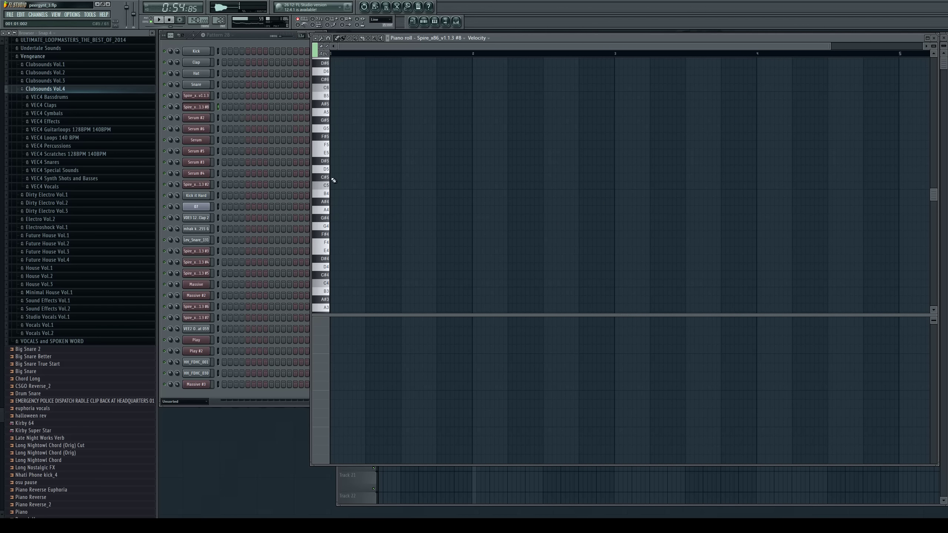
left_click(340, 153)
right_click(338, 152)
left_click(342, 169)
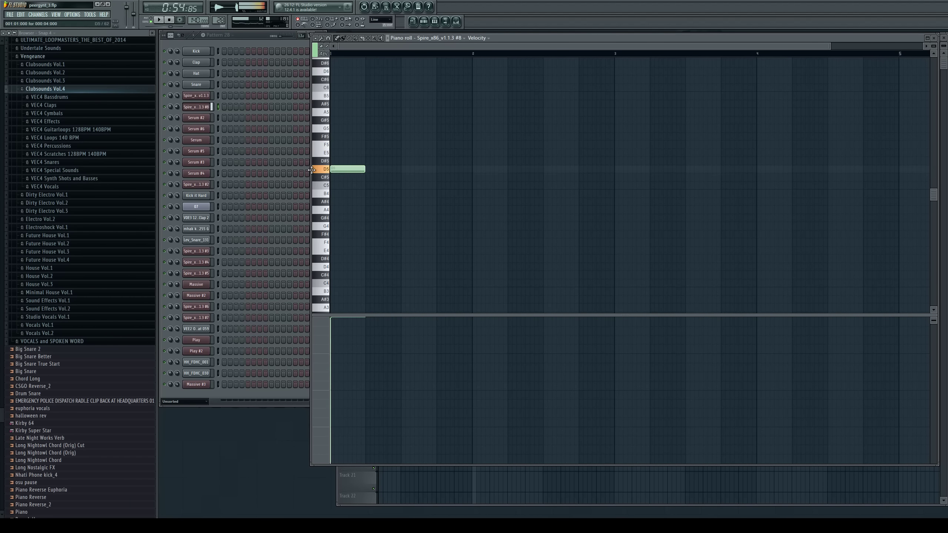
right_click(342, 168)
left_click_drag(336, 185, 330, 184)
right_click(352, 184)
scroll(360, 220, "down", 2)
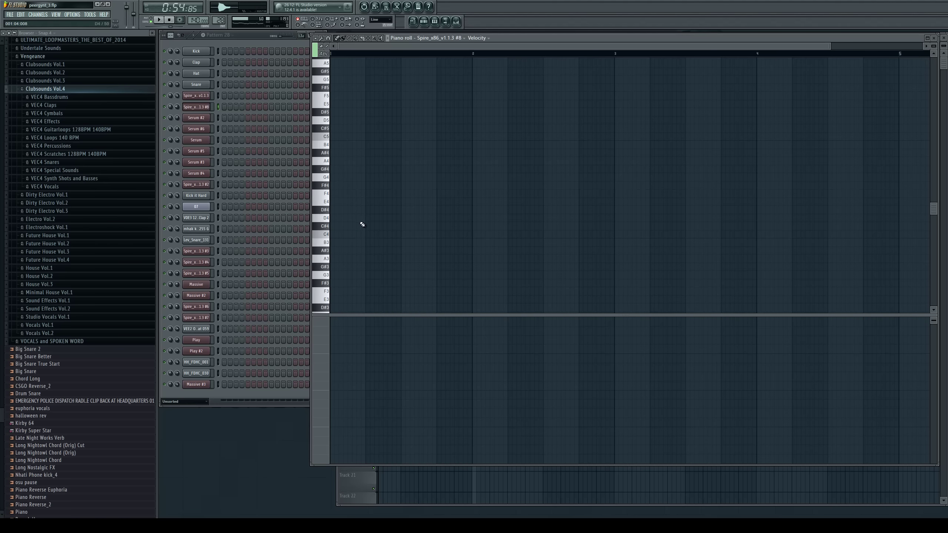
Draw eight-step notes C4 and D4 in bar 1 and a ten-step E4 from bar 2
mouse_move(352, 227)
left_mouse_down()
mouse_move(331, 242)
mouse_move(427, 242)
left_mouse_up()
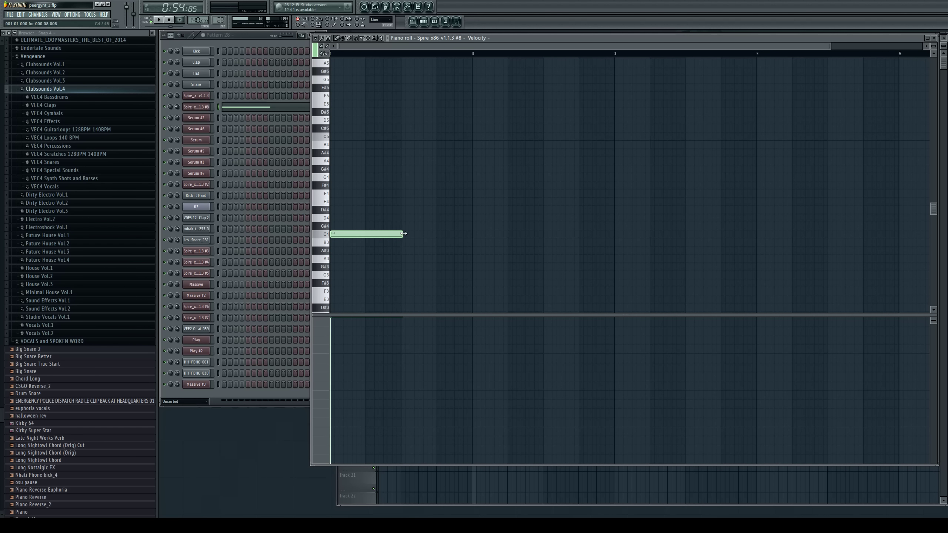
left_click(403, 218)
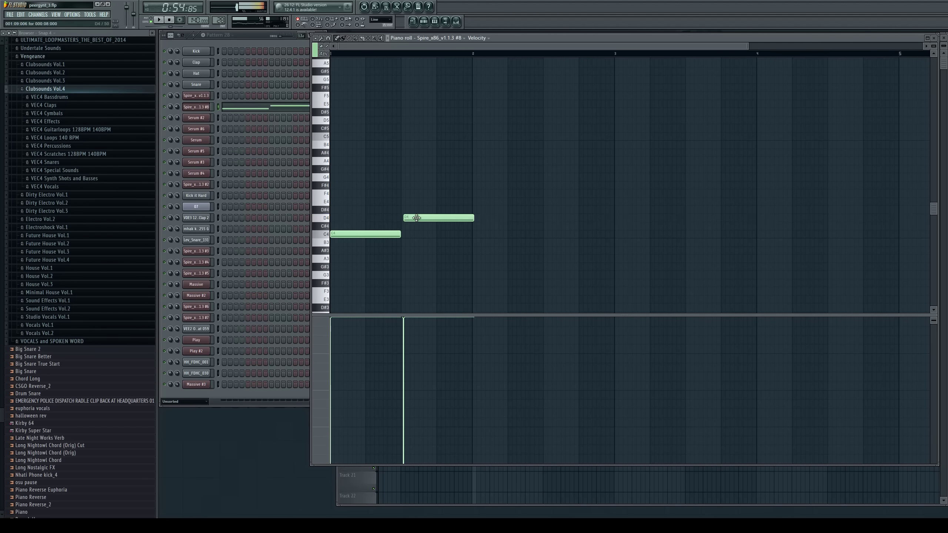
left_click(472, 204)
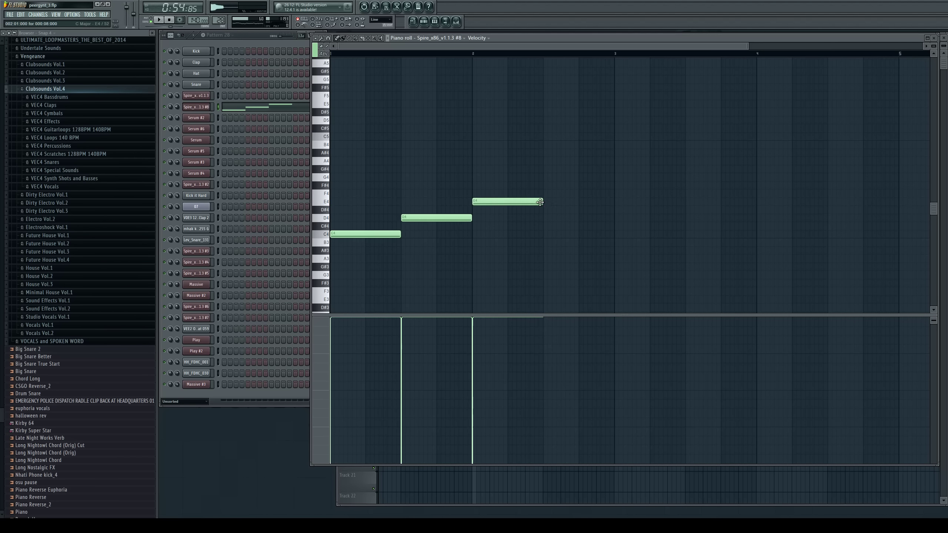
Finish bar 2 of the melody with three consecutive two-step notes: D4, E4 and G4
left_click(563, 217)
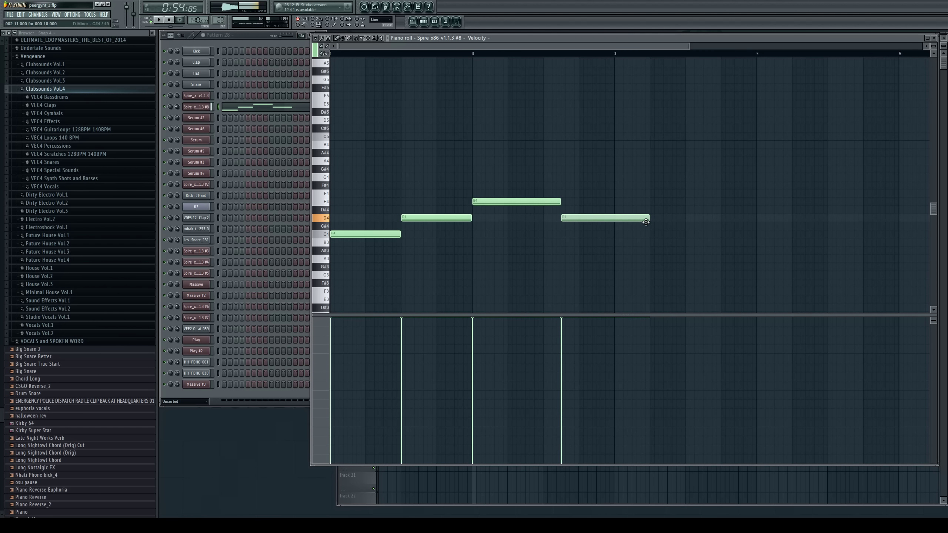
left_click_drag(646, 219, 576, 202)
left_click(580, 202)
left_click(597, 169)
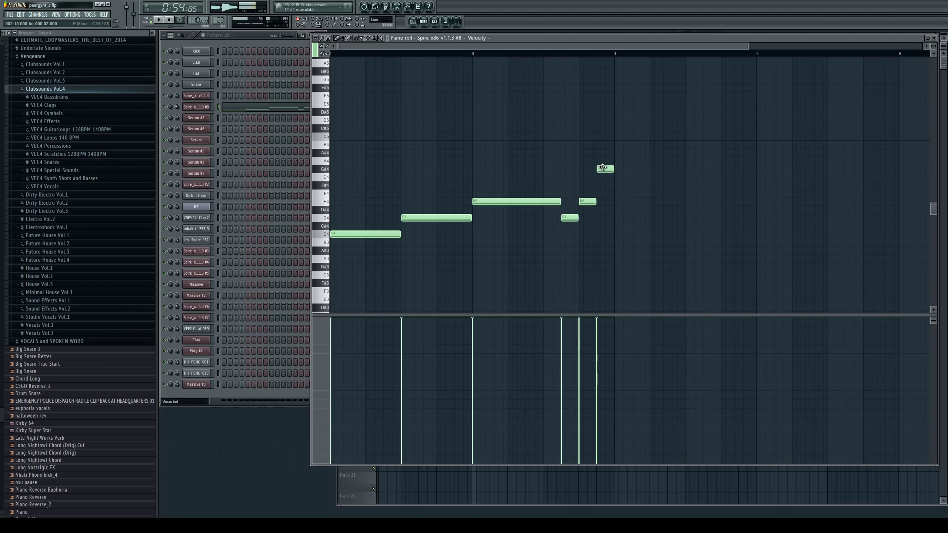
left_click(599, 80)
left_click_drag(599, 83, 597, 83)
mouse_move(608, 167)
left_mouse_down()
mouse_move(605, 151)
mouse_move(606, 176)
left_mouse_up()
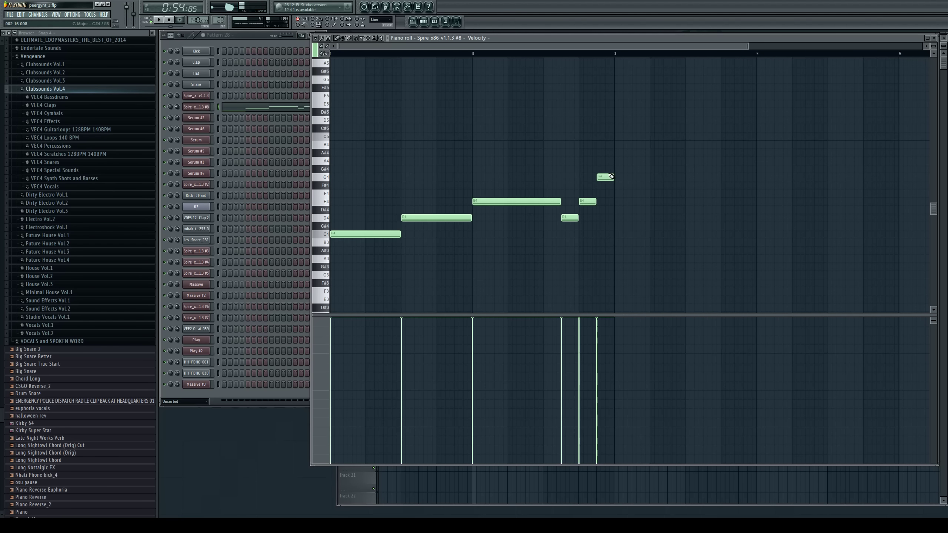
Fill bar 3 of the melody with an eight-step A4 followed by an eight-step D4
left_click(619, 161)
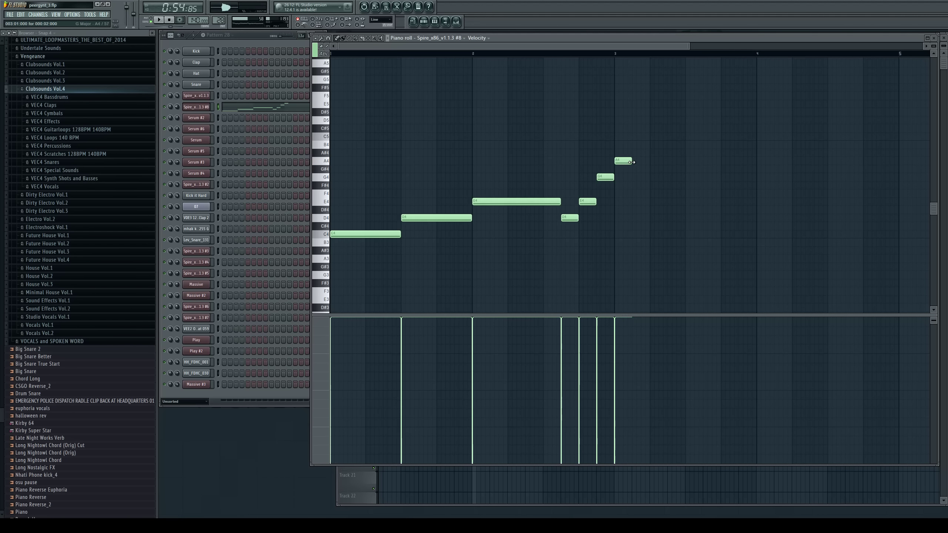
left_click_drag(631, 162, 685, 170)
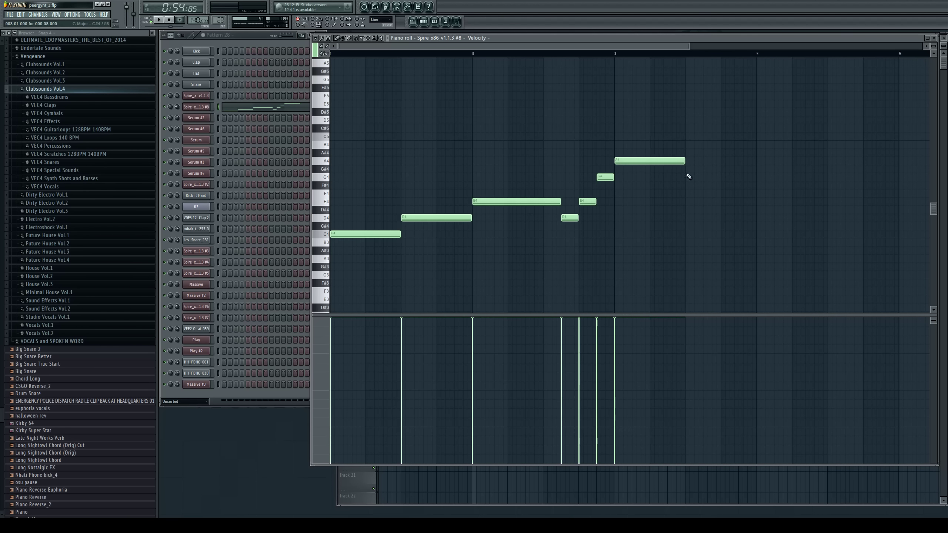
left_click(690, 202)
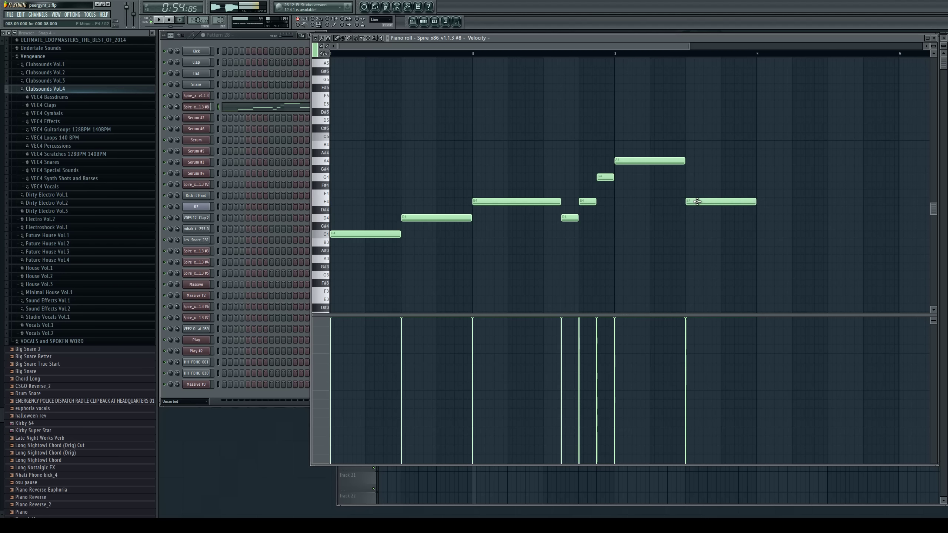
left_click_drag(696, 201, 697, 218)
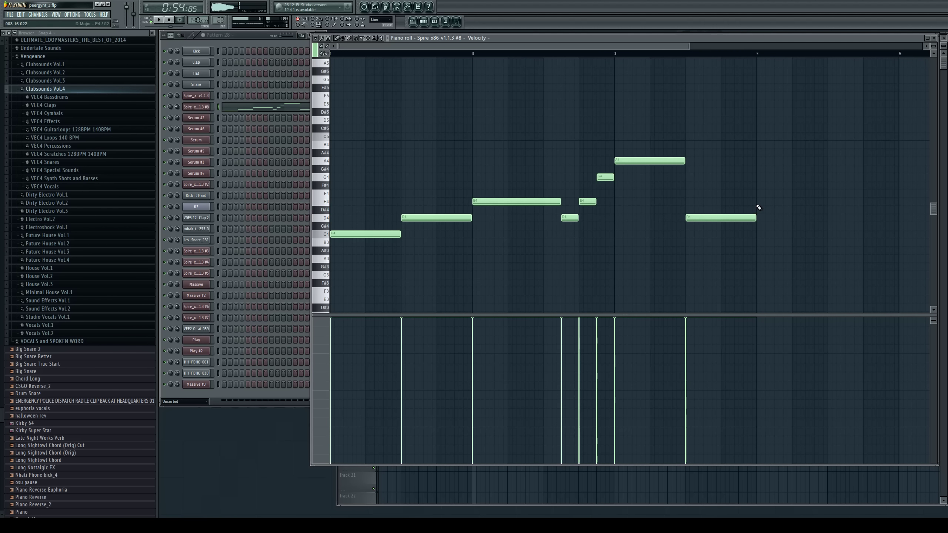
Fill bar 4 of the melody with a twelve-step E4 followed by a four-step D4
left_click(759, 202)
left_click_drag(827, 202, 866, 206)
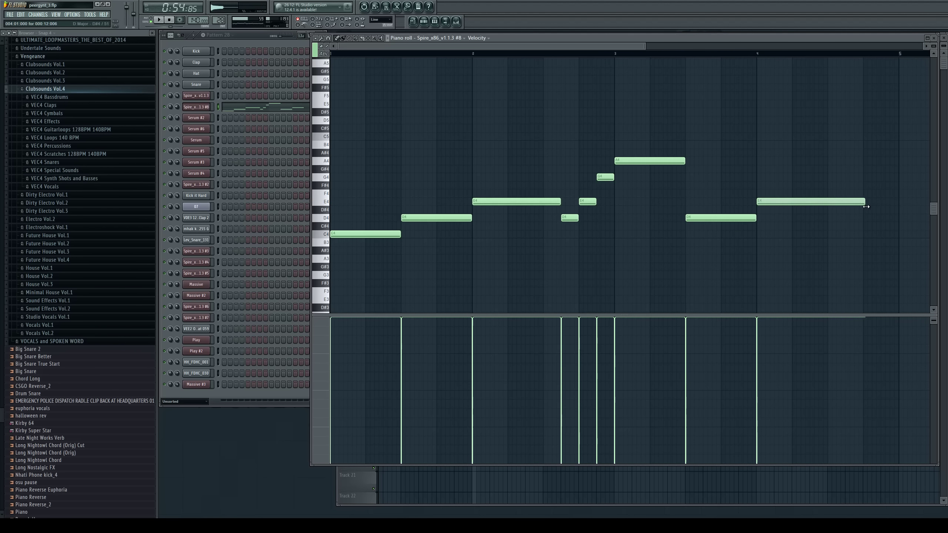
left_click(864, 217)
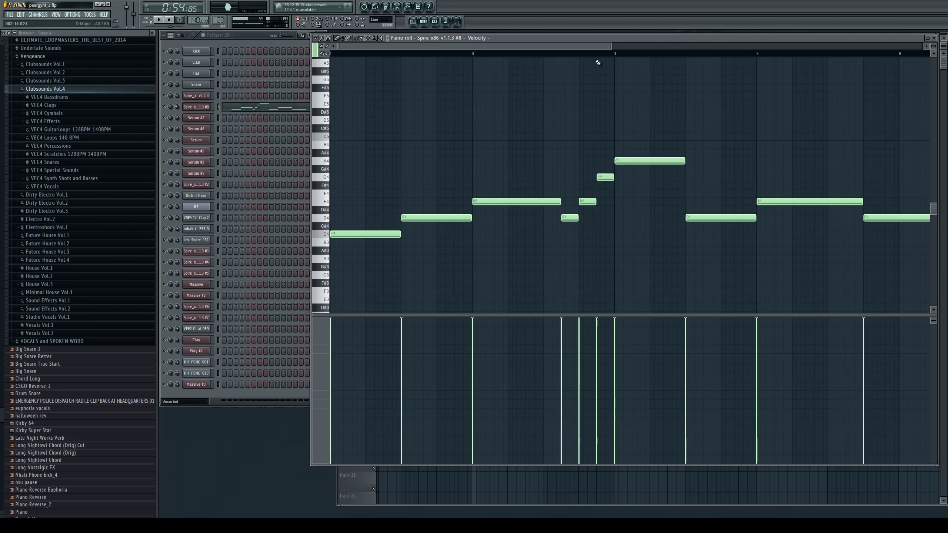
left_click_drag(598, 47, 635, 47)
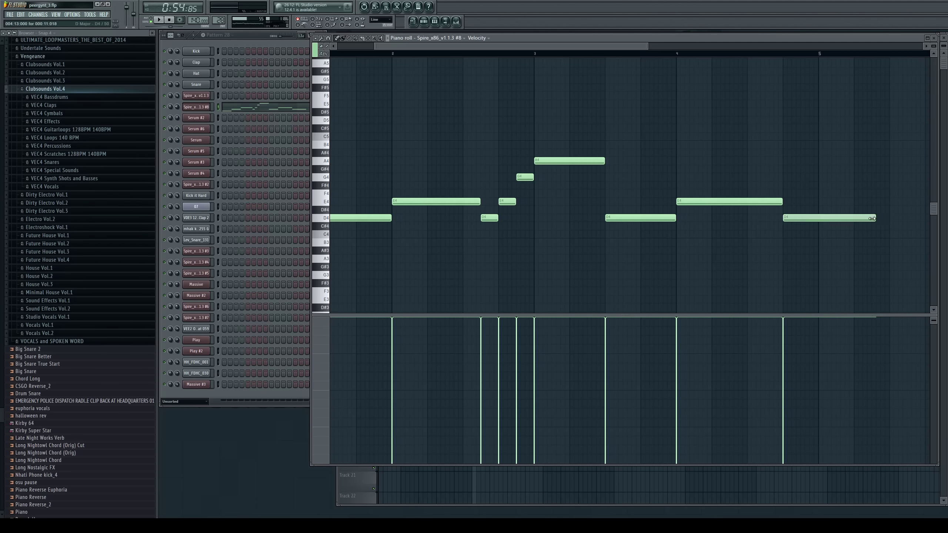
left_click_drag(871, 219, 816, 228)
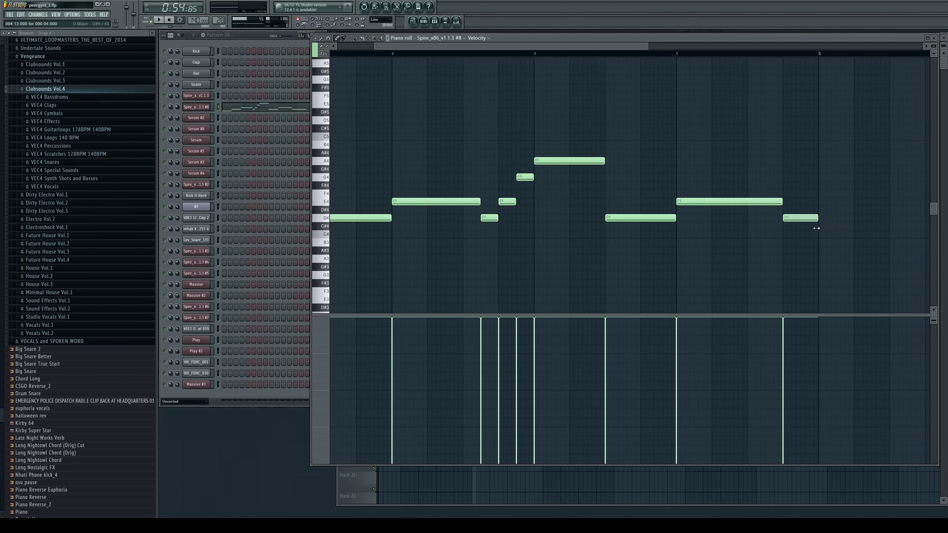
Open the melody's Spire instrument and lower oscillator 1's octave while auditioning the pattern
left_click(167, 26)
left_click(195, 108)
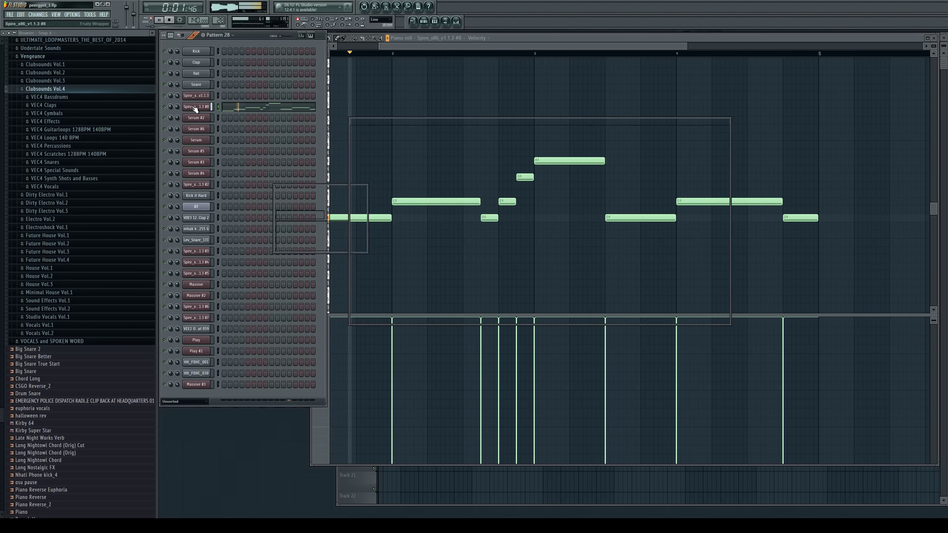
key("space")
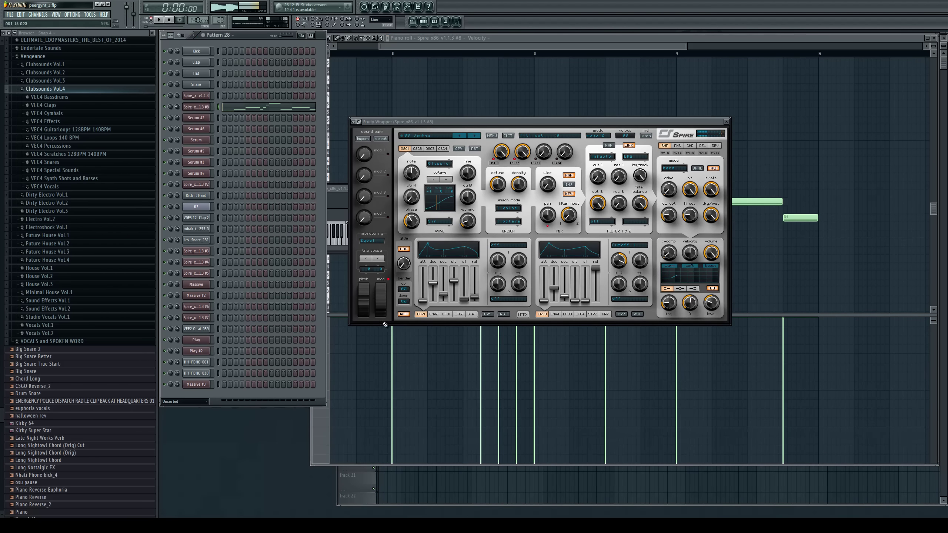
left_click(434, 181)
key("space")
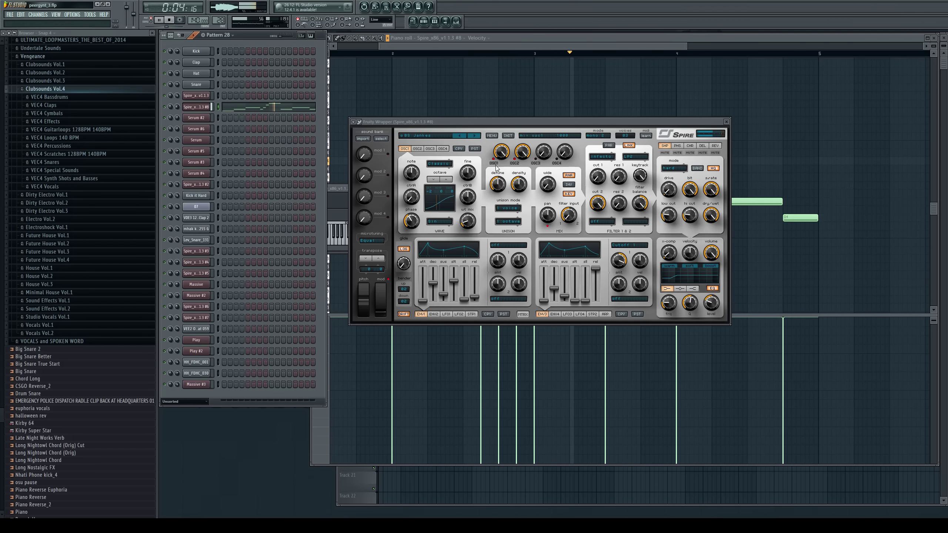
key("space")
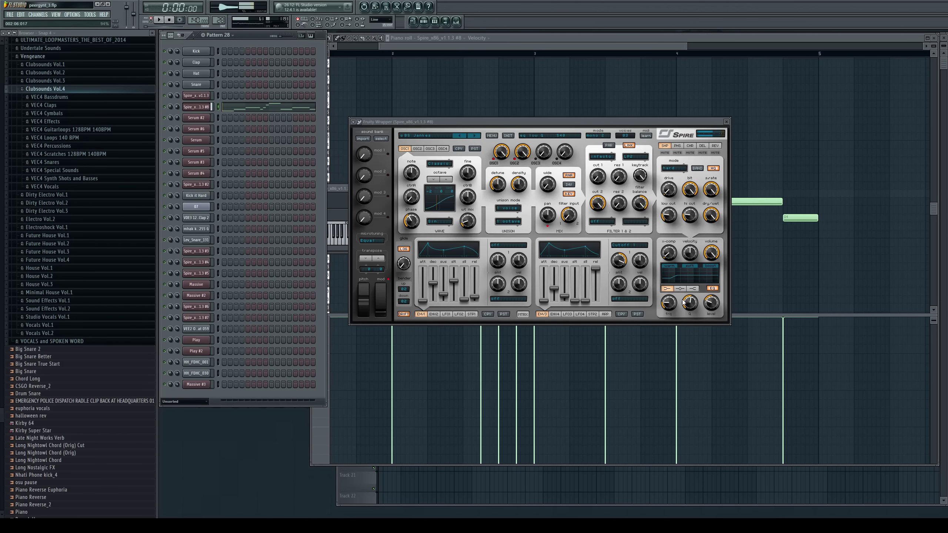
Adjust the low level in Spire's EQ and audition the melody with the changed sound
left_click_drag(711, 305, 710, 310)
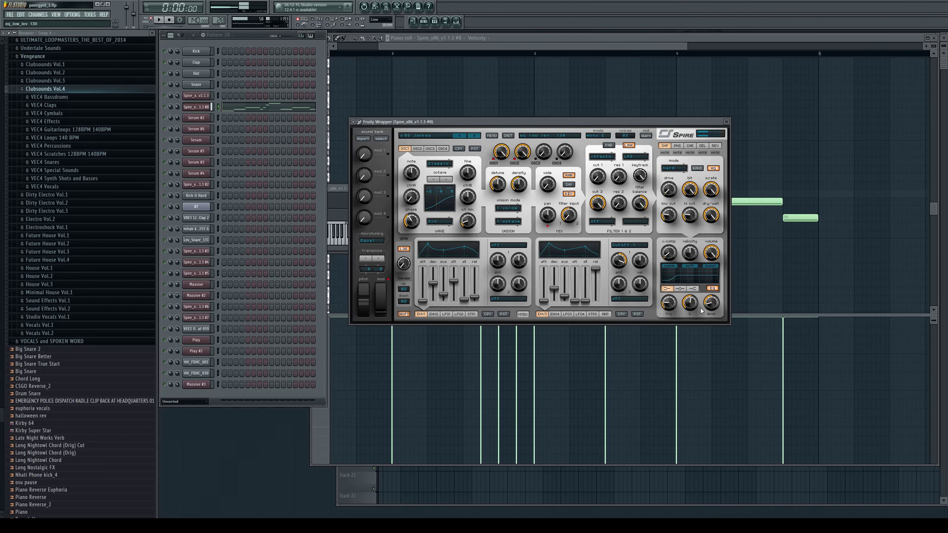
left_click(272, 439)
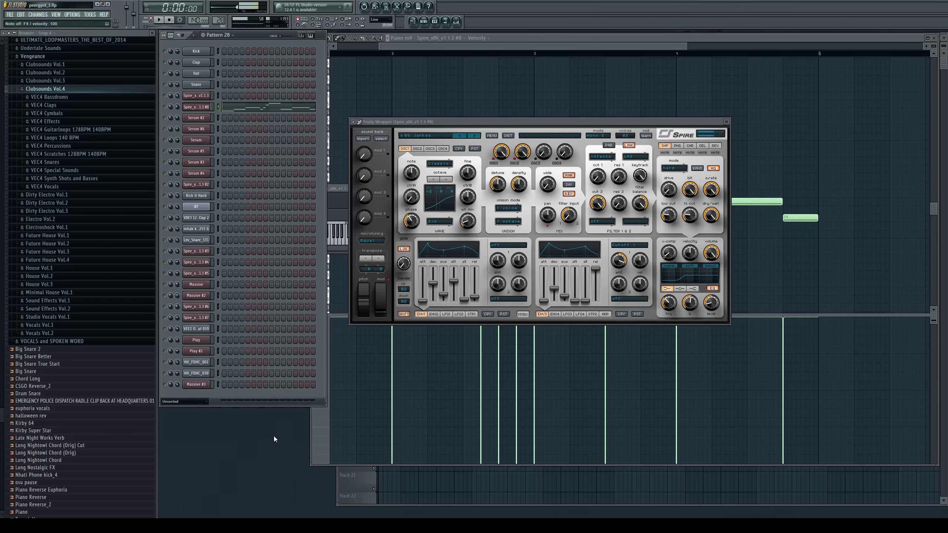
key("space")
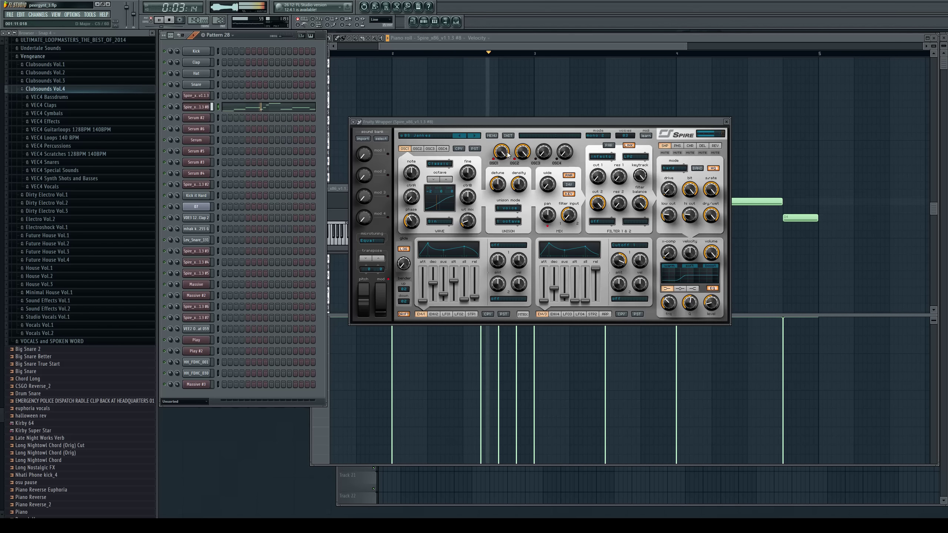
Tweak oscillator 1's wavetable mix, phase and Ctrl B in Spire and raise its octave during playback
left_click_drag(469, 222, 482, 368)
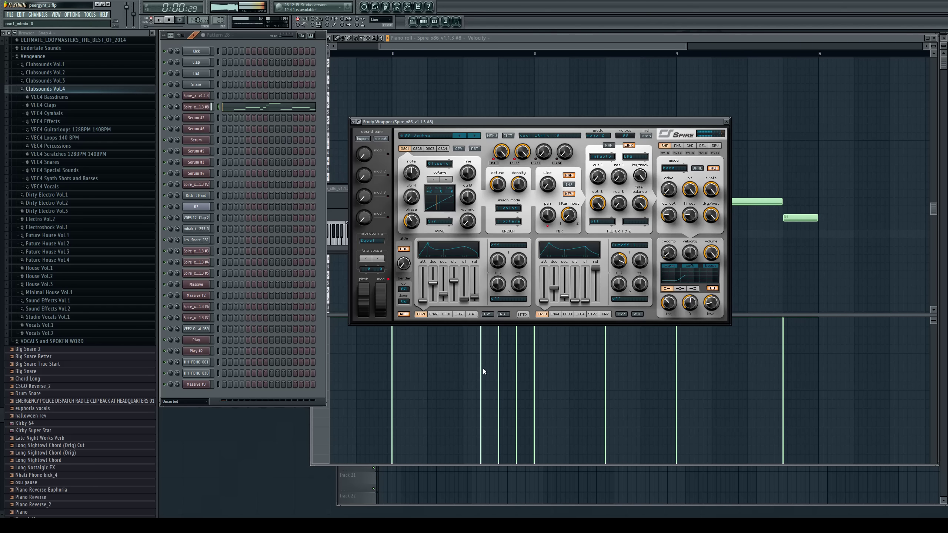
left_click_drag(414, 223, 420, 176)
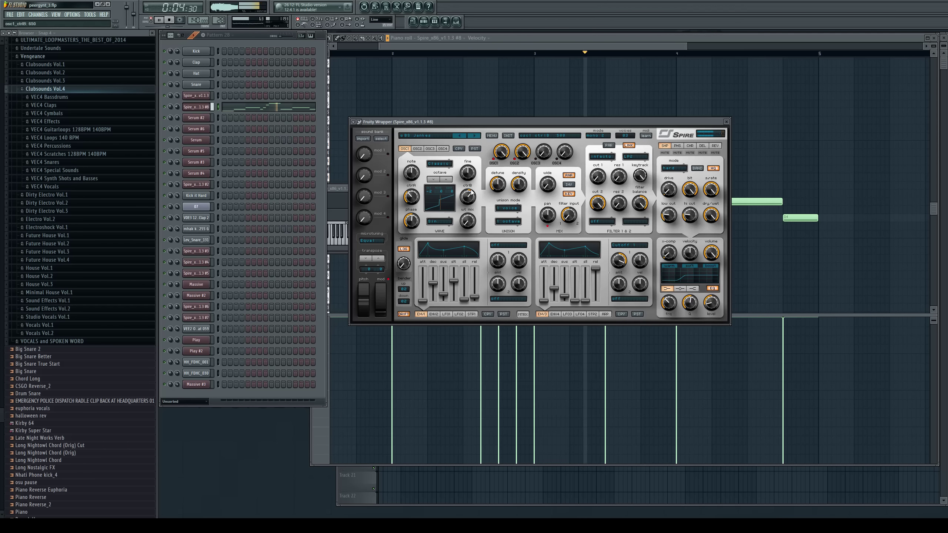
mouse_move(471, 197)
left_mouse_down()
mouse_move(478, 175)
mouse_move(468, 202)
left_mouse_up()
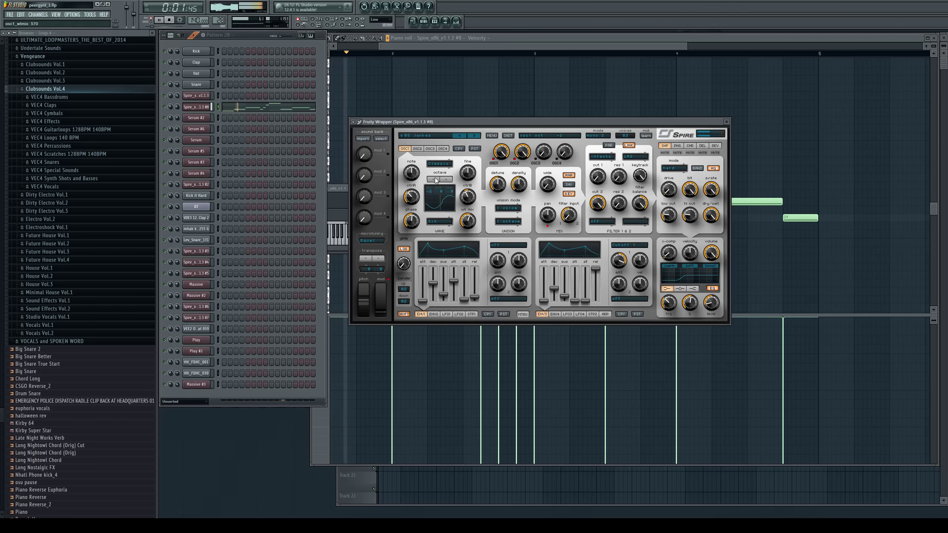
left_click(445, 179)
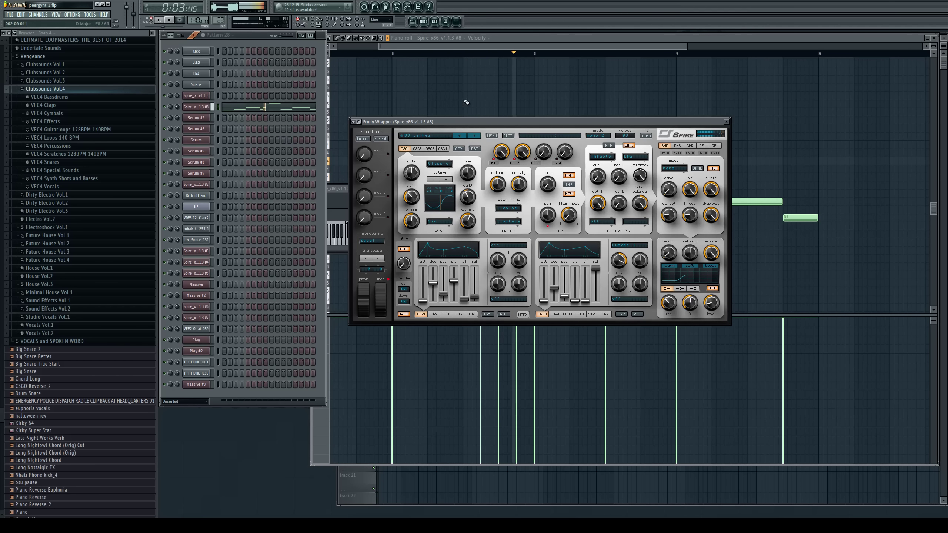
key("space")
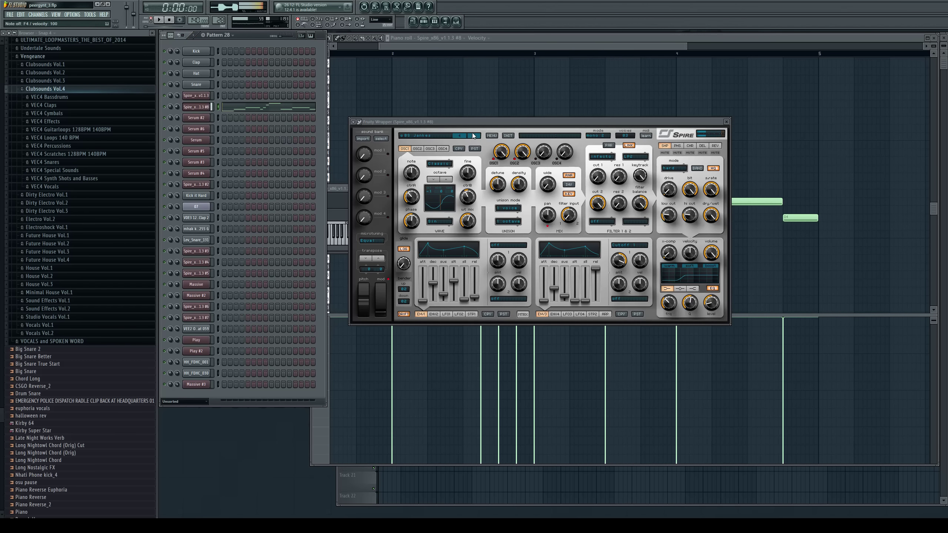
Step through the next Spire presets, auditioning each and lowering filter 1's cutoff on the first one
left_click(474, 136)
left_click(239, 438)
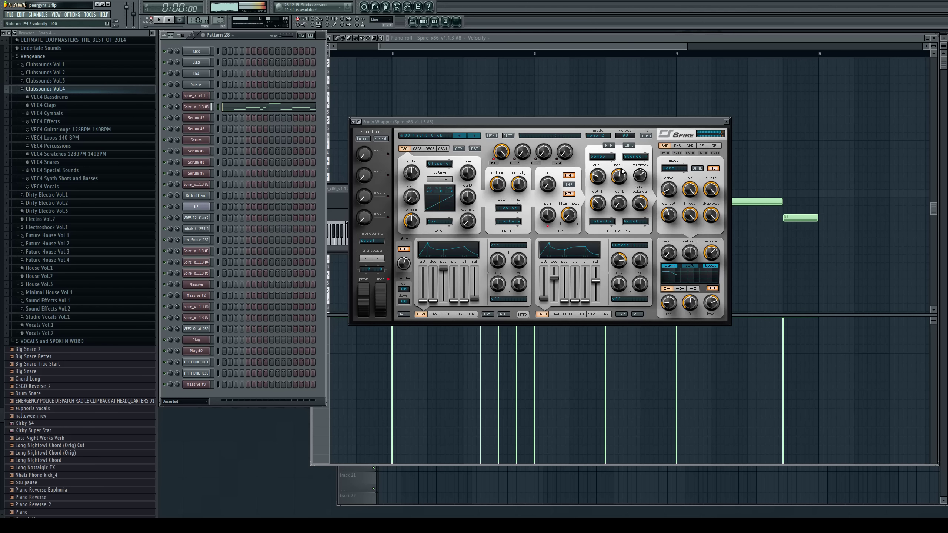
left_click_drag(600, 178, 594, 221)
left_click(238, 446)
left_click(473, 136)
left_click(200, 477)
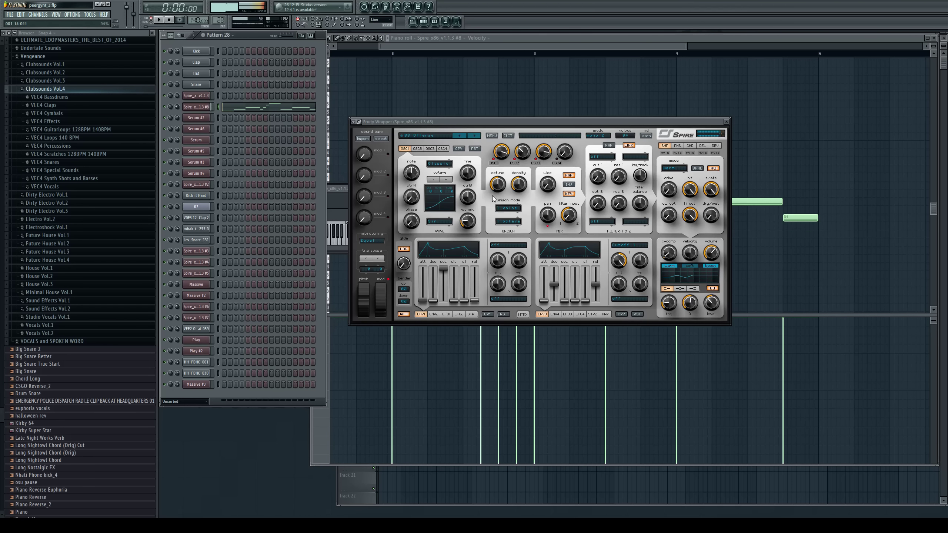
left_click(474, 135)
left_click(249, 358)
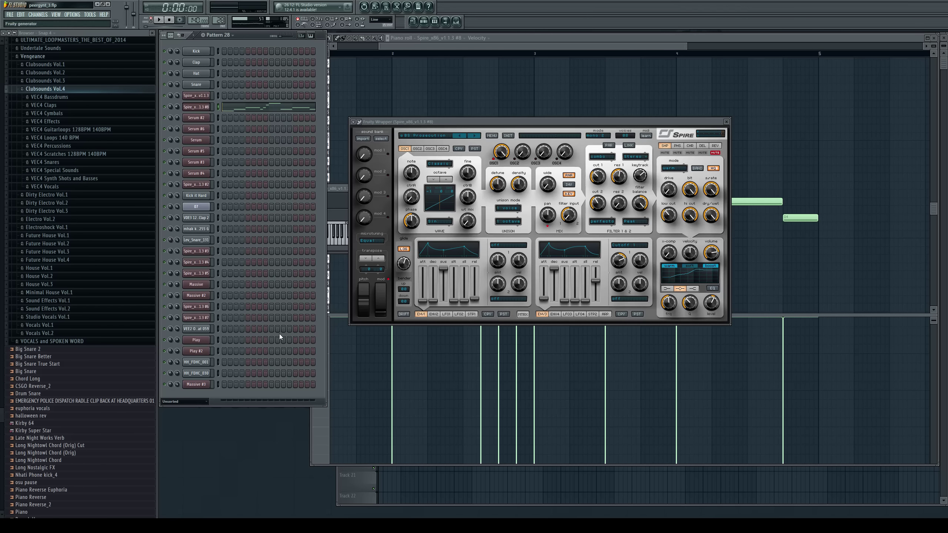
Replace the melody's Spire instrument with Massive and transpose all its notes down one octave
left_click(251, 442)
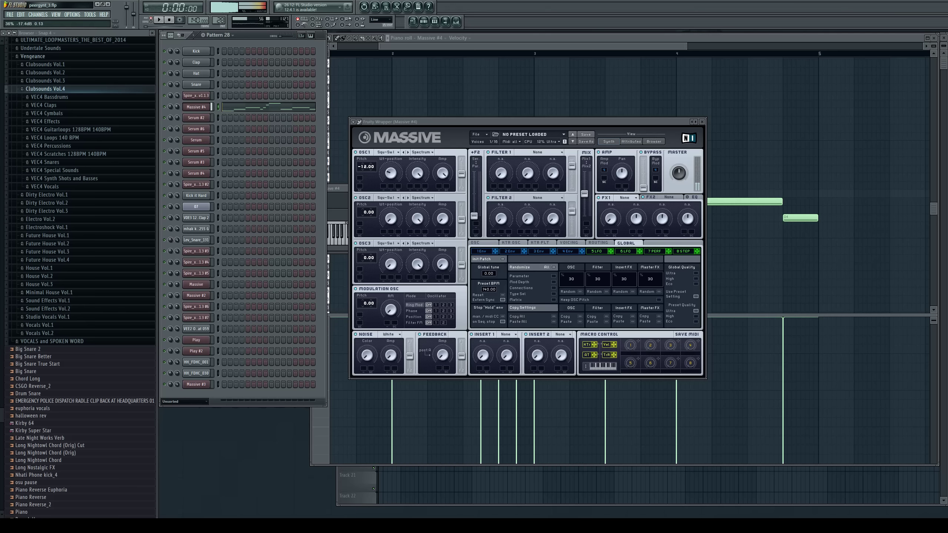
left_click(413, 97)
key("ctrl+Down")
key("space")
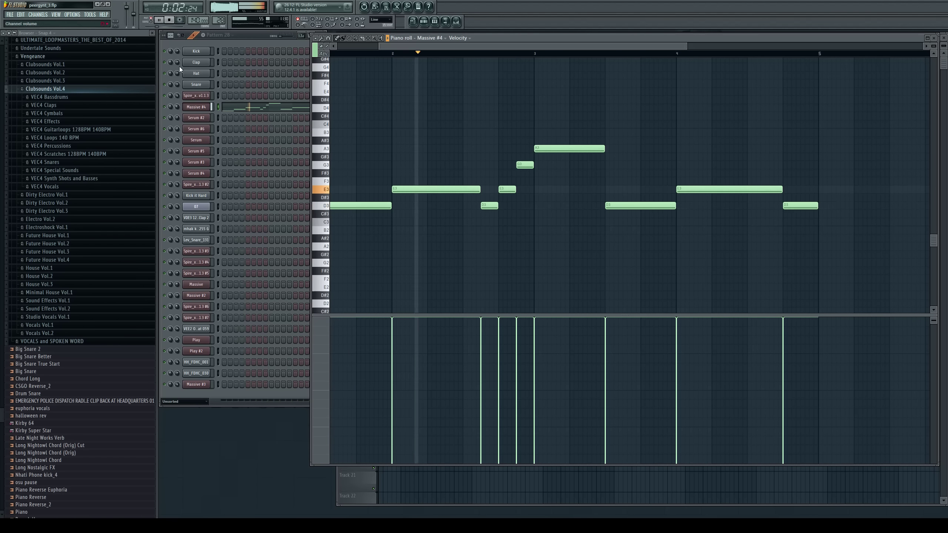
Shape Massive's envelope 4 by raising the level after the decay and shortening the attack and release
left_click(185, 106)
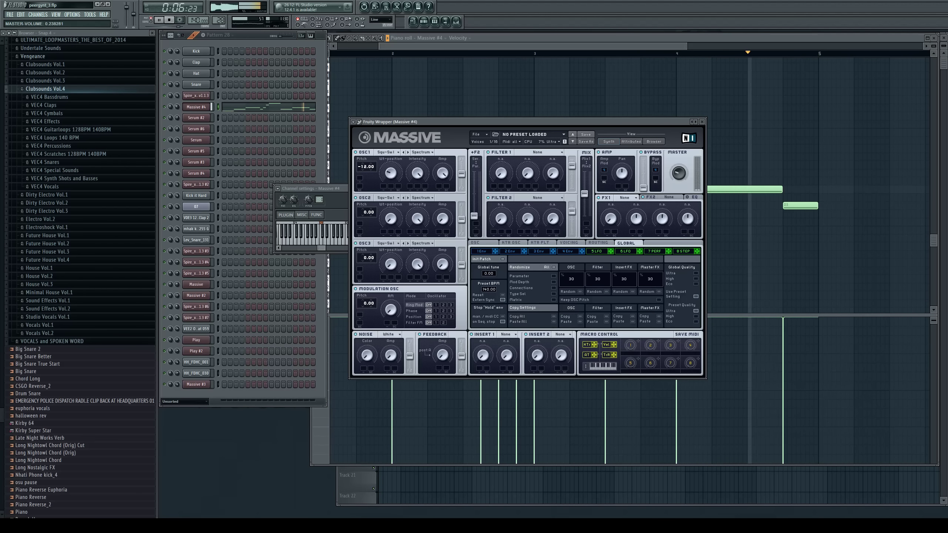
left_click(568, 251)
left_click_drag(572, 314, 572, 277)
left_click_drag(686, 314, 686, 336)
left_click_drag(510, 313, 510, 332)
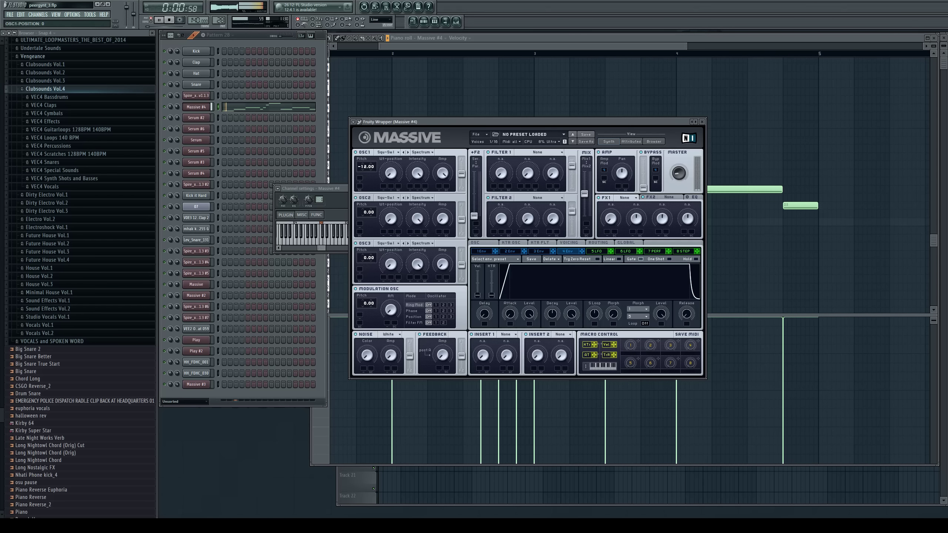
Compare the Pulse-Saw PWM and Square-Saw wavetables on Massive's oscillator 1 and adjust its wavetable position
left_click(387, 152)
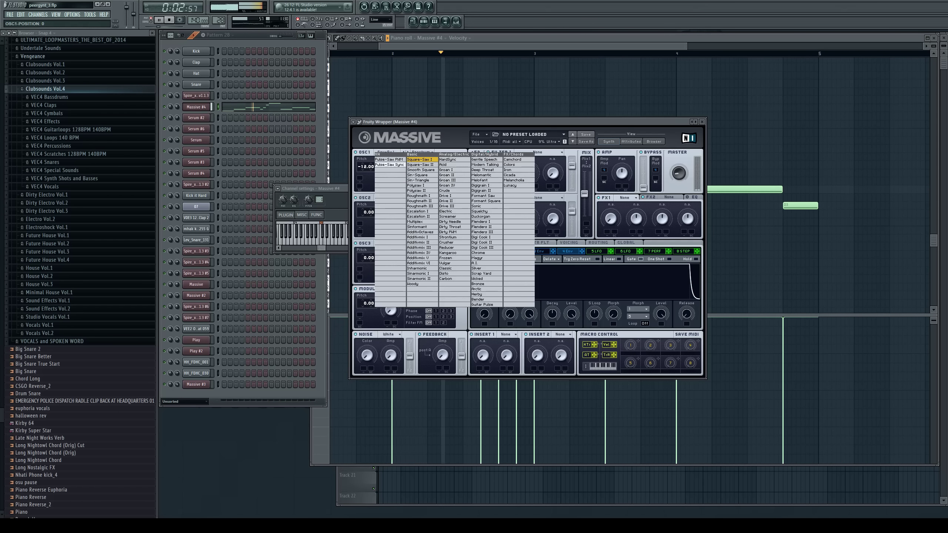
left_click(389, 161)
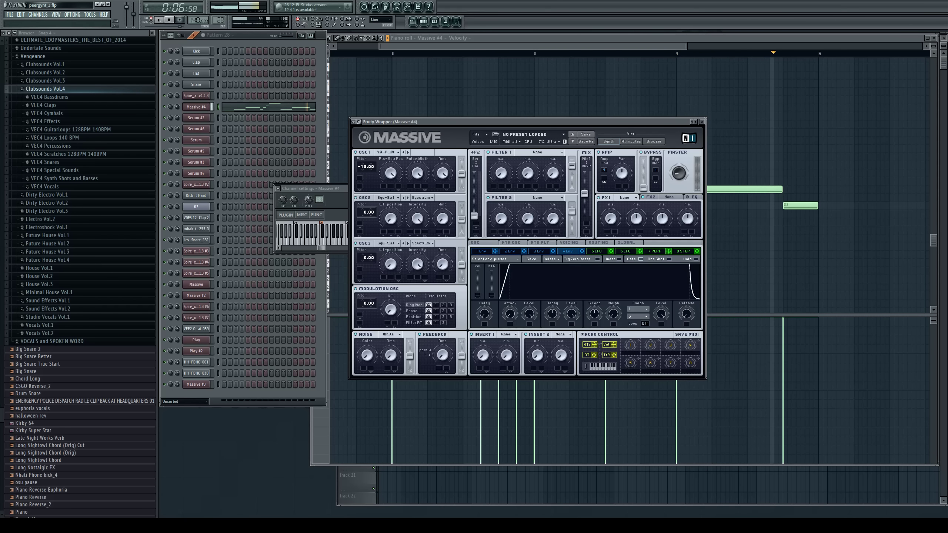
left_click(387, 152)
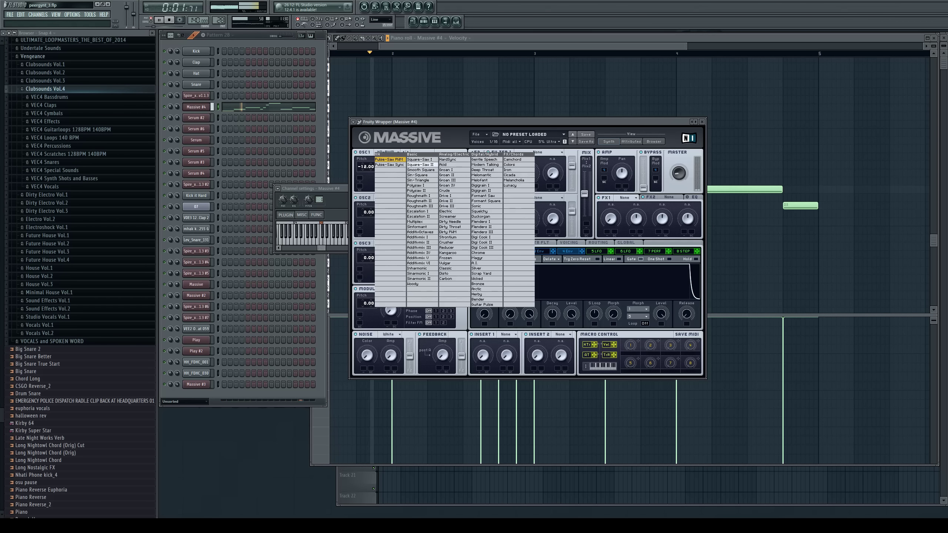
left_click(419, 163)
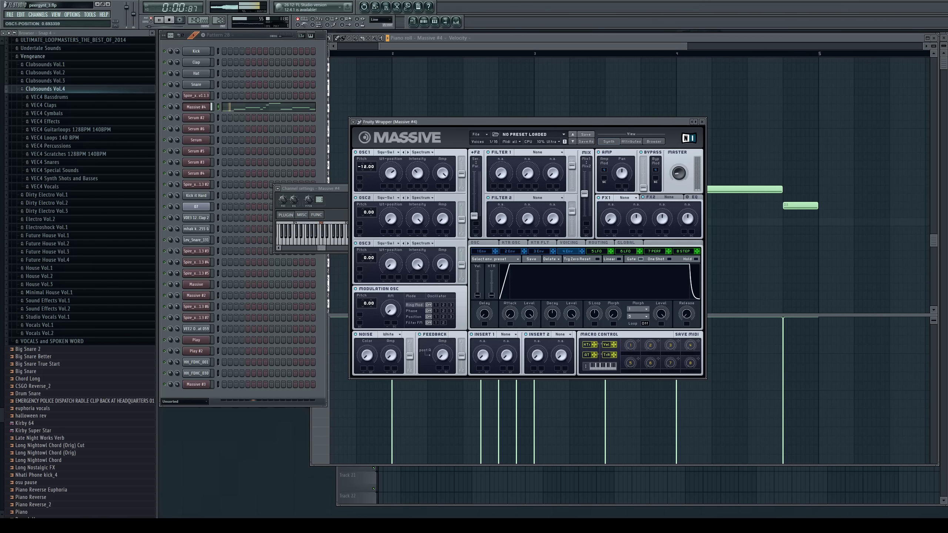
left_click_drag(390, 173, 418, 164)
left_click(387, 152)
left_click(419, 159)
left_click(388, 152)
left_click(389, 159)
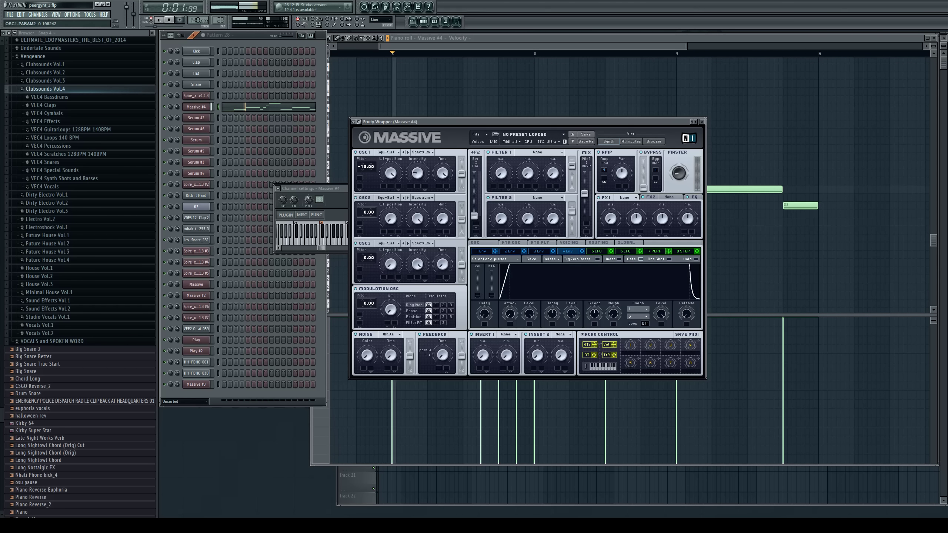
Set Massive's master volume to about 0.15 and close the piano roll
left_click(687, 197)
left_click_drag(678, 173, 678, 170)
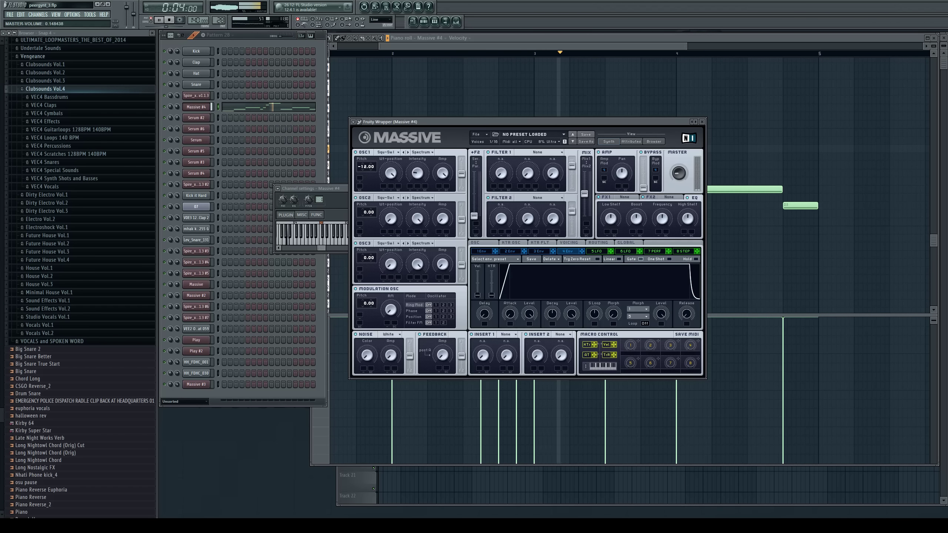
left_click(928, 47)
left_click(934, 38)
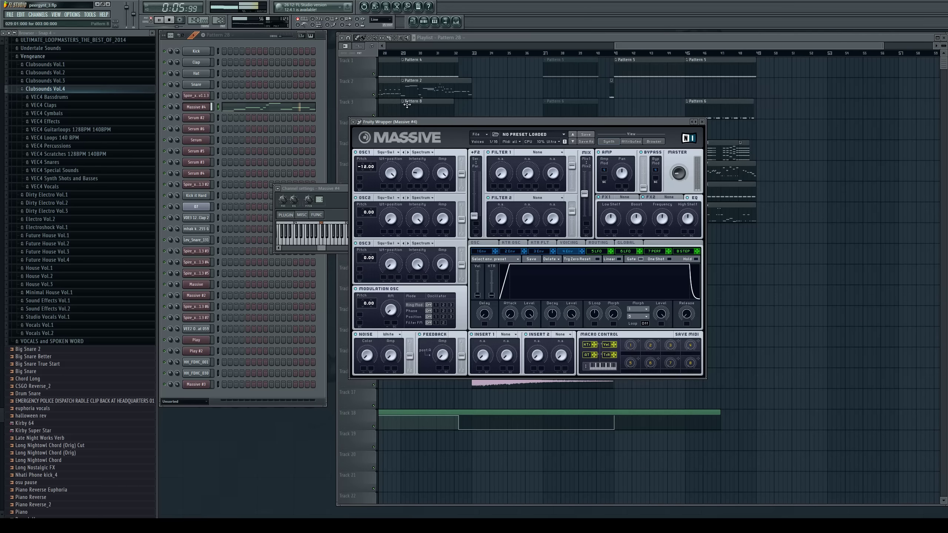
Play the arrangement from just before bar 33 and set the Massive melody channel's volume to 47%
left_click(455, 54)
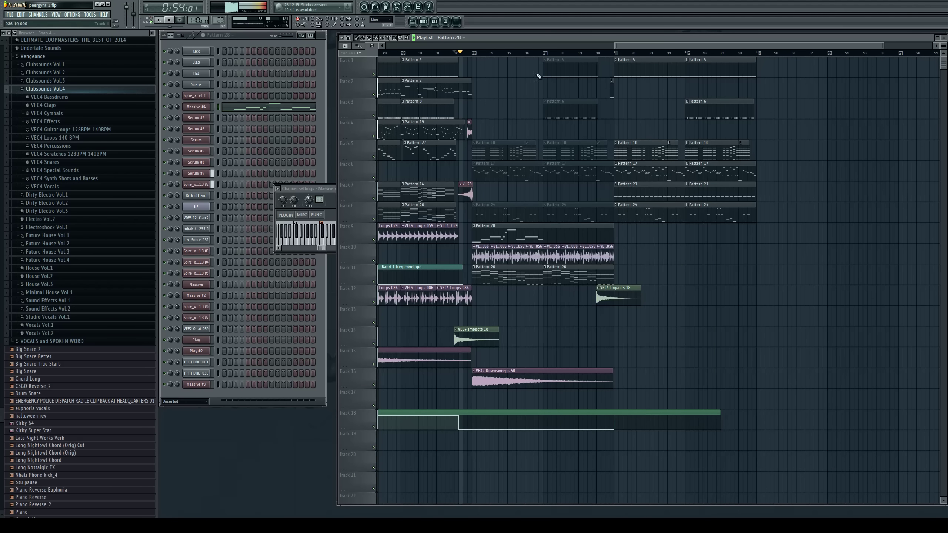
left_click_drag(668, 46, 693, 47)
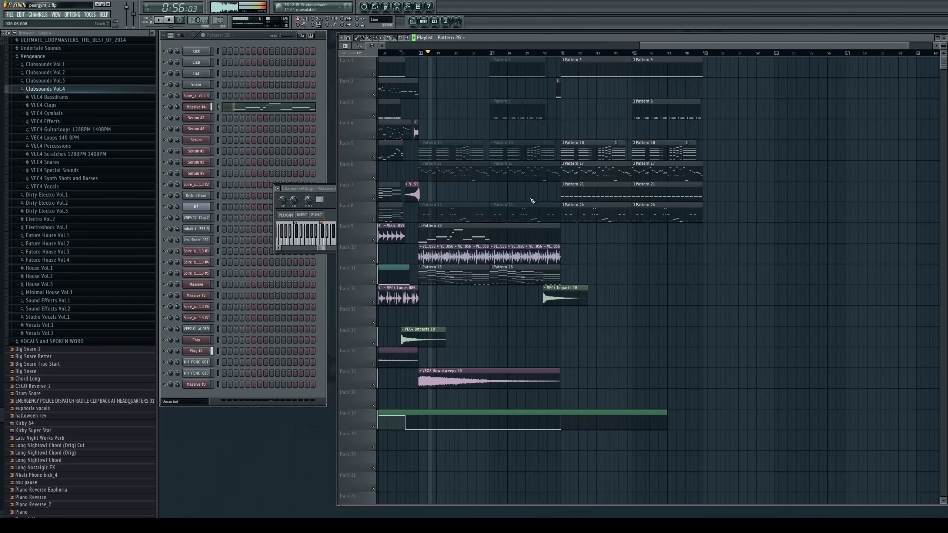
left_click_drag(177, 106, 177, 108)
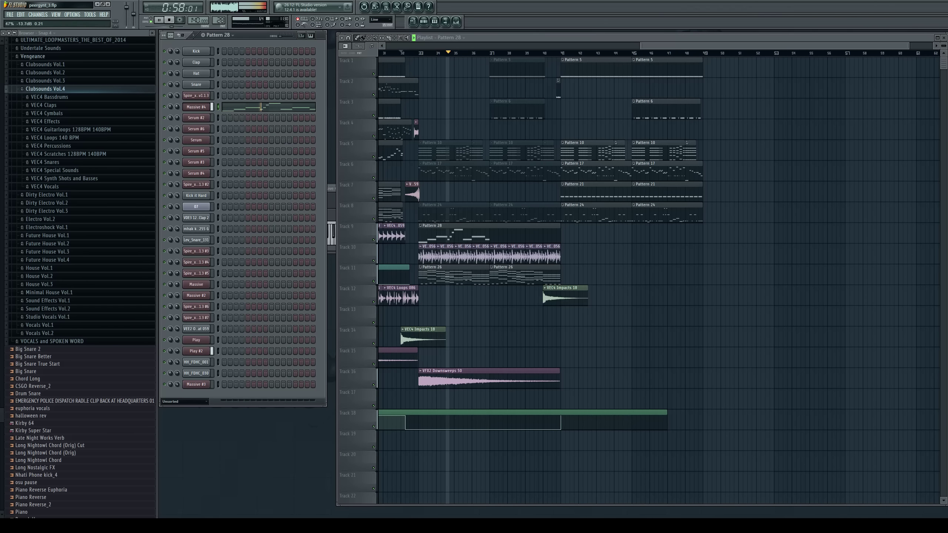
Shorten the Pattern 28 clip to four bars, add a second one at bar 37 and trim its end
left_click_drag(559, 232, 492, 237)
left_click(489, 236)
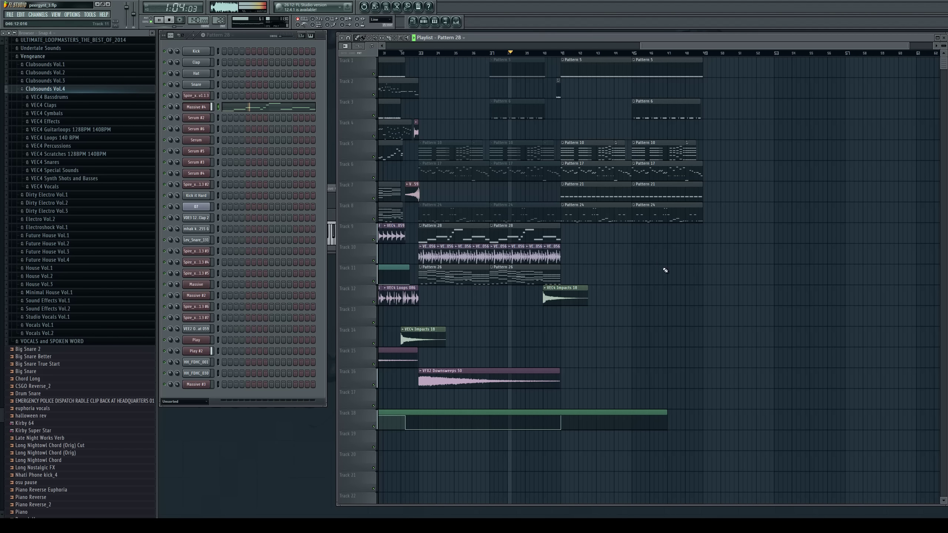
left_click_drag(559, 241, 554, 242)
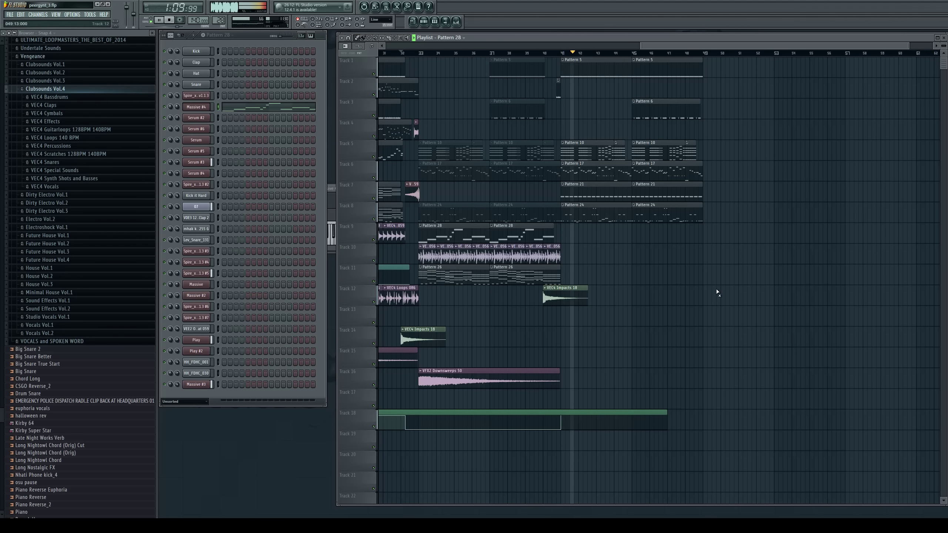
Play the section from bar 33 and adjust the oscillator 1 pitch of the Massive #4 melody sound
left_click(420, 53)
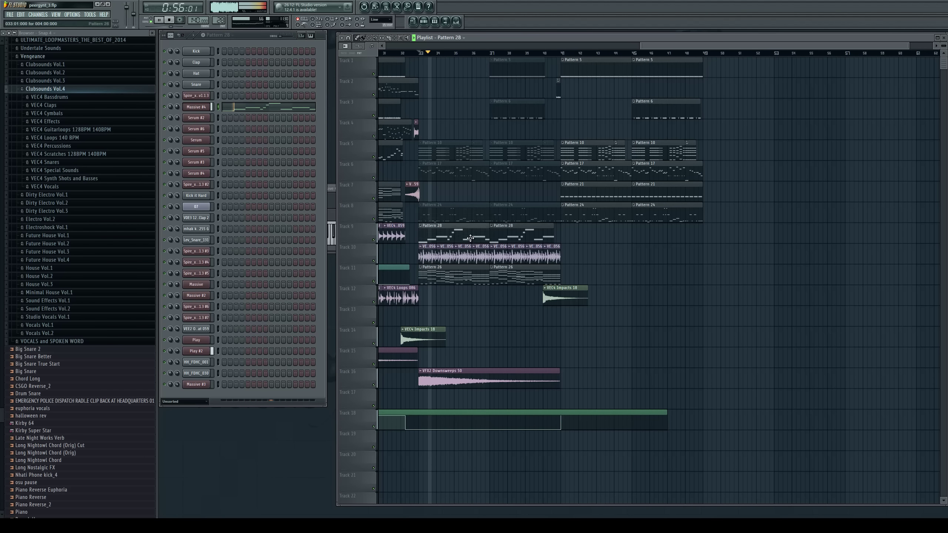
left_click(202, 107)
left_click(280, 432)
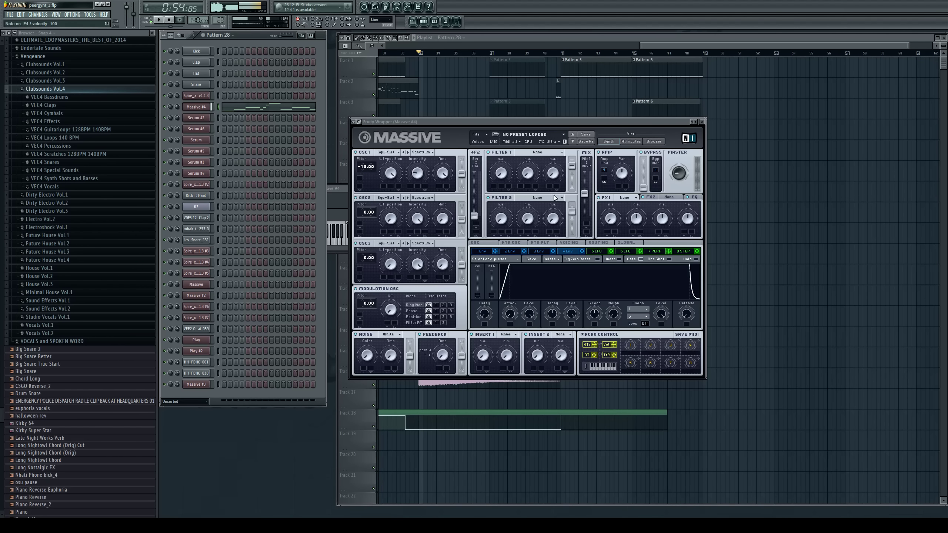
right_click(841, 152)
key("space")
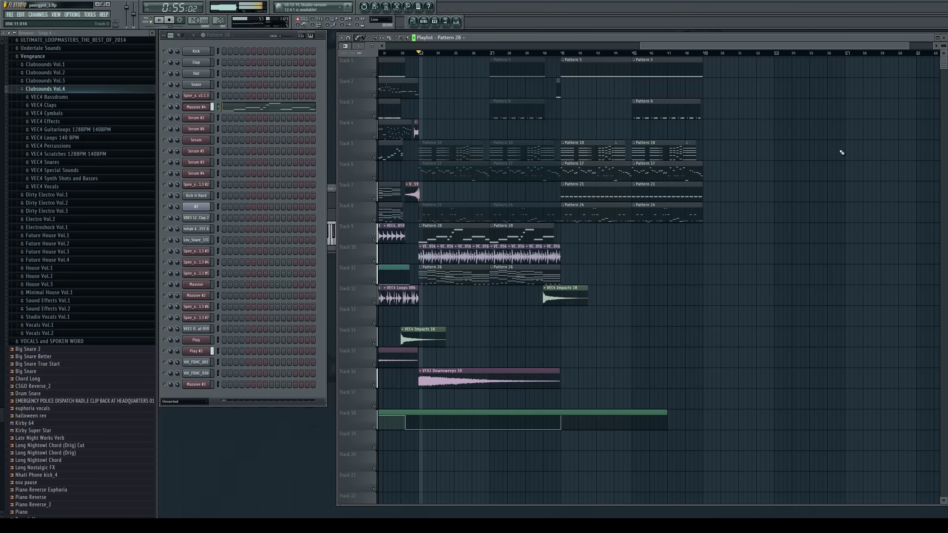
left_click(197, 107)
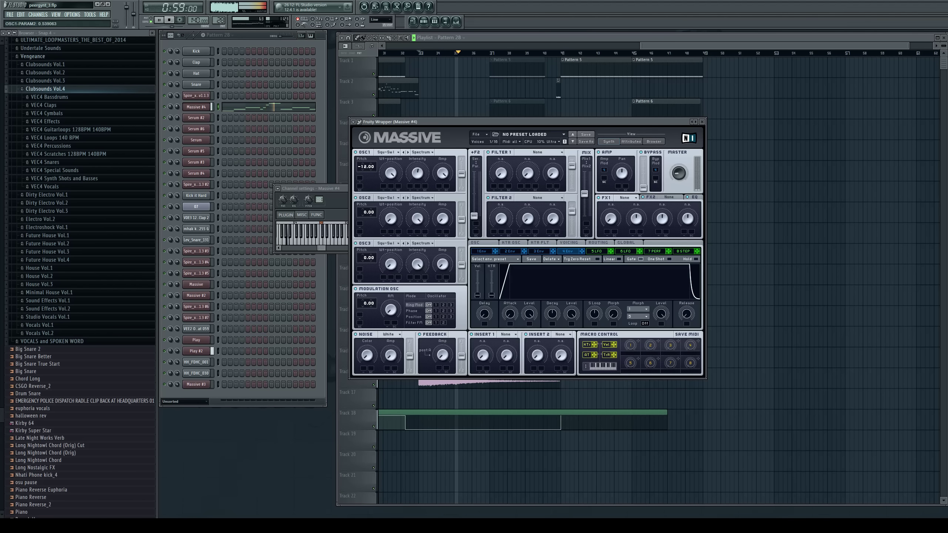
right_click(792, 184)
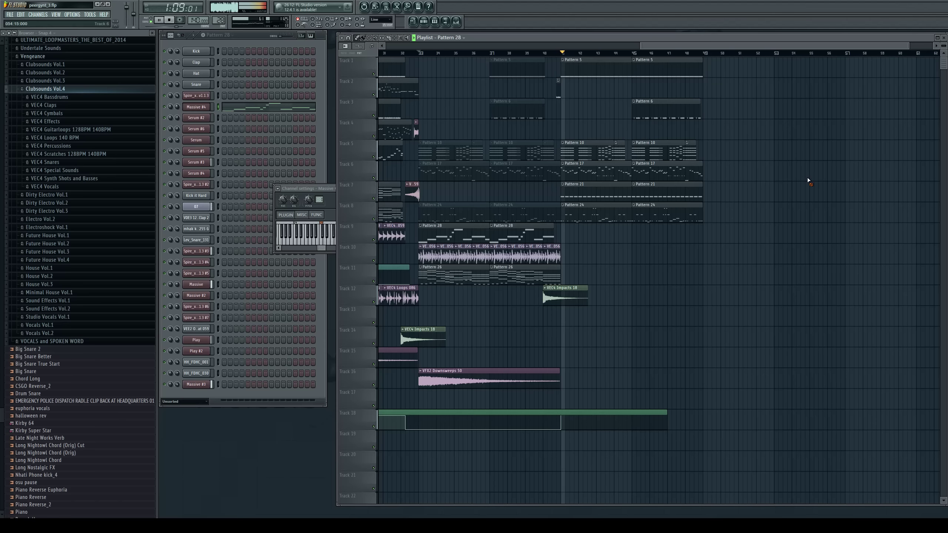
Play the arrangement from the song's start to review how it leads into the section at bar 33
left_click_drag(699, 45, 381, 48)
key("space")
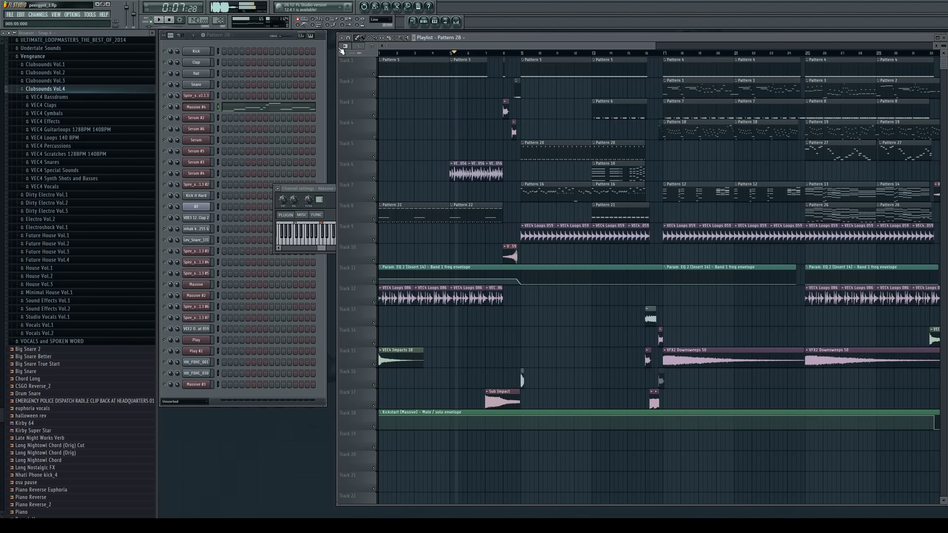
key("space")
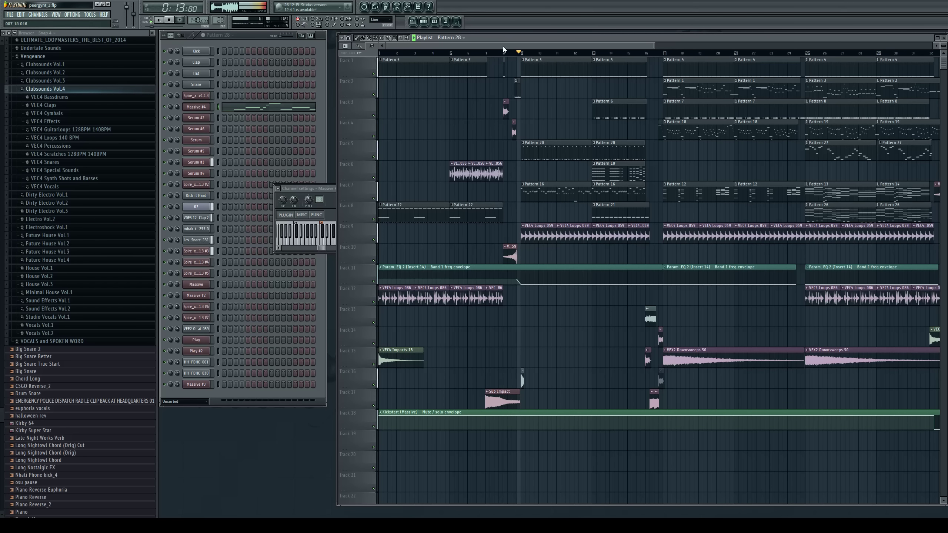
left_click_drag(503, 46, 533, 47)
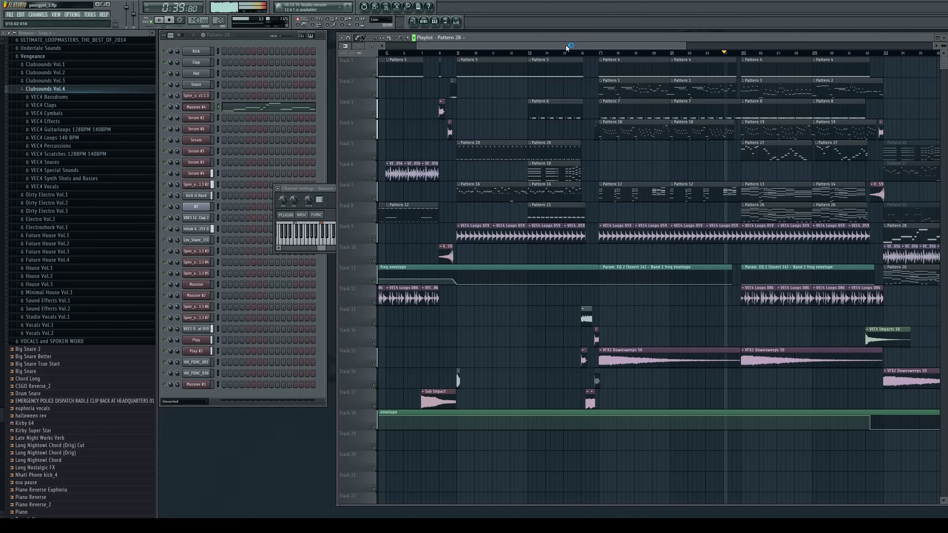
left_click_drag(566, 48, 662, 48)
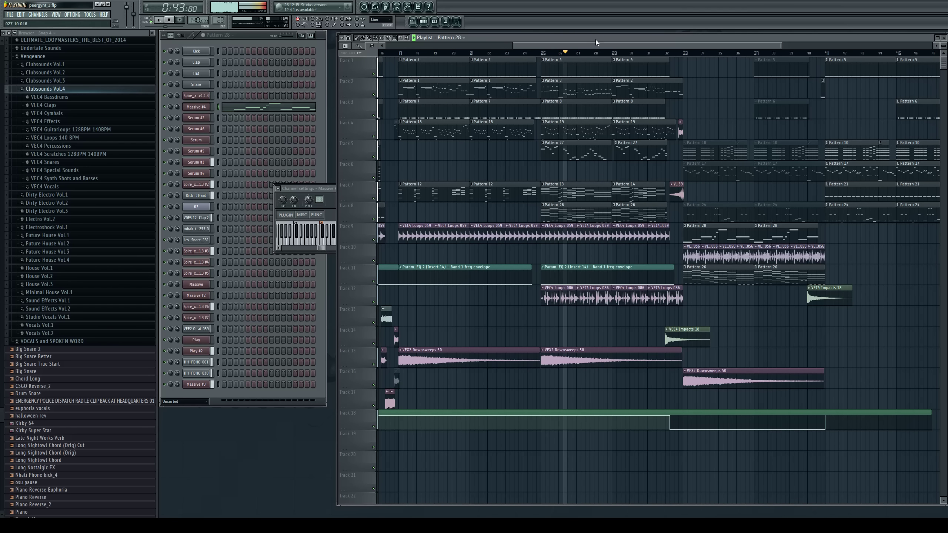
left_click_drag(608, 45, 670, 47)
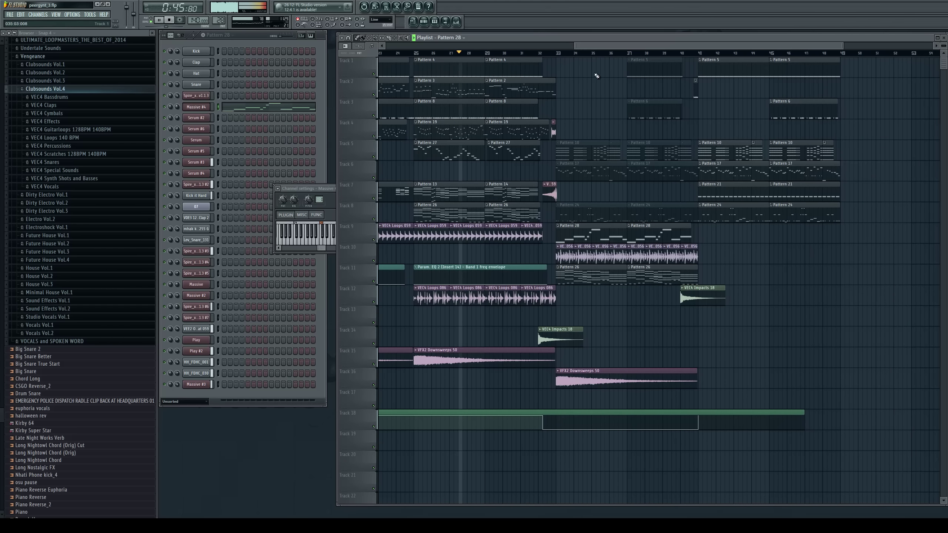
left_click_drag(604, 45, 622, 48)
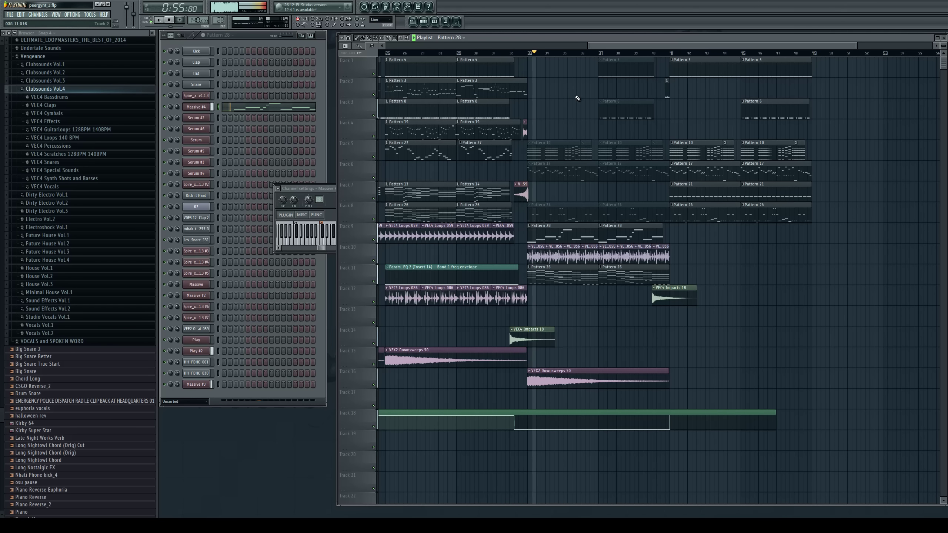
left_click_drag(607, 45, 663, 54)
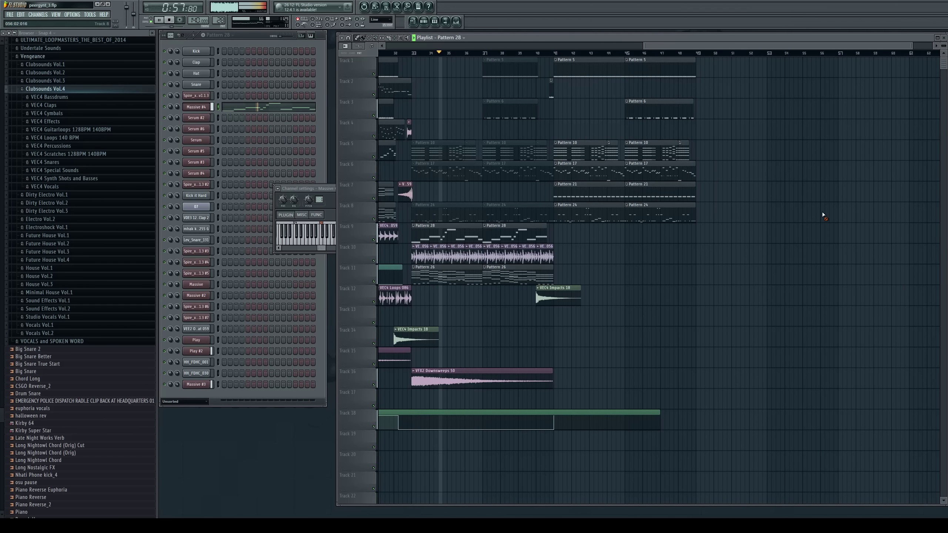
Replay the arrangement from around bar 17 and mute the two Pattern 26 clips at bars 33 and 37 on Track 11
left_click(535, 280)
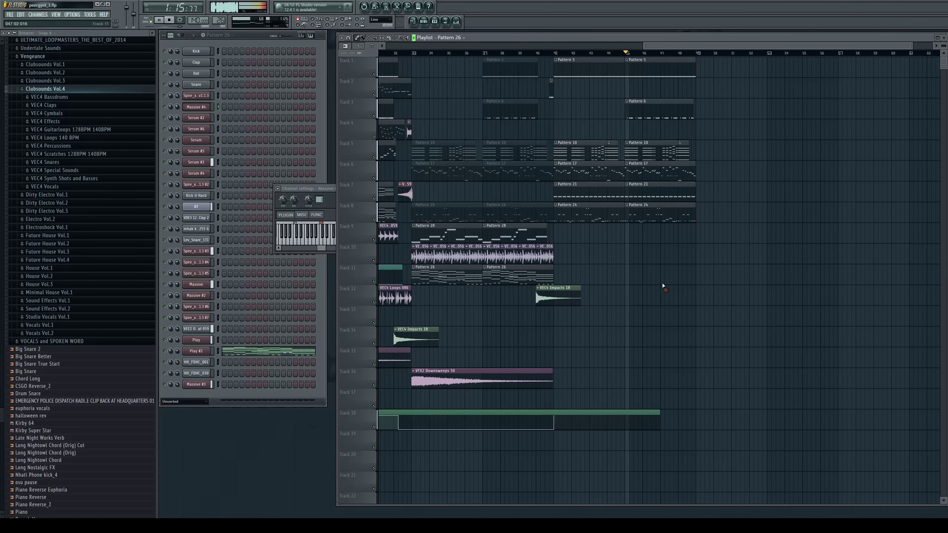
left_click_drag(696, 46, 524, 53)
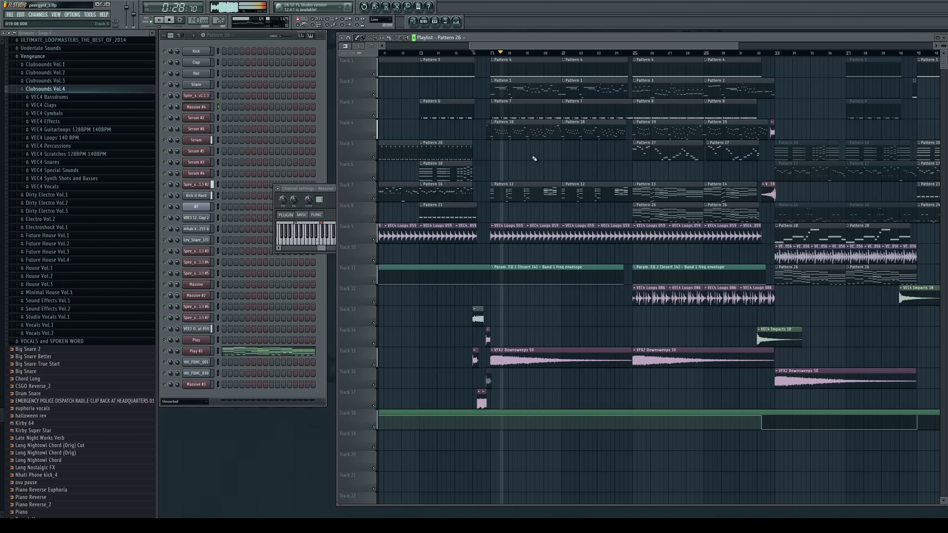
left_click_drag(533, 46, 595, 61)
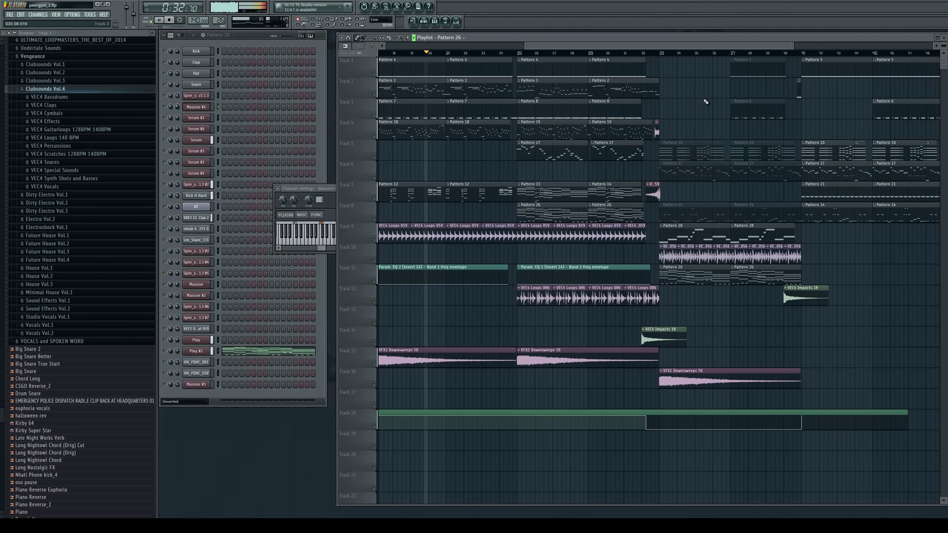
left_click_drag(592, 41, 605, 43)
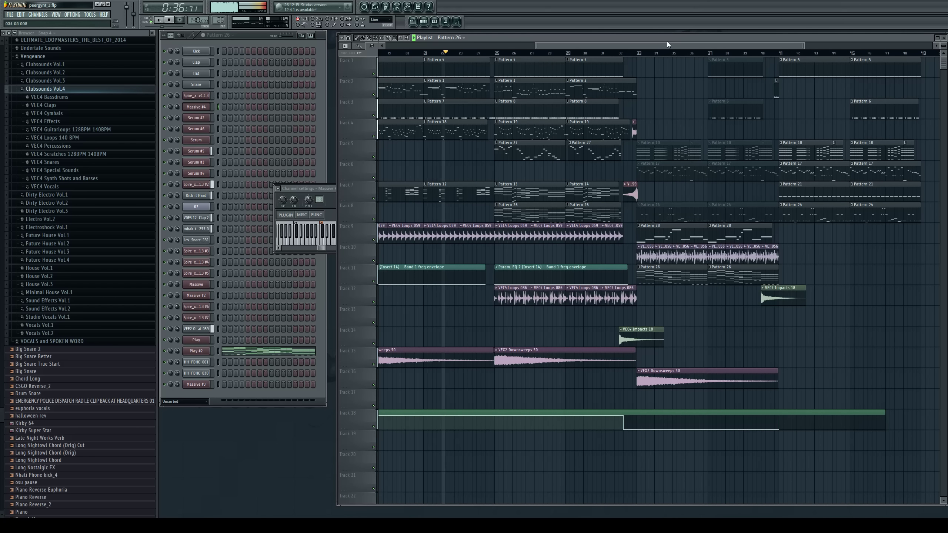
left_click_drag(668, 45, 676, 46)
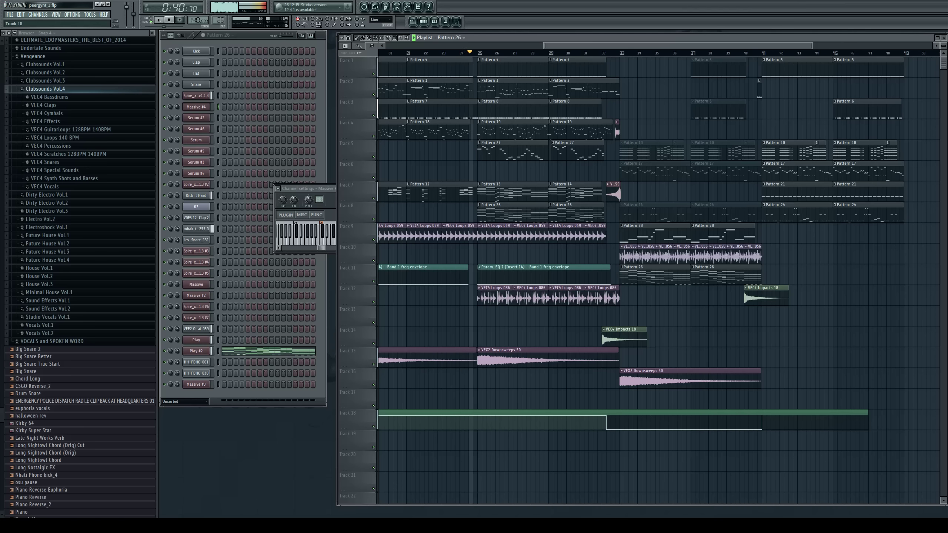
left_click_drag(596, 46, 610, 46)
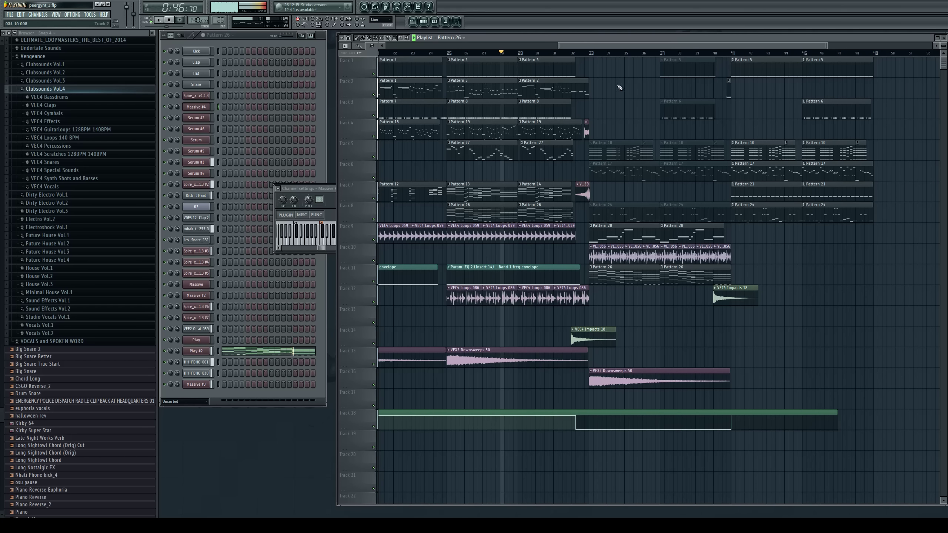
left_click_drag(638, 45, 633, 46)
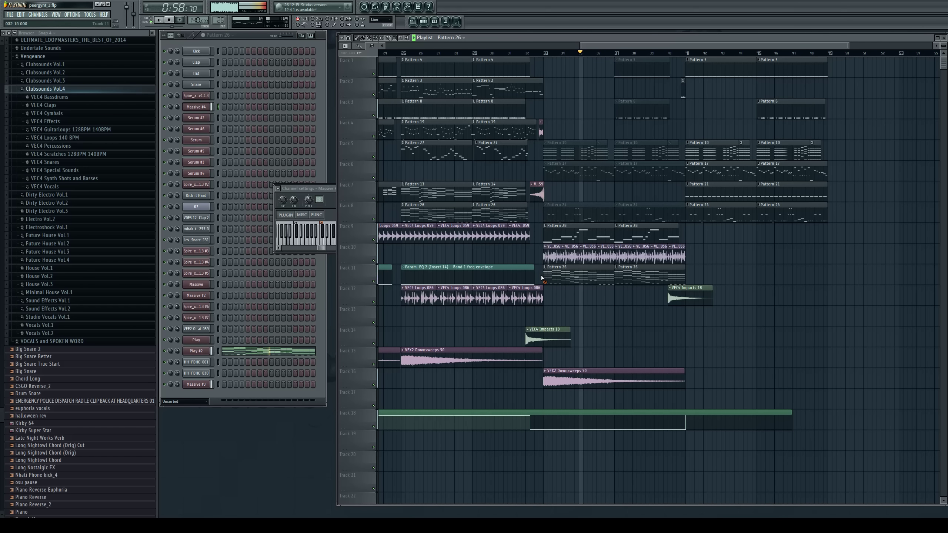
left_click_drag(543, 277, 624, 279)
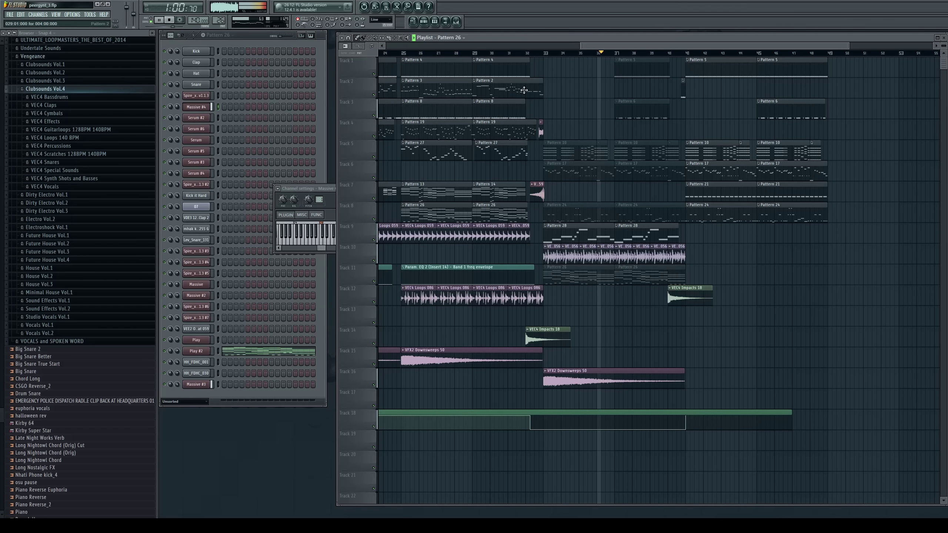
left_click(526, 53)
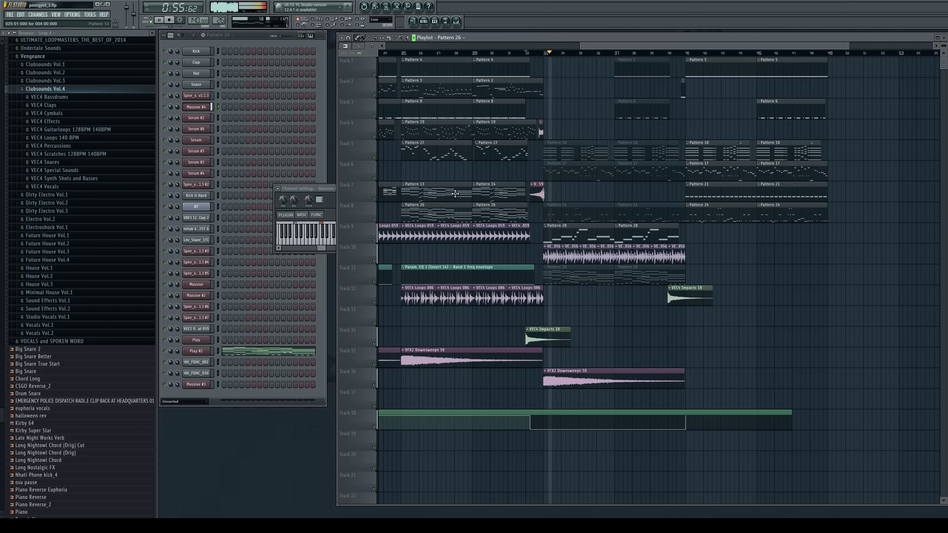
Try Pattern 13 clips on Track 4 at bars 33 and 37 during playback and delete them
left_click(455, 193)
key("space")
left_click(548, 131)
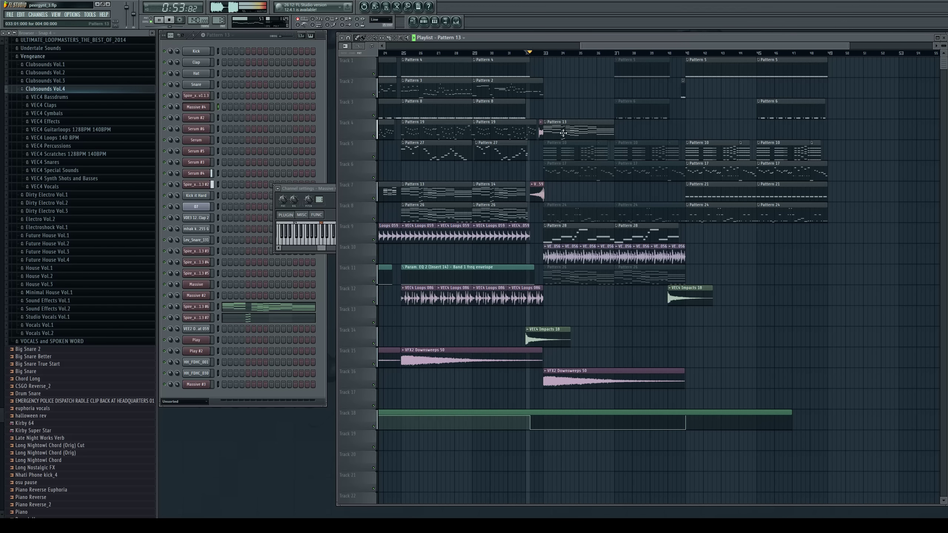
left_click(617, 131)
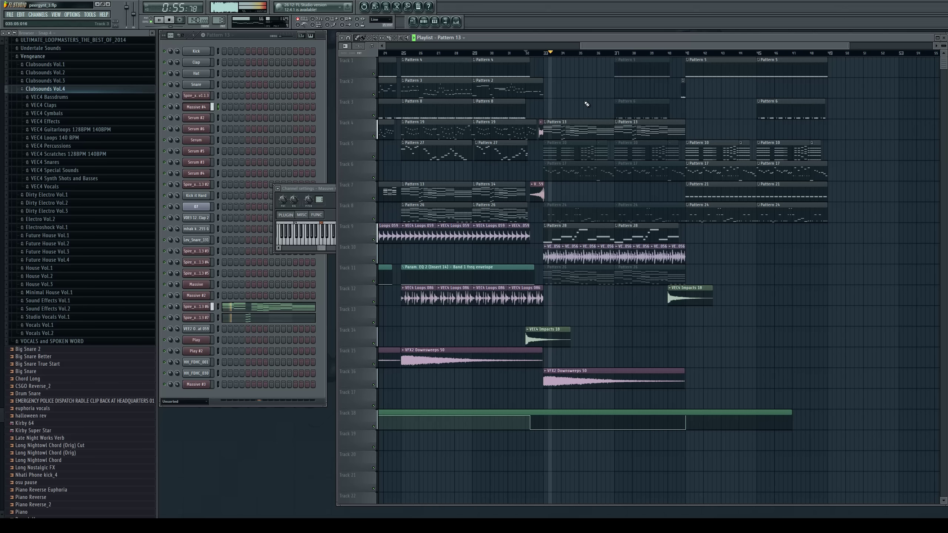
right_click(567, 129)
right_click(620, 129)
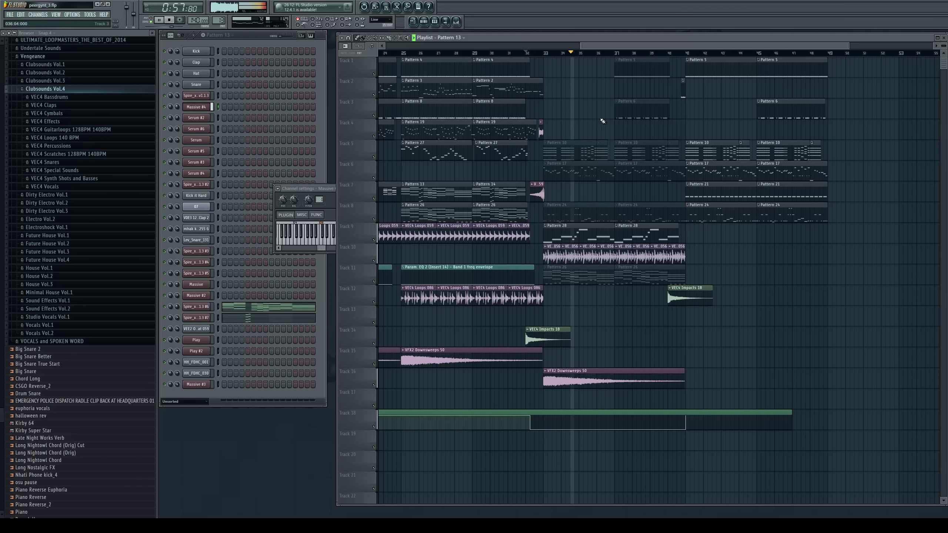
Place Pattern 27 clips on Track 4 at bars 33 and 37 and listen to them with the section
left_click(522, 90)
left_click(472, 148)
key("space")
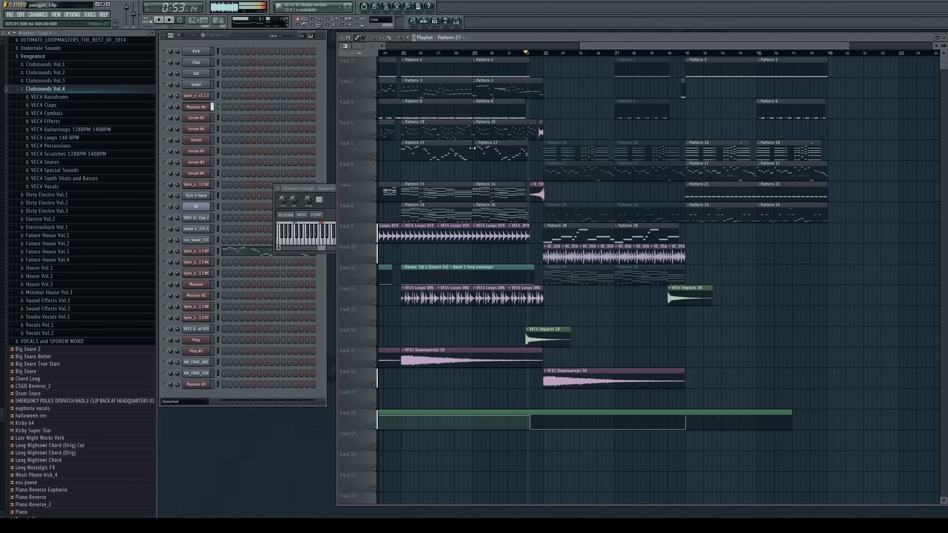
left_click(554, 135)
key("space")
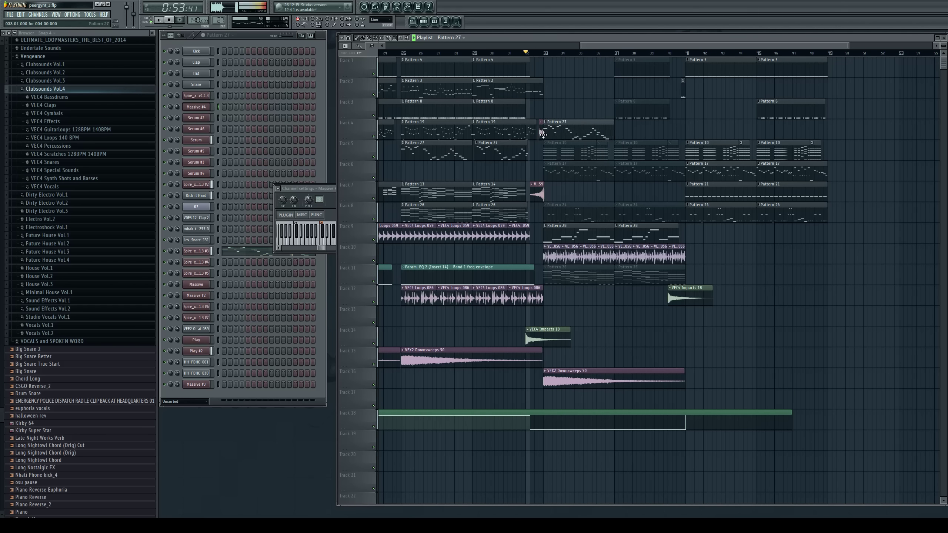
left_click(613, 133)
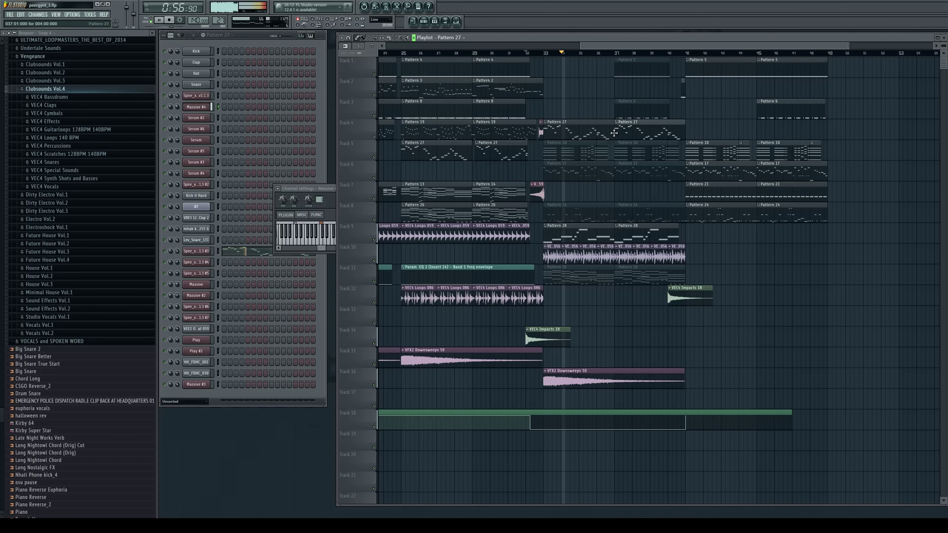
left_click_drag(622, 46, 686, 45)
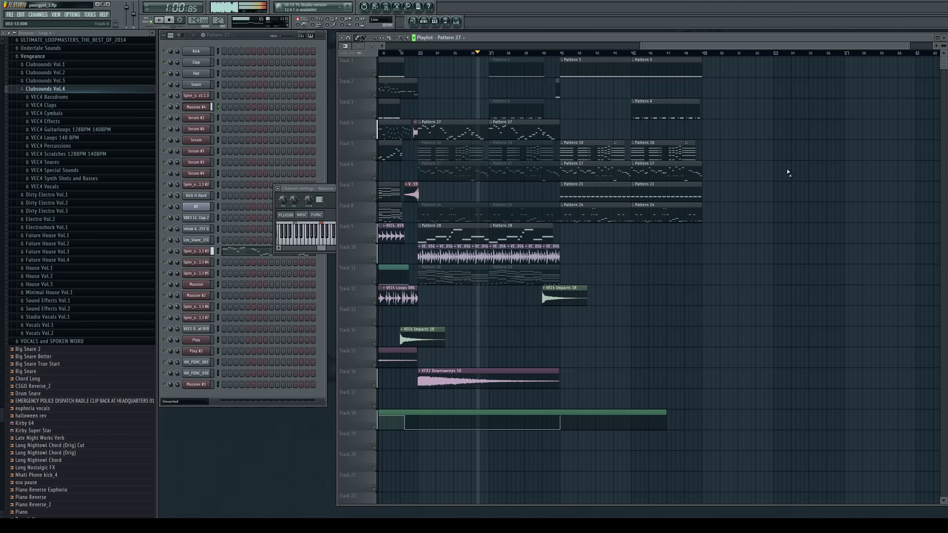
key("space")
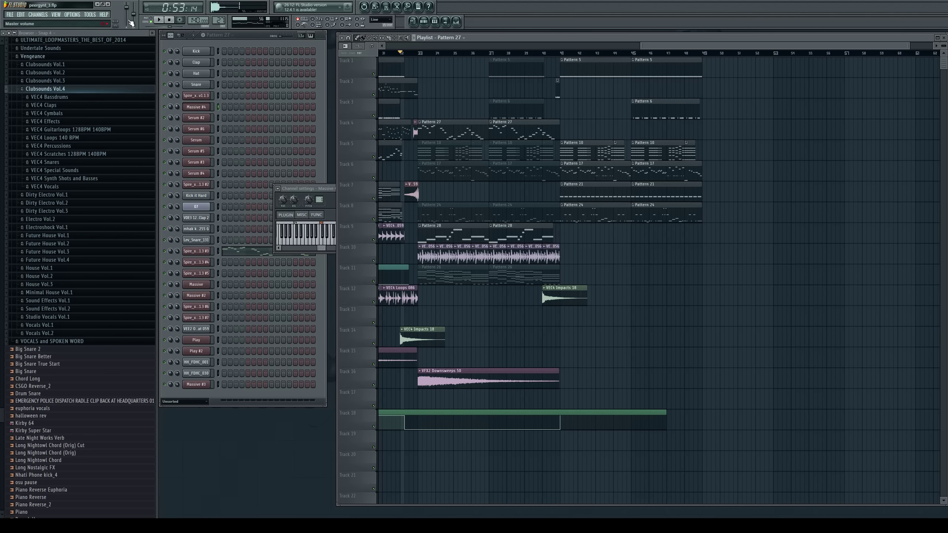
Clone Pattern 27, check the clone's Spire #3 notes, and replace the Track 4 clip at bar 37 with the clone
right_click(221, 23)
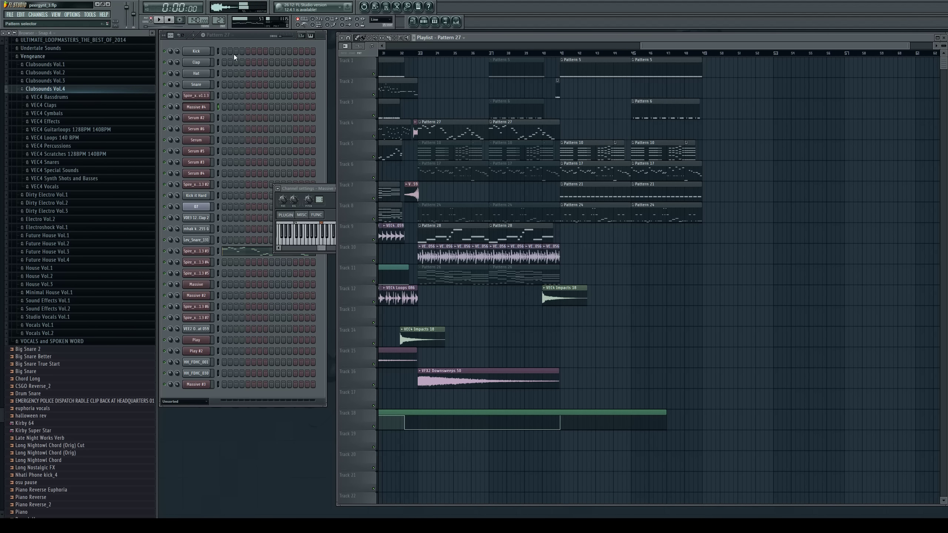
left_click(270, 72)
left_click(251, 252)
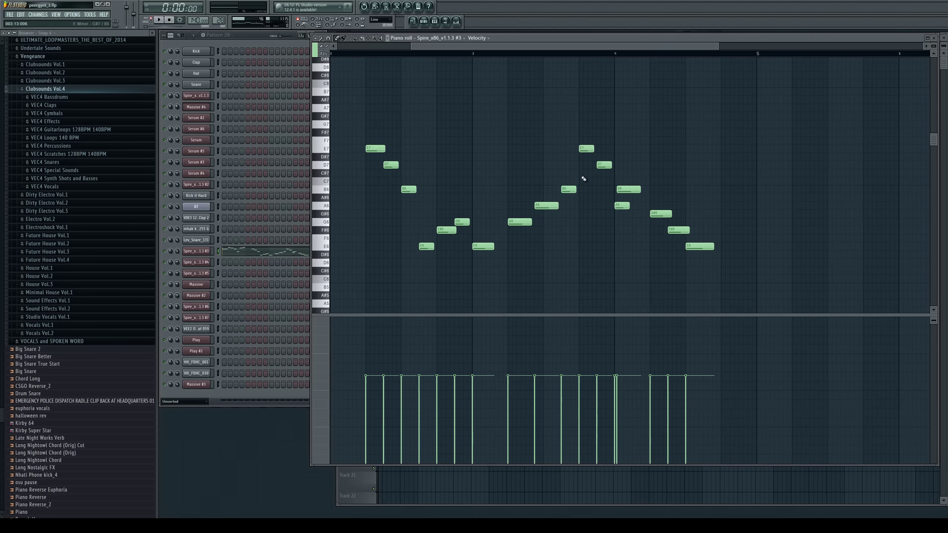
left_click(934, 40)
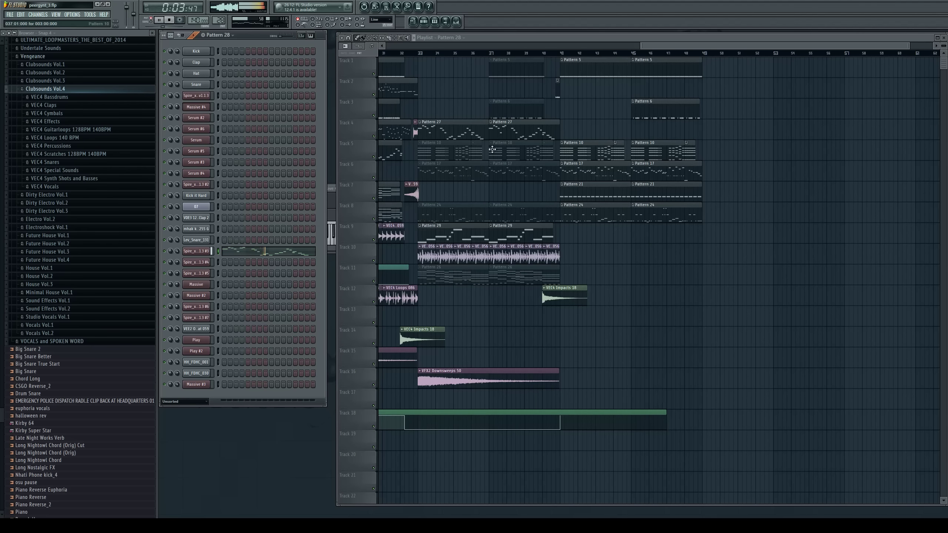
right_click(490, 134)
left_click(490, 134)
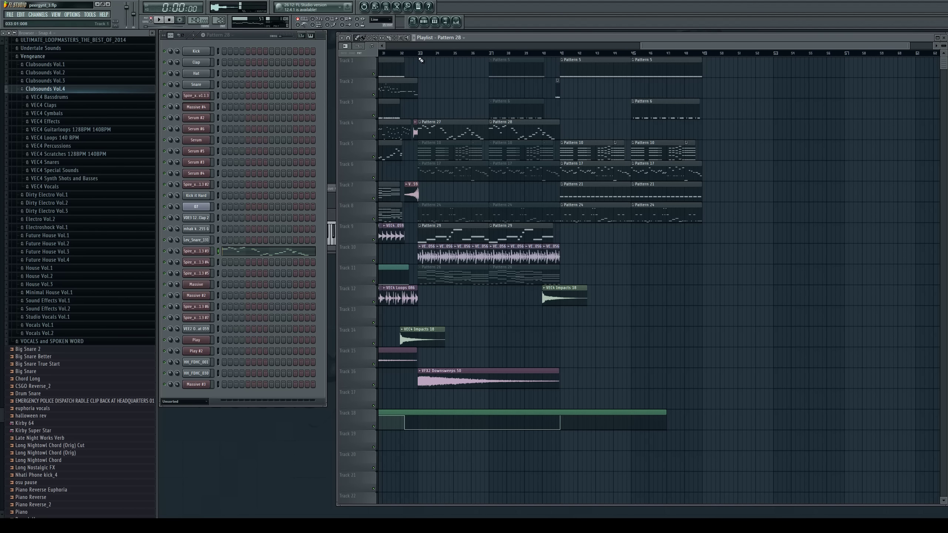
Create a Mute / solo automation clip for the Kickstart effect on the Spire #3 mixer track
left_click(943, 38)
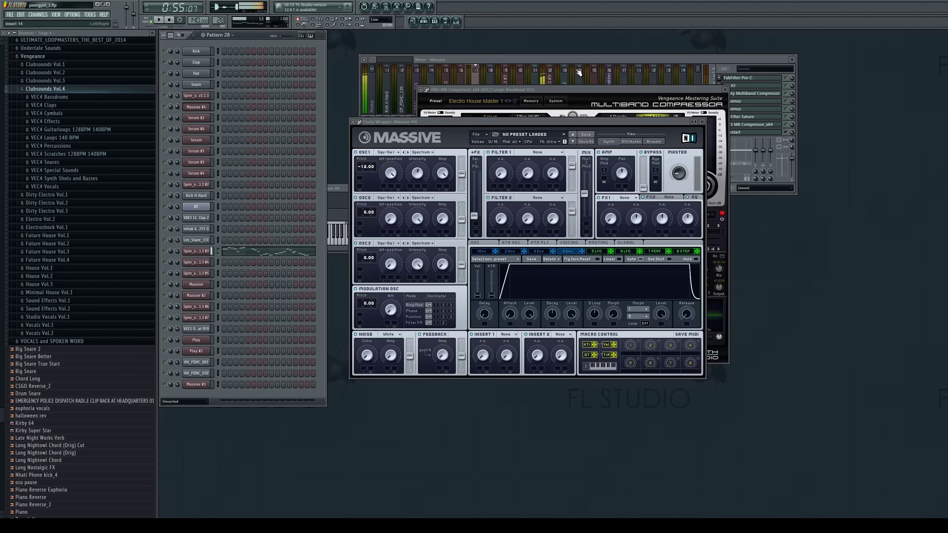
left_click(563, 58)
left_click(549, 87)
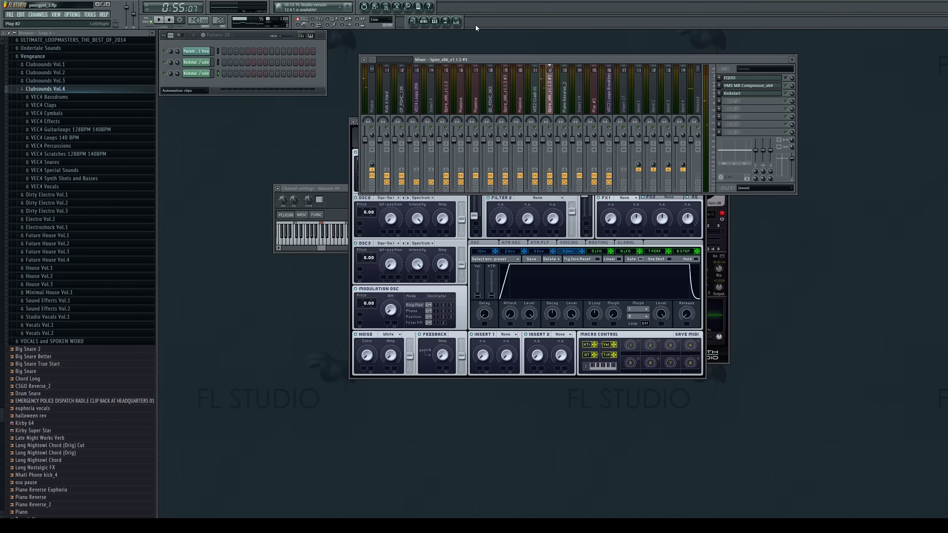
left_click(412, 21)
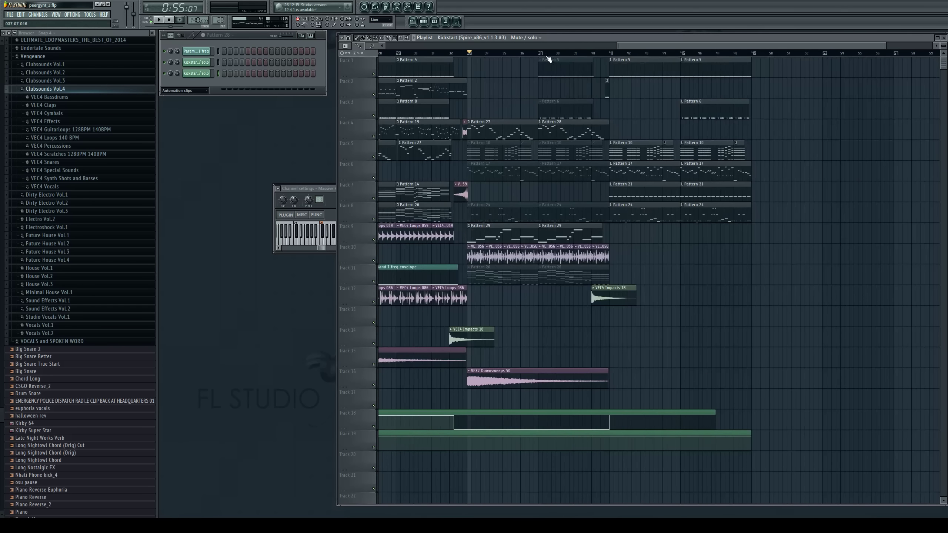
Shape the Kickstart envelope on Track 19 to drop from bar 33 to bar 41 and listen to the section
right_click(477, 447)
left_click_drag(478, 449, 464, 458)
right_click(623, 445)
left_click_drag(622, 444, 588, 386)
right_click(610, 448)
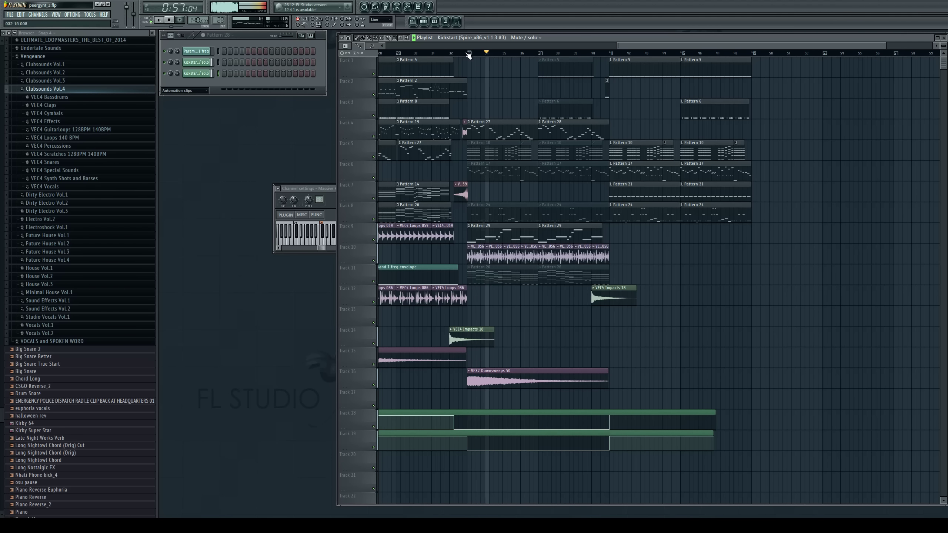
key("space")
left_click(453, 57)
key("space")
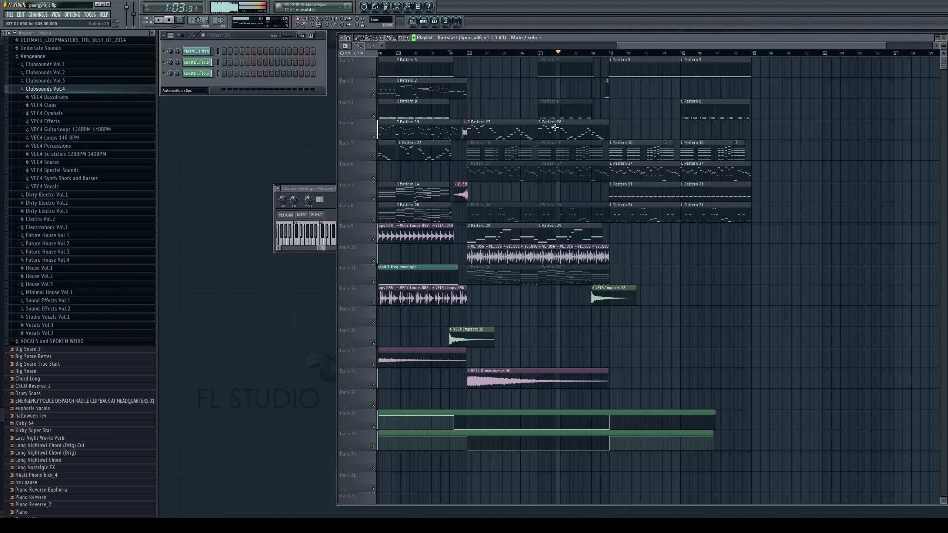
Show all channels, inspect Pattern 28's Spire #3 notes in the piano roll, and replay from bar 33
left_click(190, 91)
left_click(180, 96)
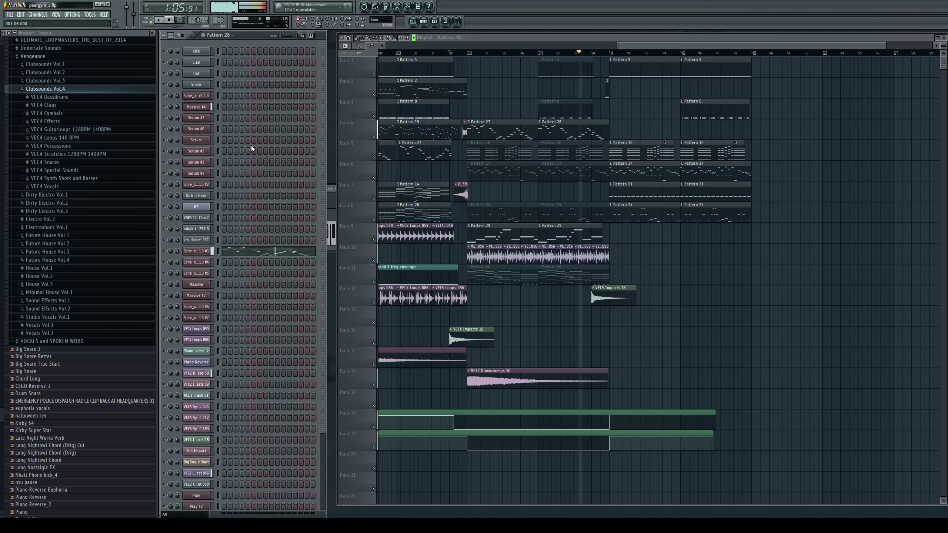
left_click(235, 254)
right_click(344, 149)
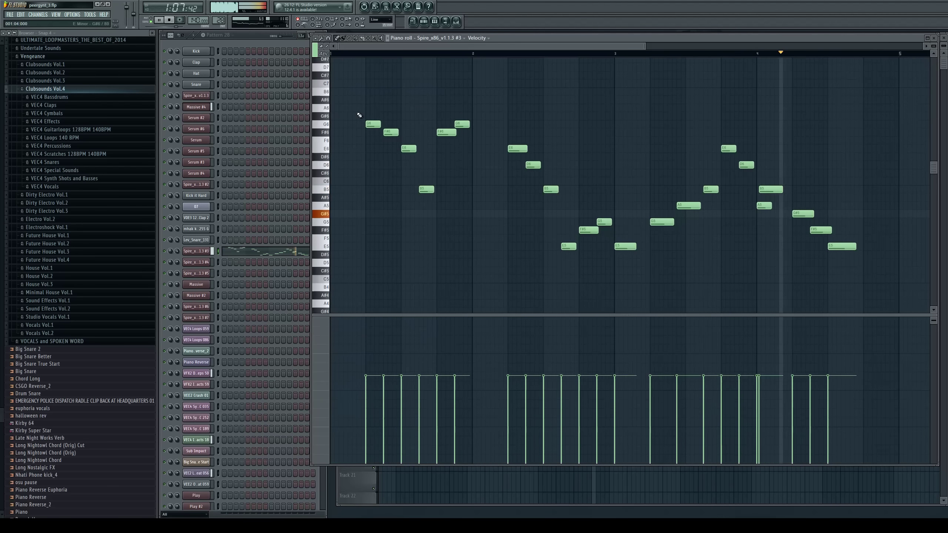
left_click(934, 38)
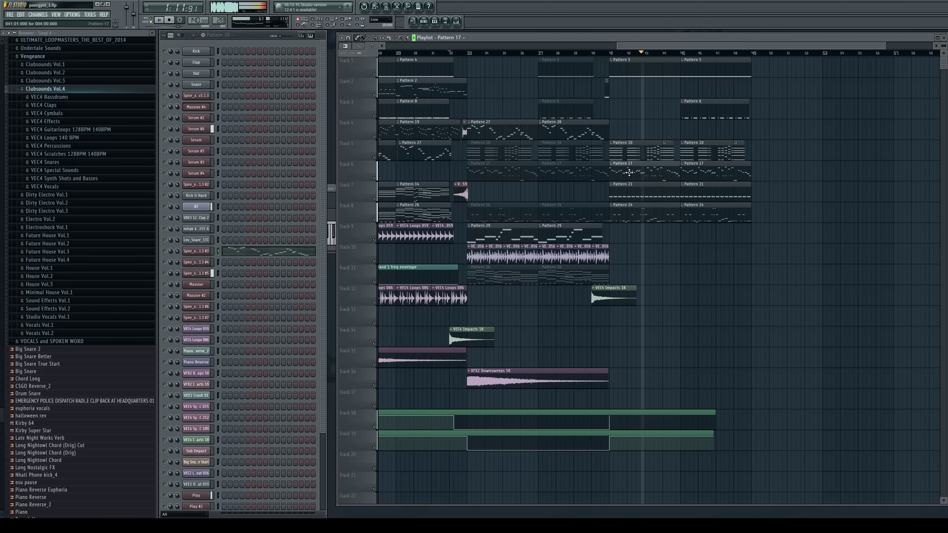
left_click(468, 52)
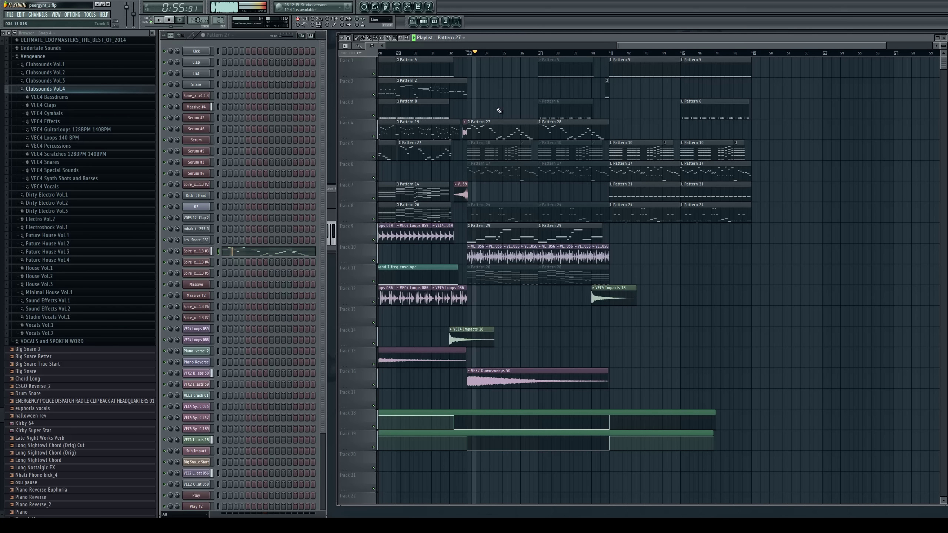
key("space")
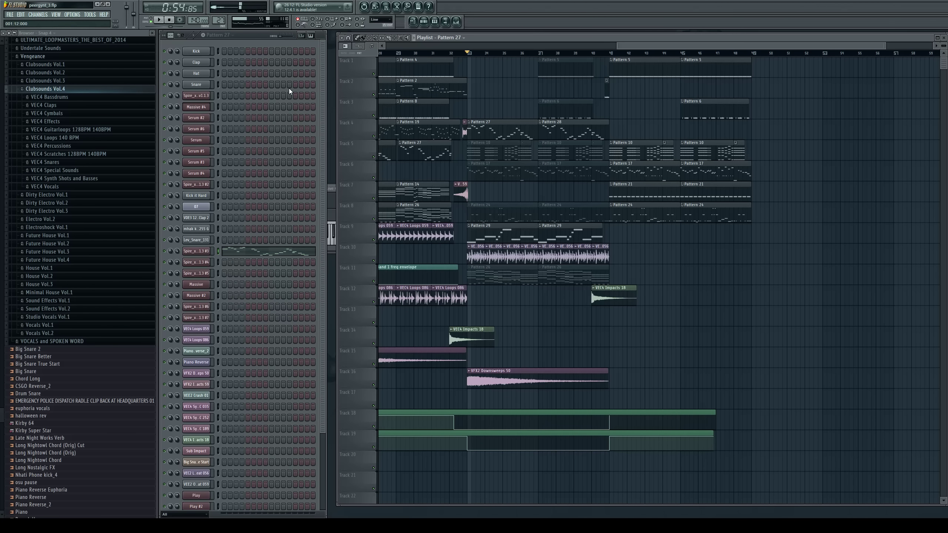
Clone the Spire #3 channel as Spire #8 and move Pattern 27's notes onto the clone
left_click(233, 334)
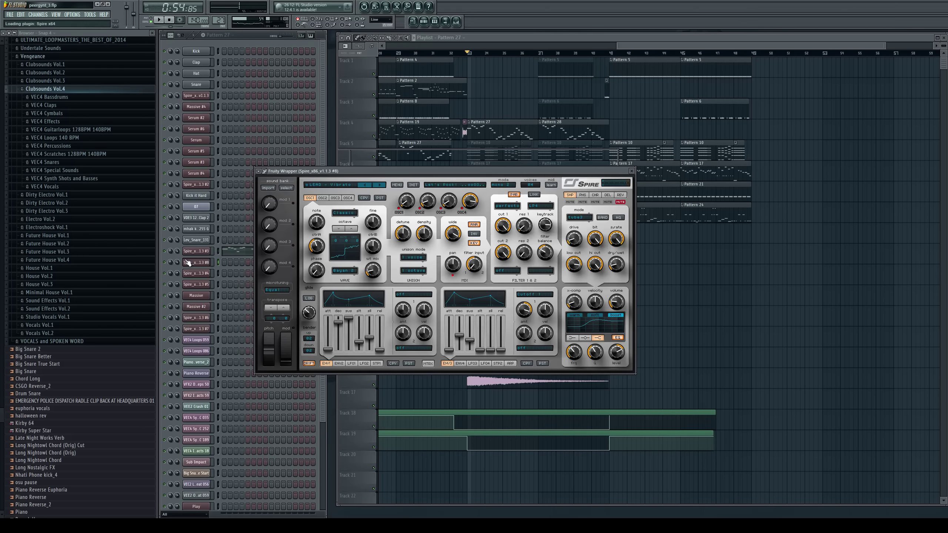
right_click(191, 255)
key("ctrl+x")
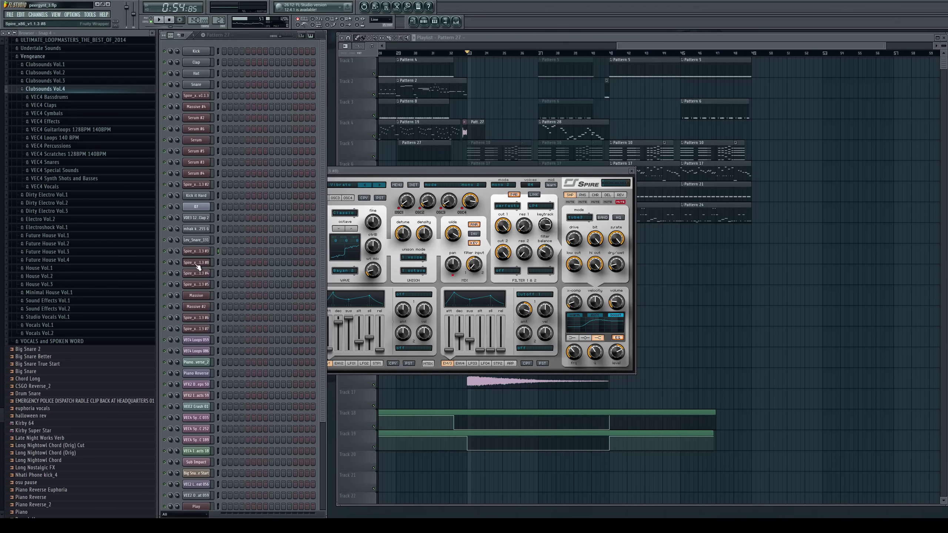
key("ctrl+v")
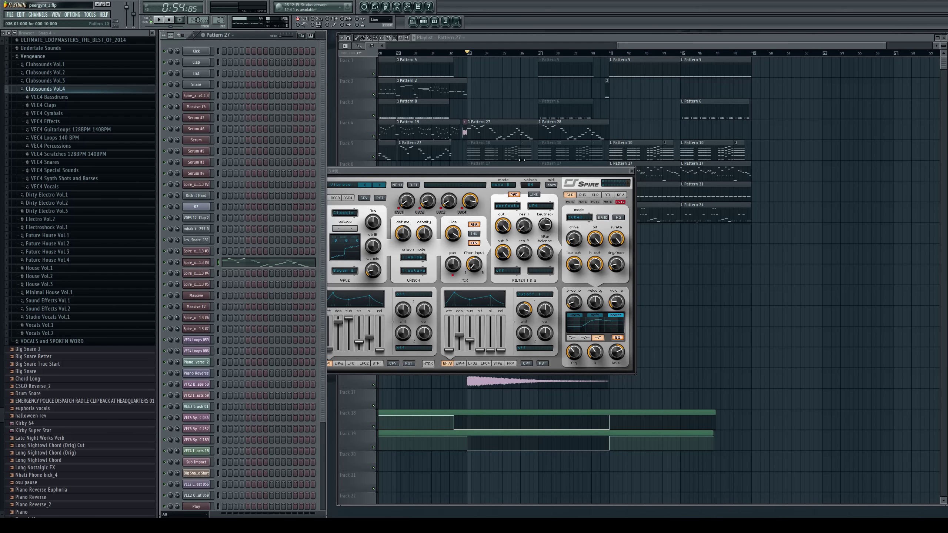
Move the notes of the Track 4 pattern at bar 37 from Spire #3 to Spire #8
left_click(550, 130)
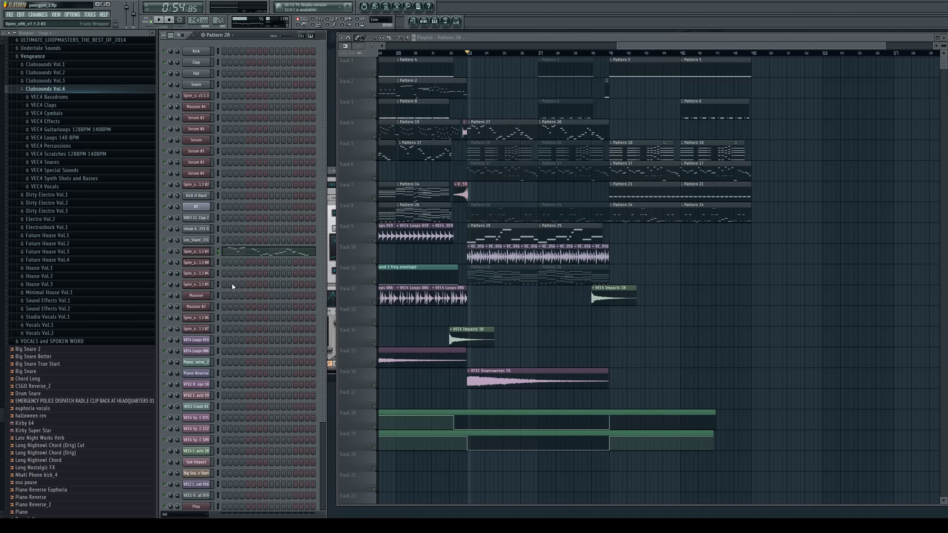
key("ctrl+x")
left_click(217, 263)
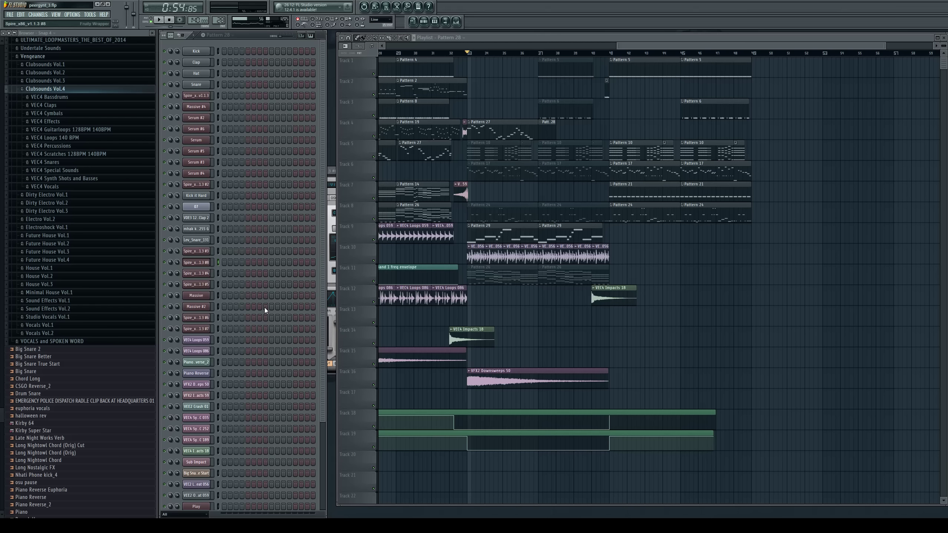
key("ctrl+v")
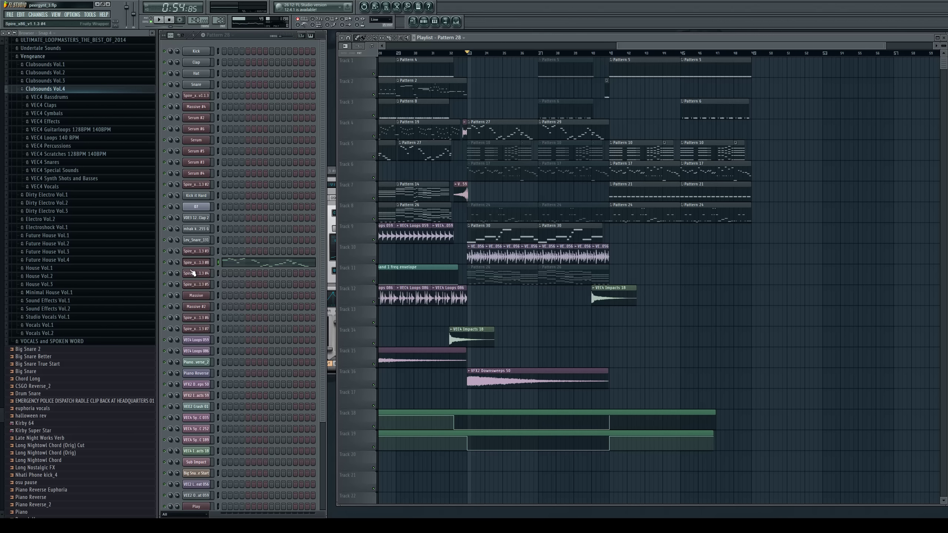
Move the cloned Pattern 28's notes back to Spire #3 and use it for the Track 5 clips at bars 25 and 29
key("ctrl+x")
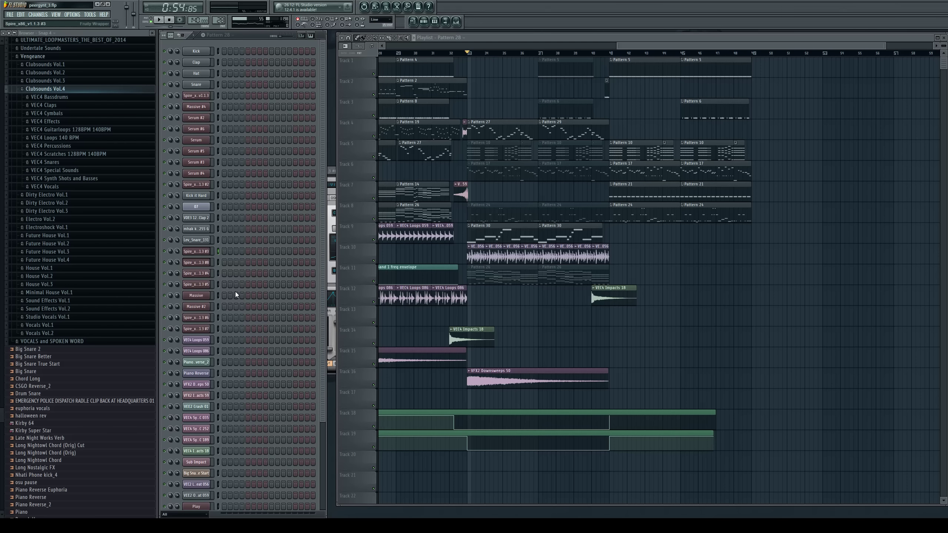
key("ctrl+v")
left_click_drag(626, 44, 557, 44)
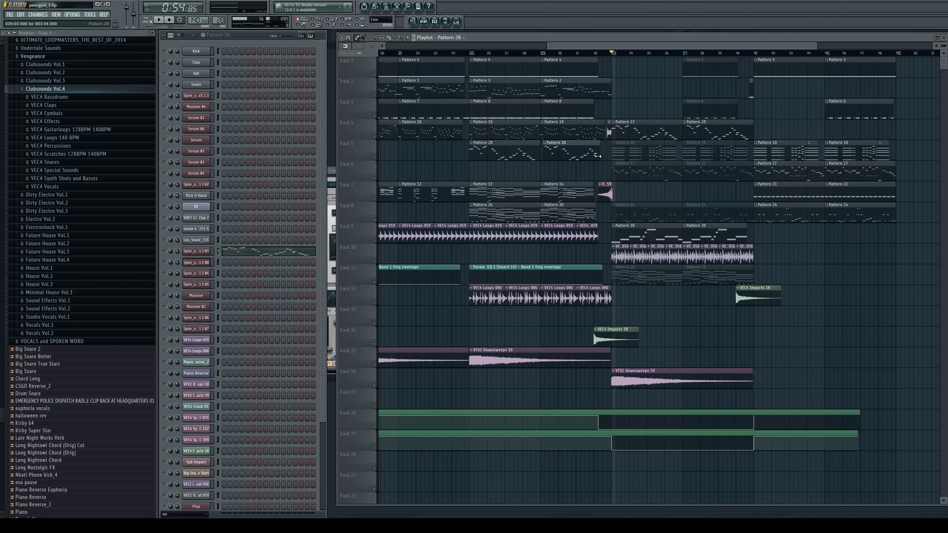
Replay the section from bar 33 and adjust the Spire #8 channel volume while listening
key("space")
left_click_drag(607, 44, 660, 45)
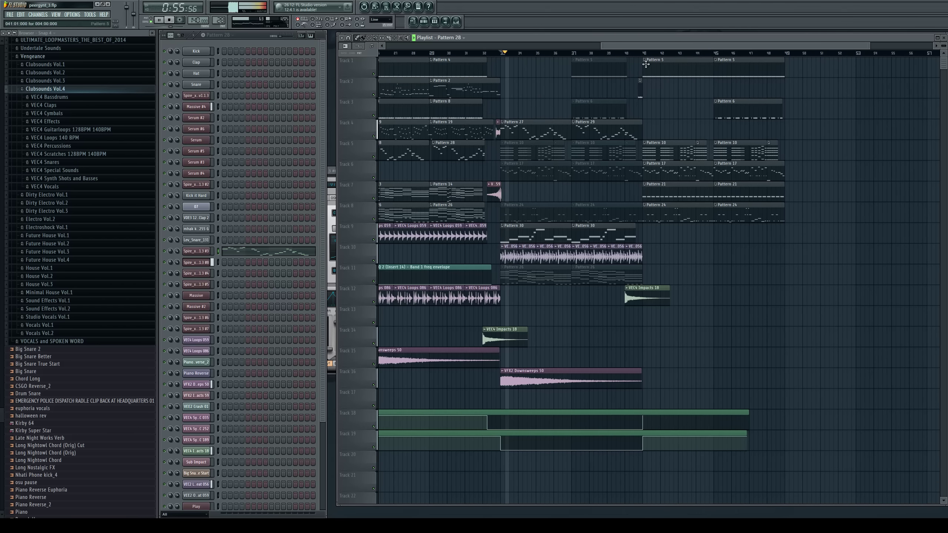
left_click(501, 54)
left_click(527, 130)
key("space")
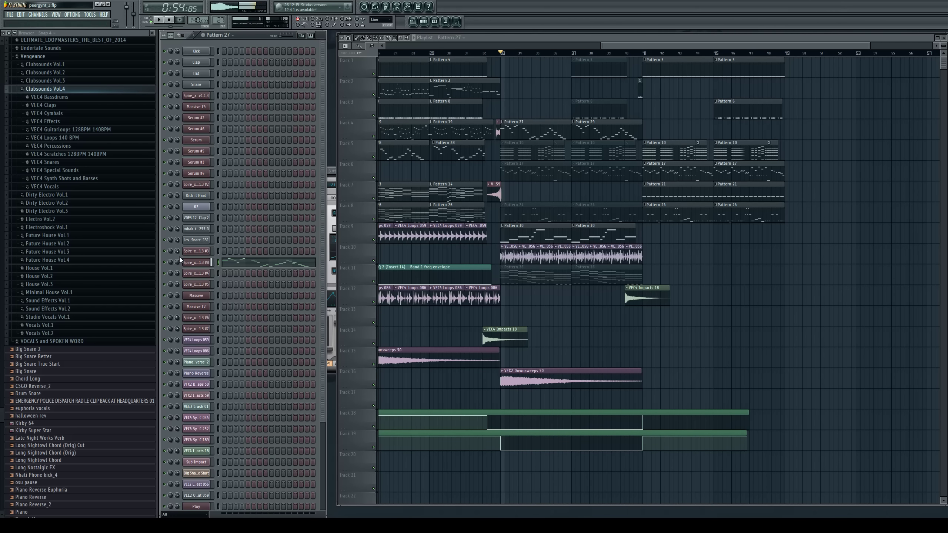
key("space")
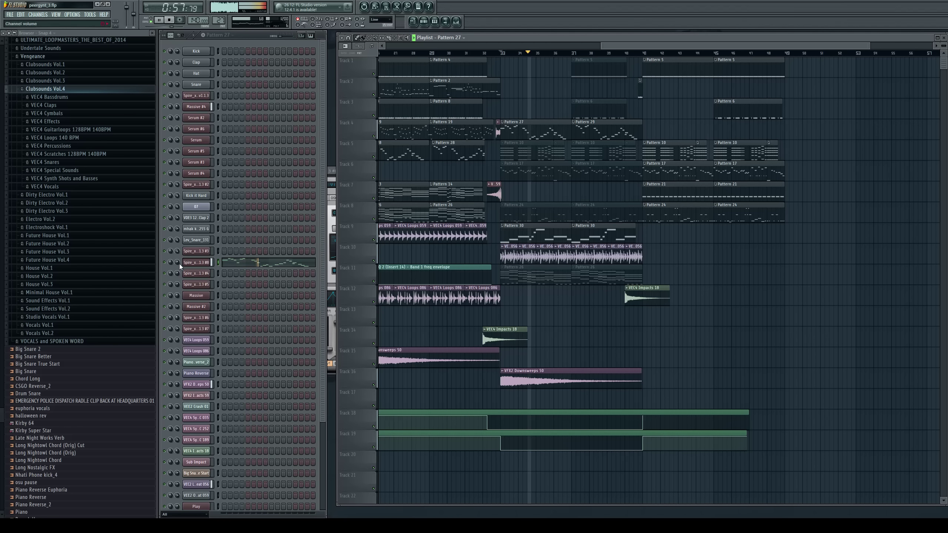
left_click_drag(180, 263, 179, 265)
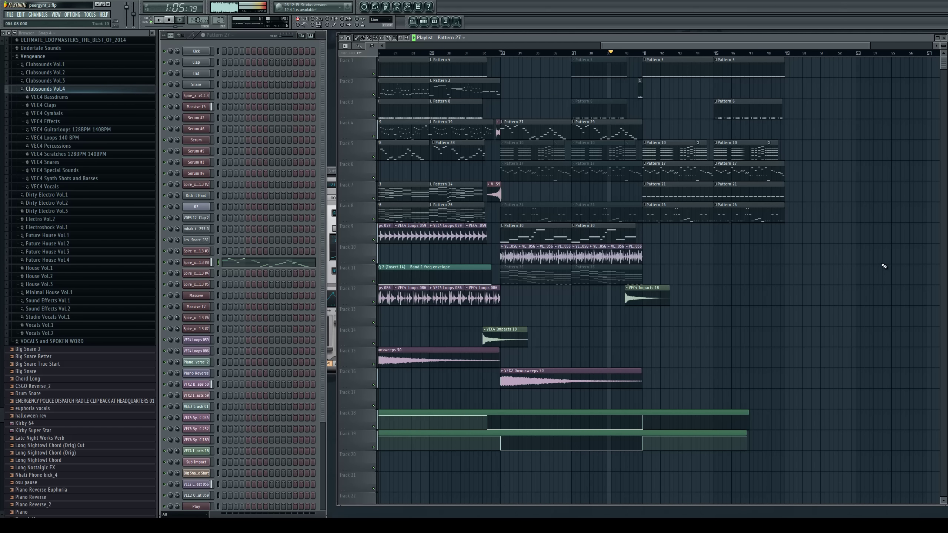
left_click_drag(681, 45, 737, 47)
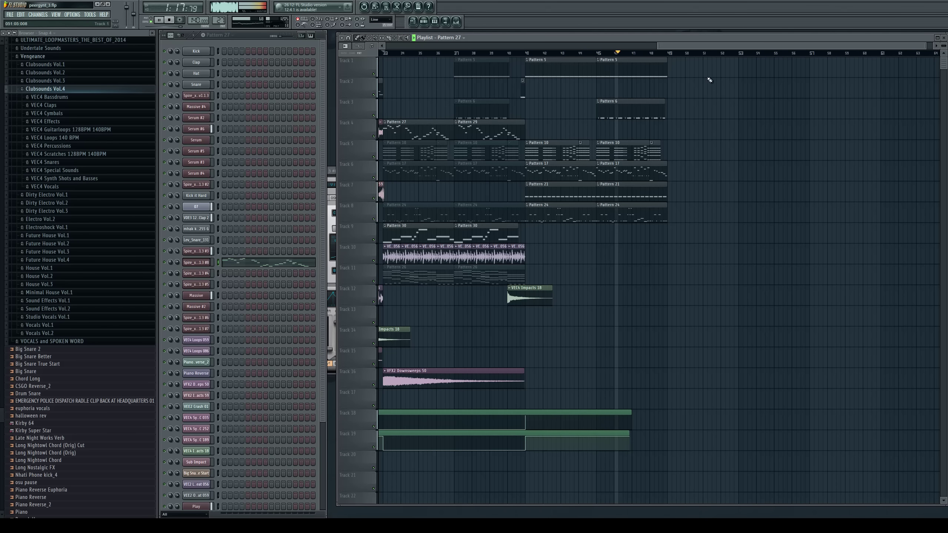
left_click_drag(724, 43, 692, 44)
key("space")
Listen from bar 9 and pick Pattern 20 from its Track 5 clip
left_click_drag(748, 46, 533, 40)
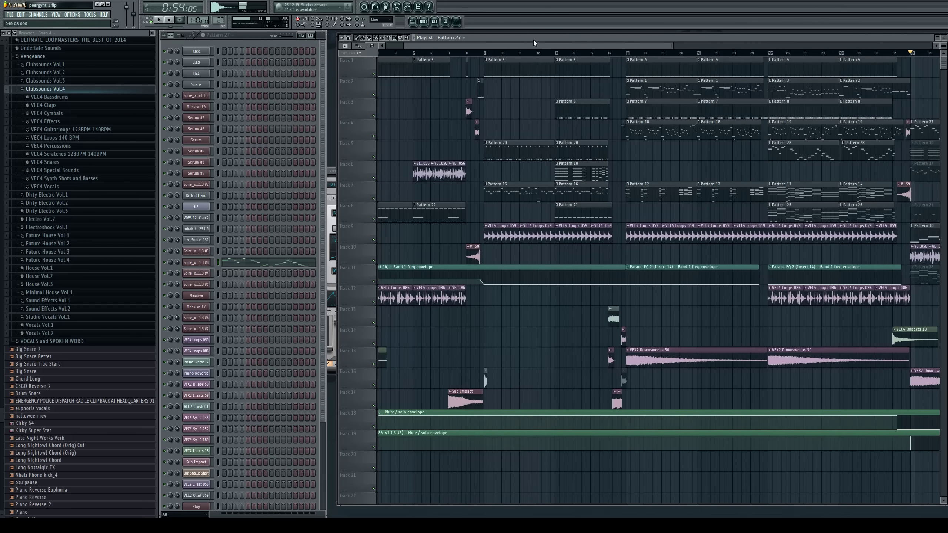
left_click(486, 54)
key("space")
left_click(506, 151)
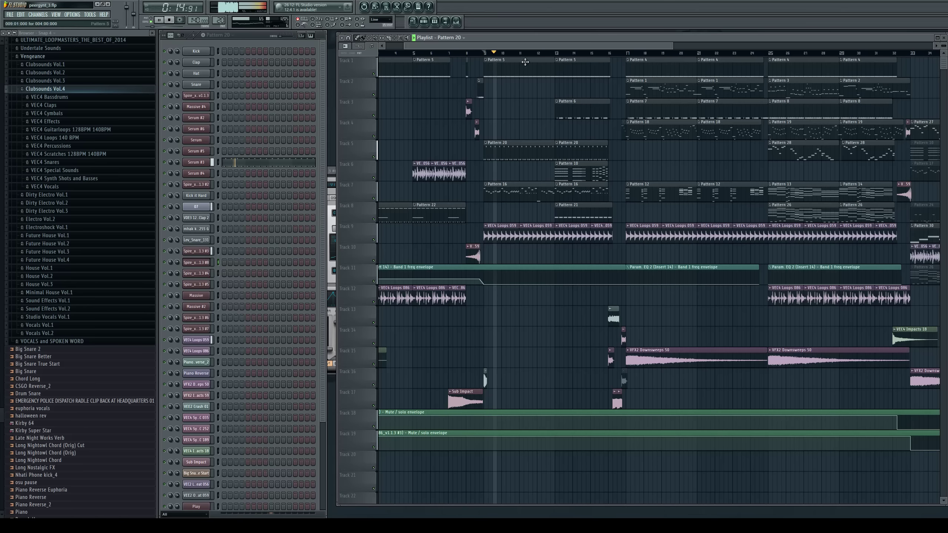
key("space")
Try shifting the Pattern 24 clip at bar 45 on Track 8 while playing from bar 41
left_click_drag(543, 47, 799, 68)
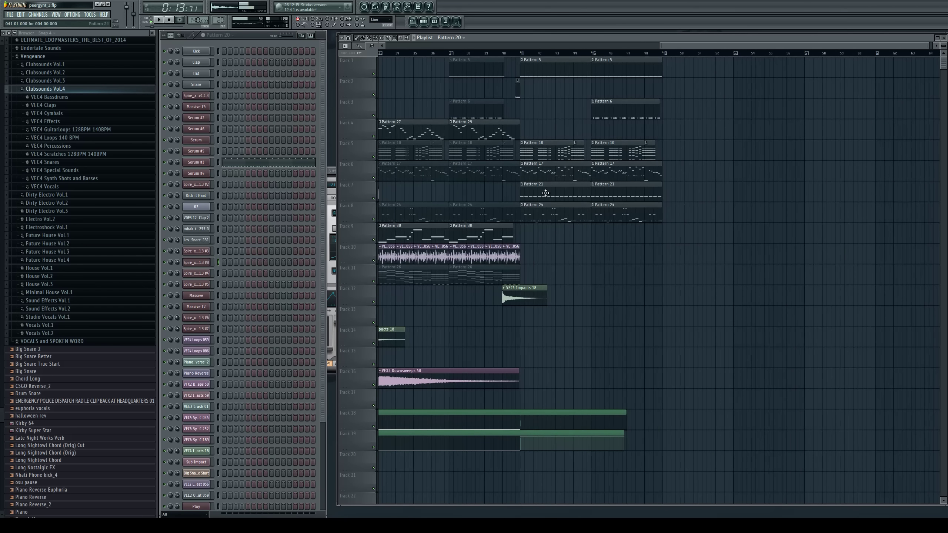
left_click(540, 211)
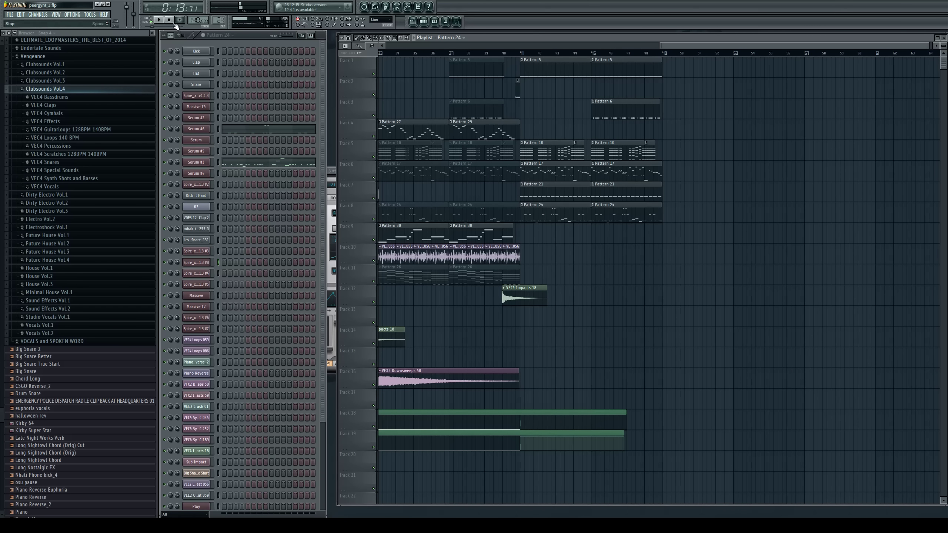
left_click_drag(526, 213, 525, 220)
left_click(521, 55)
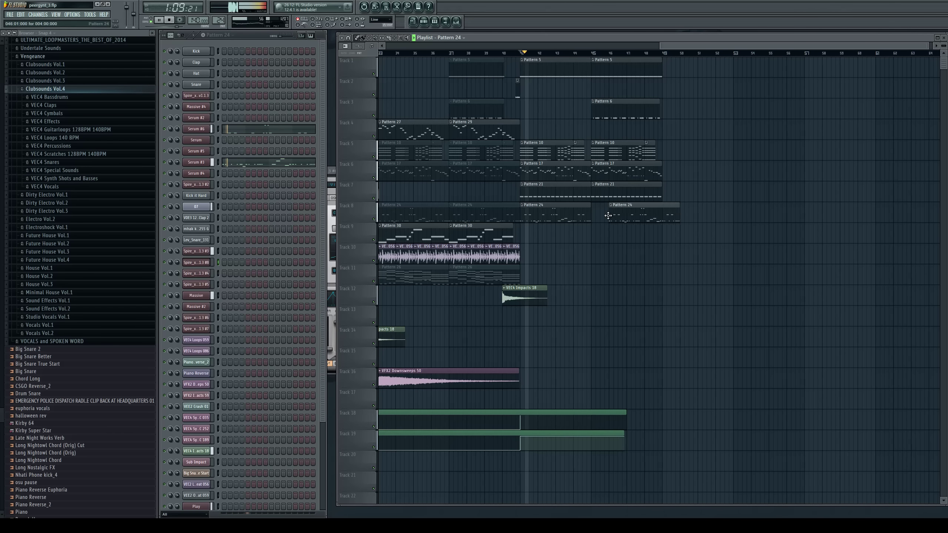
key("space")
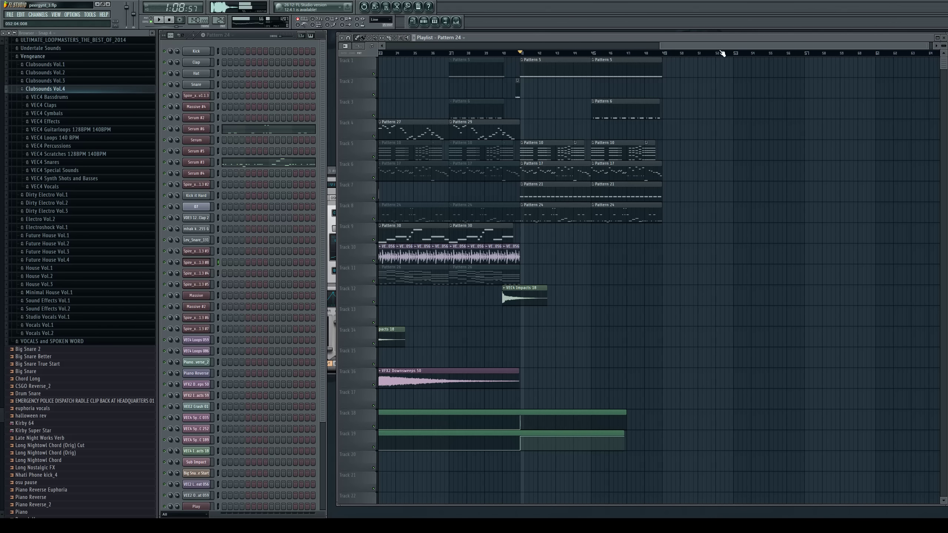
Replace the Pattern 24 clips on Track 8 at bars 41 and 45 with Pattern 20
left_click_drag(722, 53, 514, 95)
left_click(427, 146)
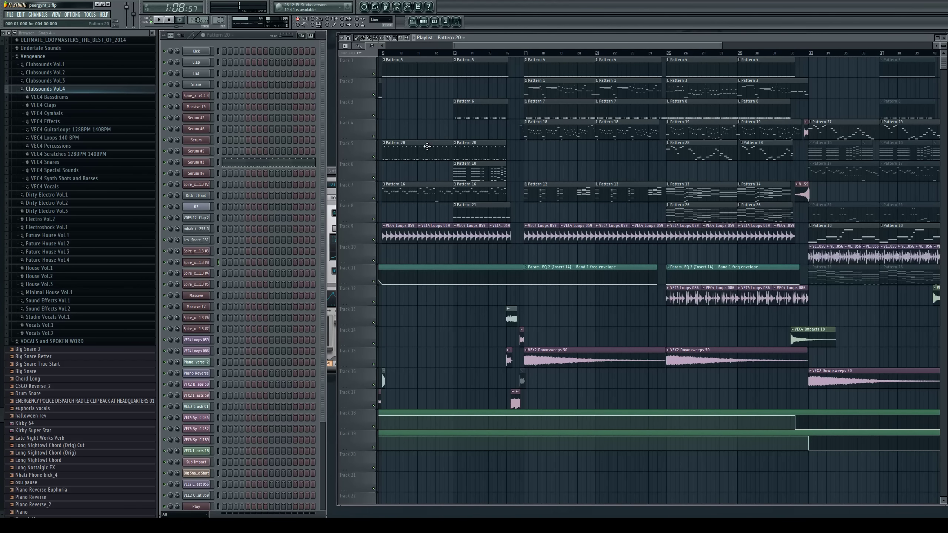
left_click_drag(554, 45, 767, 45)
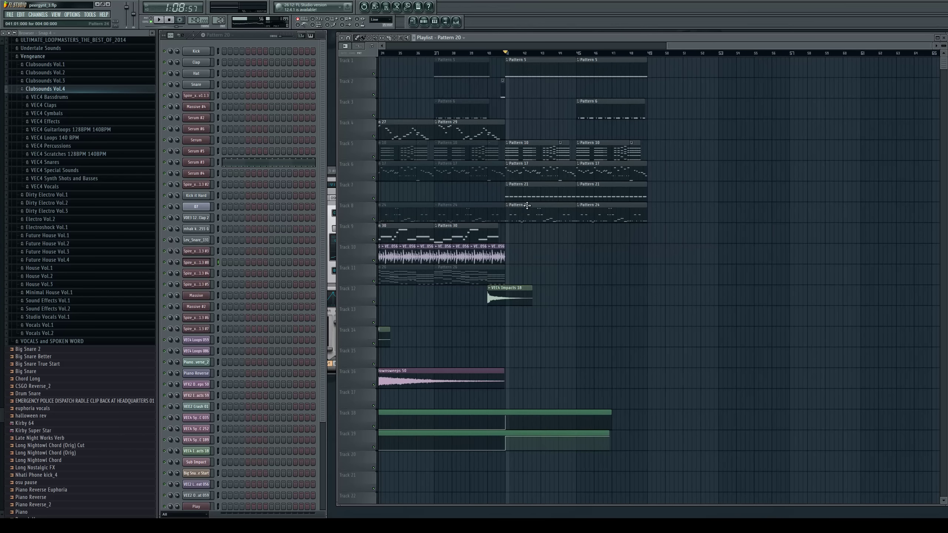
left_click(506, 213)
key("space")
right_click(590, 213)
left_click(576, 222)
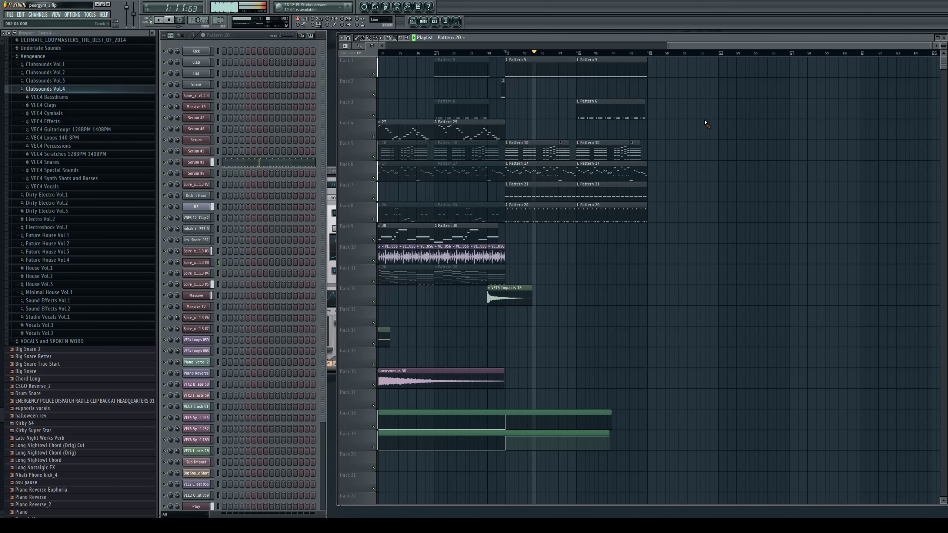
Listen to the section from bar 41 and replay the song from its beginning
scroll(697, 43, "left", 1)
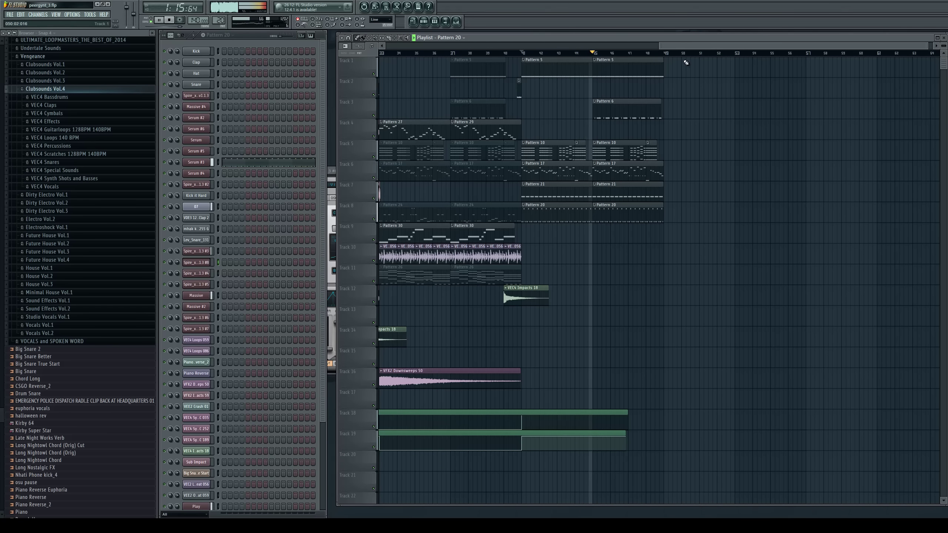
key("space")
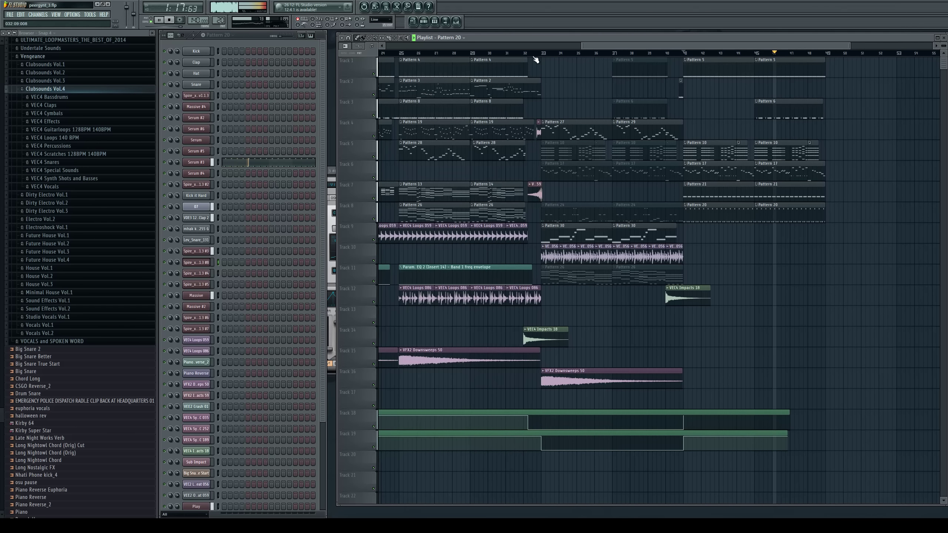
left_click_drag(588, 46, 394, 47)
left_click(379, 53)
key("space")
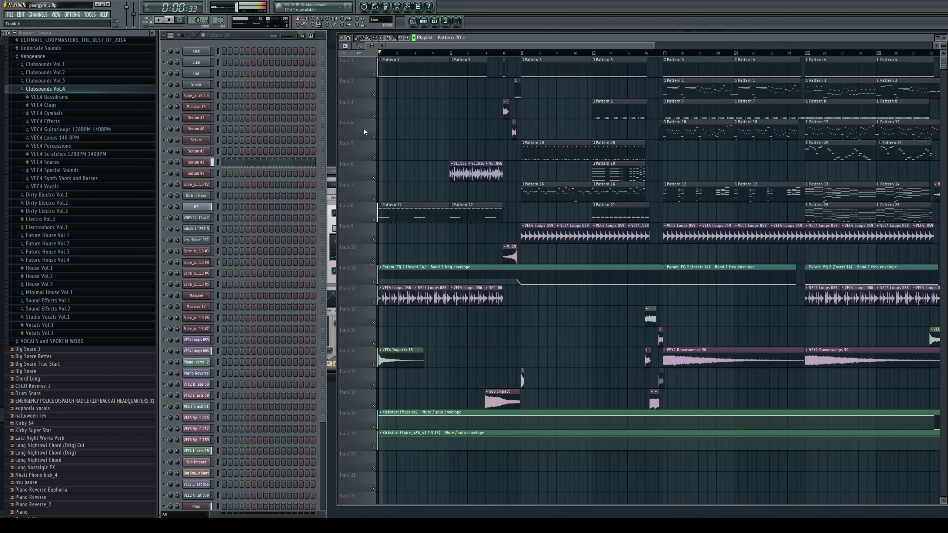
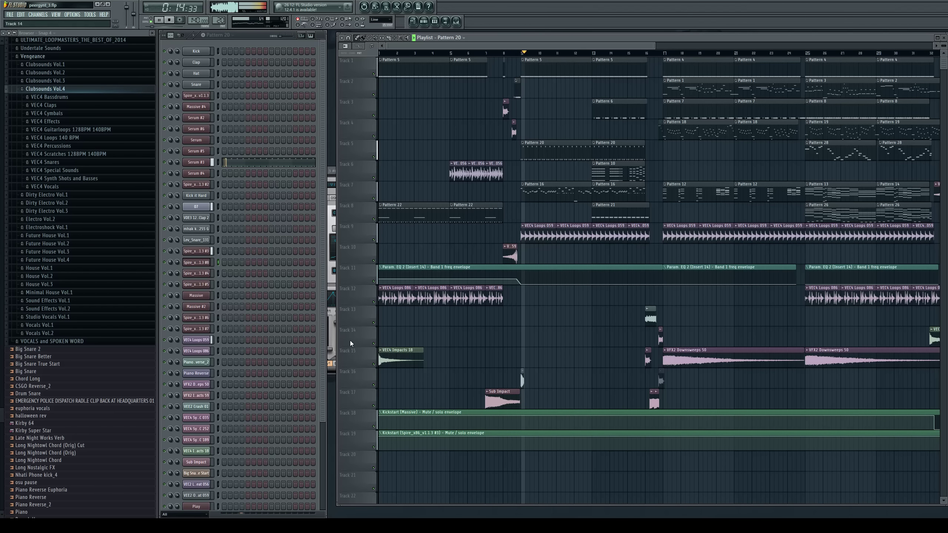
Listen through the arrangement from bar 9 to the section after bar 41, collapsing the Vengeance sample folder meanwhile
left_click_drag(562, 46, 614, 46)
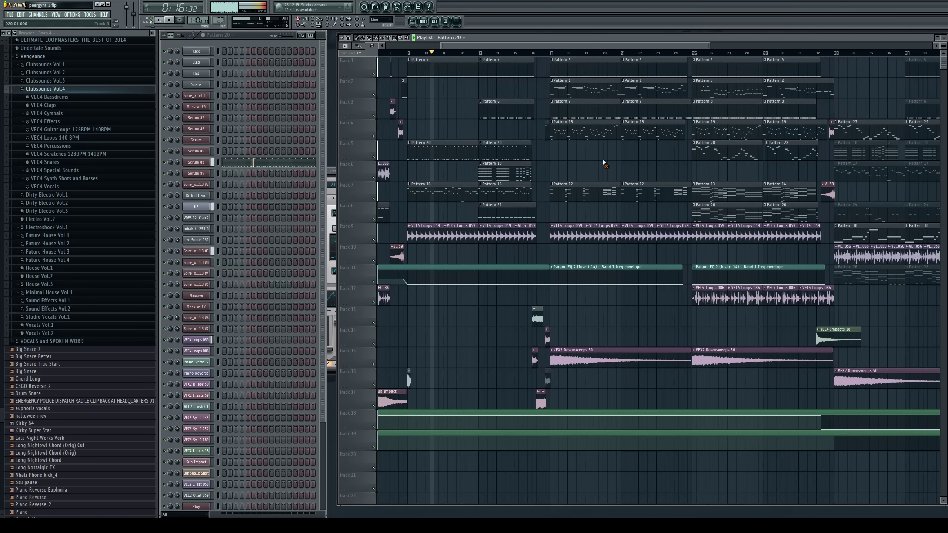
left_click_drag(535, 47, 576, 46)
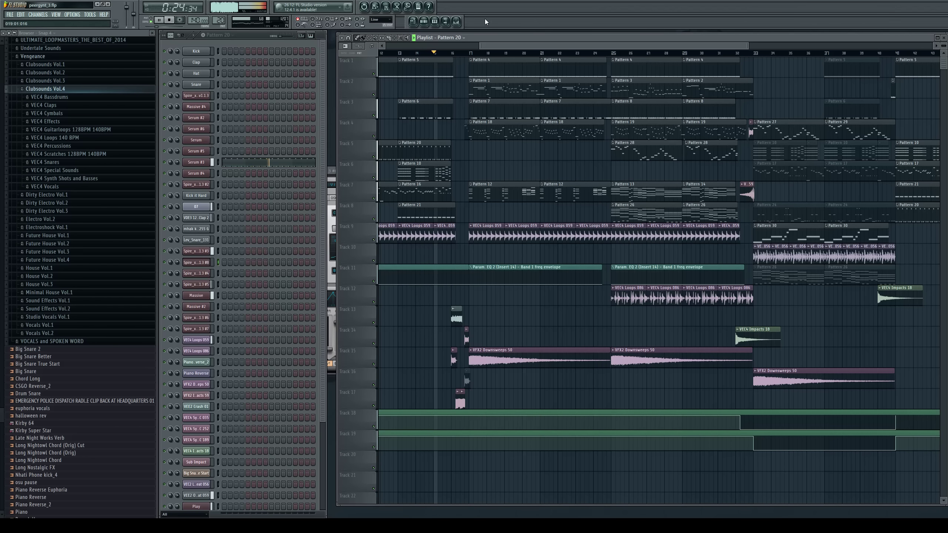
left_click_drag(513, 46, 533, 48)
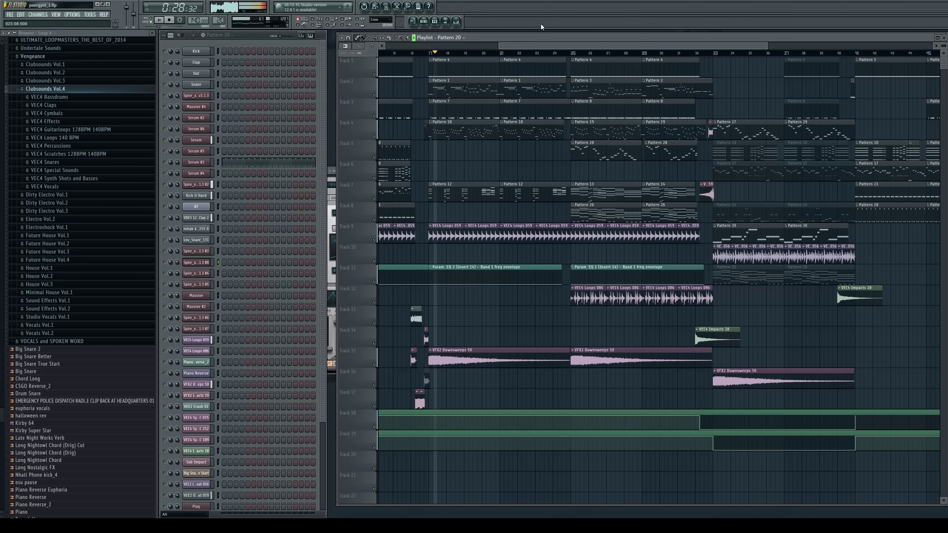
left_click_drag(546, 47, 563, 46)
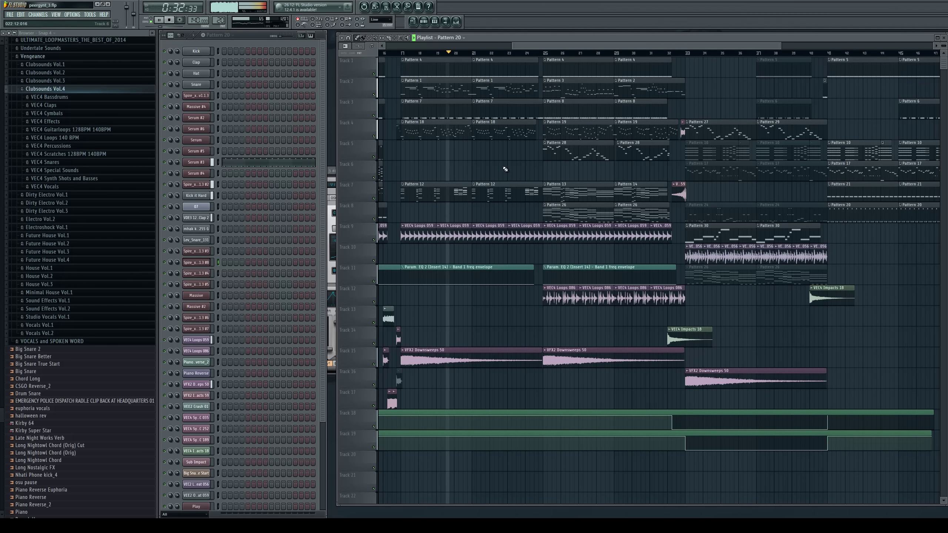
left_click_drag(553, 44, 564, 46)
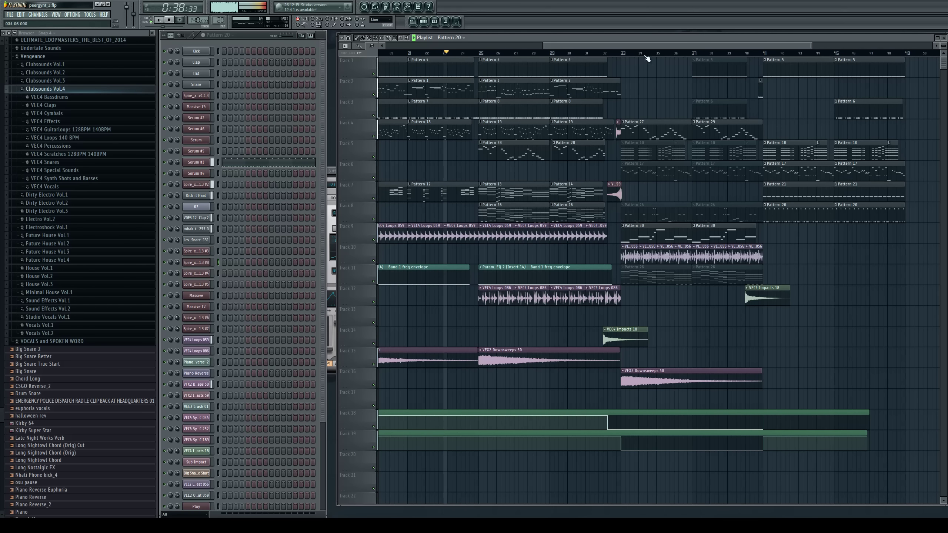
left_click_drag(647, 46, 660, 45)
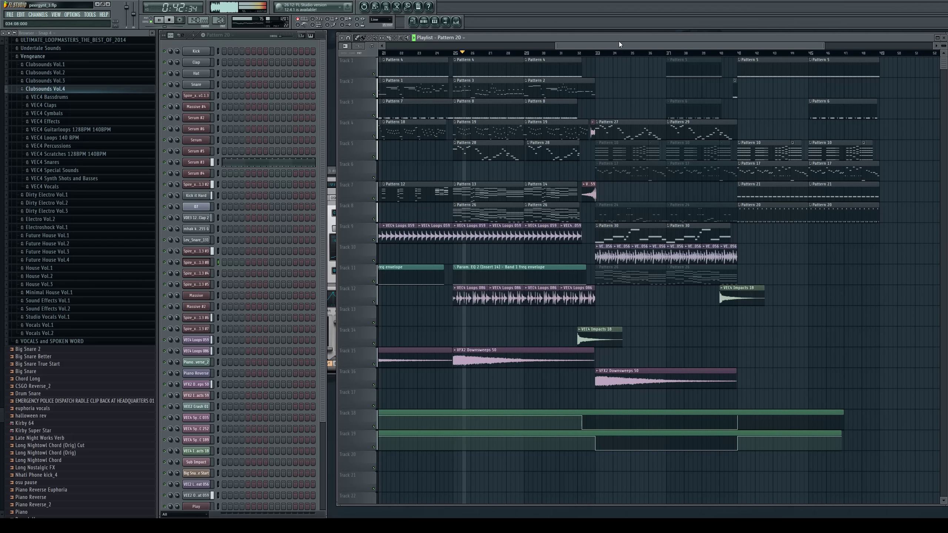
left_click_drag(622, 43, 635, 40)
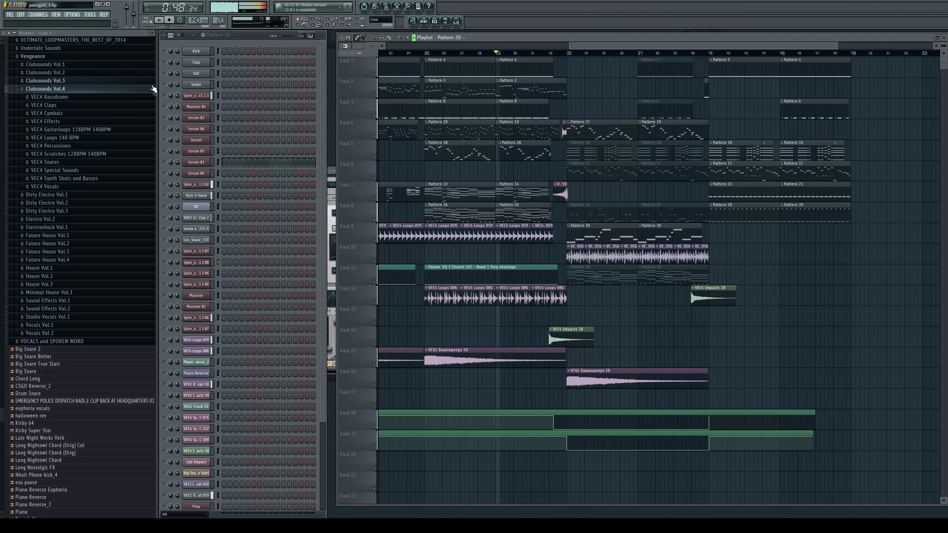
left_click(68, 57)
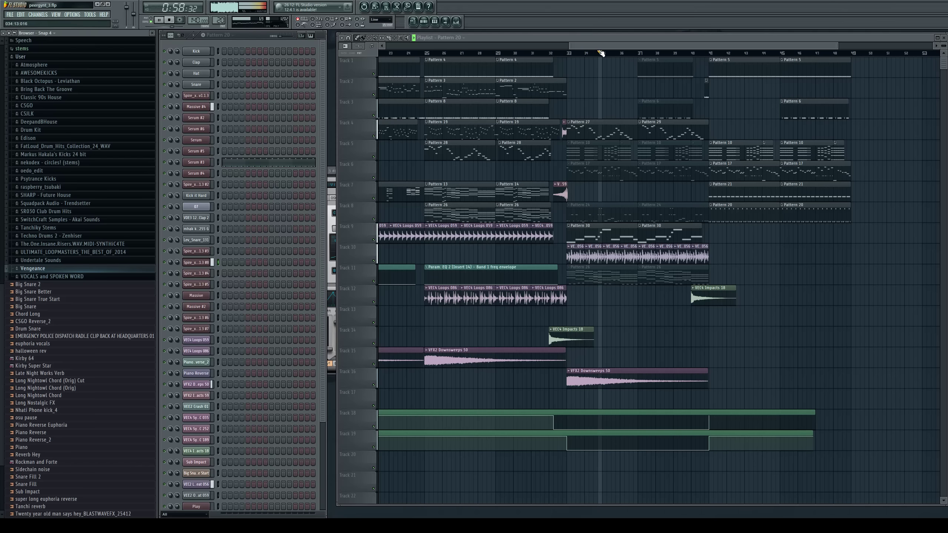
left_click_drag(600, 48, 670, 139)
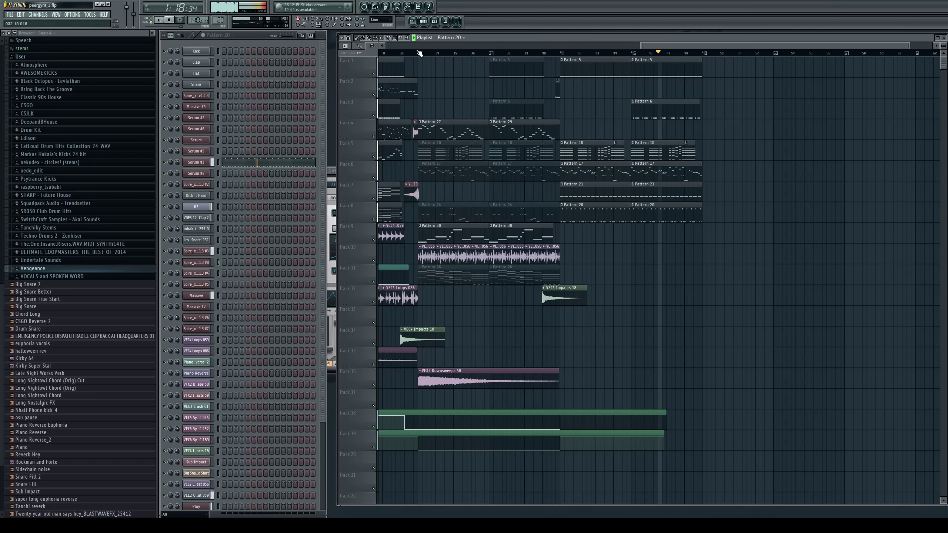
Replay from bar 33, pick Pattern 27 from its Track 4 clip and open its Spire #2 piano roll
key("space")
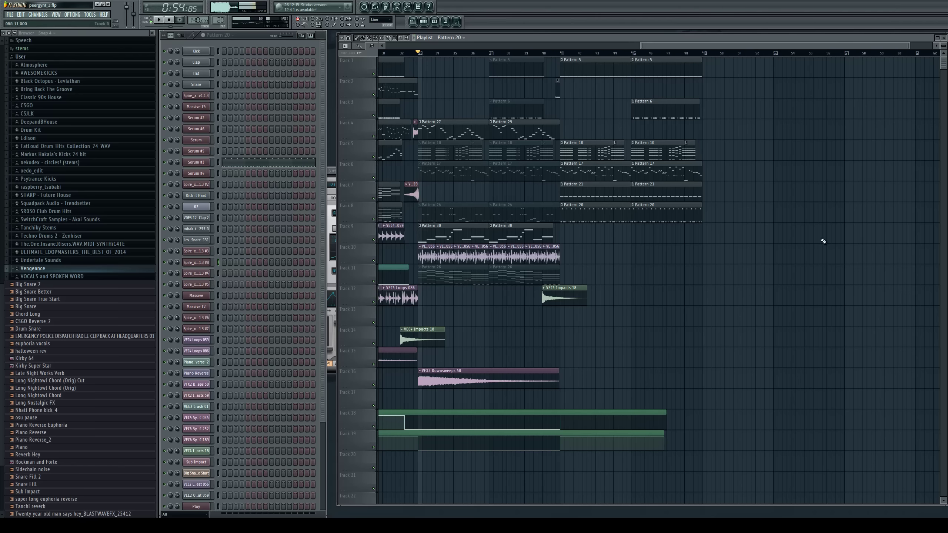
key("space")
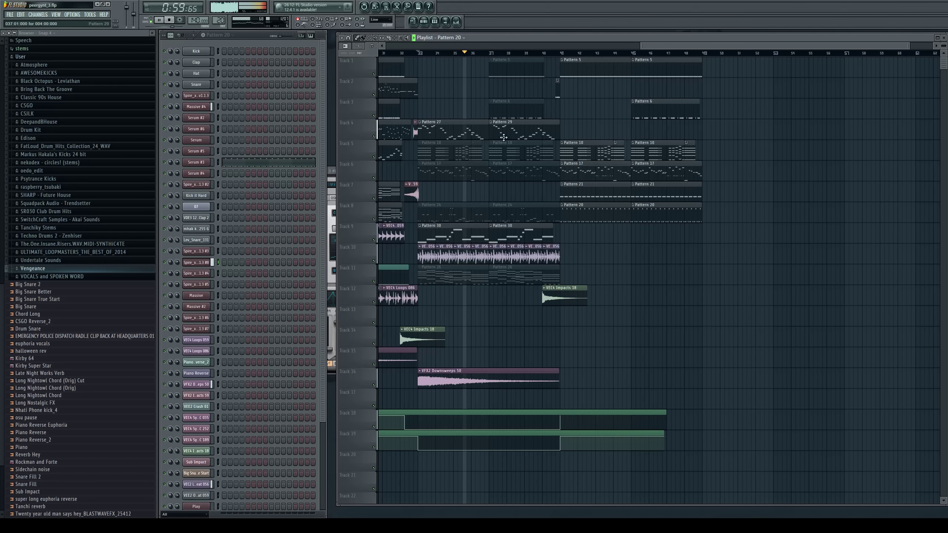
left_click(469, 127)
key("space")
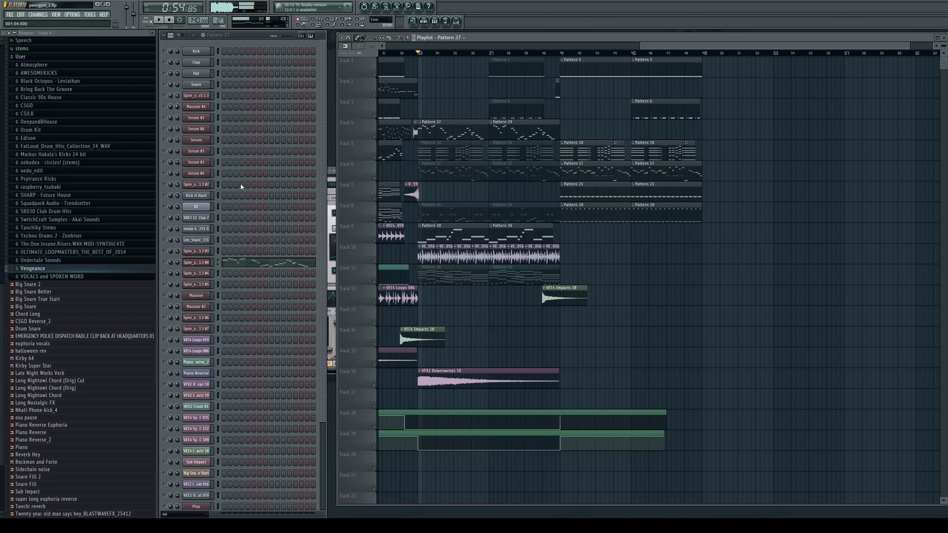
left_click(218, 184)
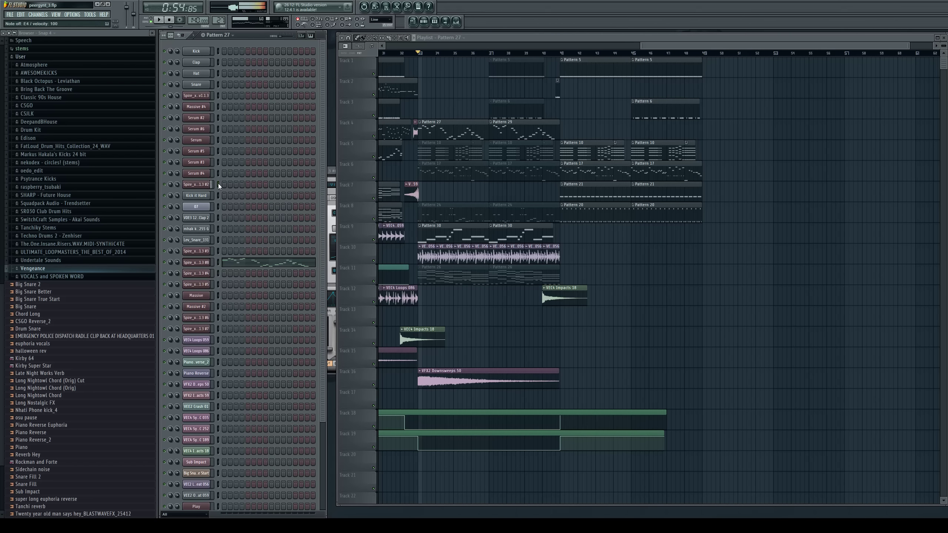
left_click(218, 185)
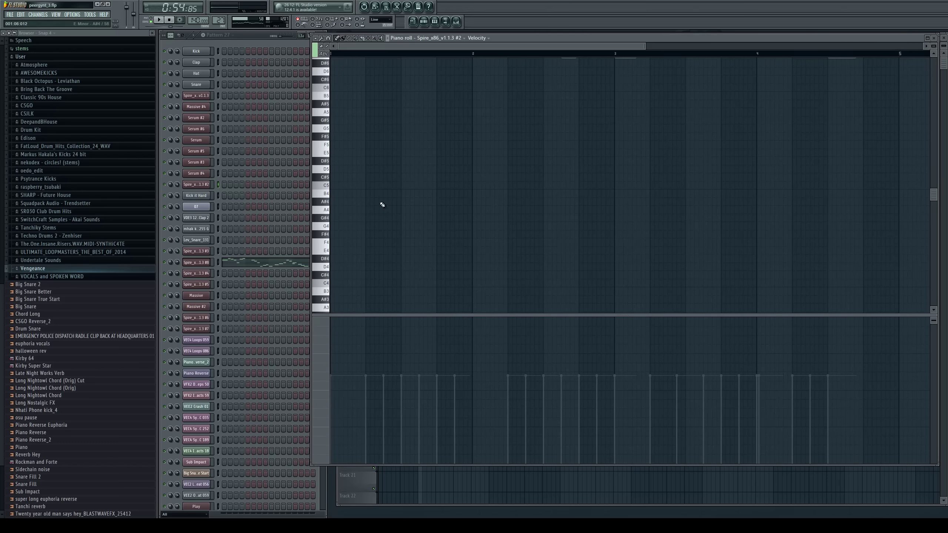
Add an E4 note at step 13 of bar 4 in Pattern 27's Spire #2 part
scroll(481, 113, "up", 3)
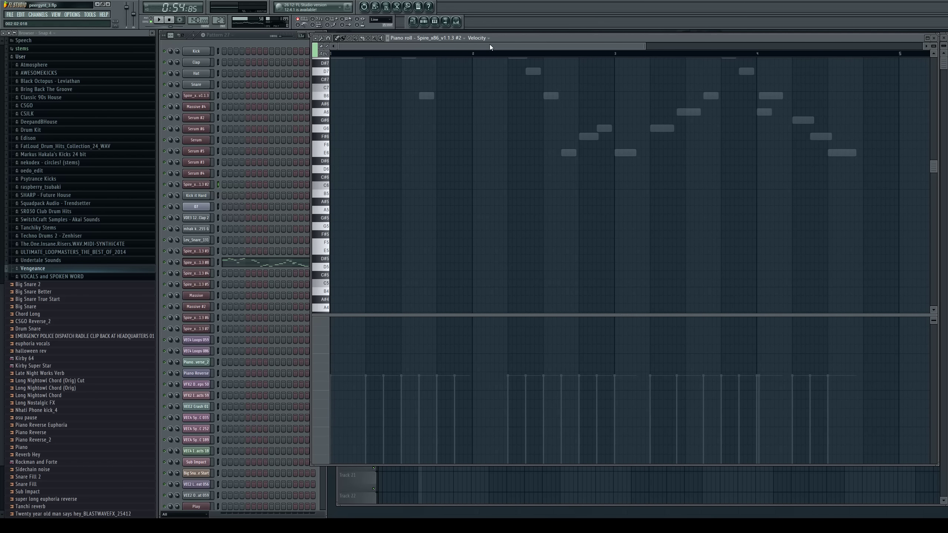
left_click_drag(489, 45, 679, 73)
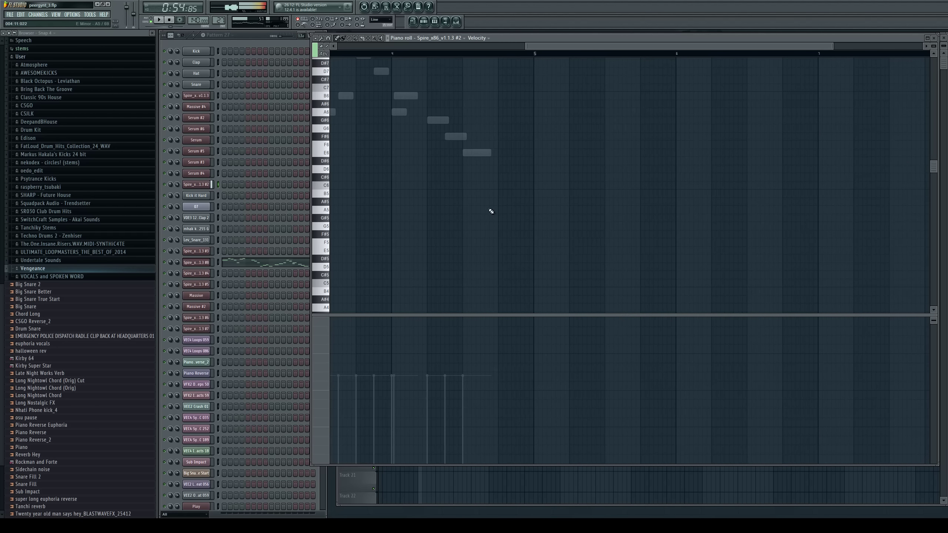
scroll(494, 153, "down", 4)
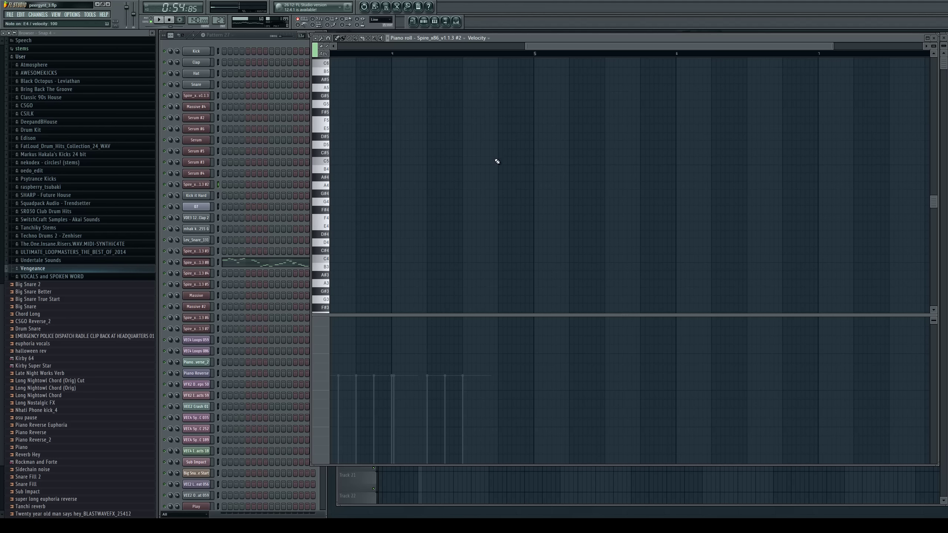
scroll(493, 229, "up", 2)
scroll(499, 208, "down", 1)
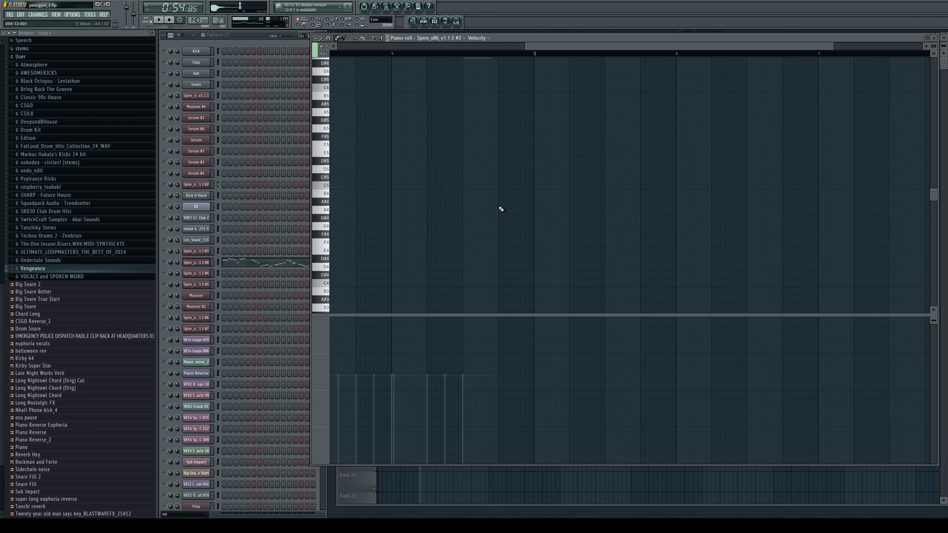
left_click(502, 253)
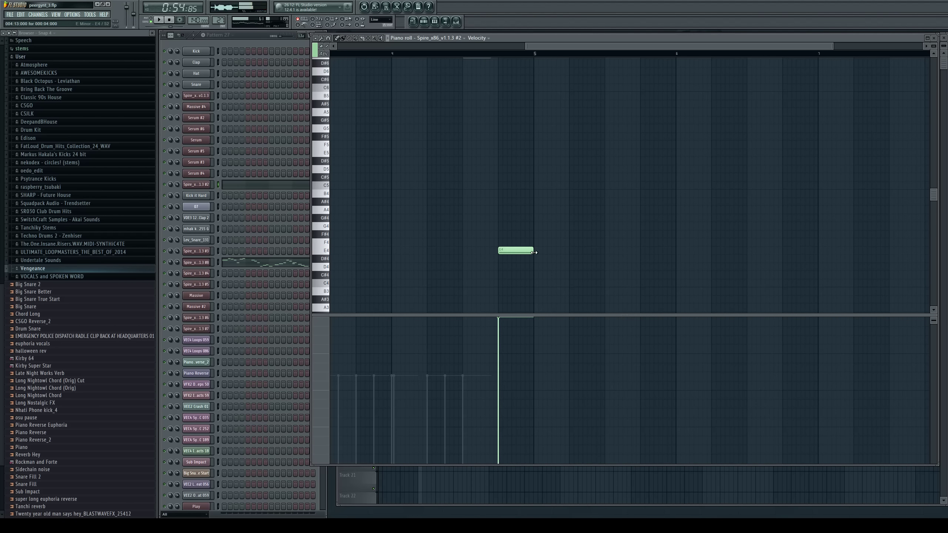
Add one-step E5 and E6 notes at steps 15 and 16 of bar 4, after the E4 note
scroll(532, 217, "up", 3)
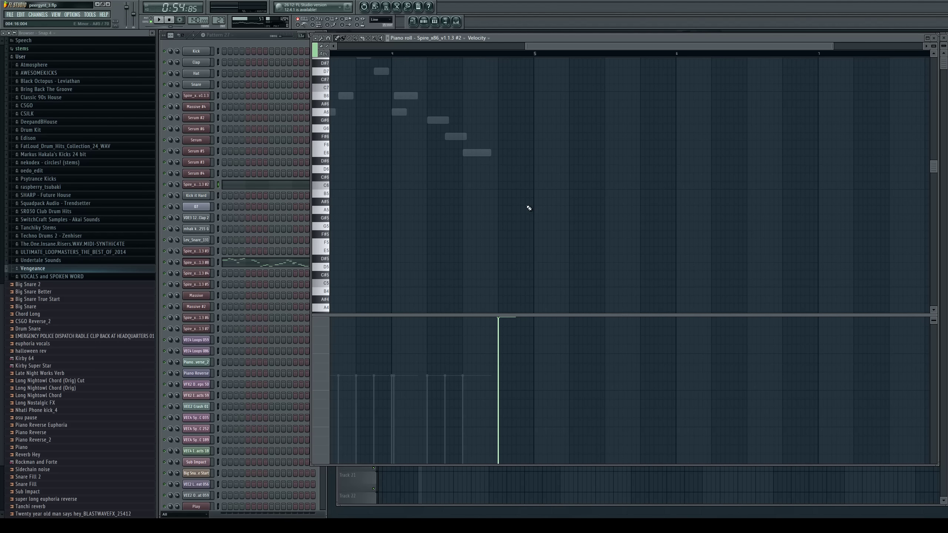
left_click(516, 242)
left_click_drag(525, 242, 530, 242)
right_click(519, 245)
left_click(518, 250)
scroll(517, 252, "down", 2)
scroll(533, 239, "up", 2)
left_click(525, 153)
right_click(527, 153)
left_click(528, 154)
Listen from bar 33 to the rising E notes at the end of Pattern 27
key("space")
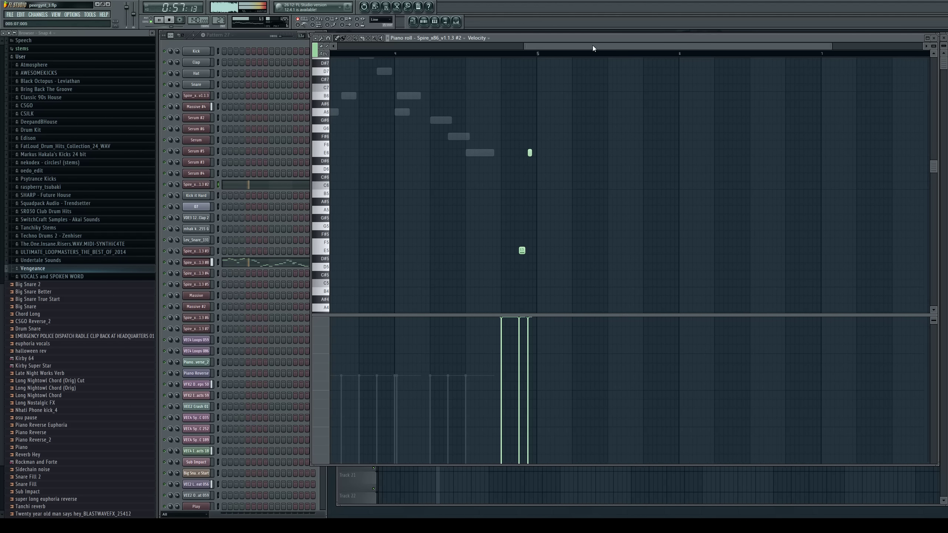
left_click_drag(592, 46, 573, 78)
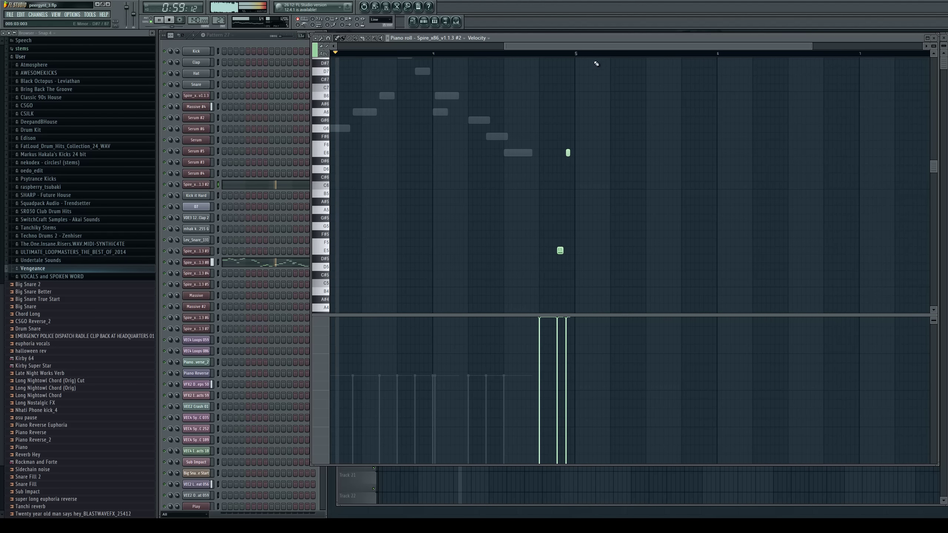
left_click_drag(599, 48, 619, 51)
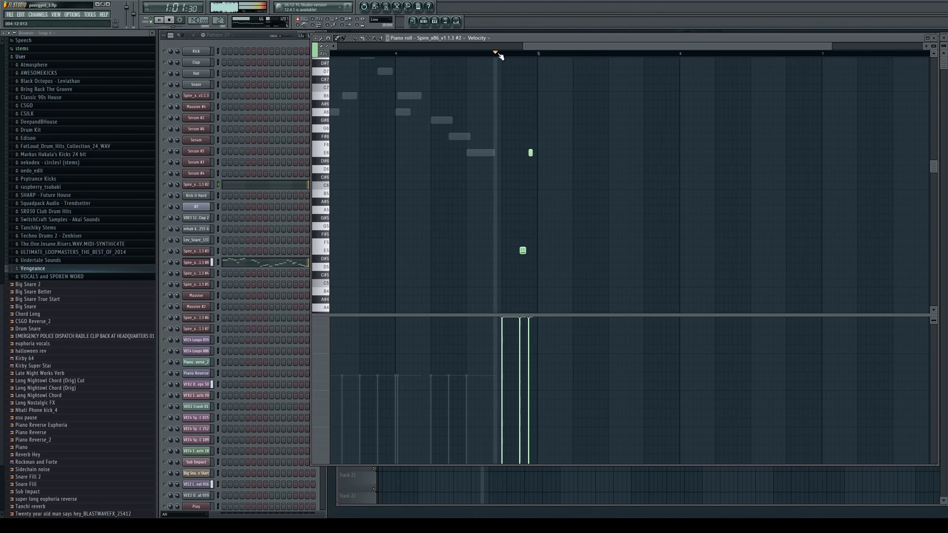
key("space")
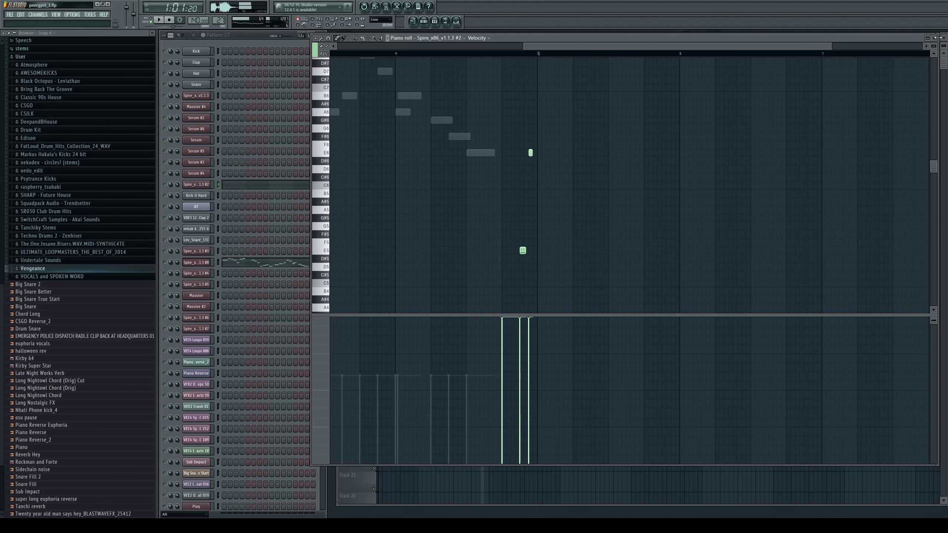
Close the piano roll and create a mute/solo automation clip for Kickstart on the Massive mixer track
left_click(934, 38)
left_click(944, 37)
left_click(460, 101)
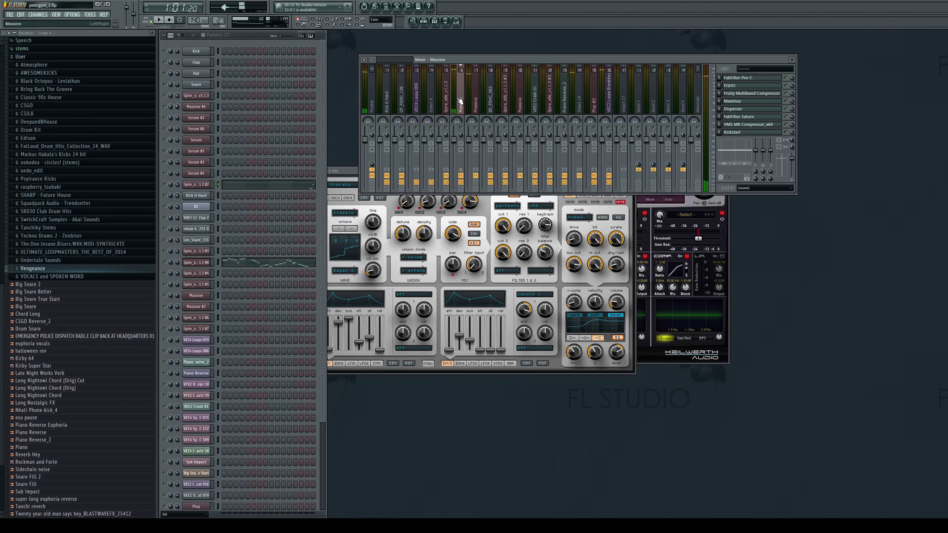
left_click(807, 175)
left_click(413, 21)
Shape the new Kickstart automation on Track 20 to drop to zero from bar 33 to bar 41
scroll(595, 77, "right", 5)
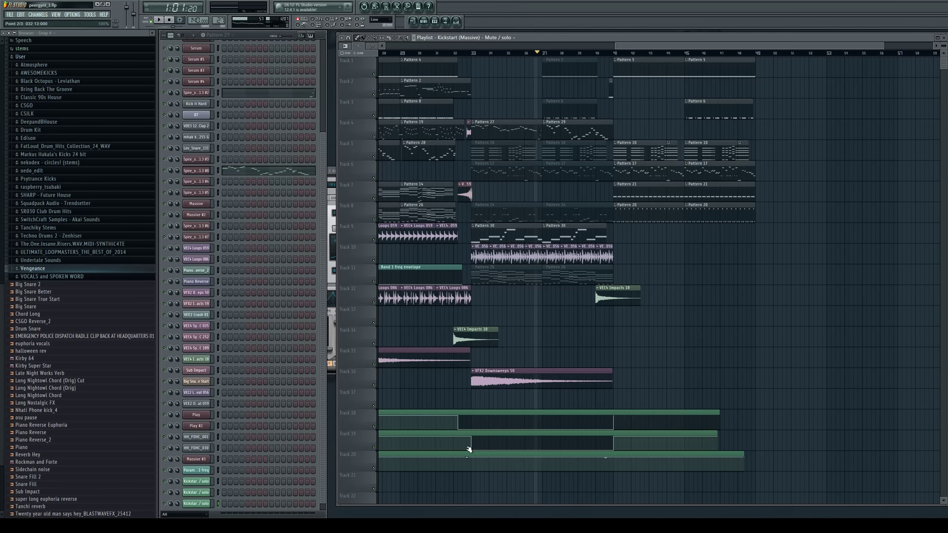
right_click(488, 465)
key("space")
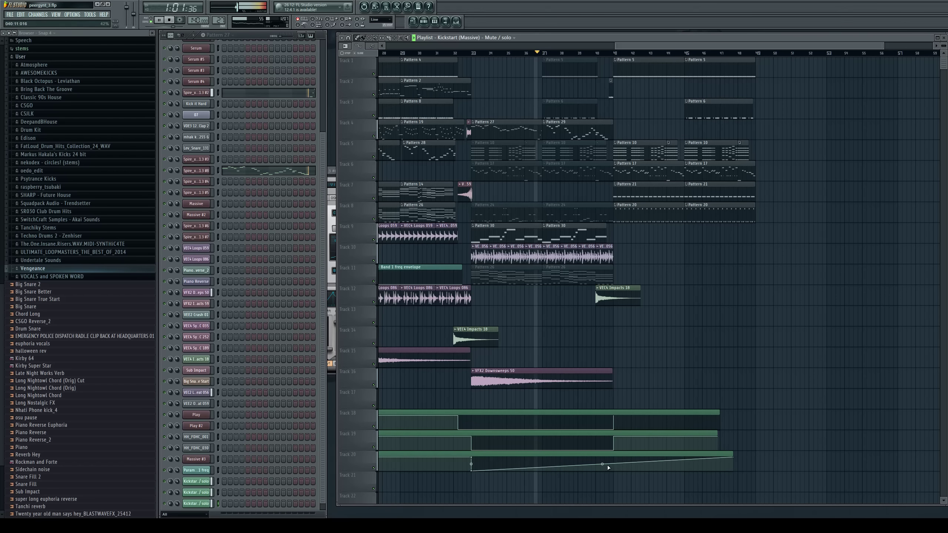
right_click(618, 469)
key("space")
right_click(619, 467)
key("space")
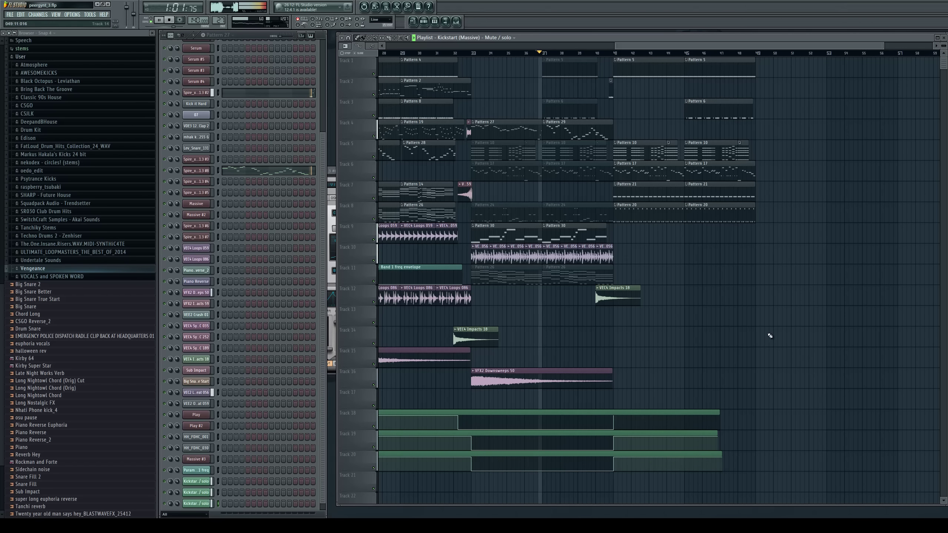
key("space")
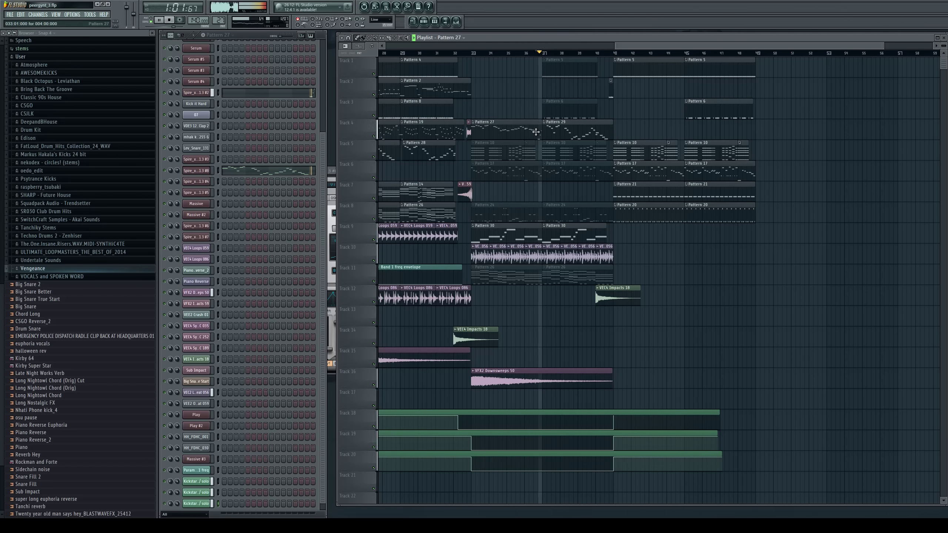
Pick Pattern 29 from its Track 4 clip and open its Spire #2 piano roll
left_click(557, 135)
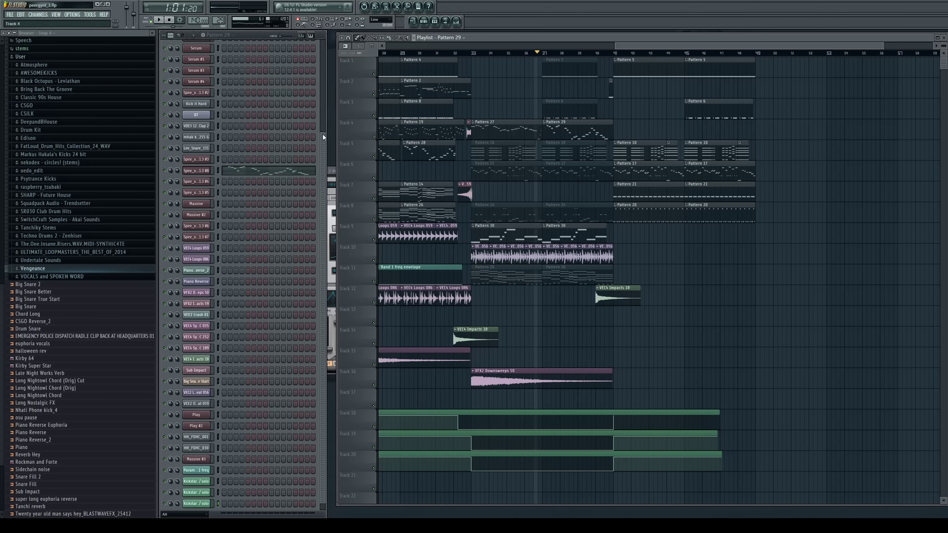
left_click(216, 92)
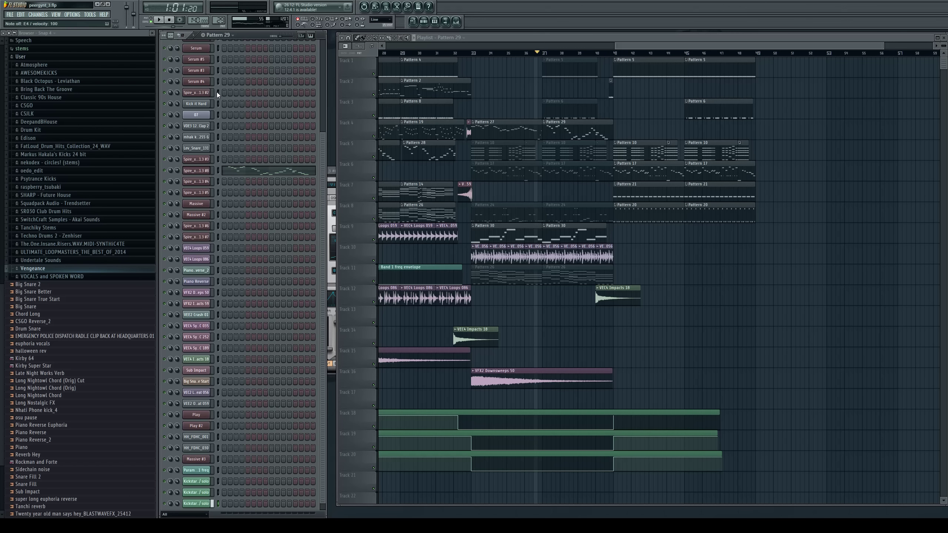
key("F7")
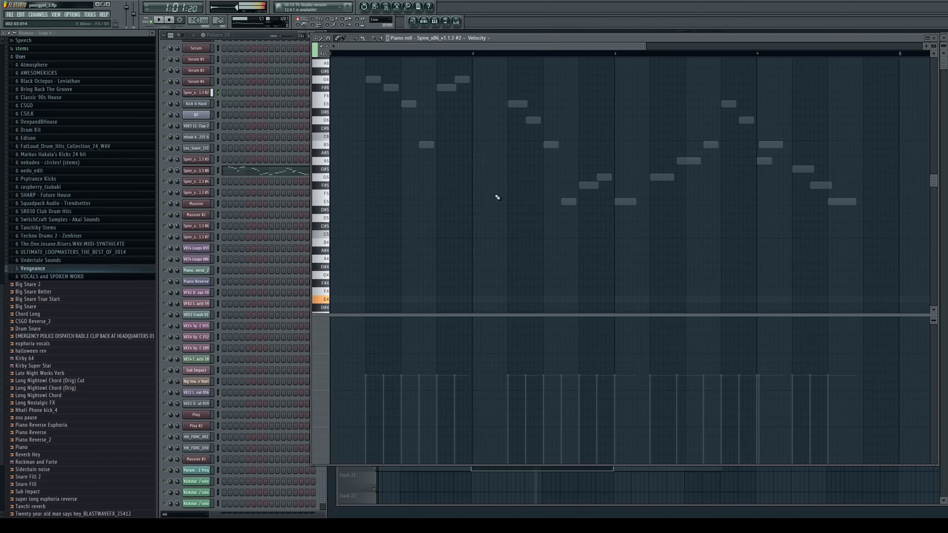
Try an E6 note at the start of Pattern 29's Spire #2 part and delete it after listening
left_click(343, 151)
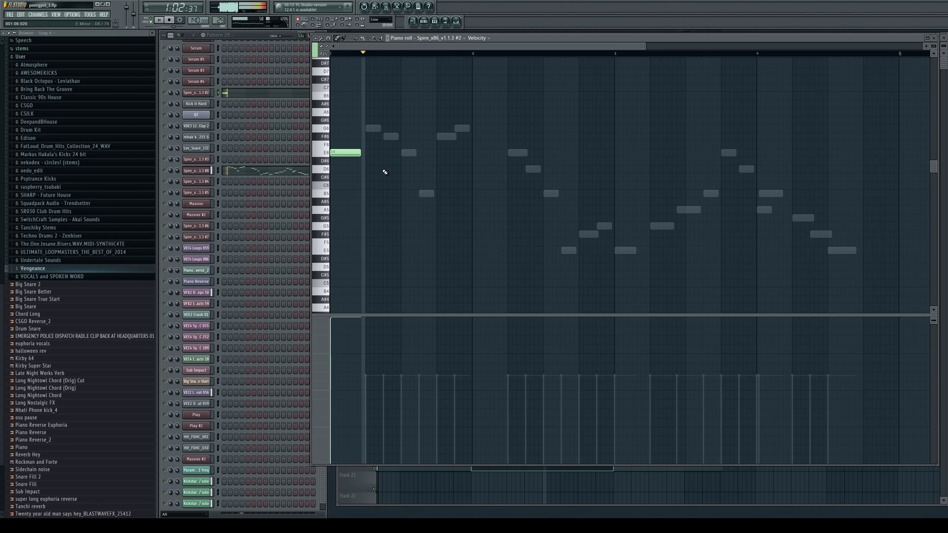
key("space")
right_click(357, 152)
scroll(361, 138, "up", 3)
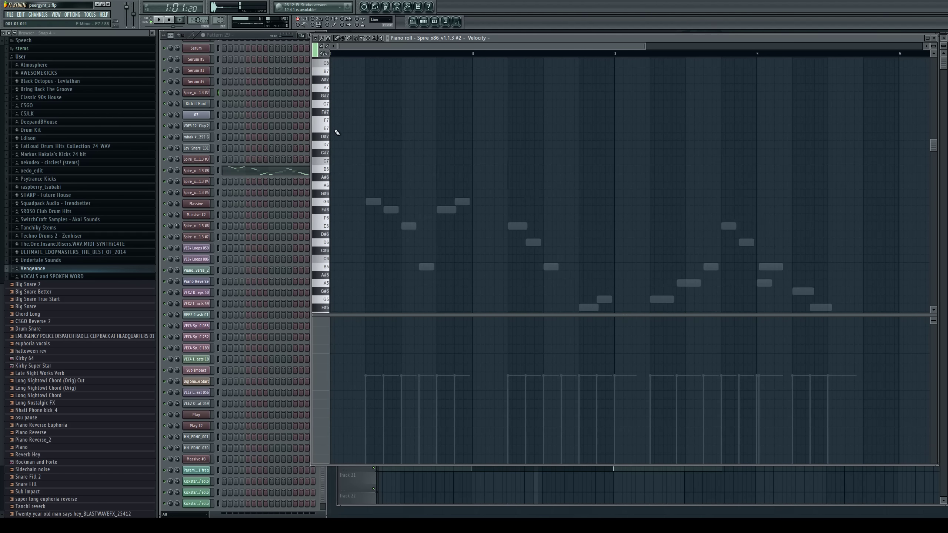
Place a short E7 note at the start of Pattern 29's Spire #2 part, listen to it and close the piano roll
left_click(336, 130)
left_click_drag(333, 131, 335, 129)
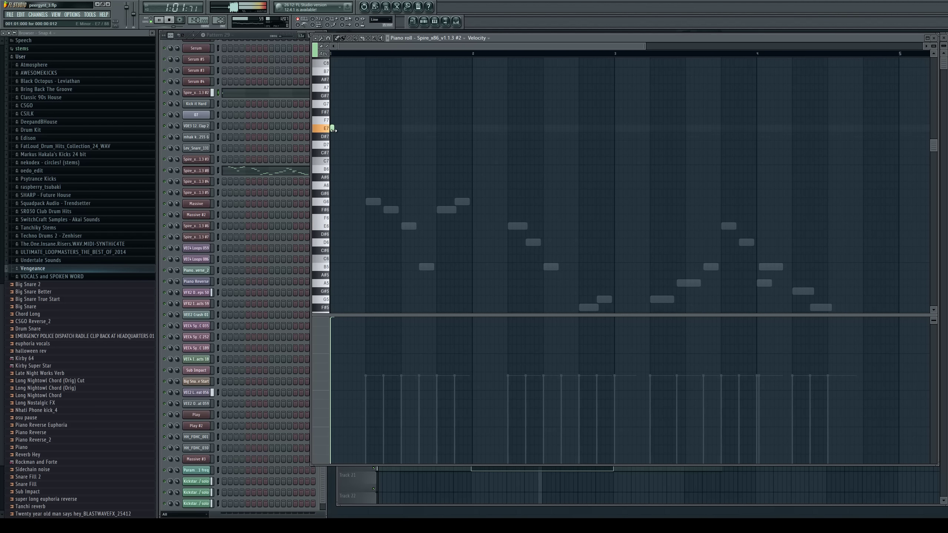
key("space")
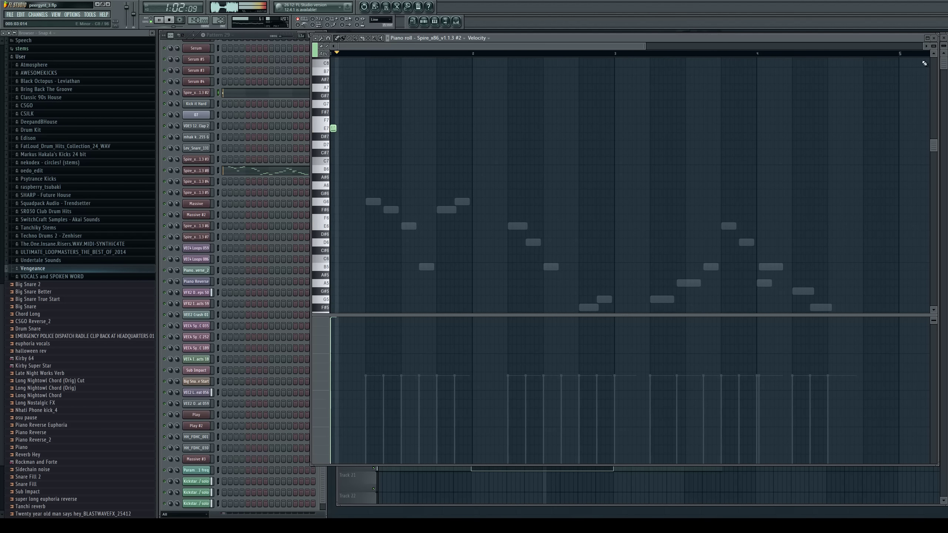
left_click(937, 42)
key("space")
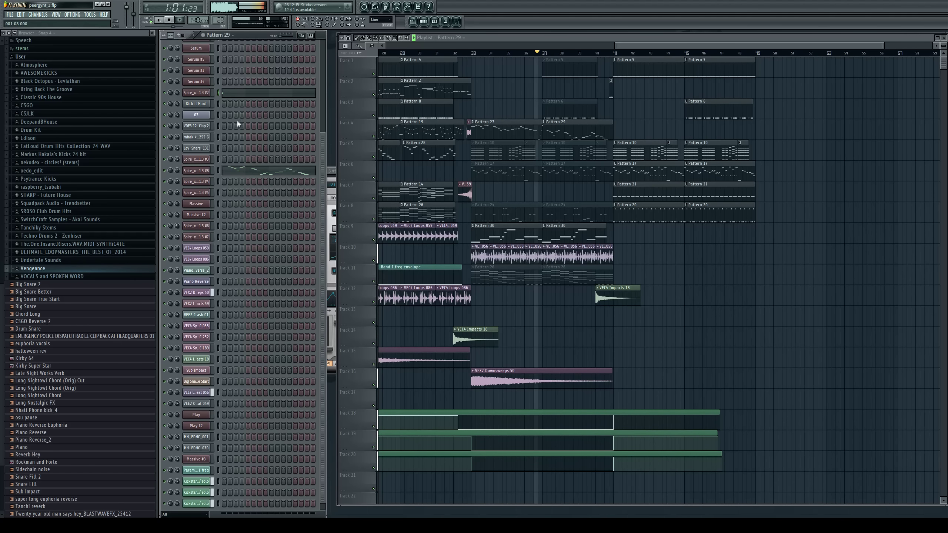
Try repeating the short E7 note on every beat through the third beat of bar 2 in Pattern 29's Spire #2 part
left_click(233, 93)
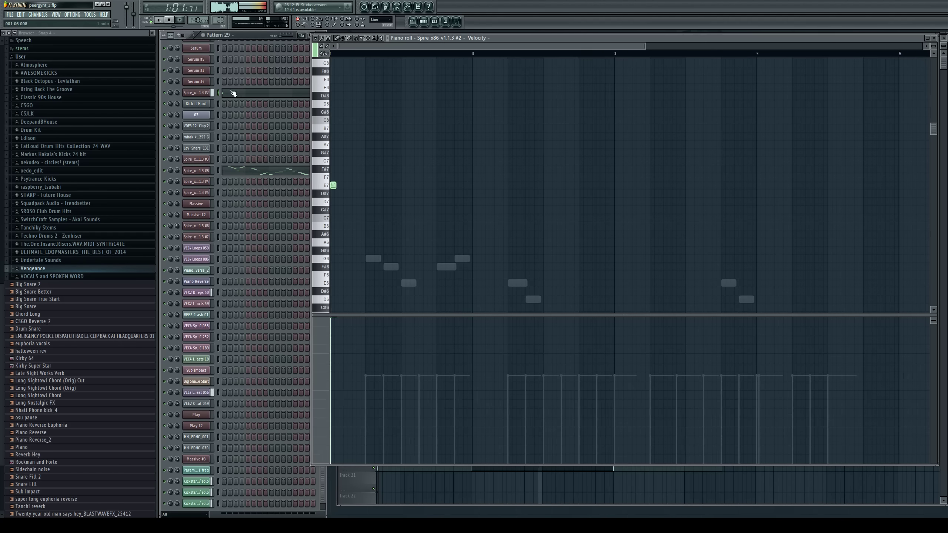
left_click(368, 186)
left_click(406, 185)
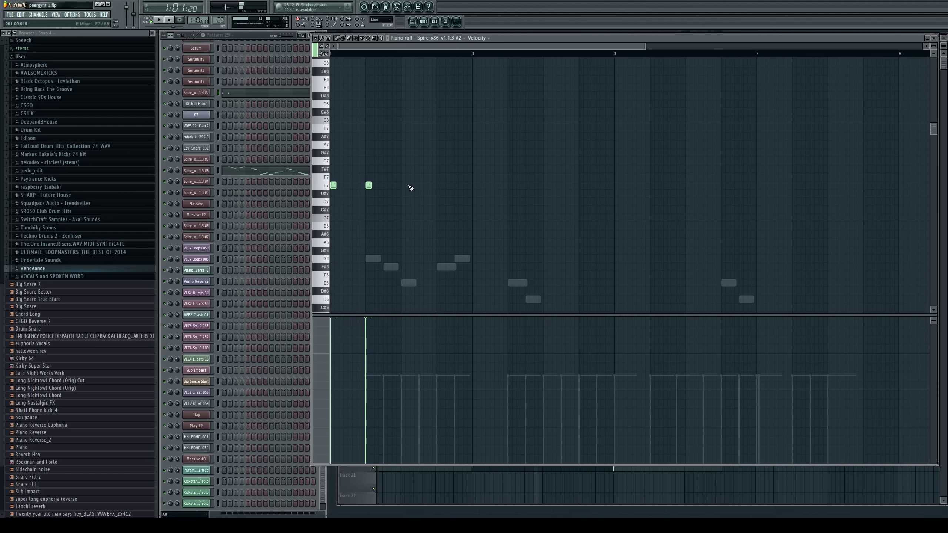
left_click(404, 185)
left_click(440, 186)
key("space")
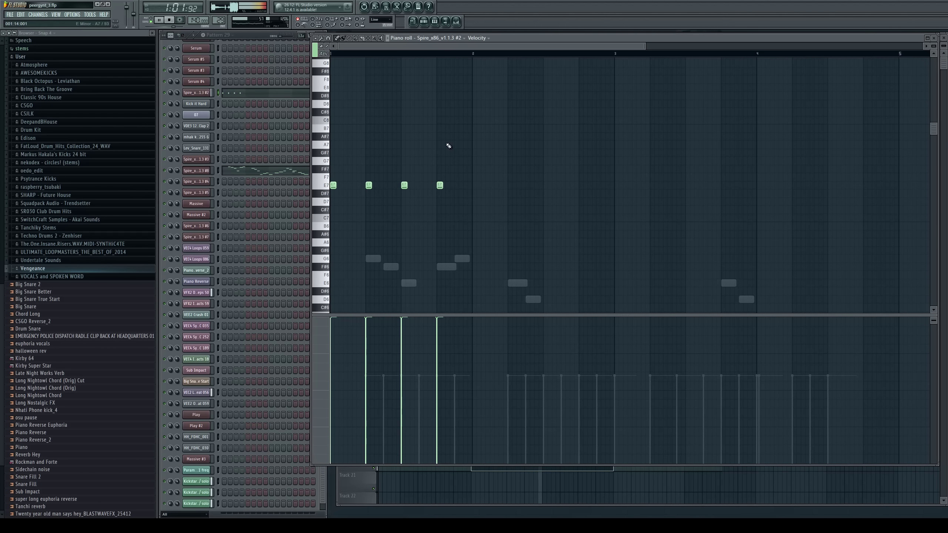
left_click(472, 185)
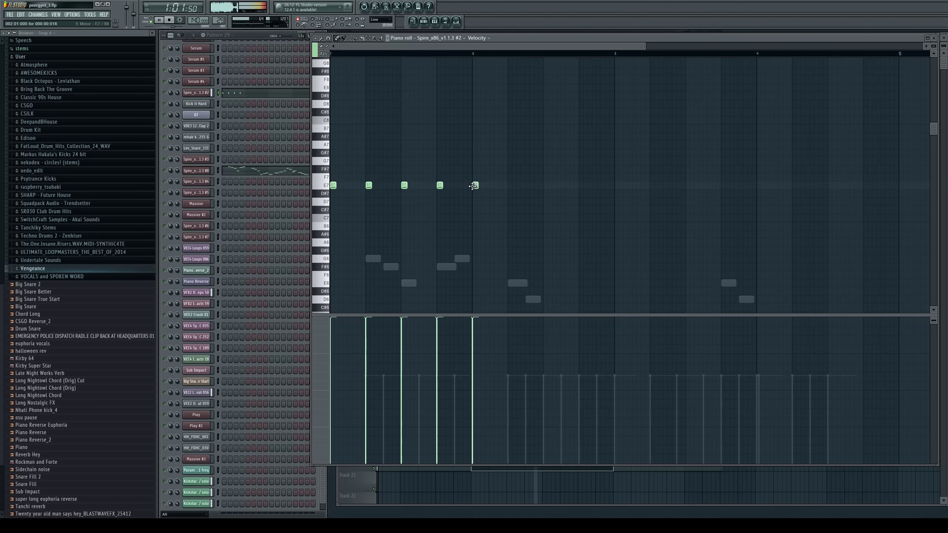
left_click(511, 185)
left_click(549, 185)
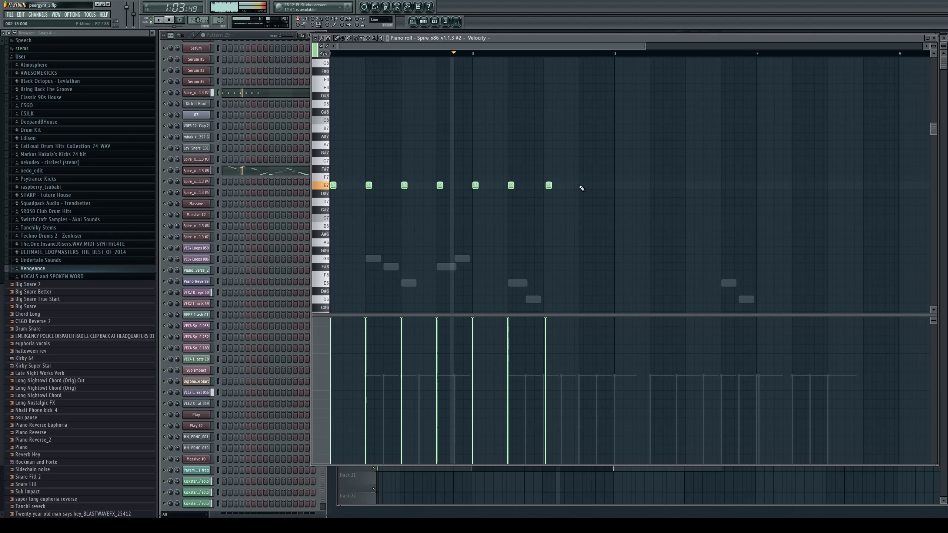
key("space")
Delete the repeated E7 notes, leaving only the one at the start of the pattern
right_click(548, 185)
right_click(511, 185)
right_click(475, 186)
right_click(440, 185)
right_click(404, 185)
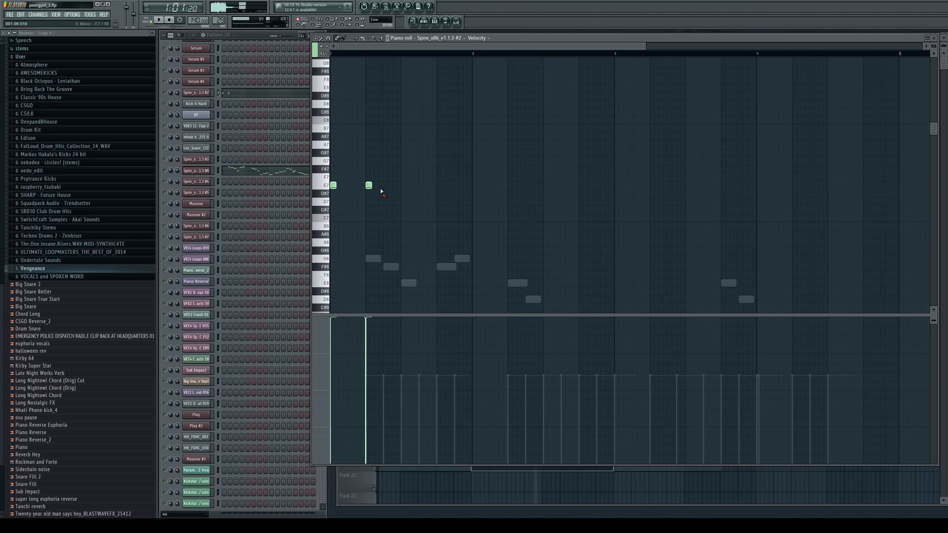
right_click(369, 185)
Return to the playlist, add Pattern 26 to Track 13 and trim it to a short piece at bar 40
key("space")
key("F5")
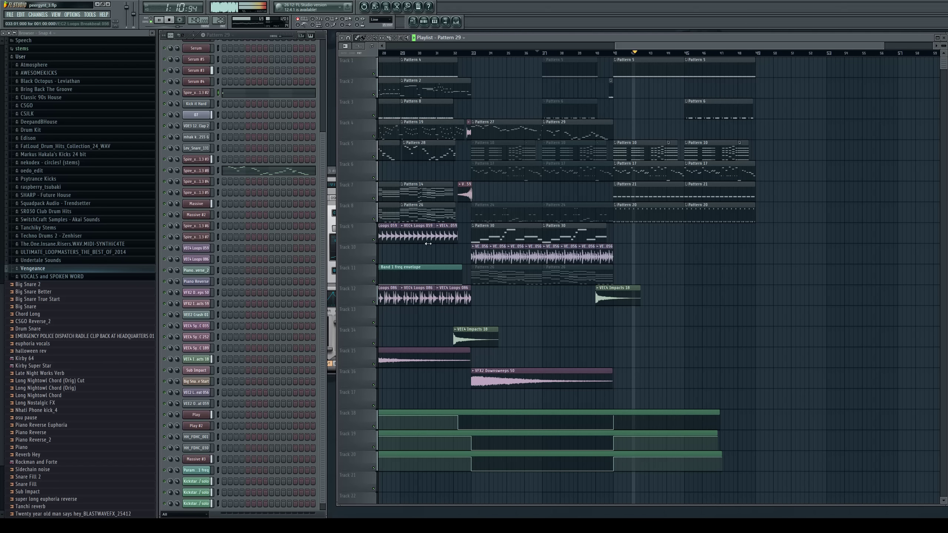
key("space")
left_click(429, 219)
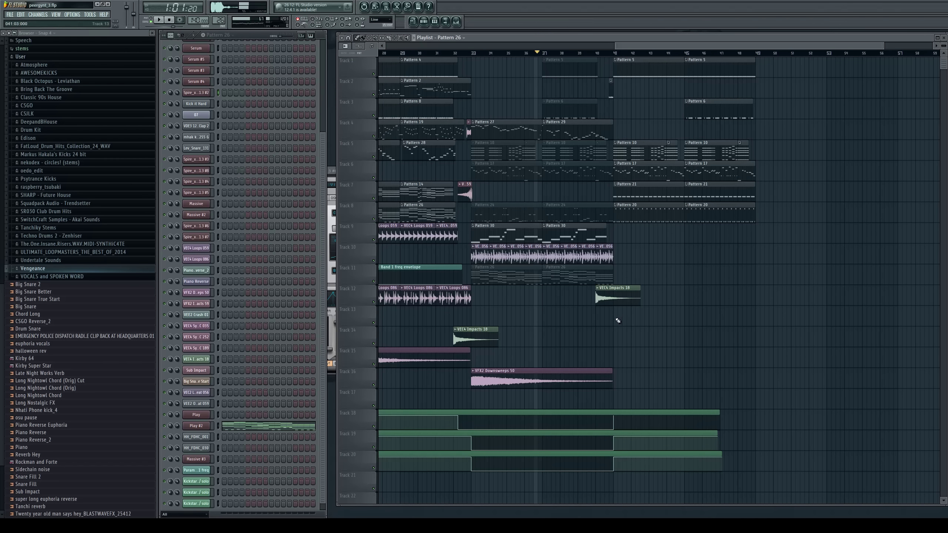
left_click(542, 321)
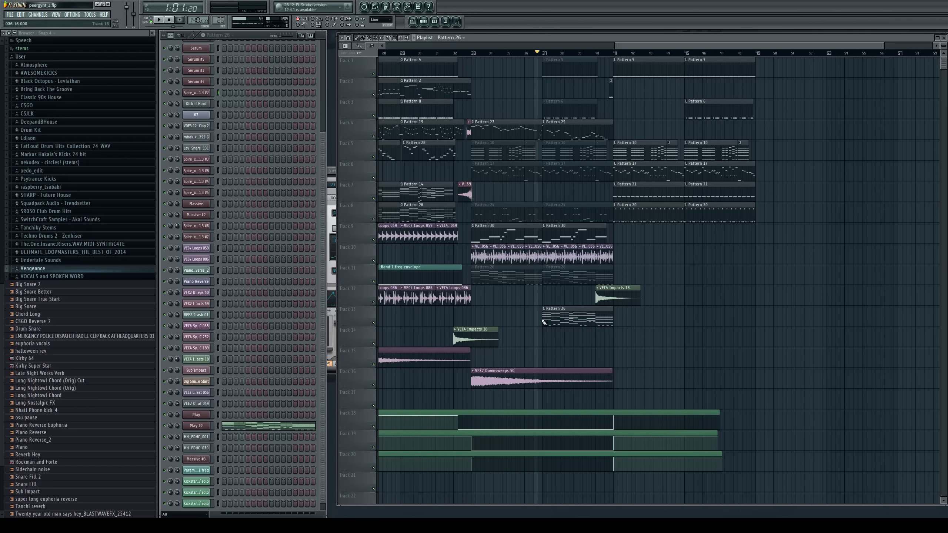
left_click_drag(542, 317, 607, 321)
key("space")
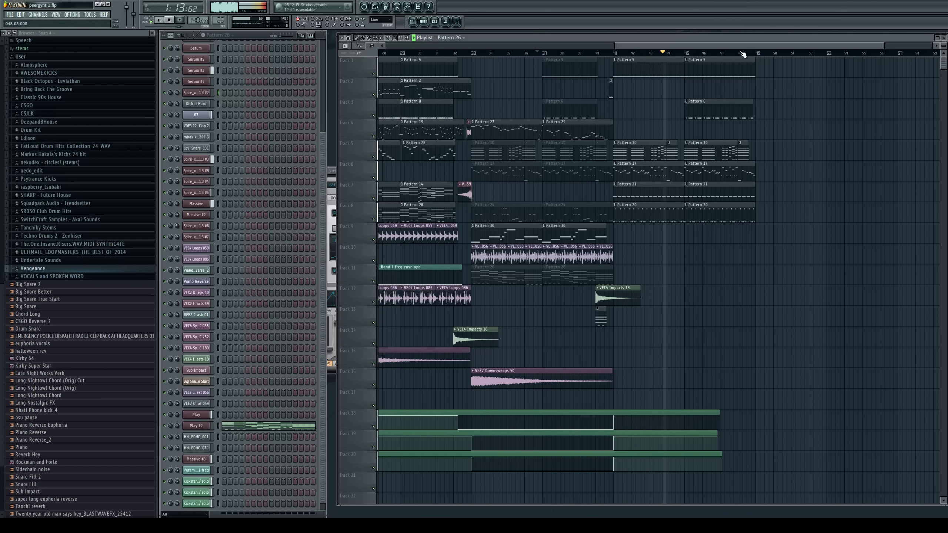
Pick the VEE2 Crash 01 clip from bar 9 on Track 16 and place a copy at bar 41 on Track 9
left_click_drag(741, 46, 470, 46)
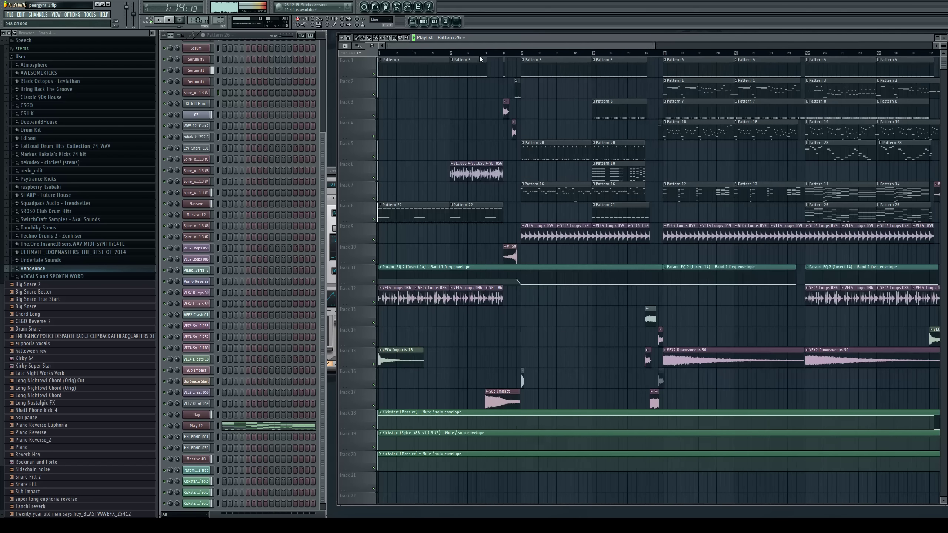
left_click(521, 378)
left_click_drag(584, 46, 832, 46)
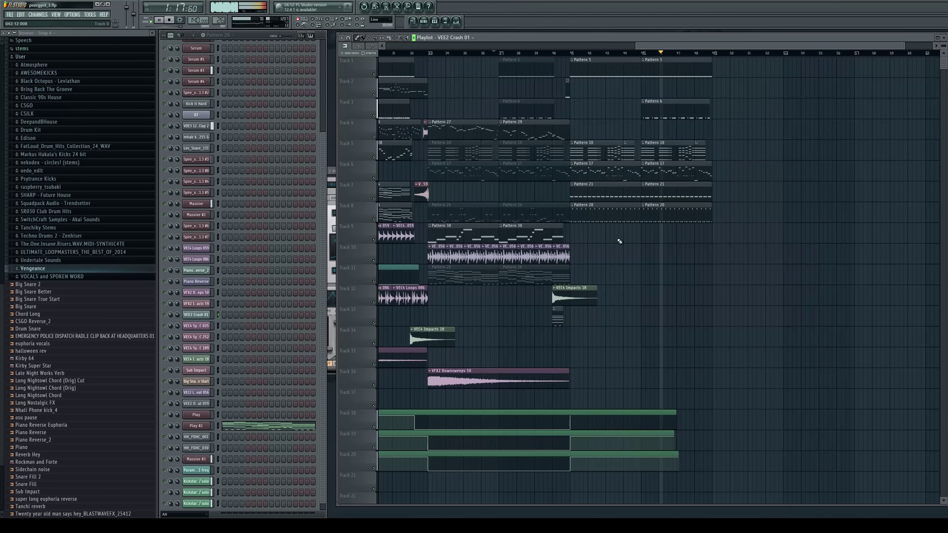
key("space")
left_click(572, 238)
key("space")
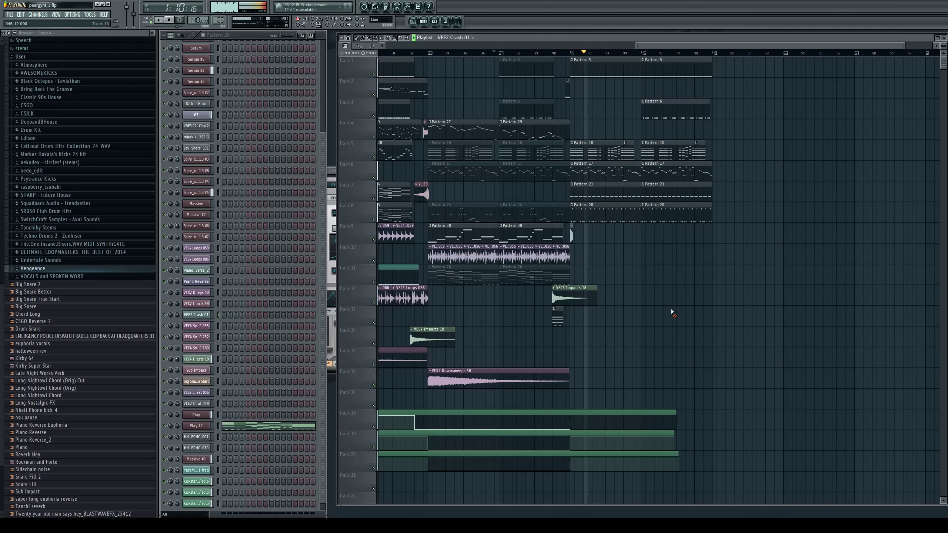
Play the song from bar 13 and review the arrangement into the section after bar 33
left_click_drag(694, 46, 502, 45)
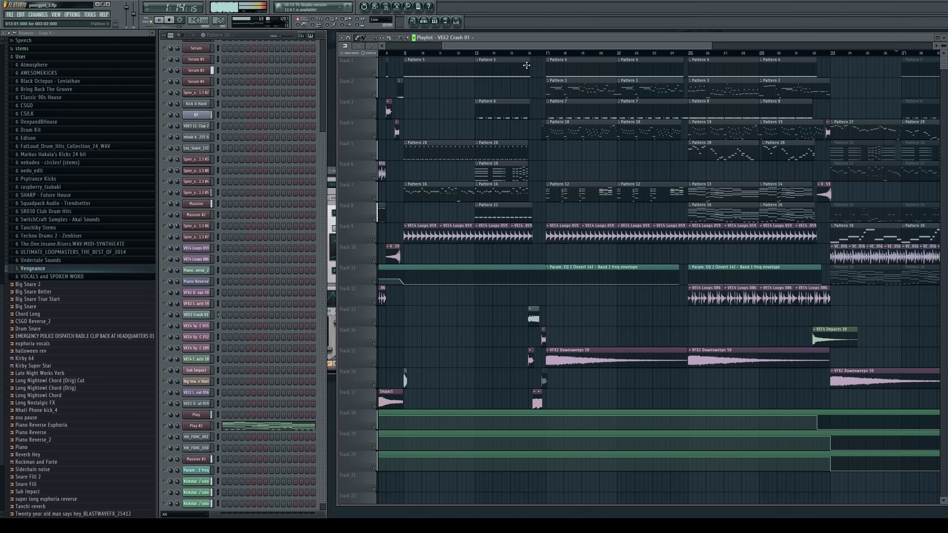
left_click(476, 54)
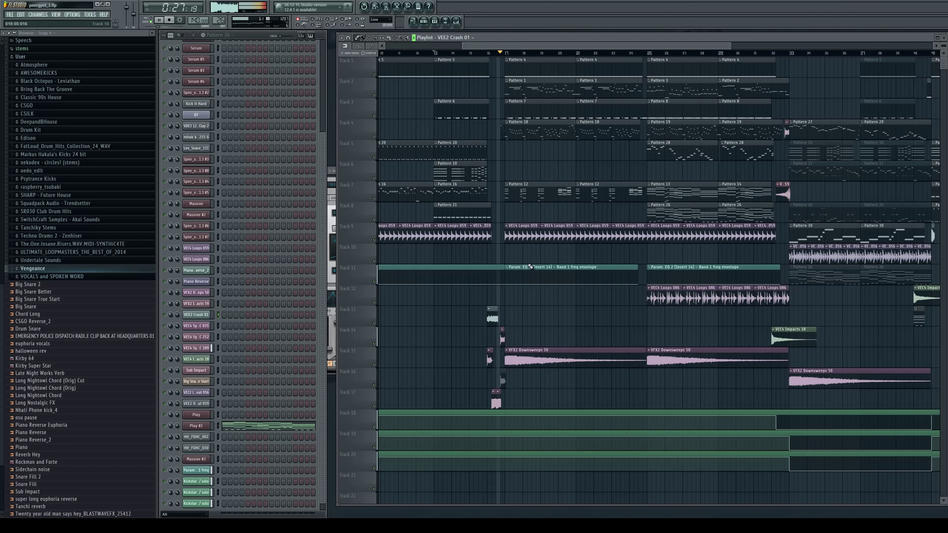
left_click_drag(541, 46, 574, 61)
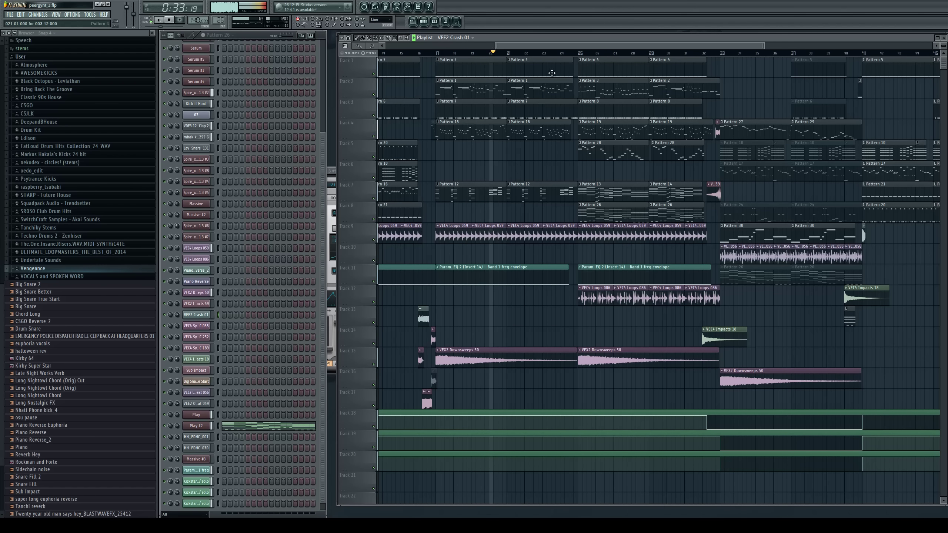
left_click_drag(563, 46, 580, 47)
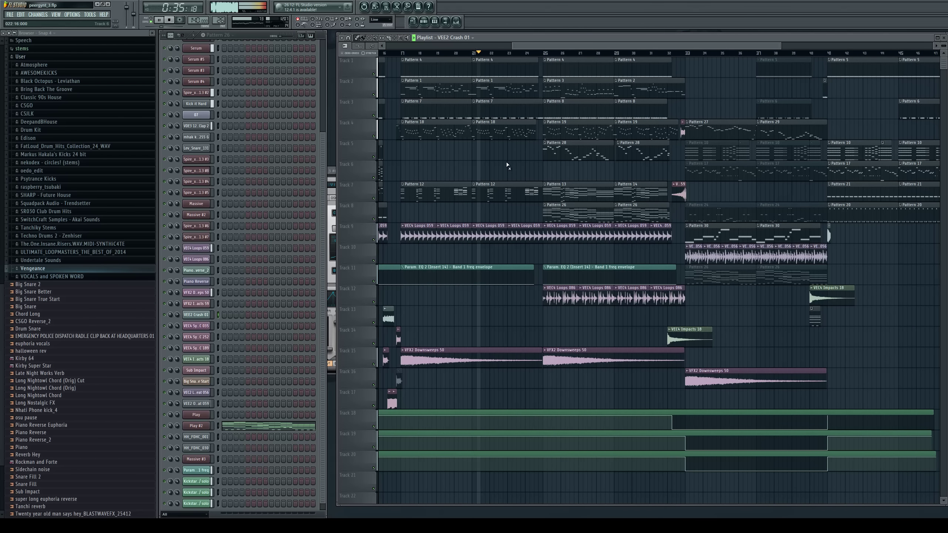
left_click_drag(558, 46, 625, 46)
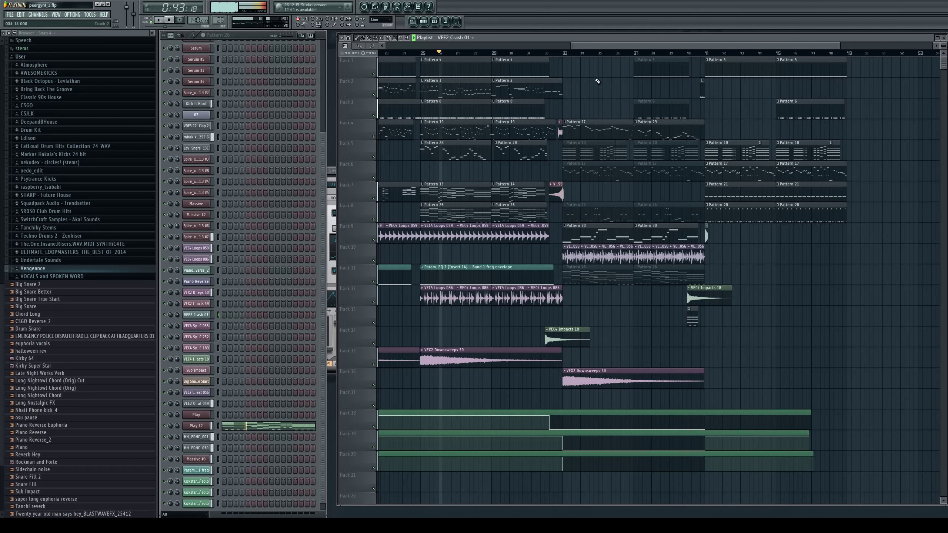
left_click_drag(601, 45, 618, 46)
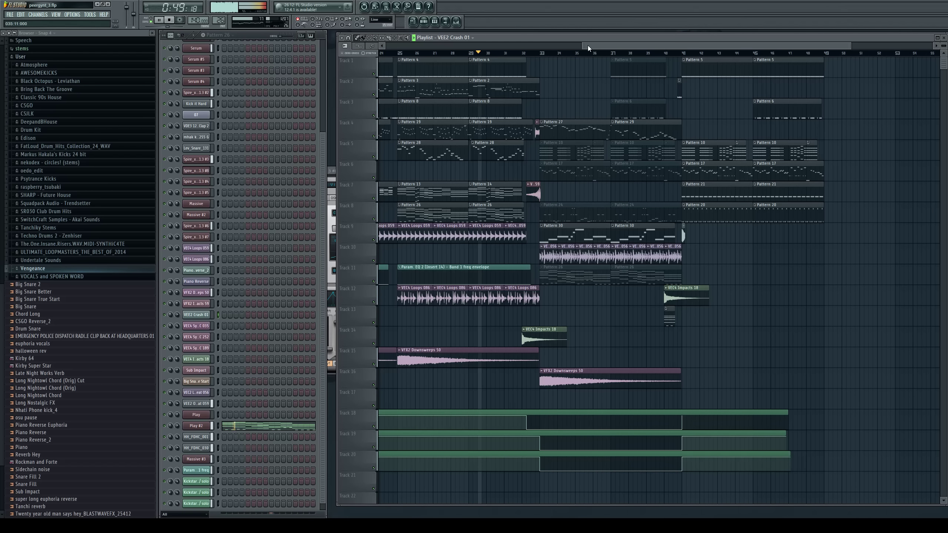
left_click_drag(588, 46, 615, 46)
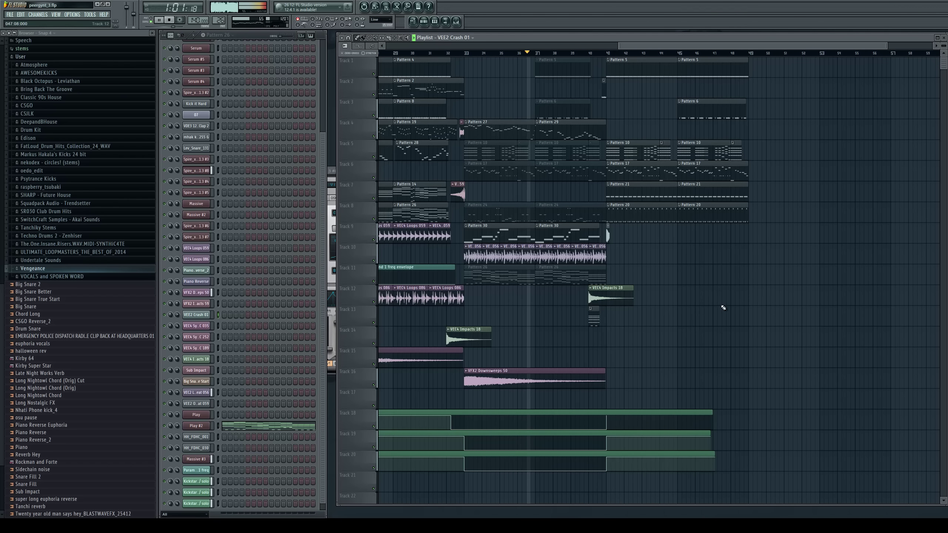
Try a copy of the VEC4 Impacts 18 clip at bar 37 on Track 14
left_click(609, 300)
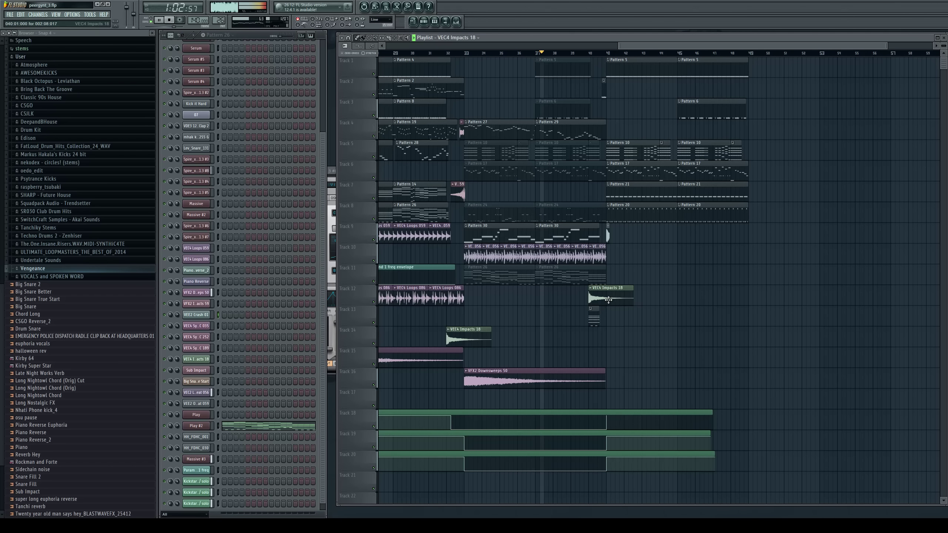
left_click(543, 340)
key("space")
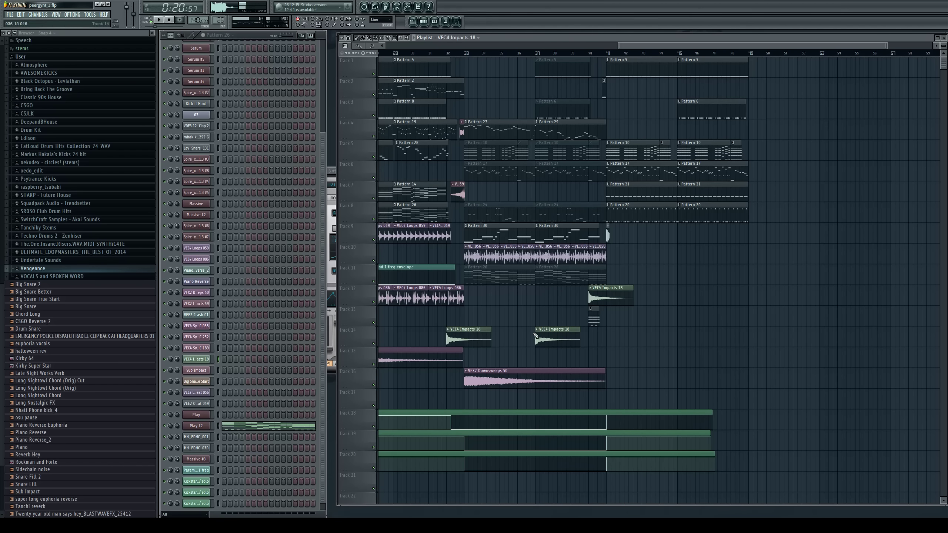
Audition VEC4 Percussions samples from Vengeance Clubsounds Vol.4 and clone the VEC4 Impacts 18 channel
left_click(68, 269)
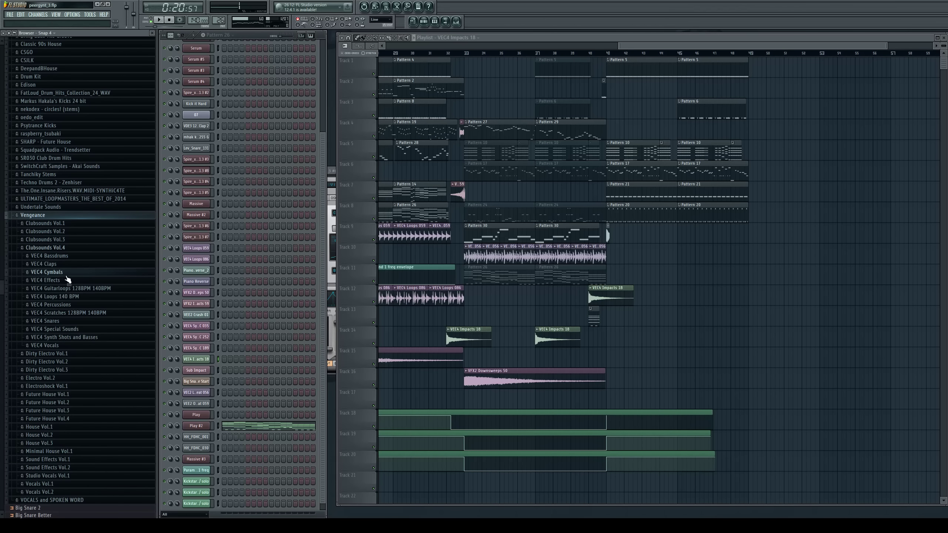
left_click(68, 305)
left_click(79, 316)
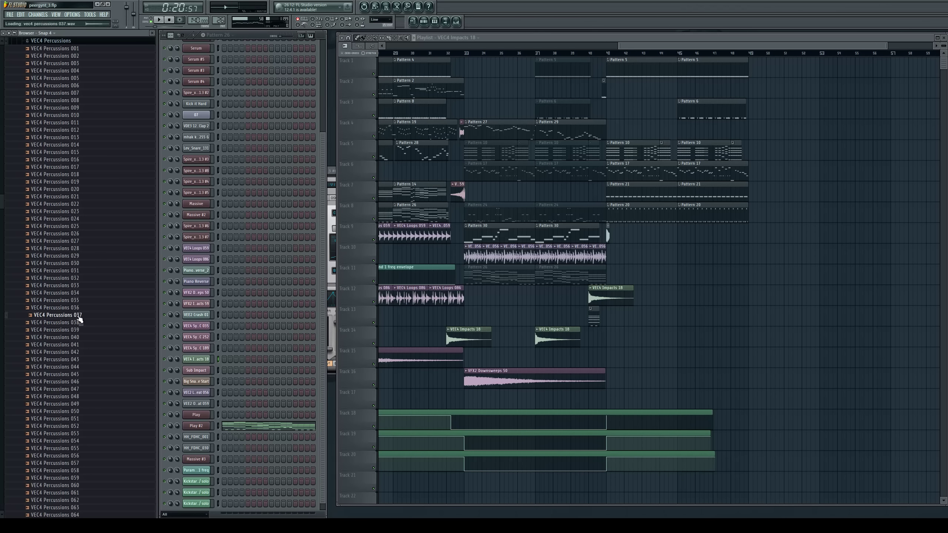
left_click(84, 309)
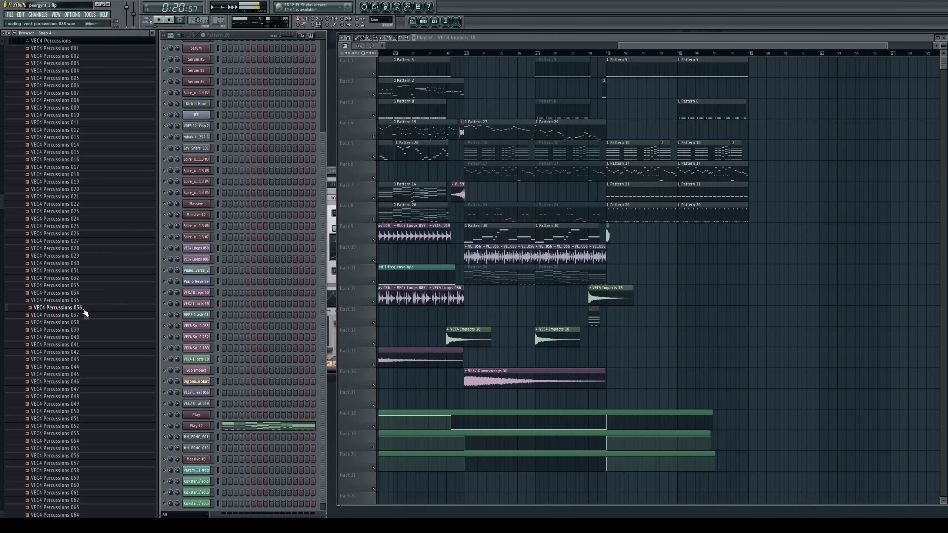
right_click(198, 362)
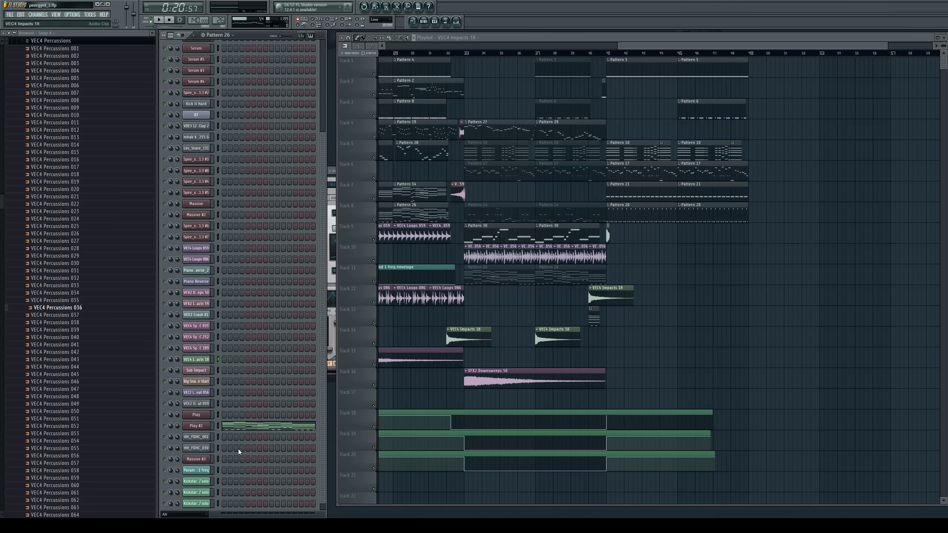
left_click(238, 449)
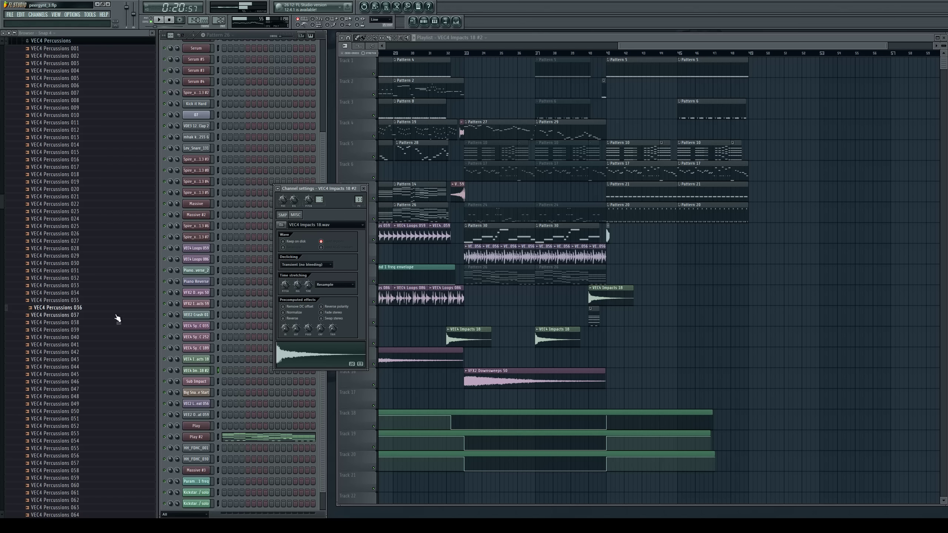
Audition more percussion samples and load VEC4 Percussions 025 into the cloned channel
left_click(97, 256)
key("Up")
key("Up")
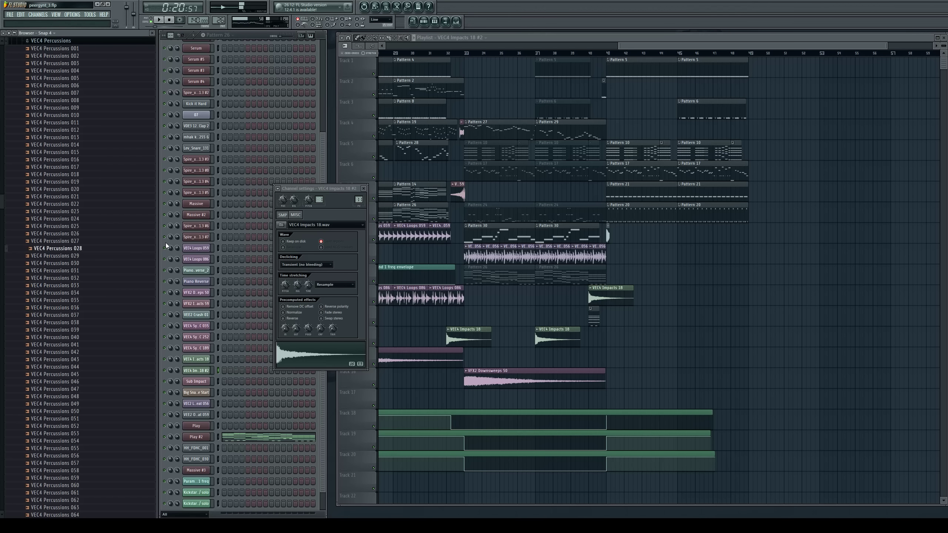
key("Up")
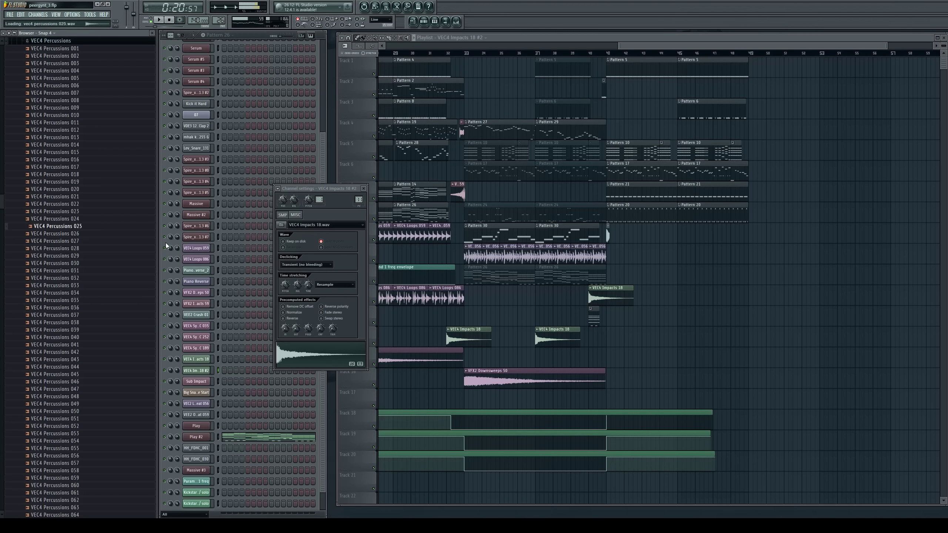
key("Up")
key("Down")
key("Return")
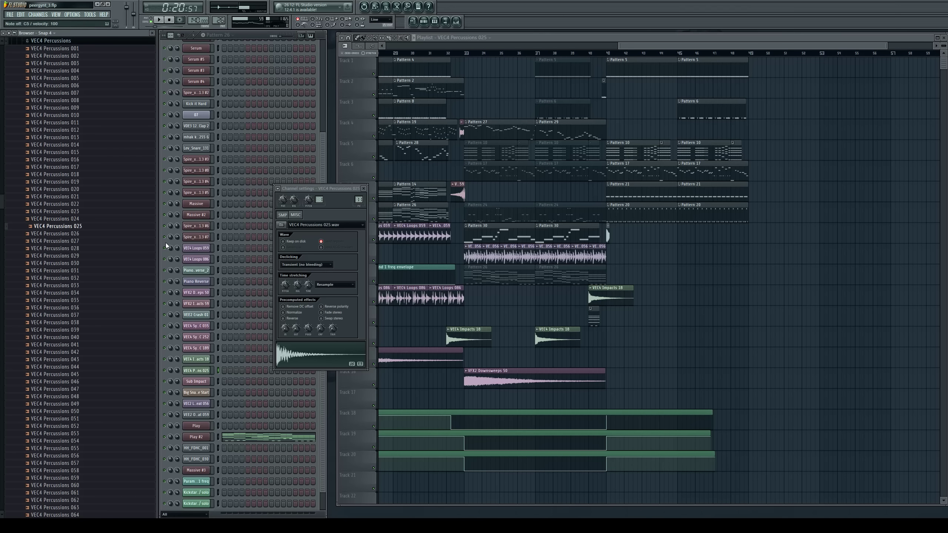
Lower the VEC4 Percussions 025 channel's volume and replace the bar 37 impact clip with this sample on Track 15
left_click(177, 371)
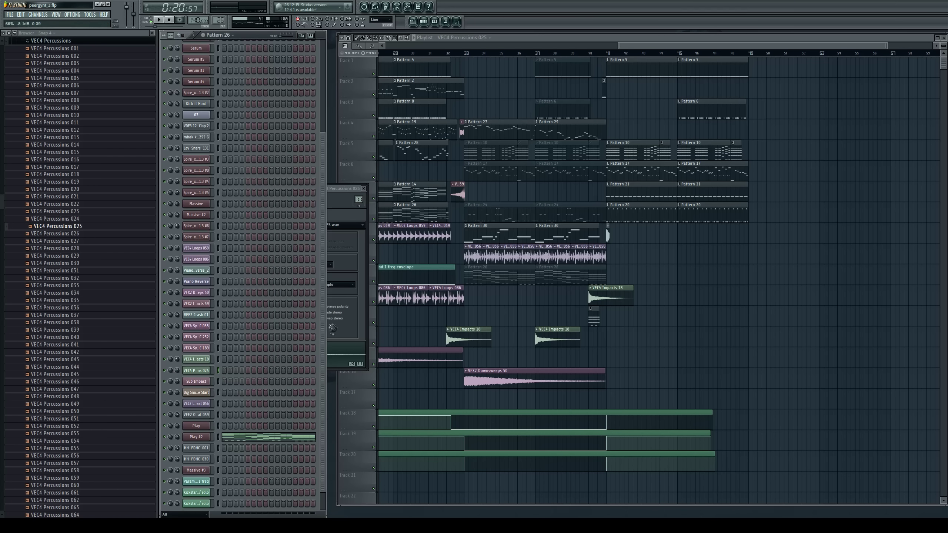
right_click(555, 343)
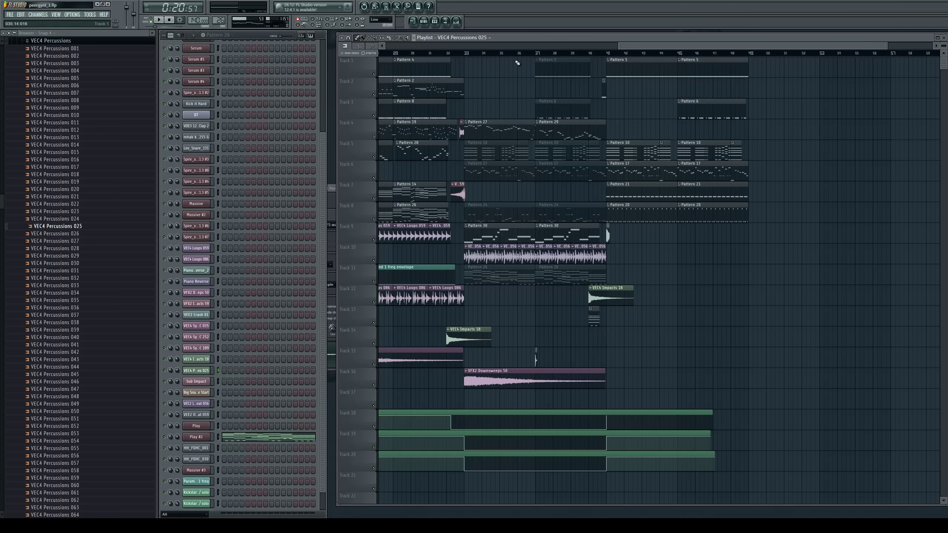
Play the song from bar 36 and remove the VEC4 Percussions 025 clip at bar 37 on Track 15
left_click(519, 53)
key("space")
left_click_drag(632, 46, 653, 46)
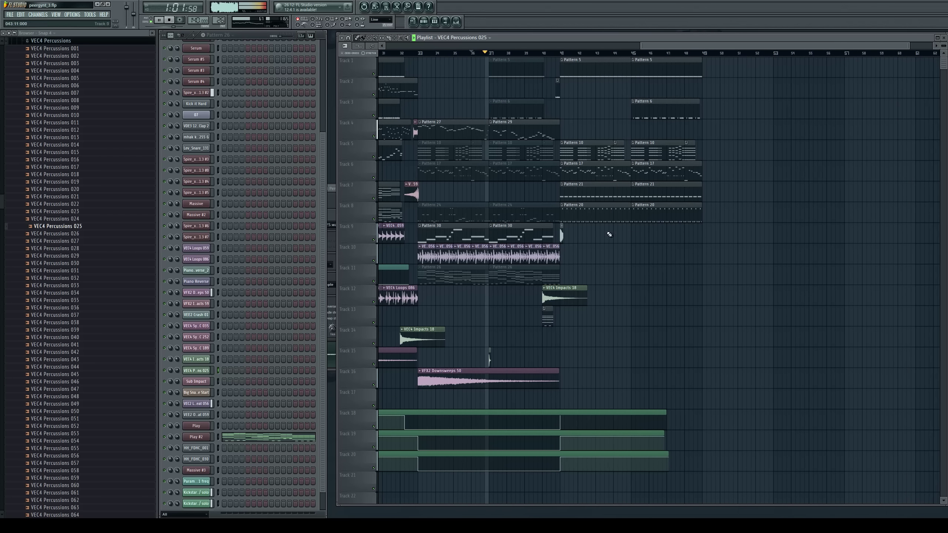
key("space")
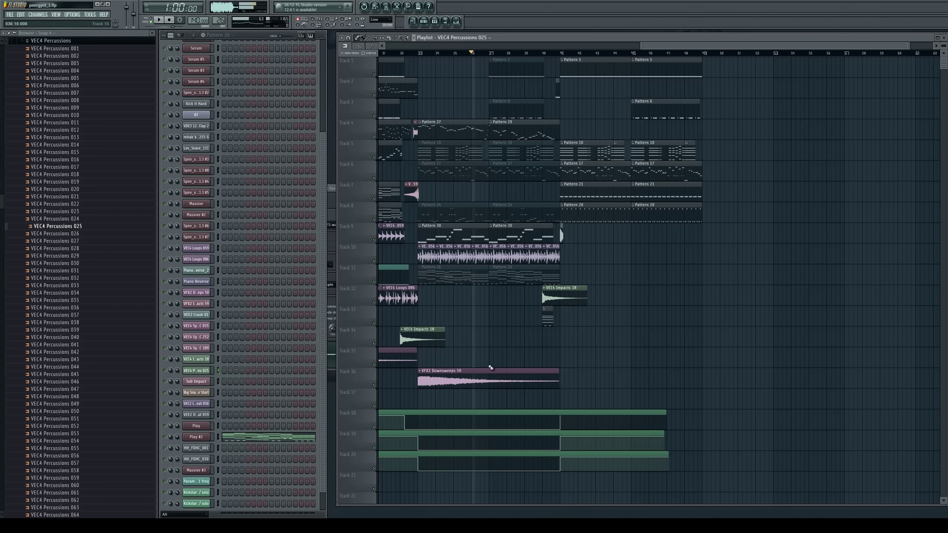
Try the VEC4 Percussions 021 sample in the channel with a clip just before bar 37 on Track 14, comparing playback without it
left_click(100, 196)
left_click(102, 189)
left_click(102, 196)
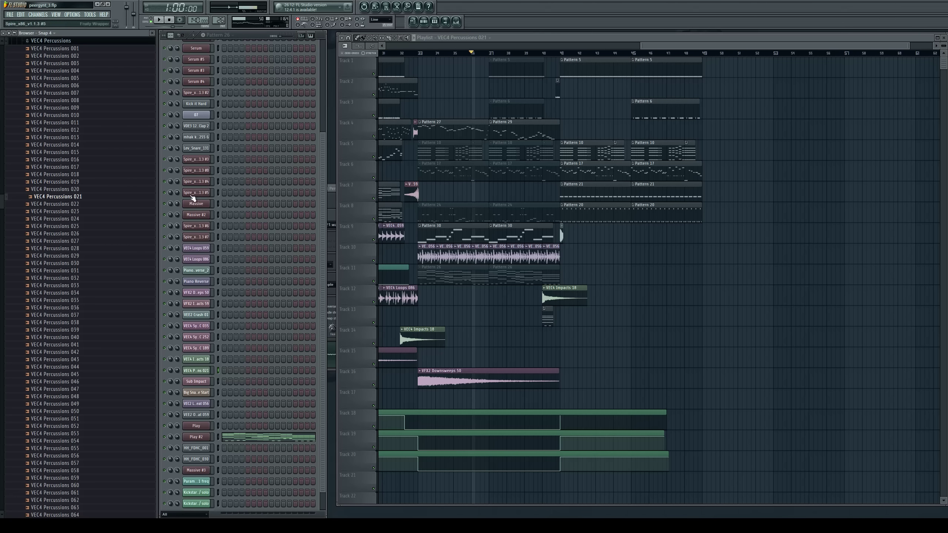
left_click(495, 342)
key("space")
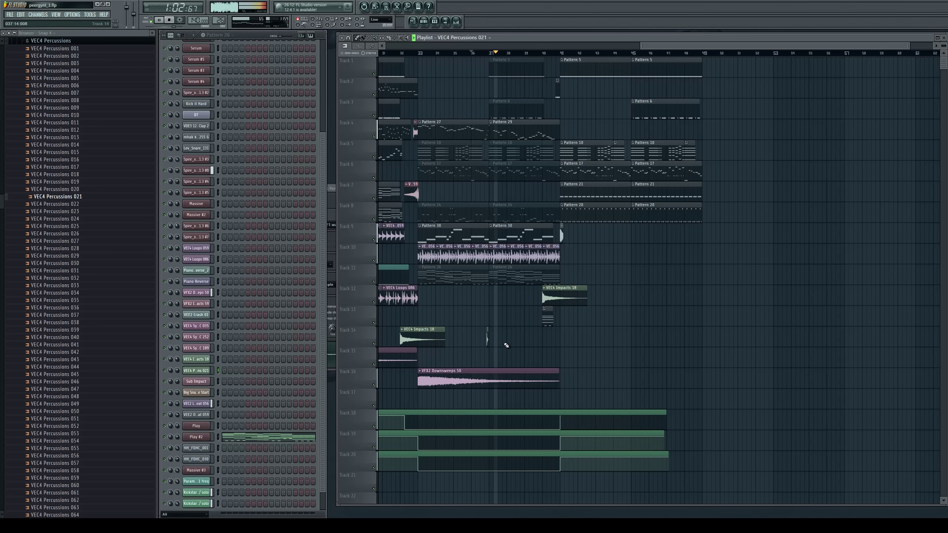
right_click(486, 342)
key("space")
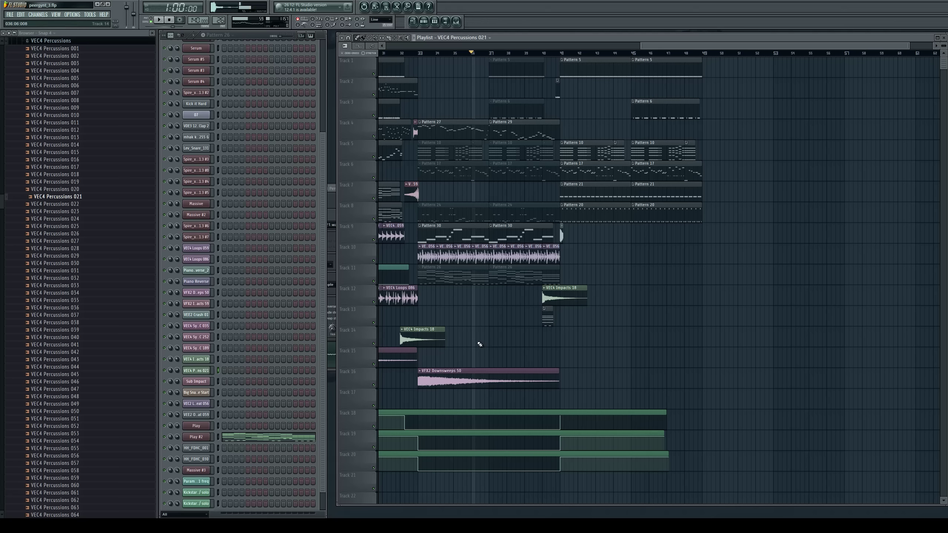
key("space")
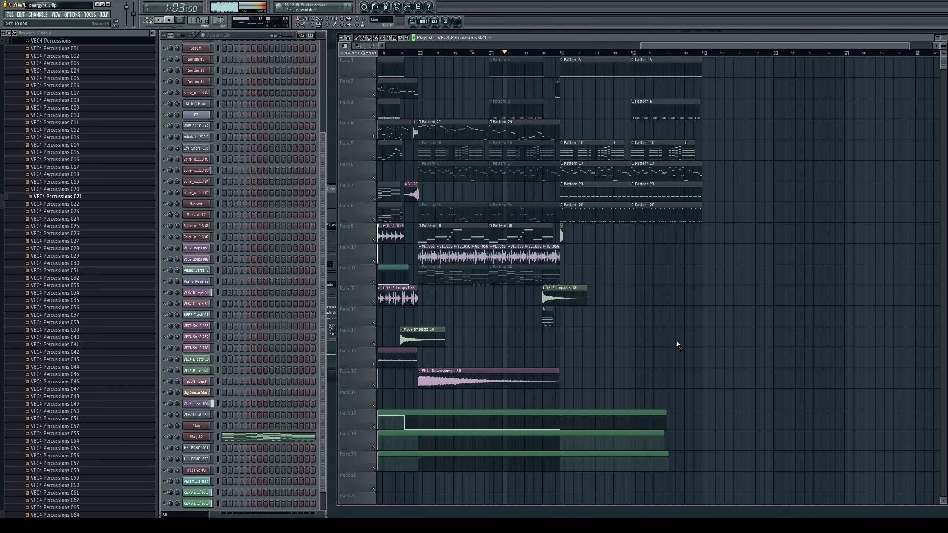
key("space")
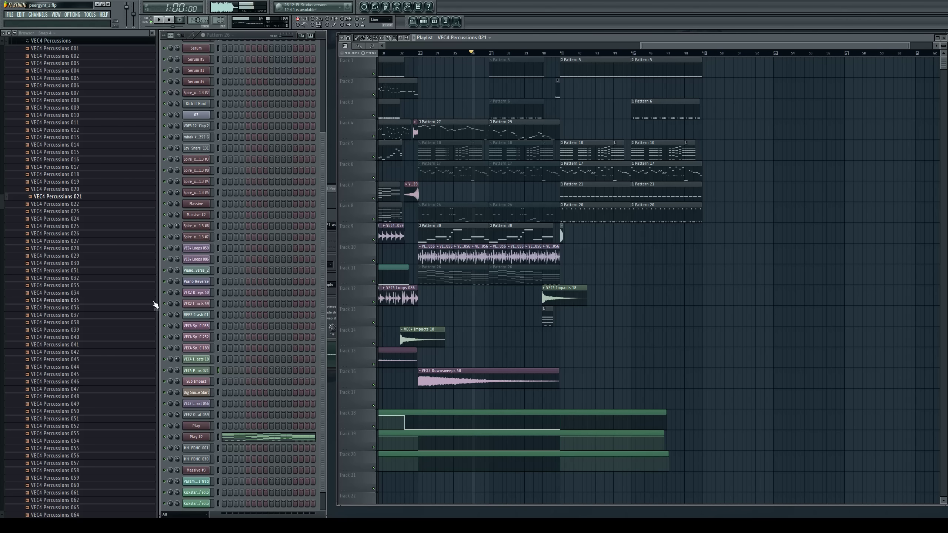
Audition further percussion samples and load VEC4 Percussions 054 into the channel
left_click(106, 411)
key("Down")
key("Down")
key("Down")
key("Down")
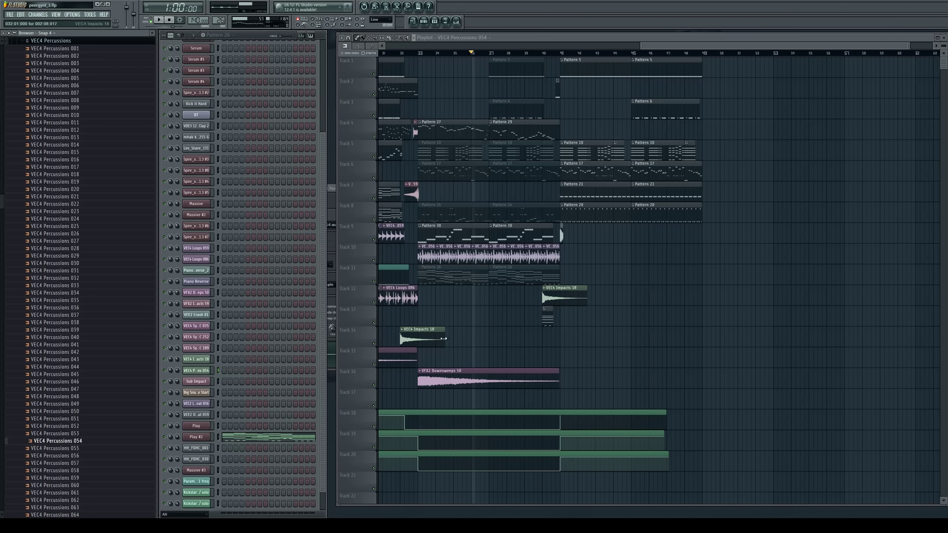
Adjust the feedback mode and time stereo offset of Fruity Delay 2 on the VEE2 Crash 01 mixer insert while auditioning the percussion sample
left_click(944, 38)
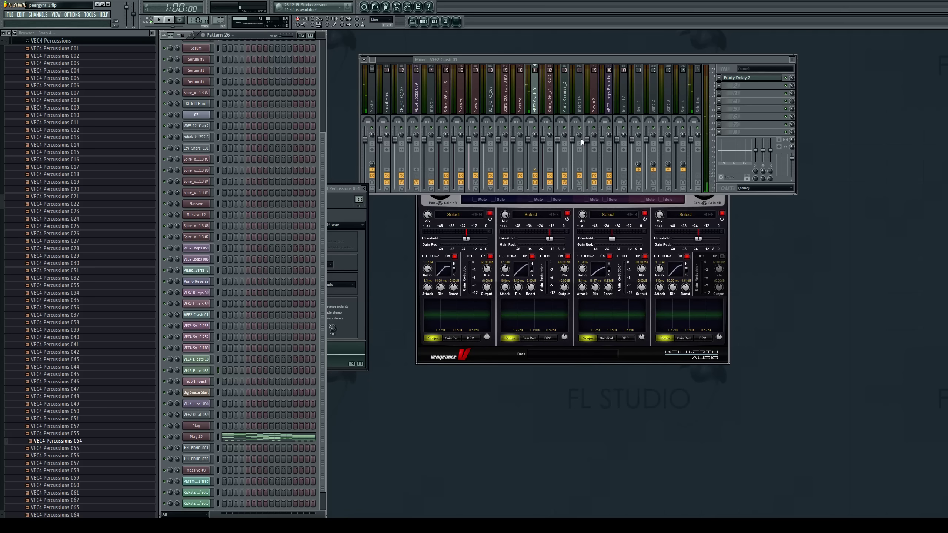
left_click(731, 78)
left_click_drag(324, 154, 449, 199)
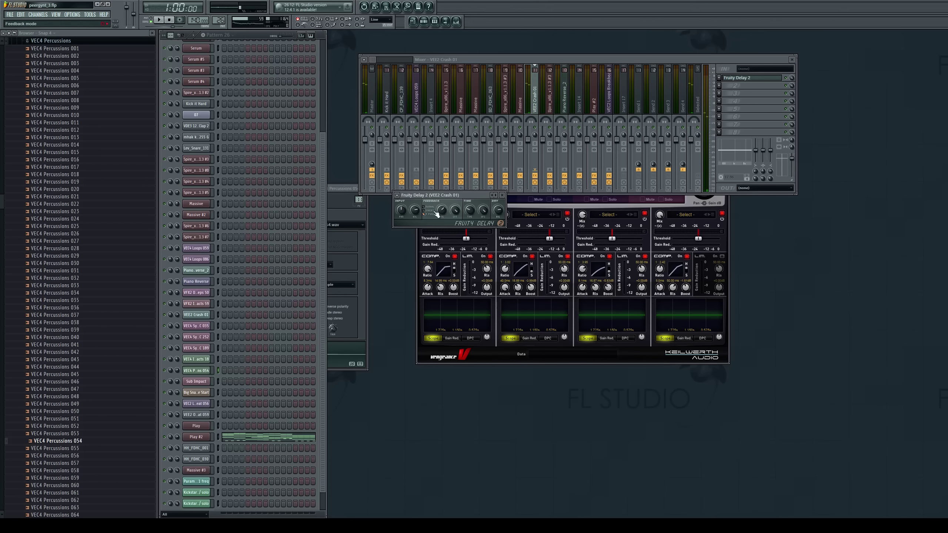
left_click(929, 256)
key("q")
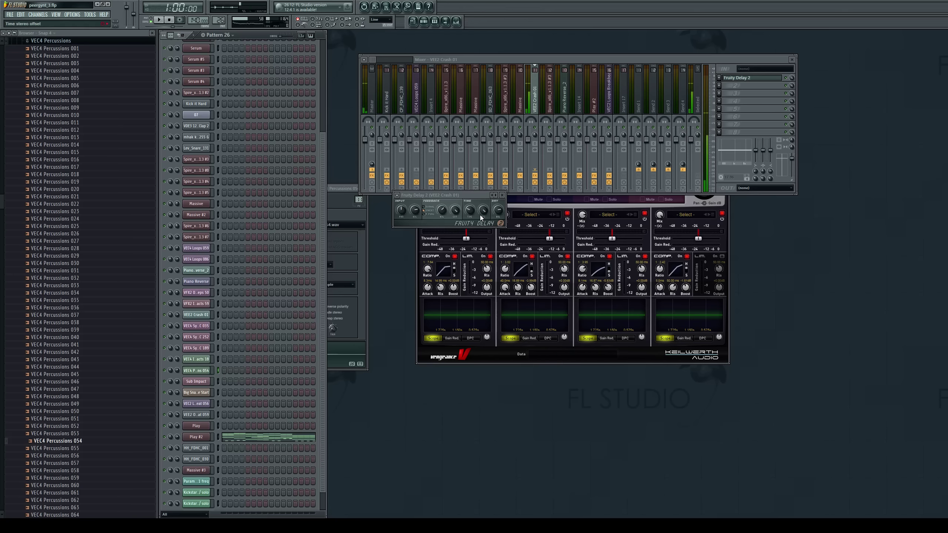
left_click(430, 211)
left_click(841, 267)
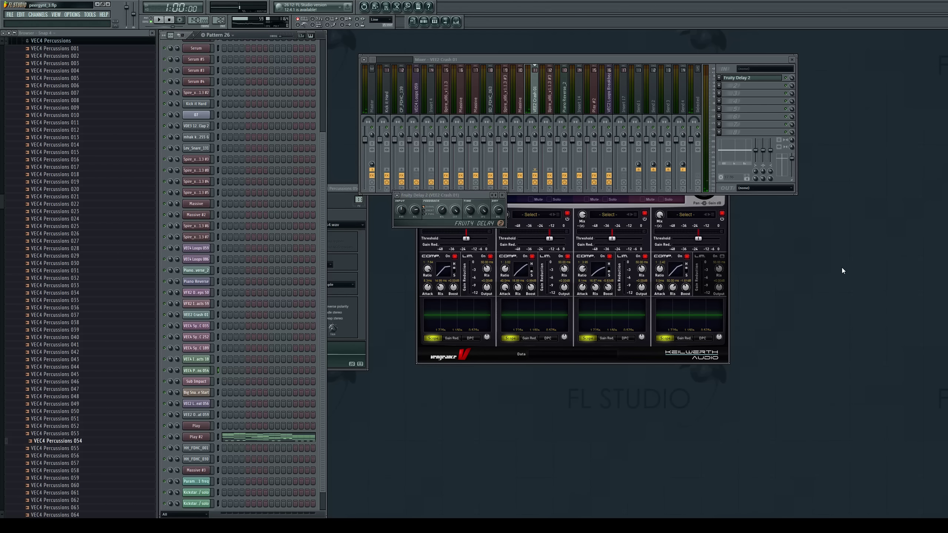
key("q")
left_click_drag(484, 210, 483, 215)
left_click(844, 273)
key("q")
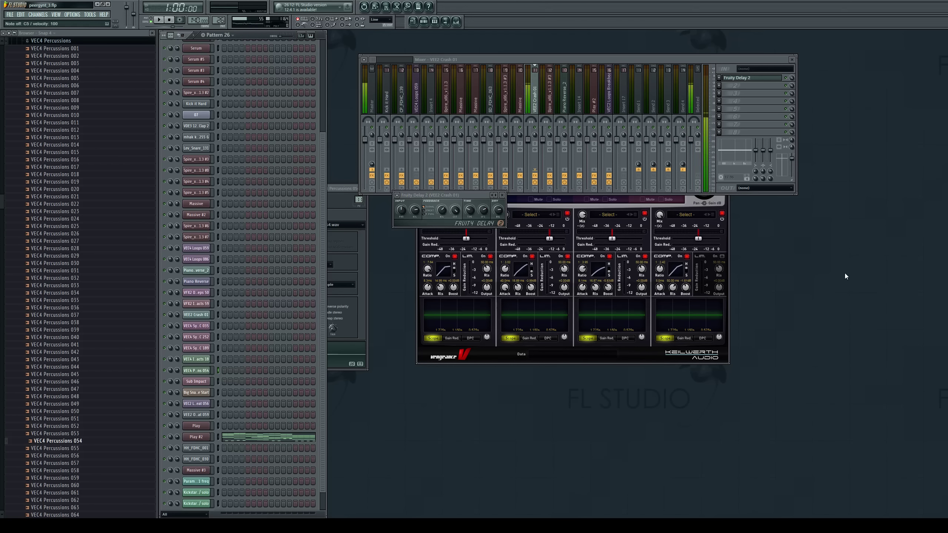
Place a VEC4 Percussions 054 clip at bar 37 on Track 14 and adjust the channel's volume against playback
left_click(413, 21)
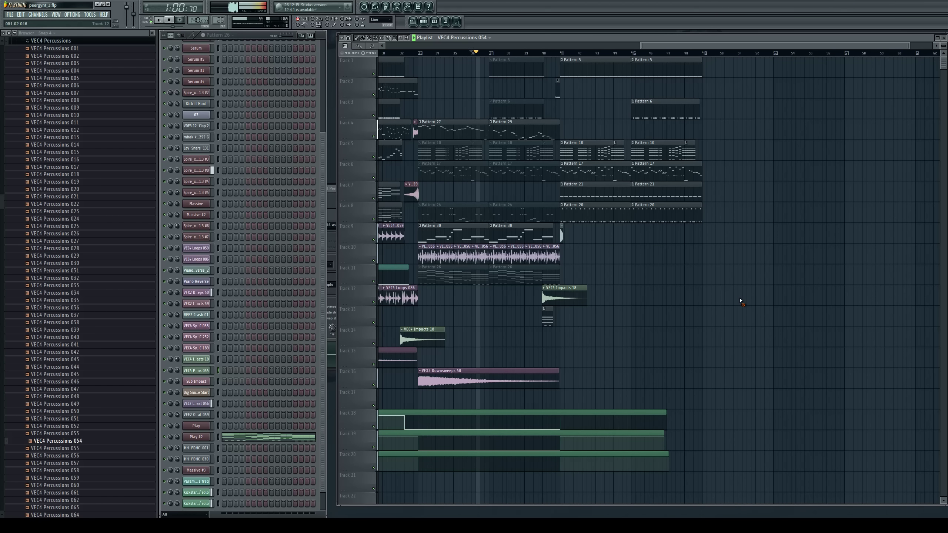
key("space")
left_click_drag(490, 336, 488, 336)
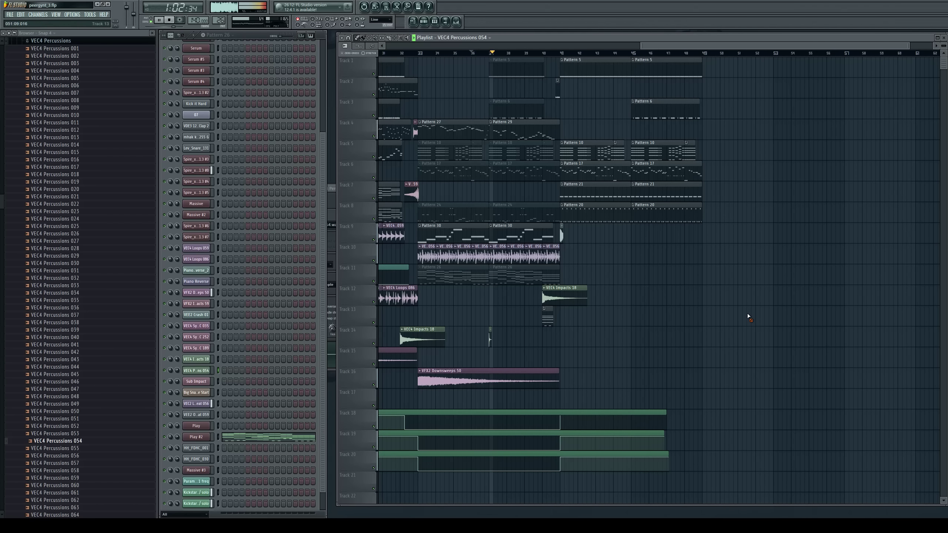
key("space")
left_click_drag(177, 371, 178, 370)
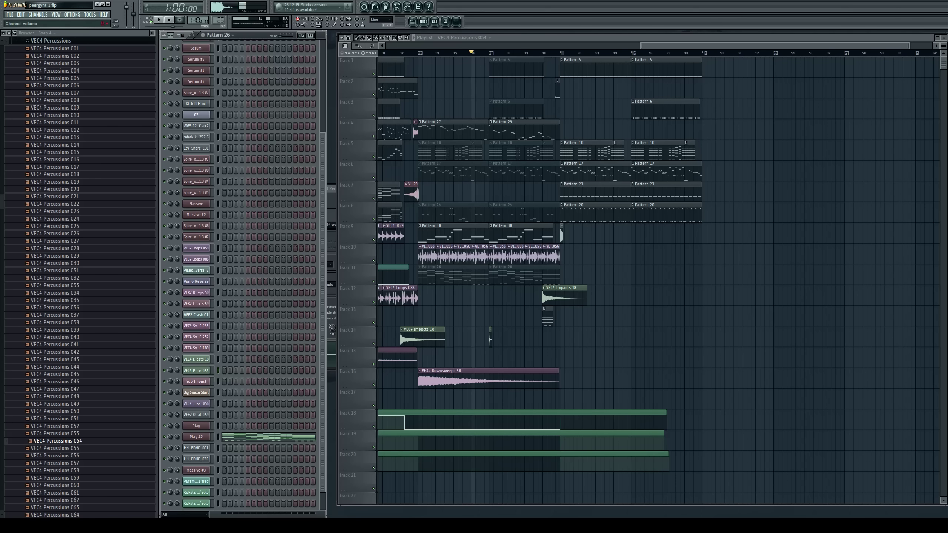
key("space")
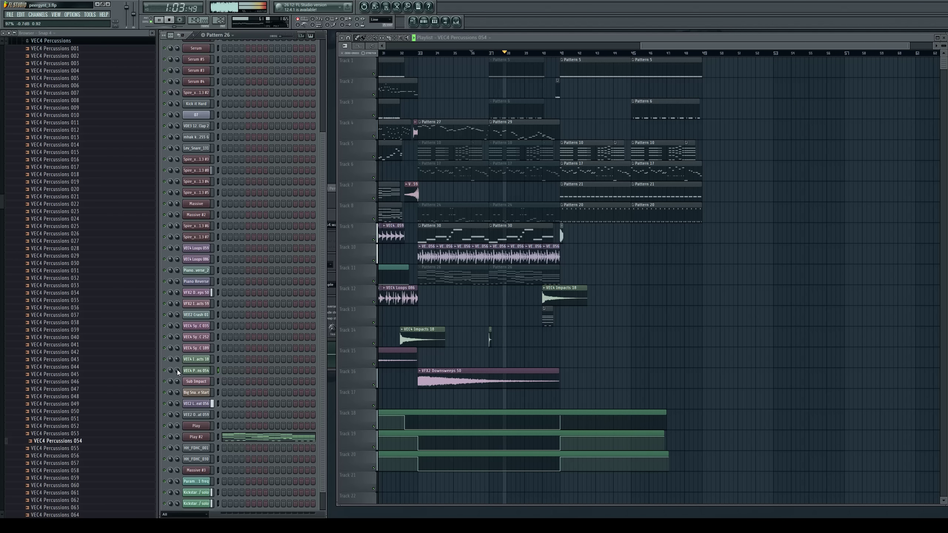
Listen on past bar 37 and replay the arrangement from bar 17 through to bar 45 to review its flow
right_click(670, 322)
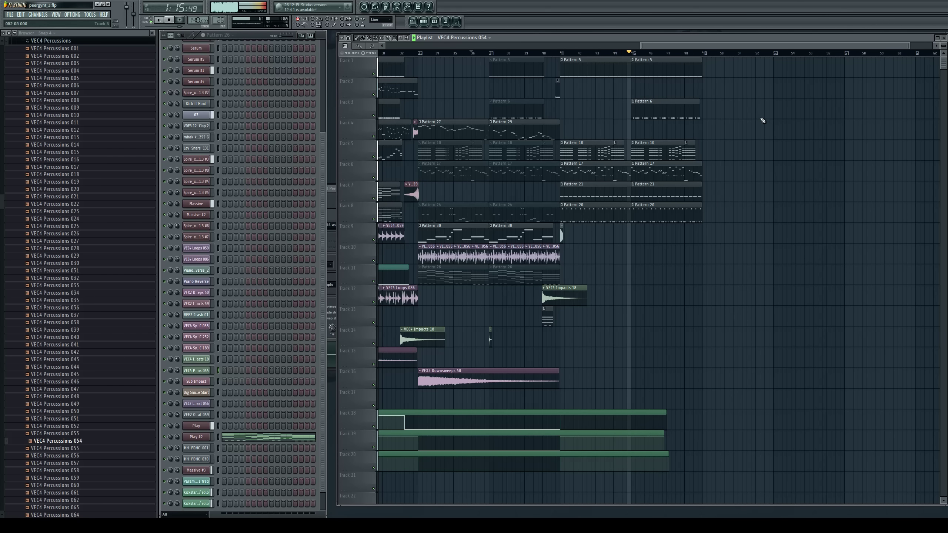
left_click_drag(745, 46, 693, 47)
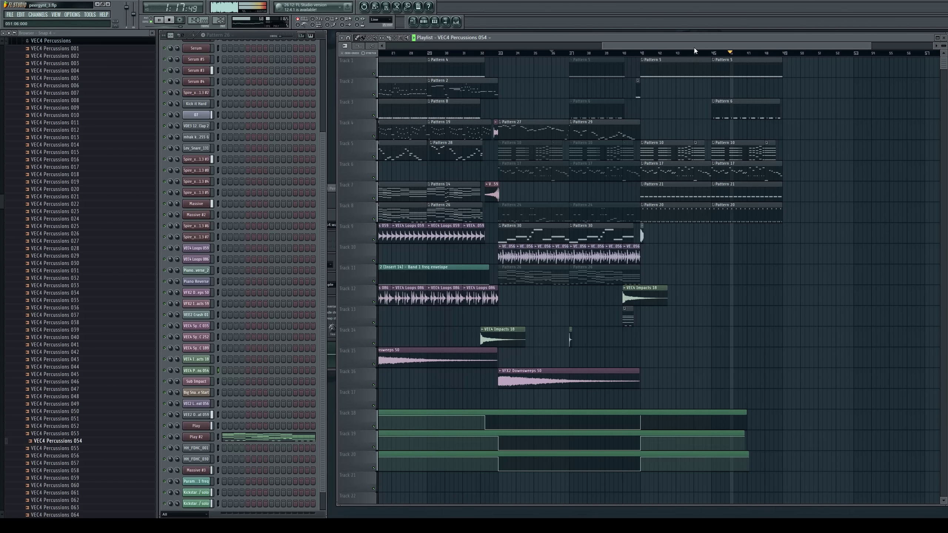
left_click_drag(608, 47, 480, 51)
left_click(484, 53)
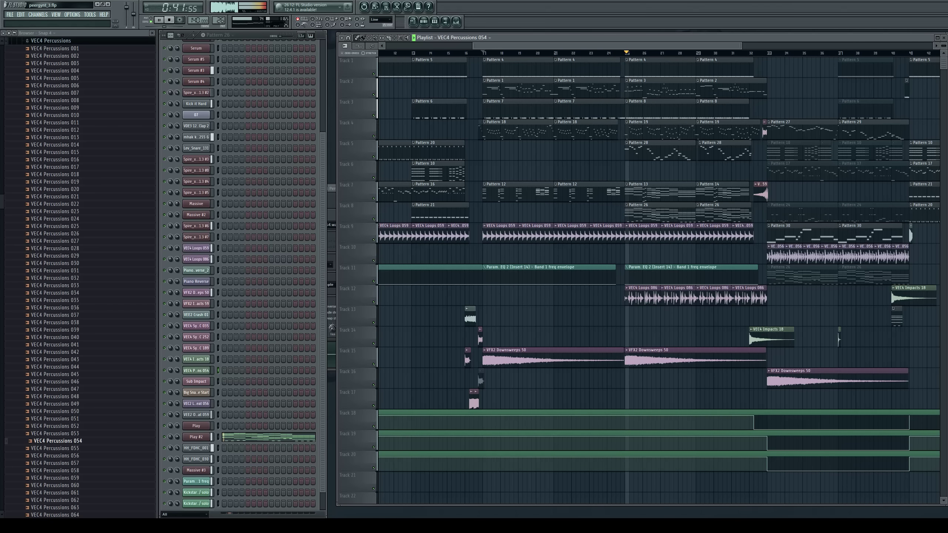
left_click_drag(610, 47, 676, 46)
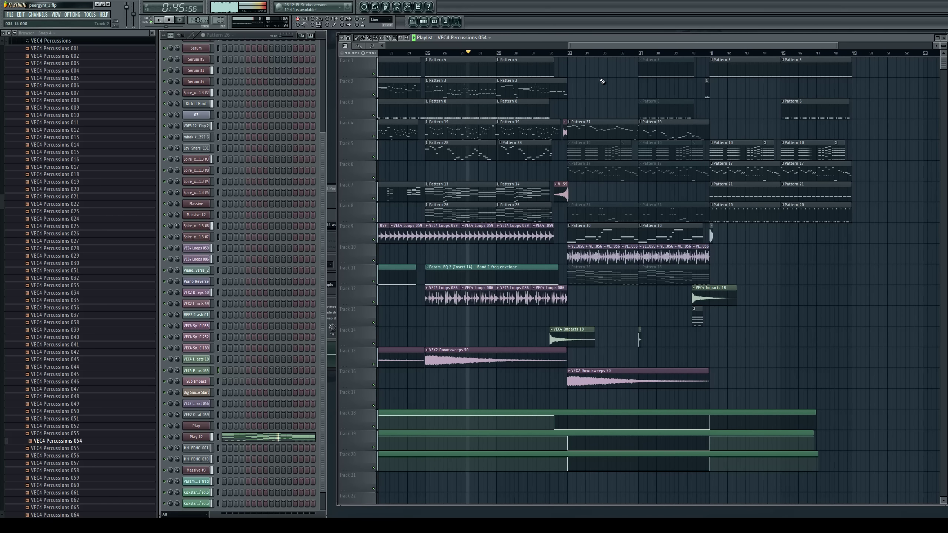
left_click_drag(610, 49, 621, 46)
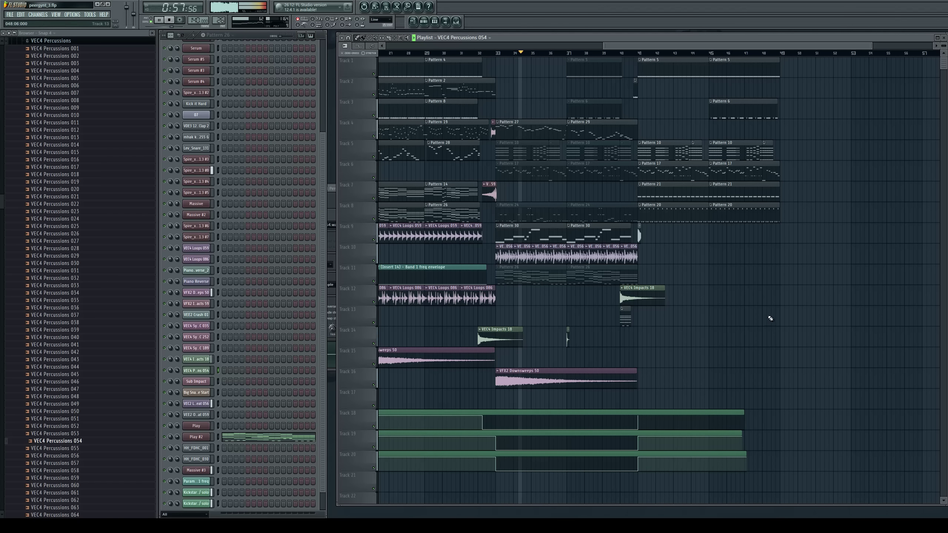
left_click_drag(675, 45, 747, 59)
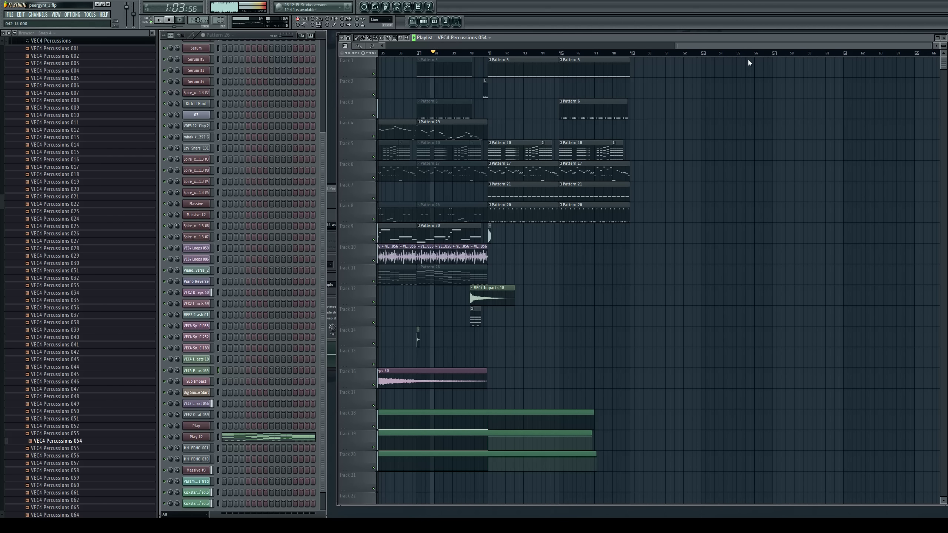
left_click_drag(748, 60, 721, 65)
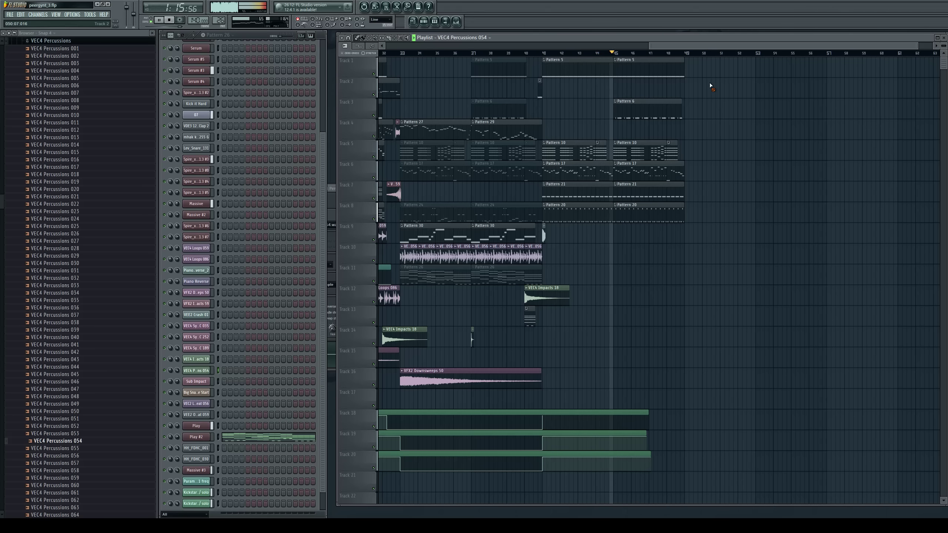
Select Pattern 6 on Track 3 and review the song's opening by playing it from the start up to bar 16
left_click(634, 101)
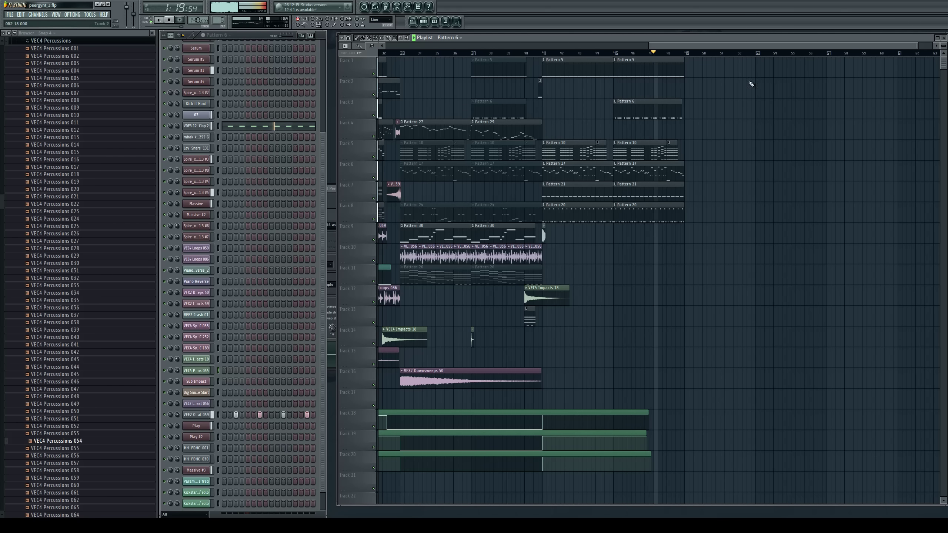
left_click_drag(738, 47, 567, 45)
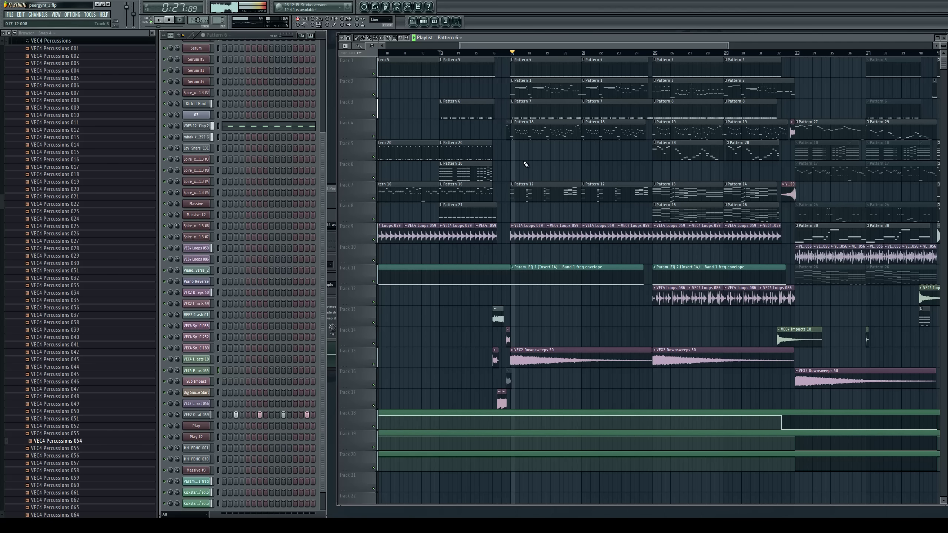
left_click_drag(556, 46, 590, 46)
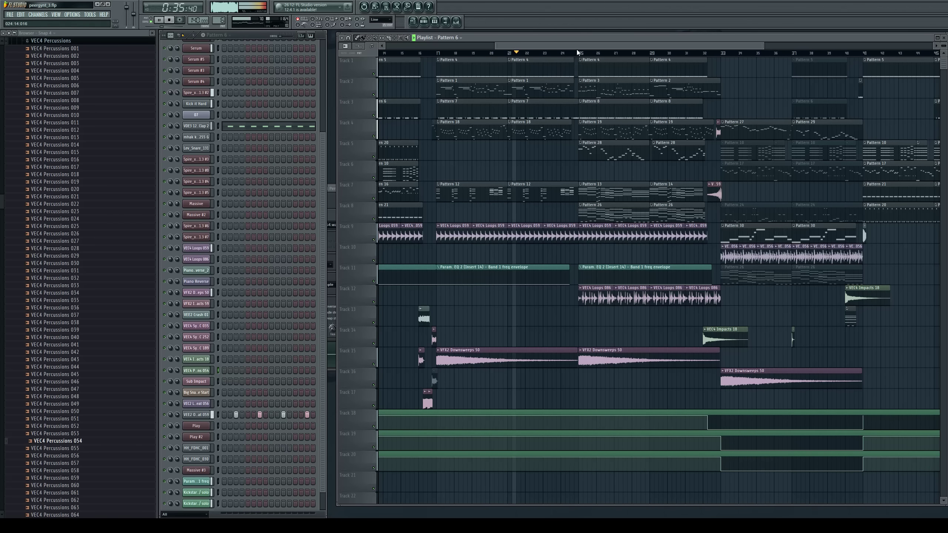
key("space")
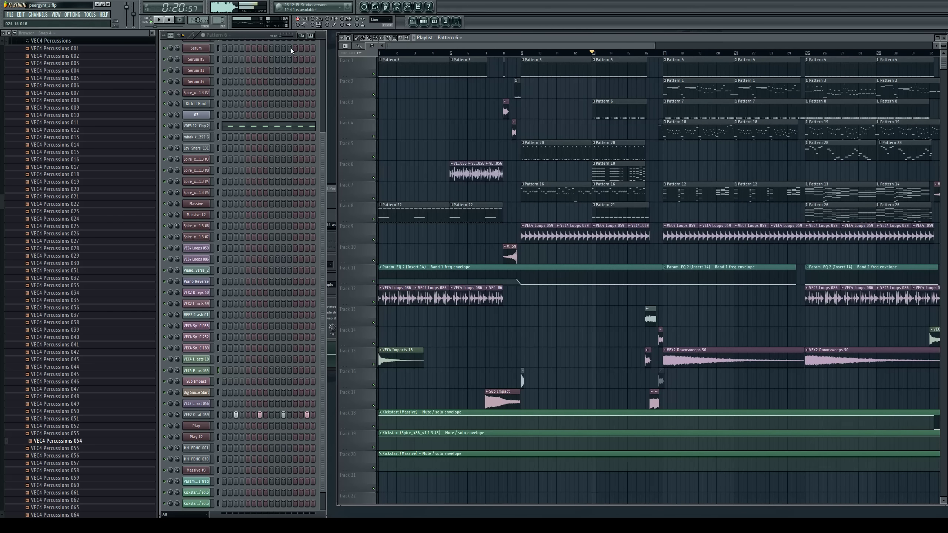
left_click(172, 22)
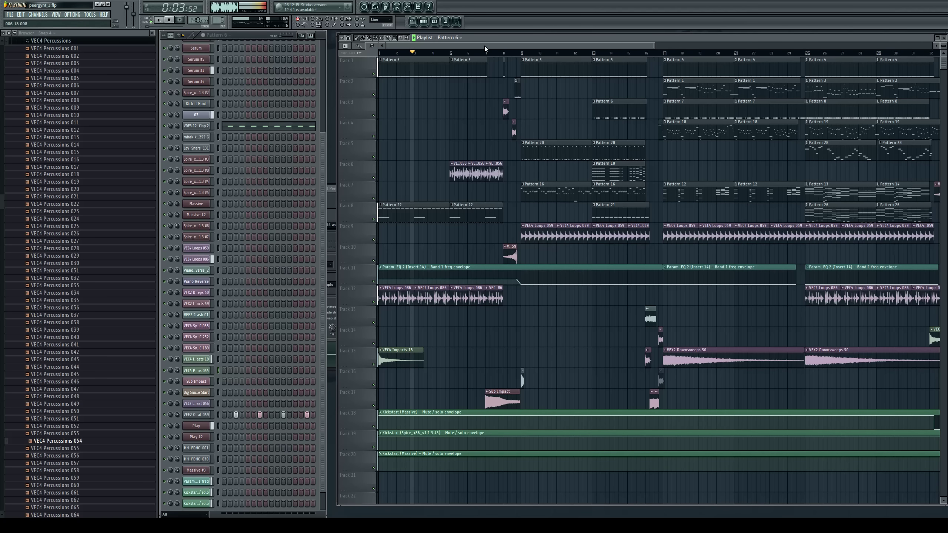
left_click_drag(482, 44, 510, 48)
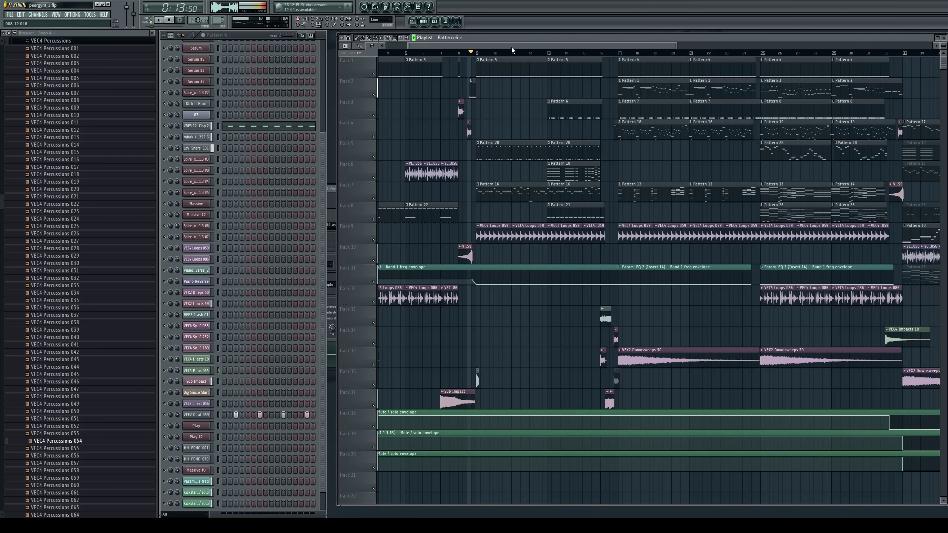
mouse_move(511, 48)
left_mouse_down()
mouse_move(560, 52)
mouse_move(519, 46)
left_mouse_up()
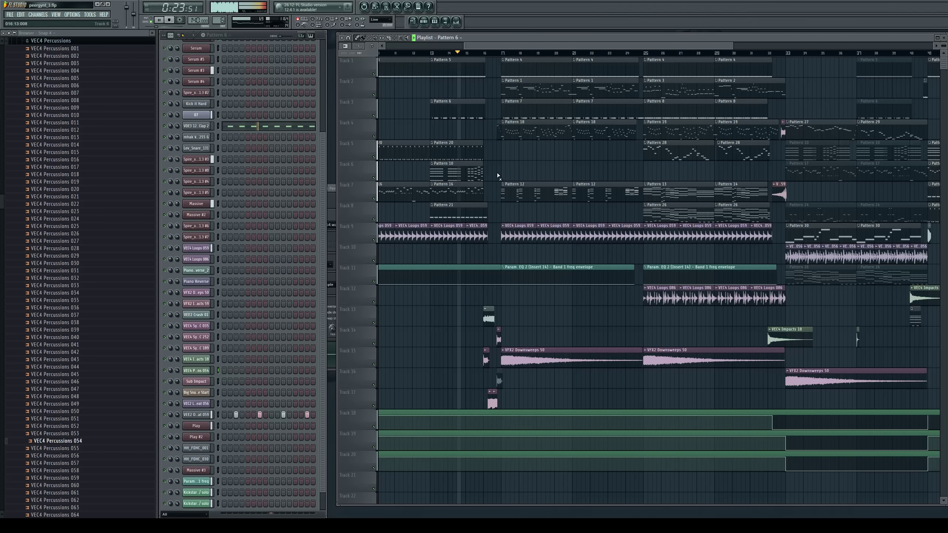
Mute the pattern clip at bar 13 on Track 6 and continue listening through bar 25
right_click(463, 173, "alt")
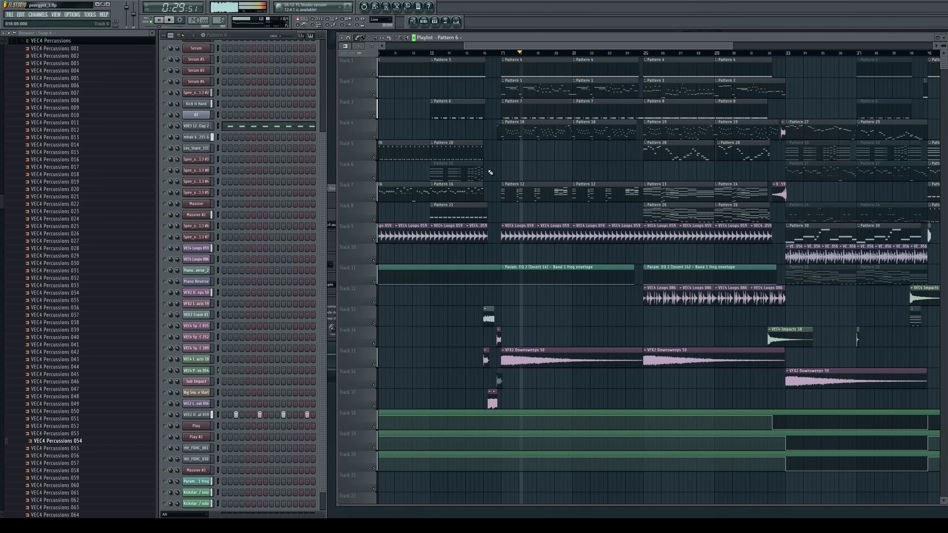
left_click_drag(531, 44, 573, 60)
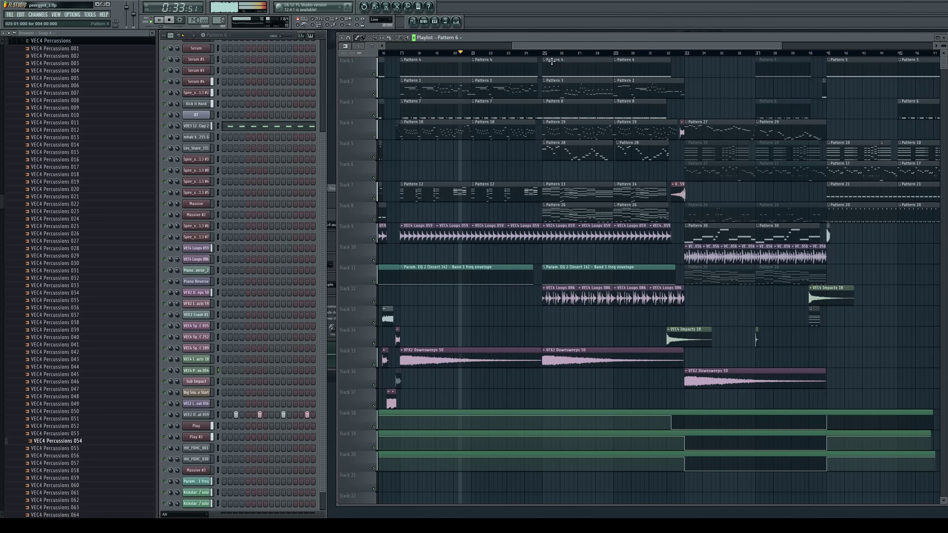
left_click_drag(564, 47, 575, 48)
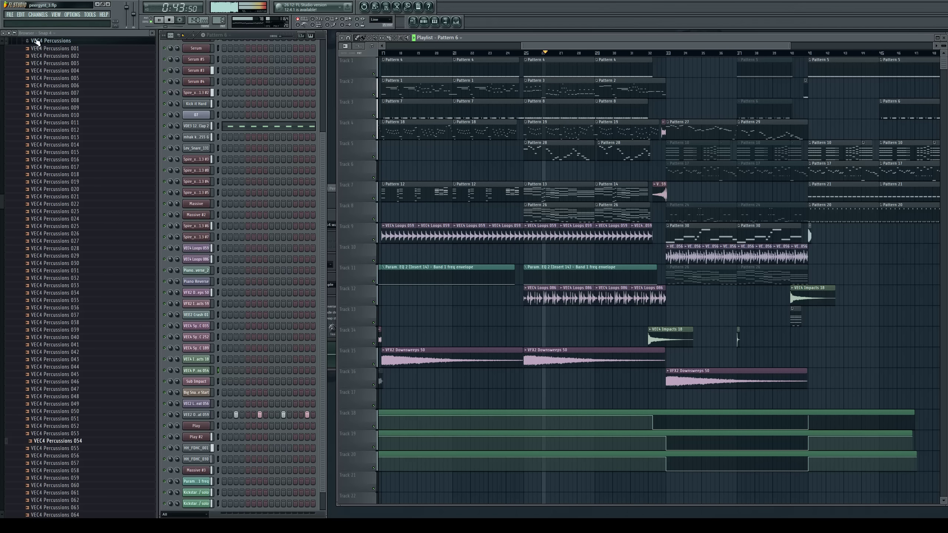
Open the Psytrance Kicks folder in the sample browser, stop playback and preview kick sample 04
left_click(75, 41)
scroll(89, 206, "up", 5)
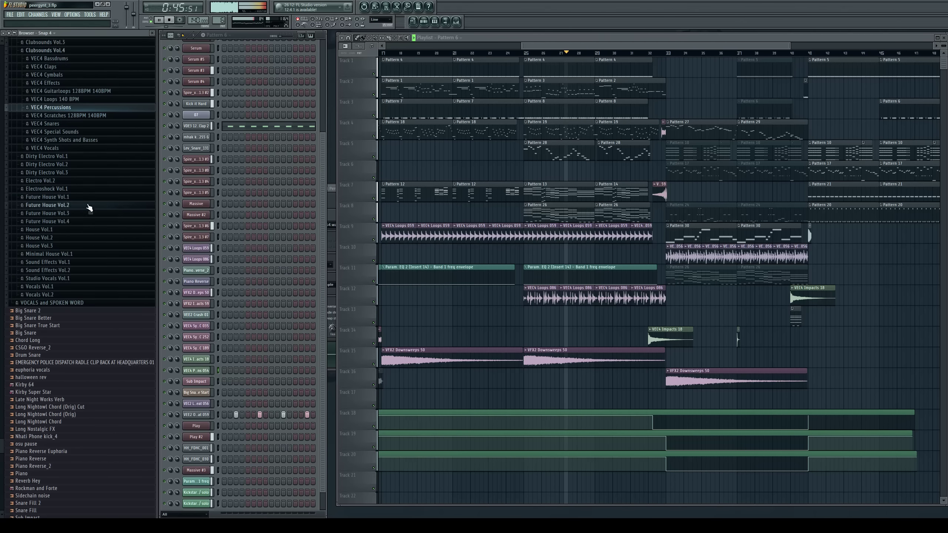
left_click(57, 131)
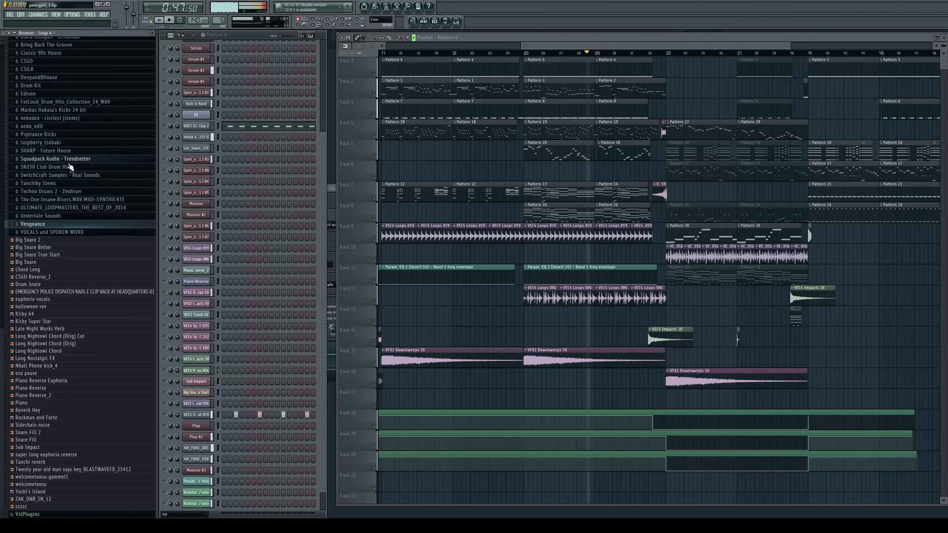
scroll(75, 160, "up", 3)
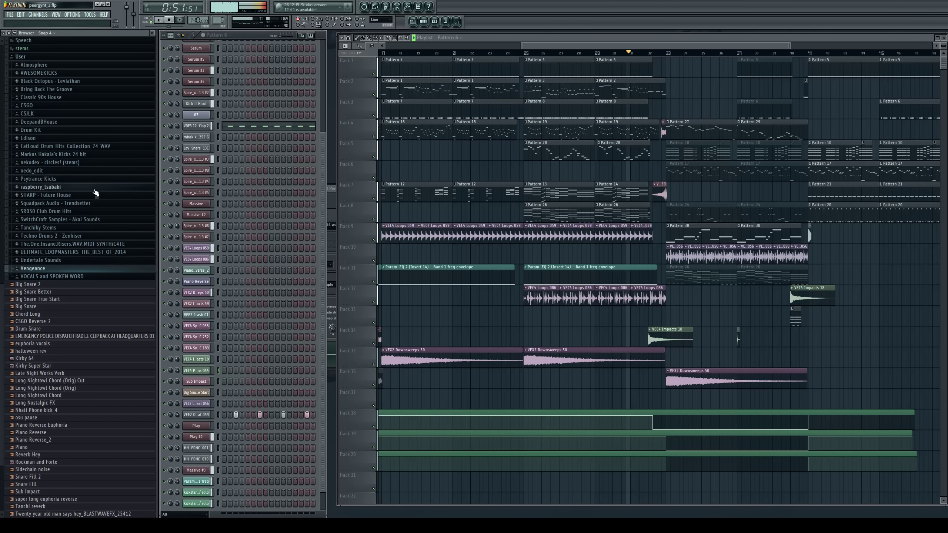
left_click(52, 179)
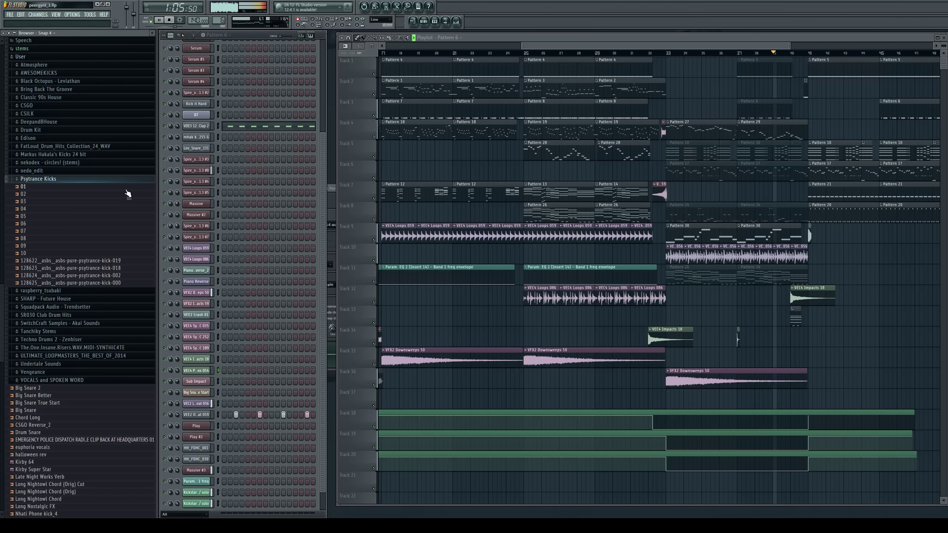
key("space")
left_click(126, 223)
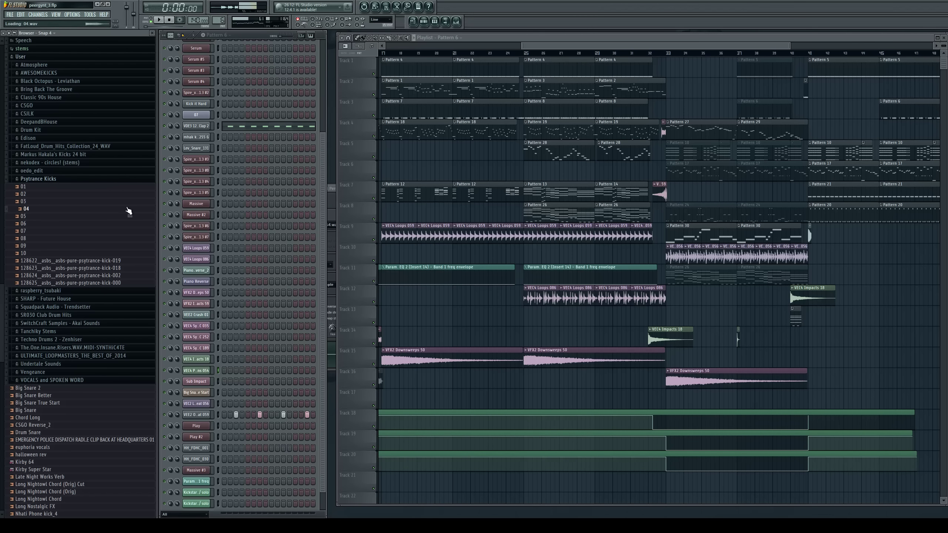
Add the 04 kick to the playlist as an audio clip, reverse it, and move it to bar 25 on Track 6
left_click_drag(376, 172, 410, 158)
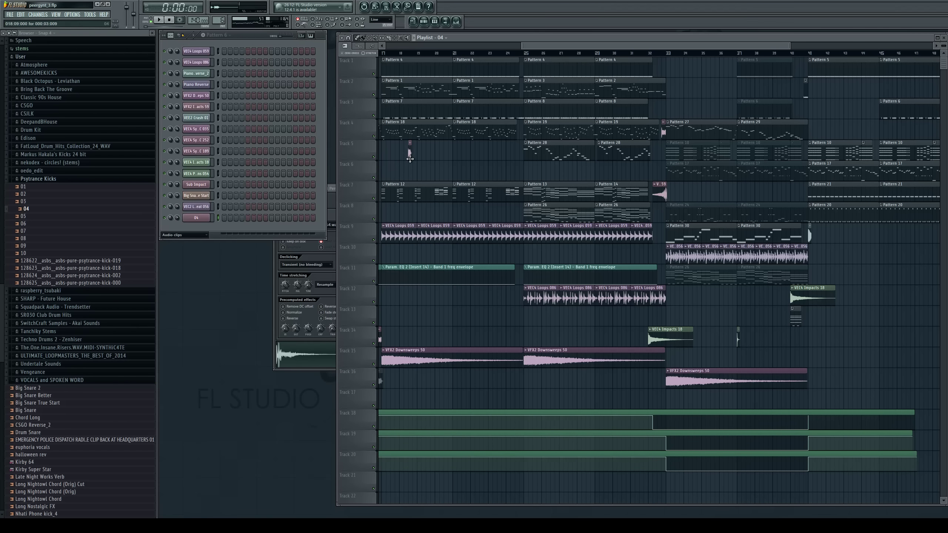
left_click(193, 218)
left_click(292, 318)
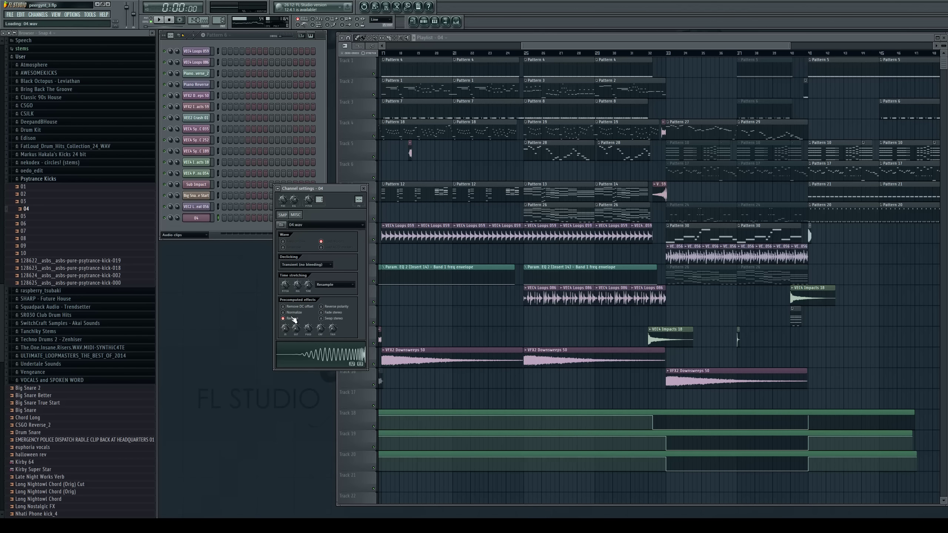
left_click_drag(409, 153, 460, 158)
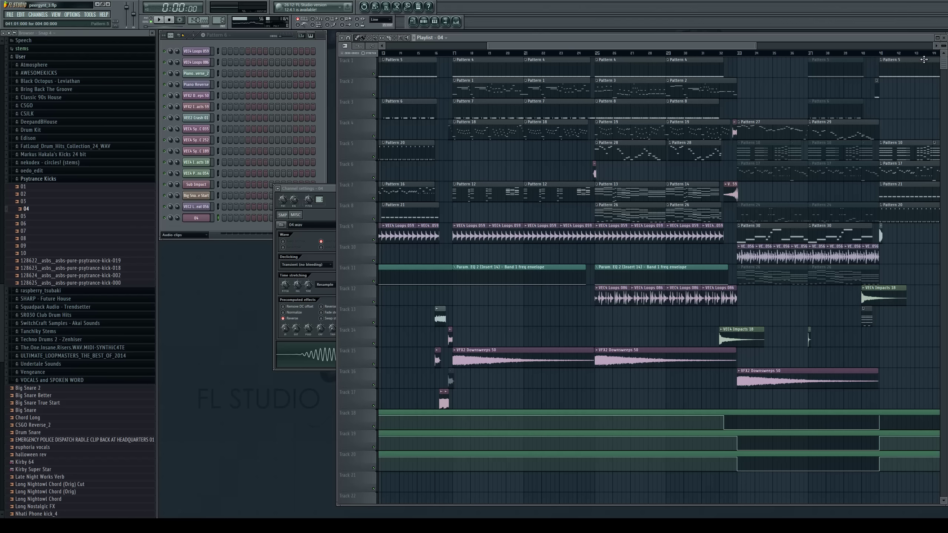
Look at the VEC4 Loops 059 track in the mixer and return to the playlist
left_click(944, 39)
left_click(418, 99)
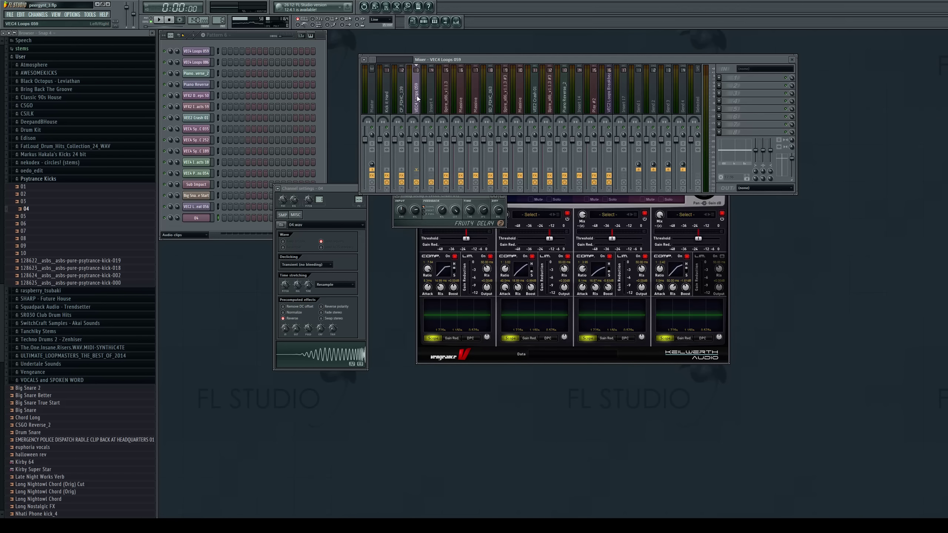
left_click(413, 21)
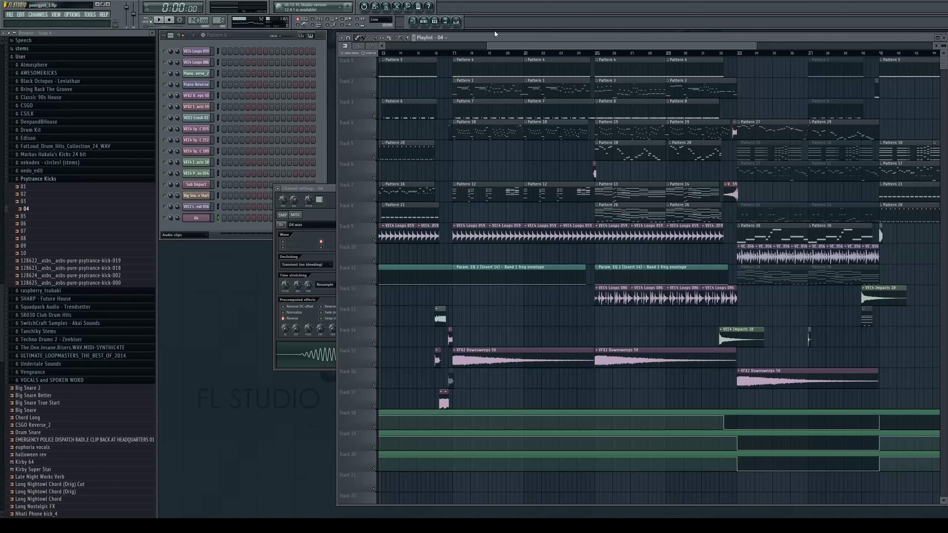
Shift the reversed kick on Track 6 so it ends exactly at bar 25, and check the transition in playback
left_click_drag(575, 45, 603, 46)
left_click(533, 57)
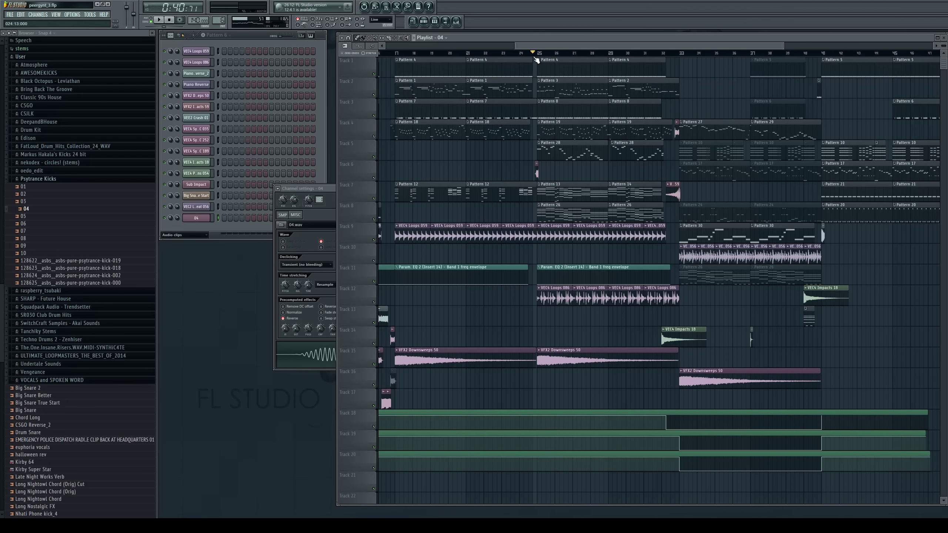
key("space")
key("space")
left_click_drag(535, 168, 532, 168)
left_click_drag(774, 48, 599, 67)
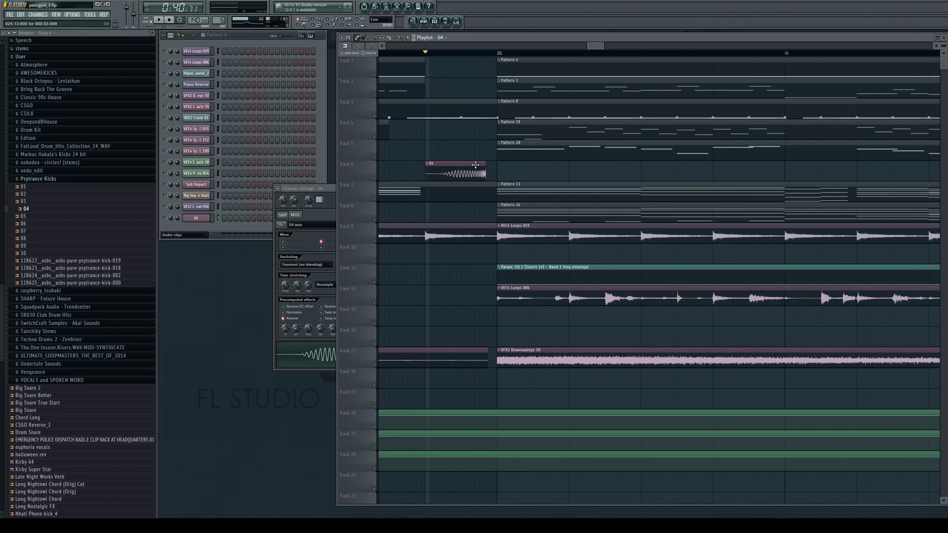
left_click_drag(467, 166, 476, 166)
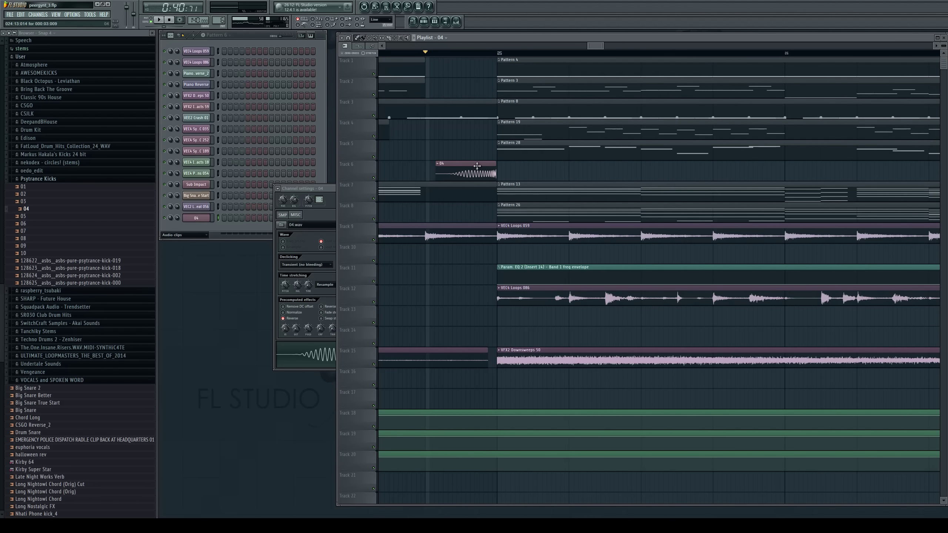
left_click_drag(604, 45, 591, 45)
left_click_drag(647, 172, 650, 171)
key("space")
key("space")
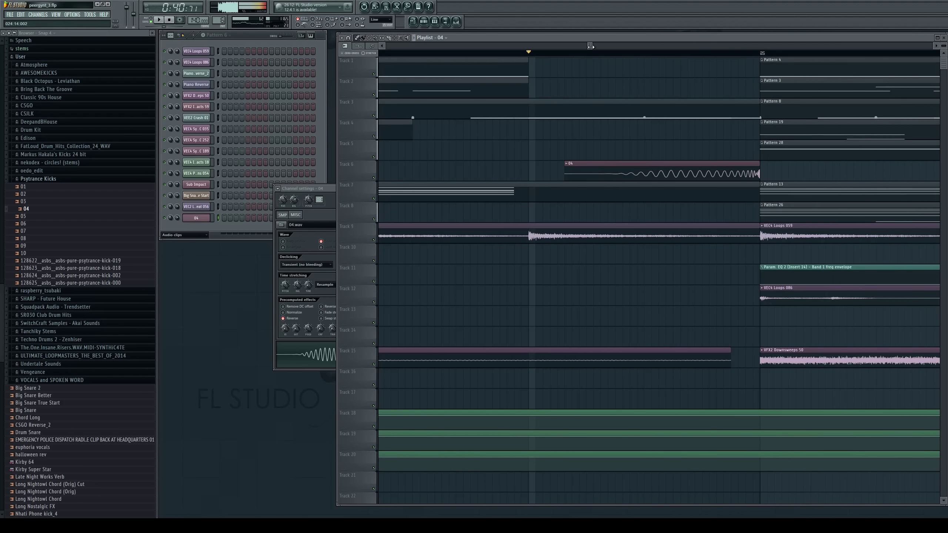
Place a copy of the reversed kick just before bar 17 on Track 6 and check it in playback
left_click_drag(591, 45, 822, 85)
left_click_drag(780, 44, 727, 48)
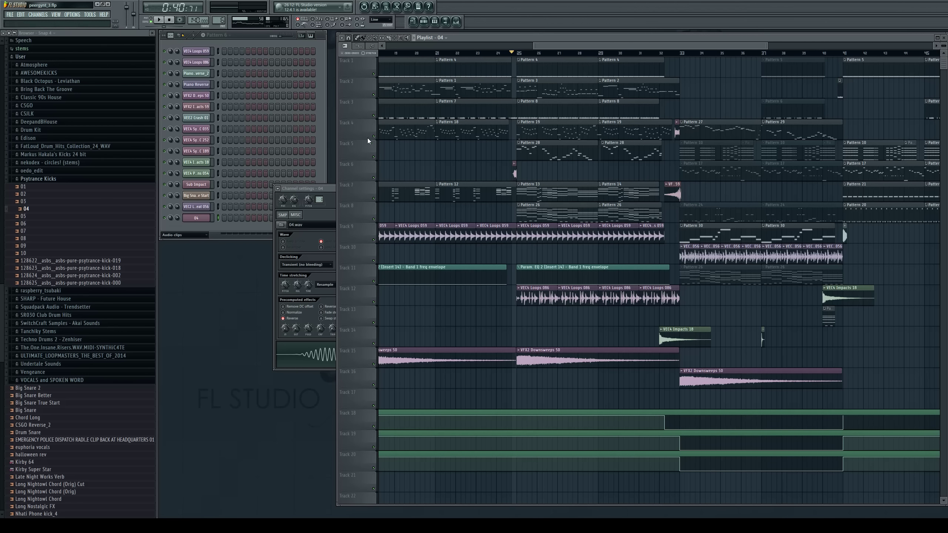
right_click(410, 157)
key("space")
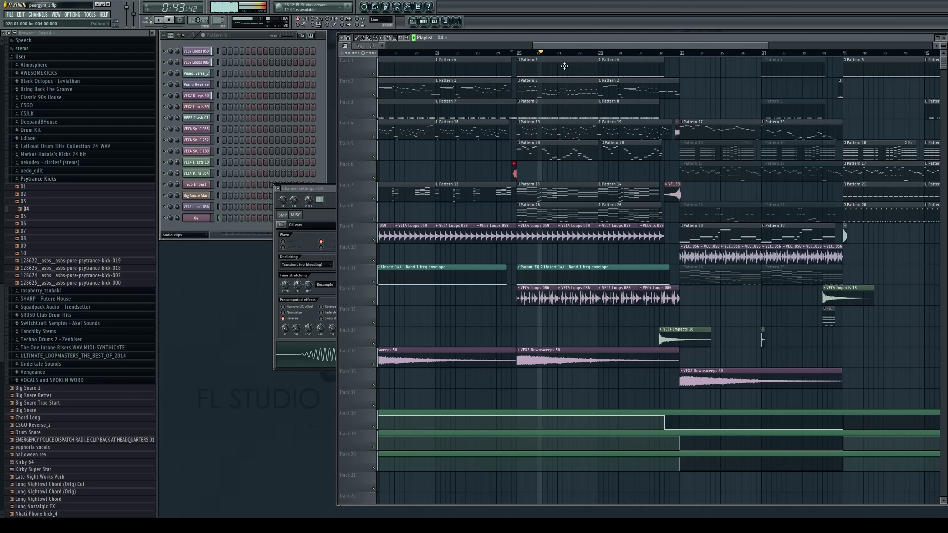
left_click_drag(569, 45, 545, 103)
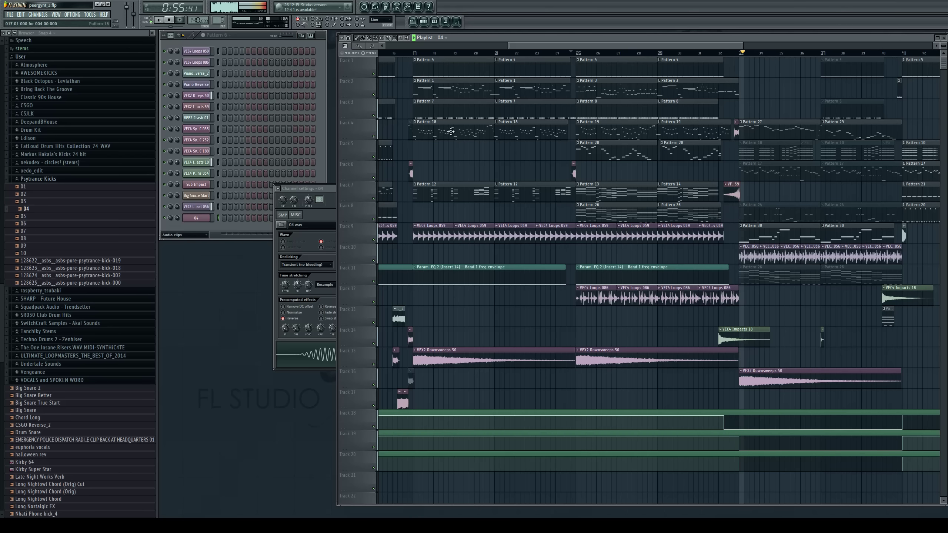
key("space")
key("space")
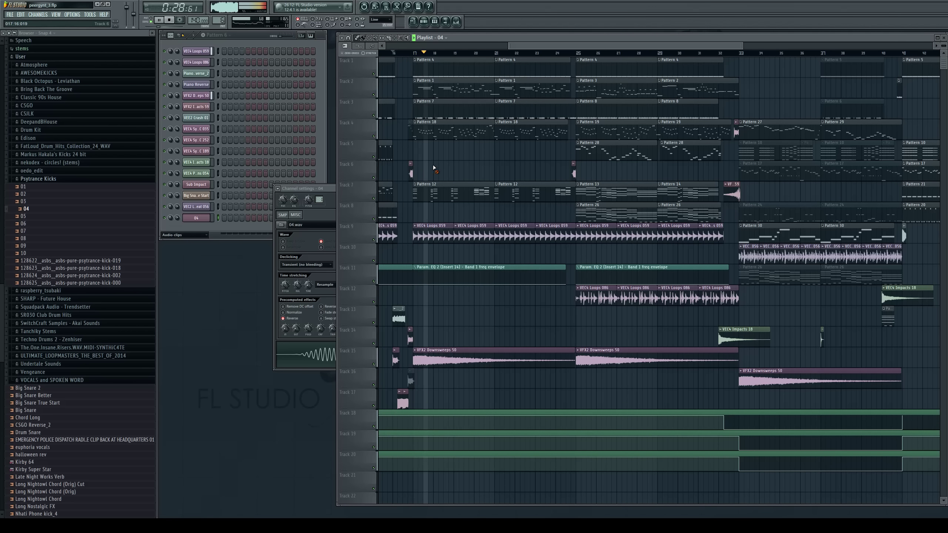
key("space")
Place another copy of the reversed kick just before bar 9 on Track 6 and play that transition
left_click_drag(522, 45, 461, 48)
left_click(410, 56)
key("space")
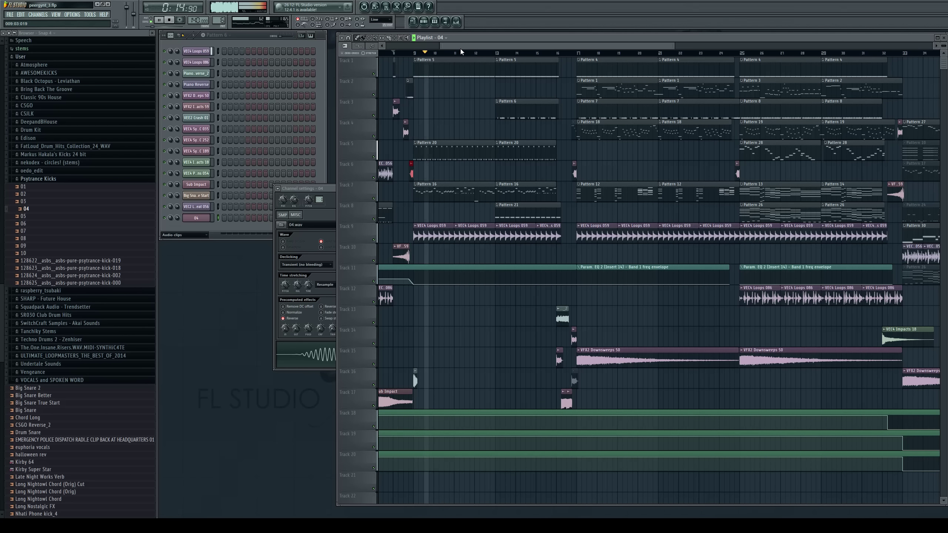
key("space")
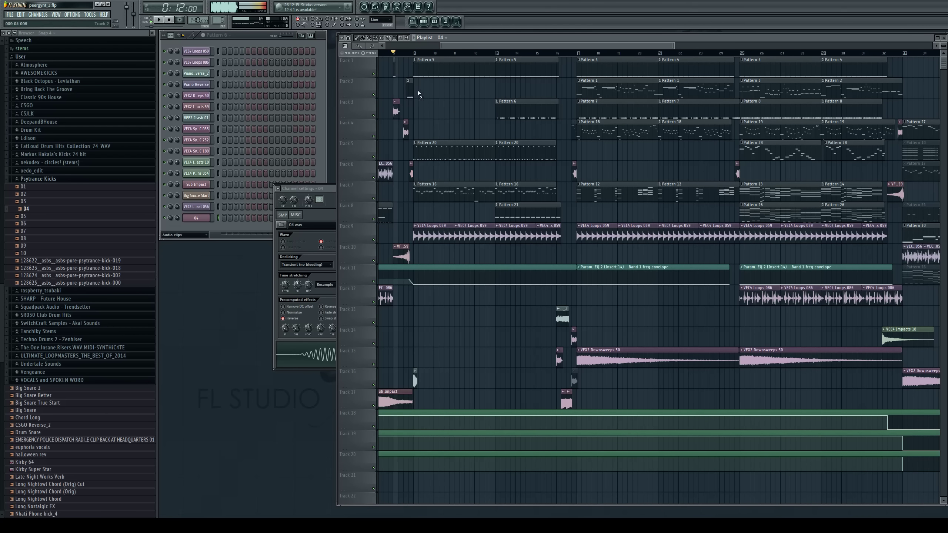
Adjust the short Pattern 7 clip on Track 2 ahead of bar 9 and replay the lead-in
key("space")
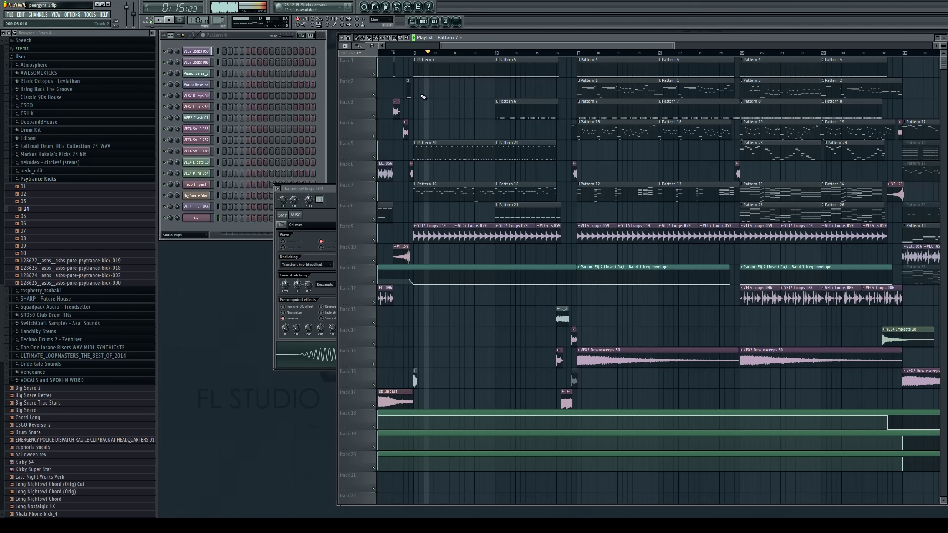
scroll(439, 66, "left", 6)
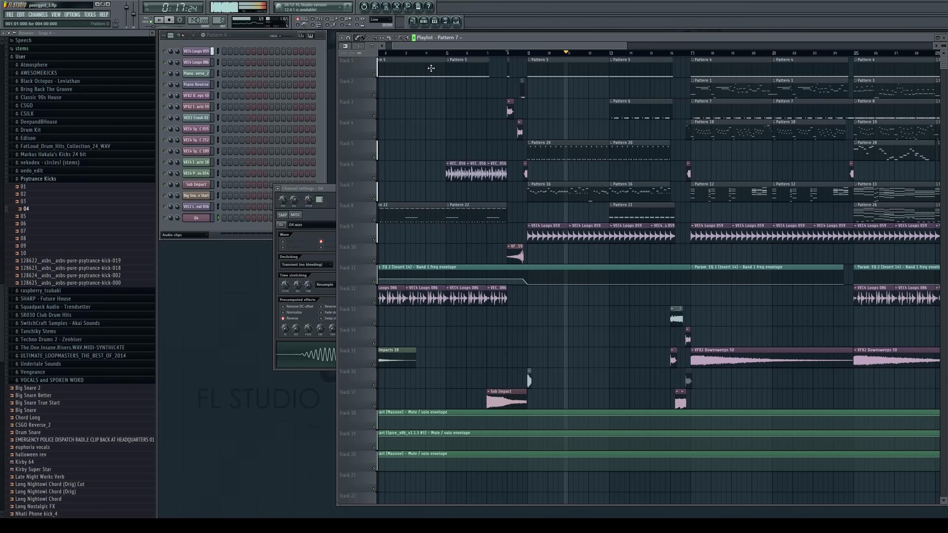
key("space")
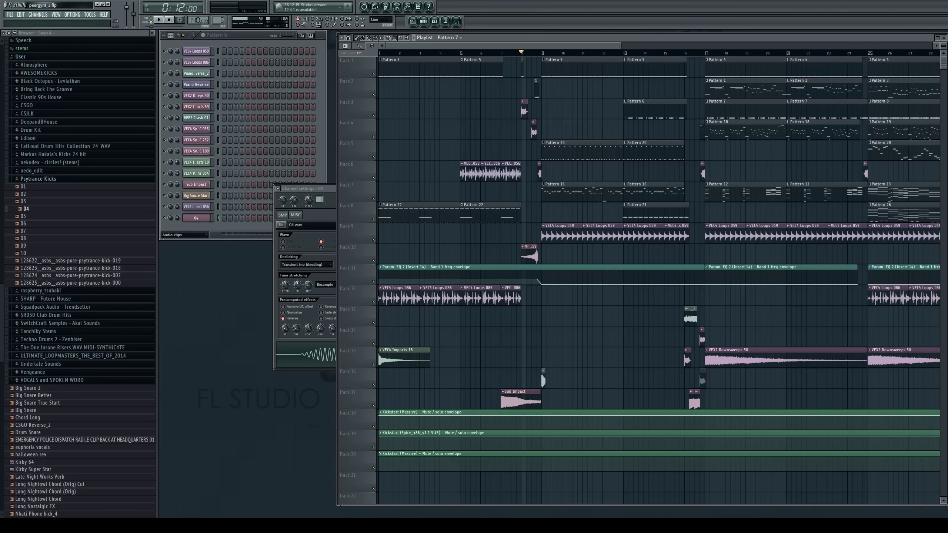
key("space")
key("space")
Play the song from the start, close the 04 channel settings, and listen through to bar 16 before stopping
left_click(380, 53)
key("space")
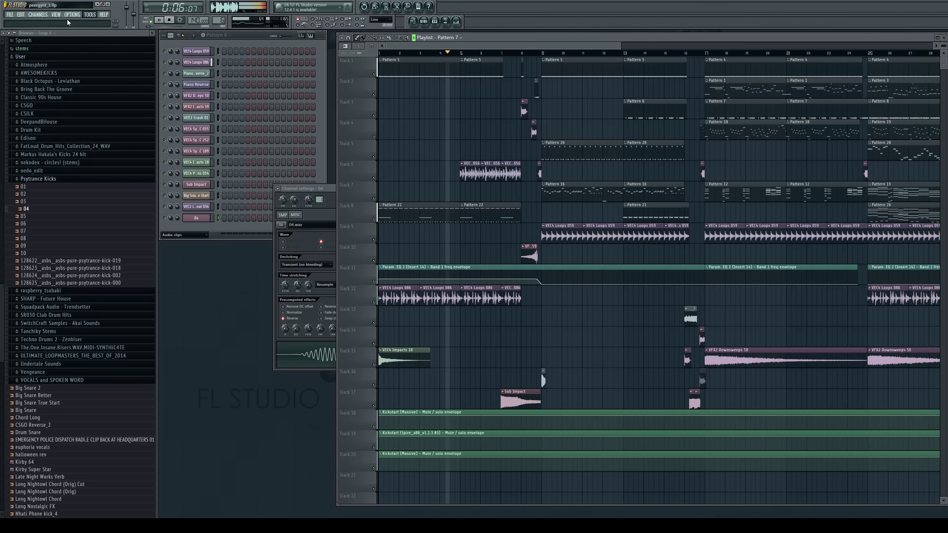
key("Escape")
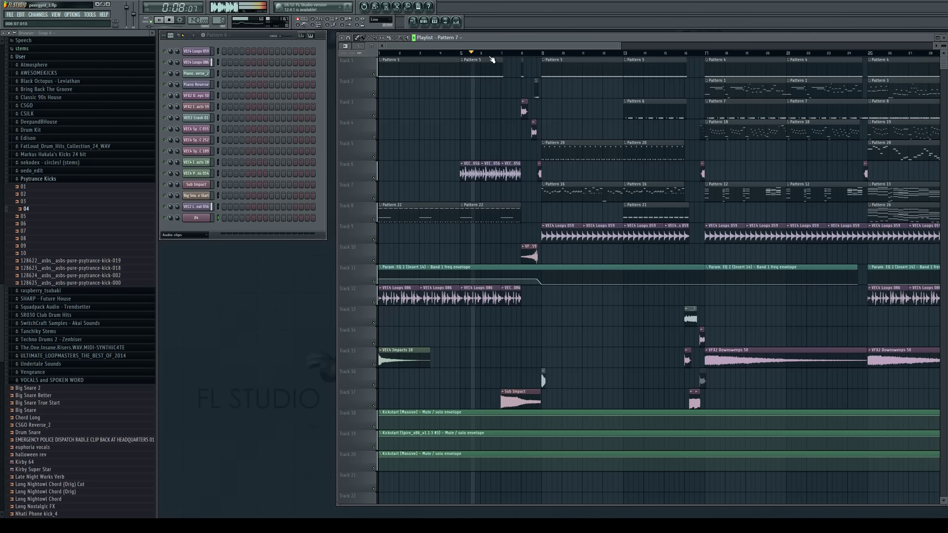
left_click_drag(498, 45, 529, 45)
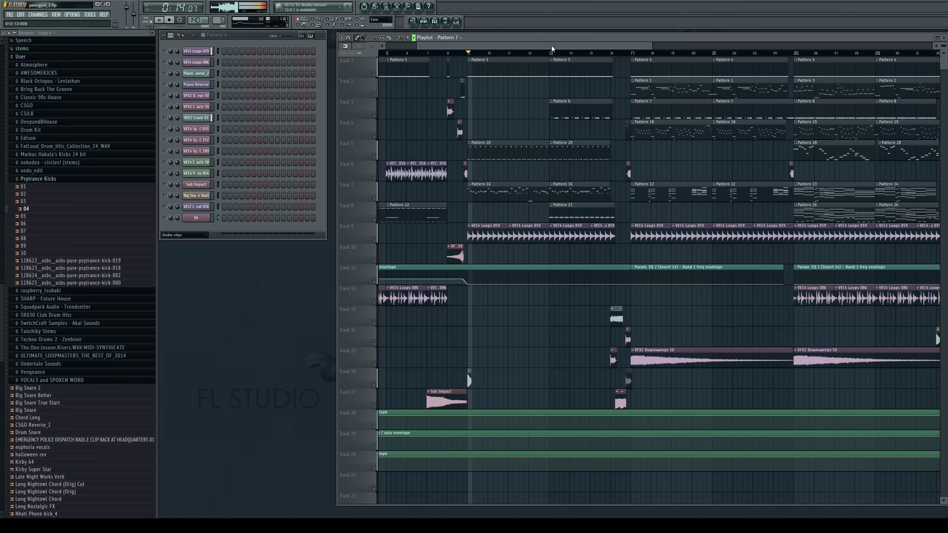
left_click_drag(551, 49, 587, 46)
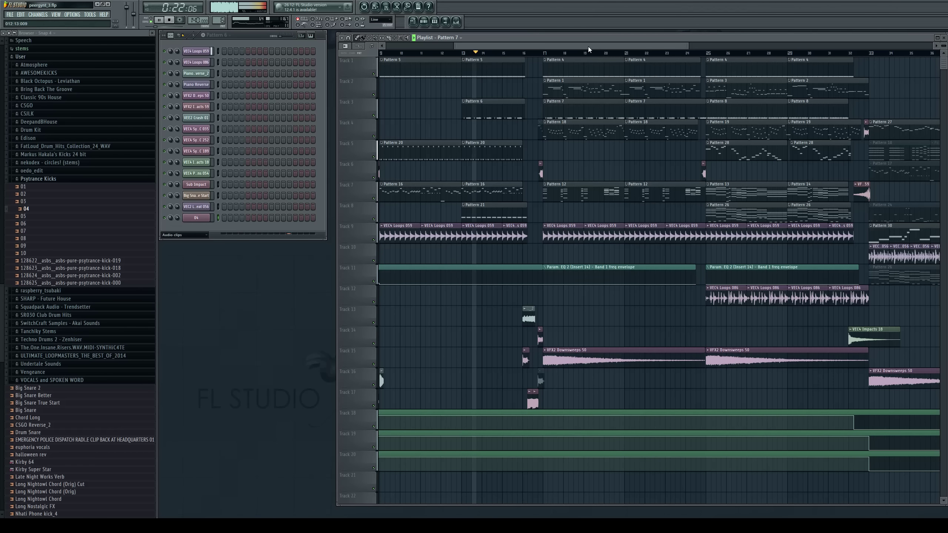
left_click_drag(588, 45, 620, 63)
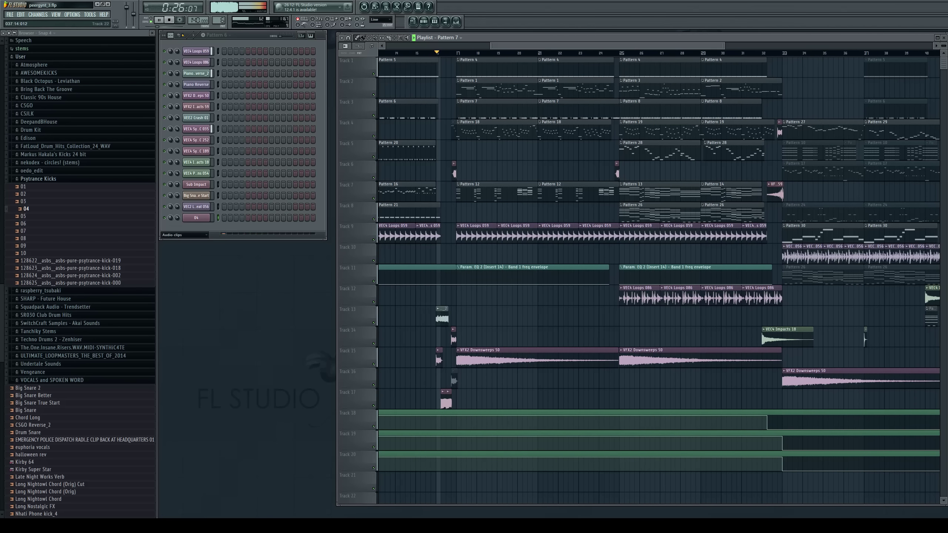
left_click(173, 20)
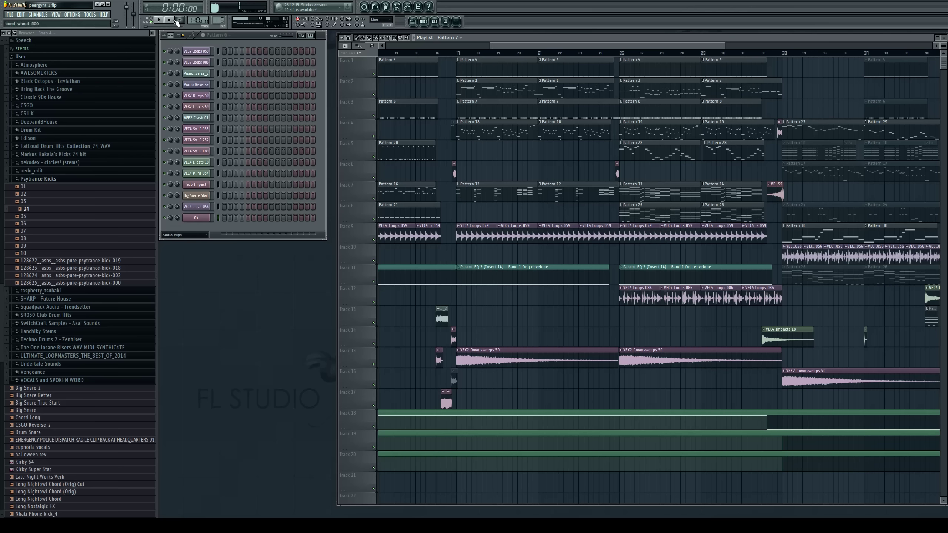
Replay the song from the start and trim the front edge of the short Pattern 7 clip on Track 2 before bar 9
key("space")
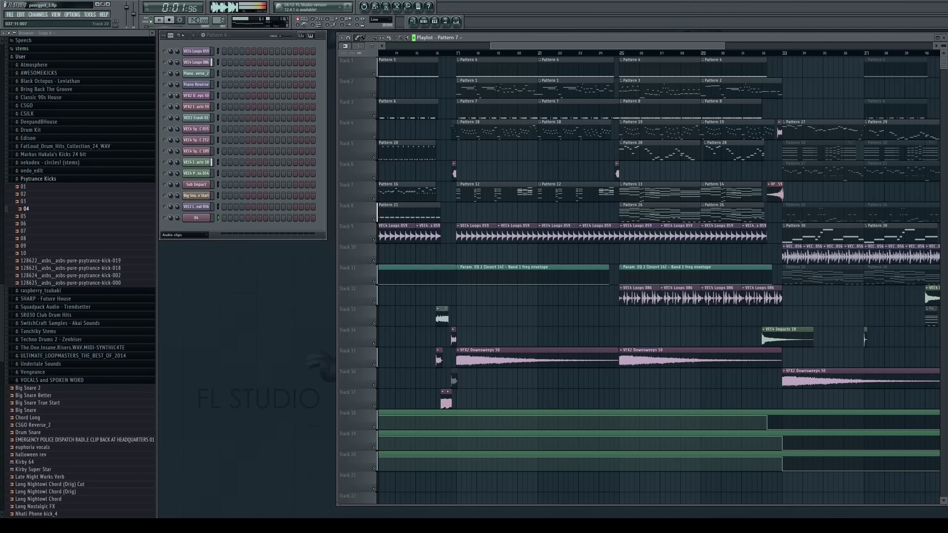
left_click_drag(599, 45, 497, 46)
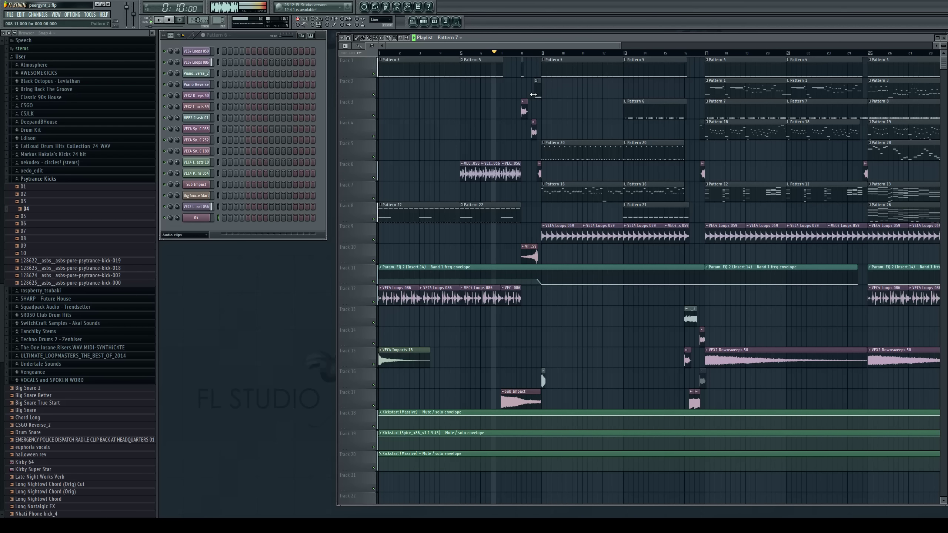
left_click_drag(534, 87, 537, 86)
scroll(563, 52, "right", 4)
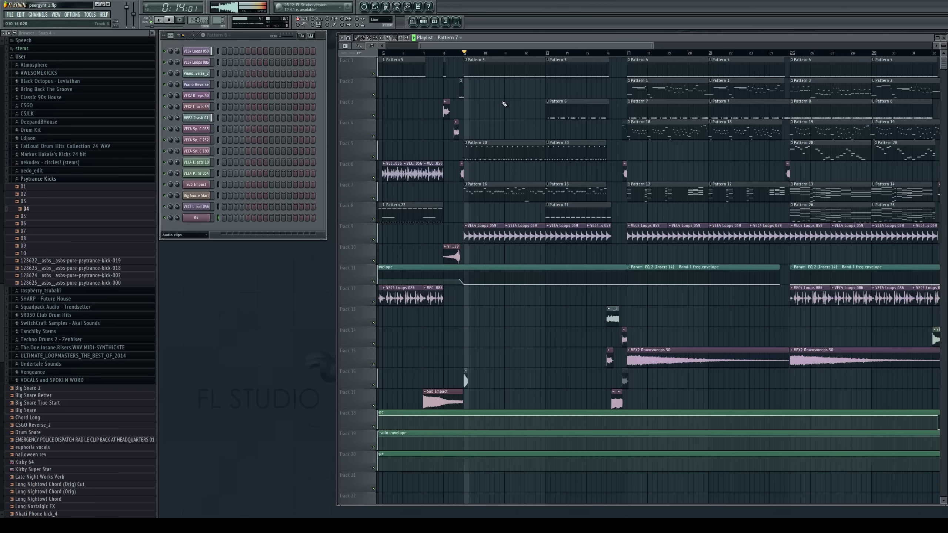
Listen through the playing arrangement from bar 9 to the final section ending at bar 49, reviewing every section and transition
left_click_drag(515, 45, 594, 48)
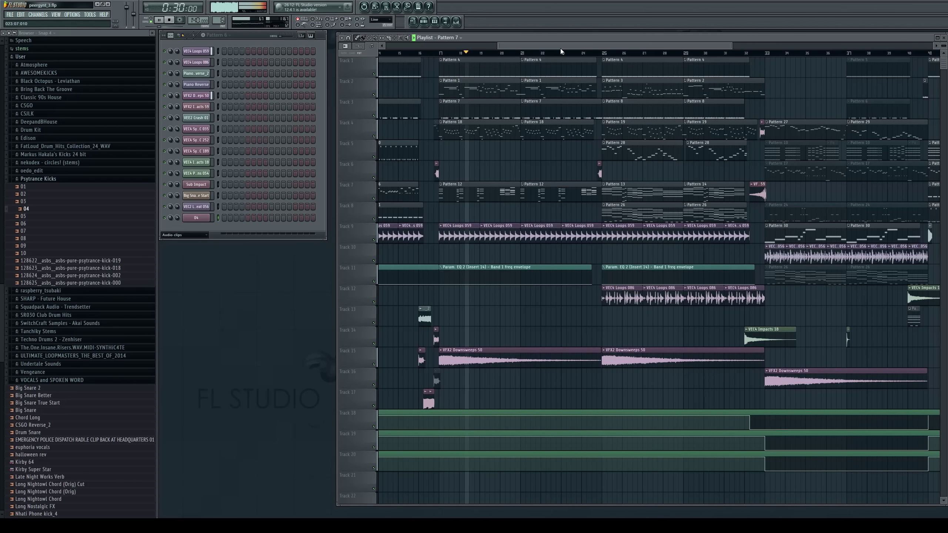
left_click_drag(529, 44, 538, 40)
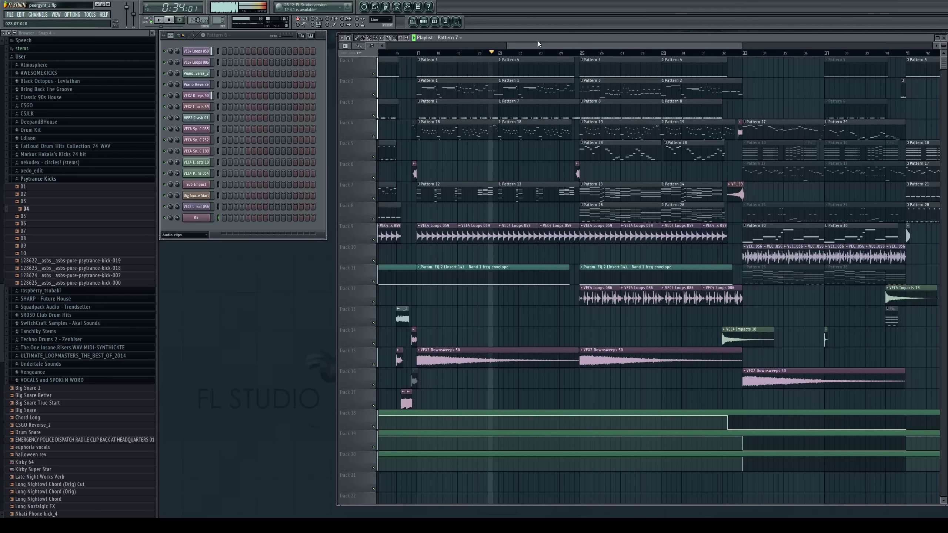
left_click_drag(537, 41, 567, 46)
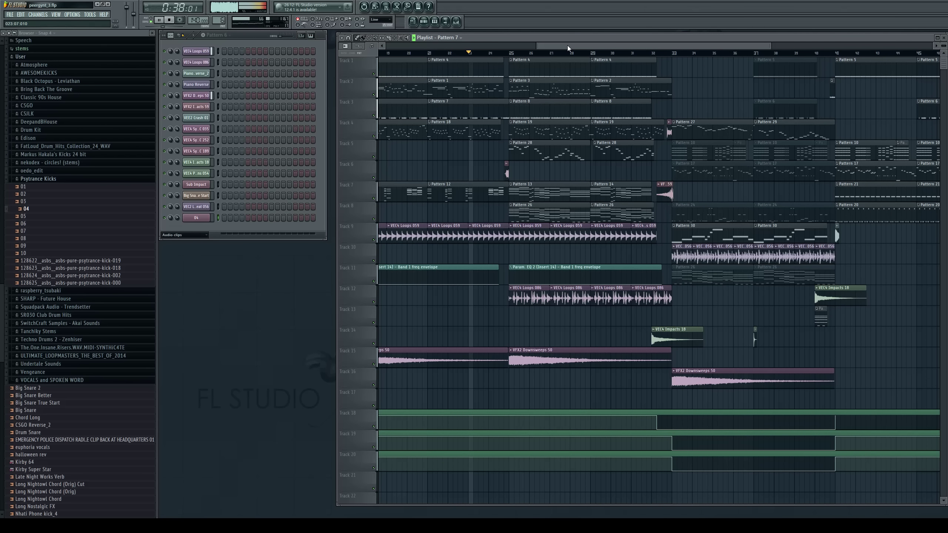
left_click_drag(567, 45, 578, 49)
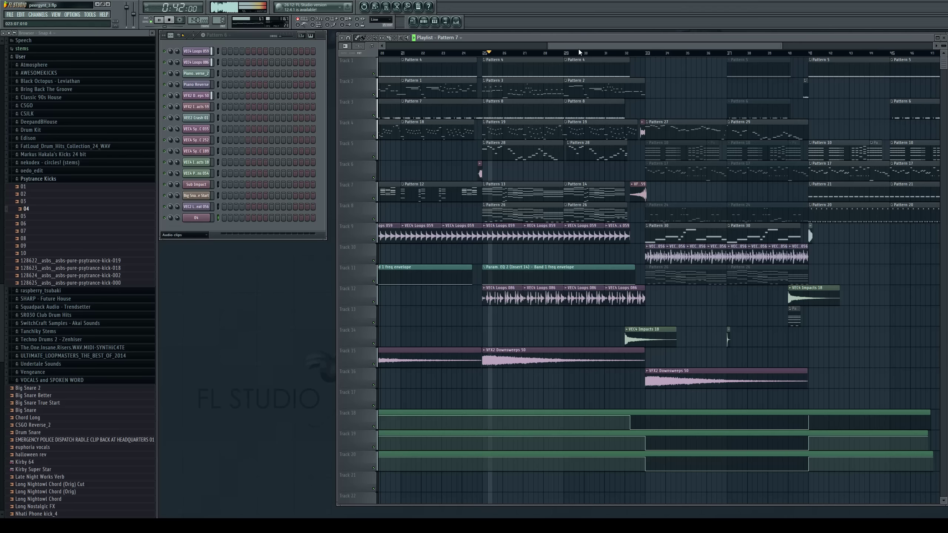
left_click_drag(578, 49, 620, 47)
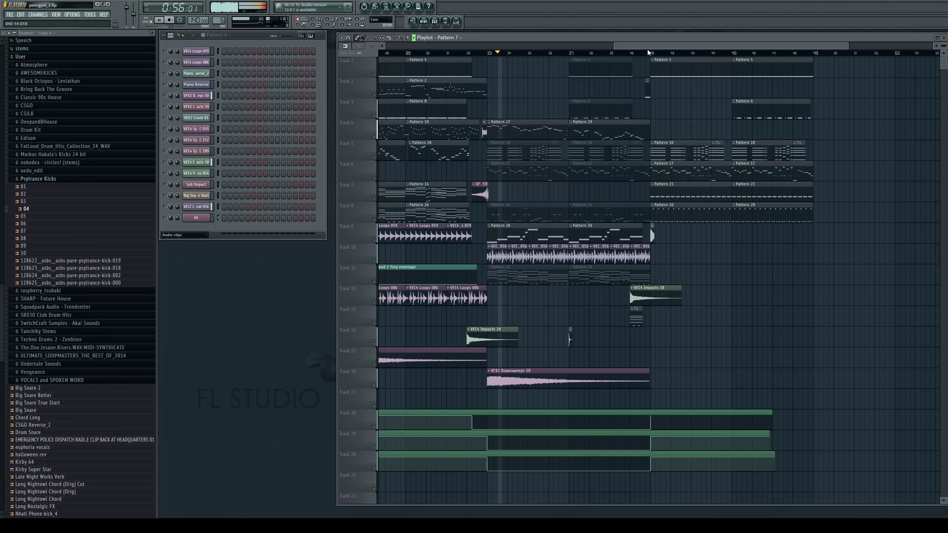
left_click_drag(648, 45, 699, 49)
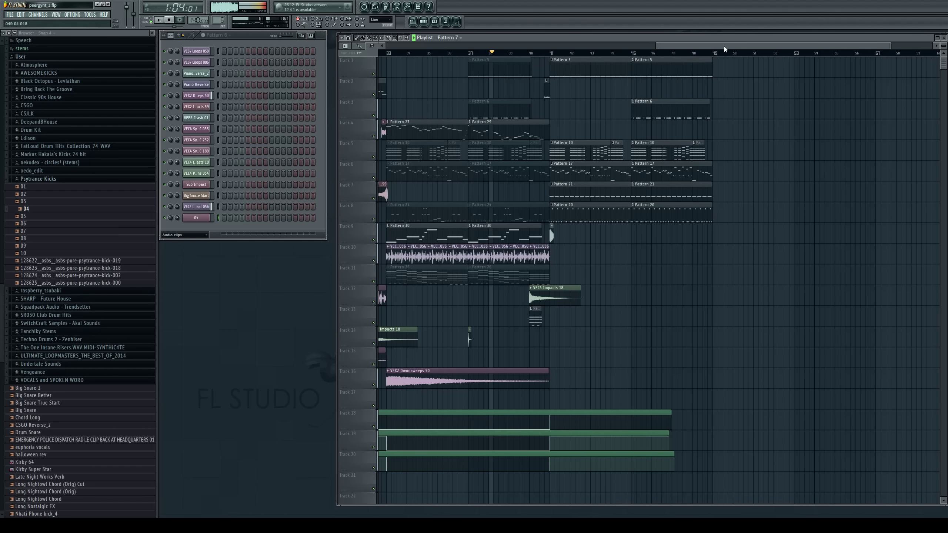
left_click_drag(724, 46, 761, 53)
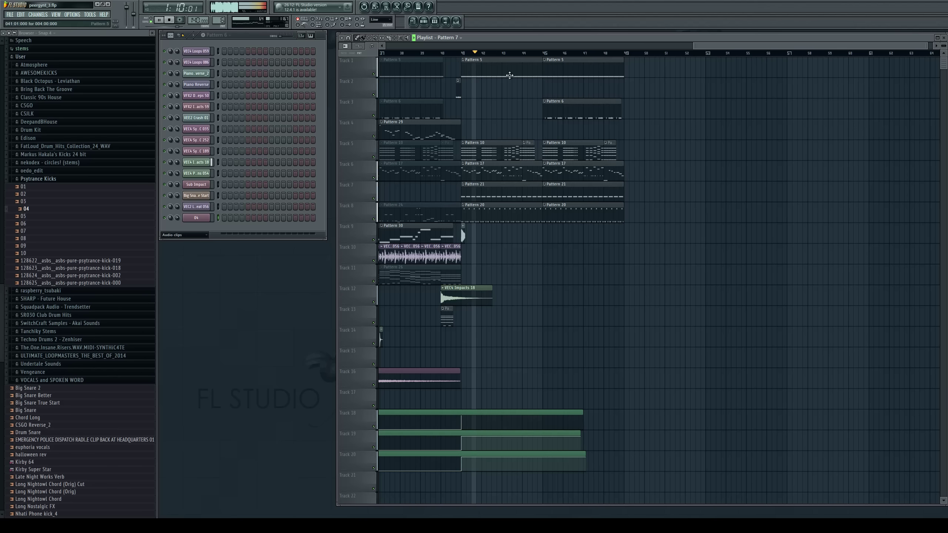
mouse_move(704, 48)
left_mouse_down()
mouse_move(724, 43)
mouse_move(714, 47)
left_mouse_up()
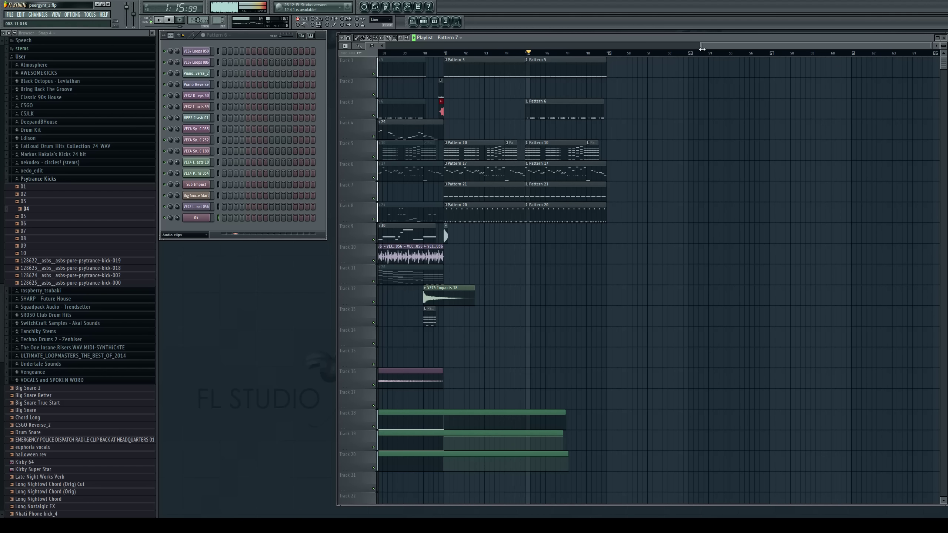
left_click_drag(701, 49, 753, 46)
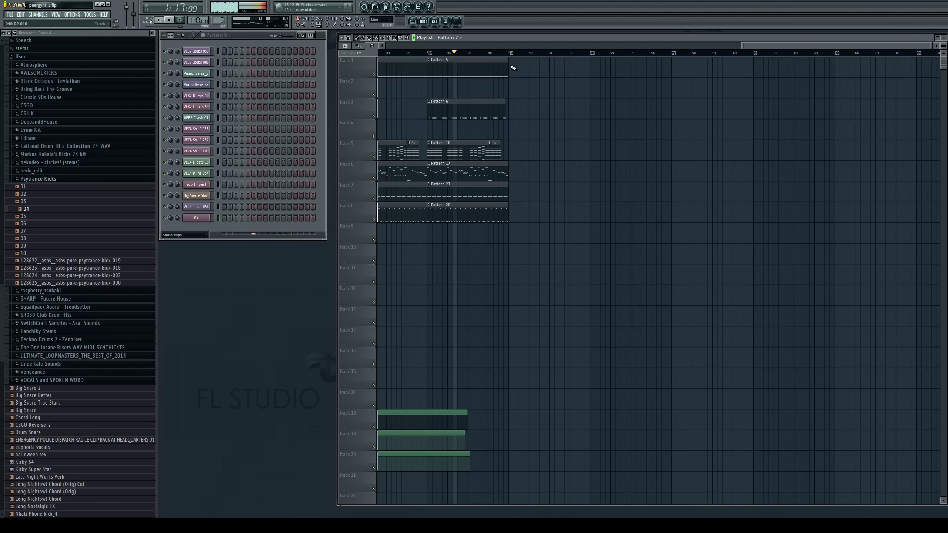
Extend the last Pattern 5 clip on Track 1 to bar 51 and shorten the final Pattern 17 clip on Track 6 to 3 bars 10 steps
left_click_drag(513, 68, 549, 68)
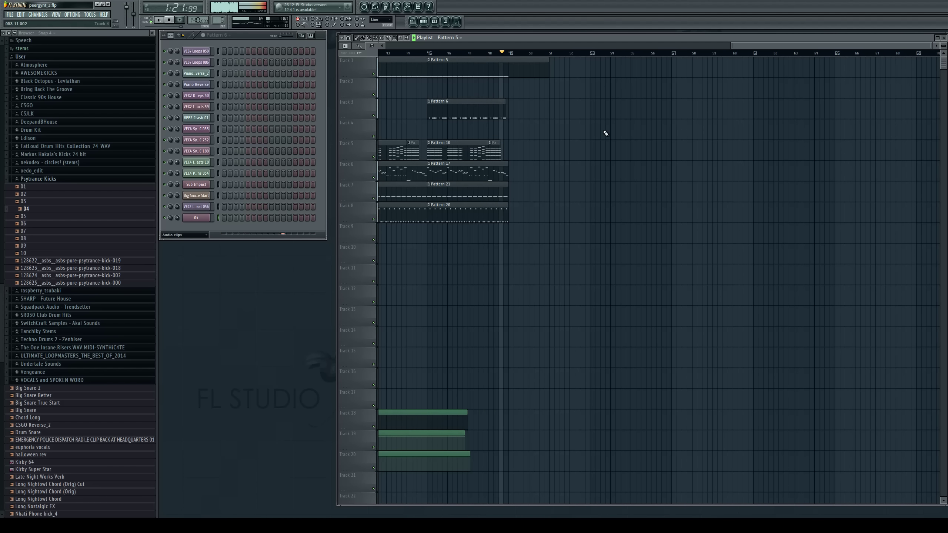
left_click_drag(507, 174, 498, 174)
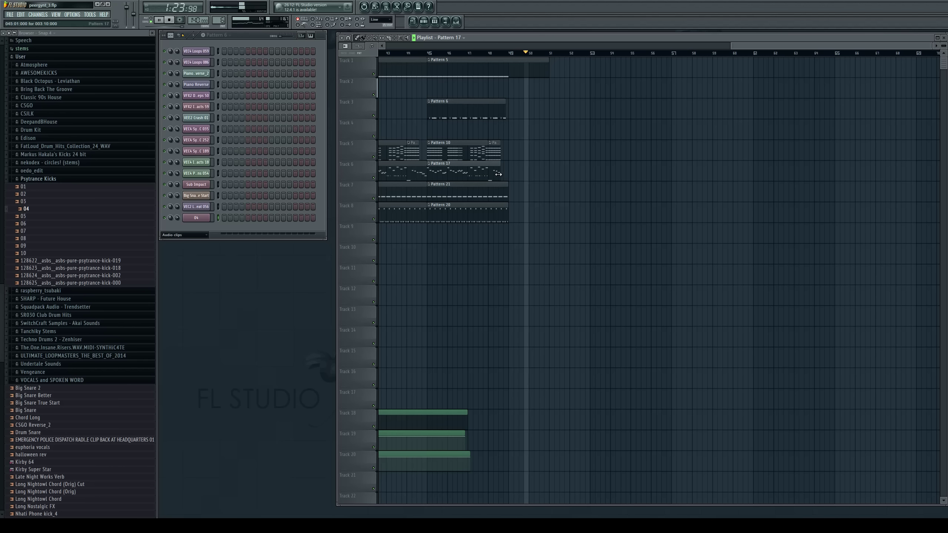
Stop playback and save the project as a new version
key("space")
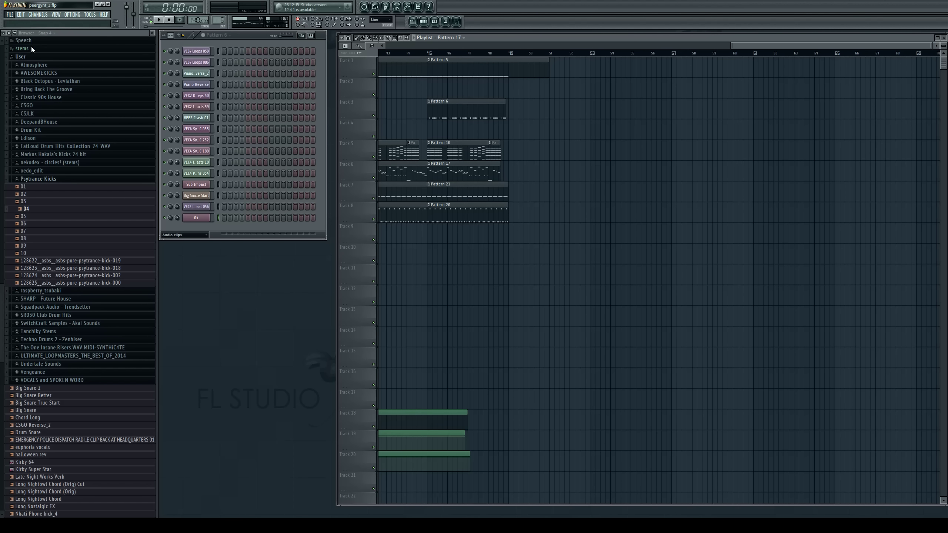
key("ctrl+n")
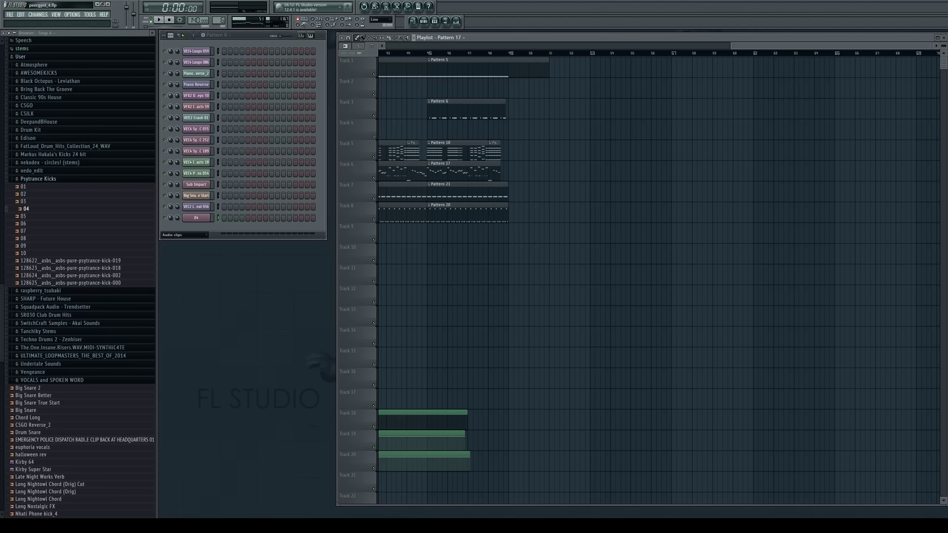